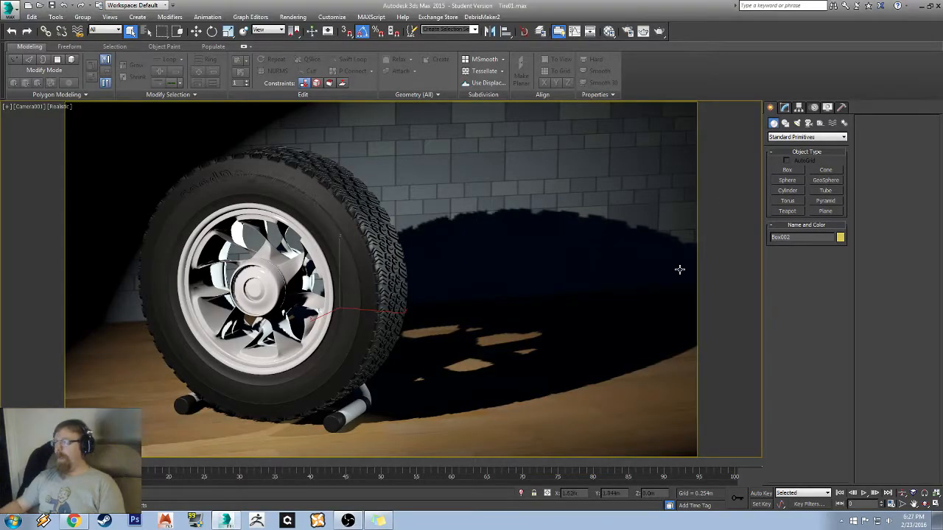
- Undo the accidental camera pan and switch the viewport from Camera001 to the perspective view
{"action": "middle_click_drag", "start_coordinate": [493, 238], "coordinate": [487, 236]}
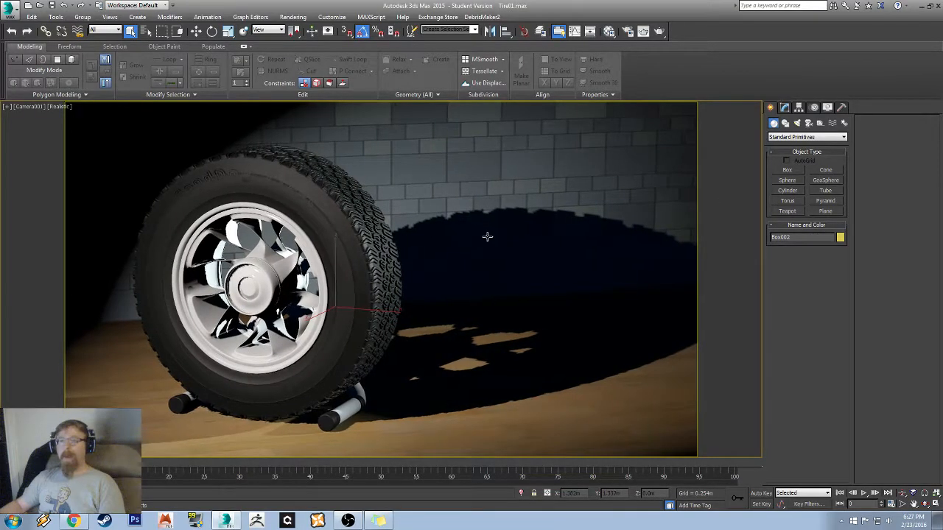
{"action": "key", "text": "ctrl+z"}
{"action": "key", "text": "p"}
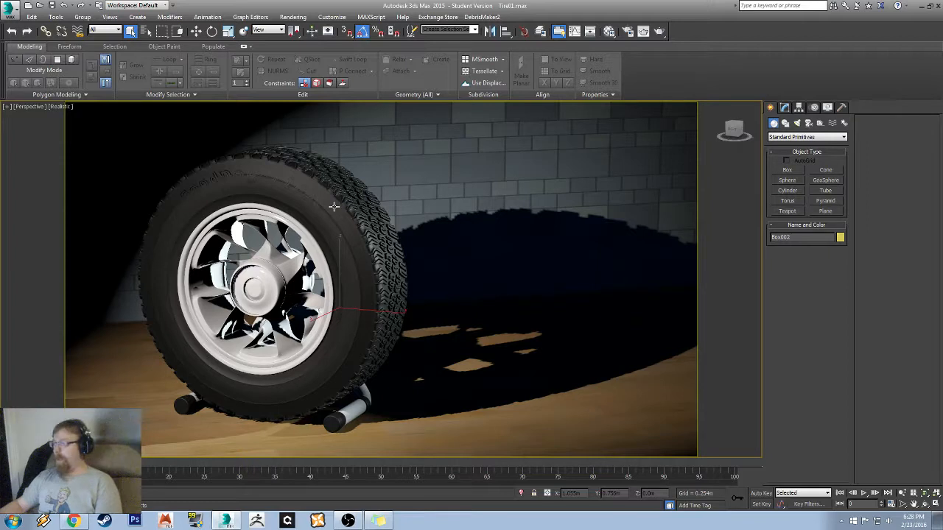
- Inspect the finished wheel's tread, sidewall and rim and the surrounding scene from several angles
{"action": "middle_click_drag", "start_coordinate": [313, 212], "coordinate": [356, 293]}
{"action": "left_click", "coordinate": [308, 280]}
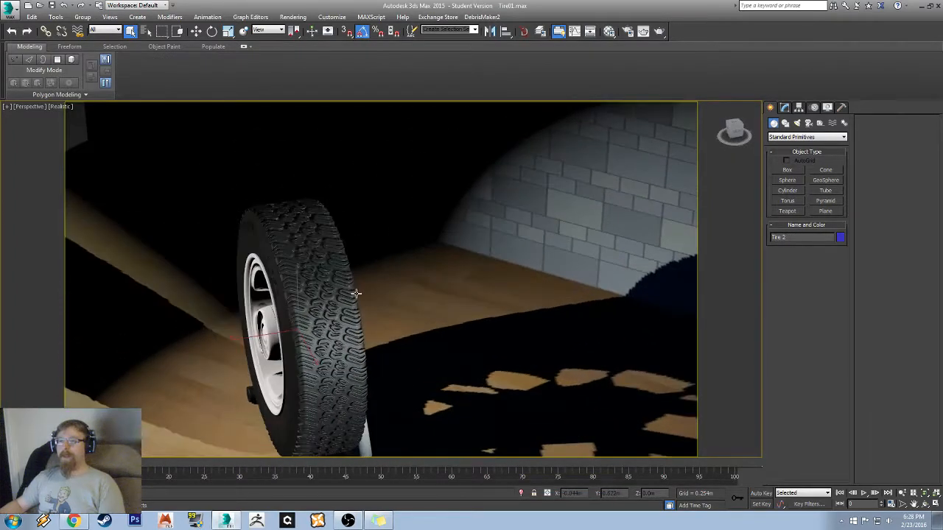
{"action": "scroll", "coordinate": [347, 285], "scroll_direction": "up", "scroll_amount": 4}
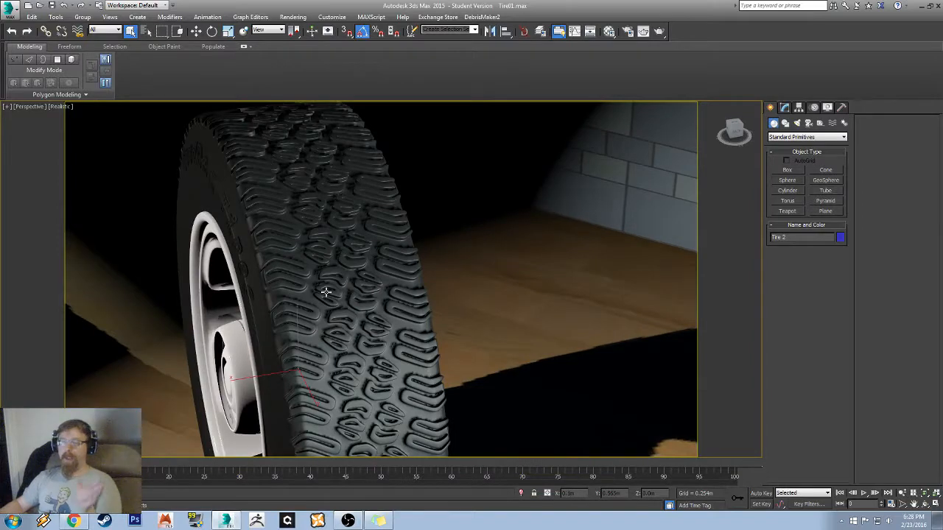
{"action": "middle_click_drag", "start_coordinate": [306, 315], "coordinate": [358, 276], "text": "alt"}
{"action": "scroll", "coordinate": [353, 282], "scroll_direction": "down", "scroll_amount": 10}
{"action": "scroll", "coordinate": [358, 276], "scroll_direction": "up", "scroll_amount": 8}
{"action": "scroll", "coordinate": [496, 236], "scroll_direction": "down", "scroll_amount": 6}
{"action": "scroll", "coordinate": [496, 235], "scroll_direction": "down", "scroll_amount": 6}
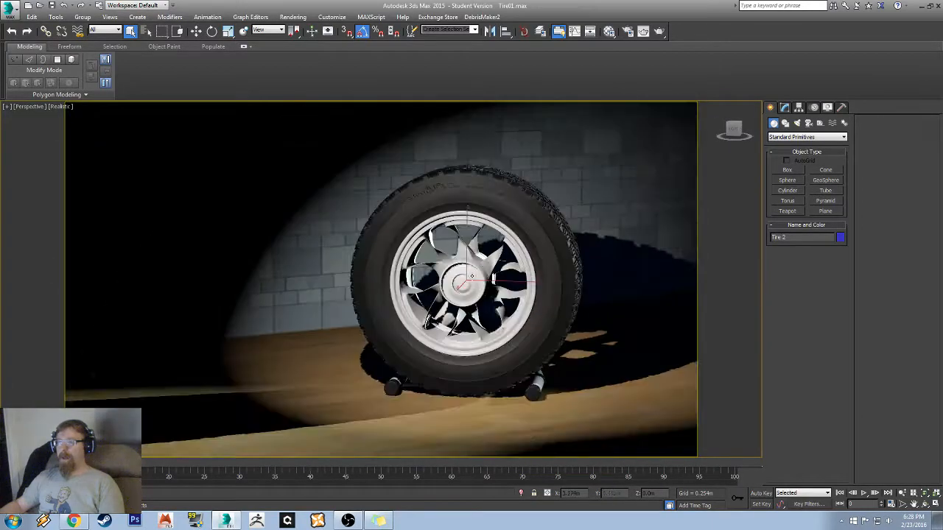
{"action": "middle_click_drag", "start_coordinate": [496, 236], "coordinate": [452, 292], "text": "alt"}
{"action": "scroll", "coordinate": [452, 292], "scroll_direction": "up", "scroll_amount": 7}
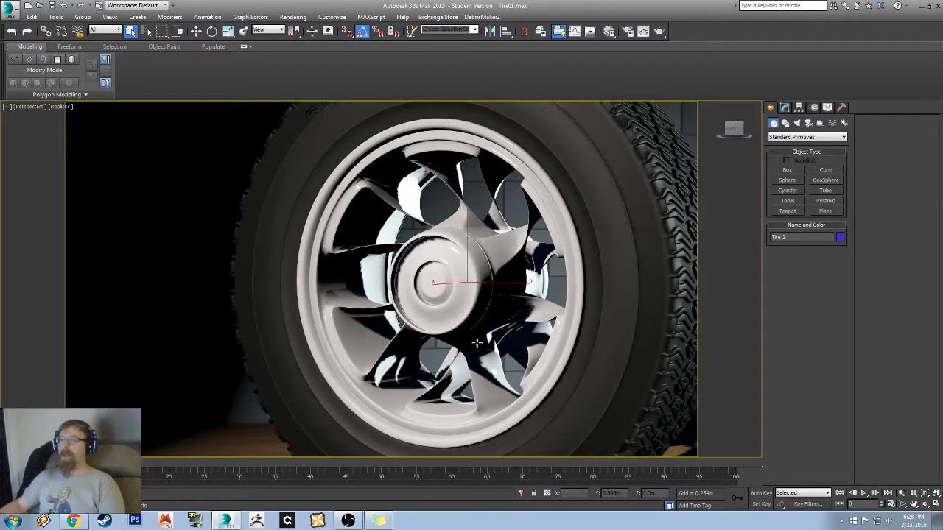
{"action": "middle_click_drag", "start_coordinate": [477, 343], "coordinate": [293, 237], "text": "alt"}
{"action": "scroll", "coordinate": [301, 252], "scroll_direction": "down", "scroll_amount": 5}
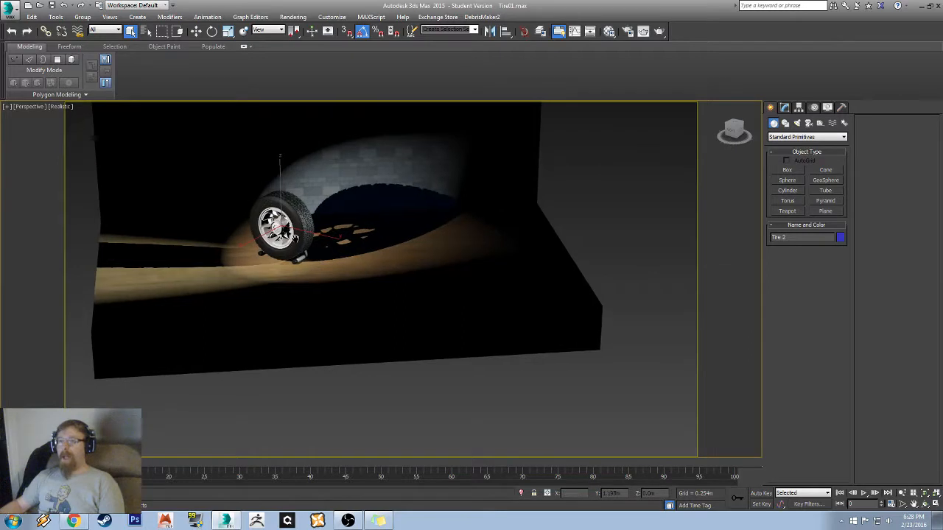
{"action": "scroll", "coordinate": [294, 237], "scroll_direction": "down", "scroll_amount": 6}
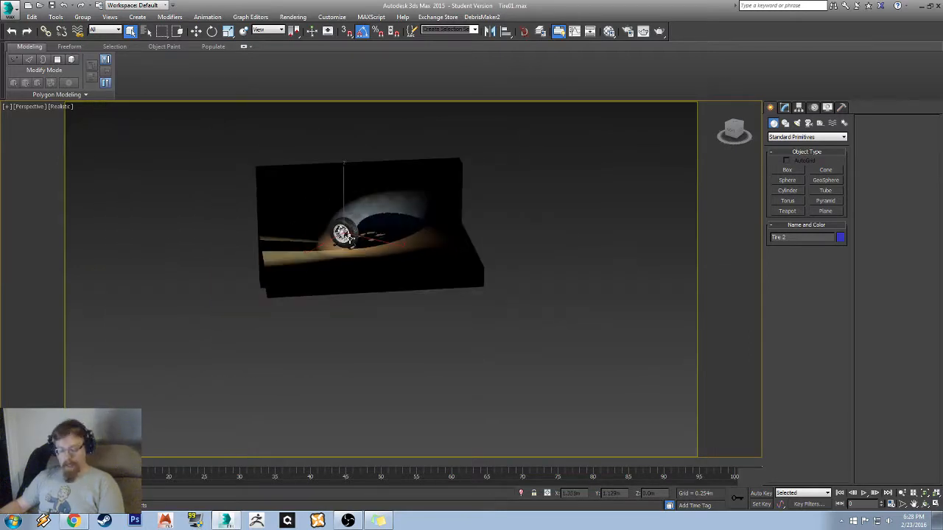
- Open the layer explorer and hide the Tire 2, Rims and Env layers
{"action": "left_click", "coordinate": [539, 35]}
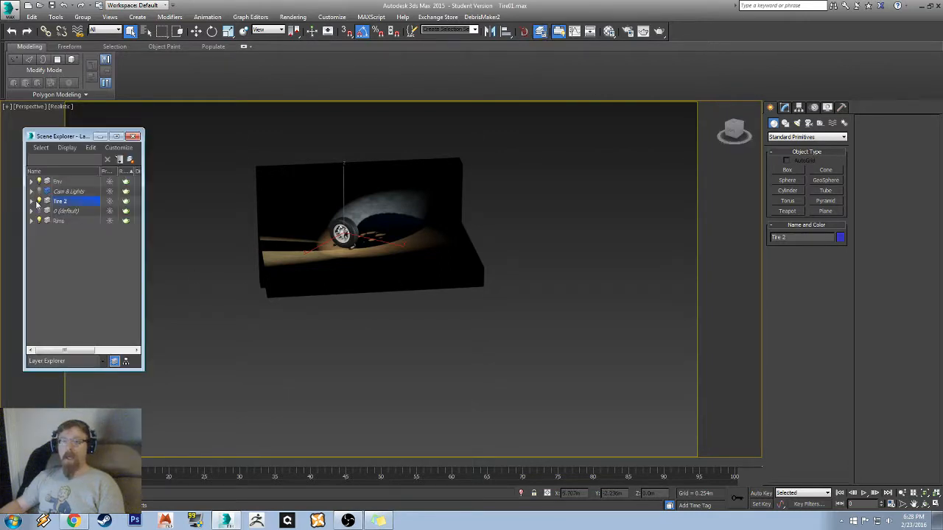
{"action": "left_click", "coordinate": [39, 201]}
{"action": "left_click", "coordinate": [39, 221]}
{"action": "left_click", "coordinate": [39, 211]}
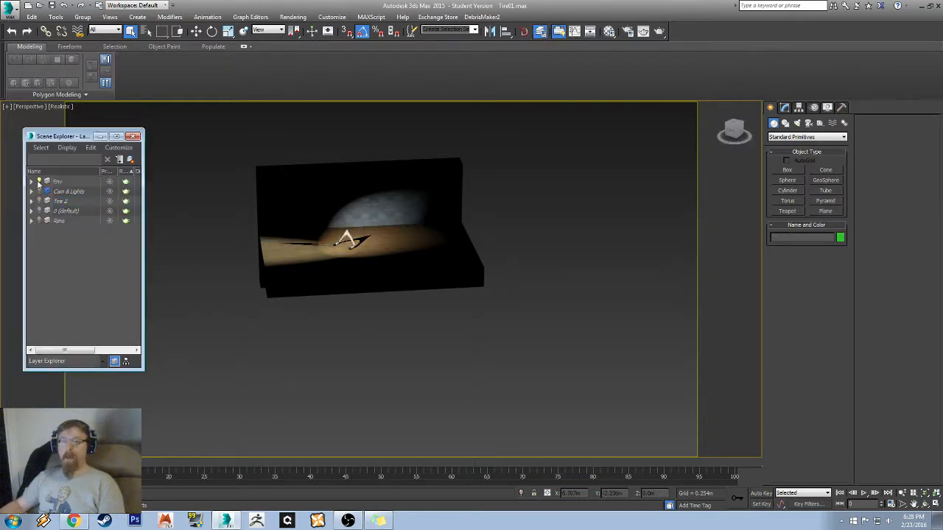
{"action": "left_click", "coordinate": [39, 191]}
{"action": "left_click", "coordinate": [39, 182]}
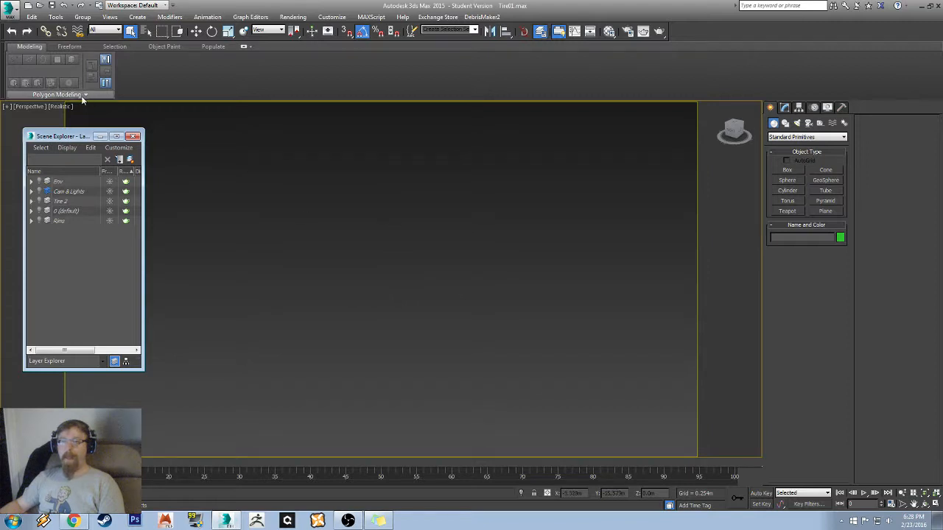
- Set the viewport to illuminate with default lights and use the Shaded display style
{"action": "left_click", "coordinate": [65, 106]}
{"action": "mouse_move", "coordinate": [110, 252]}
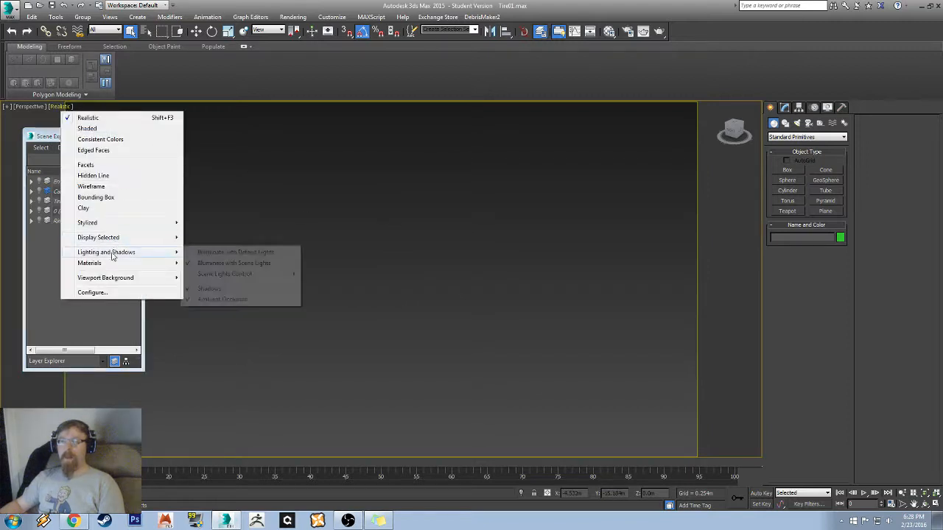
{"action": "left_click", "coordinate": [247, 254]}
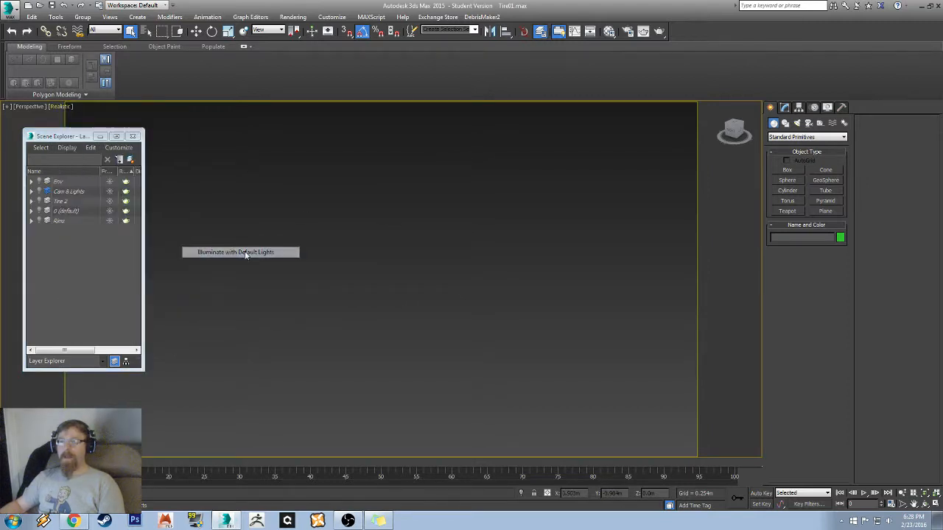
{"action": "left_click", "coordinate": [60, 107]}
{"action": "left_click", "coordinate": [79, 128]}
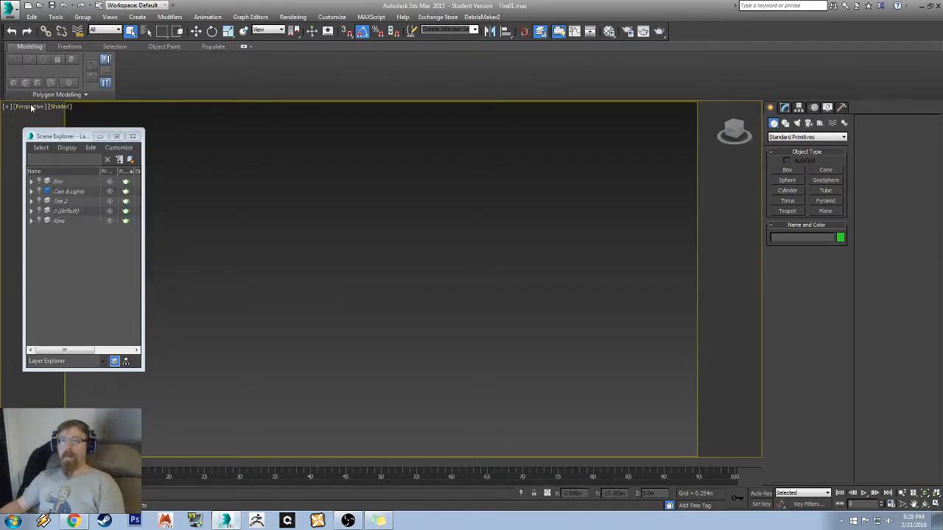
- Switch the viewport to the orthographic view and turn off the safe frames
{"action": "left_click", "coordinate": [33, 107]}
{"action": "left_click", "coordinate": [83, 153]}
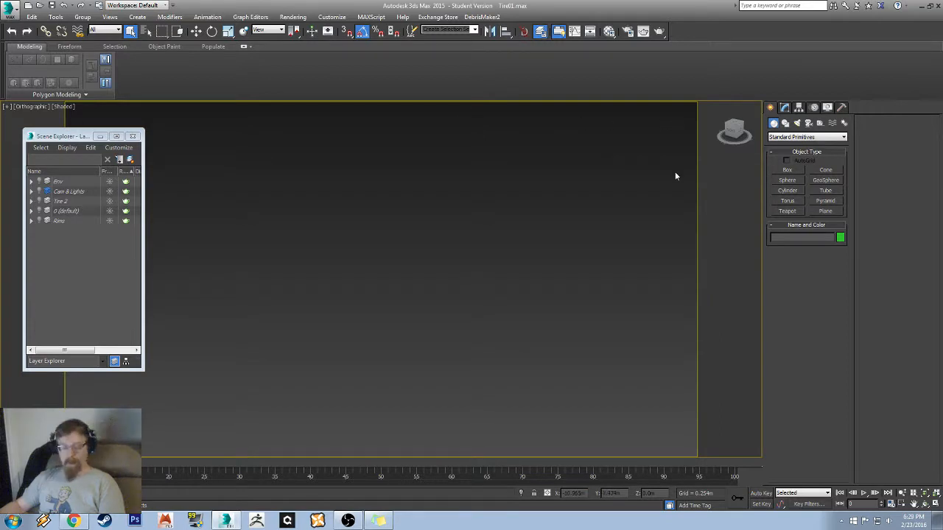
{"action": "key", "text": "shift+f"}
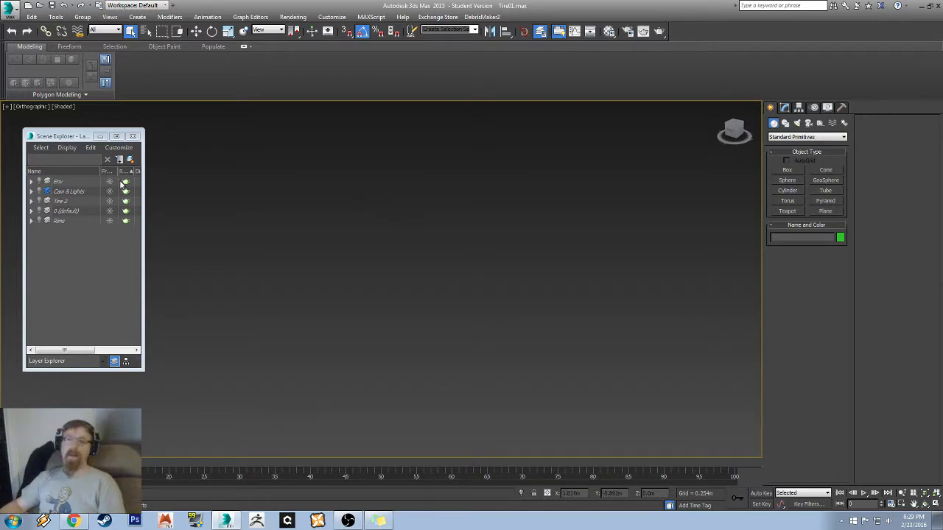
- Unhide the 0 (default) layer containing the reference planes and minimise the layer explorer
{"action": "left_click", "coordinate": [40, 210]}
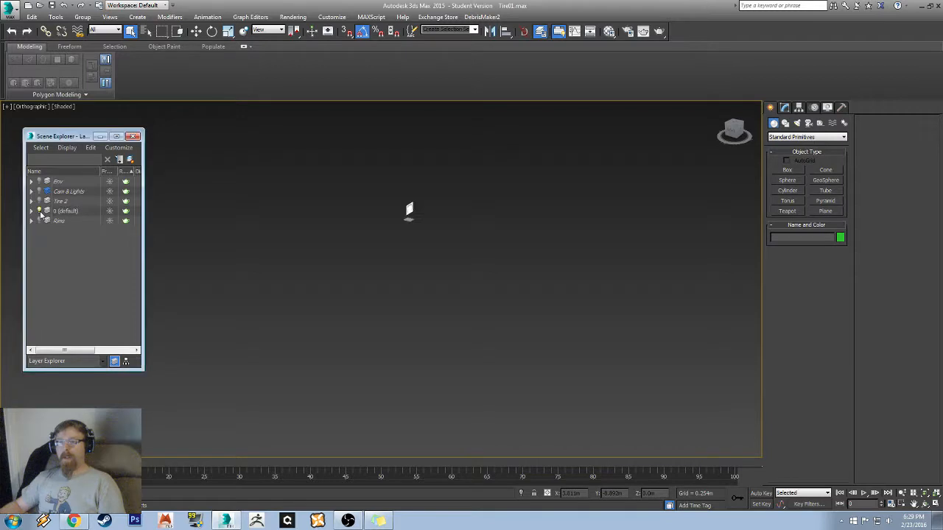
{"action": "left_click", "coordinate": [103, 138]}
{"action": "scroll", "coordinate": [397, 230], "scroll_direction": "up", "scroll_amount": 7}
{"action": "middle_click_drag", "start_coordinate": [191, 252], "coordinate": [296, 255]}
{"action": "scroll", "coordinate": [295, 255], "scroll_direction": "up", "scroll_amount": 5}
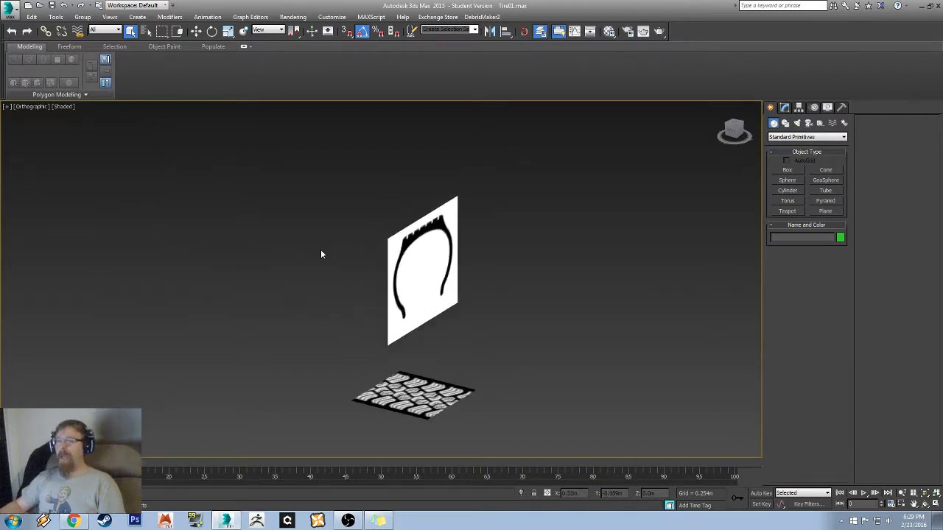
- Examine the tire cross-section plane and the tread pattern plane and how they are arranged
{"action": "middle_click_drag", "start_coordinate": [455, 292], "coordinate": [416, 294], "text": "alt"}
{"action": "middle_click_drag", "start_coordinate": [518, 302], "coordinate": [365, 275]}
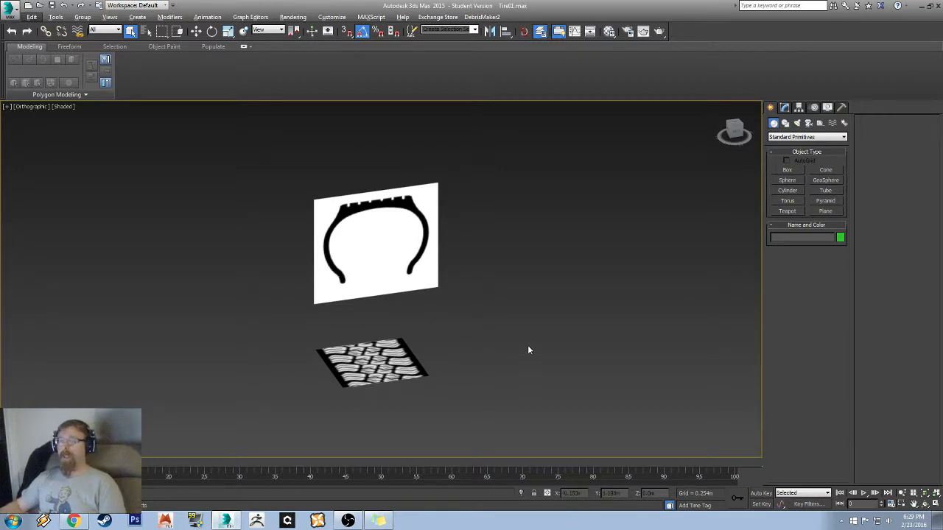
{"action": "middle_click_drag", "start_coordinate": [453, 239], "coordinate": [420, 235], "text": "alt"}
{"action": "scroll", "coordinate": [413, 324], "scroll_direction": "up", "scroll_amount": 5}
{"action": "mouse_move", "coordinate": [423, 328]}
{"action": "middle_mouse_down", "text": "alt"}
{"action": "mouse_move", "coordinate": [423, 351]}
{"action": "mouse_move", "coordinate": [426, 335]}
{"action": "middle_mouse_up", "text": "alt"}
{"action": "scroll", "coordinate": [425, 336], "scroll_direction": "up", "scroll_amount": 4}
{"action": "scroll", "coordinate": [454, 273], "scroll_direction": "down", "scroll_amount": 6}
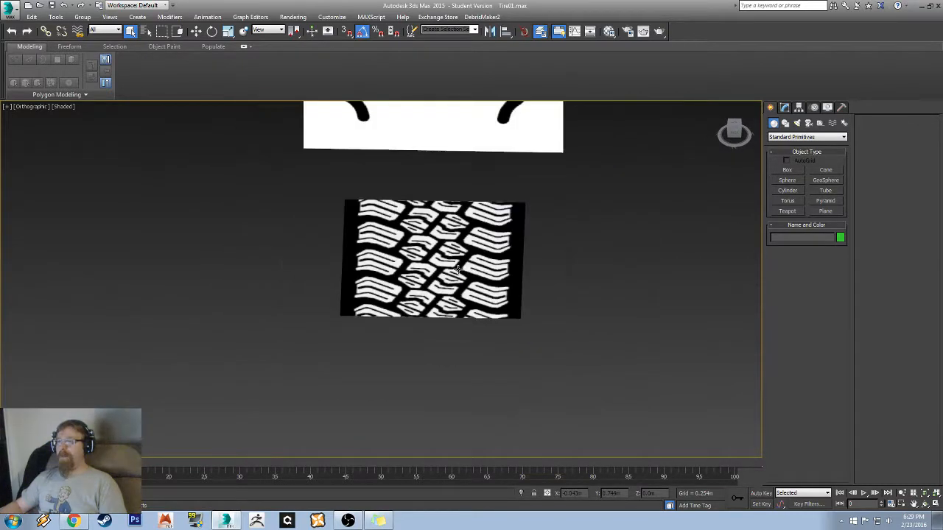
{"action": "middle_click_drag", "start_coordinate": [496, 206], "coordinate": [495, 312]}
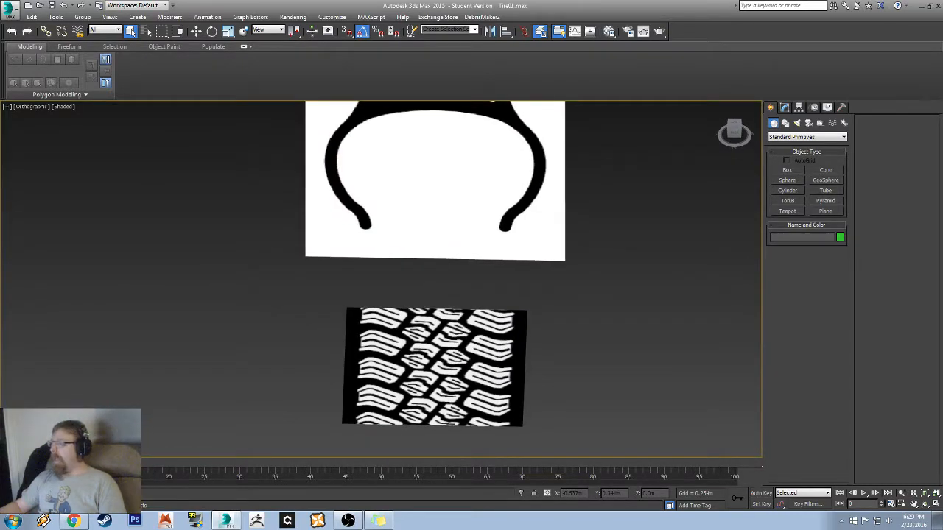
- Switch to Chrome to view the tyre tread reference image, and return to 3ds Max
{"action": "key", "text": "alt+Tab"}
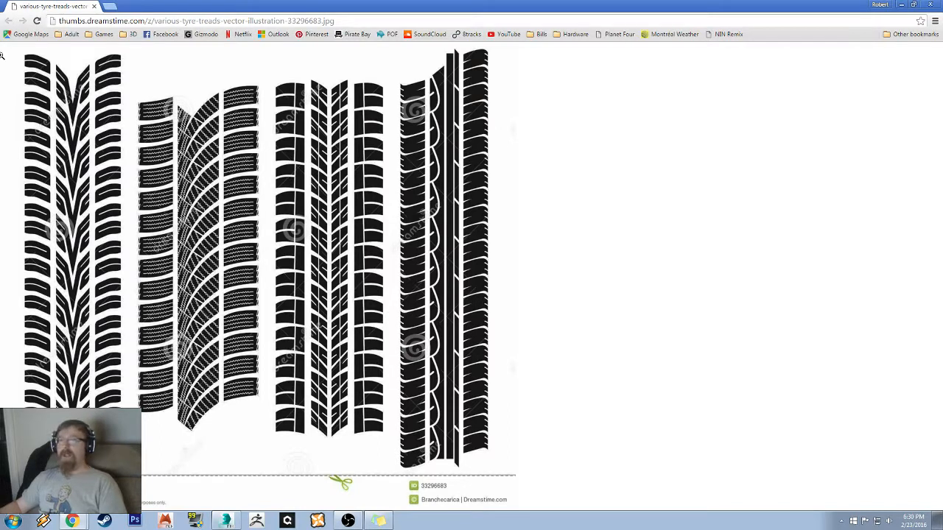
{"action": "double_click", "coordinate": [329, 5]}
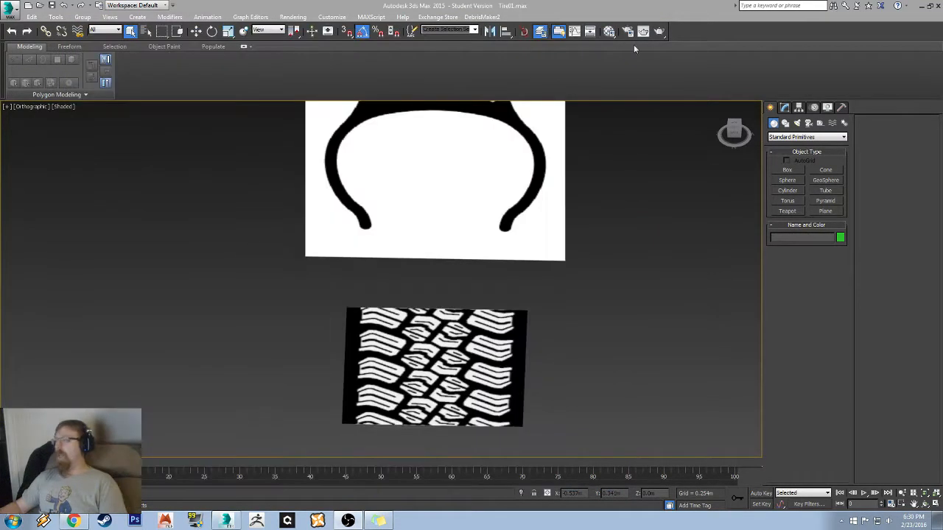
{"action": "left_click", "coordinate": [604, 32]}
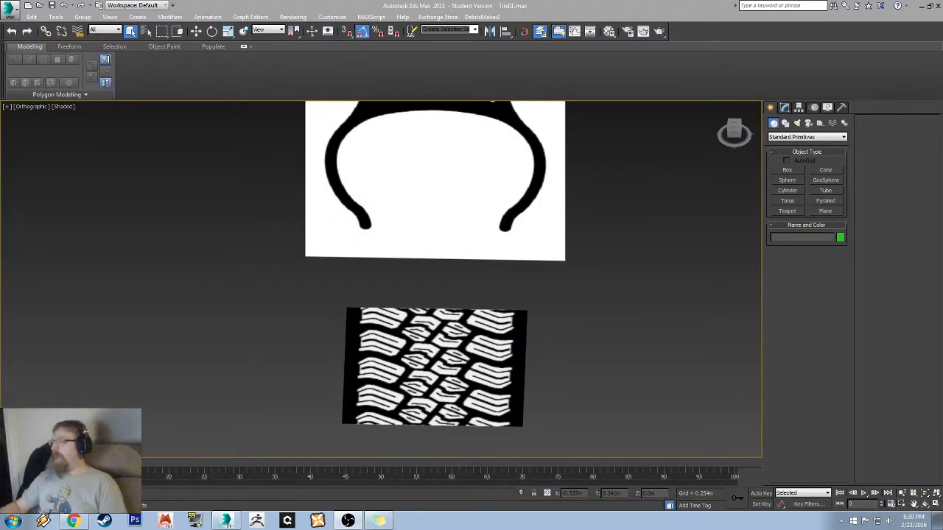
- Examine the tire cross-section reference plane straight on in the Back view
{"action": "middle_click_drag", "start_coordinate": [571, 207], "coordinate": [536, 301]}
{"action": "middle_click_drag", "start_coordinate": [536, 301], "coordinate": [554, 251], "text": "alt"}
{"action": "scroll", "coordinate": [458, 220], "scroll_direction": "up", "scroll_amount": 3}
{"action": "left_click", "coordinate": [744, 138]}
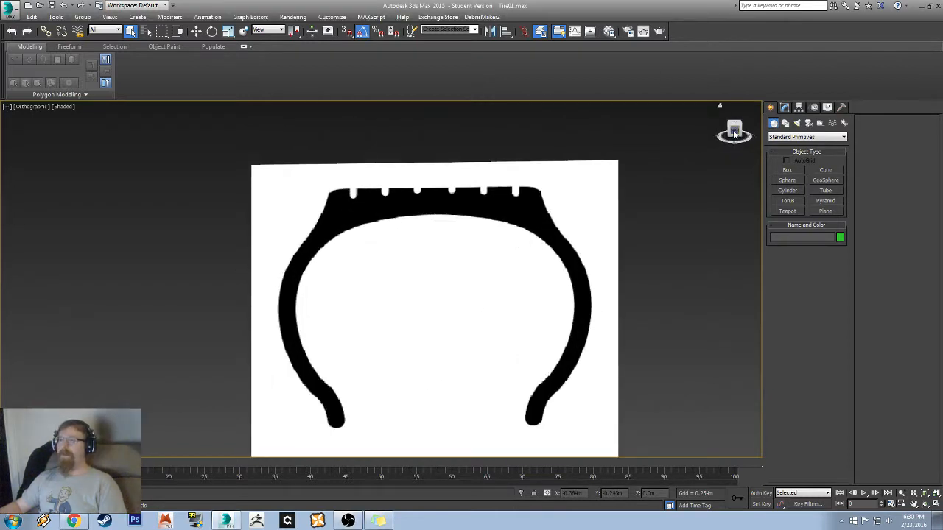
{"action": "scroll", "coordinate": [380, 210], "scroll_direction": "up", "scroll_amount": 3}
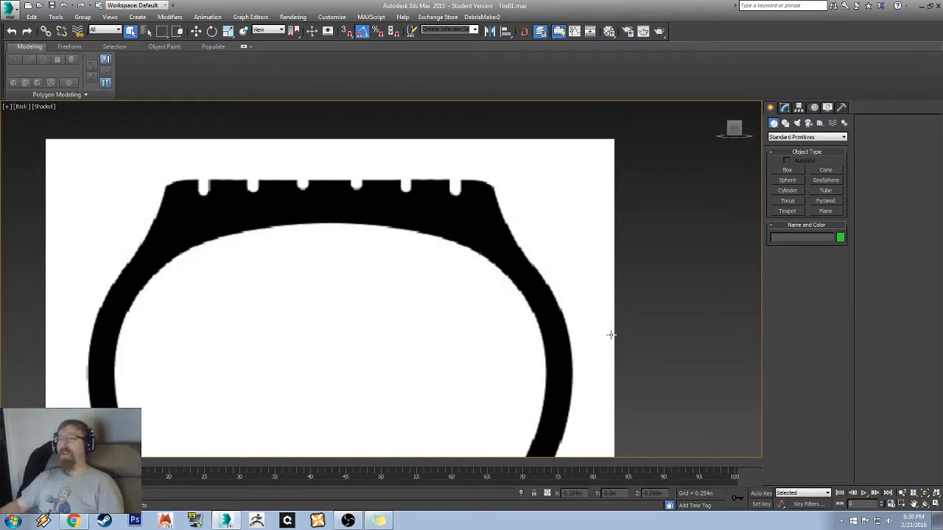
{"action": "scroll", "coordinate": [486, 284], "scroll_direction": "down", "scroll_amount": 4}
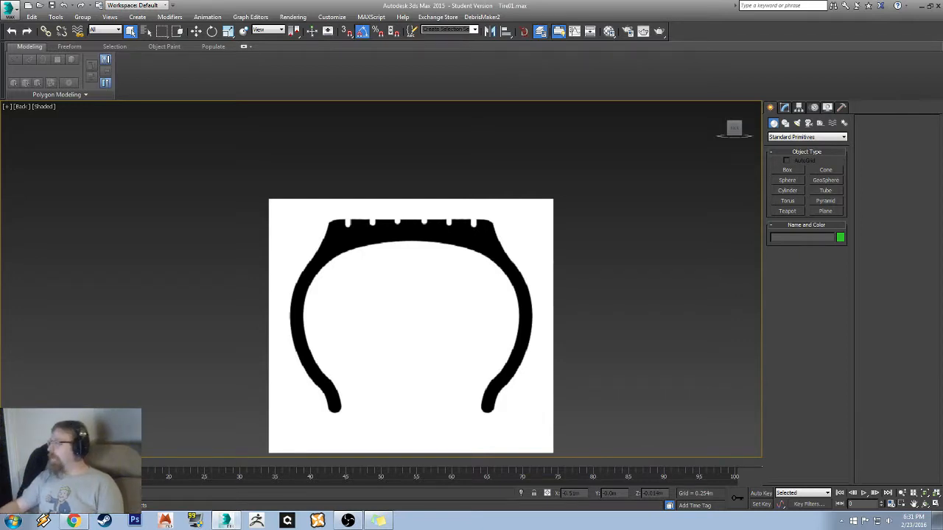
{"action": "left_click_drag", "start_coordinate": [942, 81], "coordinate": [298, 13]}
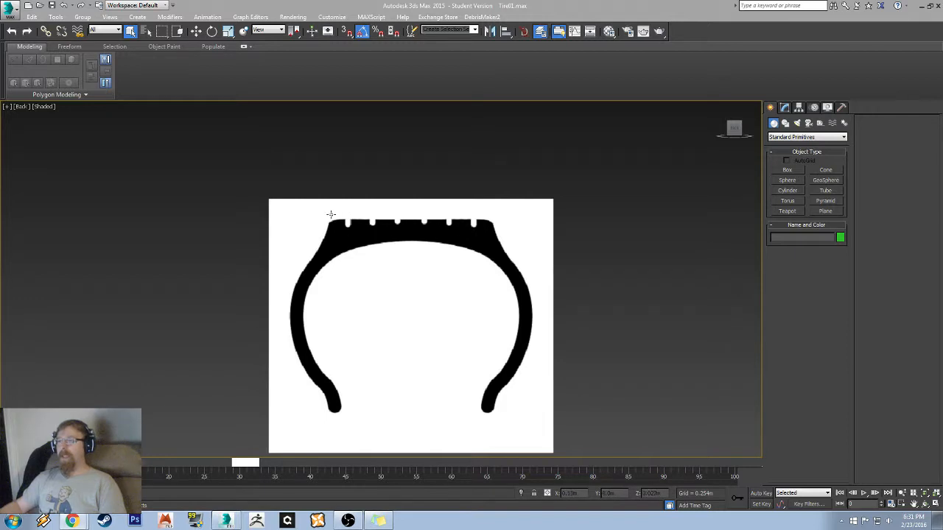
- Examine the tread pattern reference plane face-on, checking the repeating tread blocks up close
{"action": "middle_click_drag", "start_coordinate": [450, 283], "coordinate": [410, 297]}
{"action": "mouse_move", "coordinate": [410, 298]}
{"action": "middle_mouse_down"}
{"action": "mouse_move", "coordinate": [402, 243]}
{"action": "mouse_move", "coordinate": [400, 292]}
{"action": "middle_mouse_up"}
{"action": "scroll", "coordinate": [399, 247], "scroll_direction": "down", "scroll_amount": 6}
{"action": "middle_click_drag", "start_coordinate": [400, 292], "coordinate": [393, 250]}
{"action": "scroll", "coordinate": [393, 249], "scroll_direction": "up", "scroll_amount": 3}
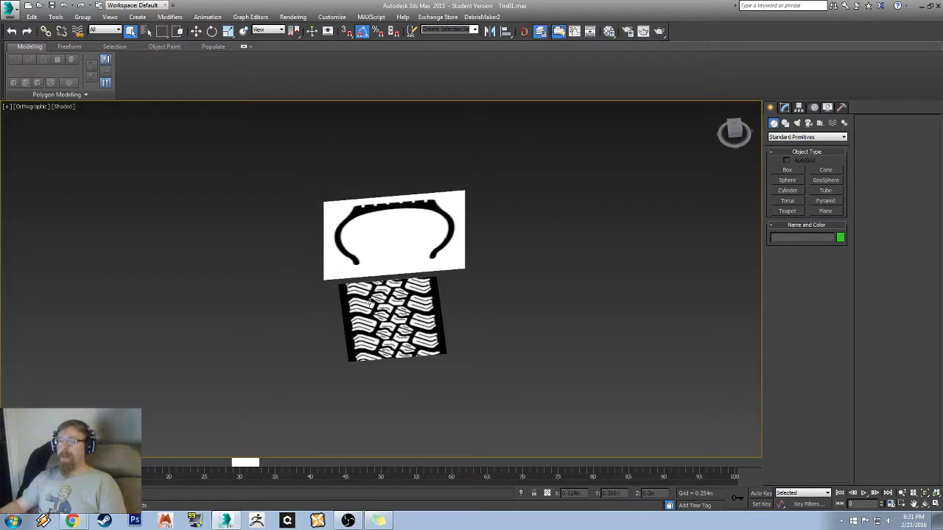
{"action": "scroll", "coordinate": [446, 331], "scroll_direction": "up", "scroll_amount": 4}
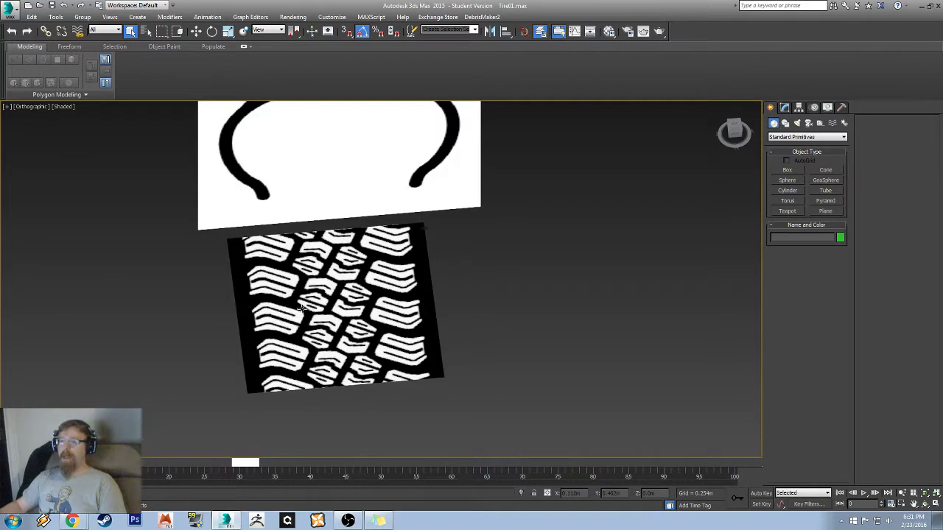
{"action": "middle_click_drag", "start_coordinate": [302, 312], "coordinate": [345, 292], "text": "alt"}
{"action": "middle_click_drag", "start_coordinate": [448, 174], "coordinate": [458, 211], "text": "alt"}
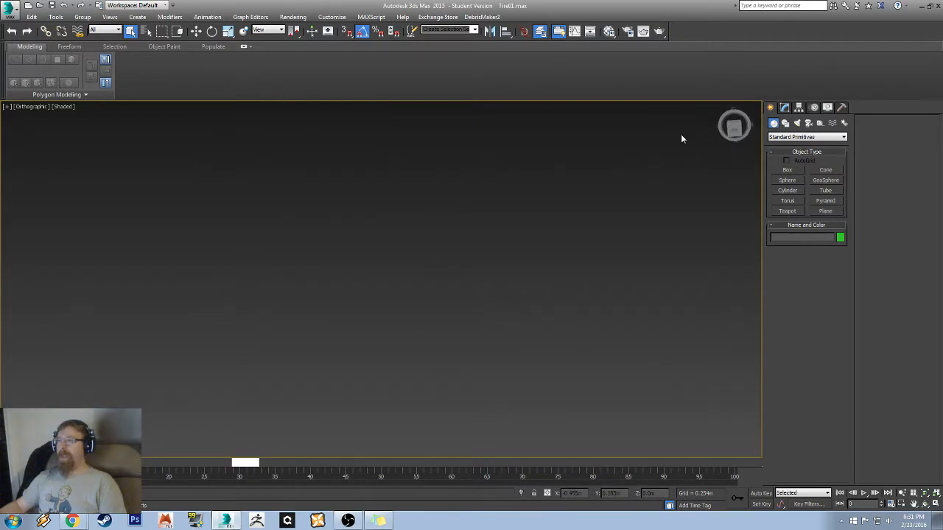
{"action": "left_click", "coordinate": [736, 132]}
{"action": "key", "text": "z"}
{"action": "scroll", "coordinate": [395, 242], "scroll_direction": "up", "scroll_amount": 4}
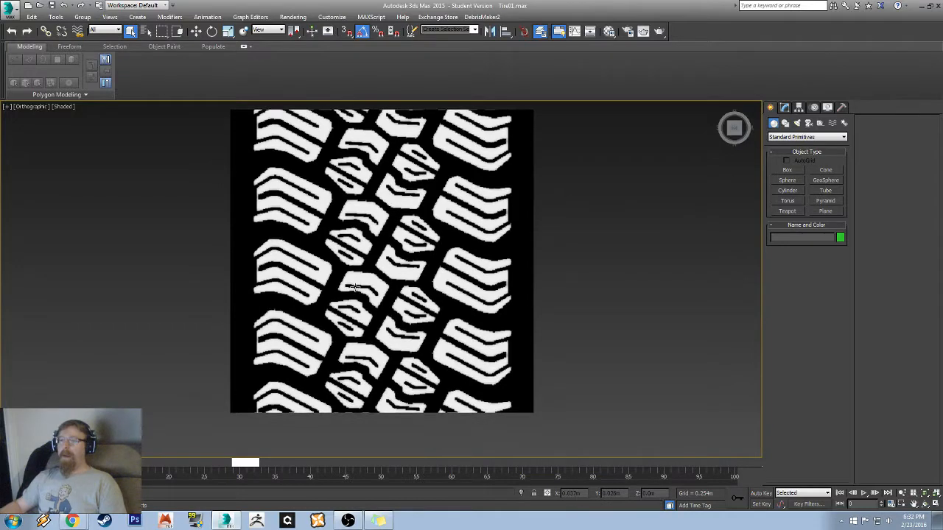
{"action": "scroll", "coordinate": [336, 307], "scroll_direction": "down", "scroll_amount": 4}
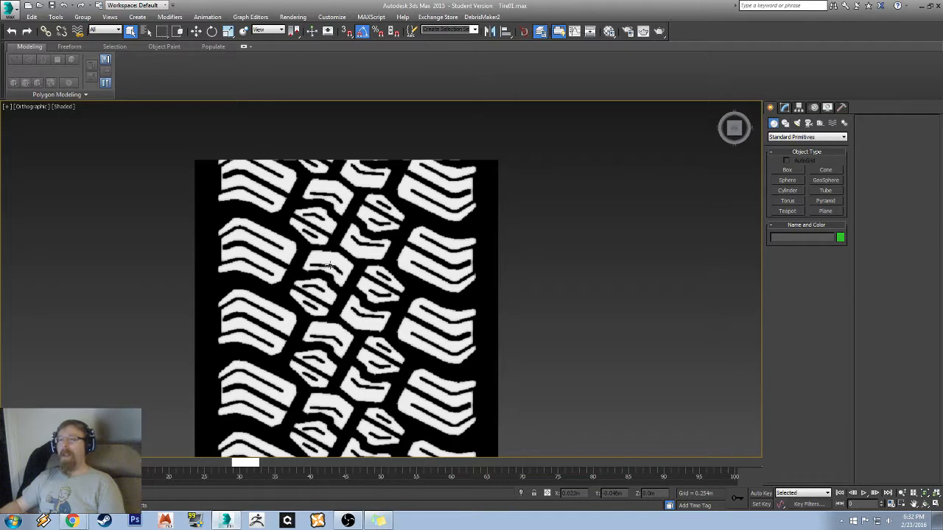
{"action": "middle_click_drag", "start_coordinate": [302, 267], "coordinate": [304, 281]}
{"action": "scroll", "coordinate": [303, 281], "scroll_direction": "up", "scroll_amount": 1}
{"action": "middle_click_drag", "start_coordinate": [425, 322], "coordinate": [372, 288]}
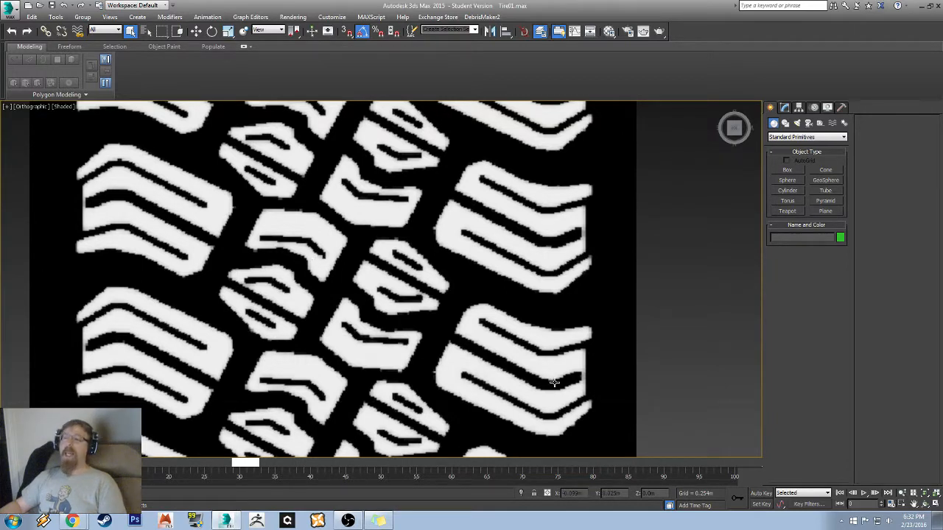
{"action": "scroll", "coordinate": [334, 251], "scroll_direction": "down", "scroll_amount": 5}
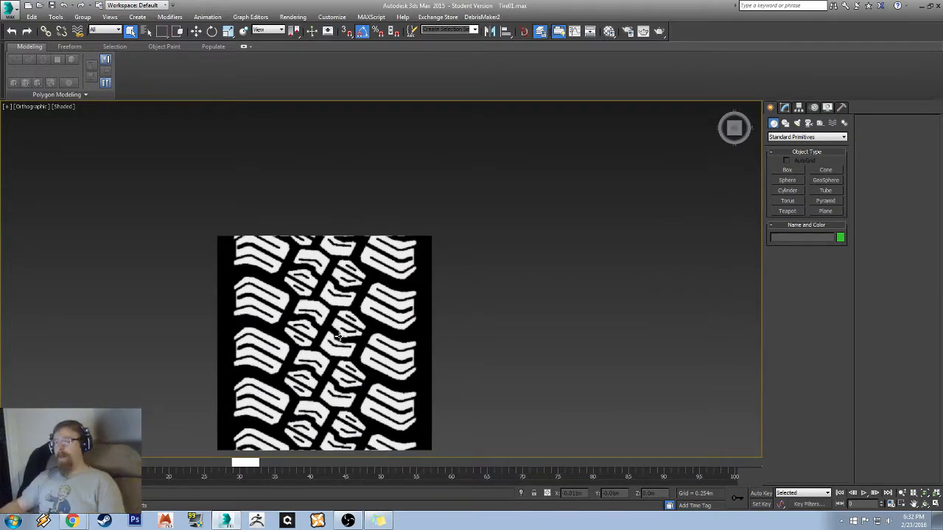
- Examine the tire cross-section profile up close, returning to a straight-on Back view of its reference plane
{"action": "middle_click_drag", "start_coordinate": [333, 339], "coordinate": [346, 298], "text": "alt"}
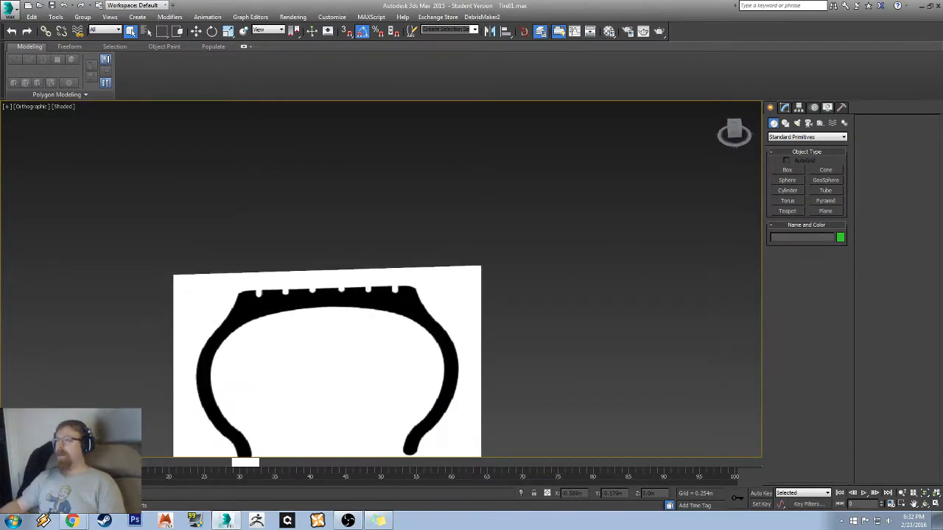
{"action": "left_click", "coordinate": [734, 131]}
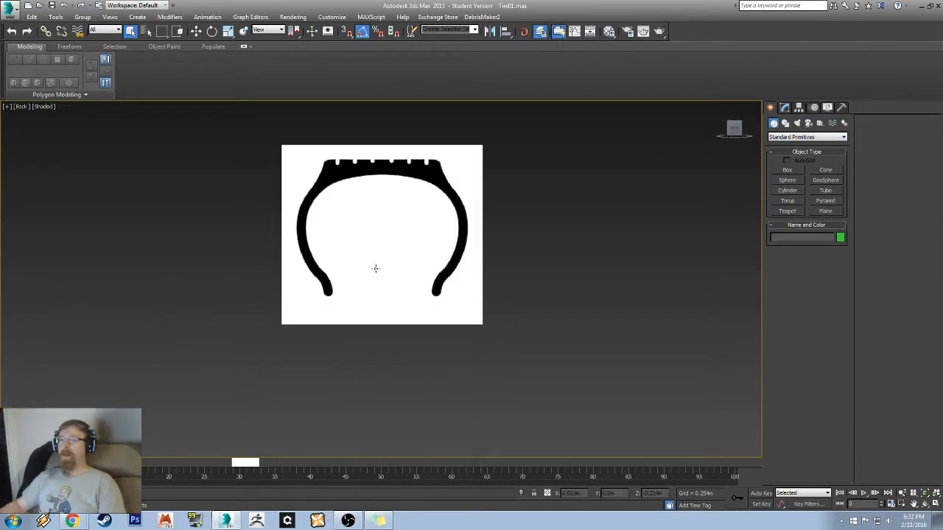
{"action": "scroll", "coordinate": [371, 211], "scroll_direction": "up", "scroll_amount": 6}
{"action": "scroll", "coordinate": [343, 181], "scroll_direction": "down", "scroll_amount": 4}
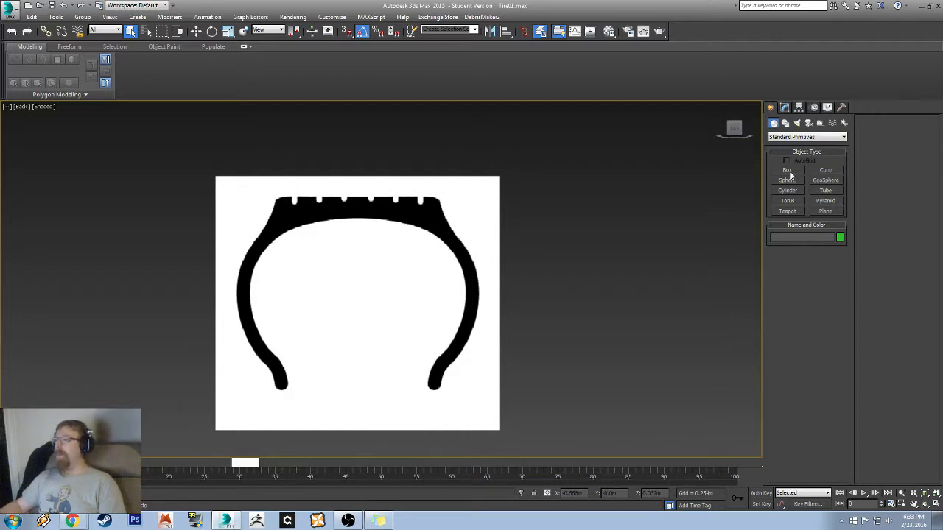
{"action": "left_click", "coordinate": [825, 210]}
{"action": "left_click", "coordinate": [459, 362]}
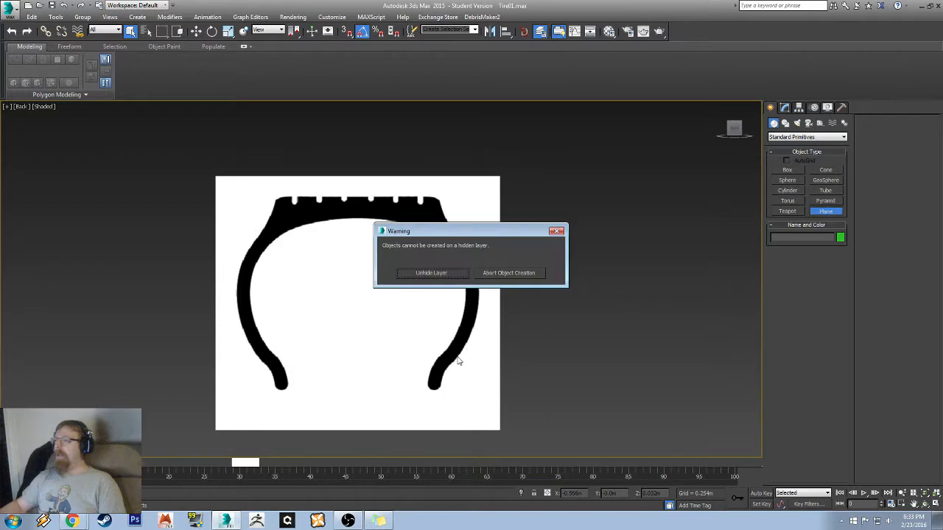
{"action": "left_click", "coordinate": [493, 273]}
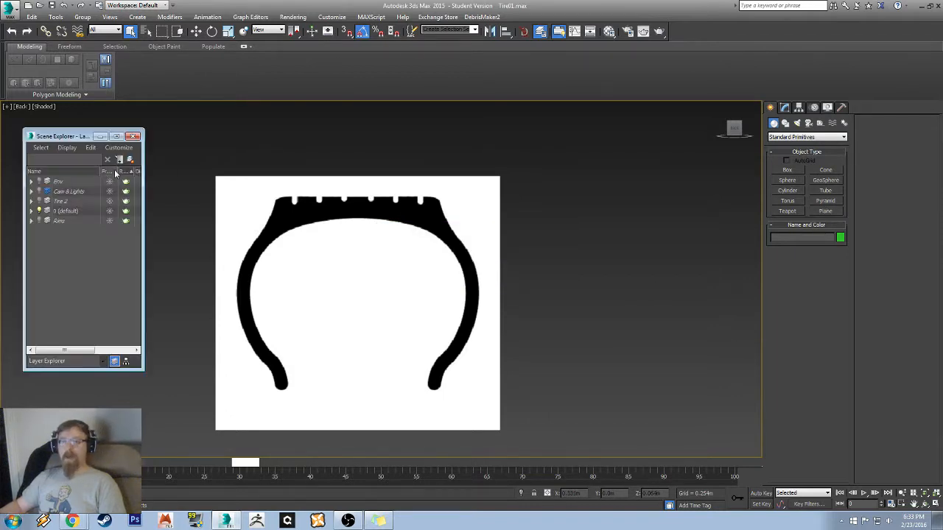
- Make 0 (default) the active layer and draw a plane about 0.378 m long and 0.316 m wide beside the tread pattern plane
{"action": "left_click", "coordinate": [70, 212]}
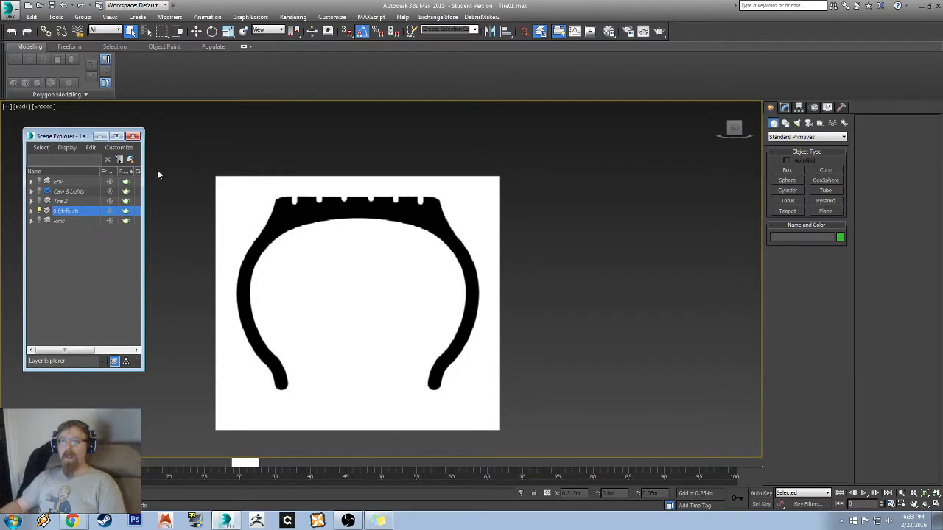
{"action": "left_click", "coordinate": [50, 213]}
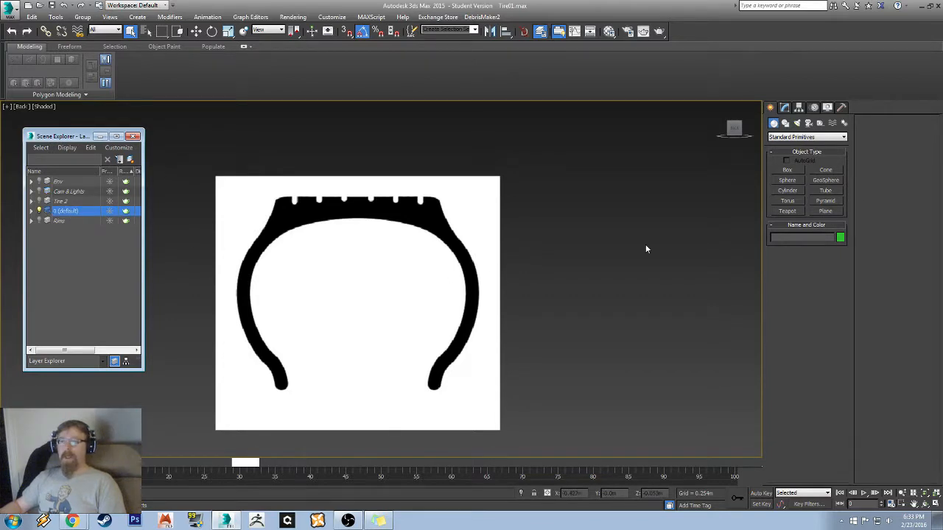
{"action": "left_click", "coordinate": [837, 213]}
{"action": "middle_click_drag", "start_coordinate": [210, 328], "coordinate": [360, 375], "text": "alt"}
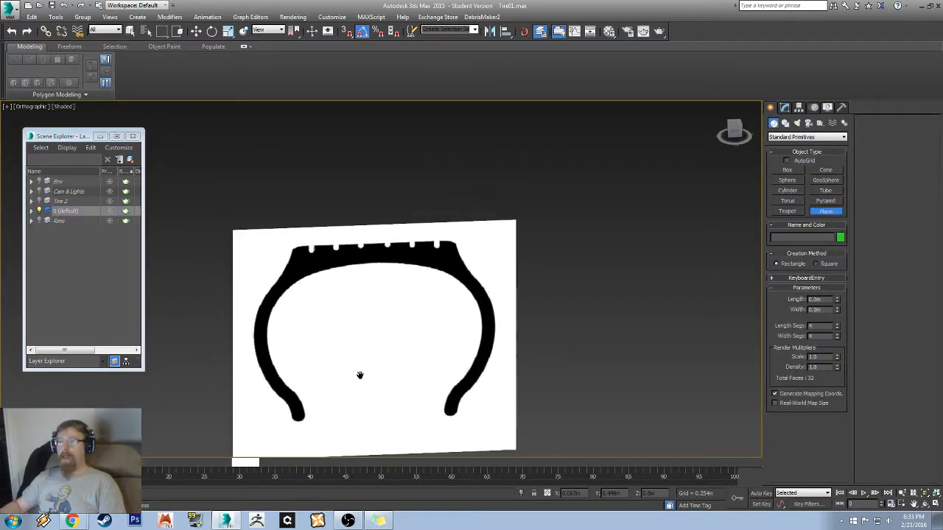
{"action": "scroll", "coordinate": [395, 406], "scroll_direction": "down", "scroll_amount": 5}
{"action": "left_click_drag", "start_coordinate": [432, 383], "coordinate": [514, 419]}
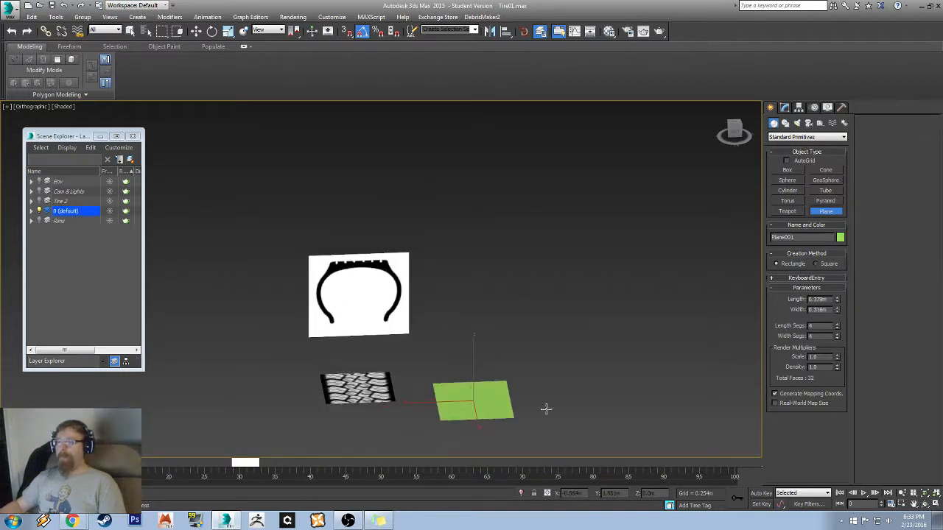
- Display edged faces and set the new plane's length and width segments to 1
{"action": "key", "text": "F4"}
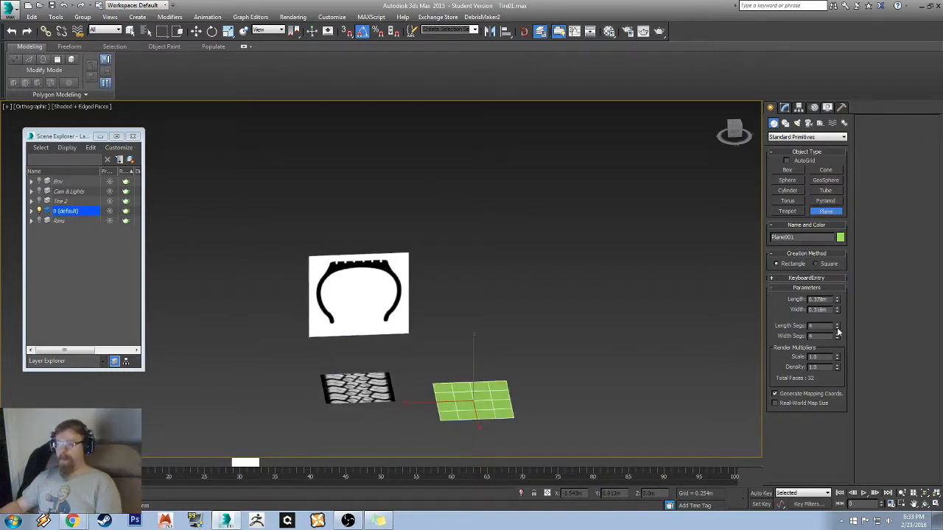
{"action": "scroll", "coordinate": [497, 407], "scroll_direction": "up", "scroll_amount": 6}
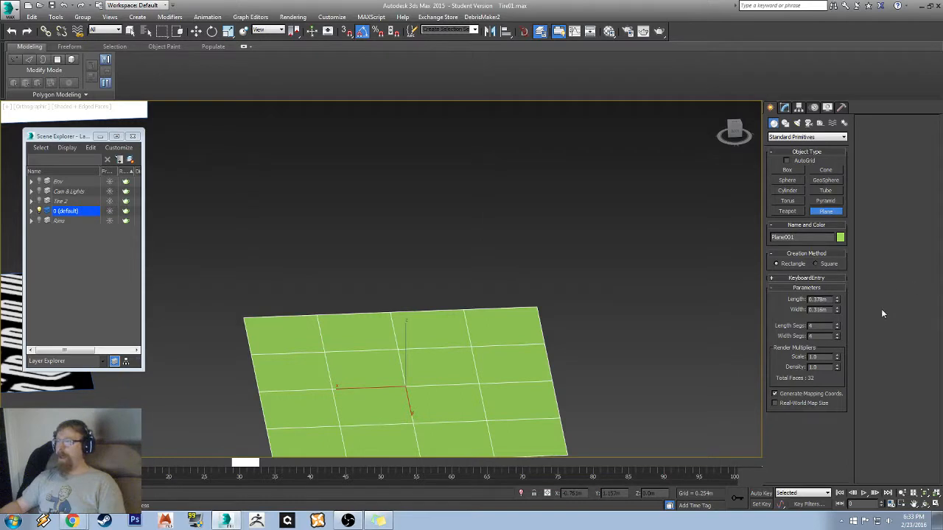
{"action": "right_click", "coordinate": [837, 327]}
{"action": "right_click", "coordinate": [837, 337]}
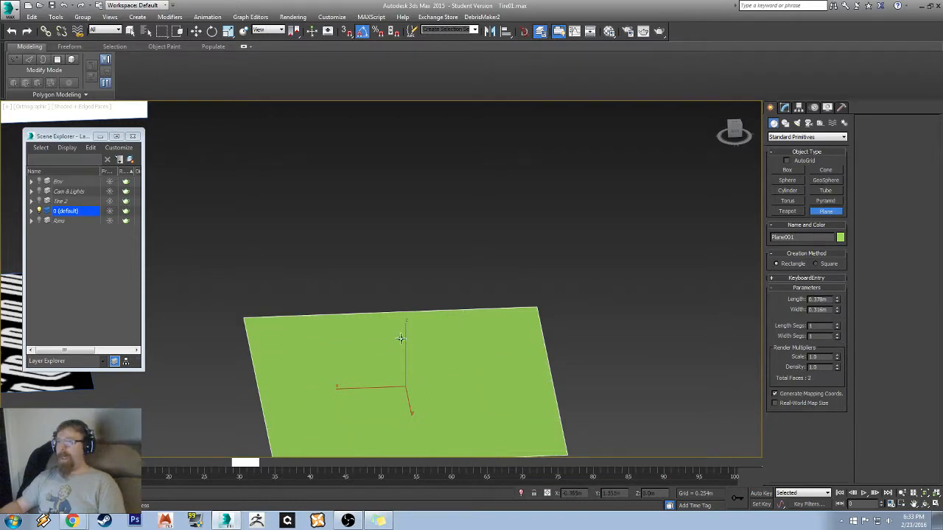
- Align the new plane to the tire cross-section plane in X, Y and Z position, with Center for both current and target object
{"action": "middle_click_drag", "start_coordinate": [400, 339], "coordinate": [448, 317]}
{"action": "scroll", "coordinate": [448, 317], "scroll_direction": "down", "scroll_amount": 4}
{"action": "mouse_move", "coordinate": [489, 341]}
{"action": "middle_mouse_down", "text": "alt"}
{"action": "mouse_move", "coordinate": [494, 316]}
{"action": "mouse_move", "coordinate": [487, 329]}
{"action": "mouse_move", "coordinate": [484, 310]}
{"action": "mouse_move", "coordinate": [483, 332]}
{"action": "middle_mouse_up", "text": "alt"}
{"action": "key", "text": "w"}
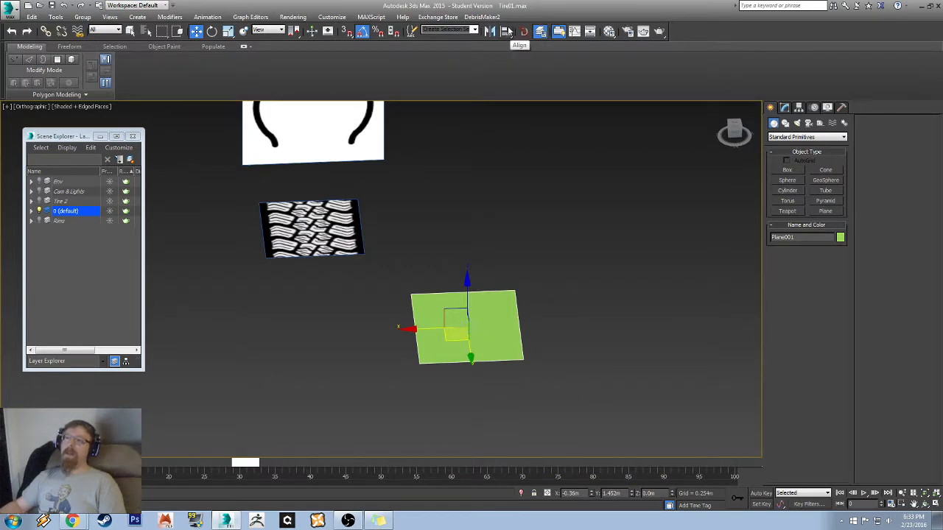
{"action": "left_click", "coordinate": [507, 32]}
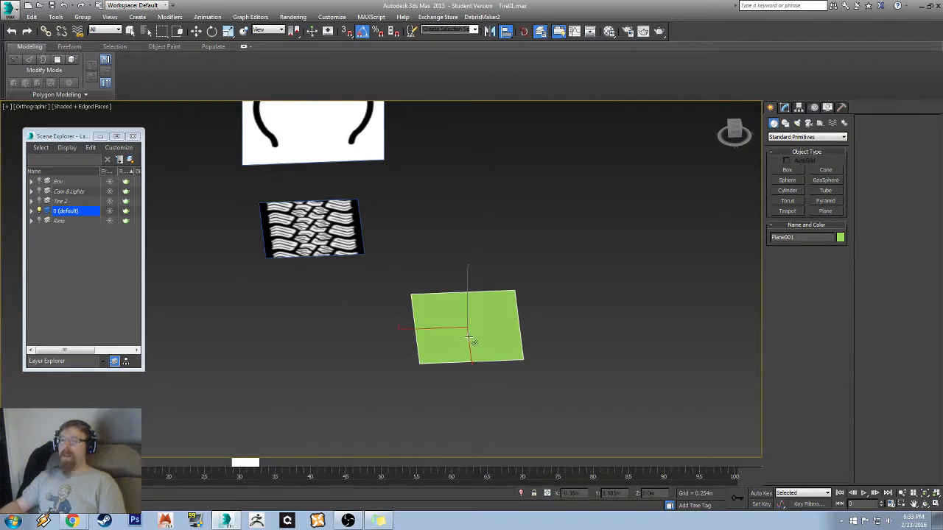
{"action": "middle_click_drag", "start_coordinate": [294, 146], "coordinate": [334, 222]}
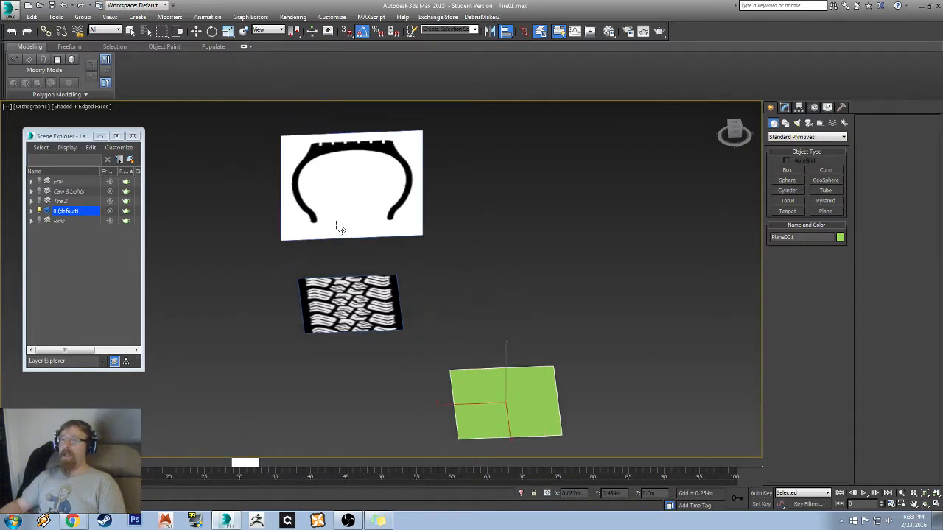
{"action": "left_click", "coordinate": [368, 180]}
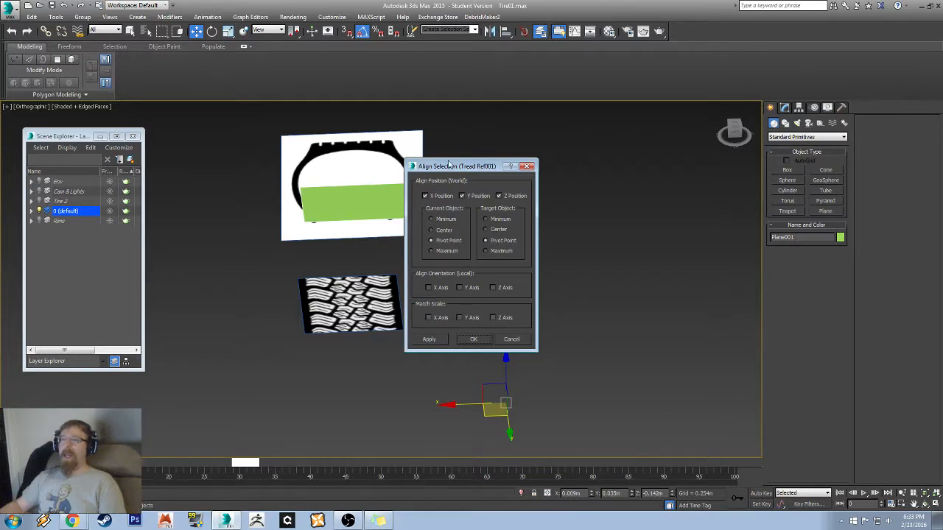
{"action": "left_click_drag", "start_coordinate": [449, 164], "coordinate": [500, 158]}
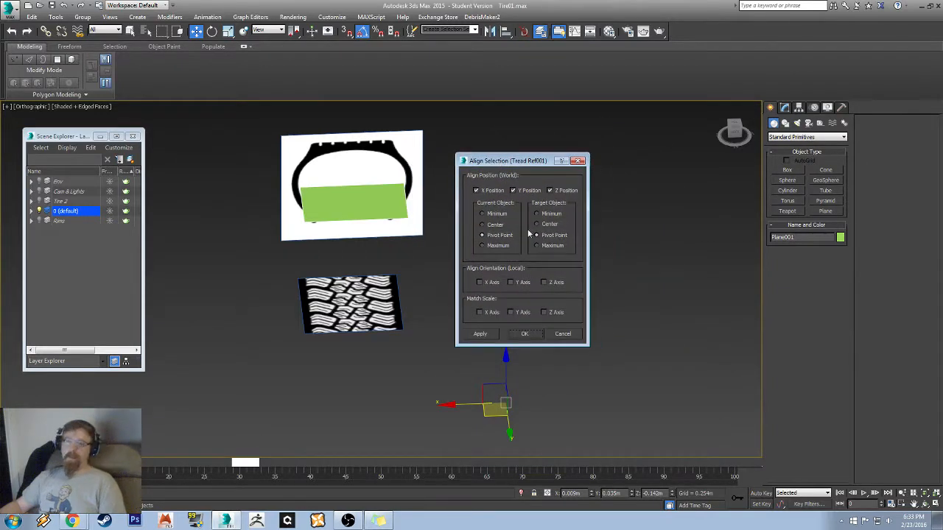
{"action": "left_click", "coordinate": [552, 225]}
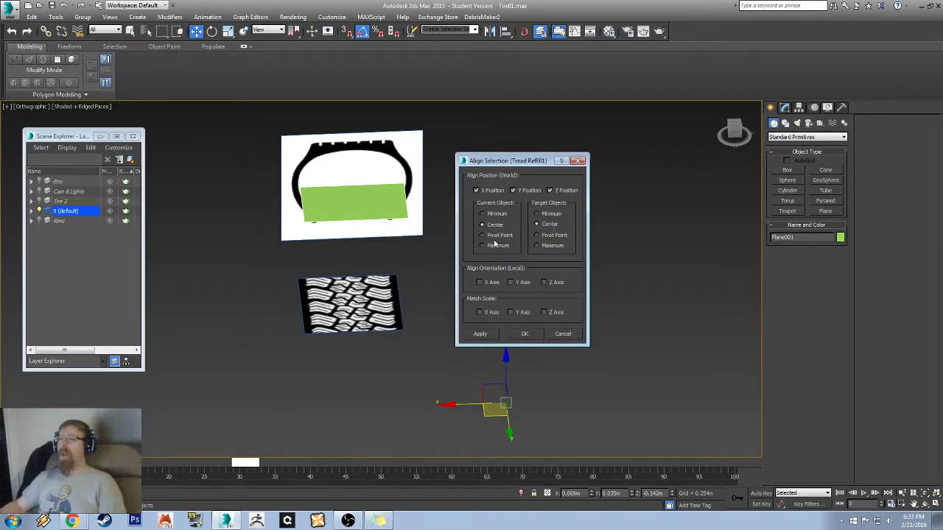
- Try the Minimum, Maximum and Pivot Point alignment options on the current and target objects, ending with both on Center
{"action": "left_click", "coordinate": [493, 214]}
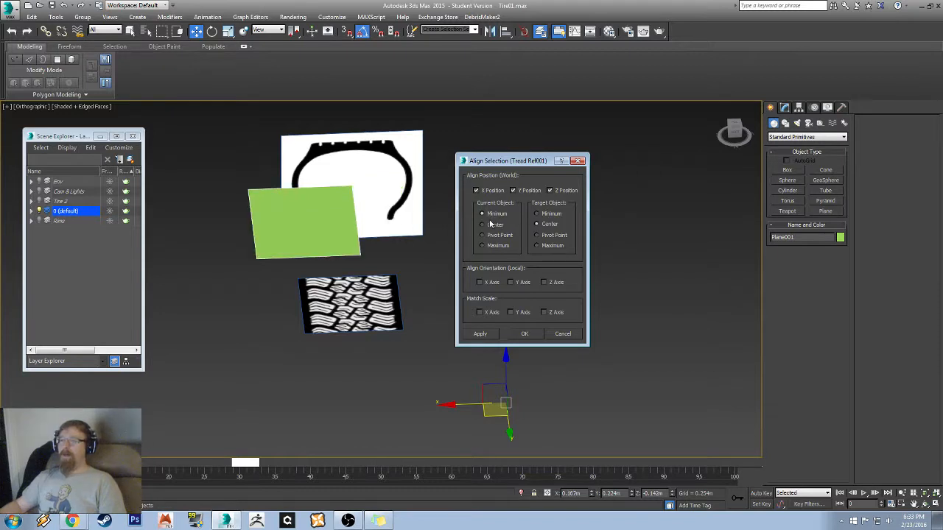
{"action": "left_click", "coordinate": [493, 224]}
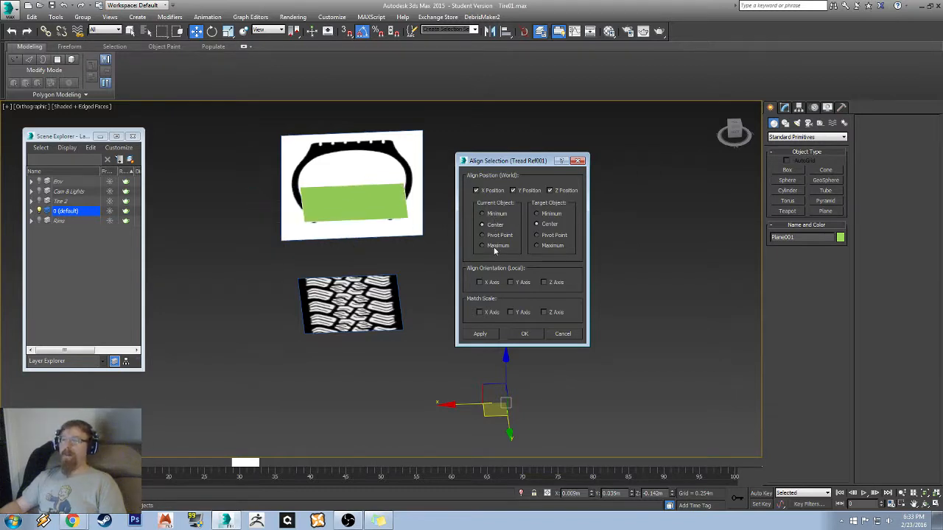
{"action": "left_click", "coordinate": [493, 246]}
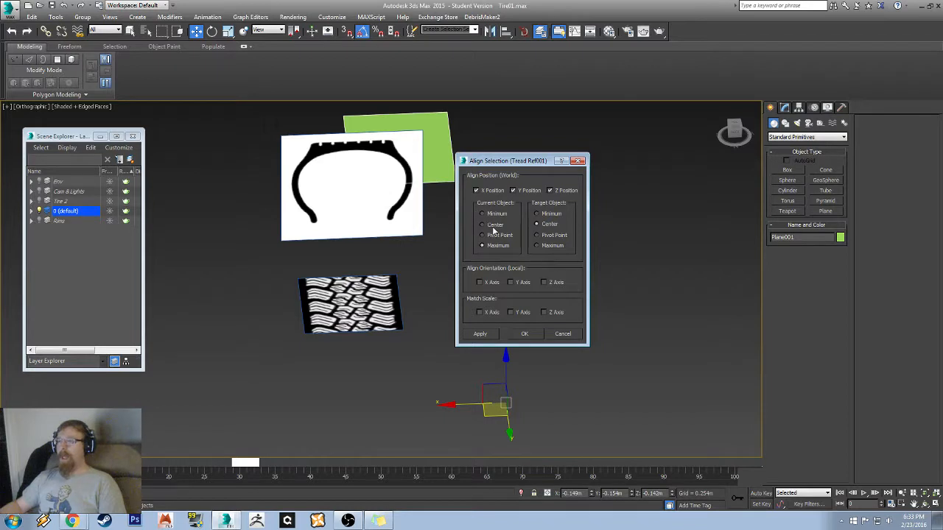
{"action": "left_click", "coordinate": [492, 225]}
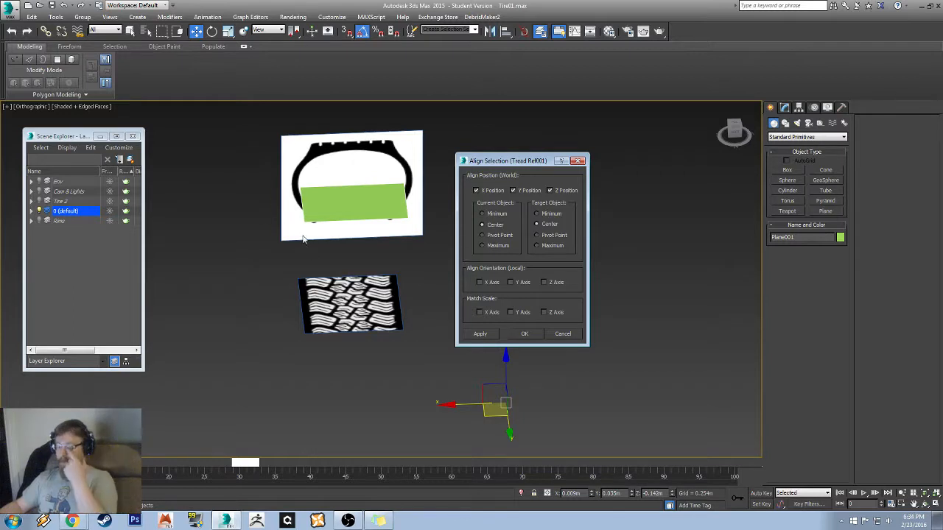
{"action": "left_click", "coordinate": [548, 213]}
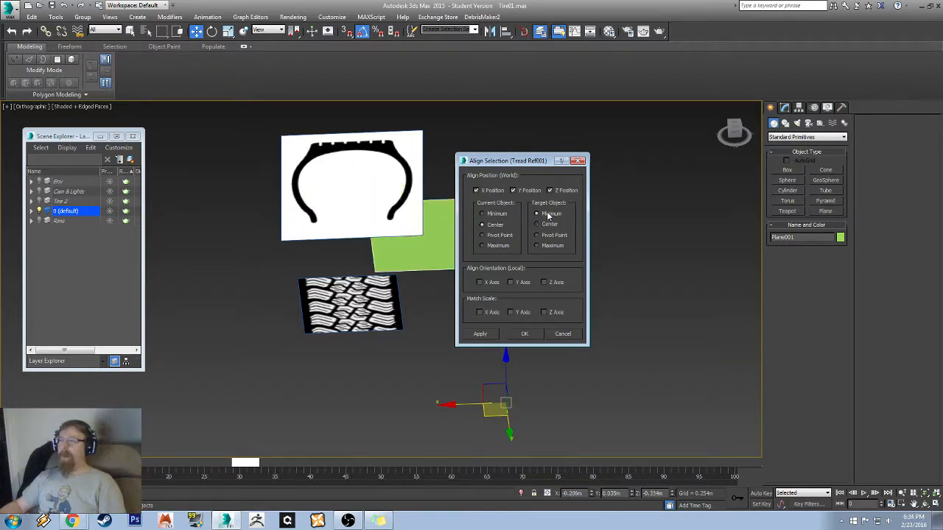
{"action": "left_click", "coordinate": [552, 247]}
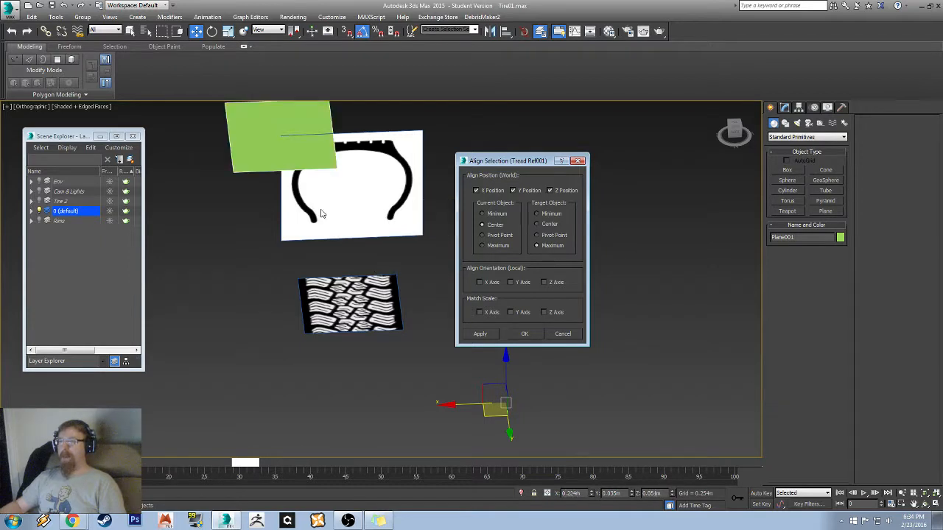
{"action": "left_click", "coordinate": [565, 236]}
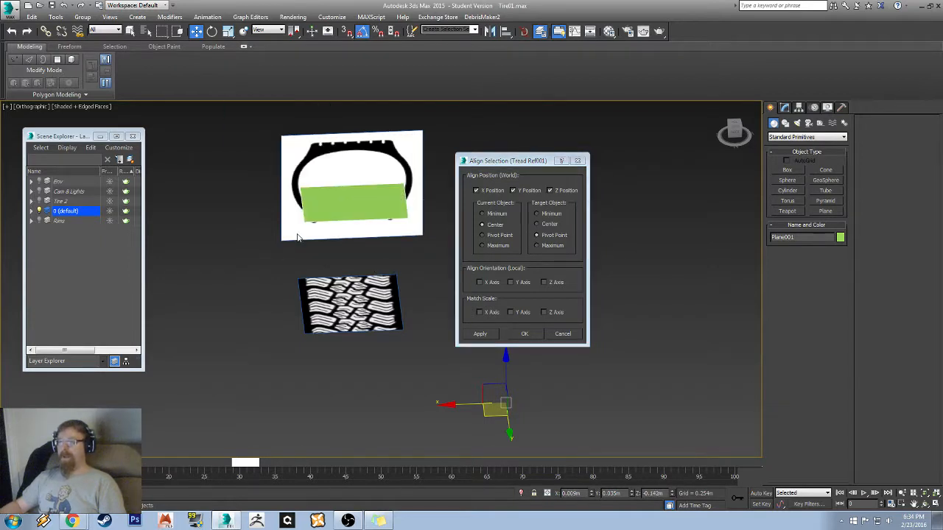
{"action": "left_click", "coordinate": [545, 224]}
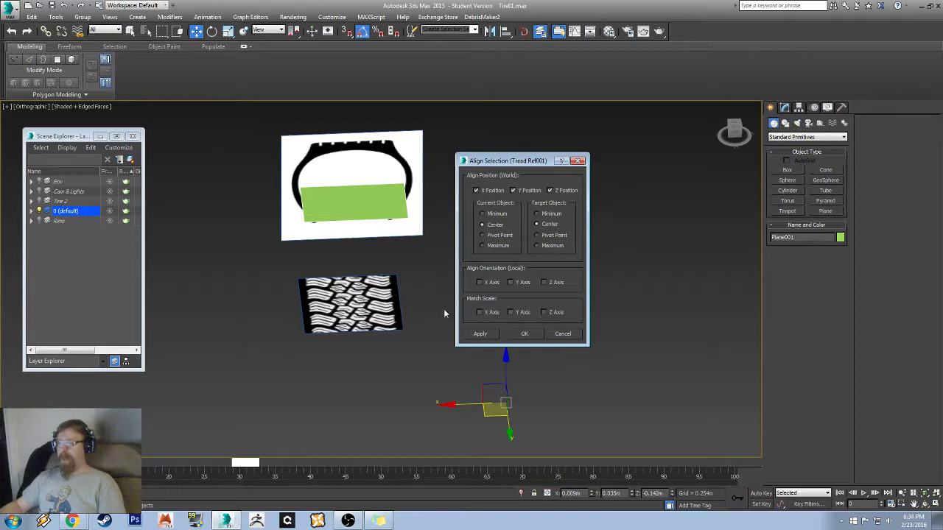
- Accept the center alignment and convert the green plane to an editable poly
{"action": "left_click", "coordinate": [518, 333]}
{"action": "middle_click_drag", "start_coordinate": [301, 185], "coordinate": [387, 200], "text": "alt"}
{"action": "middle_click_drag", "start_coordinate": [461, 205], "coordinate": [371, 201], "text": "alt"}
{"action": "right_click", "coordinate": [372, 201]}
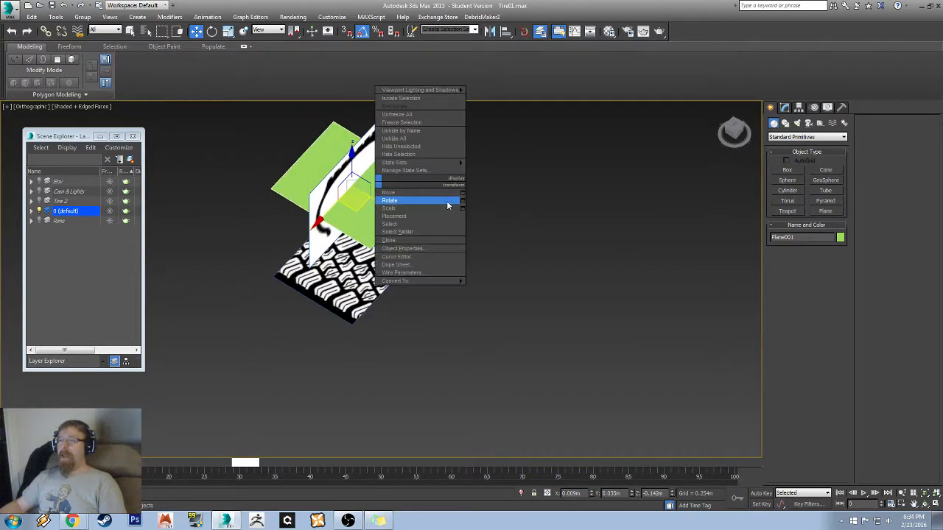
{"action": "mouse_move", "coordinate": [431, 280]}
{"action": "left_click", "coordinate": [528, 288]}
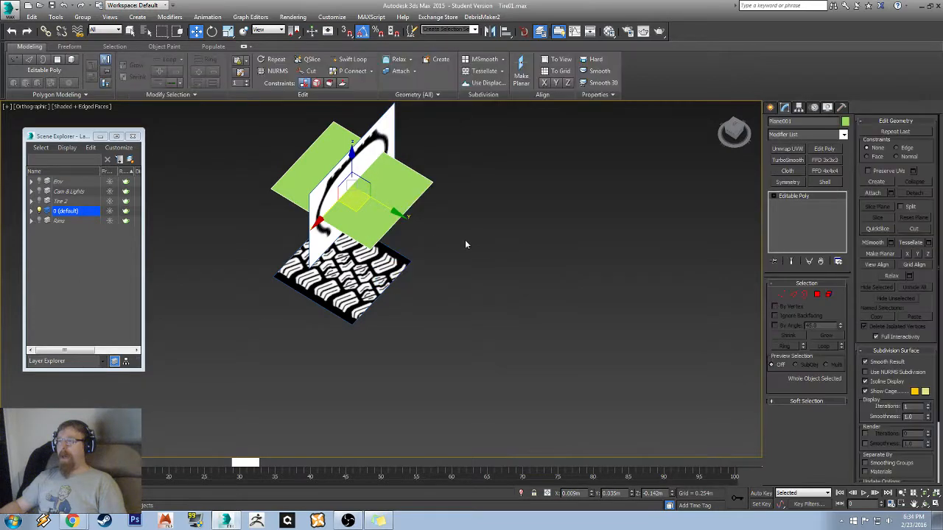
- Move the two vertices behind the cross-section plane forward along Y to about 0.046 m, just in front of it
{"action": "left_click", "coordinate": [421, 237]}
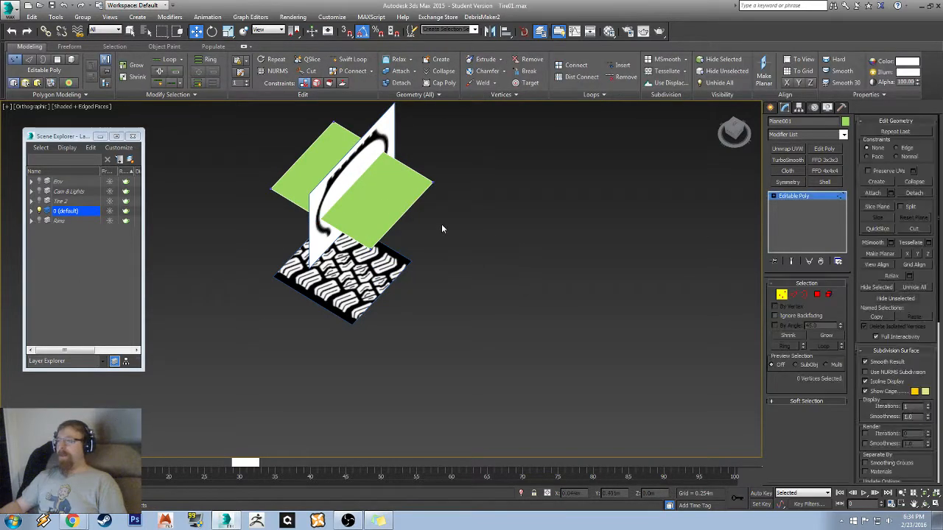
{"action": "middle_click_drag", "start_coordinate": [442, 225], "coordinate": [451, 238], "text": "alt"}
{"action": "left_click_drag", "start_coordinate": [239, 131], "coordinate": [370, 281]}
{"action": "middle_click_drag", "start_coordinate": [369, 281], "coordinate": [413, 286], "text": "alt"}
{"action": "left_click_drag", "start_coordinate": [337, 224], "coordinate": [395, 250]}
- In the Back view, raise all four vertices of the plane to the tread area of the cross-section, at about Z 0.003 m
{"action": "middle_click_drag", "start_coordinate": [414, 266], "coordinate": [421, 243], "text": "alt"}
{"action": "middle_click_drag", "start_coordinate": [380, 210], "coordinate": [431, 250]}
{"action": "scroll", "coordinate": [432, 250], "scroll_direction": "up", "scroll_amount": 4}
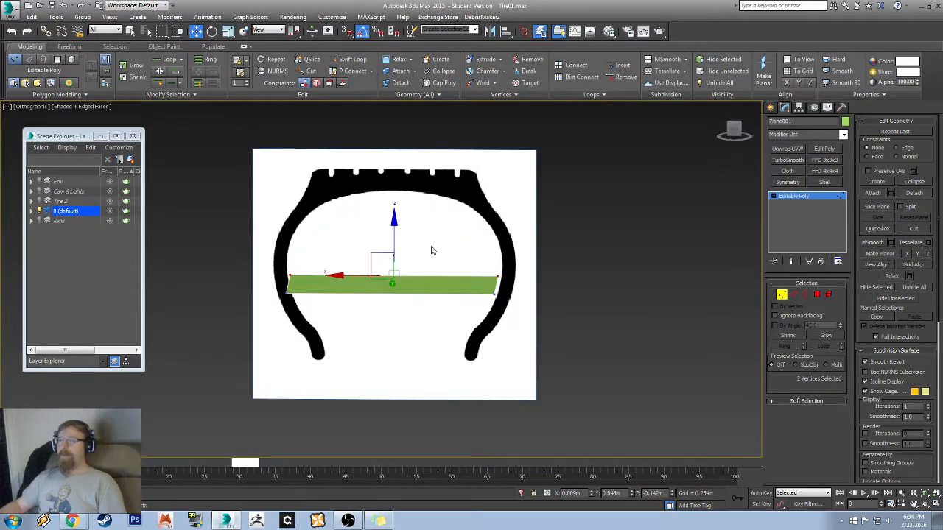
{"action": "left_click", "coordinate": [734, 130]}
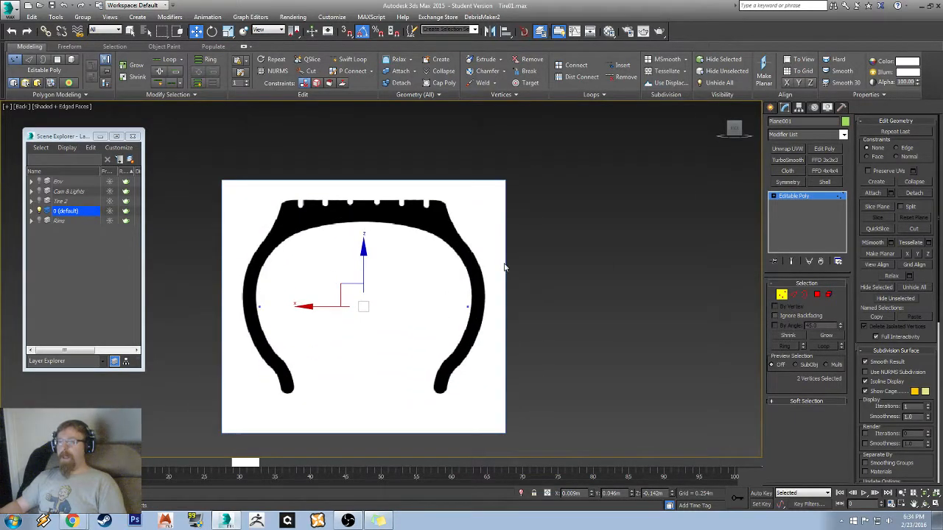
{"action": "middle_click_drag", "start_coordinate": [480, 288], "coordinate": [504, 294]}
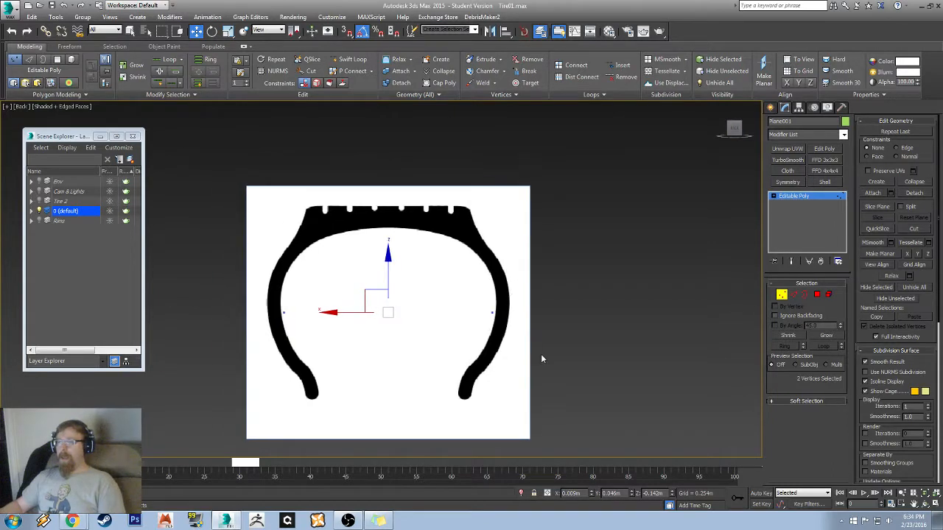
{"action": "left_click_drag", "start_coordinate": [538, 361], "coordinate": [216, 277]}
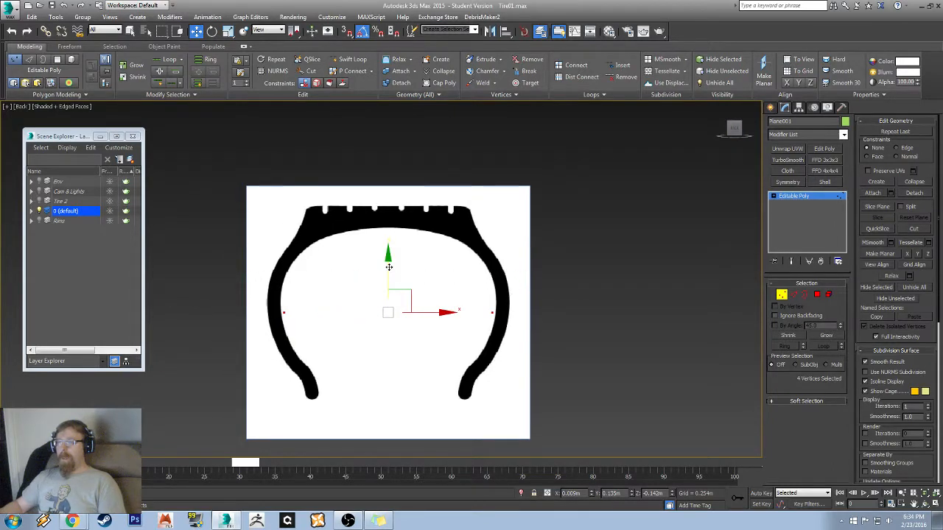
{"action": "left_click_drag", "start_coordinate": [389, 269], "coordinate": [392, 172]}
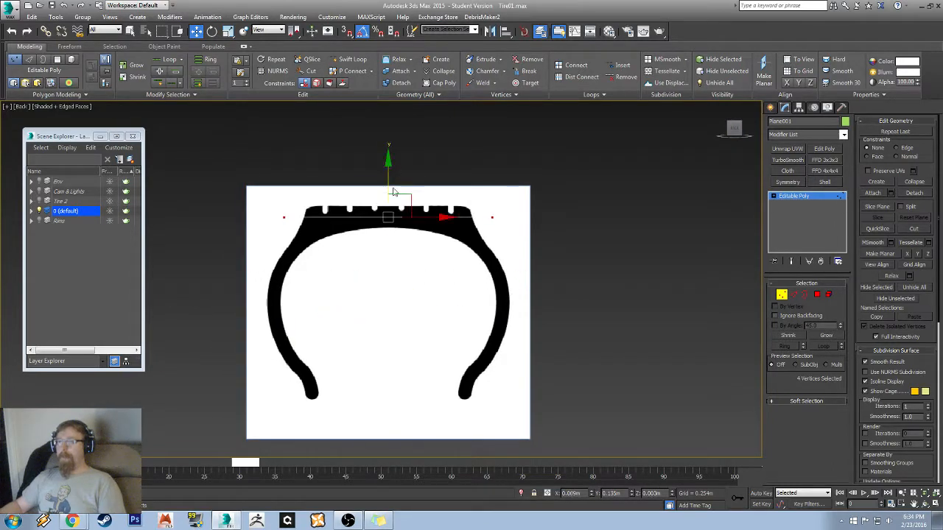
- Move the plane's two vertices outside the cross-section's shoulder along X to about -0.015 m, near the tread's centre
{"action": "scroll", "coordinate": [413, 213], "scroll_direction": "up", "scroll_amount": 5}
{"action": "left_click_drag", "start_coordinate": [693, 163], "coordinate": [584, 258]}
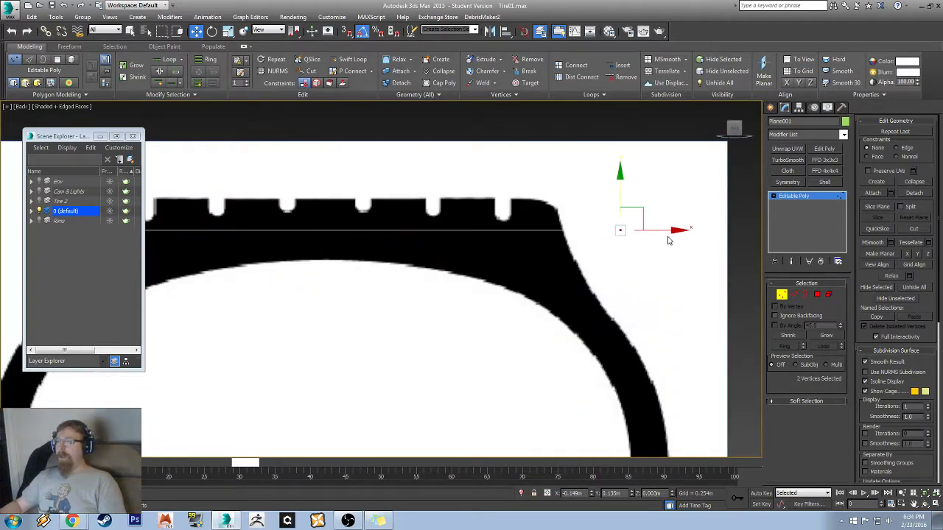
{"action": "left_click_drag", "start_coordinate": [669, 240], "coordinate": [422, 243]}
- Examine the tread reference plane face-on, comparing its blocks and grooves for a repeating section of the pattern
{"action": "middle_click_drag", "start_coordinate": [422, 244], "coordinate": [435, 299], "text": "alt"}
{"action": "scroll", "coordinate": [474, 223], "scroll_direction": "down", "scroll_amount": 5}
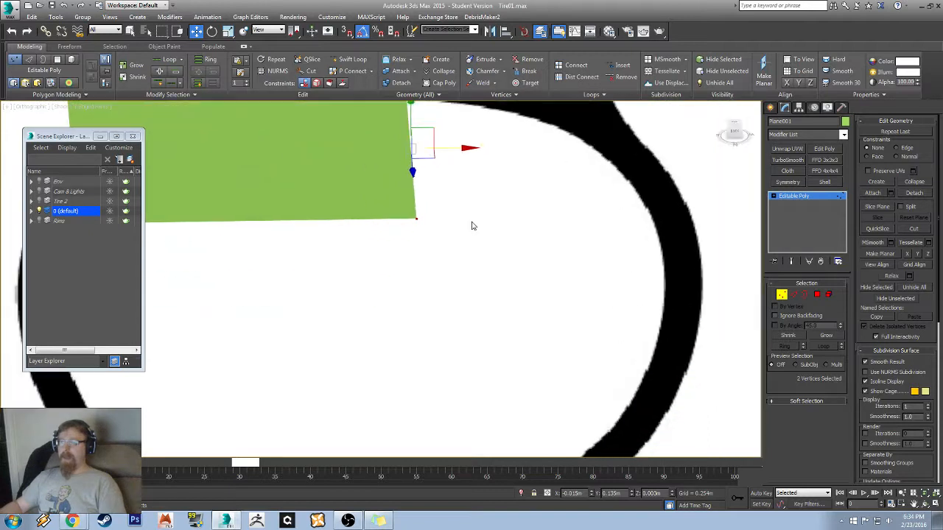
{"action": "scroll", "coordinate": [454, 394], "scroll_direction": "up", "scroll_amount": 6}
{"action": "middle_click_drag", "start_coordinate": [454, 392], "coordinate": [458, 376], "text": "alt"}
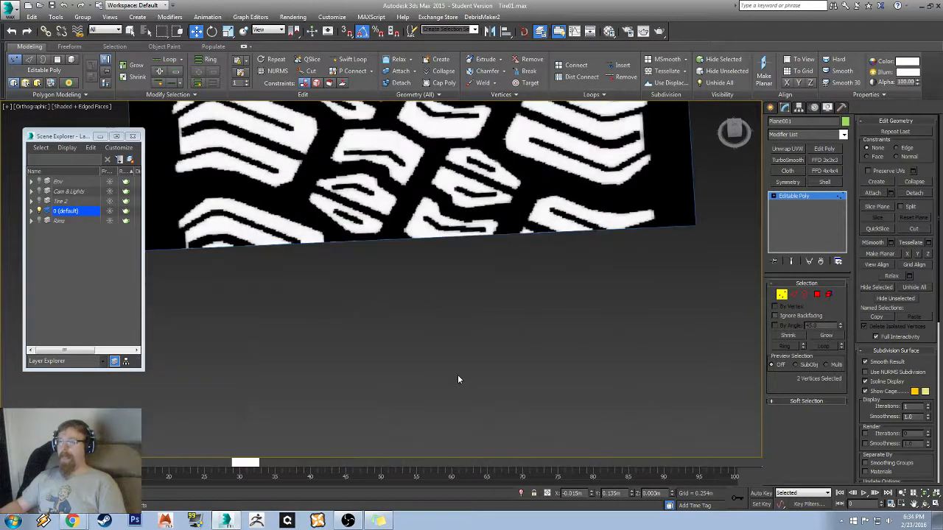
{"action": "left_click", "coordinate": [735, 126]}
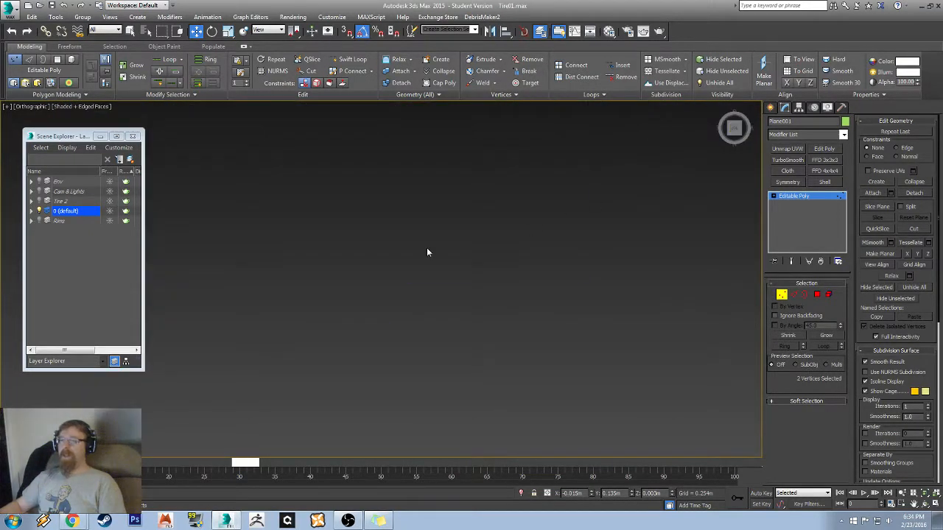
{"action": "key", "text": "z"}
{"action": "scroll", "coordinate": [344, 185], "scroll_direction": "down", "scroll_amount": 2}
{"action": "middle_click_drag", "start_coordinate": [343, 185], "coordinate": [360, 364]}
{"action": "scroll", "coordinate": [384, 233], "scroll_direction": "up", "scroll_amount": 4}
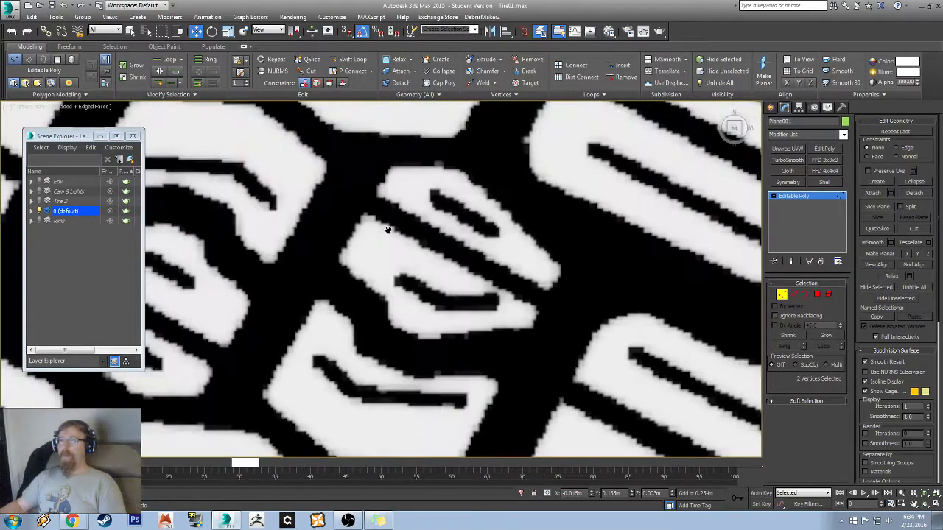
{"action": "middle_click_drag", "start_coordinate": [418, 140], "coordinate": [395, 213]}
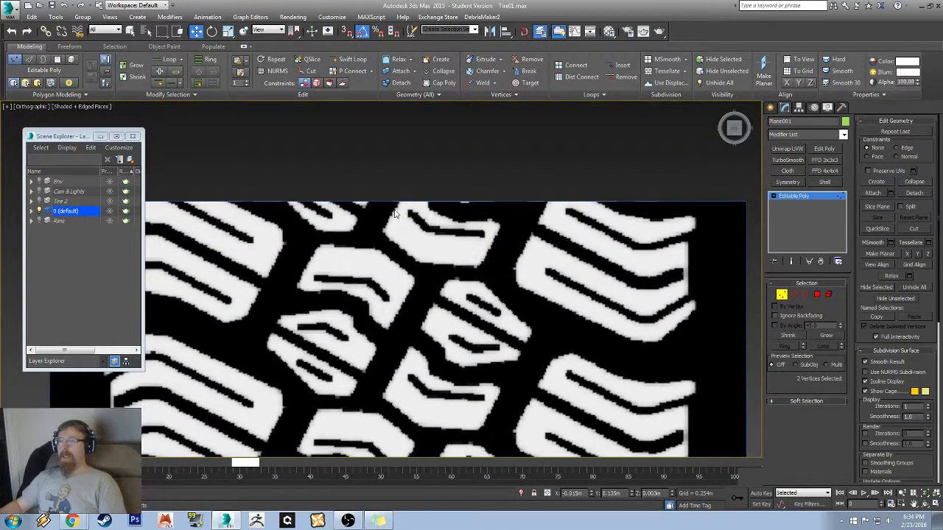
{"action": "left_click", "coordinate": [392, 384]}
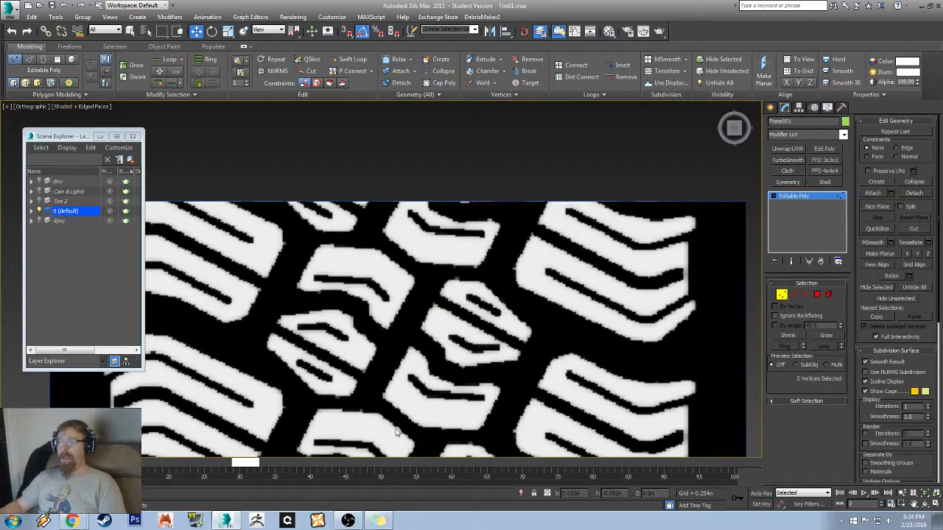
{"action": "left_click_drag", "start_coordinate": [409, 294], "coordinate": [398, 426]}
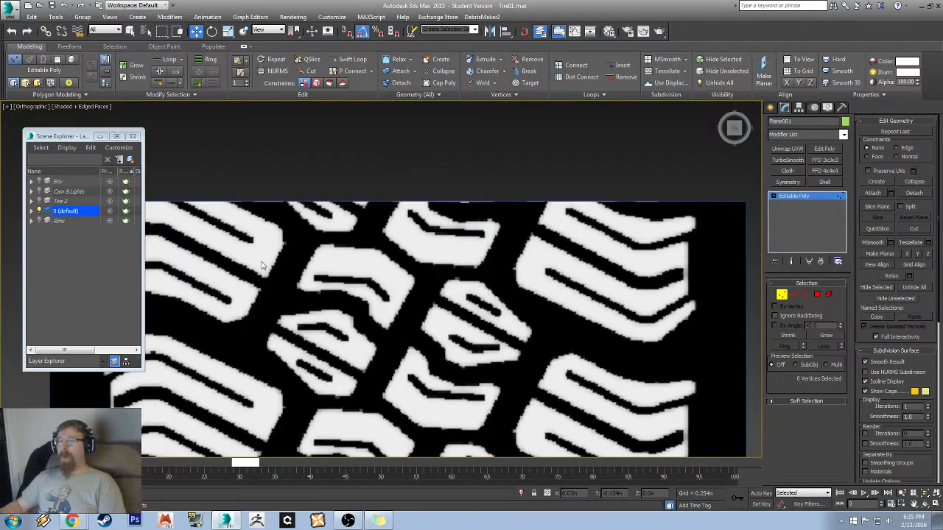
{"action": "scroll", "coordinate": [499, 359], "scroll_direction": "up", "scroll_amount": 3}
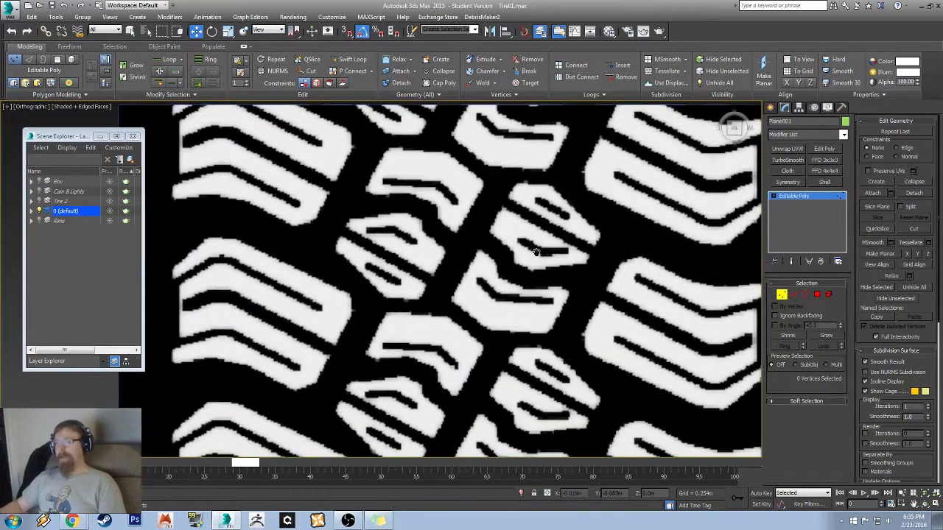
{"action": "scroll", "coordinate": [516, 247], "scroll_direction": "down", "scroll_amount": 6}
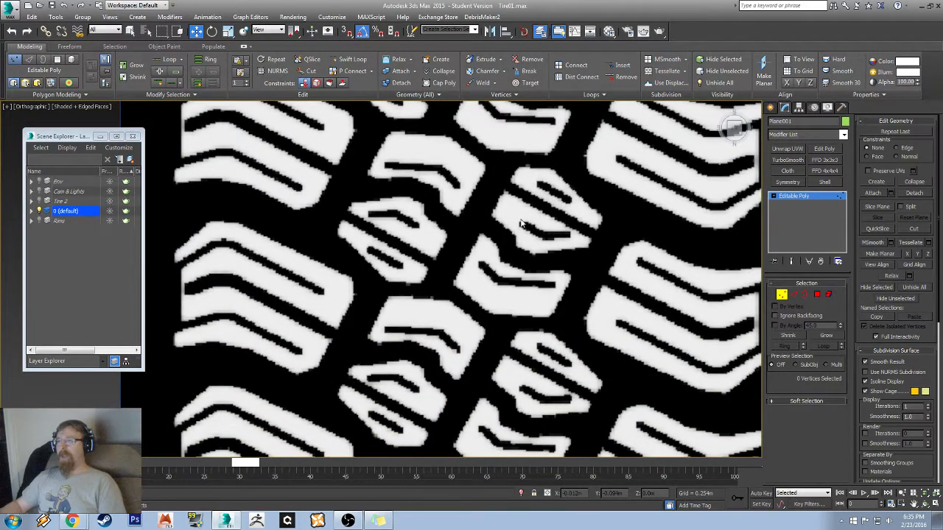
{"action": "scroll", "coordinate": [528, 212], "scroll_direction": "up", "scroll_amount": 4}
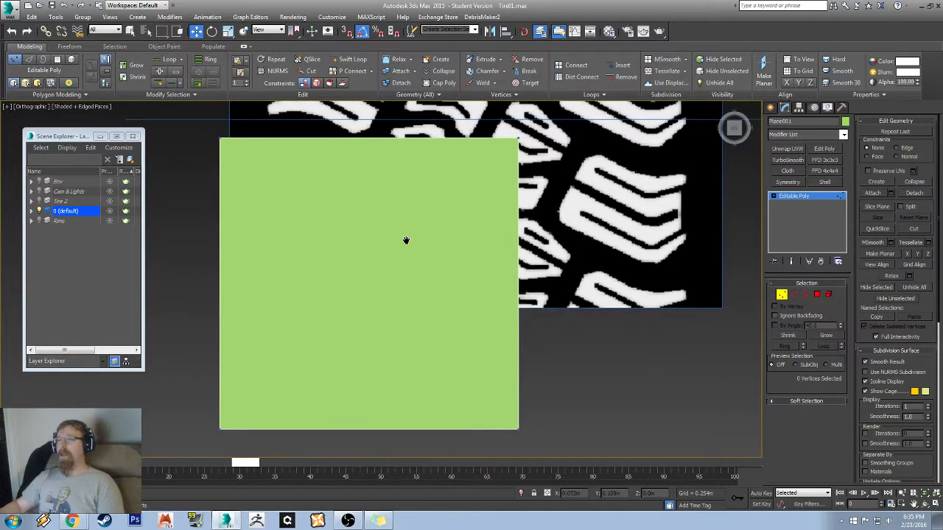
- Shorten the plane over the tread pattern by moving the two vertices of its far edge along Y to about 0.098 m
{"action": "scroll", "coordinate": [406, 241], "scroll_direction": "down", "scroll_amount": 3}
{"action": "left_click_drag", "start_coordinate": [254, 361], "coordinate": [560, 435]}
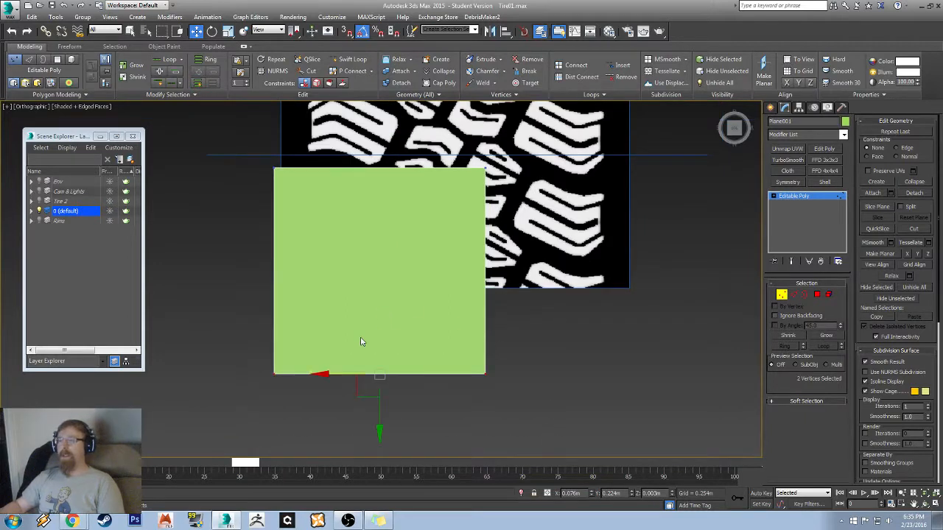
{"action": "left_click_drag", "start_coordinate": [379, 431], "coordinate": [385, 282]}
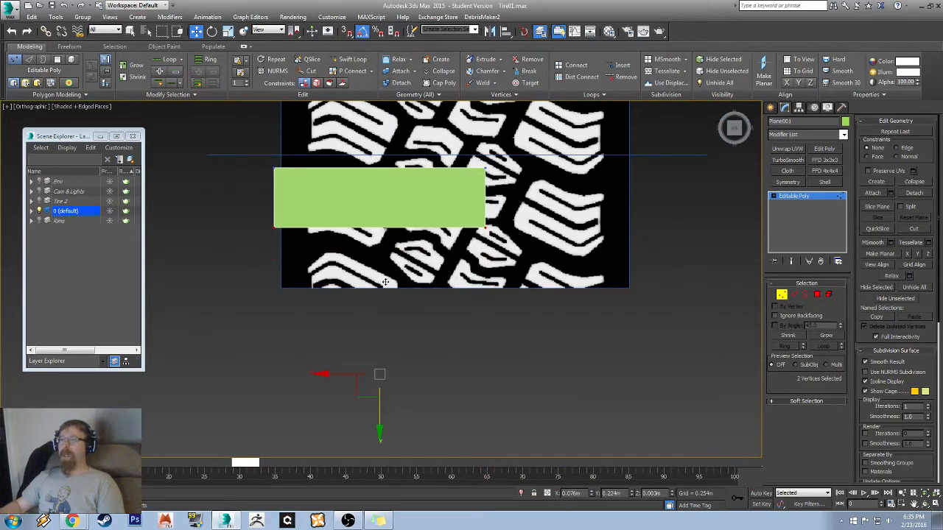
- Make the plane see-through and extend its far-edge vertices along Y to about 0.116 m to span the shoulder tread block
{"action": "middle_click_drag", "start_coordinate": [583, 177], "coordinate": [582, 345]}
{"action": "scroll", "coordinate": [491, 305], "scroll_direction": "up", "scroll_amount": 3}
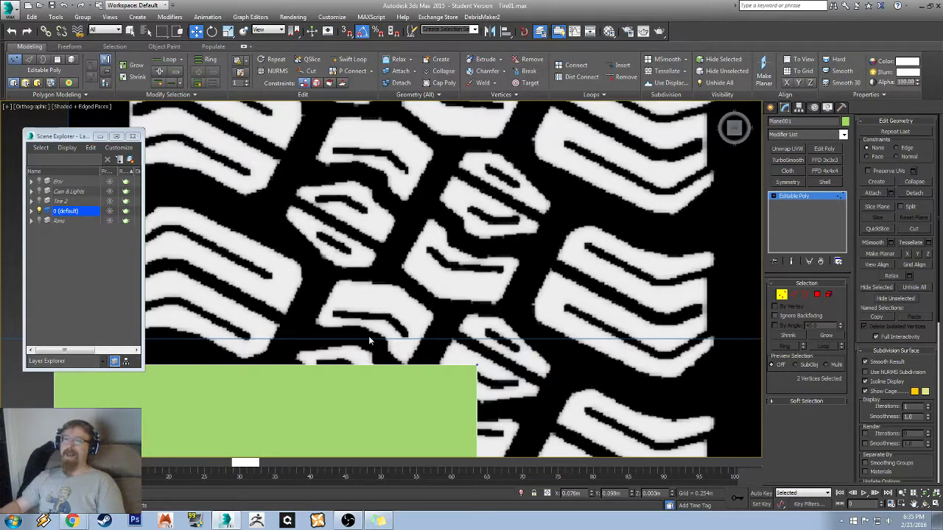
{"action": "middle_click_drag", "start_coordinate": [225, 159], "coordinate": [369, 258]}
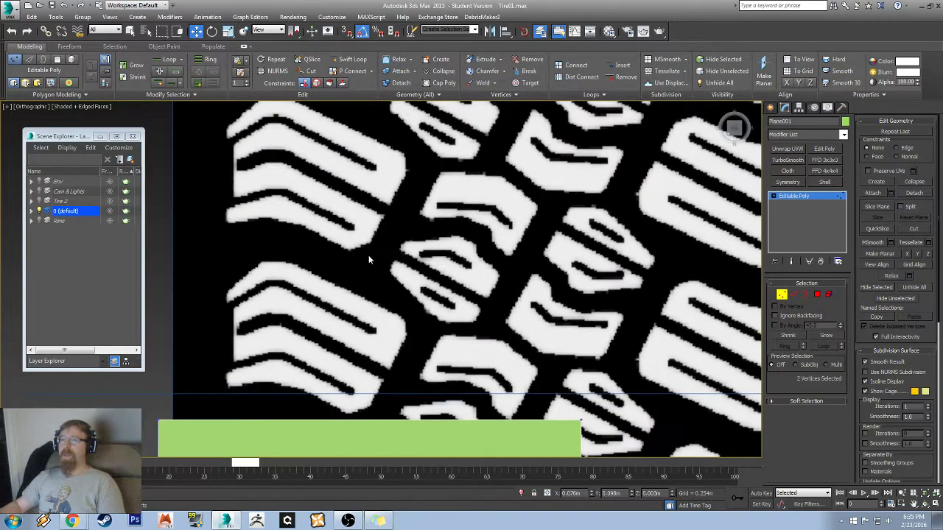
{"action": "middle_click_drag", "start_coordinate": [485, 352], "coordinate": [481, 181]}
{"action": "middle_click_drag", "start_coordinate": [503, 279], "coordinate": [504, 238]}
{"action": "scroll", "coordinate": [504, 238], "scroll_direction": "up", "scroll_amount": 2}
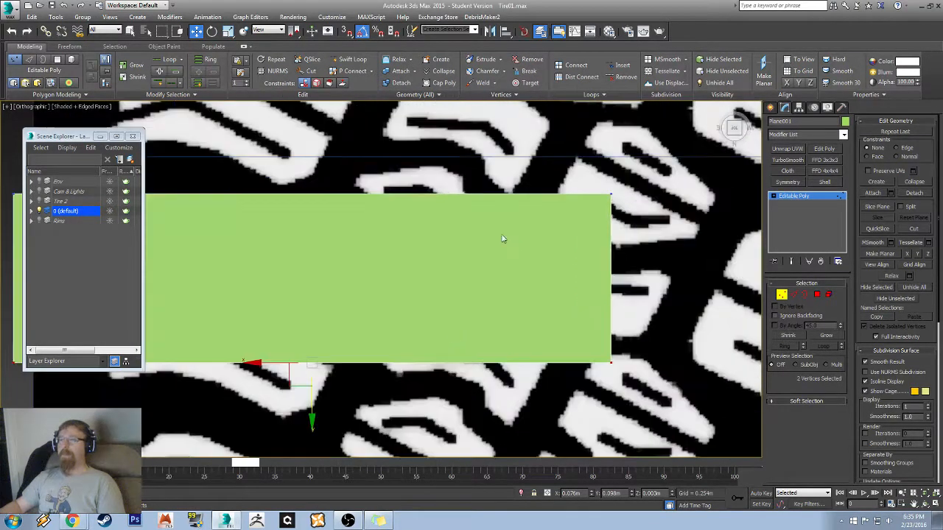
{"action": "scroll", "coordinate": [393, 373], "scroll_direction": "down", "scroll_amount": 5}
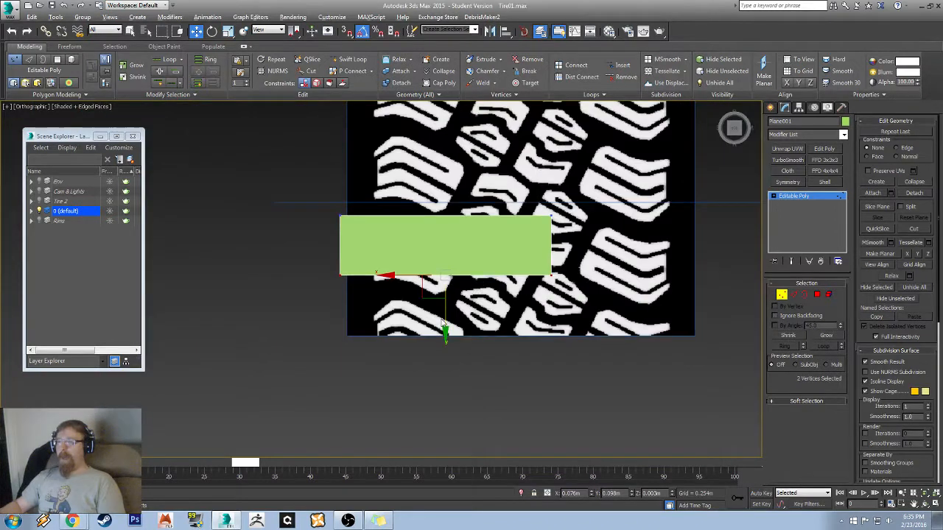
{"action": "key", "text": "alt+x"}
{"action": "middle_click_drag", "start_coordinate": [448, 270], "coordinate": [427, 274]}
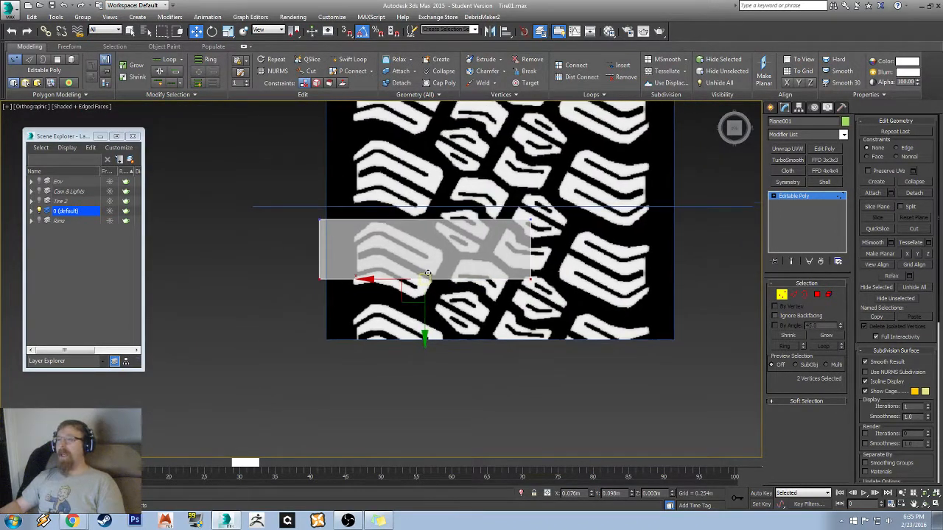
{"action": "scroll", "coordinate": [427, 274], "scroll_direction": "up", "scroll_amount": 4}
{"action": "left_click_drag", "start_coordinate": [420, 339], "coordinate": [428, 378]}
{"action": "middle_click_drag", "start_coordinate": [443, 227], "coordinate": [446, 278]}
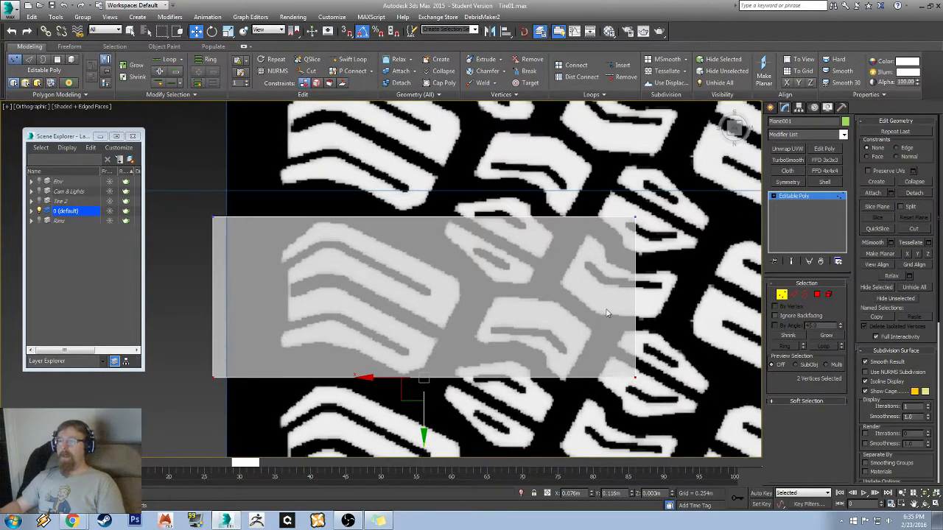
- Move the whole plane along Y to about -0.035 m so it covers a full shoulder tread block
{"action": "key", "text": "1"}
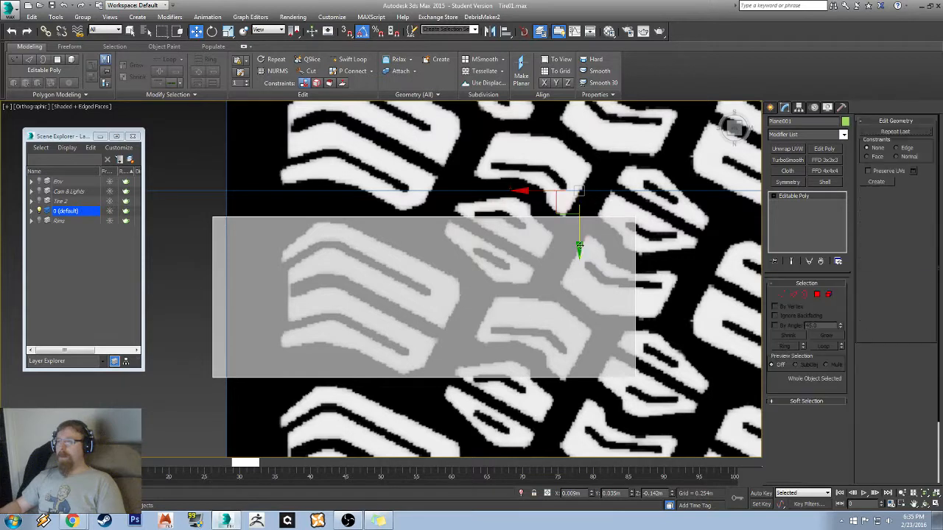
{"action": "left_click_drag", "start_coordinate": [579, 250], "coordinate": [579, 104]}
{"action": "middle_click_drag", "start_coordinate": [565, 217], "coordinate": [510, 338]}
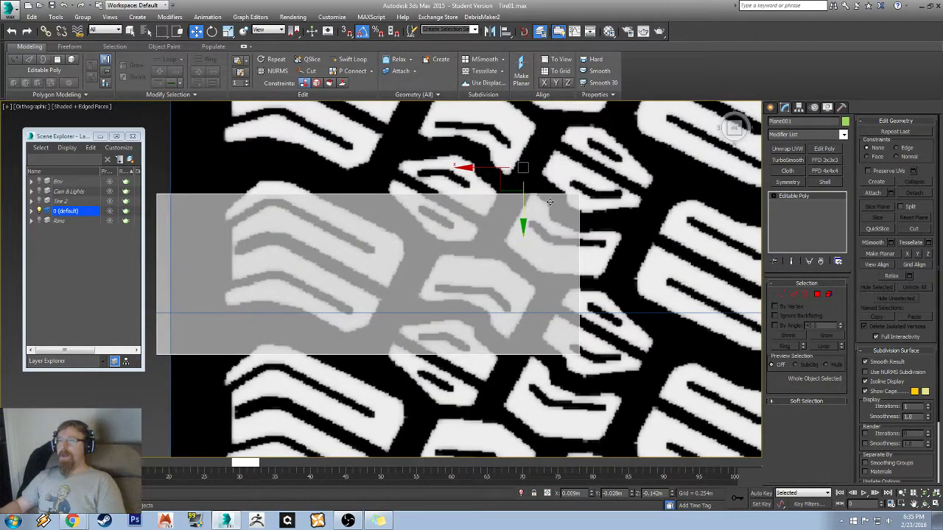
{"action": "left_click_drag", "start_coordinate": [523, 226], "coordinate": [523, 211]}
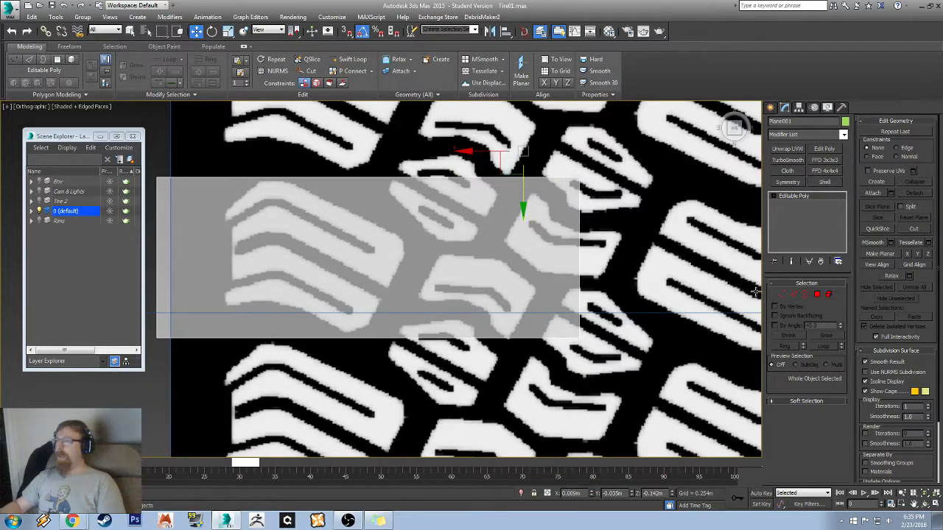
- Move the plane's two inner vertices along X to about -0.001 m, onto the tread's centre line
{"action": "left_click", "coordinate": [781, 295]}
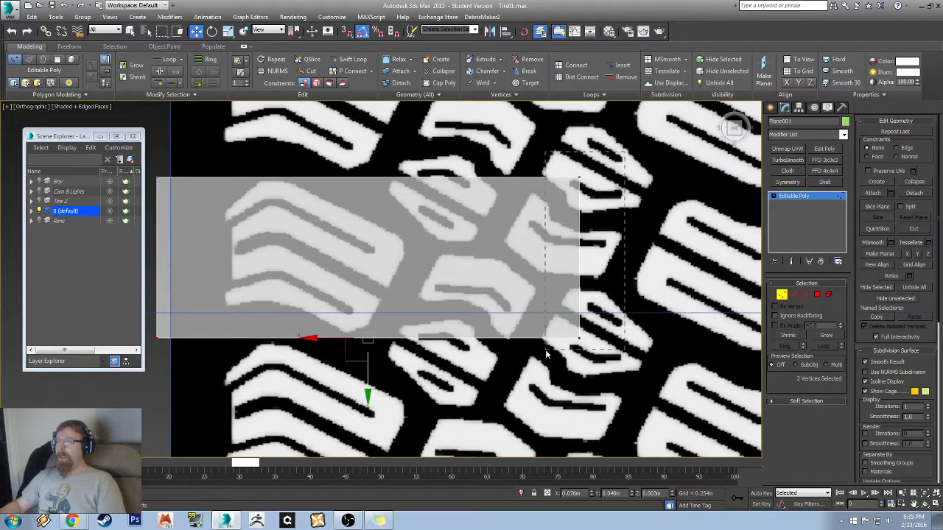
{"action": "left_click_drag", "start_coordinate": [624, 154], "coordinate": [545, 356]}
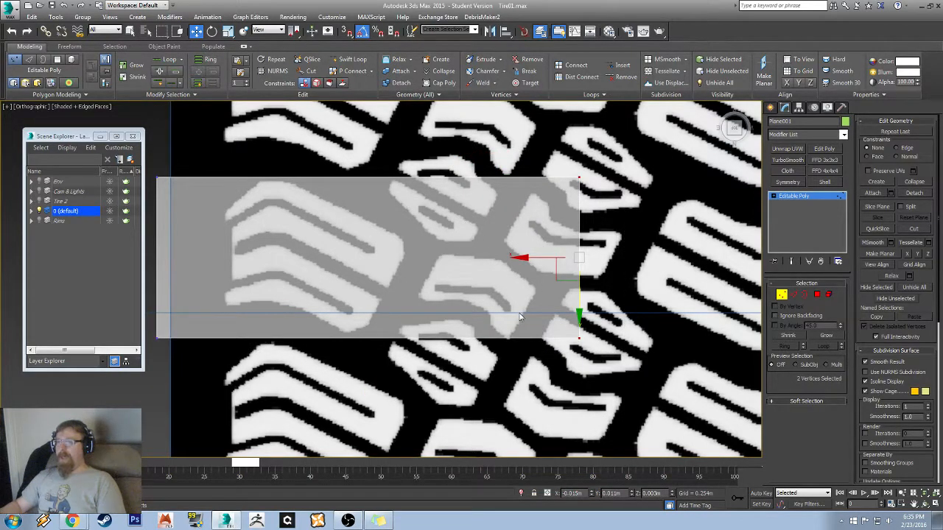
{"action": "middle_click_drag", "start_coordinate": [520, 317], "coordinate": [485, 289]}
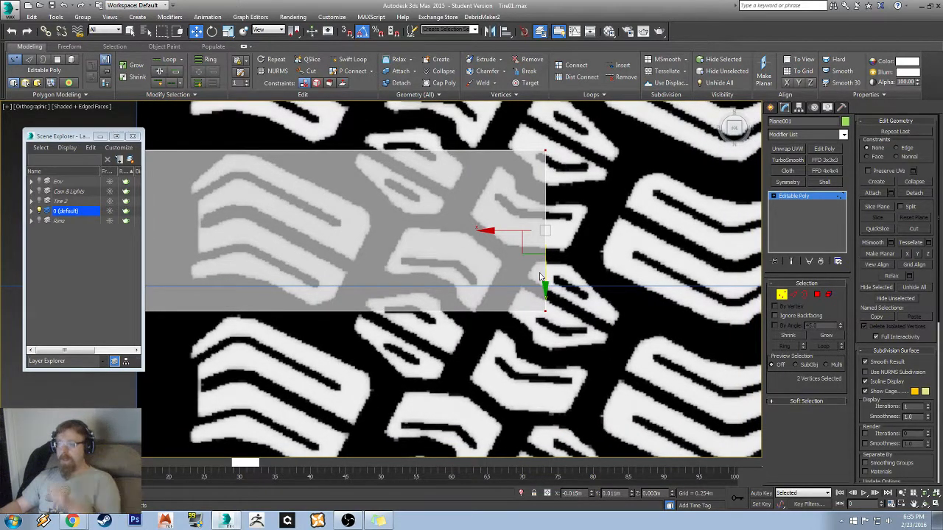
{"action": "left_click_drag", "start_coordinate": [496, 232], "coordinate": [462, 237]}
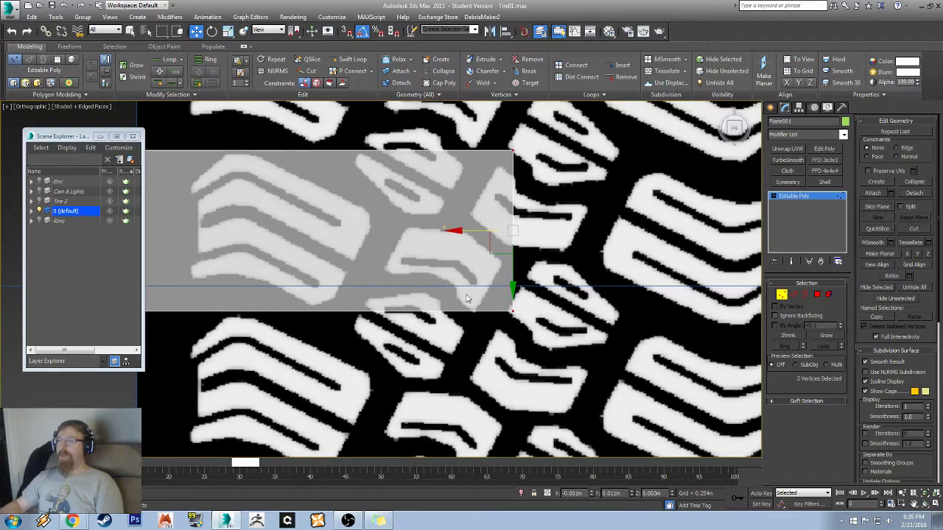
- Lengthen the plane along the tread by moving the two vertices of its far edge to about Y 0.077 m
{"action": "scroll", "coordinate": [467, 294], "scroll_direction": "down", "scroll_amount": 4}
{"action": "middle_click_drag", "start_coordinate": [467, 295], "coordinate": [653, 274]}
{"action": "left_click_drag", "start_coordinate": [684, 327], "coordinate": [414, 271]}
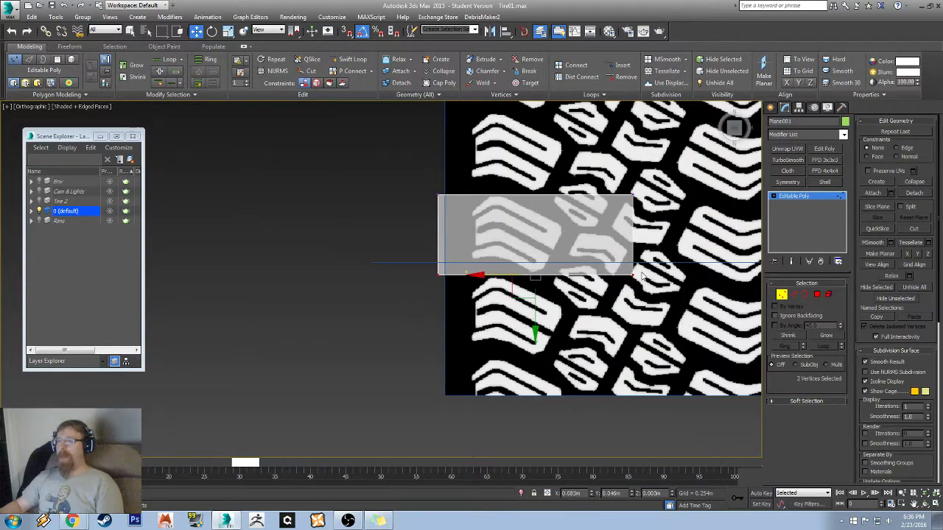
{"action": "left_click_drag", "start_coordinate": [536, 328], "coordinate": [538, 365]}
- In the Back view, move the plane's two outer vertices along X to about 0.118 m, inside the cross-section's shoulder
{"action": "middle_click_drag", "start_coordinate": [437, 233], "coordinate": [291, 177]}
{"action": "scroll", "coordinate": [291, 176], "scroll_direction": "up", "scroll_amount": 3}
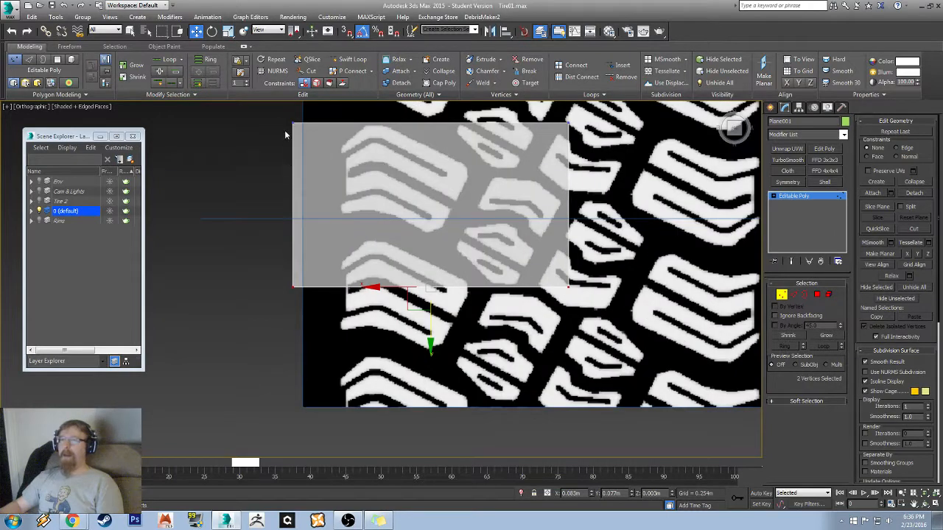
{"action": "left_click_drag", "start_coordinate": [279, 115], "coordinate": [347, 360]}
{"action": "middle_click_drag", "start_coordinate": [347, 359], "coordinate": [354, 243], "text": "alt"}
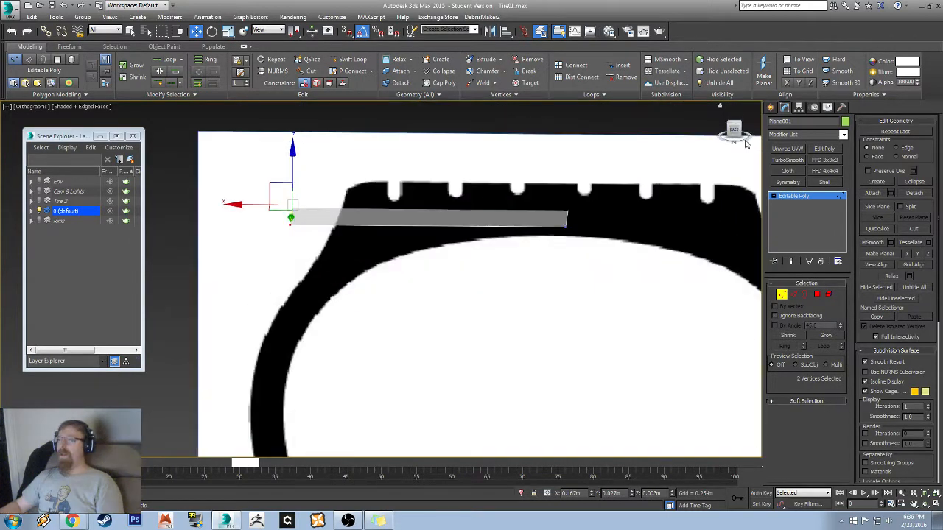
{"action": "key", "text": "k"}
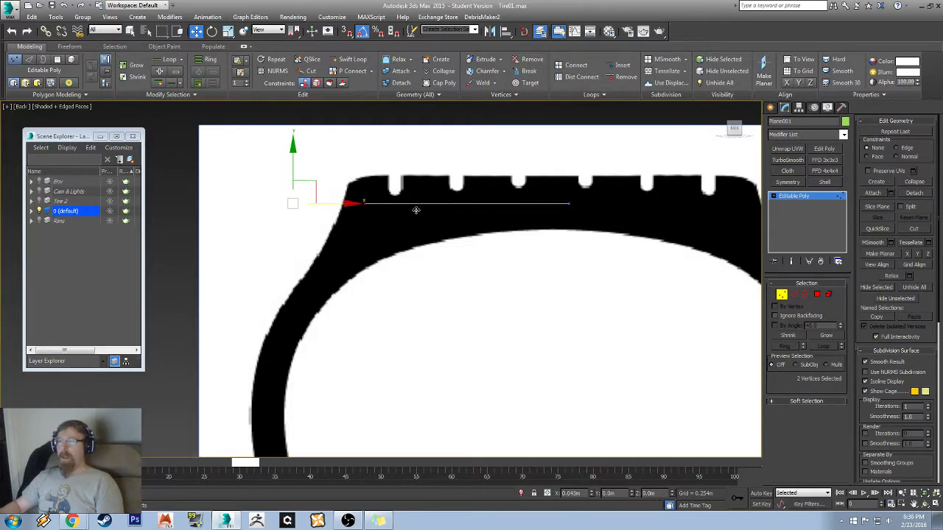
{"action": "left_click_drag", "start_coordinate": [428, 213], "coordinate": [561, 234]}
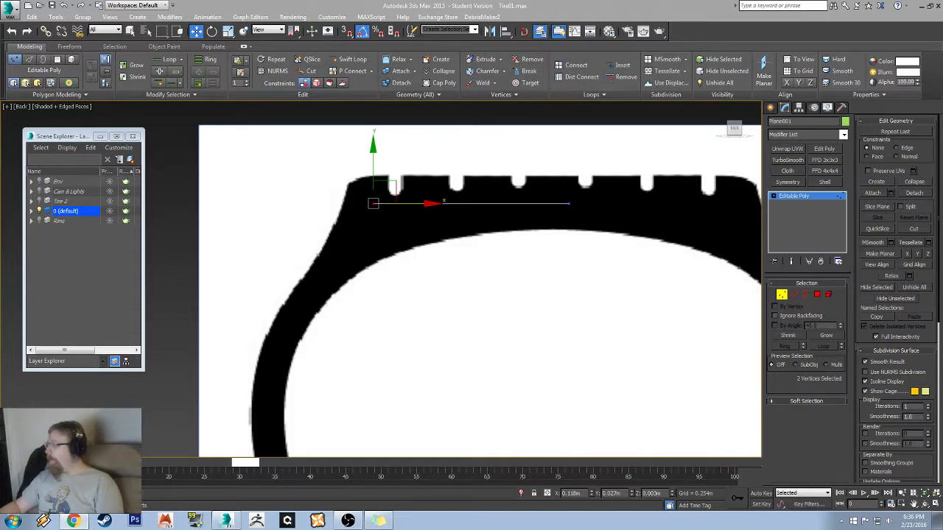
- Study the shoulder tread in the Michelin tire photo in Chrome, and return to 3ds Max
{"action": "left_click_drag", "start_coordinate": [942, 82], "coordinate": [352, 1]}
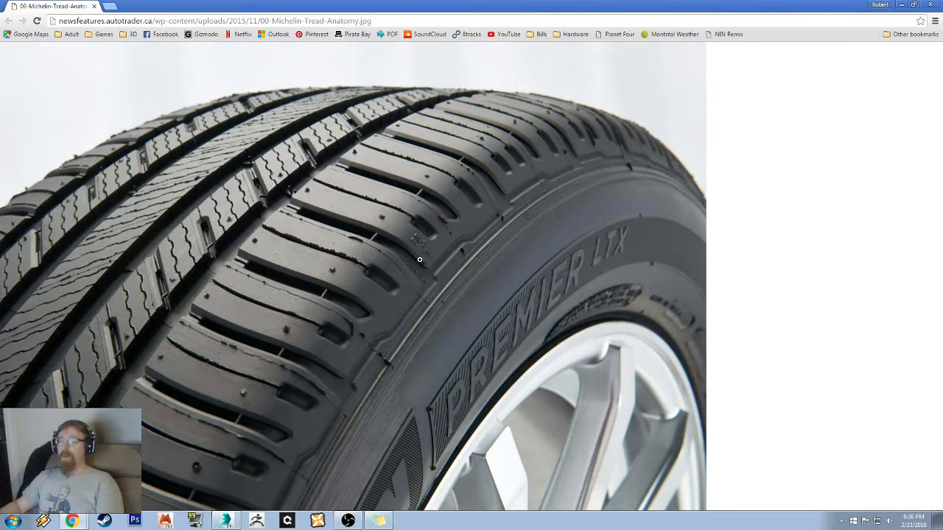
{"action": "left_click", "coordinate": [901, 5]}
{"action": "middle_click_drag", "start_coordinate": [417, 233], "coordinate": [397, 212]}
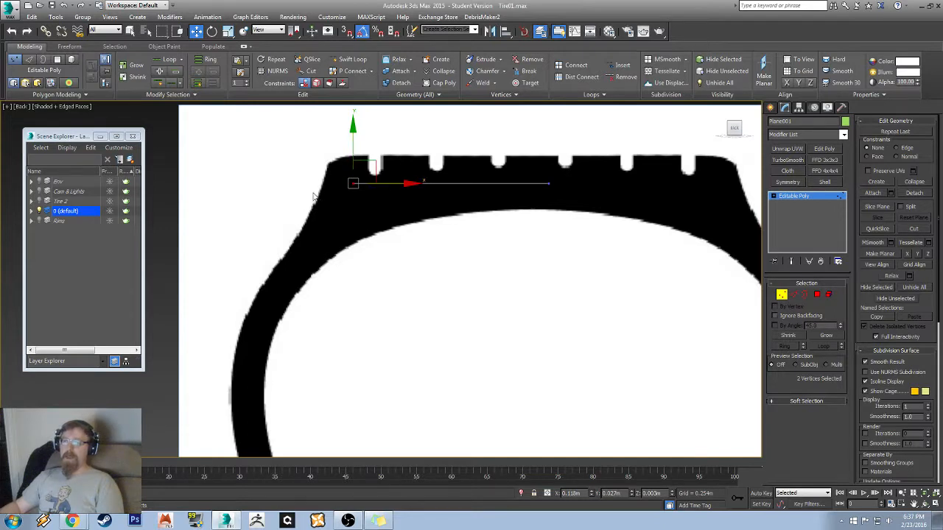
- Adjust the outer vertices along X to about 0.116 m and switch their selection to edge level
{"action": "left_click_drag", "start_coordinate": [409, 184], "coordinate": [408, 187]}
{"action": "middle_click_drag", "start_coordinate": [360, 183], "coordinate": [458, 241]}
{"action": "scroll", "coordinate": [372, 169], "scroll_direction": "up", "scroll_amount": 4}
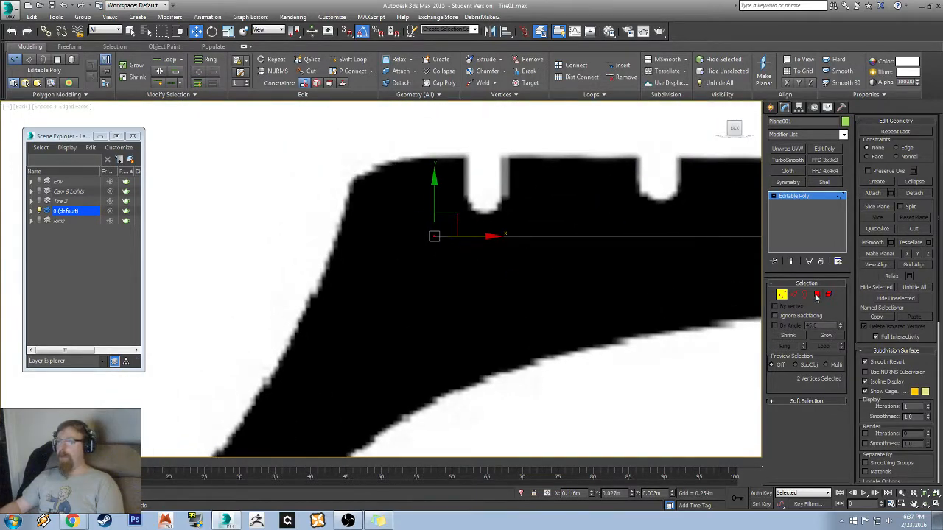
{"action": "left_click", "coordinate": [797, 299]}
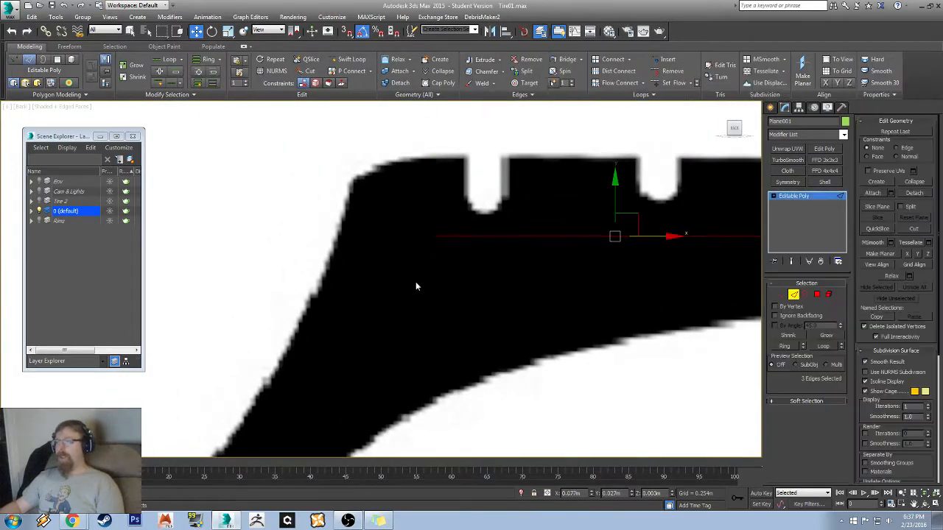
- Isolate the plane's shoulder-side edge and, in the Back view, extend it in two segments to about X 0.146 m, Z -0.032 m
{"action": "middle_click_drag", "start_coordinate": [415, 284], "coordinate": [288, 294], "text": "alt"}
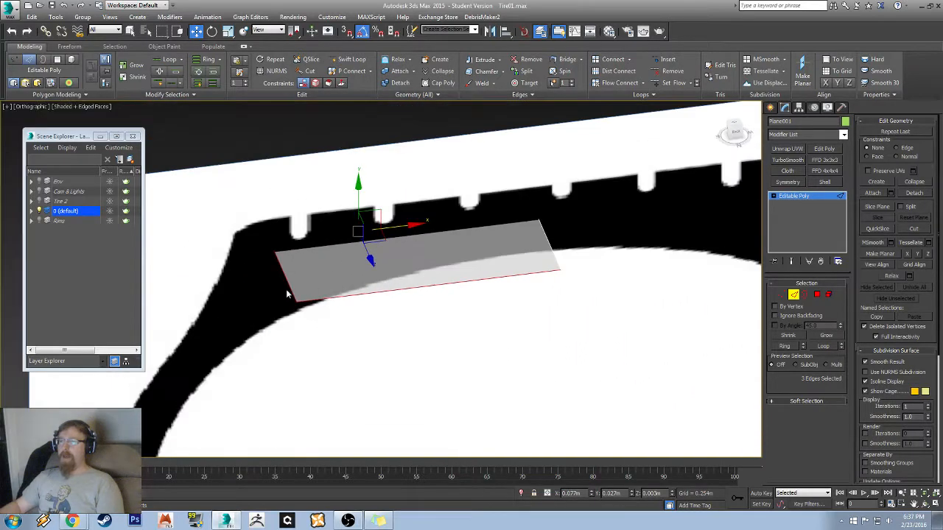
{"action": "middle_click_drag", "start_coordinate": [390, 292], "coordinate": [270, 217], "text": "alt"}
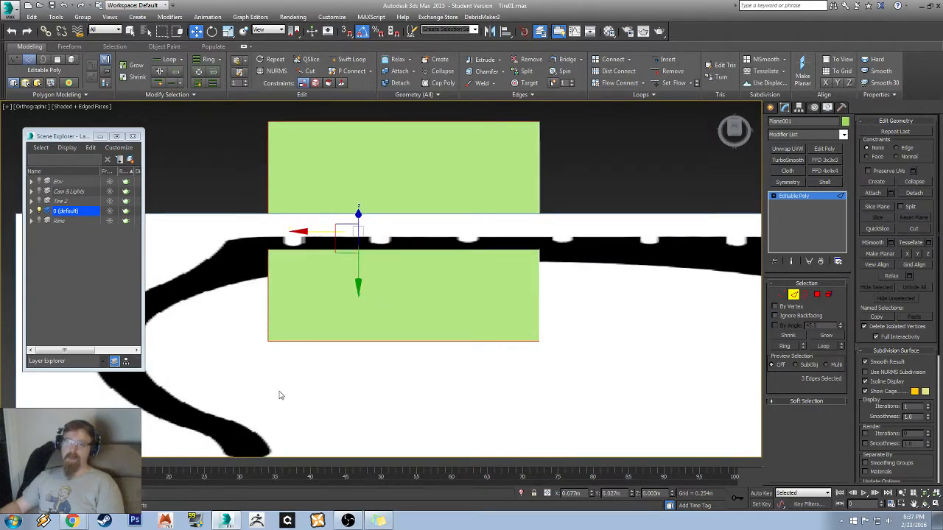
{"action": "left_click_drag", "start_coordinate": [371, 409], "coordinate": [334, 4], "text": "alt"}
{"action": "left_click_drag", "start_coordinate": [454, 412], "coordinate": [429, 53]}
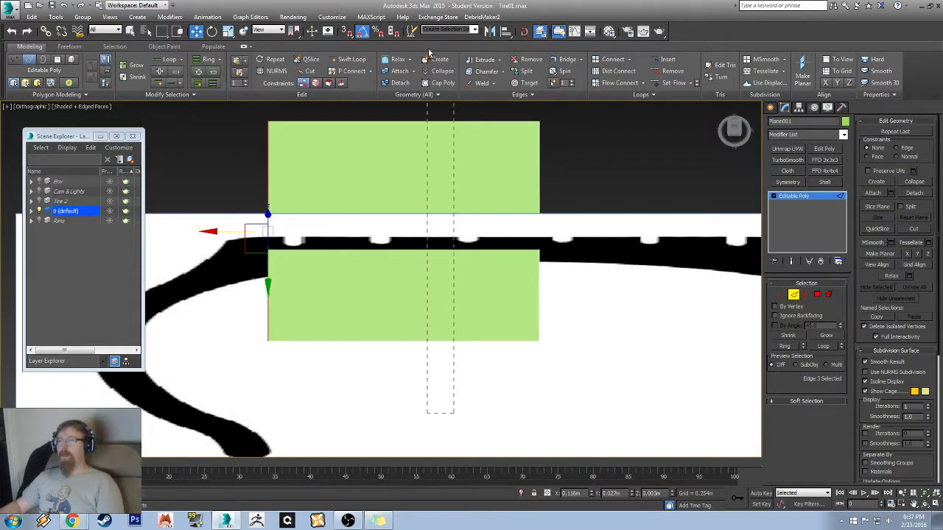
{"action": "middle_click_drag", "start_coordinate": [387, 299], "coordinate": [412, 245], "text": "alt"}
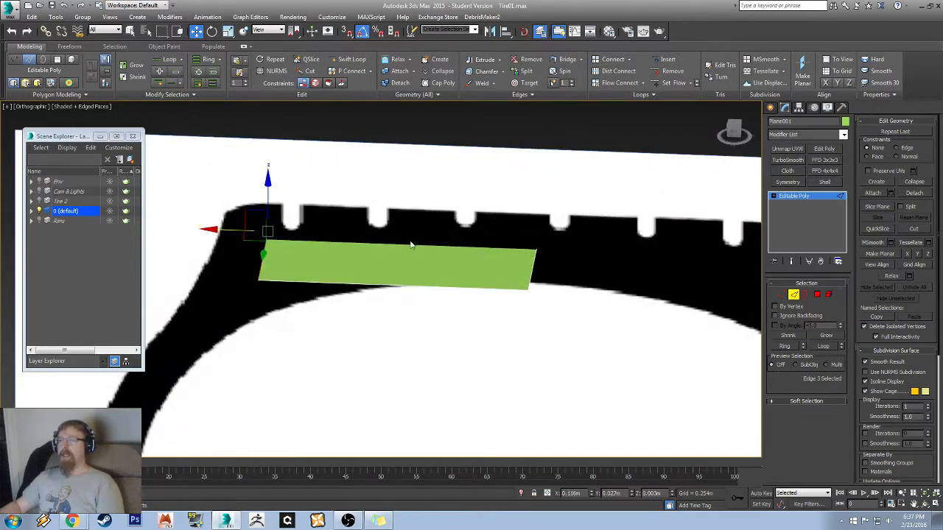
{"action": "left_click", "coordinate": [737, 133]}
{"action": "middle_click_drag", "start_coordinate": [340, 257], "coordinate": [364, 196]}
{"action": "scroll", "coordinate": [364, 194], "scroll_direction": "down", "scroll_amount": 3}
{"action": "middle_click_drag", "start_coordinate": [398, 238], "coordinate": [417, 196]}
{"action": "scroll", "coordinate": [421, 148], "scroll_direction": "up", "scroll_amount": 3}
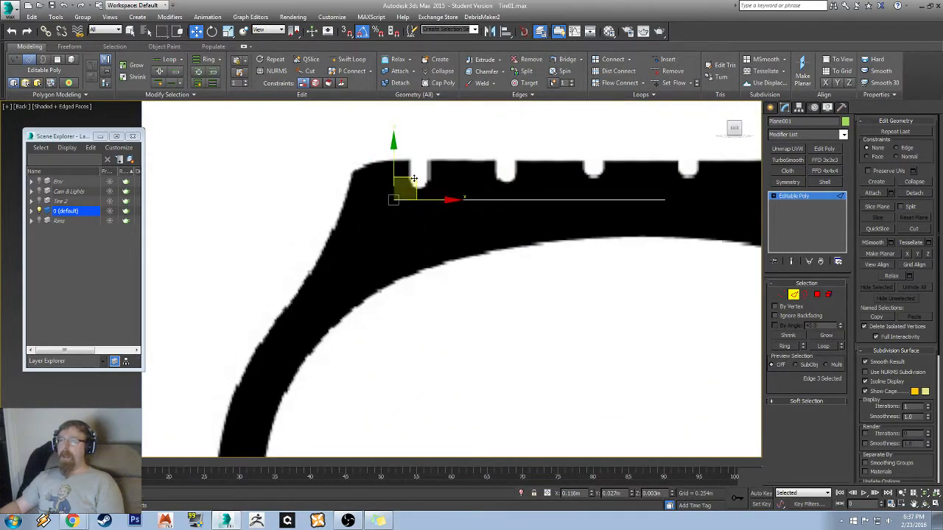
{"action": "left_click_drag", "start_coordinate": [414, 179], "coordinate": [338, 263], "text": "shift"}
- Extend the edge with one more polygon down the sidewall to about X 0.174 m, Z -0.09 m
{"action": "middle_click_drag", "start_coordinate": [288, 335], "coordinate": [308, 193]}
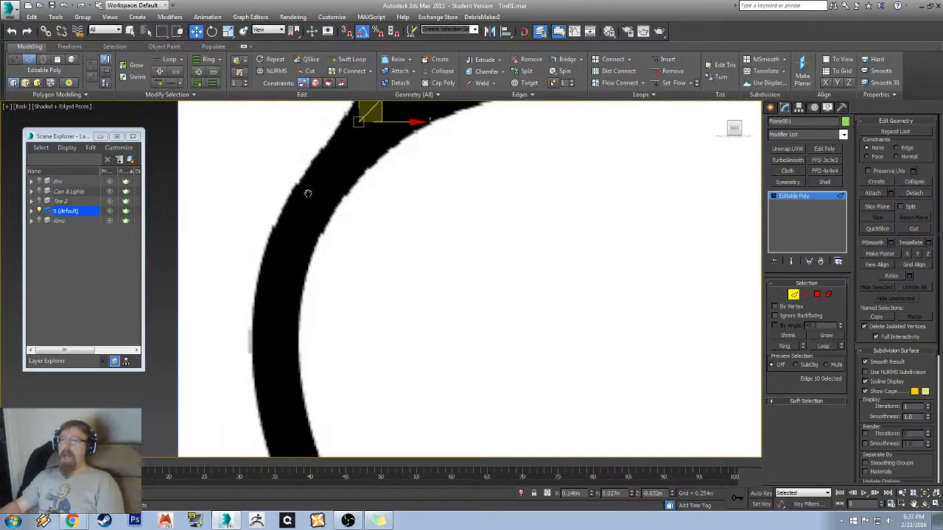
{"action": "scroll", "coordinate": [308, 193], "scroll_direction": "down", "scroll_amount": 4}
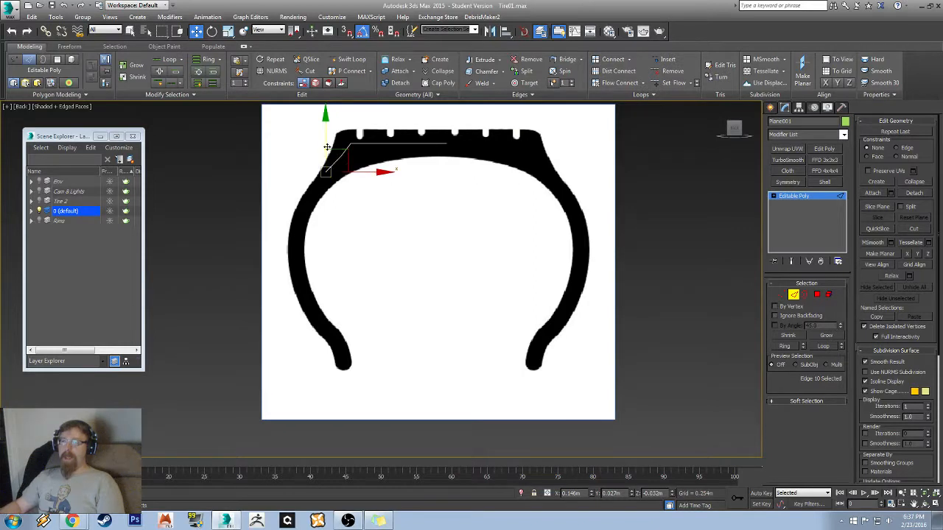
{"action": "scroll", "coordinate": [326, 147], "scroll_direction": "up", "scroll_amount": 4}
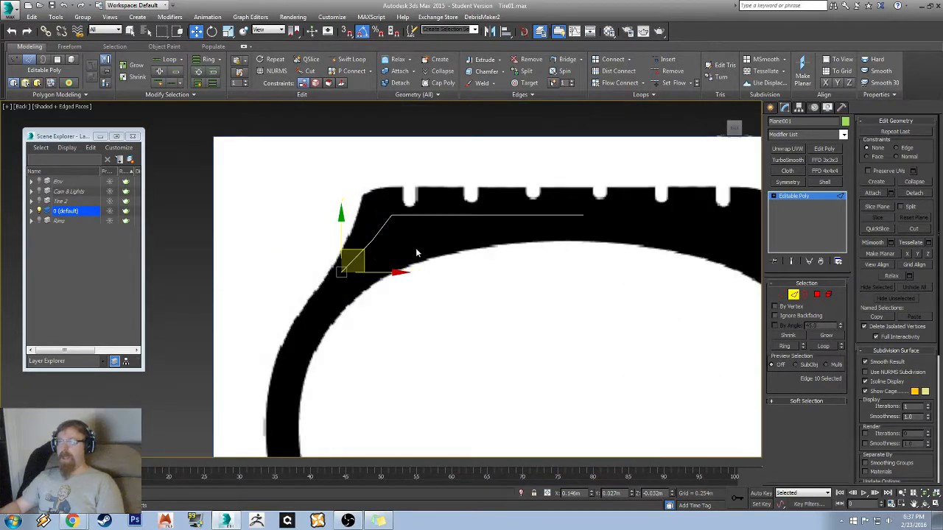
{"action": "middle_click_drag", "start_coordinate": [342, 292], "coordinate": [337, 183]}
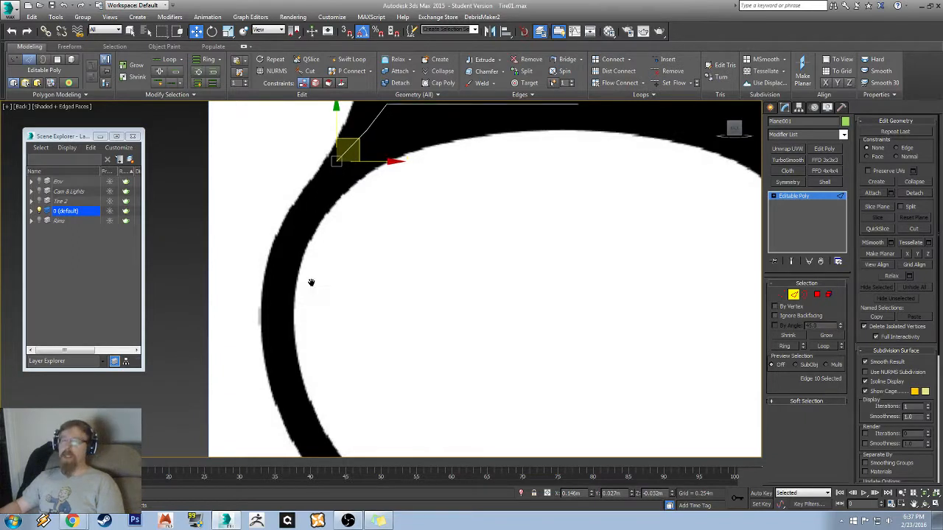
{"action": "scroll", "coordinate": [311, 283], "scroll_direction": "down", "scroll_amount": 5}
{"action": "middle_click_drag", "start_coordinate": [305, 209], "coordinate": [315, 219]}
{"action": "scroll", "coordinate": [316, 219], "scroll_direction": "up", "scroll_amount": 3}
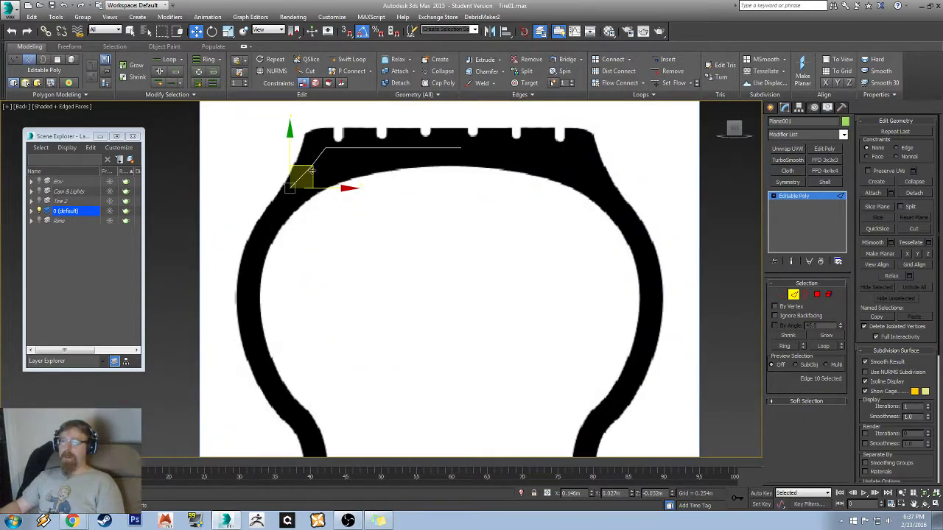
{"action": "left_click", "coordinate": [280, 243], "text": "ctrl"}
{"action": "left_click_drag", "start_coordinate": [280, 244], "coordinate": [282, 234], "text": "shift"}
- Continue the strip down the sidewall, across the bead tip and up its inner side to about X 0.113 m, Z -0.238 m
{"action": "middle_click_drag", "start_coordinate": [263, 284], "coordinate": [279, 212]}
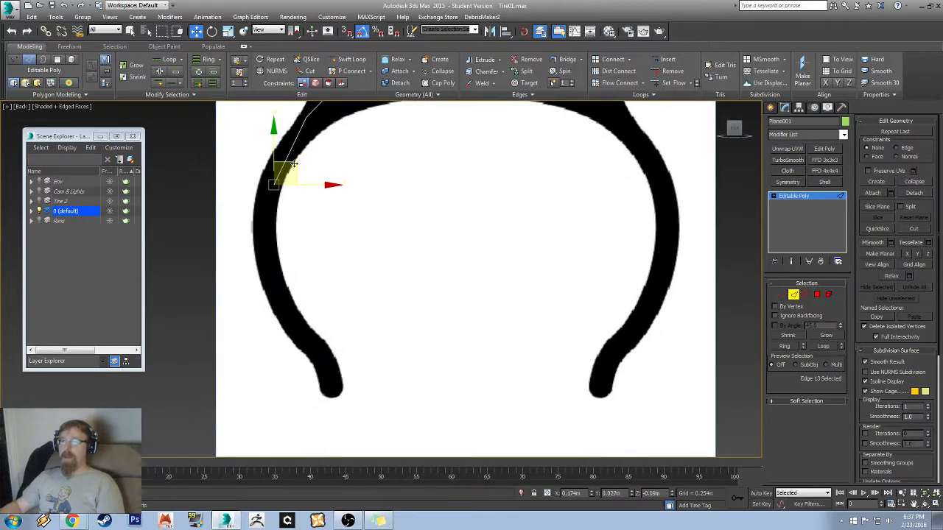
{"action": "left_click_drag", "start_coordinate": [294, 163], "coordinate": [288, 220], "text": "shift"}
{"action": "middle_click_drag", "start_coordinate": [291, 240], "coordinate": [283, 195]}
{"action": "left_click_drag", "start_coordinate": [283, 176], "coordinate": [321, 310], "text": "shift"}
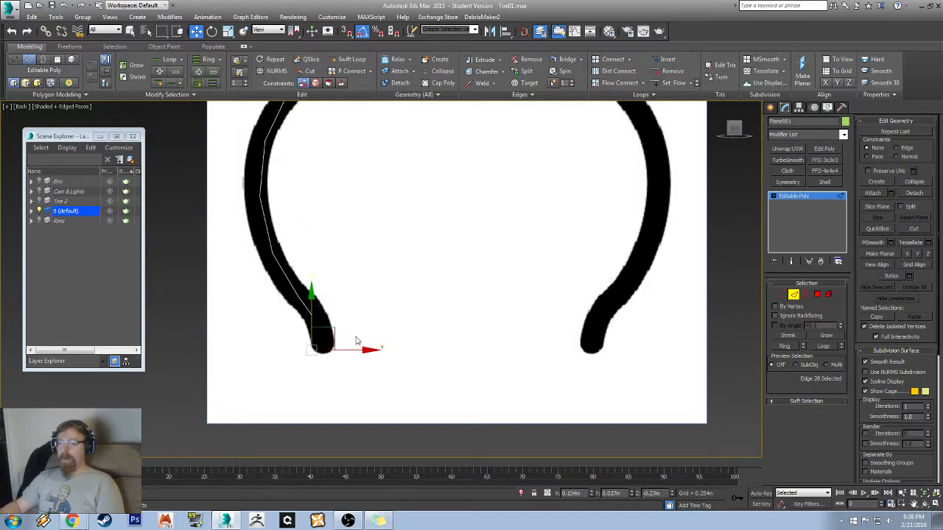
{"action": "left_click_drag", "start_coordinate": [359, 349], "coordinate": [378, 351]}
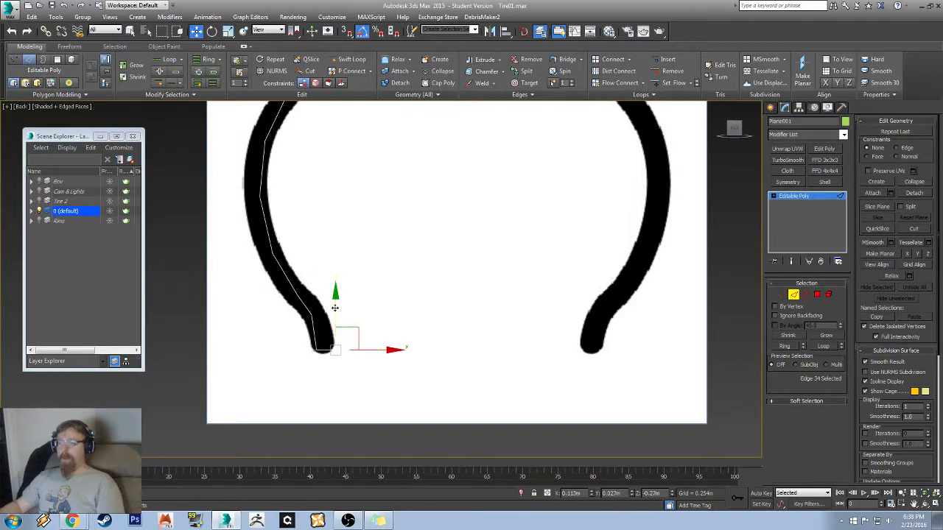
- Inspect the extended half-profile strip from several angles against the cross-section reference
{"action": "mouse_move", "coordinate": [332, 271]}
{"action": "middle_mouse_down", "text": "alt"}
{"action": "mouse_move", "coordinate": [381, 310]}
{"action": "mouse_move", "coordinate": [360, 266]}
{"action": "mouse_move", "coordinate": [266, 297]}
{"action": "mouse_move", "coordinate": [309, 294]}
{"action": "mouse_move", "coordinate": [341, 261]}
{"action": "mouse_move", "coordinate": [331, 247]}
{"action": "mouse_move", "coordinate": [343, 262]}
{"action": "mouse_move", "coordinate": [332, 254]}
{"action": "middle_mouse_up", "text": "alt"}
{"action": "scroll", "coordinate": [266, 297], "scroll_direction": "down", "scroll_amount": 5}
{"action": "scroll", "coordinate": [343, 263], "scroll_direction": "up", "scroll_amount": 3}
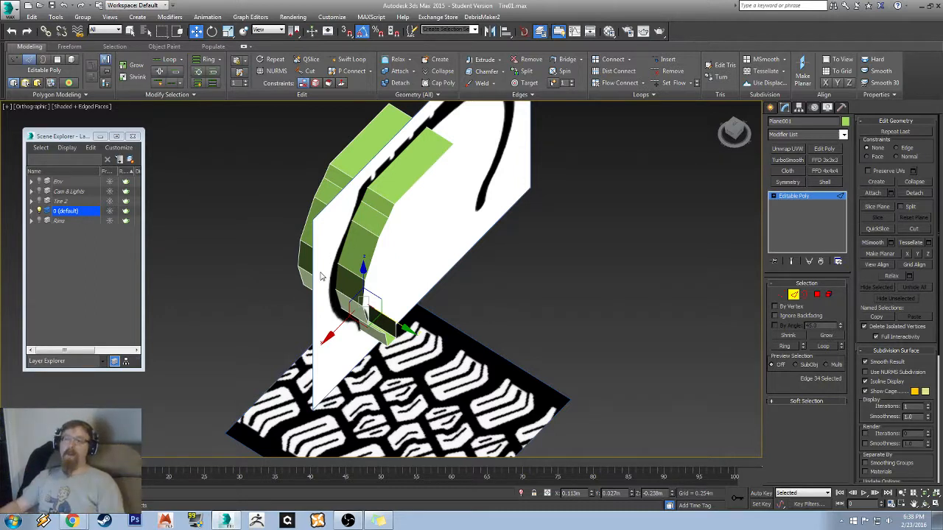
{"action": "middle_click_drag", "start_coordinate": [403, 284], "coordinate": [329, 232], "text": "alt"}
{"action": "middle_click_drag", "start_coordinate": [373, 165], "coordinate": [355, 190]}
{"action": "middle_click_drag", "start_coordinate": [357, 344], "coordinate": [333, 354], "text": "alt"}
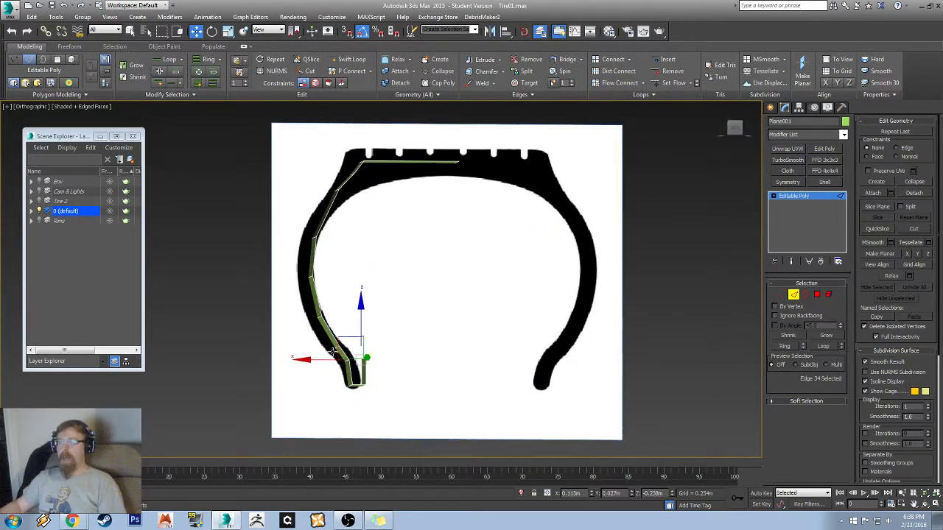
{"action": "middle_click_drag", "start_coordinate": [377, 395], "coordinate": [459, 362]}
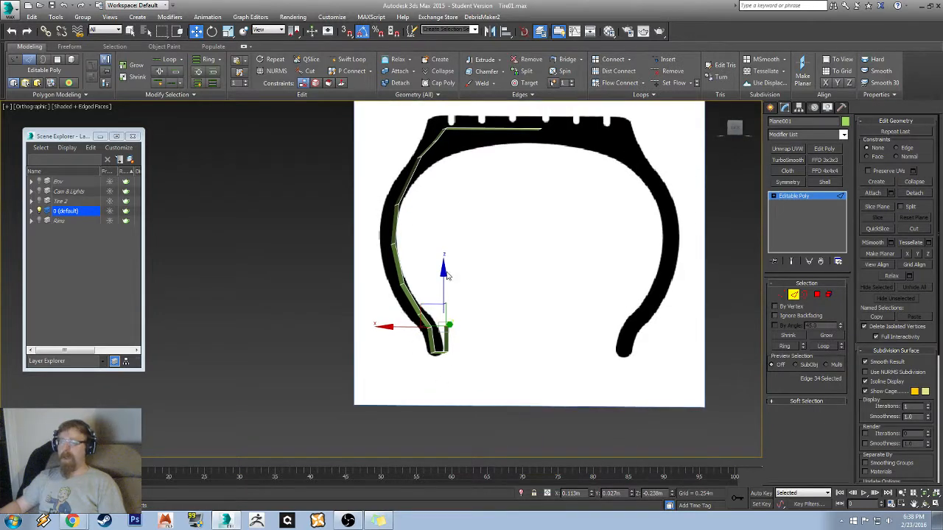
- Select the two long edges of the flat tread polygon and connect them with 4 segments
{"action": "middle_click_drag", "start_coordinate": [446, 275], "coordinate": [454, 246], "text": "alt"}
{"action": "scroll", "coordinate": [454, 247], "scroll_direction": "up", "scroll_amount": 5}
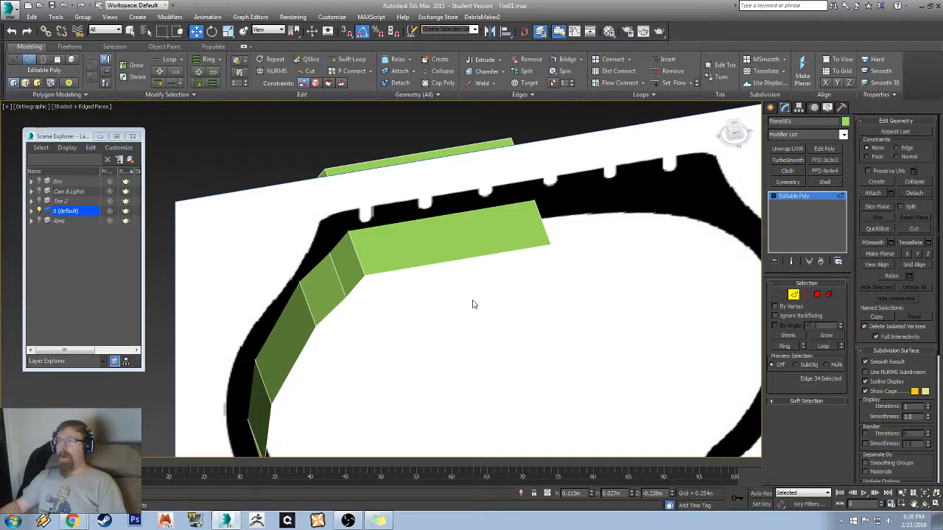
{"action": "left_click_drag", "start_coordinate": [486, 317], "coordinate": [412, 142]}
{"action": "middle_click_drag", "start_coordinate": [510, 301], "coordinate": [485, 300], "text": "alt"}
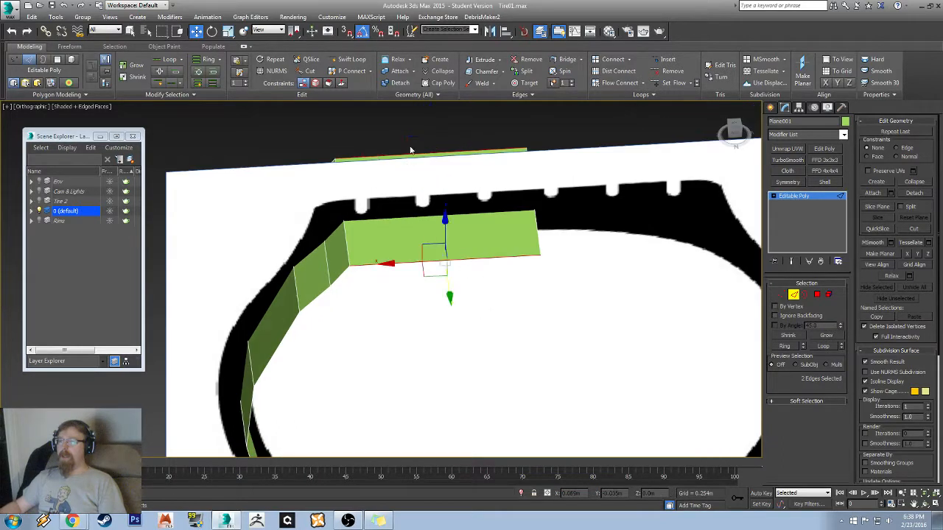
{"action": "right_click", "coordinate": [441, 226]}
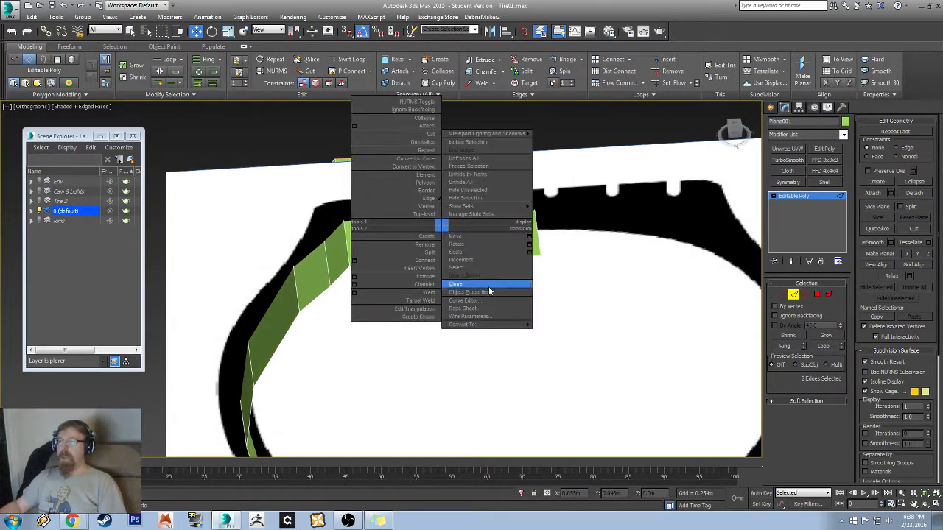
{"action": "left_click", "coordinate": [363, 260]}
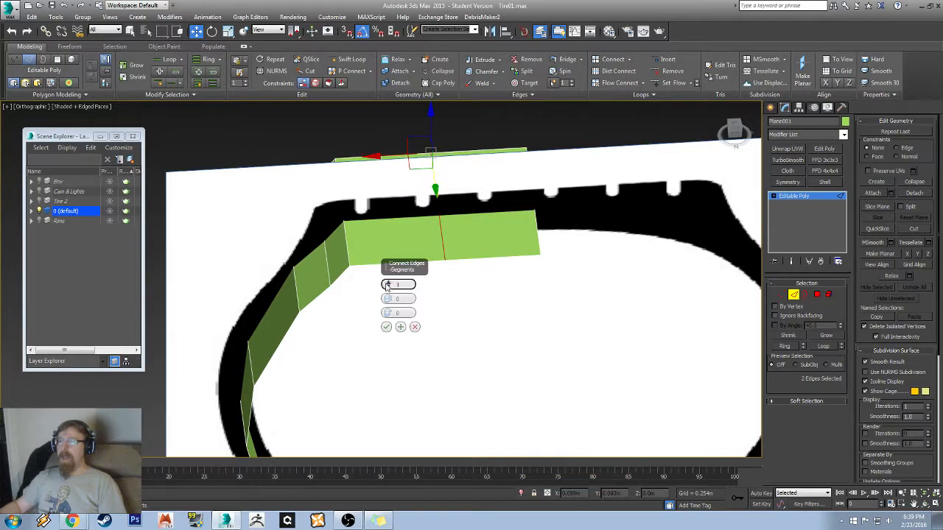
{"action": "left_click", "coordinate": [387, 284]}
{"action": "left_click", "coordinate": [387, 284]}
{"action": "left_click", "coordinate": [387, 284]}
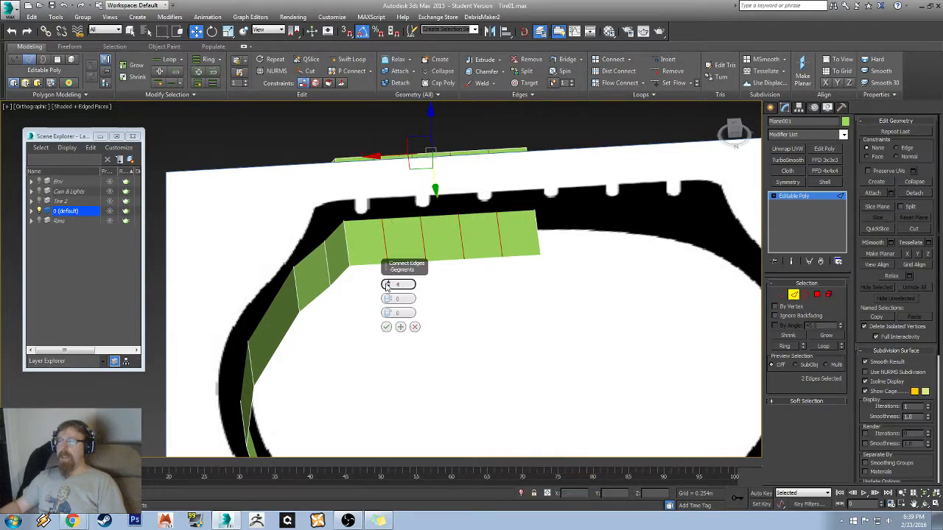
{"action": "left_click", "coordinate": [385, 328]}
- In the Back view, switch to vertex level and select the four tread vertices nearest the tire's centre
{"action": "left_click", "coordinate": [734, 135]}
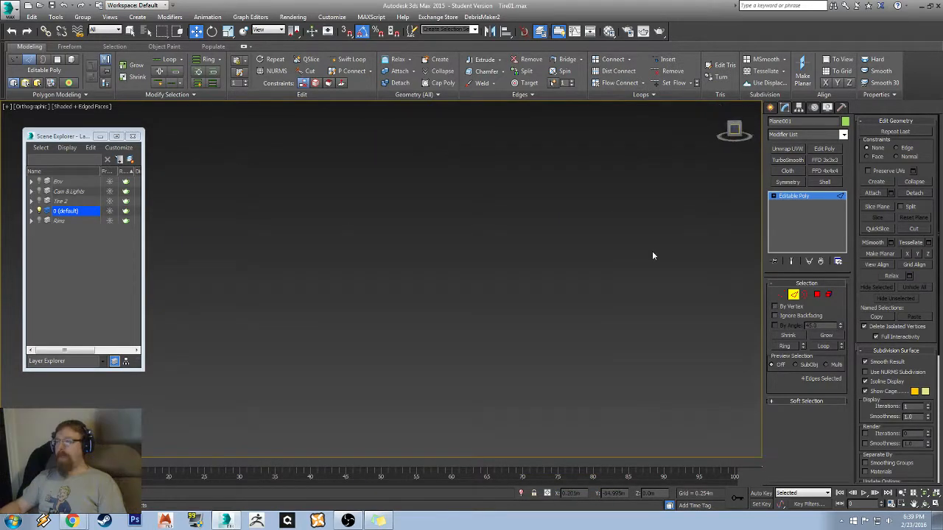
{"action": "scroll", "coordinate": [448, 203], "scroll_direction": "up", "scroll_amount": 10}
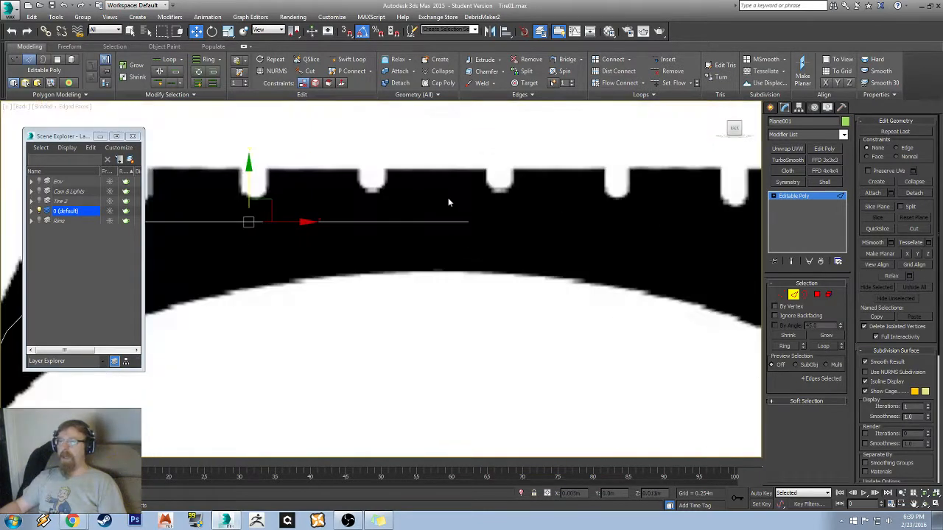
{"action": "left_click", "coordinate": [470, 218]}
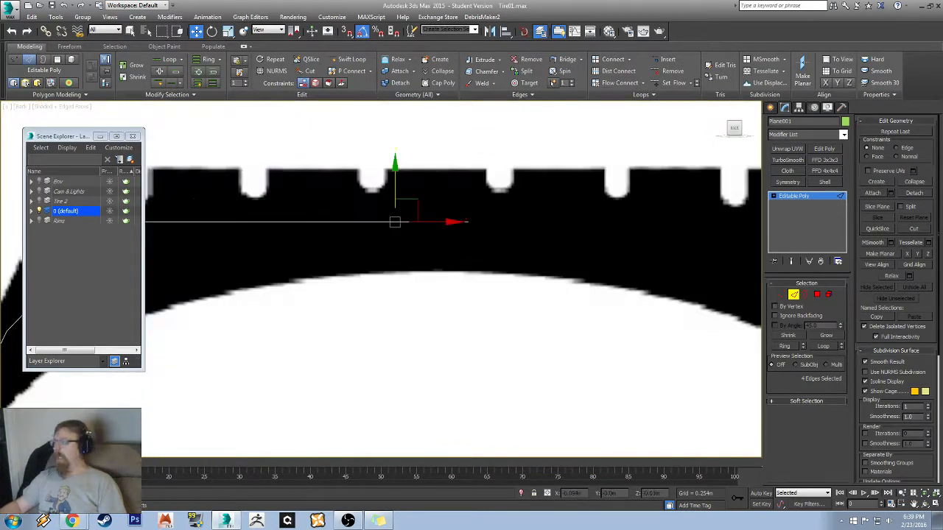
{"action": "middle_click_drag", "start_coordinate": [501, 215], "coordinate": [674, 293], "text": "alt"}
{"action": "left_click", "coordinate": [782, 294]}
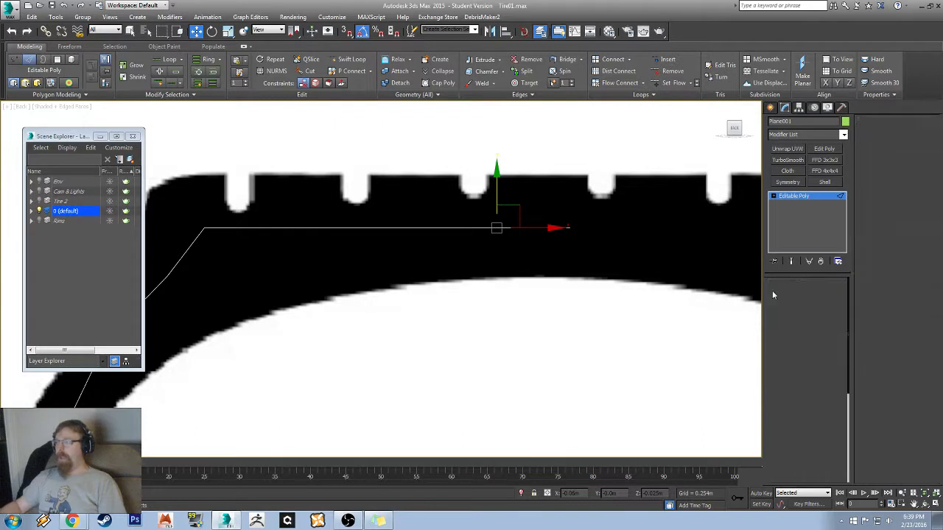
{"action": "left_click_drag", "start_coordinate": [653, 194], "coordinate": [480, 280]}
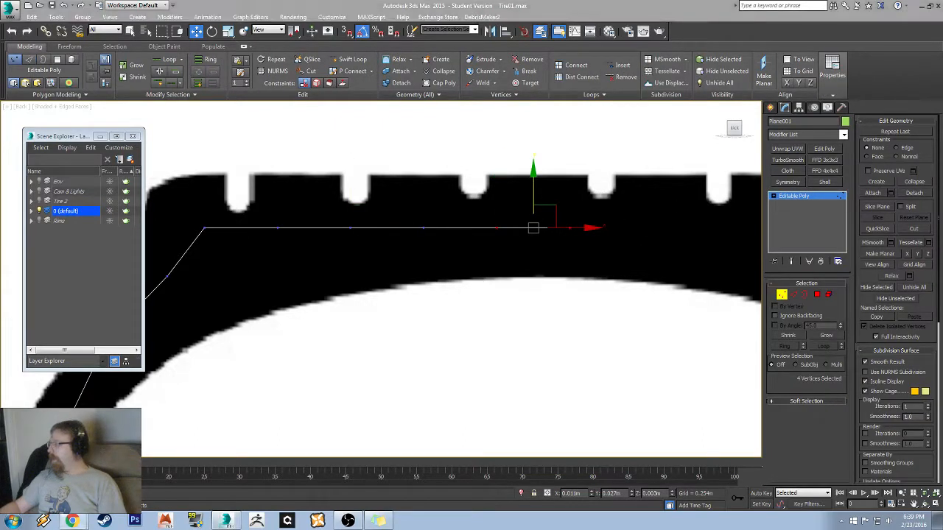
- Study the enlarged tire inflation comparison picture in Chrome, and return to 3ds Max
{"action": "left_click", "coordinate": [71, 521]}
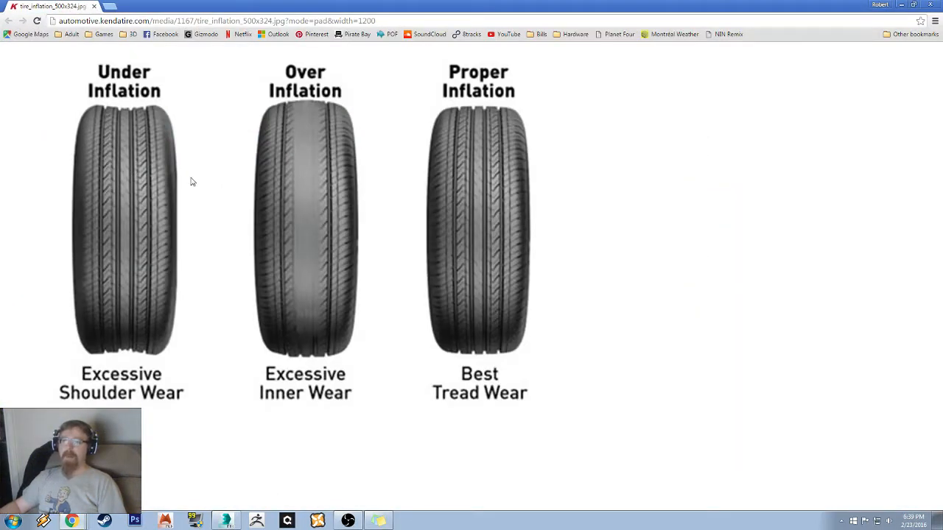
{"action": "scroll", "coordinate": [143, 235], "scroll_direction": "up", "scroll_amount": 4, "text": "ctrl"}
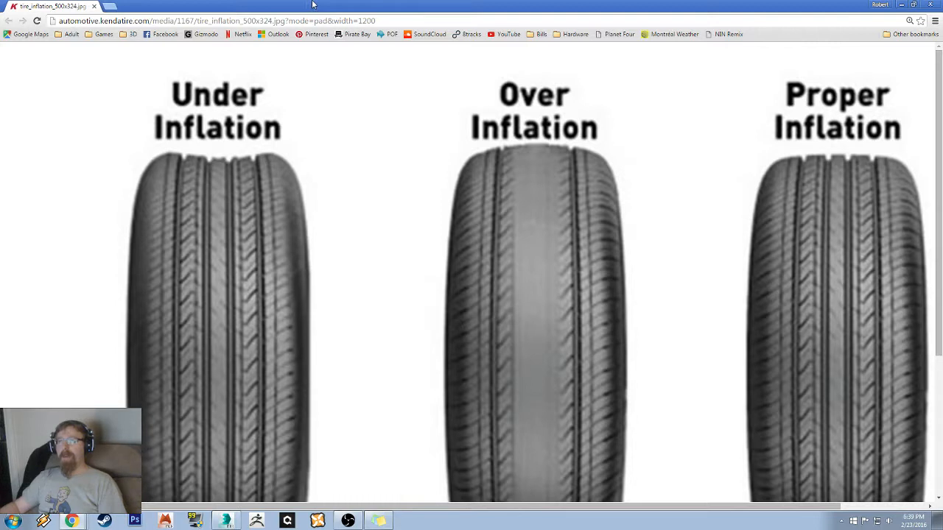
{"action": "left_click_drag", "start_coordinate": [312, 4], "coordinate": [942, 44]}
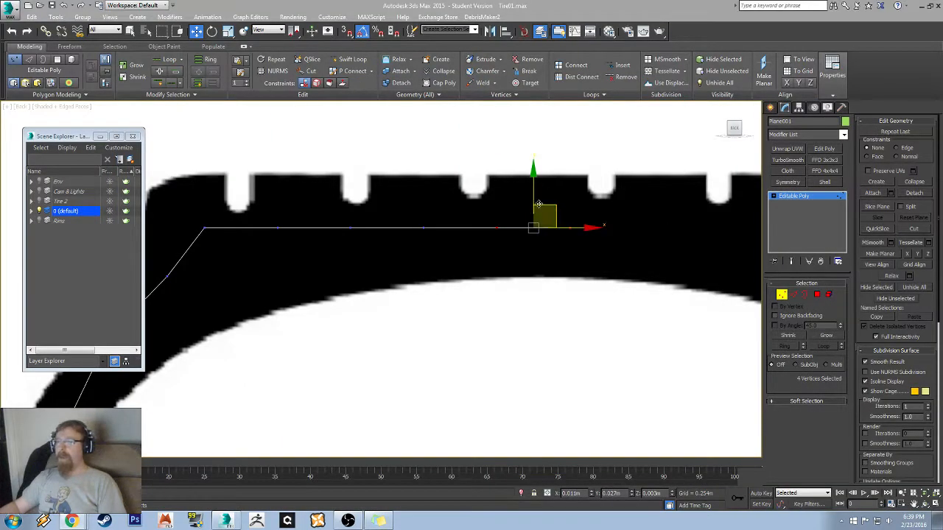
- Lower the tread's centre vertices, the end pair to about Z -0.001 m, and raise the two vertex columns beside the shoulder corner to about Z 0.006 m
{"action": "left_click_drag", "start_coordinate": [539, 206], "coordinate": [539, 216]}
{"action": "left_click_drag", "start_coordinate": [626, 278], "coordinate": [559, 230]}
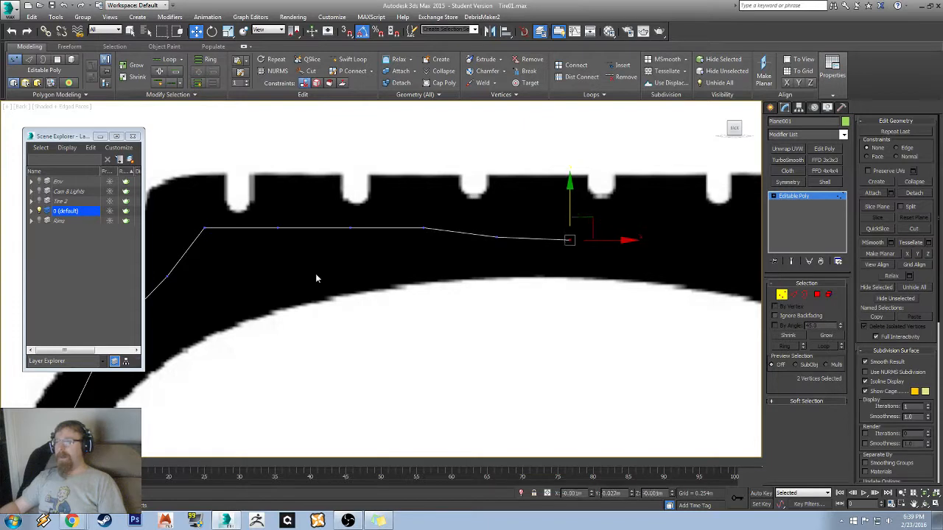
{"action": "left_click_drag", "start_coordinate": [329, 271], "coordinate": [265, 224]}
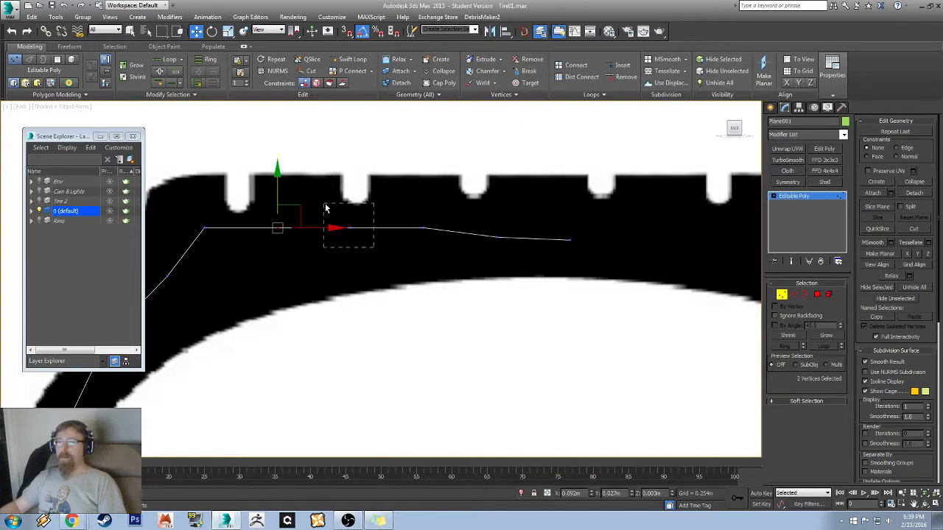
{"action": "left_click_drag", "start_coordinate": [327, 209], "coordinate": [315, 182], "text": "ctrl"}
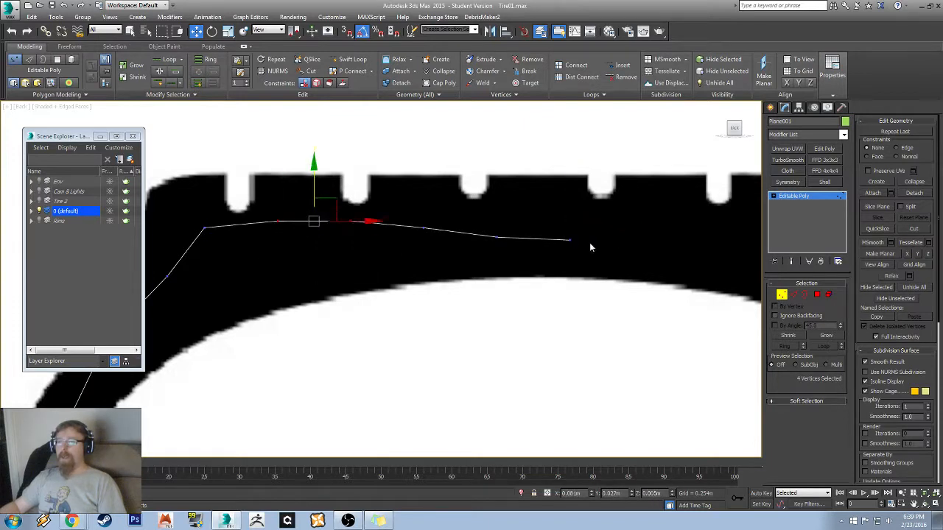
- Move the two vertices just below the shoulder corner to about X 0.13 m, Z -0.011 m, and leave vertex level
{"action": "middle_click_drag", "start_coordinate": [333, 241], "coordinate": [423, 235]}
{"action": "left_click_drag", "start_coordinate": [246, 254], "coordinate": [266, 278]}
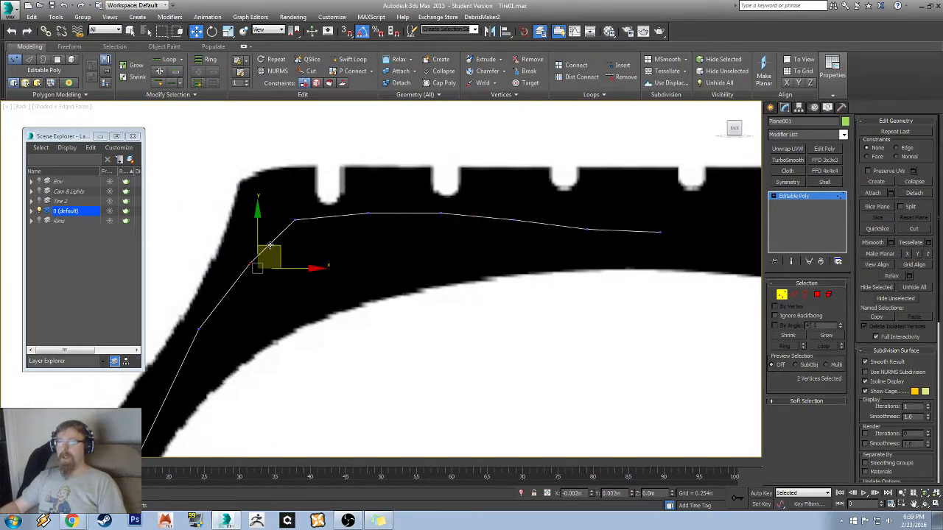
{"action": "scroll", "coordinate": [337, 280], "scroll_direction": "down", "scroll_amount": 6}
{"action": "middle_click_drag", "start_coordinate": [359, 263], "coordinate": [404, 258], "text": "alt"}
{"action": "left_click", "coordinate": [781, 296]}
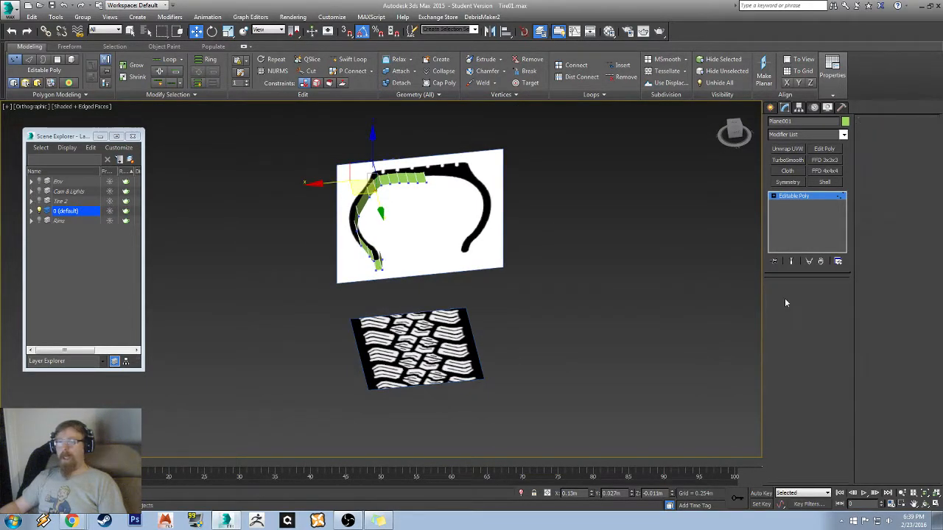
- Expand the 0 (default) layer in the Scene Explorer and select the green tire profile strip
{"action": "left_click", "coordinate": [30, 214]}
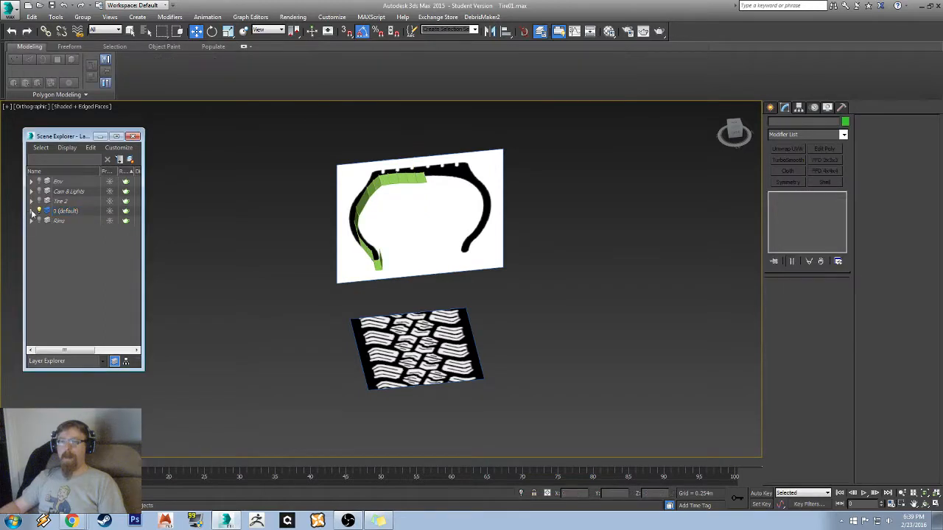
{"action": "left_click", "coordinate": [31, 211]}
{"action": "left_click", "coordinate": [405, 180]}
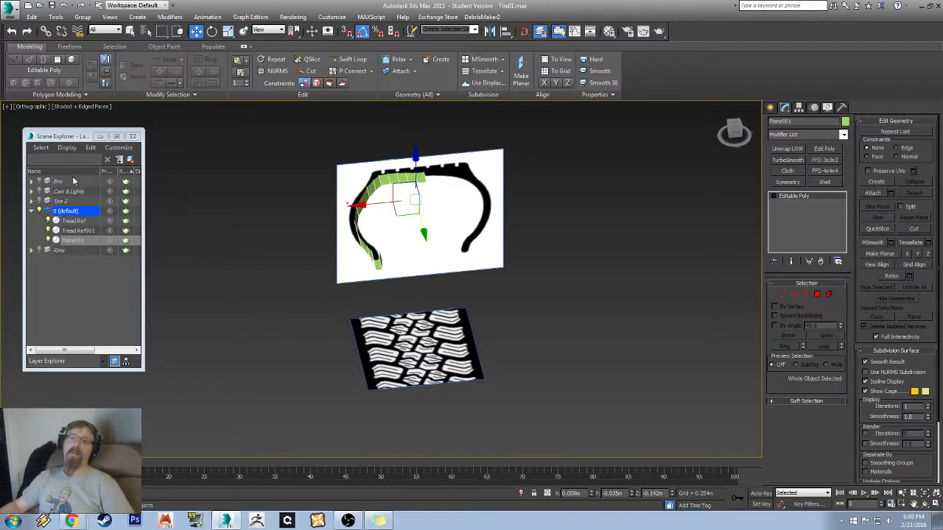
- Show the Rims layer, examine Rim and Rim2 in turn, and hide the layer again
{"action": "left_click", "coordinate": [40, 252]}
{"action": "middle_click_drag", "start_coordinate": [375, 276], "coordinate": [425, 254], "text": "alt"}
{"action": "left_click", "coordinate": [32, 251]}
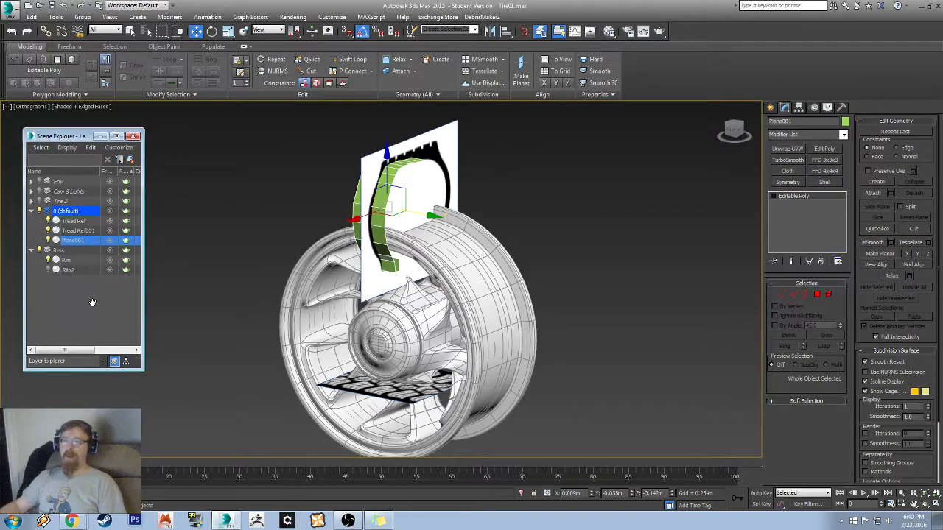
{"action": "middle_click_drag", "start_coordinate": [364, 344], "coordinate": [354, 346], "text": "alt"}
{"action": "left_click", "coordinate": [48, 261]}
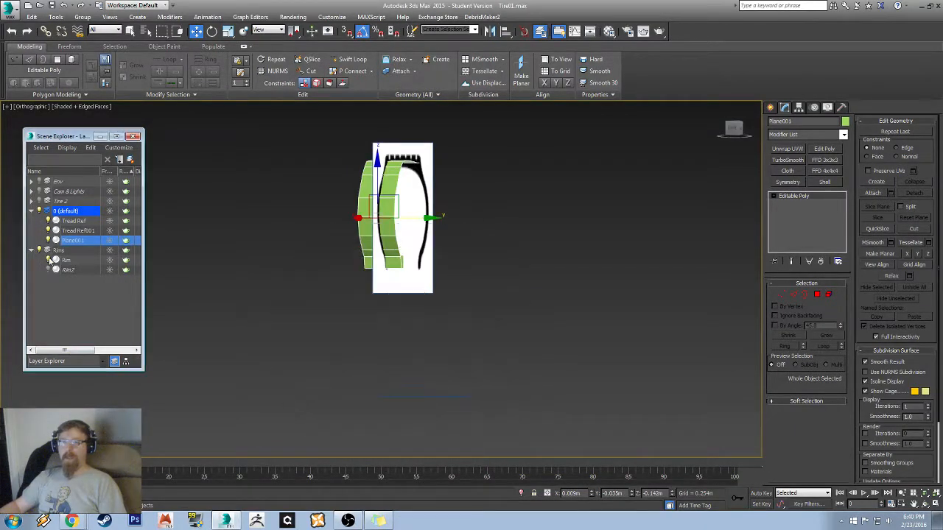
{"action": "left_click", "coordinate": [48, 269]}
{"action": "mouse_move", "coordinate": [390, 339]}
{"action": "middle_mouse_down", "text": "alt"}
{"action": "mouse_move", "coordinate": [375, 341]}
{"action": "mouse_move", "coordinate": [392, 349]}
{"action": "middle_mouse_up", "text": "alt"}
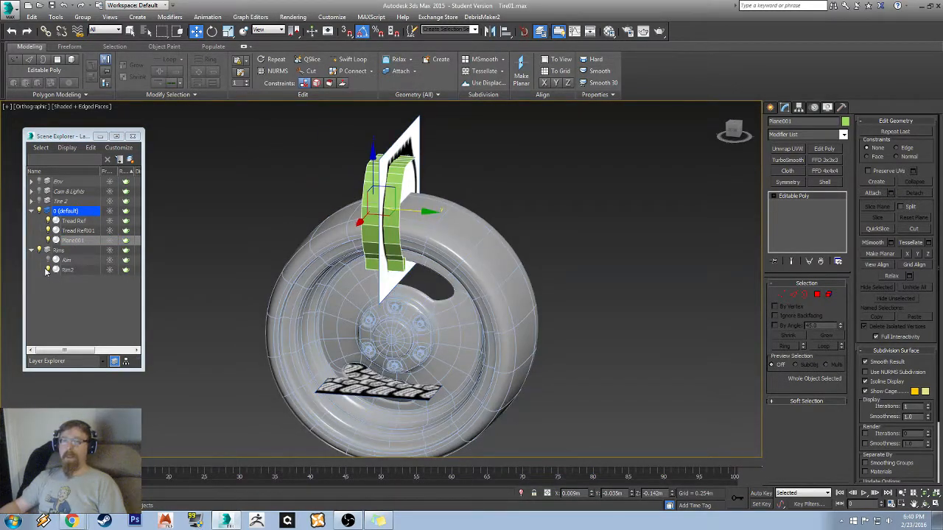
{"action": "left_click", "coordinate": [48, 270]}
{"action": "left_click", "coordinate": [41, 250]}
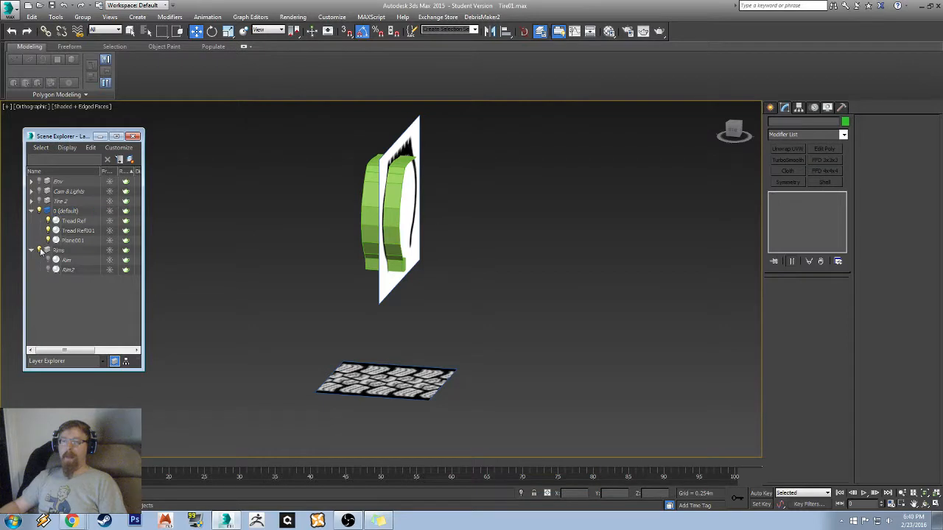
- Expand the Tire 2 layer, briefly toggle its visibility, and collapse it again
{"action": "left_click", "coordinate": [31, 202]}
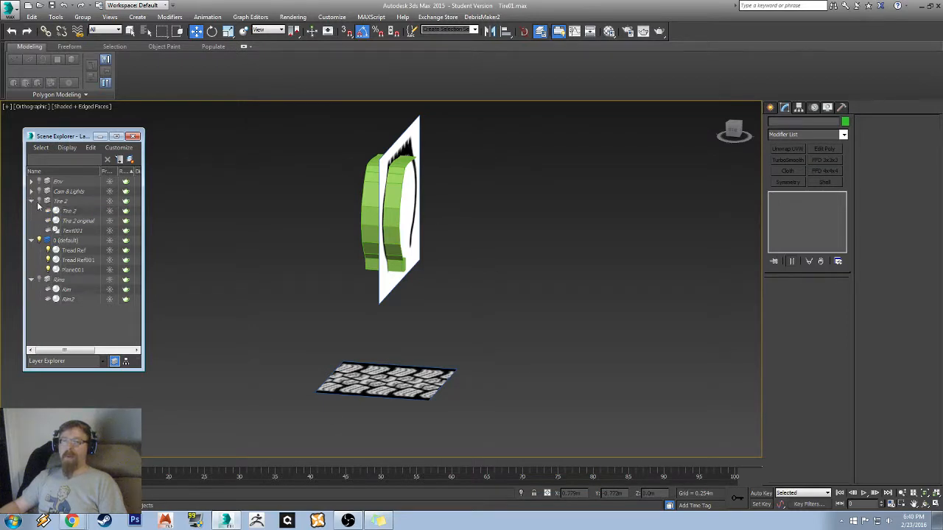
{"action": "left_click", "coordinate": [40, 201]}
{"action": "left_click", "coordinate": [40, 201]}
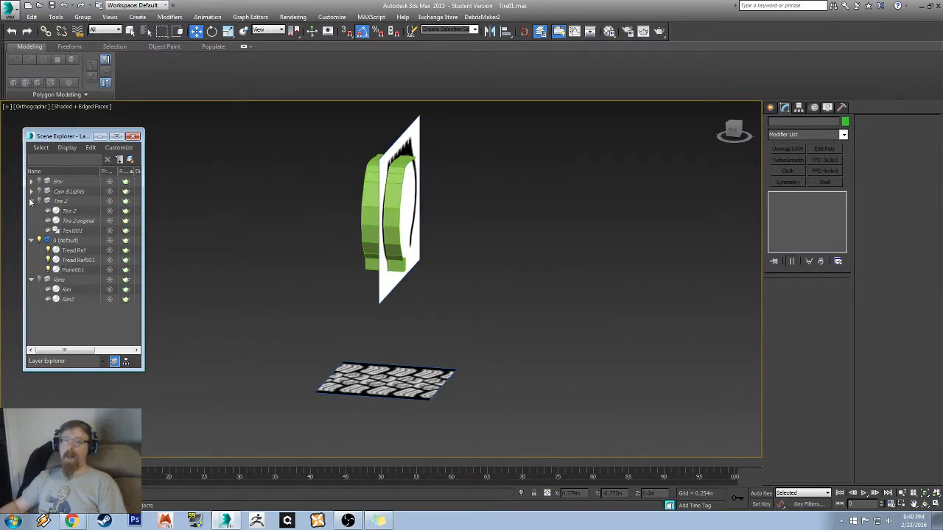
{"action": "left_click", "coordinate": [30, 201]}
- Expand the Cam & Lights and Env layers, show Env, and examine the stand and its surroundings
{"action": "left_click", "coordinate": [31, 192]}
{"action": "left_click", "coordinate": [31, 181]}
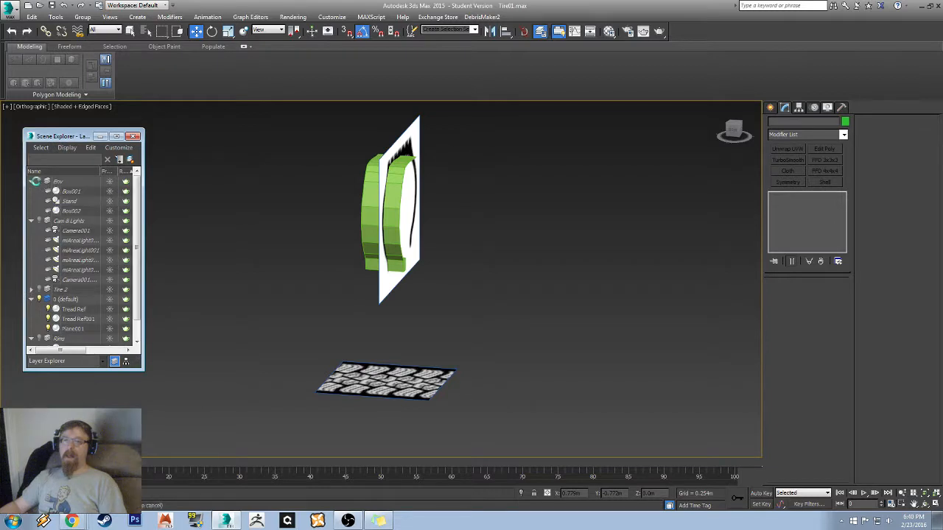
{"action": "left_click", "coordinate": [39, 181]}
{"action": "scroll", "coordinate": [437, 305], "scroll_direction": "down", "scroll_amount": 6}
{"action": "middle_click_drag", "start_coordinate": [450, 292], "coordinate": [387, 306], "text": "alt"}
{"action": "scroll", "coordinate": [415, 316], "scroll_direction": "down", "scroll_amount": 5}
{"action": "scroll", "coordinate": [387, 305], "scroll_direction": "up", "scroll_amount": 11}
{"action": "middle_click_drag", "start_coordinate": [503, 318], "coordinate": [471, 294], "text": "alt"}
{"action": "scroll", "coordinate": [458, 331], "scroll_direction": "down", "scroll_amount": 5}
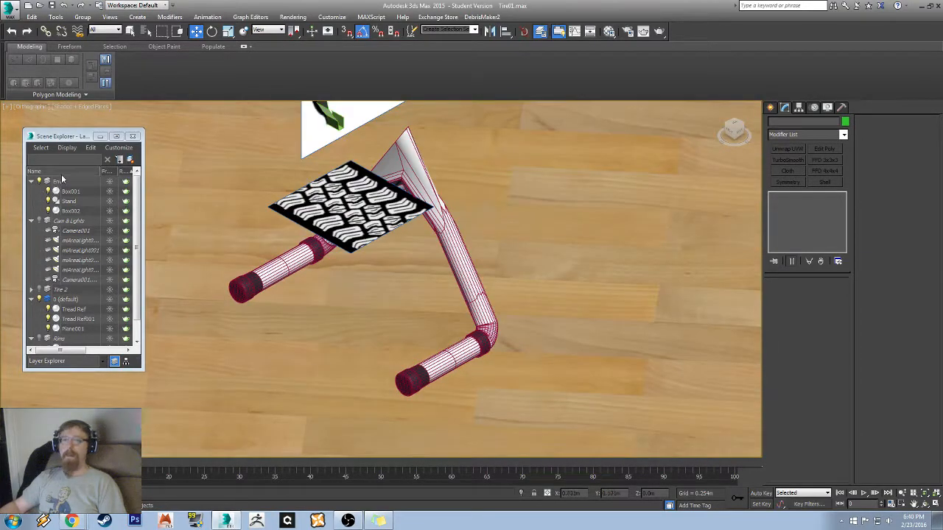
- Show the Cam & Lights layer, examine the camera and light setup, and hide both that layer and Env
{"action": "left_click", "coordinate": [39, 223]}
{"action": "scroll", "coordinate": [399, 244], "scroll_direction": "down", "scroll_amount": 12}
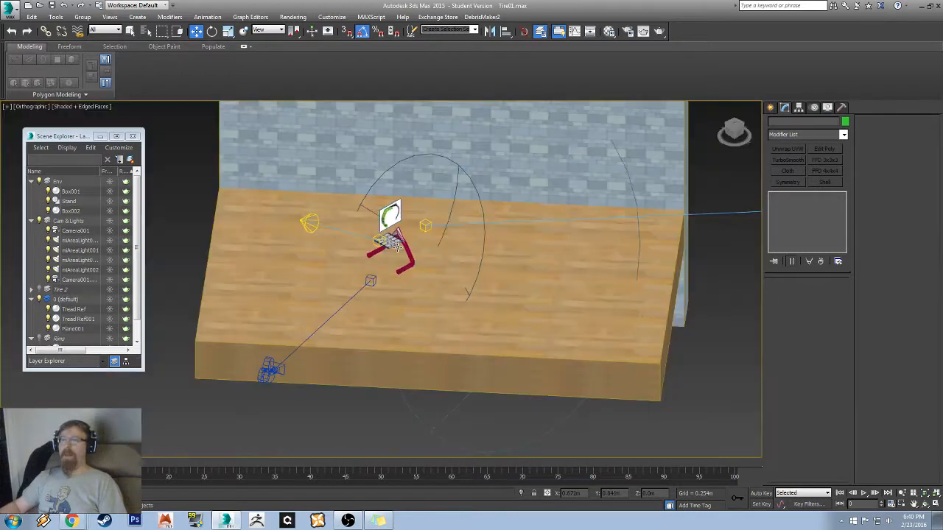
{"action": "middle_click_drag", "start_coordinate": [399, 243], "coordinate": [381, 264], "text": "alt"}
{"action": "scroll", "coordinate": [383, 263], "scroll_direction": "up", "scroll_amount": 5}
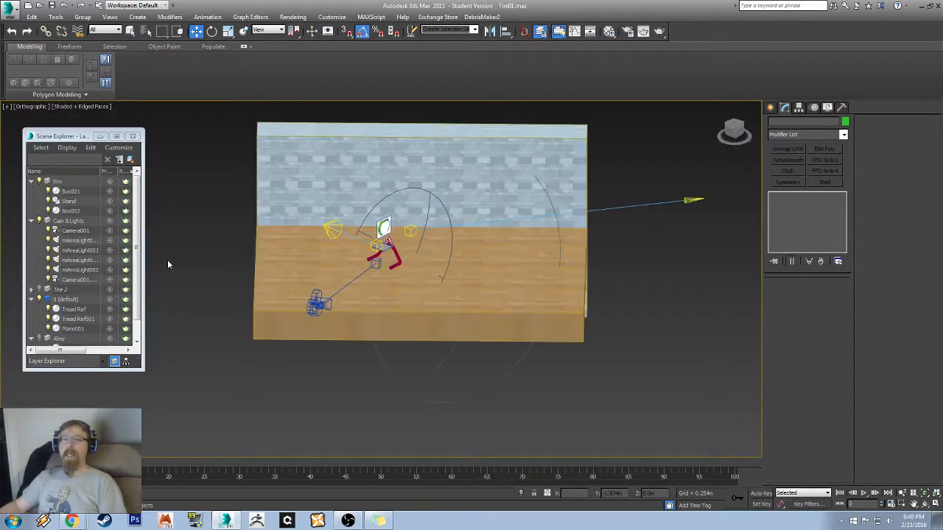
{"action": "left_click", "coordinate": [39, 222]}
{"action": "left_click", "coordinate": [39, 182]}
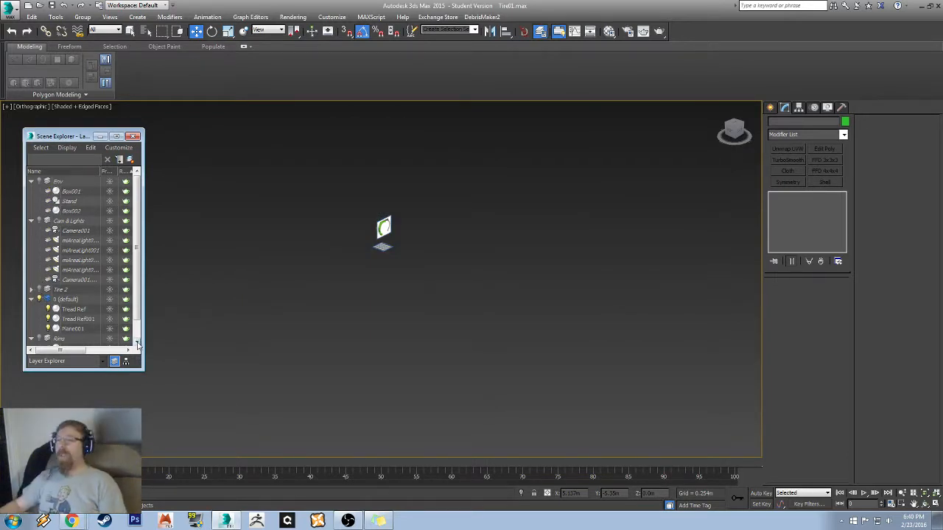
- Hide the cross-section reference plane Tread Ref001 and select the profile strip Plane001
{"action": "middle_click_drag", "start_coordinate": [398, 222], "coordinate": [354, 249]}
{"action": "scroll", "coordinate": [354, 249], "scroll_direction": "up", "scroll_amount": 8}
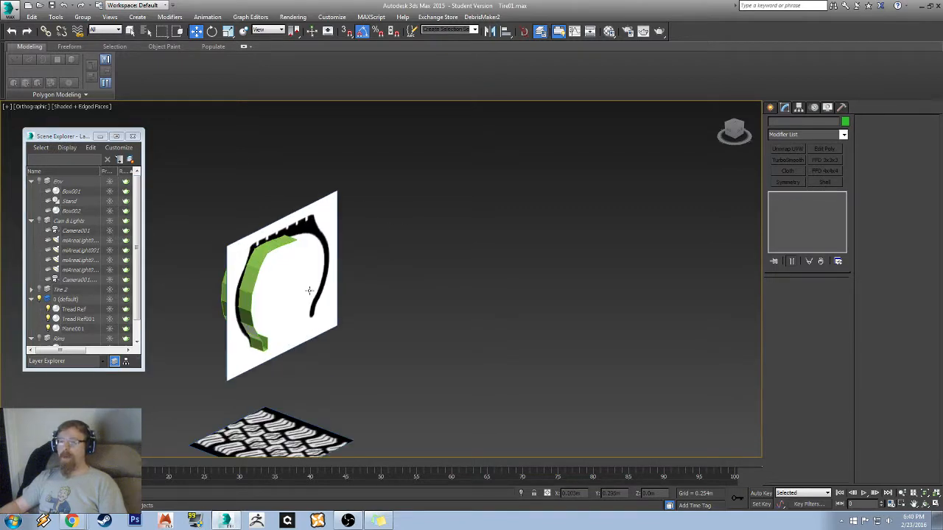
{"action": "left_click", "coordinate": [238, 315]}
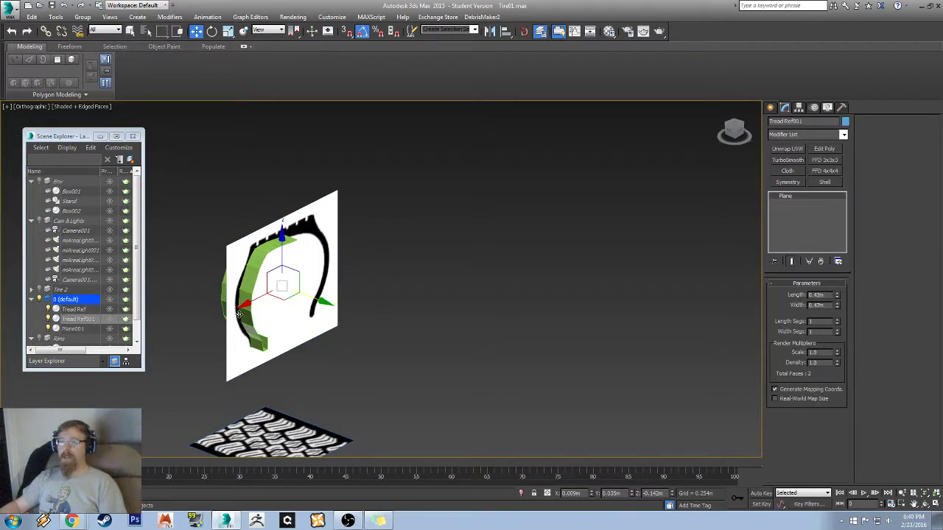
{"action": "left_click", "coordinate": [47, 319]}
{"action": "left_click", "coordinate": [72, 329]}
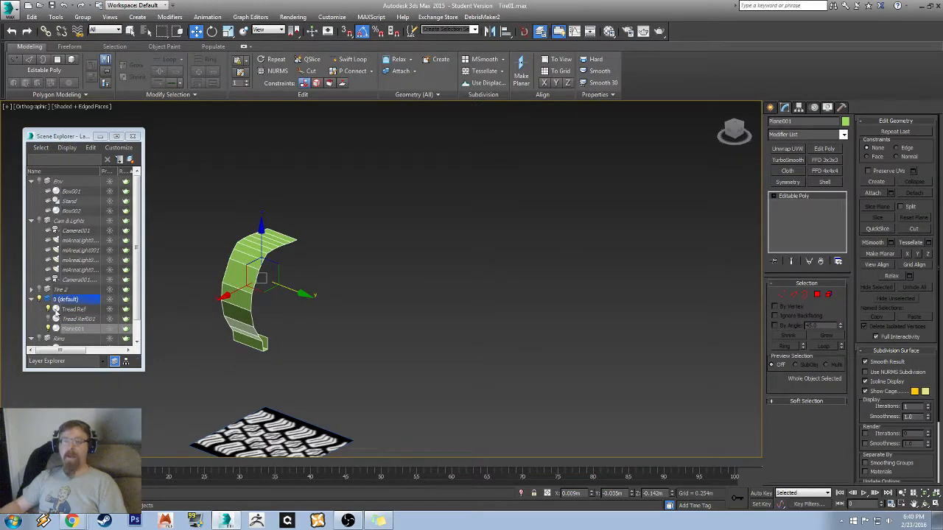
- Put the selected profile strip into a new layer named Tire Exer
{"action": "middle_click_drag", "start_coordinate": [357, 232], "coordinate": [317, 295], "text": "alt"}
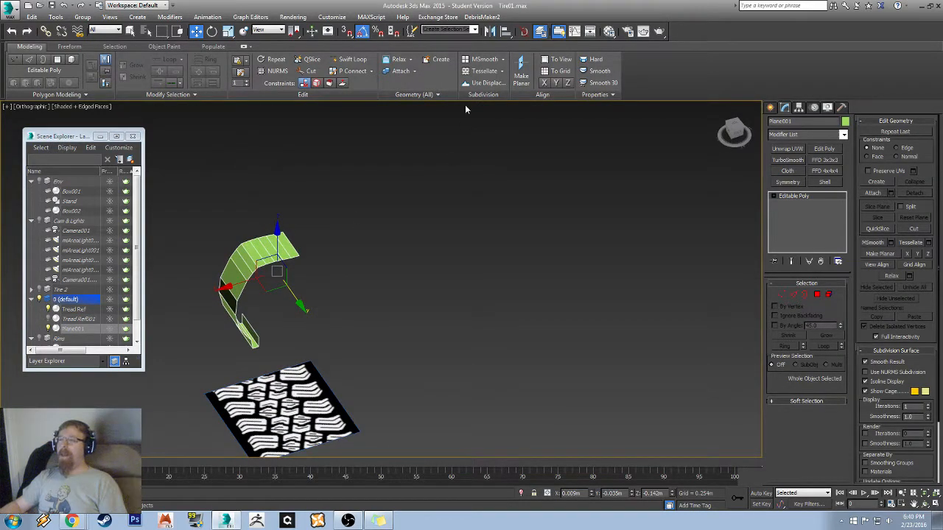
{"action": "left_click", "coordinate": [130, 160]}
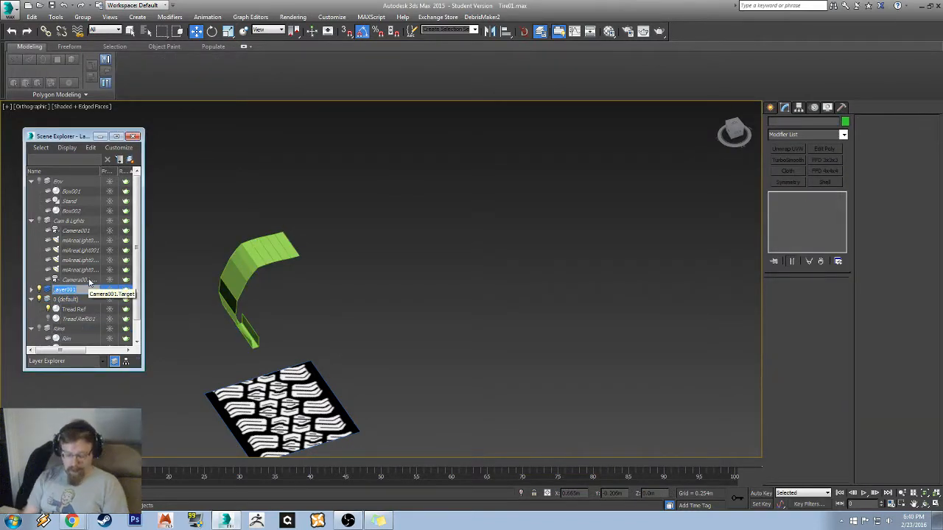
{"action": "type", "text": "T"}
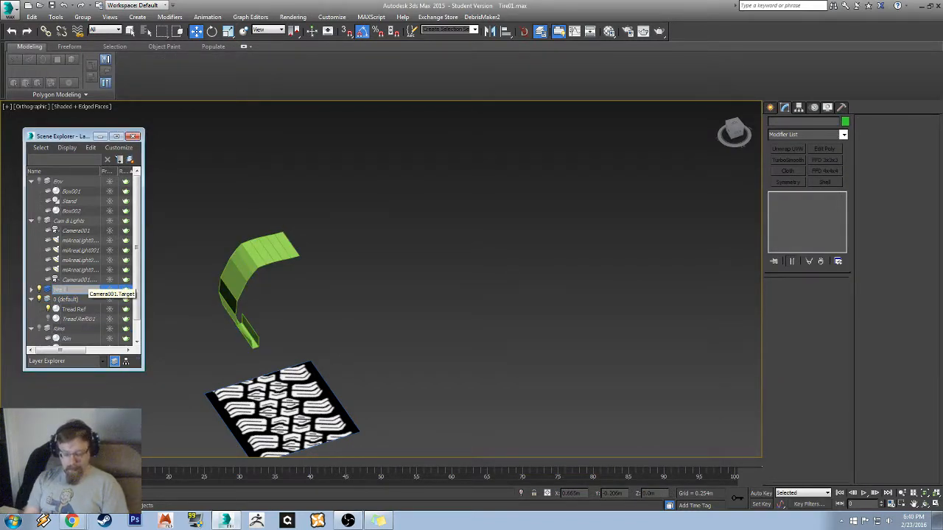
{"action": "key", "text": "Return"}
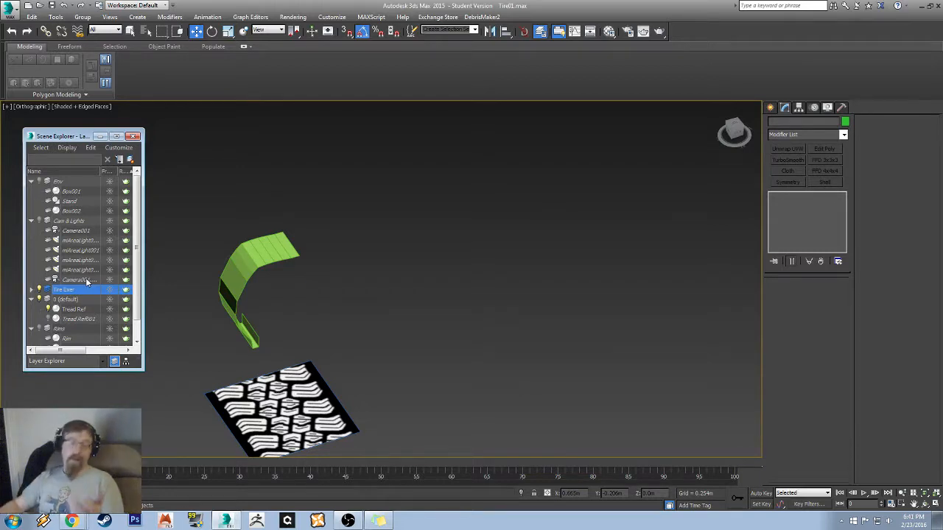
- Minimize the Scene Explorer, look straight down on the strip and tread reference, and turn that view half around
{"action": "middle_click_drag", "start_coordinate": [378, 263], "coordinate": [336, 321], "text": "alt"}
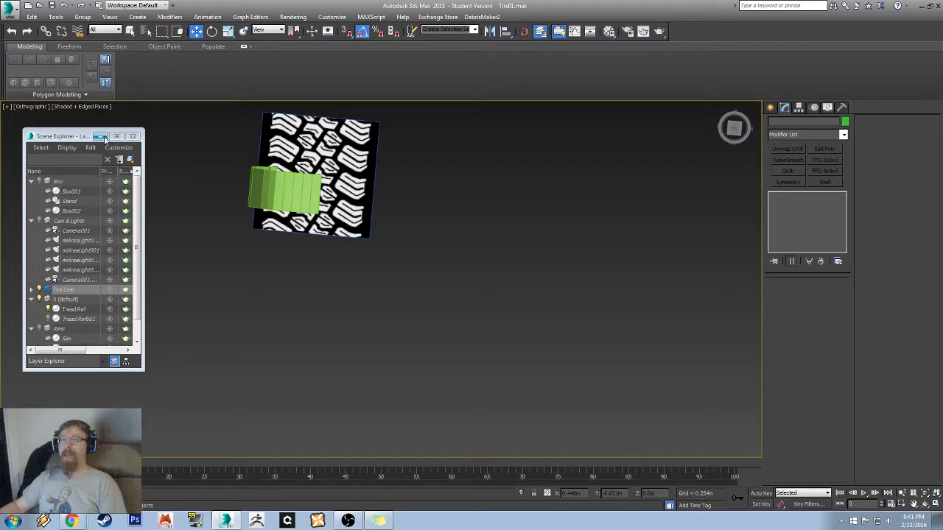
{"action": "left_click", "coordinate": [104, 140]}
{"action": "middle_click_drag", "start_coordinate": [425, 246], "coordinate": [456, 353]}
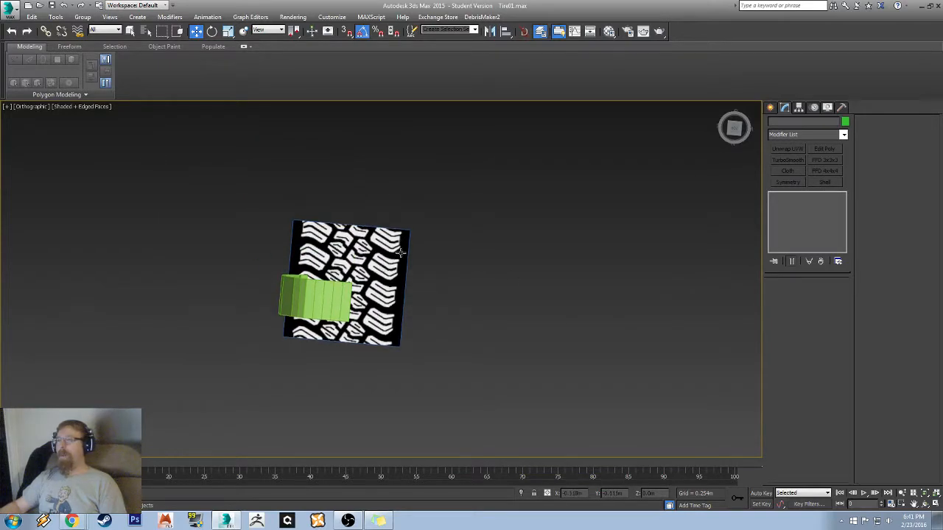
{"action": "left_click", "coordinate": [735, 129]}
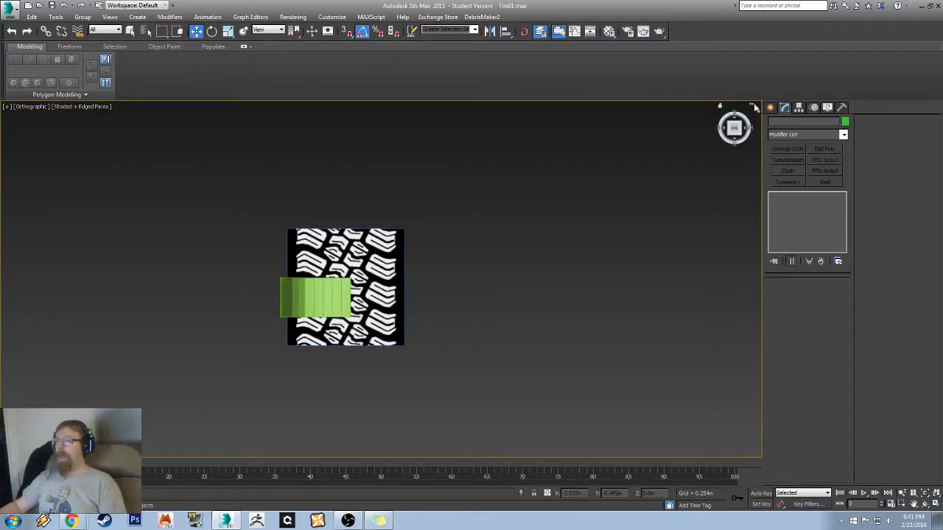
{"action": "left_click", "coordinate": [754, 105]}
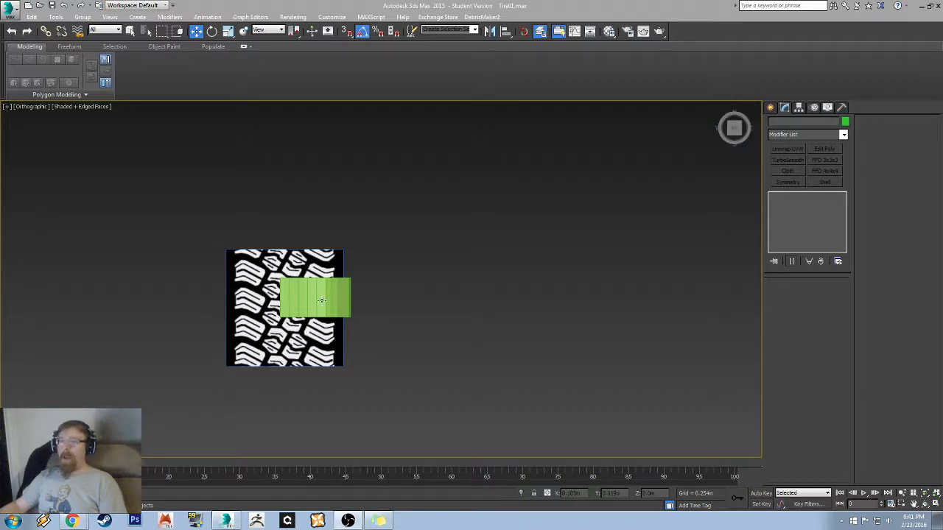
- Select the profile strip and make it see-through so the tread reference can be seen beneath it
{"action": "middle_click_drag", "start_coordinate": [322, 300], "coordinate": [362, 240]}
{"action": "scroll", "coordinate": [361, 248], "scroll_direction": "up", "scroll_amount": 5}
{"action": "middle_click_drag", "start_coordinate": [339, 204], "coordinate": [358, 324]}
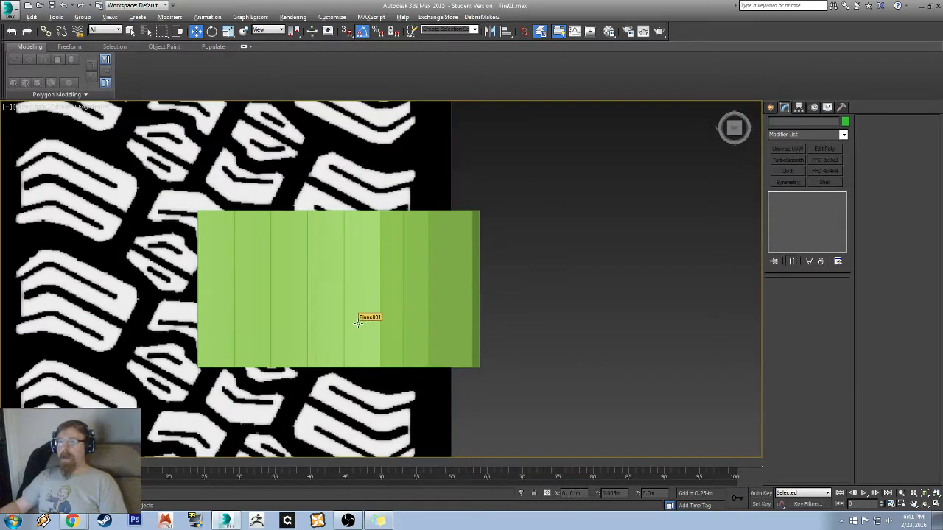
{"action": "left_click", "coordinate": [378, 288]}
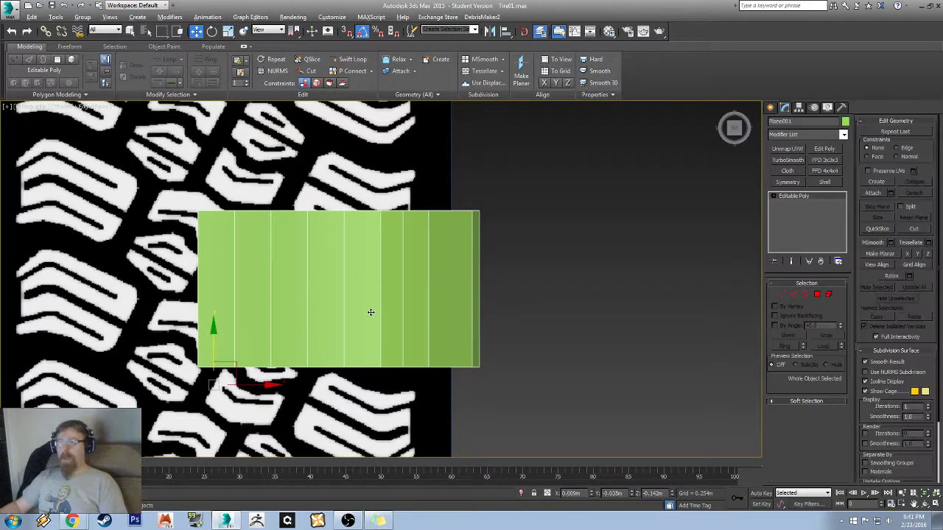
{"action": "key", "text": "alt+x"}
{"action": "middle_click_drag", "start_coordinate": [288, 294], "coordinate": [358, 263]}
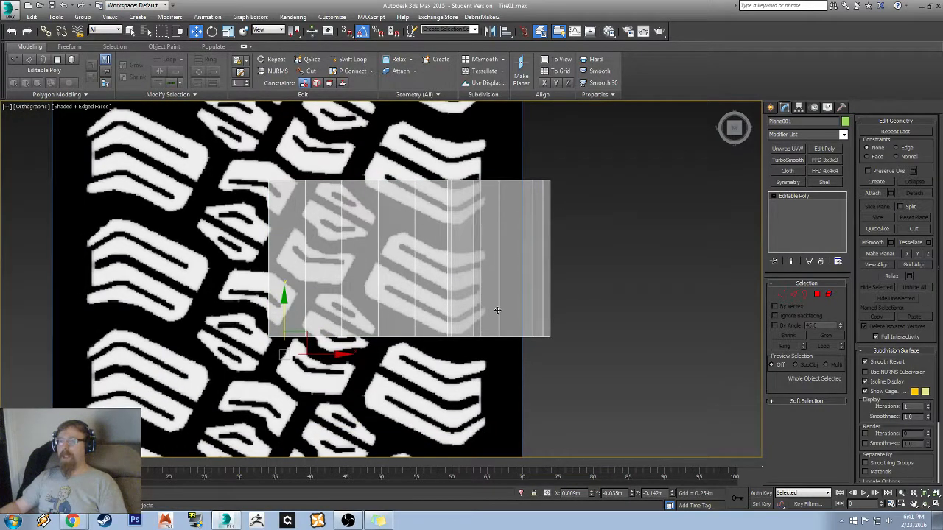
- At polygon level, select the strip's eight sidewall and bead polygons below the shoulder in the Front view and hide them
{"action": "middle_click_drag", "start_coordinate": [497, 310], "coordinate": [459, 317], "text": "alt"}
{"action": "left_click", "coordinate": [817, 295]}
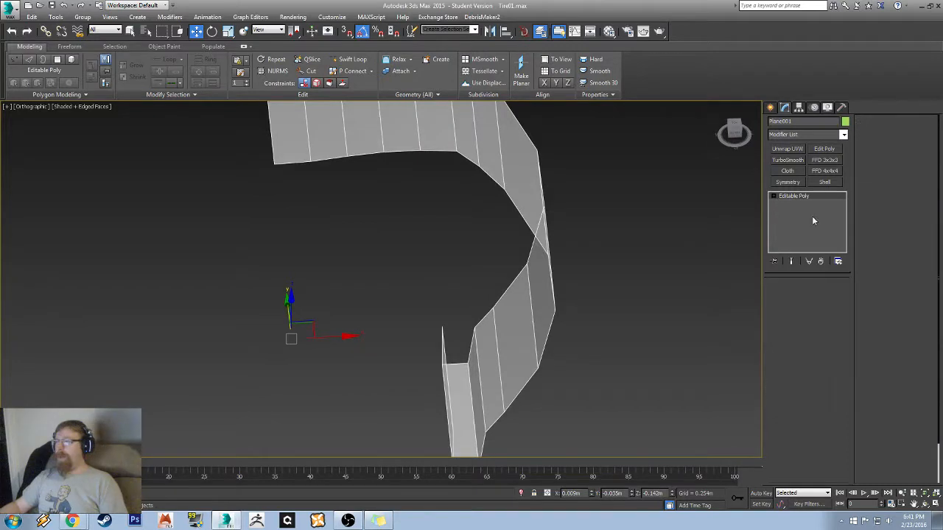
{"action": "left_click", "coordinate": [735, 132]}
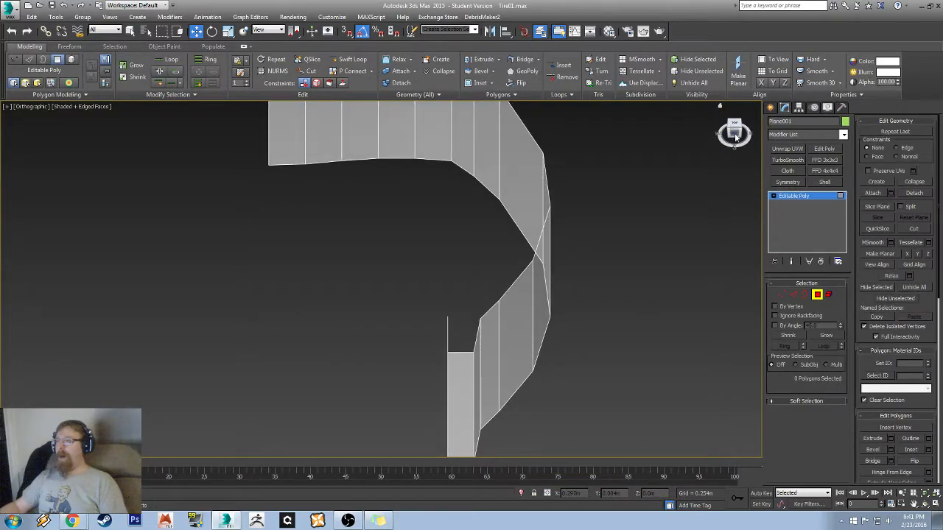
{"action": "left_click", "coordinate": [734, 131]}
{"action": "key", "text": "f"}
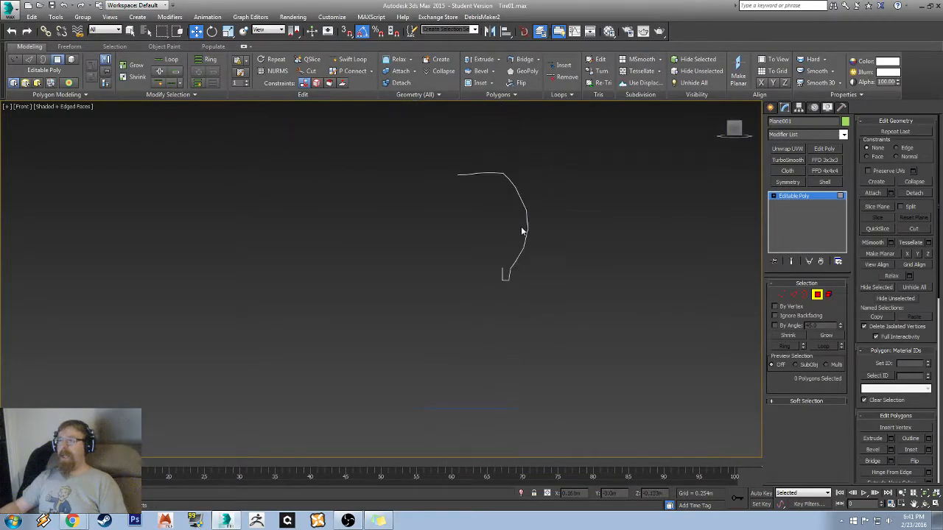
{"action": "left_click_drag", "start_coordinate": [440, 197], "coordinate": [438, 191]}
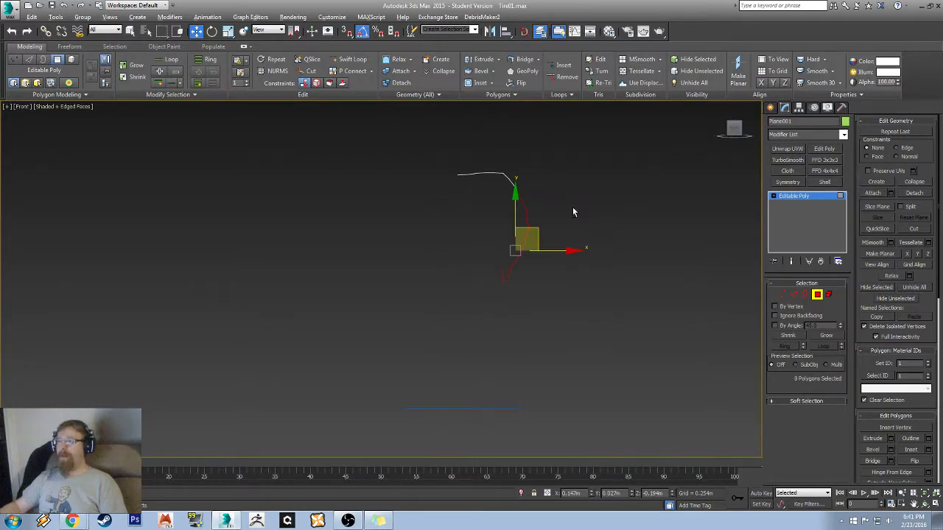
{"action": "middle_click_drag", "start_coordinate": [572, 207], "coordinate": [483, 230], "text": "alt"}
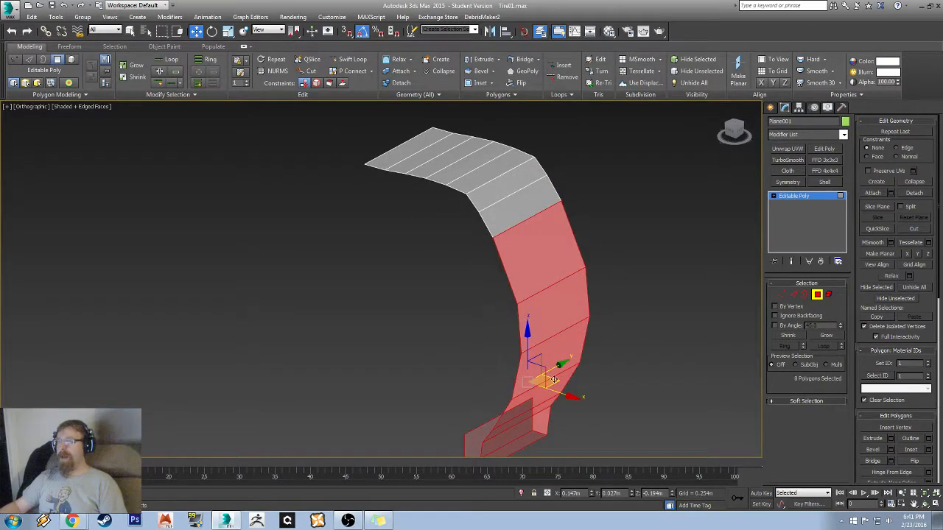
{"action": "middle_click_drag", "start_coordinate": [555, 379], "coordinate": [485, 376], "text": "alt"}
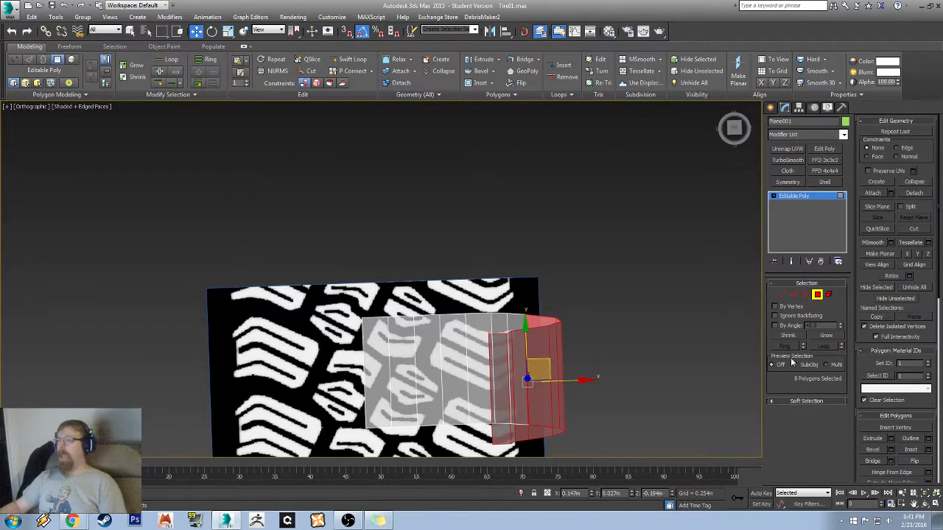
{"action": "middle_click_drag", "start_coordinate": [583, 398], "coordinate": [561, 242], "text": "alt"}
{"action": "scroll", "coordinate": [559, 244], "scroll_direction": "down", "scroll_amount": 3}
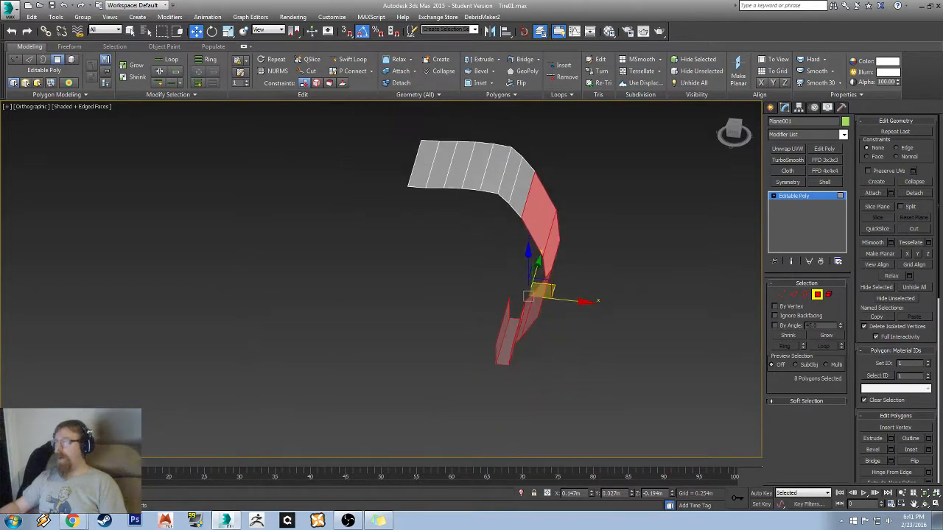
{"action": "left_click", "coordinate": [882, 288]}
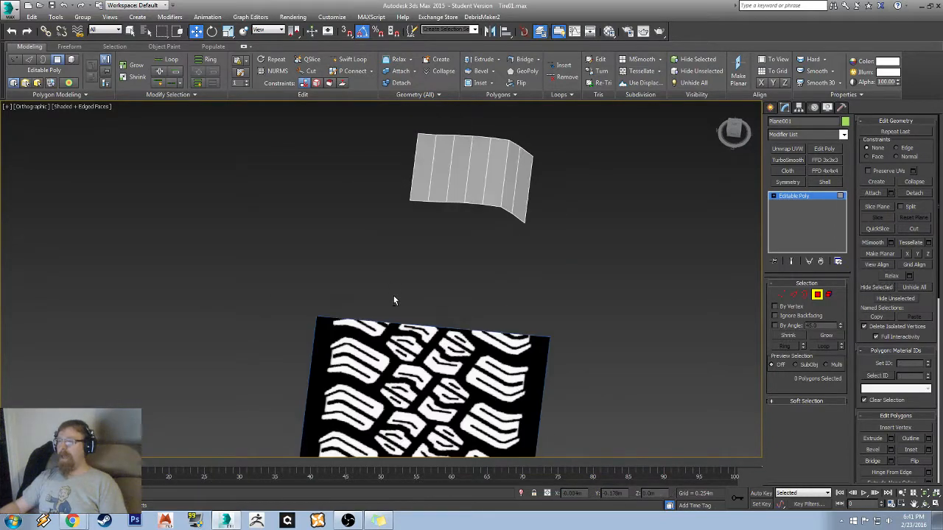
- In the Top view, move the strip's shoulder edge outward to the outermost tips of the large tread blocks in the reference
{"action": "left_click", "coordinate": [737, 131]}
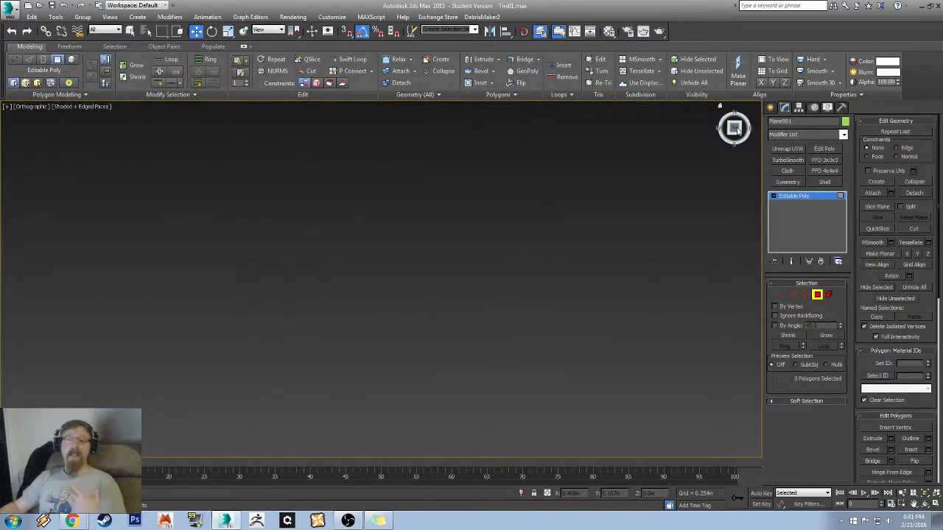
{"action": "key", "text": "z"}
{"action": "middle_click_drag", "start_coordinate": [294, 236], "coordinate": [292, 267]}
{"action": "scroll", "coordinate": [292, 268], "scroll_direction": "down", "scroll_amount": 4}
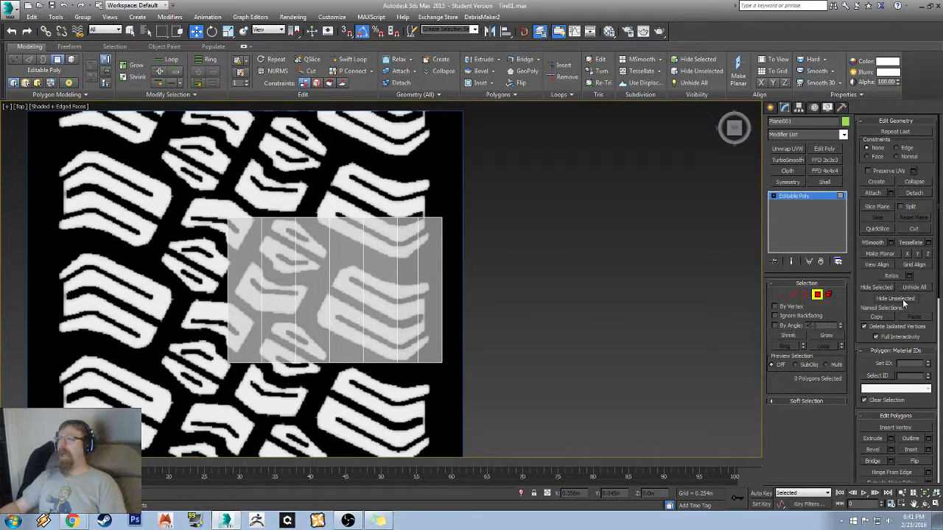
{"action": "middle_click_drag", "start_coordinate": [411, 280], "coordinate": [495, 284]}
{"action": "scroll", "coordinate": [568, 236], "scroll_direction": "up", "scroll_amount": 4}
{"action": "left_click", "coordinate": [793, 295]}
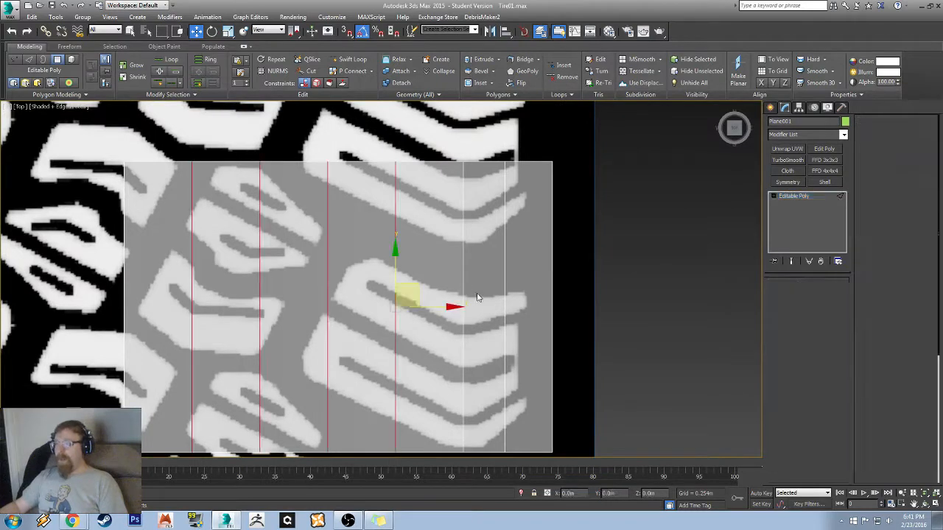
{"action": "left_click", "coordinate": [506, 303]}
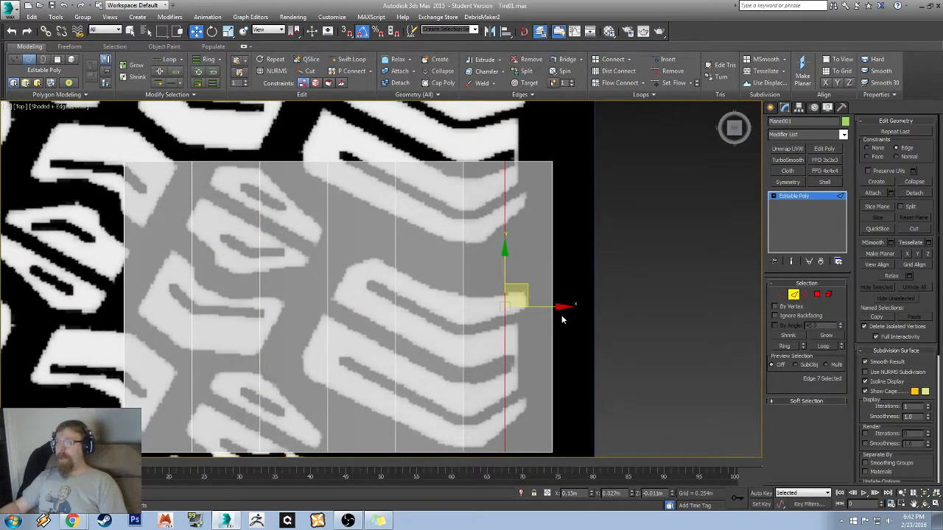
{"action": "left_click_drag", "start_coordinate": [561, 306], "coordinate": [583, 310]}
- Add an edge loop with Swift Loop in the sloped shoulder polygon, just inside the moved shoulder edge
{"action": "middle_click_drag", "start_coordinate": [498, 333], "coordinate": [492, 274], "text": "alt"}
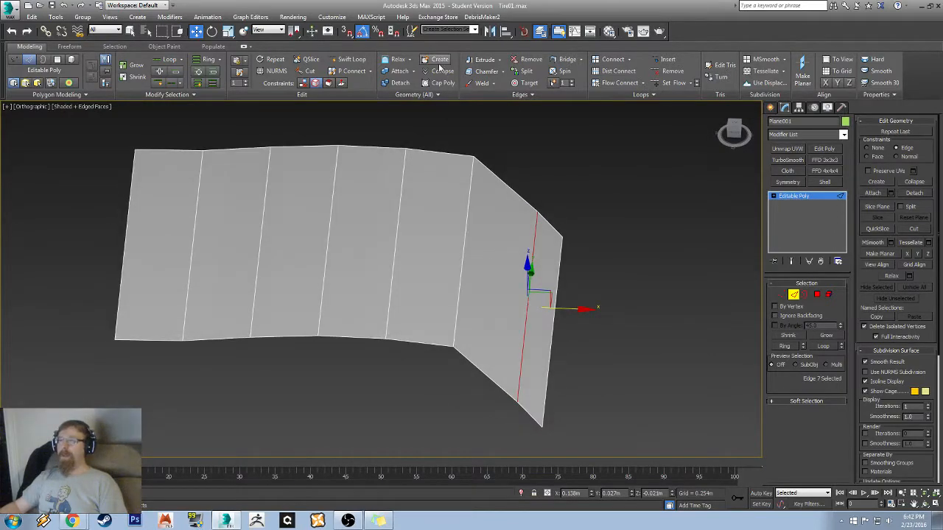
{"action": "left_click", "coordinate": [348, 59]}
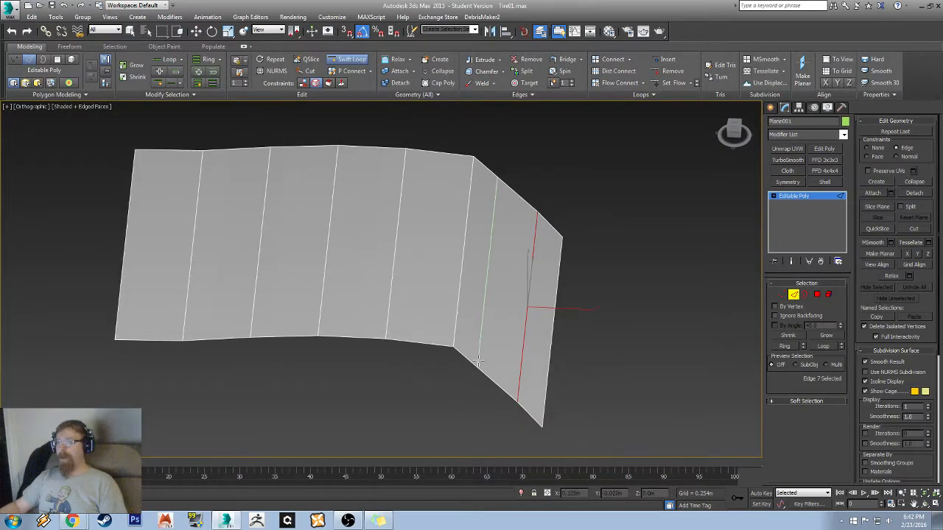
{"action": "left_click", "coordinate": [502, 288]}
{"action": "key", "text": "w"}
- In the Top view, move the new shoulder edge outward to the straight outer side of the large tread block
{"action": "left_click", "coordinate": [734, 127]}
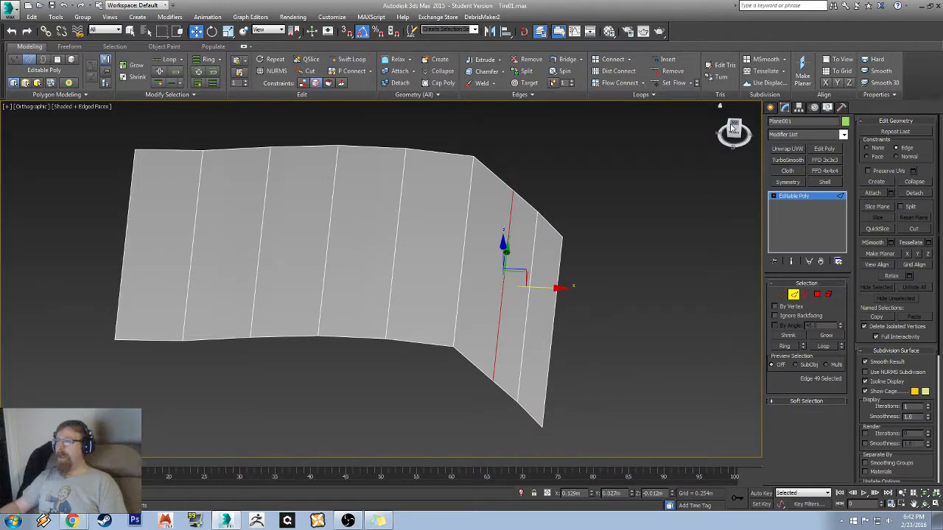
{"action": "key", "text": "z"}
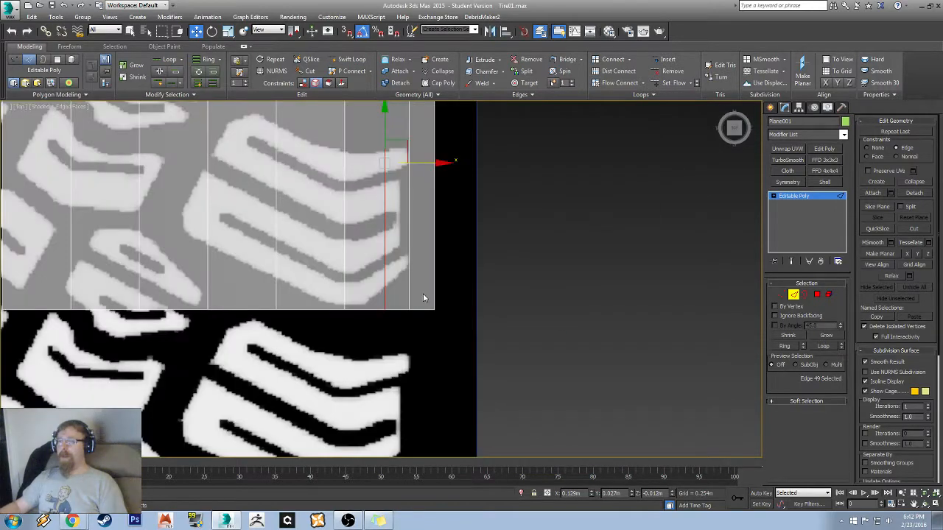
{"action": "middle_click_drag", "start_coordinate": [407, 202], "coordinate": [451, 328]}
{"action": "scroll", "coordinate": [427, 276], "scroll_direction": "up", "scroll_amount": 2}
{"action": "scroll", "coordinate": [422, 278], "scroll_direction": "down", "scroll_amount": 2}
{"action": "scroll", "coordinate": [424, 283], "scroll_direction": "down", "scroll_amount": 2}
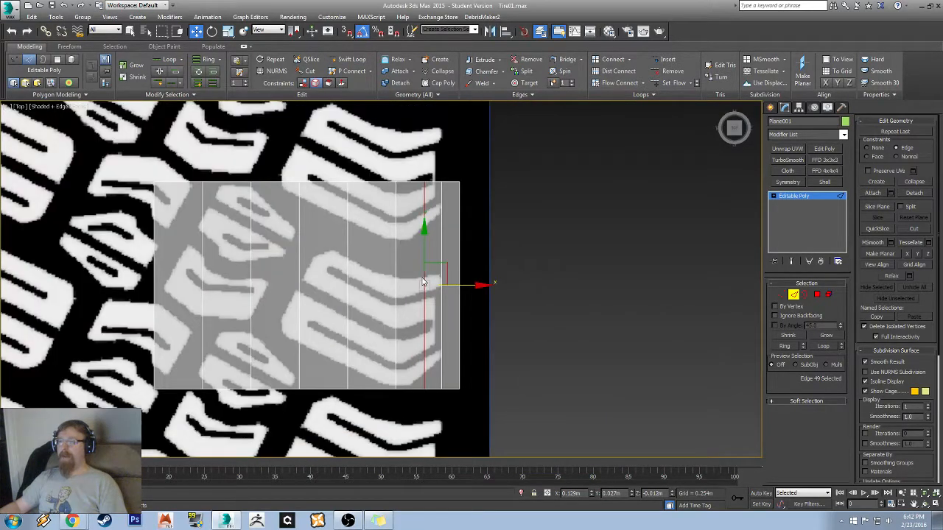
{"action": "left_click_drag", "start_coordinate": [459, 284], "coordinate": [471, 284]}
{"action": "scroll", "coordinate": [421, 295], "scroll_direction": "up", "scroll_amount": 4}
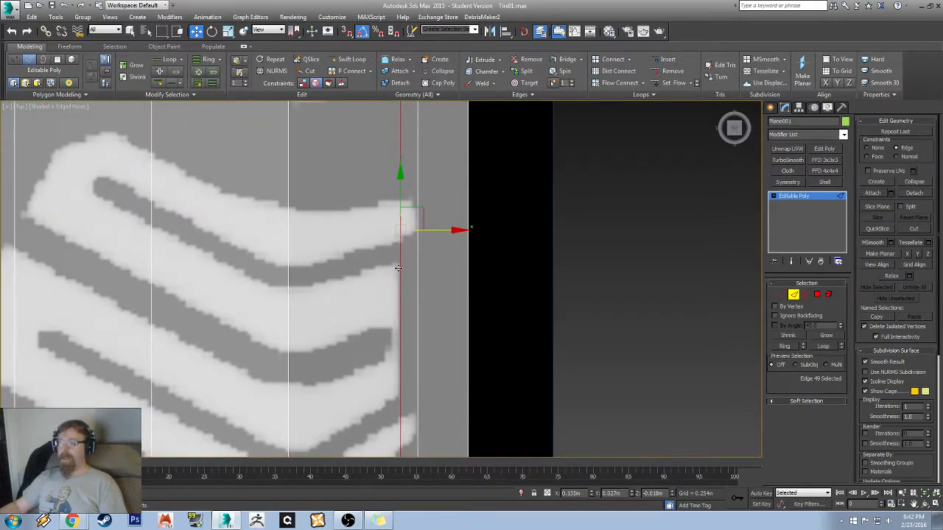
{"action": "left_click_drag", "start_coordinate": [450, 231], "coordinate": [449, 232]}
{"action": "scroll", "coordinate": [251, 221], "scroll_direction": "down", "scroll_amount": 4}
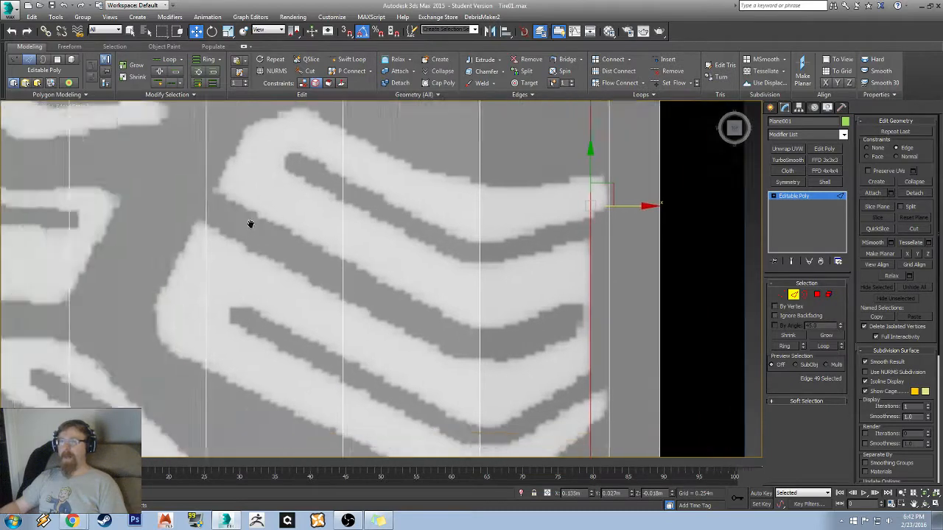
- Switch the strip from edge to vertex level and activate the Cut tool
{"action": "middle_click_drag", "start_coordinate": [181, 152], "coordinate": [292, 243]}
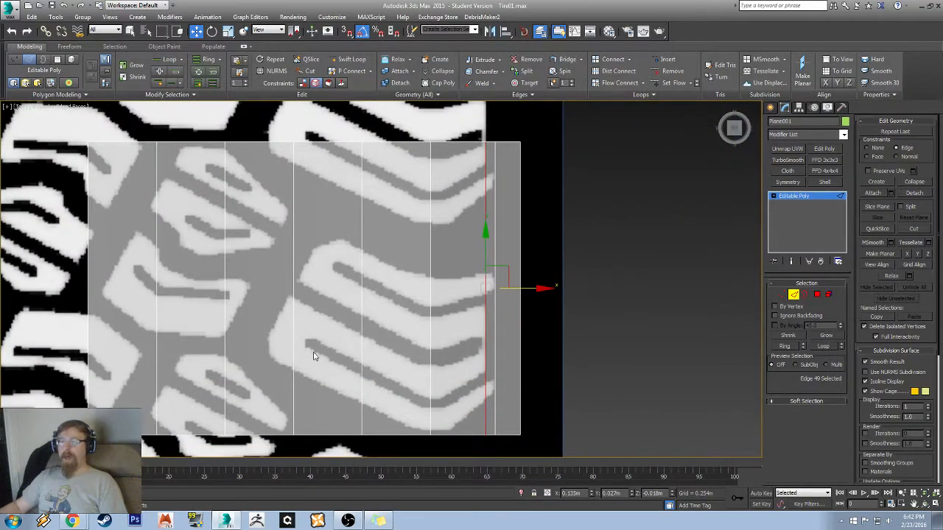
{"action": "middle_click_drag", "start_coordinate": [281, 321], "coordinate": [287, 239]}
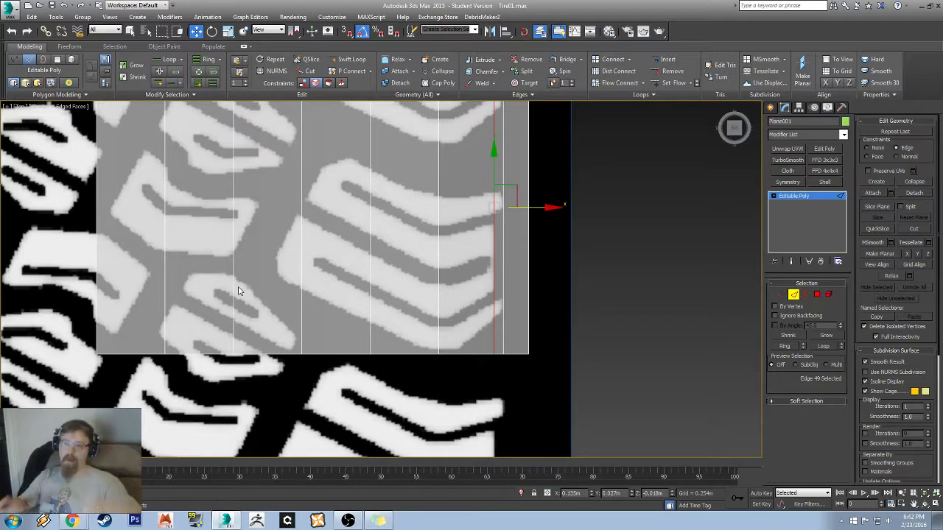
{"action": "middle_click_drag", "start_coordinate": [382, 150], "coordinate": [424, 241]}
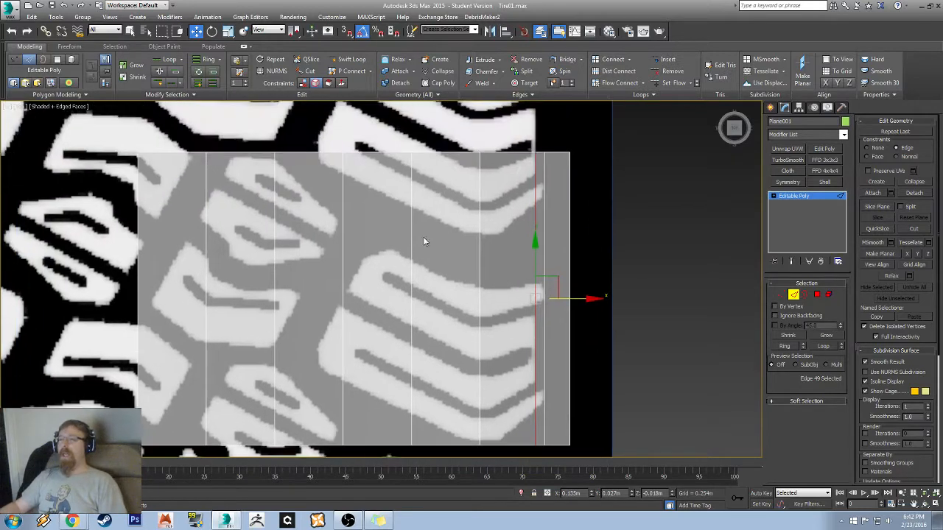
{"action": "left_click", "coordinate": [793, 294]}
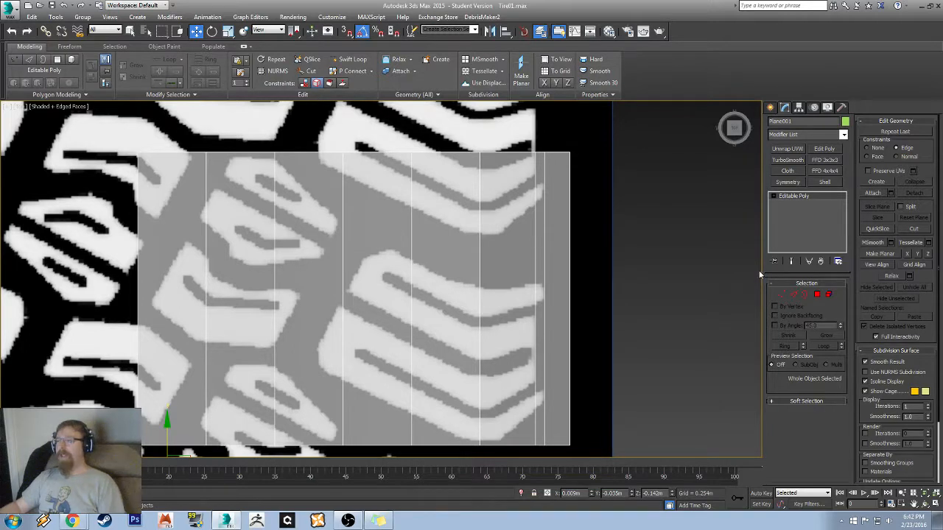
{"action": "key", "text": "1"}
{"action": "left_click", "coordinate": [306, 70]}
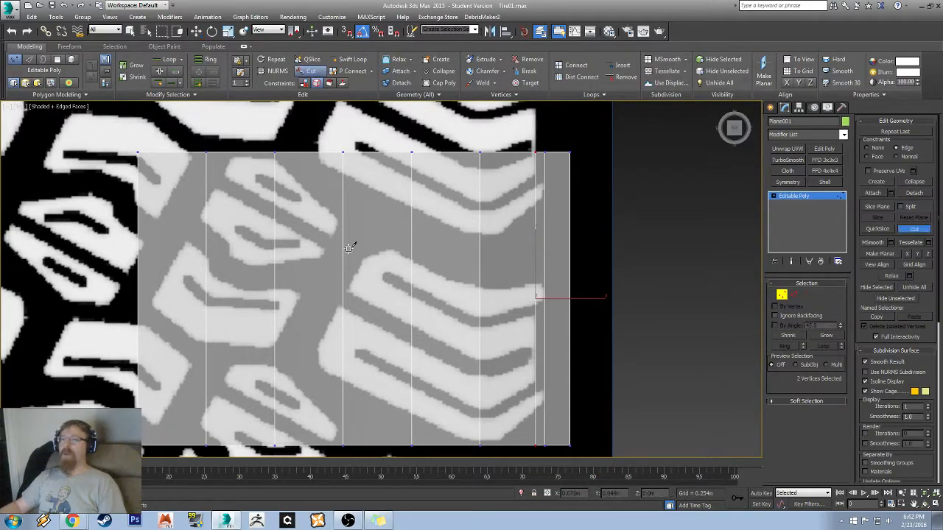
{"action": "middle_click_drag", "start_coordinate": [516, 301], "coordinate": [469, 236]}
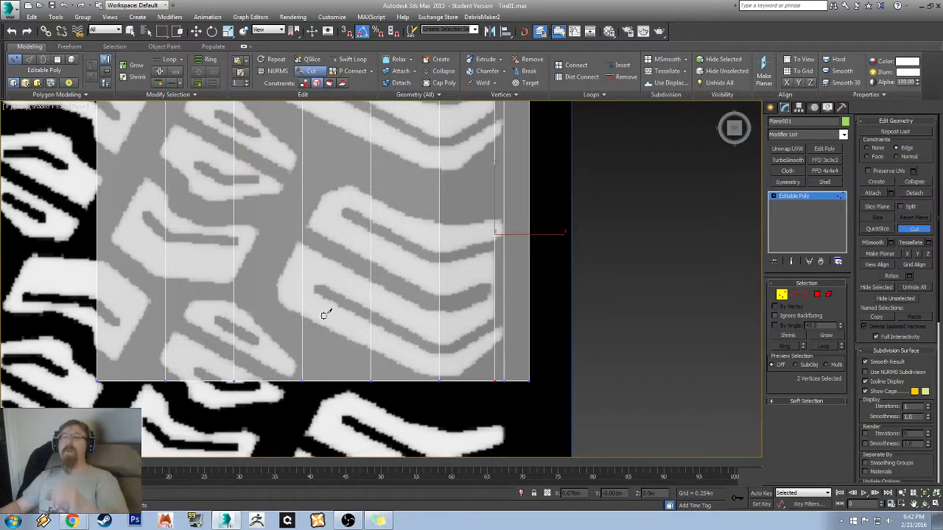
- Examine the shapes and repetition of the tread blocks across the reference and beneath the strip
{"action": "middle_click_drag", "start_coordinate": [366, 320], "coordinate": [391, 293], "text": "alt"}
{"action": "middle_click_drag", "start_coordinate": [481, 245], "coordinate": [369, 288]}
{"action": "scroll", "coordinate": [370, 288], "scroll_direction": "down", "scroll_amount": 6}
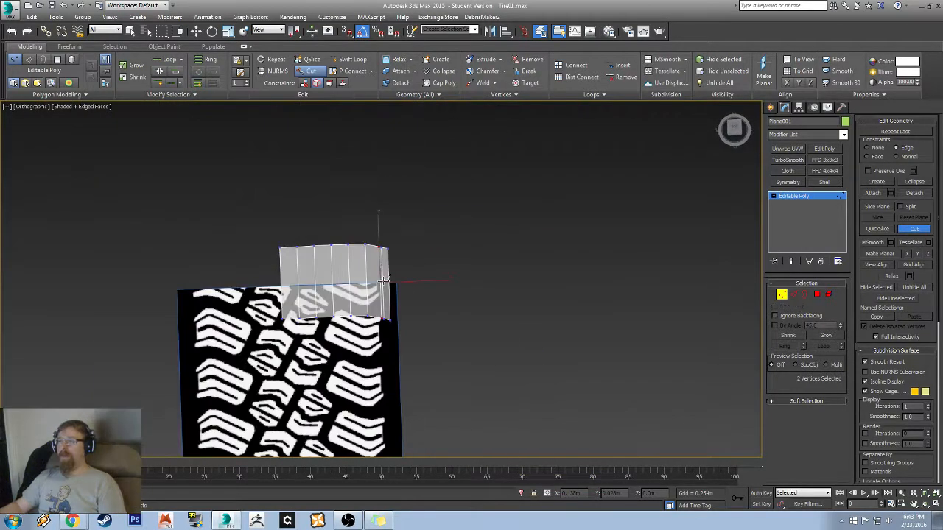
{"action": "left_click", "coordinate": [735, 128]}
{"action": "key", "text": "z"}
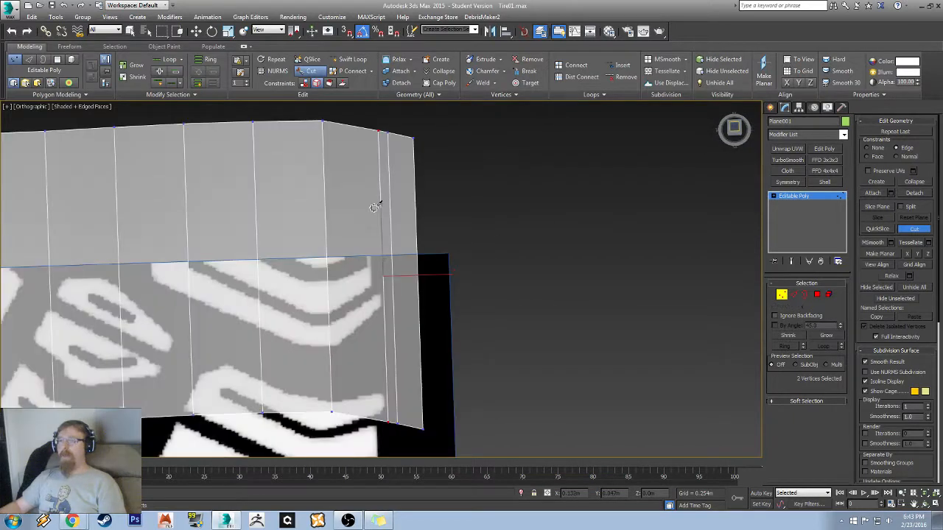
{"action": "key", "text": "t"}
{"action": "key", "text": "z"}
{"action": "middle_click_drag", "start_coordinate": [369, 265], "coordinate": [499, 249]}
{"action": "scroll", "coordinate": [339, 253], "scroll_direction": "down", "scroll_amount": 8}
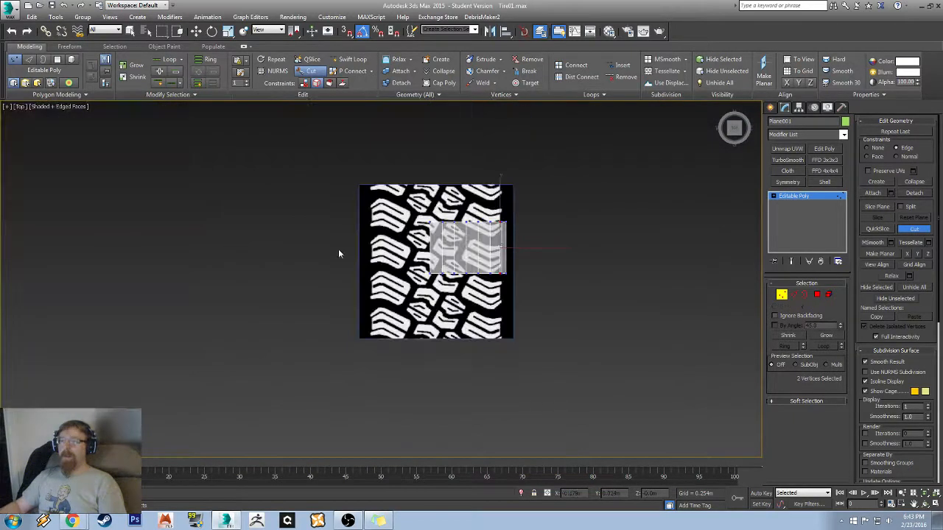
{"action": "scroll", "coordinate": [339, 251], "scroll_direction": "up", "scroll_amount": 4}
{"action": "scroll", "coordinate": [334, 236], "scroll_direction": "up", "scroll_amount": 3}
{"action": "scroll", "coordinate": [332, 241], "scroll_direction": "up", "scroll_amount": 2}
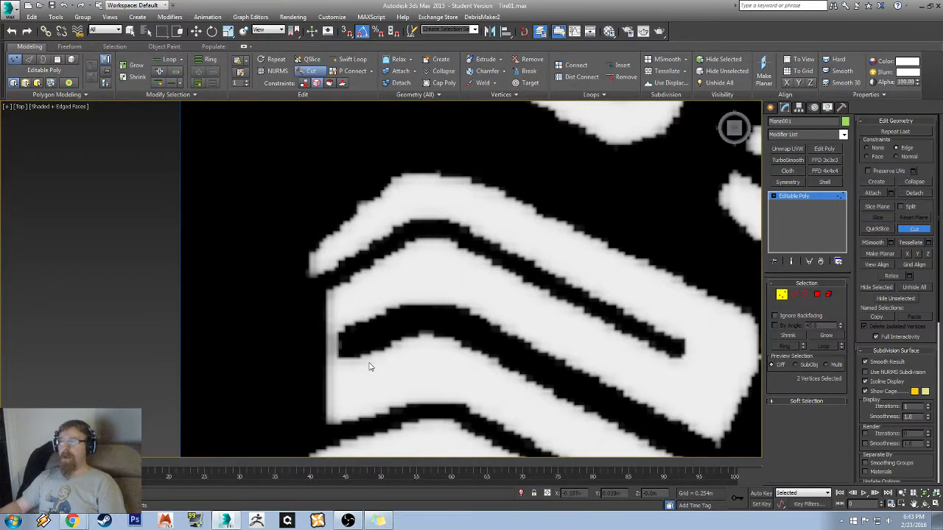
{"action": "middle_click_drag", "start_coordinate": [515, 376], "coordinate": [528, 300]}
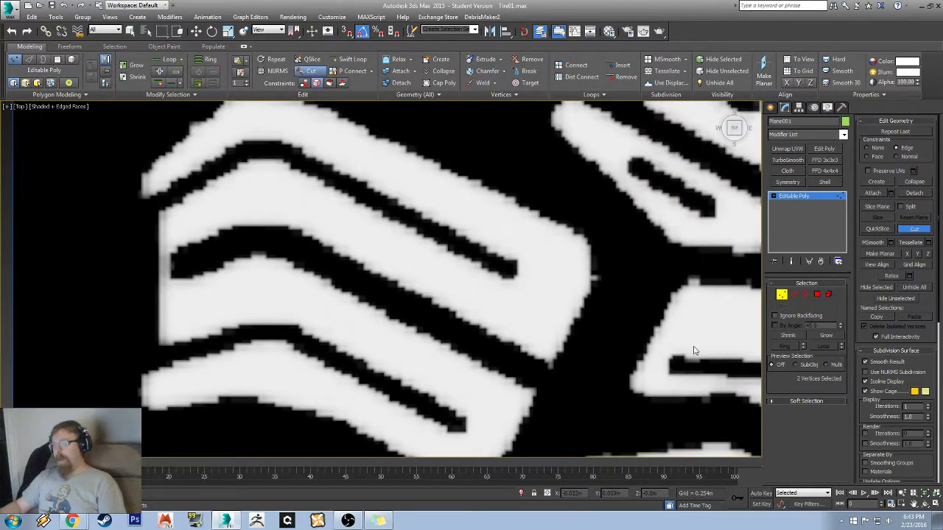
{"action": "middle_click_drag", "start_coordinate": [674, 177], "coordinate": [526, 199]}
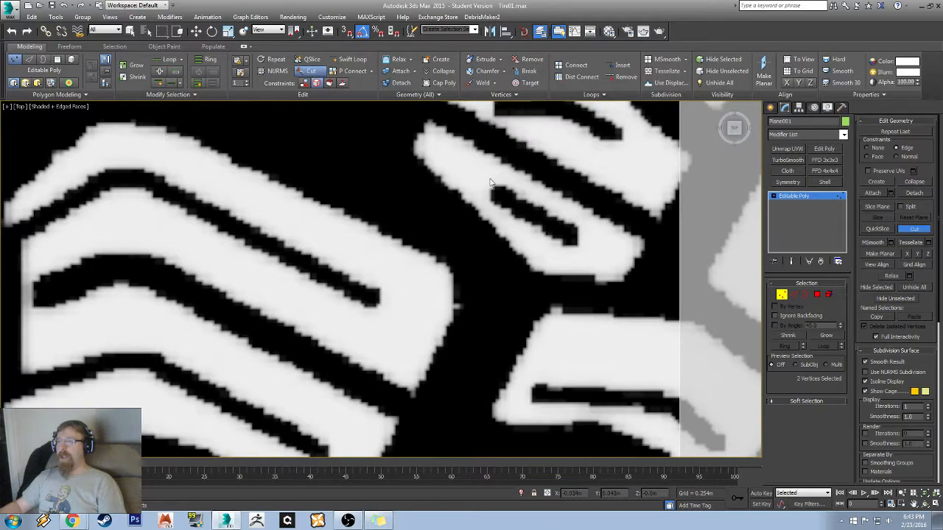
{"action": "scroll", "coordinate": [455, 237], "scroll_direction": "down", "scroll_amount": 3}
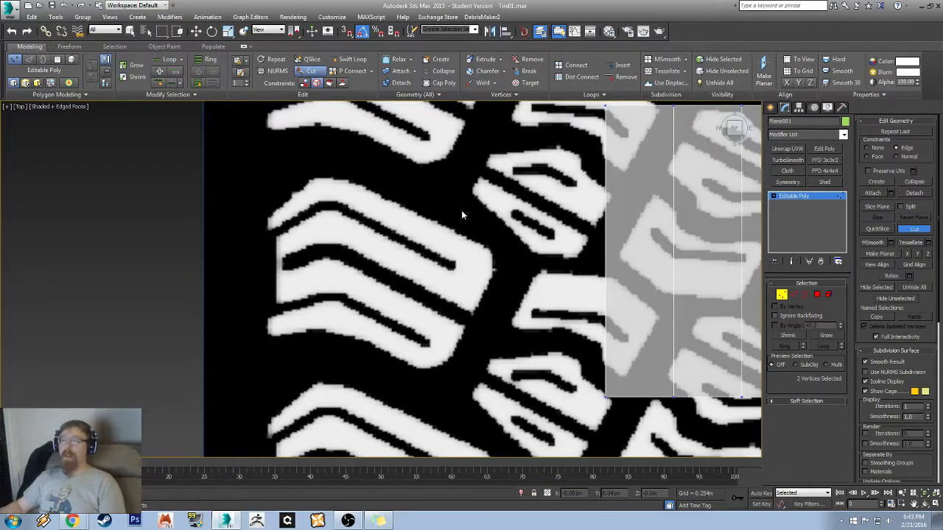
{"action": "middle_click_drag", "start_coordinate": [464, 221], "coordinate": [380, 266]}
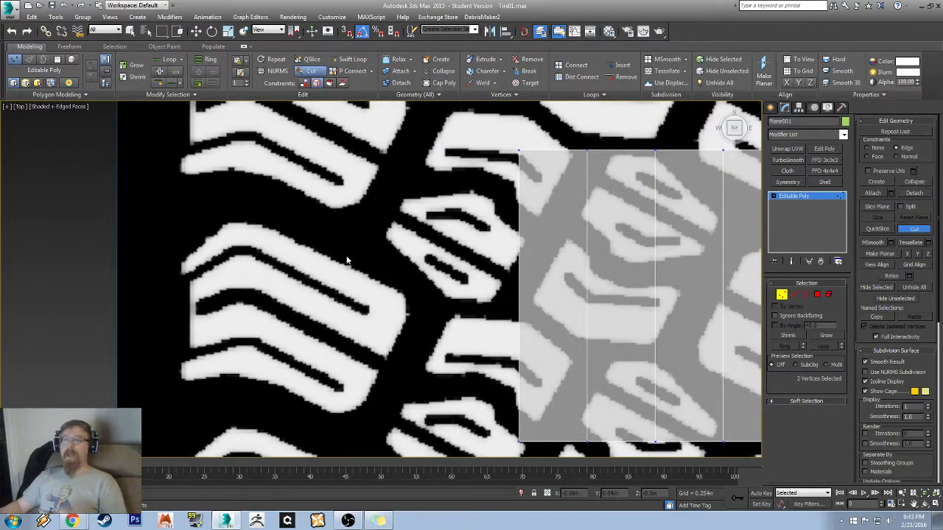
{"action": "middle_click_drag", "start_coordinate": [493, 258], "coordinate": [168, 242]}
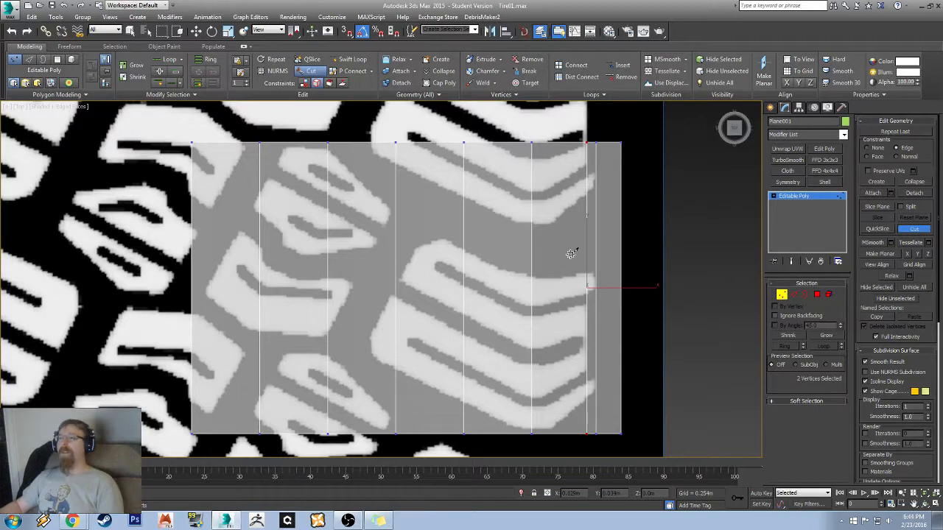
- Try to cut along the large tread block's upper outline, from the outer shoulder edge to the block's upper inner corner
{"action": "middle_click_drag", "start_coordinate": [570, 253], "coordinate": [501, 190]}
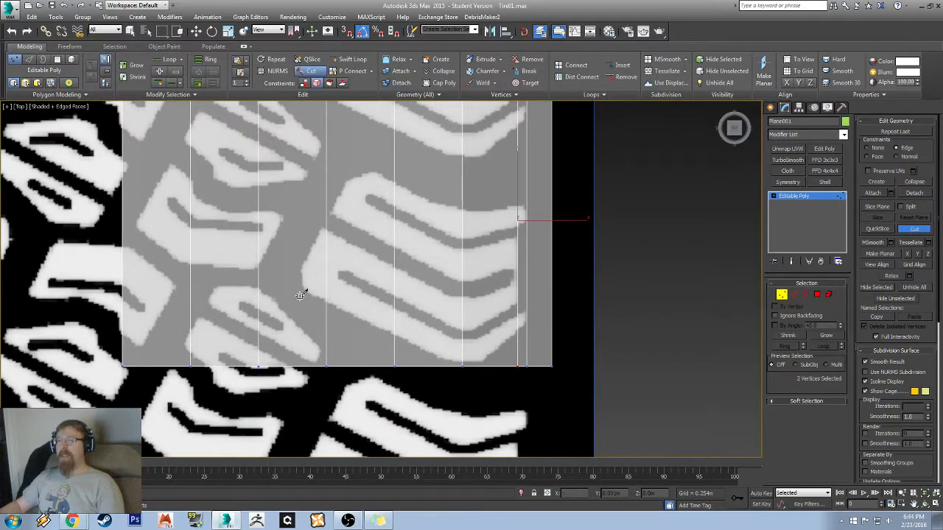
{"action": "scroll", "coordinate": [506, 202], "scroll_direction": "up", "scroll_amount": 5}
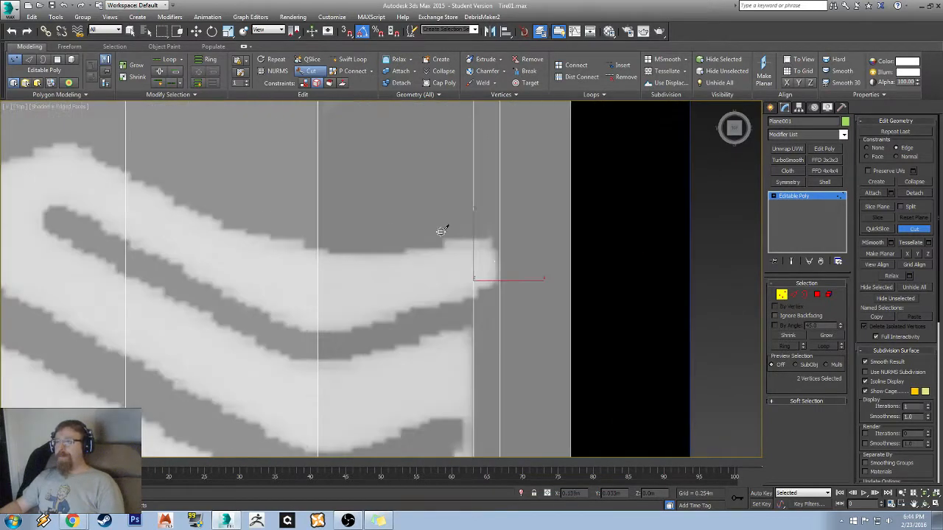
{"action": "left_click", "coordinate": [499, 231]}
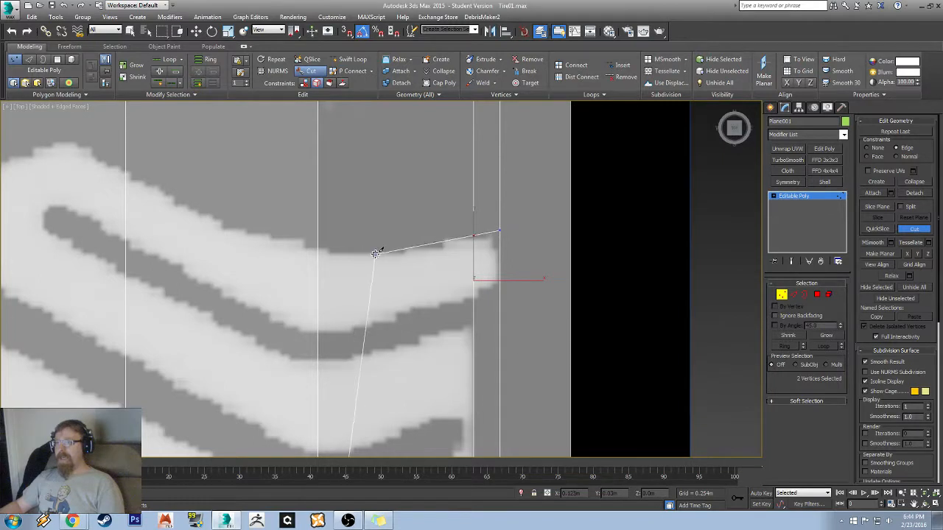
{"action": "left_click", "coordinate": [377, 255]}
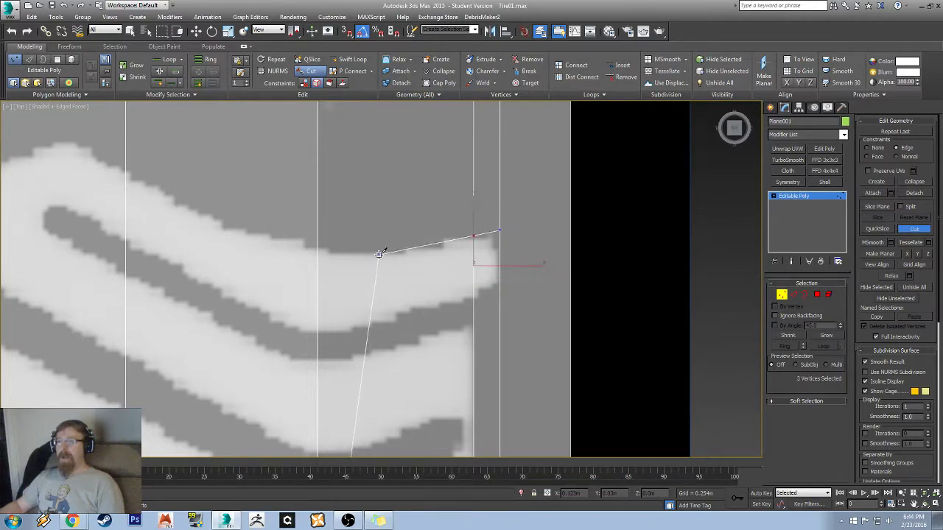
{"action": "left_click", "coordinate": [278, 241]}
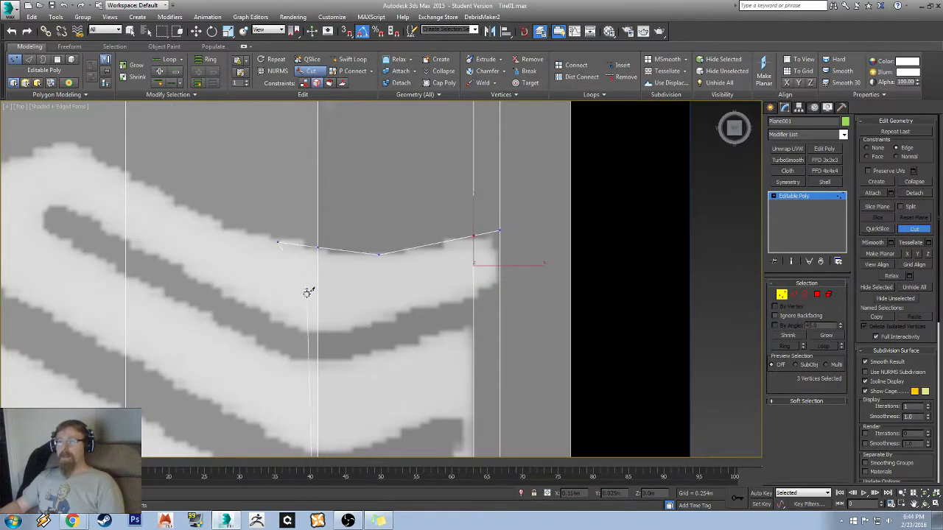
{"action": "middle_click_drag", "start_coordinate": [303, 294], "coordinate": [396, 256]}
{"action": "middle_click_drag", "start_coordinate": [203, 126], "coordinate": [316, 212]}
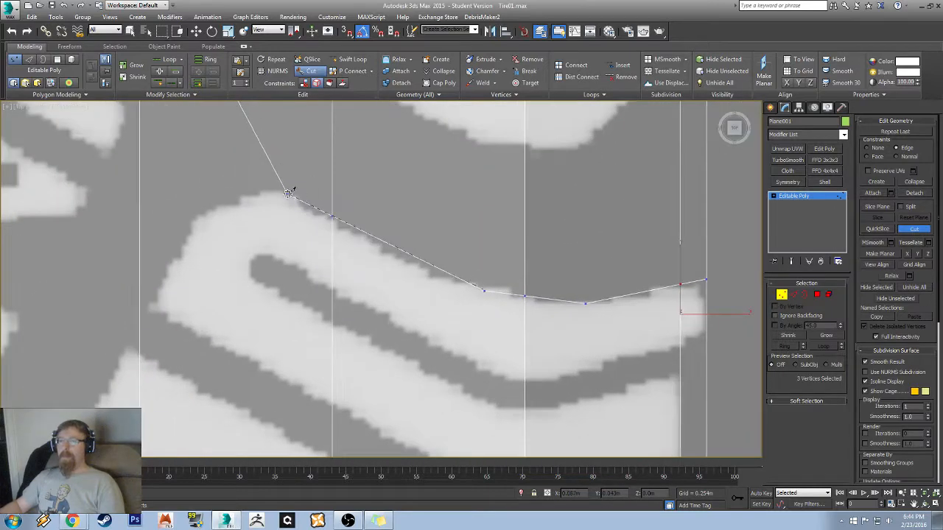
{"action": "left_click", "coordinate": [294, 196]}
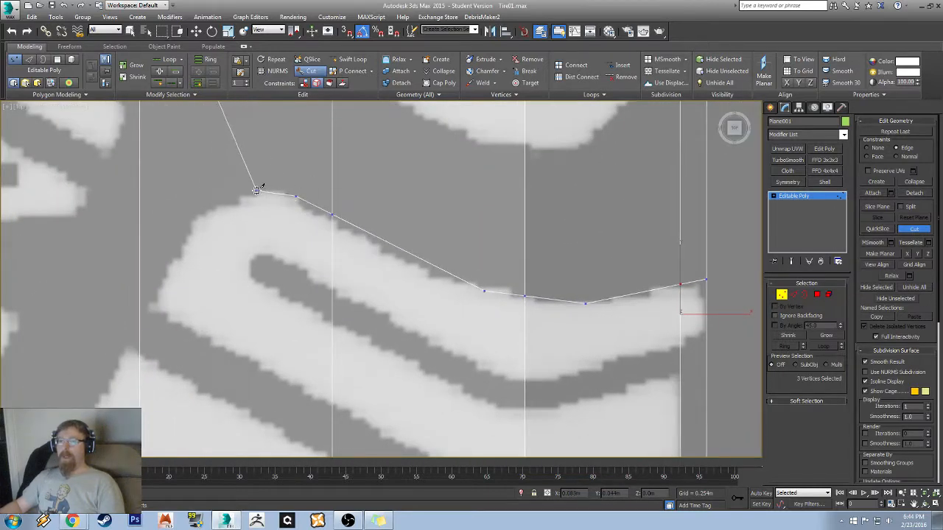
{"action": "left_click", "coordinate": [260, 192]}
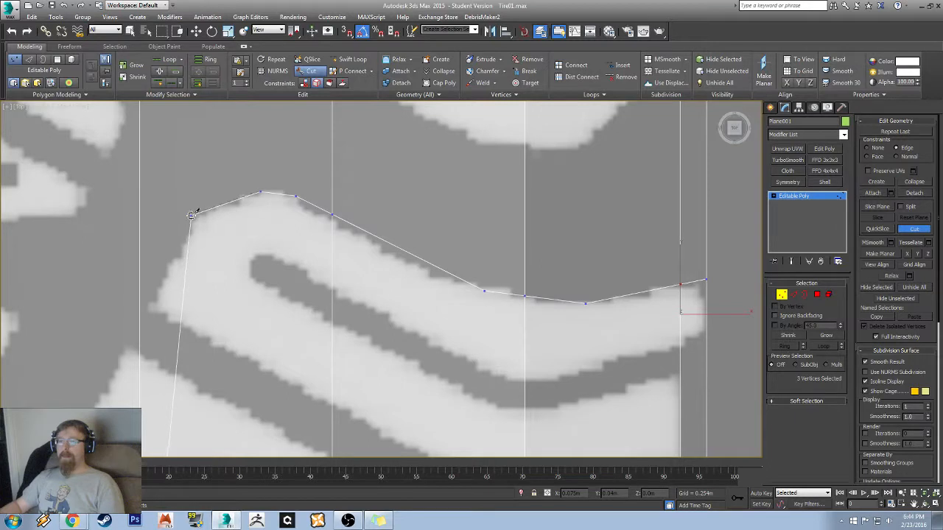
{"action": "left_click", "coordinate": [194, 216]}
- Try to continue the cut down the large block's inner side to its lower inner corner, and end the cut there
{"action": "scroll", "coordinate": [228, 158], "scroll_direction": "down", "scroll_amount": 4}
{"action": "middle_click_drag", "start_coordinate": [84, 370], "coordinate": [287, 241]}
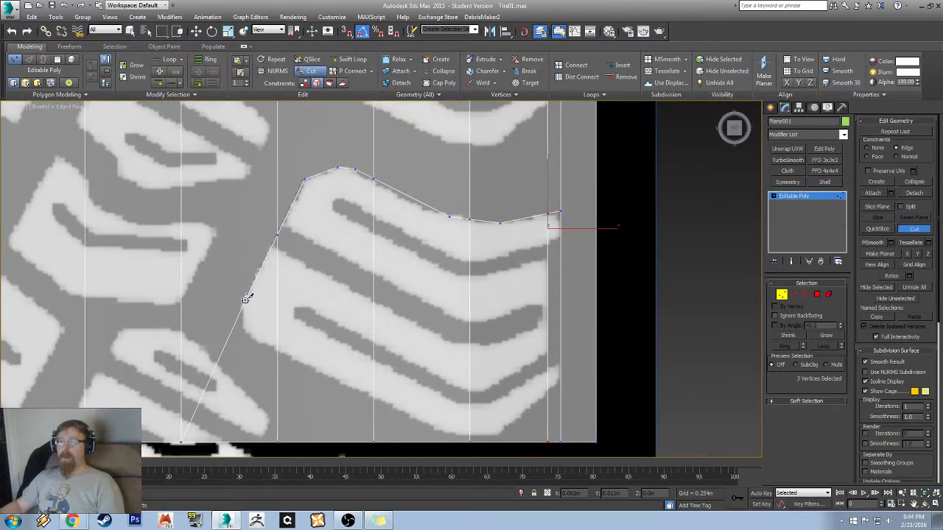
{"action": "left_click", "coordinate": [308, 181]}
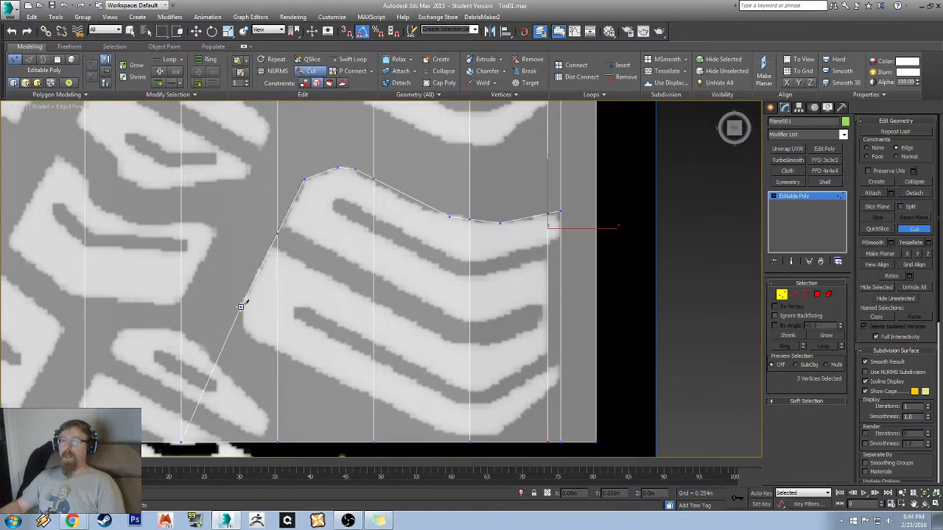
{"action": "left_click", "coordinate": [241, 304]}
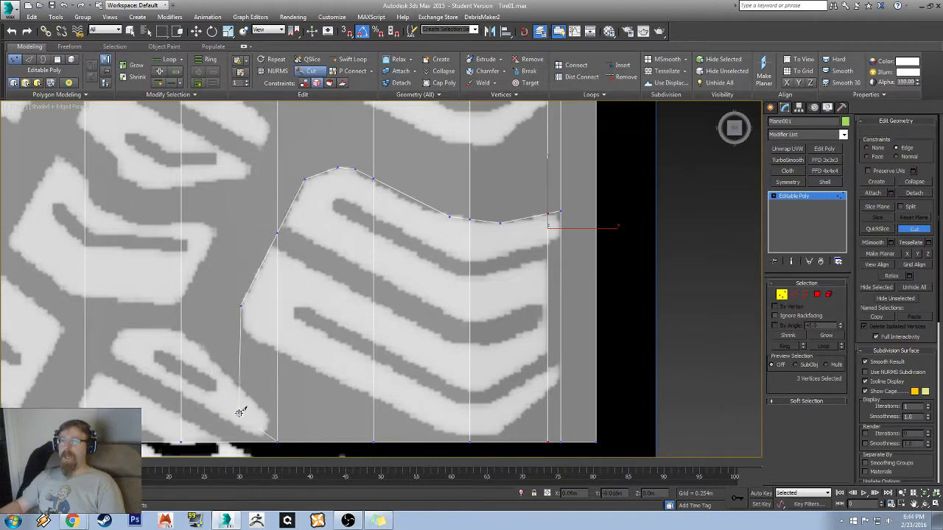
{"action": "left_click", "coordinate": [247, 331]}
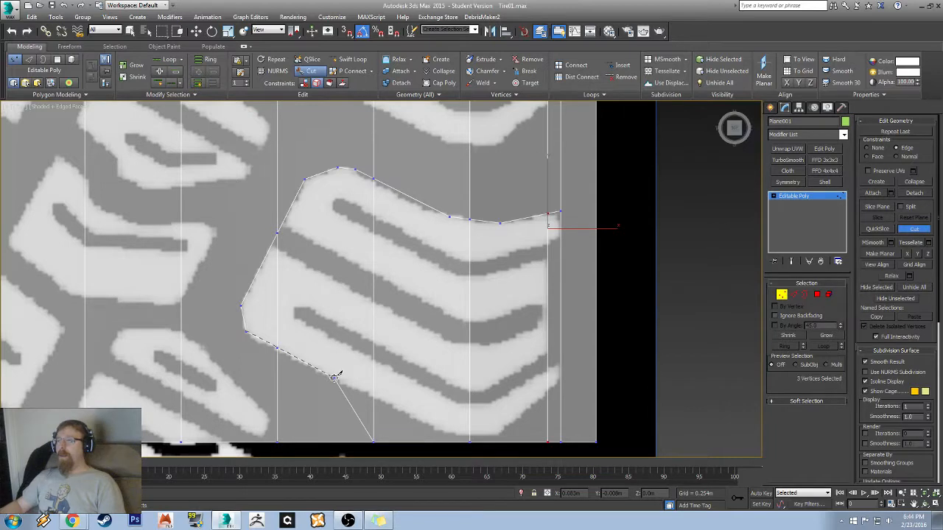
{"action": "right_click", "coordinate": [347, 211]}
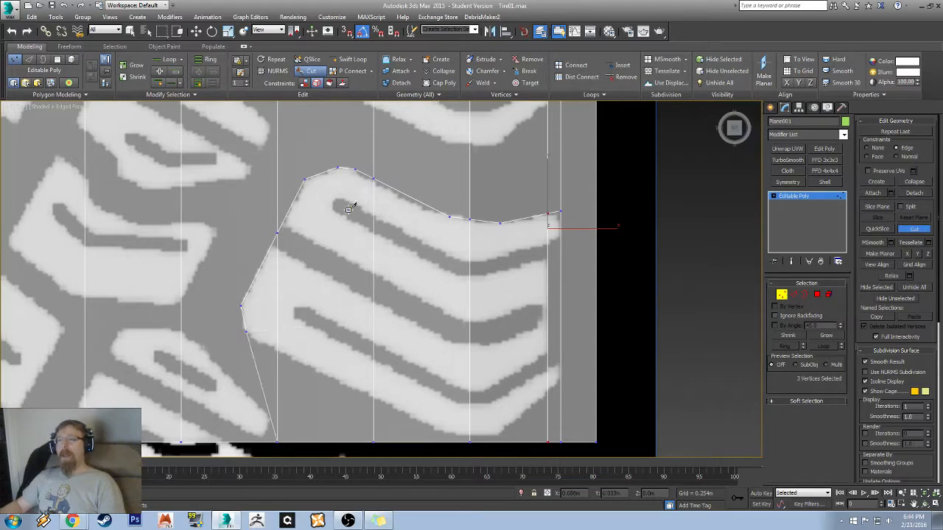
- Undo all the cuts made around the large tread block
{"action": "middle_click_drag", "start_coordinate": [349, 154], "coordinate": [350, 192]}
{"action": "key", "text": "ctrl+z"}
{"action": "key", "text": "ctrl+z"}
{"action": "key", "text": "ctrl+z"}
{"action": "key", "text": "ctrl+z"}
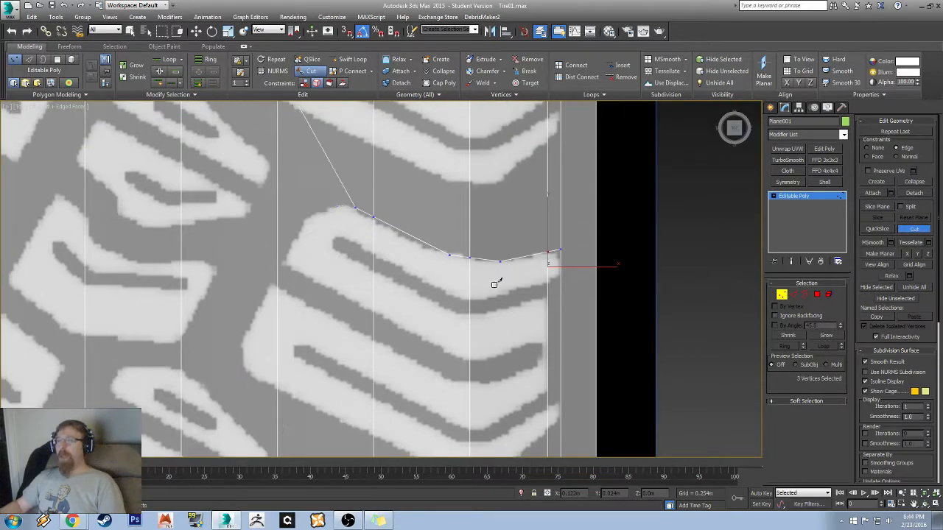
{"action": "key", "text": "ctrl+z"}
{"action": "key", "text": "ctrl+z"}
{"action": "key", "text": "ctrl+z"}
{"action": "key", "text": "ctrl+z"}
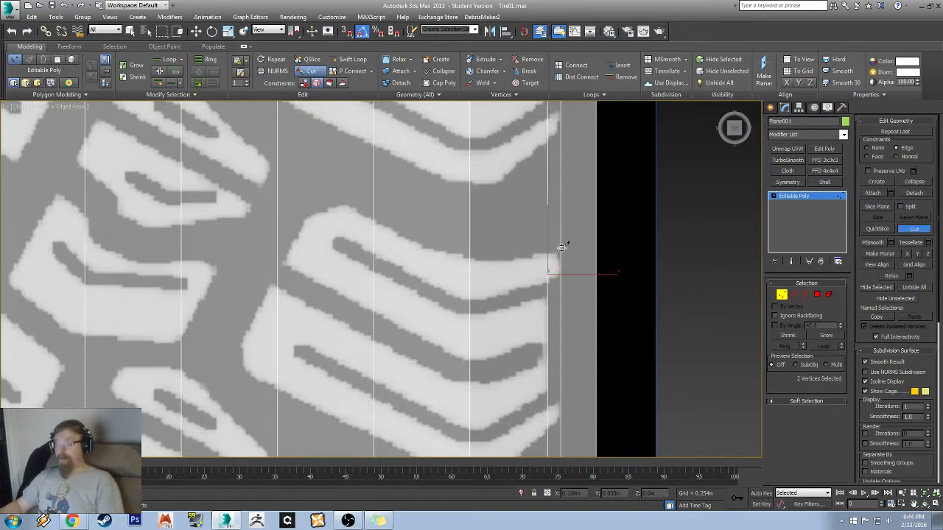
- Cut along the large tread block's upper outline, from the outermost shoulder edge through the dip to the block's peak
{"action": "scroll", "coordinate": [571, 251], "scroll_direction": "up", "scroll_amount": 5}
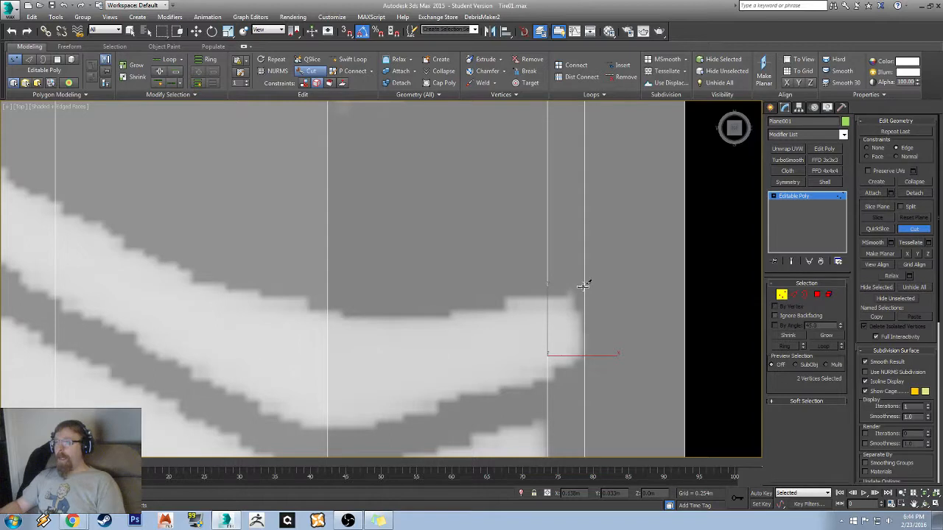
{"action": "left_click", "coordinate": [585, 286]}
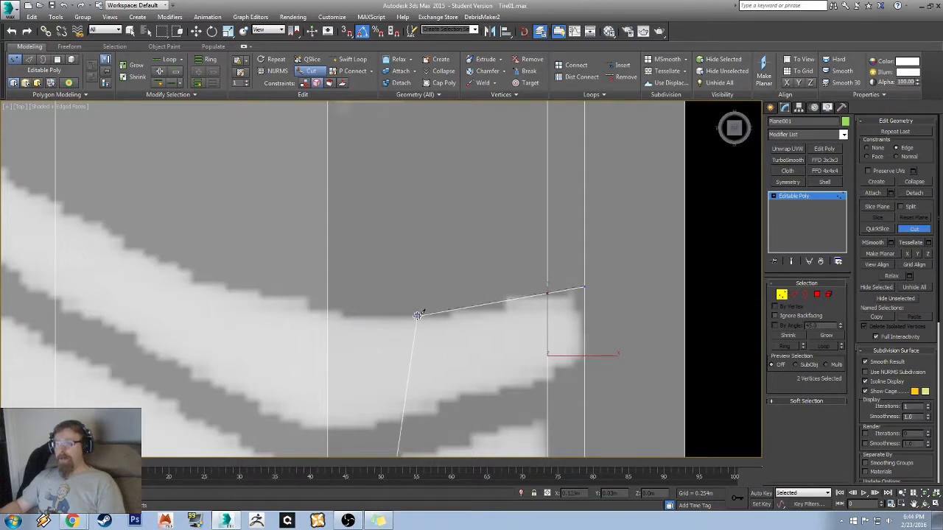
{"action": "left_click", "coordinate": [412, 317]}
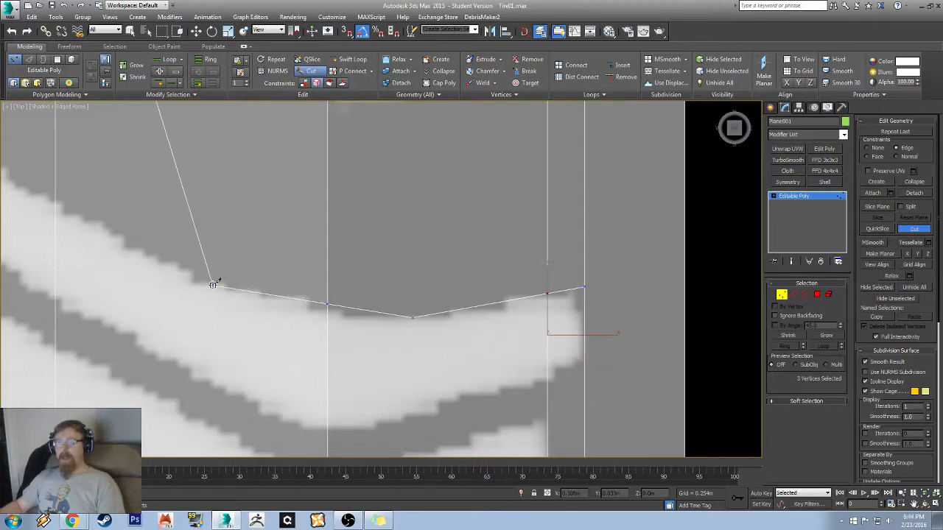
{"action": "middle_click_drag", "start_coordinate": [102, 241], "coordinate": [478, 306]}
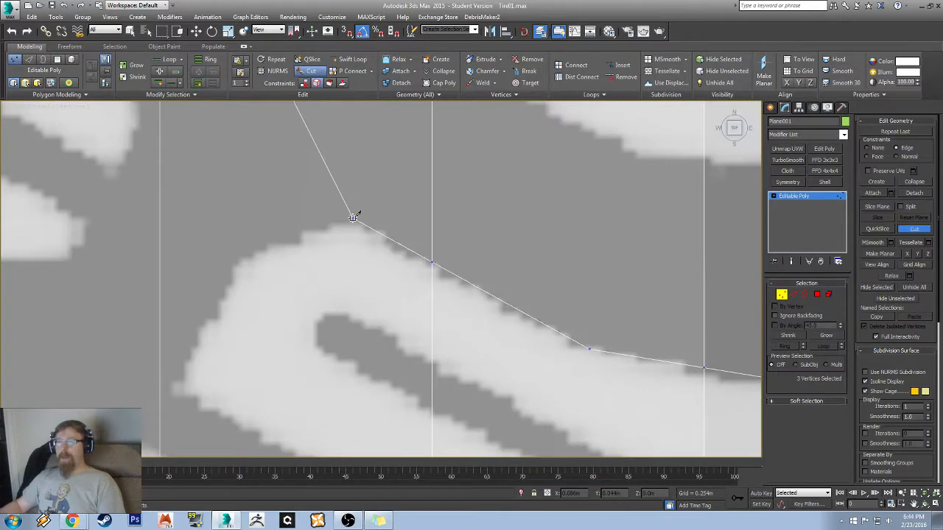
{"action": "left_click", "coordinate": [355, 217]}
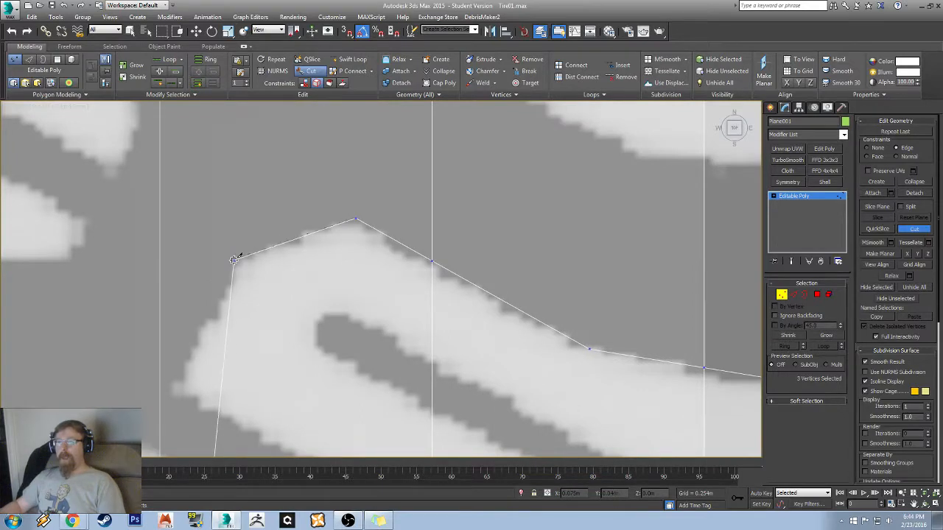
- Continue the cut around the block's upper inner corner and down its slanted inner side to the lower inner corner
{"action": "middle_click_drag", "start_coordinate": [174, 302], "coordinate": [271, 180]}
{"action": "left_click", "coordinate": [259, 303]}
{"action": "middle_click_drag", "start_coordinate": [195, 388], "coordinate": [305, 204]}
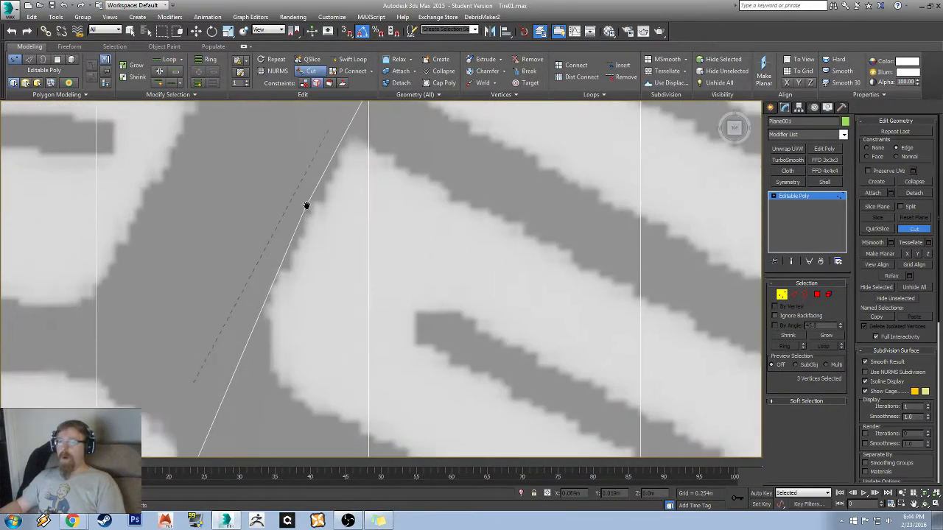
{"action": "scroll", "coordinate": [305, 205], "scroll_direction": "down", "scroll_amount": 2}
{"action": "left_click", "coordinate": [273, 283]}
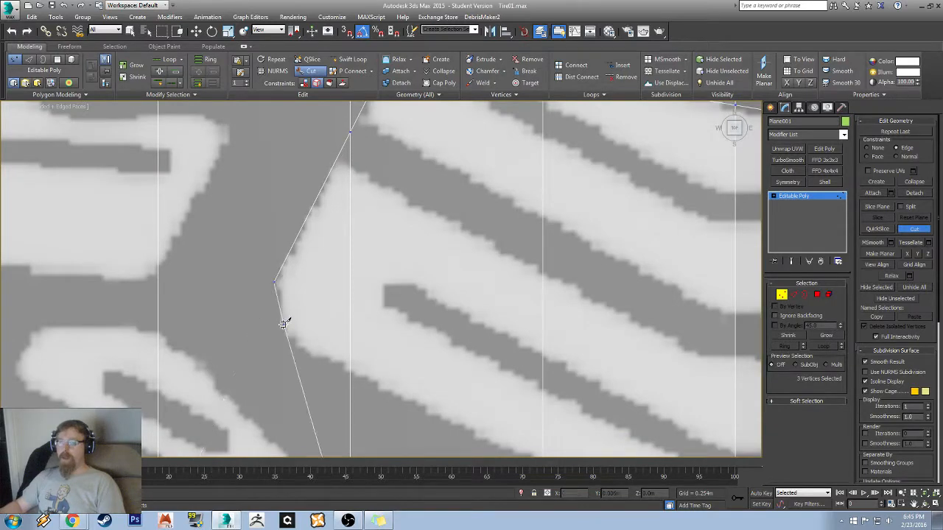
{"action": "left_click", "coordinate": [285, 344]}
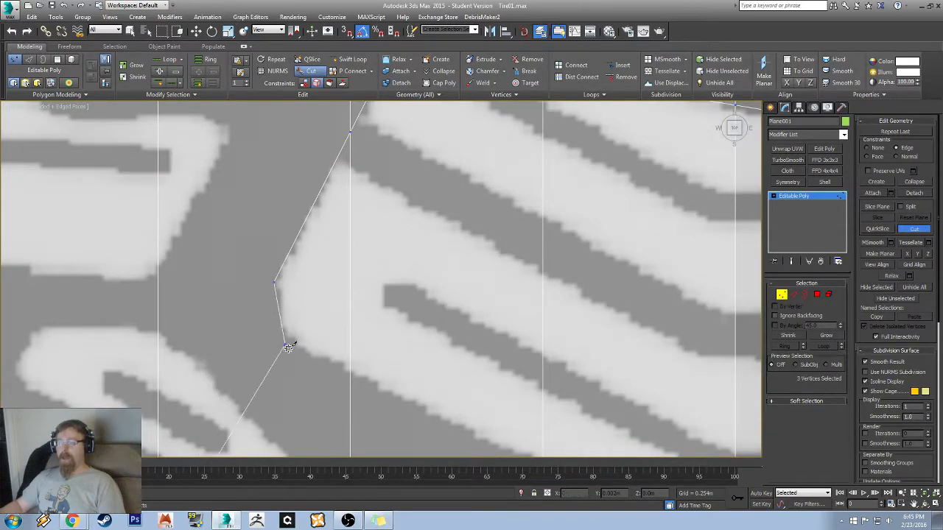
- Cut along the block's lower outline, across its flat bottom and up the slope to the outermost shoulder edge
{"action": "middle_click_drag", "start_coordinate": [514, 429], "coordinate": [146, 188]}
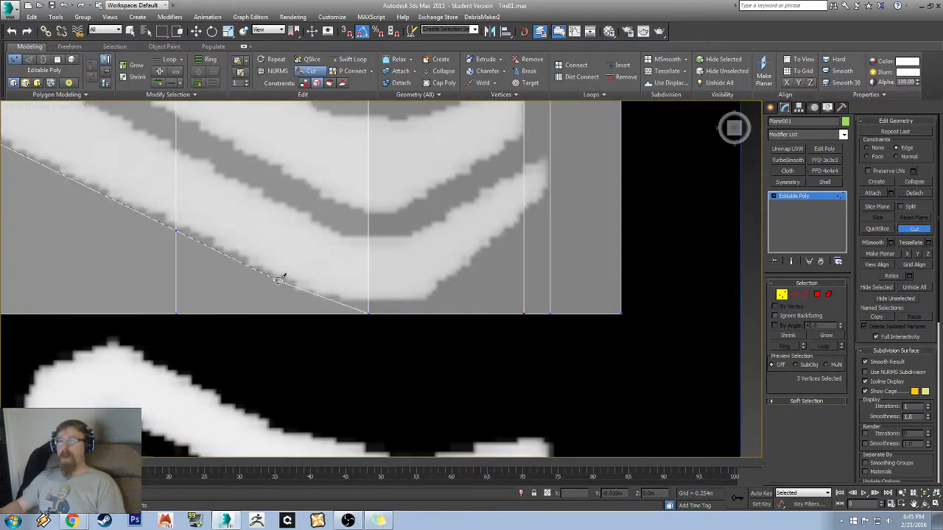
{"action": "left_click", "coordinate": [326, 298]}
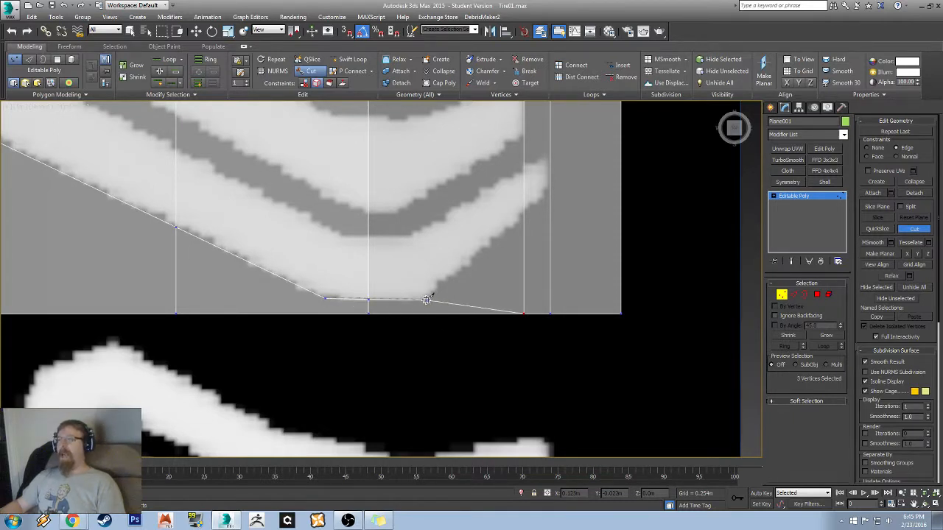
{"action": "left_click", "coordinate": [425, 300]}
{"action": "left_click", "coordinate": [523, 213]}
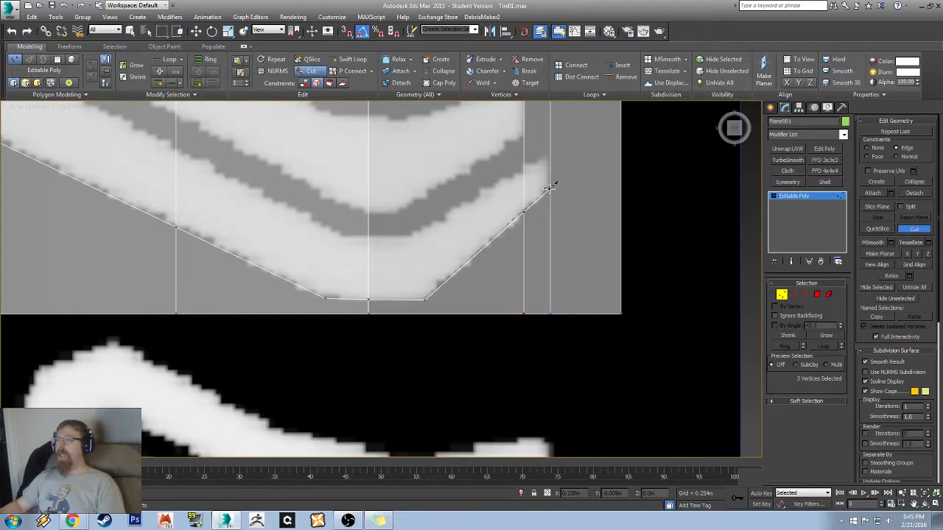
{"action": "left_click", "coordinate": [549, 190]}
- Cut along the lower groove's bottom edge in the large tread block, from the outermost shoulder edge down the slope and across the flat dip
{"action": "middle_click_drag", "start_coordinate": [532, 185], "coordinate": [330, 238]}
{"action": "scroll", "coordinate": [367, 254], "scroll_direction": "up", "scroll_amount": 4}
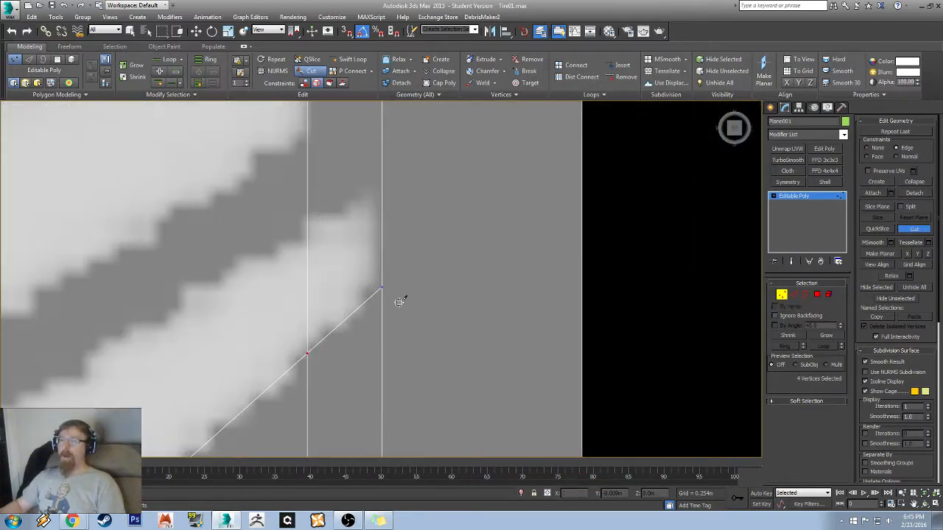
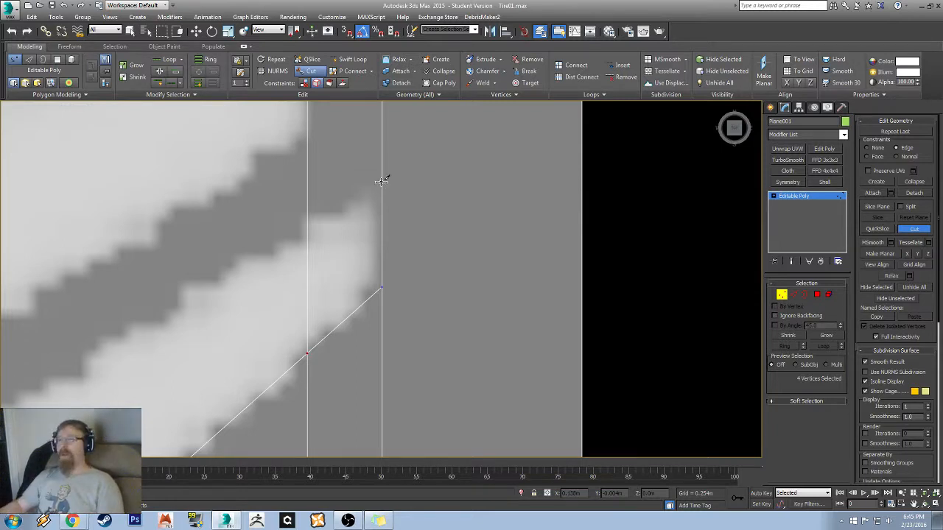
{"action": "middle_click_drag", "start_coordinate": [381, 184], "coordinate": [444, 199]}
{"action": "scroll", "coordinate": [444, 200], "scroll_direction": "down", "scroll_amount": 1}
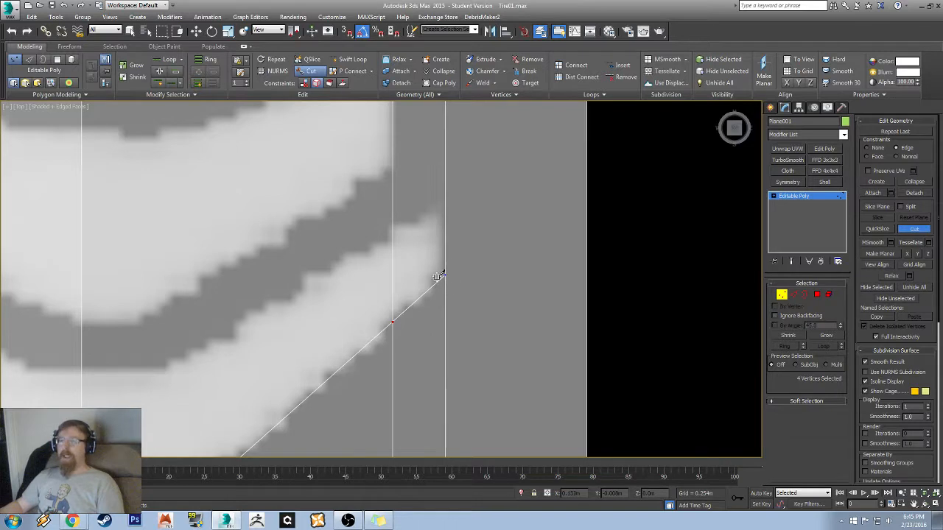
{"action": "scroll", "coordinate": [475, 273], "scroll_direction": "down", "scroll_amount": 8}
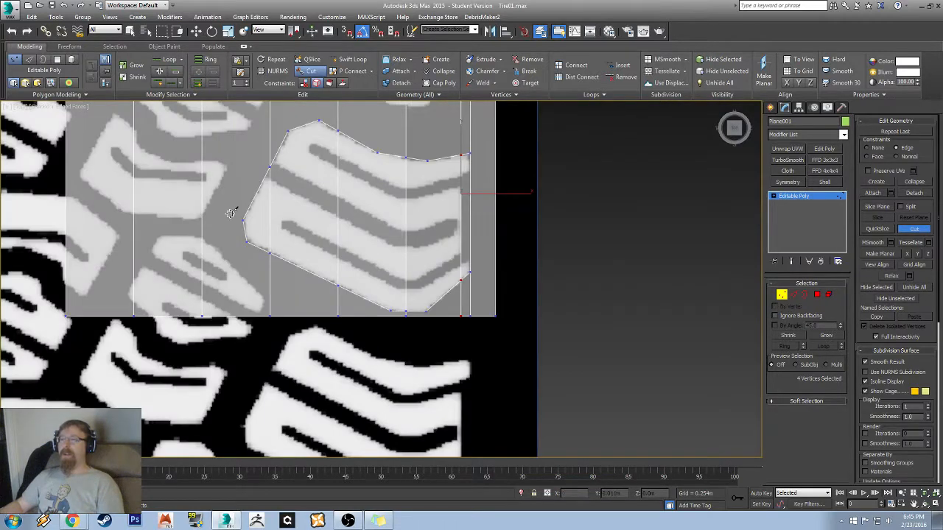
{"action": "scroll", "coordinate": [466, 259], "scroll_direction": "up", "scroll_amount": 5}
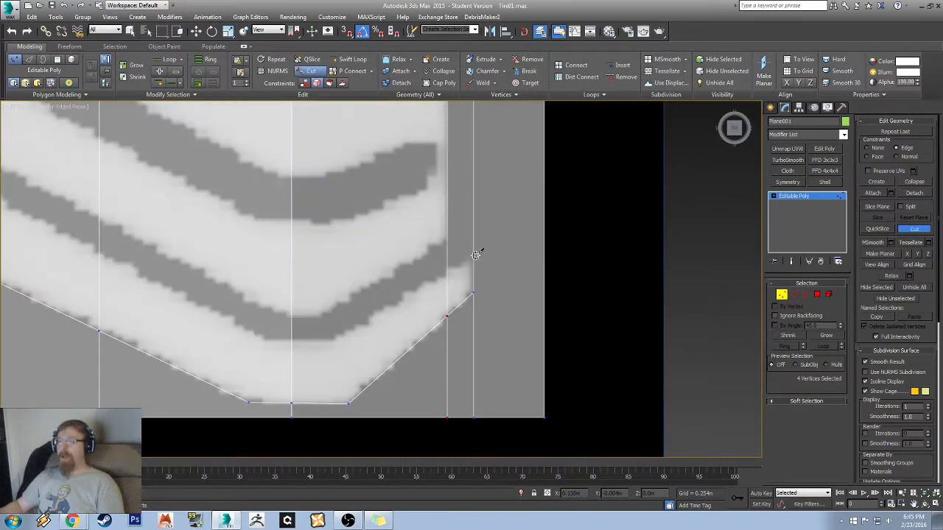
{"action": "left_click", "coordinate": [474, 255]}
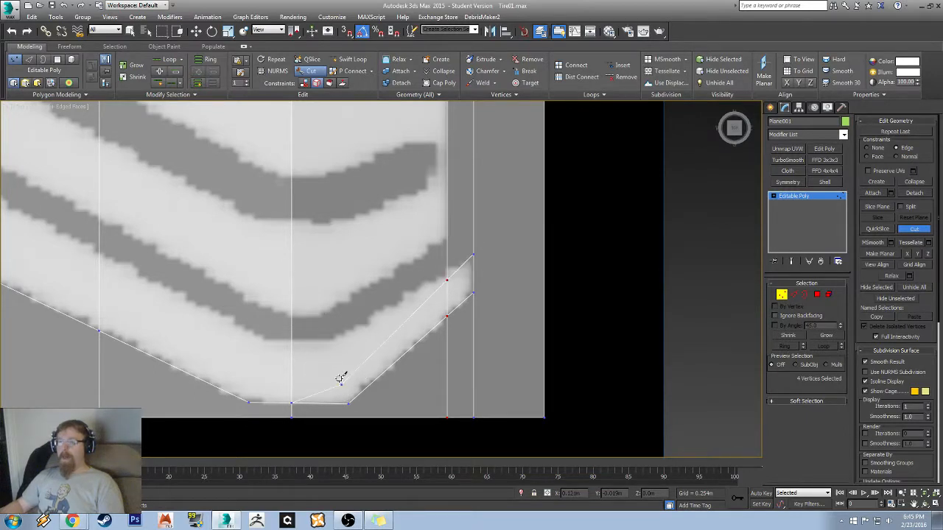
{"action": "middle_click_drag", "start_coordinate": [344, 375], "coordinate": [381, 296]}
{"action": "scroll", "coordinate": [369, 347], "scroll_direction": "down", "scroll_amount": 2}
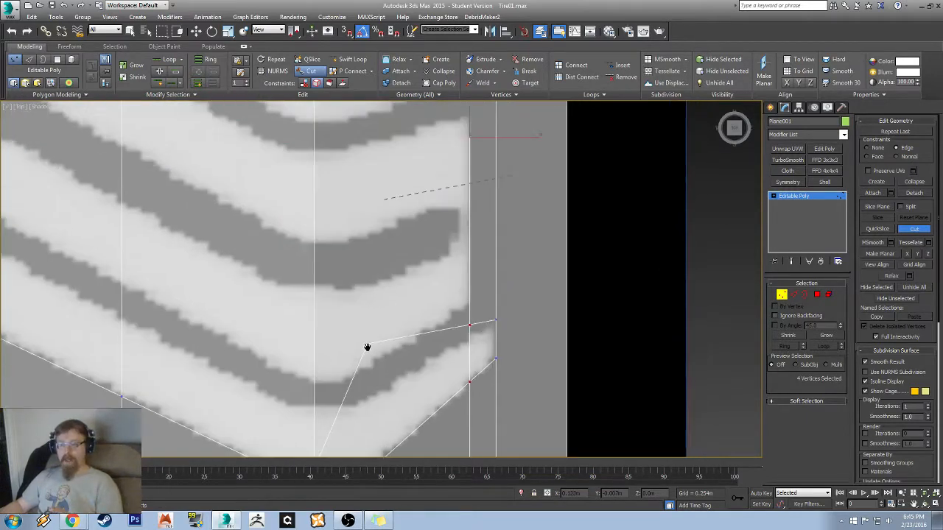
{"action": "scroll", "coordinate": [370, 301], "scroll_direction": "down", "scroll_amount": 3}
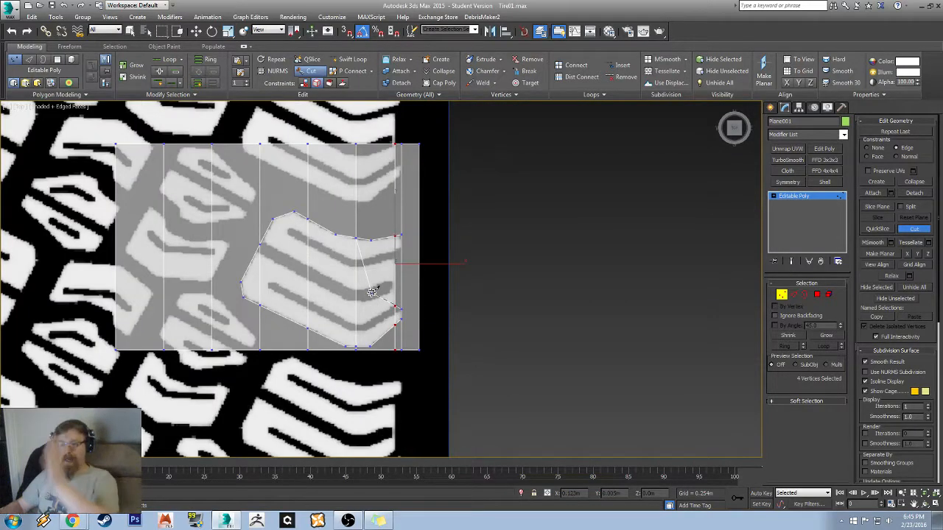
{"action": "scroll", "coordinate": [369, 283], "scroll_direction": "up", "scroll_amount": 4}
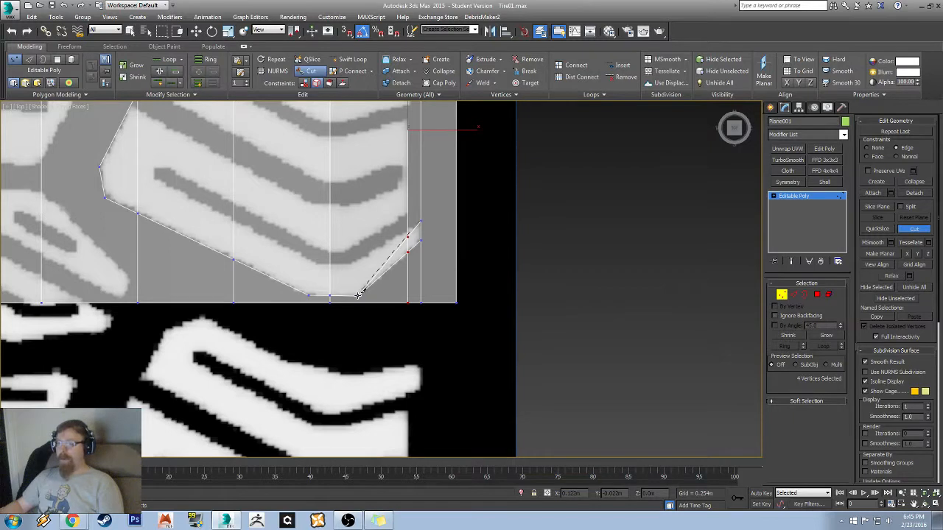
{"action": "left_click", "coordinate": [358, 295]}
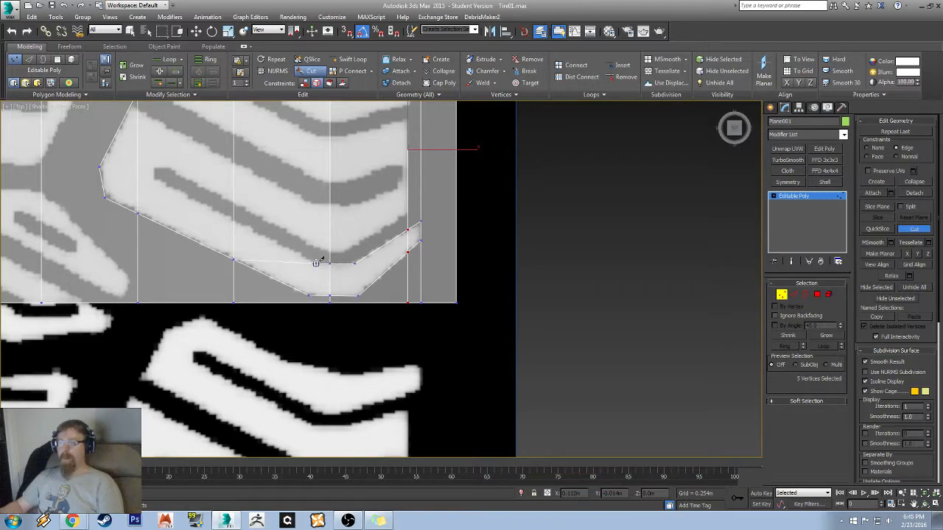
{"action": "left_click", "coordinate": [315, 263]}
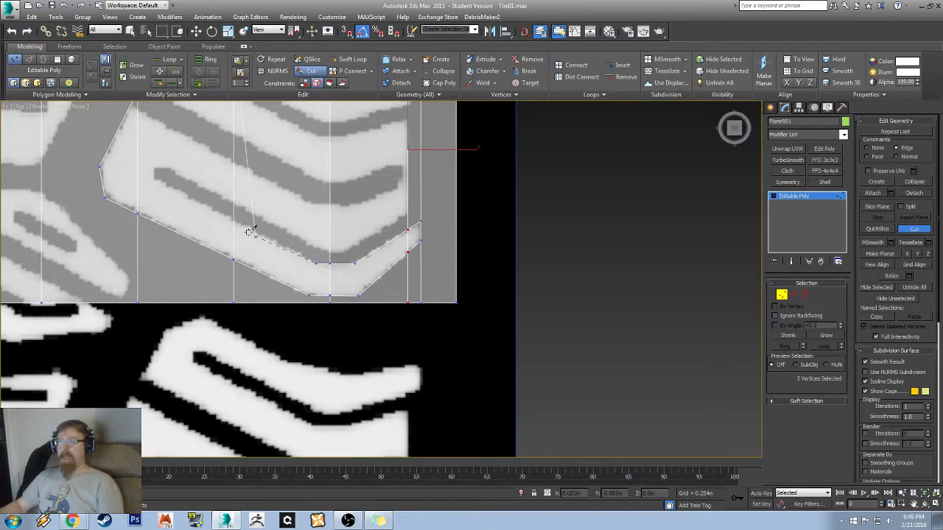
- Continue the cut up the lower groove's slanted bottom edge and around its closed inner end to the upper corner
{"action": "scroll", "coordinate": [169, 200], "scroll_direction": "up", "scroll_amount": 4}
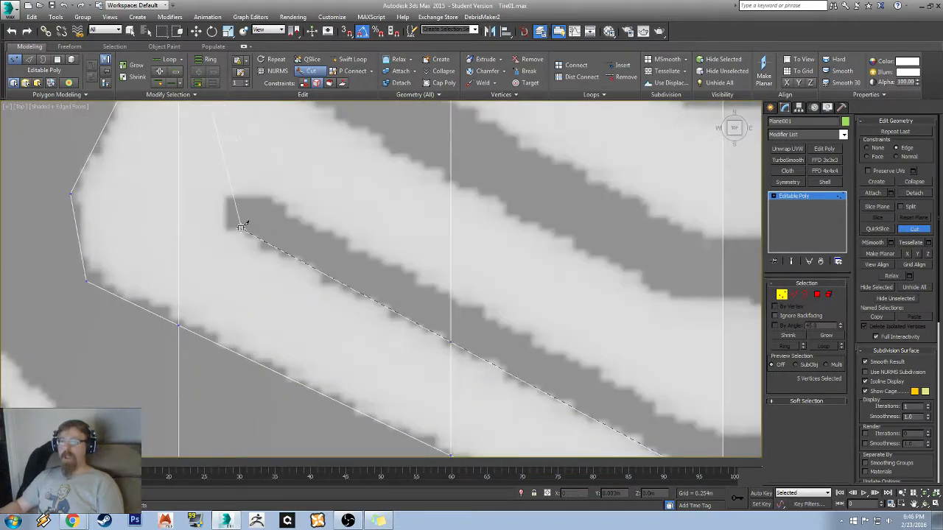
{"action": "left_click", "coordinate": [228, 227]}
{"action": "middle_click_drag", "start_coordinate": [223, 183], "coordinate": [233, 290]}
{"action": "scroll", "coordinate": [234, 290], "scroll_direction": "down", "scroll_amount": 1}
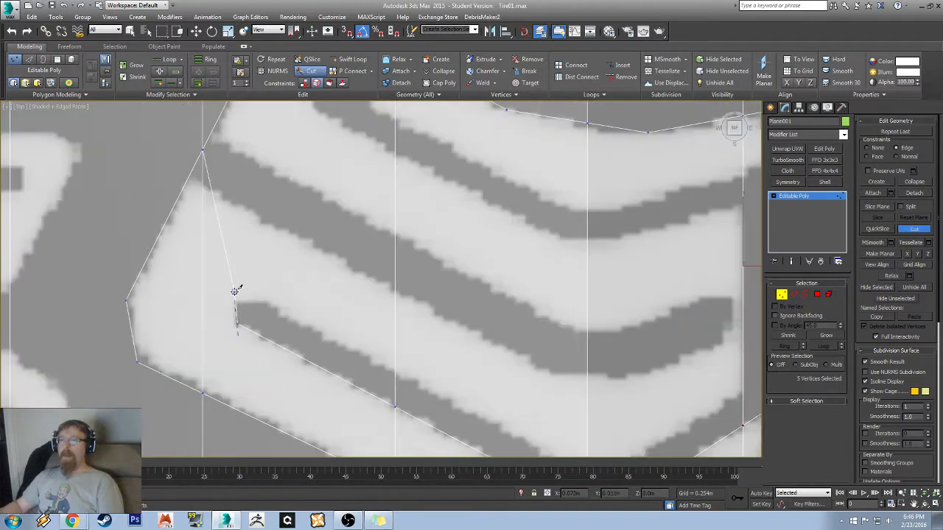
{"action": "middle_click_drag", "start_coordinate": [241, 233], "coordinate": [226, 322]}
{"action": "scroll", "coordinate": [225, 321], "scroll_direction": "down", "scroll_amount": 1}
{"action": "middle_click_drag", "start_coordinate": [227, 368], "coordinate": [220, 286]}
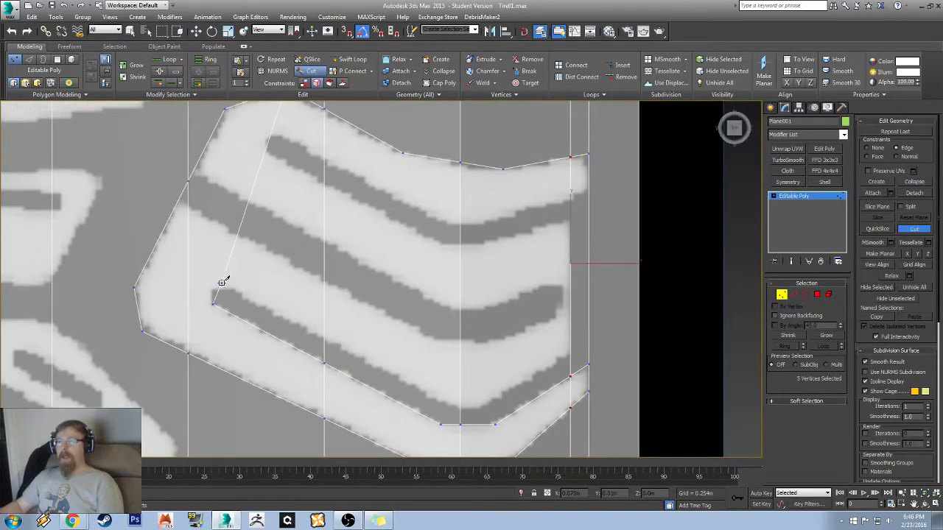
{"action": "left_click", "coordinate": [222, 282]}
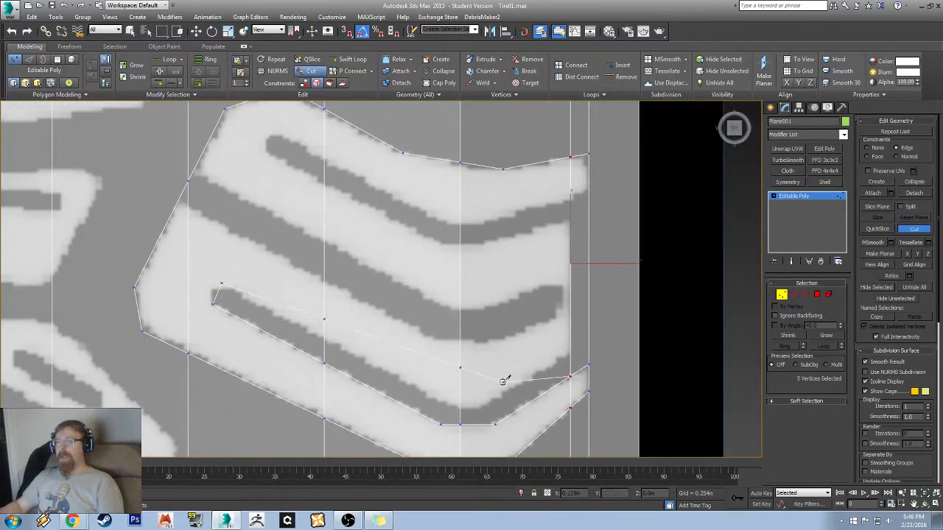
- Cut back along the lower groove's upper edge, through the flat dip and up to the inner shoulder edge
{"action": "left_click", "coordinate": [445, 404]}
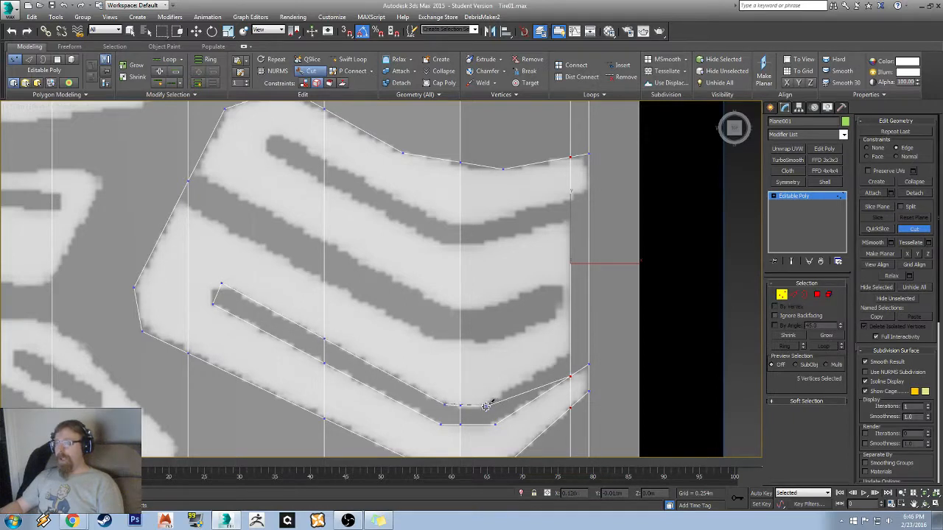
{"action": "left_click", "coordinate": [490, 406]}
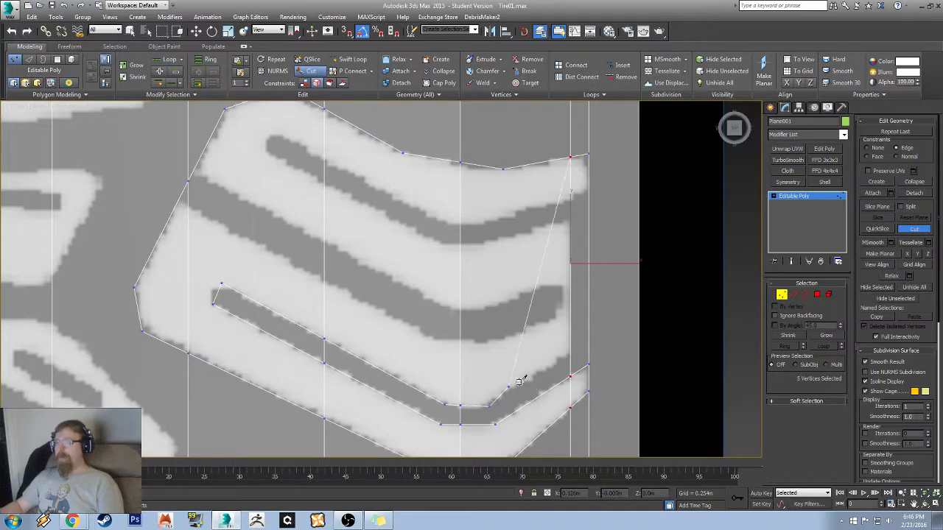
{"action": "left_click", "coordinate": [571, 350]}
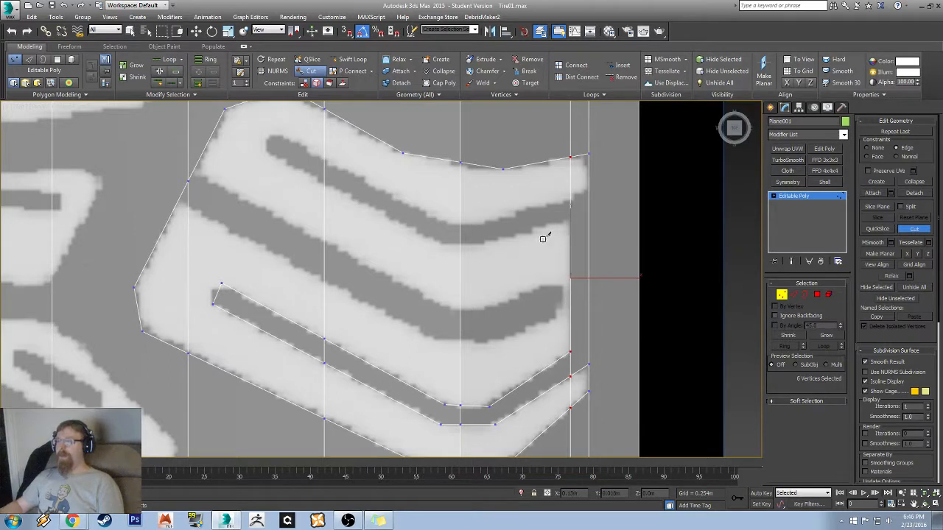
- Cut along the upper groove's bottom edge from the inner shoulder edge through the flat dip, then around its closed inner end
{"action": "middle_click_drag", "start_coordinate": [545, 236], "coordinate": [582, 323]}
{"action": "left_click", "coordinate": [594, 314]}
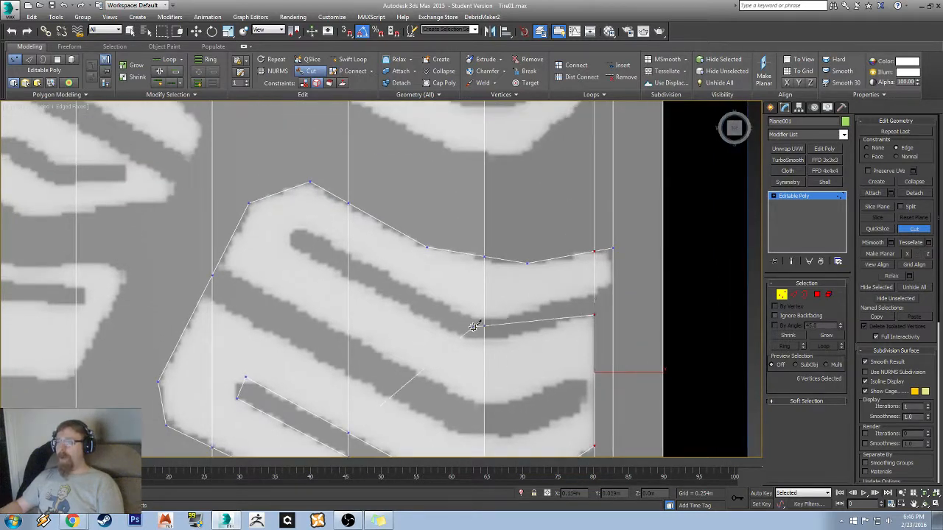
{"action": "left_click", "coordinate": [512, 335]}
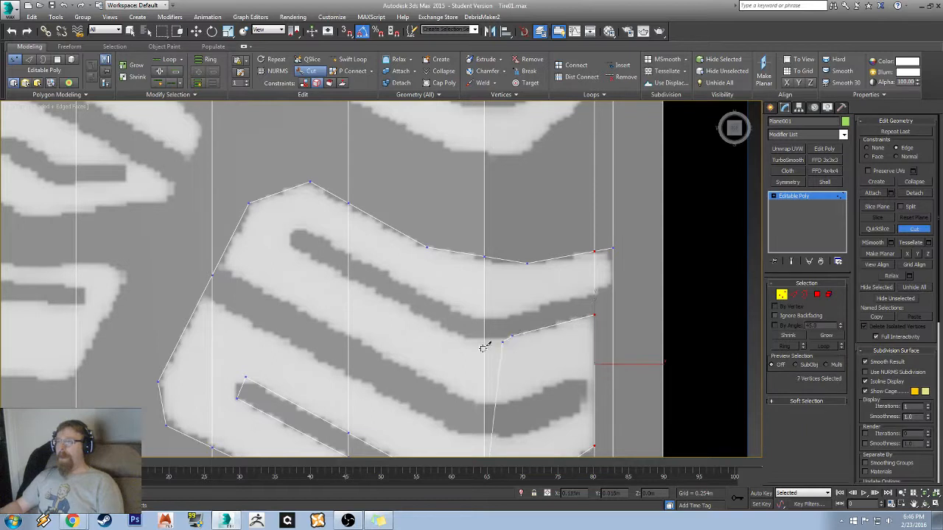
{"action": "left_click", "coordinate": [466, 336]}
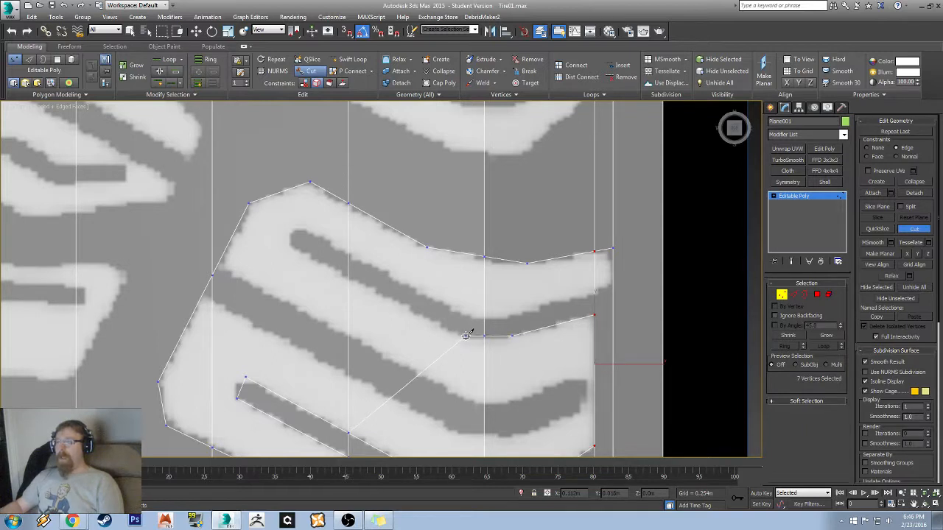
{"action": "left_click", "coordinate": [290, 243]}
{"action": "left_click", "coordinate": [301, 228]}
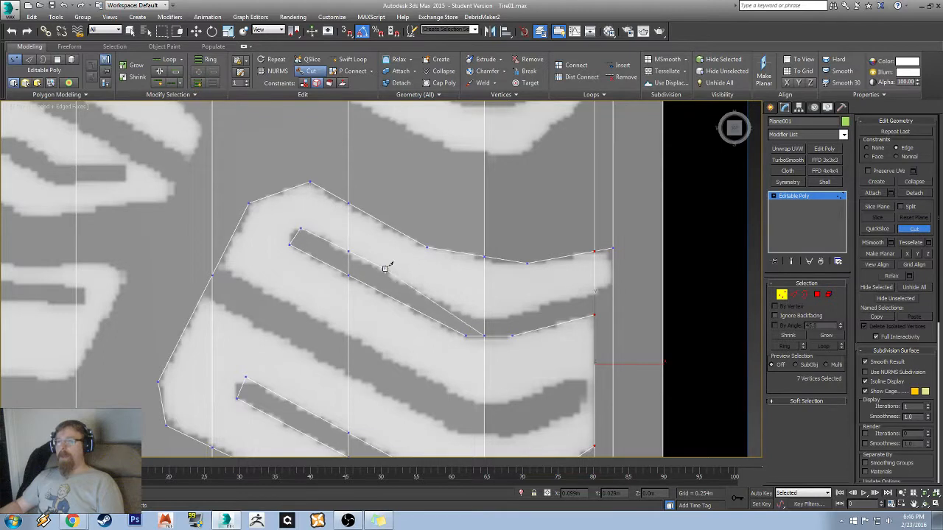
- Cut along the upper groove's top edge through the flat dip to the outermost shoulder edge and end the cut
{"action": "left_click", "coordinate": [468, 316]}
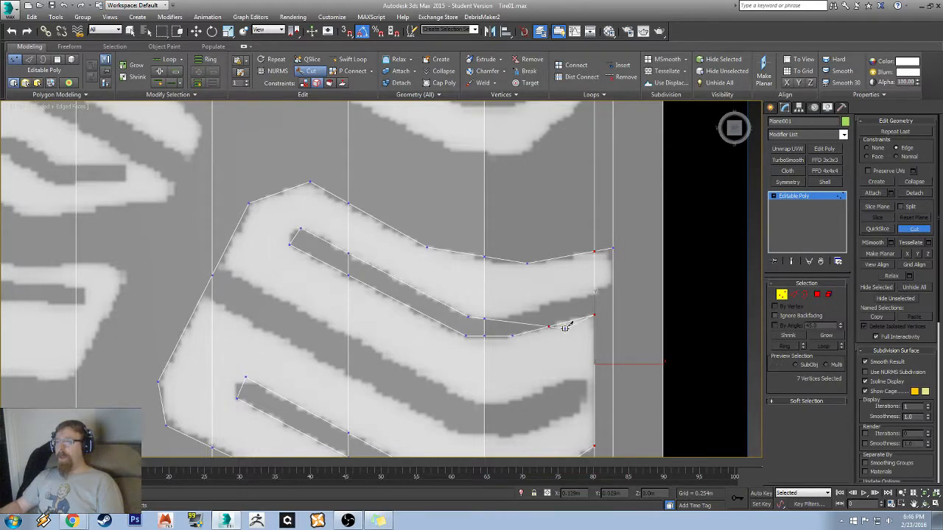
{"action": "left_click", "coordinate": [514, 318]}
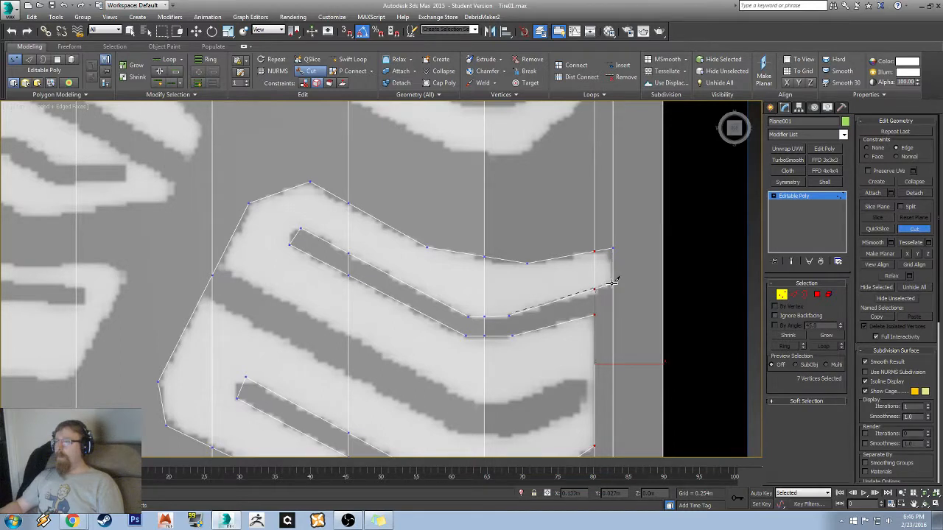
{"action": "left_click", "coordinate": [612, 283]}
{"action": "right_click", "coordinate": [534, 337]}
- Select the lengthwise edge loop crossing the block's slanted inner side and shift it slightly toward the shoulder, near the middle groove's upper corner
{"action": "middle_click_drag", "start_coordinate": [521, 367], "coordinate": [483, 302]}
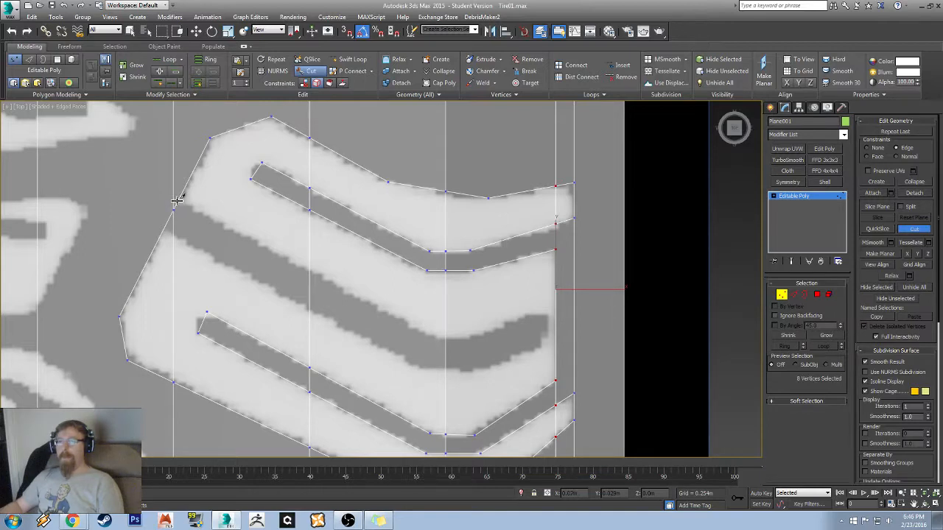
{"action": "middle_click_drag", "start_coordinate": [167, 210], "coordinate": [291, 243]}
{"action": "scroll", "coordinate": [262, 255], "scroll_direction": "up", "scroll_amount": 3}
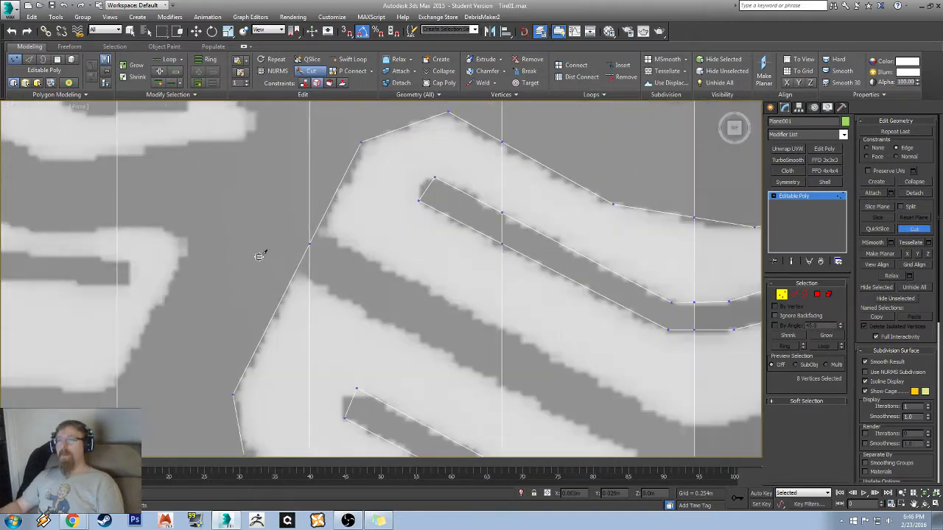
{"action": "scroll", "coordinate": [368, 223], "scroll_direction": "down", "scroll_amount": 6}
{"action": "middle_click_drag", "start_coordinate": [368, 223], "coordinate": [265, 286]}
{"action": "right_click", "coordinate": [265, 221]}
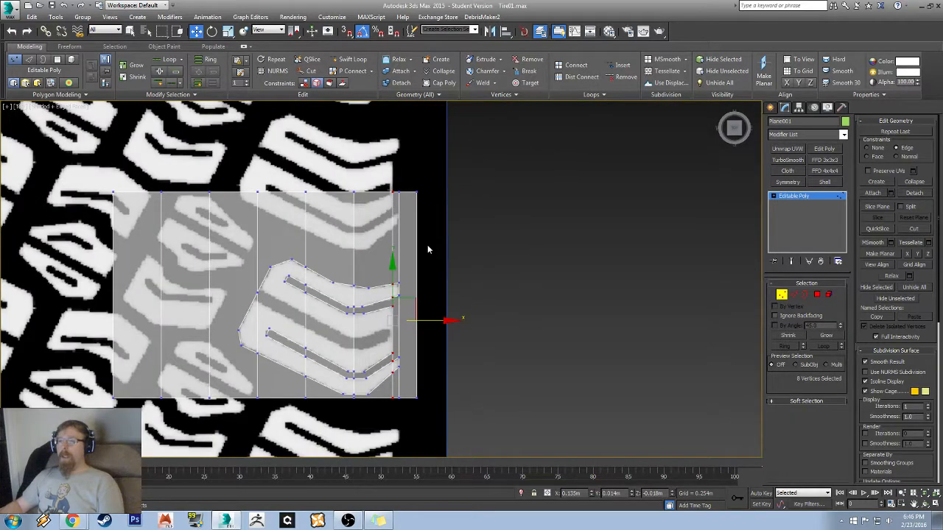
{"action": "key", "text": "2"}
{"action": "double_click", "coordinate": [259, 257]}
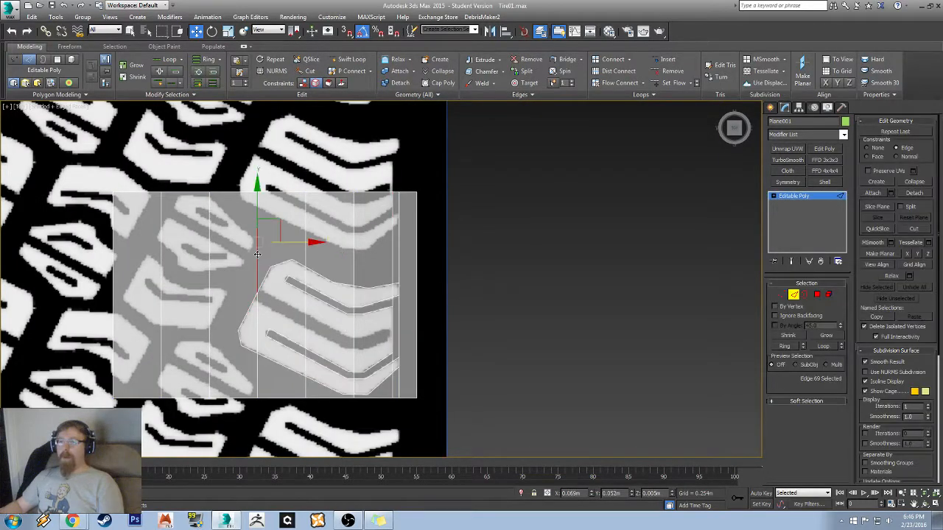
{"action": "middle_click_drag", "start_coordinate": [247, 283], "coordinate": [284, 265]}
{"action": "scroll", "coordinate": [284, 265], "scroll_direction": "up", "scroll_amount": 3}
{"action": "middle_click_drag", "start_coordinate": [384, 326], "coordinate": [350, 291]}
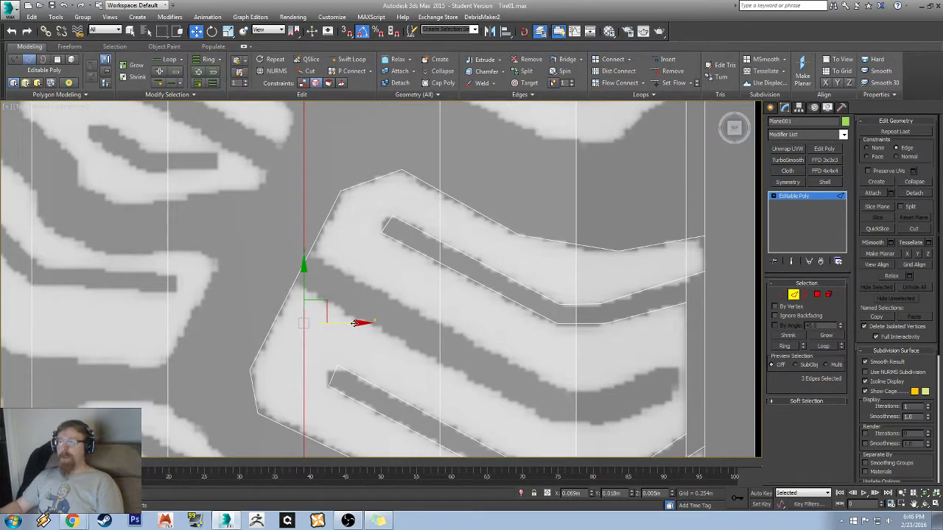
{"action": "left_click_drag", "start_coordinate": [355, 323], "coordinate": [359, 324]}
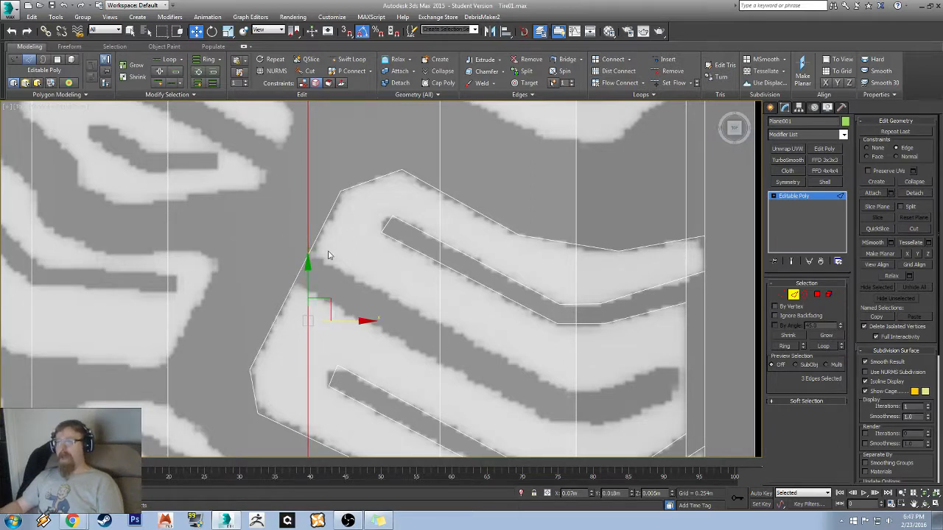
- Inspect the shifted edge loop on the curved strip from an angled view, then return to a close top view of the block
{"action": "scroll", "coordinate": [350, 374], "scroll_direction": "down", "scroll_amount": 5}
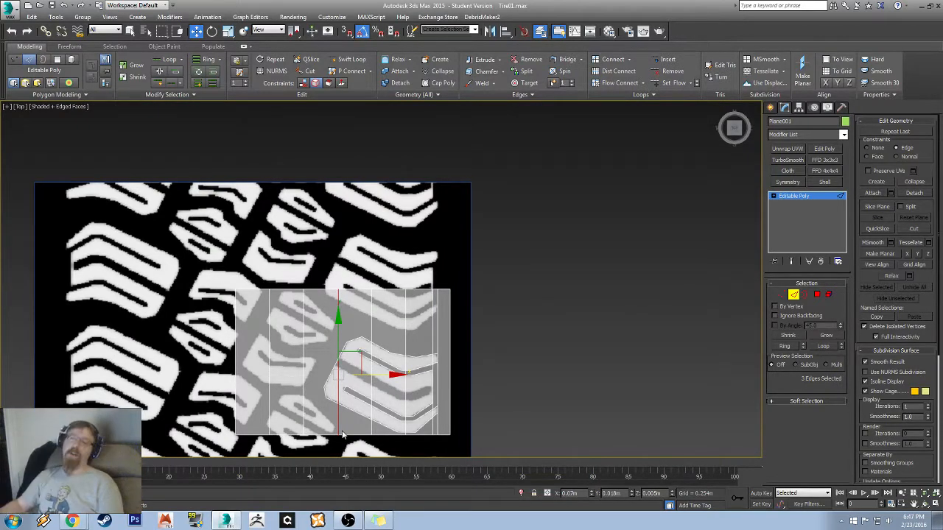
{"action": "middle_click_drag", "start_coordinate": [369, 347], "coordinate": [365, 278], "text": "alt"}
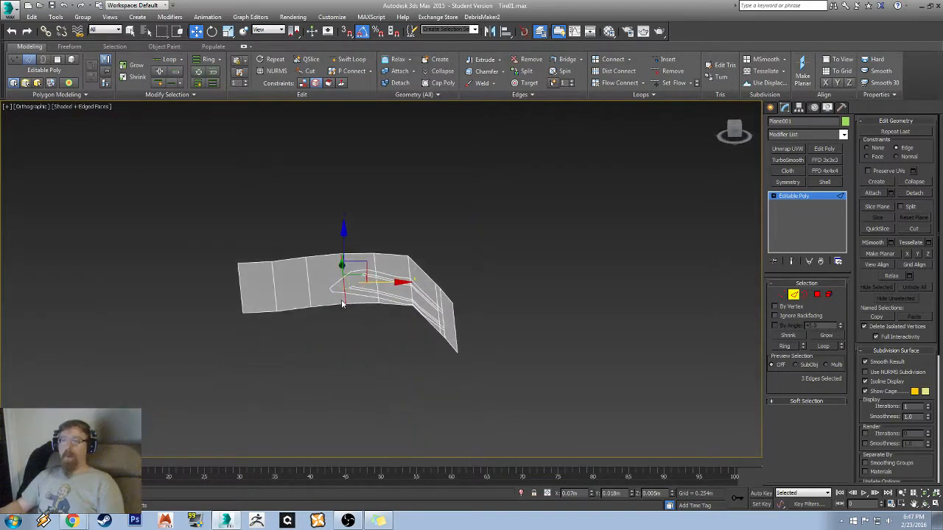
{"action": "scroll", "coordinate": [364, 275], "scroll_direction": "up", "scroll_amount": 3}
{"action": "middle_click_drag", "start_coordinate": [392, 242], "coordinate": [387, 283], "text": "alt"}
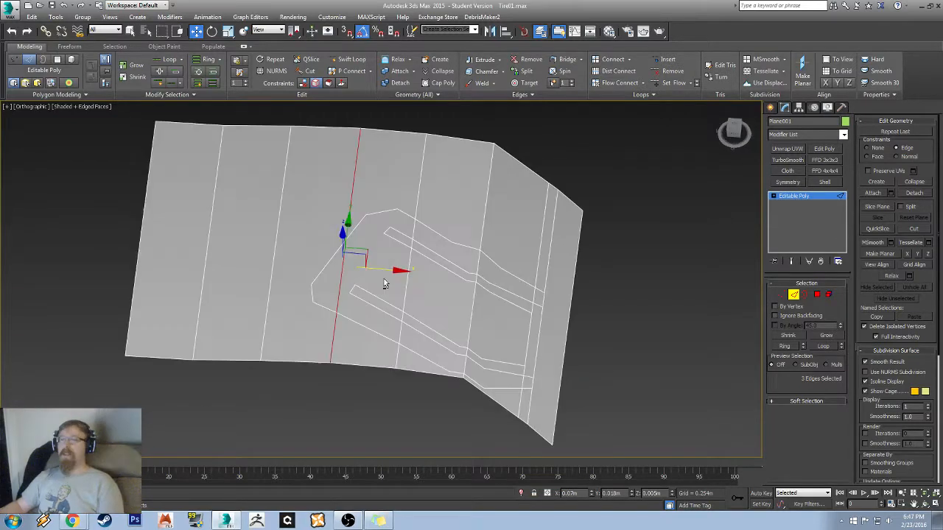
{"action": "left_click", "coordinate": [734, 130]}
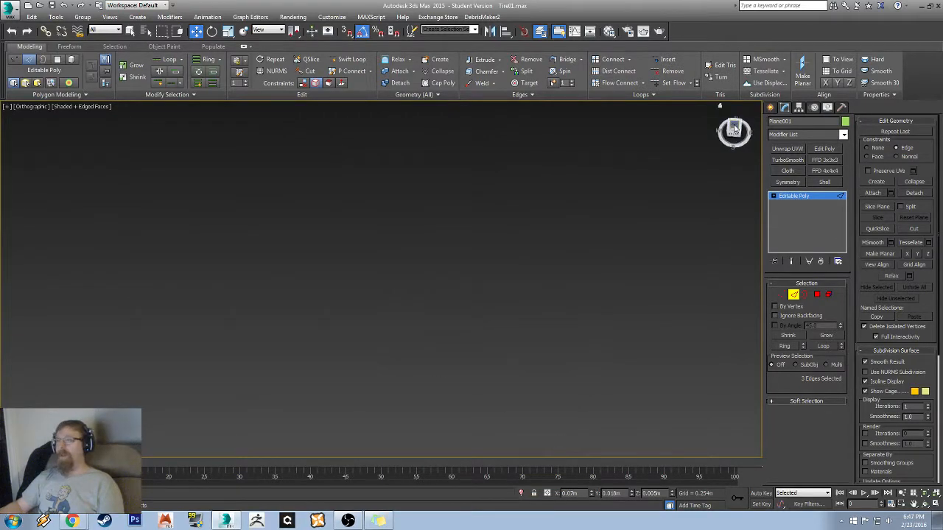
{"action": "scroll", "coordinate": [380, 257], "scroll_direction": "up", "scroll_amount": 6}
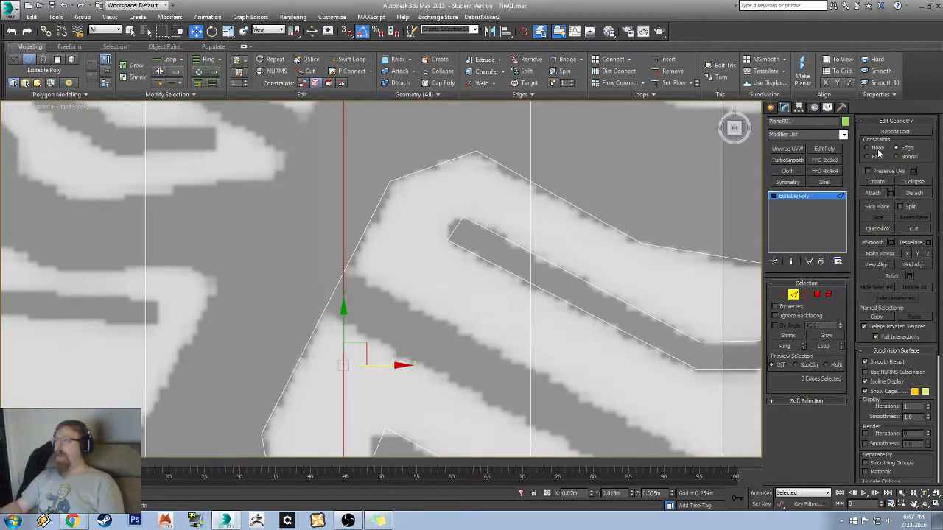
- Turn off the edge constraint and cut along the middle groove's top edge from the block's slanted inner side to its closed shoulder end
{"action": "left_click", "coordinate": [310, 72]}
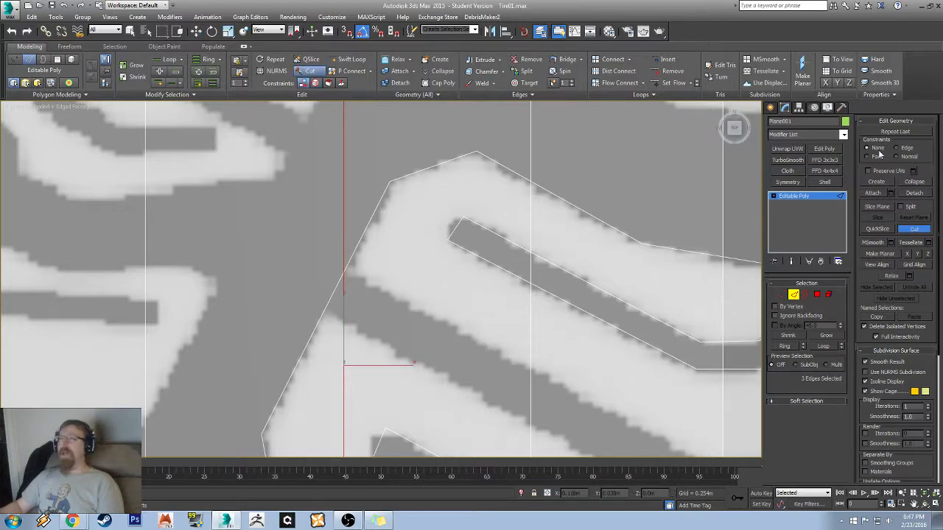
{"action": "middle_click_drag", "start_coordinate": [425, 262], "coordinate": [309, 223]}
{"action": "scroll", "coordinate": [310, 224], "scroll_direction": "up", "scroll_amount": 2}
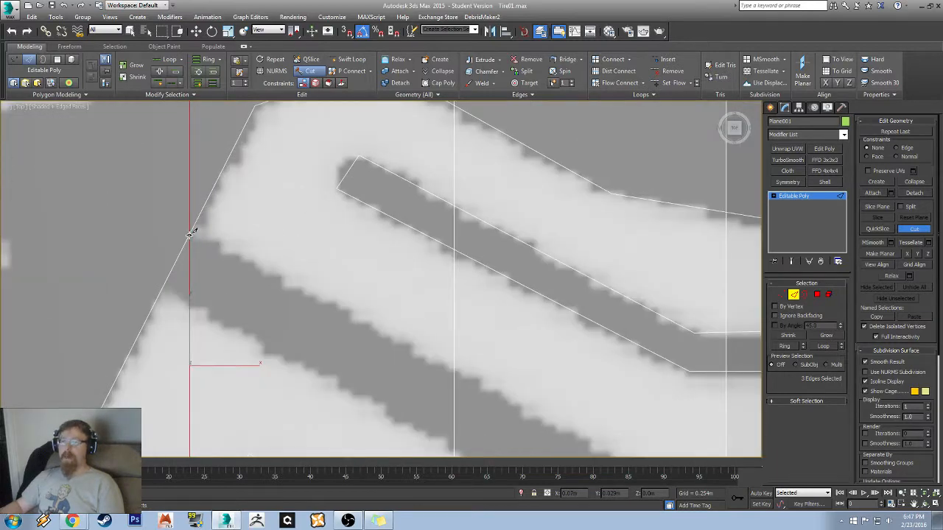
{"action": "left_click", "coordinate": [782, 294]}
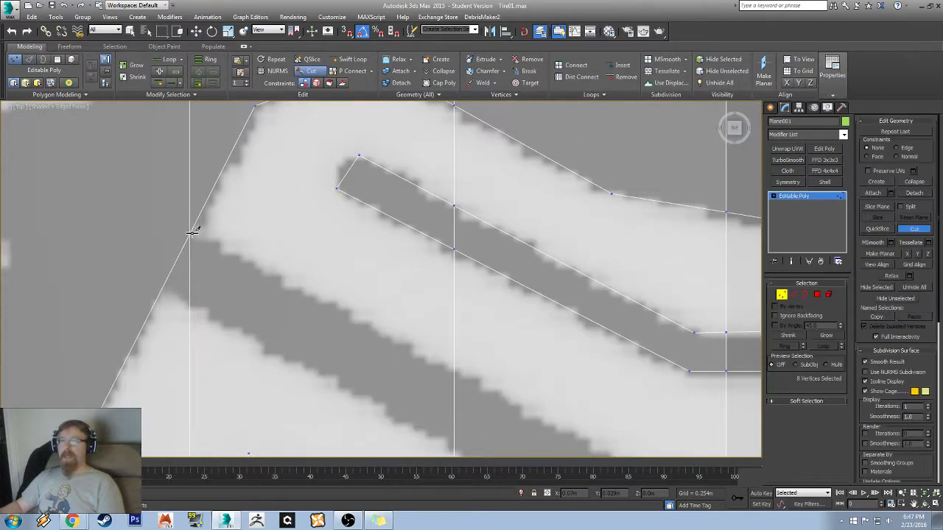
{"action": "left_click", "coordinate": [190, 234]}
{"action": "middle_click_drag", "start_coordinate": [532, 383], "coordinate": [305, 261]}
{"action": "scroll", "coordinate": [339, 283], "scroll_direction": "down", "scroll_amount": 4}
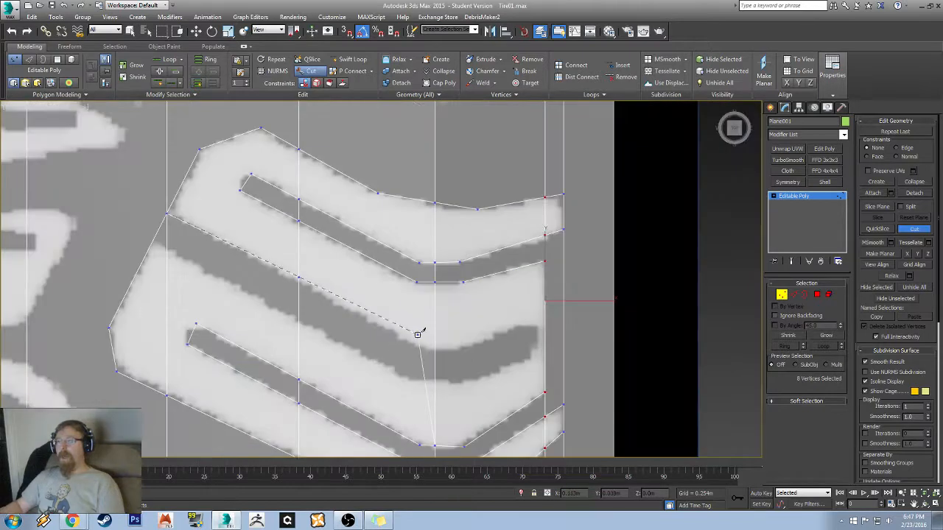
{"action": "middle_click_drag", "start_coordinate": [419, 332], "coordinate": [308, 275]}
{"action": "left_click", "coordinate": [307, 285]}
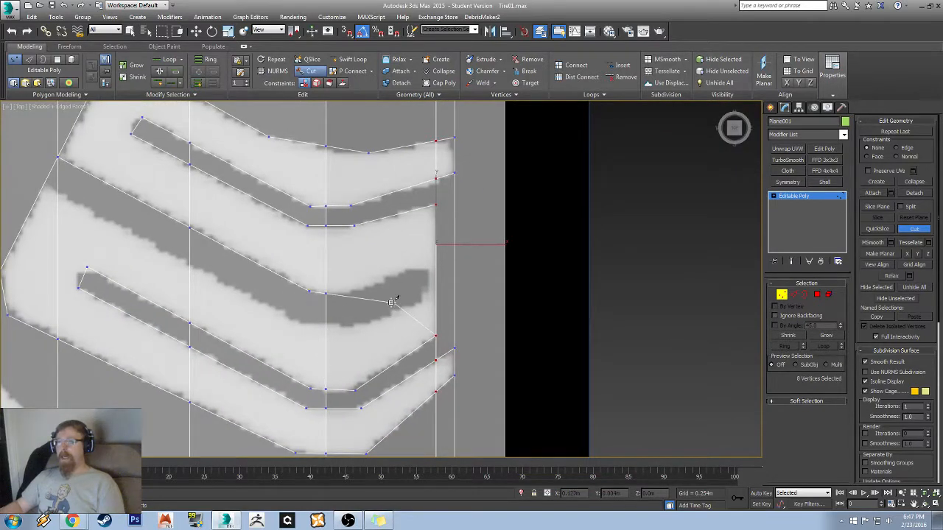
{"action": "left_click", "coordinate": [354, 290]}
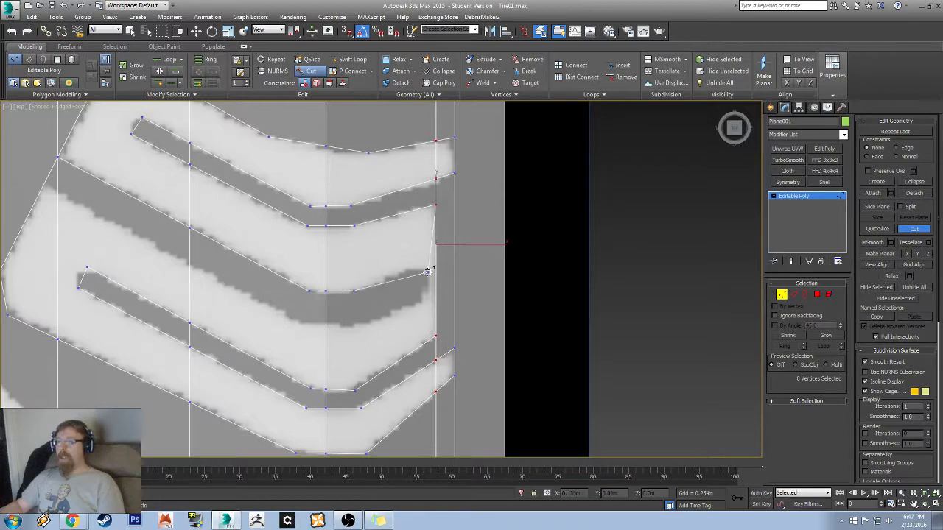
{"action": "left_click", "coordinate": [426, 265]}
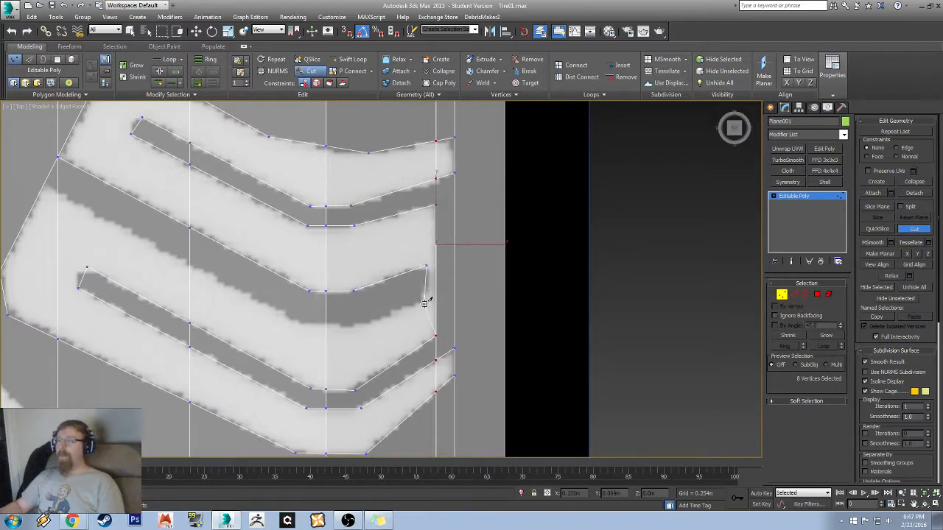
- Cut down the middle groove's closed end and back along its bottom edge to the block's slanted inner side
{"action": "left_click", "coordinate": [426, 299]}
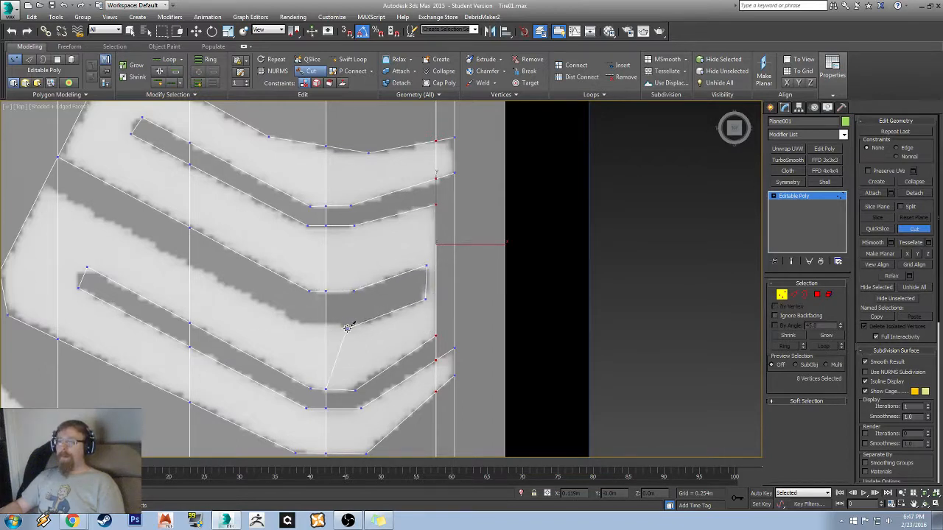
{"action": "left_click", "coordinate": [347, 328]}
{"action": "left_click", "coordinate": [300, 322]}
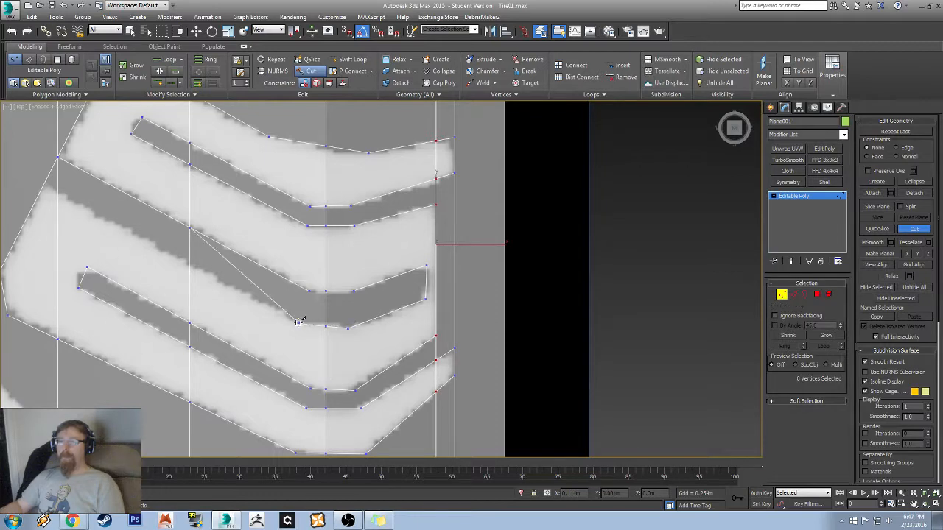
{"action": "left_click", "coordinate": [57, 191]}
{"action": "left_click", "coordinate": [45, 184]}
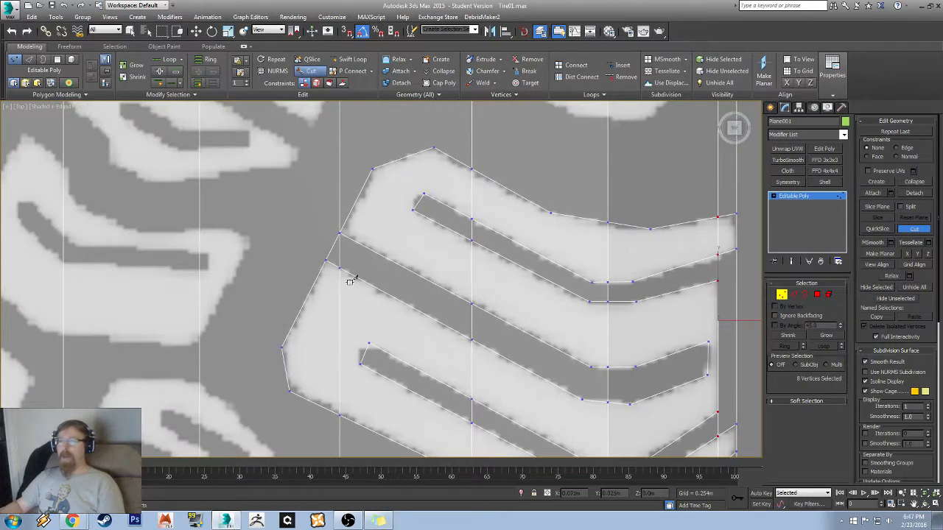
{"action": "scroll", "coordinate": [357, 213], "scroll_direction": "down", "scroll_amount": 5}
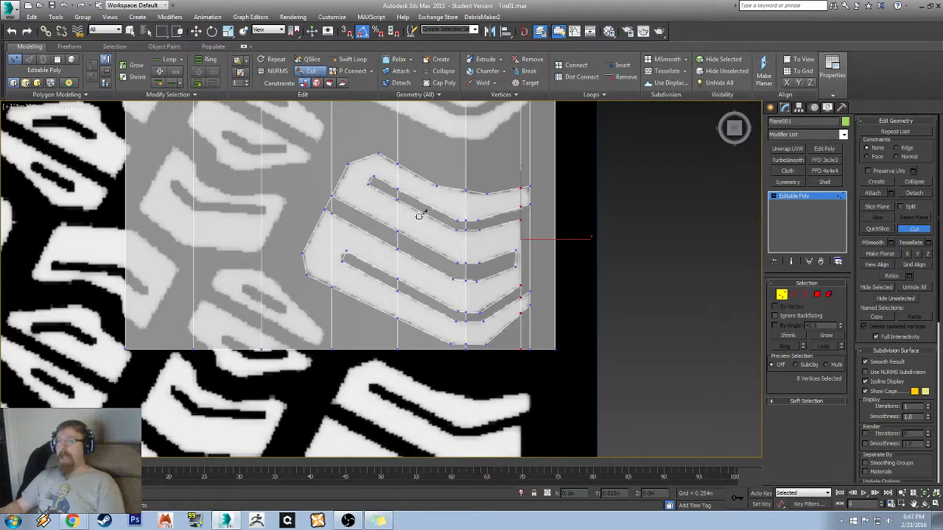
{"action": "middle_click_drag", "start_coordinate": [419, 215], "coordinate": [274, 314]}
{"action": "scroll", "coordinate": [444, 243], "scroll_direction": "up", "scroll_amount": 6}
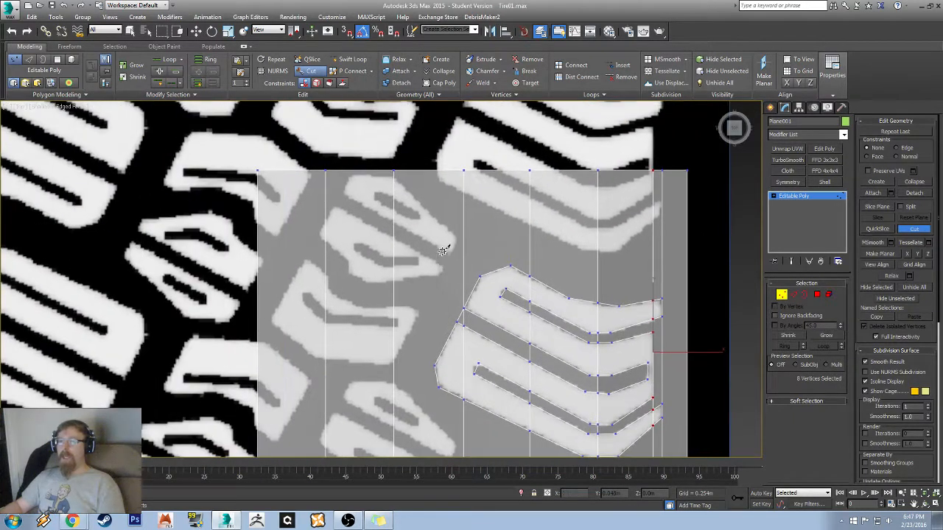
{"action": "scroll", "coordinate": [415, 264], "scroll_direction": "down", "scroll_amount": 6}
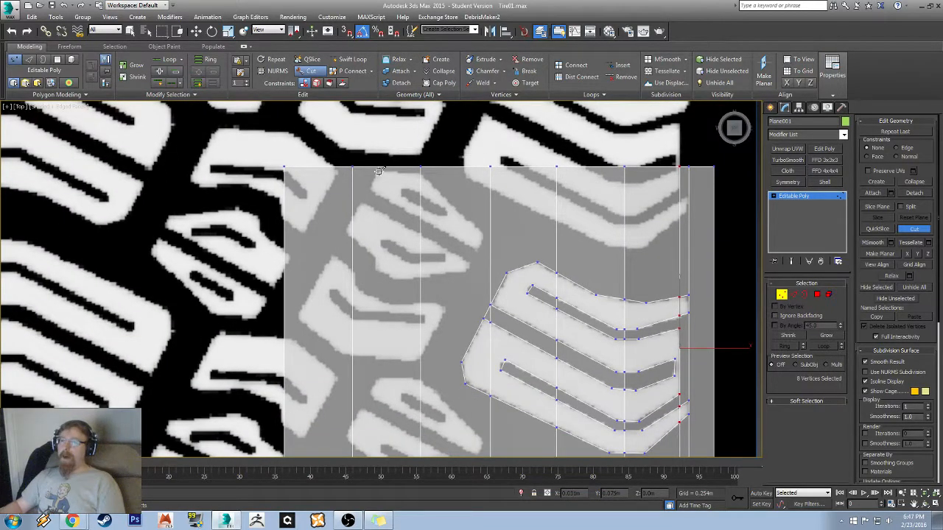
{"action": "middle_click_drag", "start_coordinate": [378, 170], "coordinate": [478, 231]}
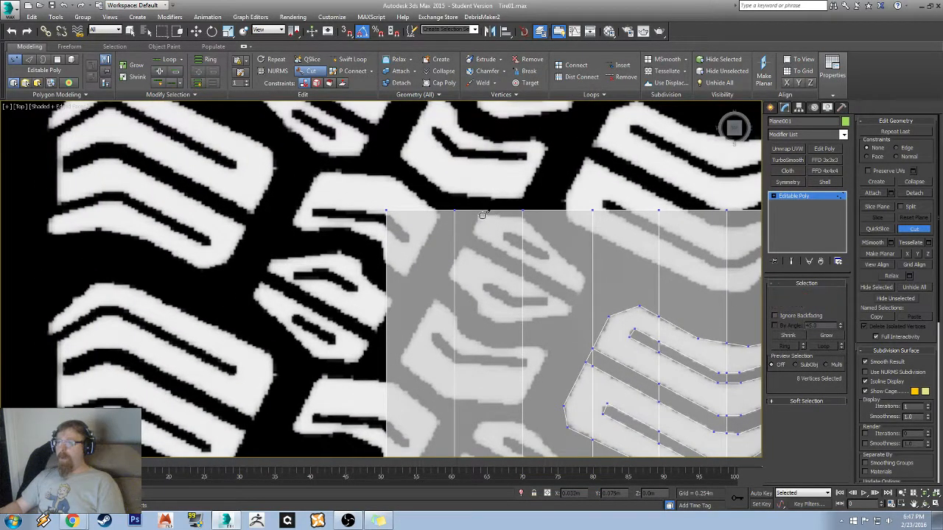
{"action": "left_click", "coordinate": [480, 215]}
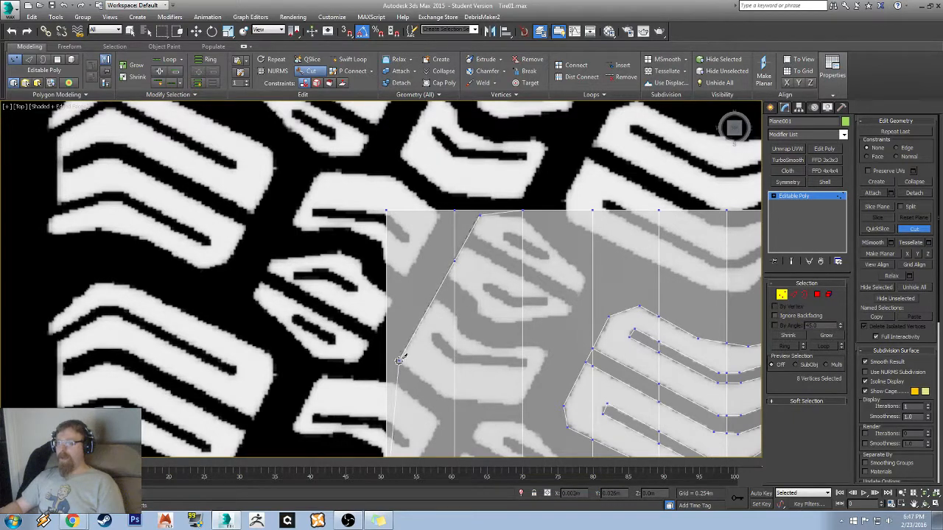
{"action": "left_click", "coordinate": [399, 360]}
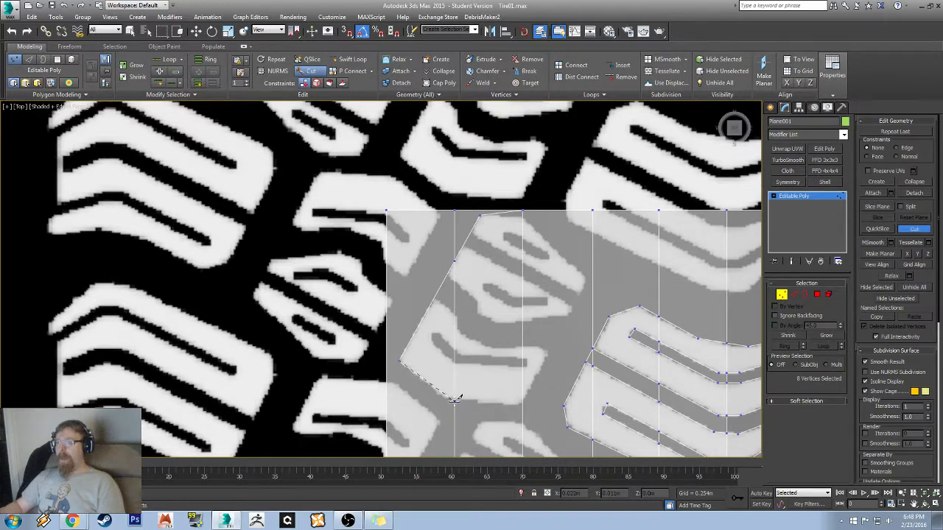
{"action": "right_click", "coordinate": [493, 335]}
{"action": "key", "text": "ctrl+z"}
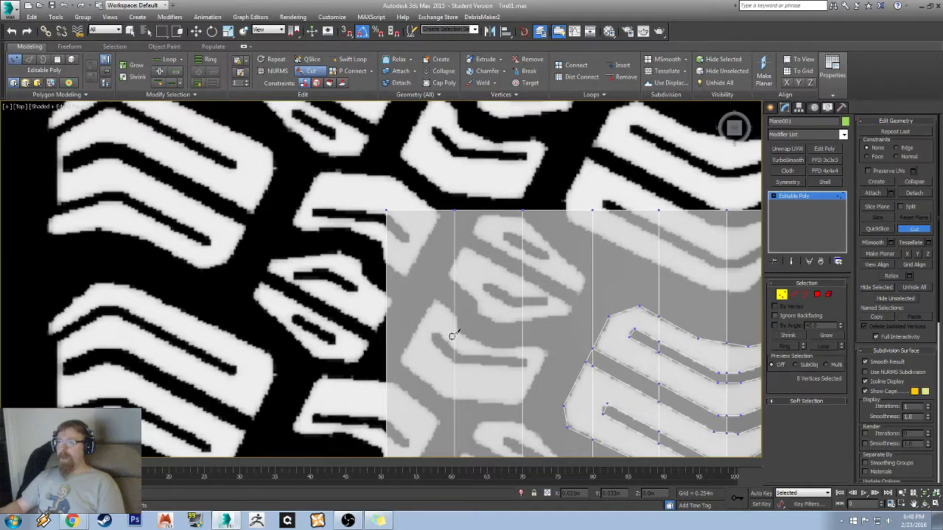
{"action": "right_click", "coordinate": [479, 340]}
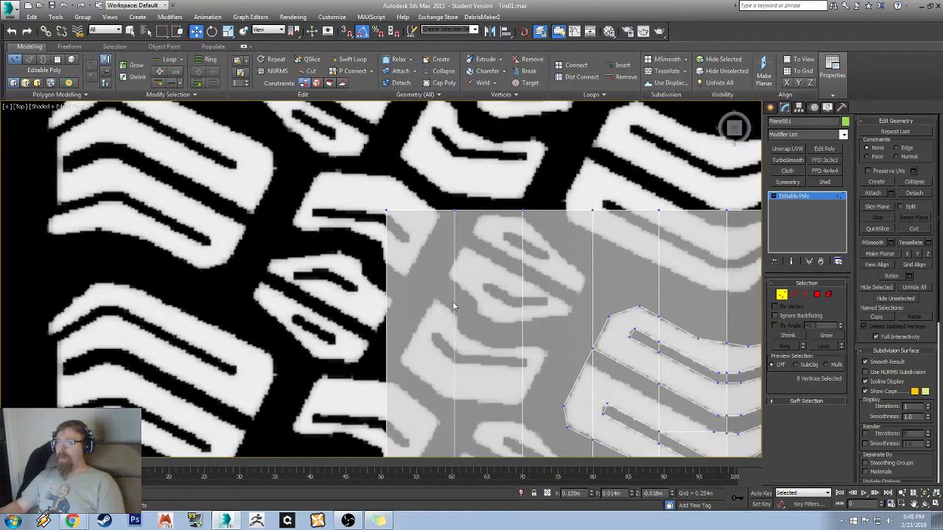
- Select the lengthwise edge crossing the inner part of the center tread block and shift it inward onto the block's inner bottom corner
{"action": "key", "text": "2"}
{"action": "left_click", "coordinate": [455, 313]}
{"action": "middle_click_drag", "start_coordinate": [471, 355], "coordinate": [472, 322]}
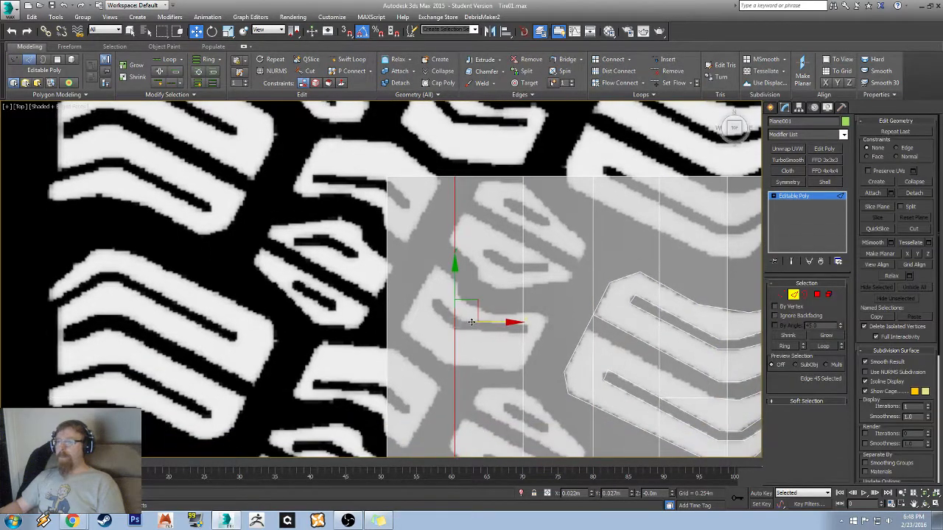
{"action": "scroll", "coordinate": [476, 322], "scroll_direction": "up", "scroll_amount": 3}
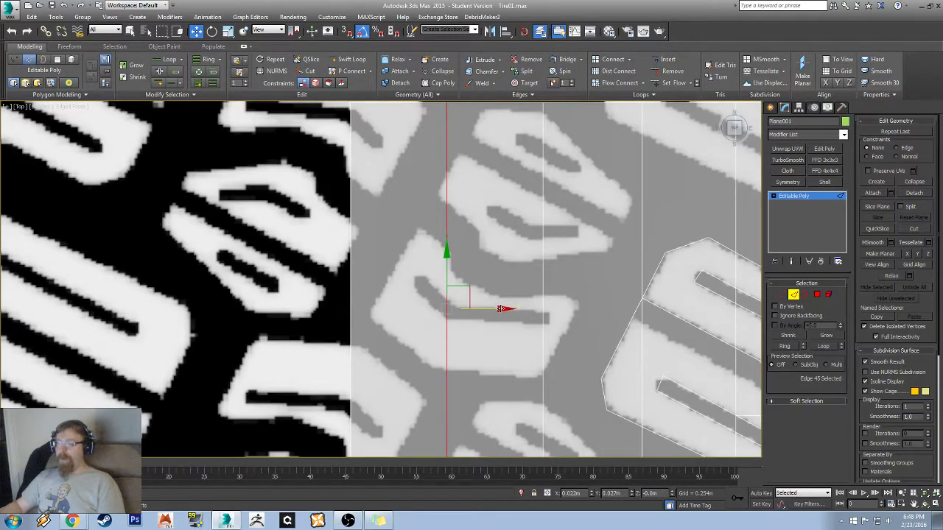
{"action": "left_click_drag", "start_coordinate": [500, 309], "coordinate": [485, 310]}
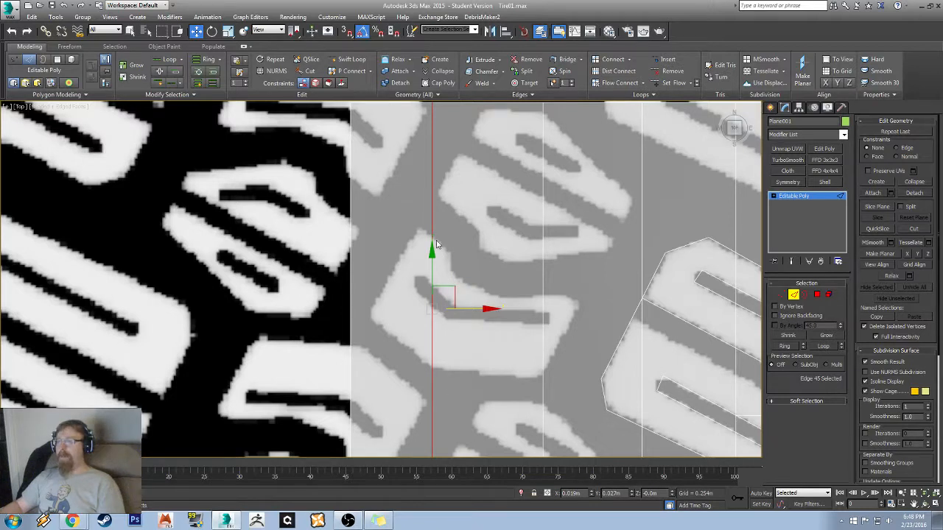
{"action": "middle_click_drag", "start_coordinate": [436, 245], "coordinate": [439, 327]}
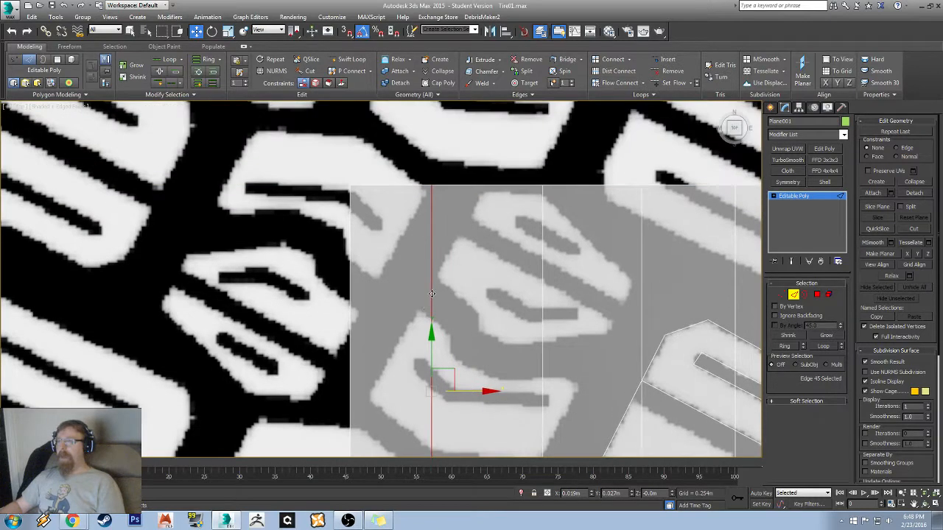
- Nudge the next lengthwise edge slightly inward onto the center tread block's outer bottom corner and check its alignment along the strip
{"action": "left_click", "coordinate": [543, 228]}
{"action": "middle_click_drag", "start_coordinate": [581, 392], "coordinate": [547, 363]}
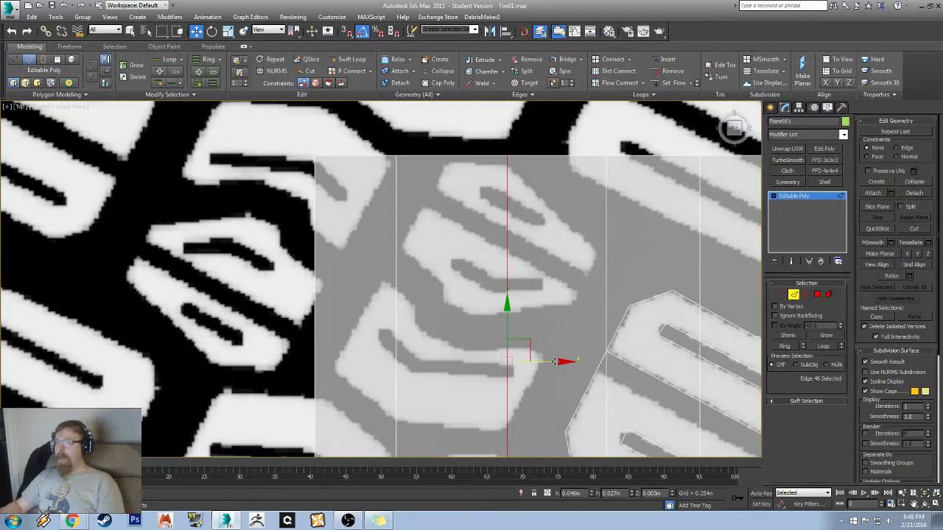
{"action": "left_click_drag", "start_coordinate": [555, 361], "coordinate": [555, 362]}
{"action": "middle_click_drag", "start_coordinate": [452, 199], "coordinate": [529, 228]}
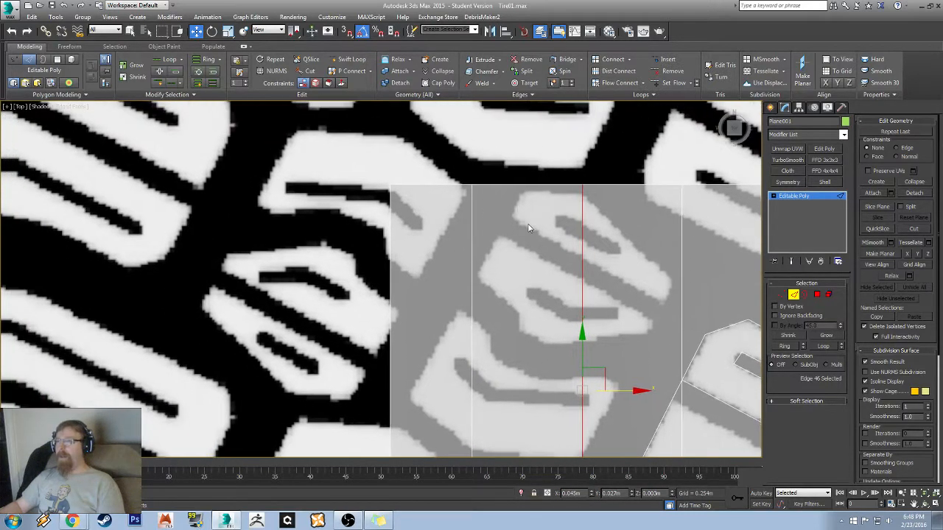
{"action": "middle_click_drag", "start_coordinate": [578, 445], "coordinate": [524, 260]}
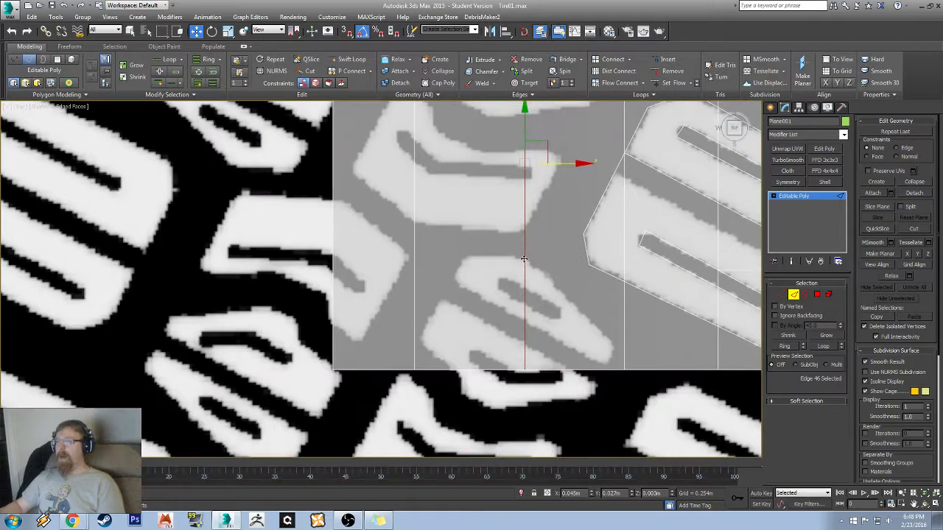
{"action": "middle_click_drag", "start_coordinate": [459, 150], "coordinate": [465, 257]}
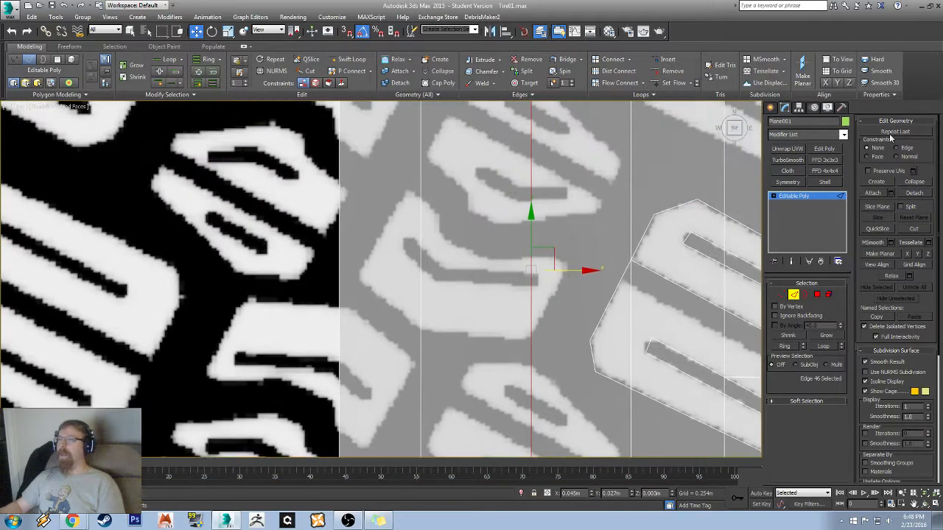
- Cut one closed outline around the center tread block group, along its slanted sides, across the bottom and over the top
{"action": "left_click", "coordinate": [782, 296]}
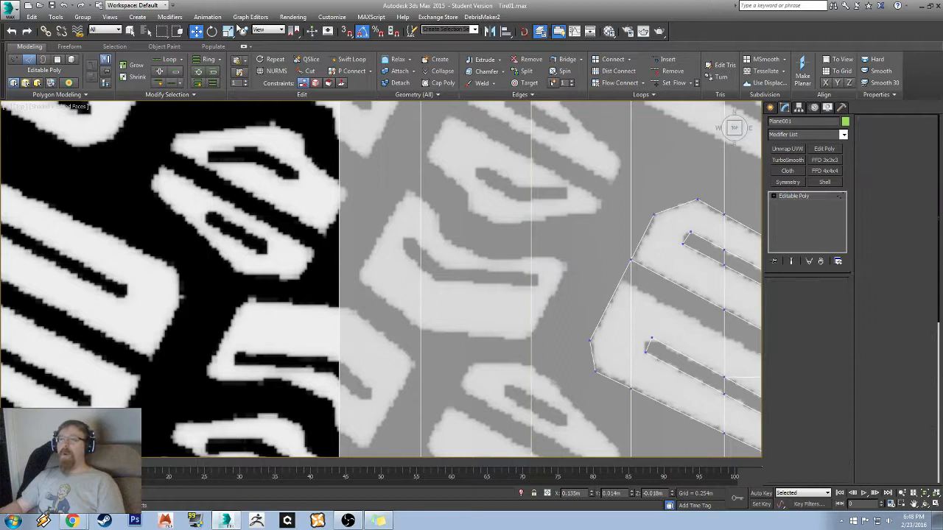
{"action": "left_click", "coordinate": [309, 70]}
{"action": "middle_click_drag", "start_coordinate": [426, 159], "coordinate": [466, 224]}
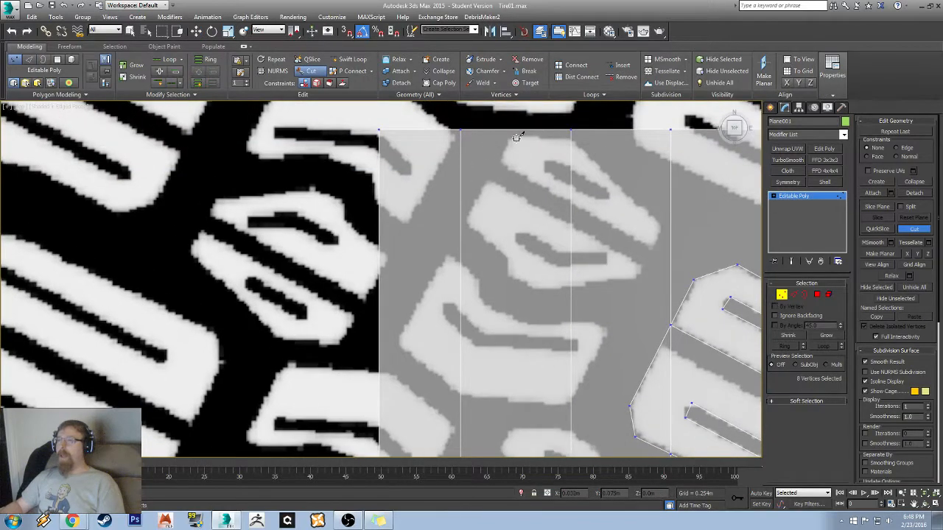
{"action": "left_click", "coordinate": [510, 136]}
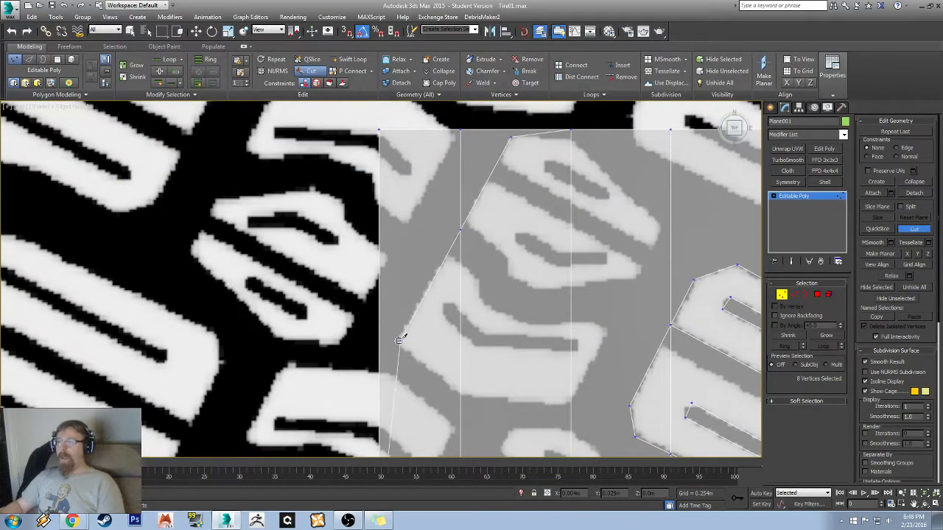
{"action": "left_click", "coordinate": [397, 342]}
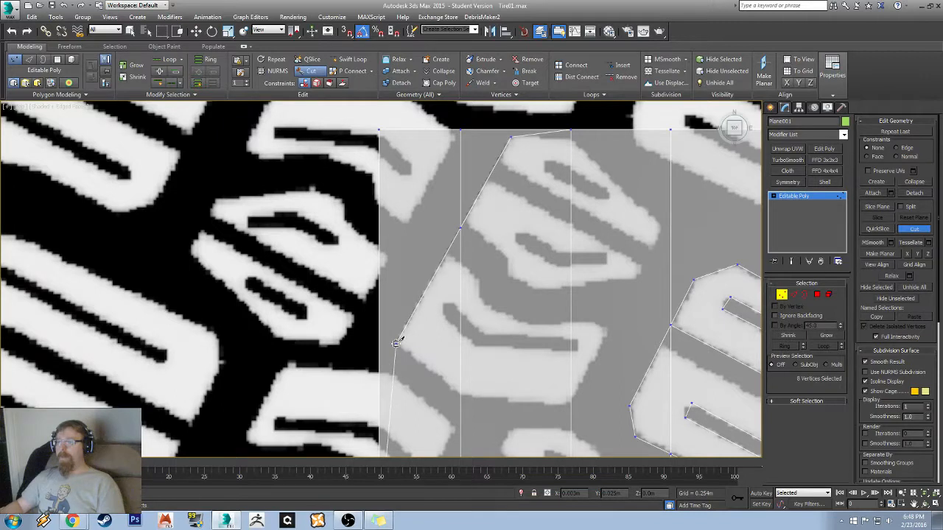
{"action": "left_click", "coordinate": [461, 397]}
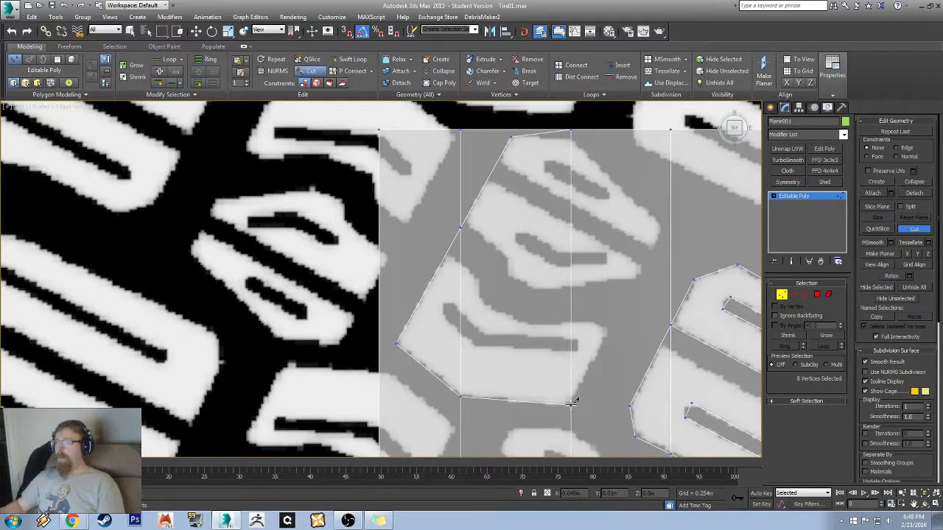
{"action": "left_click", "coordinate": [571, 403]}
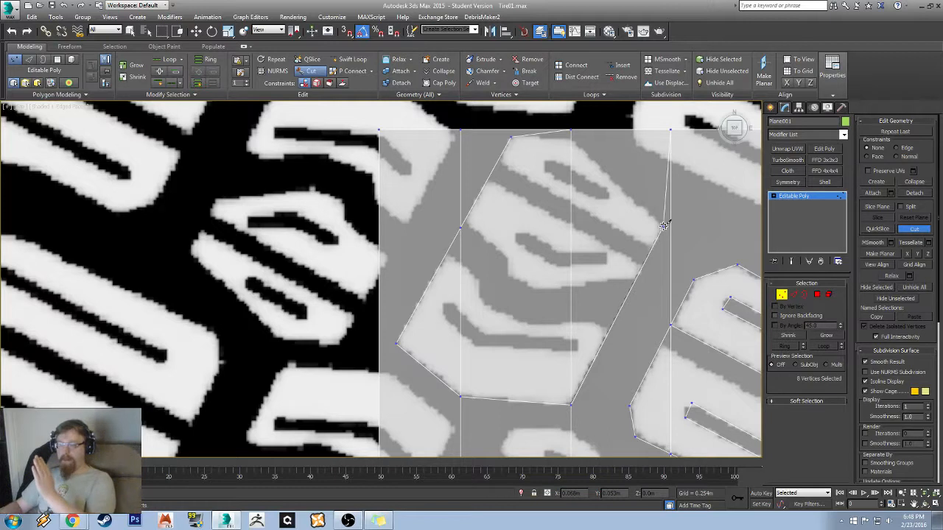
{"action": "left_click", "coordinate": [662, 226]}
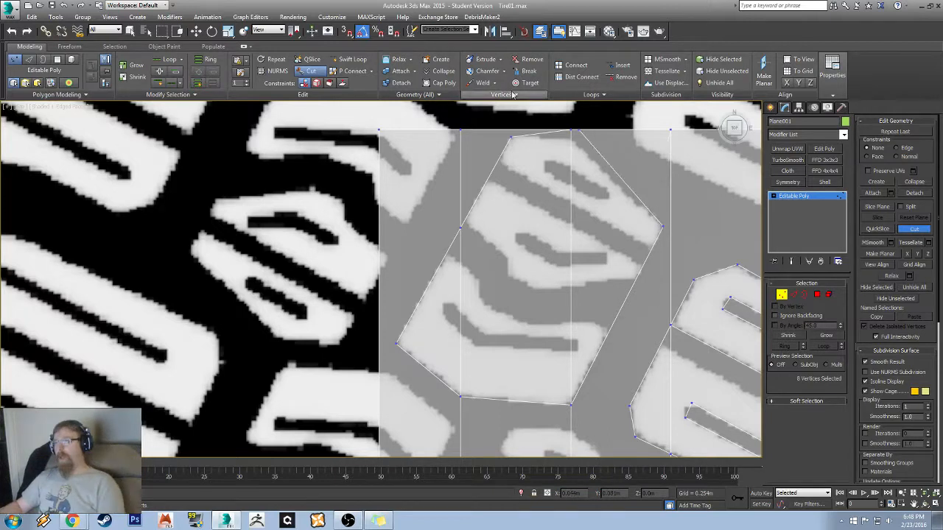
{"action": "left_click", "coordinate": [571, 136]}
- Cut both parallel edges of the straight diagonal groove across the upper part of the center tread block group
{"action": "scroll", "coordinate": [449, 179], "scroll_direction": "up", "scroll_amount": 4}
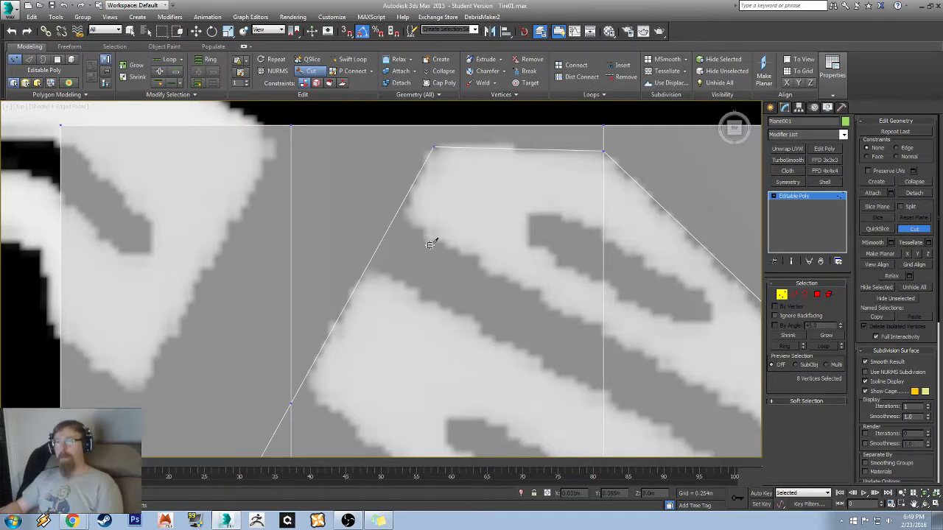
{"action": "middle_click_drag", "start_coordinate": [432, 242], "coordinate": [211, 203]}
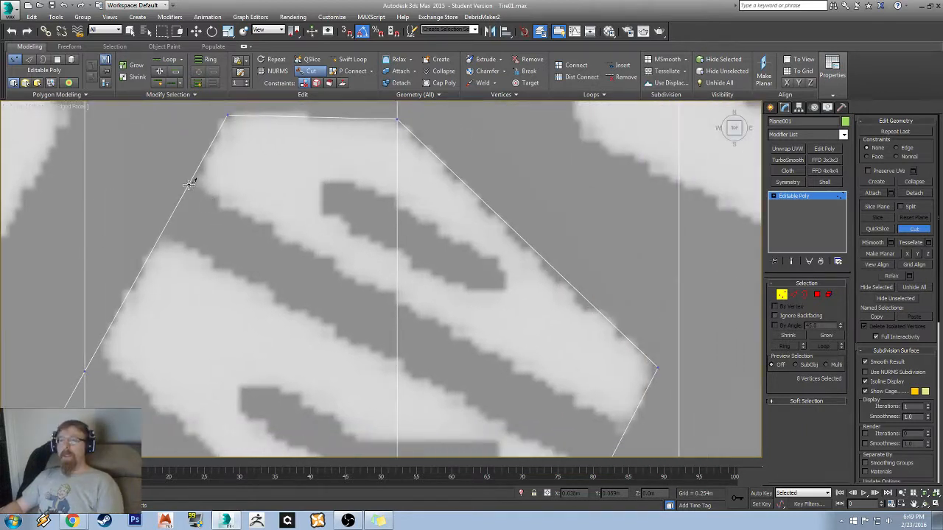
{"action": "left_click", "coordinate": [189, 182]}
{"action": "middle_click_drag", "start_coordinate": [564, 328], "coordinate": [329, 160]}
{"action": "left_click", "coordinate": [387, 263]}
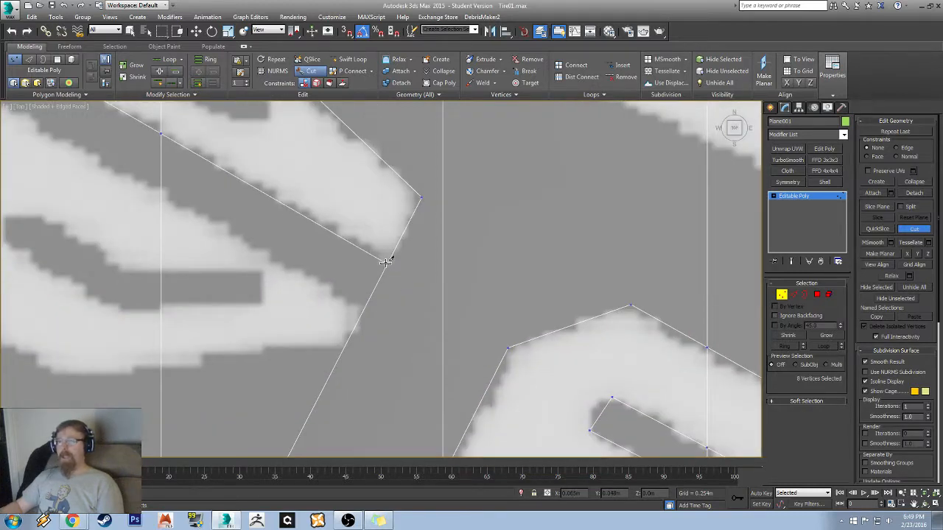
{"action": "left_click", "coordinate": [364, 305]}
{"action": "middle_click_drag", "start_coordinate": [120, 183], "coordinate": [442, 306]}
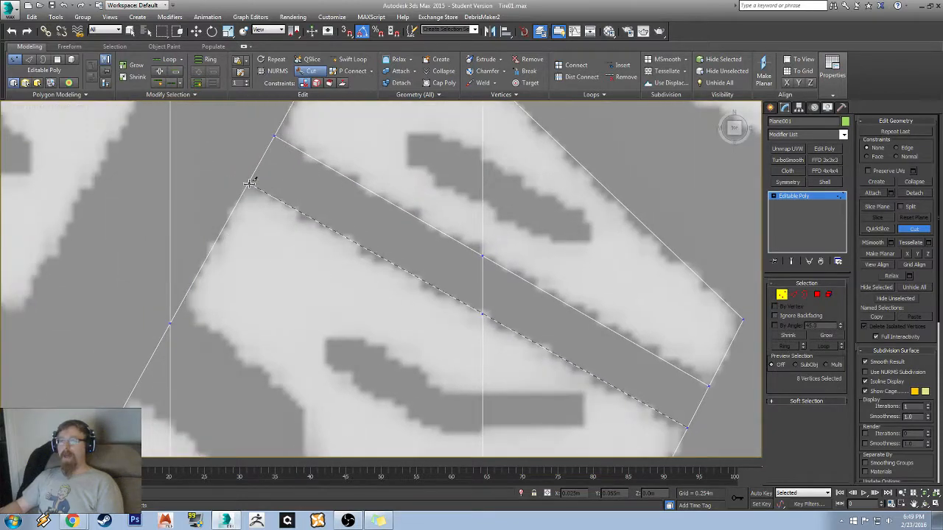
- Cut the stepped upper edge of the lowest center block, following the wide curved groove from the inner slanted side to the outer one
{"action": "middle_click_drag", "start_coordinate": [348, 312], "coordinate": [361, 157]}
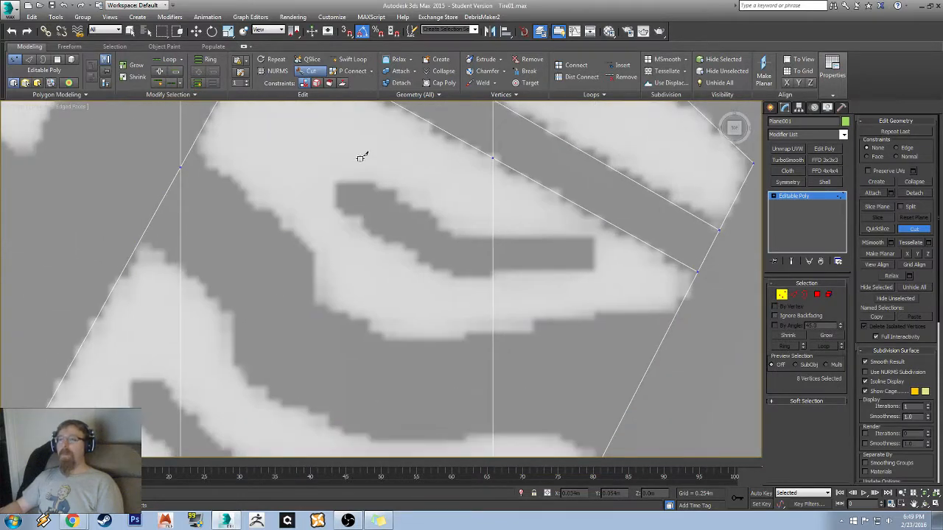
{"action": "middle_click_drag", "start_coordinate": [222, 192], "coordinate": [292, 264]}
{"action": "middle_click_drag", "start_coordinate": [335, 294], "coordinate": [359, 161]}
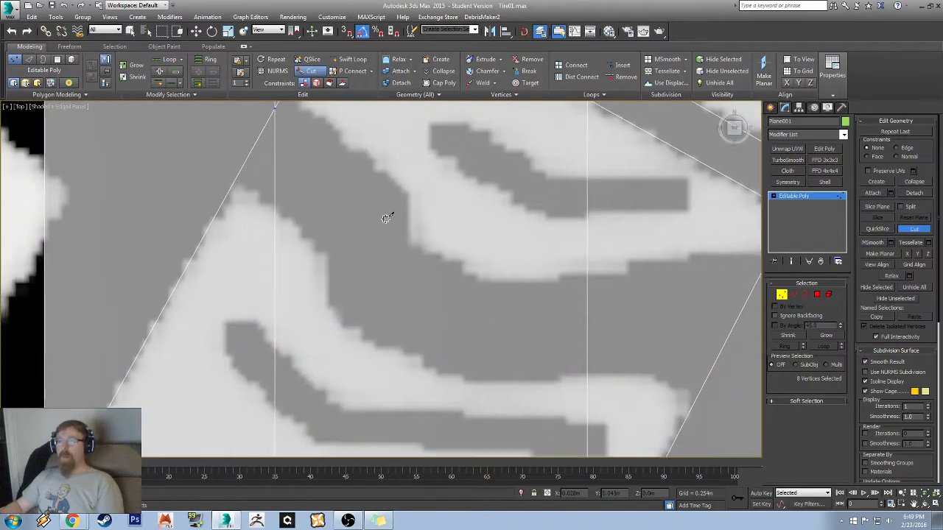
{"action": "left_click", "coordinate": [236, 180]}
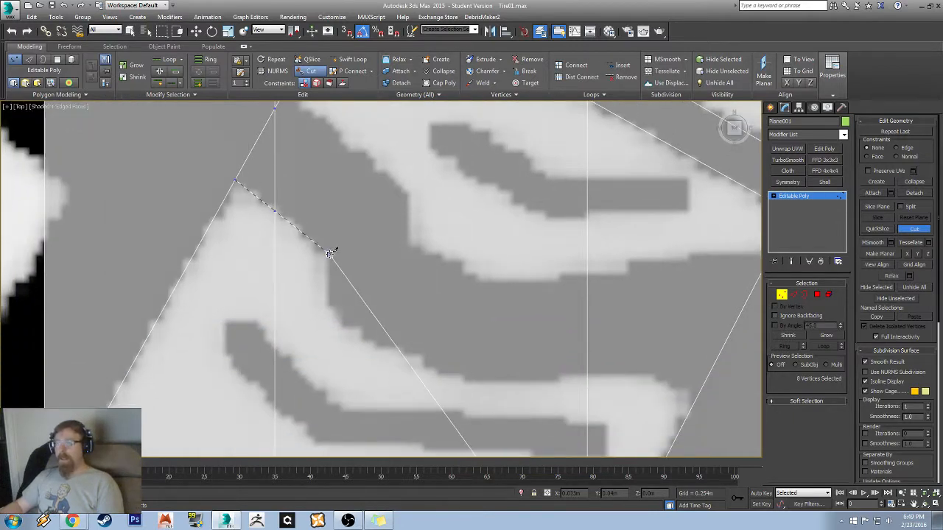
{"action": "left_click", "coordinate": [328, 254]}
{"action": "left_click", "coordinate": [329, 312]}
{"action": "left_click", "coordinate": [447, 375]}
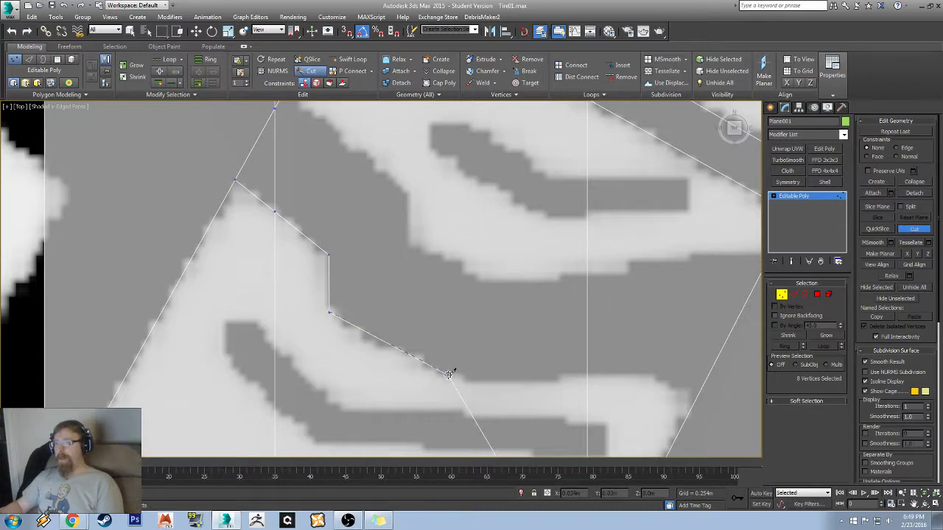
{"action": "left_click", "coordinate": [587, 386]}
{"action": "middle_click_drag", "start_coordinate": [654, 374], "coordinate": [504, 272]}
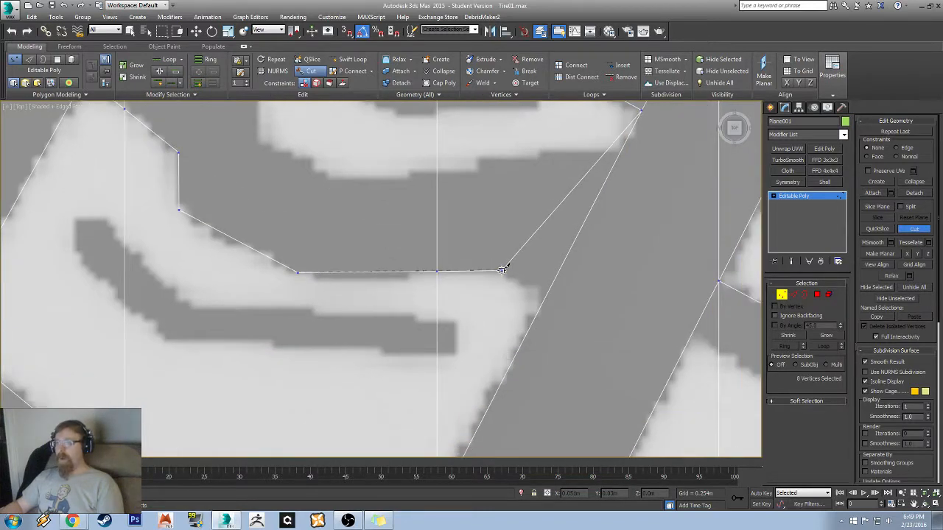
{"action": "left_click", "coordinate": [503, 271]}
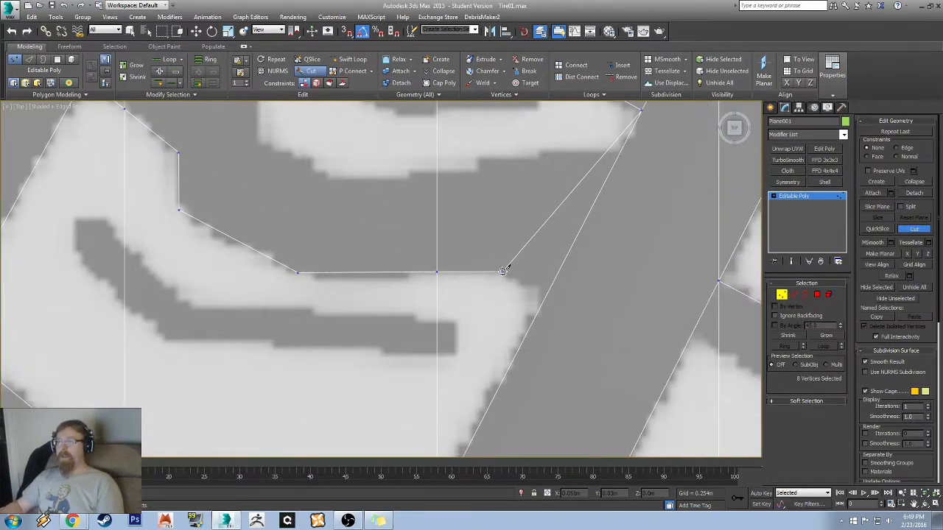
{"action": "left_click", "coordinate": [545, 295]}
{"action": "right_click", "coordinate": [257, 315]}
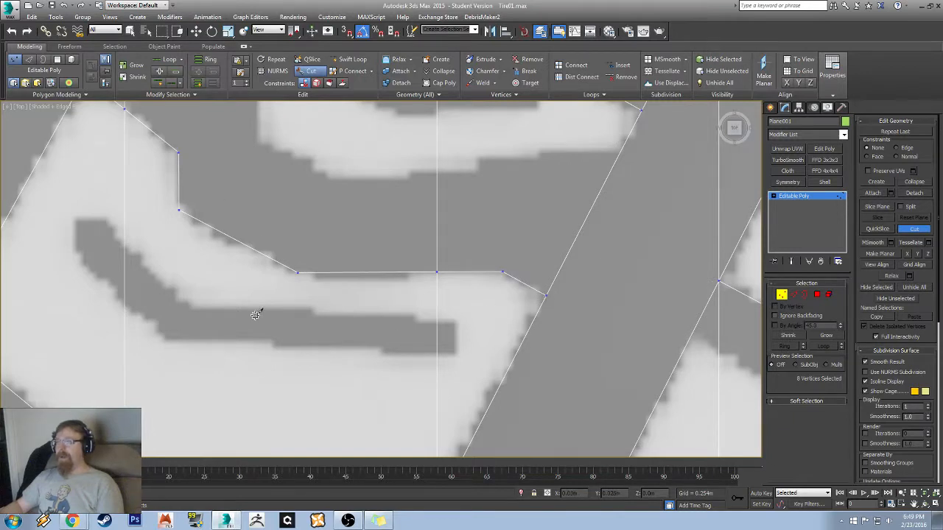
- Cut a closed outline around the short diagonal slot inside the uppermost center block
{"action": "middle_click_drag", "start_coordinate": [219, 338], "coordinate": [287, 337]}
{"action": "scroll", "coordinate": [316, 228], "scroll_direction": "down", "scroll_amount": 4}
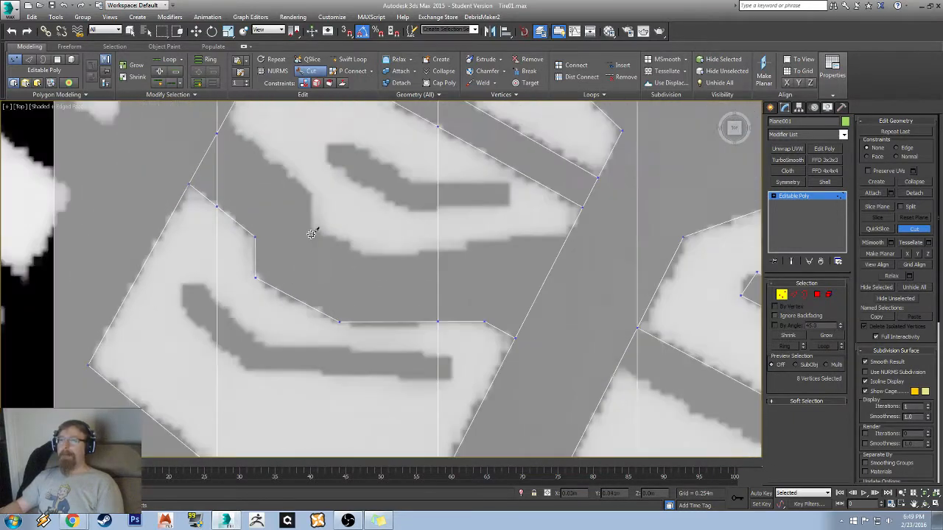
{"action": "scroll", "coordinate": [288, 234], "scroll_direction": "up", "scroll_amount": 3}
{"action": "scroll", "coordinate": [308, 257], "scroll_direction": "down", "scroll_amount": 1}
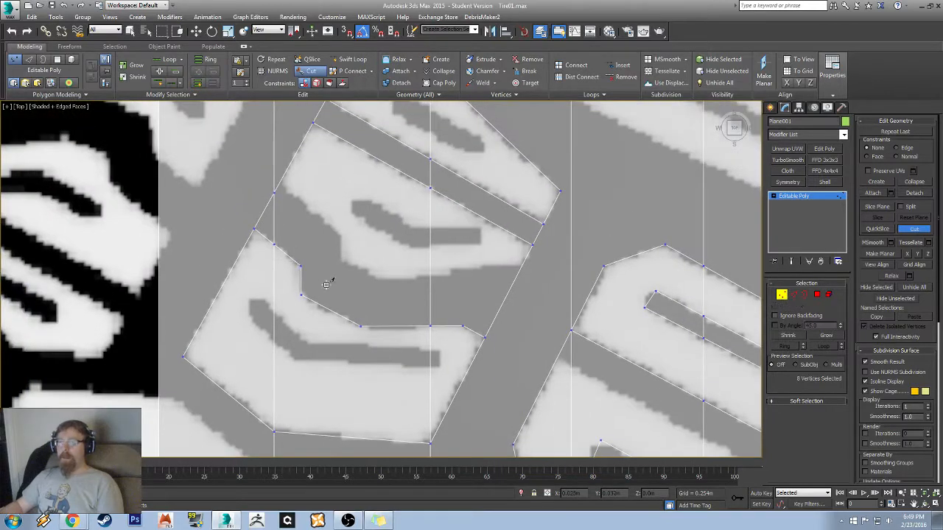
{"action": "middle_click_drag", "start_coordinate": [391, 121], "coordinate": [347, 231]}
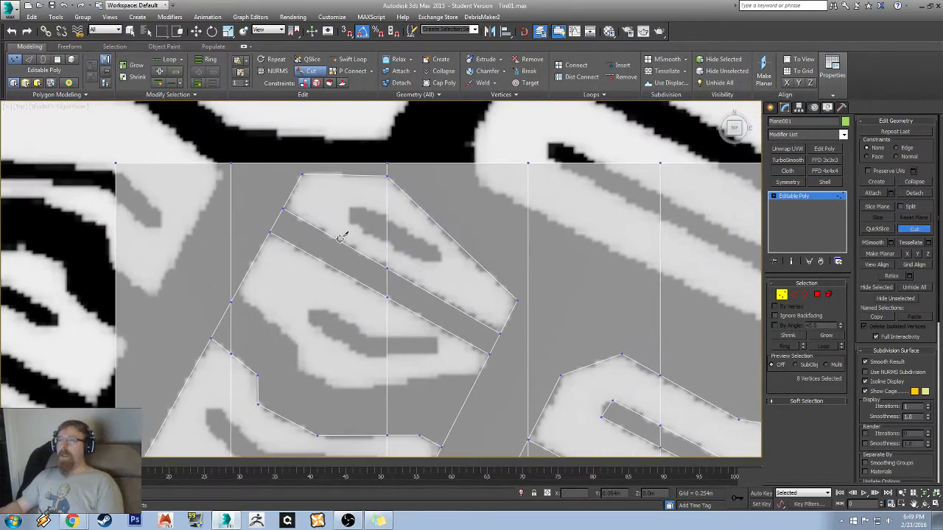
{"action": "left_click", "coordinate": [355, 203]}
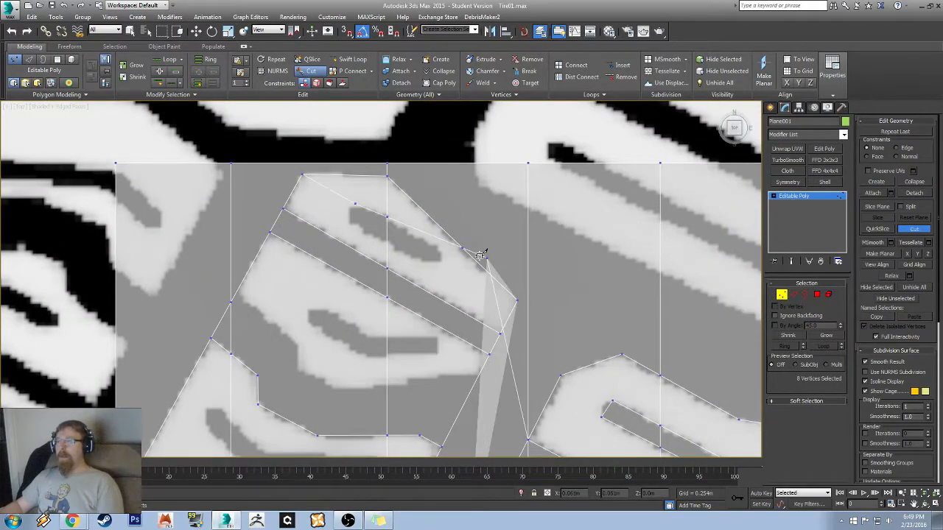
{"action": "left_click", "coordinate": [434, 262]}
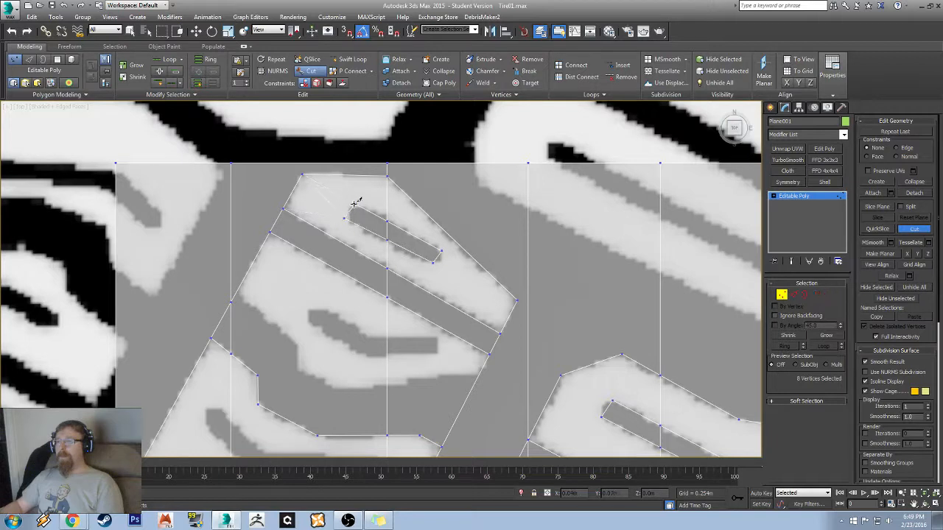
- Cut a closed outline around the bent slot inside the middle center block, following its diagonal and horizontal parts
{"action": "scroll", "coordinate": [337, 280], "scroll_direction": "up", "scroll_amount": 4}
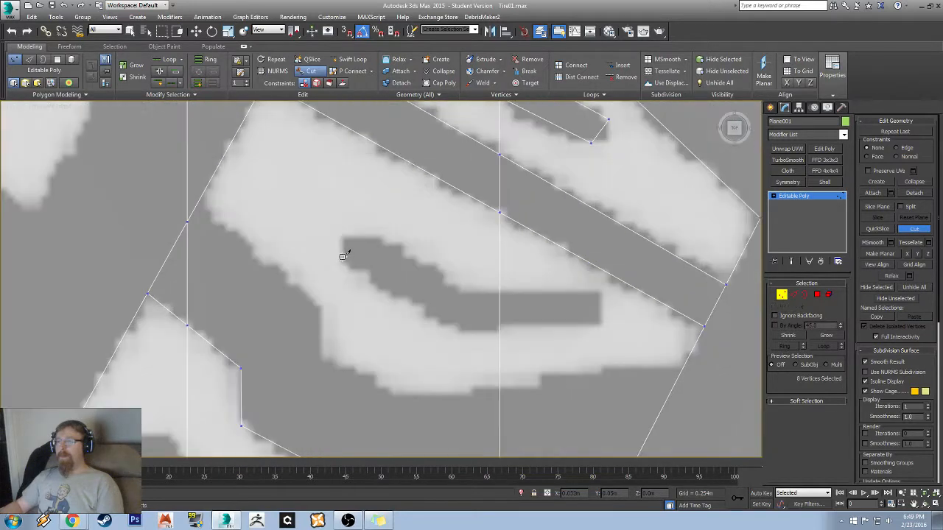
{"action": "left_click", "coordinate": [342, 252]}
{"action": "left_click", "coordinate": [360, 227]}
{"action": "left_click", "coordinate": [466, 293]}
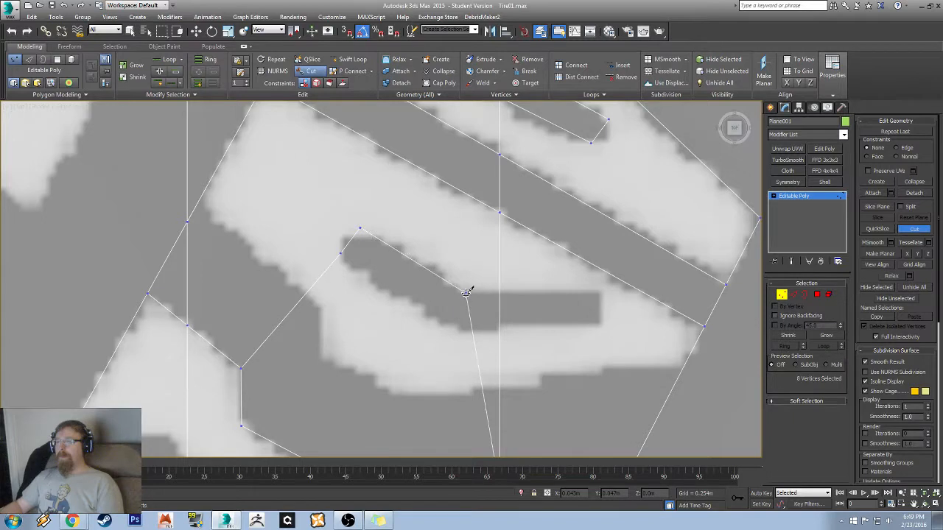
{"action": "left_click", "coordinate": [601, 293]}
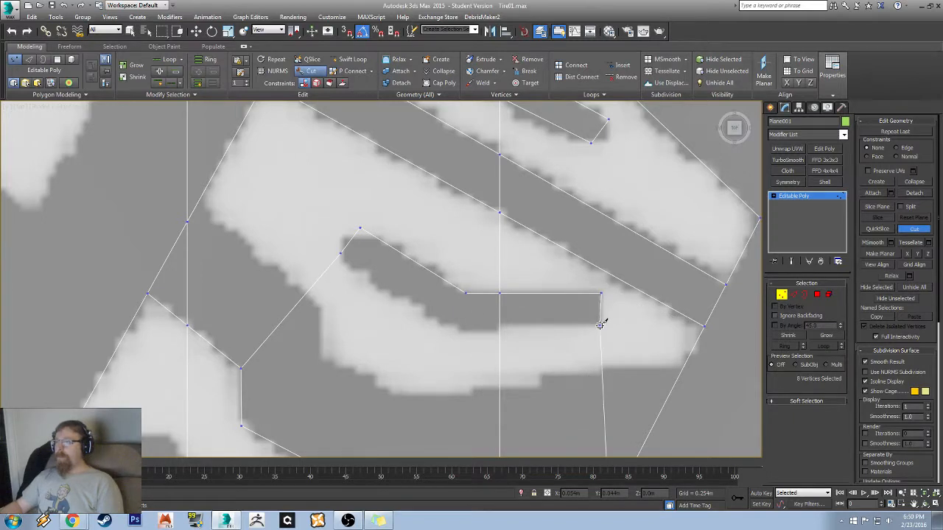
{"action": "left_click", "coordinate": [601, 325]}
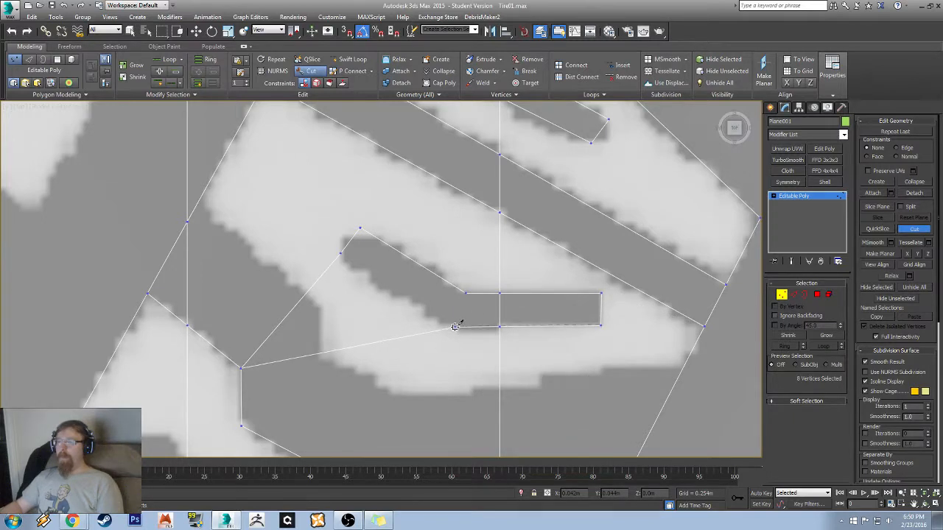
{"action": "left_click", "coordinate": [455, 327]}
{"action": "left_click", "coordinate": [341, 255]}
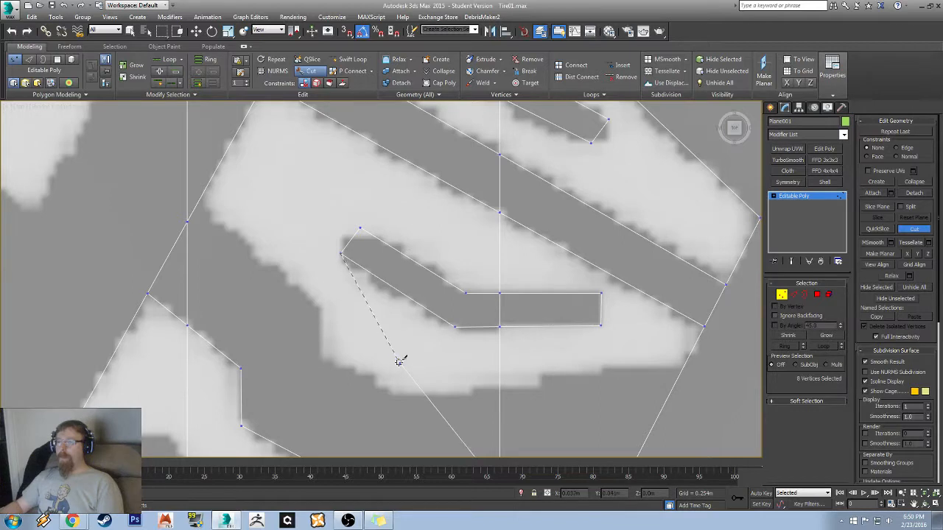
{"action": "right_click", "coordinate": [397, 362]}
- Cut a closed outline around the long bent slot inside the lowest center block
{"action": "middle_click_drag", "start_coordinate": [331, 383], "coordinate": [423, 133]}
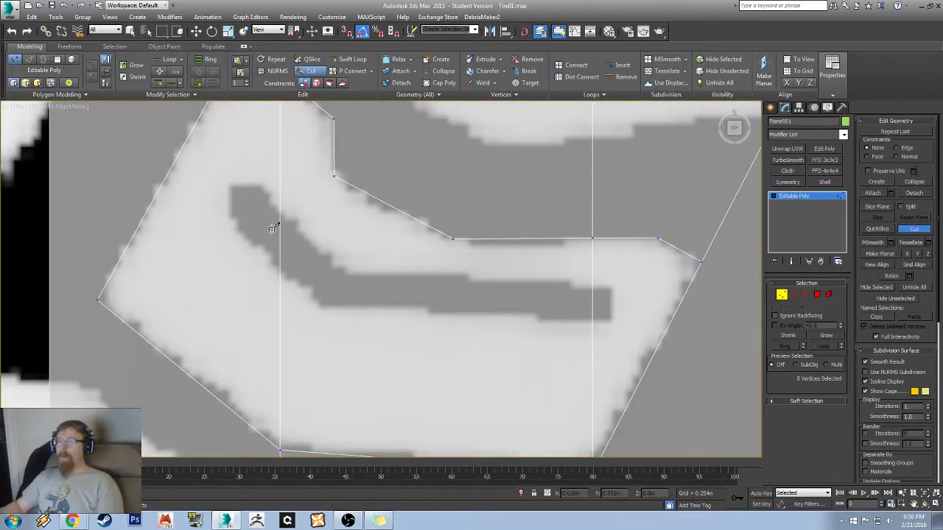
{"action": "left_click", "coordinate": [251, 179]}
{"action": "left_click", "coordinate": [225, 208]}
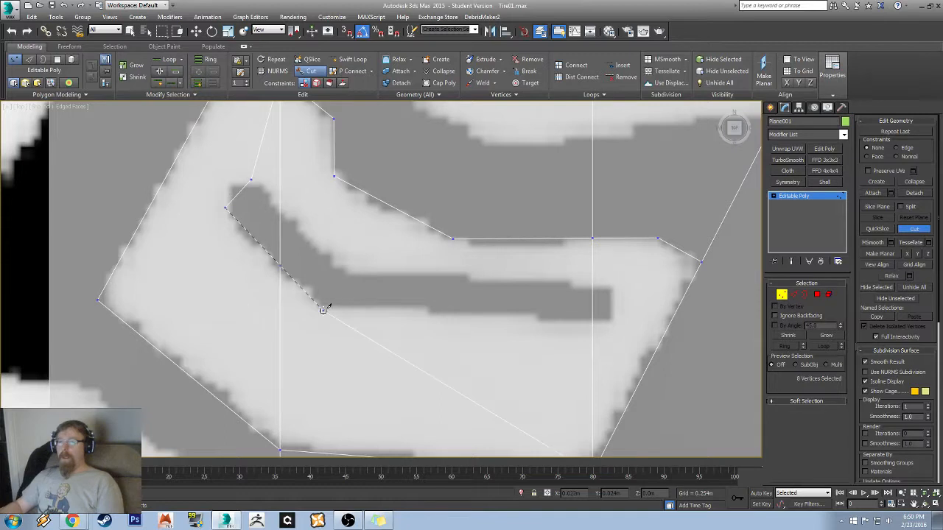
{"action": "left_click", "coordinate": [323, 304]}
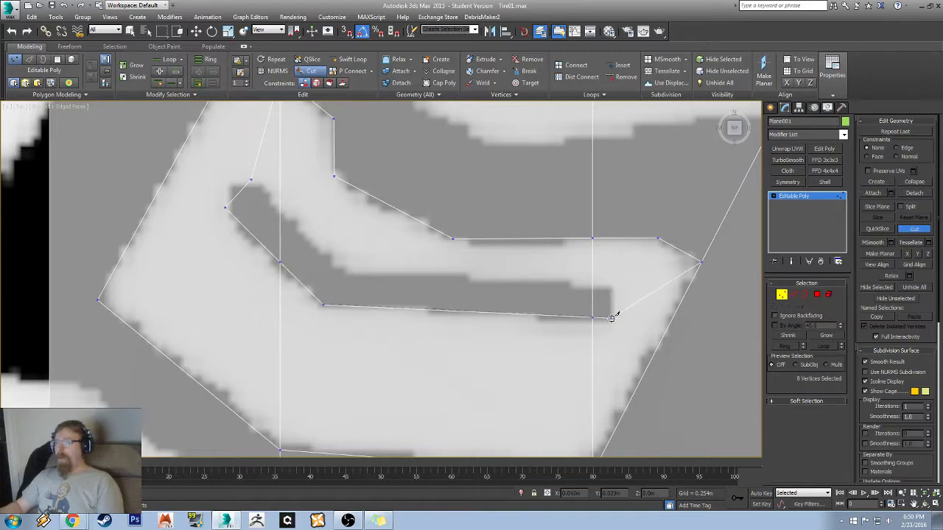
{"action": "left_click", "coordinate": [613, 319]}
{"action": "left_click", "coordinate": [612, 285]}
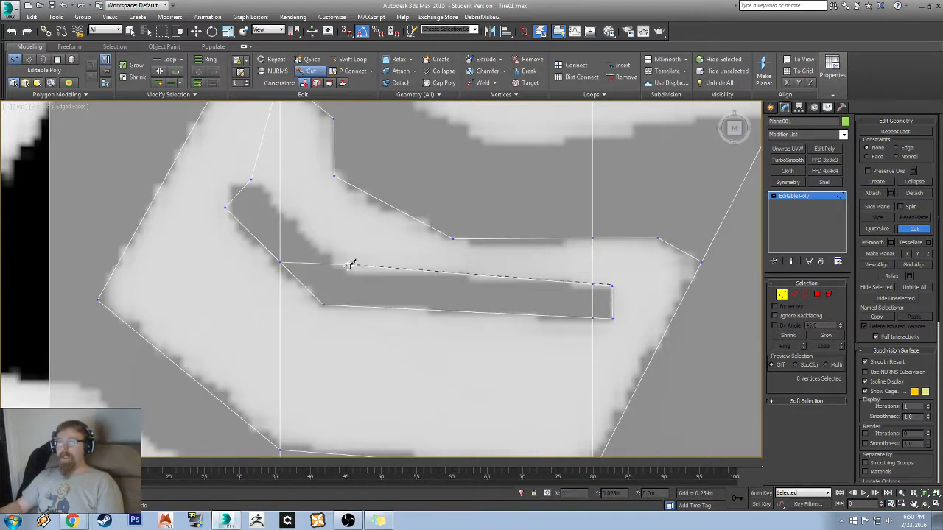
{"action": "left_click", "coordinate": [344, 274]}
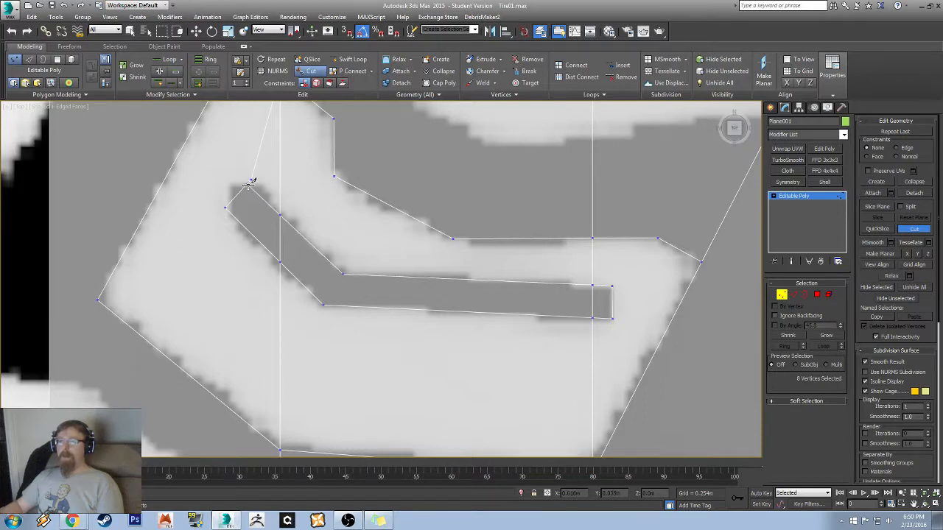
{"action": "left_click", "coordinate": [251, 179]}
- Cut the lower edge of the shoulder block's middle groove from its existing bend vertex diagonally to the block's slanted inner side
{"action": "scroll", "coordinate": [305, 288], "scroll_direction": "down", "scroll_amount": 5}
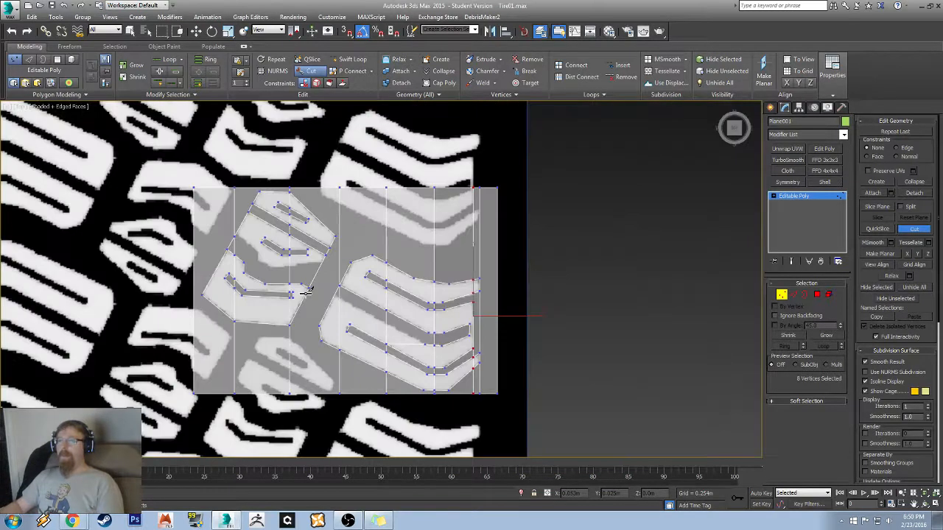
{"action": "scroll", "coordinate": [364, 243], "scroll_direction": "up", "scroll_amount": 2}
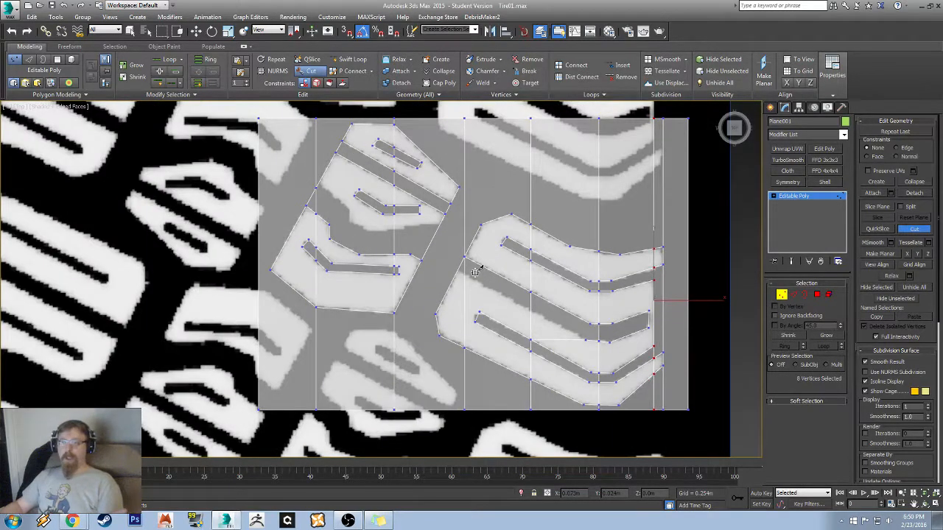
{"action": "scroll", "coordinate": [507, 263], "scroll_direction": "up", "scroll_amount": 5}
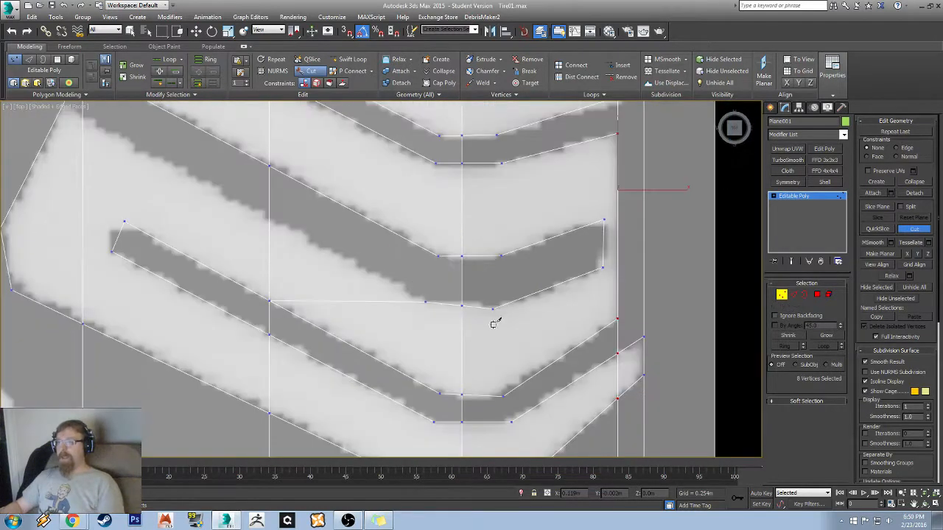
{"action": "scroll", "coordinate": [499, 352], "scroll_direction": "down", "scroll_amount": 3}
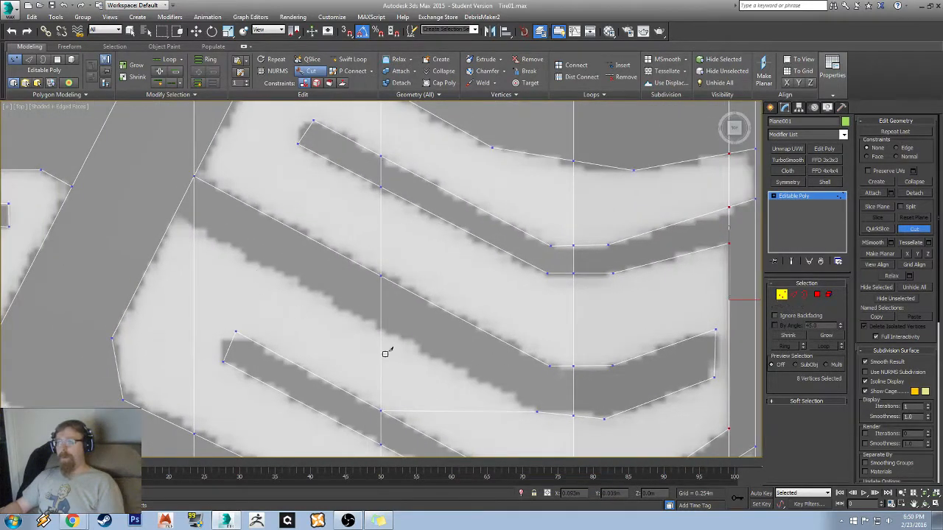
{"action": "scroll", "coordinate": [349, 295], "scroll_direction": "up", "scroll_amount": 3}
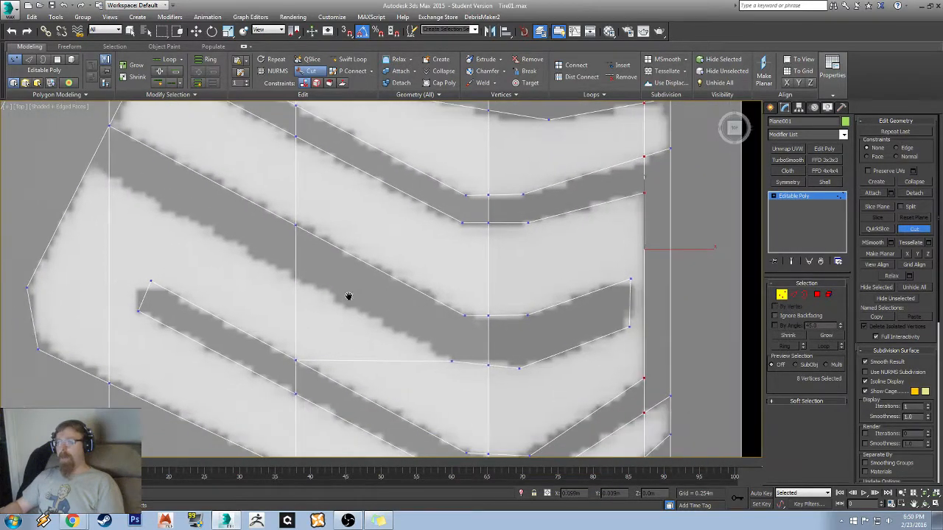
{"action": "left_click", "coordinate": [453, 361]}
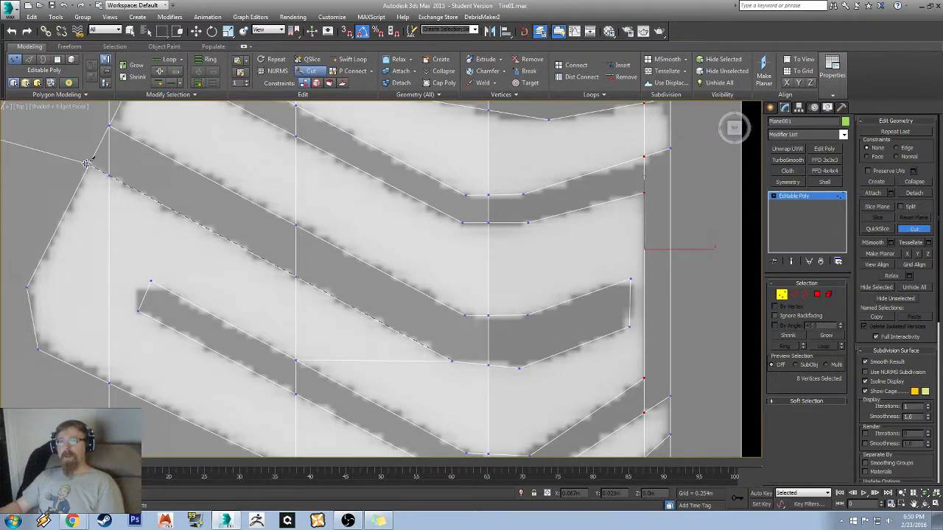
{"action": "right_click", "coordinate": [428, 302]}
- Remove the stray horizontal edge between the shoulder block's middle and lowest grooves
{"action": "middle_click_drag", "start_coordinate": [427, 302], "coordinate": [320, 223]}
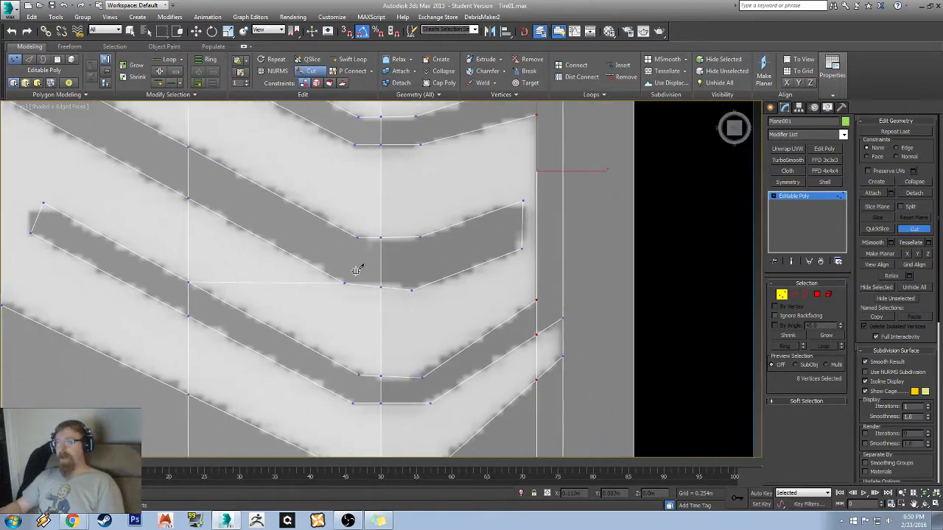
{"action": "key", "text": "w"}
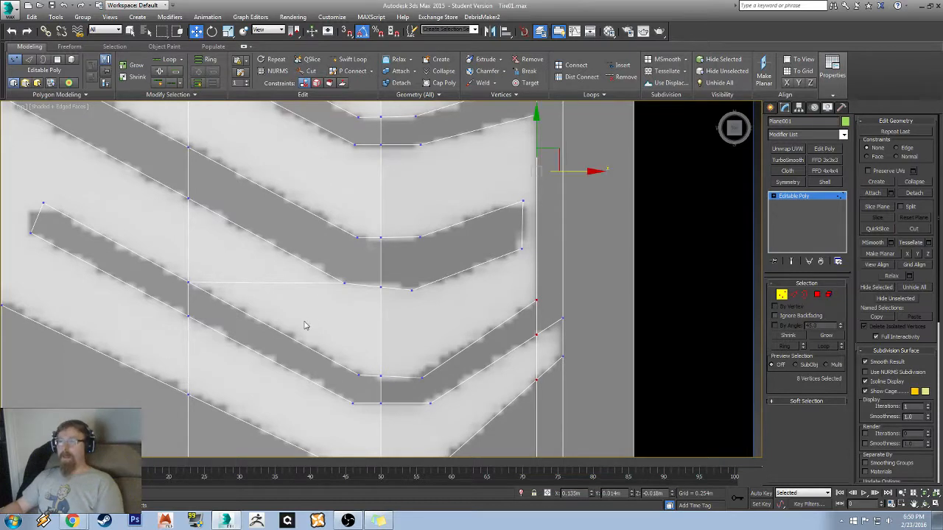
{"action": "key", "text": "2"}
{"action": "left_click", "coordinate": [275, 283]}
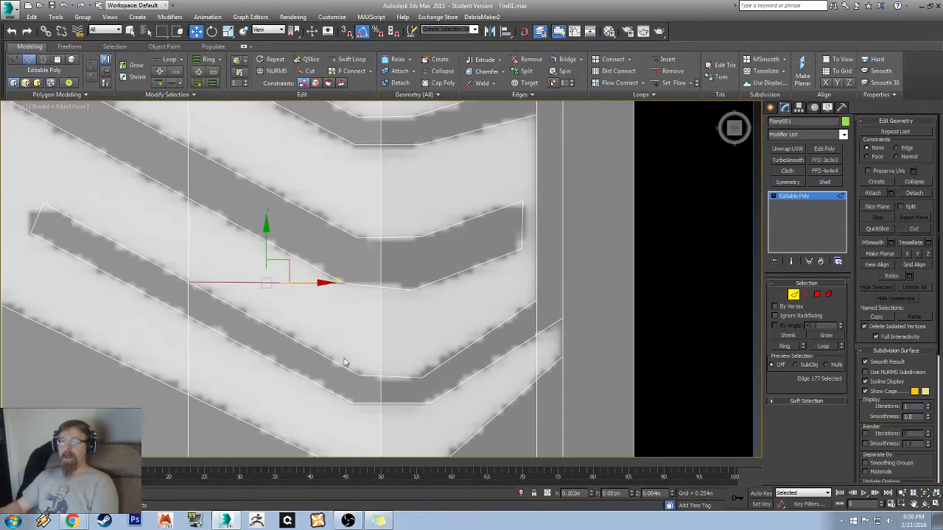
{"action": "key", "text": "BackSpace"}
{"action": "scroll", "coordinate": [302, 306], "scroll_direction": "down", "scroll_amount": 5}
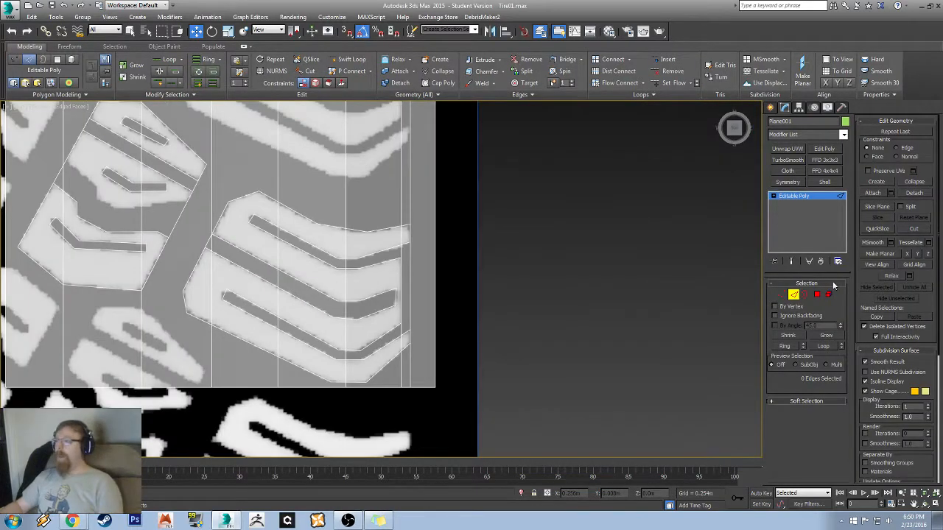
- Cut an edge from the right corner of the shoulder block's bottom outline to the right bend on the lowest groove's lower edge
{"action": "left_click", "coordinate": [783, 296]}
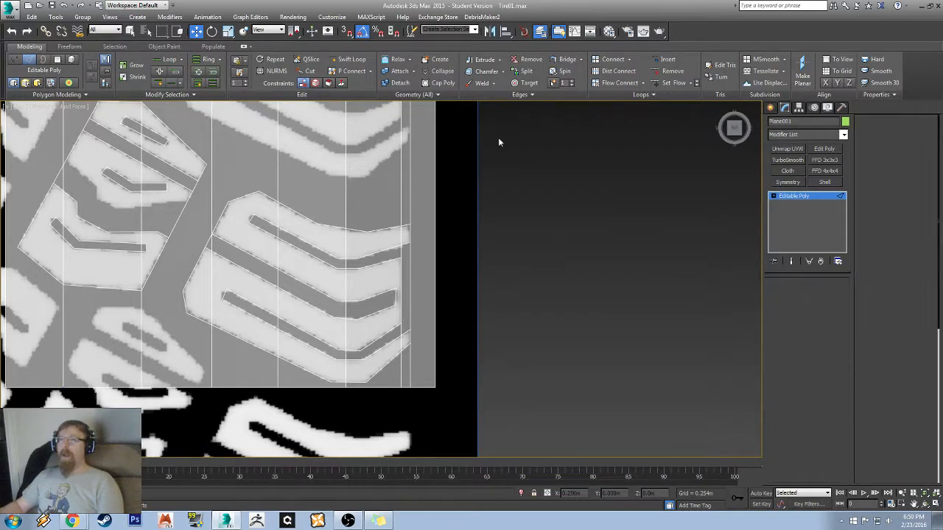
{"action": "left_click", "coordinate": [308, 71]}
{"action": "scroll", "coordinate": [391, 264], "scroll_direction": "up", "scroll_amount": 4}
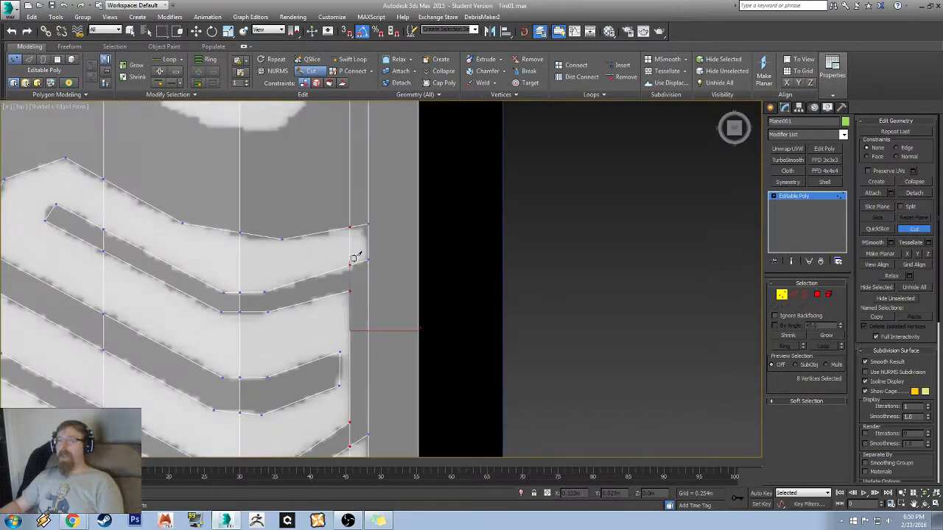
{"action": "middle_click_drag", "start_coordinate": [371, 328], "coordinate": [362, 221]}
{"action": "middle_click_drag", "start_coordinate": [292, 275], "coordinate": [448, 261]}
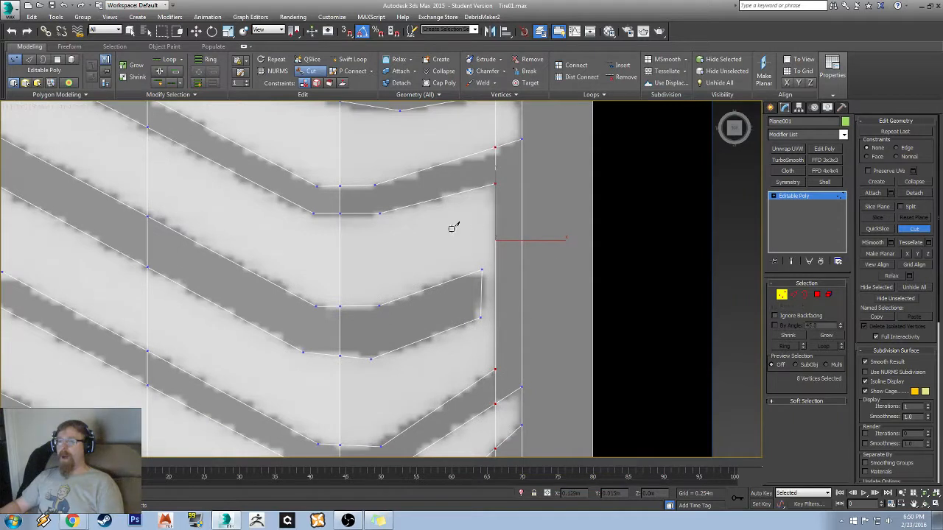
{"action": "scroll", "coordinate": [290, 285], "scroll_direction": "down", "scroll_amount": 6}
{"action": "middle_click_drag", "start_coordinate": [324, 309], "coordinate": [323, 231]}
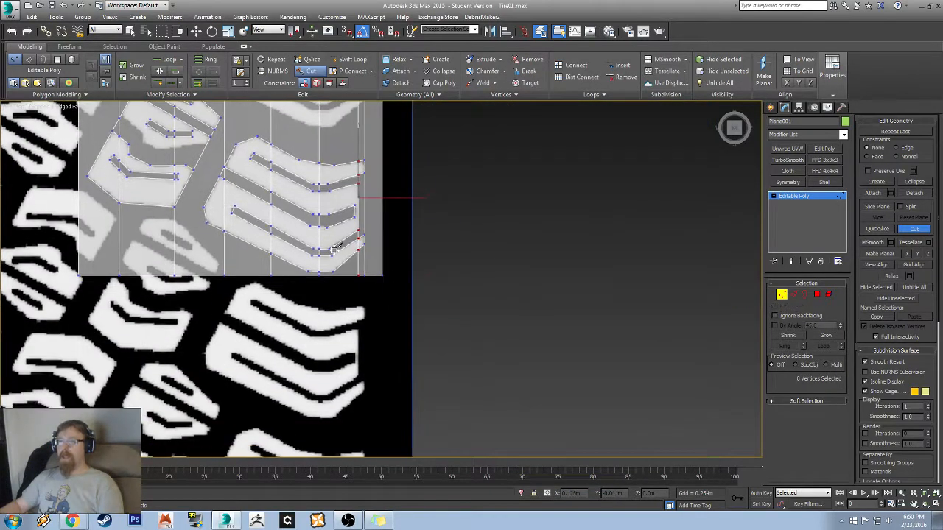
{"action": "scroll", "coordinate": [316, 261], "scroll_direction": "up", "scroll_amount": 3}
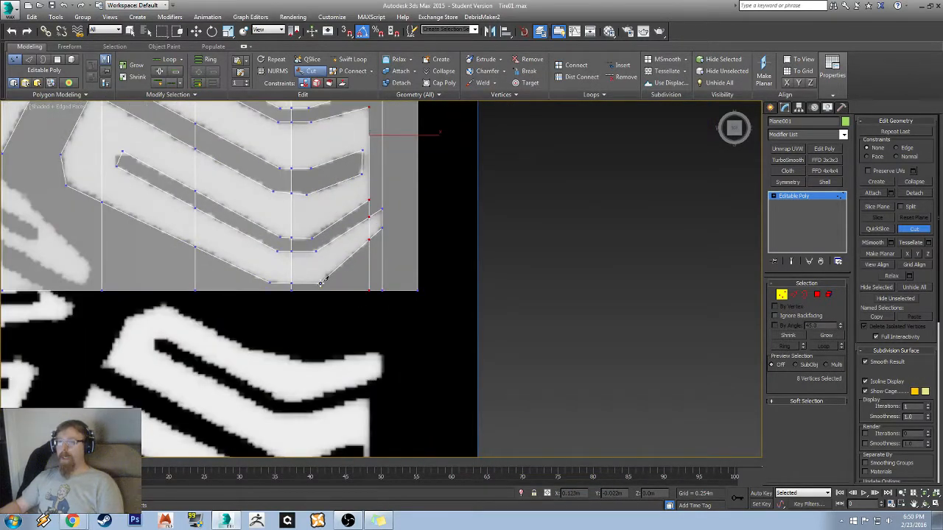
{"action": "left_click", "coordinate": [320, 282]}
{"action": "scroll", "coordinate": [314, 250], "scroll_direction": "up", "scroll_amount": 6}
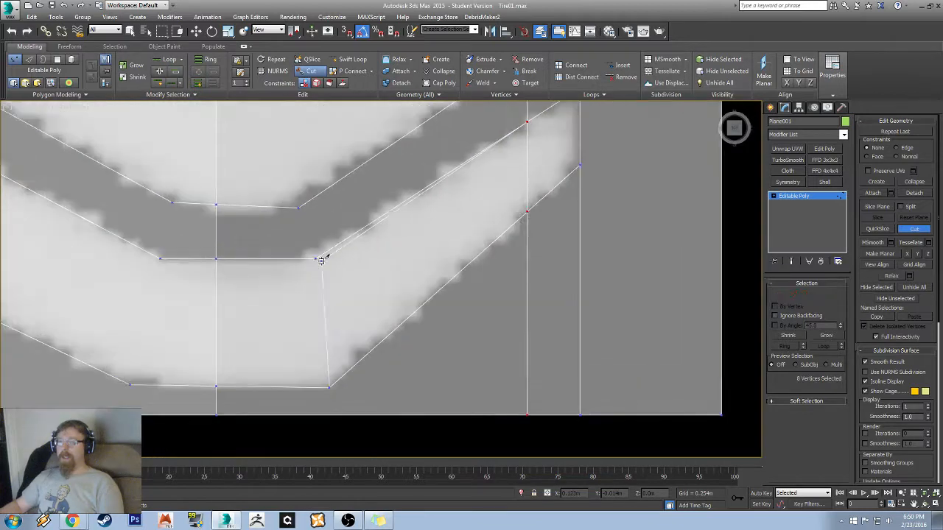
{"action": "left_click", "coordinate": [315, 251]}
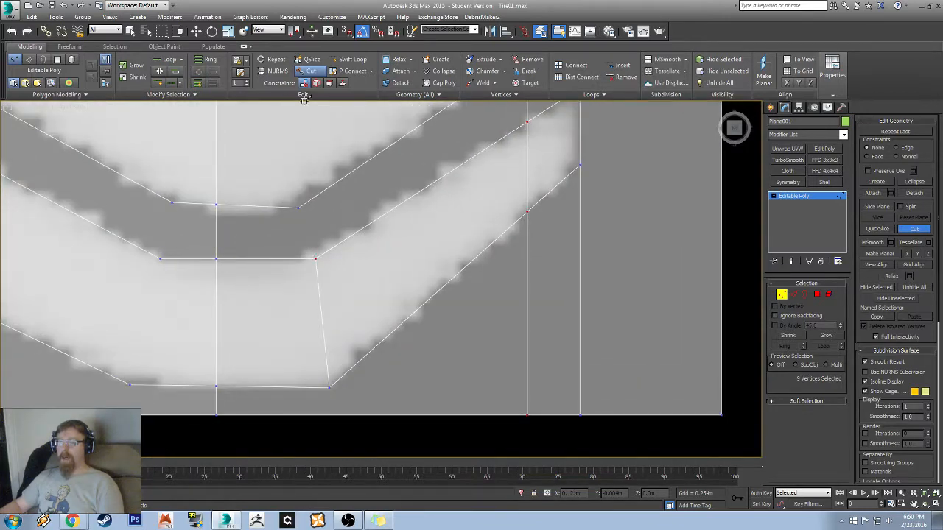
{"action": "middle_click_drag", "start_coordinate": [304, 124], "coordinate": [321, 211]}
{"action": "right_click", "coordinate": [364, 292]}
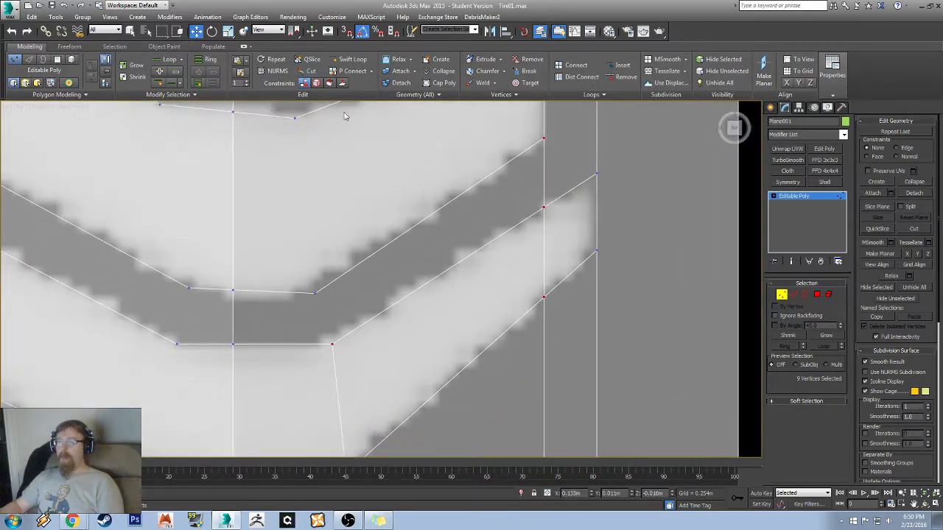
- Cut across the shoulder block's lowest groove between the right-hand bend vertices of its lower and upper edges
{"action": "left_click", "coordinate": [308, 71]}
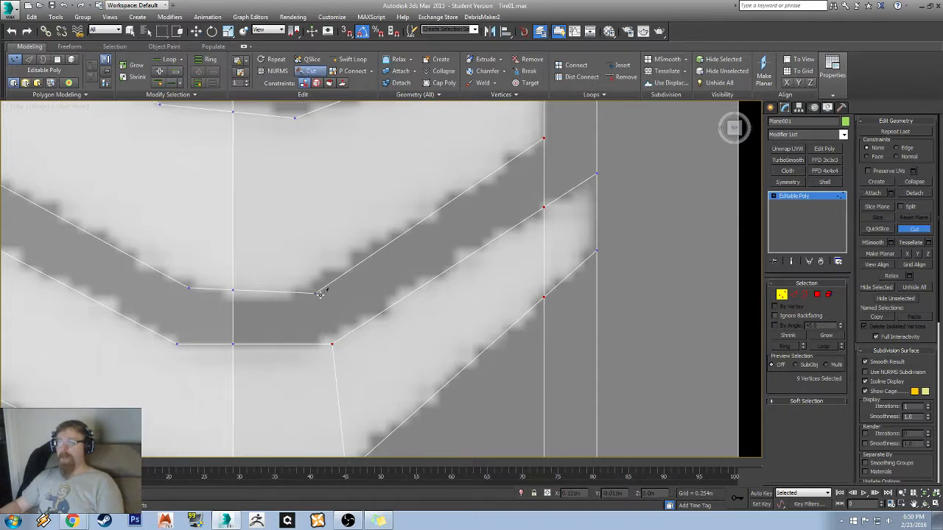
{"action": "scroll", "coordinate": [330, 280], "scroll_direction": "down", "scroll_amount": 5}
{"action": "right_click", "coordinate": [309, 243]}
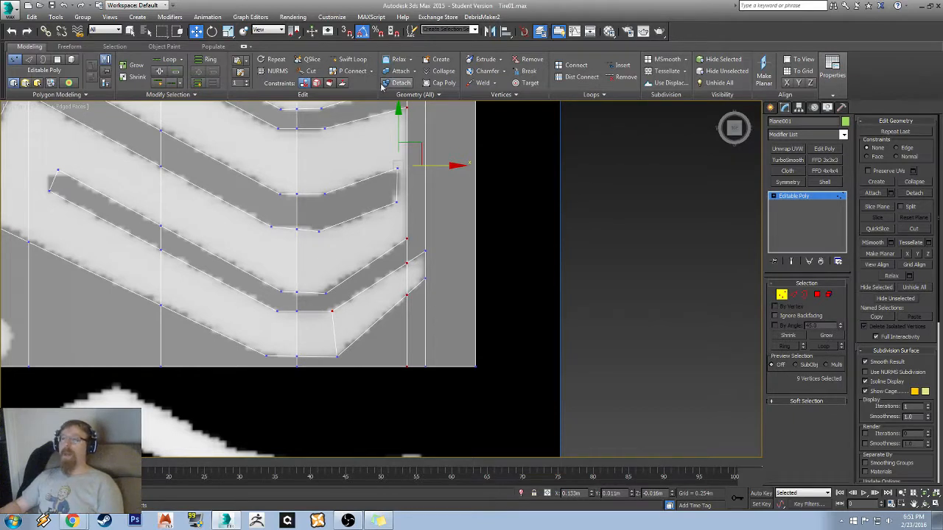
{"action": "left_click", "coordinate": [309, 70]}
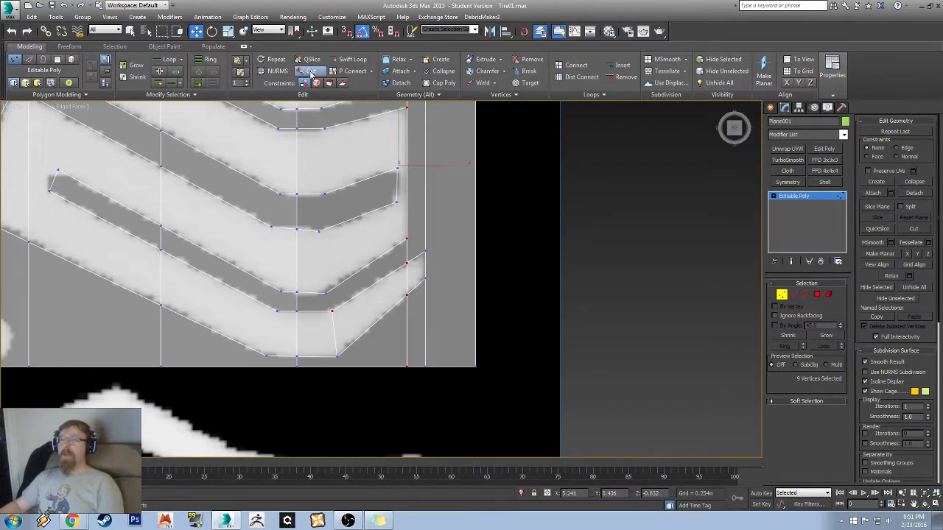
{"action": "scroll", "coordinate": [355, 215], "scroll_direction": "up", "scroll_amount": 6}
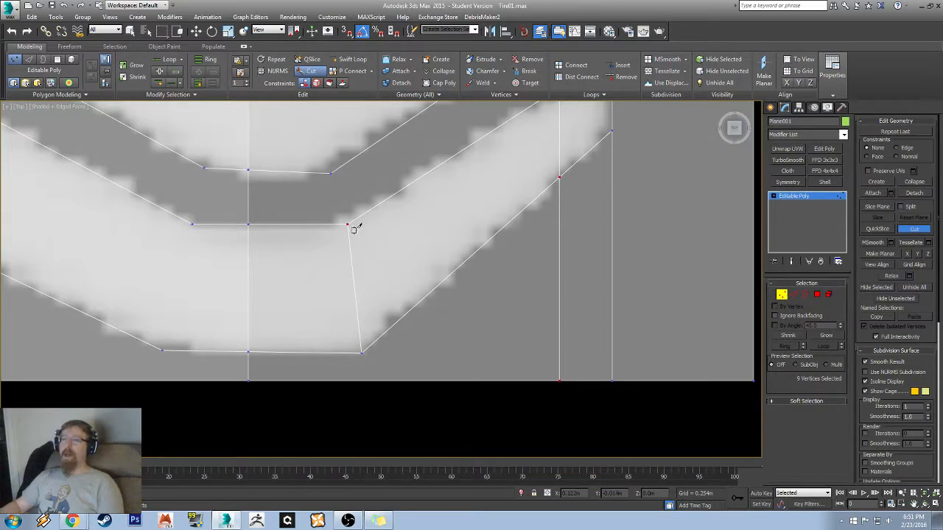
{"action": "left_click", "coordinate": [330, 174]}
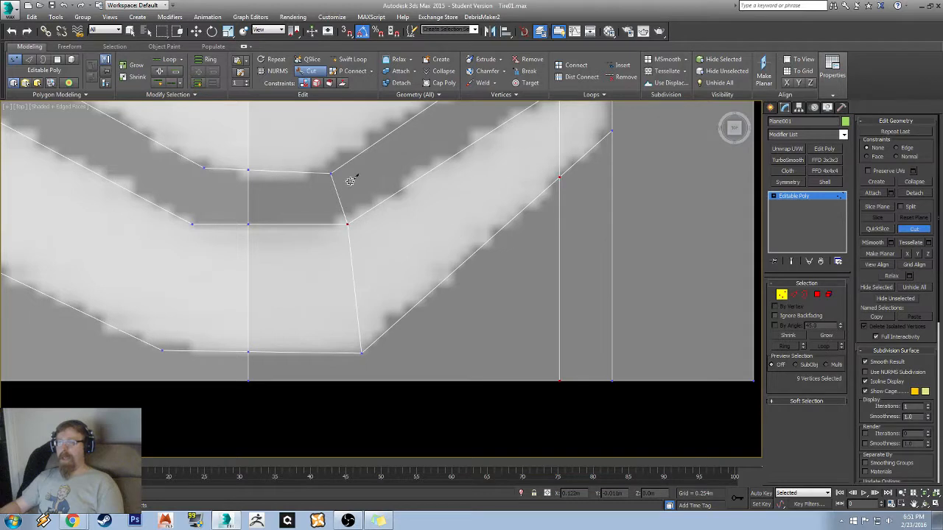
- Continue the right-hand cut from the lowest groove's upper bend across the rib and the wide middle groove to its upper bend
{"action": "middle_click_drag", "start_coordinate": [351, 181], "coordinate": [386, 285]}
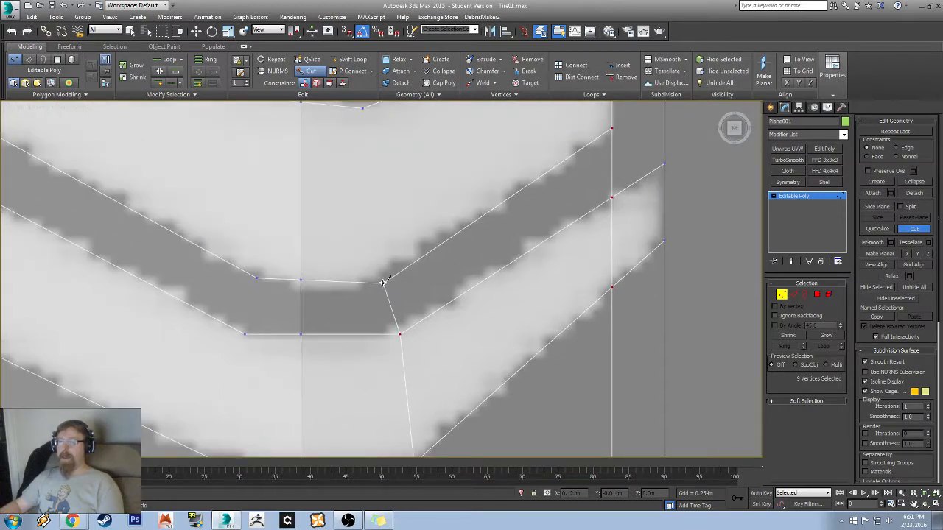
{"action": "middle_click_drag", "start_coordinate": [400, 228], "coordinate": [391, 263]}
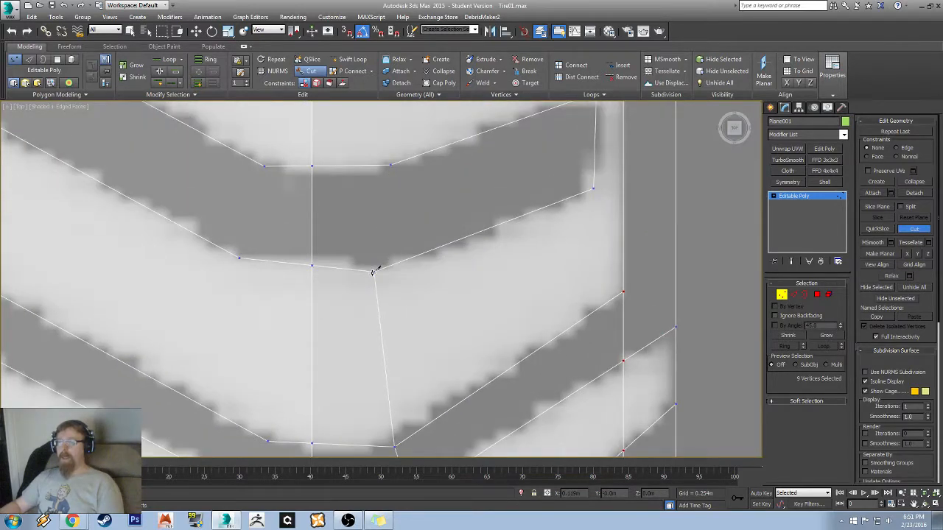
{"action": "left_click", "coordinate": [373, 271]}
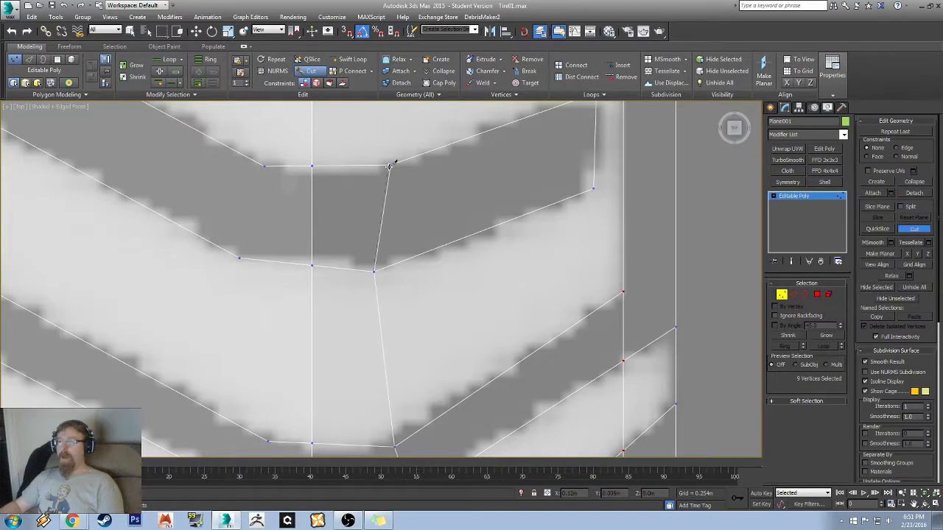
{"action": "left_click", "coordinate": [390, 166]}
- Extend the right-hand cut across the next rib and the uppermost groove to the low vertex of the block's top outline
{"action": "middle_click_drag", "start_coordinate": [419, 144], "coordinate": [415, 336]}
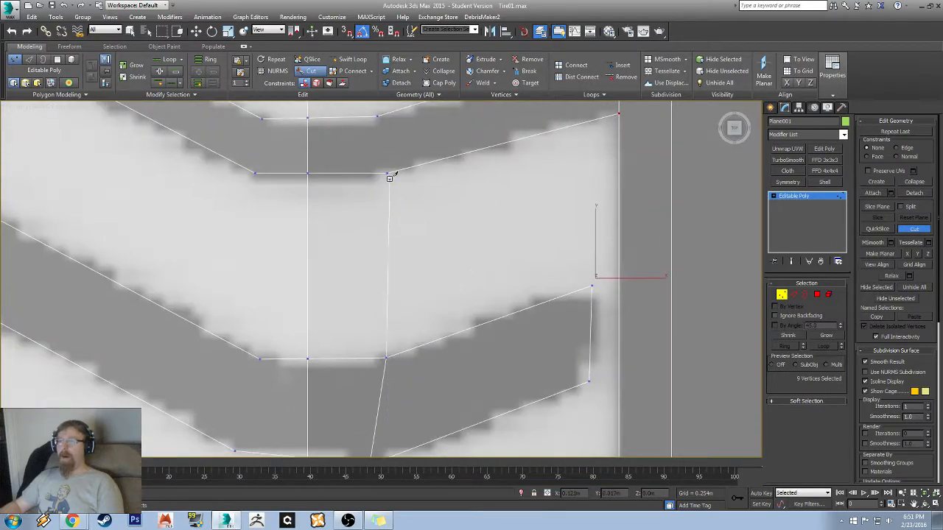
{"action": "left_click", "coordinate": [388, 172]}
{"action": "middle_click_drag", "start_coordinate": [400, 164], "coordinate": [406, 322]}
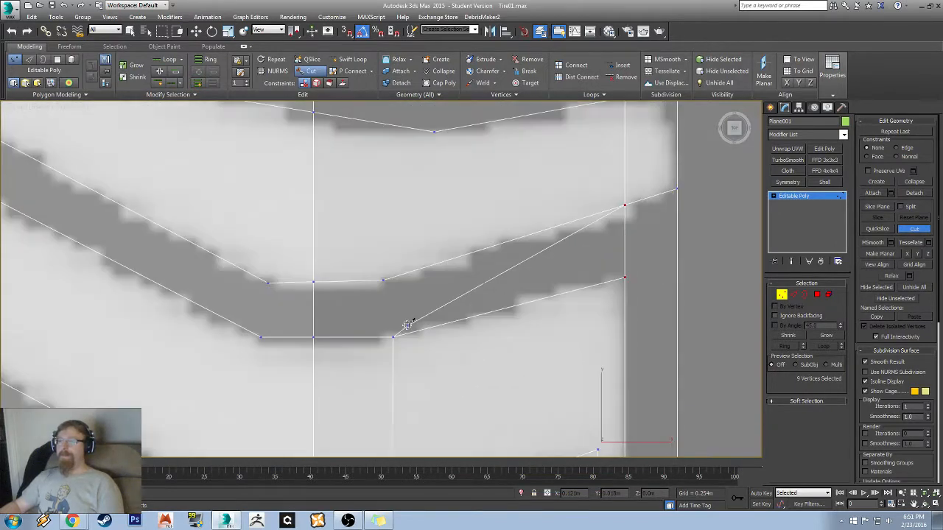
{"action": "left_click", "coordinate": [384, 280]}
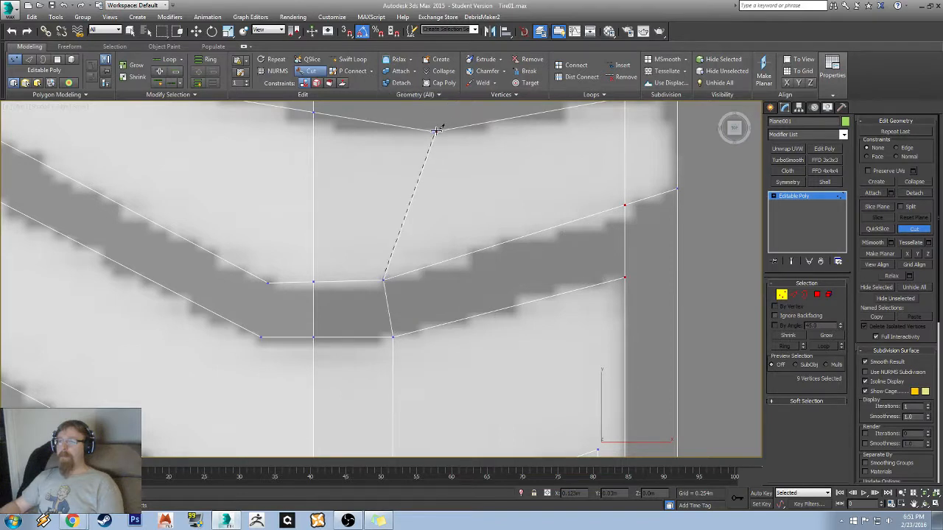
{"action": "mouse_move", "coordinate": [437, 137]}
{"action": "middle_mouse_down"}
{"action": "mouse_move", "coordinate": [419, 326]}
{"action": "mouse_move", "coordinate": [439, 156]}
{"action": "middle_mouse_up"}
- Cut a left-hand edge line from the block's bottom outline corner through the lowest groove's bends to the wide groove's lower bend
{"action": "scroll", "coordinate": [420, 323], "scroll_direction": "down", "scroll_amount": 5}
{"action": "scroll", "coordinate": [406, 361], "scroll_direction": "up", "scroll_amount": 4}
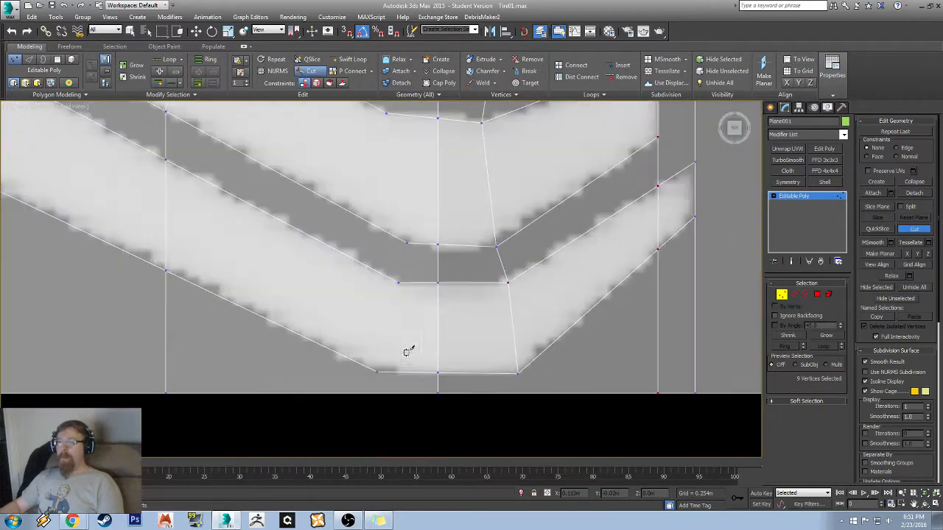
{"action": "left_click", "coordinate": [398, 282]}
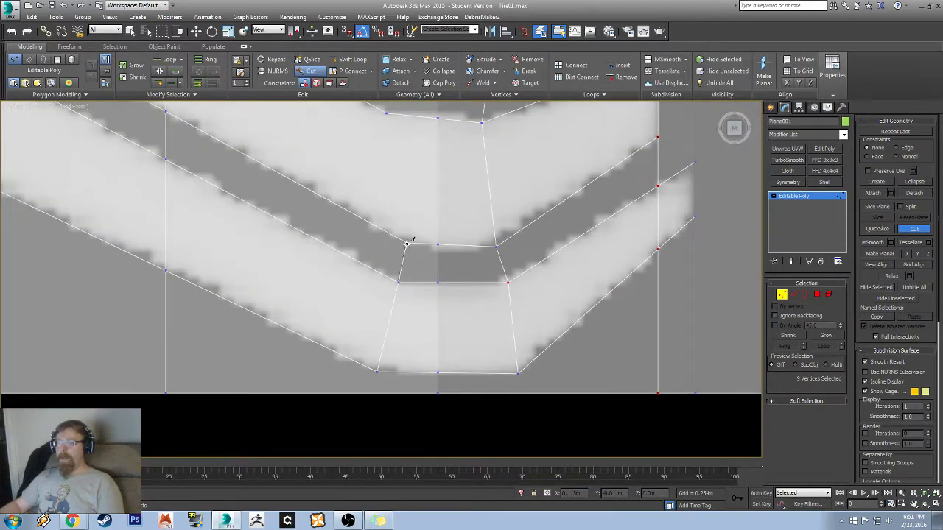
{"action": "middle_click_drag", "start_coordinate": [410, 157], "coordinate": [410, 317]}
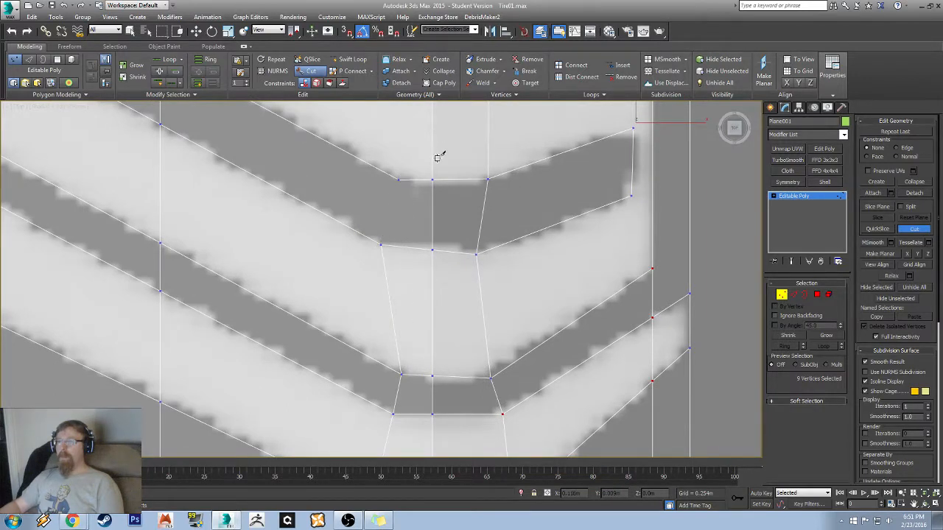
{"action": "middle_click_drag", "start_coordinate": [437, 157], "coordinate": [463, 211]}
{"action": "middle_click_drag", "start_coordinate": [389, 343], "coordinate": [410, 276]}
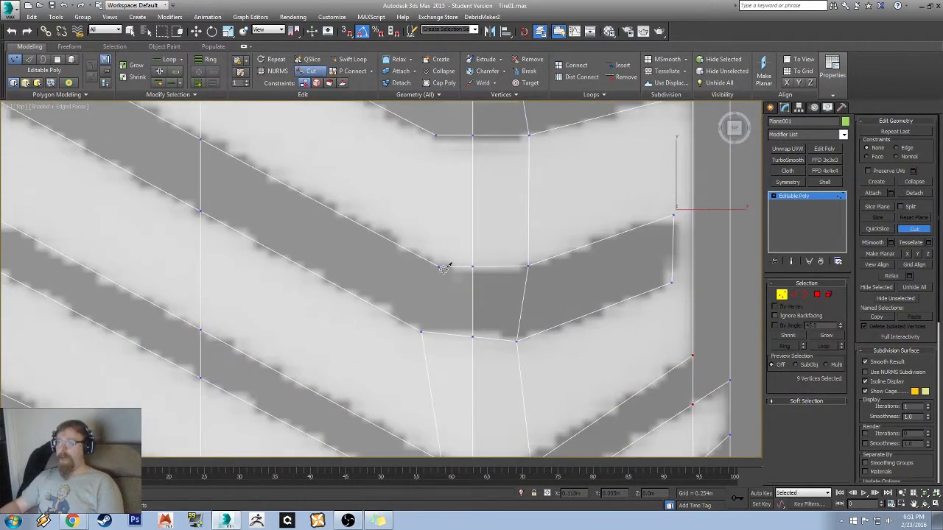
- Cut across the wide groove, the rib and the uppermost groove between their left-hand bend vertices
{"action": "left_click", "coordinate": [439, 267]}
{"action": "left_click", "coordinate": [422, 329]}
{"action": "middle_click_drag", "start_coordinate": [439, 228], "coordinate": [444, 321]}
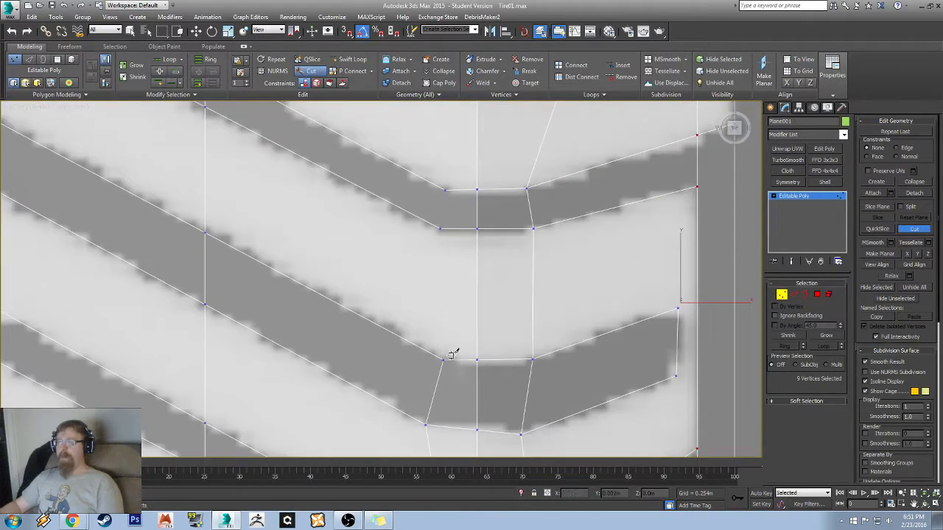
{"action": "left_click", "coordinate": [439, 226]}
{"action": "middle_click_drag", "start_coordinate": [442, 179], "coordinate": [446, 305]}
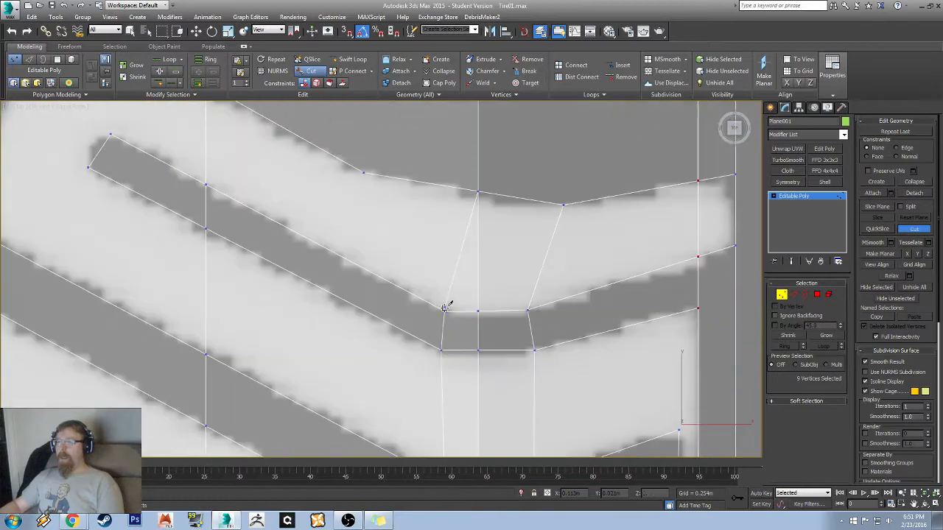
{"action": "left_click", "coordinate": [445, 312]}
- Connect the uppermost groove's left bend to the block's top outline vertex, and that vertex to the strip's upper border
{"action": "scroll", "coordinate": [467, 336], "scroll_direction": "down", "scroll_amount": 8}
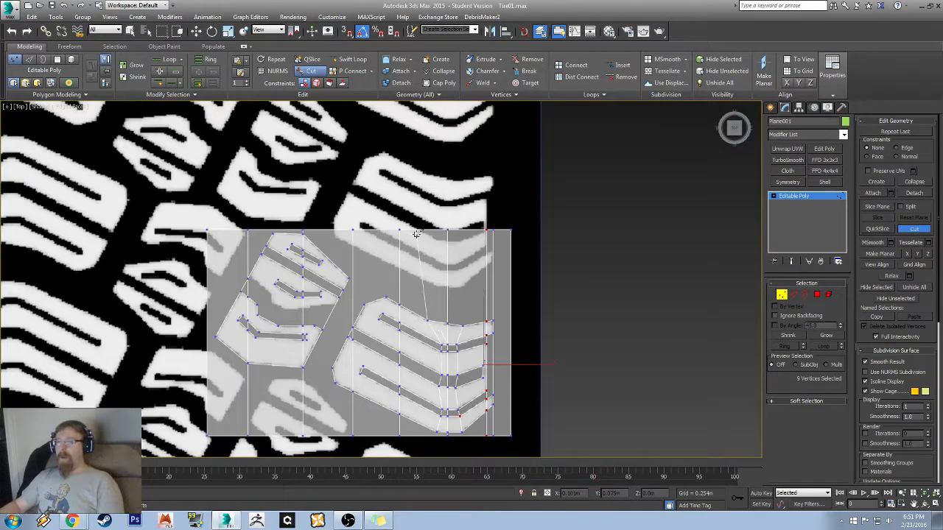
{"action": "left_click", "coordinate": [423, 229]}
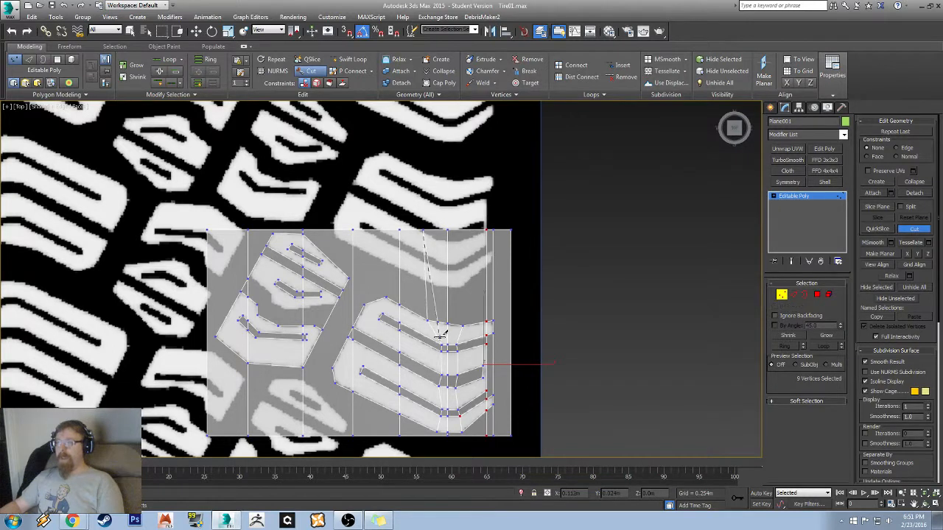
{"action": "scroll", "coordinate": [435, 326], "scroll_direction": "up", "scroll_amount": 8}
- Cut edges joining the two corners at the uppermost groove's closed end to the nearest corners of the shoulder block's outline
{"action": "scroll", "coordinate": [514, 351], "scroll_direction": "down", "scroll_amount": 5}
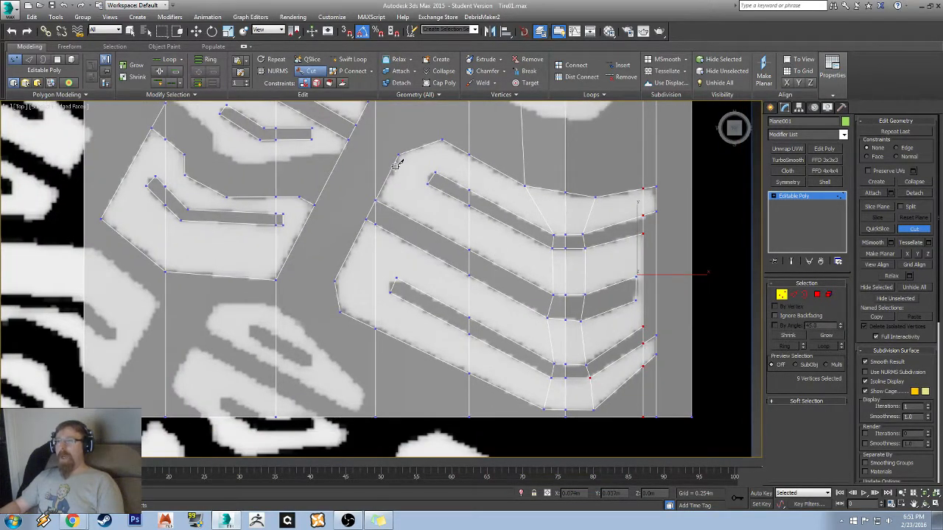
{"action": "scroll", "coordinate": [401, 177], "scroll_direction": "up", "scroll_amount": 6}
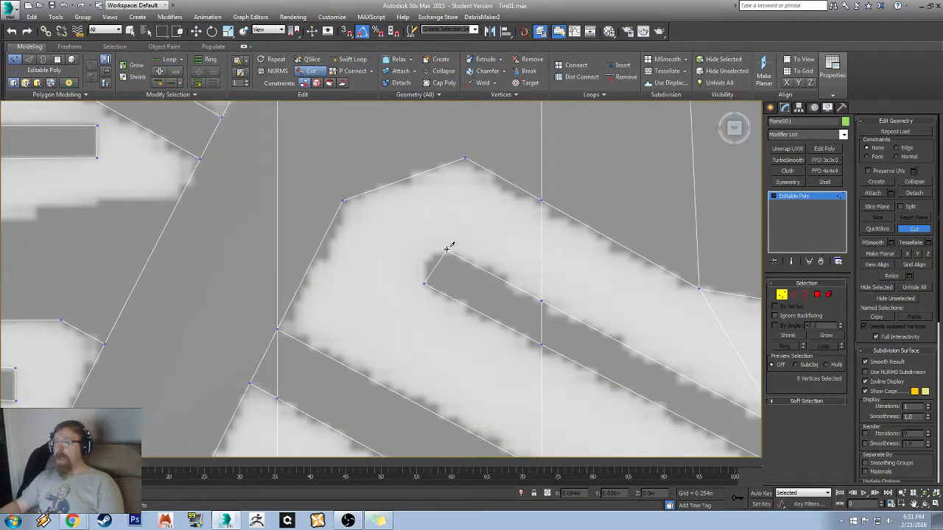
{"action": "left_click", "coordinate": [447, 250]}
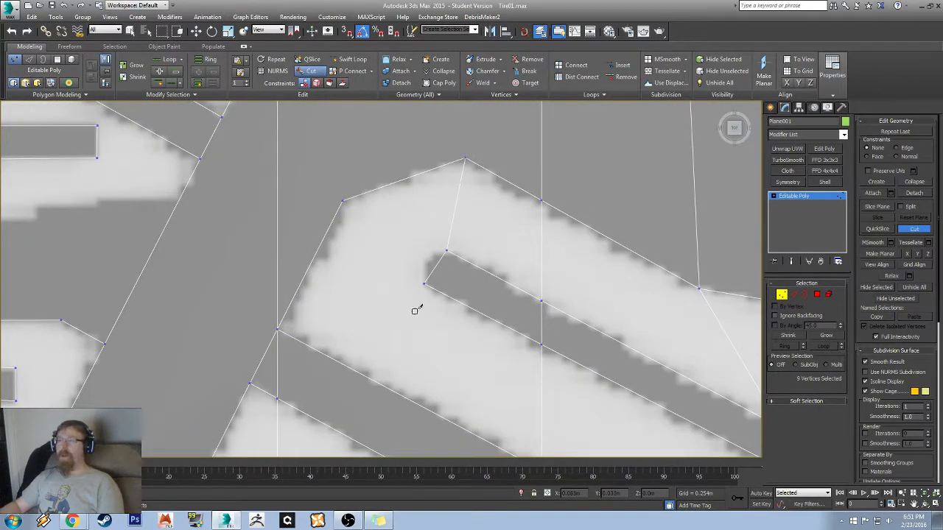
{"action": "left_click", "coordinate": [424, 283]}
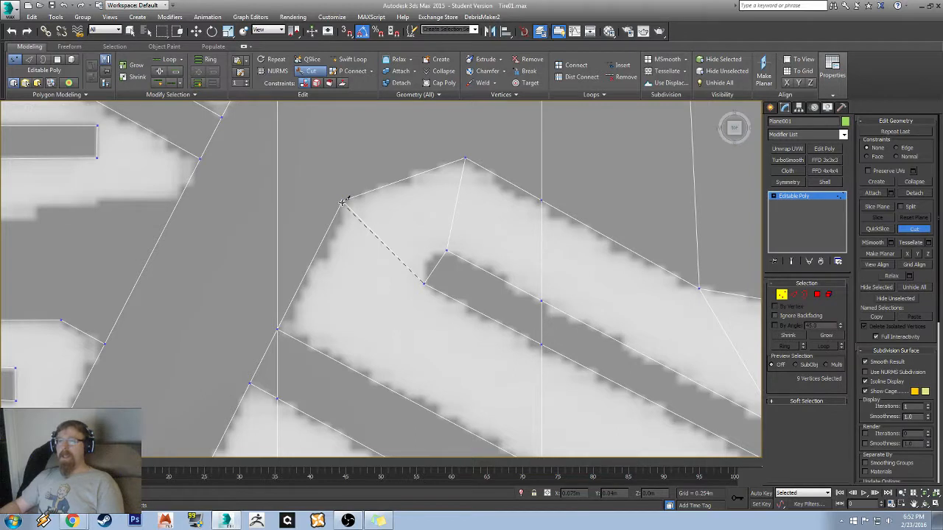
- Finish the cut edge between the upper groove end's lower corner and the tread block's upper-left corner vertex, and exit Cut
{"action": "right_click", "coordinate": [480, 249]}
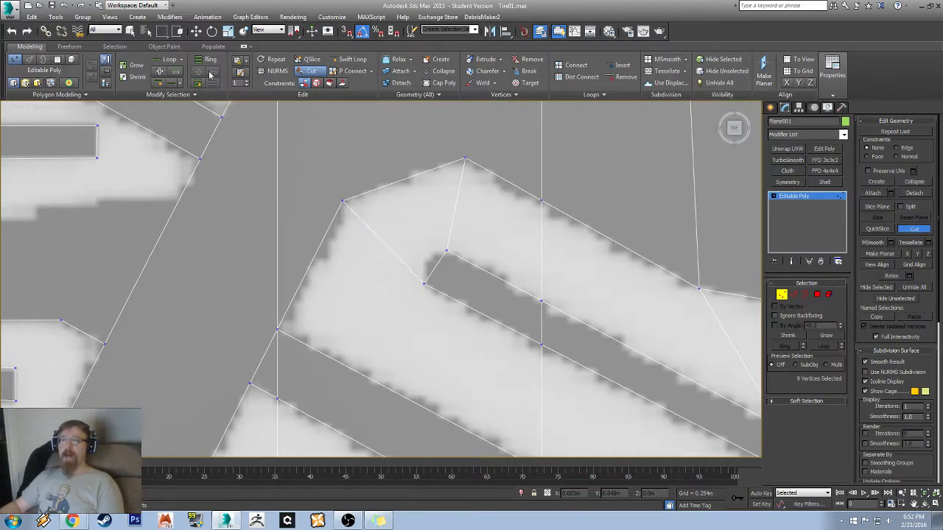
{"action": "left_click", "coordinate": [832, 70]}
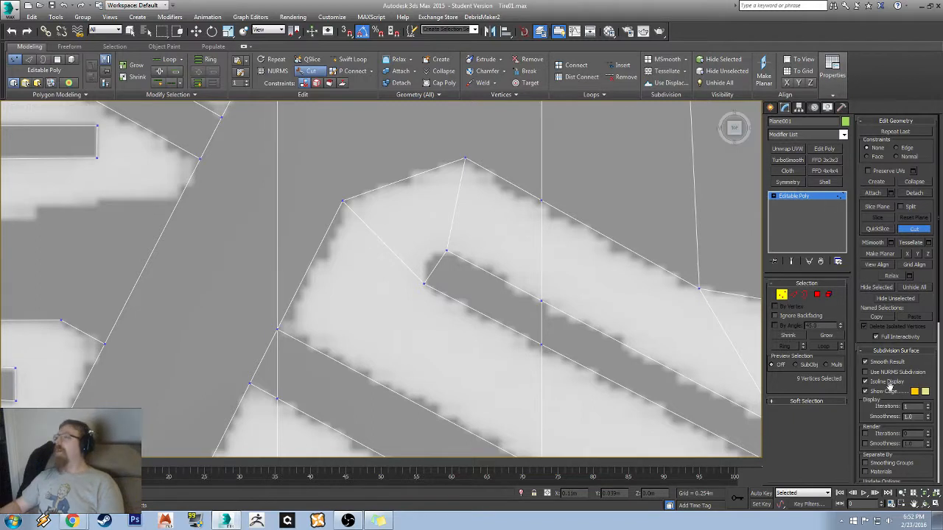
{"action": "right_click", "coordinate": [254, 176]}
{"action": "right_click", "coordinate": [253, 177]}
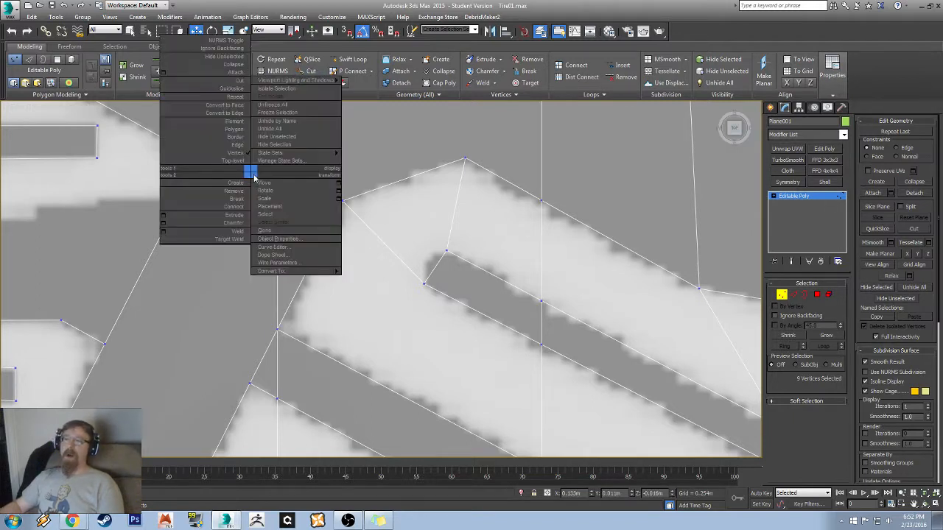
- Narrow the command panel to a single column to widen the viewport
{"action": "middle_click_drag", "start_coordinate": [651, 256], "coordinate": [649, 266]}
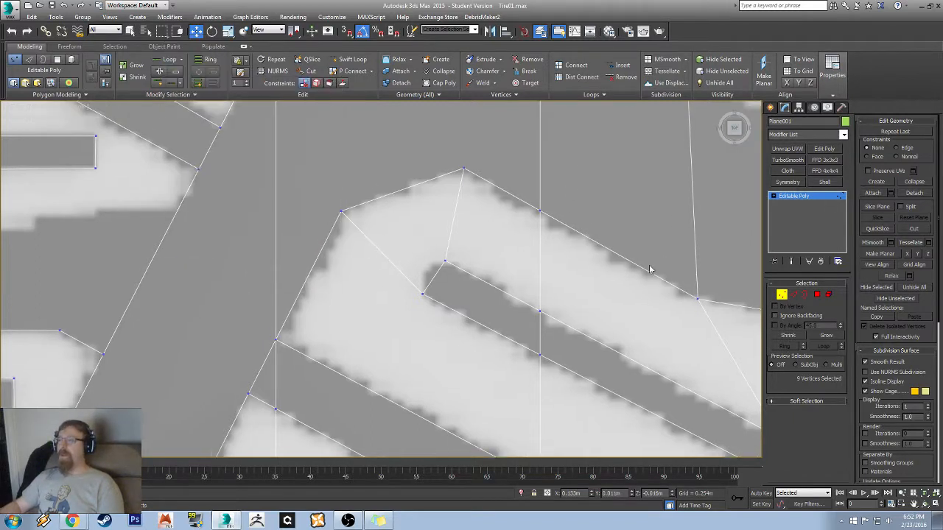
{"action": "left_click_drag", "start_coordinate": [763, 272], "coordinate": [796, 272]}
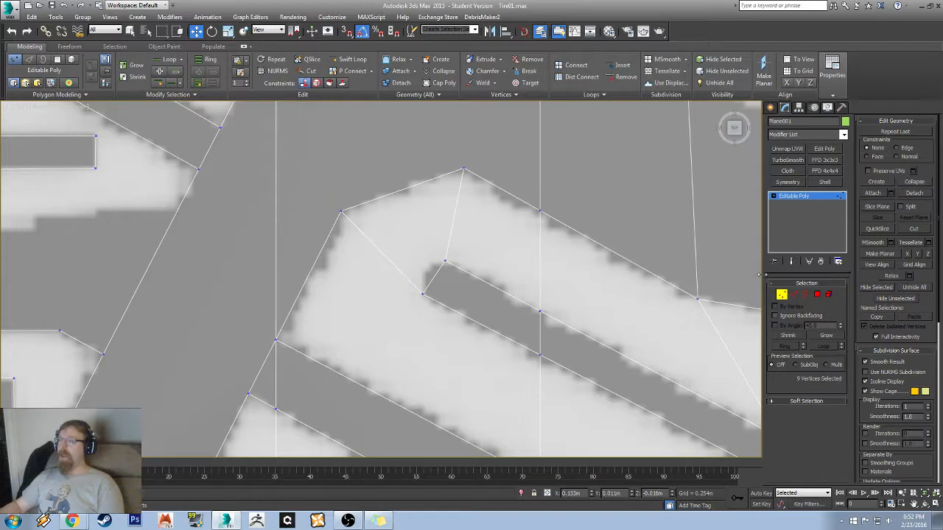
{"action": "left_click_drag", "start_coordinate": [757, 274], "coordinate": [34, 286]}
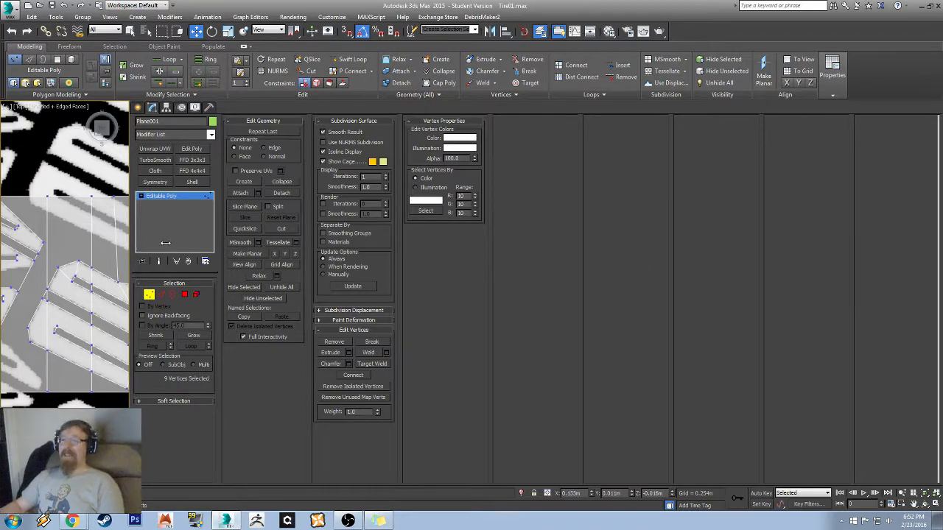
{"action": "left_click_drag", "start_coordinate": [213, 244], "coordinate": [766, 248]}
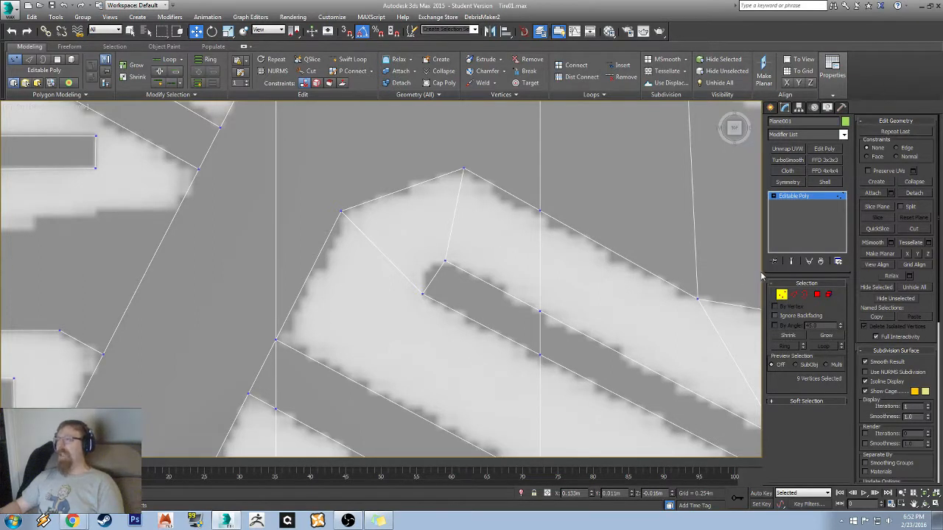
{"action": "left_click_drag", "start_coordinate": [826, 268], "coordinate": [855, 267]}
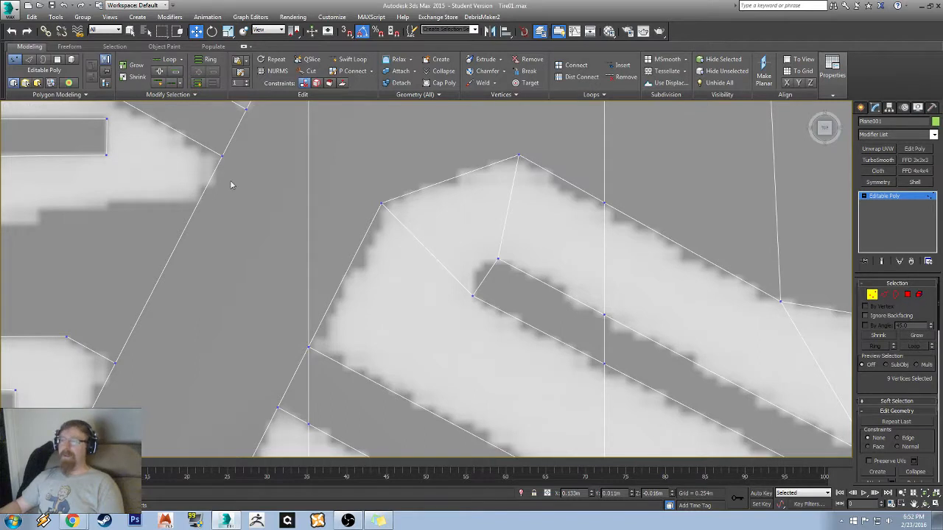
- Cut an edge from the lower corner of the upper groove's closed end to the tread block's lower-left corner vertex
{"action": "middle_click_drag", "start_coordinate": [503, 314], "coordinate": [404, 206]}
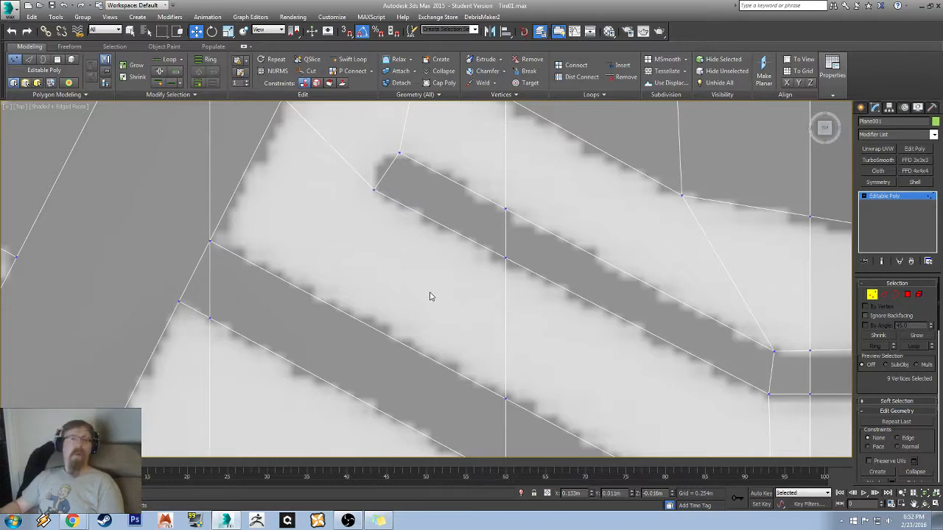
{"action": "middle_click_drag", "start_coordinate": [292, 221], "coordinate": [330, 276]}
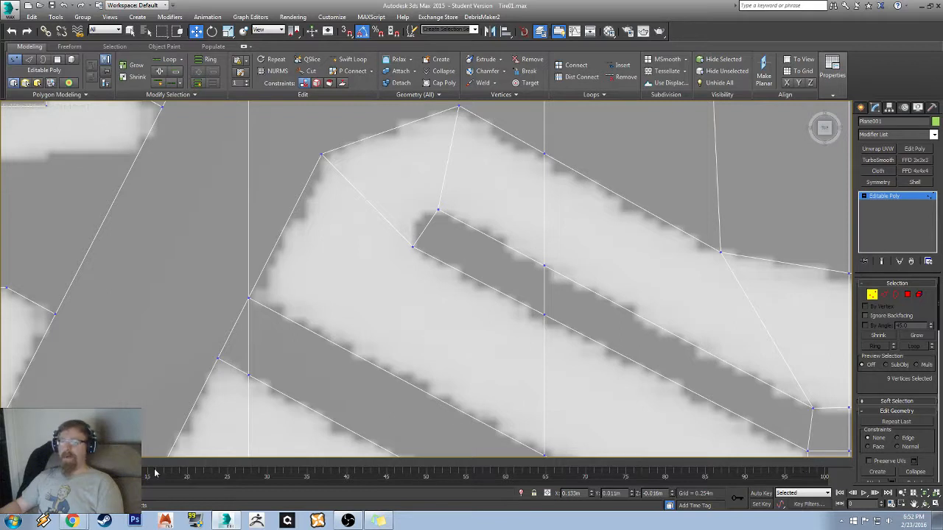
{"action": "mouse_move", "coordinate": [37, 462]}
{"action": "left_mouse_down"}
{"action": "mouse_move", "coordinate": [218, 464]}
{"action": "mouse_move", "coordinate": [44, 464]}
{"action": "left_mouse_up"}
{"action": "middle_click_drag", "start_coordinate": [569, 248], "coordinate": [464, 237]}
{"action": "left_click", "coordinate": [311, 70]}
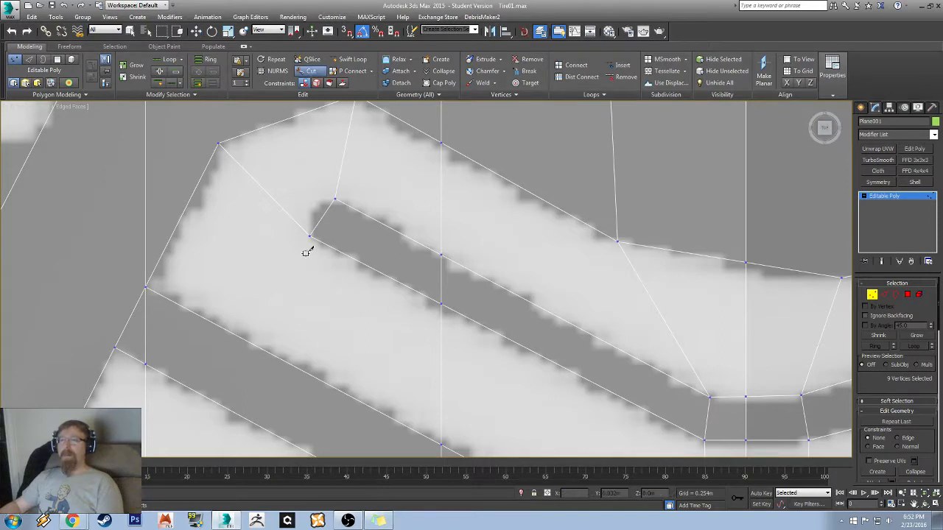
{"action": "left_click", "coordinate": [145, 286]}
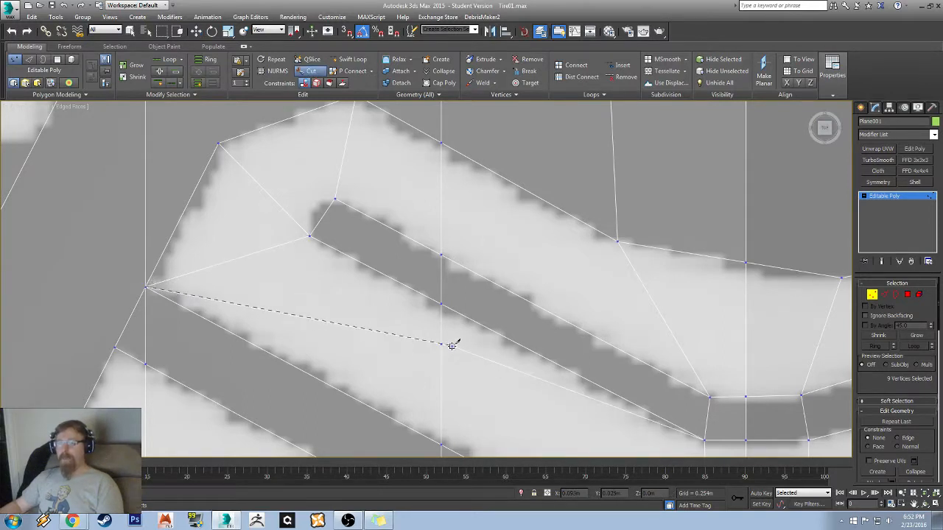
{"action": "middle_click_drag", "start_coordinate": [450, 342], "coordinate": [220, 215]}
{"action": "right_click", "coordinate": [307, 221]}
- Cut an edge between the lower tread block's leftmost corner and the lower corner of its groove's closed end
{"action": "middle_click_drag", "start_coordinate": [368, 309], "coordinate": [452, 215]}
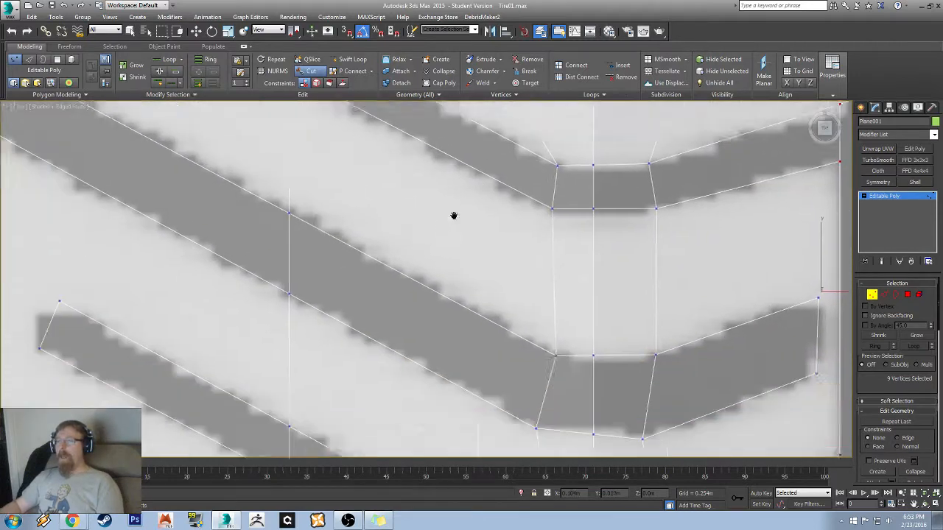
{"action": "scroll", "coordinate": [455, 234], "scroll_direction": "down", "scroll_amount": 6}
{"action": "middle_click_drag", "start_coordinate": [326, 252], "coordinate": [402, 251]}
{"action": "scroll", "coordinate": [402, 251], "scroll_direction": "up", "scroll_amount": 3}
{"action": "scroll", "coordinate": [401, 252], "scroll_direction": "up", "scroll_amount": 3}
{"action": "middle_click_drag", "start_coordinate": [528, 192], "coordinate": [375, 270]}
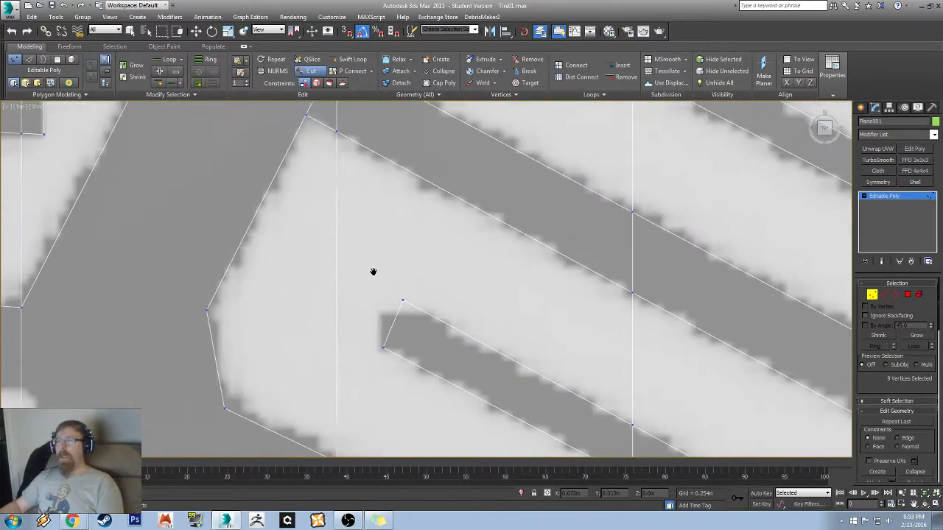
{"action": "scroll", "coordinate": [375, 269], "scroll_direction": "down", "scroll_amount": 3}
{"action": "middle_click_drag", "start_coordinate": [372, 215], "coordinate": [371, 156]}
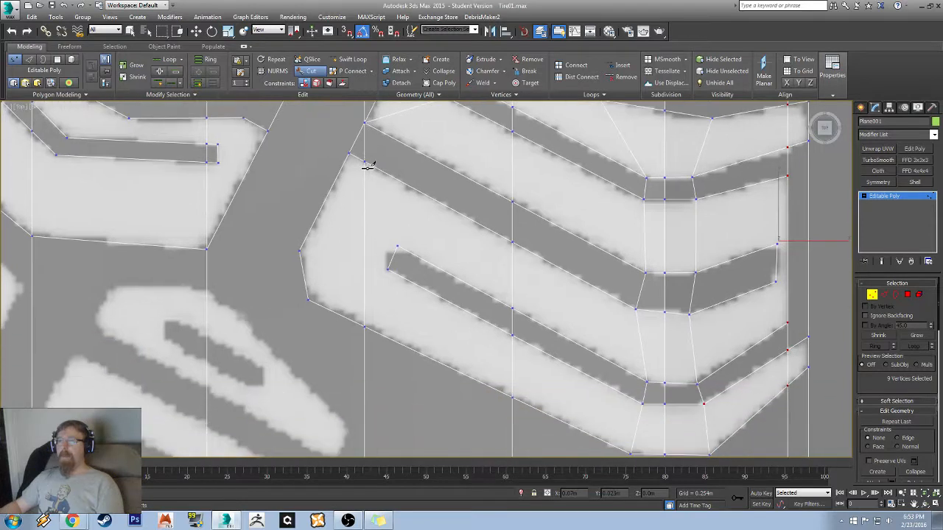
{"action": "middle_click_drag", "start_coordinate": [375, 244], "coordinate": [375, 270]}
{"action": "scroll", "coordinate": [373, 286], "scroll_direction": "down", "scroll_amount": 6}
{"action": "scroll", "coordinate": [366, 212], "scroll_direction": "up", "scroll_amount": 4}
{"action": "scroll", "coordinate": [374, 237], "scroll_direction": "up", "scroll_amount": 2}
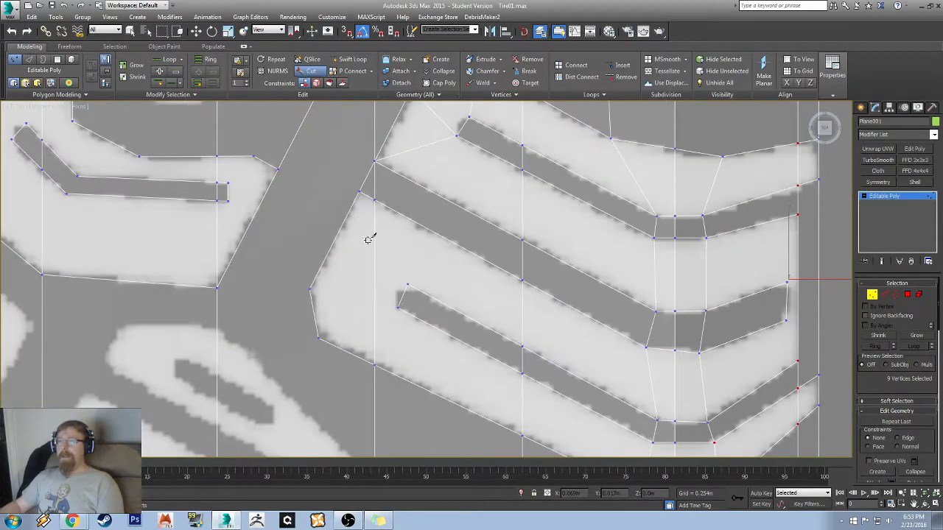
{"action": "left_click", "coordinate": [399, 307]}
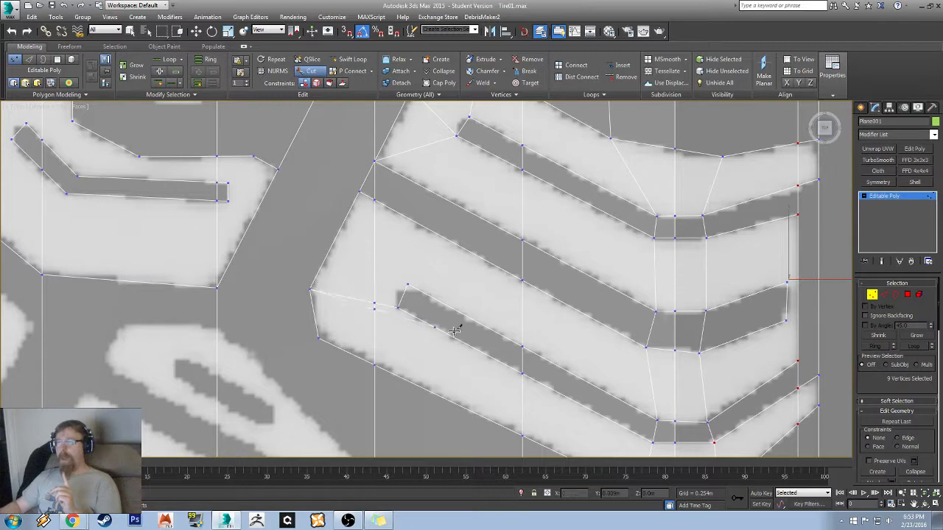
- Cut edges from the lower groove end's two corners to the vertices where the vertical edge meets the block's upper and lower outlines
{"action": "middle_click_drag", "start_coordinate": [432, 378], "coordinate": [299, 335]}
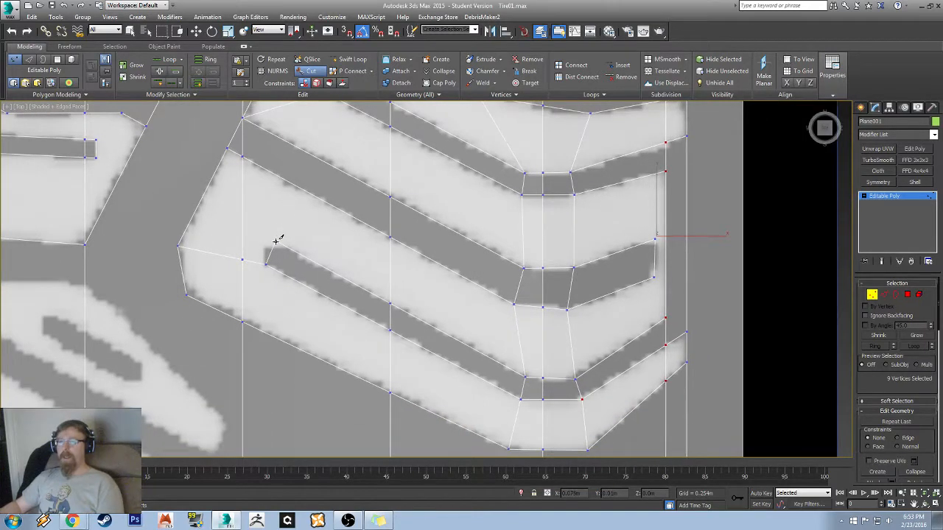
{"action": "left_click", "coordinate": [243, 155]}
{"action": "middle_click_drag", "start_coordinate": [362, 292], "coordinate": [277, 269]}
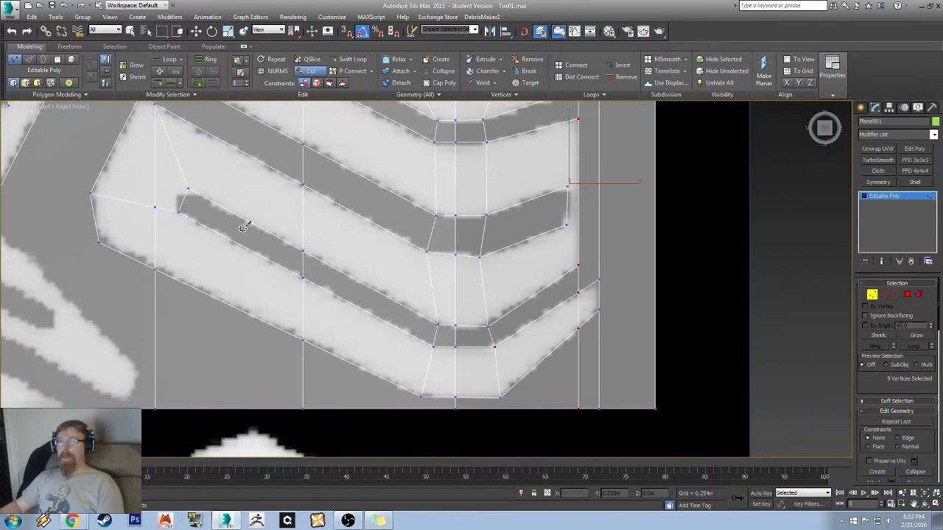
{"action": "left_click", "coordinate": [179, 212]}
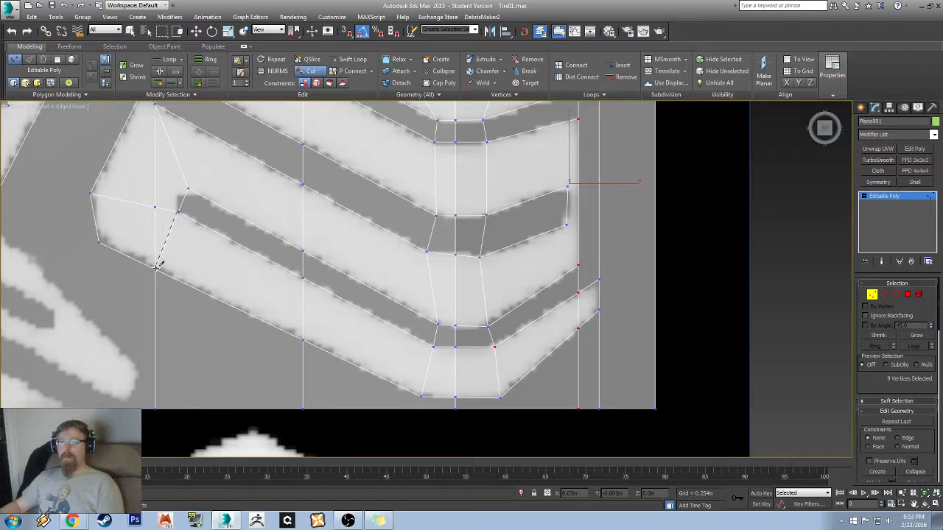
{"action": "left_click", "coordinate": [155, 263]}
- Cut an edge from the vertex below the upper groove's outer end, across the narrow strip, to the plane's right border
{"action": "scroll", "coordinate": [373, 213], "scroll_direction": "down", "scroll_amount": 2}
{"action": "scroll", "coordinate": [428, 242], "scroll_direction": "up", "scroll_amount": 5}
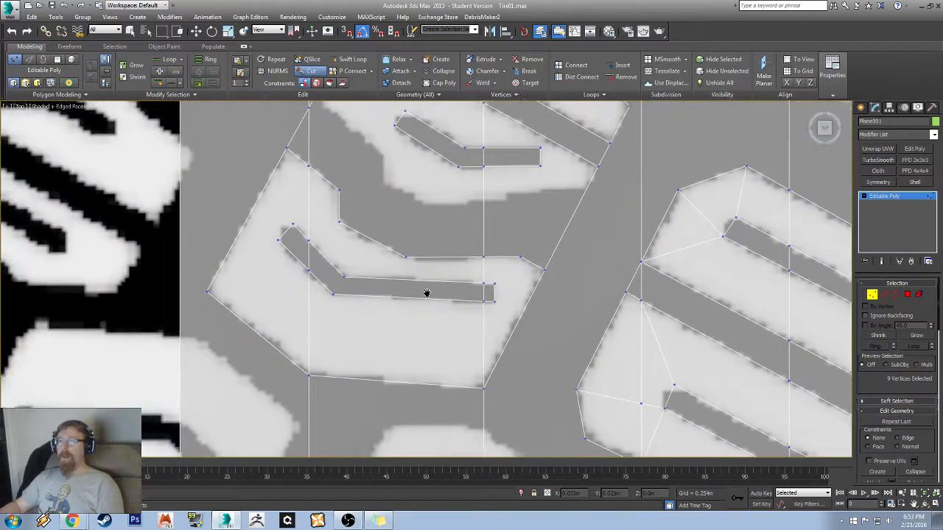
{"action": "middle_click_drag", "start_coordinate": [428, 293], "coordinate": [379, 271]}
{"action": "middle_click_drag", "start_coordinate": [501, 233], "coordinate": [214, 308]}
{"action": "middle_click_drag", "start_coordinate": [440, 232], "coordinate": [417, 158]}
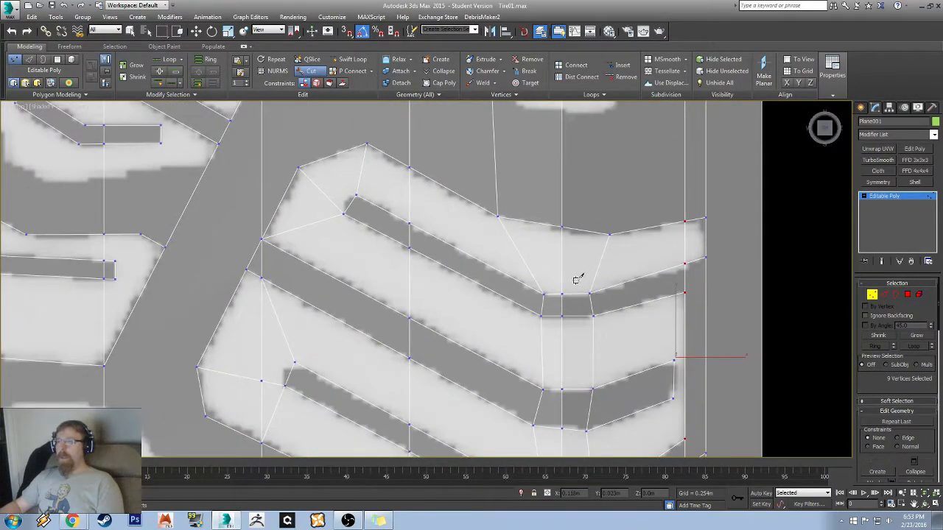
{"action": "middle_click_drag", "start_coordinate": [601, 272], "coordinate": [491, 238]}
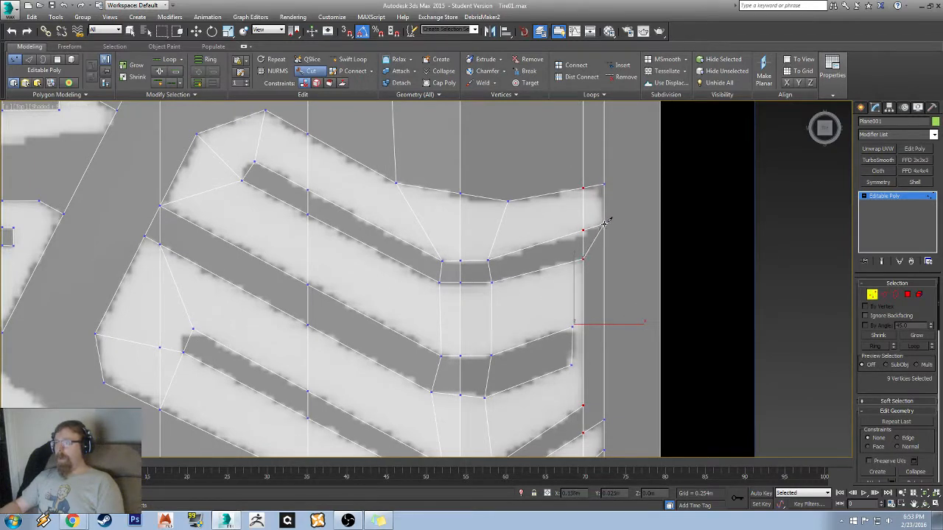
{"action": "left_click", "coordinate": [604, 258]}
{"action": "left_click", "coordinate": [661, 254]}
{"action": "right_click", "coordinate": [610, 360]}
- Cut an edge from the vertex above the lowest groove's outer end, across the narrow strip, to the plane's right border
{"action": "middle_click_drag", "start_coordinate": [567, 417], "coordinate": [474, 296]}
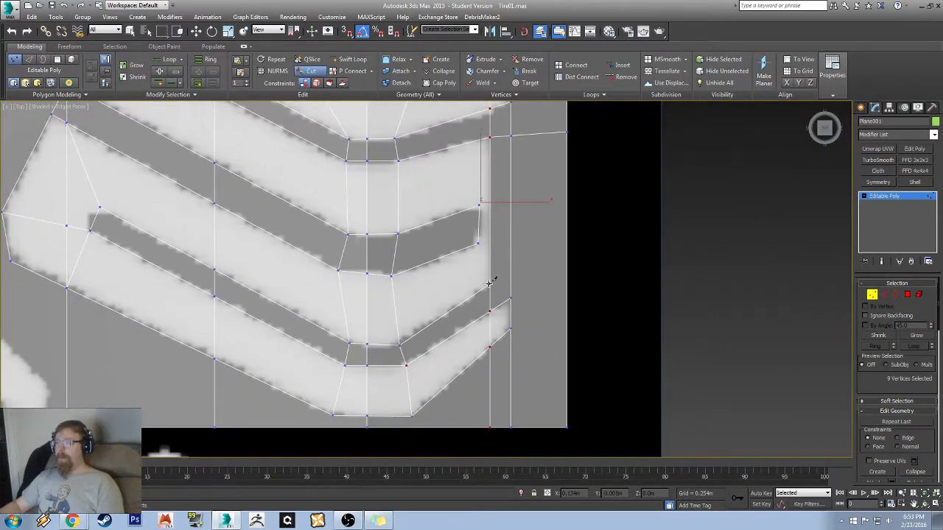
{"action": "left_click", "coordinate": [490, 283]}
{"action": "left_click", "coordinate": [566, 280]}
{"action": "right_click", "coordinate": [533, 289]}
{"action": "middle_click_drag", "start_coordinate": [395, 297], "coordinate": [474, 273]}
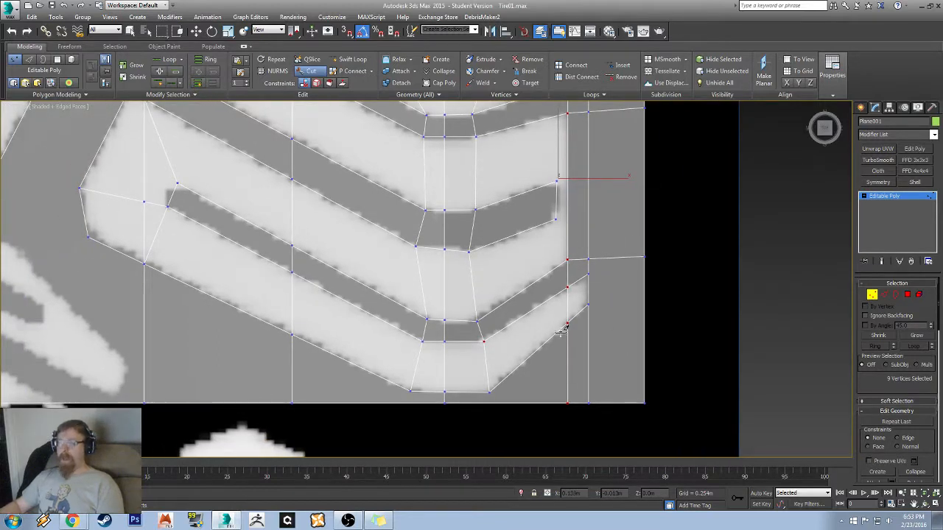
- Cut two edges from the outer end corners of the lowest tread rib straight across to the plane's right border
{"action": "middle_click_drag", "start_coordinate": [552, 267], "coordinate": [268, 227]}
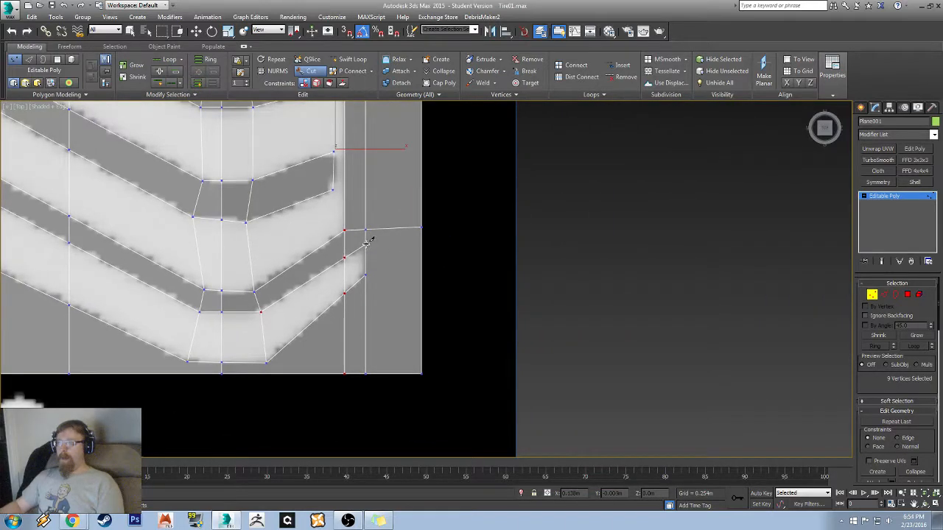
{"action": "left_click", "coordinate": [421, 245]}
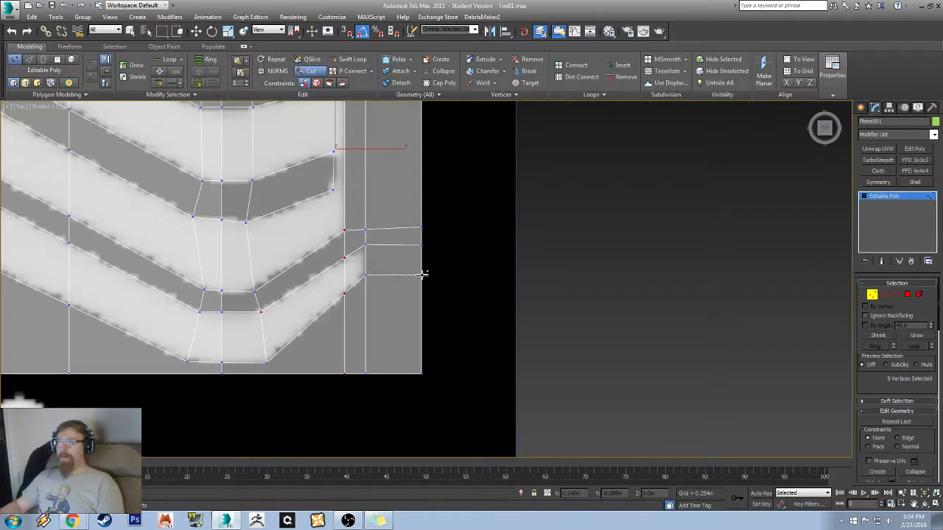
{"action": "left_click", "coordinate": [422, 274]}
{"action": "middle_click_drag", "start_coordinate": [303, 167], "coordinate": [309, 324]}
{"action": "right_click", "coordinate": [339, 268]}
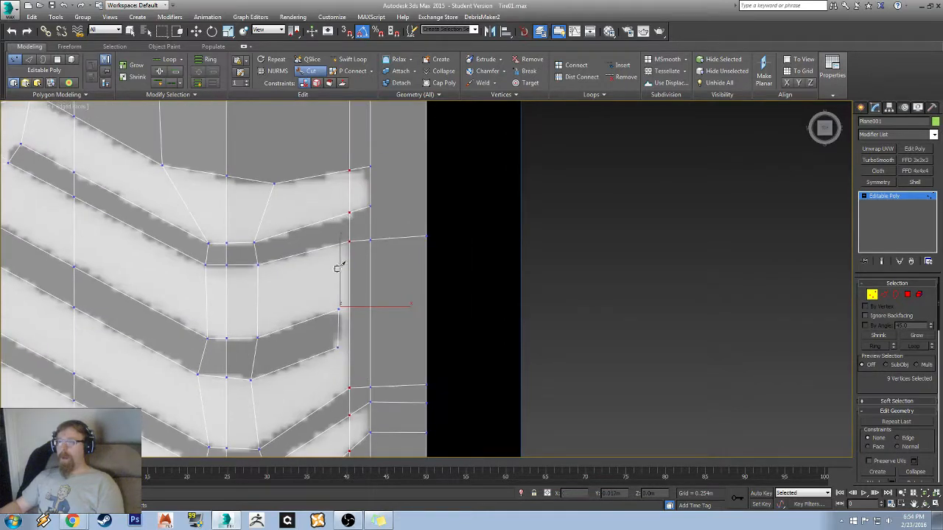
- Cut two edges from the outer end corners of the topmost tread rib straight across to the plane's right border
{"action": "right_click", "coordinate": [379, 207]}
{"action": "left_click", "coordinate": [372, 206]}
{"action": "left_click", "coordinate": [427, 208]}
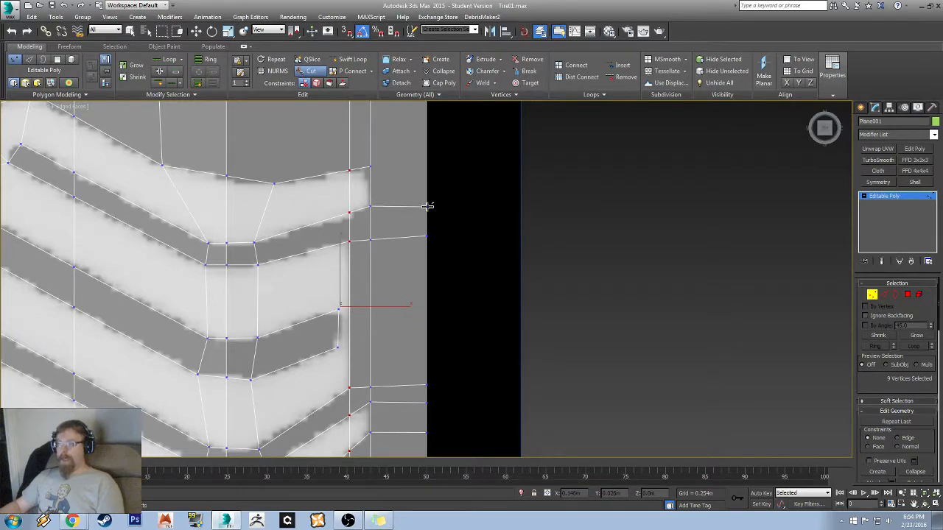
{"action": "right_click", "coordinate": [392, 140]}
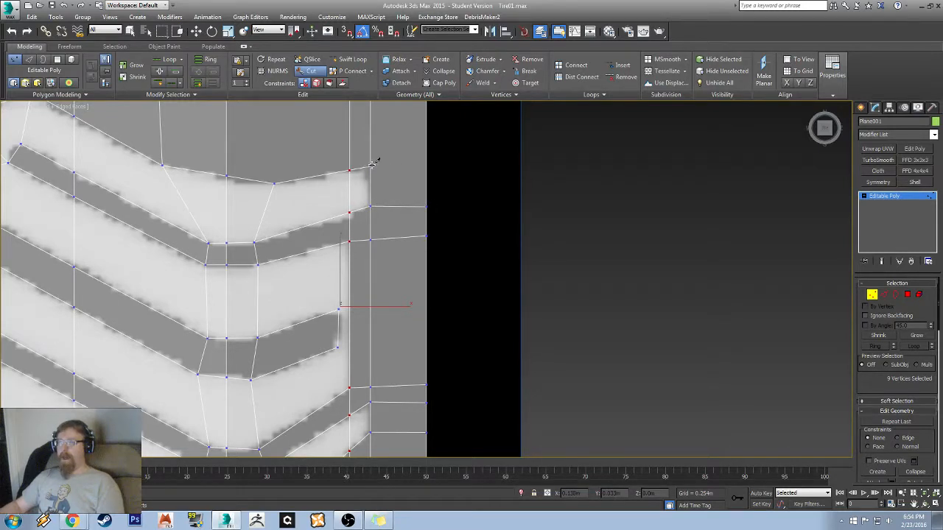
{"action": "left_click", "coordinate": [371, 166]}
{"action": "left_click", "coordinate": [428, 167]}
- Inspect the plane's cut edges from an angled view, and return to the top view close to the small upper-left tread blocks
{"action": "middle_click_drag", "start_coordinate": [466, 346], "coordinate": [426, 235]}
{"action": "scroll", "coordinate": [425, 234], "scroll_direction": "down", "scroll_amount": 5}
{"action": "middle_click_drag", "start_coordinate": [408, 343], "coordinate": [441, 251], "text": "alt"}
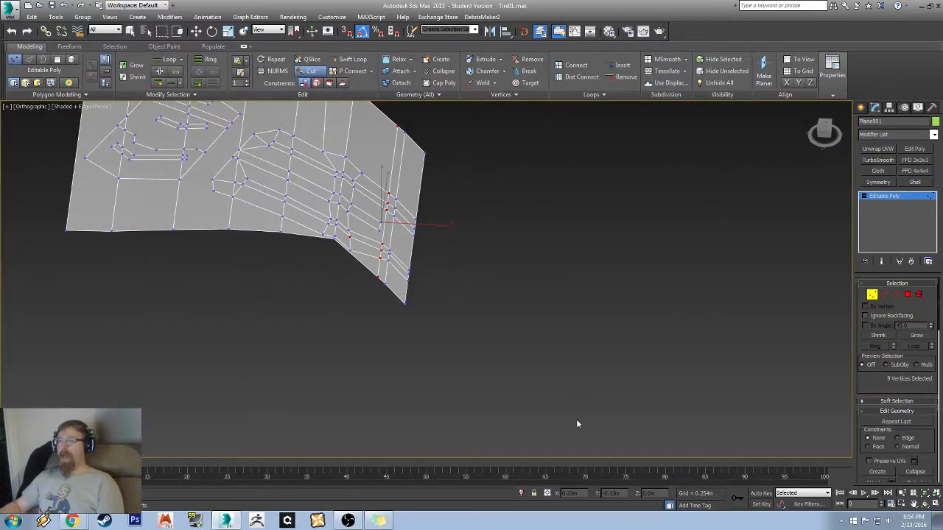
{"action": "middle_click_drag", "start_coordinate": [348, 244], "coordinate": [361, 331], "text": "alt"}
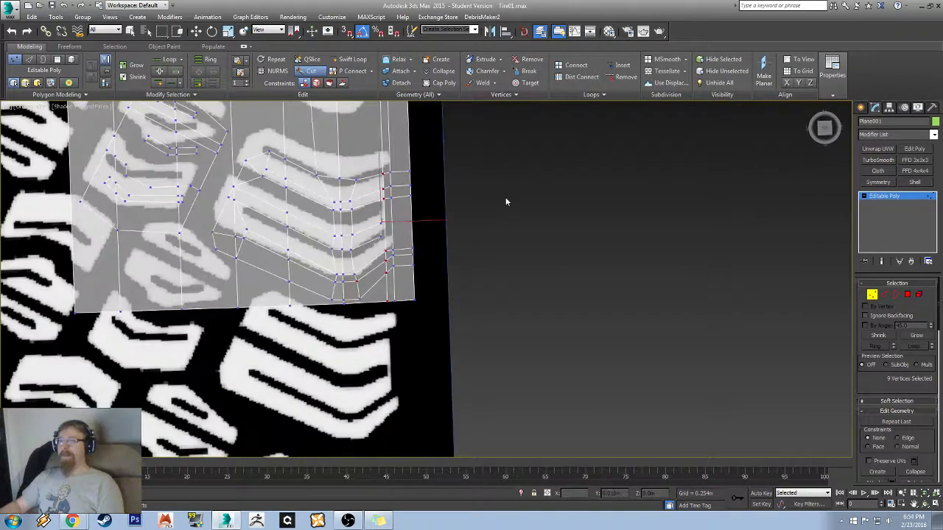
{"action": "key", "text": "p"}
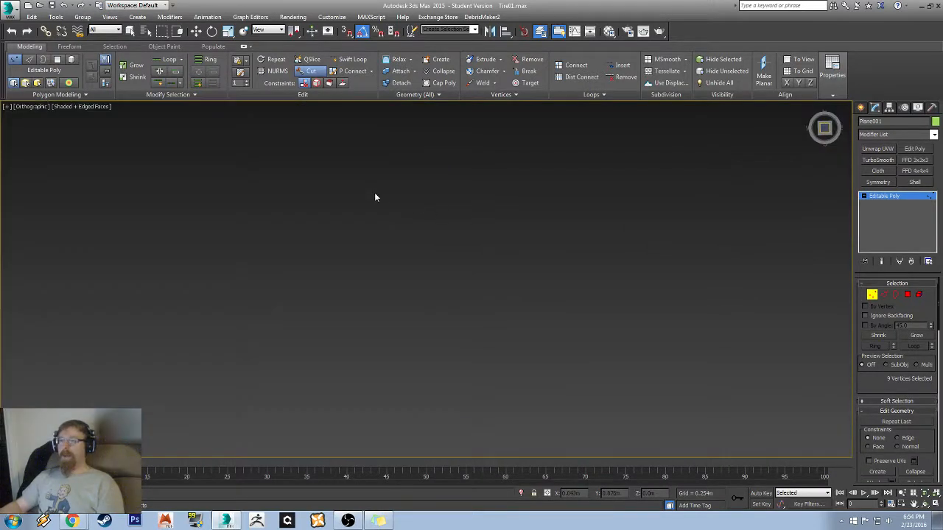
{"action": "key", "text": "t"}
{"action": "scroll", "coordinate": [449, 319], "scroll_direction": "up", "scroll_amount": 4}
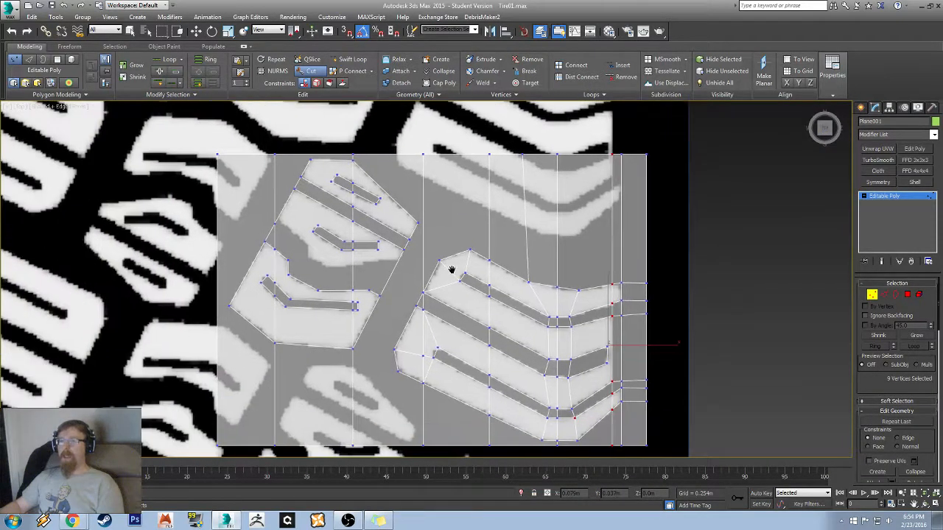
{"action": "middle_click_drag", "start_coordinate": [372, 216], "coordinate": [341, 231]}
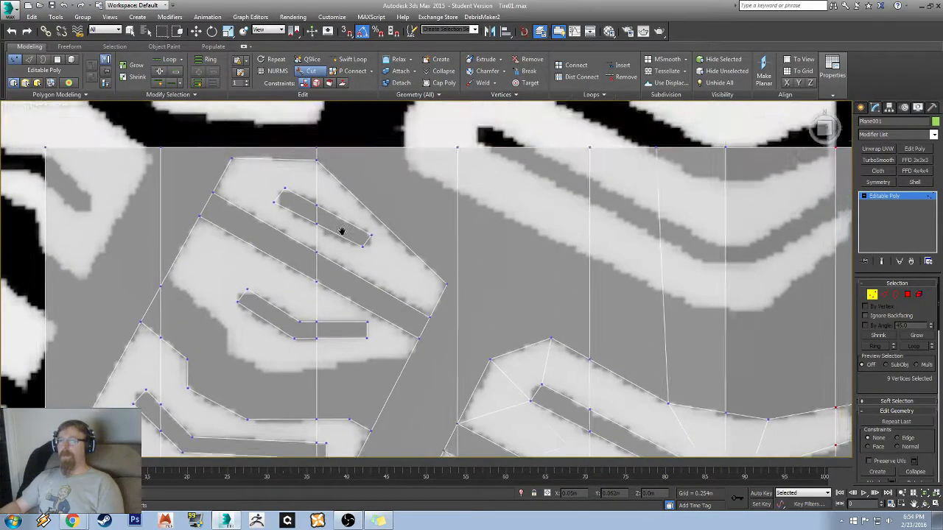
- Cut edges connecting the right end corners of the topmost small block's slot to the block's two right corners
{"action": "left_click", "coordinate": [425, 325]}
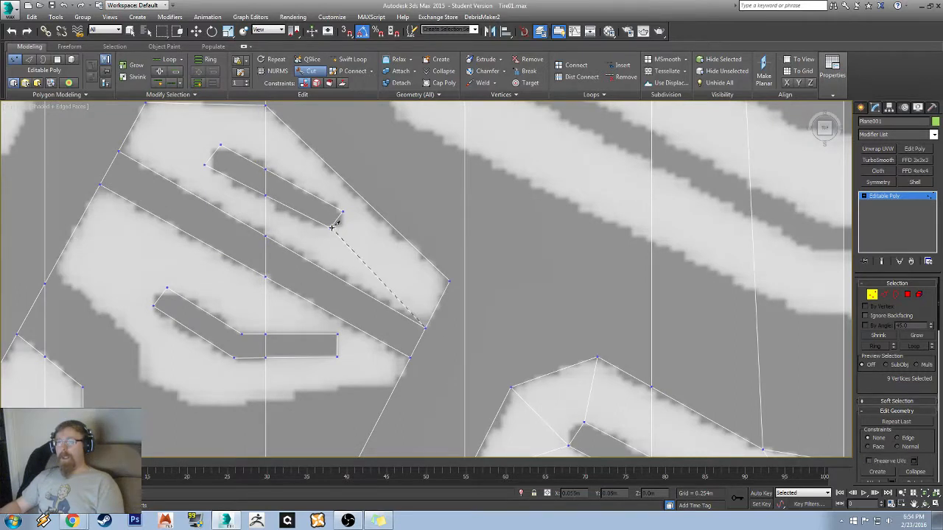
{"action": "left_click", "coordinate": [331, 227]}
{"action": "left_click", "coordinate": [451, 278]}
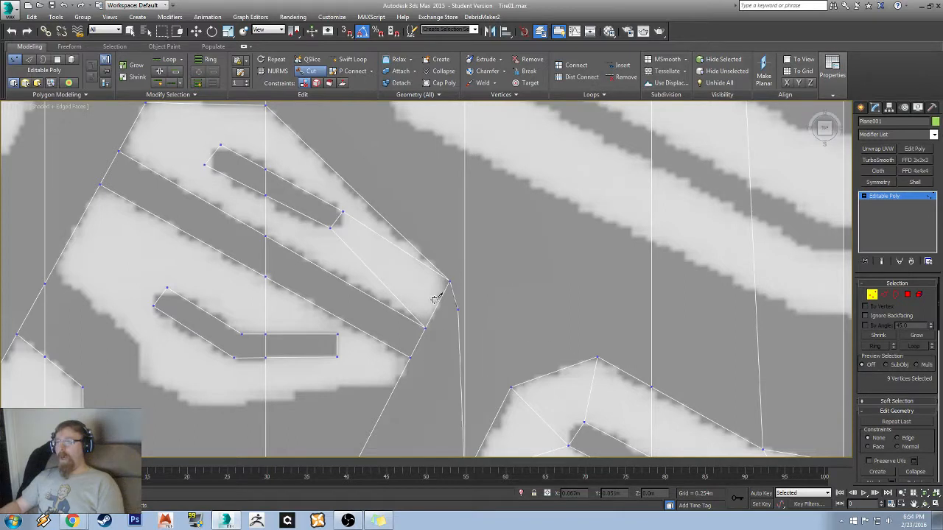
- Cut edges from the left end corners of the topmost small block's slot to the block's upper-left and lower-left corners
{"action": "middle_click_drag", "start_coordinate": [251, 149], "coordinate": [330, 255]}
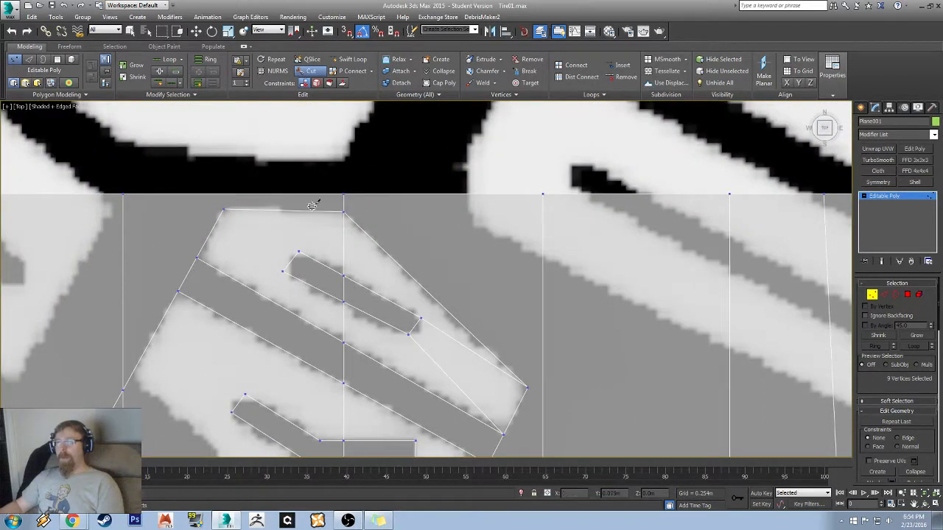
{"action": "middle_click_drag", "start_coordinate": [309, 259], "coordinate": [370, 250]}
{"action": "scroll", "coordinate": [347, 217], "scroll_direction": "up", "scroll_amount": 4}
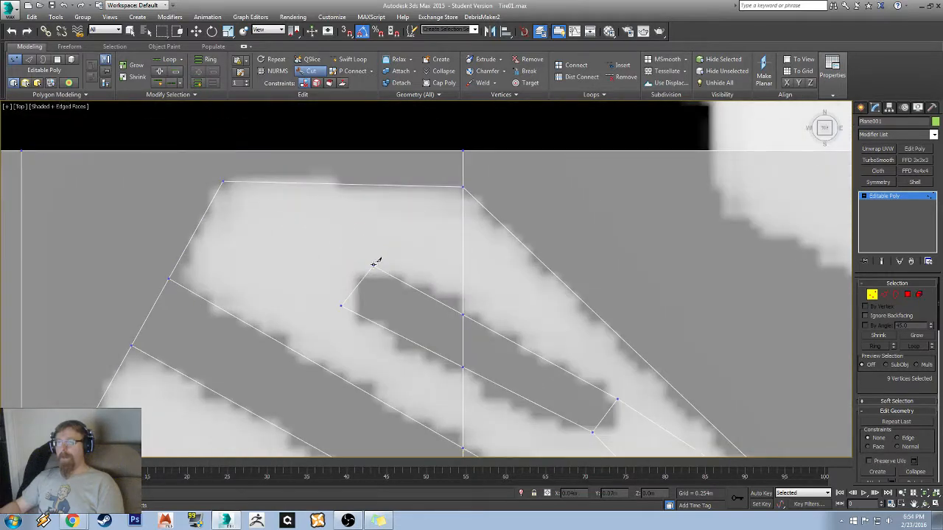
{"action": "left_click", "coordinate": [373, 264]}
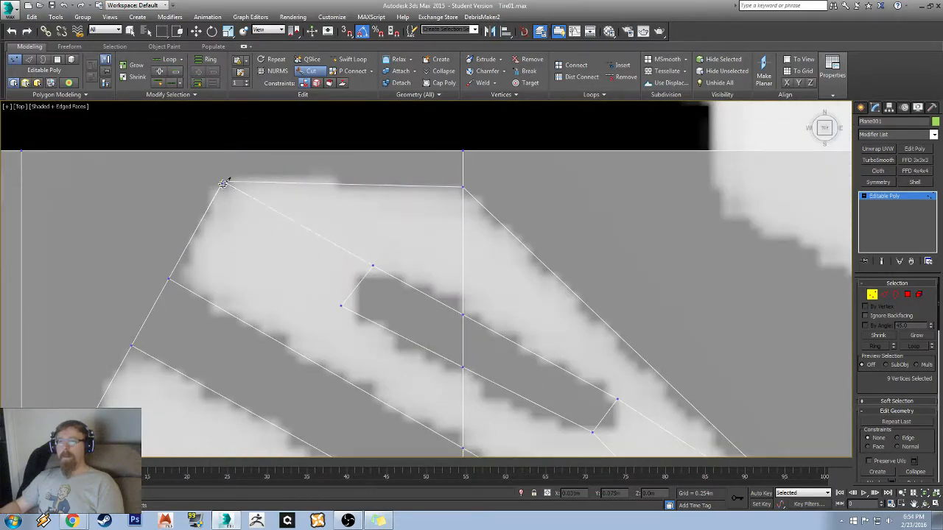
{"action": "left_click", "coordinate": [223, 183]}
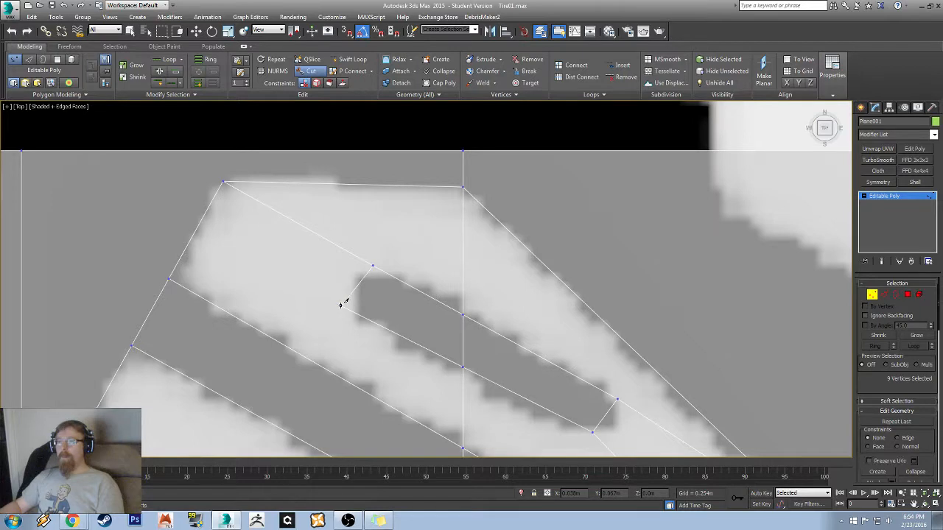
{"action": "left_click", "coordinate": [168, 277]}
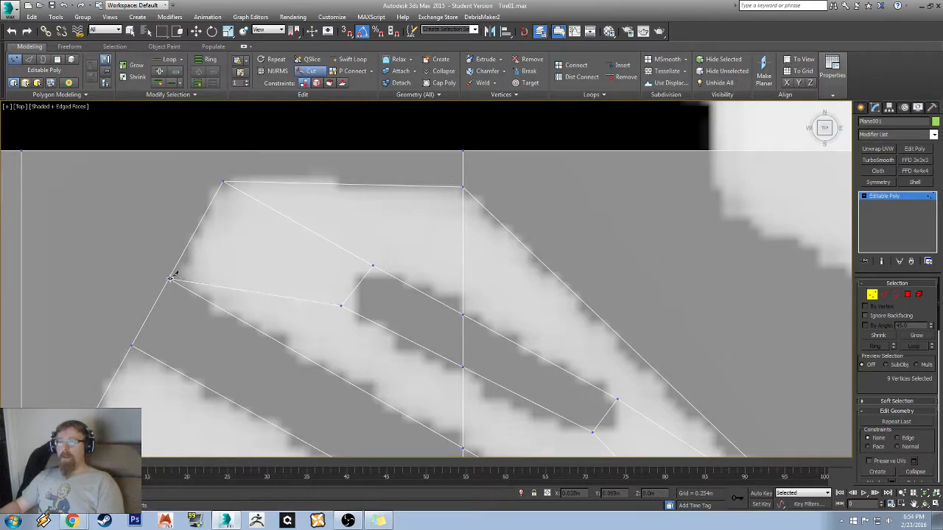
- Examine the tread plane's cut edges against the whole reference image and up close around the lower small block
{"action": "scroll", "coordinate": [436, 320], "scroll_direction": "down", "scroll_amount": 6}
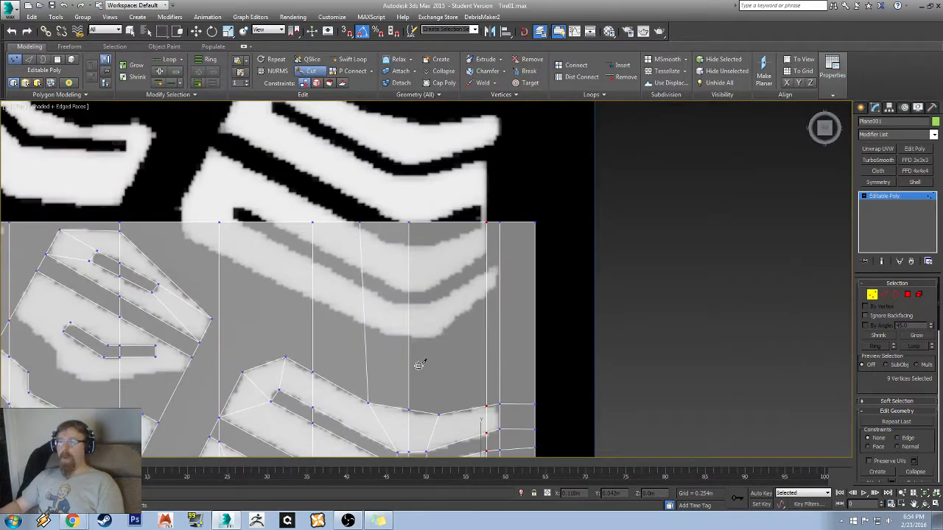
{"action": "middle_click_drag", "start_coordinate": [274, 339], "coordinate": [359, 191]}
{"action": "mouse_move", "coordinate": [366, 425]}
{"action": "middle_mouse_down"}
{"action": "mouse_move", "coordinate": [355, 240]}
{"action": "mouse_move", "coordinate": [339, 187]}
{"action": "middle_mouse_up"}
{"action": "scroll", "coordinate": [293, 252], "scroll_direction": "down", "scroll_amount": 6}
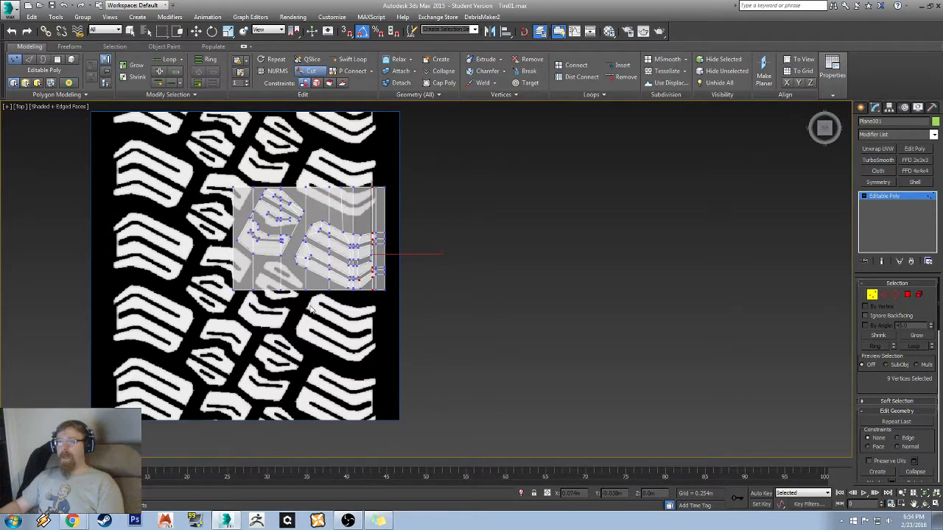
{"action": "middle_click_drag", "start_coordinate": [309, 304], "coordinate": [390, 337]}
{"action": "scroll", "coordinate": [341, 291], "scroll_direction": "up", "scroll_amount": 5}
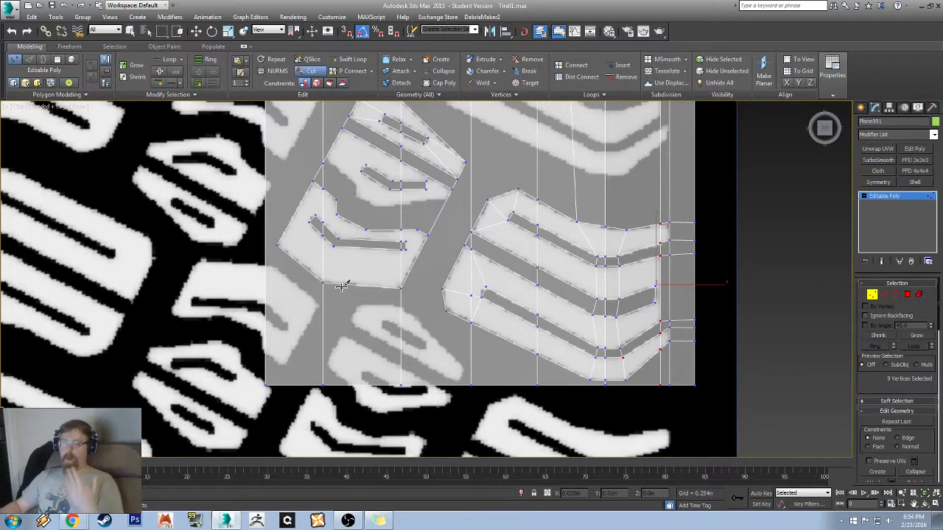
{"action": "scroll", "coordinate": [305, 248], "scroll_direction": "up", "scroll_amount": 3}
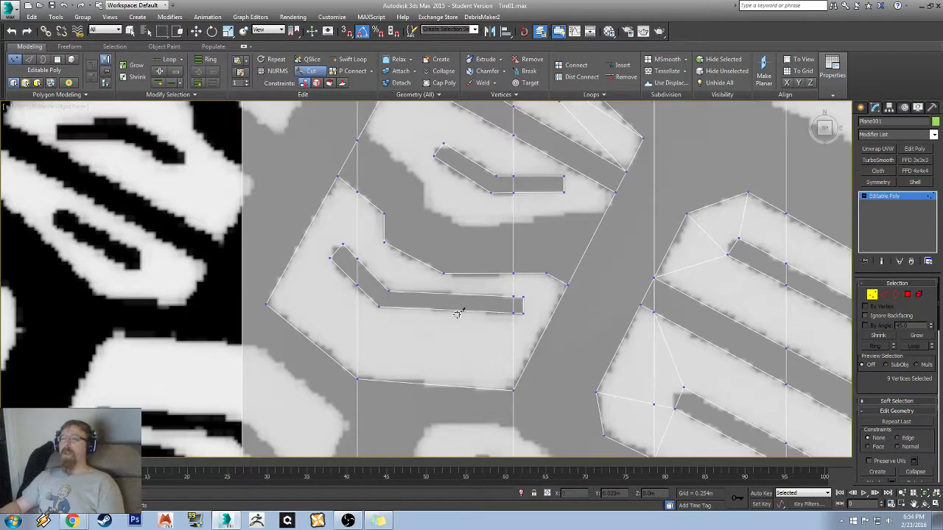
{"action": "scroll", "coordinate": [369, 287], "scroll_direction": "up", "scroll_amount": 2}
{"action": "middle_click_drag", "start_coordinate": [368, 287], "coordinate": [370, 273]}
{"action": "scroll", "coordinate": [370, 273], "scroll_direction": "down", "scroll_amount": 10}
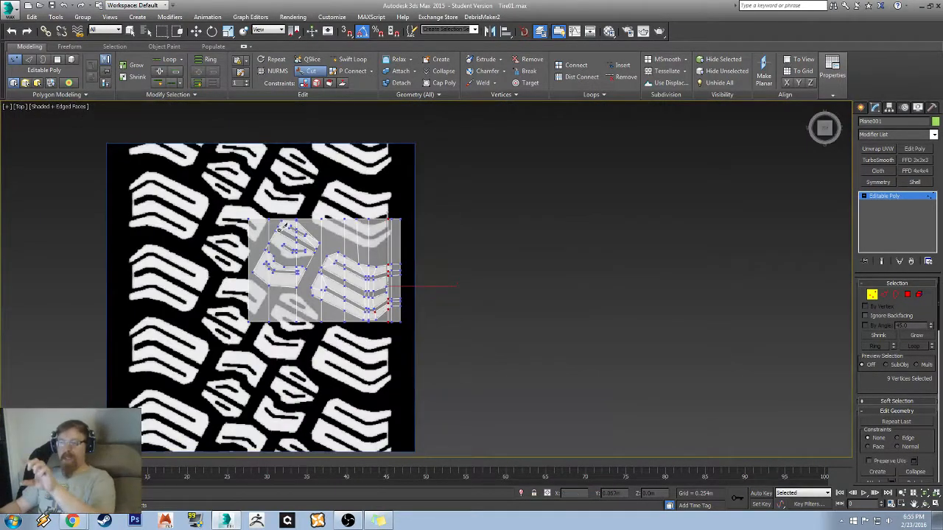
{"action": "middle_click_drag", "start_coordinate": [311, 235], "coordinate": [318, 254]}
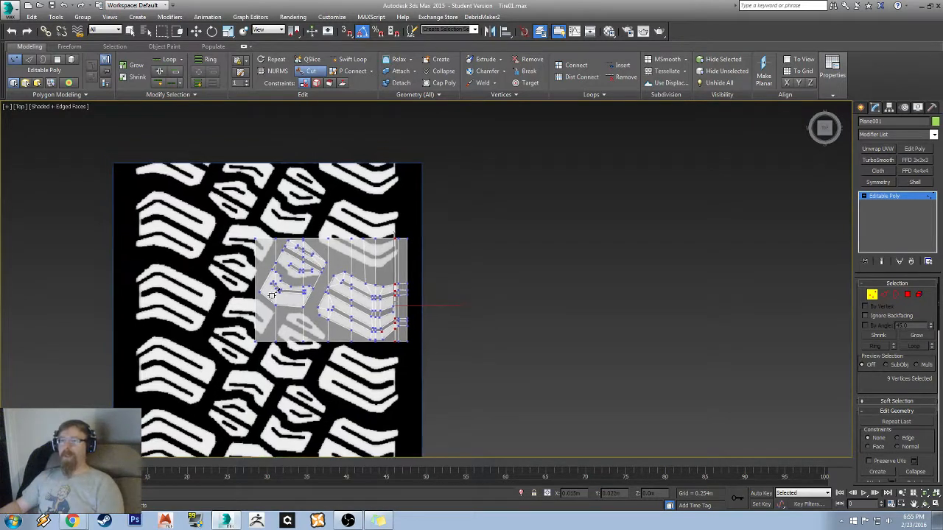
- Cut three edges straight to the plane's left border from the lower small block's left corner, its top corner and the vertex just above
{"action": "scroll", "coordinate": [267, 286], "scroll_direction": "up", "scroll_amount": 10}
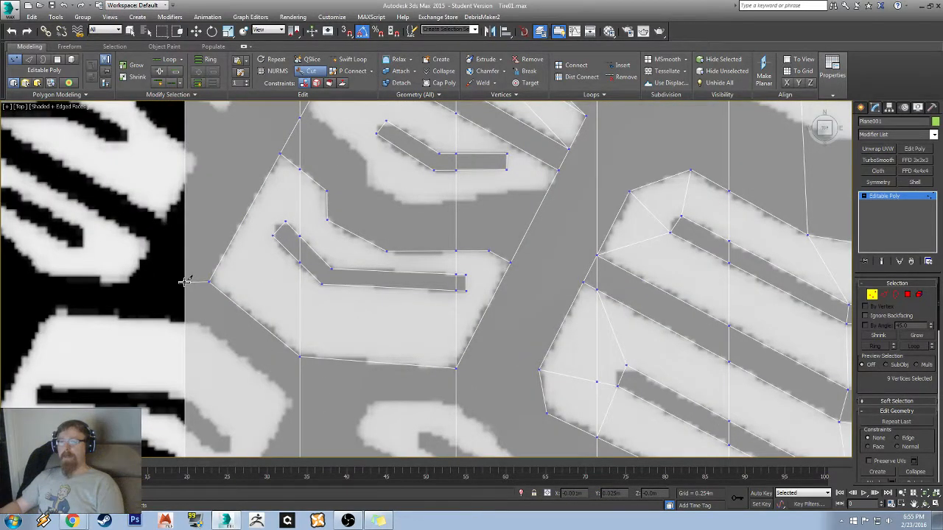
{"action": "middle_click_drag", "start_coordinate": [204, 189], "coordinate": [261, 320]}
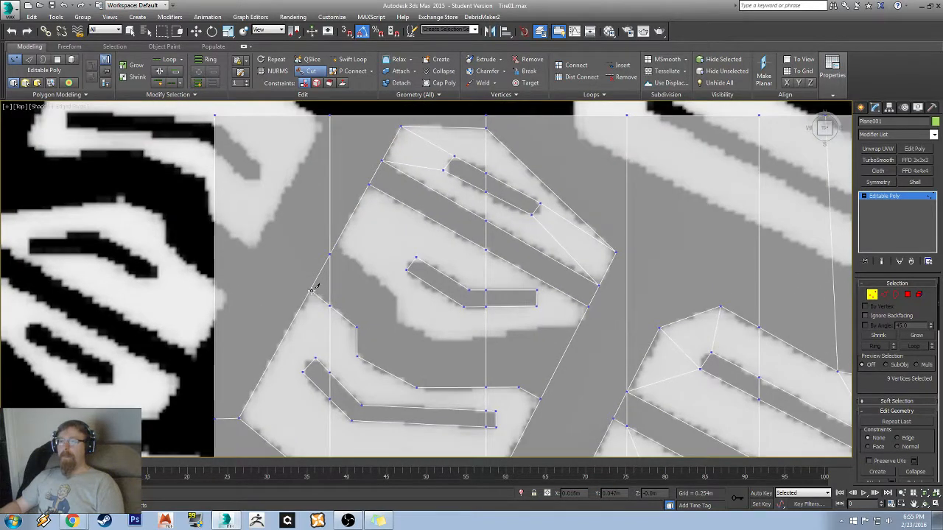
{"action": "left_click", "coordinate": [310, 291]}
{"action": "left_click", "coordinate": [215, 287]}
{"action": "right_click", "coordinate": [235, 274]}
{"action": "left_click", "coordinate": [330, 255]}
{"action": "left_click", "coordinate": [215, 254]}
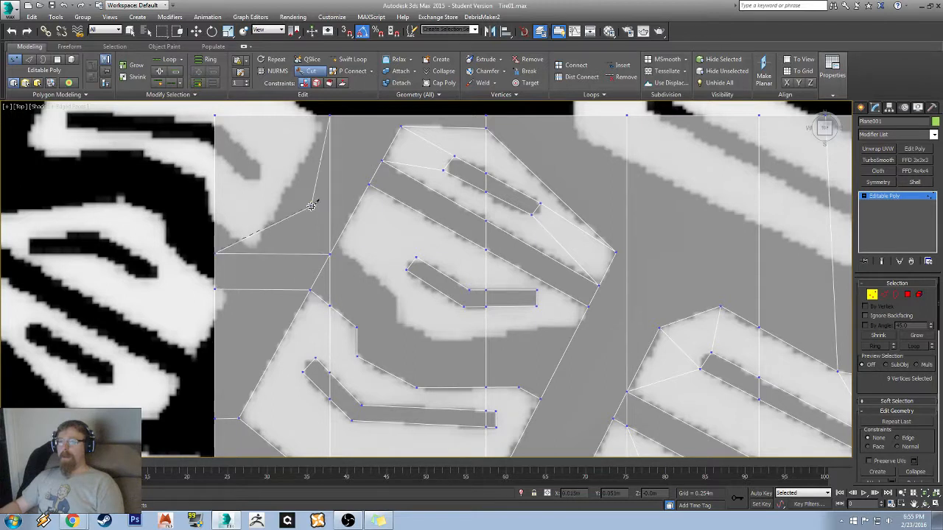
{"action": "right_click", "coordinate": [318, 202]}
- Cut the lower outline of the middle small block along the reference image, from its left edge around to its right edge
{"action": "middle_click_drag", "start_coordinate": [336, 293], "coordinate": [306, 242]}
{"action": "middle_click_drag", "start_coordinate": [378, 270], "coordinate": [322, 265]}
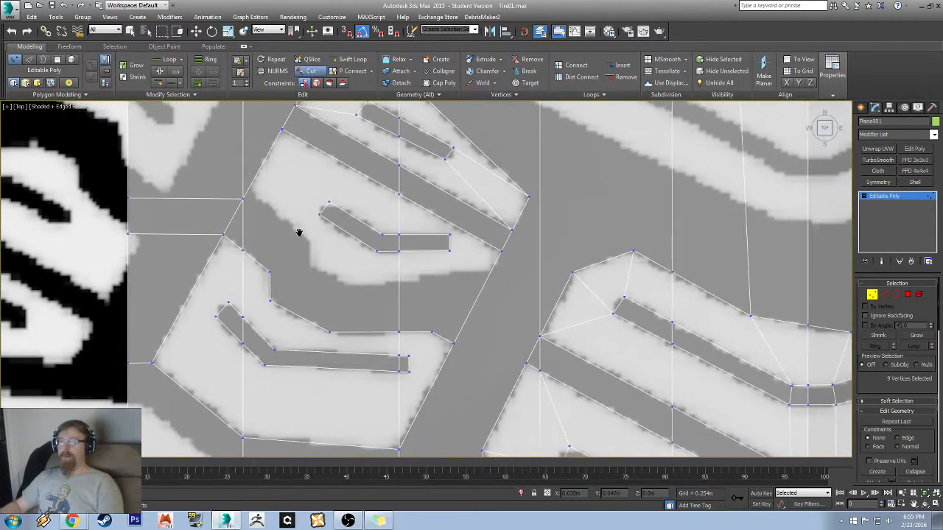
{"action": "left_click", "coordinate": [249, 190]}
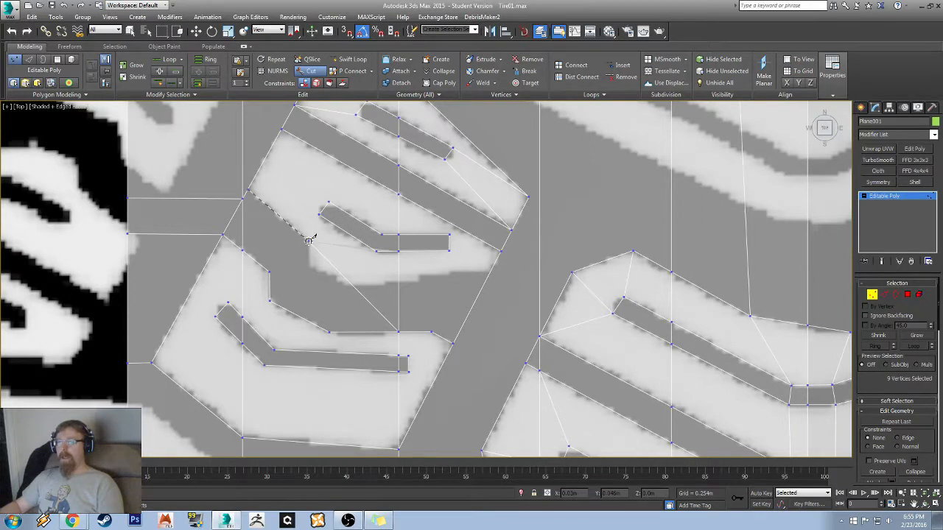
{"action": "left_click", "coordinate": [309, 241]}
{"action": "left_click", "coordinate": [309, 266]}
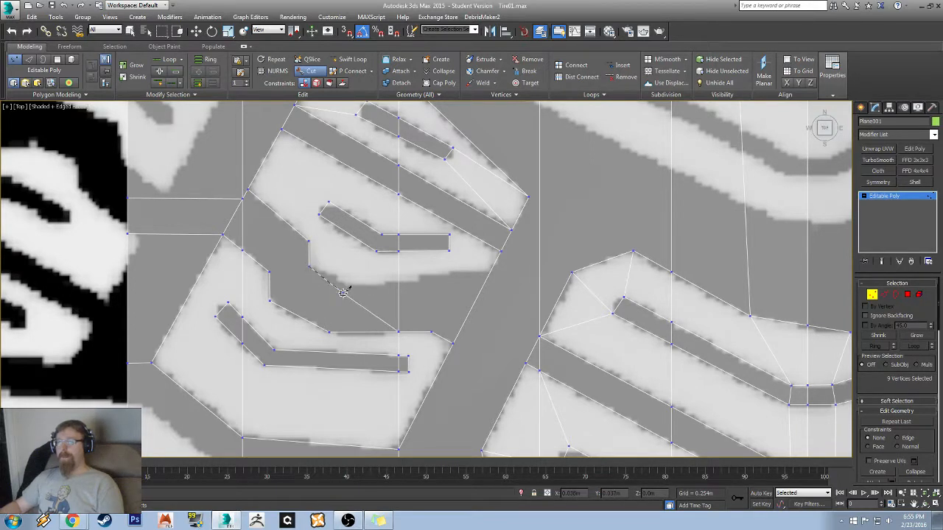
{"action": "left_click", "coordinate": [351, 288]}
{"action": "left_click", "coordinate": [491, 271]}
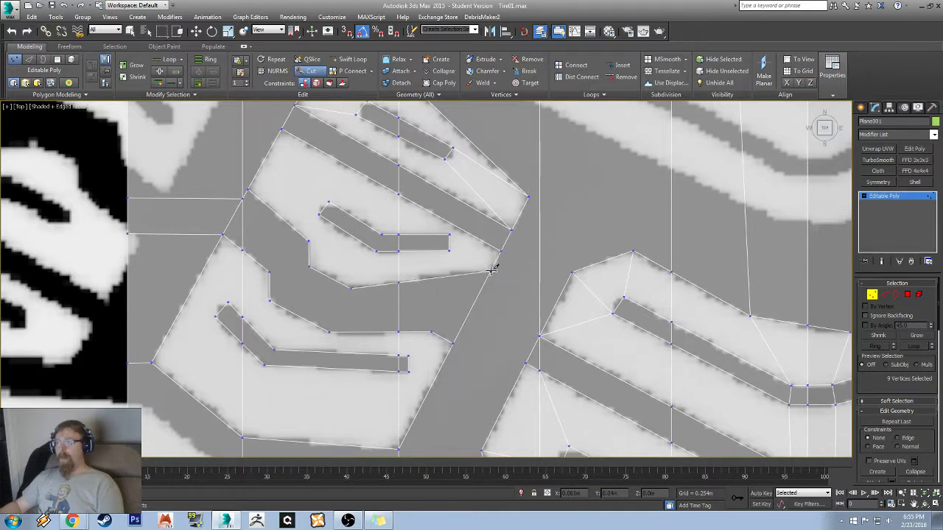
- Try cutting an edge from the lower block's upper-right vertex through the middle block's slot end to its right corner, and undo it
{"action": "middle_click_drag", "start_coordinate": [363, 285], "coordinate": [282, 268]}
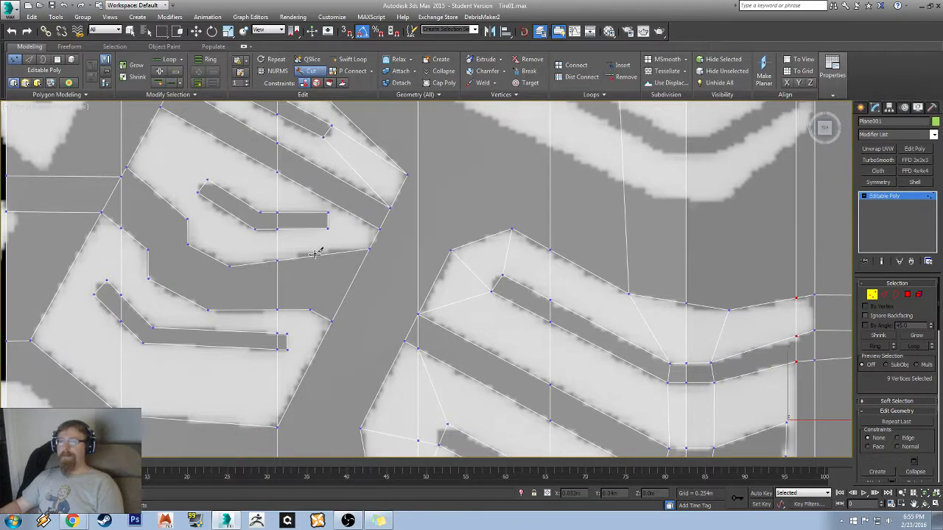
{"action": "left_click", "coordinate": [311, 309]}
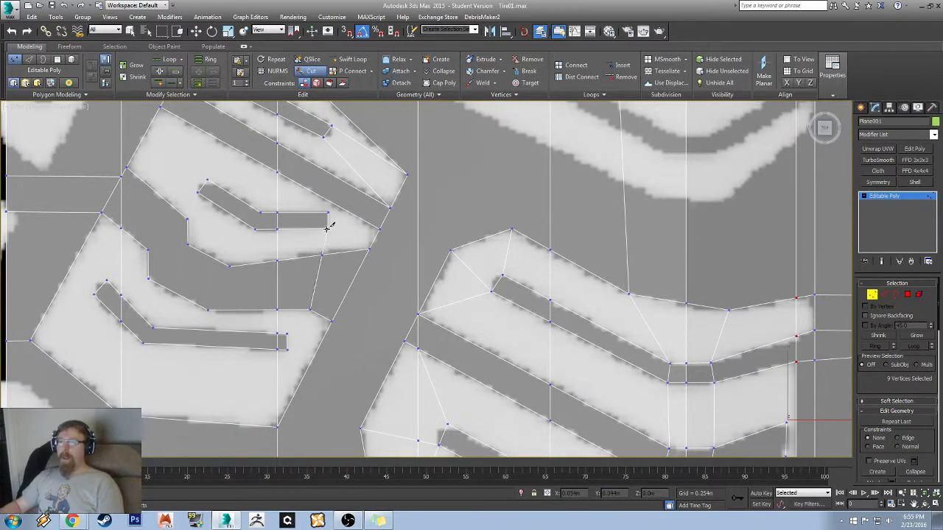
{"action": "scroll", "coordinate": [329, 230], "scroll_direction": "up", "scroll_amount": 5}
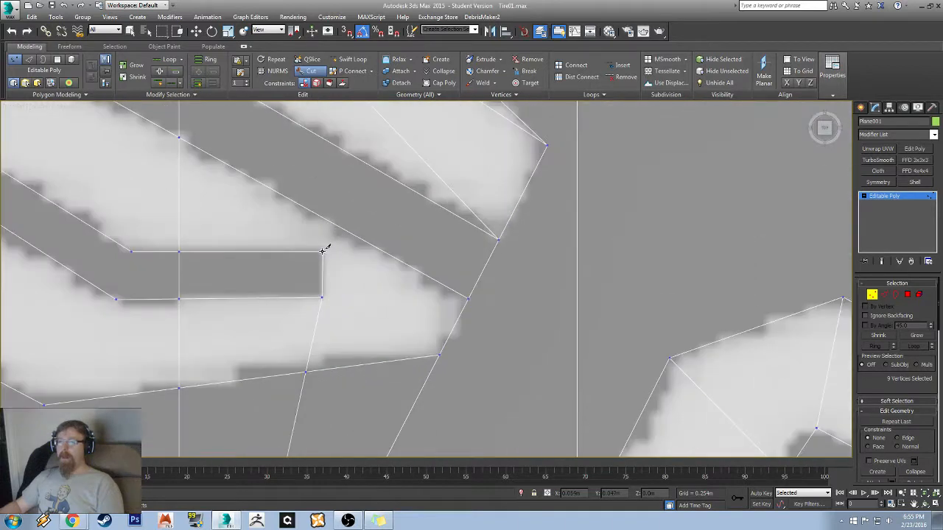
{"action": "left_click", "coordinate": [322, 251]}
{"action": "middle_click_drag", "start_coordinate": [333, 223], "coordinate": [356, 380]}
{"action": "scroll", "coordinate": [357, 380], "scroll_direction": "down", "scroll_amount": 5}
{"action": "scroll", "coordinate": [358, 345], "scroll_direction": "up", "scroll_amount": 5}
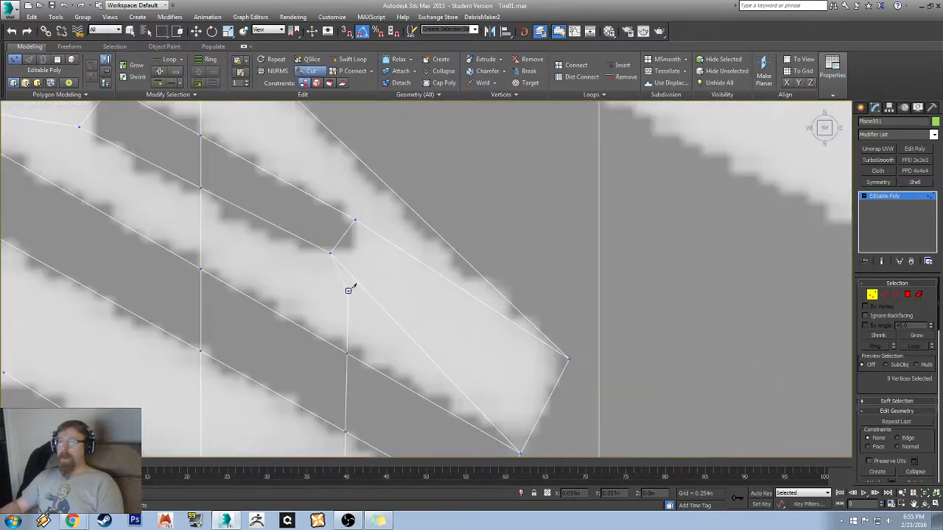
{"action": "middle_click_drag", "start_coordinate": [429, 378], "coordinate": [340, 226]}
{"action": "middle_click_drag", "start_coordinate": [261, 265], "coordinate": [331, 267]}
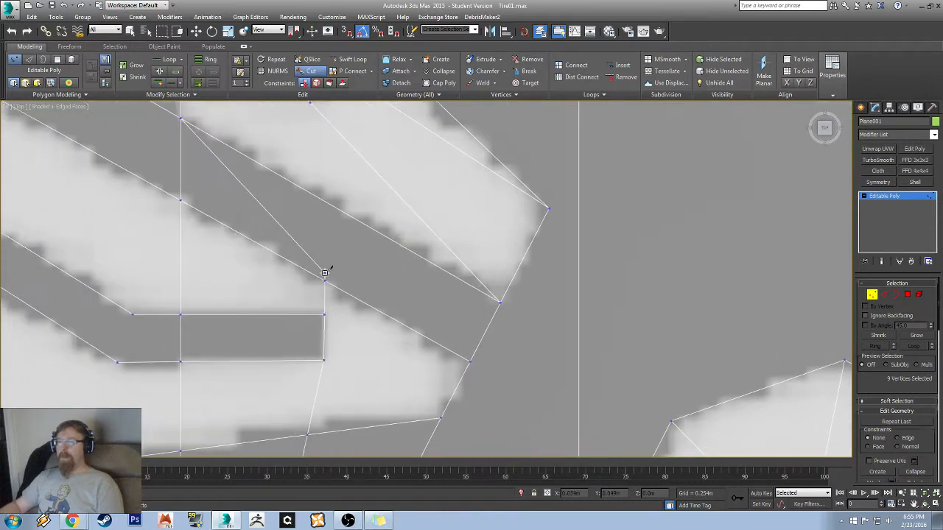
{"action": "left_click", "coordinate": [469, 361]}
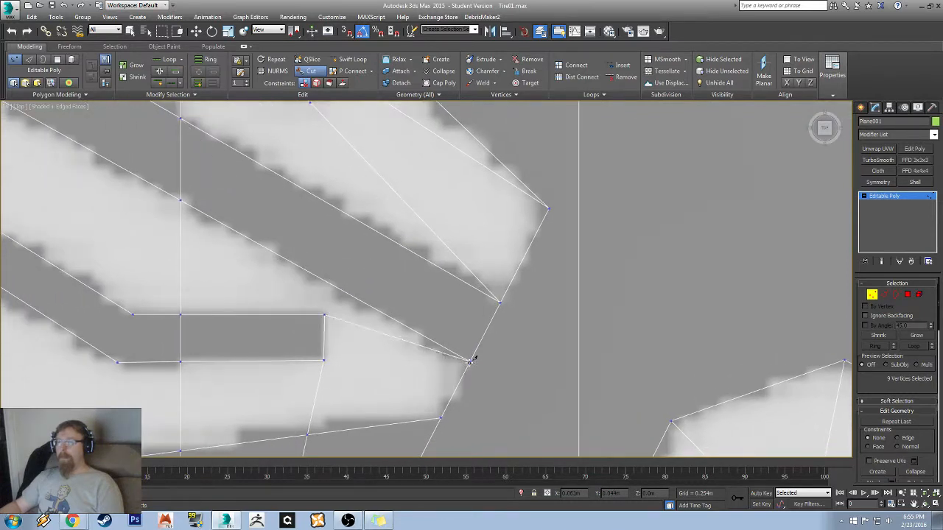
{"action": "scroll", "coordinate": [301, 284], "scroll_direction": "down", "scroll_amount": 3}
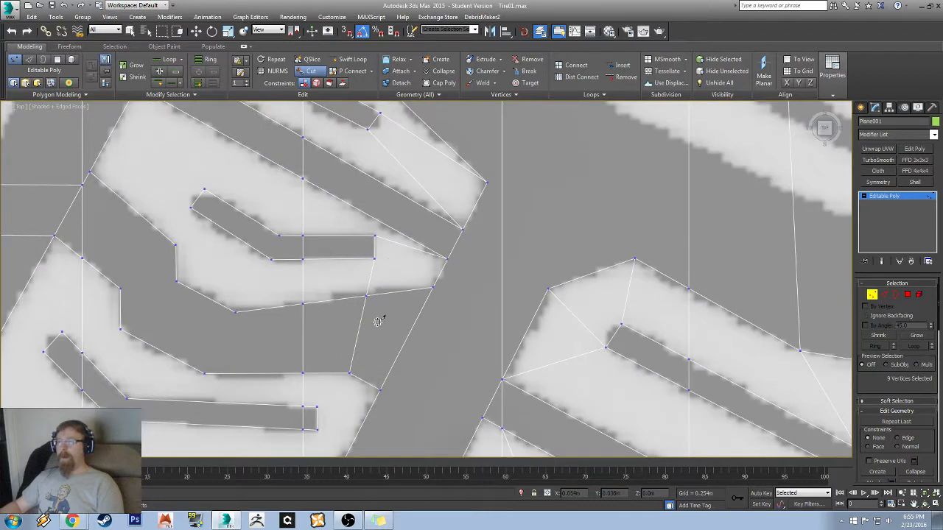
{"action": "key", "text": "ctrl+z"}
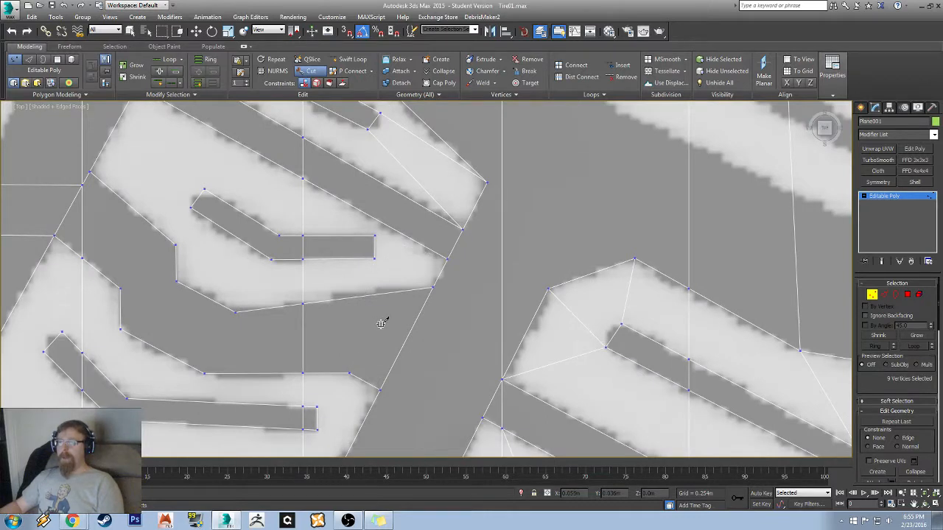
- Cut edges connecting the right end corners of the middle block's slot to the block's two right corners
{"action": "left_click", "coordinate": [434, 286]}
{"action": "left_click", "coordinate": [448, 258]}
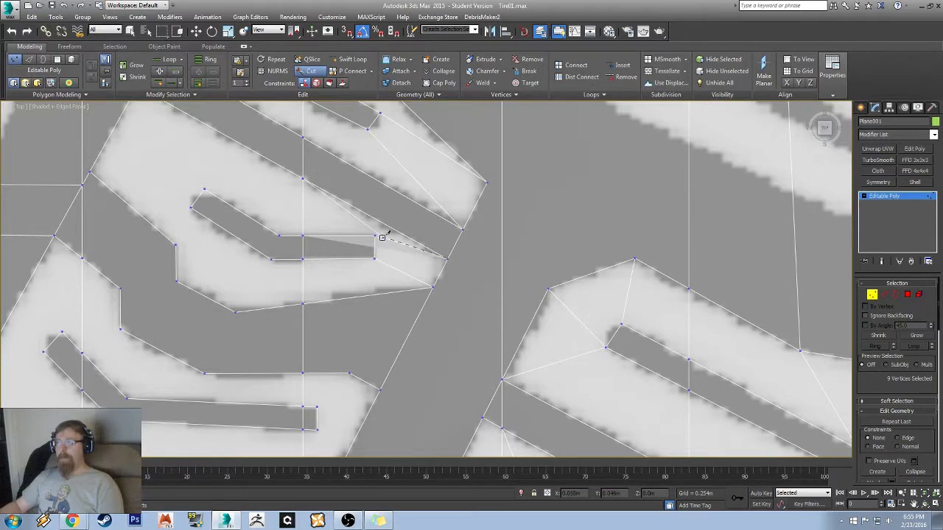
{"action": "left_click", "coordinate": [375, 236]}
- Cut edges from the right end corners of the lower block's slot to the two vertices at the block's upper-right corner
{"action": "middle_click_drag", "start_coordinate": [372, 288], "coordinate": [450, 226]}
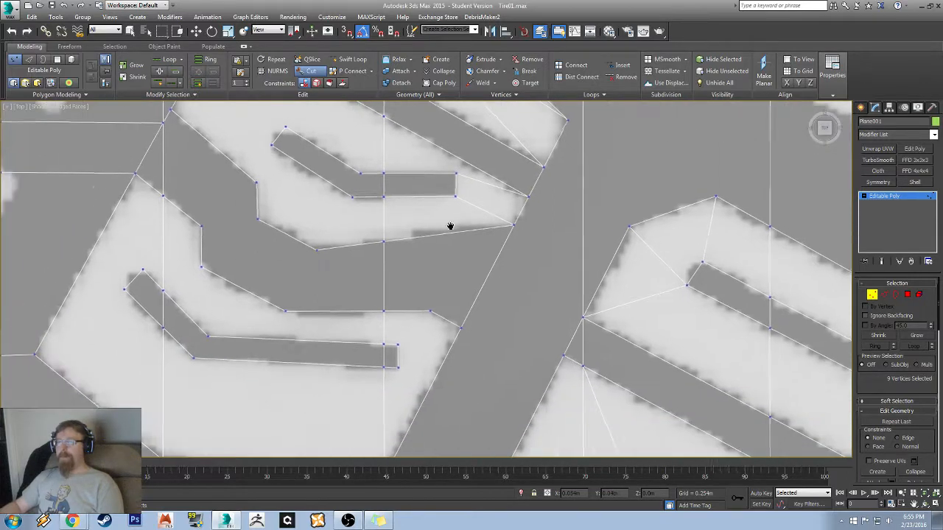
{"action": "middle_click_drag", "start_coordinate": [448, 341], "coordinate": [427, 274]}
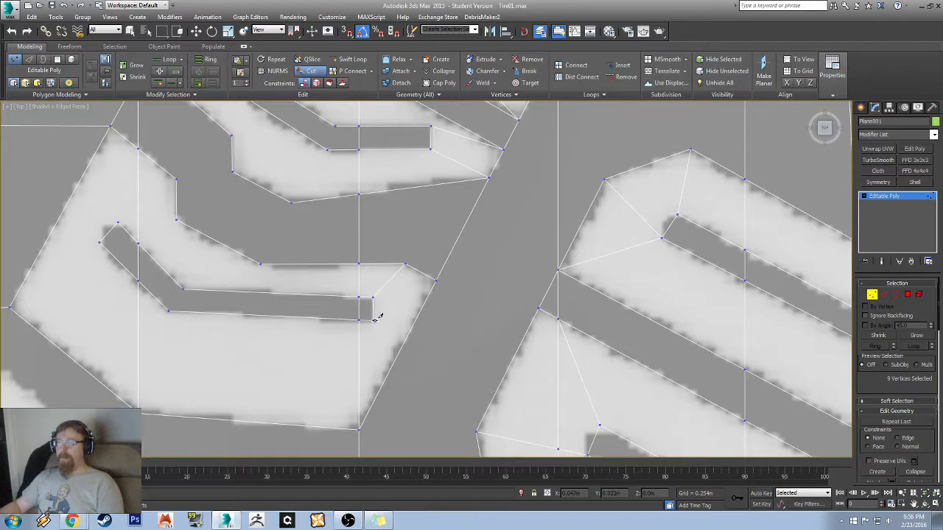
{"action": "left_click", "coordinate": [438, 277]}
- Cut edges from the lower block's slot to its upper outline, starting at the slot's upper bend, its vertical-edge crossing and its top end corner
{"action": "middle_click_drag", "start_coordinate": [249, 288], "coordinate": [410, 298]}
{"action": "left_click", "coordinate": [410, 297]}
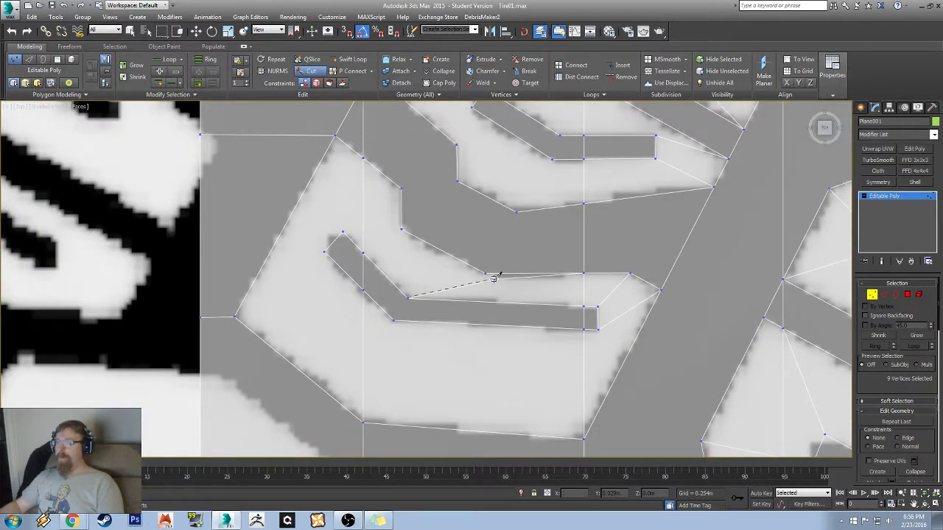
{"action": "left_click", "coordinate": [486, 272]}
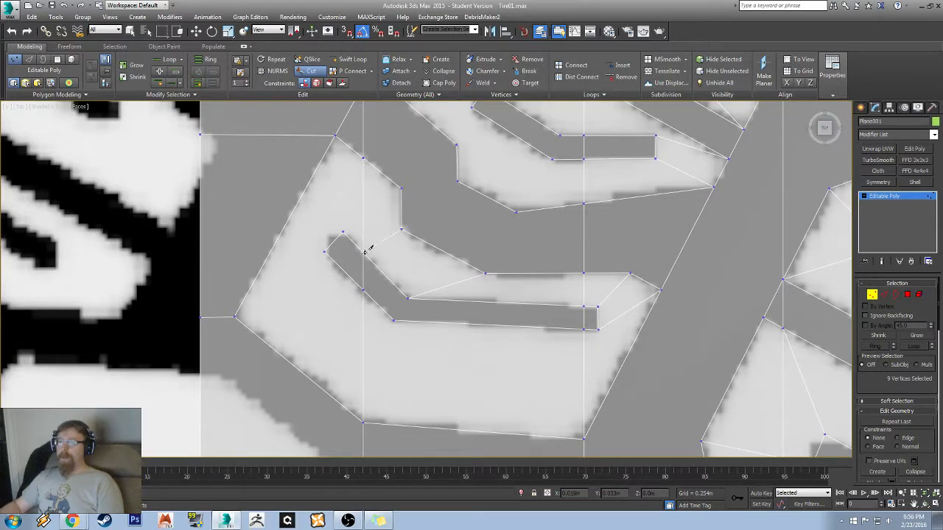
{"action": "middle_click_drag", "start_coordinate": [376, 193], "coordinate": [437, 270]}
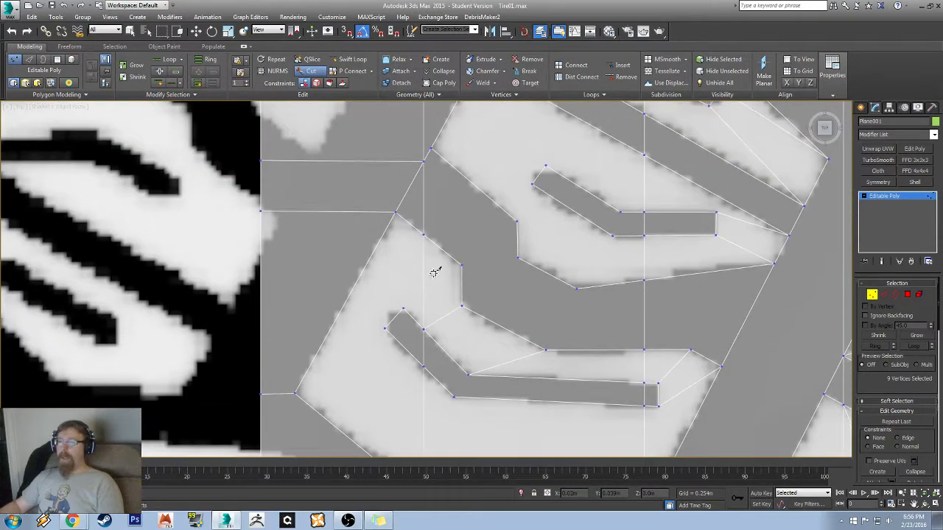
{"action": "left_click", "coordinate": [404, 308]}
{"action": "middle_click_drag", "start_coordinate": [359, 385], "coordinate": [424, 319]}
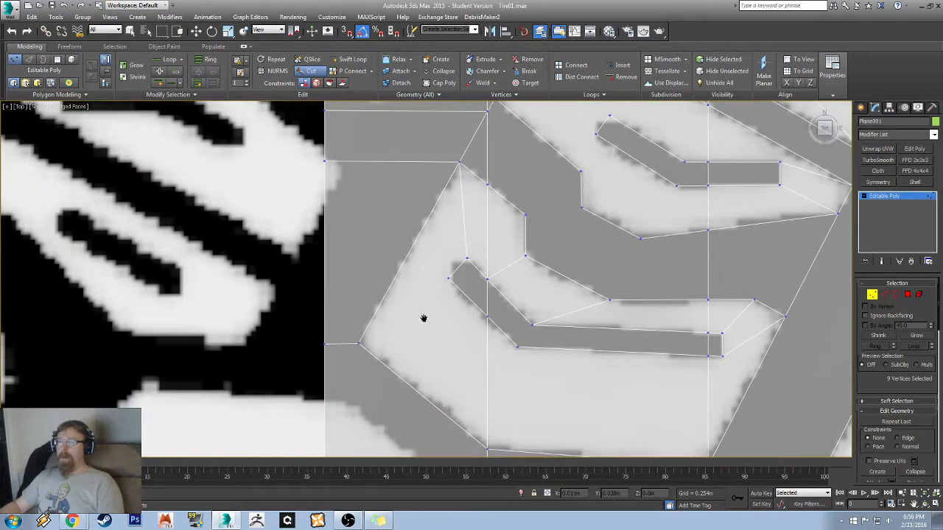
- Cut edges from the lower block's slot to its outline: lower-left end corner to left corner, and lower bend to bottom-left vertex
{"action": "left_click", "coordinate": [448, 277]}
{"action": "left_click", "coordinate": [359, 342]}
{"action": "middle_click_drag", "start_coordinate": [487, 360], "coordinate": [391, 285]}
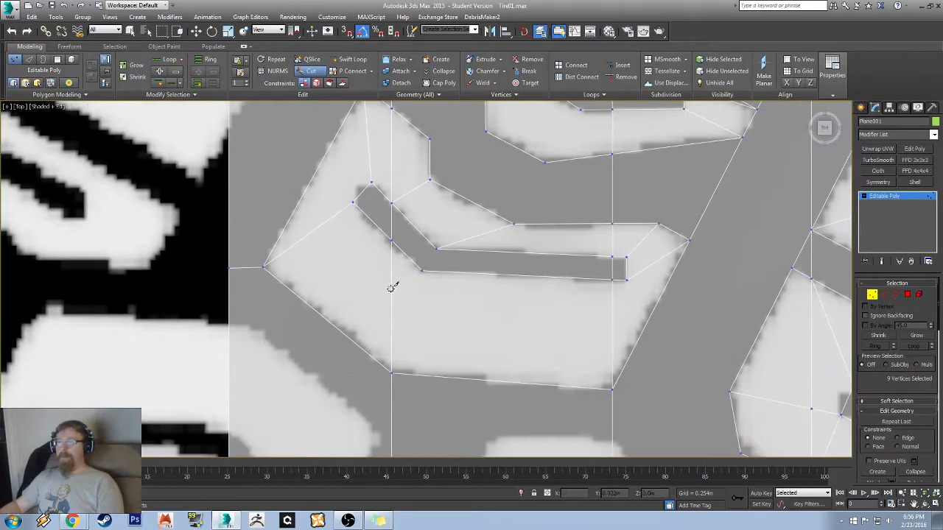
{"action": "left_click", "coordinate": [423, 271]}
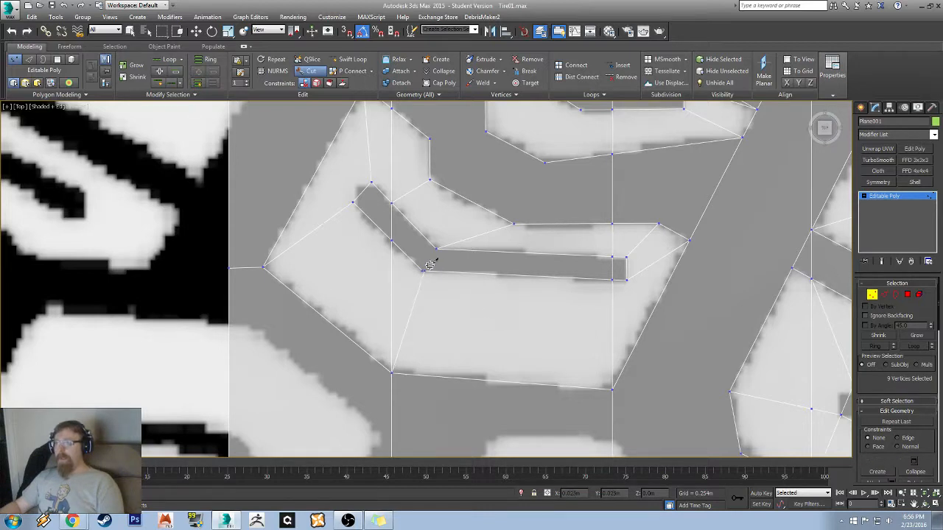
{"action": "scroll", "coordinate": [425, 263], "scroll_direction": "up", "scroll_amount": 5}
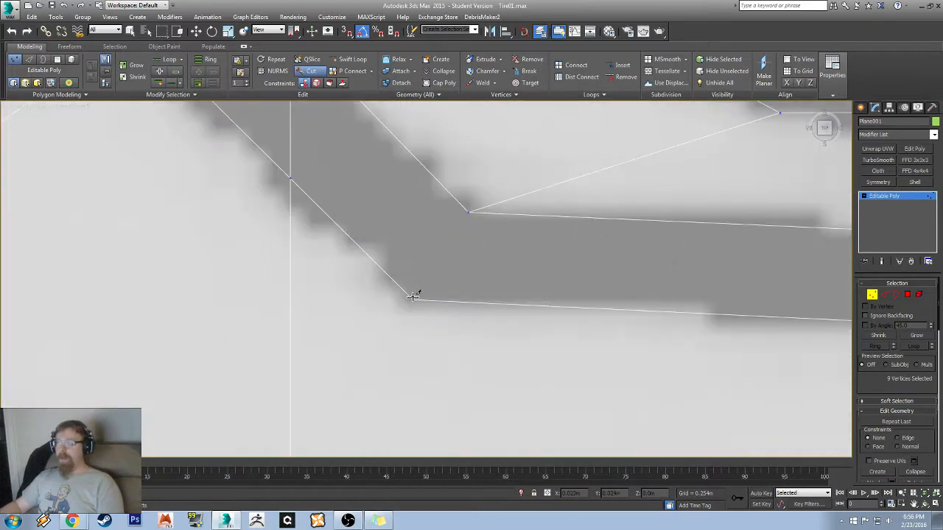
{"action": "left_click", "coordinate": [376, 379]}
{"action": "middle_click_drag", "start_coordinate": [376, 380], "coordinate": [374, 190]}
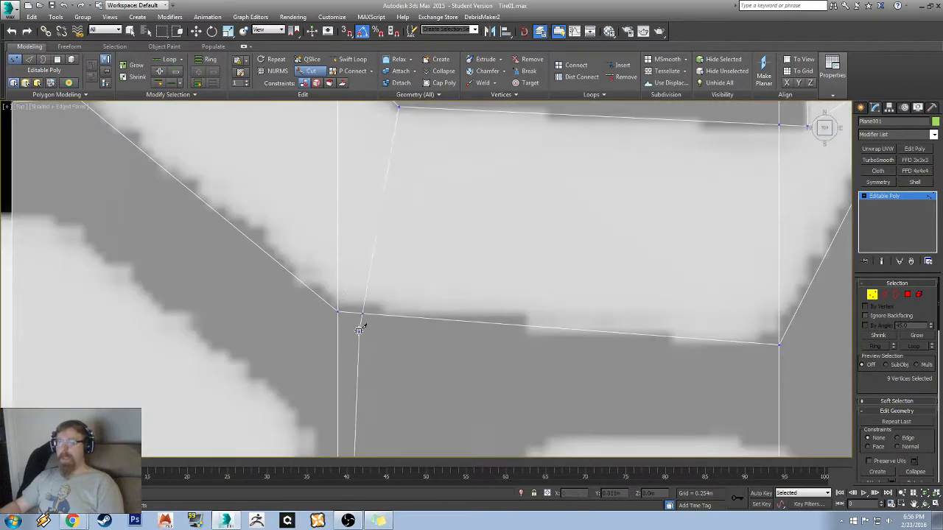
{"action": "left_click", "coordinate": [339, 309]}
{"action": "scroll", "coordinate": [354, 255], "scroll_direction": "down", "scroll_amount": 4}
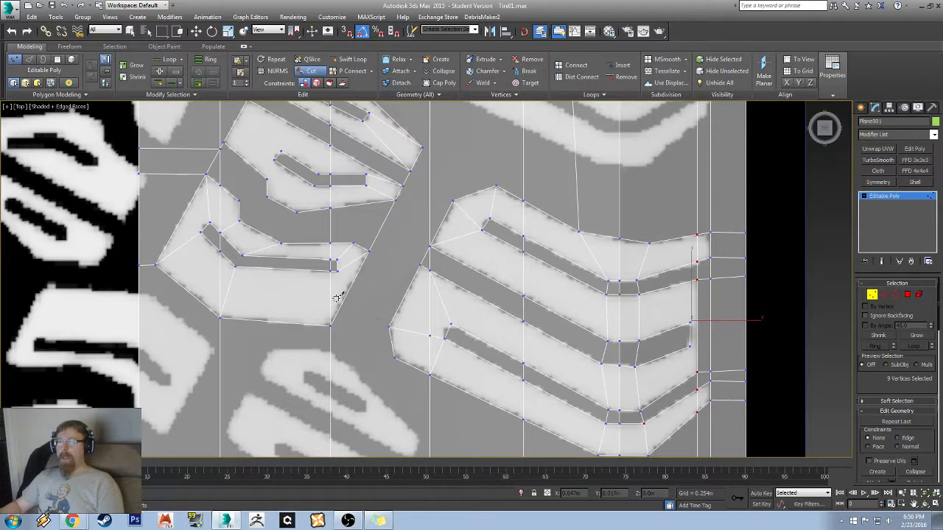
- Cut an edge across the lower block's slot between its lower and upper bend vertices
{"action": "scroll", "coordinate": [307, 257], "scroll_direction": "up", "scroll_amount": 3}
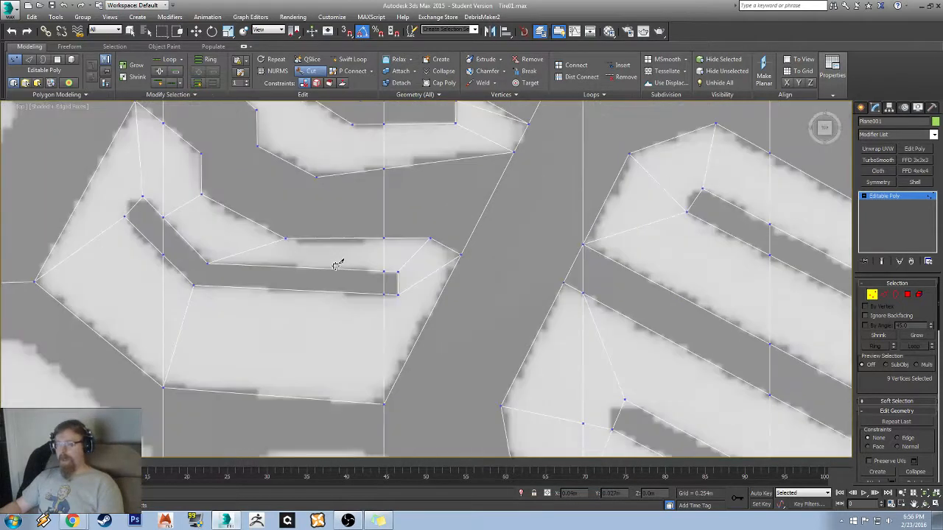
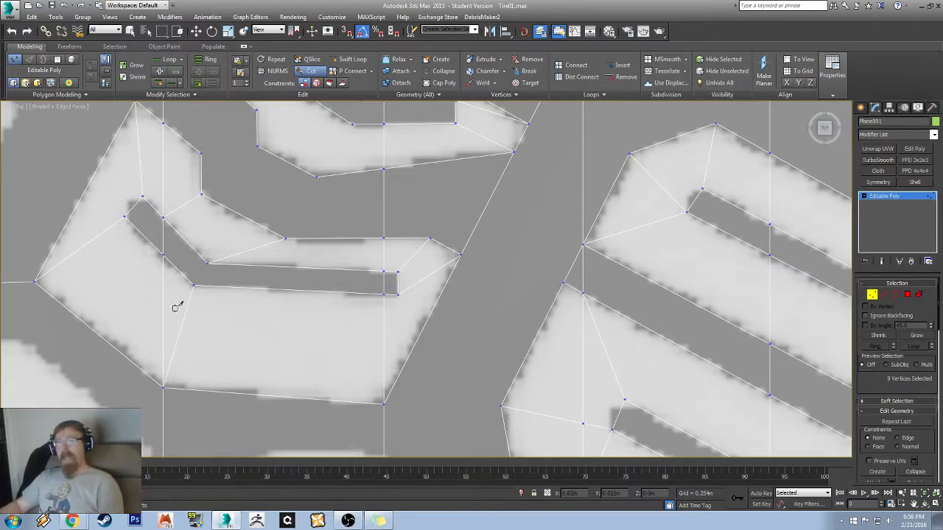
{"action": "left_click", "coordinate": [192, 285]}
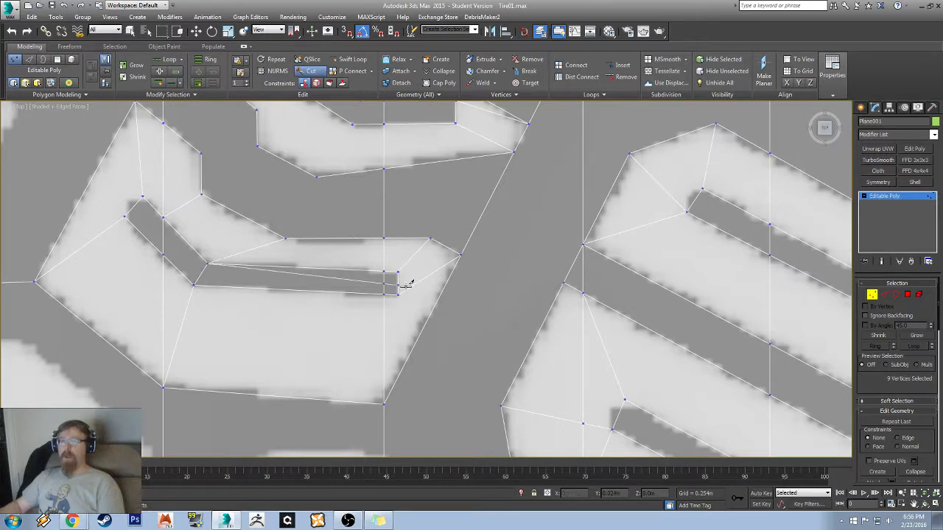
{"action": "right_click", "coordinate": [394, 255]}
- Examine the mesh around the upper and middle blocks, especially where the middle block's left corner meets the vertical edge
{"action": "middle_click_drag", "start_coordinate": [511, 308], "coordinate": [419, 177]}
{"action": "scroll", "coordinate": [424, 207], "scroll_direction": "down", "scroll_amount": 5}
{"action": "scroll", "coordinate": [336, 336], "scroll_direction": "up", "scroll_amount": 2}
{"action": "scroll", "coordinate": [336, 337], "scroll_direction": "up", "scroll_amount": 4}
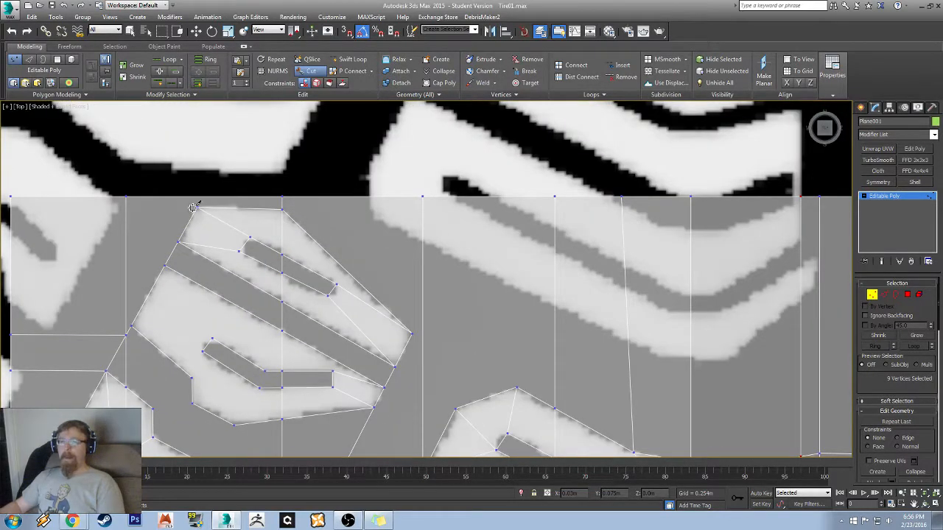
{"action": "middle_click_drag", "start_coordinate": [198, 309], "coordinate": [356, 267]}
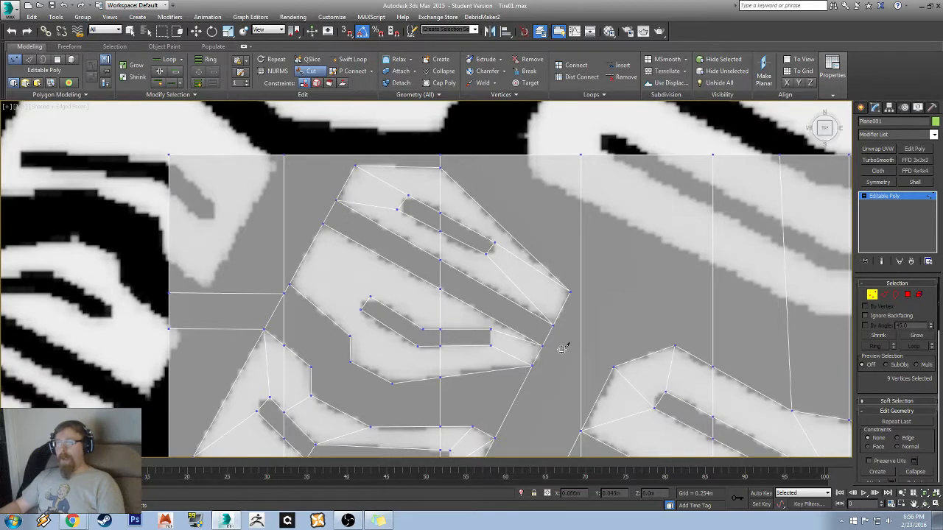
{"action": "scroll", "coordinate": [293, 319], "scroll_direction": "up", "scroll_amount": 5}
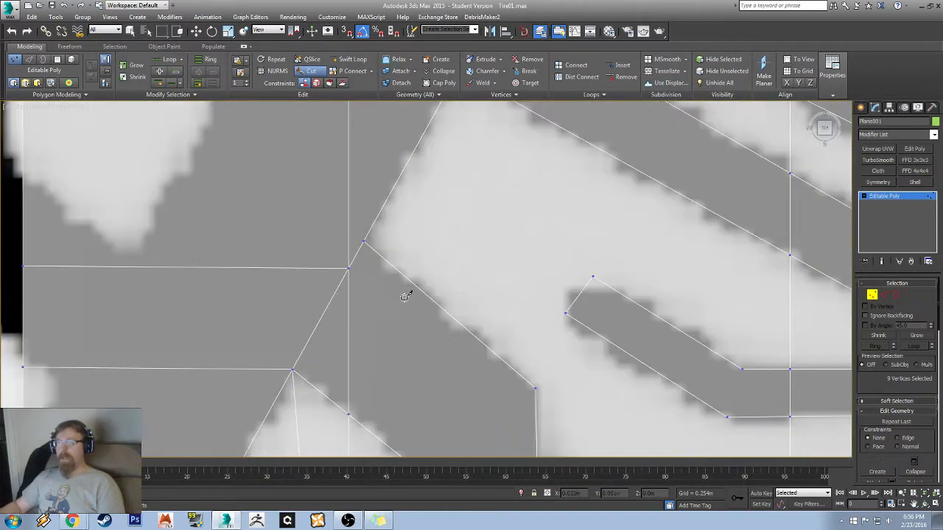
{"action": "scroll", "coordinate": [354, 312], "scroll_direction": "down", "scroll_amount": 5}
{"action": "scroll", "coordinate": [347, 316], "scroll_direction": "up", "scroll_amount": 5}
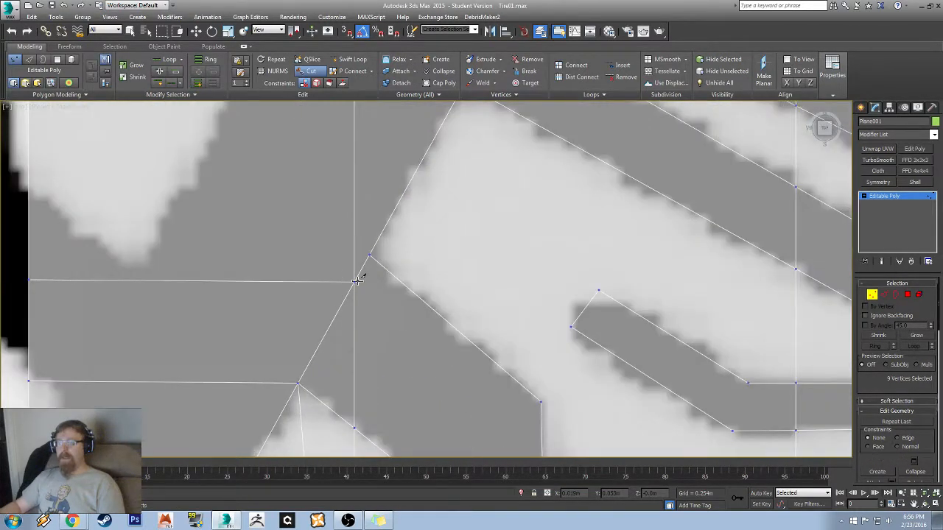
{"action": "middle_click_drag", "start_coordinate": [423, 329], "coordinate": [302, 302]}
{"action": "scroll", "coordinate": [302, 302], "scroll_direction": "down", "scroll_amount": 2}
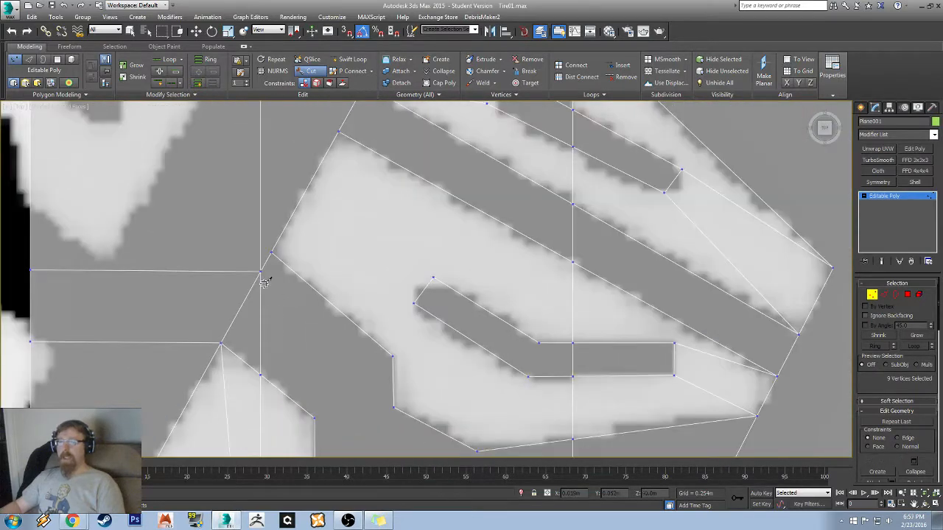
{"action": "middle_click_drag", "start_coordinate": [267, 274], "coordinate": [444, 332]}
{"action": "scroll", "coordinate": [422, 338], "scroll_direction": "down", "scroll_amount": 4}
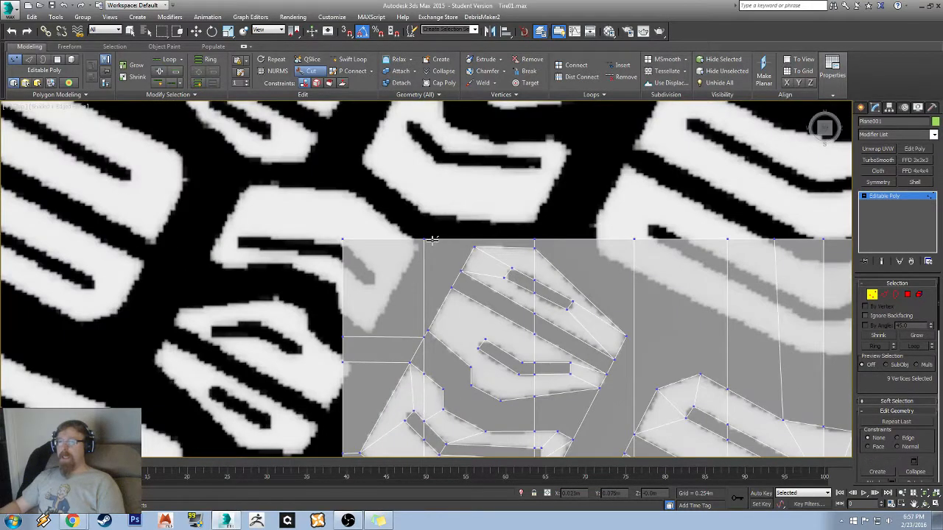
{"action": "middle_click_drag", "start_coordinate": [450, 417], "coordinate": [417, 296]}
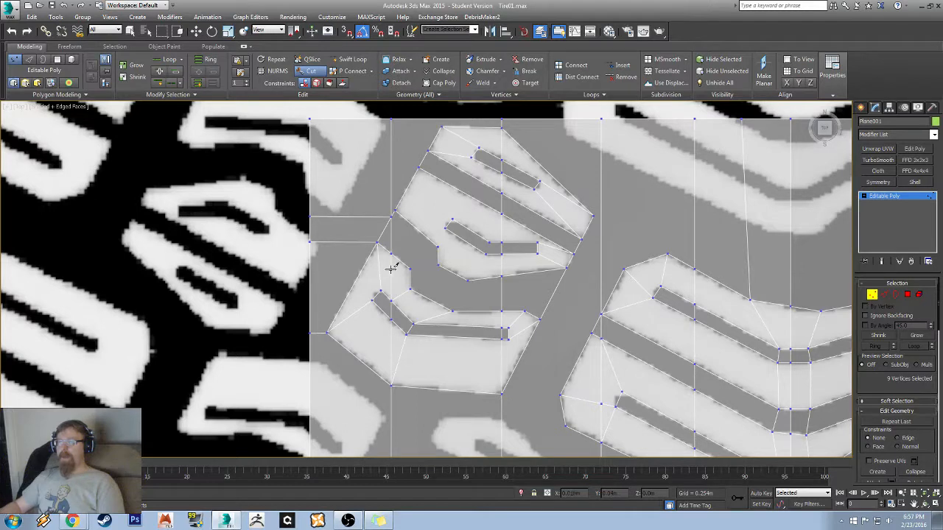
{"action": "middle_click_drag", "start_coordinate": [396, 356], "coordinate": [387, 327]}
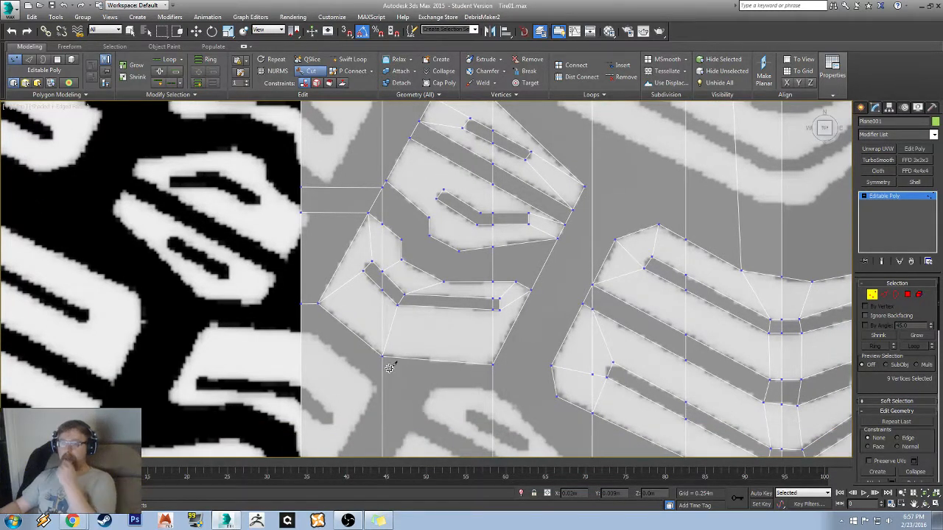
{"action": "scroll", "coordinate": [388, 269], "scroll_direction": "up", "scroll_amount": 4}
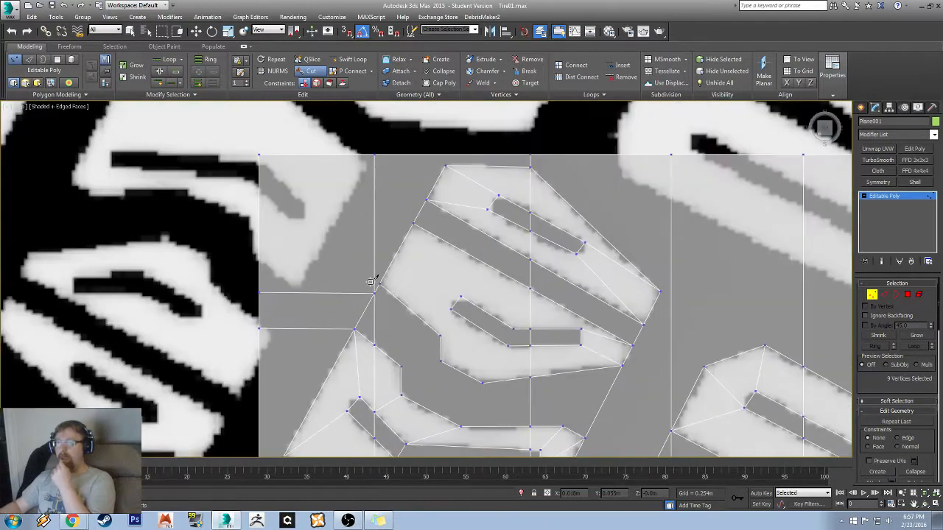
- Target-weld the vertical edge's junction vertex to the middle block's left corner, and raise the connected vertex on the plane's left border
{"action": "right_click", "coordinate": [370, 282]}
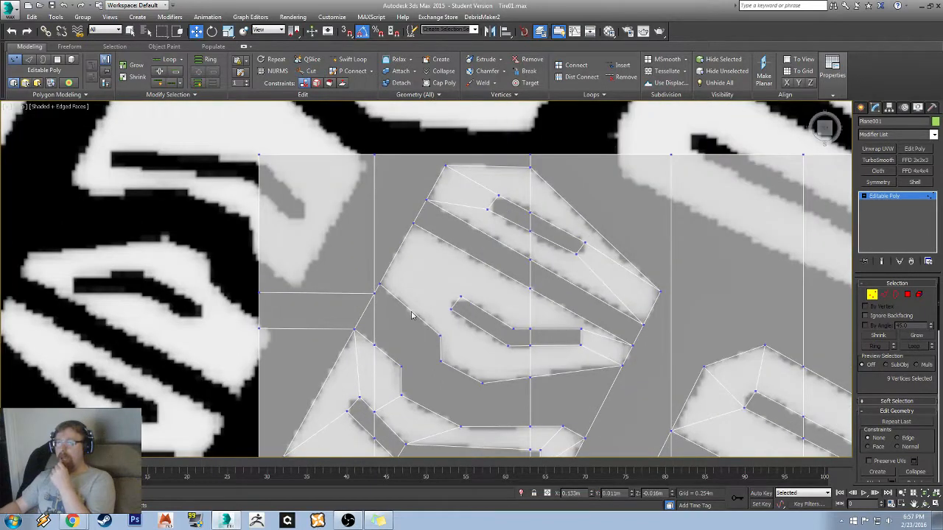
{"action": "right_click", "coordinate": [389, 287]}
{"action": "left_click", "coordinate": [365, 354]}
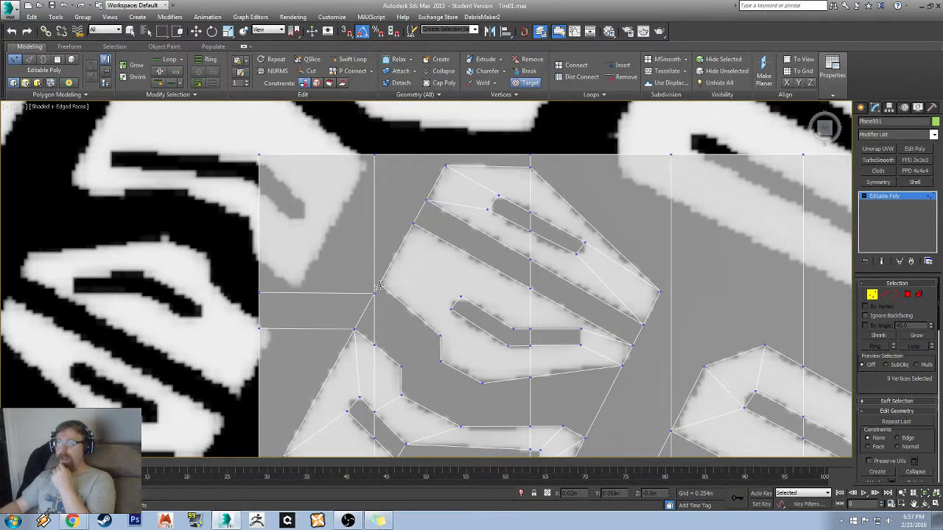
{"action": "left_click", "coordinate": [380, 285]}
{"action": "right_click", "coordinate": [270, 281]}
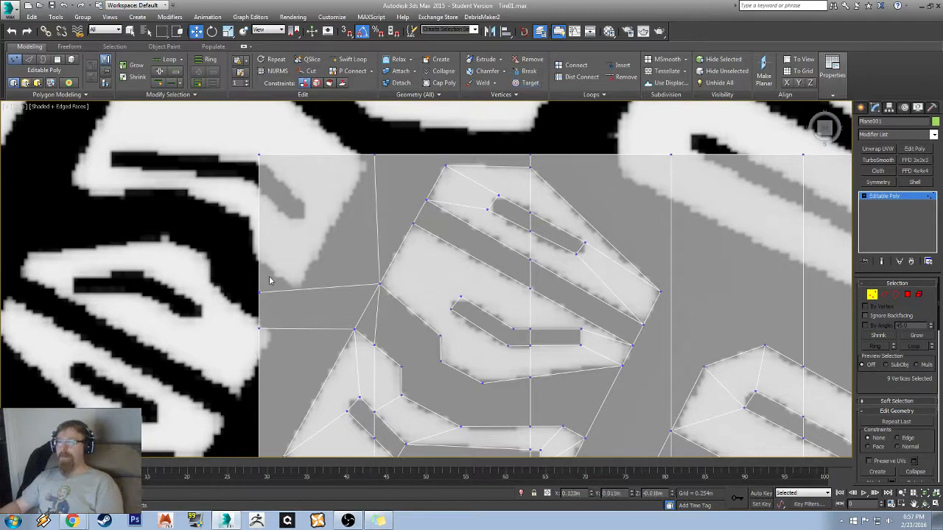
{"action": "left_click_drag", "start_coordinate": [293, 315], "coordinate": [293, 316]}
{"action": "left_click_drag", "start_coordinate": [260, 252], "coordinate": [260, 239]}
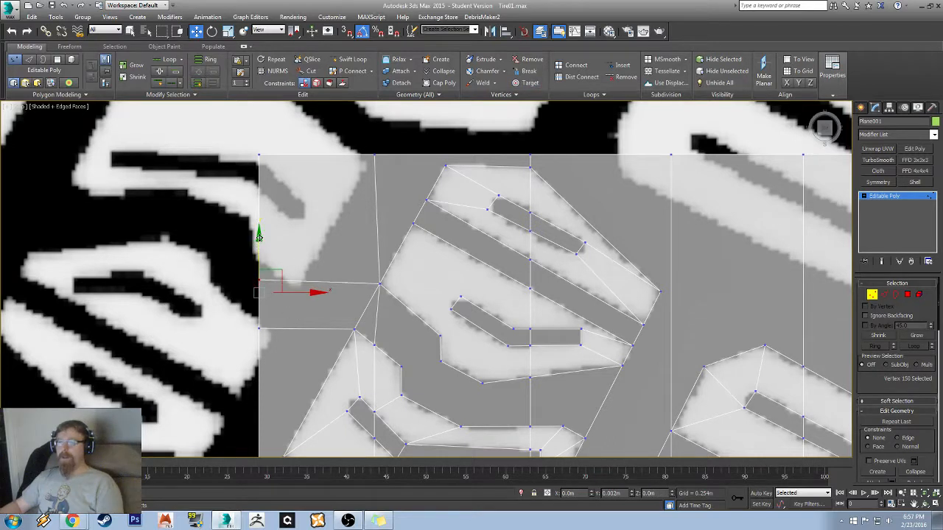
- Cut edges from the left end corners of the middle block's slot to the block's left corner and upper-left corner
{"action": "middle_click_drag", "start_coordinate": [540, 355], "coordinate": [388, 275]}
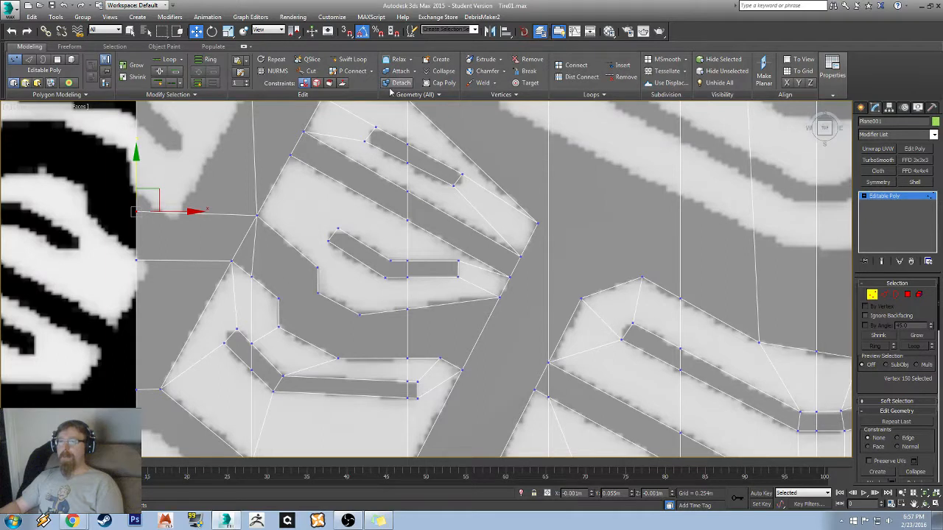
{"action": "left_click", "coordinate": [308, 70]}
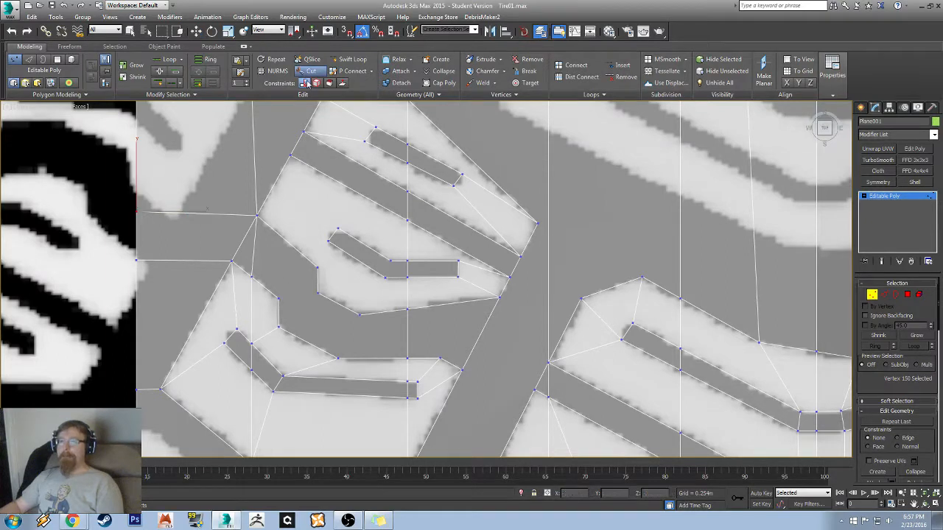
{"action": "left_click", "coordinate": [257, 215]}
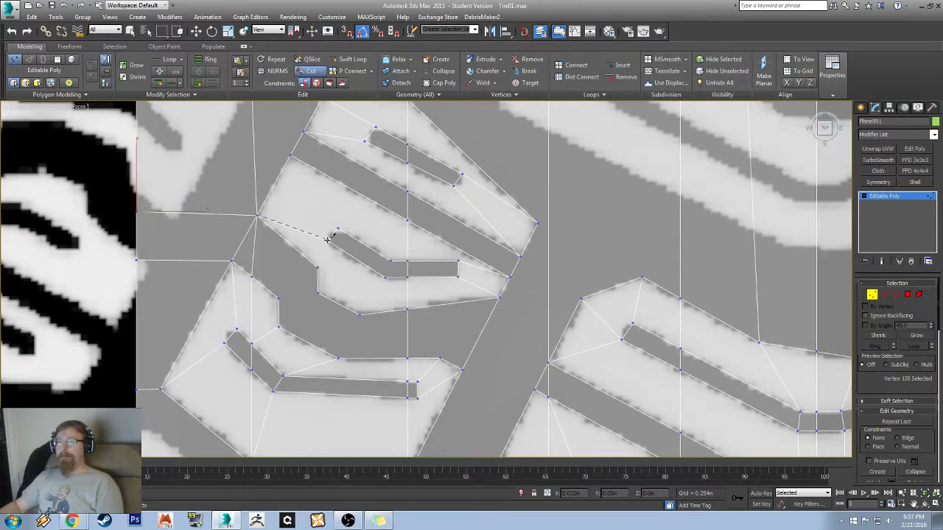
{"action": "left_click", "coordinate": [337, 226]}
{"action": "left_click", "coordinate": [291, 154]}
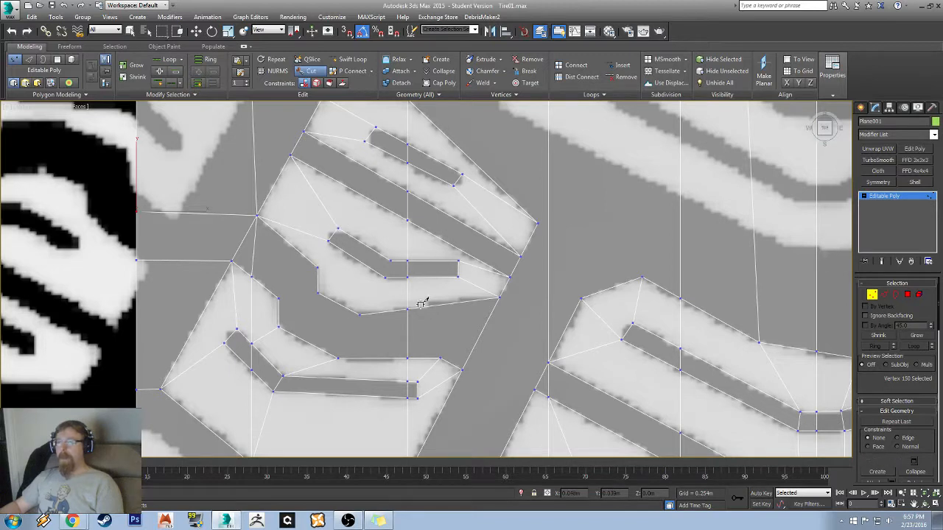
- Cut edges from the vertical-edge crossing on the middle block's upper outline through both slot bend vertices to the block's bottom vertex
{"action": "middle_click_drag", "start_coordinate": [364, 304], "coordinate": [334, 282]}
{"action": "scroll", "coordinate": [334, 282], "scroll_direction": "up", "scroll_amount": 2}
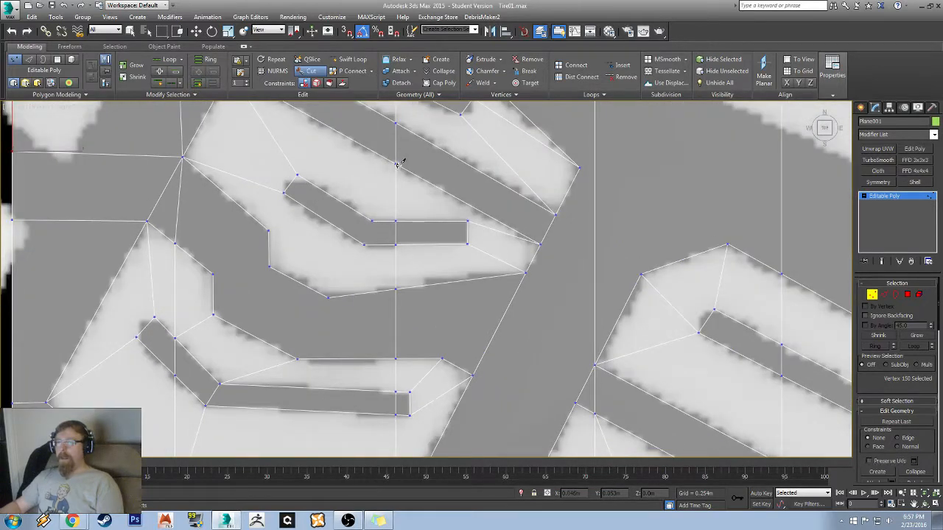
{"action": "left_click", "coordinate": [395, 163]}
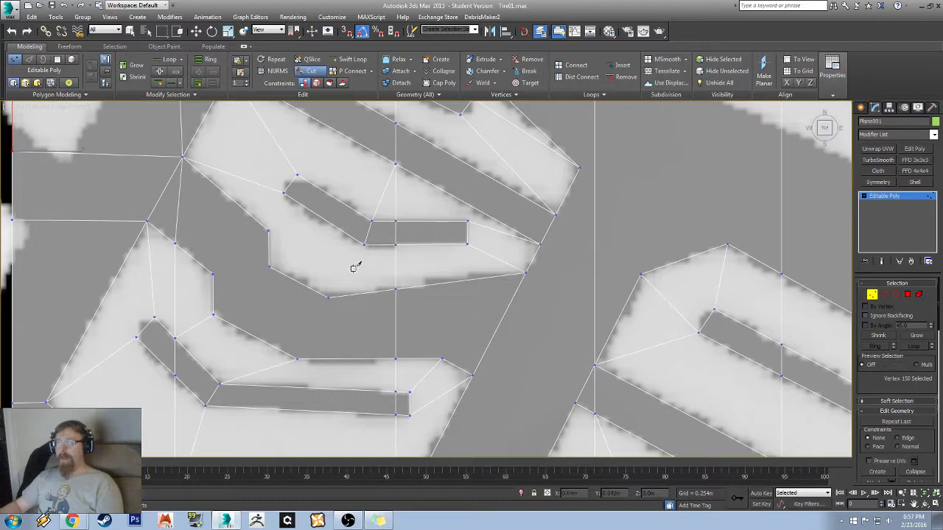
{"action": "key", "text": "w"}
{"action": "key", "text": "alt+c"}
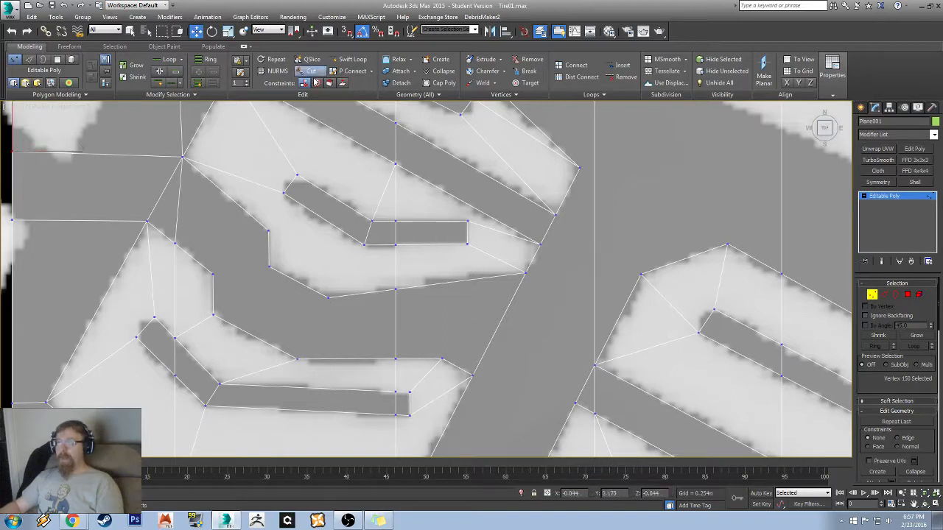
{"action": "left_click", "coordinate": [364, 246]}
{"action": "right_click", "coordinate": [343, 328]}
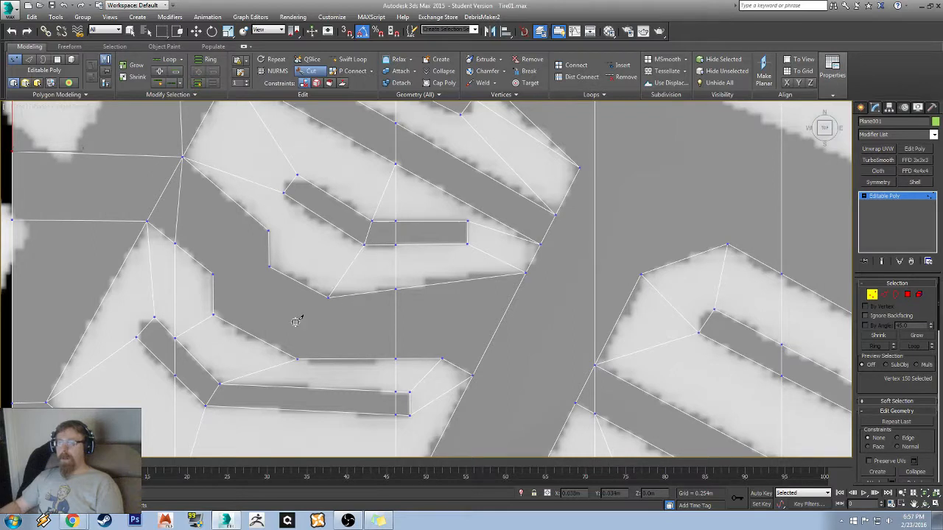
- Cut three edges across the groove, connecting the middle block's lower-left outline vertices to the matching vertices on the lower block
{"action": "middle_click_drag", "start_coordinate": [296, 322], "coordinate": [370, 260]}
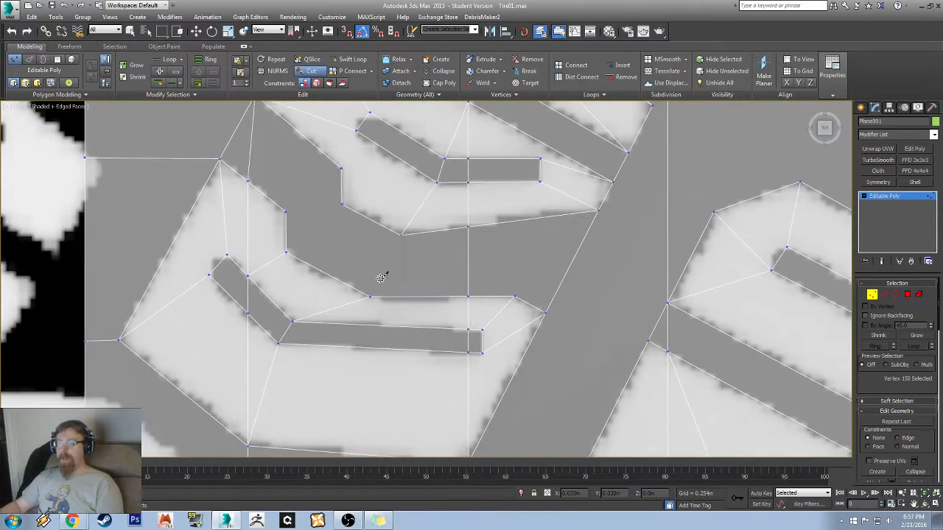
{"action": "left_click", "coordinate": [401, 235]}
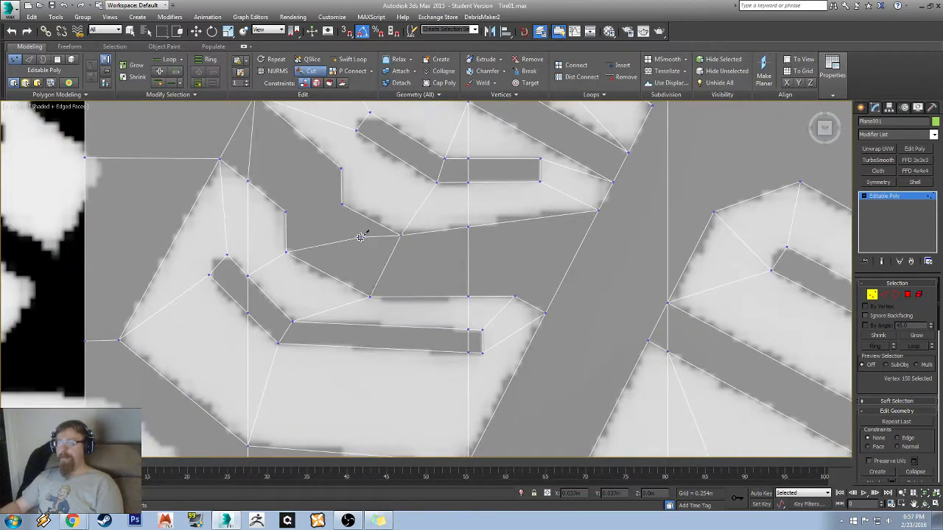
{"action": "left_click", "coordinate": [288, 250]}
{"action": "left_click", "coordinate": [341, 203]}
{"action": "middle_click_drag", "start_coordinate": [305, 184], "coordinate": [345, 306]}
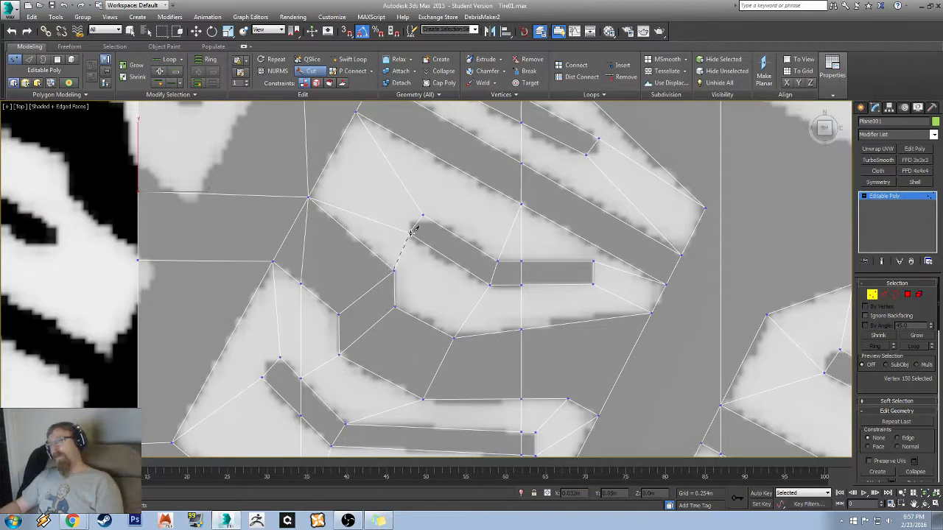
- Cut an edge from the lower vertex of the middle block's short vertical side to the slot's lower-left end corner
{"action": "left_click", "coordinate": [411, 233]}
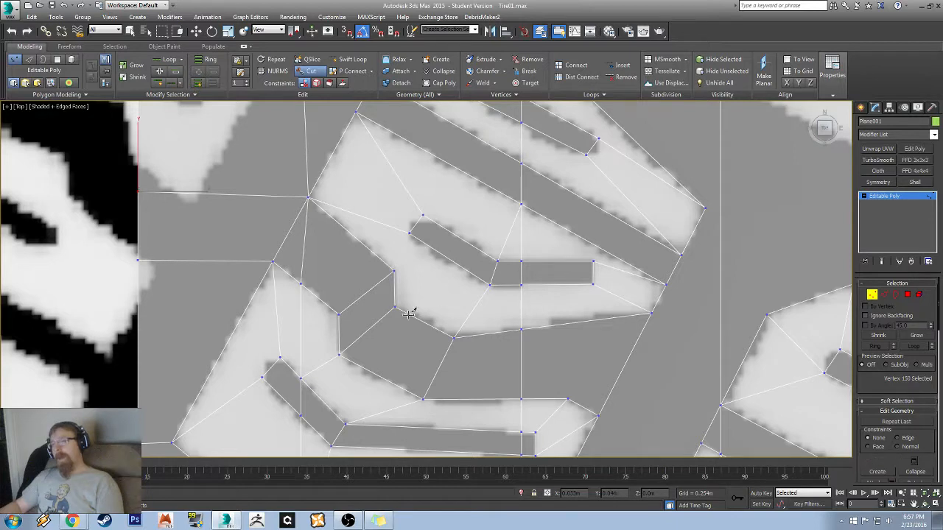
{"action": "left_click", "coordinate": [397, 306]}
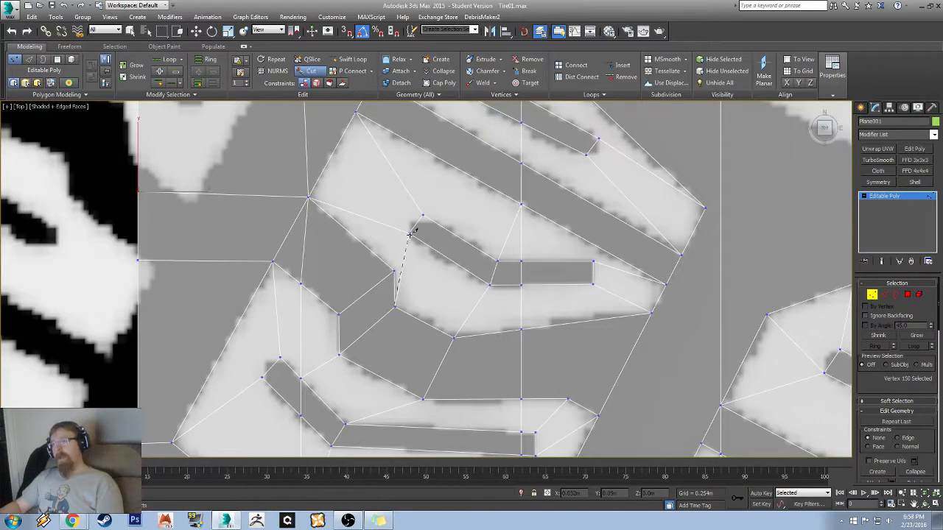
{"action": "middle_click_drag", "start_coordinate": [430, 292], "coordinate": [326, 291]}
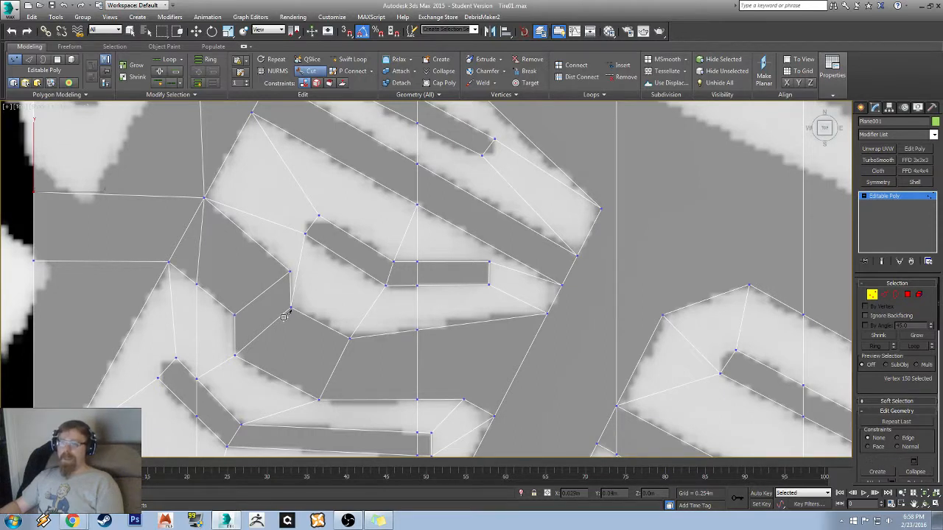
- Cut an edge across the groove from the upper block's right corner to the top vertex of the large right-hand block
{"action": "scroll", "coordinate": [365, 285], "scroll_direction": "up", "scroll_amount": 2}
{"action": "scroll", "coordinate": [365, 285], "scroll_direction": "up", "scroll_amount": 2}
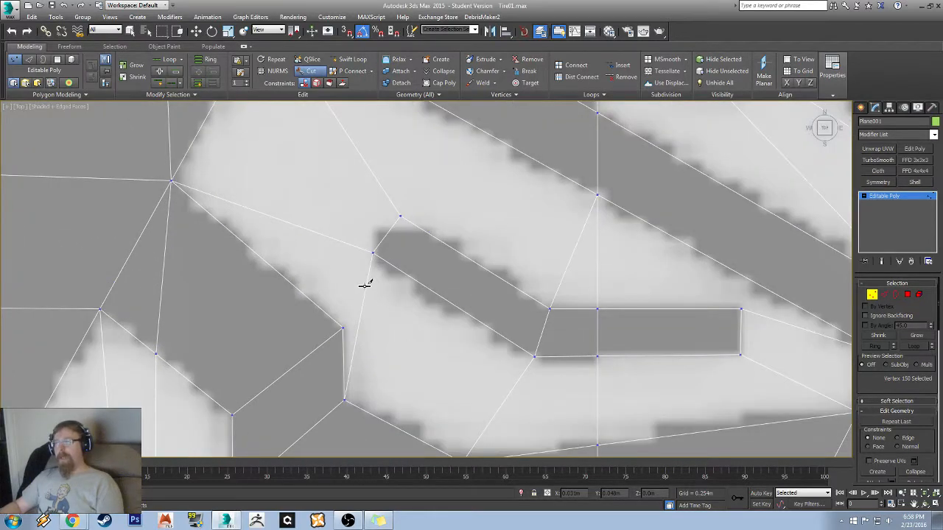
{"action": "middle_click_drag", "start_coordinate": [468, 302], "coordinate": [331, 278]}
{"action": "scroll", "coordinate": [331, 278], "scroll_direction": "down", "scroll_amount": 5}
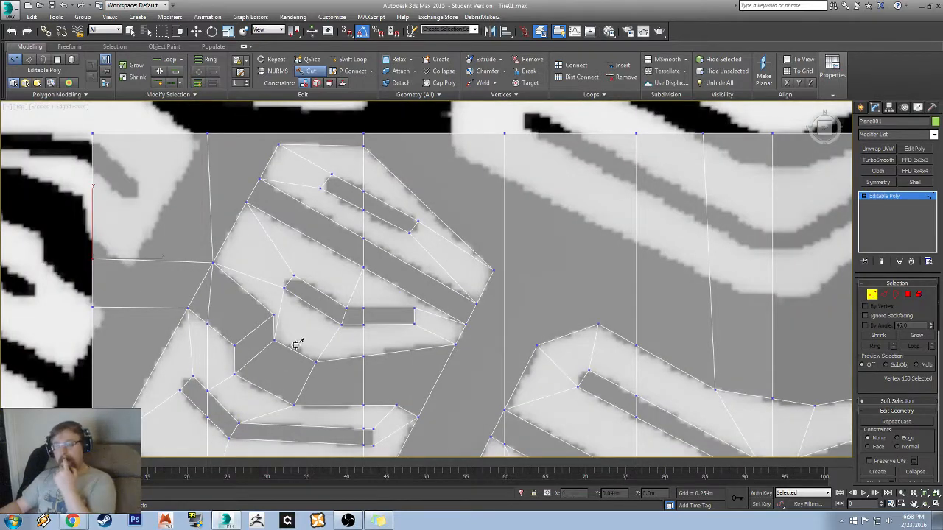
{"action": "middle_click_drag", "start_coordinate": [364, 304], "coordinate": [259, 350]}
{"action": "middle_click_drag", "start_coordinate": [420, 338], "coordinate": [381, 236]}
{"action": "middle_click_drag", "start_coordinate": [447, 220], "coordinate": [178, 269]}
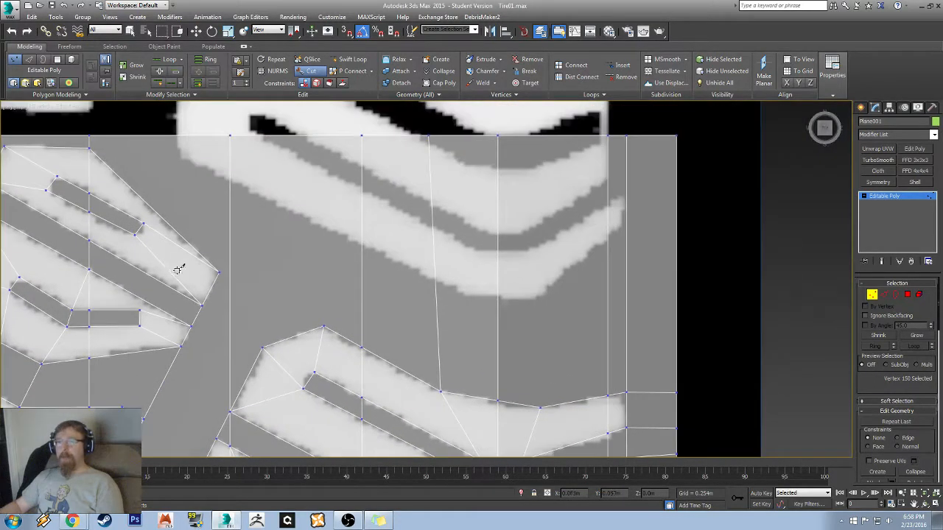
{"action": "left_click", "coordinate": [219, 273]}
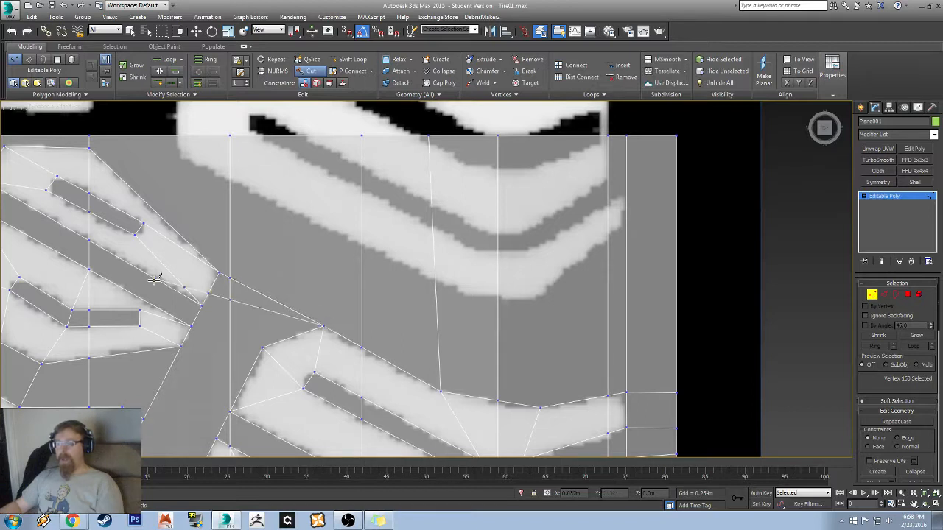
{"action": "right_click", "coordinate": [162, 279]}
- Cut three more edges across the groove, joining the upper block's lower-right corner and the middle block's right-end vertices to the large block's upper-left outline
{"action": "middle_click_drag", "start_coordinate": [229, 320], "coordinate": [335, 260]}
{"action": "left_click", "coordinate": [308, 244]}
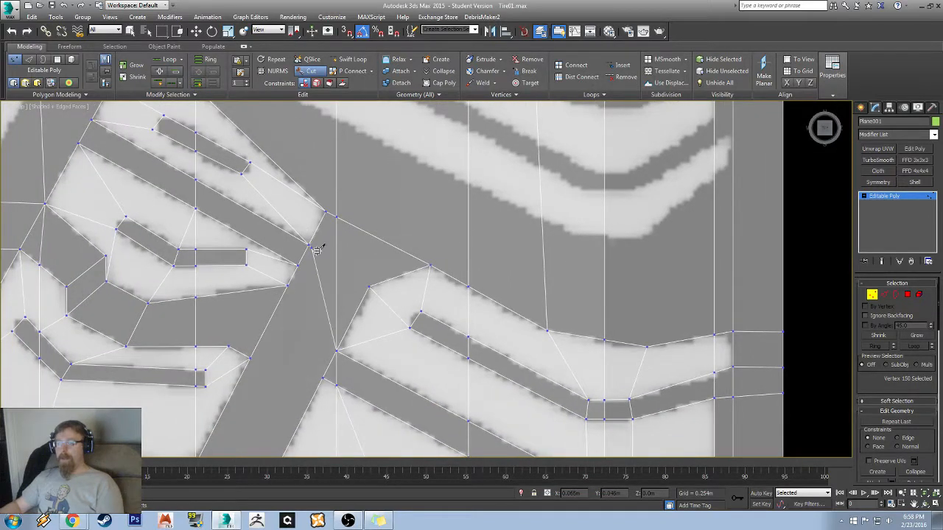
{"action": "left_click", "coordinate": [368, 286]}
{"action": "middle_click_drag", "start_coordinate": [311, 337], "coordinate": [352, 287]}
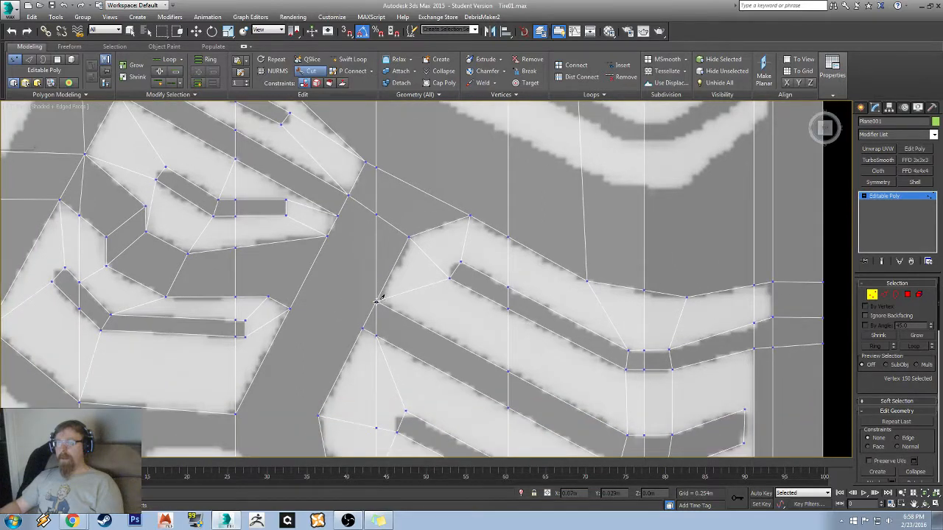
{"action": "left_click", "coordinate": [377, 300]}
{"action": "left_click", "coordinate": [328, 236]}
{"action": "left_click", "coordinate": [338, 216]}
{"action": "left_click", "coordinate": [409, 235]}
- Cut an edge from the upper crossing on the groove's vertical edge to the large block's top vertex
{"action": "scroll", "coordinate": [361, 274], "scroll_direction": "up", "scroll_amount": 5}
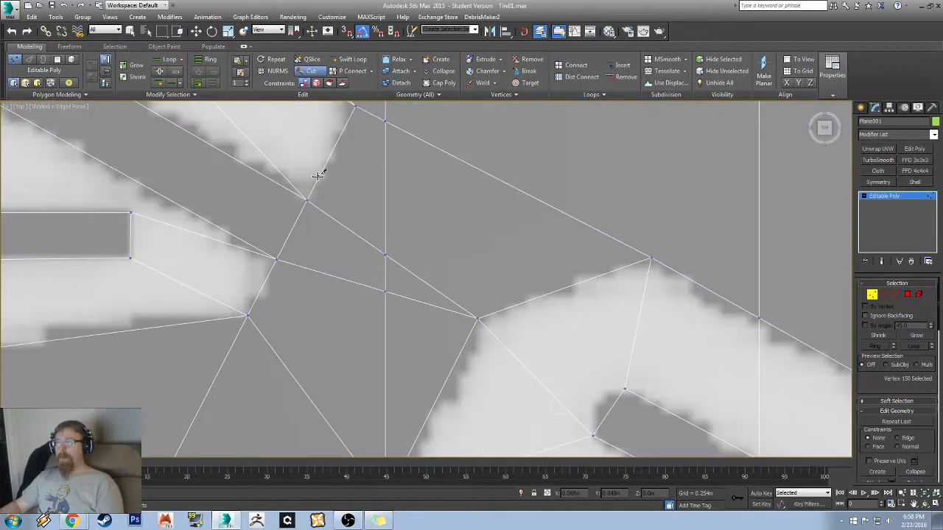
{"action": "scroll", "coordinate": [290, 267], "scroll_direction": "down", "scroll_amount": 4}
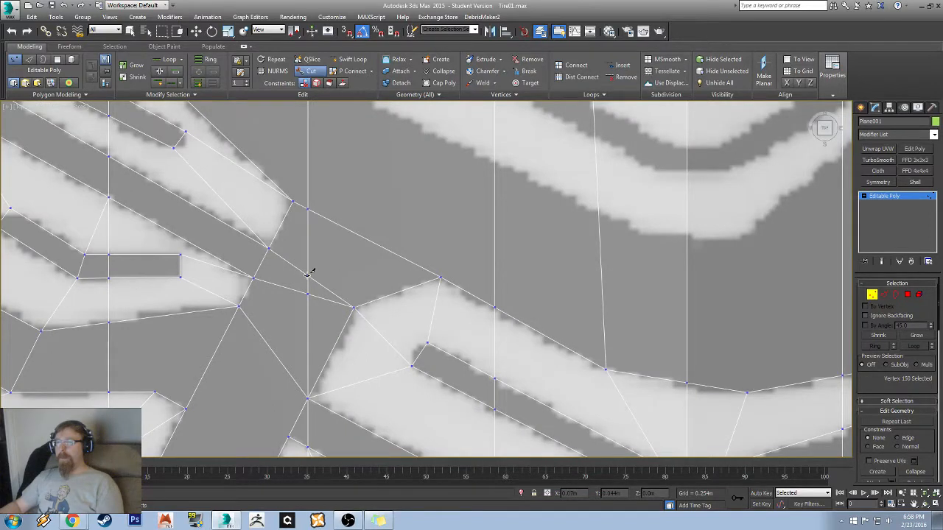
{"action": "left_click", "coordinate": [307, 276]}
{"action": "left_click", "coordinate": [442, 277]}
{"action": "right_click", "coordinate": [297, 239]}
- Move the crossing vertex in the groove slightly up along Y, to about 0.046 m
{"action": "key", "text": "1"}
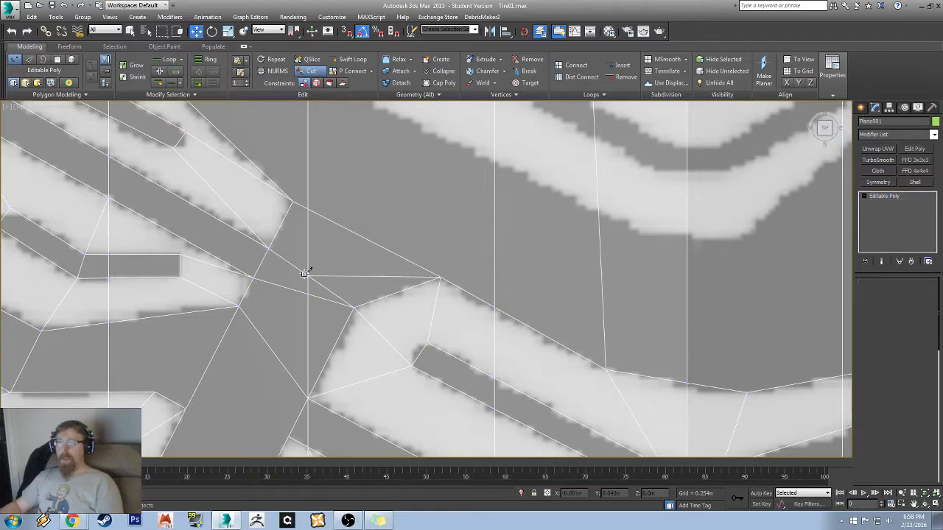
{"action": "right_click", "coordinate": [297, 261]}
{"action": "key", "text": "Escape"}
{"action": "key", "text": "1"}
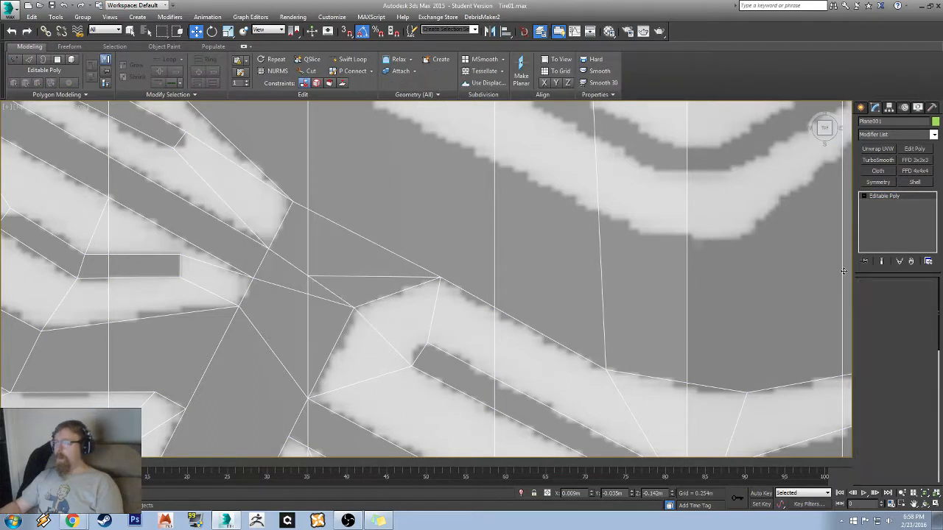
{"action": "left_click", "coordinate": [307, 275]}
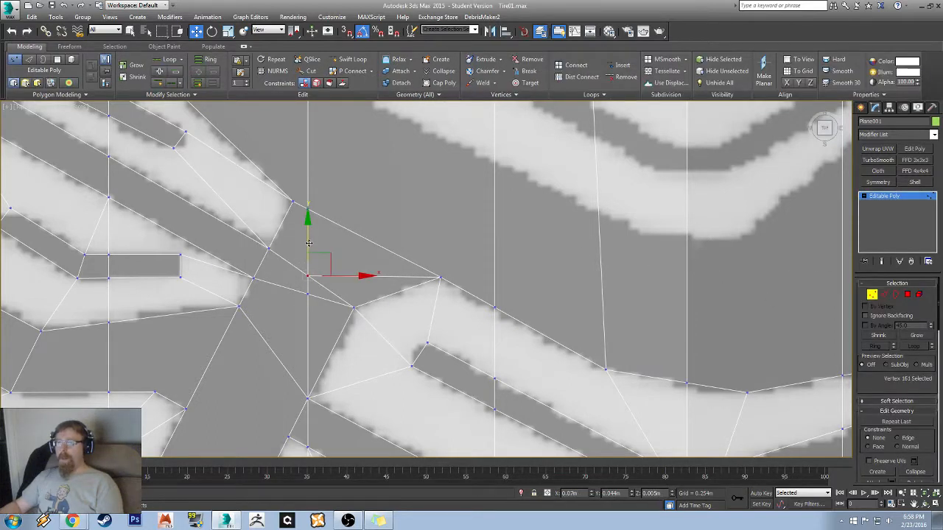
{"action": "left_click_drag", "start_coordinate": [309, 243], "coordinate": [312, 230]}
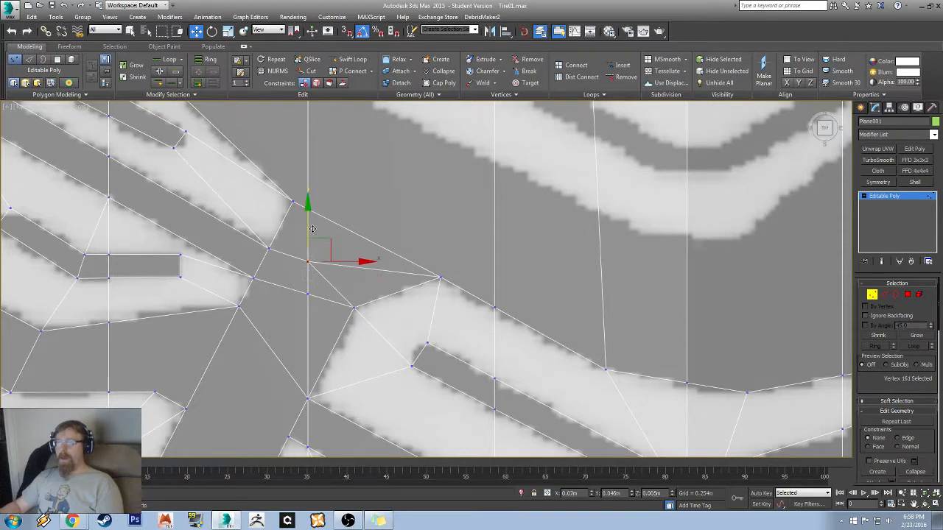
- Cut an edge from the upper-left vertex of the large block's second rib to the lower block's right corner
{"action": "middle_click_drag", "start_coordinate": [318, 350], "coordinate": [397, 253]}
{"action": "scroll", "coordinate": [396, 253], "scroll_direction": "down", "scroll_amount": 3}
{"action": "scroll", "coordinate": [368, 244], "scroll_direction": "up", "scroll_amount": 2}
{"action": "middle_click_drag", "start_coordinate": [377, 333], "coordinate": [395, 271]}
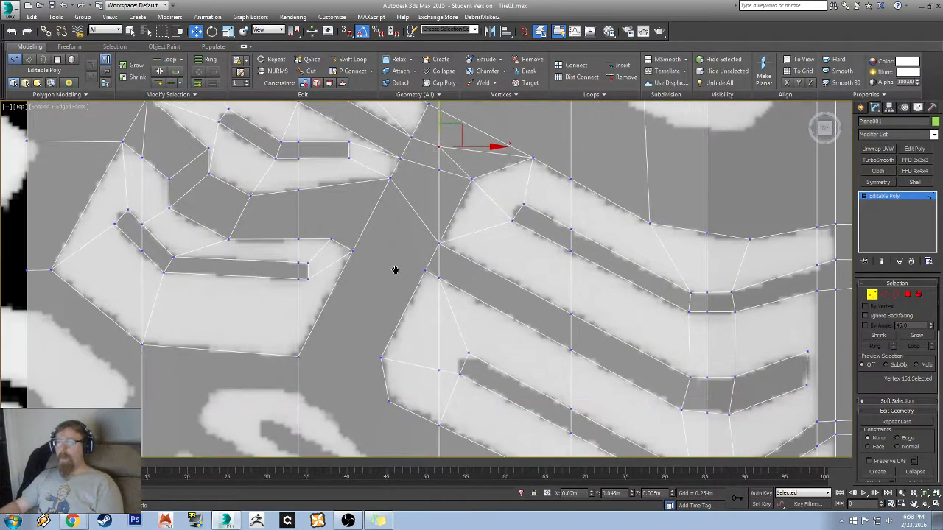
{"action": "middle_click_drag", "start_coordinate": [318, 204], "coordinate": [386, 253]}
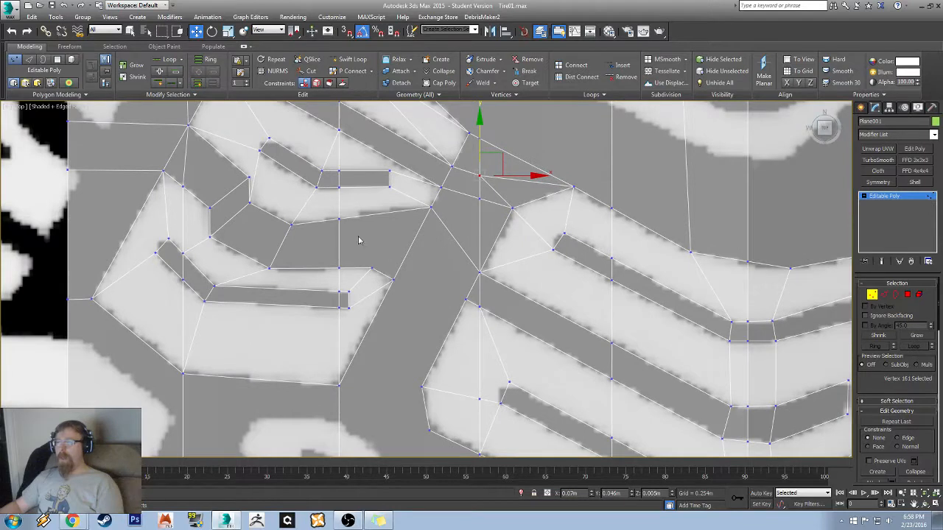
{"action": "left_click", "coordinate": [308, 71]}
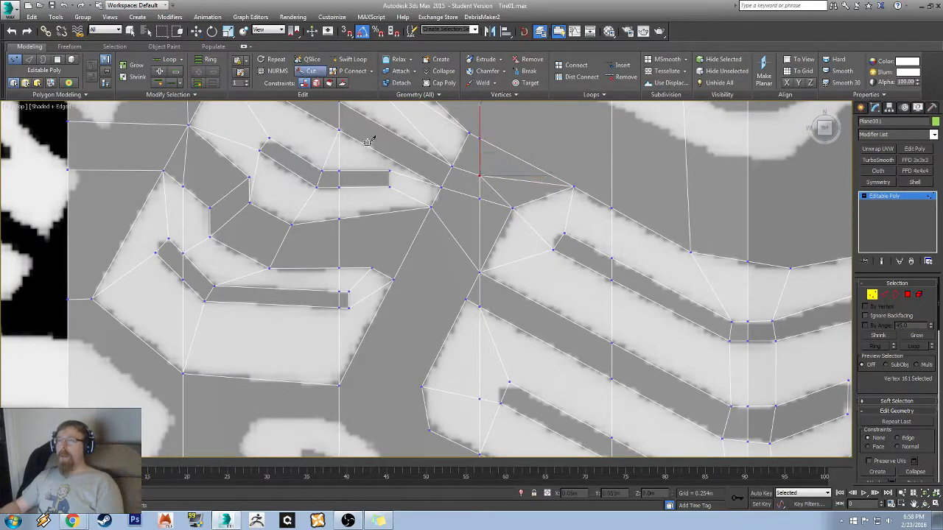
{"action": "middle_click_drag", "start_coordinate": [419, 265], "coordinate": [360, 248]}
{"action": "left_click", "coordinate": [406, 284]}
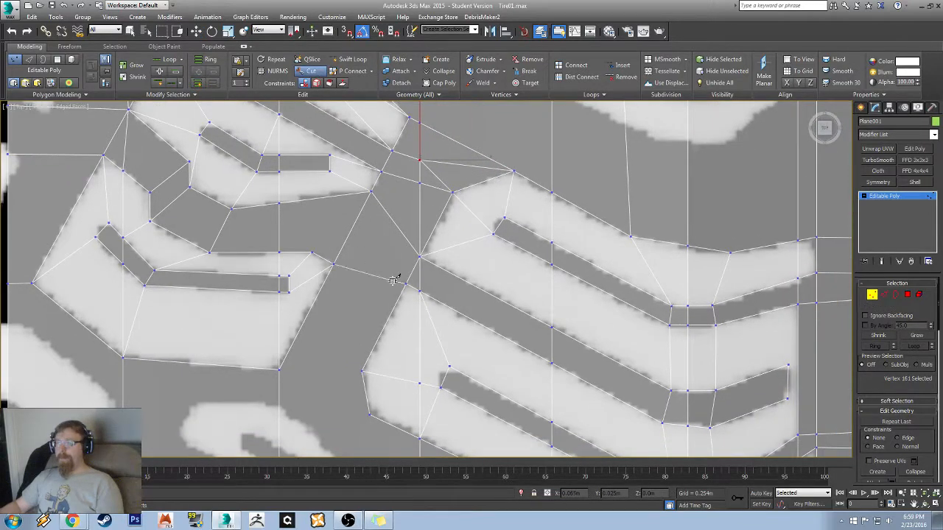
{"action": "left_click", "coordinate": [332, 263]}
- Cut edges from the two left-end vertices of the large block's lower rib to the lower block's bottom-right corner
{"action": "middle_click_drag", "start_coordinate": [371, 362], "coordinate": [400, 258]}
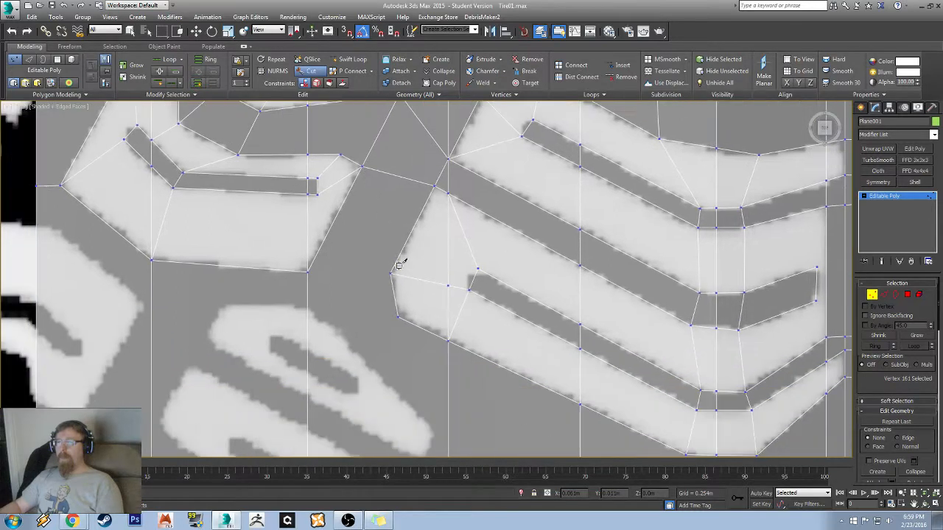
{"action": "left_click", "coordinate": [391, 272]}
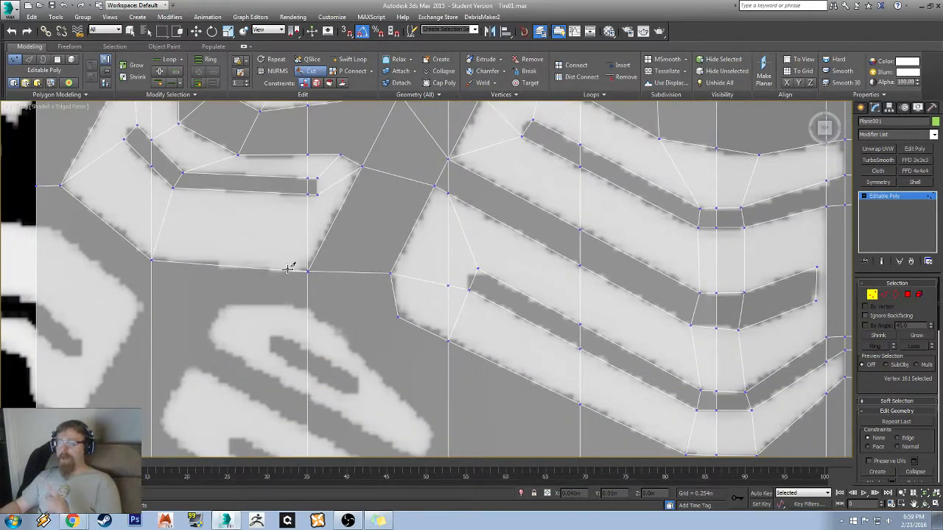
{"action": "left_click", "coordinate": [309, 272]}
{"action": "right_click", "coordinate": [428, 331]}
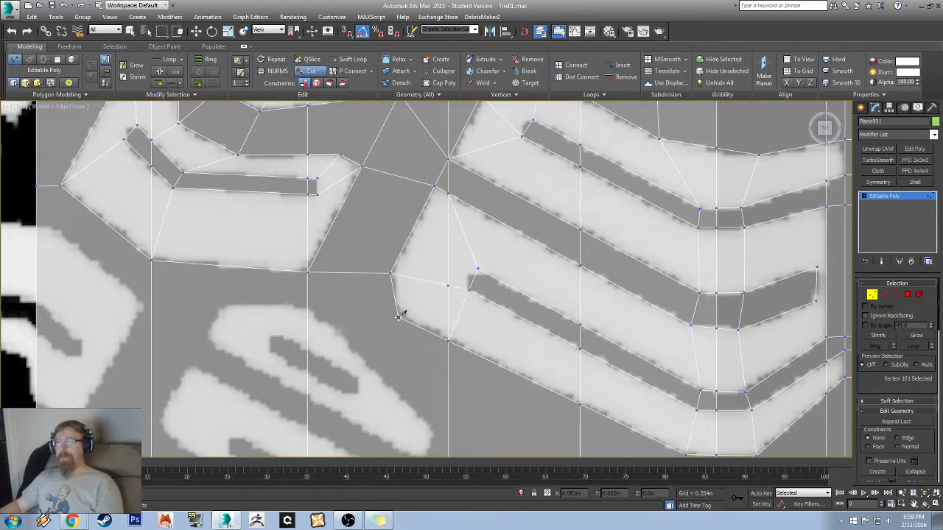
{"action": "left_click", "coordinate": [398, 316]}
- Remove the diagonal edge between the groove's crossing vertex and the large block's upper-left corner
{"action": "middle_click_drag", "start_coordinate": [497, 149], "coordinate": [367, 315]}
{"action": "middle_click_drag", "start_coordinate": [383, 209], "coordinate": [449, 250]}
{"action": "key", "text": "w"}
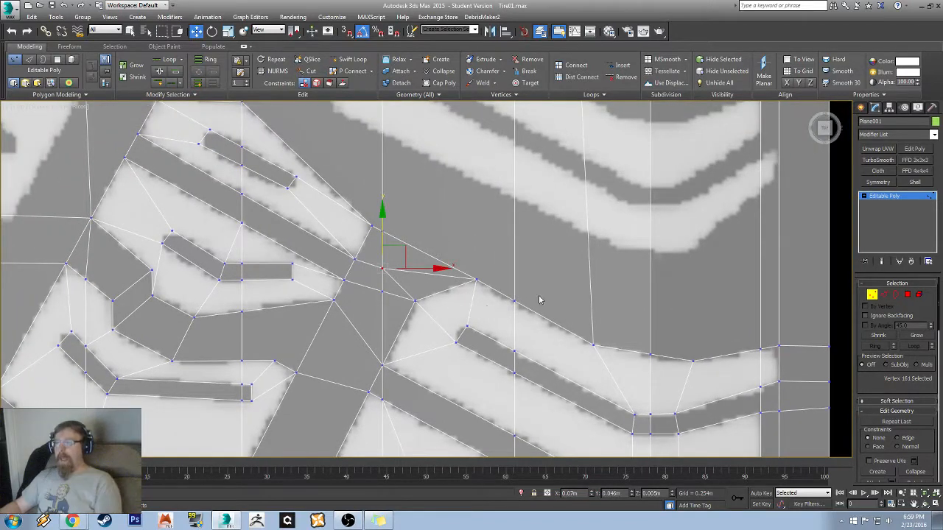
{"action": "left_click", "coordinate": [884, 294]}
{"action": "left_click", "coordinate": [405, 292]}
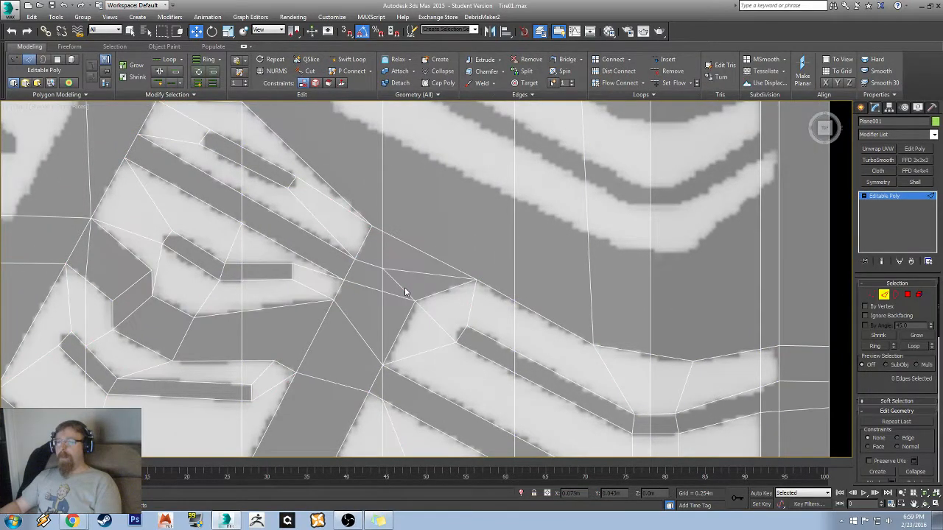
{"action": "left_click", "coordinate": [403, 288]}
{"action": "key", "text": "BackSpace"}
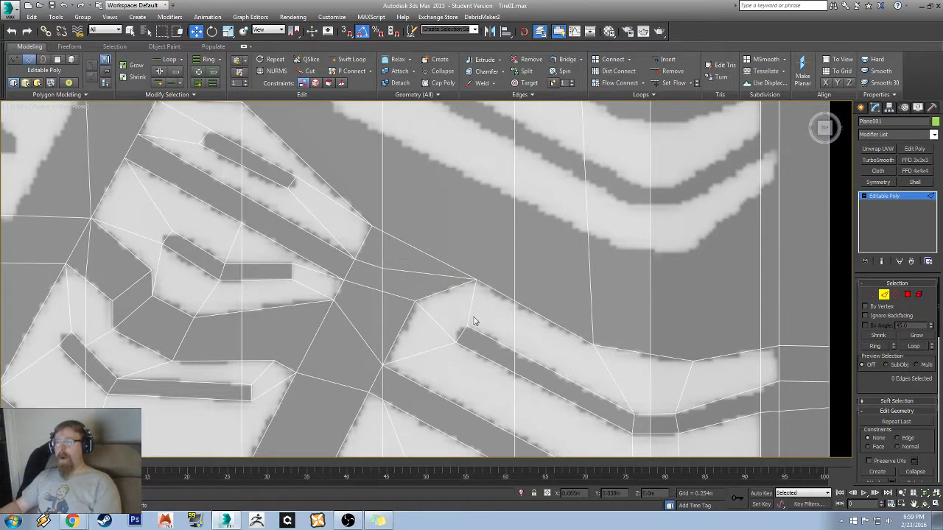
- Nudge the groove's crossing vertex further up along Y, to about 0.047 m
{"action": "middle_click_drag", "start_coordinate": [398, 276], "coordinate": [399, 282]}
{"action": "scroll", "coordinate": [383, 319], "scroll_direction": "up", "scroll_amount": 3}
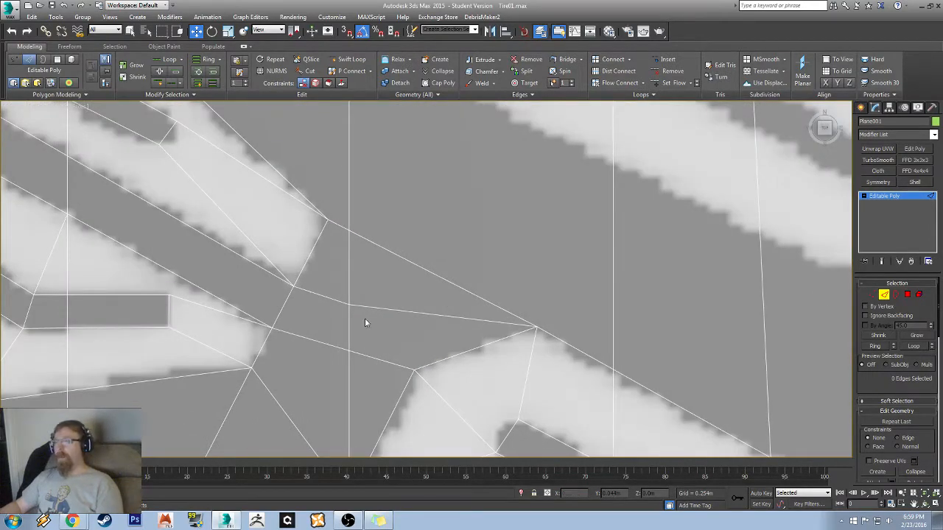
{"action": "key", "text": "1"}
{"action": "left_click_drag", "start_coordinate": [349, 266], "coordinate": [348, 259]}
- Insert a short Swift Loop near the plane's lower-right corner and flatten its three vertices along Y
{"action": "middle_click_drag", "start_coordinate": [418, 258], "coordinate": [349, 298]}
{"action": "scroll", "coordinate": [349, 300], "scroll_direction": "down", "scroll_amount": 3}
{"action": "middle_click_drag", "start_coordinate": [356, 349], "coordinate": [373, 179]}
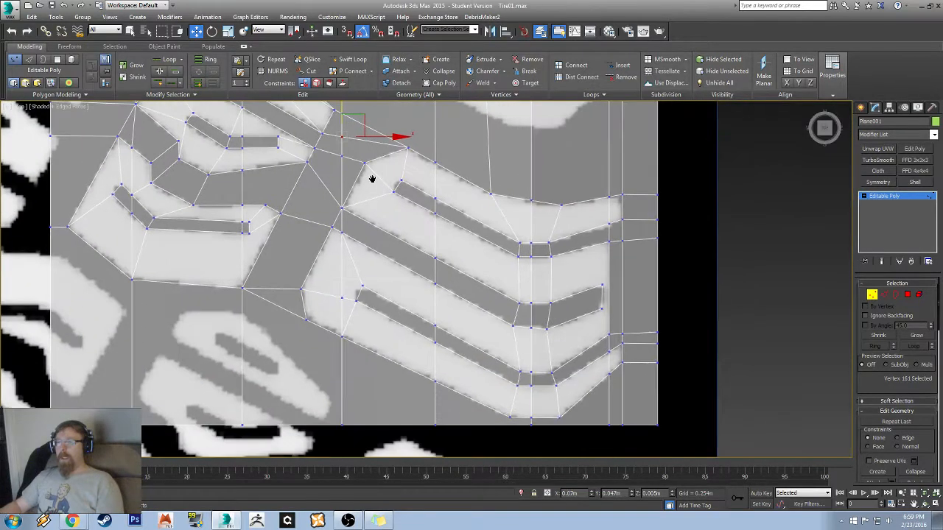
{"action": "middle_click_drag", "start_coordinate": [274, 264], "coordinate": [403, 255]}
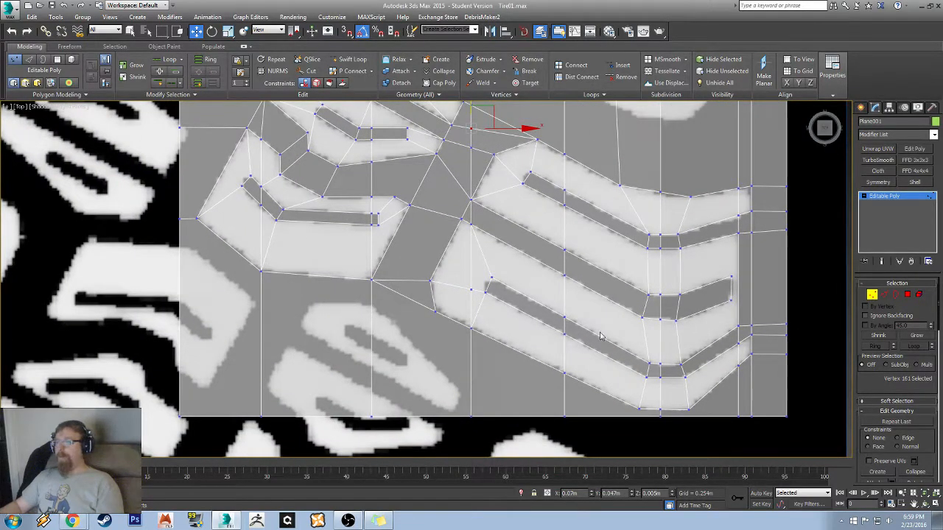
{"action": "middle_click_drag", "start_coordinate": [720, 370], "coordinate": [548, 332]}
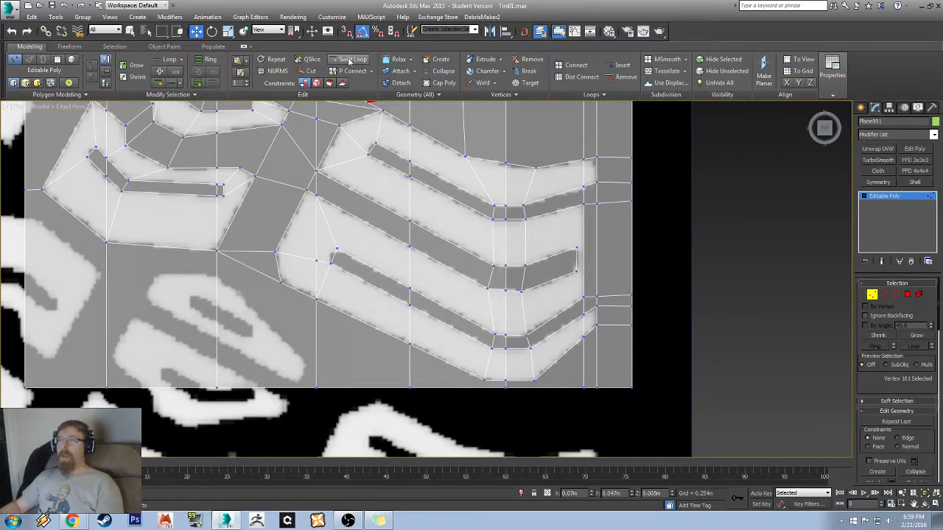
{"action": "middle_click_drag", "start_coordinate": [613, 396], "coordinate": [502, 335]}
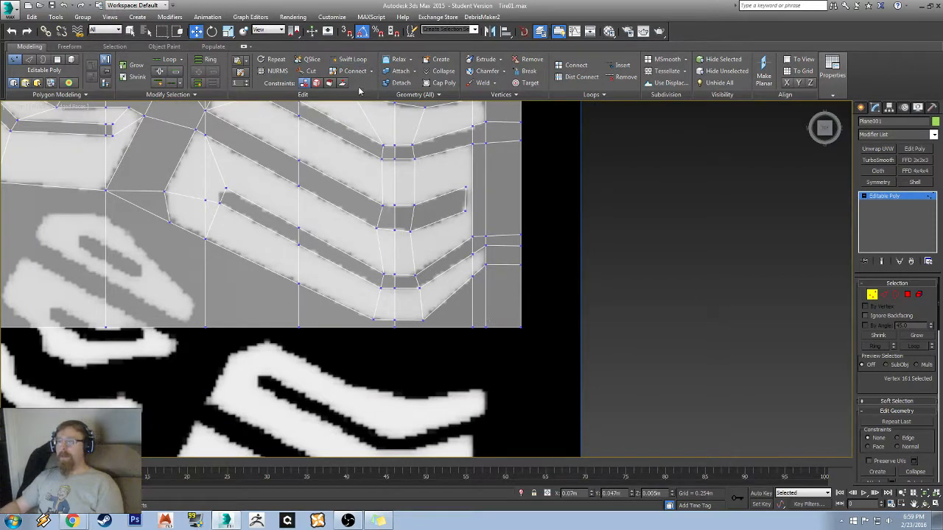
{"action": "left_click", "coordinate": [352, 59]}
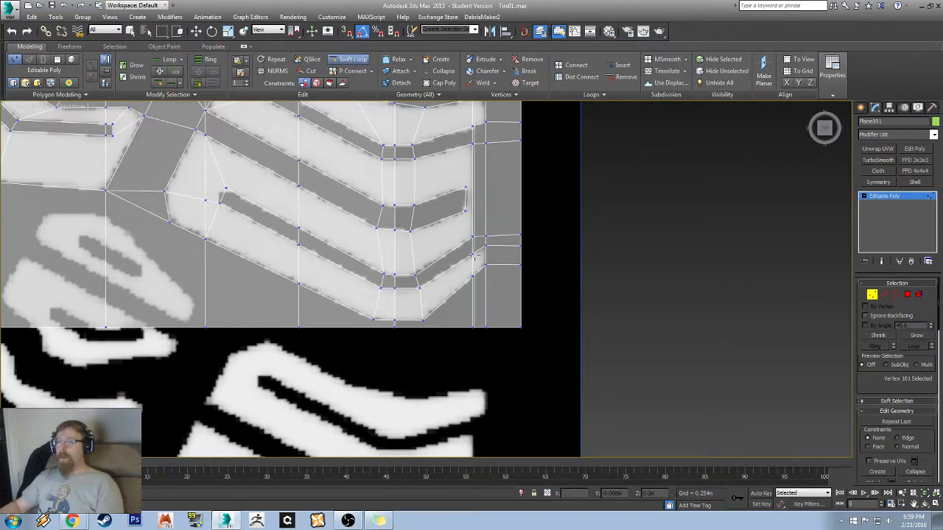
{"action": "left_click", "coordinate": [487, 317]}
{"action": "right_click", "coordinate": [633, 337]}
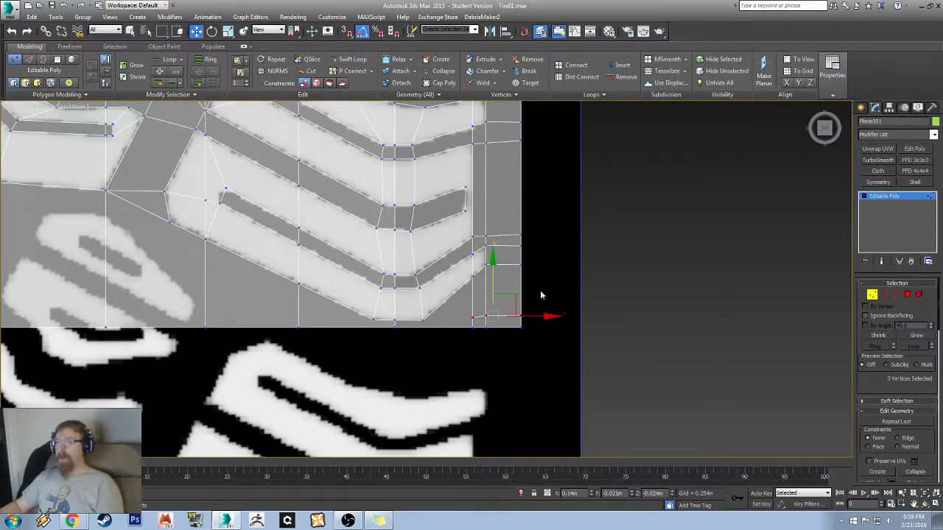
{"action": "key", "text": "r"}
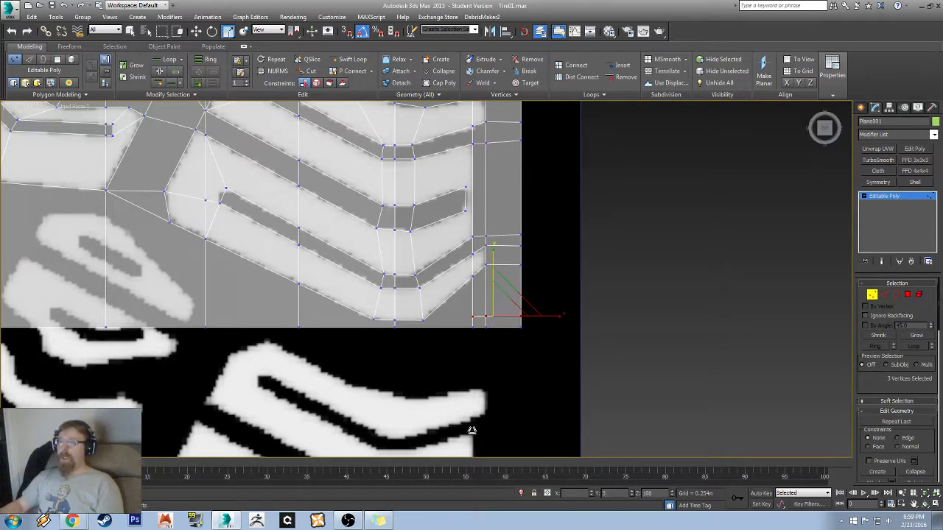
- Cut an edge from the large block's bottom-right vertex to the left end of the short loop in the plane's lower-right corner
{"action": "left_click", "coordinate": [308, 71]}
{"action": "scroll", "coordinate": [406, 313], "scroll_direction": "up", "scroll_amount": 5}
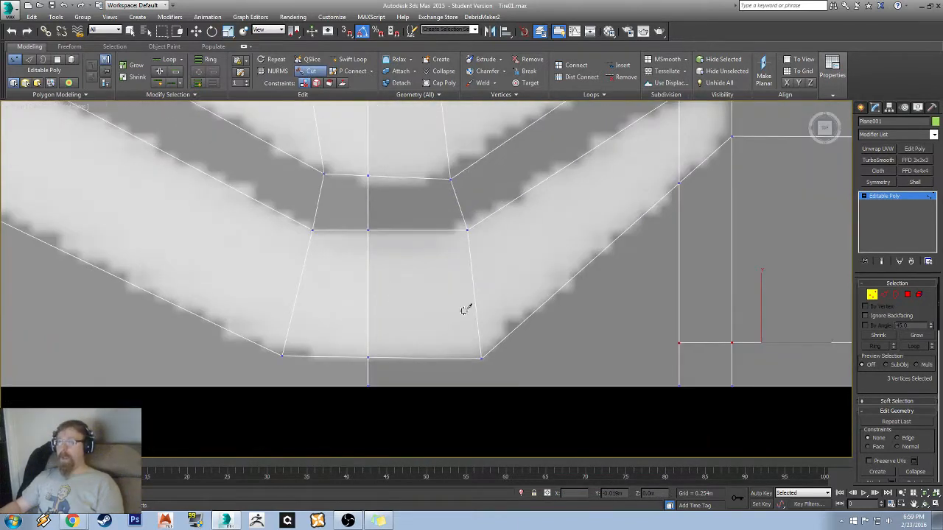
{"action": "left_click", "coordinate": [481, 358]}
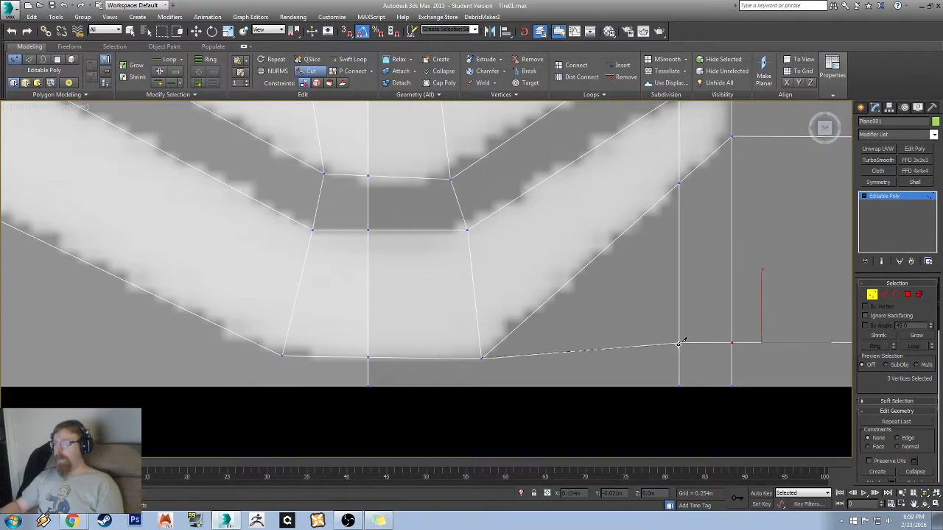
{"action": "left_click", "coordinate": [679, 343]}
{"action": "right_click", "coordinate": [680, 344]}
- Examine the edge layout across the whole tread plane against the reference image
{"action": "middle_click_drag", "start_coordinate": [455, 293], "coordinate": [691, 291]}
{"action": "scroll", "coordinate": [692, 291], "scroll_direction": "down", "scroll_amount": 5}
{"action": "middle_click_drag", "start_coordinate": [448, 214], "coordinate": [244, 300]}
{"action": "middle_click_drag", "start_coordinate": [413, 194], "coordinate": [362, 362]}
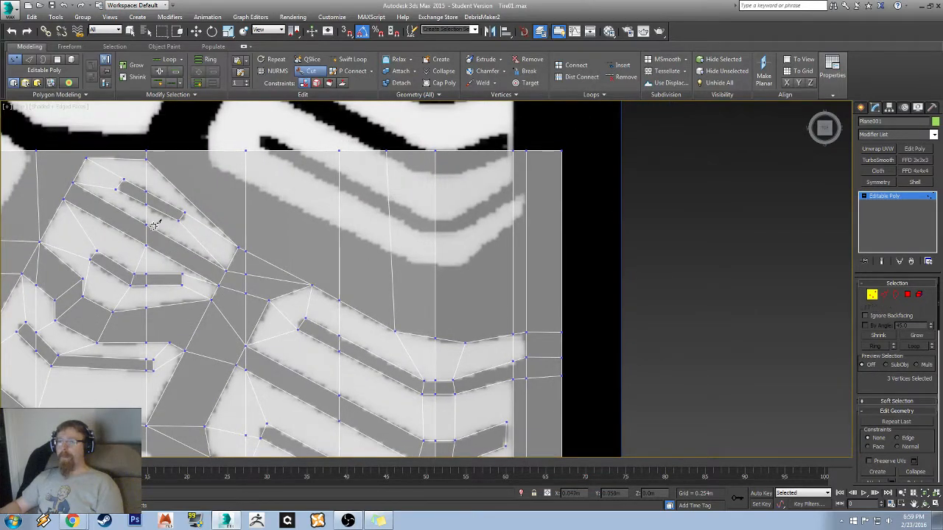
{"action": "middle_click_drag", "start_coordinate": [157, 225], "coordinate": [391, 210]}
{"action": "middle_click_drag", "start_coordinate": [504, 361], "coordinate": [410, 240]}
{"action": "scroll", "coordinate": [341, 219], "scroll_direction": "down", "scroll_amount": 5}
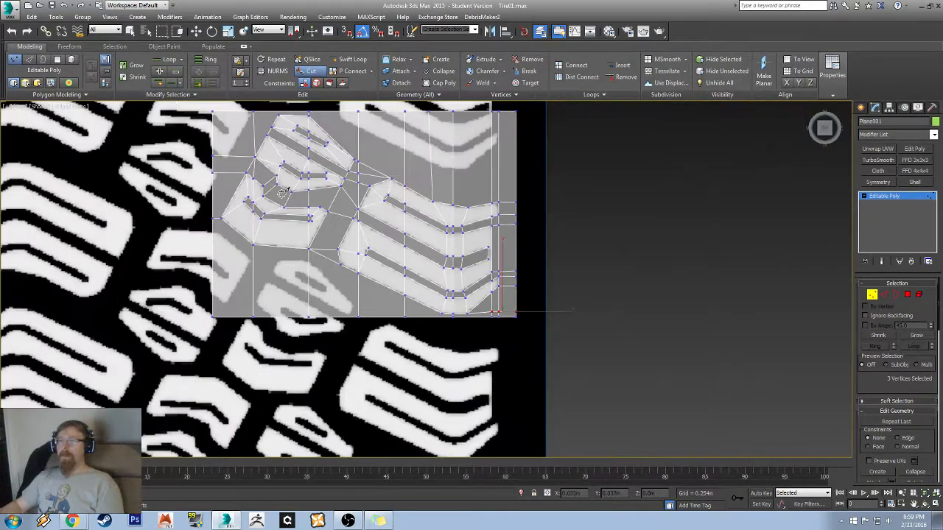
{"action": "middle_click_drag", "start_coordinate": [279, 192], "coordinate": [279, 255]}
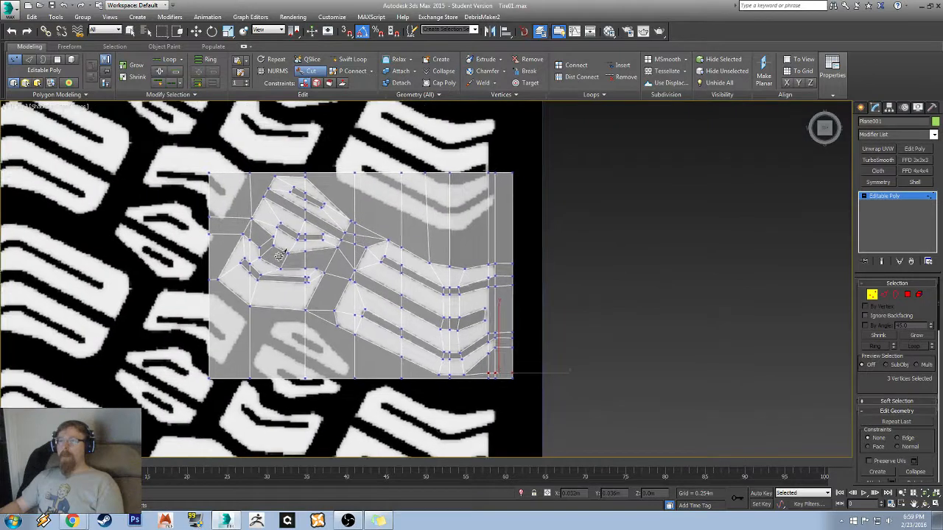
- Leave vertex editing on the tread plane and examine how it sits within the whole reference tread pattern
{"action": "left_click", "coordinate": [873, 295]}
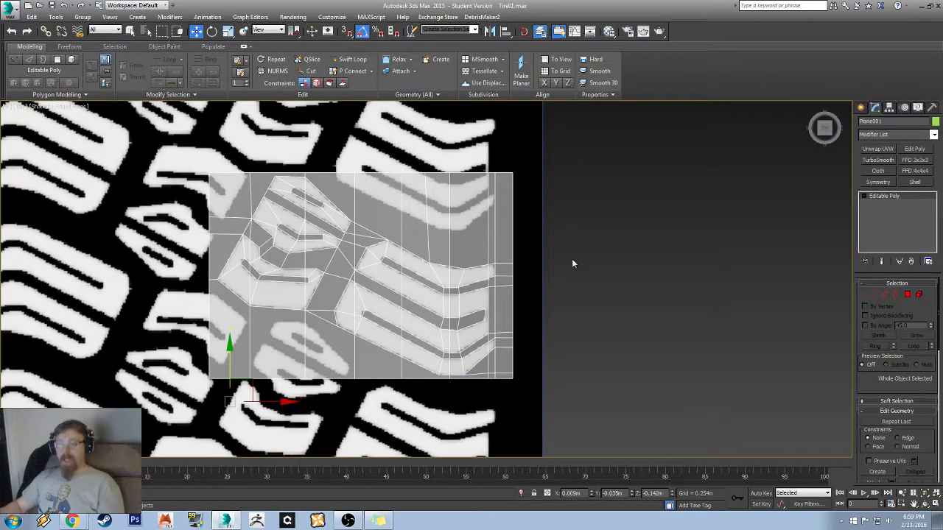
{"action": "middle_click_drag", "start_coordinate": [183, 233], "coordinate": [324, 255]}
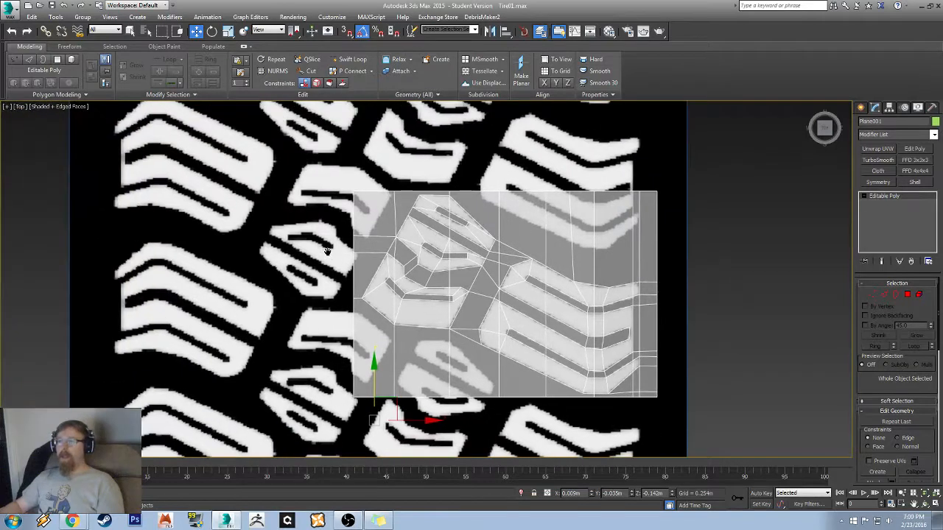
{"action": "scroll", "coordinate": [328, 250], "scroll_direction": "down", "scroll_amount": 4}
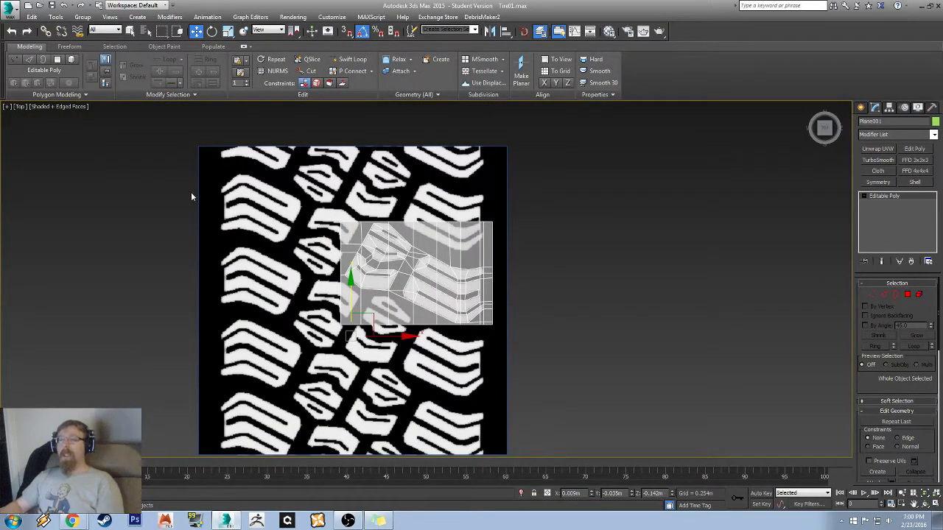
{"action": "middle_click_drag", "start_coordinate": [129, 170], "coordinate": [236, 187]}
{"action": "middle_click_drag", "start_coordinate": [109, 189], "coordinate": [47, 134]}
- Save the scene as a new file named Tire03 in the Props folder
{"action": "left_click", "coordinate": [10, 13]}
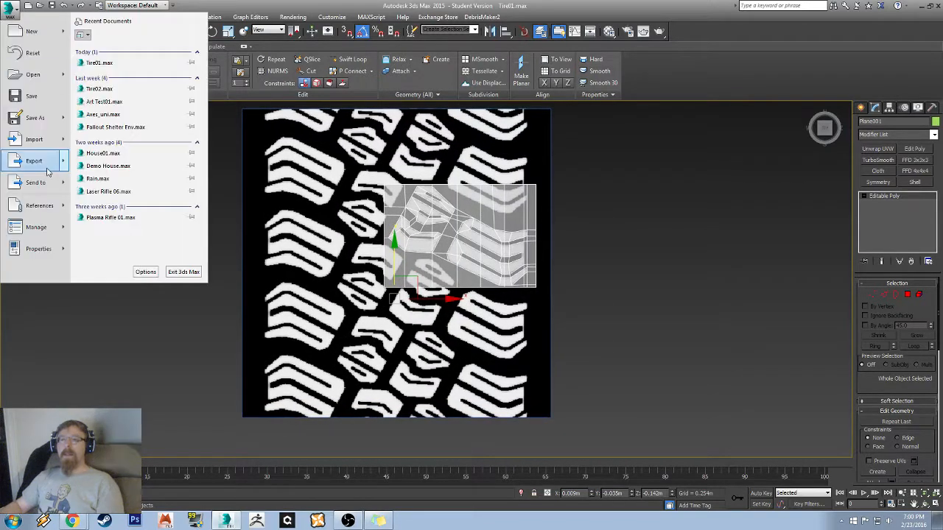
{"action": "mouse_move", "coordinate": [64, 115]}
{"action": "left_click", "coordinate": [160, 46]}
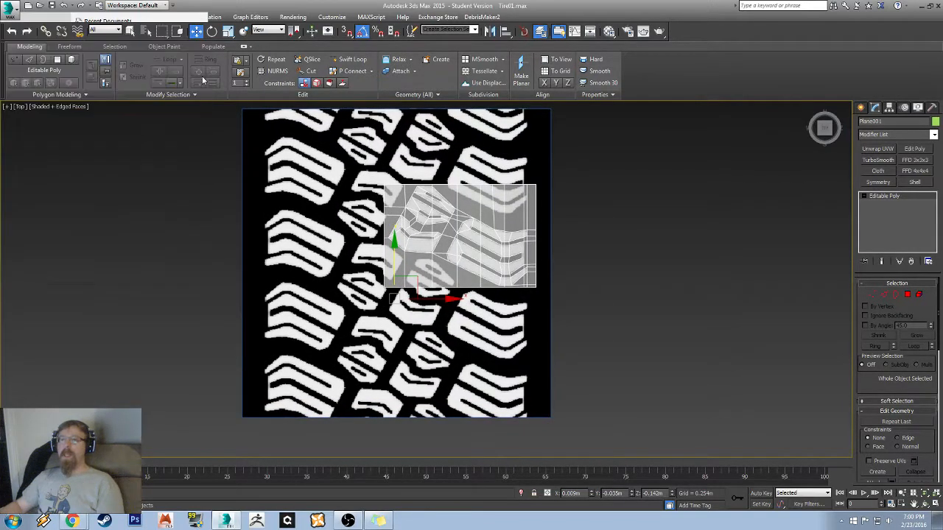
{"action": "left_click", "coordinate": [73, 112]}
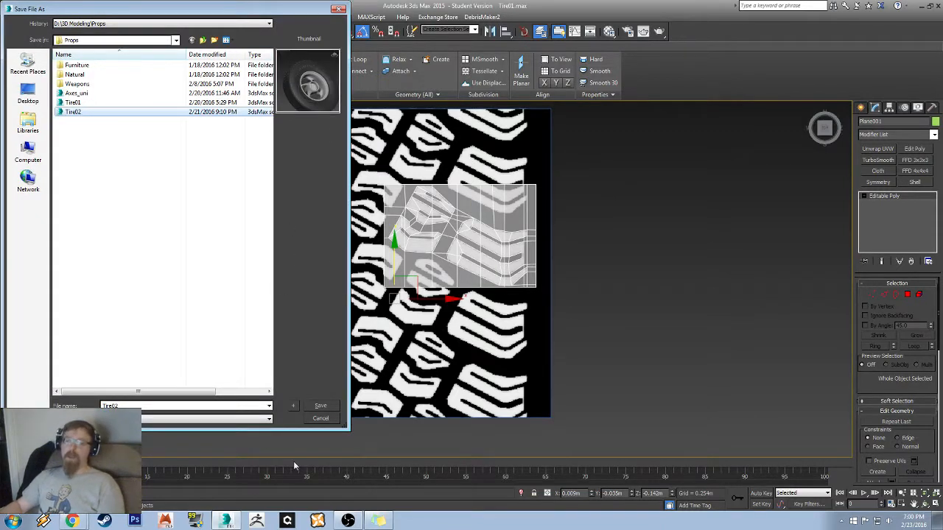
{"action": "left_click", "coordinate": [321, 409]}
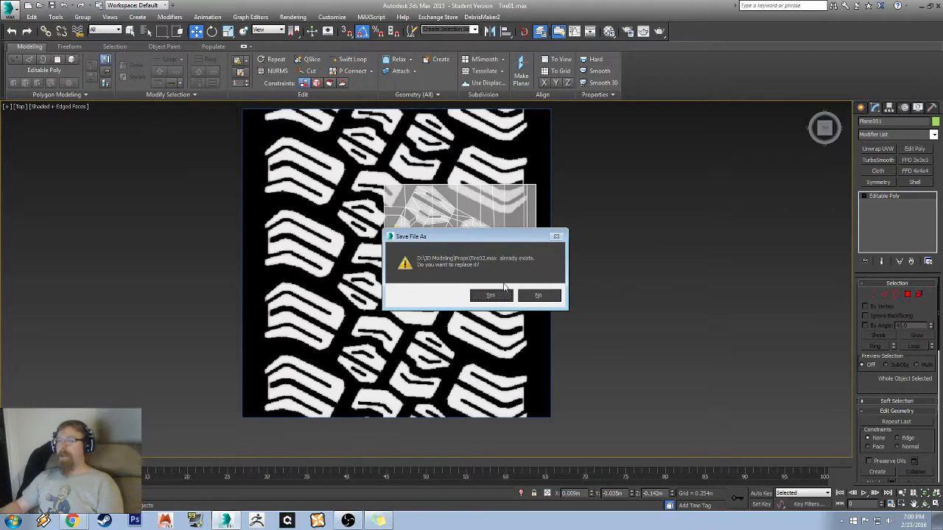
{"action": "left_click", "coordinate": [540, 296]}
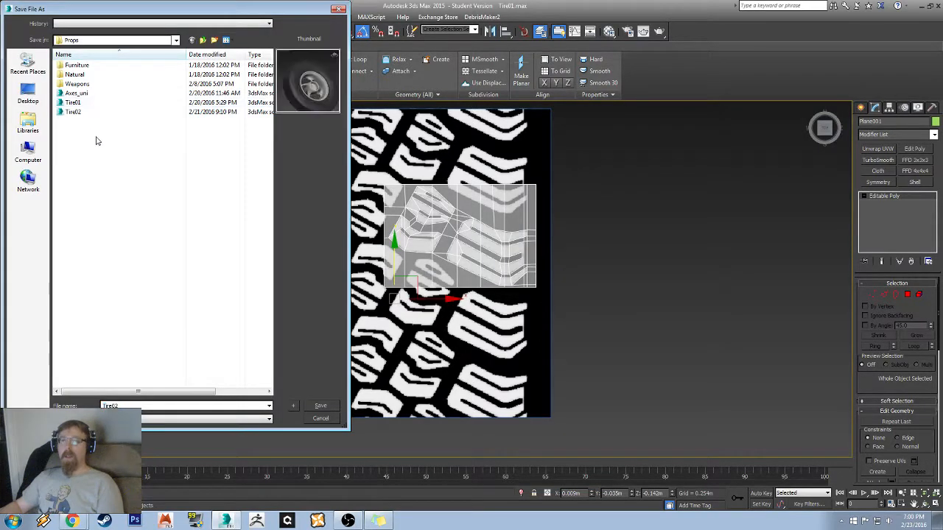
{"action": "left_click", "coordinate": [77, 112]}
{"action": "left_click", "coordinate": [134, 405]}
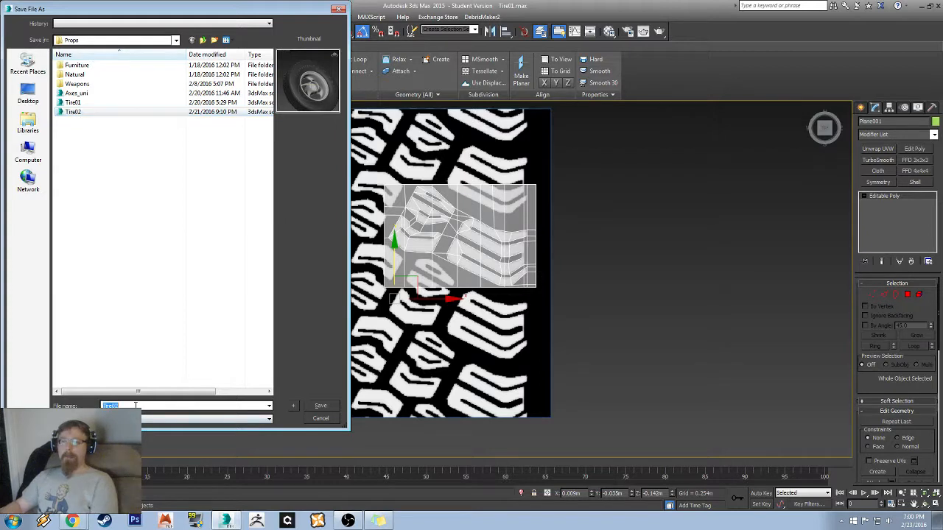
{"action": "key", "text": "BackSpace"}
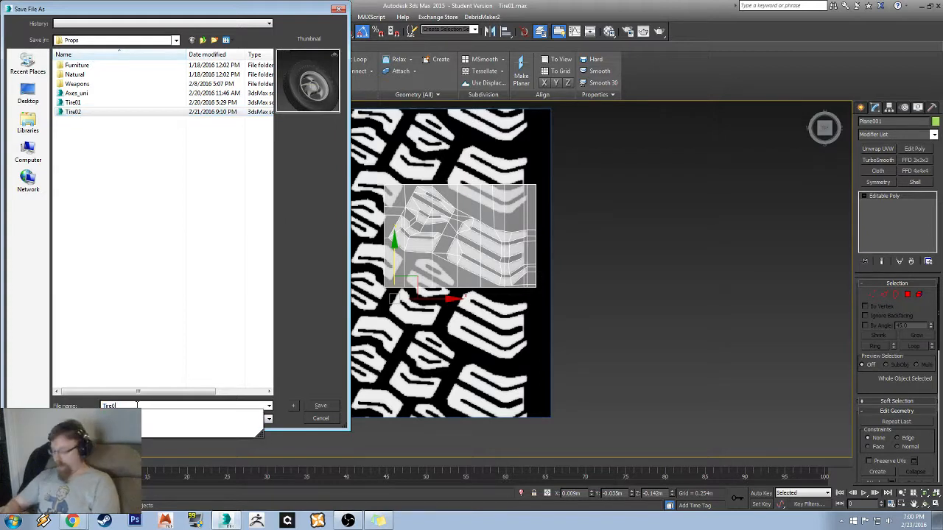
{"action": "type", "text": "3"}
{"action": "key", "text": "Return"}
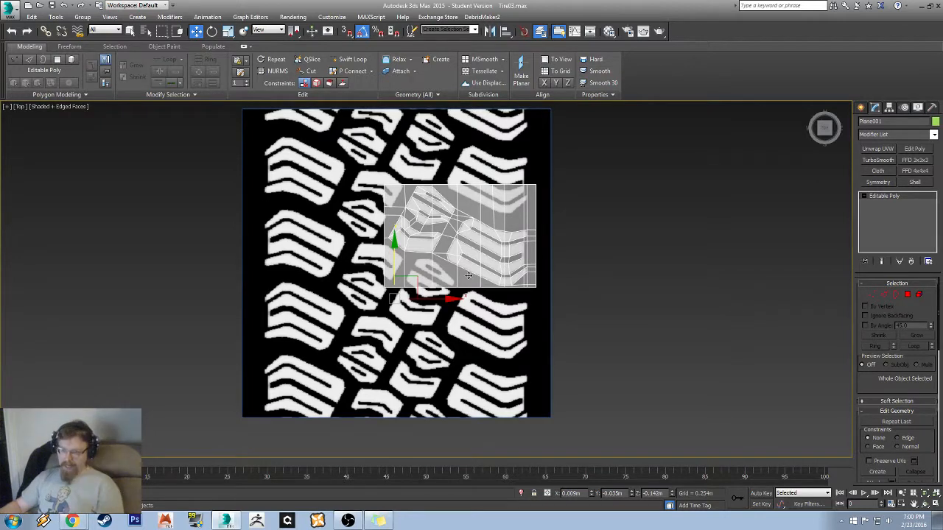
- Delete the surplus polygons surrounding the traced tread blocks along the plane's left, bottom and top borders, keeping the blocks and grooves
{"action": "middle_click_drag", "start_coordinate": [463, 216], "coordinate": [499, 279]}
{"action": "scroll", "coordinate": [422, 238], "scroll_direction": "up", "scroll_amount": 3}
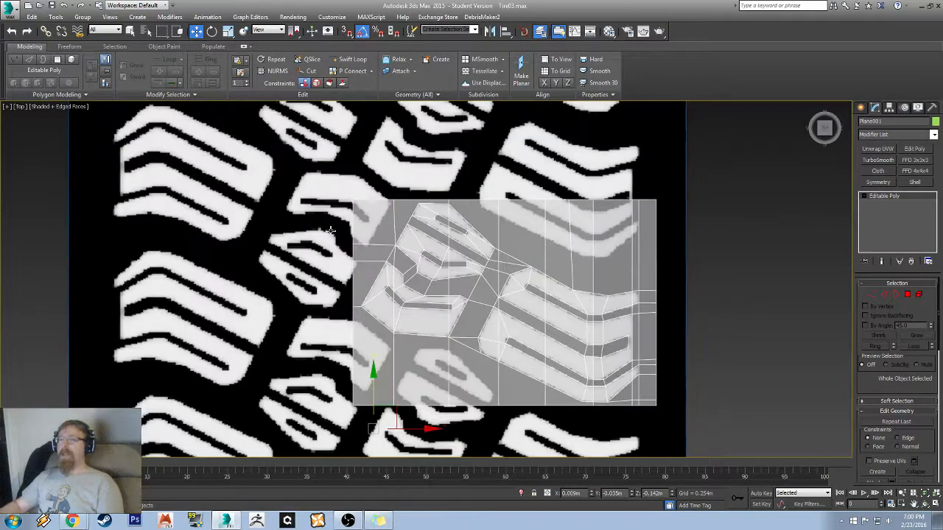
{"action": "left_click", "coordinate": [907, 295]}
{"action": "middle_click_drag", "start_coordinate": [381, 192], "coordinate": [336, 219]}
{"action": "left_click_drag", "start_coordinate": [238, 197], "coordinate": [354, 248]}
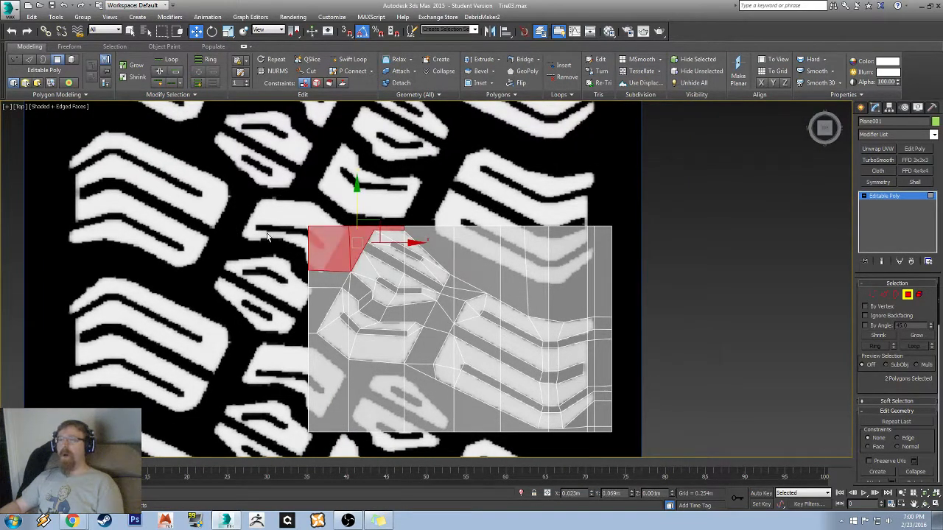
{"action": "left_click_drag", "start_coordinate": [319, 300], "coordinate": [319, 300], "text": "ctrl"}
{"action": "middle_click_drag", "start_coordinate": [316, 383], "coordinate": [270, 254]}
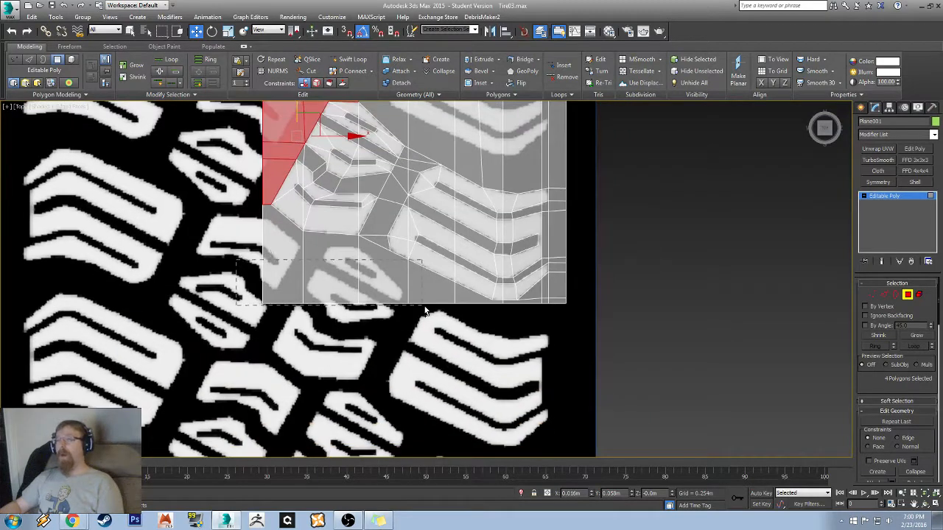
{"action": "left_click_drag", "start_coordinate": [424, 311], "coordinate": [424, 310], "text": "ctrl"}
{"action": "middle_click_drag", "start_coordinate": [425, 311], "coordinate": [288, 294]}
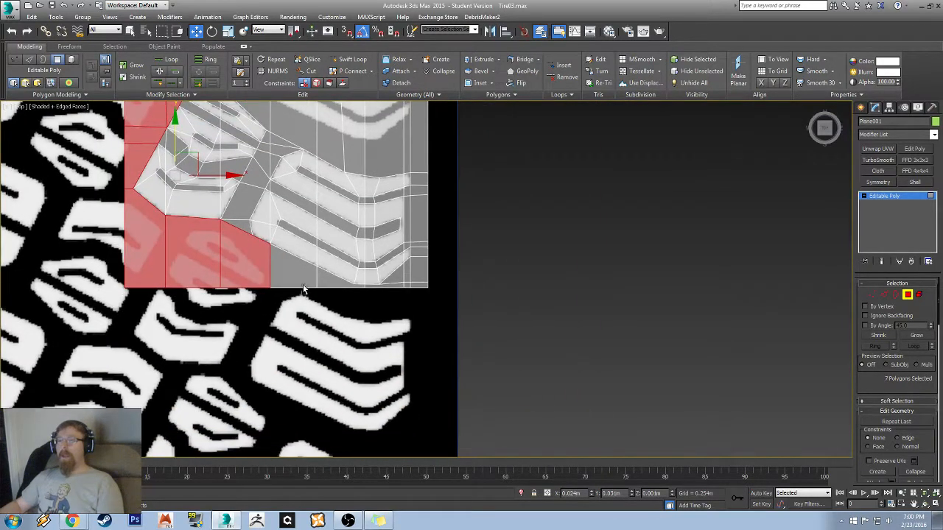
{"action": "left_click_drag", "start_coordinate": [303, 286], "coordinate": [324, 281], "text": "ctrl"}
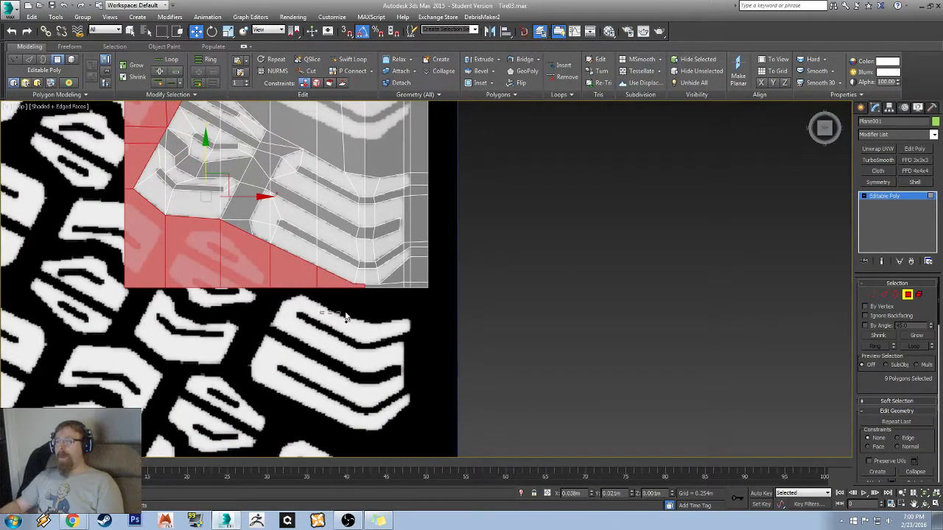
{"action": "left_click_drag", "start_coordinate": [451, 292], "coordinate": [450, 290], "text": "ctrl"}
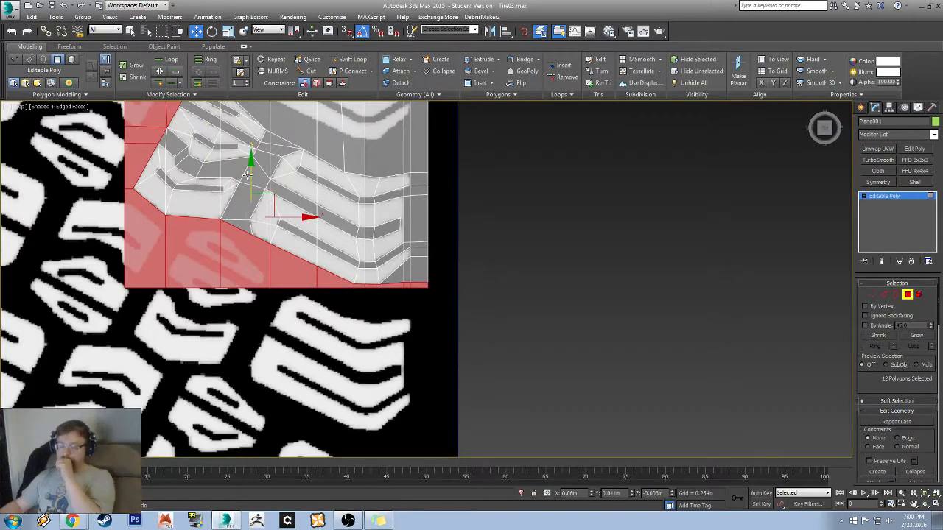
{"action": "scroll", "coordinate": [408, 305], "scroll_direction": "up", "scroll_amount": 5}
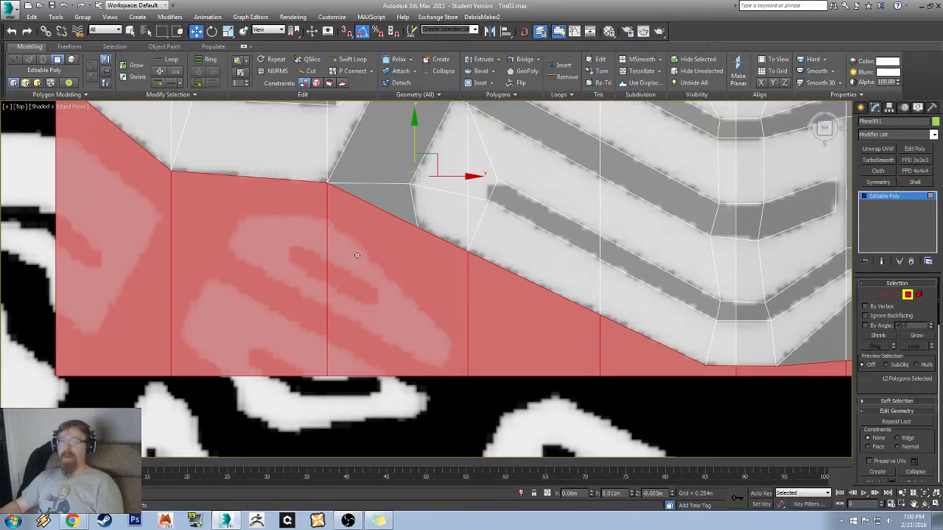
{"action": "scroll", "coordinate": [434, 225], "scroll_direction": "down", "scroll_amount": 6}
{"action": "scroll", "coordinate": [161, 209], "scroll_direction": "up", "scroll_amount": 4}
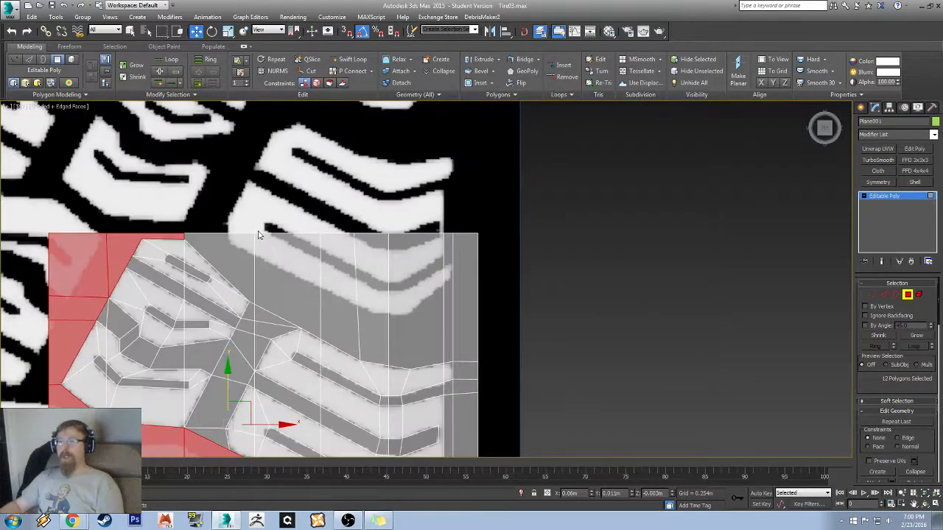
{"action": "left_click_drag", "start_coordinate": [160, 208], "coordinate": [532, 246]}
{"action": "middle_click_drag", "start_coordinate": [358, 348], "coordinate": [358, 219]}
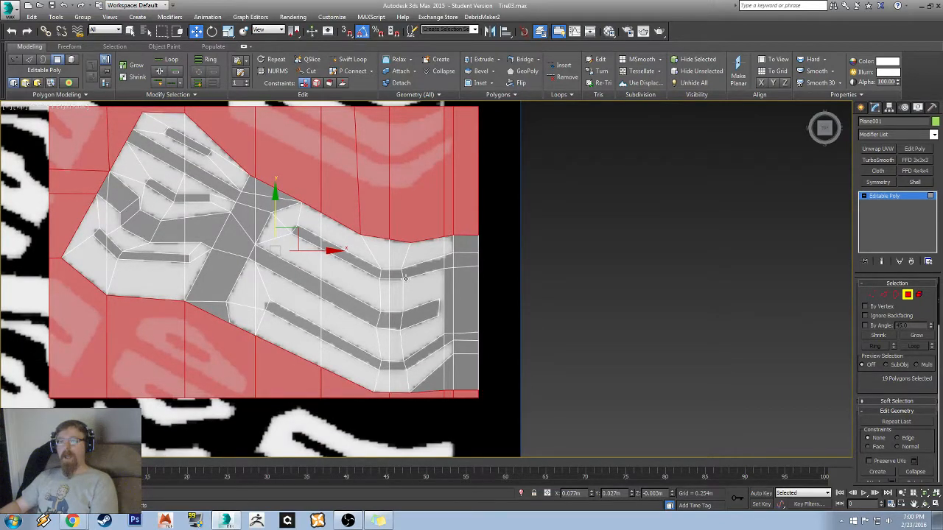
{"action": "key", "text": "Delete"}
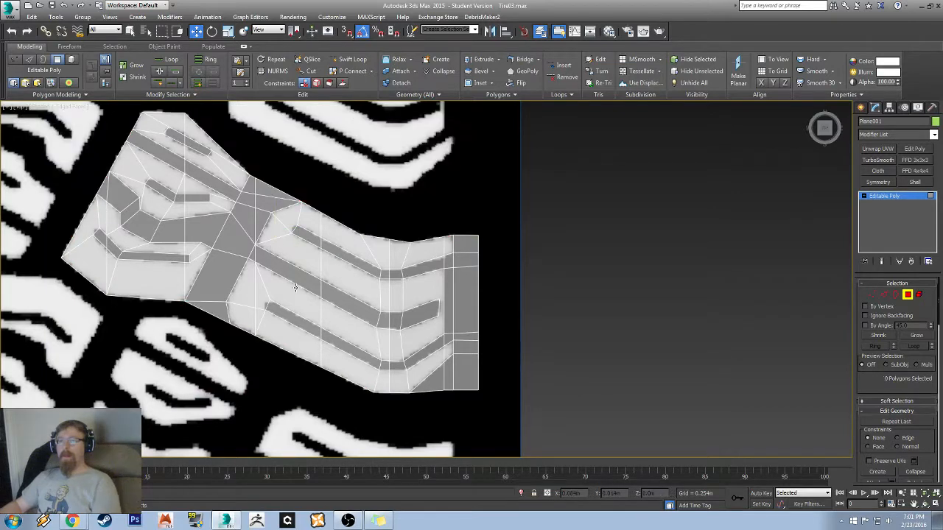
- Select all non-quad polygons in the trimmed tread mesh
{"action": "middle_click_drag", "start_coordinate": [294, 287], "coordinate": [457, 371]}
{"action": "middle_click_drag", "start_coordinate": [473, 318], "coordinate": [458, 255]}
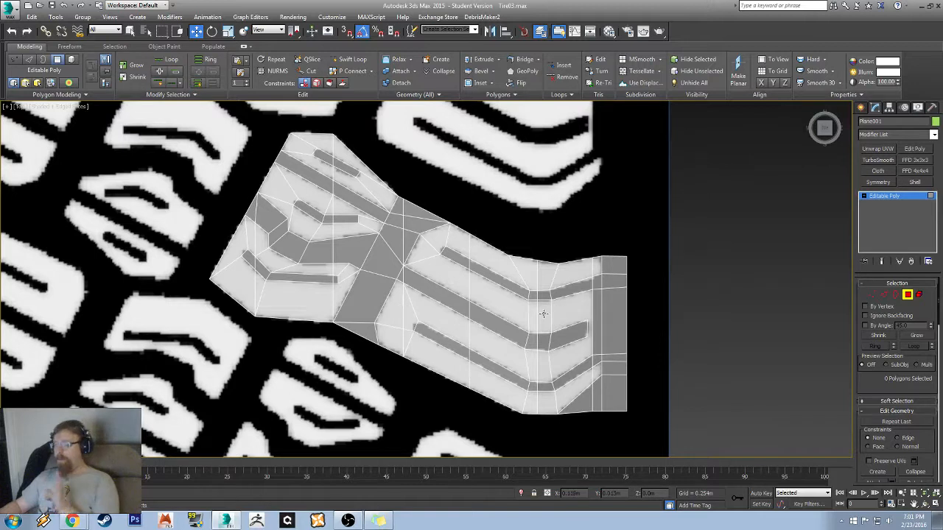
{"action": "scroll", "coordinate": [366, 244], "scroll_direction": "up", "scroll_amount": 5}
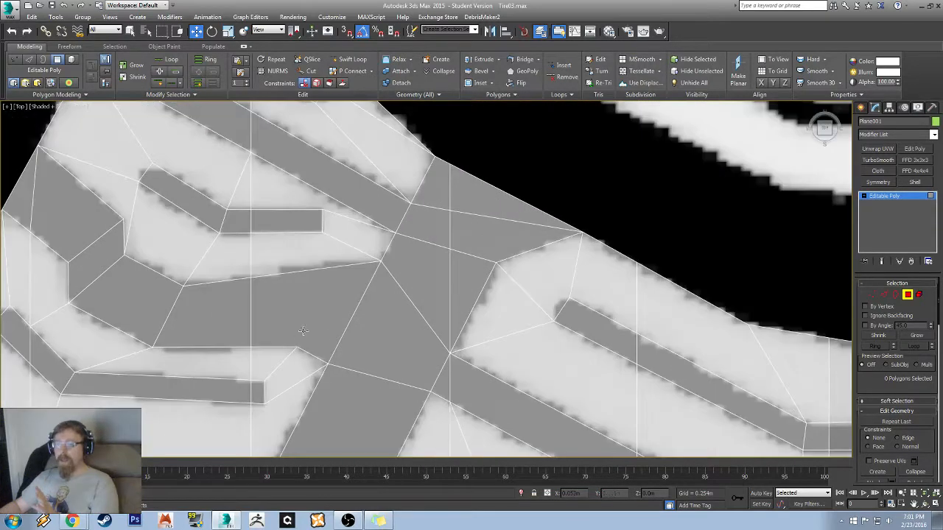
{"action": "scroll", "coordinate": [391, 295], "scroll_direction": "down", "scroll_amount": 6}
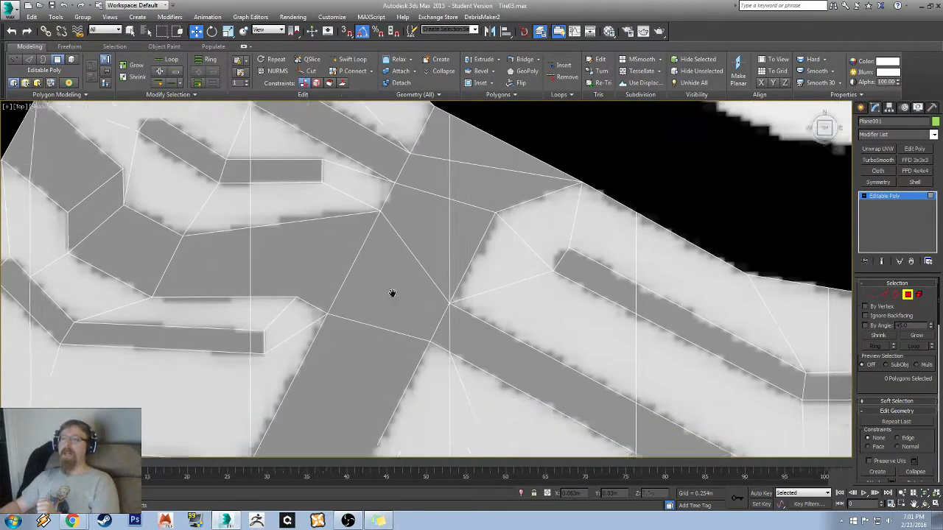
{"action": "middle_click_drag", "start_coordinate": [529, 311], "coordinate": [434, 324]}
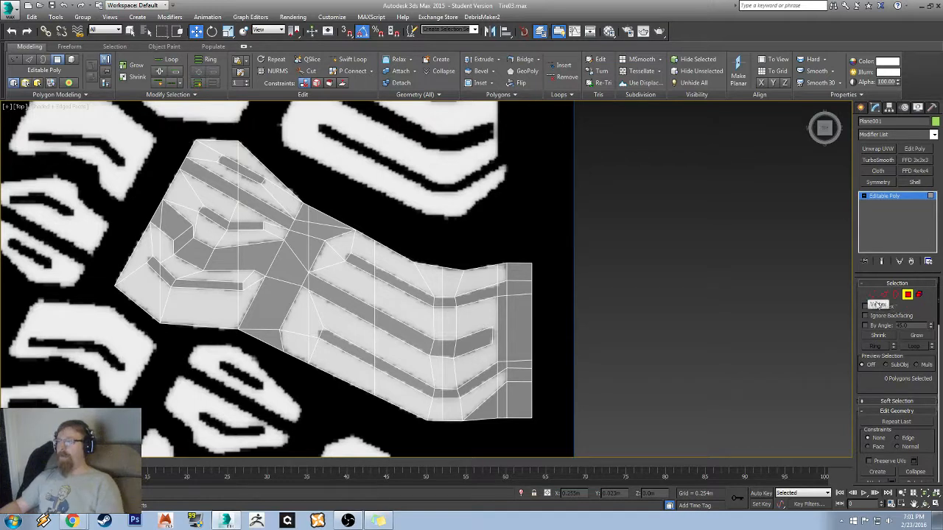
{"action": "left_click", "coordinate": [115, 47]}
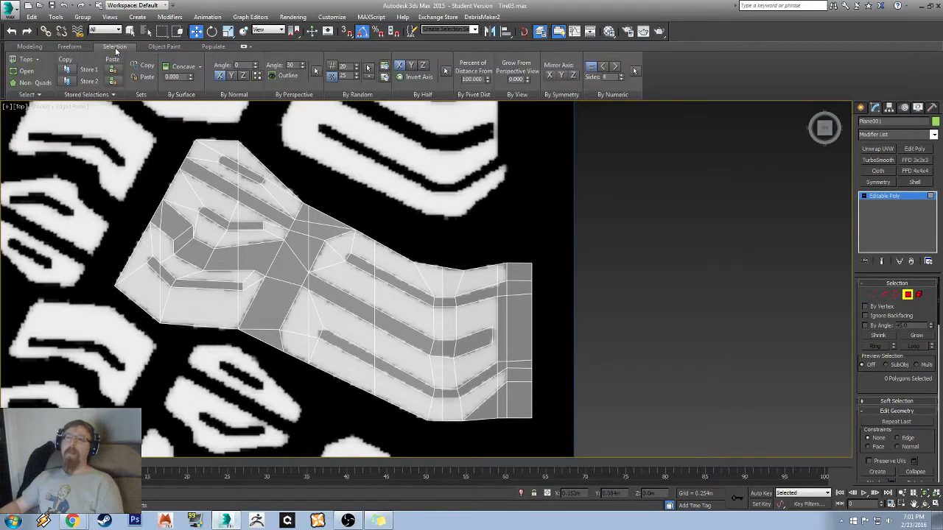
{"action": "left_click", "coordinate": [37, 85]}
- Examine the selected non-quad polygons across the large block, the central grooves and the smaller tread blocks
{"action": "middle_click_drag", "start_coordinate": [282, 331], "coordinate": [325, 272]}
{"action": "scroll", "coordinate": [329, 252], "scroll_direction": "up", "scroll_amount": 3}
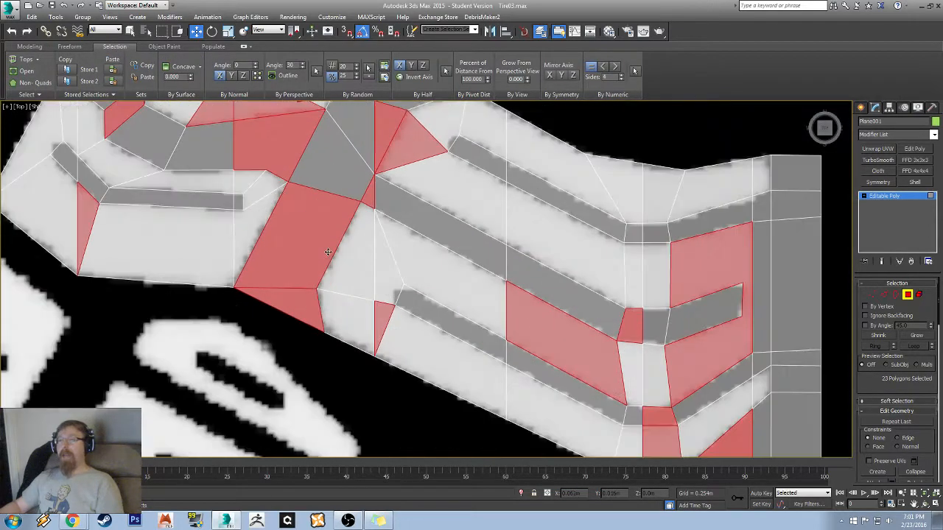
{"action": "middle_click_drag", "start_coordinate": [405, 206], "coordinate": [218, 203]}
{"action": "middle_click_drag", "start_coordinate": [489, 273], "coordinate": [394, 271]}
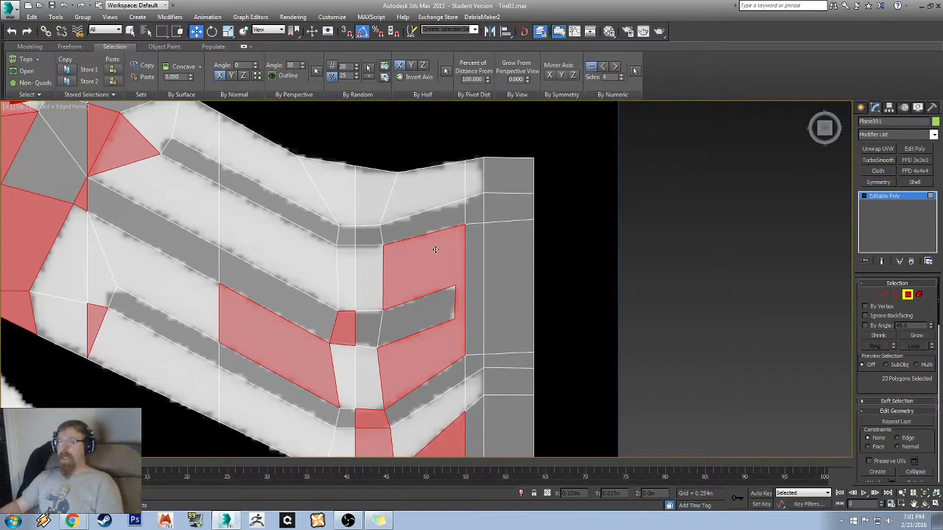
{"action": "middle_click_drag", "start_coordinate": [299, 361], "coordinate": [305, 358]}
{"action": "scroll", "coordinate": [305, 359], "scroll_direction": "up", "scroll_amount": 3}
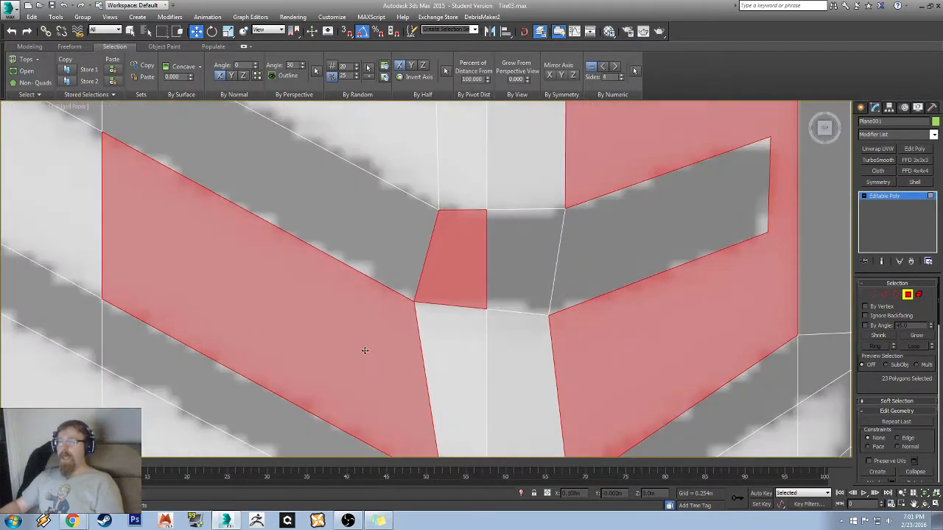
{"action": "middle_click_drag", "start_coordinate": [368, 351], "coordinate": [378, 213]}
{"action": "middle_click_drag", "start_coordinate": [371, 163], "coordinate": [379, 212]}
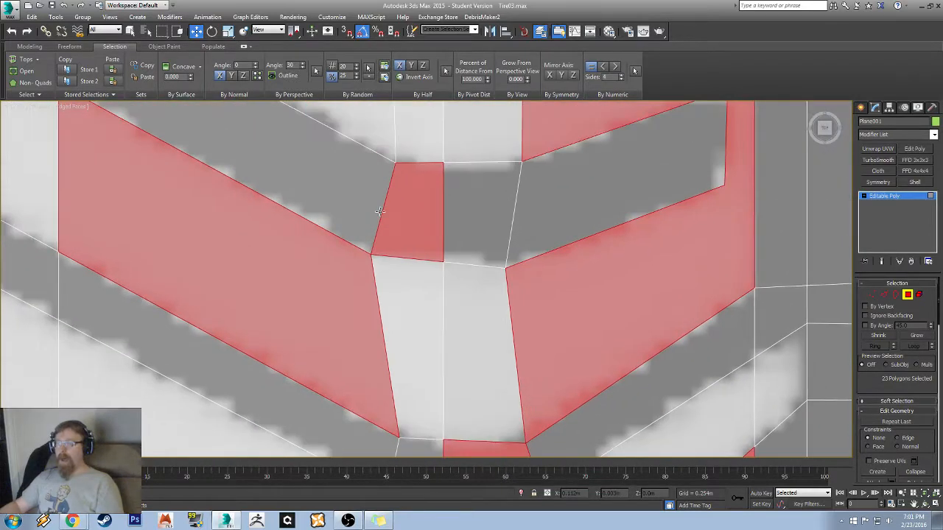
{"action": "middle_click_drag", "start_coordinate": [505, 435], "coordinate": [312, 318]}
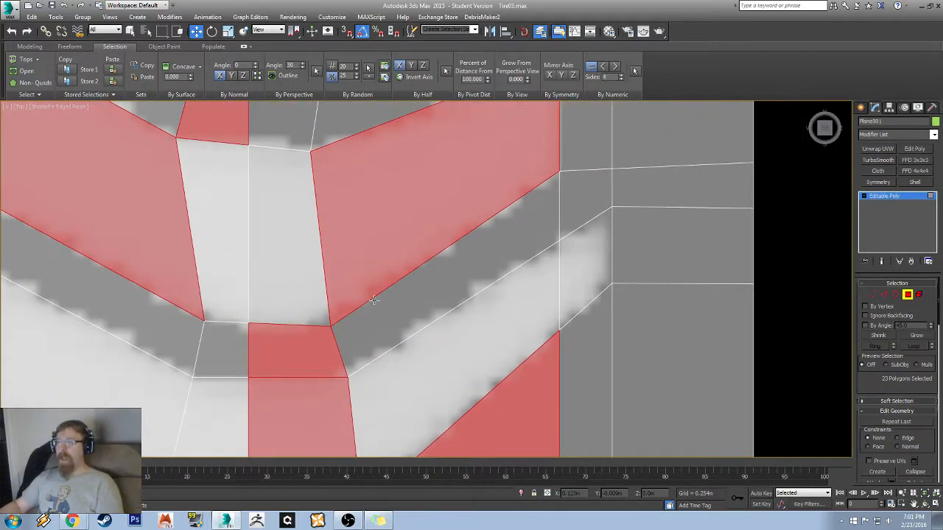
{"action": "scroll", "coordinate": [374, 300], "scroll_direction": "down", "scroll_amount": 4}
{"action": "scroll", "coordinate": [331, 319], "scroll_direction": "up", "scroll_amount": 2}
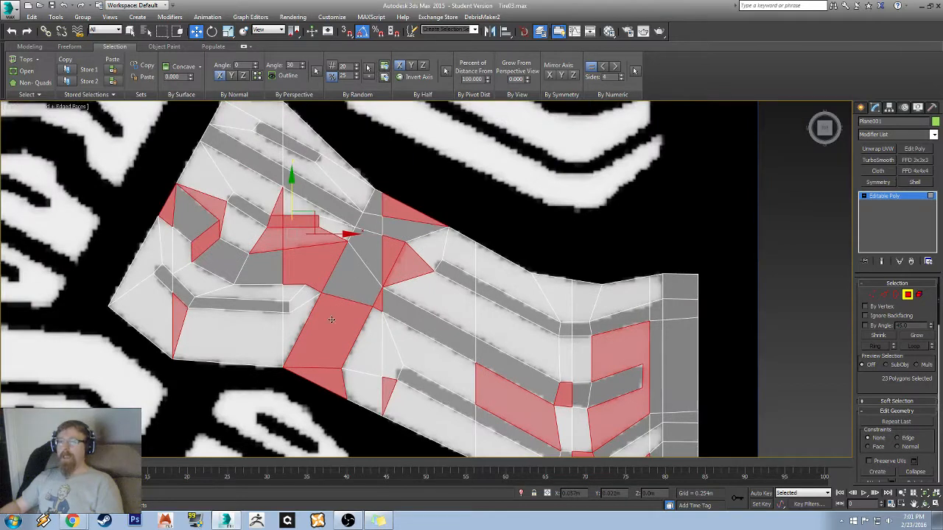
{"action": "scroll", "coordinate": [397, 244], "scroll_direction": "up", "scroll_amount": 5}
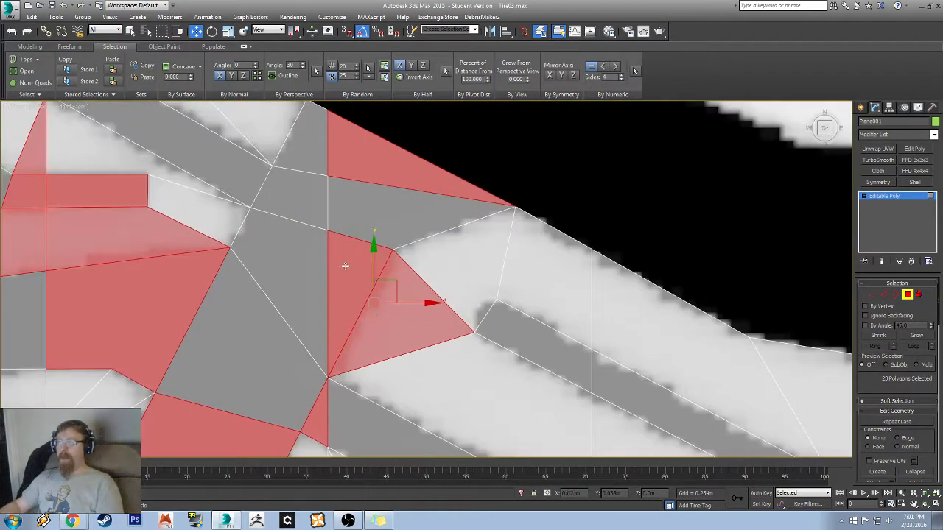
{"action": "middle_click_drag", "start_coordinate": [329, 357], "coordinate": [535, 365]}
{"action": "middle_click_drag", "start_coordinate": [255, 241], "coordinate": [408, 276]}
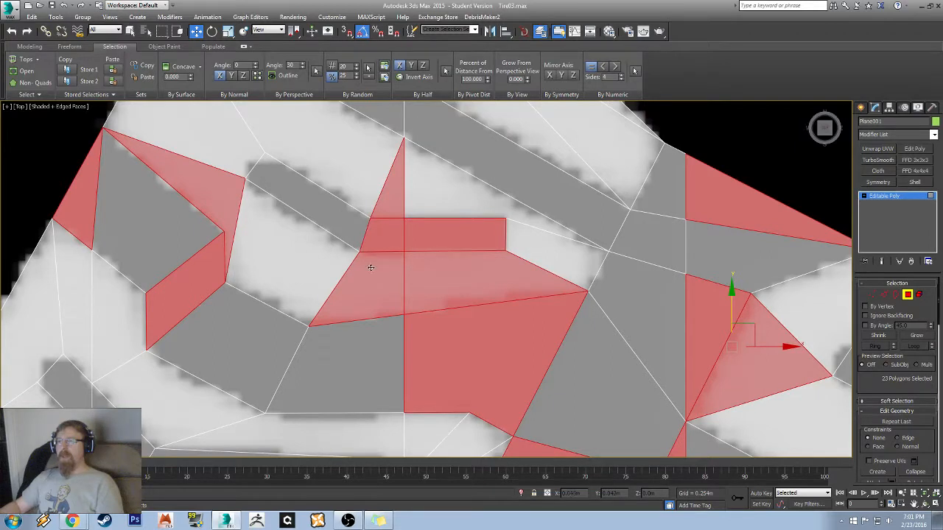
{"action": "middle_click_drag", "start_coordinate": [238, 315], "coordinate": [331, 316]}
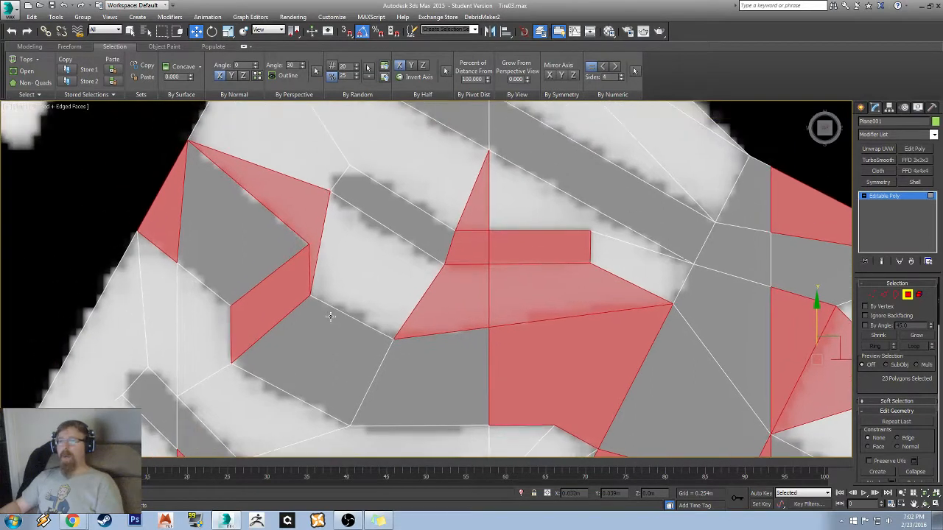
- Check individual vertices along the left block's notch and the neighbouring groove end for doubled vertices
{"action": "left_click", "coordinate": [873, 295]}
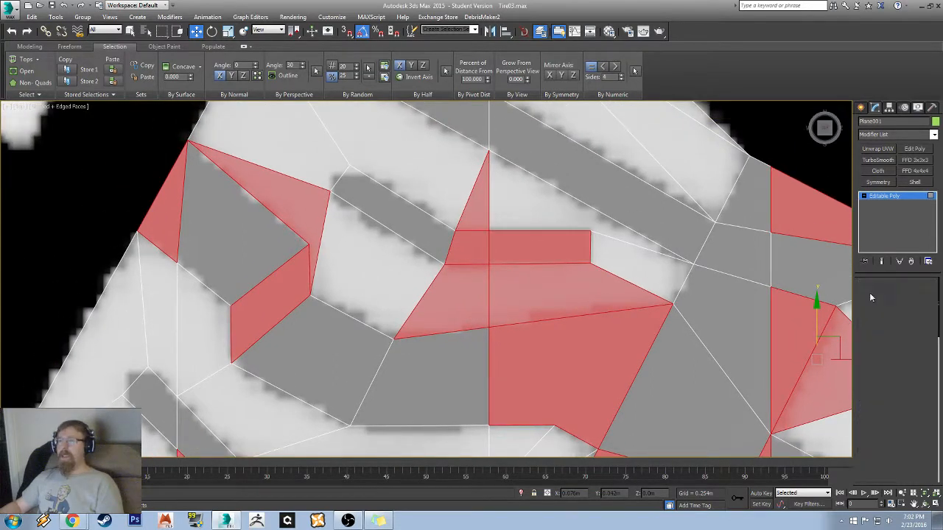
{"action": "scroll", "coordinate": [267, 197], "scroll_direction": "up", "scroll_amount": 5}
{"action": "left_click", "coordinate": [422, 352]}
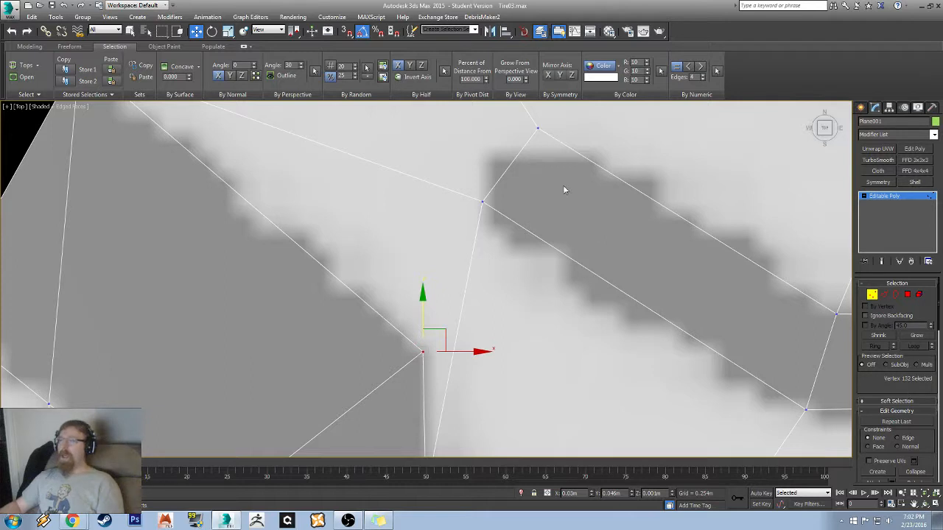
{"action": "left_click", "coordinate": [482, 201]}
{"action": "middle_click_drag", "start_coordinate": [297, 185], "coordinate": [499, 280]}
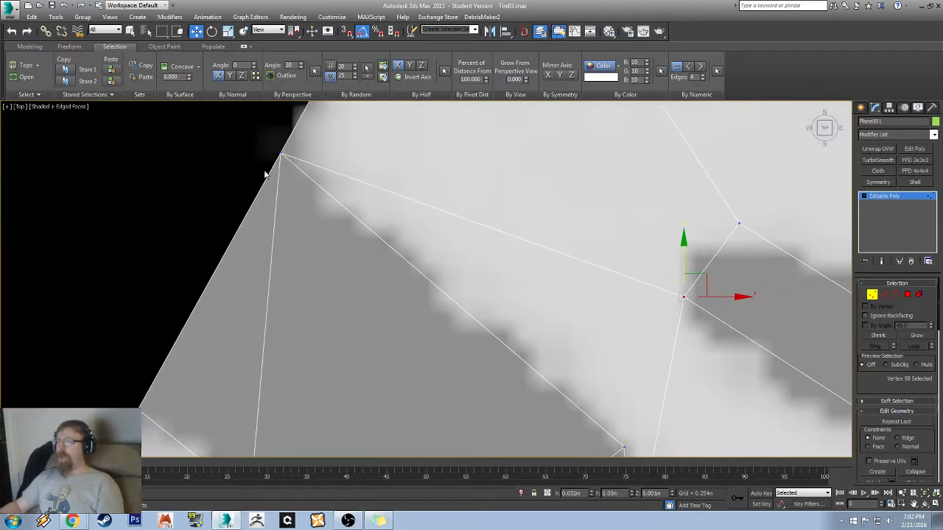
{"action": "left_click", "coordinate": [280, 153]}
{"action": "middle_click_drag", "start_coordinate": [467, 372], "coordinate": [328, 193]}
{"action": "scroll", "coordinate": [330, 196], "scroll_direction": "down", "scroll_amount": 4}
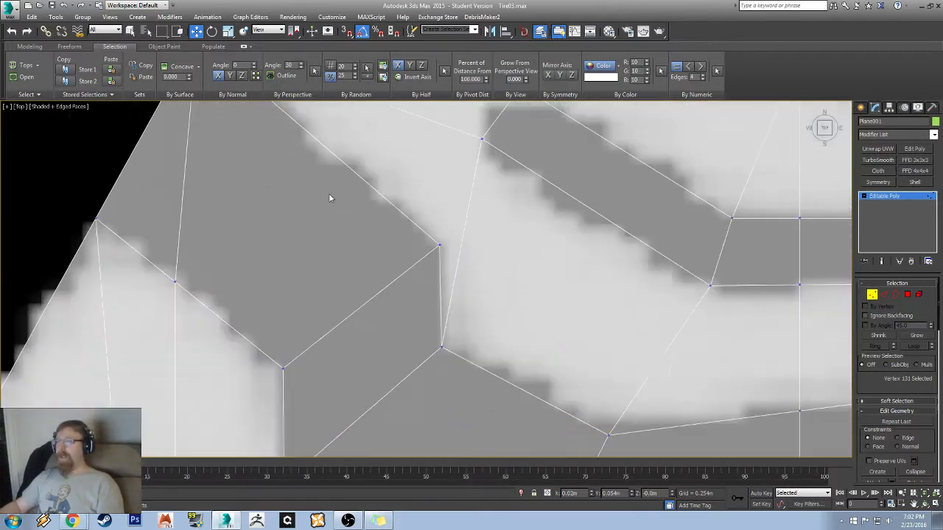
{"action": "middle_click_drag", "start_coordinate": [384, 270], "coordinate": [345, 248]}
{"action": "left_click", "coordinate": [330, 203]}
{"action": "middle_click_drag", "start_coordinate": [334, 204], "coordinate": [357, 240]}
{"action": "scroll", "coordinate": [358, 240], "scroll_direction": "up", "scroll_amount": 4}
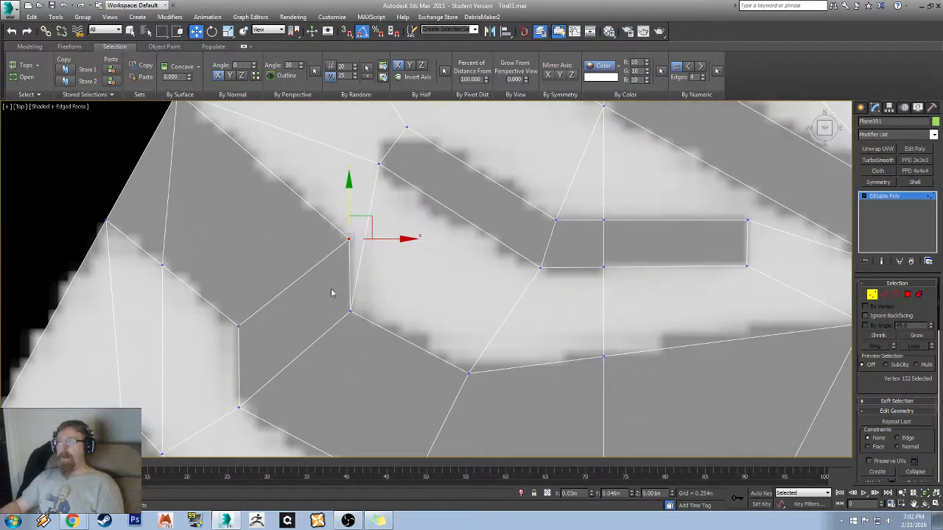
- Weld the two overlapping vertices at the lower corner of the left groove's notch
{"action": "left_click_drag", "start_coordinate": [331, 290], "coordinate": [387, 326]}
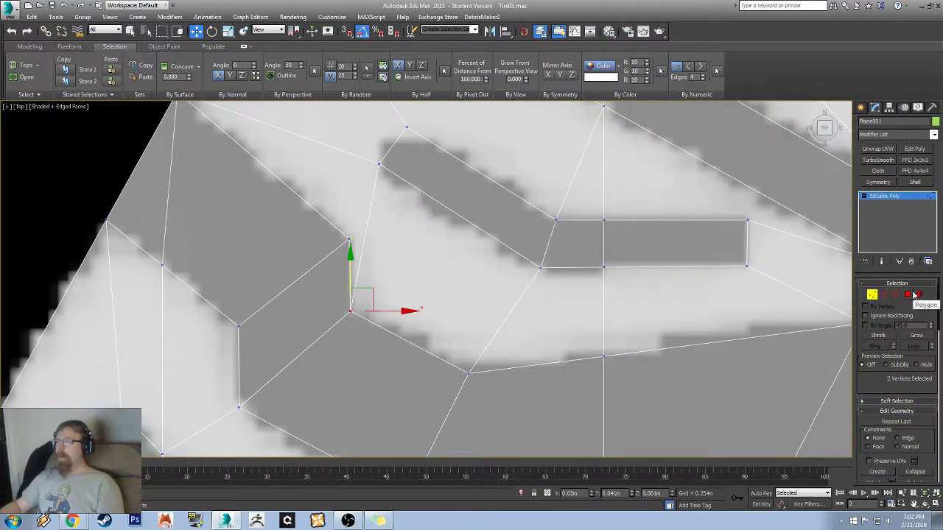
{"action": "left_click", "coordinate": [351, 329]}
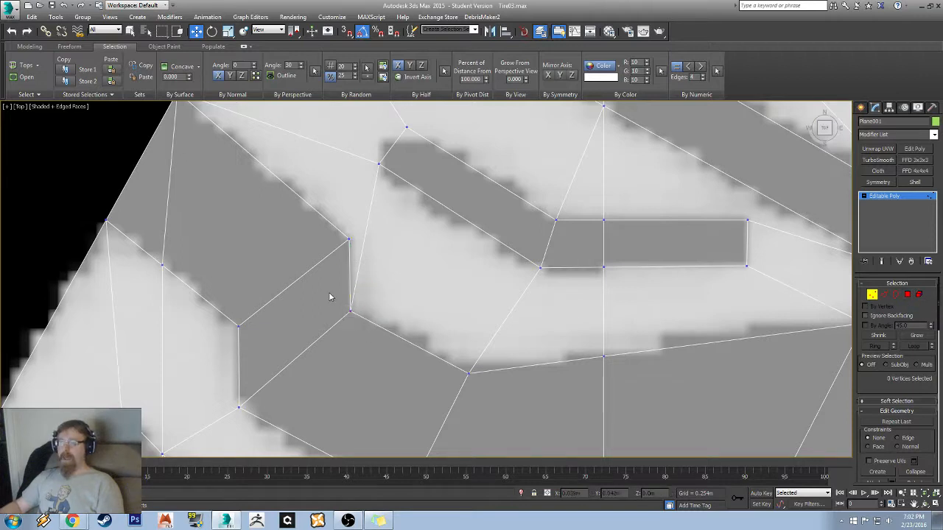
{"action": "left_click_drag", "start_coordinate": [383, 344], "coordinate": [383, 343]}
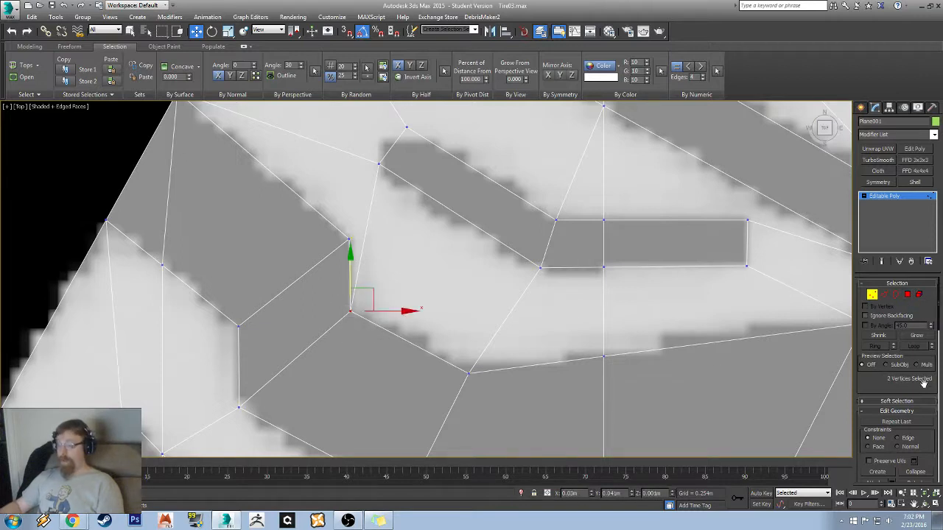
{"action": "right_click", "coordinate": [418, 239]}
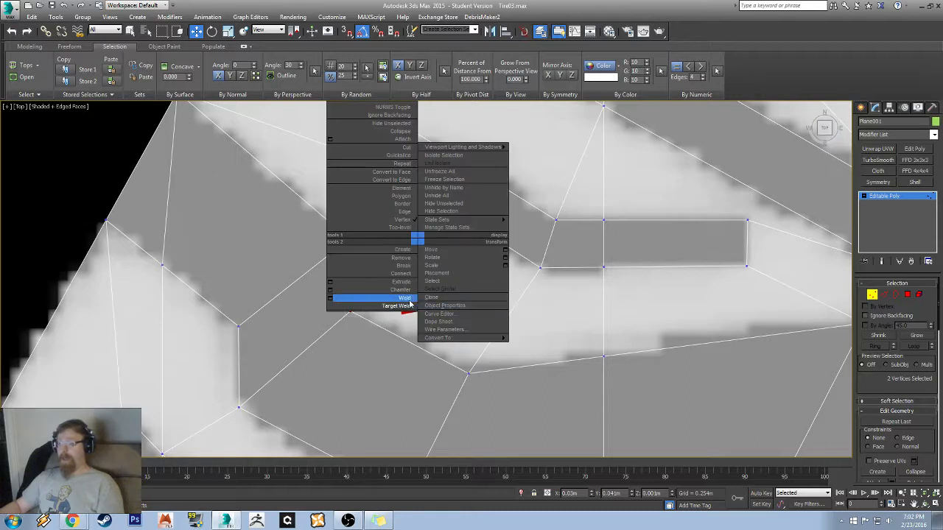
{"action": "left_click", "coordinate": [399, 298]}
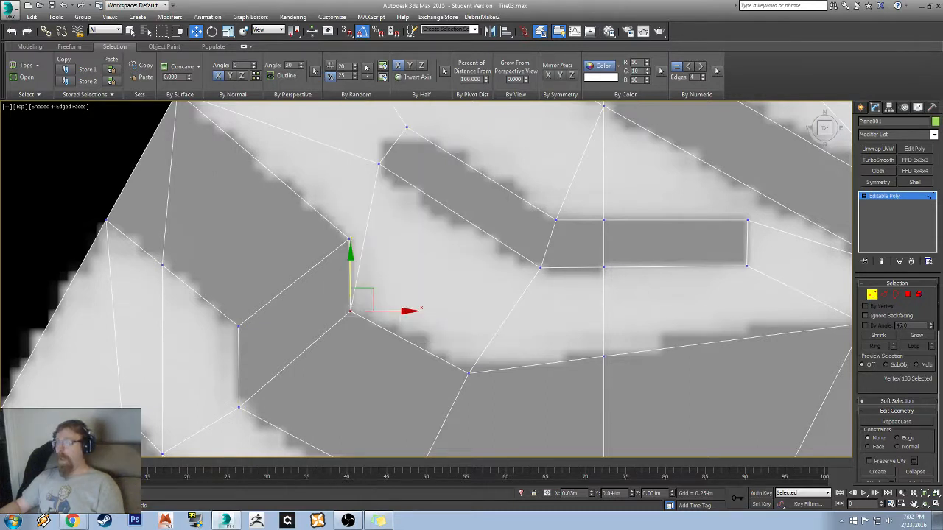
- Reselect all non-quad polygons and view those around the central groove junction
{"action": "scroll", "coordinate": [307, 304], "scroll_direction": "down", "scroll_amount": 5}
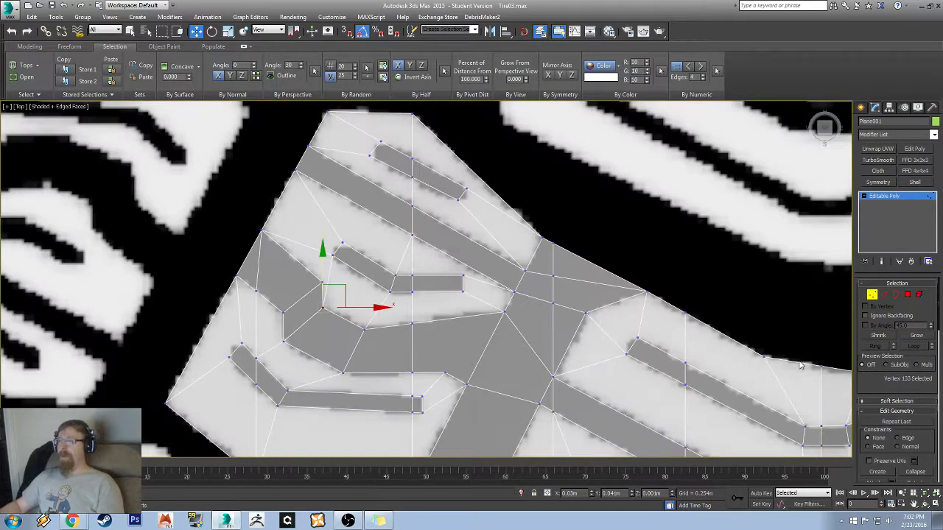
{"action": "left_click", "coordinate": [908, 295]}
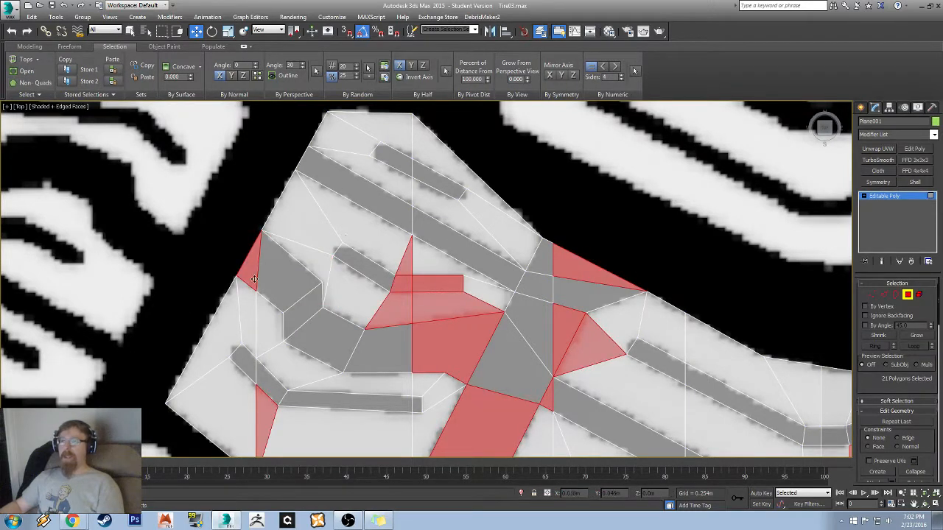
{"action": "scroll", "coordinate": [253, 279], "scroll_direction": "up", "scroll_amount": 5}
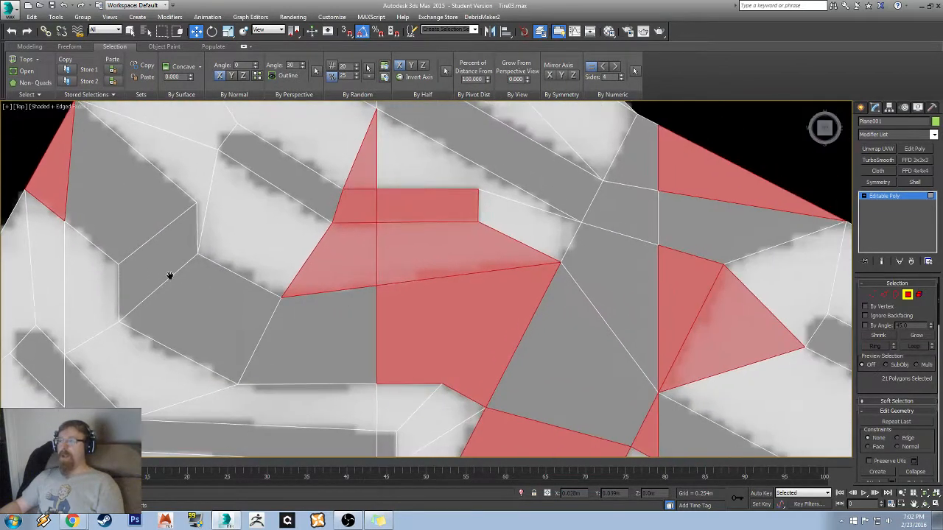
{"action": "middle_click_drag", "start_coordinate": [385, 227], "coordinate": [357, 275]}
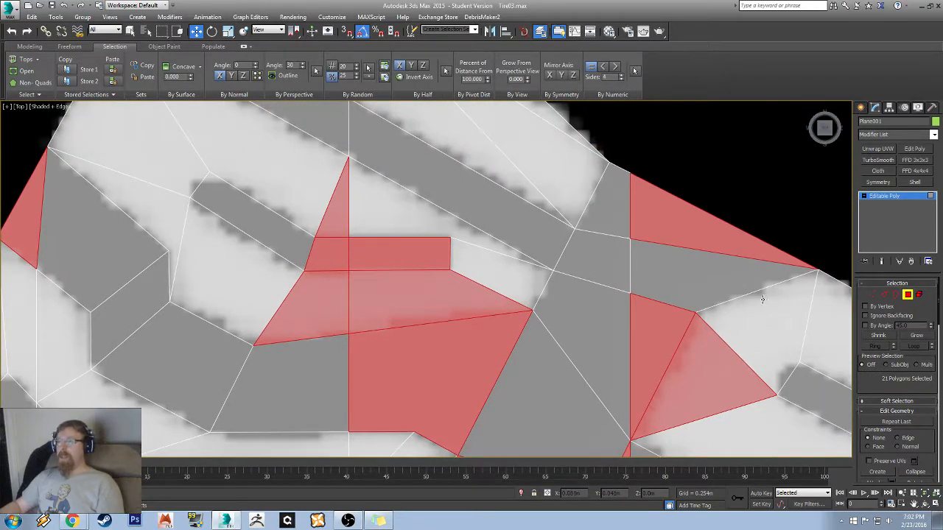
- Weld the two overlapping vertices at the lower bend of the short groove inside the upper block
{"action": "left_click", "coordinate": [872, 296]}
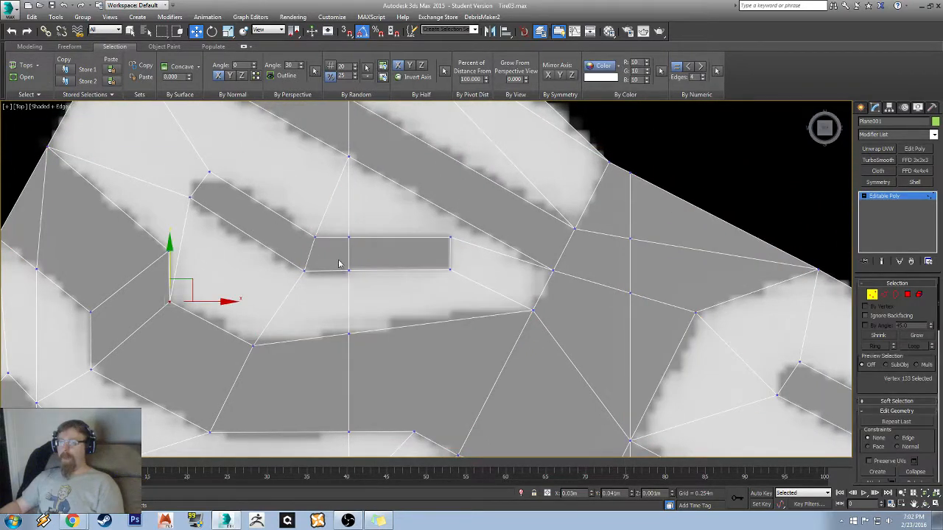
{"action": "left_click_drag", "start_coordinate": [339, 261], "coordinate": [398, 302]}
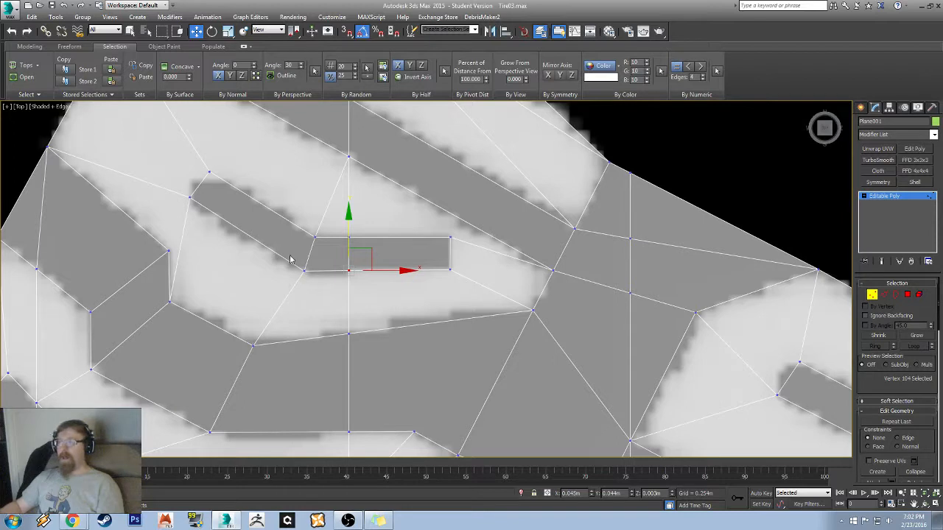
{"action": "left_click", "coordinate": [314, 237]}
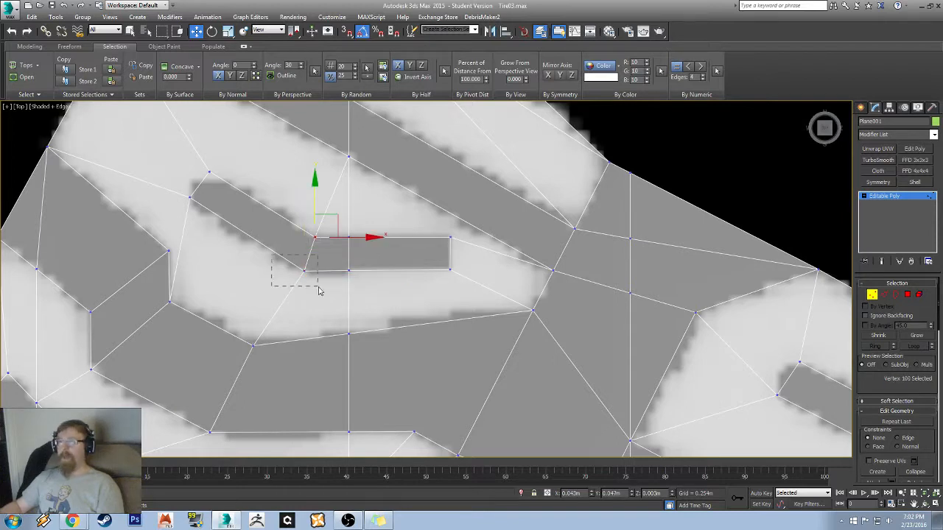
{"action": "left_click_drag", "start_coordinate": [318, 291], "coordinate": [320, 292]}
{"action": "right_click", "coordinate": [428, 259]}
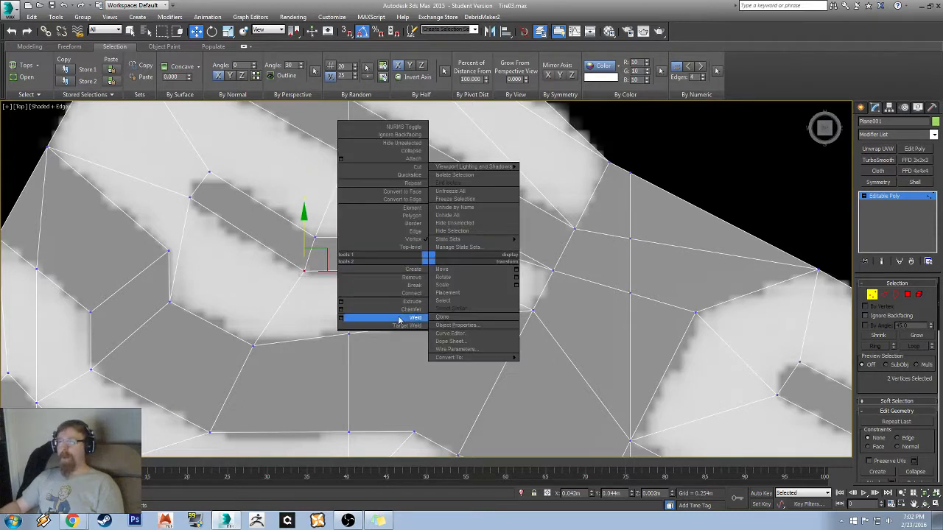
{"action": "left_click", "coordinate": [345, 319]}
- Weld the two overlapping vertices at the lower corner of the short groove's end, checking the surrounding vertices for more duplicates
{"action": "left_click", "coordinate": [251, 344]}
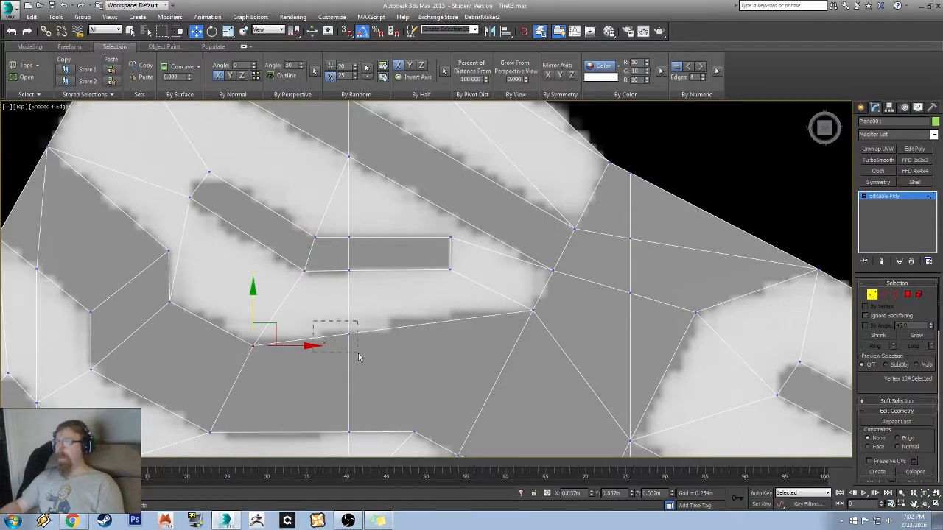
{"action": "left_click_drag", "start_coordinate": [358, 357], "coordinate": [360, 357]}
{"action": "left_click_drag", "start_coordinate": [558, 319], "coordinate": [557, 319]}
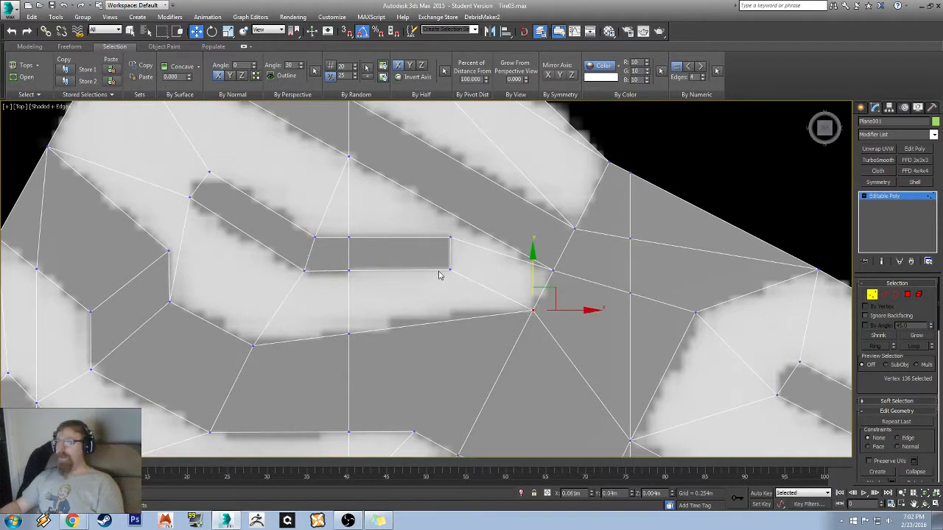
{"action": "left_click_drag", "start_coordinate": [432, 257], "coordinate": [470, 276]}
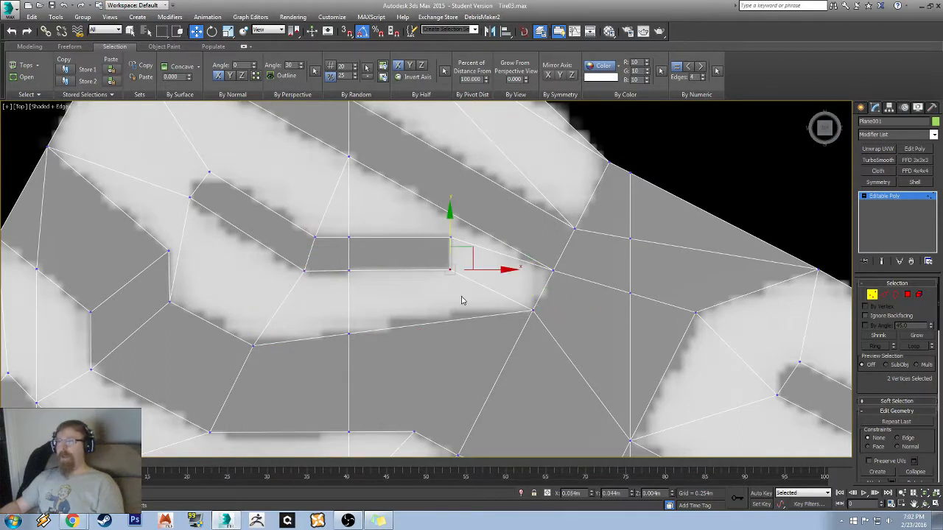
{"action": "right_click", "coordinate": [463, 300]}
{"action": "left_click", "coordinate": [431, 366]}
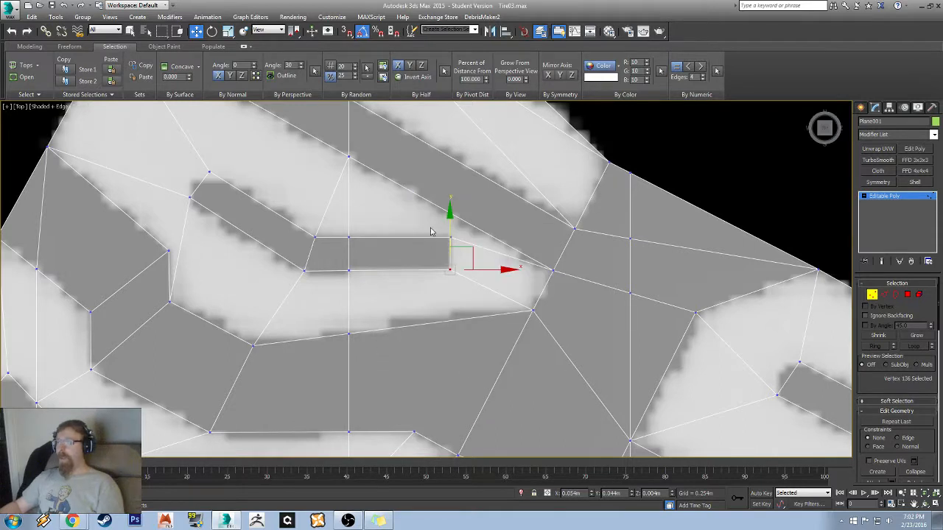
{"action": "left_click_drag", "start_coordinate": [451, 243], "coordinate": [630, 303]}
{"action": "key", "text": "ctrl+z"}
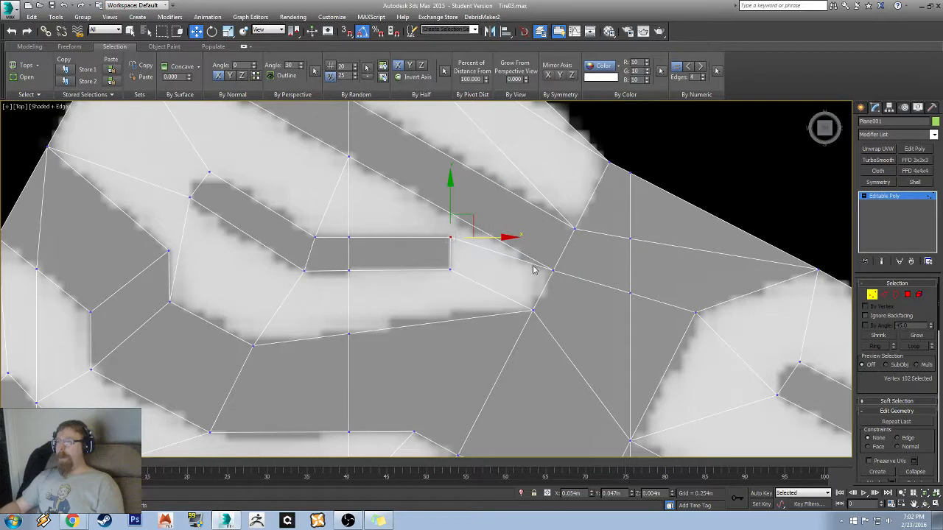
{"action": "left_click", "coordinate": [552, 271]}
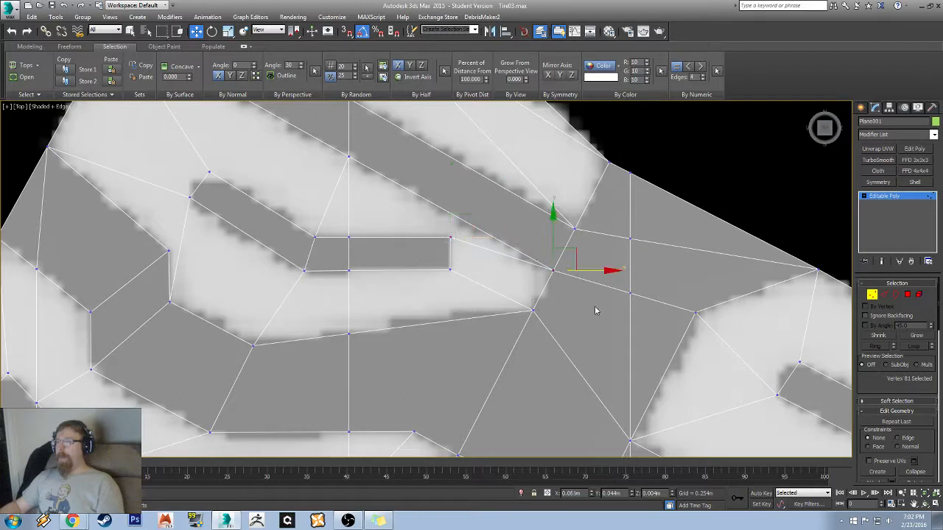
- Select the remaining non-quad polygons and inspect the five-sided one beside the central groove junction
{"action": "left_click", "coordinate": [907, 294]}
{"action": "left_click", "coordinate": [30, 84]}
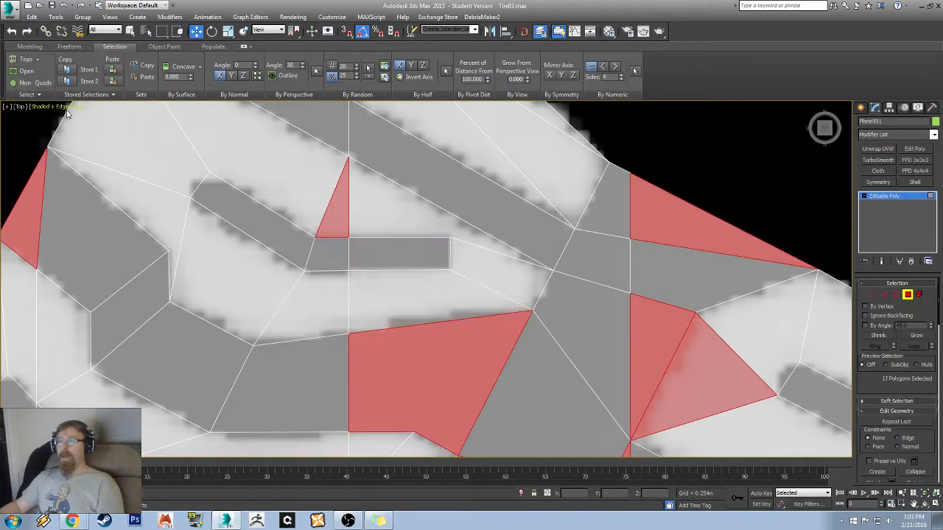
{"action": "middle_click_drag", "start_coordinate": [460, 277], "coordinate": [442, 269]}
{"action": "middle_click_drag", "start_coordinate": [488, 363], "coordinate": [459, 275]}
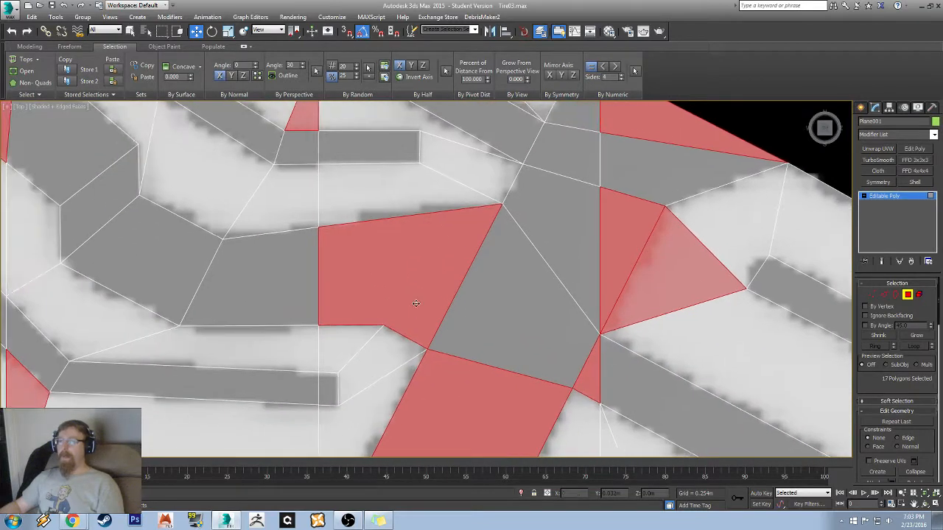
- Cut an edge from the lower block's upper corner across the groove to the lower corner of the short groove's end
{"action": "left_click", "coordinate": [871, 295]}
{"action": "middle_click_drag", "start_coordinate": [357, 288], "coordinate": [445, 338]}
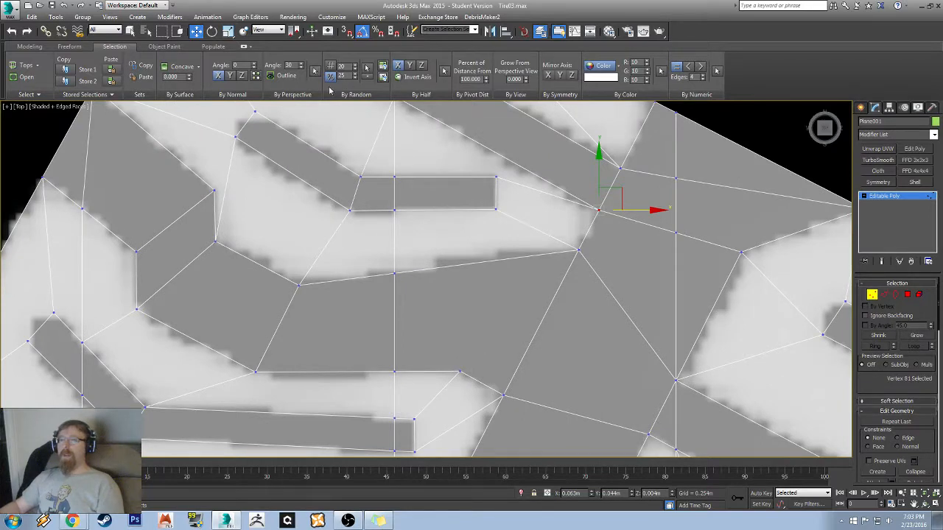
{"action": "left_click", "coordinate": [30, 47]}
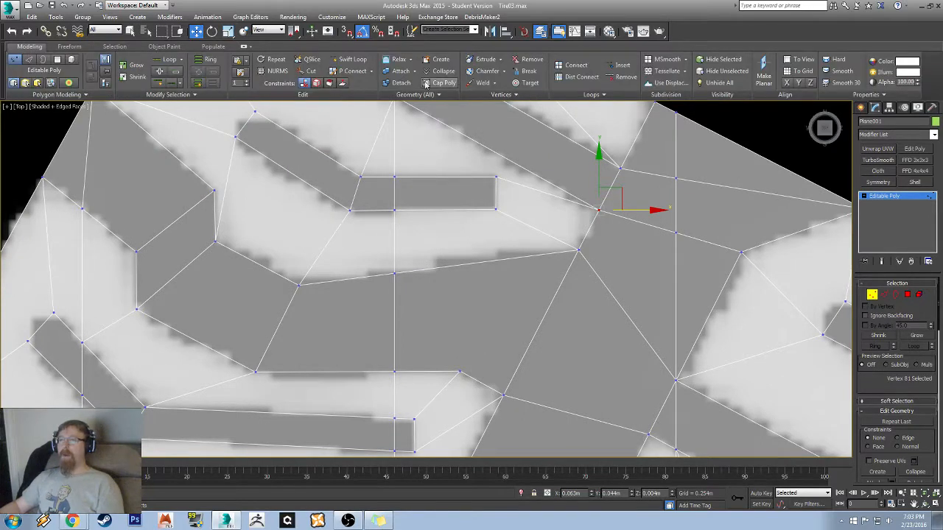
{"action": "left_click", "coordinate": [311, 71]}
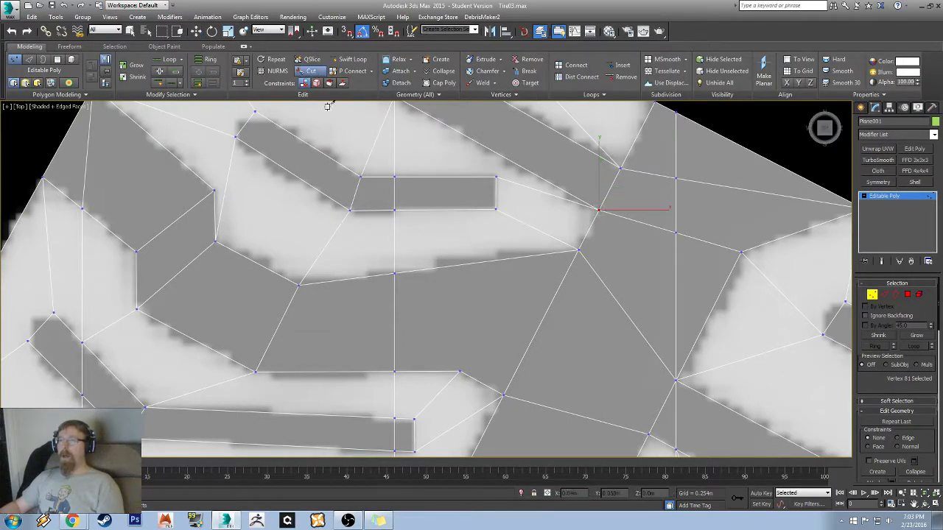
{"action": "left_click", "coordinate": [461, 371]}
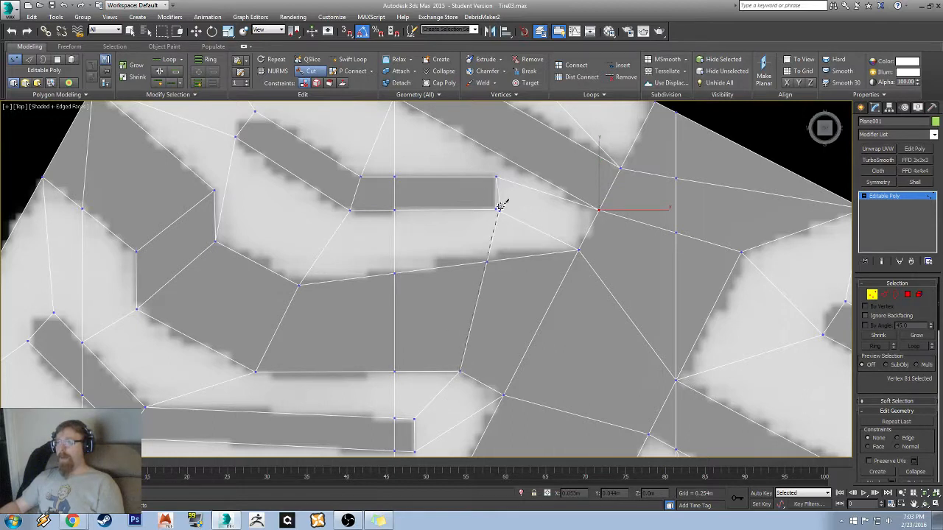
{"action": "left_click", "coordinate": [496, 210]}
- Examine the mesh around the central groove junction and the long-grooved tread blocks beside it
{"action": "middle_click_drag", "start_coordinate": [524, 344], "coordinate": [455, 295]}
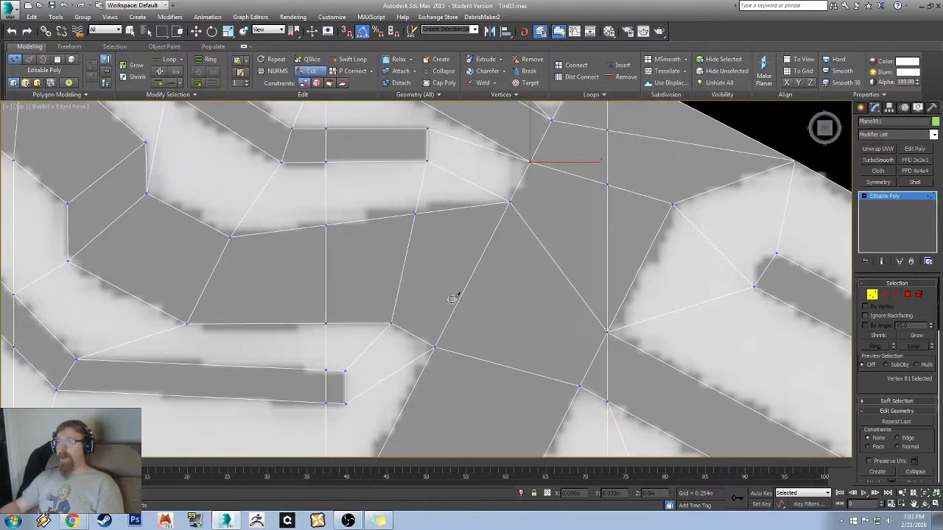
{"action": "scroll", "coordinate": [553, 319], "scroll_direction": "down", "scroll_amount": 4}
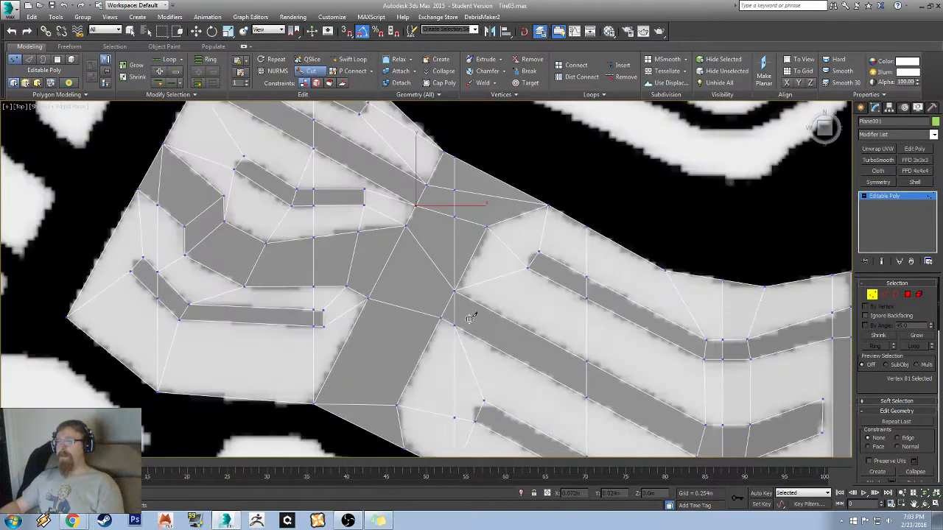
{"action": "scroll", "coordinate": [480, 267], "scroll_direction": "up", "scroll_amount": 5}
{"action": "middle_click_drag", "start_coordinate": [543, 332], "coordinate": [442, 280]}
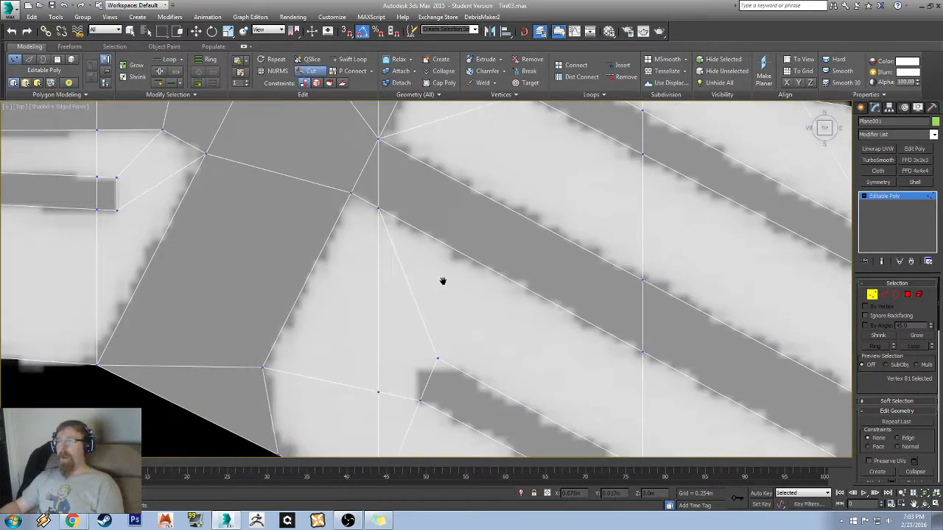
{"action": "scroll", "coordinate": [381, 223], "scroll_direction": "down", "scroll_amount": 3}
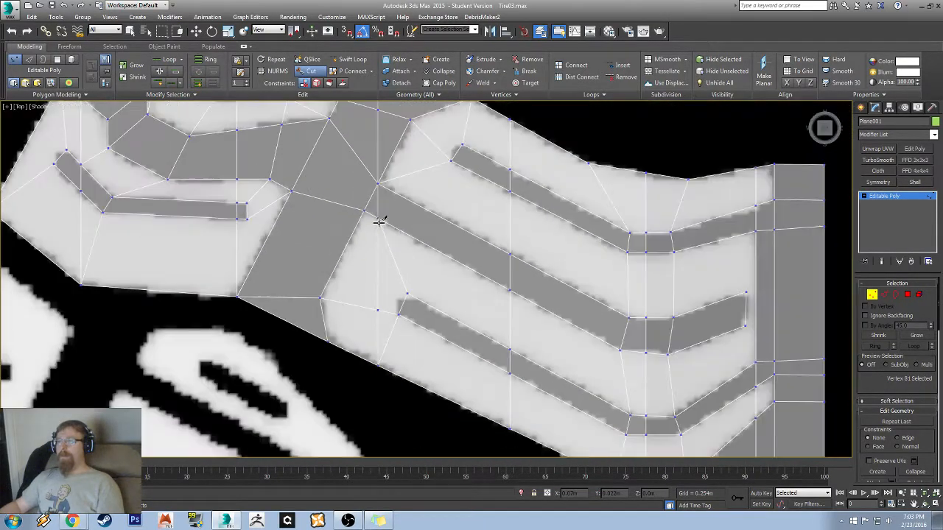
{"action": "middle_click_drag", "start_coordinate": [375, 213], "coordinate": [399, 236]}
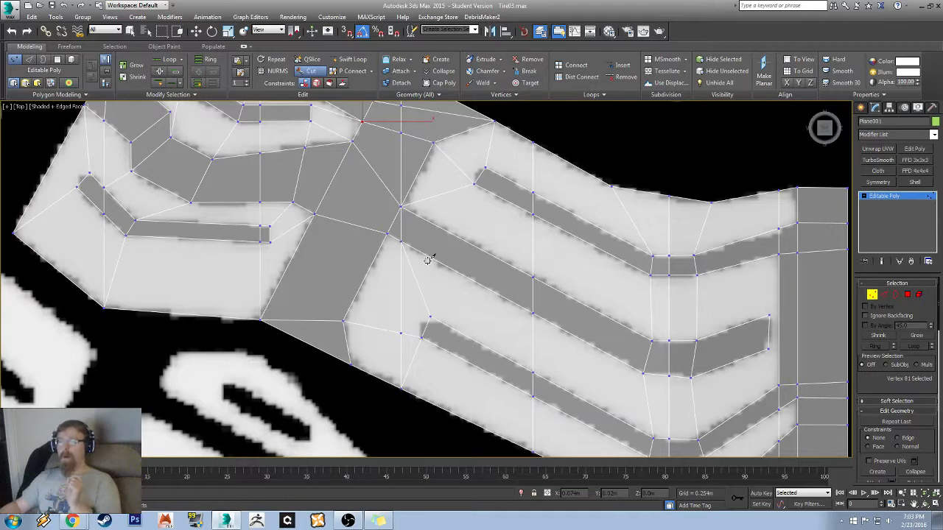
- Target weld the extra vertex on the lower tread block's upper edge to that block's upper corner beside the central groove junction
{"action": "scroll", "coordinate": [402, 243], "scroll_direction": "up", "scroll_amount": 5}
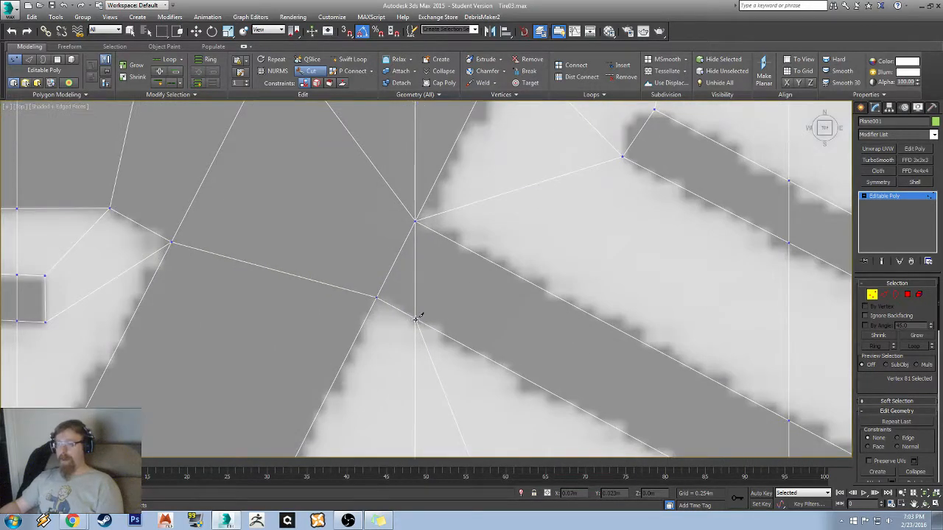
{"action": "right_click", "coordinate": [444, 299]}
{"action": "right_click", "coordinate": [436, 246]}
{"action": "left_click", "coordinate": [417, 314]}
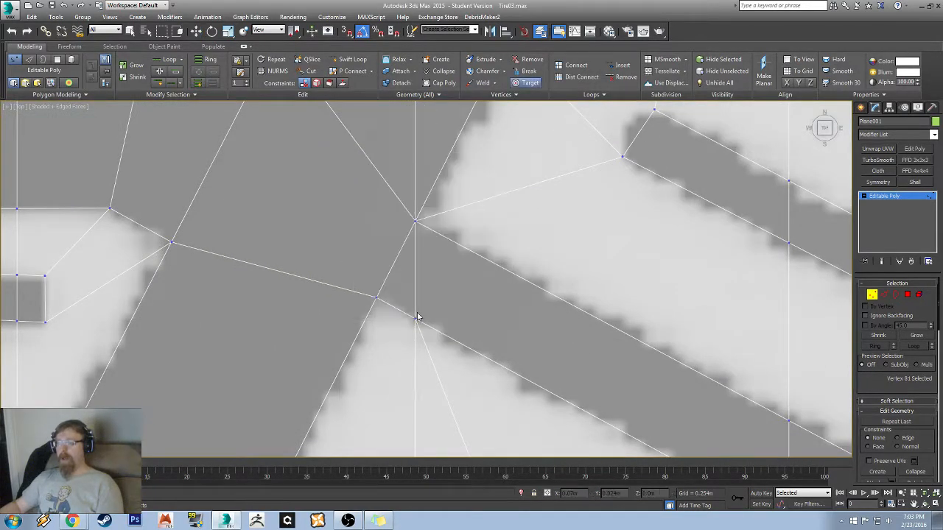
{"action": "left_click", "coordinate": [416, 322]}
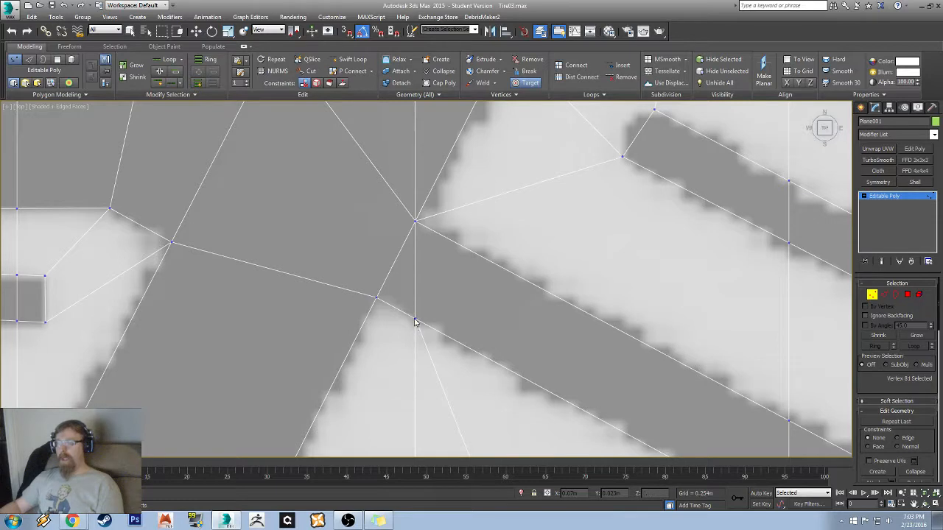
{"action": "left_click", "coordinate": [377, 298]}
- Target weld the stray vertex inside the lower block to the block's left corner on the central groove
{"action": "scroll", "coordinate": [449, 273], "scroll_direction": "down", "scroll_amount": 4}
{"action": "scroll", "coordinate": [425, 332], "scroll_direction": "up", "scroll_amount": 5}
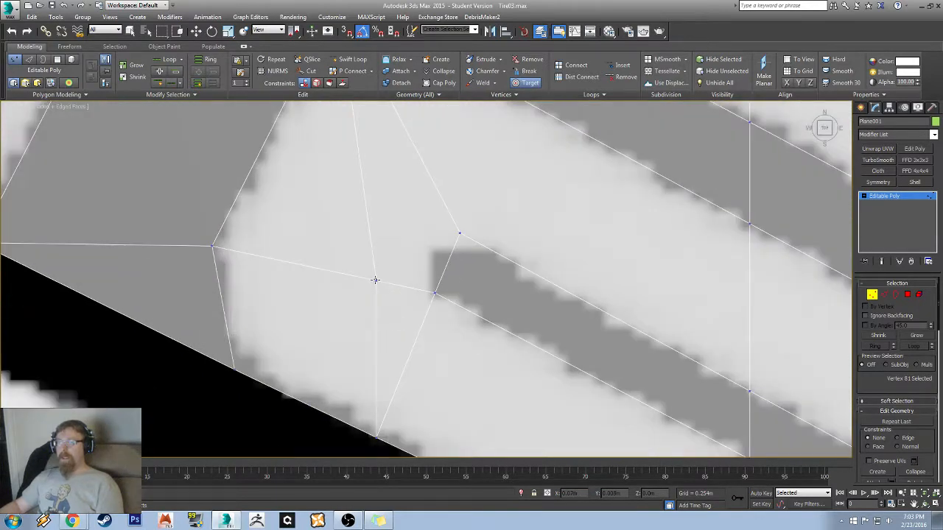
{"action": "left_click", "coordinate": [212, 246]}
- Remove the diagonal edge crossing the lower block from its left corner to the outer boundary
{"action": "scroll", "coordinate": [246, 315], "scroll_direction": "down", "scroll_amount": 3}
{"action": "scroll", "coordinate": [253, 322], "scroll_direction": "up", "scroll_amount": 3}
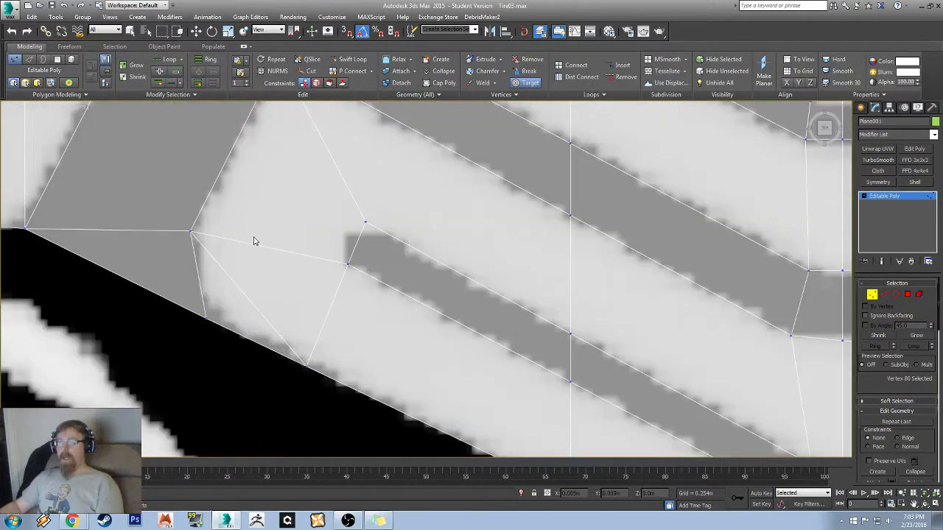
{"action": "key", "text": "2"}
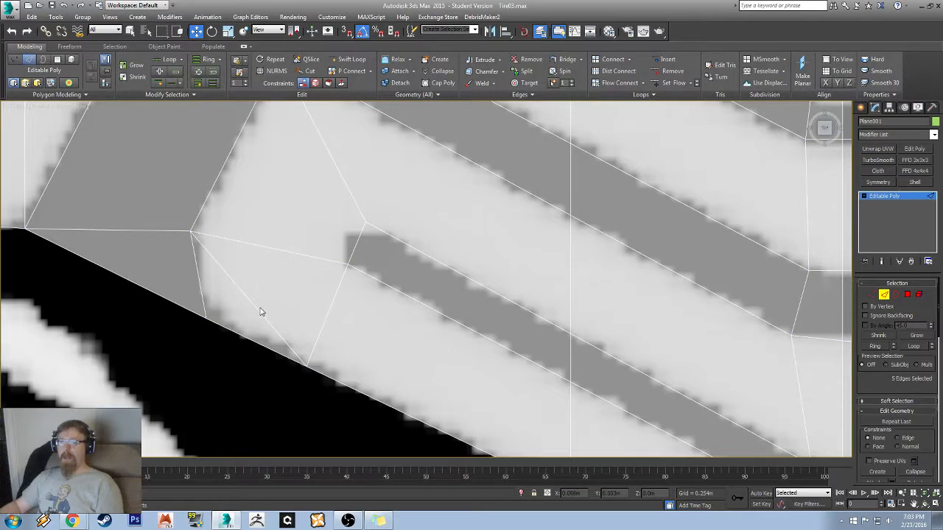
{"action": "left_click", "coordinate": [258, 309]}
{"action": "left_click", "coordinate": [294, 240]}
{"action": "scroll", "coordinate": [338, 282], "scroll_direction": "down", "scroll_amount": 2}
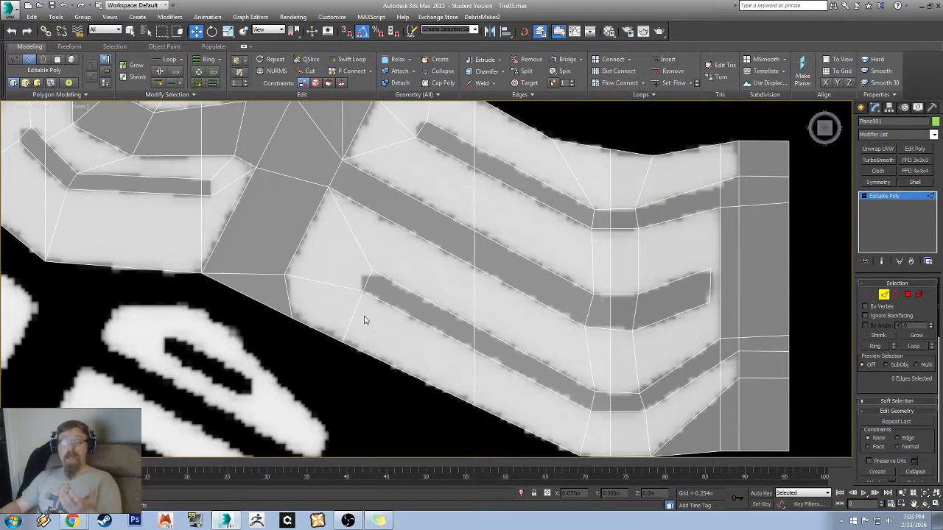
- Select the non-quad polygons and inspect those at the lower end of the central groove
{"action": "left_click", "coordinate": [908, 295]}
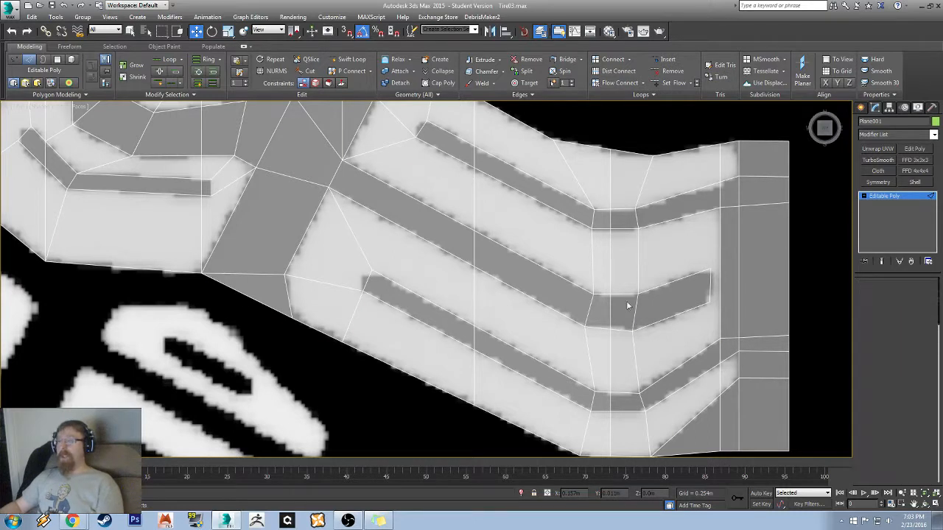
{"action": "left_click", "coordinate": [115, 47]}
{"action": "left_click", "coordinate": [26, 84]}
{"action": "middle_click_drag", "start_coordinate": [320, 247], "coordinate": [538, 296]}
{"action": "scroll", "coordinate": [465, 343], "scroll_direction": "up", "scroll_amount": 3}
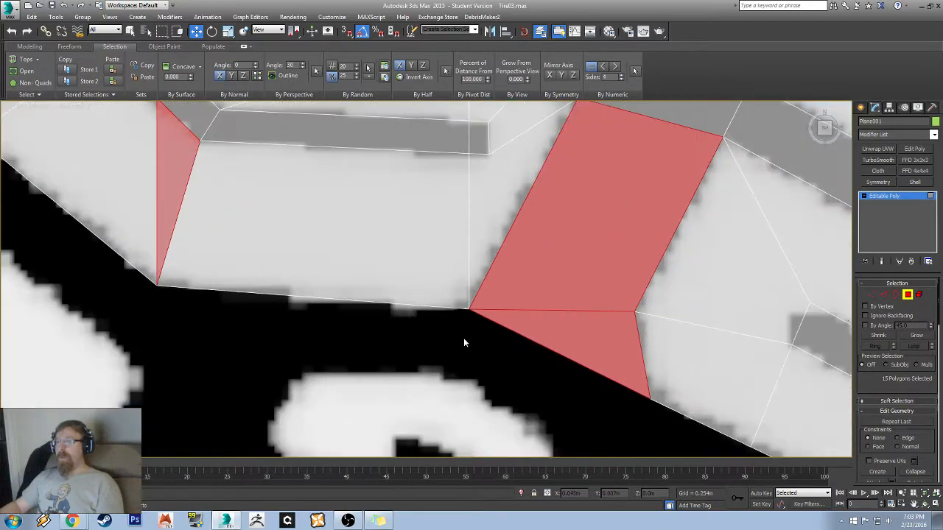
- Weld the two overlapping vertices at the left block's lower corner, where it meets the central groove
{"action": "left_click", "coordinate": [872, 295]}
{"action": "left_click_drag", "start_coordinate": [684, 346], "coordinate": [682, 344]}
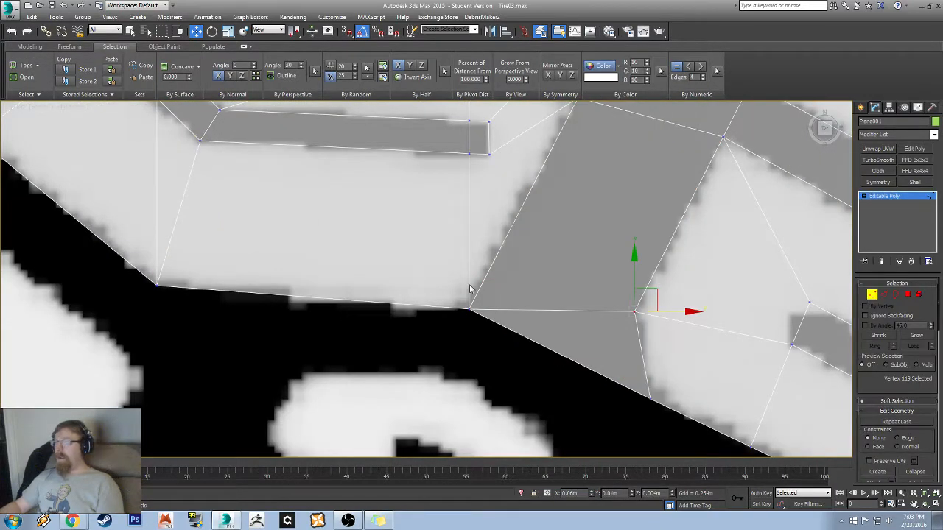
{"action": "left_click", "coordinate": [470, 310], "text": "ctrl"}
{"action": "right_click", "coordinate": [508, 238]}
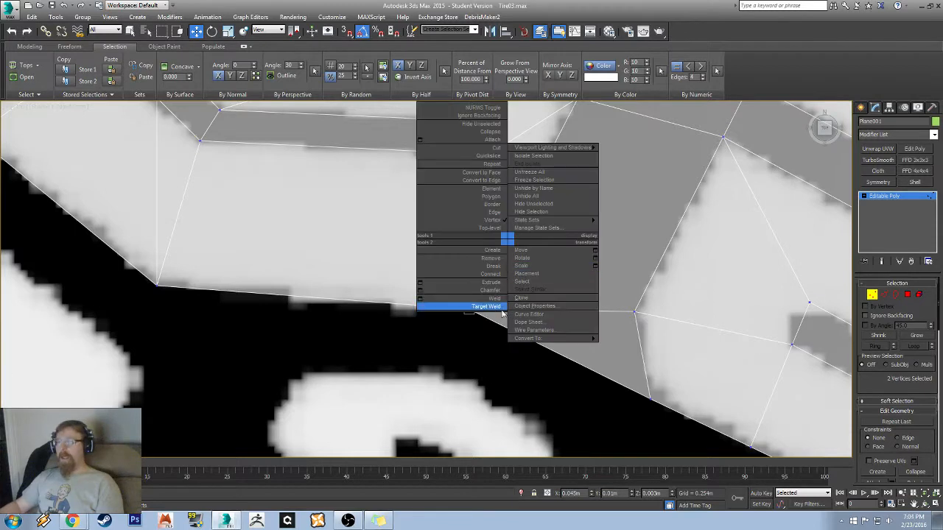
{"action": "left_click", "coordinate": [501, 309]}
- Target weld the two extra vertices near the left block's groove end to the groove's upper and lower end corners
{"action": "middle_click_drag", "start_coordinate": [637, 266], "coordinate": [476, 343]}
{"action": "middle_click_drag", "start_coordinate": [330, 238], "coordinate": [377, 288]}
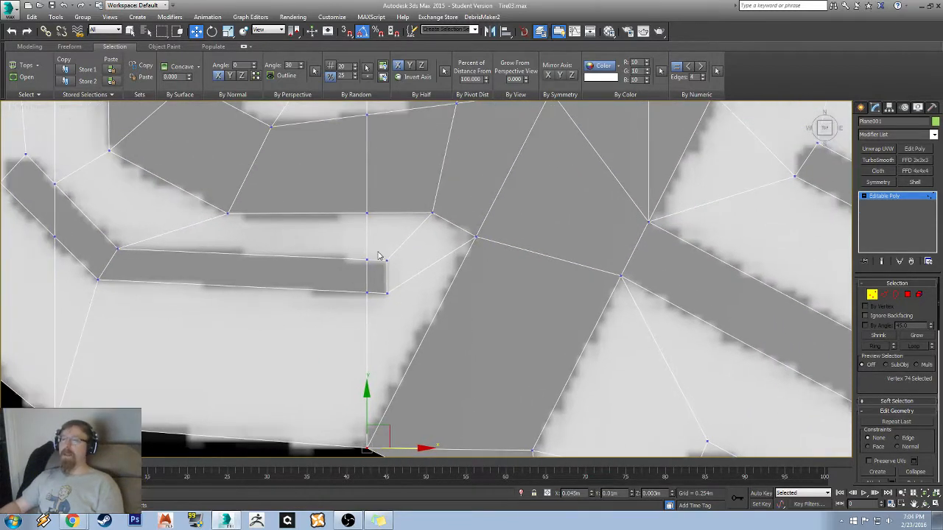
{"action": "right_click", "coordinate": [346, 266]}
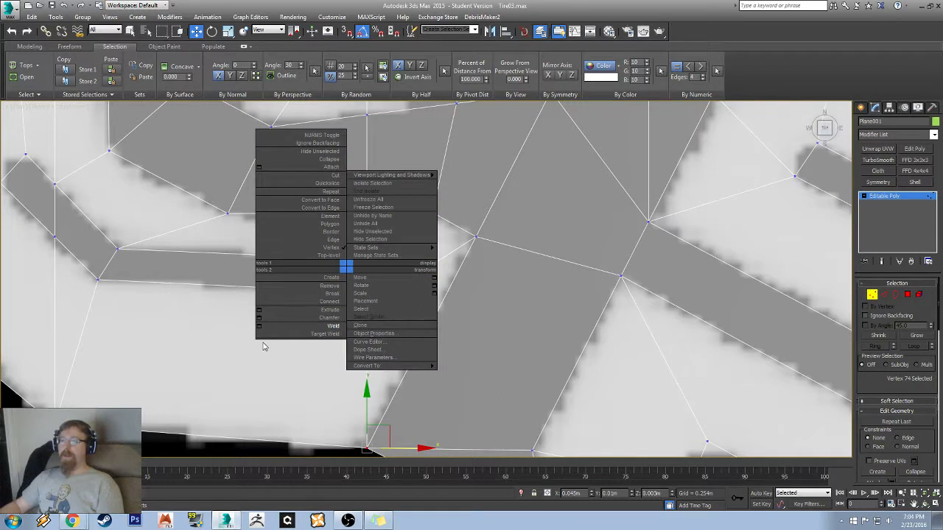
{"action": "left_click", "coordinate": [328, 334]}
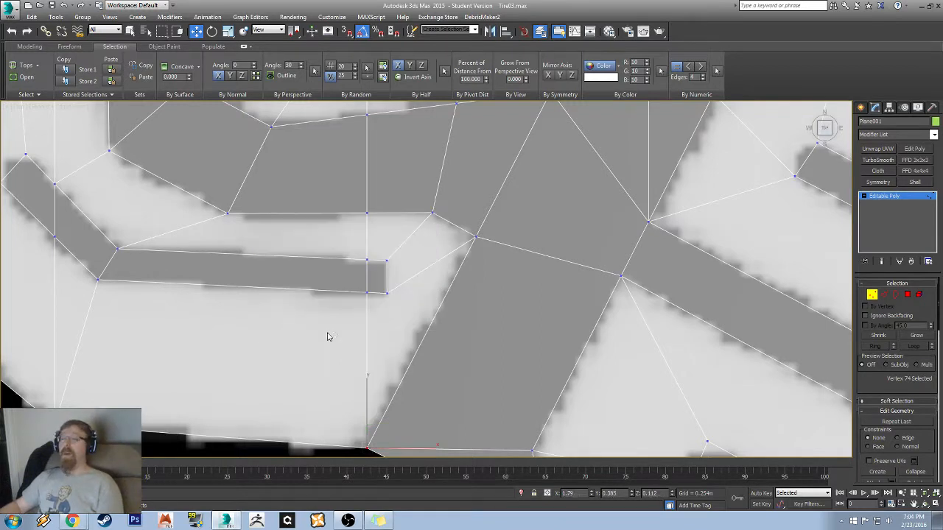
{"action": "left_click", "coordinate": [386, 260]}
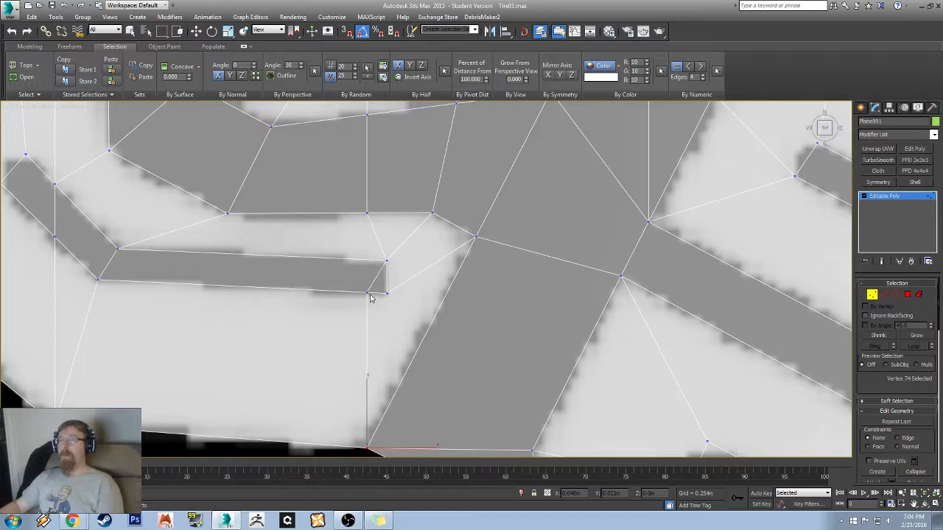
{"action": "left_click", "coordinate": [387, 291]}
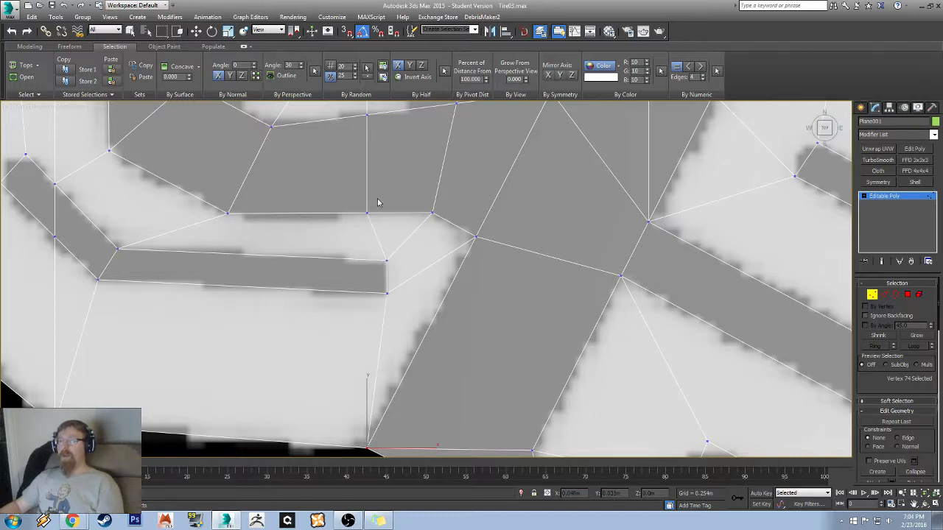
- Examine the tread mesh from an angle against the reference image, and check the left block's groove from the top view
{"action": "middle_click_drag", "start_coordinate": [319, 274], "coordinate": [426, 254]}
{"action": "scroll", "coordinate": [309, 283], "scroll_direction": "down", "scroll_amount": 10}
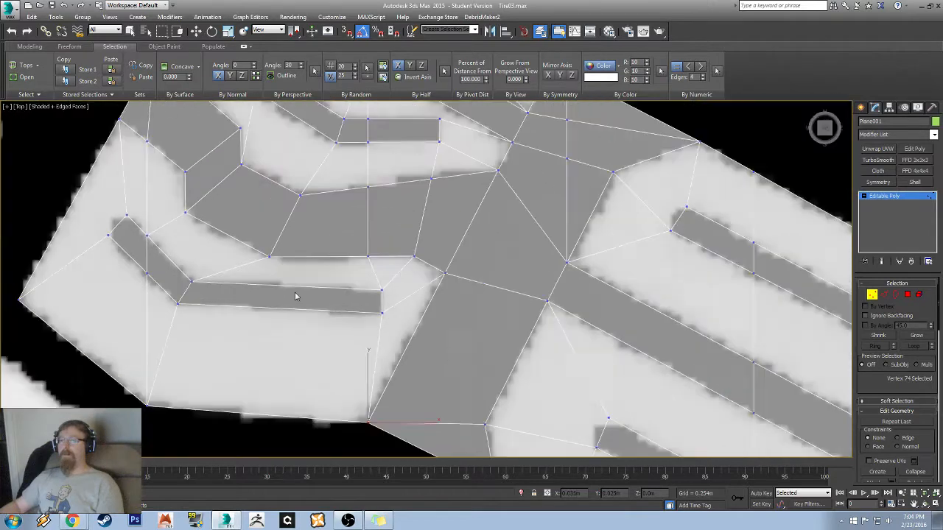
{"action": "middle_click_drag", "start_coordinate": [295, 292], "coordinate": [299, 282], "text": "alt"}
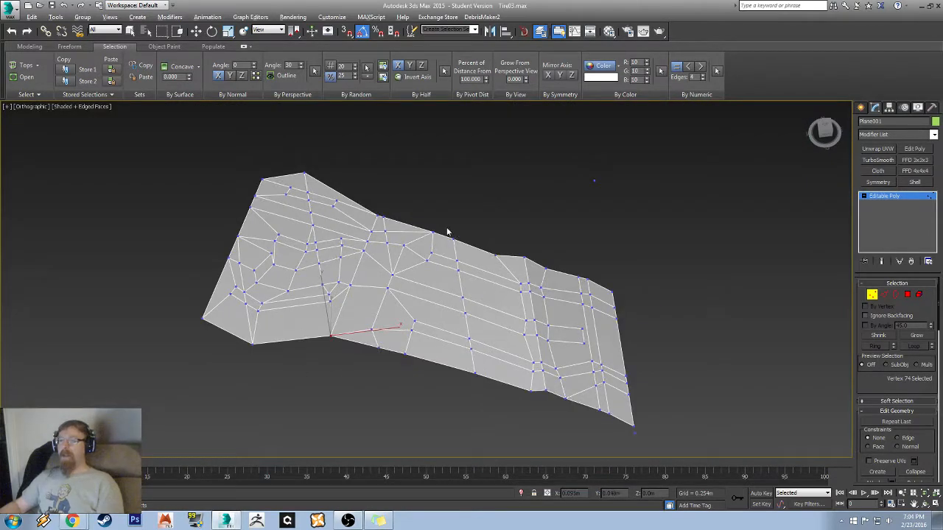
{"action": "middle_click_drag", "start_coordinate": [447, 228], "coordinate": [515, 249], "text": "alt"}
{"action": "left_click", "coordinate": [829, 124]}
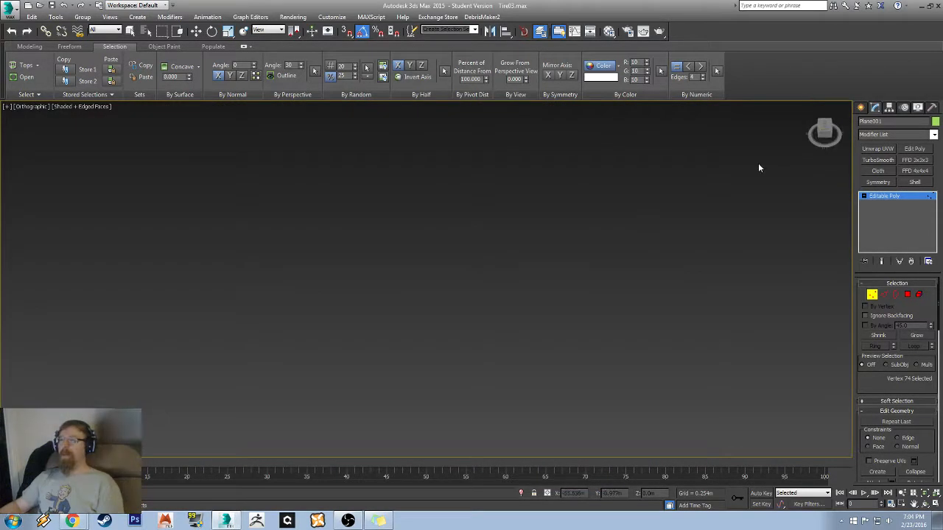
{"action": "left_click", "coordinate": [824, 124]}
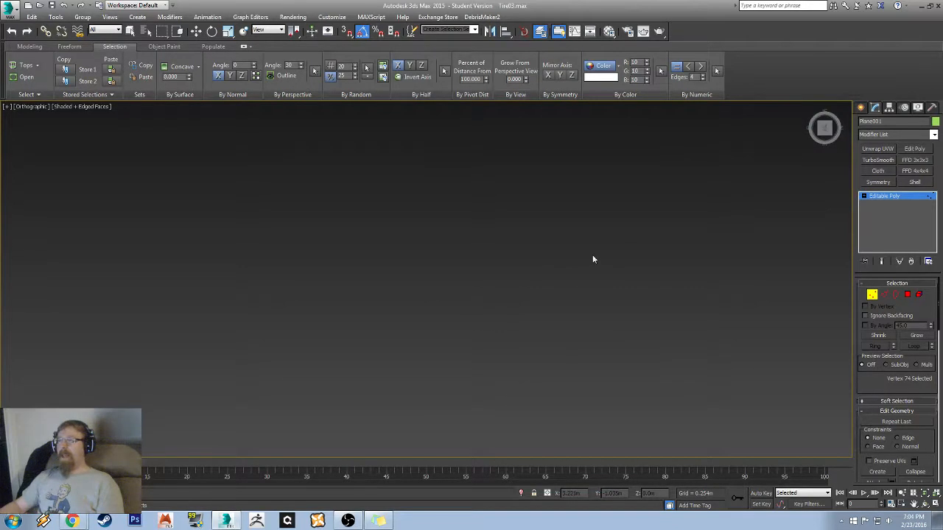
{"action": "key", "text": "z"}
{"action": "scroll", "coordinate": [375, 278], "scroll_direction": "down", "scroll_amount": 5}
{"action": "middle_click_drag", "start_coordinate": [439, 318], "coordinate": [501, 298], "text": "alt"}
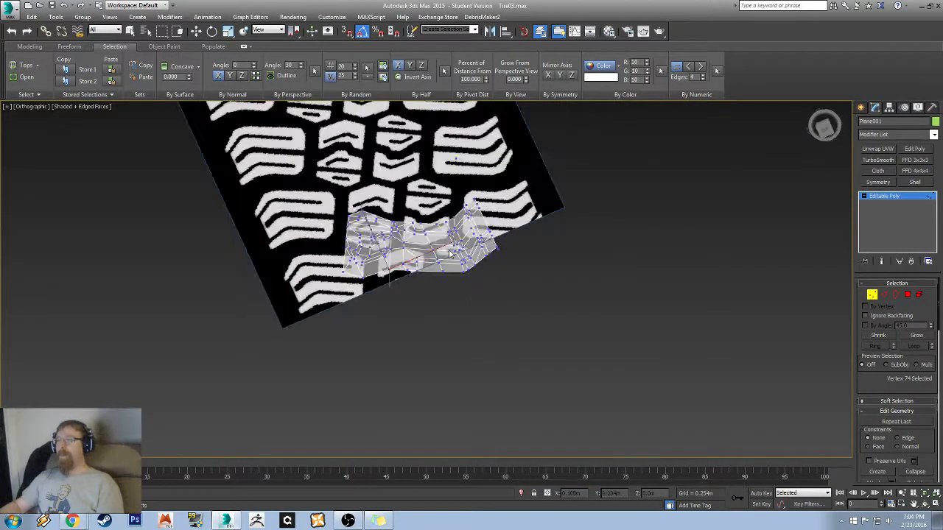
{"action": "left_click", "coordinate": [825, 125]}
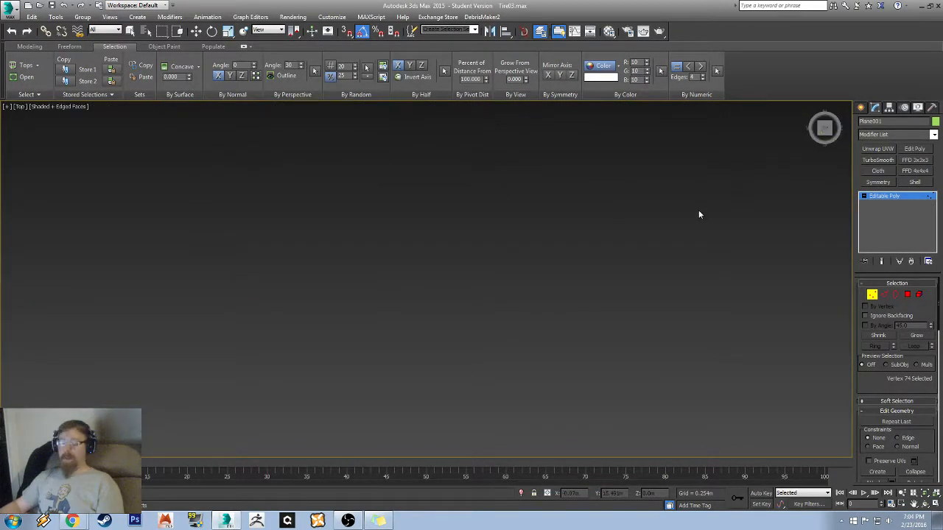
{"action": "scroll", "coordinate": [474, 247], "scroll_direction": "up", "scroll_amount": 10}
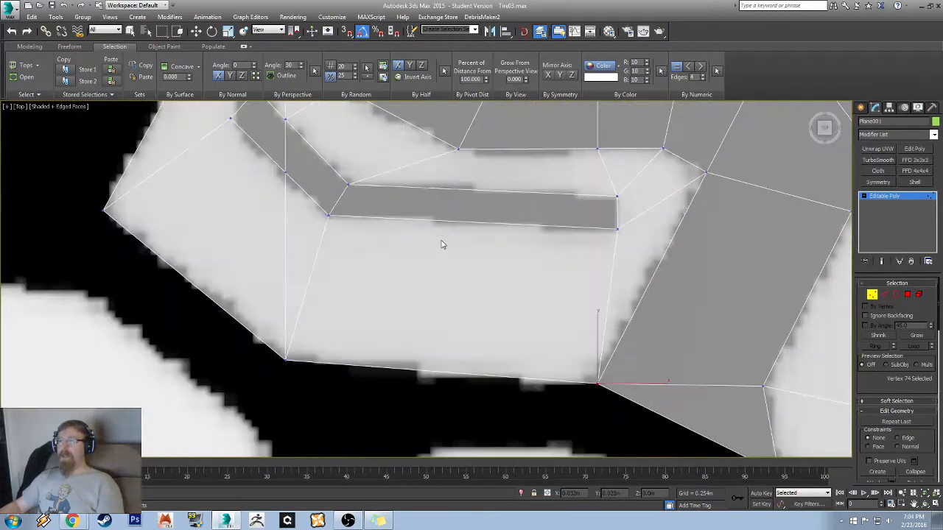
{"action": "middle_click_drag", "start_coordinate": [480, 233], "coordinate": [400, 285]}
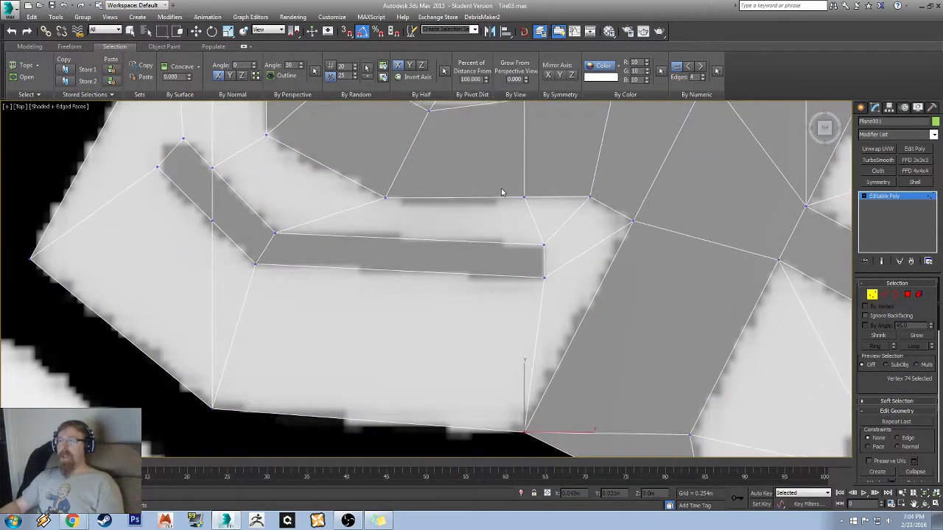
{"action": "scroll", "coordinate": [375, 284], "scroll_direction": "down", "scroll_amount": 6}
{"action": "scroll", "coordinate": [374, 320], "scroll_direction": "up", "scroll_amount": 5}
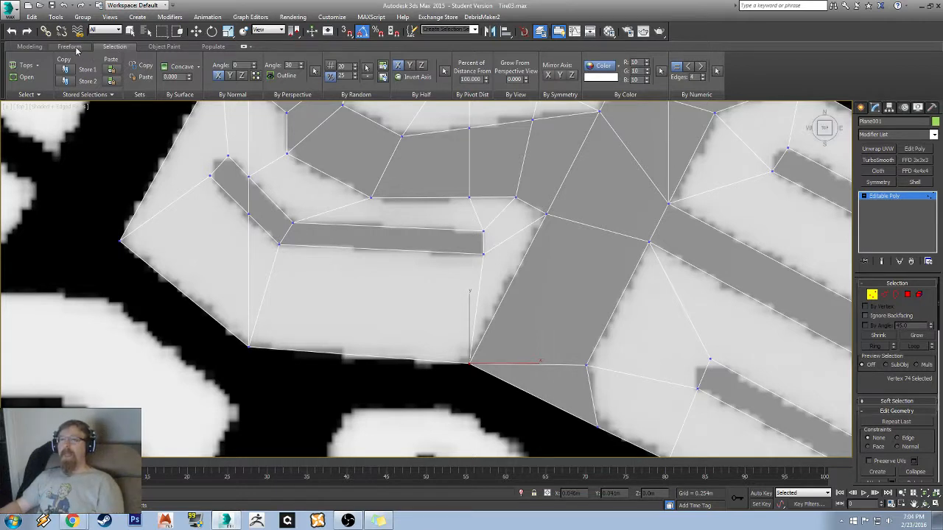
- Select the remaining non-quad polygons and inspect those around the bend of the long middle groove
{"action": "scroll", "coordinate": [558, 256], "scroll_direction": "down", "scroll_amount": 5}
{"action": "scroll", "coordinate": [280, 264], "scroll_direction": "up", "scroll_amount": 4}
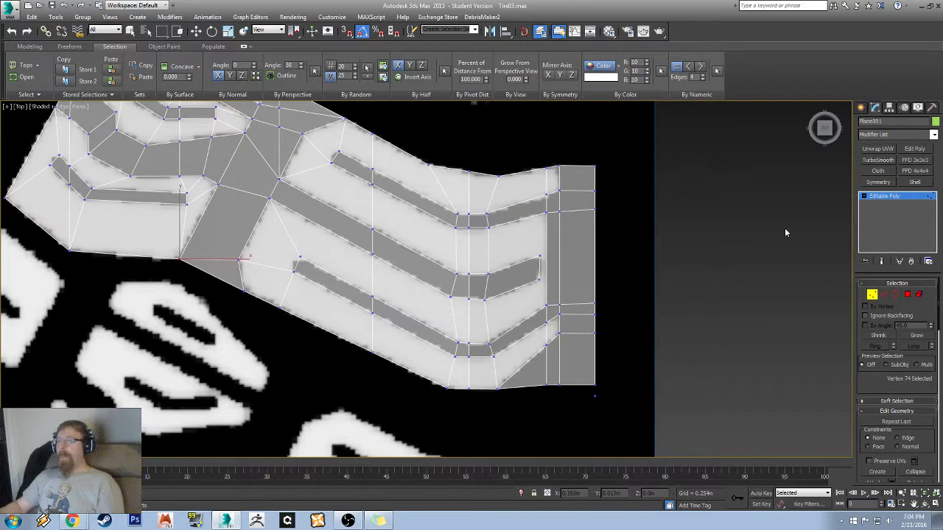
{"action": "left_click", "coordinate": [918, 295]}
{"action": "key", "text": "w"}
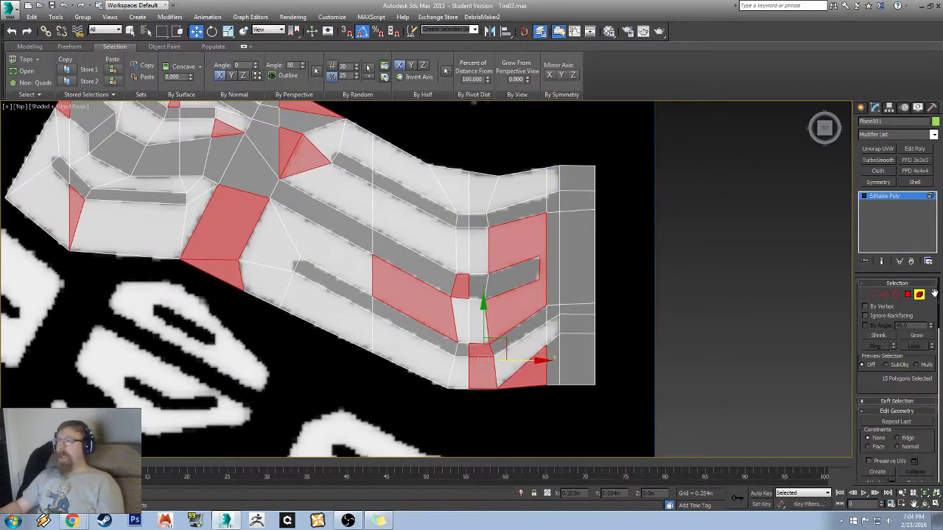
{"action": "left_click", "coordinate": [907, 295]}
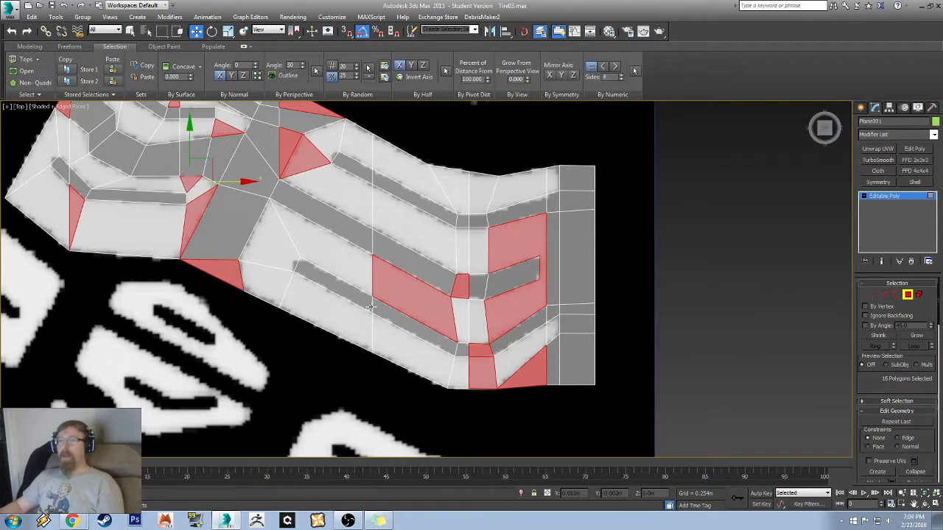
{"action": "scroll", "coordinate": [442, 295], "scroll_direction": "up", "scroll_amount": 2}
{"action": "scroll", "coordinate": [310, 364], "scroll_direction": "up", "scroll_amount": 3}
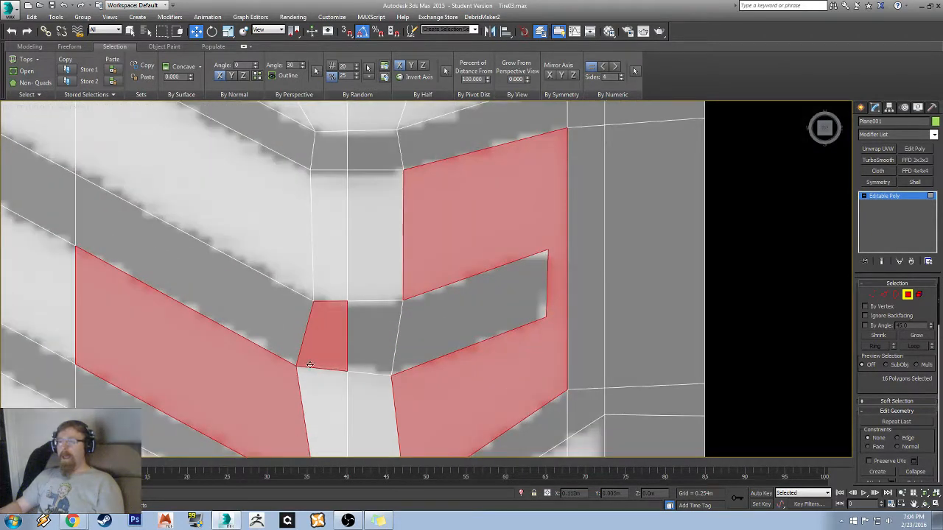
- Weld the overlapping vertices at the lower left corner of the middle groove's bend
{"action": "middle_click_drag", "start_coordinate": [310, 364], "coordinate": [444, 296]}
{"action": "left_click", "coordinate": [872, 295]}
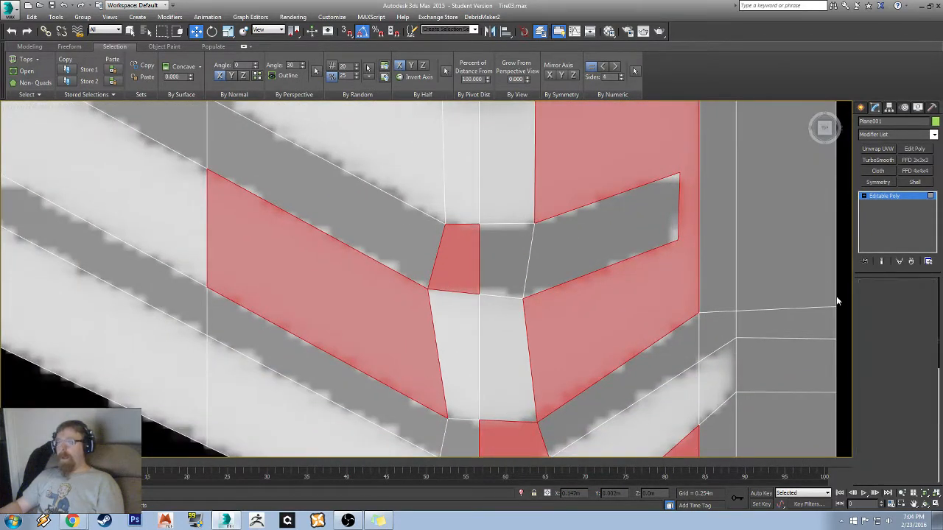
{"action": "left_click_drag", "start_coordinate": [417, 274], "coordinate": [444, 312]}
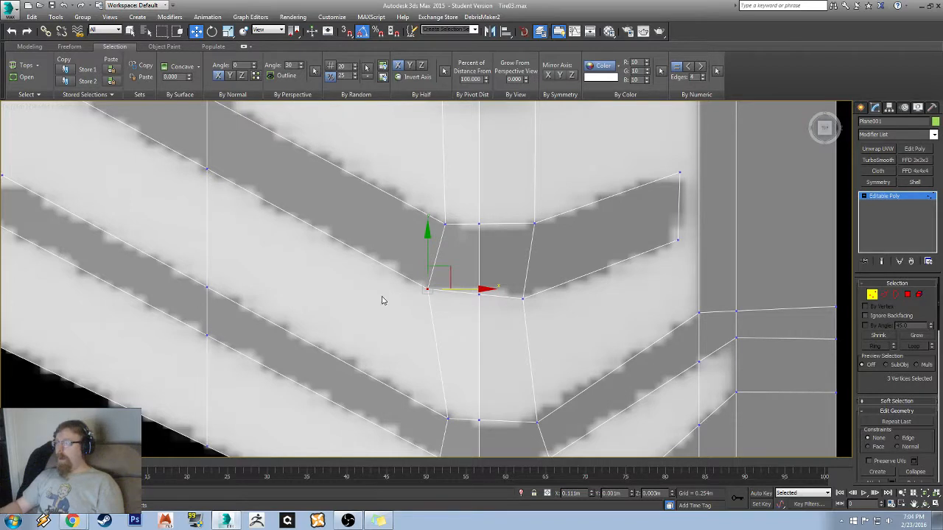
{"action": "right_click", "coordinate": [435, 310]}
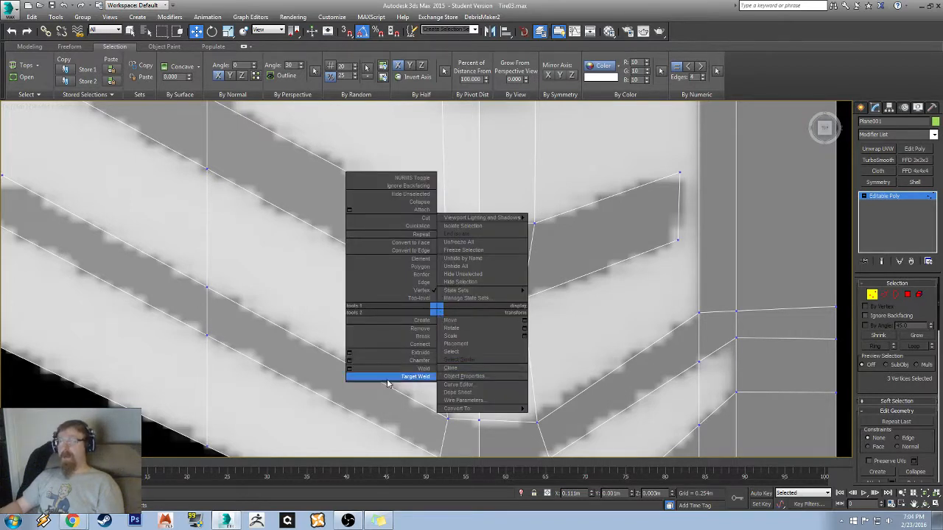
{"action": "left_click", "coordinate": [412, 370]}
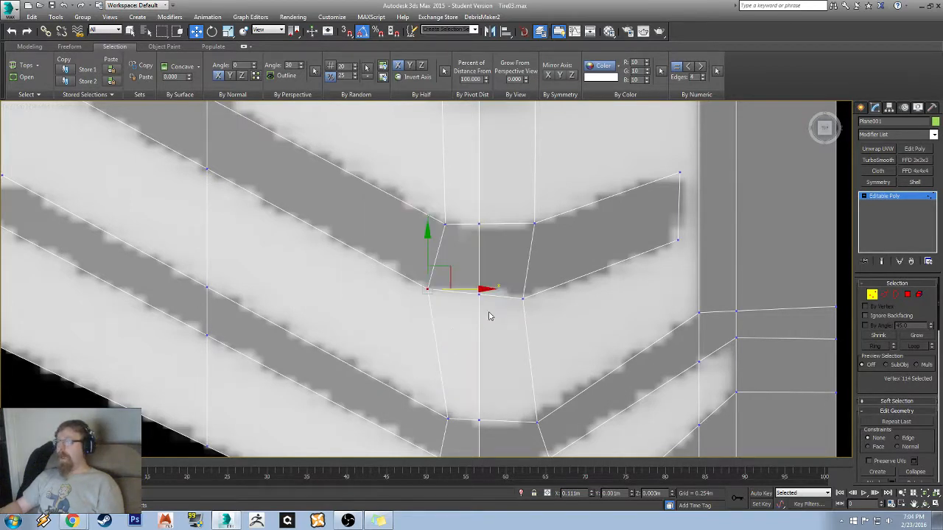
{"action": "left_click", "coordinate": [637, 317]}
- Reselect the non-quad polygons and inspect the large one wrapping around the middle groove's closed end
{"action": "left_click", "coordinate": [907, 294]}
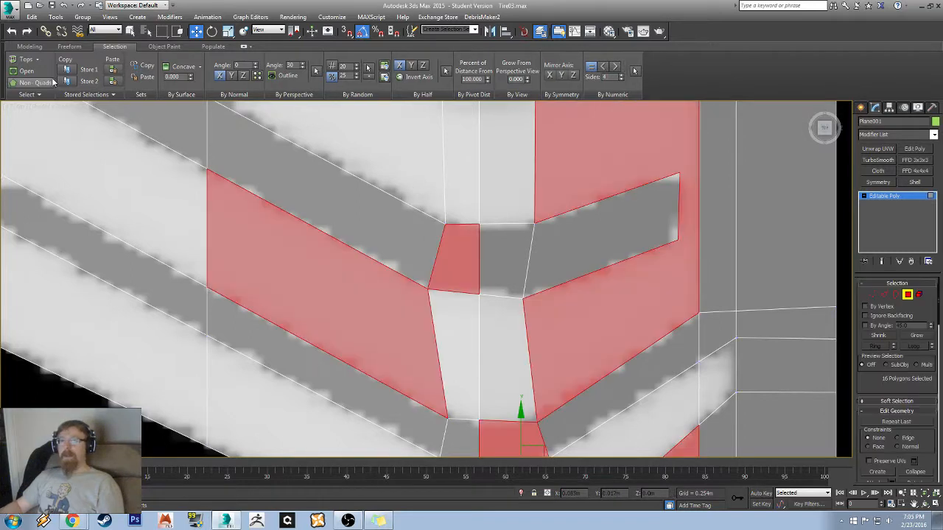
{"action": "left_click", "coordinate": [40, 83]}
{"action": "middle_click_drag", "start_coordinate": [547, 192], "coordinate": [330, 254]}
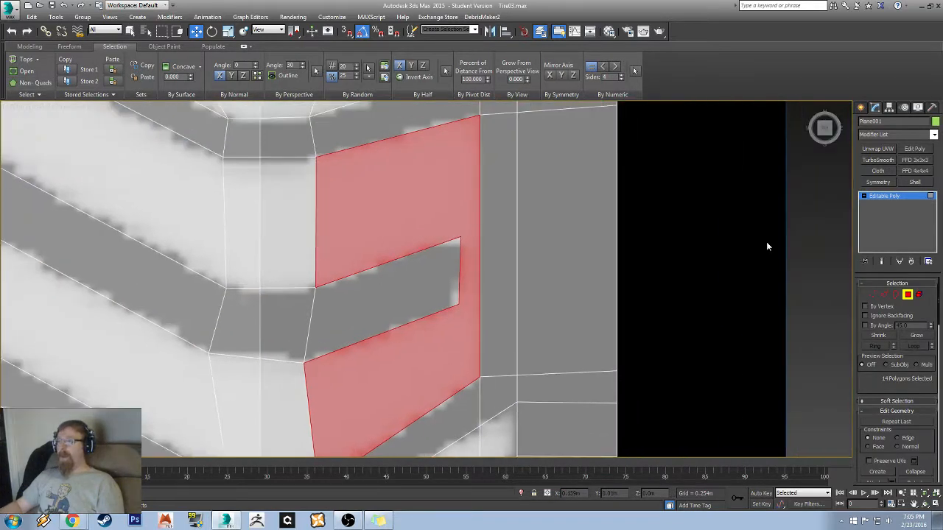
- Cut edges from both corners of the middle groove's closed end to the nearest vertices on the adjoining vertical edge
{"action": "left_click", "coordinate": [872, 296]}
{"action": "right_click", "coordinate": [490, 237]}
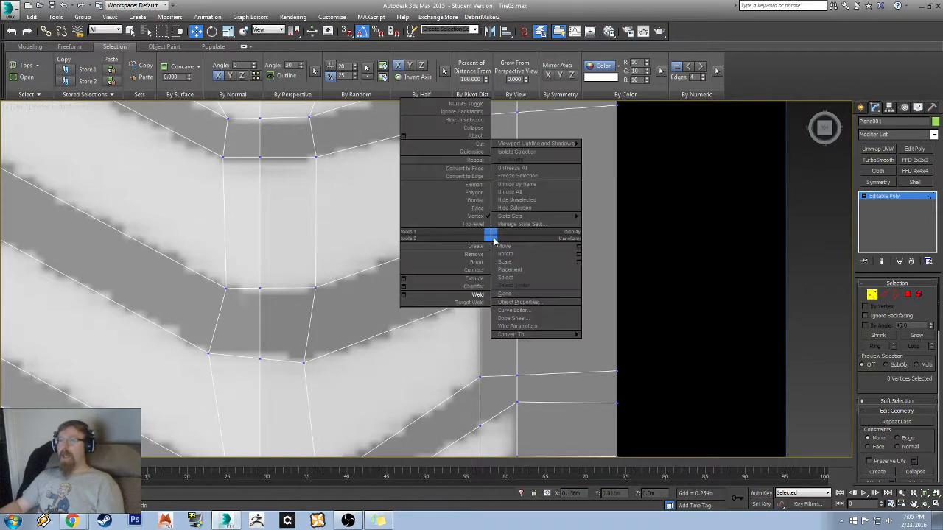
{"action": "left_click", "coordinate": [474, 144]}
{"action": "middle_click_drag", "start_coordinate": [453, 238], "coordinate": [403, 283]}
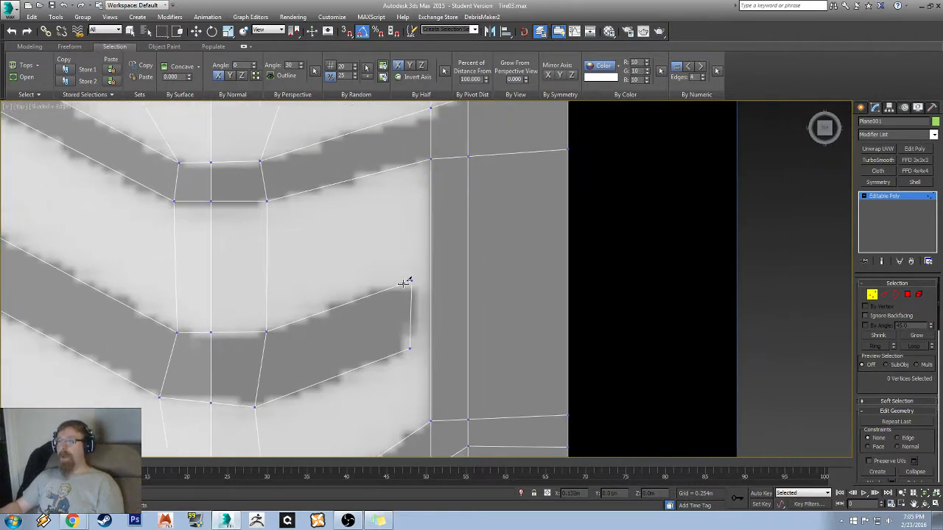
{"action": "left_click", "coordinate": [411, 279]}
{"action": "left_click", "coordinate": [430, 159]}
{"action": "middle_click_drag", "start_coordinate": [446, 301], "coordinate": [452, 210]}
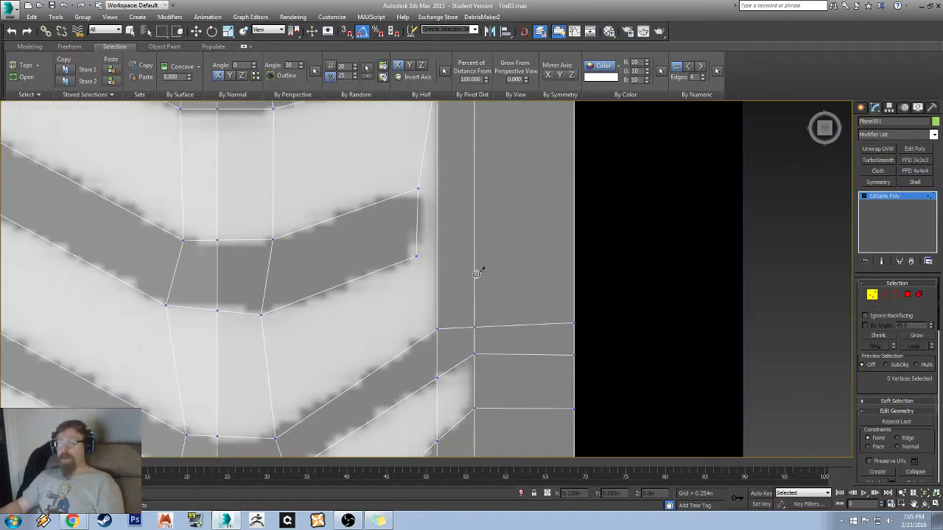
{"action": "left_click", "coordinate": [416, 256]}
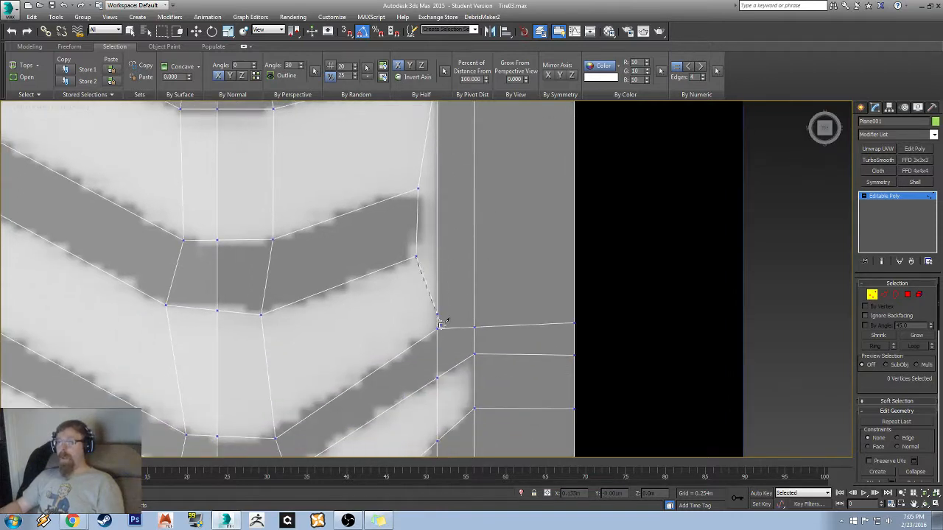
{"action": "left_click", "coordinate": [437, 329]}
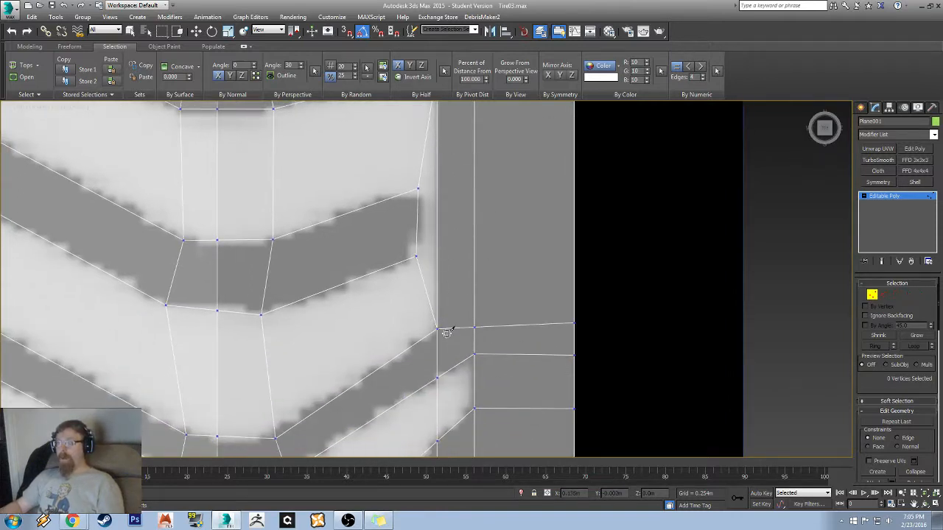
{"action": "right_click", "coordinate": [537, 271]}
- Check the vertices around the middle groove's closed end for duplicates
{"action": "left_click_drag", "start_coordinate": [399, 313], "coordinate": [458, 348]}
{"action": "left_click_drag", "start_coordinate": [441, 274], "coordinate": [443, 276]}
{"action": "middle_click_drag", "start_coordinate": [445, 190], "coordinate": [434, 301]}
{"action": "left_click_drag", "start_coordinate": [446, 212], "coordinate": [451, 244]}
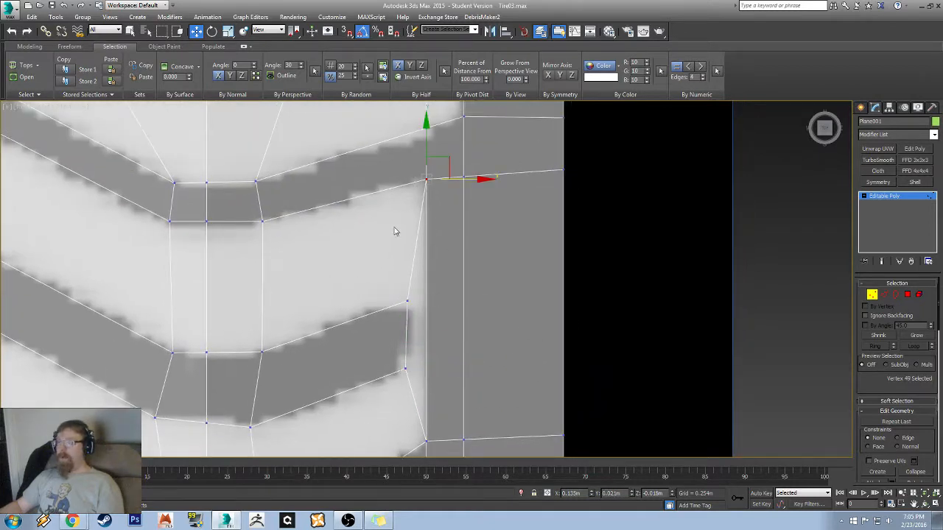
{"action": "left_click_drag", "start_coordinate": [395, 231], "coordinate": [474, 337]}
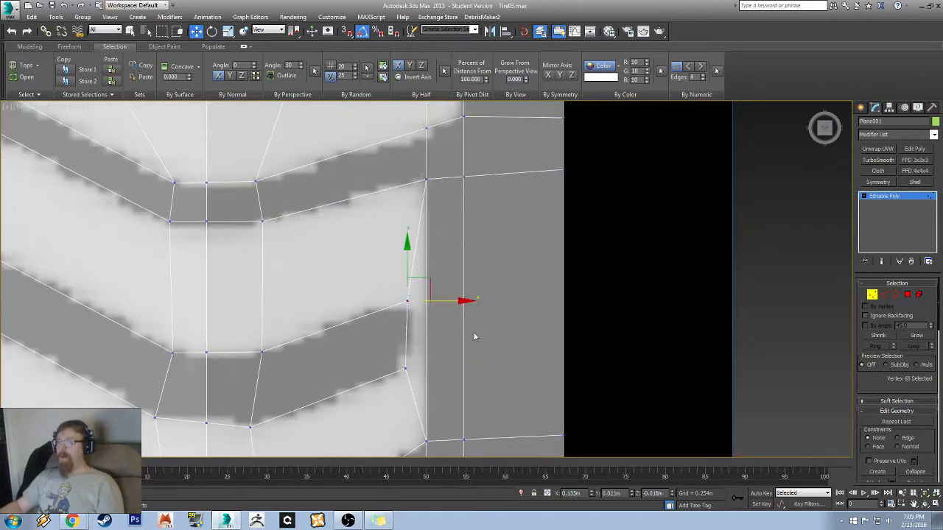
- Reselect the non-quad polygons and inspect those at the bend of the lower groove
{"action": "left_click", "coordinate": [907, 295]}
{"action": "left_click", "coordinate": [26, 83]}
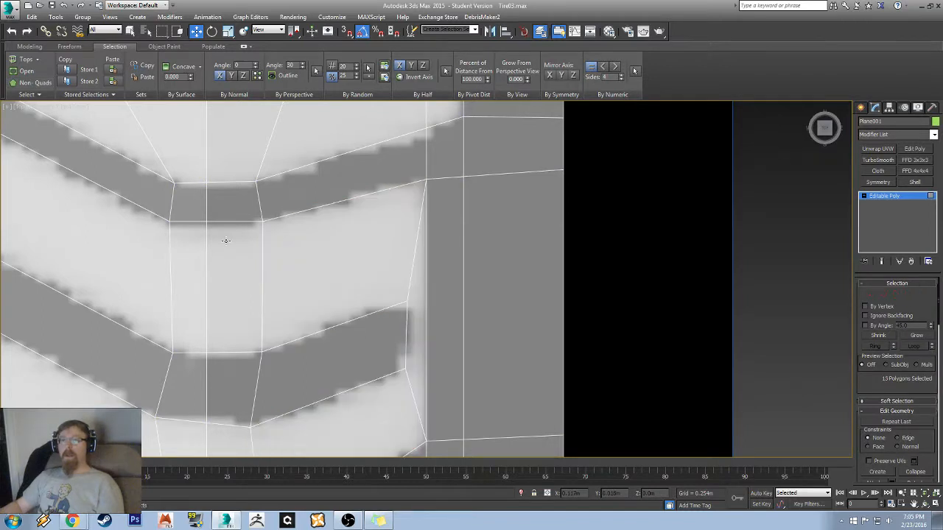
{"action": "scroll", "coordinate": [185, 249], "scroll_direction": "down", "scroll_amount": 5}
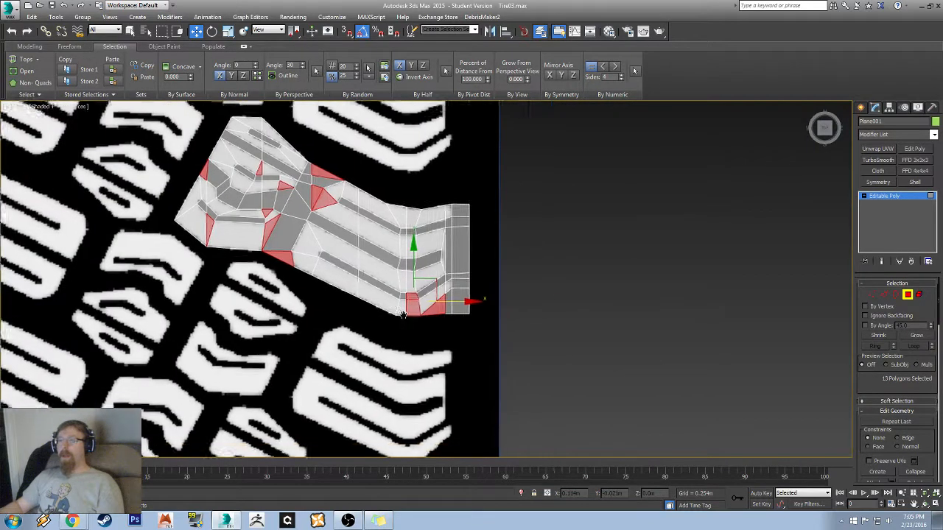
{"action": "scroll", "coordinate": [417, 253], "scroll_direction": "up", "scroll_amount": 10}
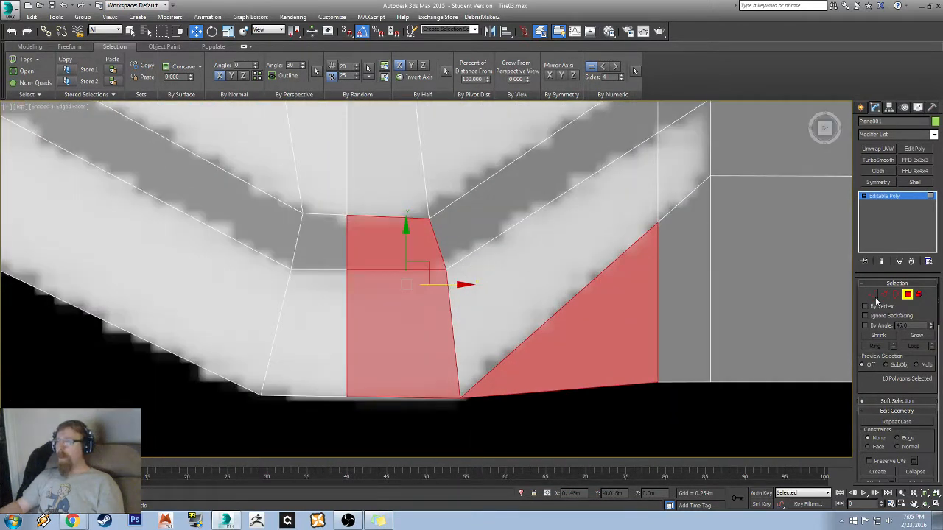
- Weld the overlapping vertices at the lower right corner of the lower groove's bend and check the neighbouring vertices for duplicates
{"action": "left_click", "coordinate": [872, 295]}
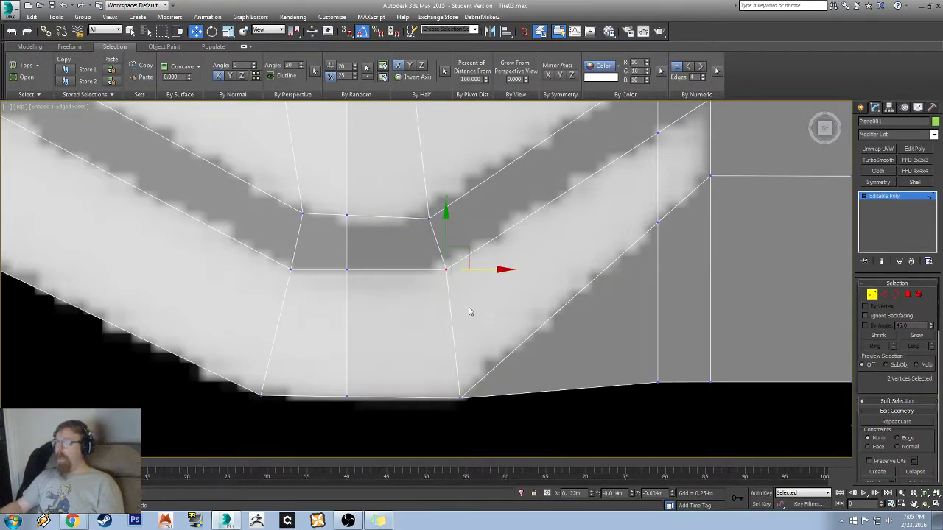
{"action": "right_click", "coordinate": [445, 297]}
{"action": "left_click", "coordinate": [421, 353]}
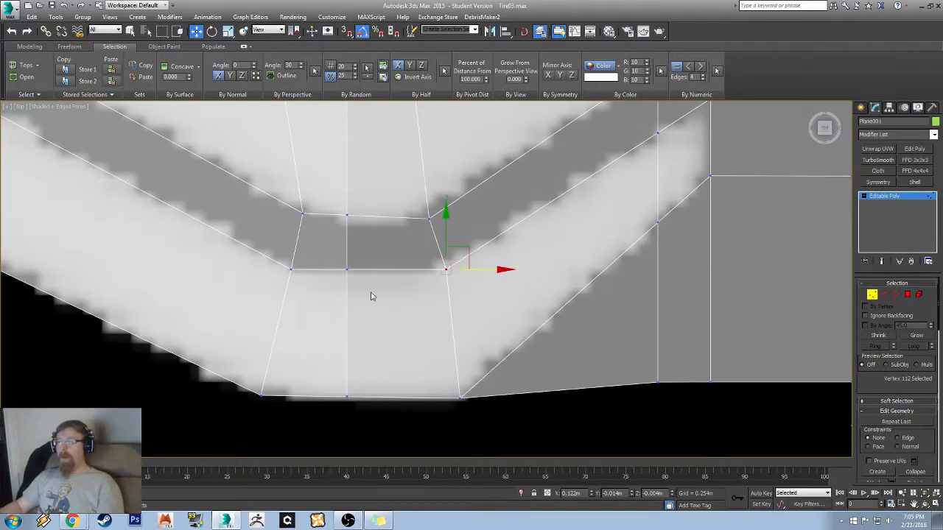
{"action": "left_click", "coordinate": [343, 266]}
{"action": "left_click", "coordinate": [347, 215]}
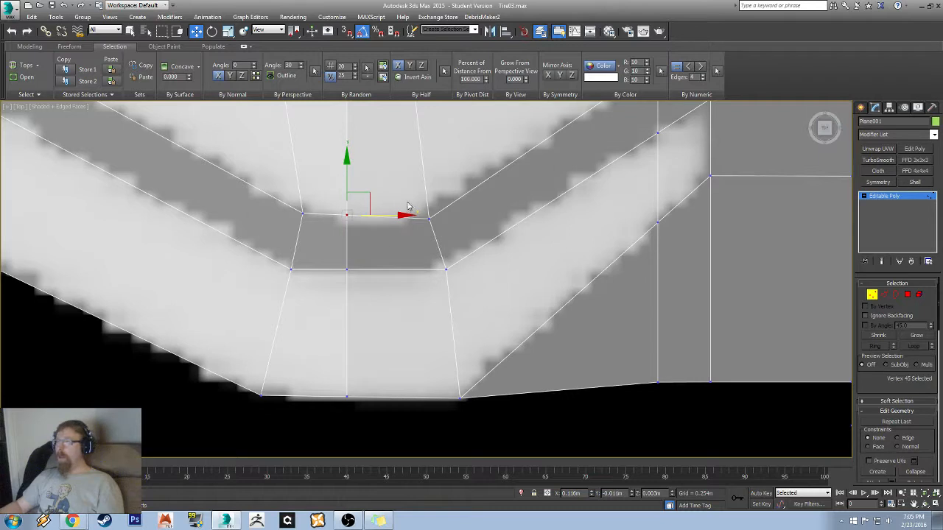
{"action": "left_click", "coordinate": [430, 218]}
{"action": "right_click", "coordinate": [451, 237]}
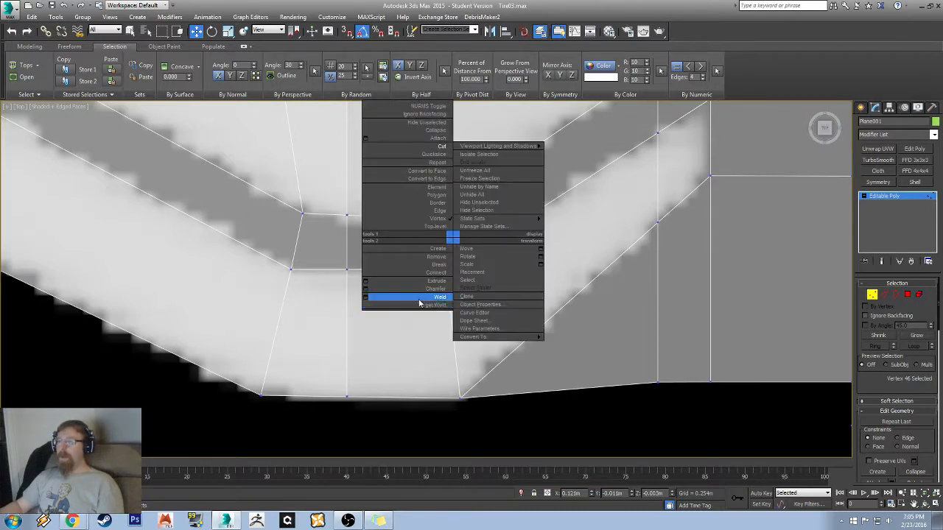
{"action": "left_click", "coordinate": [625, 303]}
- Reselect the non-quad polygons and examine the remaining ones across the whole tread section against the reference image
{"action": "left_click", "coordinate": [908, 295]}
{"action": "middle_click_drag", "start_coordinate": [326, 214], "coordinate": [428, 413]}
{"action": "scroll", "coordinate": [428, 413], "scroll_direction": "down", "scroll_amount": 6}
{"action": "left_click", "coordinate": [29, 85]}
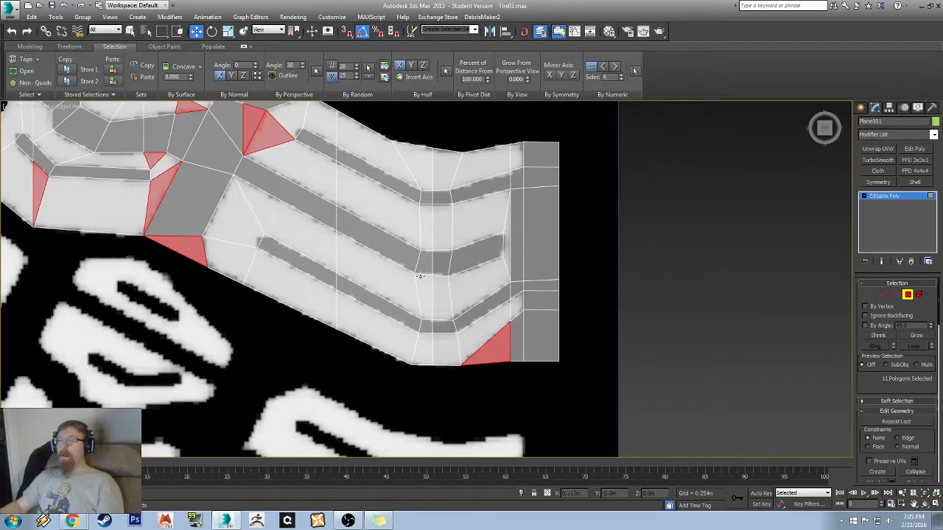
{"action": "middle_click_drag", "start_coordinate": [296, 245], "coordinate": [431, 397]}
{"action": "middle_click_drag", "start_coordinate": [183, 248], "coordinate": [219, 266]}
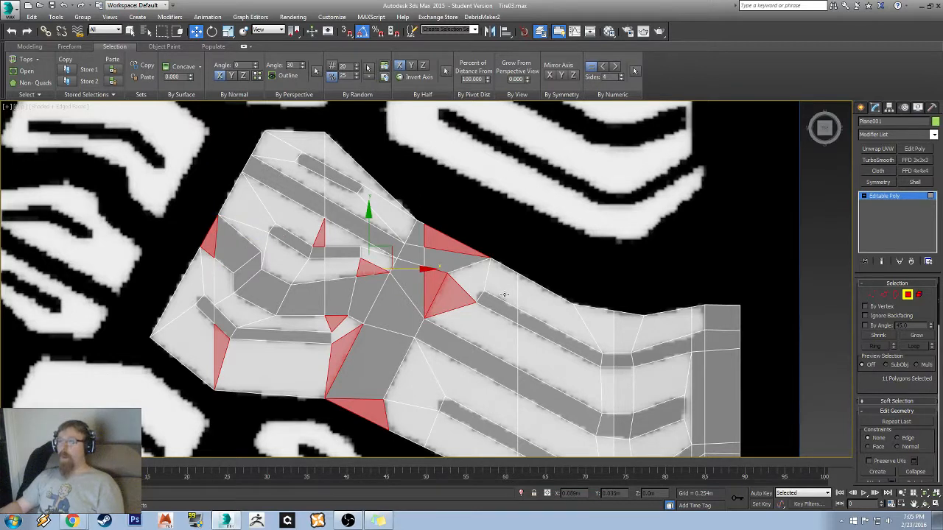
{"action": "middle_click_drag", "start_coordinate": [503, 295], "coordinate": [392, 305]}
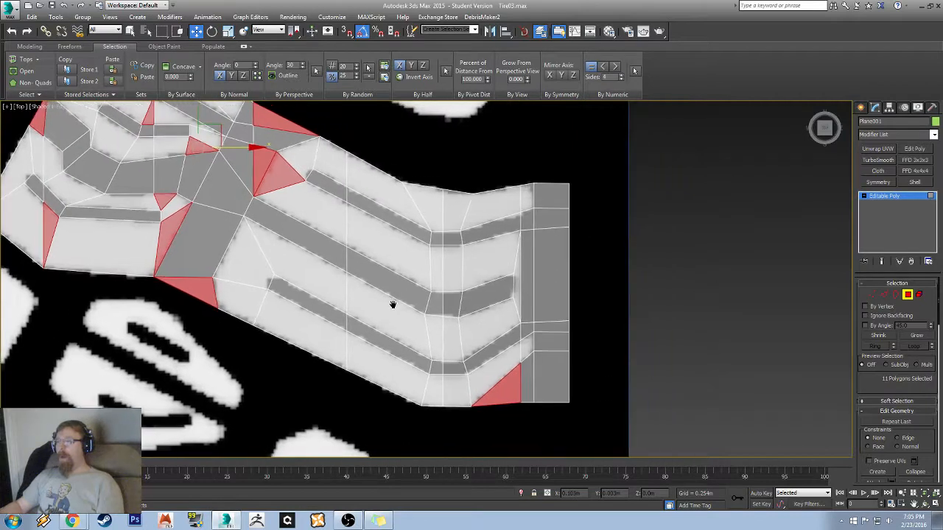
{"action": "middle_click_drag", "start_coordinate": [253, 235], "coordinate": [421, 300]}
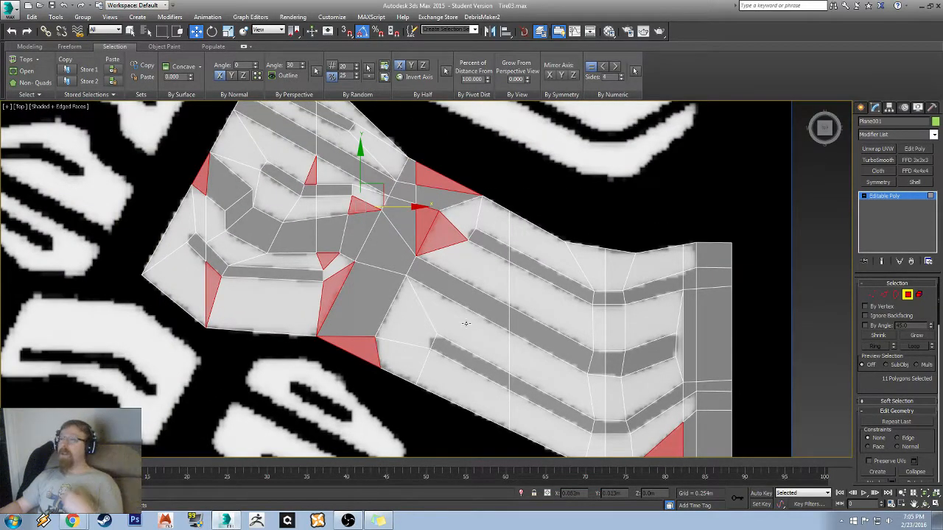
{"action": "middle_click_drag", "start_coordinate": [430, 316], "coordinate": [559, 309]}
{"action": "scroll", "coordinate": [353, 247], "scroll_direction": "up", "scroll_amount": 5}
{"action": "middle_click_drag", "start_coordinate": [591, 180], "coordinate": [367, 251]}
{"action": "scroll", "coordinate": [367, 250], "scroll_direction": "down", "scroll_amount": 4}
{"action": "scroll", "coordinate": [388, 280], "scroll_direction": "down", "scroll_amount": 2}
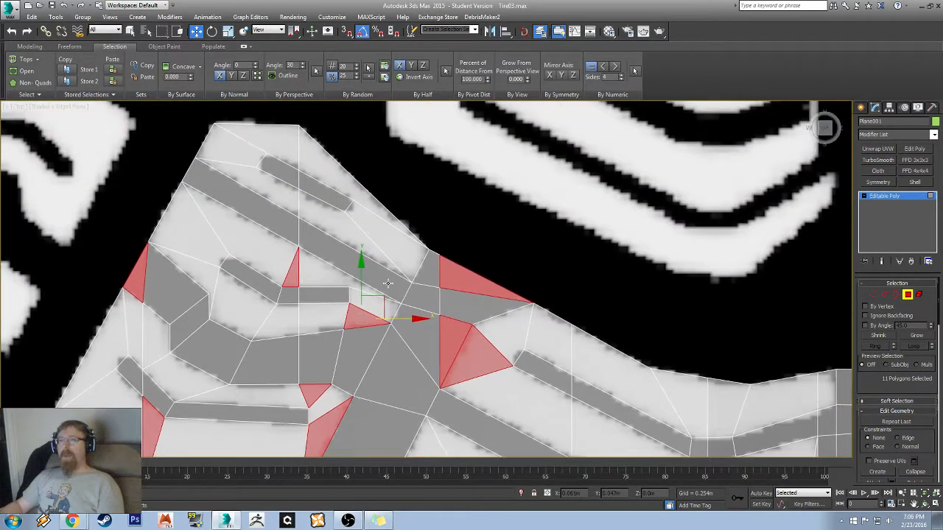
{"action": "scroll", "coordinate": [200, 275], "scroll_direction": "down", "scroll_amount": 5}
{"action": "middle_click_drag", "start_coordinate": [219, 292], "coordinate": [453, 286]}
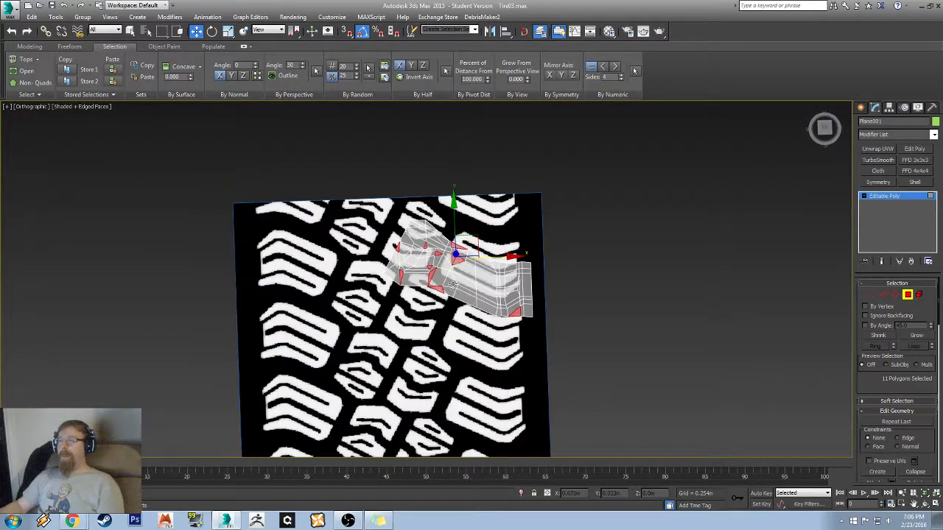
{"action": "left_click", "coordinate": [826, 129]}
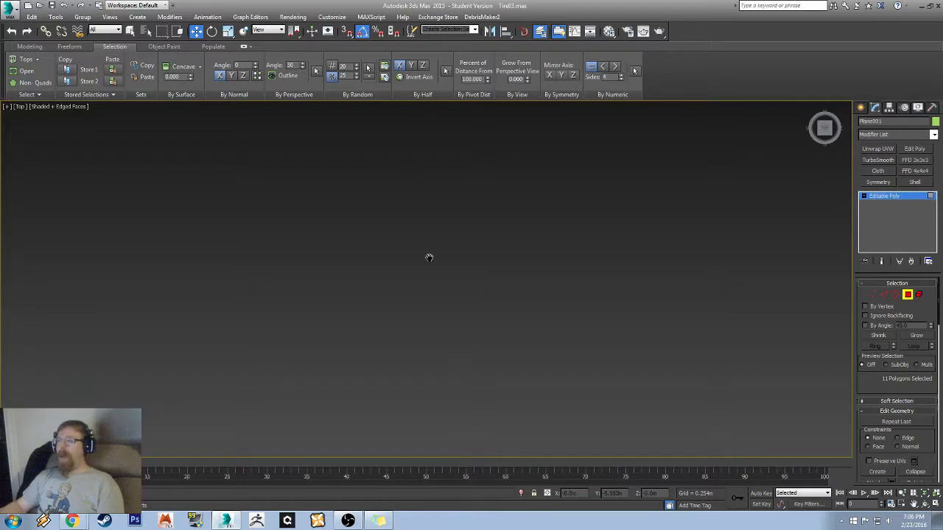
{"action": "key", "text": "z"}
{"action": "middle_click_drag", "start_coordinate": [442, 201], "coordinate": [331, 281]}
{"action": "scroll", "coordinate": [331, 281], "scroll_direction": "down", "scroll_amount": 4}
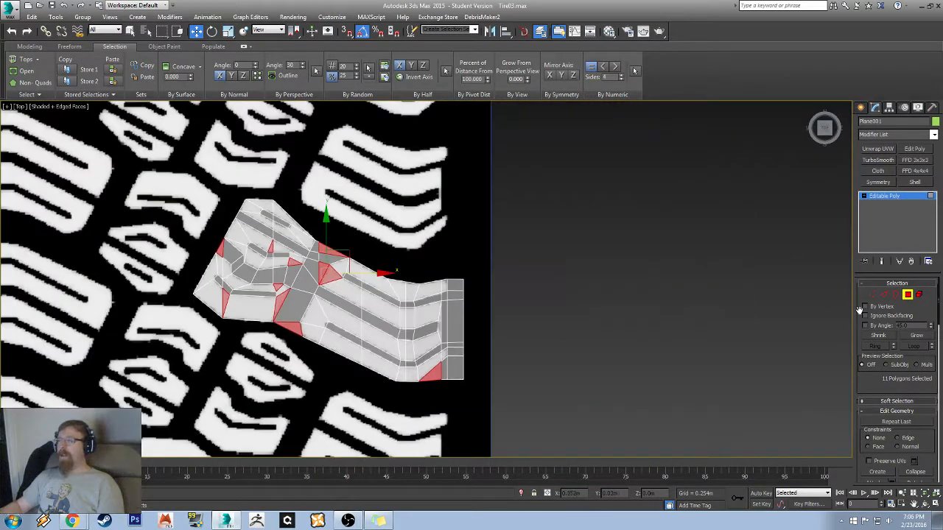
- Expand the command panel to two columns and unhide all polygons of the mesh
{"action": "left_click", "coordinate": [634, 370]}
{"action": "scroll", "coordinate": [923, 388], "scroll_direction": "down", "scroll_amount": 10}
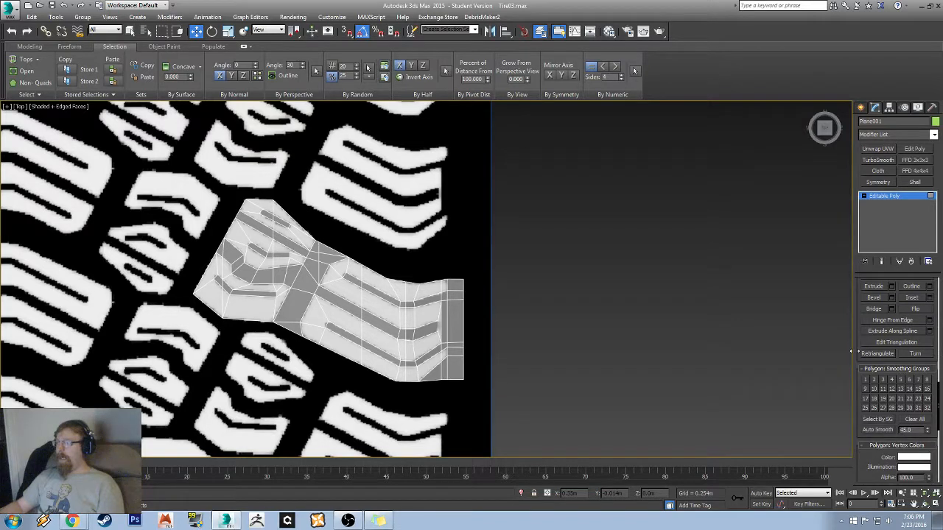
{"action": "scroll", "coordinate": [904, 459], "scroll_direction": "down", "scroll_amount": 10}
{"action": "scroll", "coordinate": [892, 450], "scroll_direction": "up", "scroll_amount": 8}
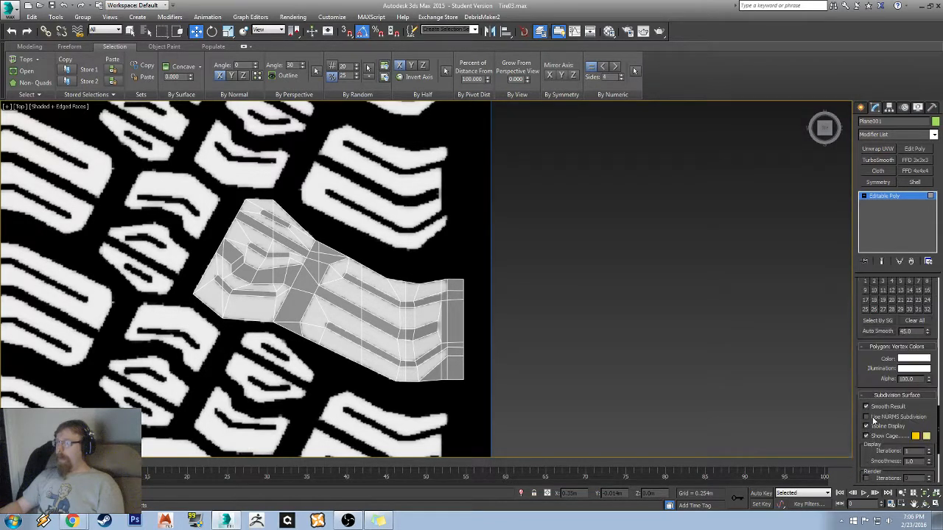
{"action": "left_click_drag", "start_coordinate": [853, 361], "coordinate": [771, 364]}
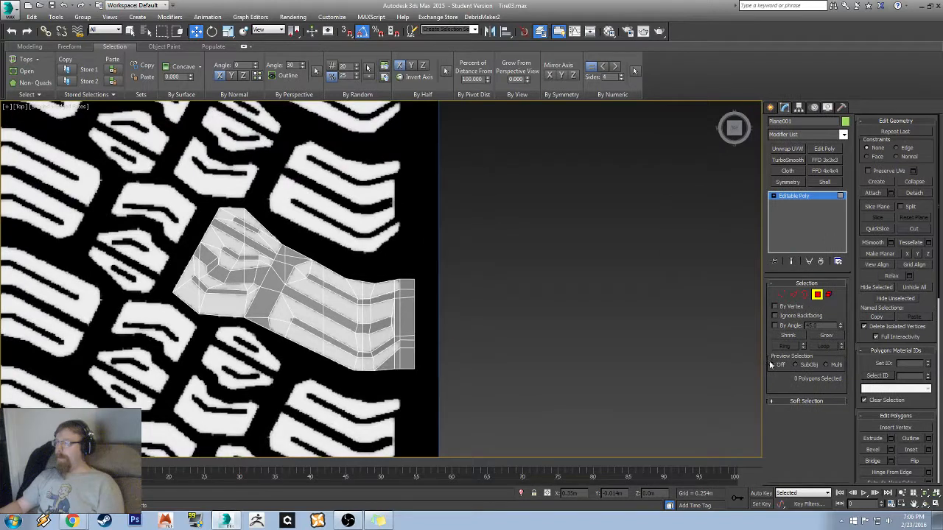
{"action": "left_click", "coordinate": [914, 288]}
- Turn off the mesh's see-through display and examine where the tread section meets the wider sidewall strip
{"action": "middle_click_drag", "start_coordinate": [324, 261], "coordinate": [388, 325], "text": "alt"}
{"action": "scroll", "coordinate": [367, 328], "scroll_direction": "up", "scroll_amount": 6}
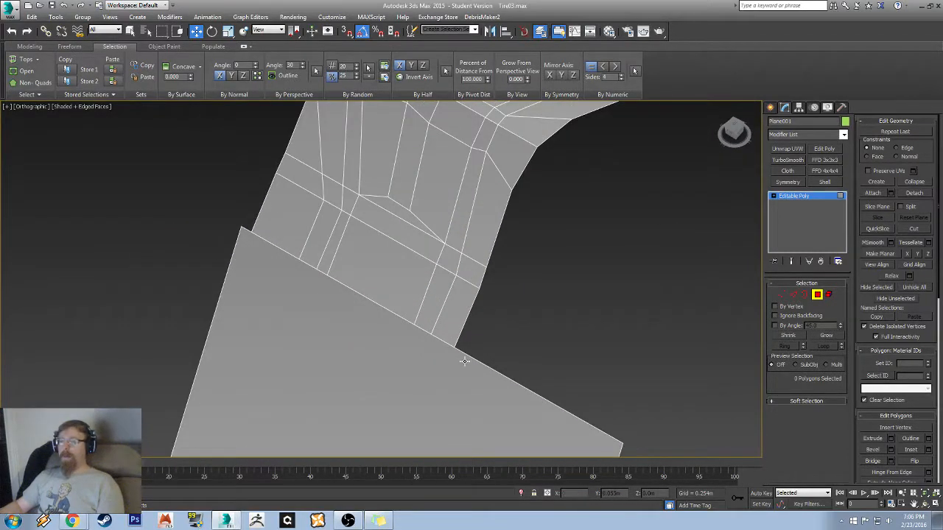
{"action": "middle_click_drag", "start_coordinate": [269, 348], "coordinate": [296, 257]}
{"action": "scroll", "coordinate": [151, 326], "scroll_direction": "down", "scroll_amount": 5}
{"action": "middle_click_drag", "start_coordinate": [296, 257], "coordinate": [303, 225], "text": "alt"}
{"action": "key", "text": "alt+x"}
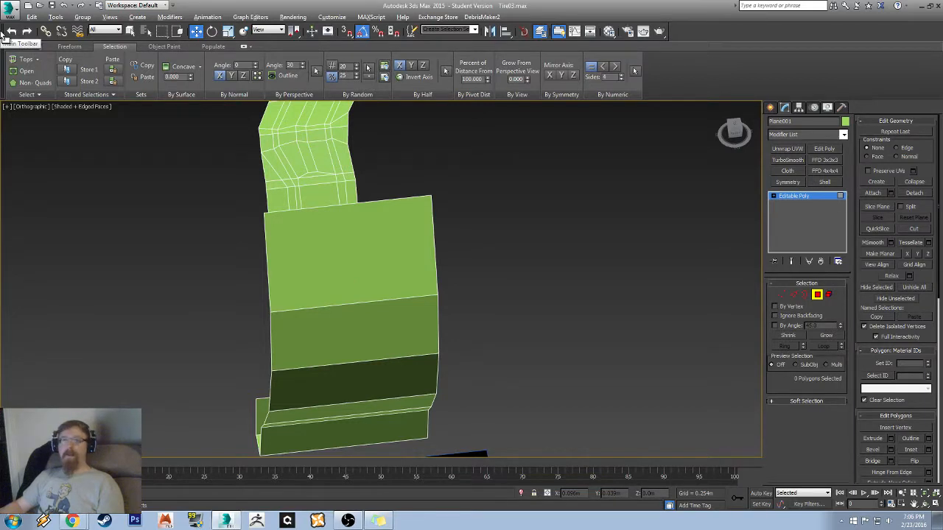
- Insert five vertical edge loops through the lower sidewall polygons with Swift Loop, roughly matching the spacing of the tread section's edges
{"action": "left_click", "coordinate": [31, 47]}
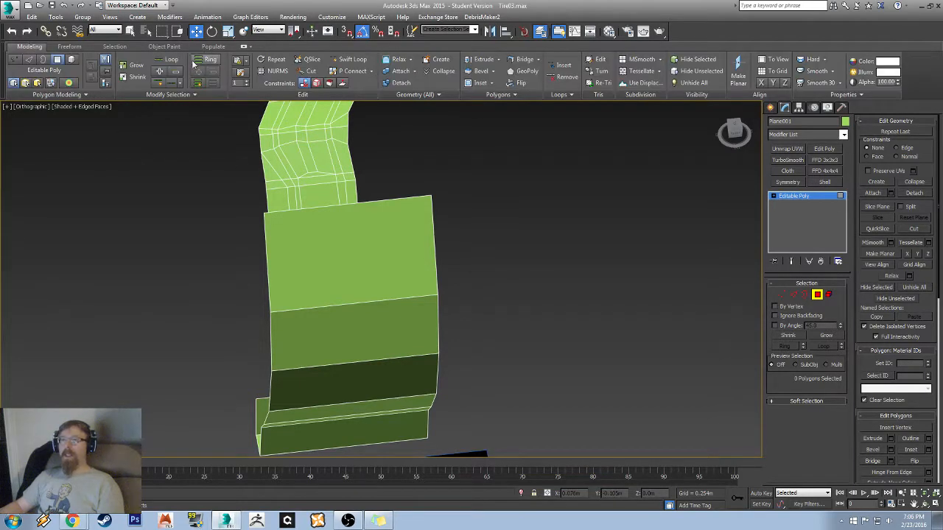
{"action": "left_click", "coordinate": [351, 60]}
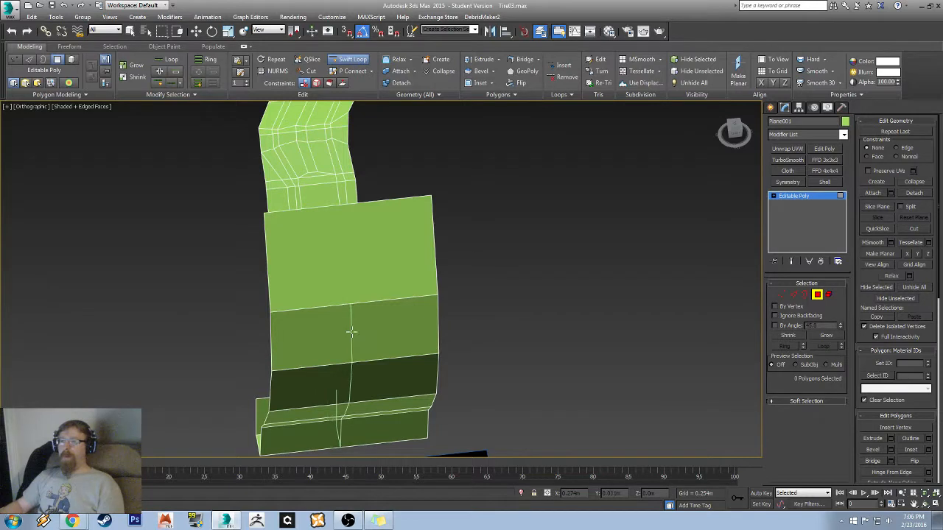
{"action": "middle_click_drag", "start_coordinate": [349, 327], "coordinate": [351, 324], "text": "alt"}
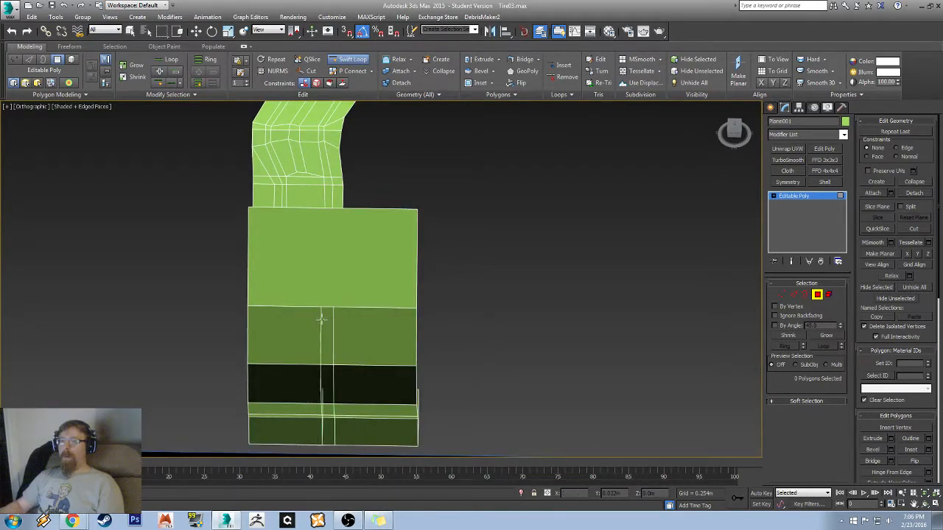
{"action": "left_click", "coordinate": [327, 312]}
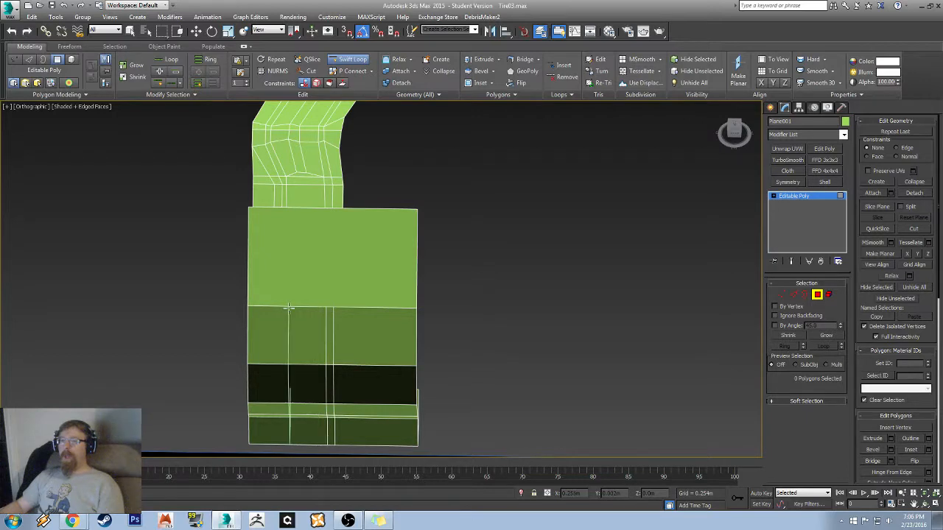
{"action": "left_click", "coordinate": [291, 311]}
{"action": "left_click", "coordinate": [267, 310]}
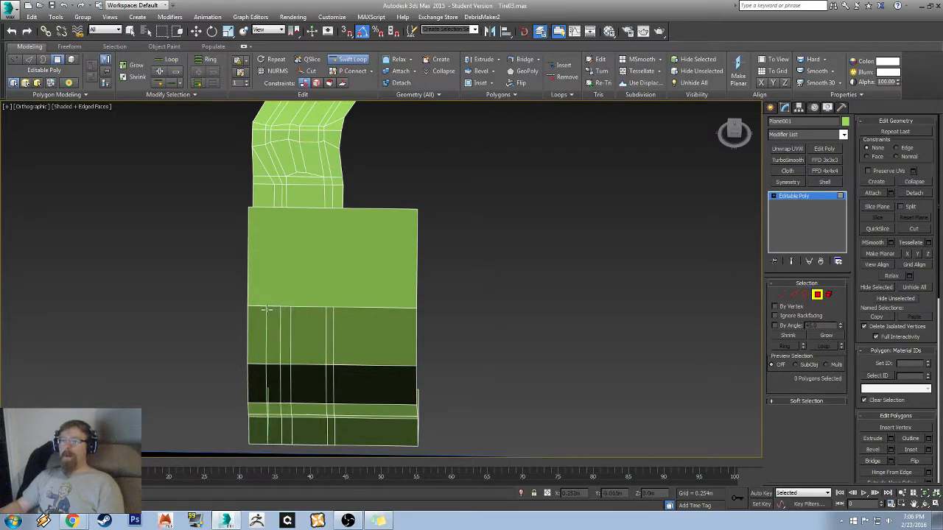
{"action": "right_click", "coordinate": [415, 196]}
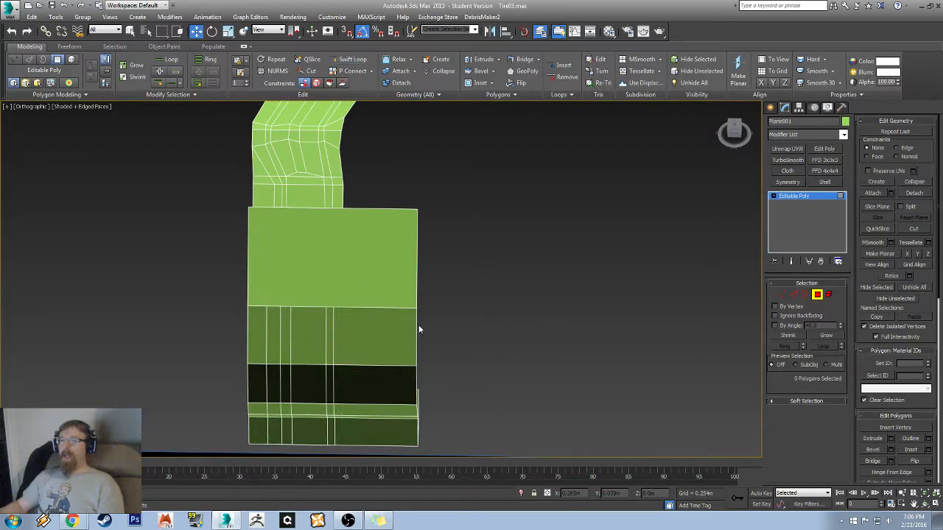
- Select the border edges along the sidewall strip's overhanging side and turn on 3D snapping, checking that it snaps to Vertex
{"action": "left_click", "coordinate": [782, 295]}
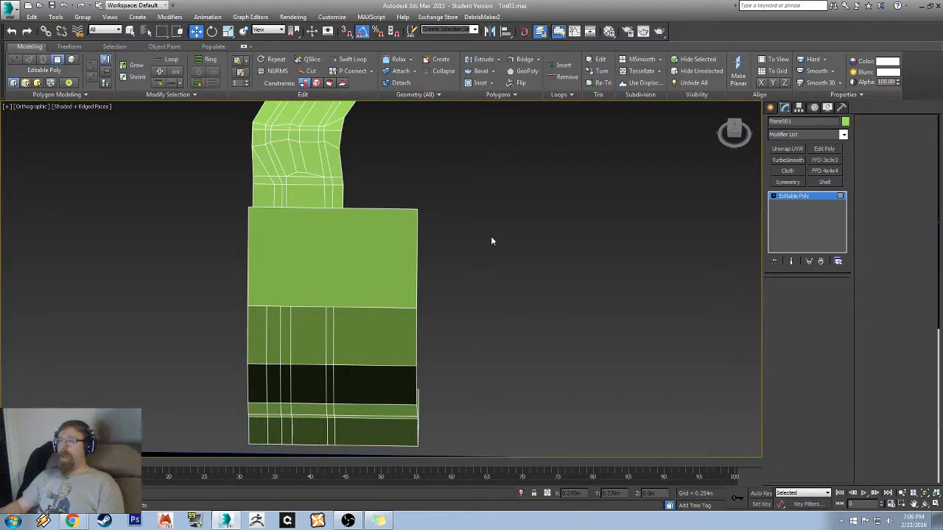
{"action": "middle_click_drag", "start_coordinate": [418, 187], "coordinate": [518, 212]}
{"action": "key", "text": "2"}
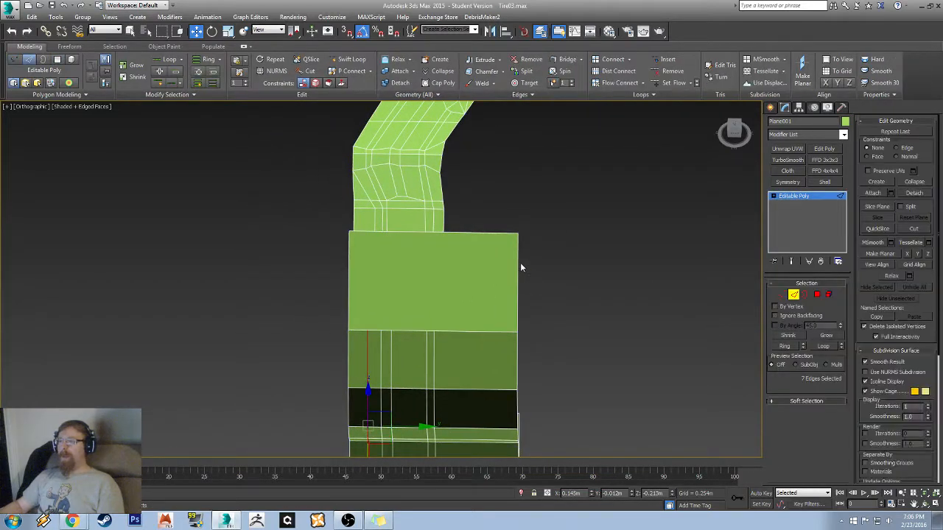
{"action": "left_click", "coordinate": [517, 263]}
{"action": "double_click", "coordinate": [517, 262]}
{"action": "middle_click_drag", "start_coordinate": [478, 218], "coordinate": [510, 254]}
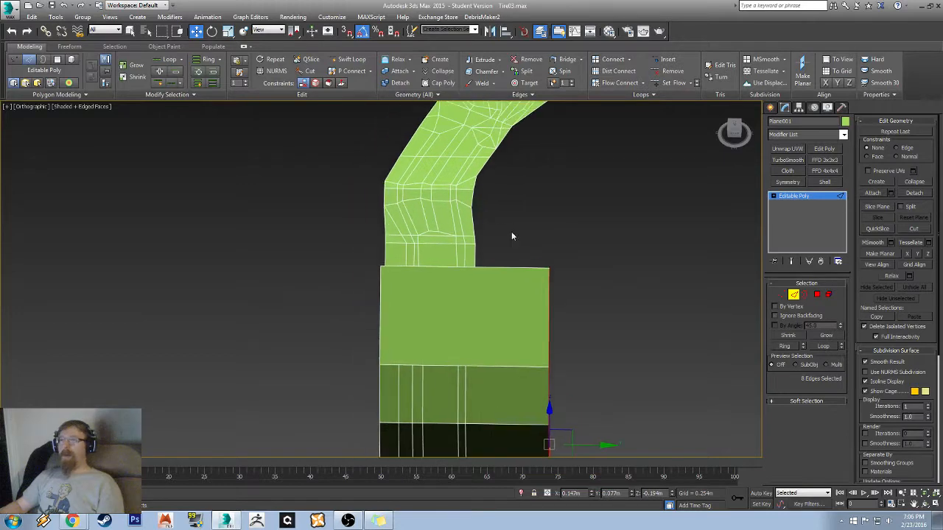
{"action": "key", "text": "s"}
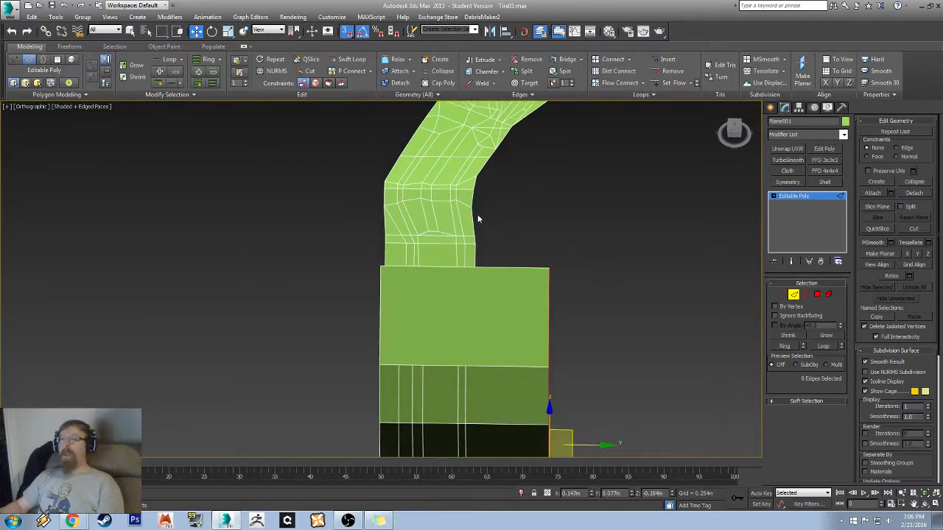
{"action": "right_click", "coordinate": [348, 33]}
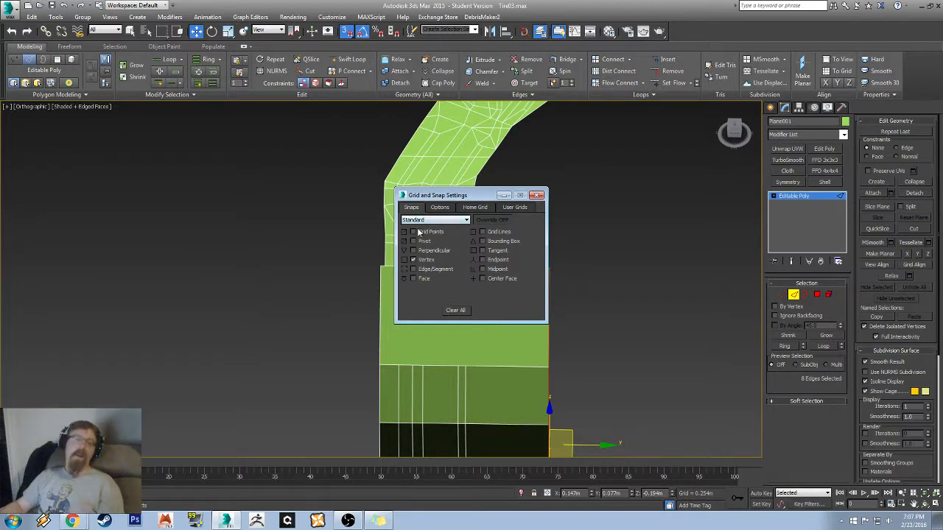
{"action": "left_click", "coordinate": [536, 196]}
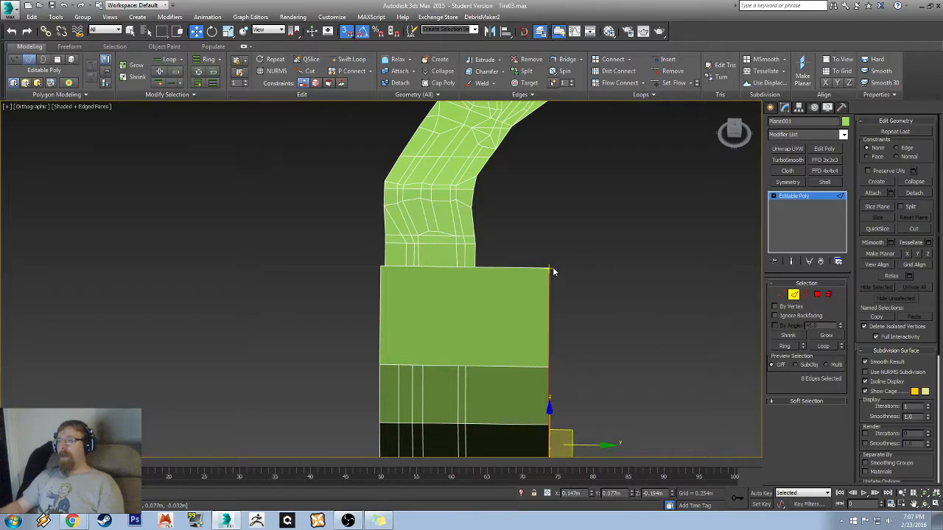
- Try to move the sidewall's overhanging border edges onto the tread section's corner with vertex snapping
{"action": "scroll", "coordinate": [551, 269], "scroll_direction": "up", "scroll_amount": 5}
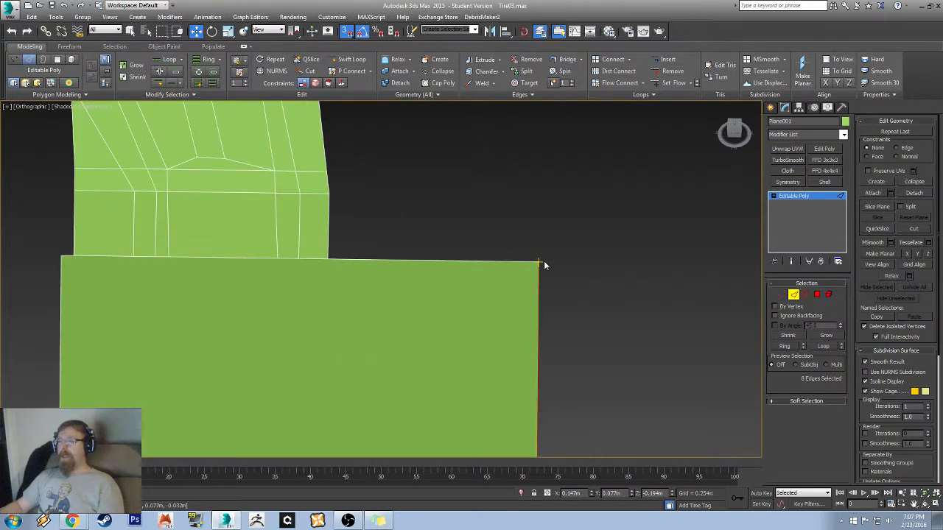
{"action": "left_click_drag", "start_coordinate": [544, 261], "coordinate": [468, 243]}
{"action": "key", "text": "ctrl+z"}
{"action": "key", "text": "ctrl+z"}
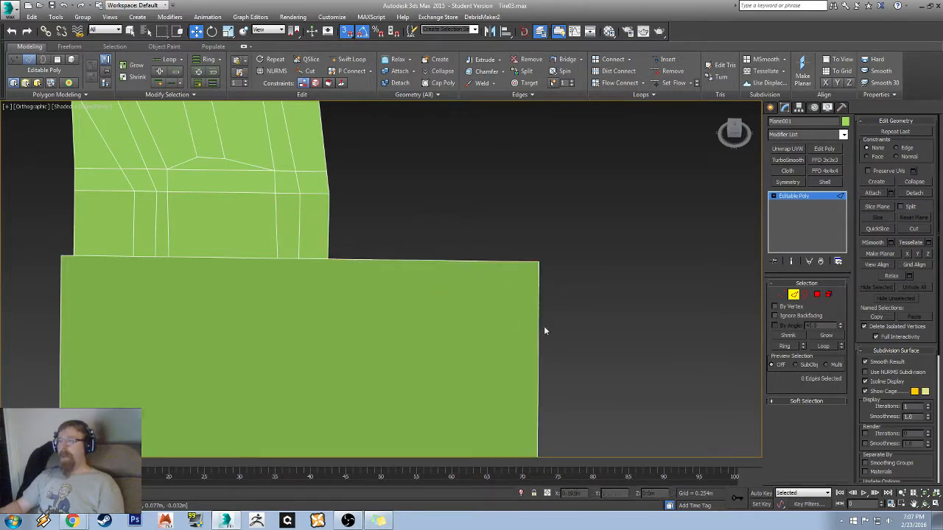
{"action": "double_click", "coordinate": [540, 316]}
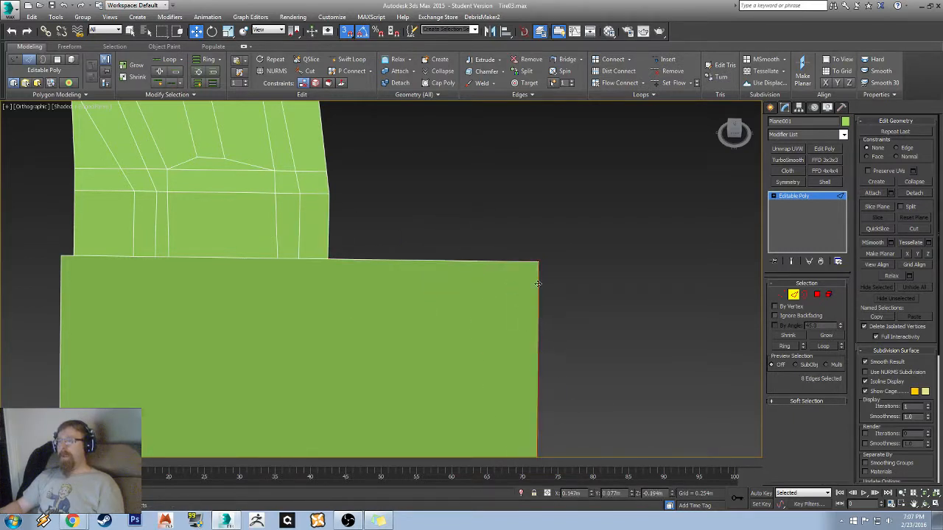
{"action": "left_click_drag", "start_coordinate": [540, 263], "coordinate": [486, 265]}
{"action": "key", "text": "ctrl+z"}
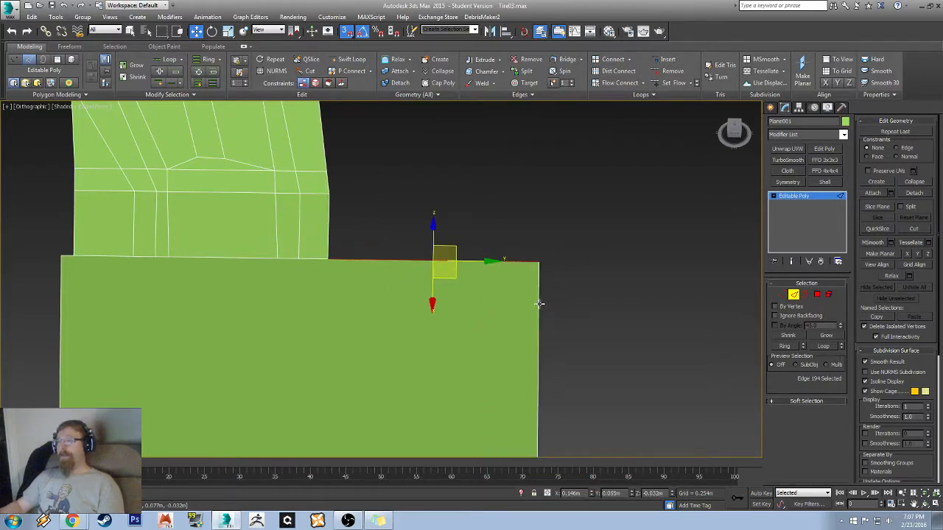
- Reselect the sidewall's overhanging border edges and snap them inward to line up with the tread section's corner vertex
{"action": "double_click", "coordinate": [540, 304]}
{"action": "middle_click_drag", "start_coordinate": [585, 301], "coordinate": [516, 257]}
{"action": "scroll", "coordinate": [528, 220], "scroll_direction": "down", "scroll_amount": 8}
{"action": "scroll", "coordinate": [516, 257], "scroll_direction": "up", "scroll_amount": 6}
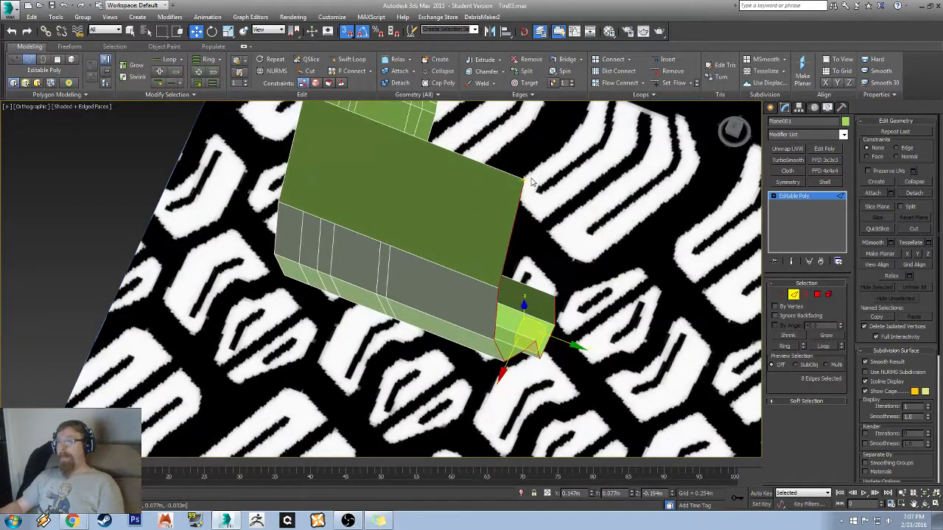
{"action": "left_click_drag", "start_coordinate": [496, 170], "coordinate": [474, 160]}
{"action": "double_click", "coordinate": [510, 239]}
{"action": "middle_click_drag", "start_coordinate": [522, 184], "coordinate": [530, 222]}
{"action": "scroll", "coordinate": [530, 223], "scroll_direction": "up", "scroll_amount": 5}
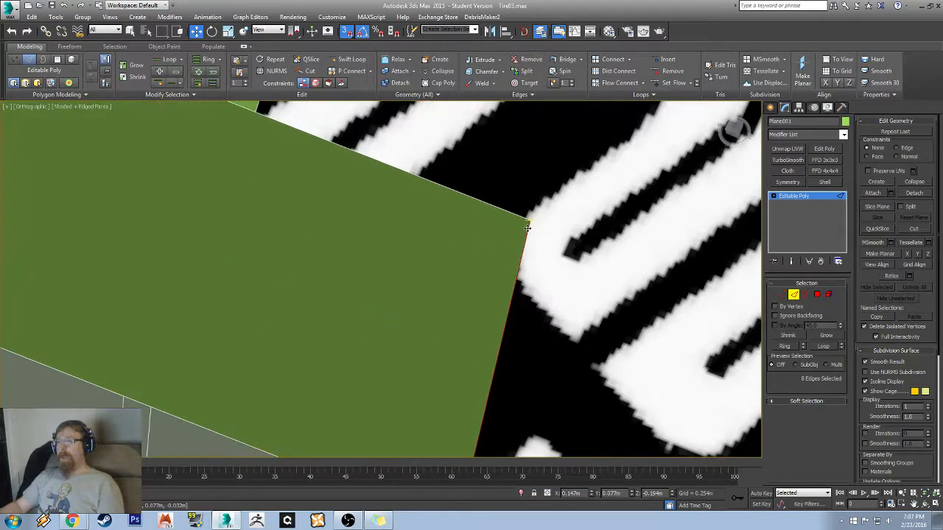
{"action": "left_click_drag", "start_coordinate": [529, 219], "coordinate": [255, 116]}
- Select the sidewall's opposite border edges and snap them inward to the tread section's other corner
{"action": "middle_click_drag", "start_coordinate": [217, 293], "coordinate": [276, 255]}
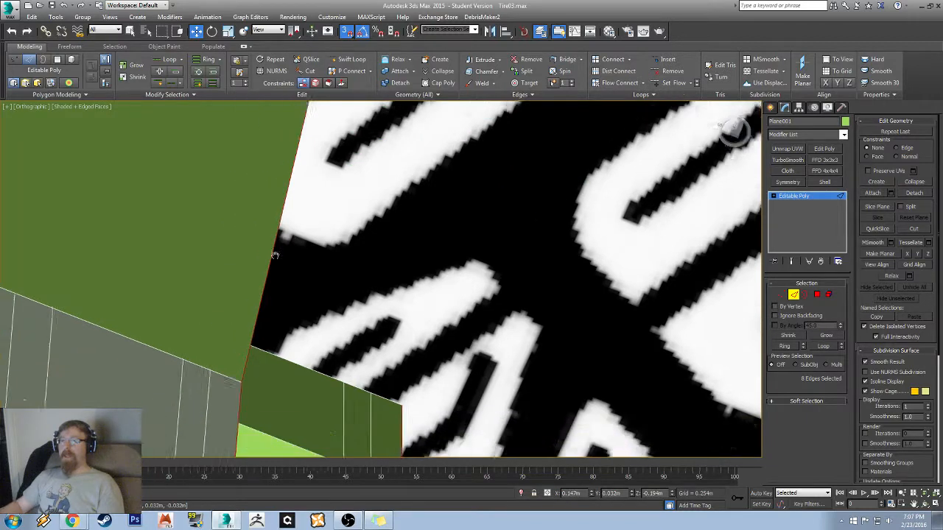
{"action": "scroll", "coordinate": [416, 274], "scroll_direction": "down", "scroll_amount": 5}
{"action": "middle_click_drag", "start_coordinate": [374, 285], "coordinate": [393, 280], "text": "alt"}
{"action": "middle_click_drag", "start_coordinate": [397, 223], "coordinate": [432, 229]}
{"action": "scroll", "coordinate": [329, 234], "scroll_direction": "up", "scroll_amount": 5}
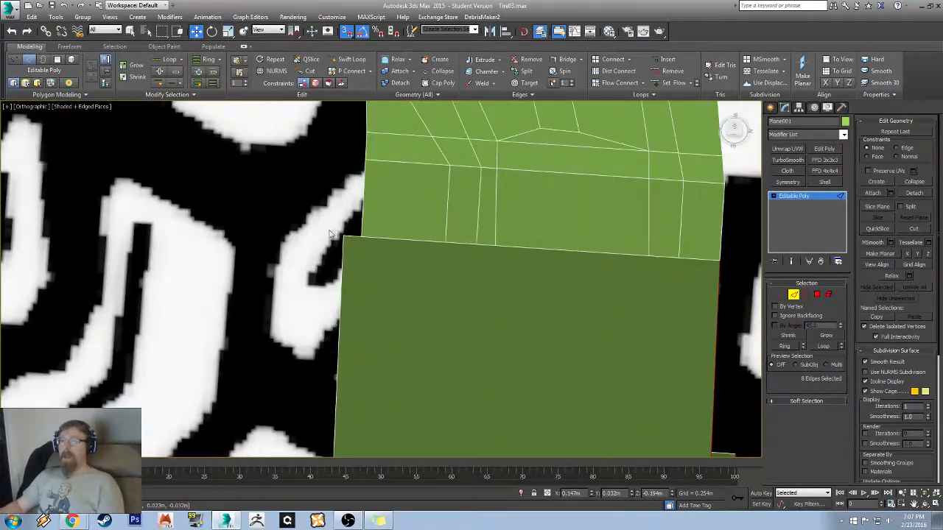
{"action": "left_click", "coordinate": [340, 293]}
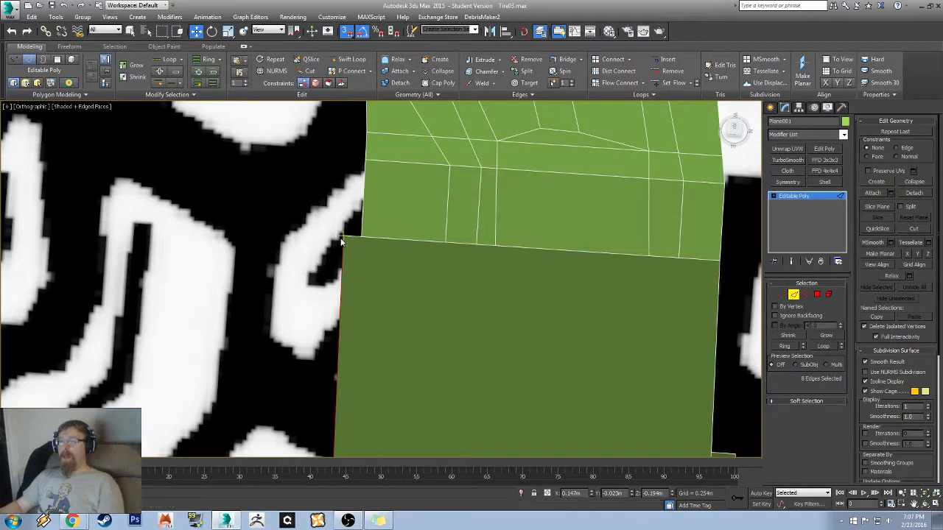
{"action": "left_click_drag", "start_coordinate": [343, 244], "coordinate": [361, 244]}
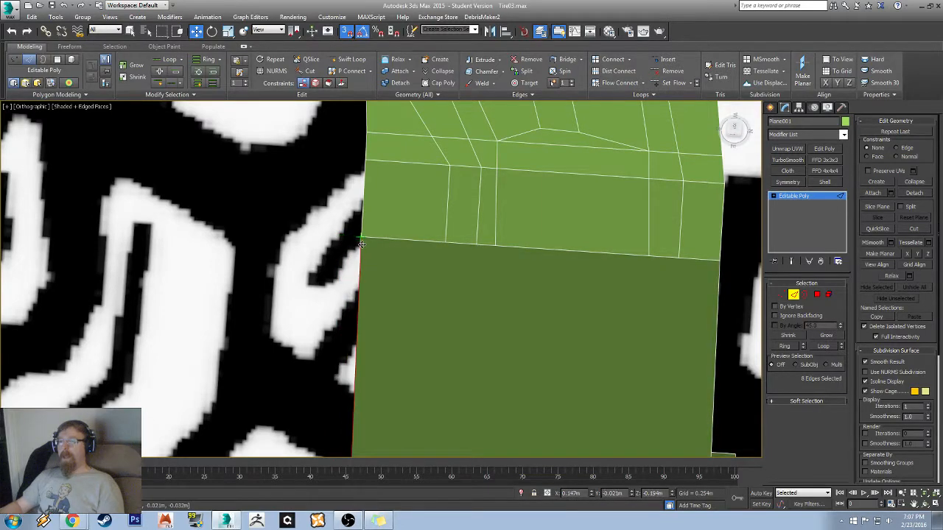
- Weld the overlapping vertex pairs at both corners where the tread section meets the sidewall strip
{"action": "middle_click_drag", "start_coordinate": [547, 291], "coordinate": [356, 172]}
{"action": "scroll", "coordinate": [356, 173], "scroll_direction": "down", "scroll_amount": 5}
{"action": "mouse_move", "coordinate": [435, 280]}
{"action": "middle_mouse_down", "text": "alt"}
{"action": "mouse_move", "coordinate": [354, 218]}
{"action": "mouse_move", "coordinate": [438, 281]}
{"action": "middle_mouse_up", "text": "alt"}
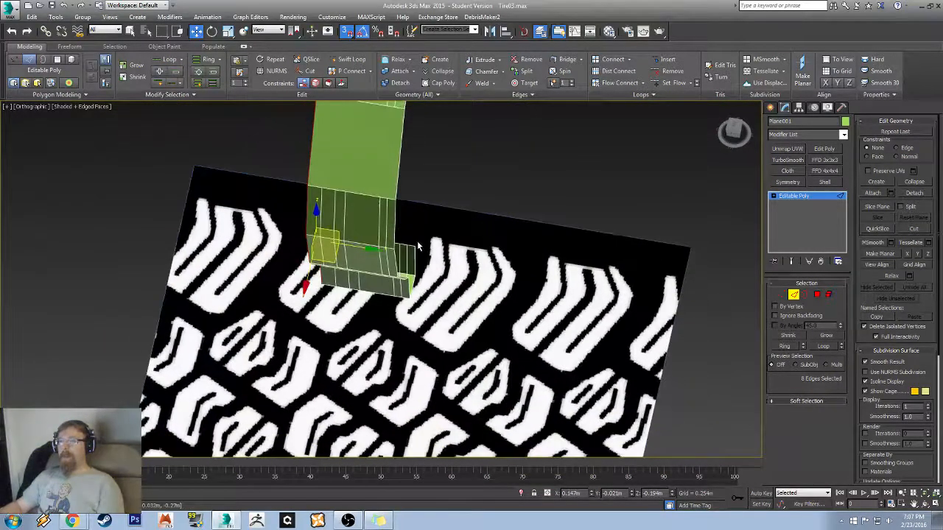
{"action": "middle_click_drag", "start_coordinate": [424, 189], "coordinate": [438, 267]}
{"action": "scroll", "coordinate": [438, 267], "scroll_direction": "up", "scroll_amount": 7}
{"action": "middle_click_drag", "start_coordinate": [323, 182], "coordinate": [423, 295]}
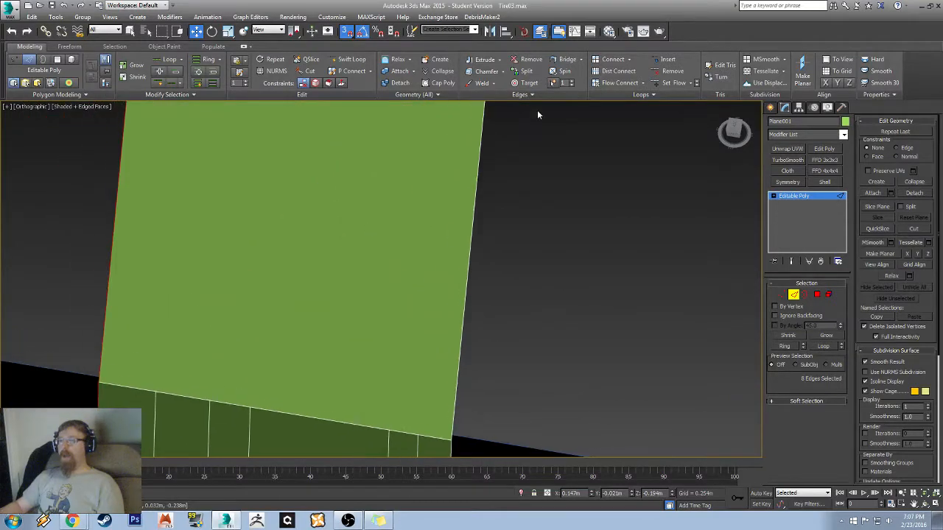
{"action": "middle_click_drag", "start_coordinate": [522, 158], "coordinate": [515, 301]}
{"action": "scroll", "coordinate": [515, 301], "scroll_direction": "down", "scroll_amount": 2}
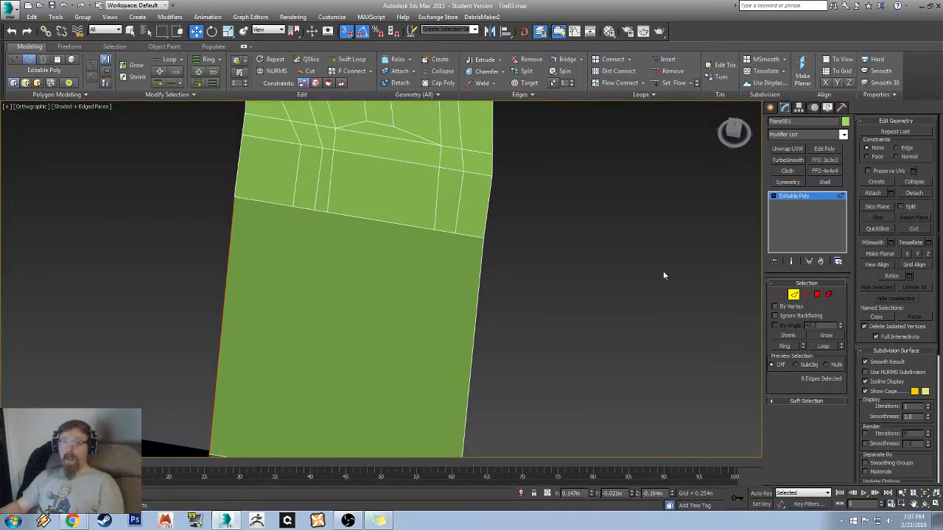
{"action": "left_click", "coordinate": [782, 296]}
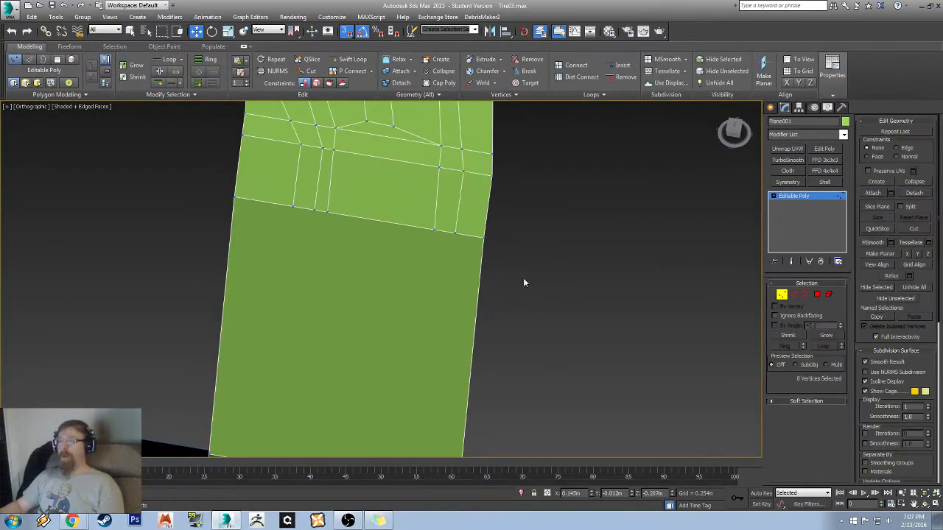
{"action": "left_click_drag", "start_coordinate": [523, 278], "coordinate": [471, 219]}
{"action": "right_click", "coordinate": [594, 309]}
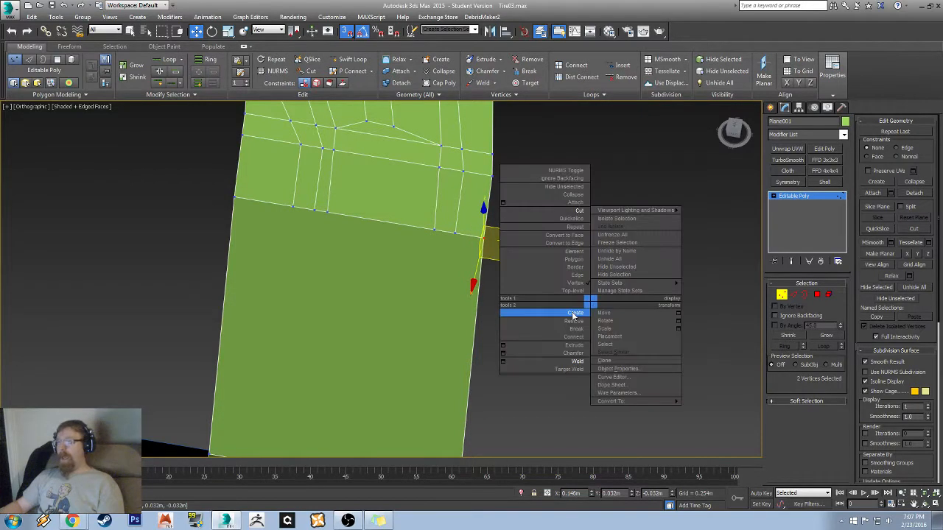
{"action": "left_click", "coordinate": [568, 362]}
{"action": "left_click_drag", "start_coordinate": [192, 182], "coordinate": [239, 225]}
{"action": "right_click", "coordinate": [243, 237]}
{"action": "left_click", "coordinate": [231, 297]}
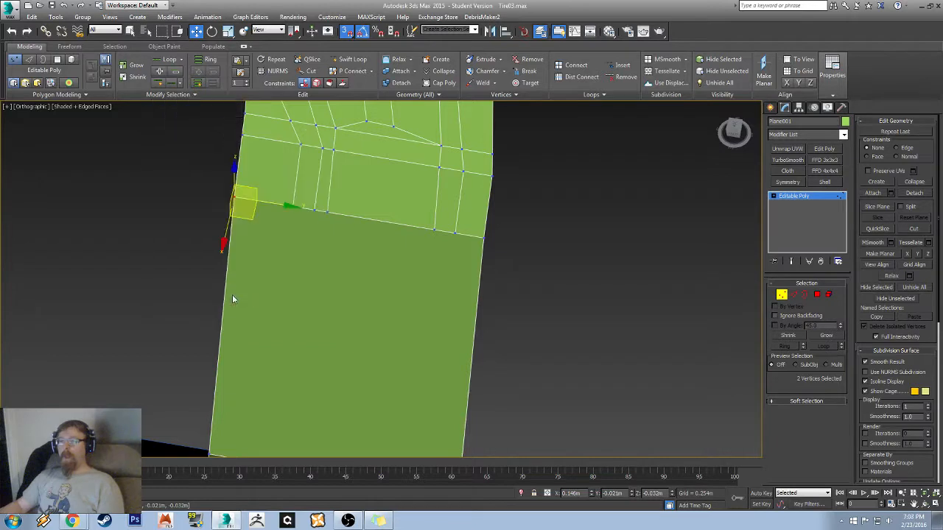
- Turn off snapping and connect the two tread vertices nearest the moved side with the matching sidewall vertices across the blank polygon
{"action": "scroll", "coordinate": [460, 219], "scroll_direction": "down", "scroll_amount": 5}
{"action": "scroll", "coordinate": [455, 280], "scroll_direction": "up", "scroll_amount": 3}
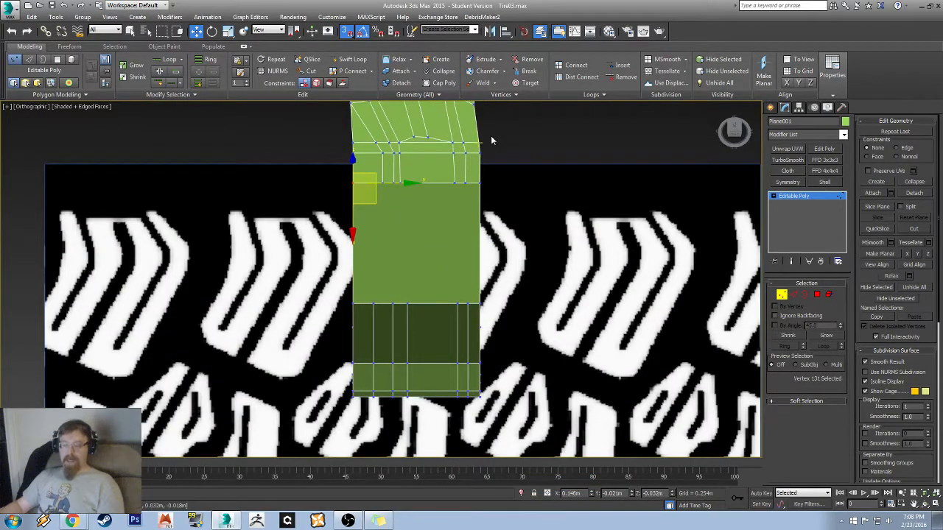
{"action": "key", "text": "s"}
{"action": "left_click_drag", "start_coordinate": [461, 177], "coordinate": [477, 322]}
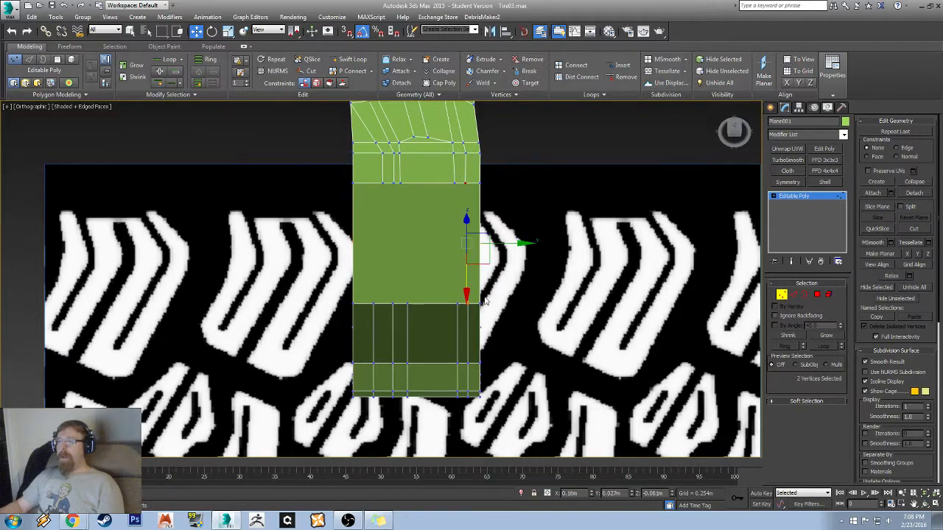
{"action": "right_click", "coordinate": [457, 234]}
{"action": "left_click", "coordinate": [413, 271]}
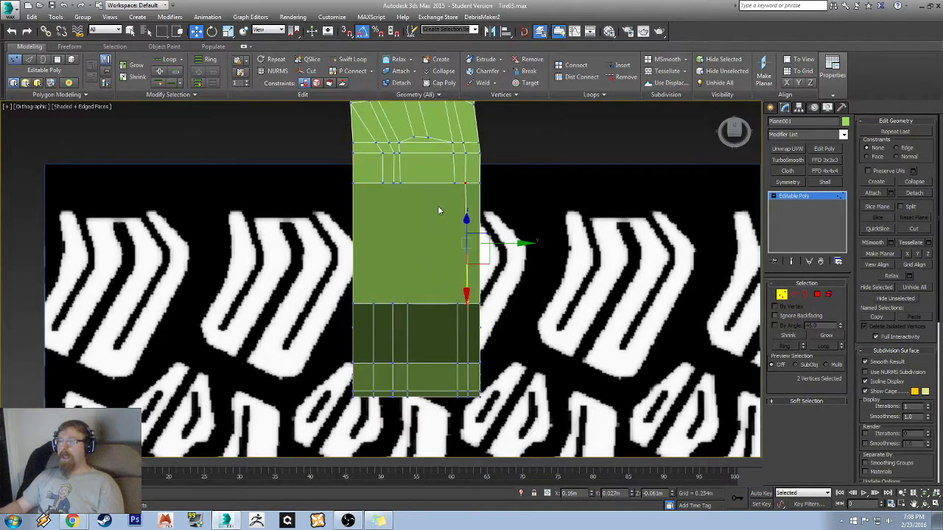
{"action": "left_click_drag", "start_coordinate": [441, 171], "coordinate": [460, 337]}
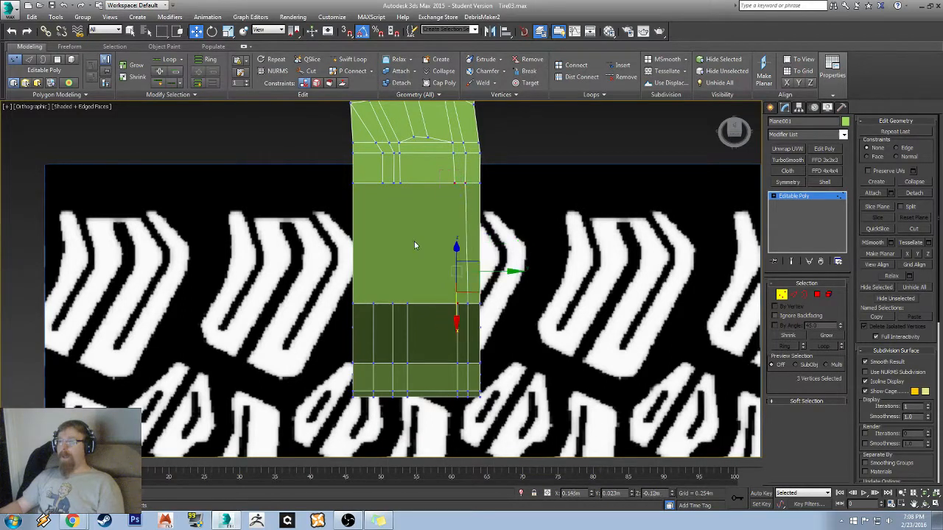
{"action": "right_click", "coordinate": [413, 232]}
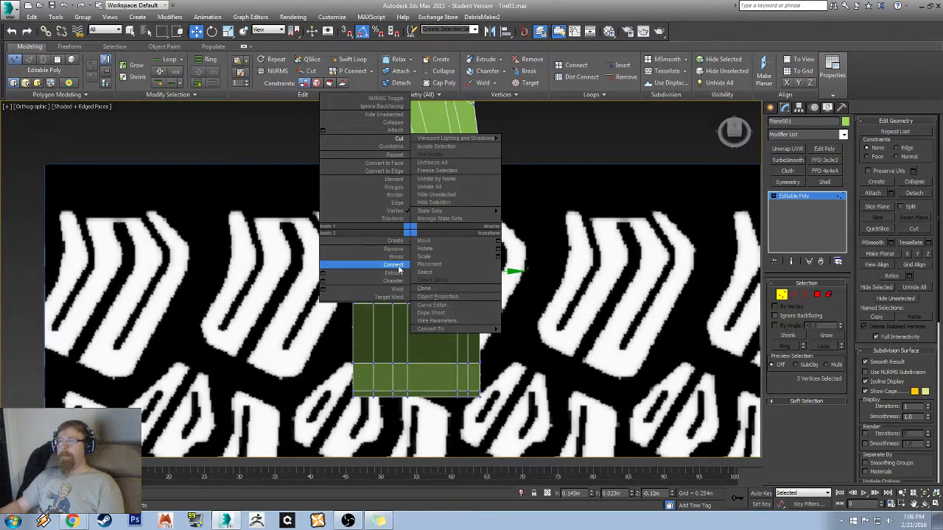
{"action": "left_click", "coordinate": [398, 265]}
- Connect the remaining three tread vertices to their matching sidewall vertices across the blank polygon
{"action": "left_click_drag", "start_coordinate": [425, 310], "coordinate": [399, 336]}
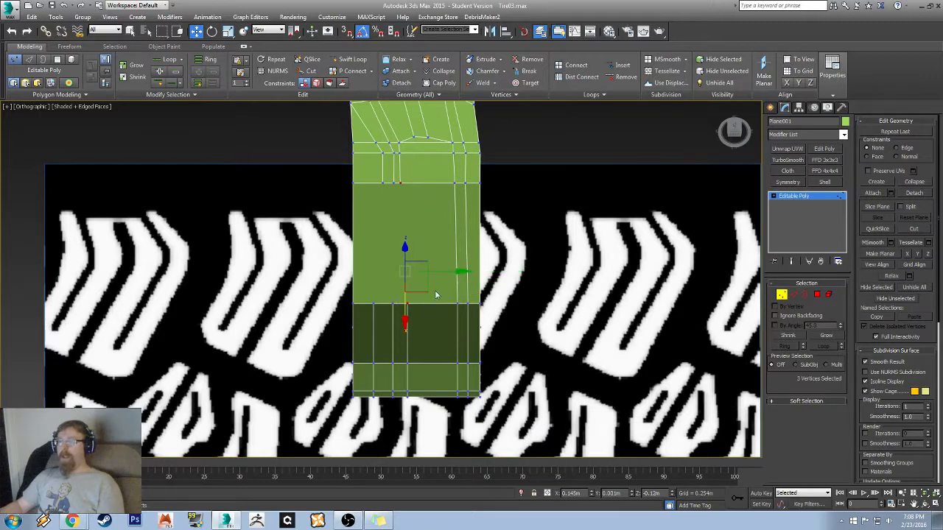
{"action": "right_click", "coordinate": [445, 221]}
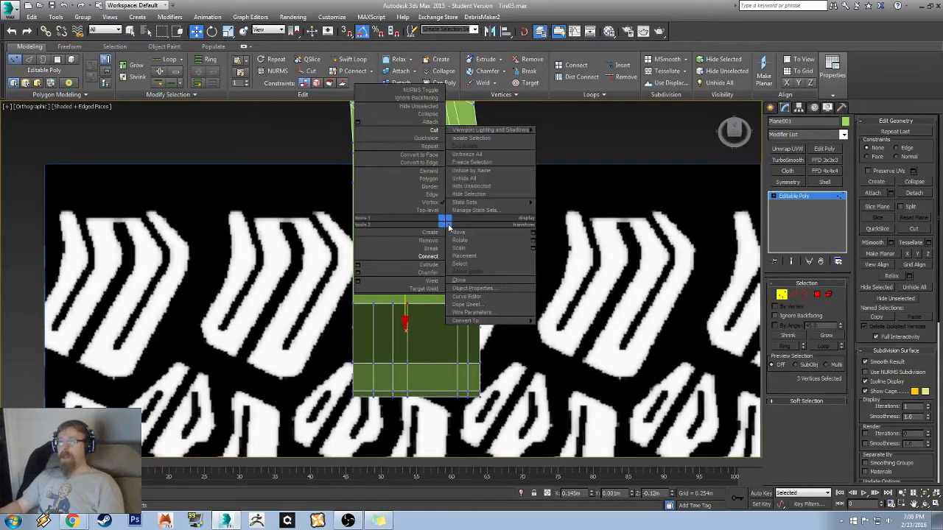
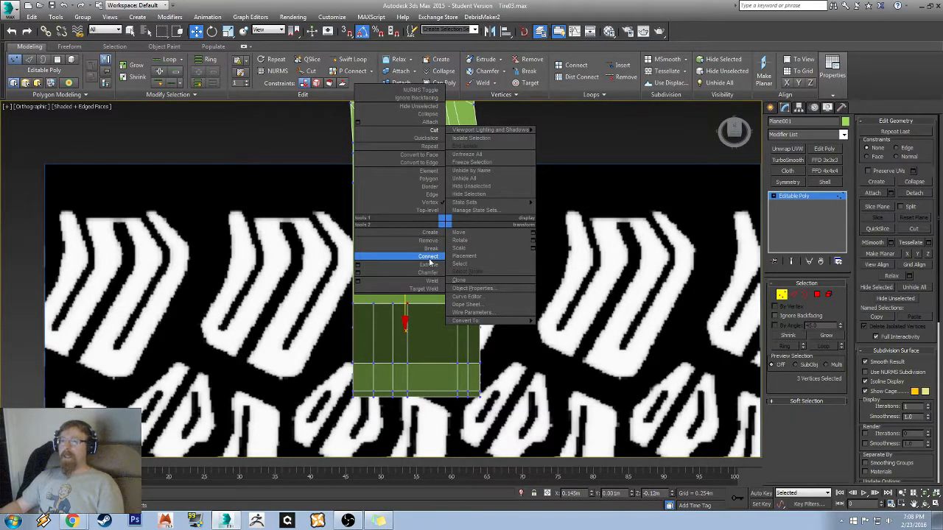
{"action": "left_click", "coordinate": [440, 226]}
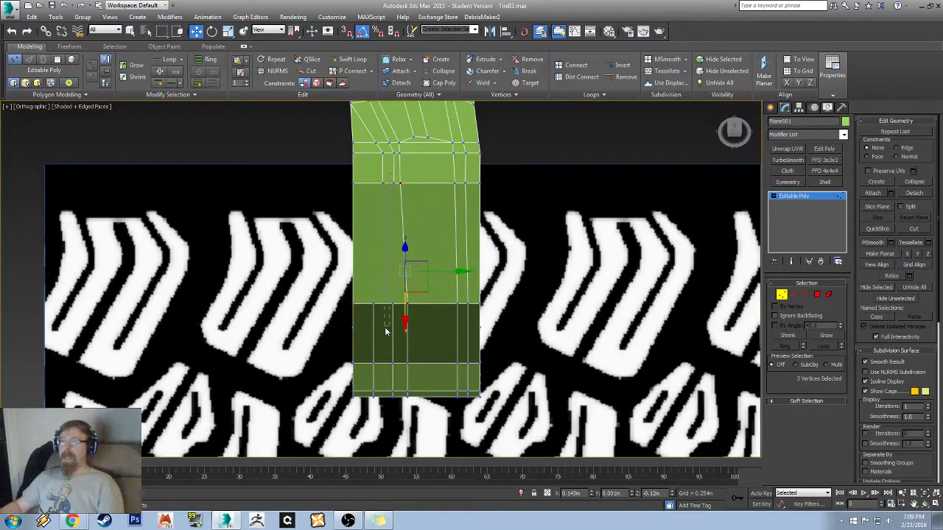
{"action": "left_click_drag", "start_coordinate": [406, 337], "coordinate": [396, 337]}
{"action": "right_click", "coordinate": [449, 232]}
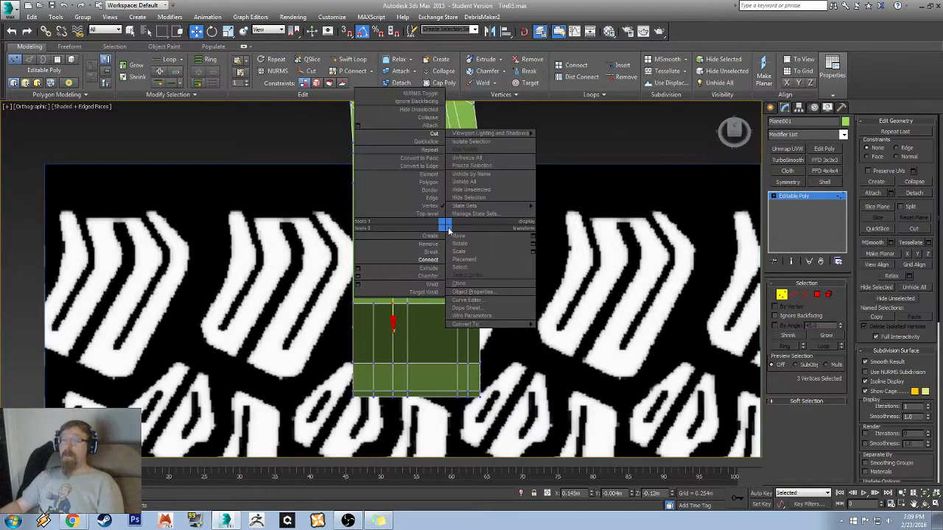
{"action": "left_click", "coordinate": [412, 252]}
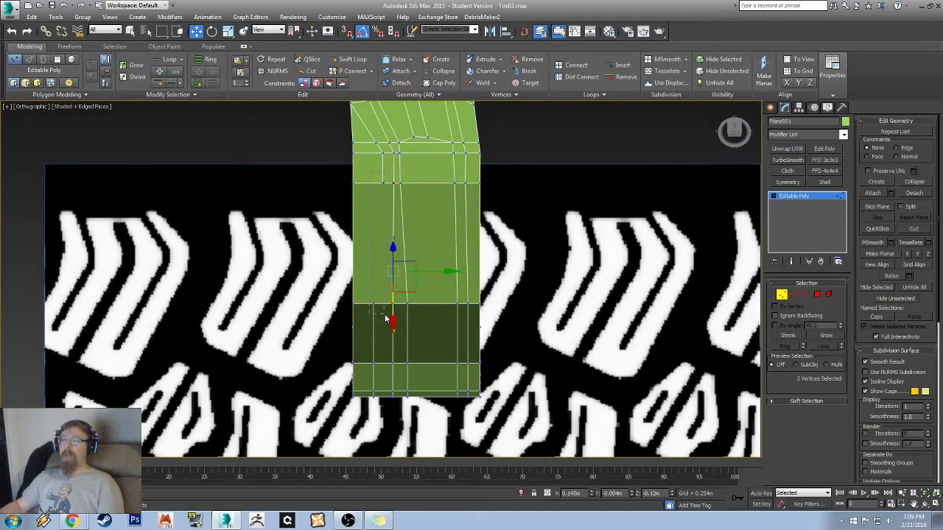
{"action": "left_click_drag", "start_coordinate": [384, 315], "coordinate": [385, 316]}
{"action": "right_click", "coordinate": [401, 235]}
{"action": "left_click", "coordinate": [384, 271]}
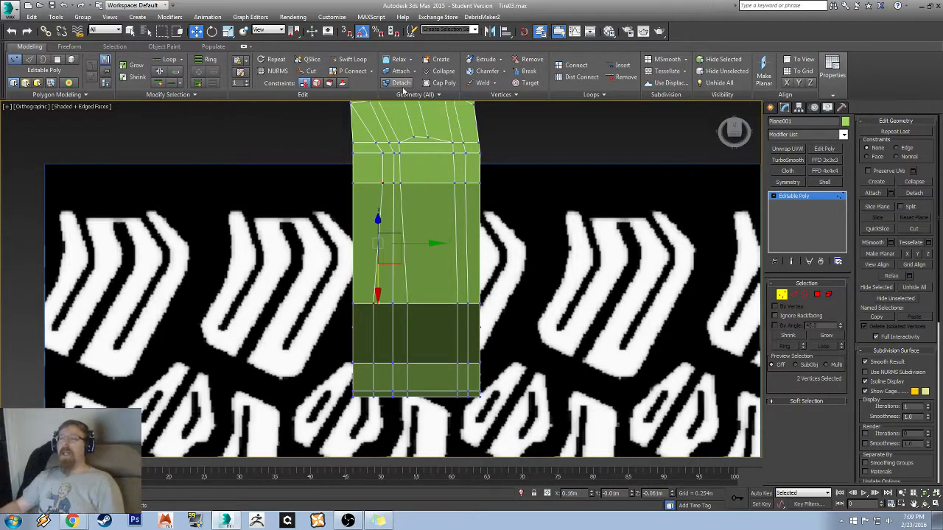
{"action": "middle_click_drag", "start_coordinate": [393, 114], "coordinate": [406, 160], "text": "alt"}
{"action": "scroll", "coordinate": [390, 192], "scroll_direction": "up", "scroll_amount": 5}
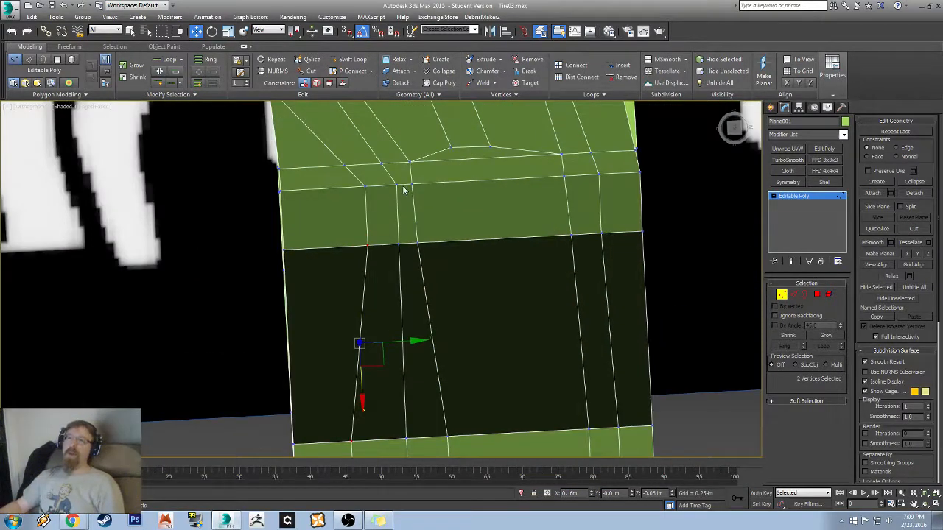
- In the right view, shift the two outer vertex columns of the sidewall's triple edge loop closer to its middle column
{"action": "middle_click_drag", "start_coordinate": [398, 199], "coordinate": [388, 297], "text": "alt"}
{"action": "scroll", "coordinate": [388, 297], "scroll_direction": "down", "scroll_amount": 8}
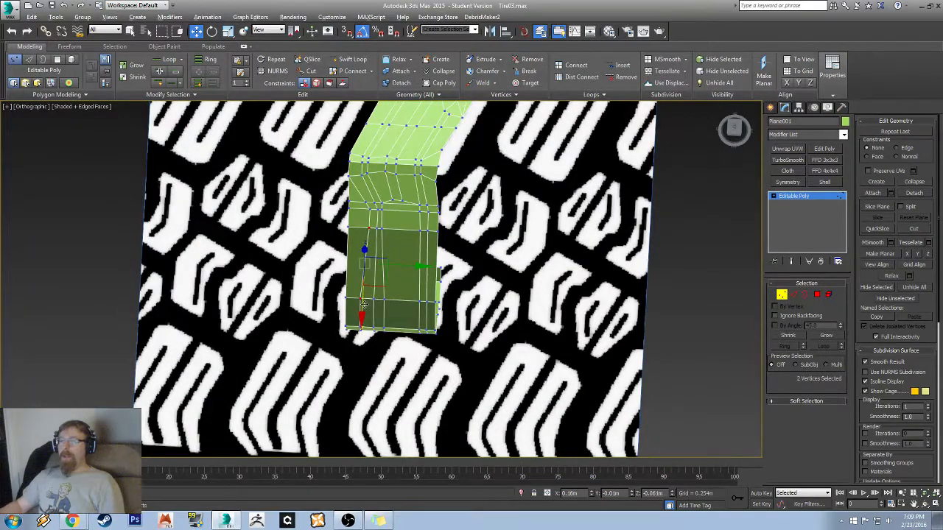
{"action": "middle_click_drag", "start_coordinate": [364, 304], "coordinate": [374, 239], "text": "alt"}
{"action": "left_click", "coordinate": [734, 131]}
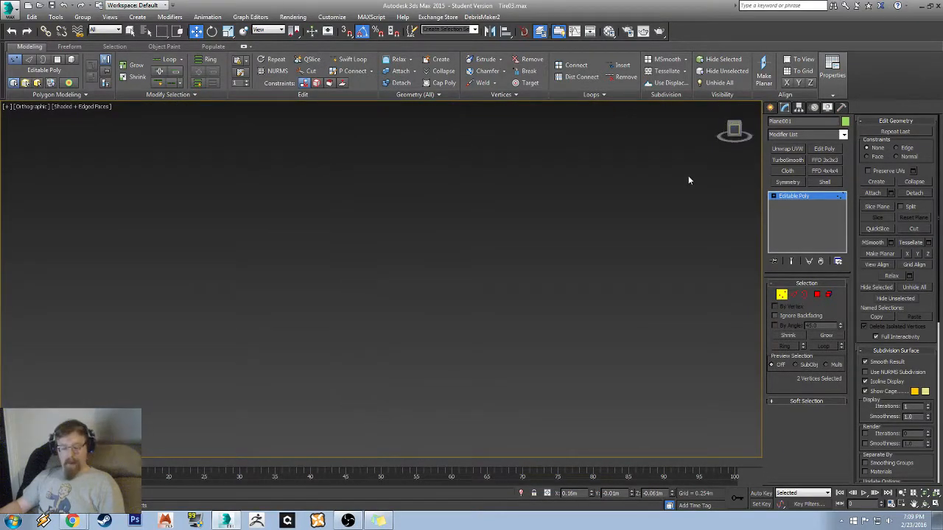
{"action": "key", "text": "z"}
{"action": "middle_click_drag", "start_coordinate": [390, 274], "coordinate": [378, 115]}
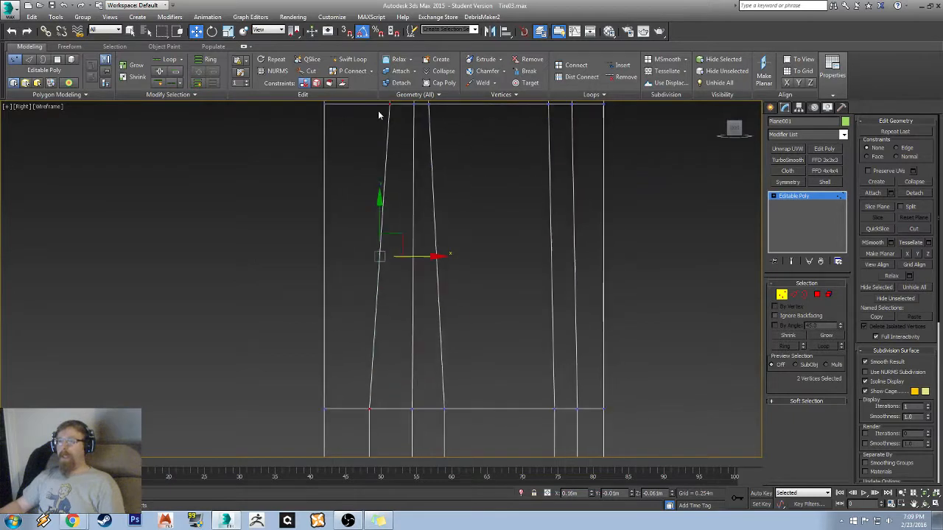
{"action": "scroll", "coordinate": [378, 115], "scroll_direction": "down", "scroll_amount": 3}
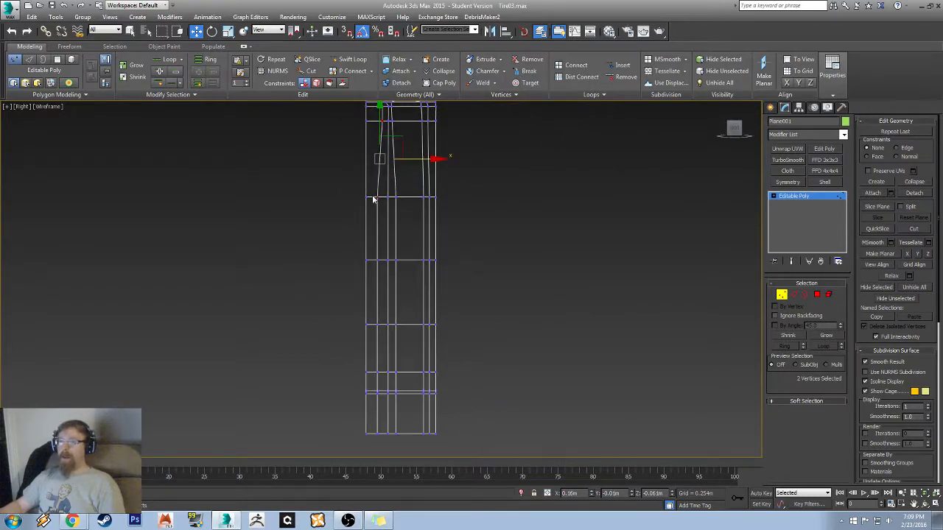
{"action": "left_click_drag", "start_coordinate": [371, 185], "coordinate": [384, 460]}
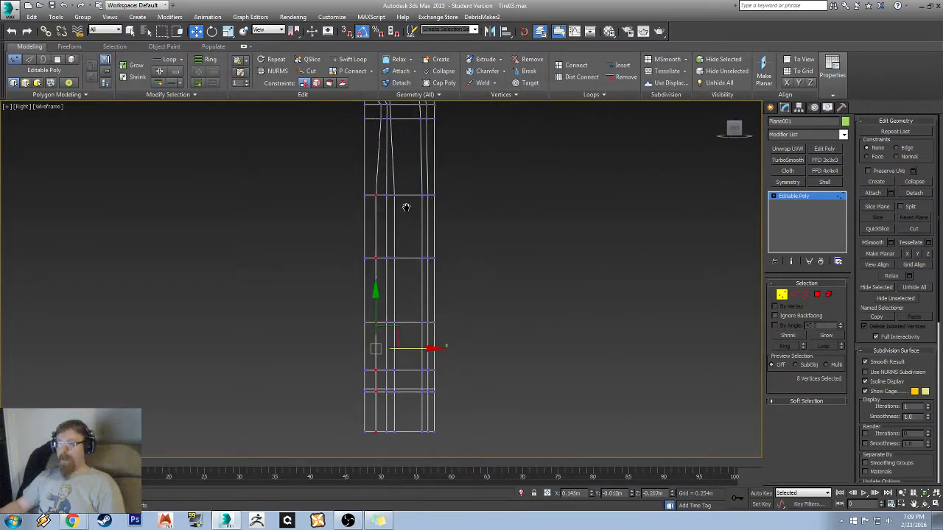
{"action": "middle_click_drag", "start_coordinate": [427, 325], "coordinate": [396, 325]}
{"action": "left_click_drag", "start_coordinate": [395, 353], "coordinate": [401, 353]}
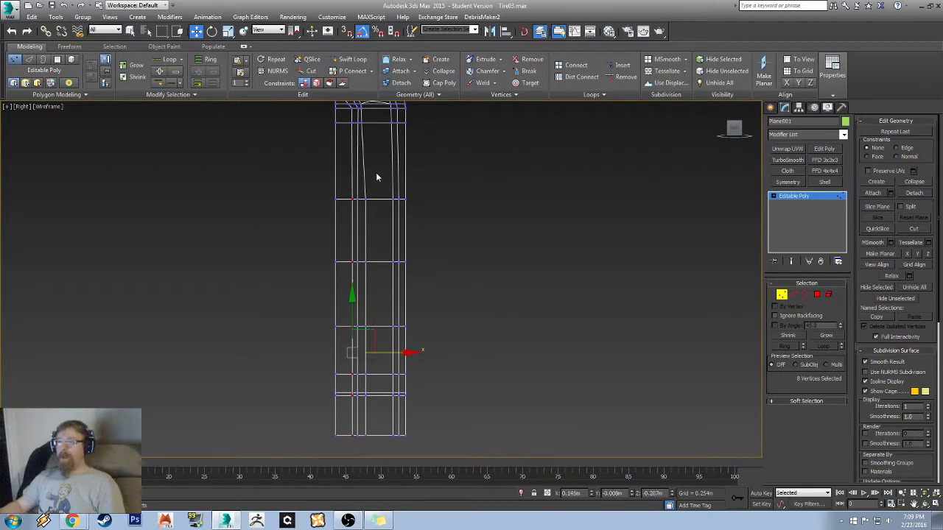
{"action": "left_click_drag", "start_coordinate": [378, 171], "coordinate": [362, 440]}
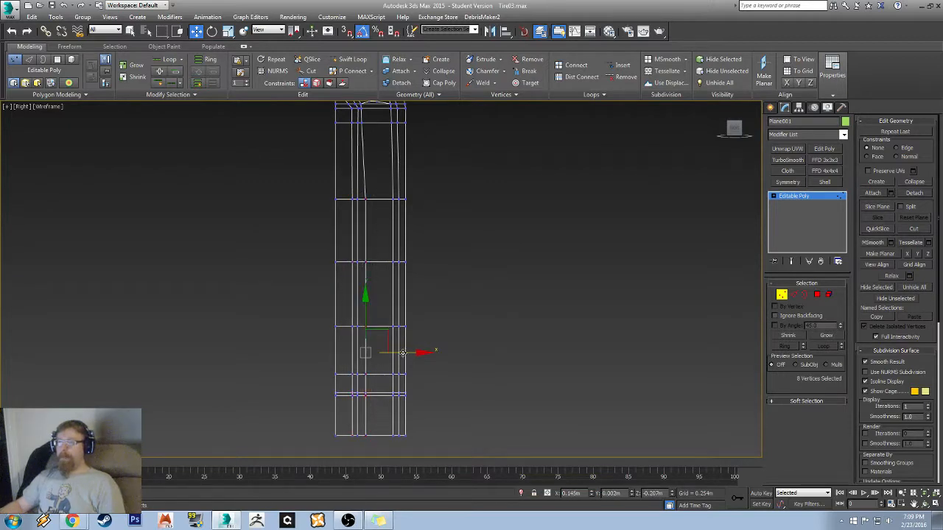
{"action": "left_click_drag", "start_coordinate": [403, 353], "coordinate": [399, 352]}
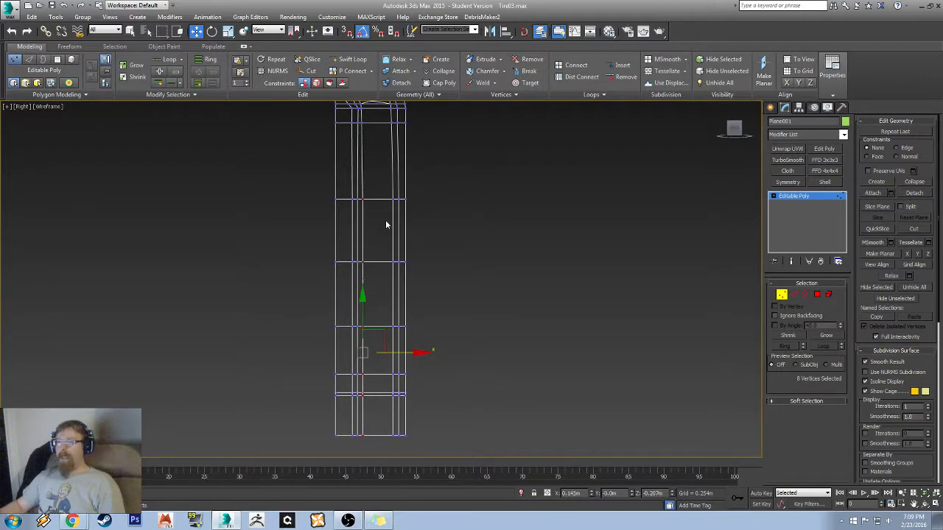
- Show the mesh shaded with edged faces and remove the innermost of the three close edge loops on the sidewall together with its vertices
{"action": "mouse_move", "coordinate": [386, 225]}
{"action": "middle_mouse_down", "text": "alt"}
{"action": "mouse_move", "coordinate": [368, 204]}
{"action": "mouse_move", "coordinate": [352, 246]}
{"action": "mouse_move", "coordinate": [271, 231]}
{"action": "mouse_move", "coordinate": [302, 224]}
{"action": "mouse_move", "coordinate": [280, 244]}
{"action": "mouse_move", "coordinate": [245, 227]}
{"action": "mouse_move", "coordinate": [262, 239]}
{"action": "mouse_move", "coordinate": [284, 232]}
{"action": "mouse_move", "coordinate": [272, 225]}
{"action": "middle_mouse_up", "text": "alt"}
{"action": "scroll", "coordinate": [360, 248], "scroll_direction": "up", "scroll_amount": 3}
{"action": "key", "text": "F3"}
{"action": "scroll", "coordinate": [271, 231], "scroll_direction": "down", "scroll_amount": 5}
{"action": "key", "text": "F4"}
{"action": "scroll", "coordinate": [302, 226], "scroll_direction": "up", "scroll_amount": 5}
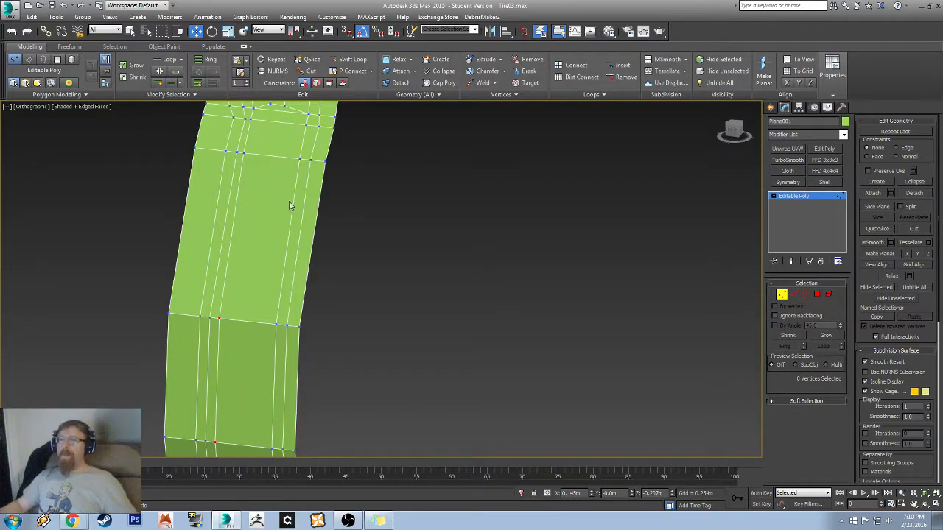
{"action": "middle_click_drag", "start_coordinate": [290, 206], "coordinate": [286, 292]}
{"action": "middle_click_drag", "start_coordinate": [265, 258], "coordinate": [262, 233], "text": "alt"}
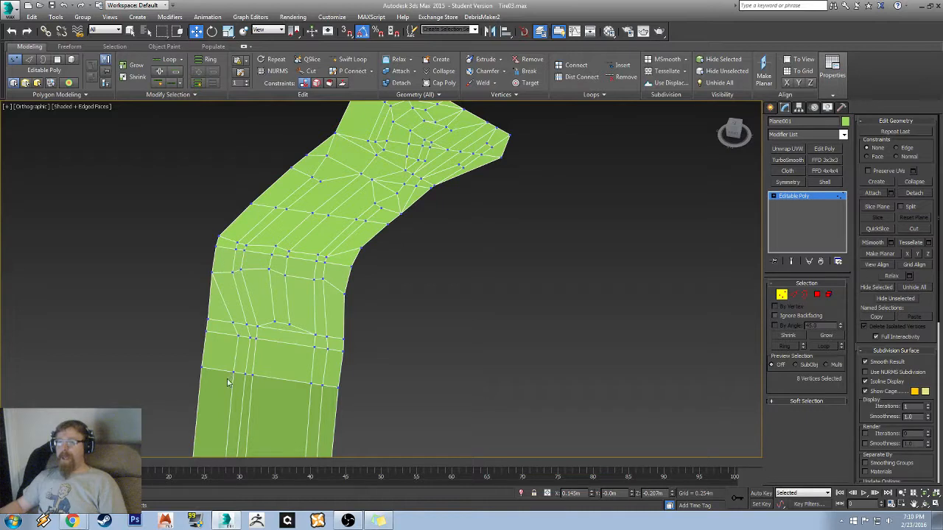
{"action": "middle_click_drag", "start_coordinate": [228, 383], "coordinate": [268, 314]}
{"action": "scroll", "coordinate": [286, 308], "scroll_direction": "up", "scroll_amount": 5}
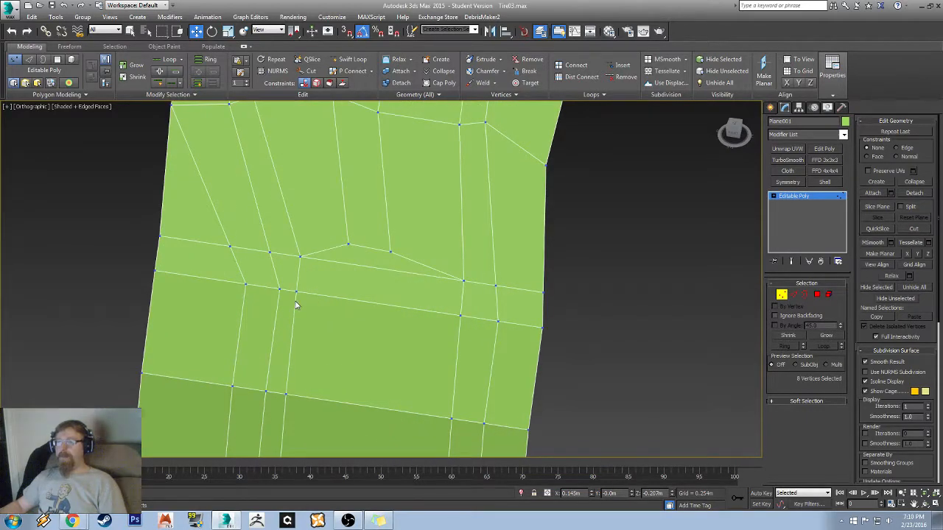
{"action": "left_click", "coordinate": [793, 295]}
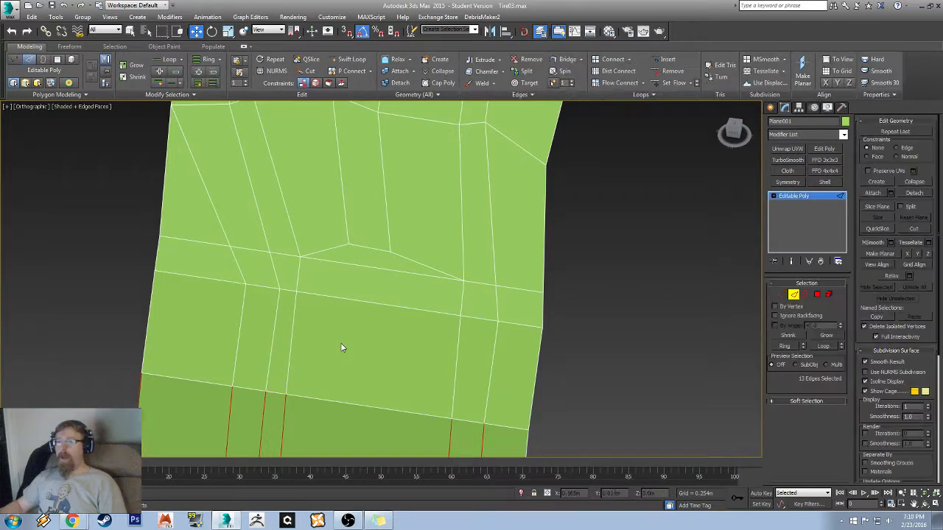
{"action": "double_click", "coordinate": [292, 317]}
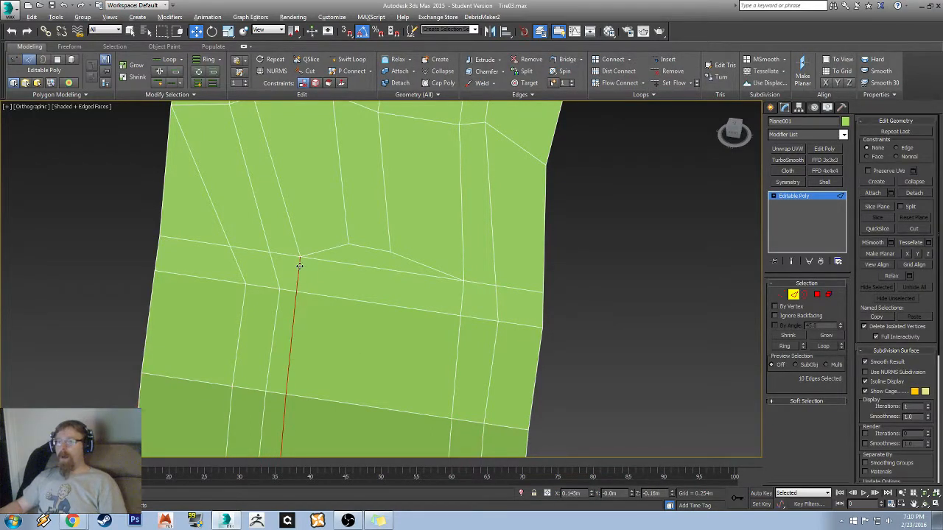
{"action": "key", "text": "ctrl+BackSpace"}
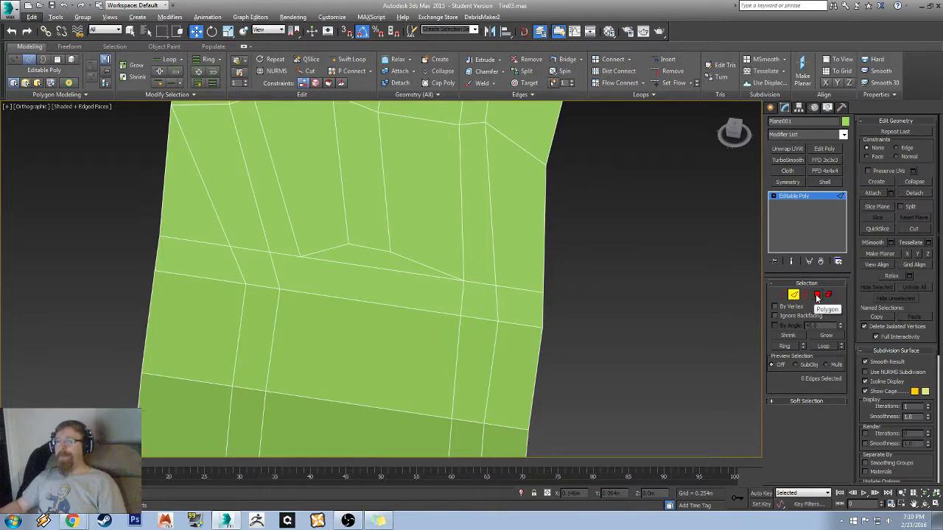
- Connect the tread vertex left without a loop to the inner vertex of the remaining loop pair one row below
{"action": "left_click", "coordinate": [782, 295]}
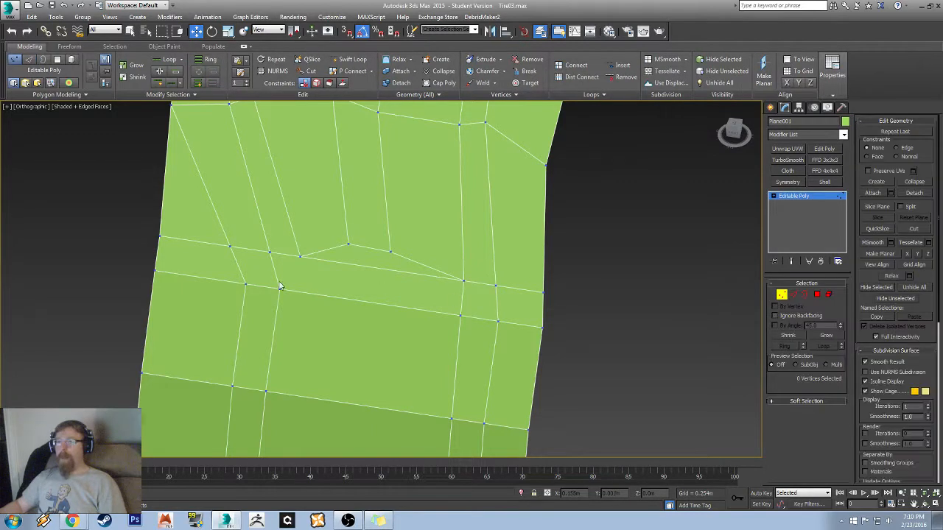
{"action": "left_click_drag", "start_coordinate": [281, 241], "coordinate": [318, 333]}
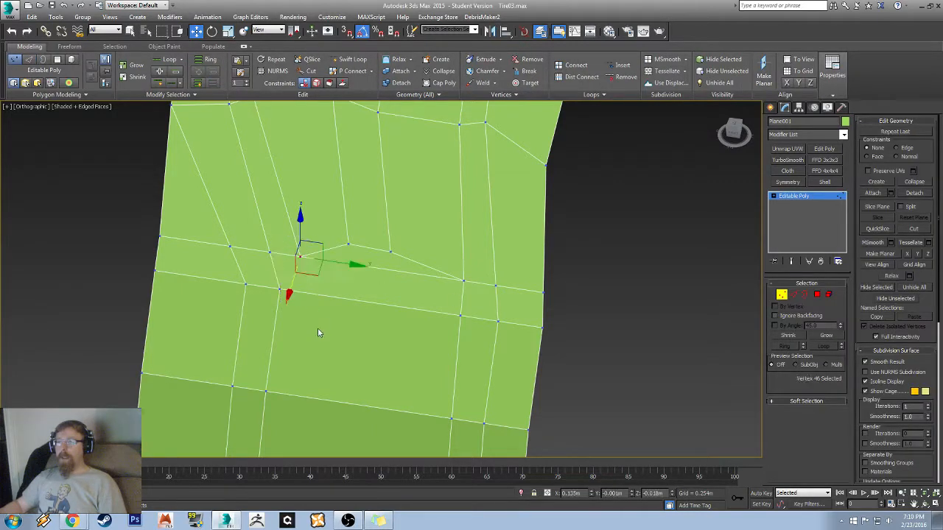
{"action": "left_click_drag", "start_coordinate": [295, 300], "coordinate": [268, 269], "text": "ctrl"}
{"action": "right_click", "coordinate": [327, 308]}
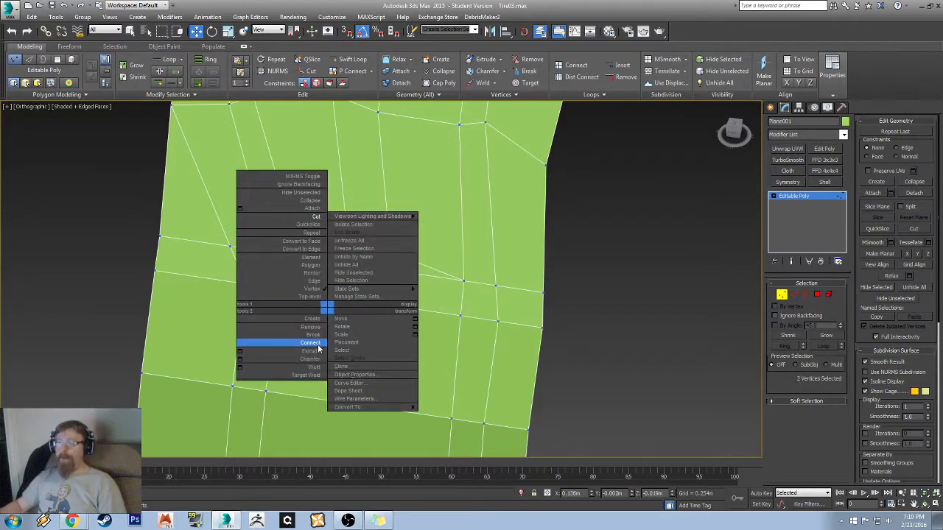
{"action": "left_click", "coordinate": [317, 345]}
{"action": "middle_click_drag", "start_coordinate": [521, 260], "coordinate": [414, 253], "text": "alt"}
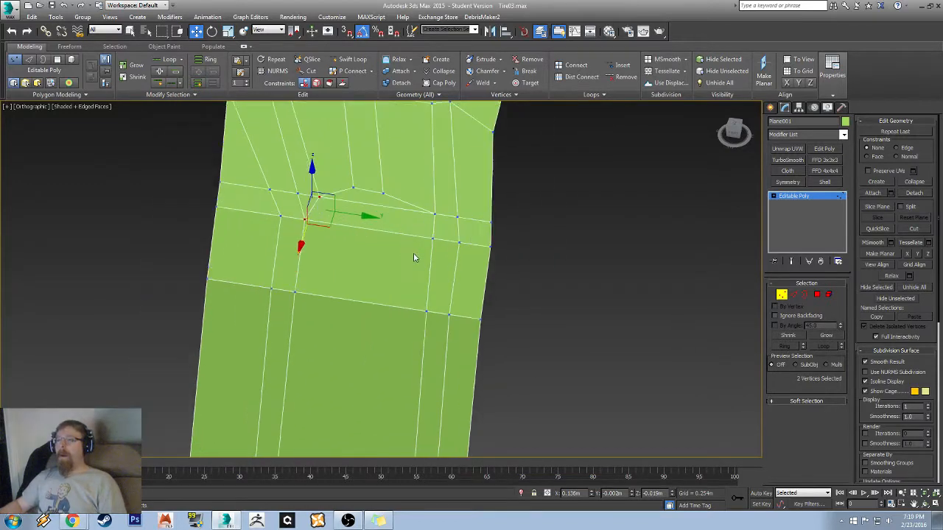
{"action": "left_click_drag", "start_coordinate": [265, 274], "coordinate": [320, 321]}
{"action": "right_click", "coordinate": [367, 295]}
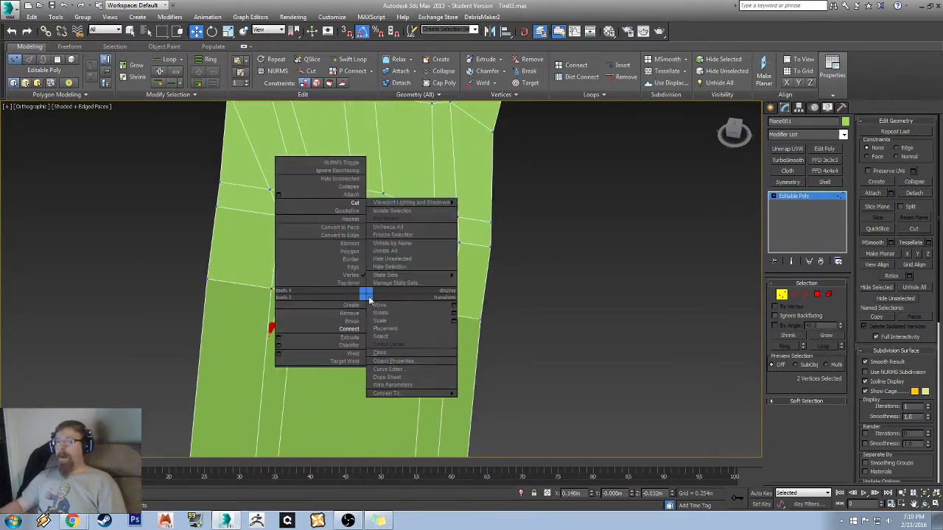
{"action": "left_click", "coordinate": [352, 330]}
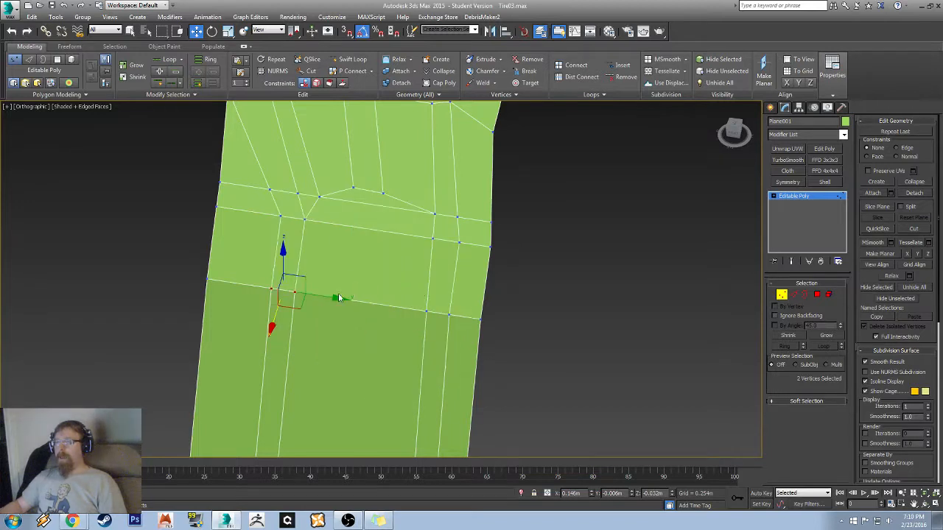
{"action": "right_click", "coordinate": [342, 264]}
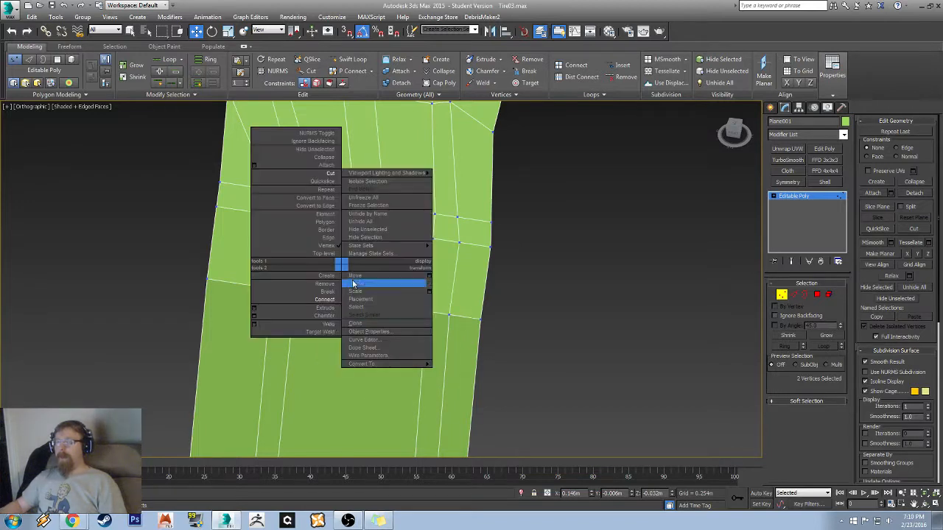
{"action": "left_click", "coordinate": [256, 325]}
{"action": "left_click", "coordinate": [390, 282]}
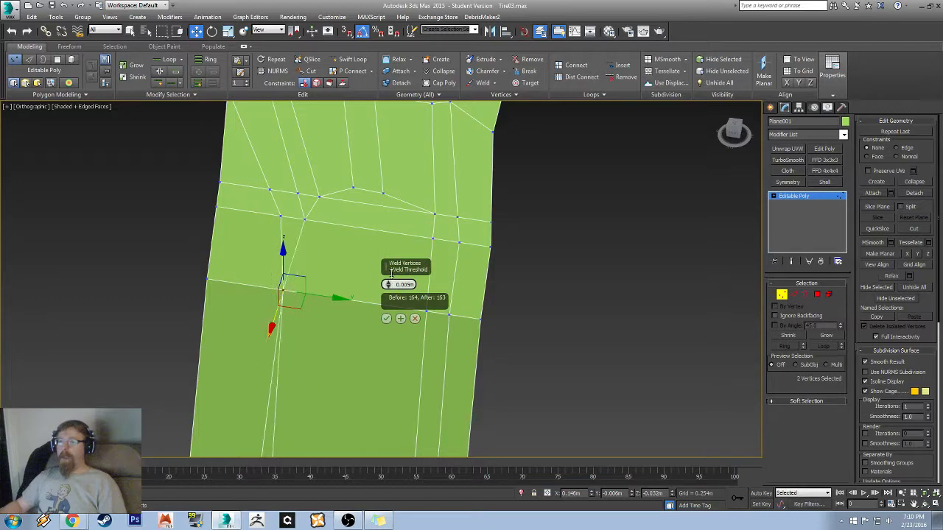
{"action": "left_click", "coordinate": [414, 320]}
- Select both vertex columns of the remaining close loop pair along the sidewall and weld them into one with a 0.005 m threshold
{"action": "middle_click_drag", "start_coordinate": [295, 320], "coordinate": [388, 211]}
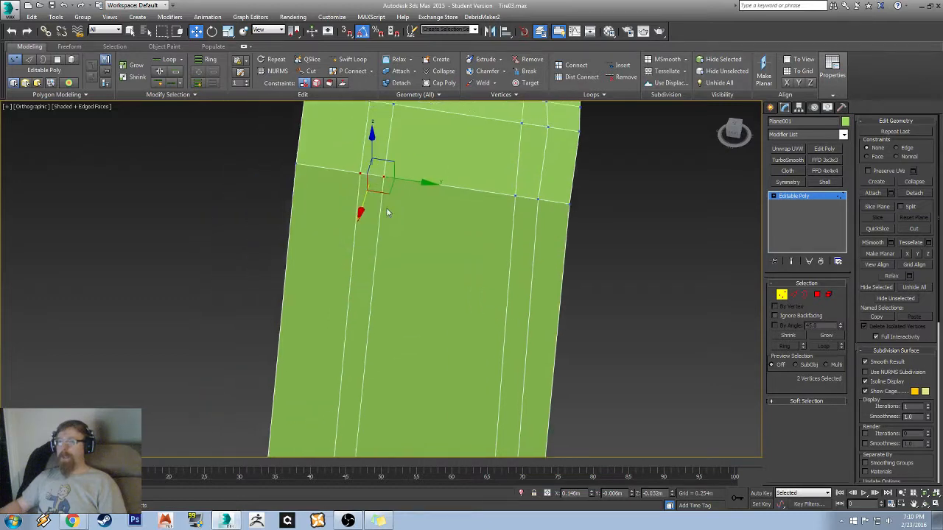
{"action": "scroll", "coordinate": [386, 211], "scroll_direction": "down", "scroll_amount": 5}
{"action": "middle_click_drag", "start_coordinate": [375, 259], "coordinate": [384, 280], "text": "alt"}
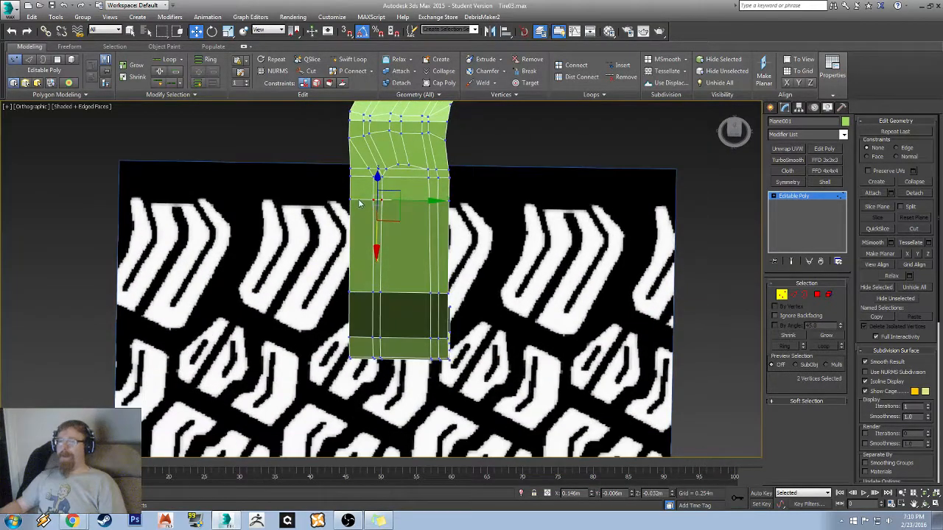
{"action": "left_click_drag", "start_coordinate": [388, 363], "coordinate": [394, 415]}
{"action": "middle_click_drag", "start_coordinate": [291, 336], "coordinate": [314, 294], "text": "alt"}
{"action": "right_click", "coordinate": [357, 223]}
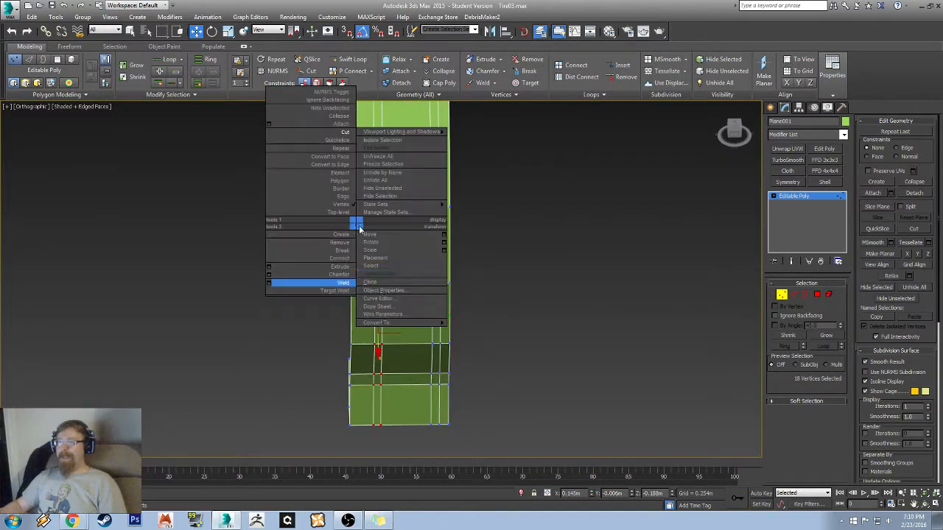
{"action": "left_click", "coordinate": [268, 284]}
{"action": "middle_click_drag", "start_coordinate": [433, 185], "coordinate": [354, 227]}
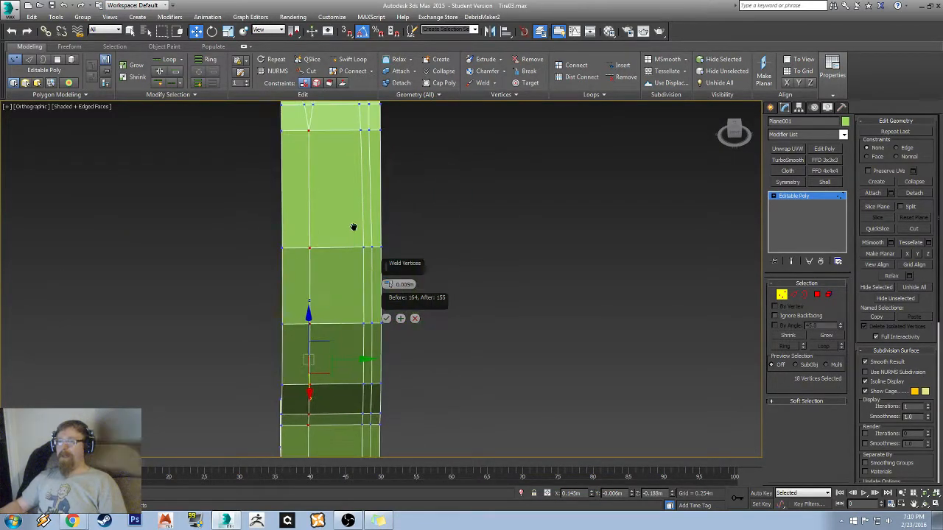
{"action": "left_click", "coordinate": [386, 318]}
- Select the two close vertex columns on the sidewall's opposite side and weld them into one with a 0.005 m threshold
{"action": "scroll", "coordinate": [404, 248], "scroll_direction": "down", "scroll_amount": 5}
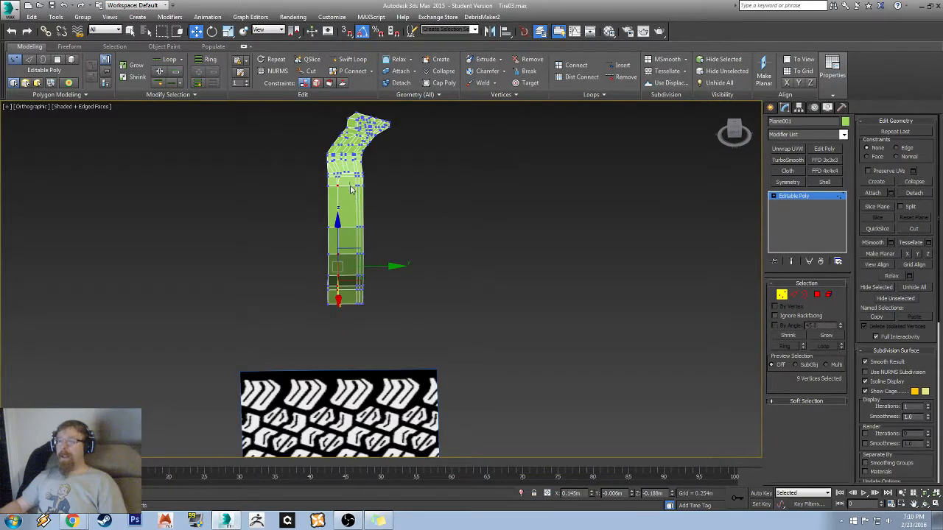
{"action": "left_click_drag", "start_coordinate": [350, 185], "coordinate": [362, 314]}
{"action": "scroll", "coordinate": [374, 223], "scroll_direction": "up", "scroll_amount": 5}
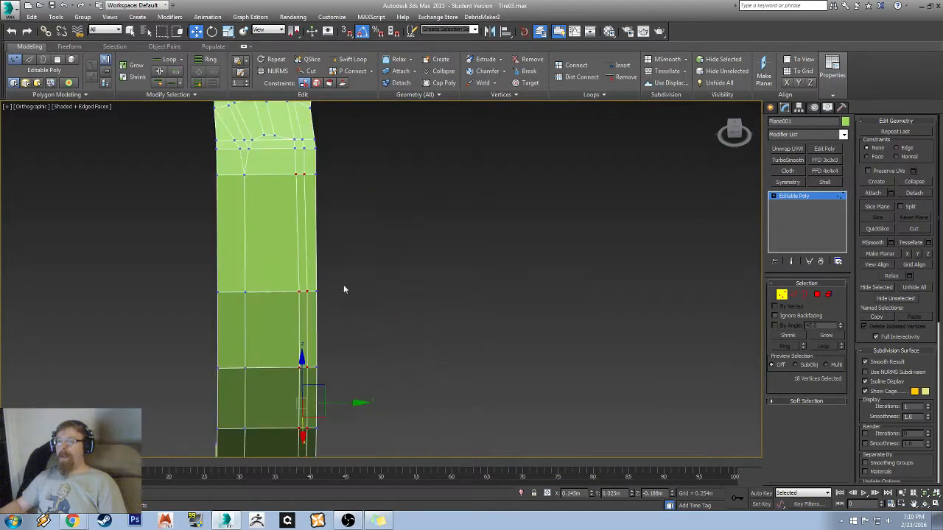
{"action": "scroll", "coordinate": [343, 289], "scroll_direction": "up", "scroll_amount": 4}
{"action": "middle_click_drag", "start_coordinate": [259, 273], "coordinate": [272, 360]}
{"action": "middle_click_drag", "start_coordinate": [289, 164], "coordinate": [343, 97]}
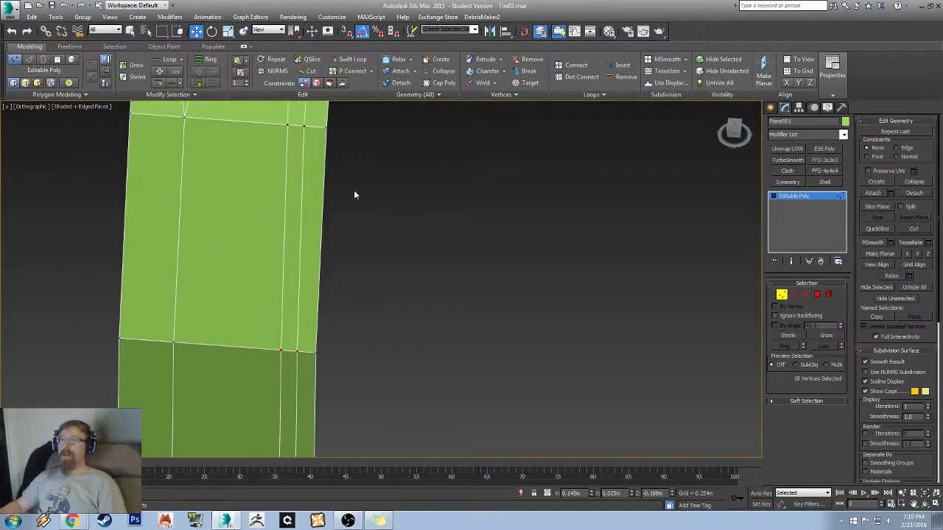
{"action": "middle_click_drag", "start_coordinate": [354, 195], "coordinate": [296, 319]}
{"action": "middle_click_drag", "start_coordinate": [243, 205], "coordinate": [357, 247]}
{"action": "right_click", "coordinate": [410, 212]}
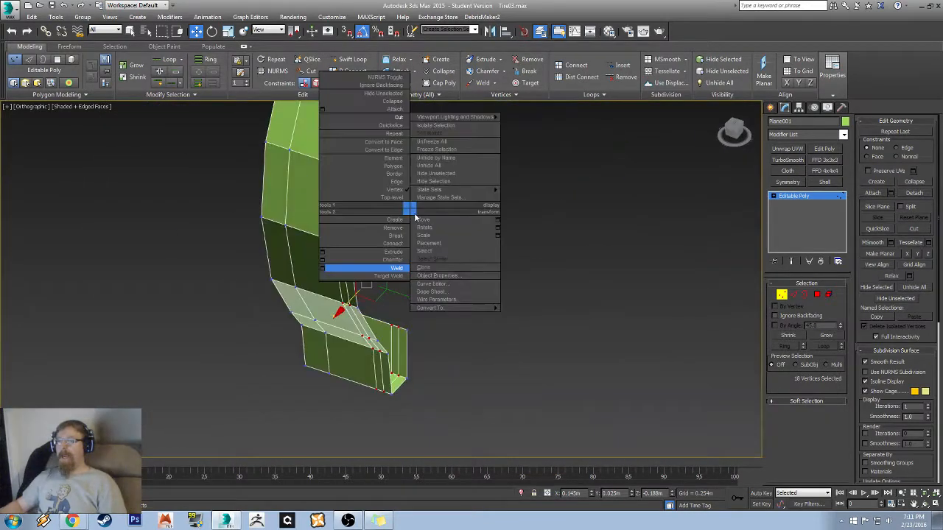
{"action": "left_click", "coordinate": [397, 268]}
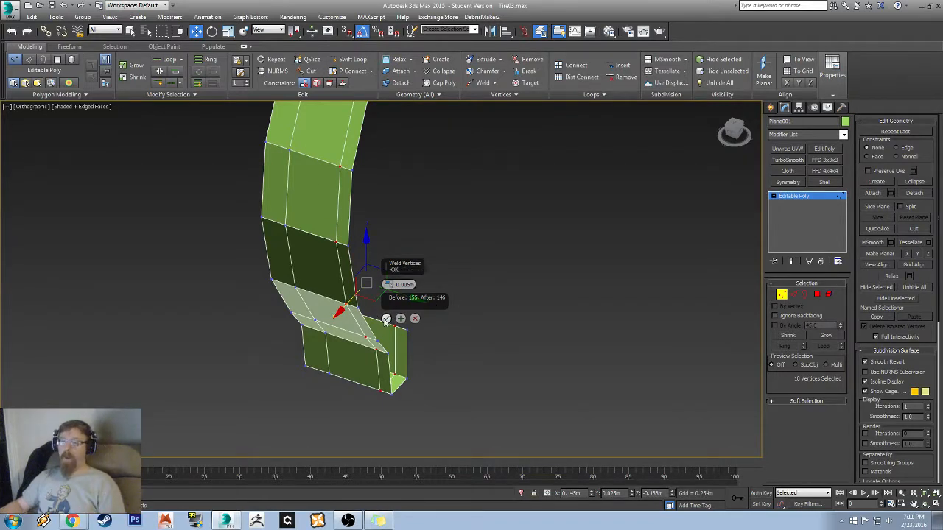
{"action": "left_click", "coordinate": [387, 319]}
- Check the welded sidewall strip, leave vertex editing and switch to the top view
{"action": "middle_click_drag", "start_coordinate": [292, 247], "coordinate": [345, 227], "text": "alt"}
{"action": "middle_click_drag", "start_coordinate": [391, 171], "coordinate": [375, 270]}
{"action": "scroll", "coordinate": [326, 238], "scroll_direction": "up", "scroll_amount": 3}
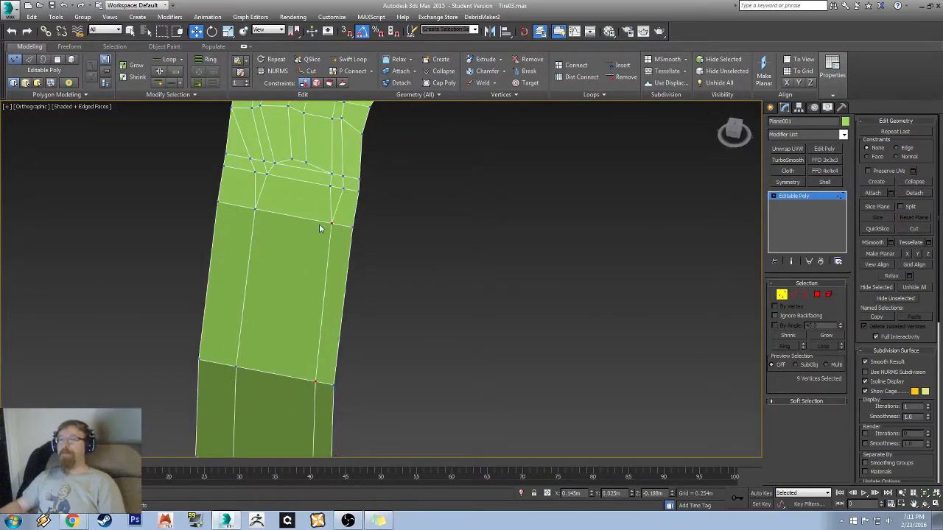
{"action": "middle_click_drag", "start_coordinate": [276, 420], "coordinate": [336, 291]}
{"action": "scroll", "coordinate": [338, 346], "scroll_direction": "down", "scroll_amount": 5}
{"action": "middle_click_drag", "start_coordinate": [347, 351], "coordinate": [450, 358], "text": "alt"}
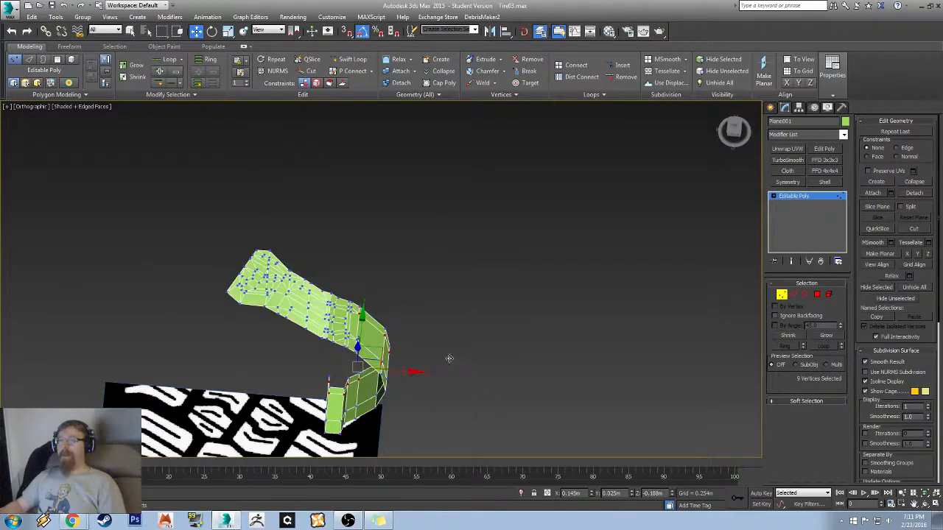
{"action": "left_click", "coordinate": [782, 295]}
{"action": "left_click", "coordinate": [734, 128]}
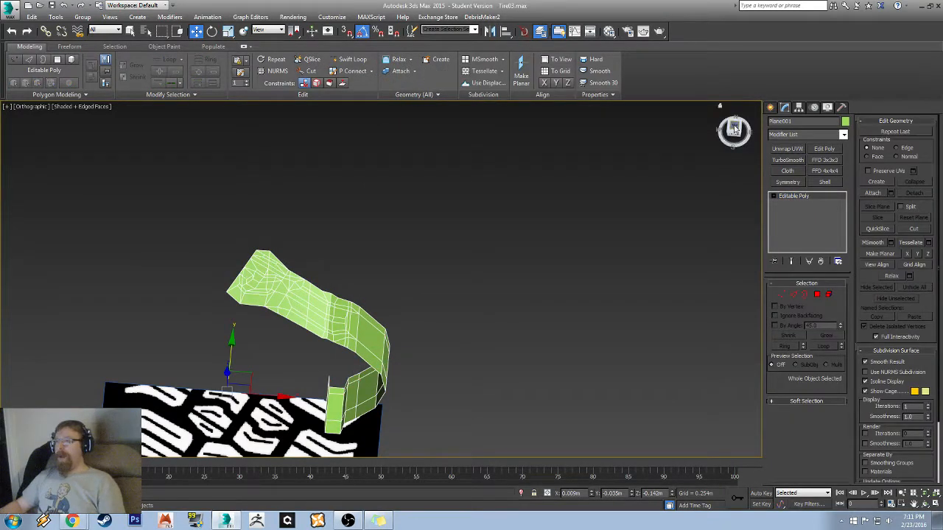
{"action": "key", "text": "x"}
{"action": "key", "text": "Escape"}
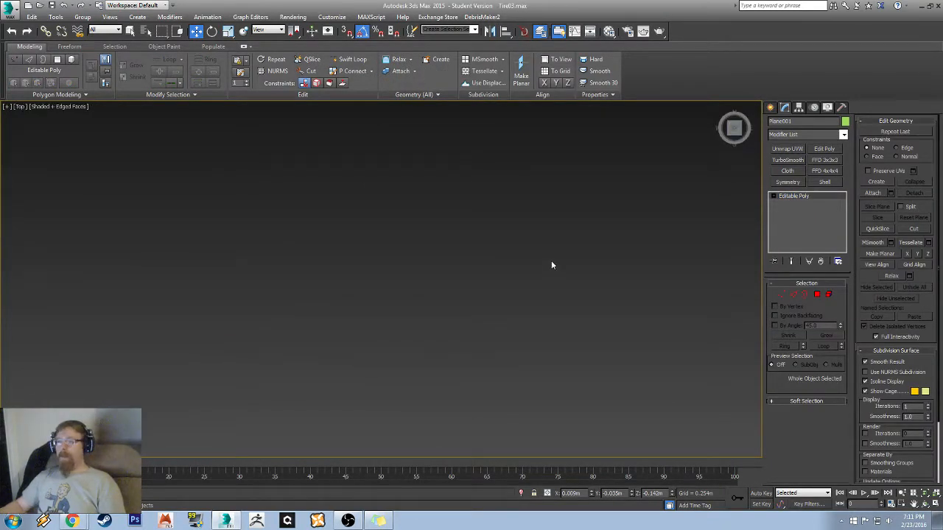
{"action": "key", "text": "z"}
{"action": "middle_click_drag", "start_coordinate": [388, 312], "coordinate": [451, 192]}
{"action": "scroll", "coordinate": [440, 209], "scroll_direction": "down", "scroll_amount": 4}
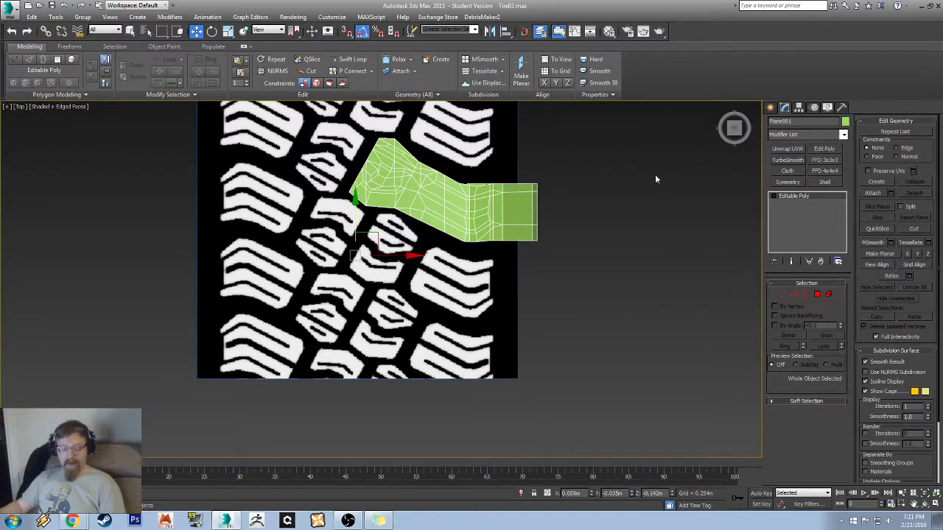
{"action": "key", "text": "x"}
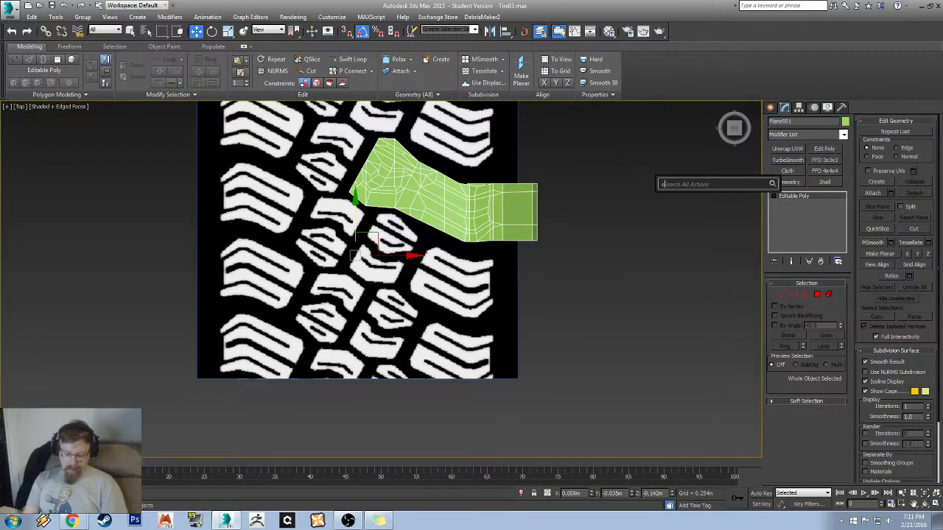
{"action": "type", "text": "extrude"}
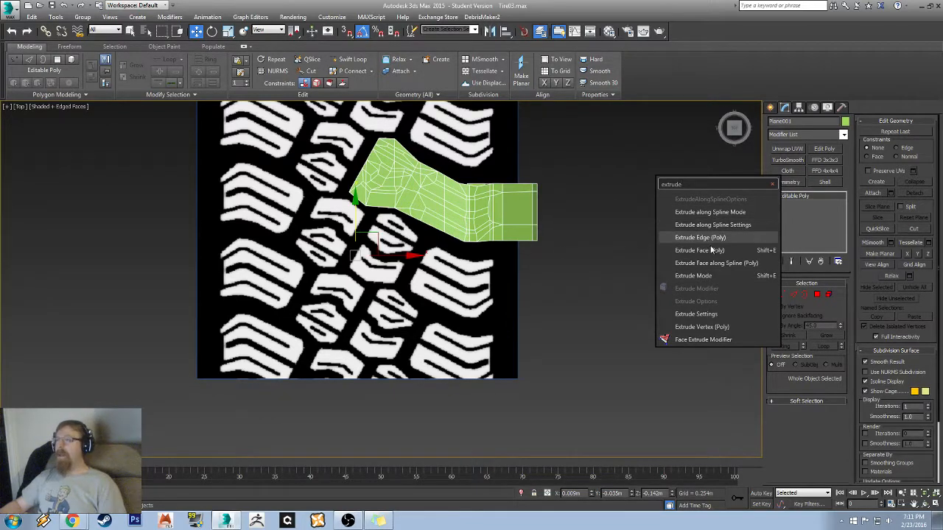
{"action": "left_click", "coordinate": [583, 125]}
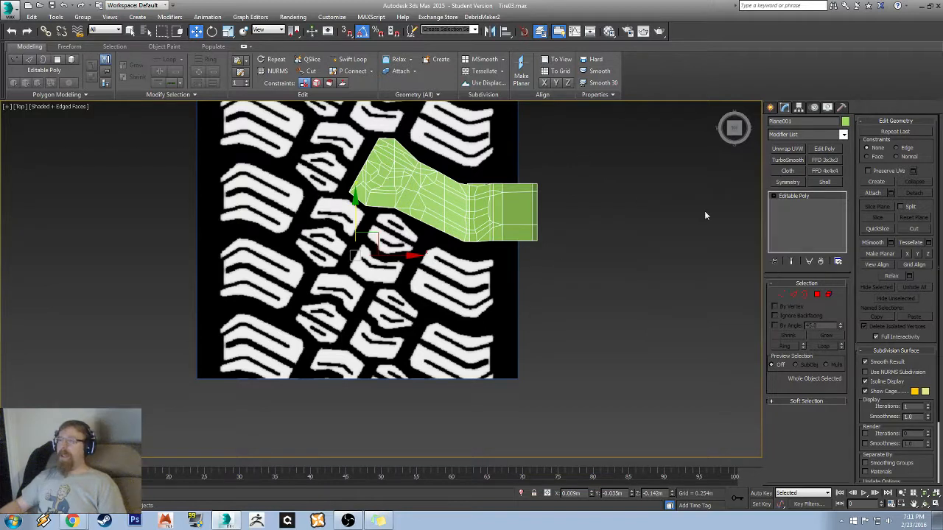
- Turn on see-through display for the tire mesh and examine the bend between tread and sidewall in profile
{"action": "middle_click_drag", "start_coordinate": [559, 193], "coordinate": [465, 233]}
{"action": "scroll", "coordinate": [567, 232], "scroll_direction": "up", "scroll_amount": 5}
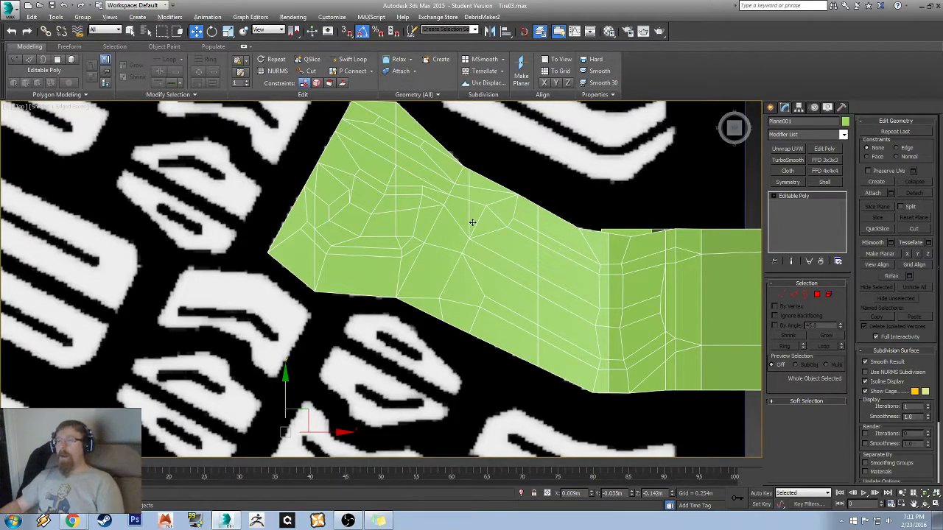
{"action": "key", "text": "alt+x"}
{"action": "middle_click_drag", "start_coordinate": [570, 231], "coordinate": [413, 251]}
{"action": "middle_click_drag", "start_coordinate": [594, 335], "coordinate": [374, 357], "text": "alt"}
{"action": "scroll", "coordinate": [409, 282], "scroll_direction": "up", "scroll_amount": 5}
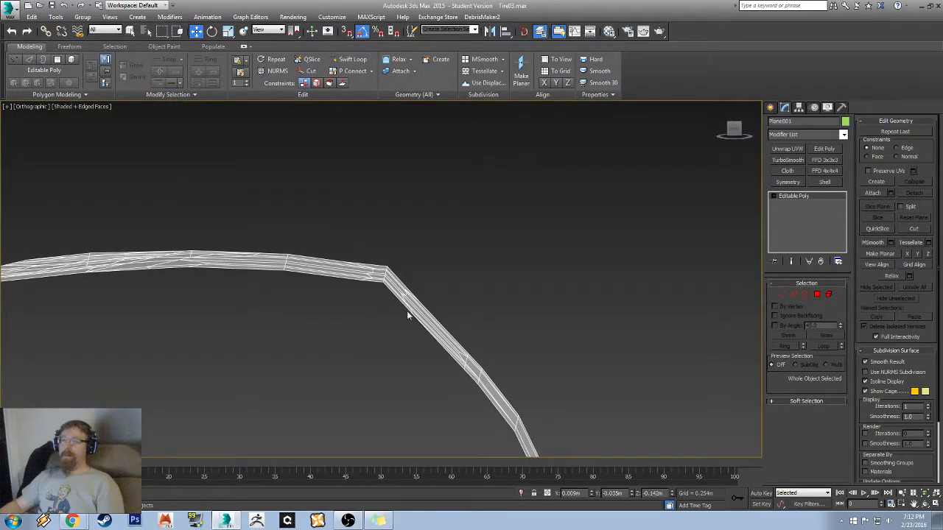
{"action": "middle_click_drag", "start_coordinate": [450, 340], "coordinate": [432, 283], "text": "alt"}
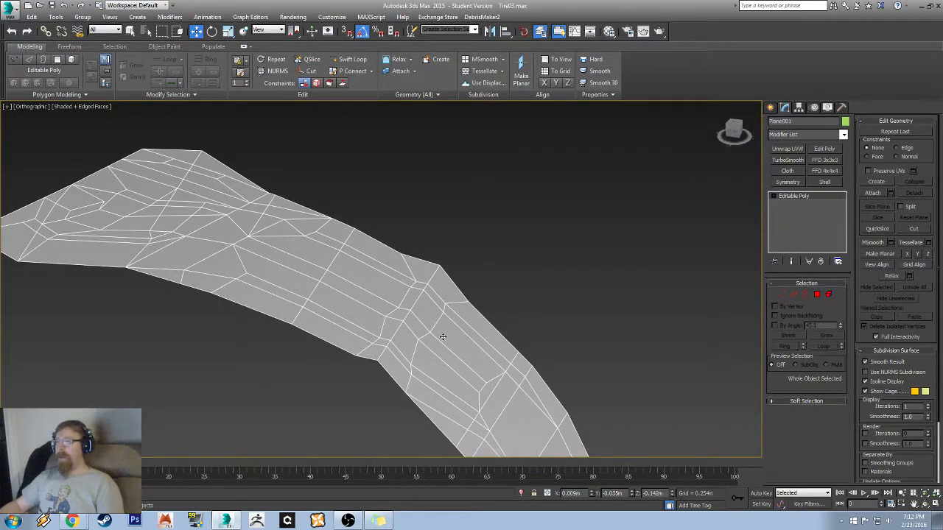
- Select the edge loop across the shoulder where the tread bends into the sidewall and inspect it from several angles
{"action": "key", "text": "2"}
{"action": "double_click", "coordinate": [398, 332]}
{"action": "middle_click_drag", "start_coordinate": [422, 328], "coordinate": [451, 358], "text": "alt"}
{"action": "left_click", "coordinate": [736, 130]}
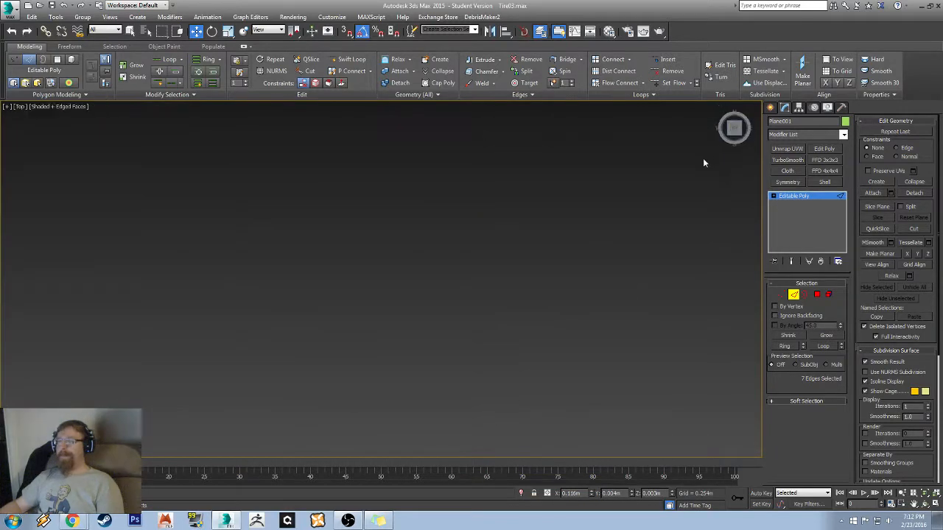
{"action": "key", "text": "z"}
{"action": "scroll", "coordinate": [387, 345], "scroll_direction": "down", "scroll_amount": 5}
{"action": "middle_click_drag", "start_coordinate": [387, 345], "coordinate": [403, 219], "text": "alt"}
{"action": "middle_click_drag", "start_coordinate": [403, 220], "coordinate": [395, 287], "text": "alt"}
{"action": "middle_click_drag", "start_coordinate": [501, 293], "coordinate": [502, 228], "text": "alt"}
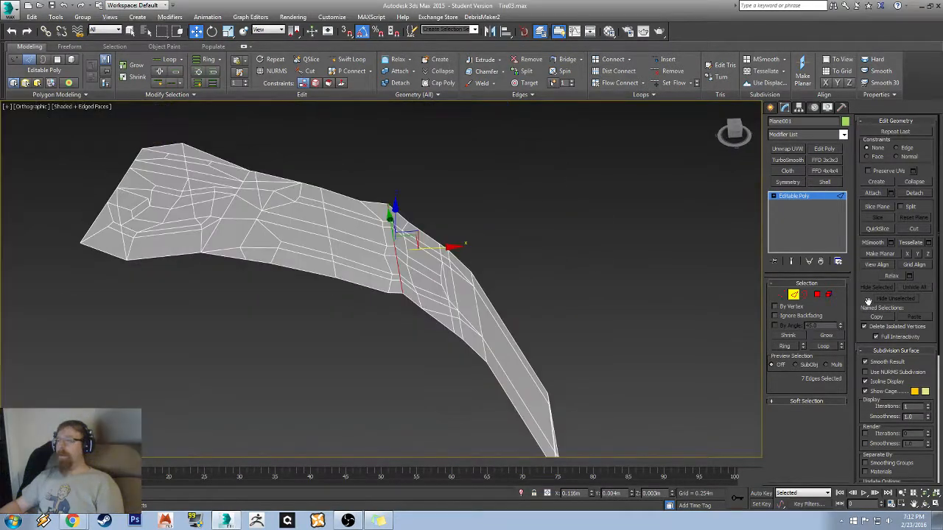
- Select the sidewall polygons below the shoulder, hide them and inspect the lower corner of the remaining mesh
{"action": "left_click", "coordinate": [817, 296]}
{"action": "scroll", "coordinate": [287, 257], "scroll_direction": "down", "scroll_amount": 5}
{"action": "left_click_drag", "start_coordinate": [201, 270], "coordinate": [512, 418]}
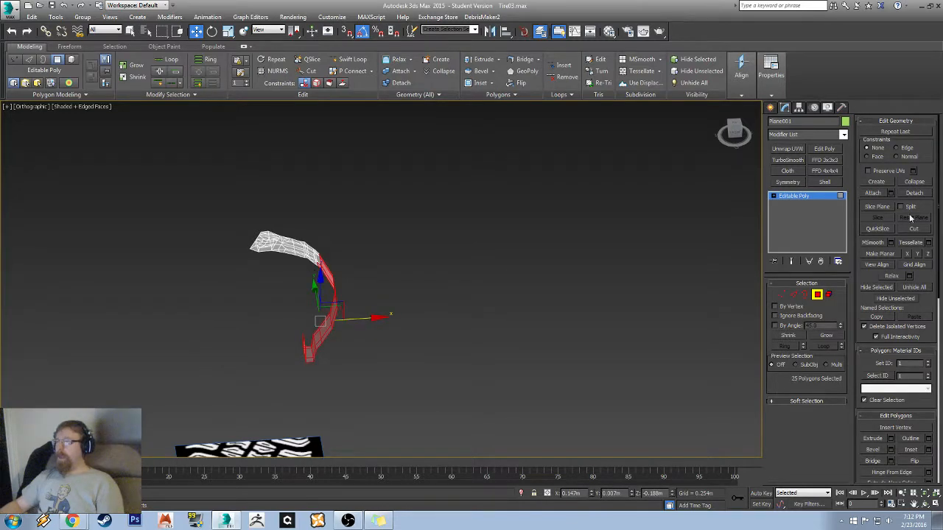
{"action": "left_click", "coordinate": [878, 288]}
{"action": "scroll", "coordinate": [315, 274], "scroll_direction": "up", "scroll_amount": 10}
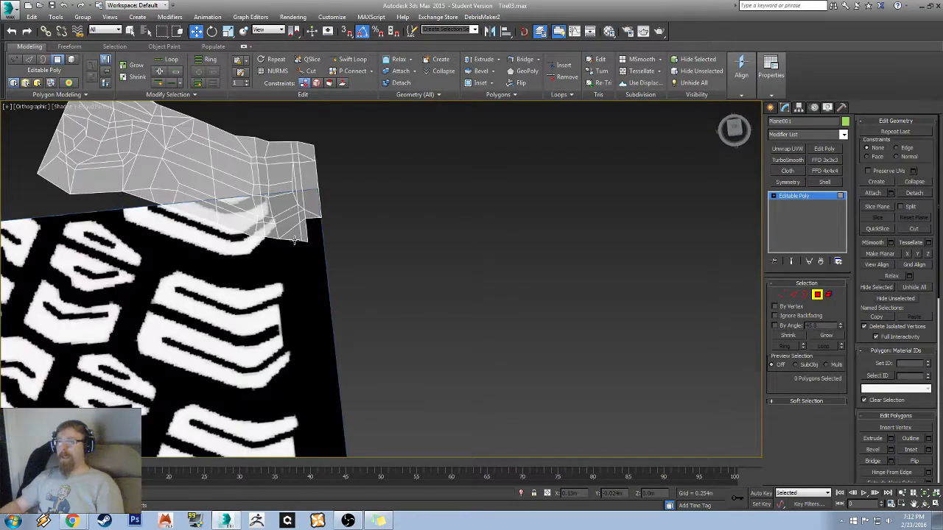
{"action": "middle_click_drag", "start_coordinate": [349, 232], "coordinate": [329, 221], "text": "alt"}
{"action": "scroll", "coordinate": [289, 233], "scroll_direction": "up", "scroll_amount": 7}
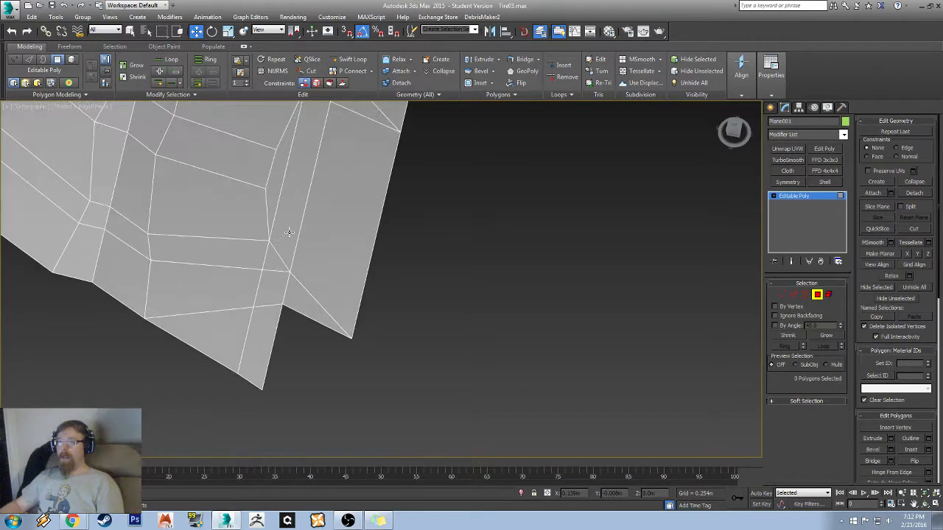
- Undo the last hide, remove the notched corner polygon at the tread's edge from the selection, and hide the remaining selected polygons
{"action": "key", "text": "ctrl+z"}
{"action": "middle_click_drag", "start_coordinate": [453, 317], "coordinate": [452, 291]}
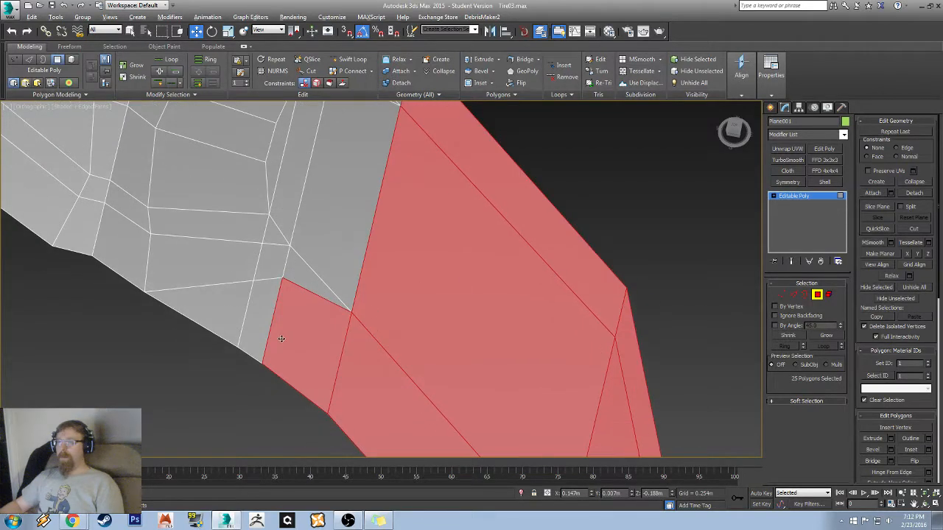
{"action": "left_click", "coordinate": [282, 339], "text": "alt"}
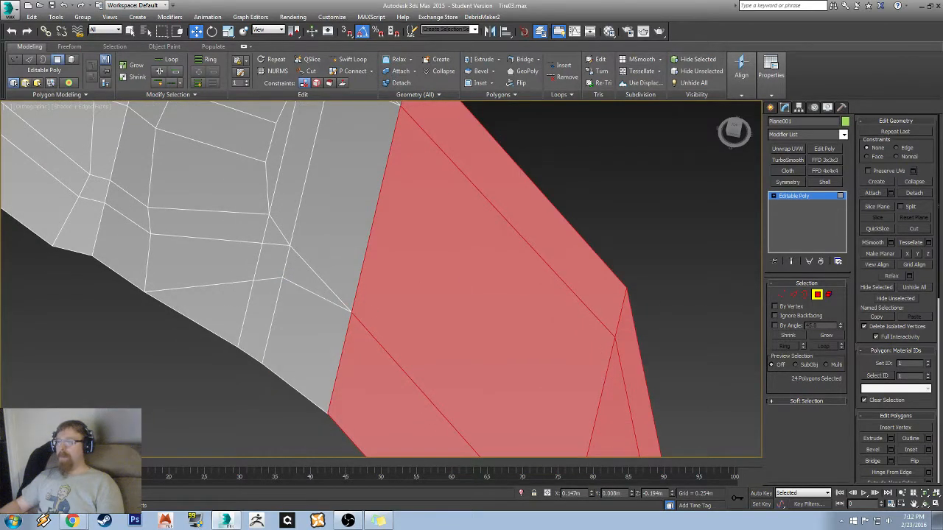
{"action": "left_click", "coordinate": [876, 288]}
{"action": "scroll", "coordinate": [470, 247], "scroll_direction": "down", "scroll_amount": 8}
{"action": "scroll", "coordinate": [377, 272], "scroll_direction": "up", "scroll_amount": 4}
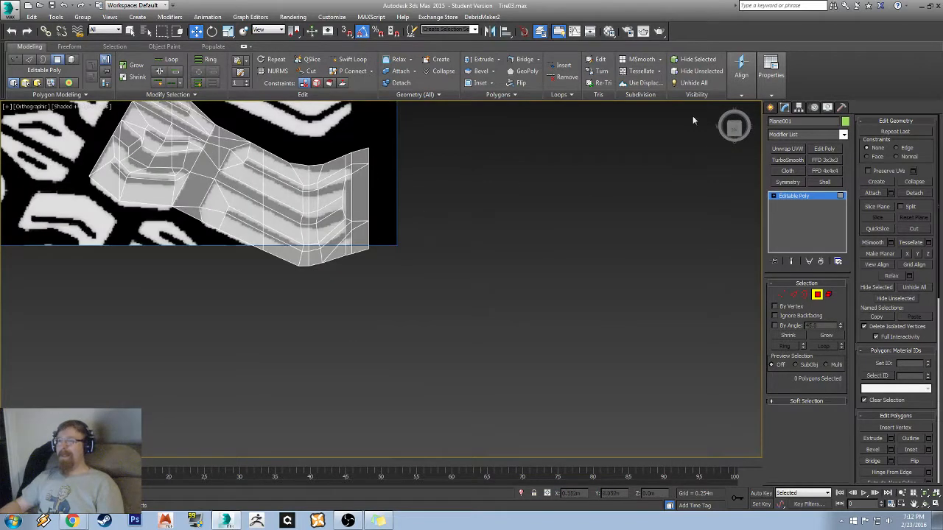
- In the top view, shift the edge loop crossing the tread's bend slightly down along Y to follow the reference pattern
{"action": "left_click", "coordinate": [733, 130]}
{"action": "key", "text": "z"}
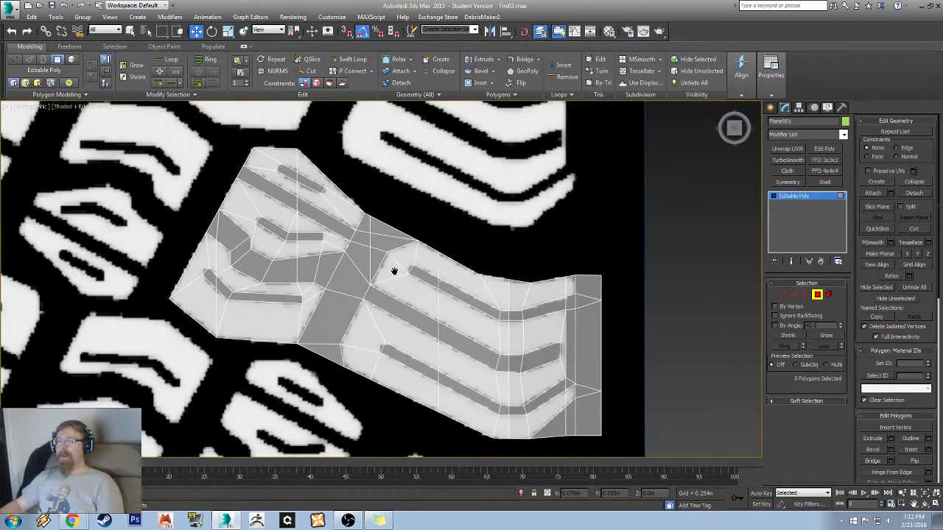
{"action": "middle_click_drag", "start_coordinate": [394, 269], "coordinate": [412, 215]}
{"action": "middle_click_drag", "start_coordinate": [574, 292], "coordinate": [397, 276]}
{"action": "scroll", "coordinate": [397, 276], "scroll_direction": "up", "scroll_amount": 2}
{"action": "scroll", "coordinate": [398, 275], "scroll_direction": "up", "scroll_amount": 2}
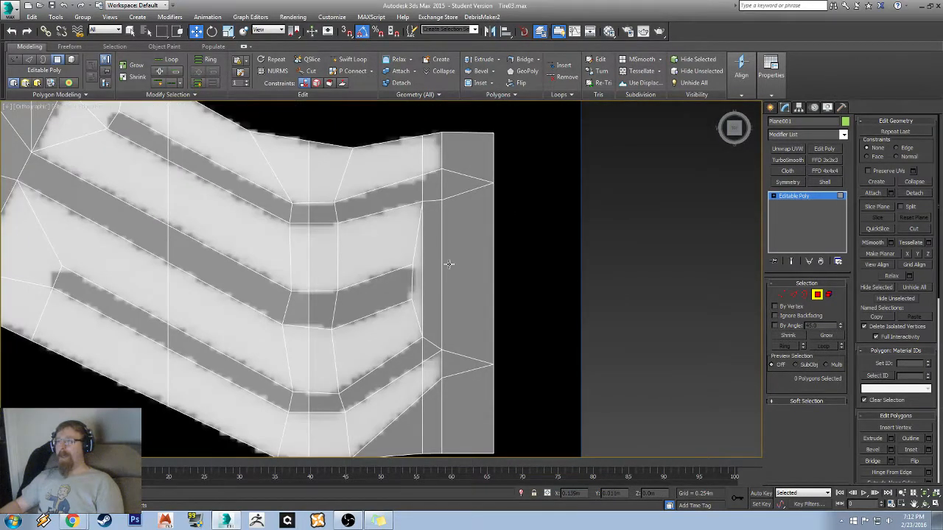
{"action": "middle_click_drag", "start_coordinate": [456, 324], "coordinate": [302, 142], "text": "alt"}
{"action": "left_click", "coordinate": [325, 180]}
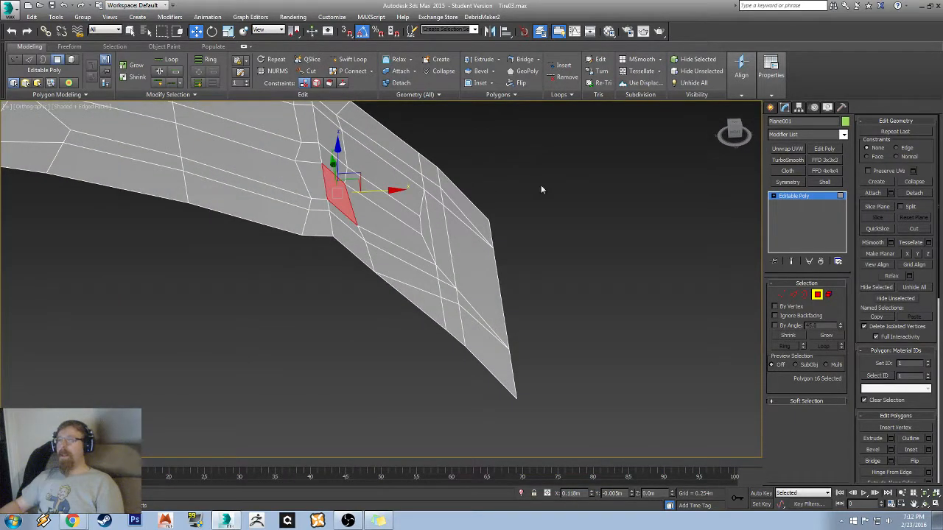
{"action": "key", "text": "2"}
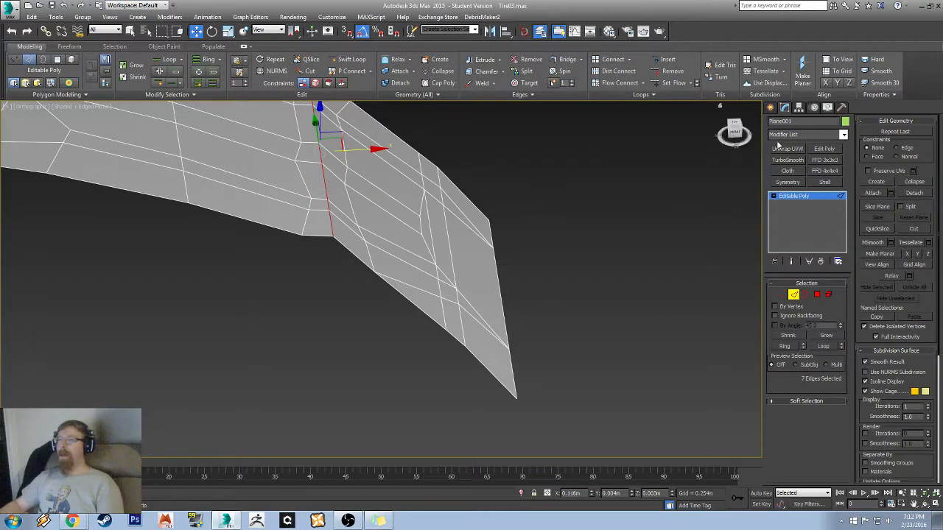
{"action": "left_click", "coordinate": [736, 127]}
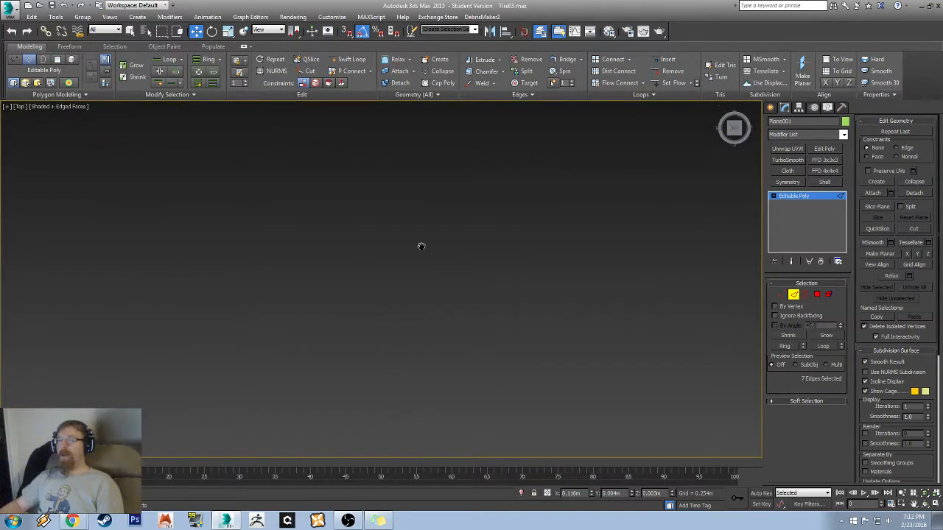
{"action": "key", "text": "z"}
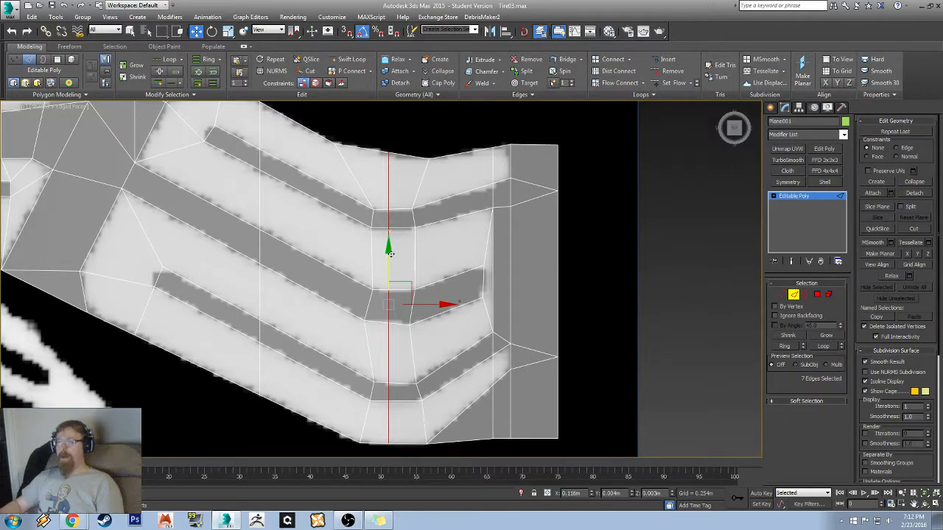
{"action": "left_click_drag", "start_coordinate": [390, 253], "coordinate": [394, 260]}
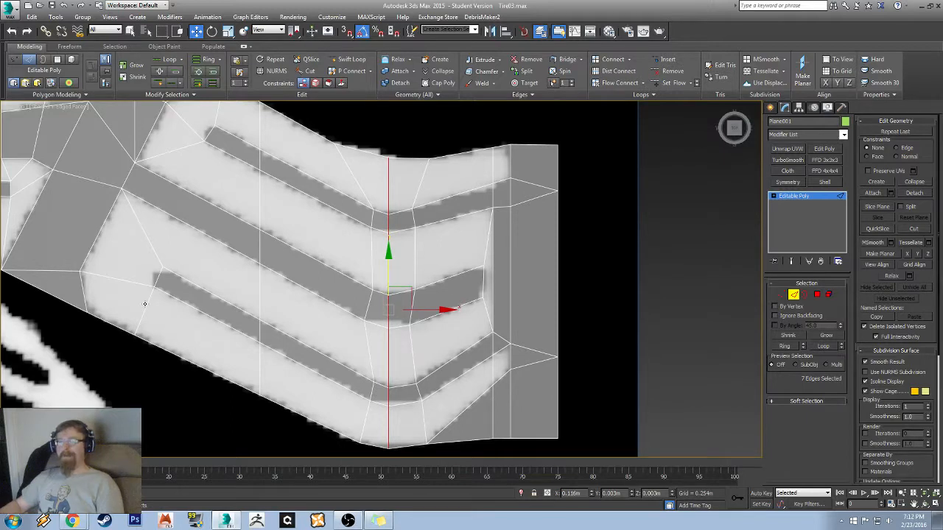
- Lower the edge loop at the tread's bend slightly along Z
{"action": "middle_click_drag", "start_coordinate": [337, 227], "coordinate": [416, 274]}
{"action": "middle_click_drag", "start_coordinate": [424, 216], "coordinate": [472, 228]}
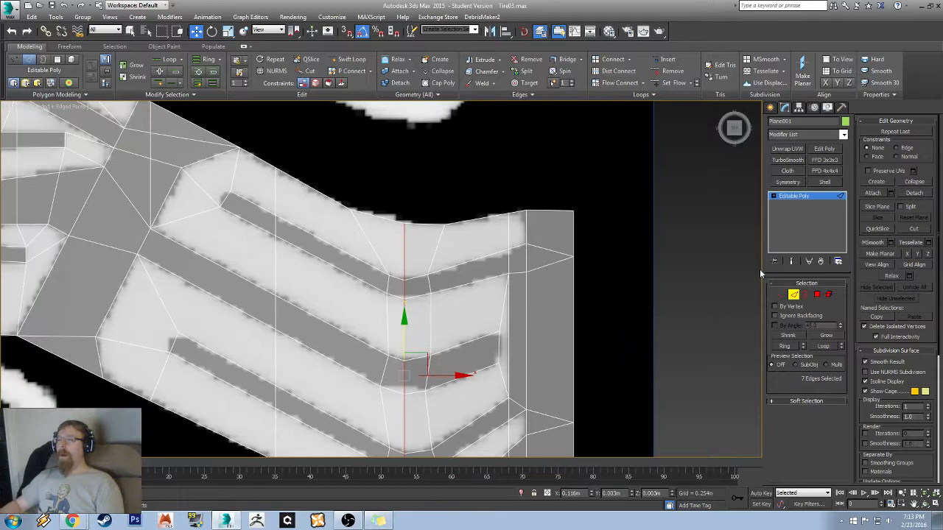
{"action": "left_click", "coordinate": [817, 295]}
{"action": "middle_click_drag", "start_coordinate": [389, 300], "coordinate": [447, 322], "text": "alt"}
{"action": "left_click", "coordinate": [793, 294]}
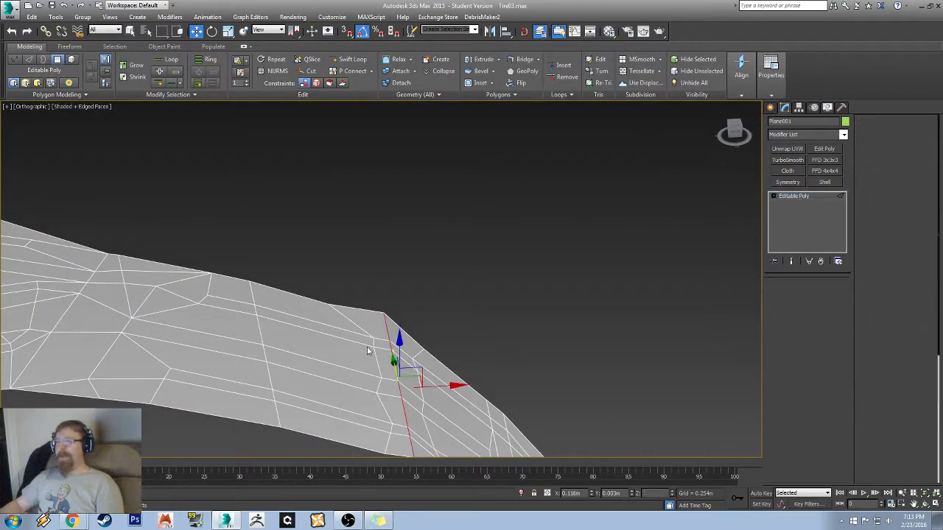
{"action": "middle_click_drag", "start_coordinate": [448, 366], "coordinate": [430, 304], "text": "alt"}
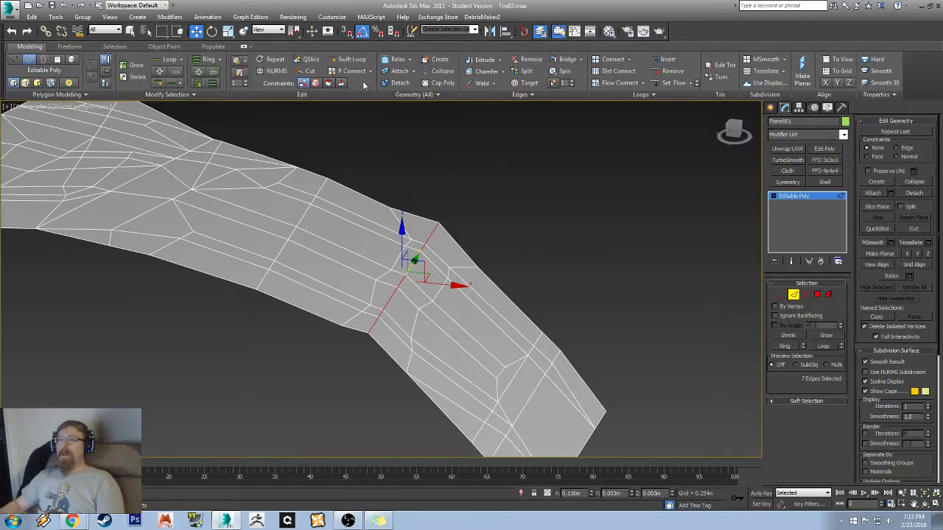
{"action": "middle_click_drag", "start_coordinate": [426, 247], "coordinate": [428, 228], "text": "alt"}
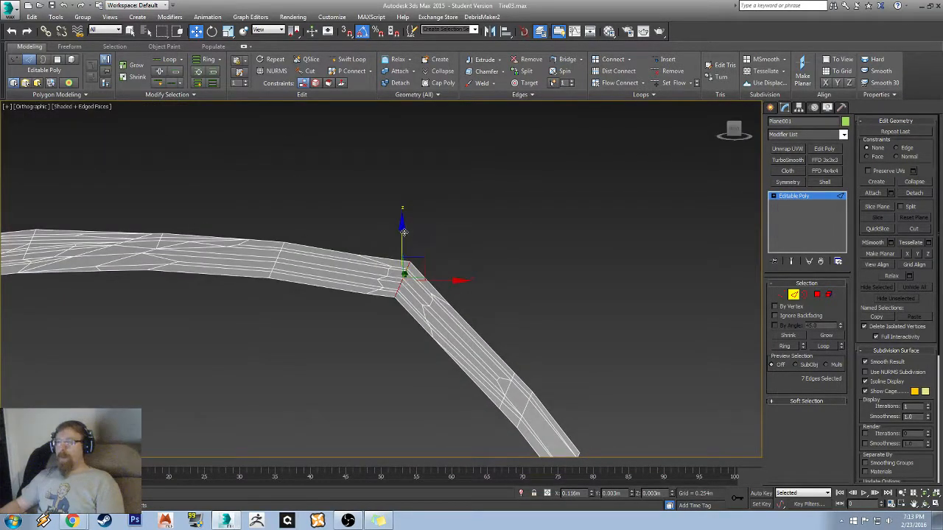
{"action": "left_click_drag", "start_coordinate": [400, 231], "coordinate": [404, 236]}
- Constrain vertex movement to edges and slide the two upper-border vertices on either side of the bend's edge loop closer to it
{"action": "middle_click_drag", "start_coordinate": [471, 249], "coordinate": [500, 303], "text": "alt"}
{"action": "key", "text": "1"}
{"action": "middle_click_drag", "start_coordinate": [339, 164], "coordinate": [320, 179], "text": "alt"}
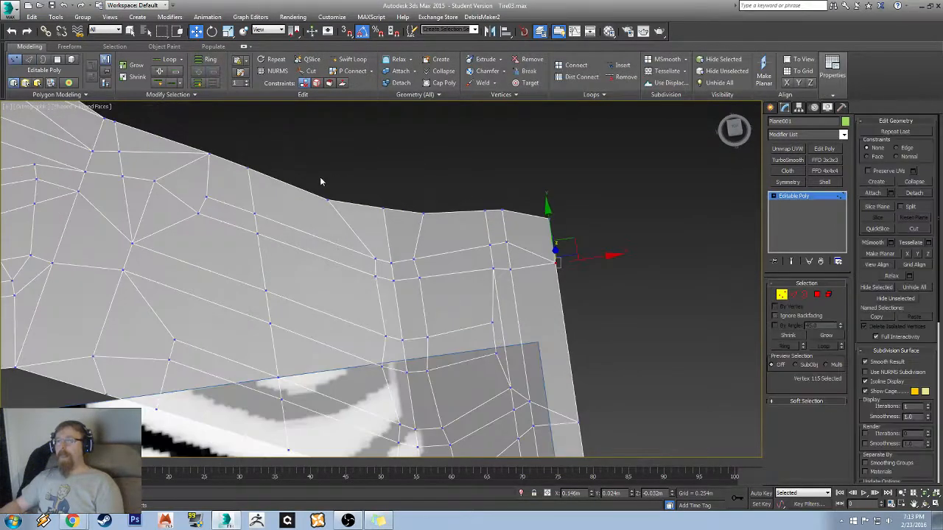
{"action": "left_click", "coordinate": [328, 199]}
{"action": "left_click", "coordinate": [734, 127]}
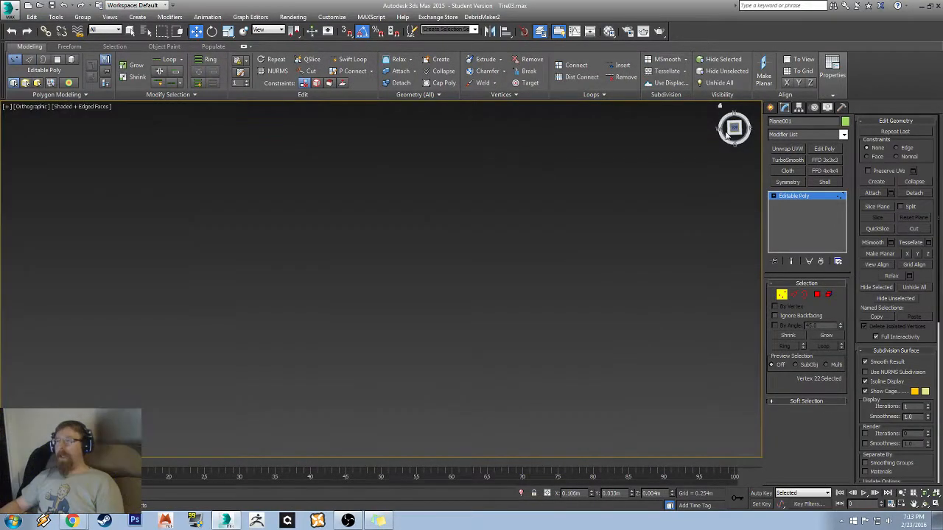
{"action": "scroll", "coordinate": [392, 231], "scroll_direction": "down", "scroll_amount": 2}
{"action": "scroll", "coordinate": [383, 236], "scroll_direction": "up", "scroll_amount": 4}
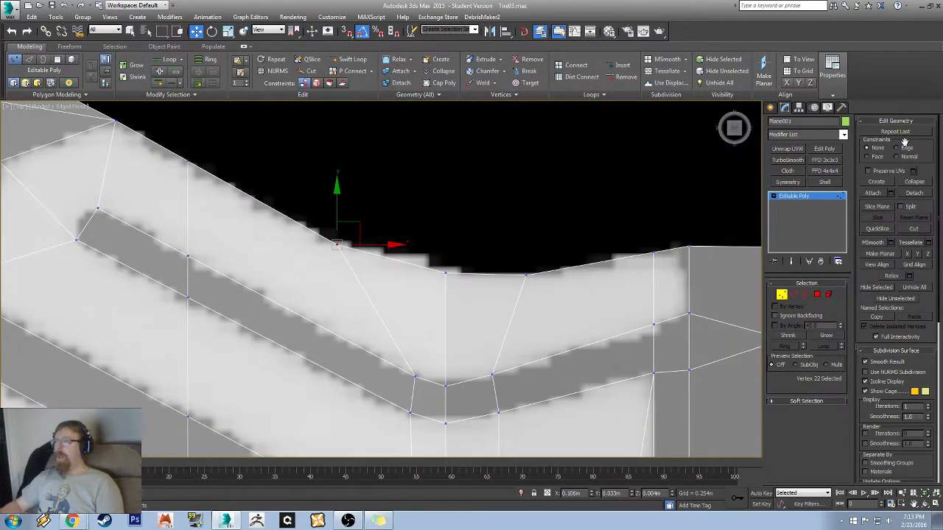
{"action": "left_click_drag", "start_coordinate": [350, 233], "coordinate": [413, 258]}
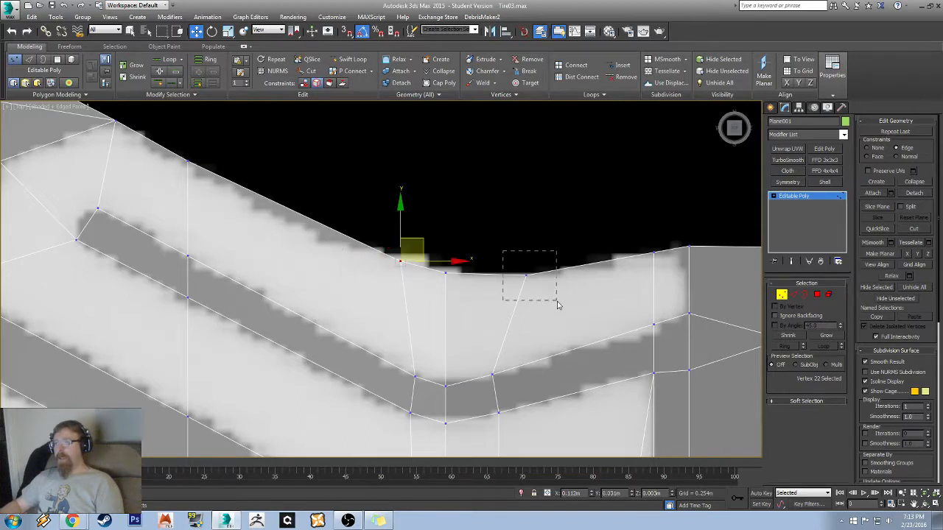
{"action": "left_click_drag", "start_coordinate": [558, 306], "coordinate": [534, 272]}
{"action": "middle_click_drag", "start_coordinate": [578, 294], "coordinate": [538, 283]}
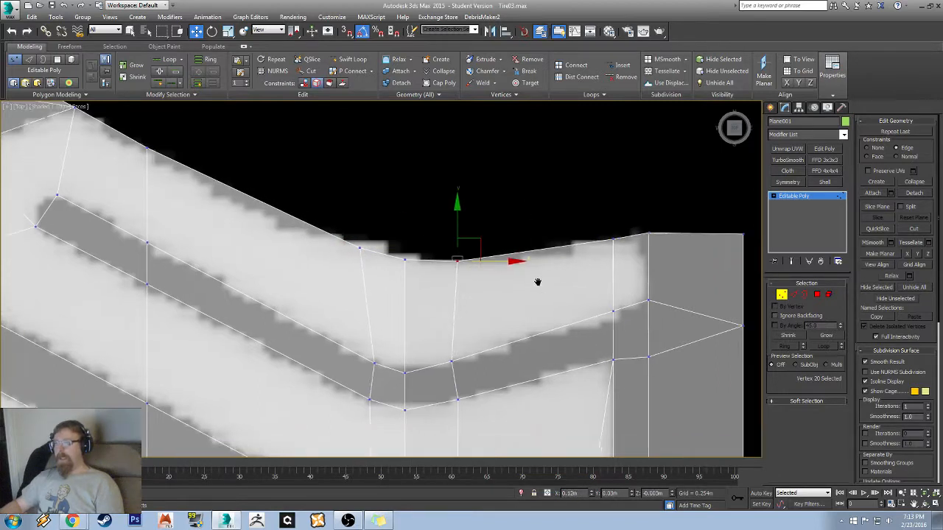
{"action": "scroll", "coordinate": [439, 320], "scroll_direction": "down", "scroll_amount": 4}
{"action": "middle_click_drag", "start_coordinate": [438, 319], "coordinate": [474, 192]}
{"action": "middle_click_drag", "start_coordinate": [443, 307], "coordinate": [573, 341]}
{"action": "middle_click_drag", "start_coordinate": [562, 295], "coordinate": [510, 362]}
{"action": "scroll", "coordinate": [511, 362], "scroll_direction": "down", "scroll_amount": 3}
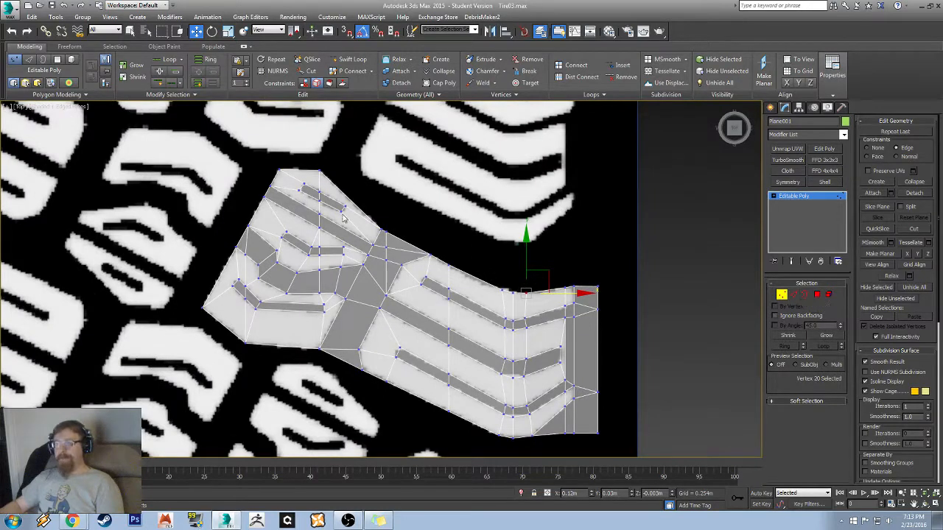
{"action": "middle_click_drag", "start_coordinate": [343, 218], "coordinate": [378, 279]}
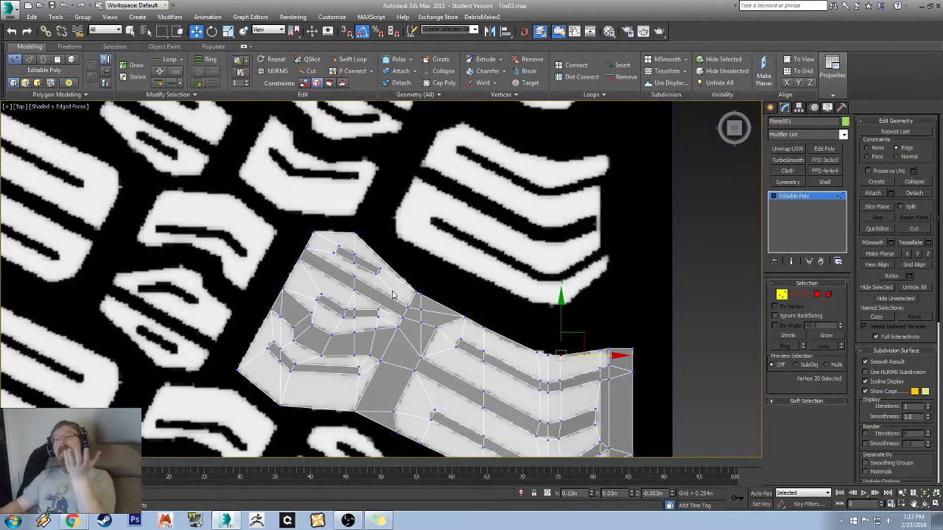
- Select the lower and right-end polygons around the groove of the lowest tread block on the mesh's left half
{"action": "left_click", "coordinate": [817, 295]}
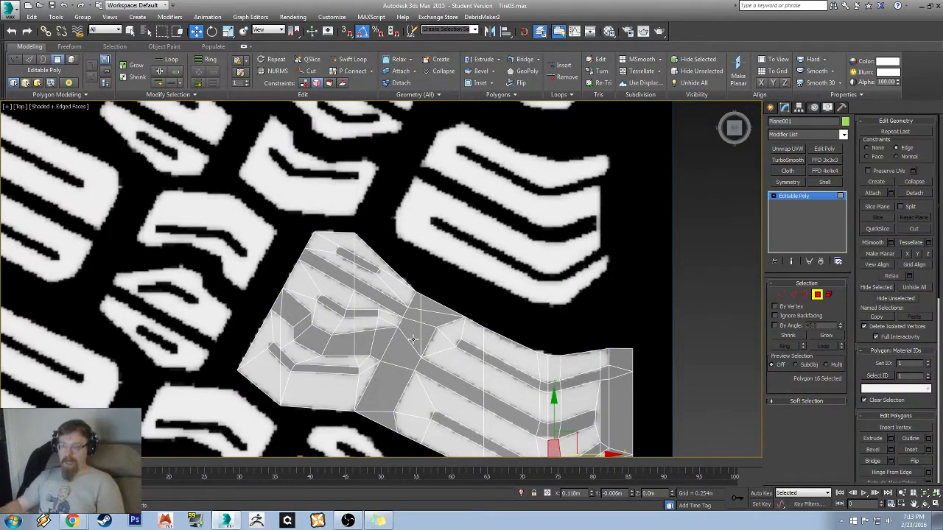
{"action": "middle_click_drag", "start_coordinate": [295, 341], "coordinate": [257, 255]}
{"action": "left_click", "coordinate": [231, 282]}
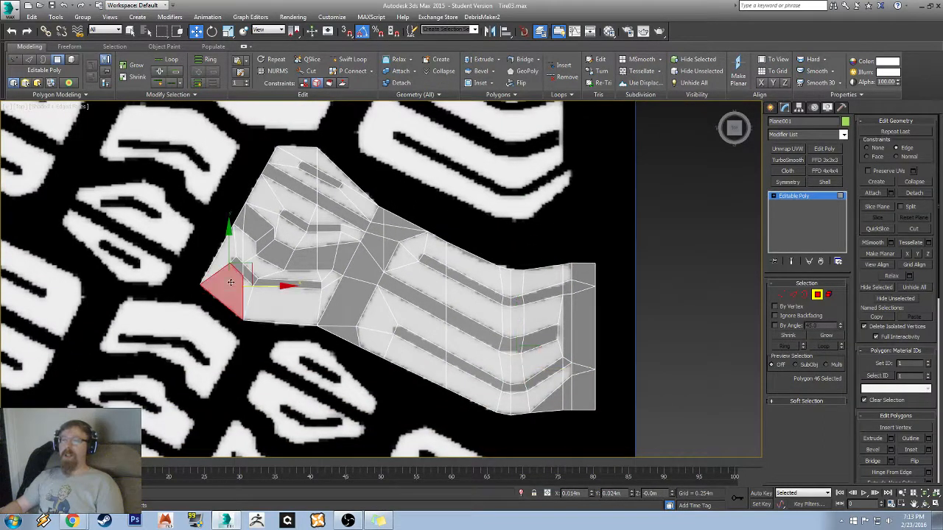
{"action": "left_click", "coordinate": [289, 301], "text": "ctrl"}
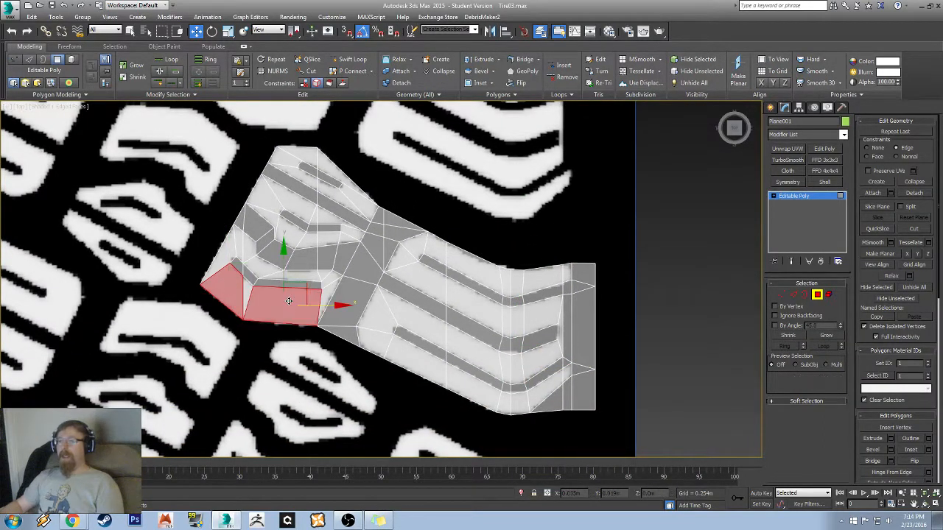
{"action": "left_click", "coordinate": [327, 288], "text": "ctrl"}
{"action": "left_click", "coordinate": [332, 279], "text": "ctrl"}
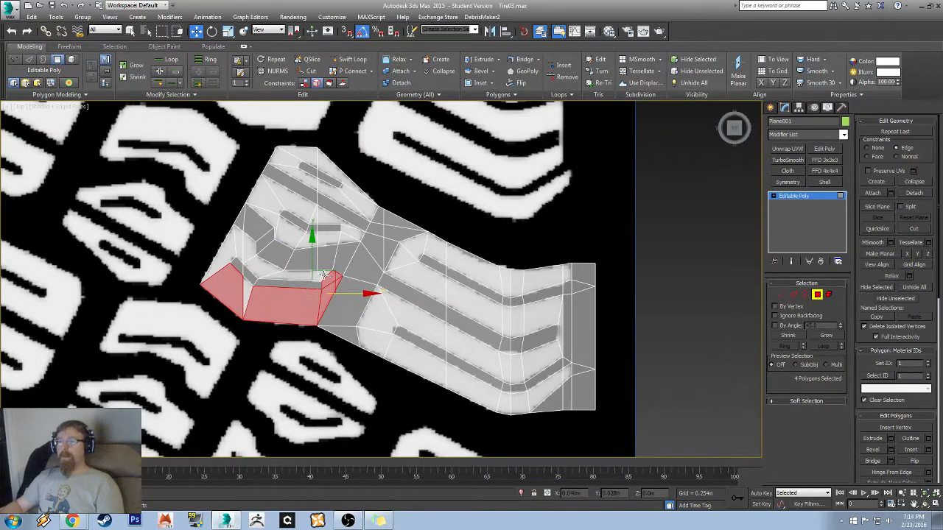
{"action": "left_click", "coordinate": [323, 276], "text": "ctrl"}
{"action": "left_click", "coordinate": [288, 274], "text": "shift"}
{"action": "key", "text": "ctrl+z"}
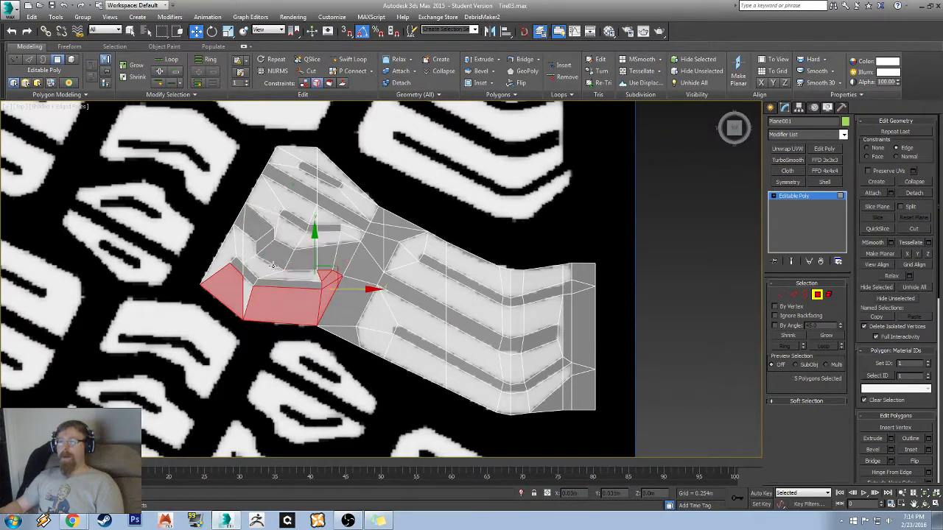
- Add the remaining upper and left polygons of the lowest tread block to the selection, leaving its groove unselected
{"action": "left_click", "coordinate": [268, 266], "text": "ctrl"}
{"action": "left_click", "coordinate": [250, 249], "text": "ctrl"}
{"action": "left_click", "coordinate": [239, 242], "text": "ctrl"}
{"action": "left_click", "coordinate": [226, 250], "text": "ctrl"}
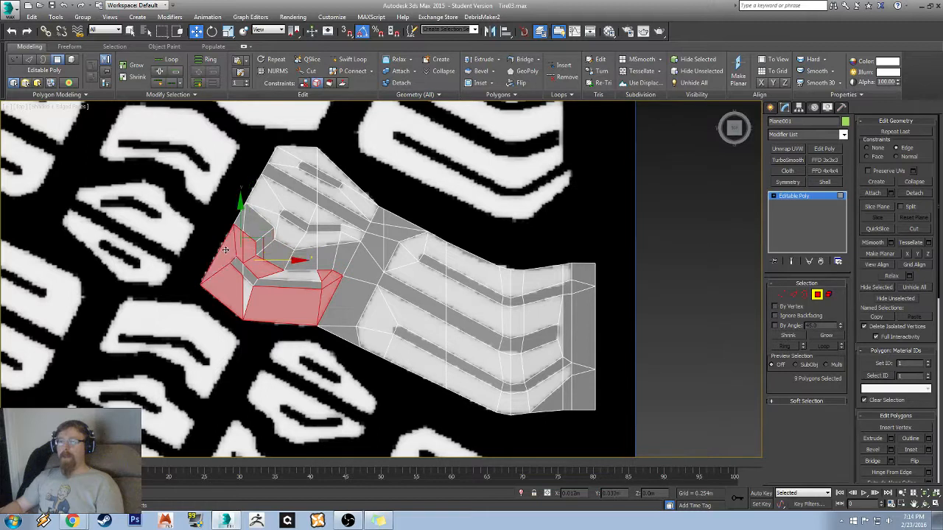
{"action": "left_click", "coordinate": [247, 294], "text": "ctrl"}
{"action": "middle_click_drag", "start_coordinate": [313, 284], "coordinate": [310, 282]}
{"action": "scroll", "coordinate": [311, 282], "scroll_direction": "up", "scroll_amount": 3}
{"action": "left_click", "coordinate": [212, 273], "text": "ctrl"}
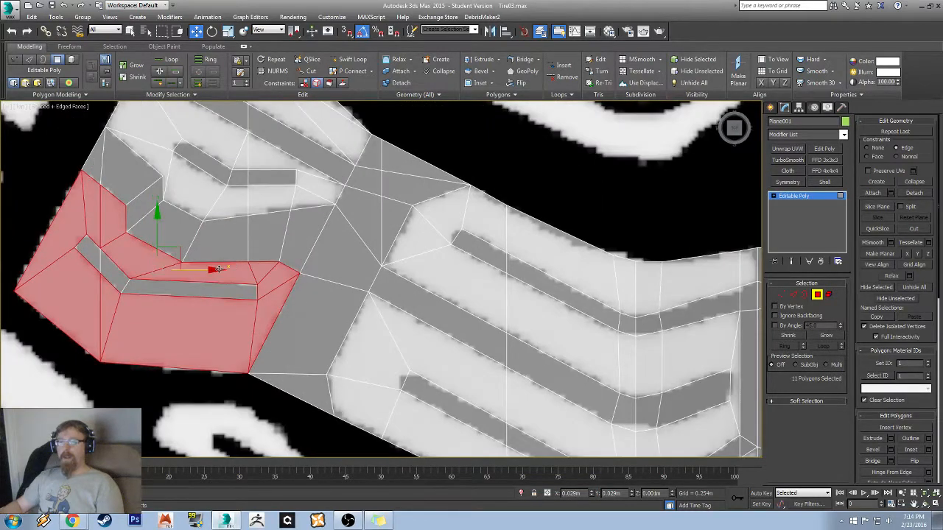
- Add all polygons surrounding the groove of the middle tread block to the selection, leaving the groove itself out
{"action": "middle_click_drag", "start_coordinate": [173, 188], "coordinate": [245, 305]}
{"action": "left_click", "coordinate": [204, 245], "text": "ctrl"}
{"action": "left_click", "coordinate": [227, 271], "text": "ctrl"}
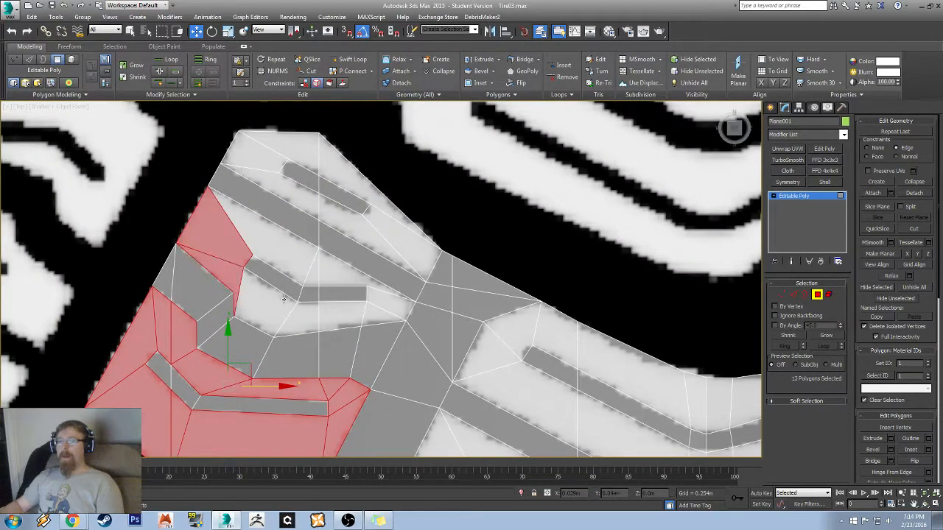
{"action": "left_click", "coordinate": [267, 304], "text": "ctrl"}
{"action": "left_click", "coordinate": [300, 312], "text": "ctrl"}
{"action": "left_click", "coordinate": [336, 311], "text": "ctrl"}
{"action": "left_click", "coordinate": [374, 311], "text": "ctrl"}
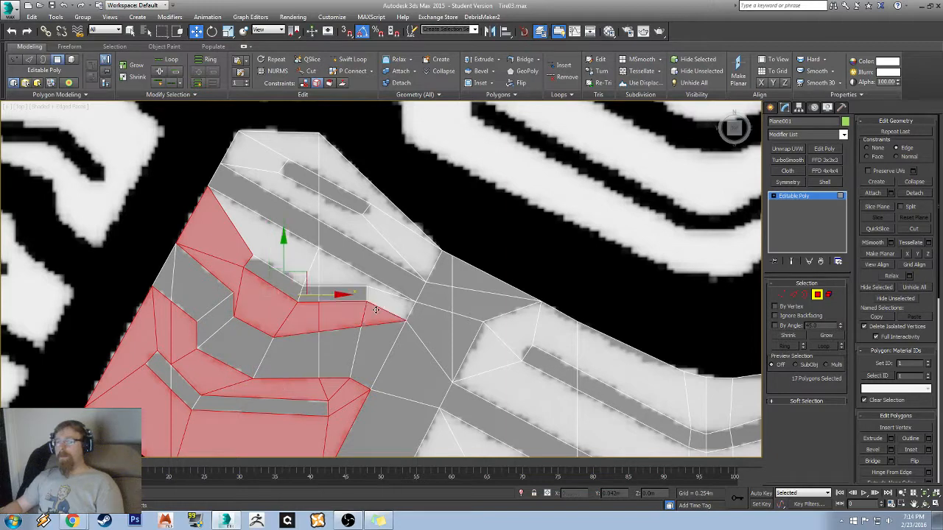
{"action": "left_click", "coordinate": [378, 298], "text": "ctrl"}
{"action": "left_click", "coordinate": [353, 278], "text": "ctrl"}
{"action": "left_click", "coordinate": [291, 255], "text": "ctrl"}
- Add the two polygons at the left end of the topmost tread block on the mesh's left half to the selection
{"action": "middle_click_drag", "start_coordinate": [344, 179], "coordinate": [242, 275]}
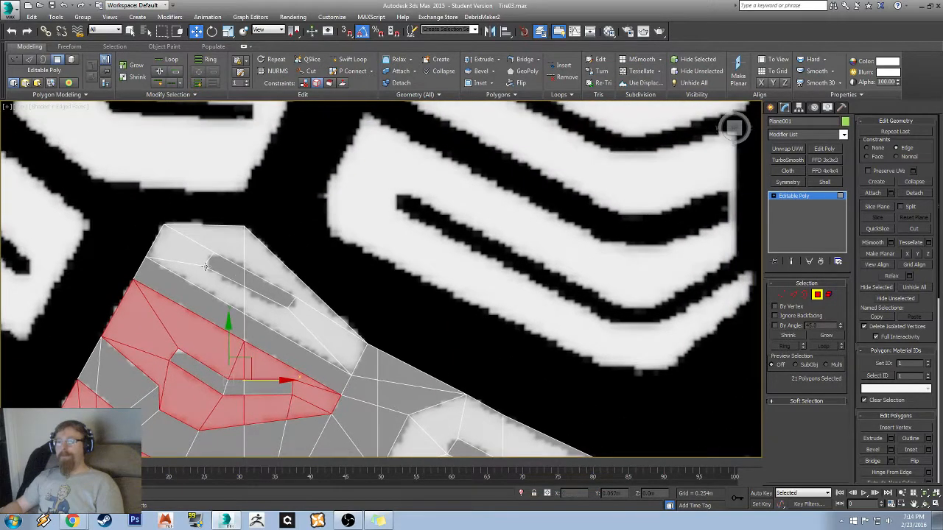
{"action": "left_click", "coordinate": [190, 262], "text": "ctrl"}
{"action": "left_click", "coordinate": [221, 283], "text": "ctrl"}
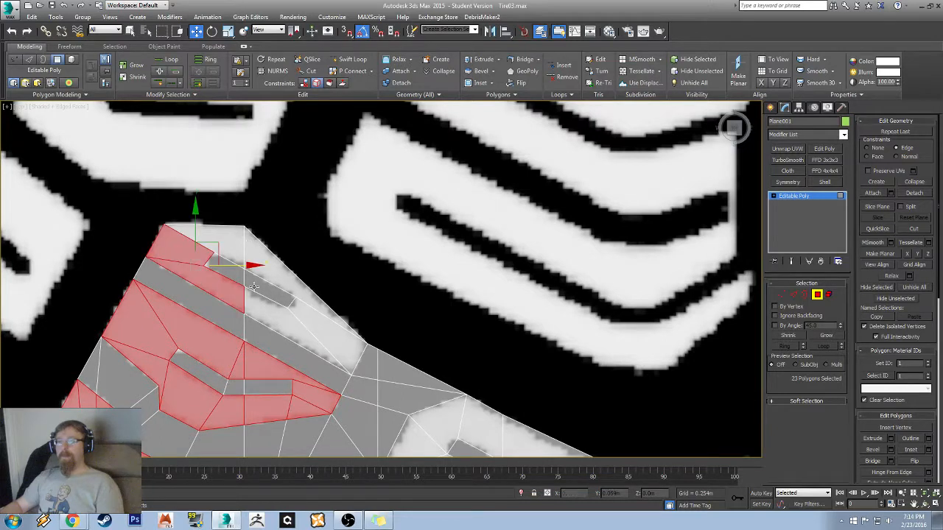
- Remove the vertical run of edges crossing the middle tread block, the channel below it and the lowest block's upper strip
{"action": "middle_click_drag", "start_coordinate": [196, 444], "coordinate": [214, 324]}
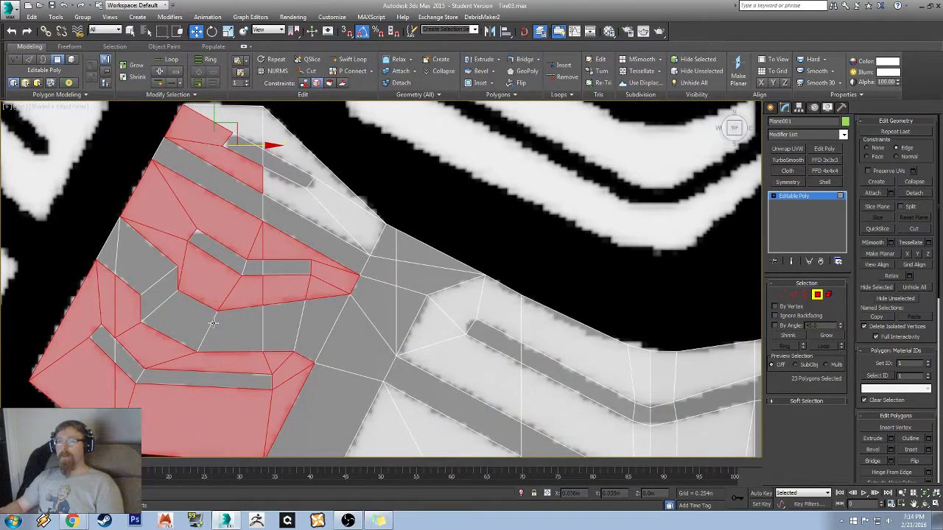
{"action": "middle_click_drag", "start_coordinate": [261, 294], "coordinate": [238, 305]}
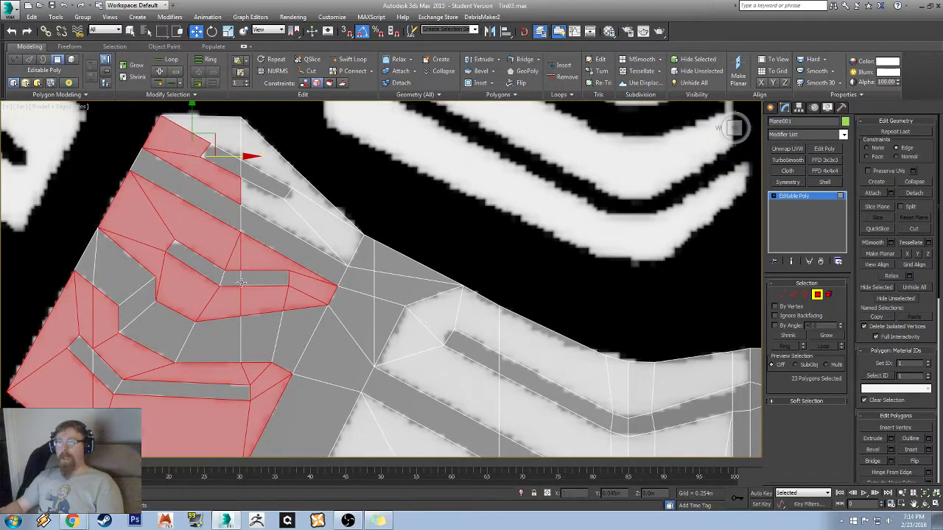
{"action": "middle_click_drag", "start_coordinate": [242, 377], "coordinate": [250, 331]}
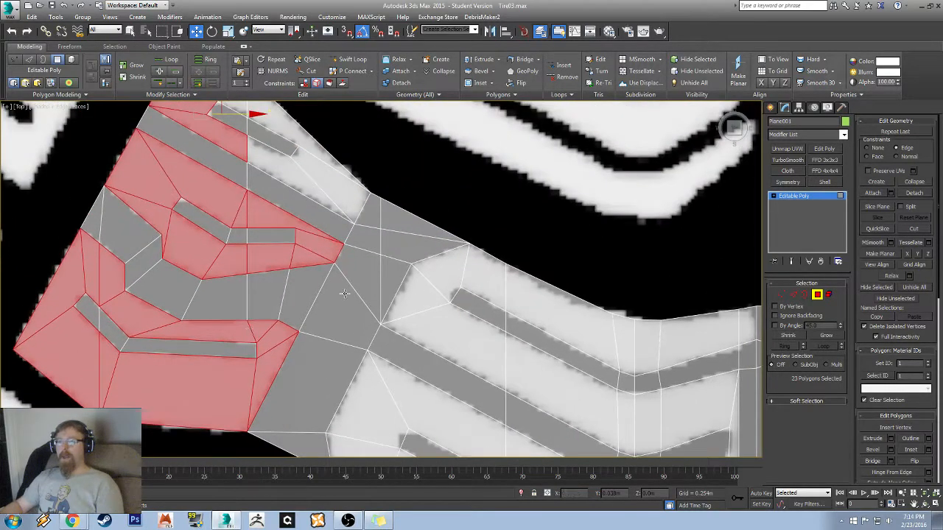
{"action": "left_click", "coordinate": [794, 294]}
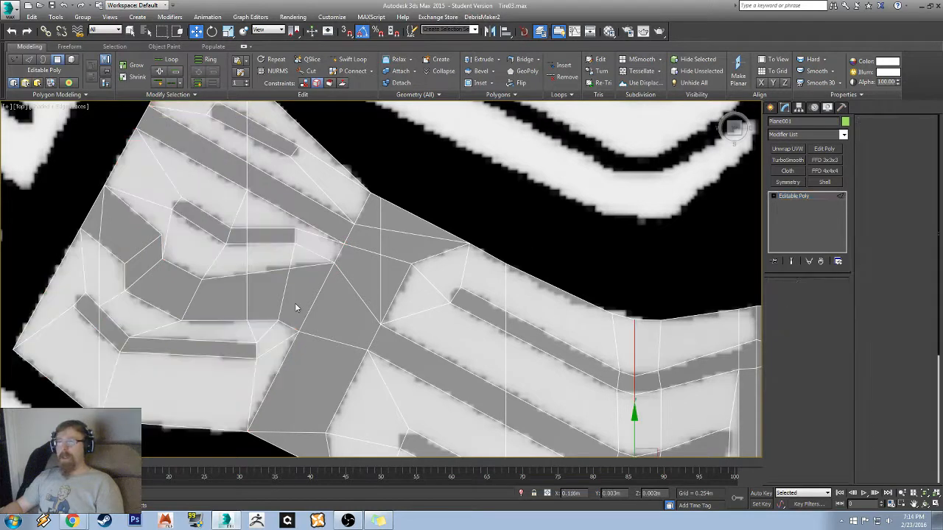
{"action": "double_click", "coordinate": [249, 294]}
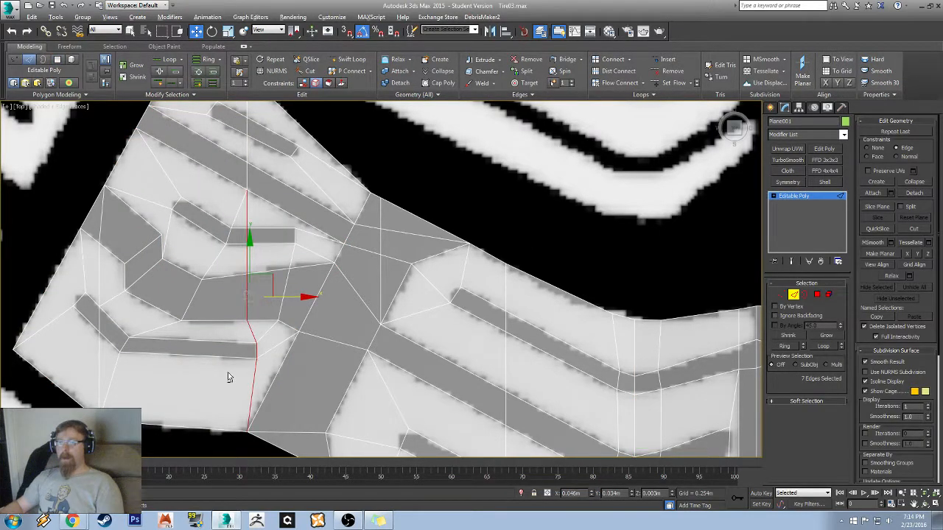
{"action": "left_click_drag", "start_coordinate": [308, 453], "coordinate": [308, 454], "text": "alt"}
{"action": "middle_click_drag", "start_coordinate": [242, 233], "coordinate": [269, 303]}
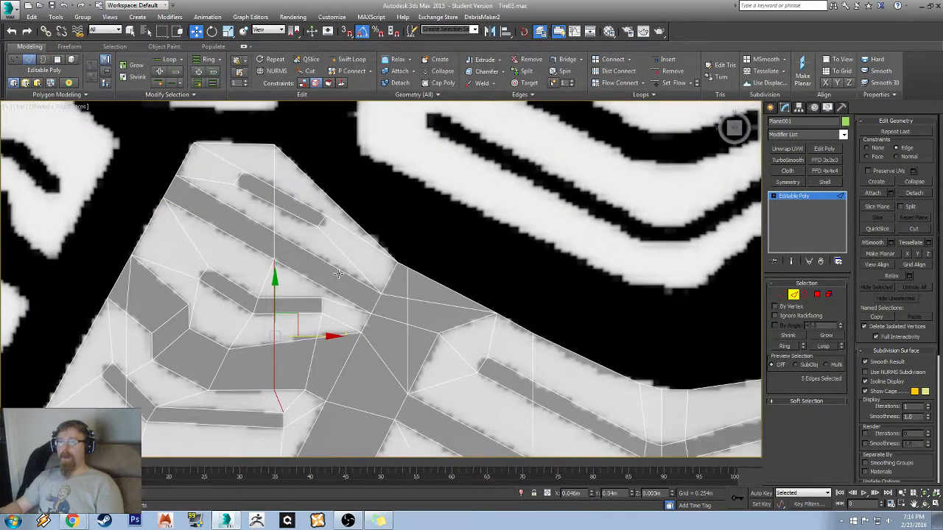
{"action": "scroll", "coordinate": [269, 303], "scroll_direction": "up", "scroll_amount": 3}
{"action": "scroll", "coordinate": [268, 303], "scroll_direction": "down", "scroll_amount": 3}
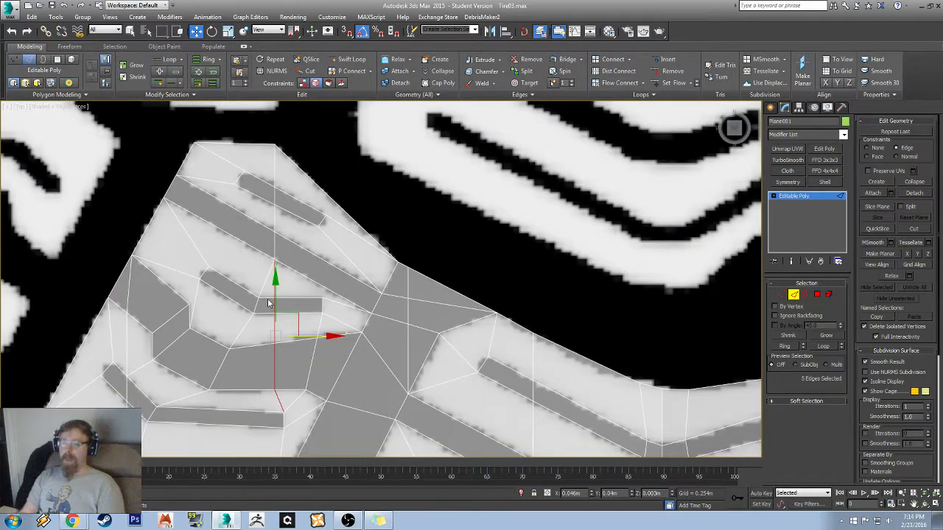
{"action": "left_click", "coordinate": [268, 302]}
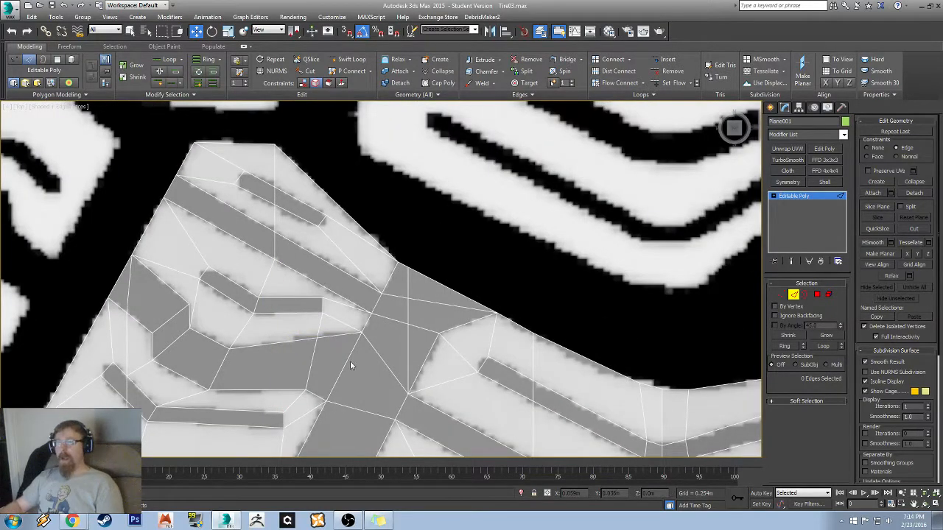
{"action": "middle_click_drag", "start_coordinate": [349, 364], "coordinate": [360, 318]}
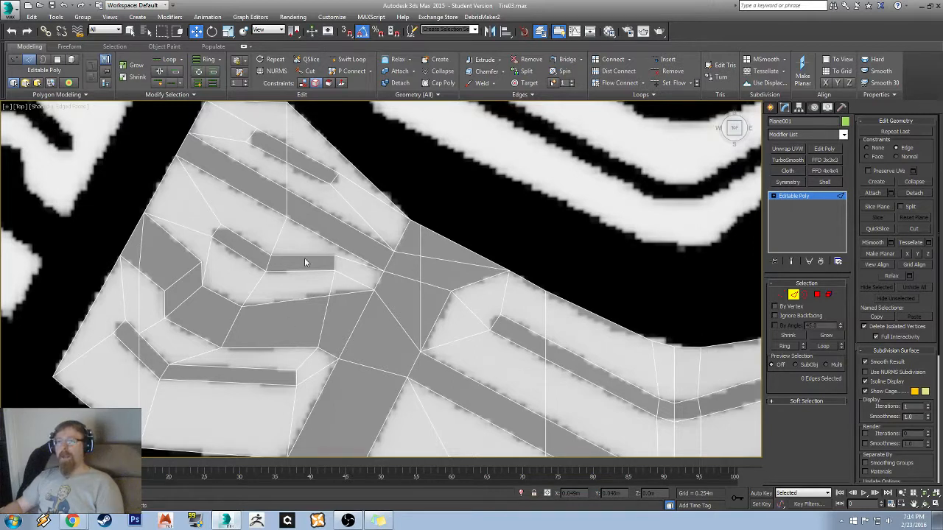
- Return to polygon selection and add the remaining polygons around the topmost tread block's groove, leaving the groove itself out
{"action": "left_click", "coordinate": [817, 295]}
{"action": "scroll", "coordinate": [170, 344], "scroll_direction": "up", "scroll_amount": 2}
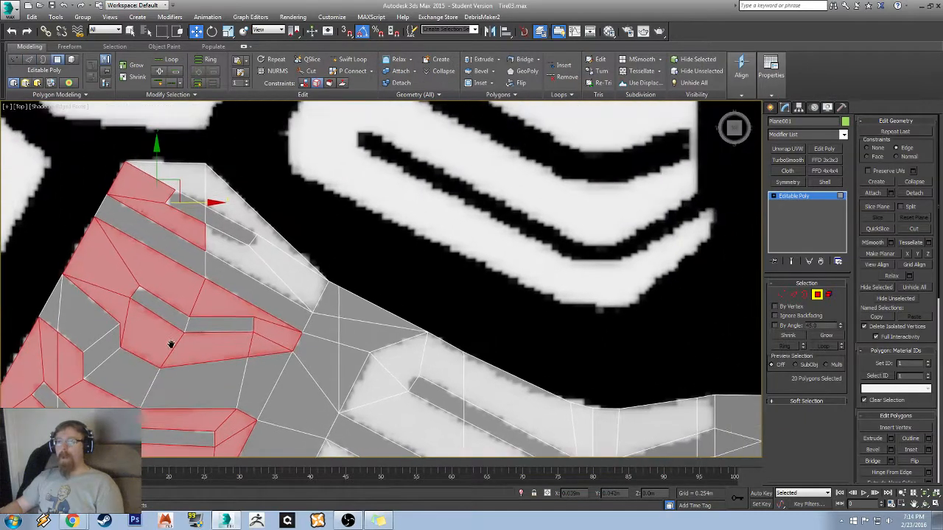
{"action": "left_click", "coordinate": [214, 190], "text": "ctrl"}
{"action": "left_click", "coordinate": [292, 255], "text": "ctrl"}
{"action": "left_click", "coordinate": [282, 259], "text": "ctrl"}
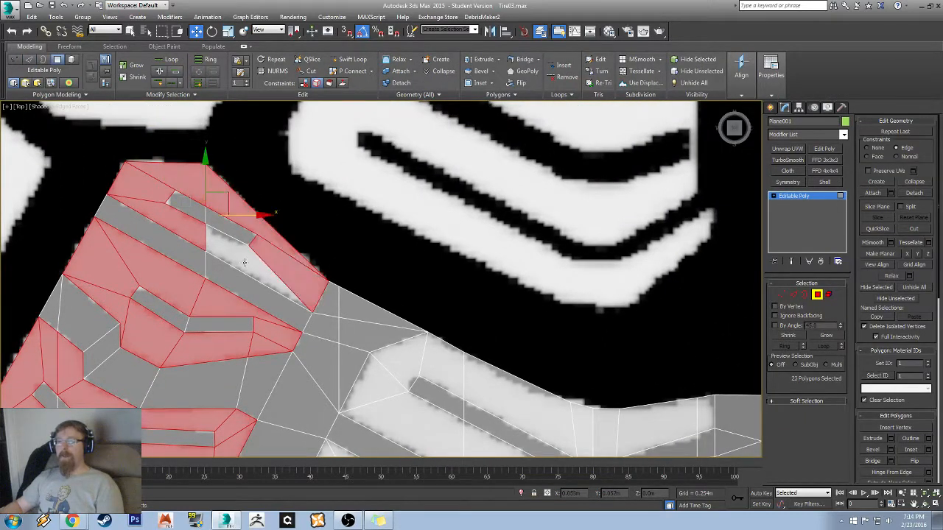
{"action": "left_click", "coordinate": [245, 263], "text": "ctrl"}
- Add the polygon strips on both sides of the central channel in the mesh's right half, including their end pieces
{"action": "middle_click_drag", "start_coordinate": [441, 433], "coordinate": [228, 216]}
{"action": "left_click", "coordinate": [165, 170], "text": "ctrl"}
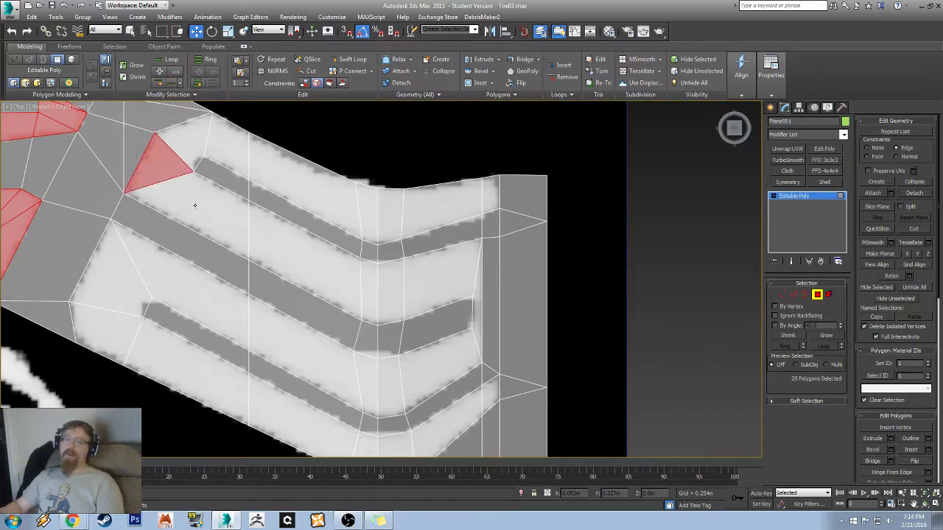
{"action": "left_click", "coordinate": [196, 204], "text": "ctrl"}
{"action": "left_click", "coordinate": [309, 258], "text": "ctrl"}
{"action": "left_click", "coordinate": [372, 282], "text": "shift"}
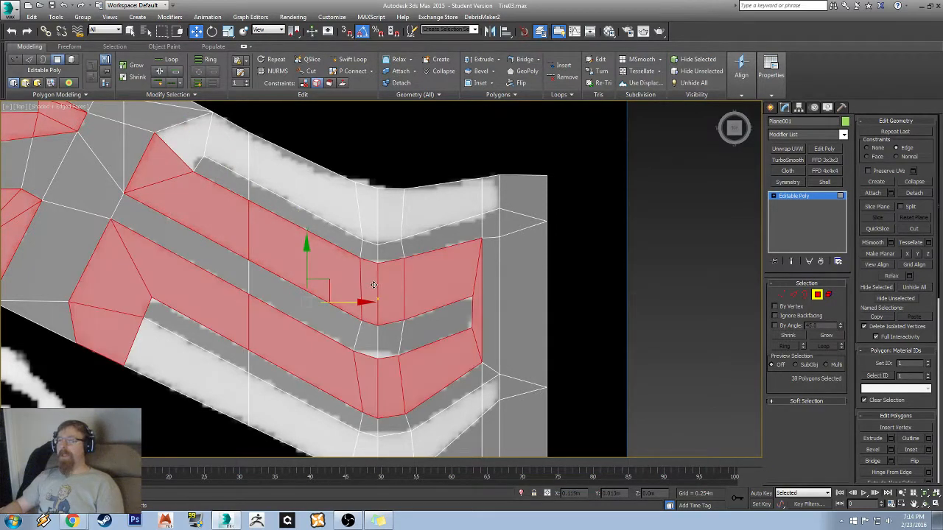
- Add the polygon strip below the lower groove of the right half, from its left part around the bend to the tip
{"action": "left_click", "coordinate": [203, 381], "text": "ctrl"}
{"action": "left_click", "coordinate": [322, 374], "text": "ctrl"}
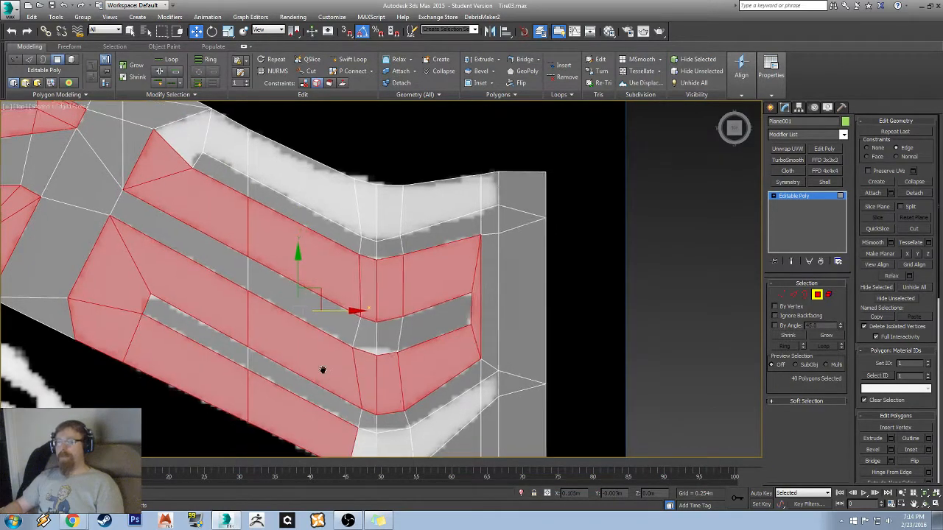
{"action": "middle_click_drag", "start_coordinate": [322, 375], "coordinate": [197, 250]}
{"action": "left_click", "coordinate": [251, 313], "text": "ctrl"}
{"action": "left_click", "coordinate": [278, 317], "text": "ctrl"}
{"action": "left_click", "coordinate": [359, 276], "text": "ctrl"}
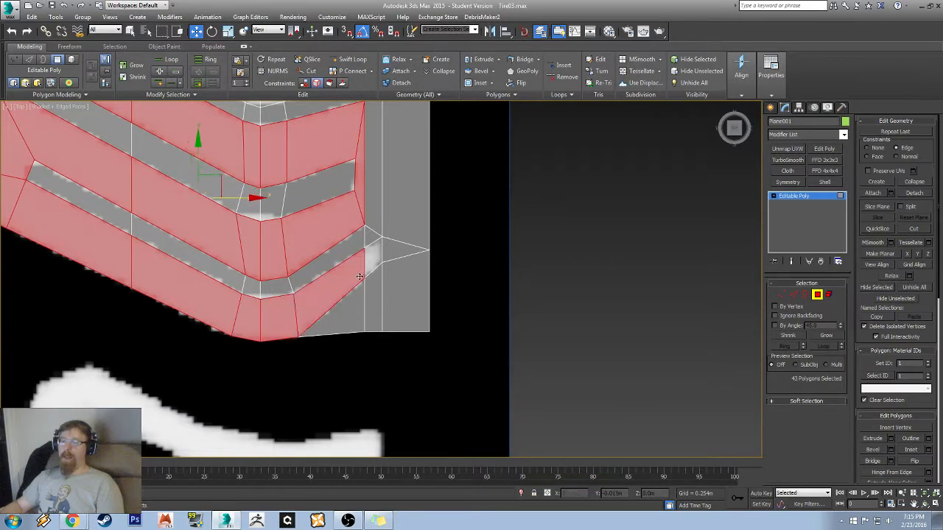
{"action": "left_click", "coordinate": [377, 259], "text": "ctrl"}
- Add the polygon strip above the upper groove of the right half, from its right tip back to the left end
{"action": "middle_click_drag", "start_coordinate": [372, 254], "coordinate": [359, 361]}
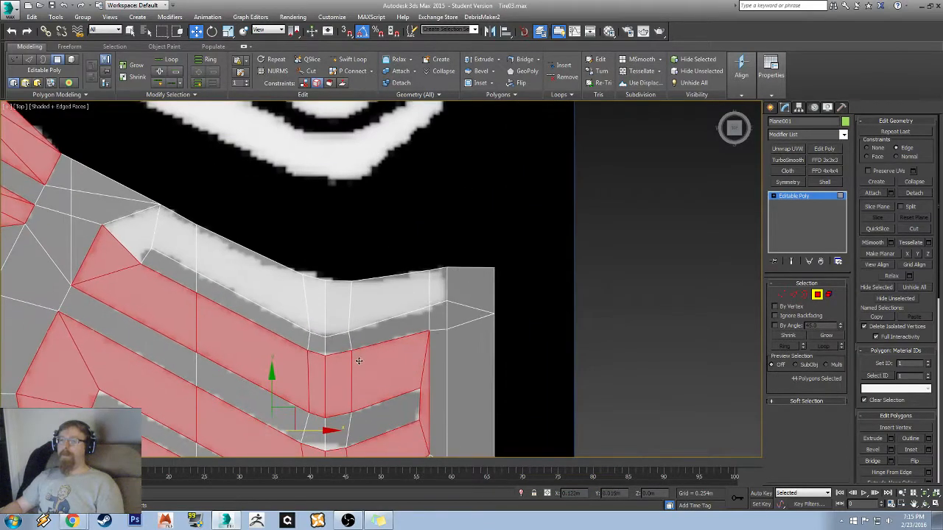
{"action": "left_click", "coordinate": [439, 287], "text": "ctrl"}
{"action": "left_click", "coordinate": [376, 298], "text": "ctrl"}
{"action": "left_click", "coordinate": [329, 300], "text": "ctrl"}
{"action": "left_click", "coordinate": [312, 298], "text": "ctrl"}
{"action": "left_click", "coordinate": [246, 283], "text": "ctrl"}
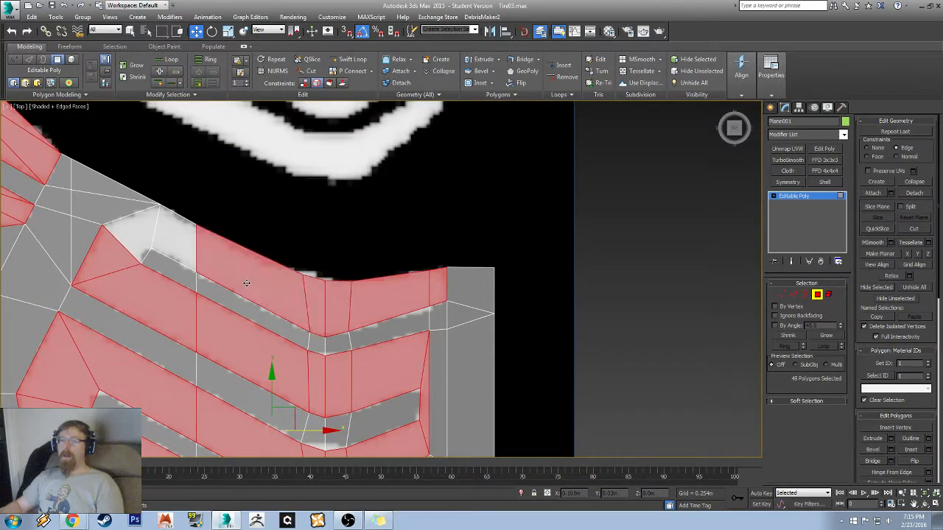
{"action": "left_click", "coordinate": [183, 238], "text": "ctrl"}
{"action": "left_click", "coordinate": [126, 238], "text": "ctrl"}
{"action": "scroll", "coordinate": [211, 263], "scroll_direction": "down", "scroll_amount": 3}
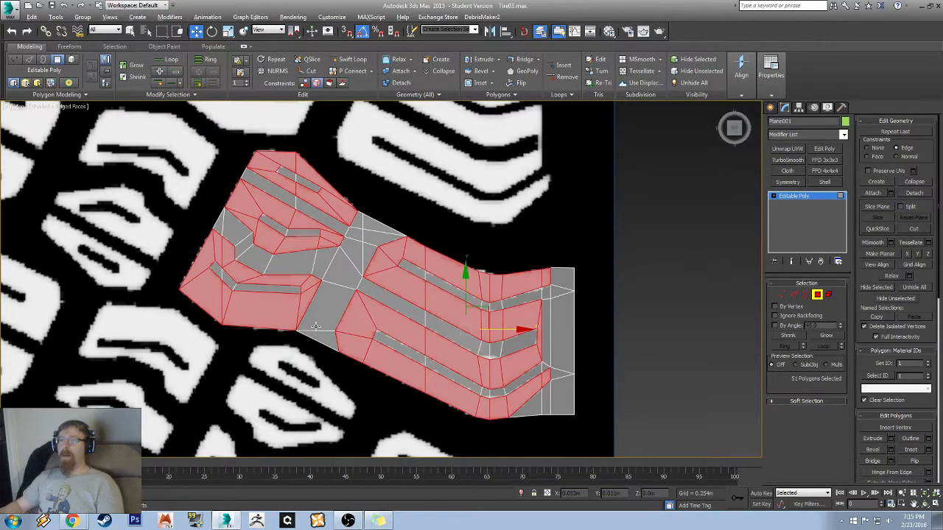
- Show the mesh in the front view and unhide all objects without unhiding the layers, to compare it with the profile image
{"action": "middle_click_drag", "start_coordinate": [315, 326], "coordinate": [310, 275], "text": "alt"}
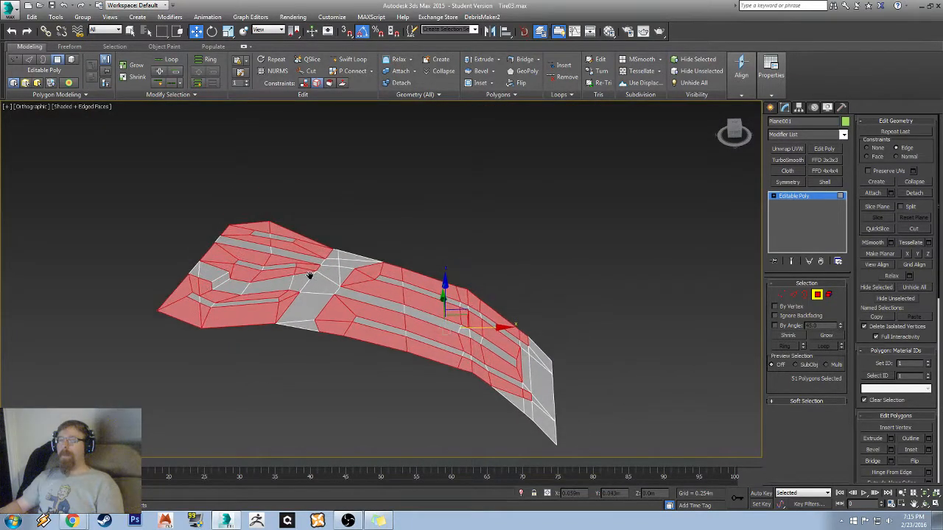
{"action": "scroll", "coordinate": [314, 277], "scroll_direction": "up", "scroll_amount": 3}
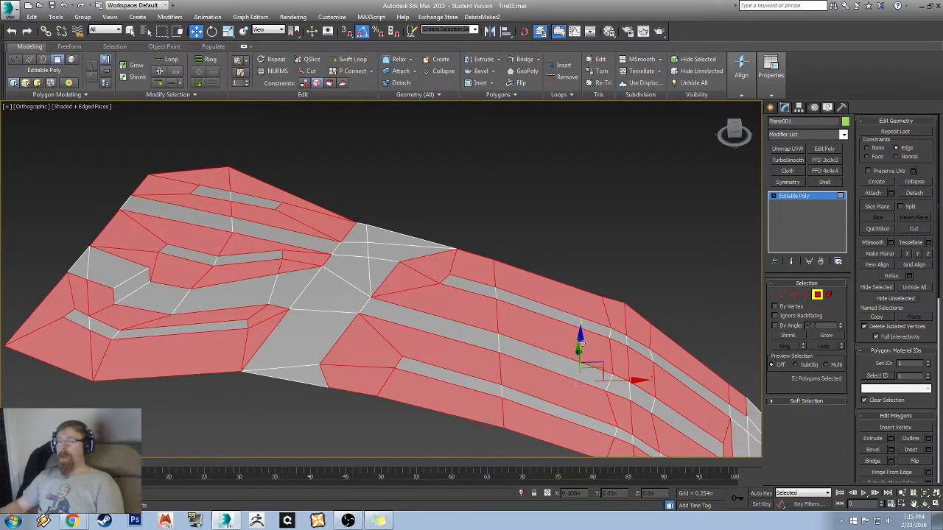
{"action": "middle_click_drag", "start_coordinate": [581, 344], "coordinate": [600, 334], "text": "alt"}
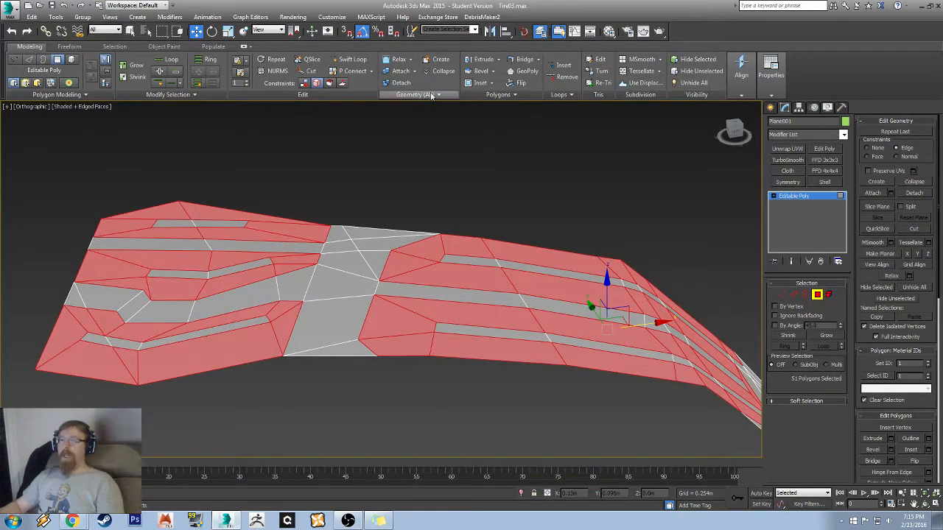
{"action": "left_click", "coordinate": [740, 133]}
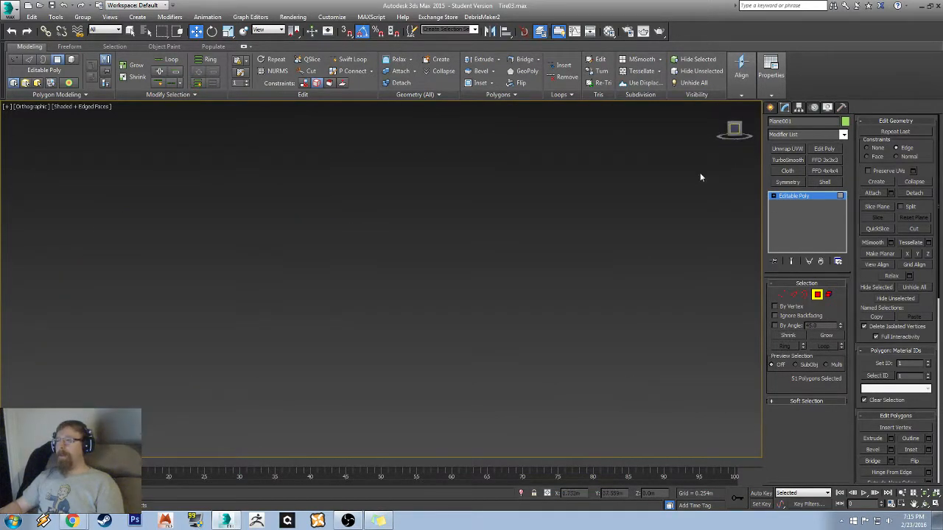
{"action": "scroll", "coordinate": [390, 273], "scroll_direction": "down", "scroll_amount": 5}
{"action": "right_click", "coordinate": [439, 169]}
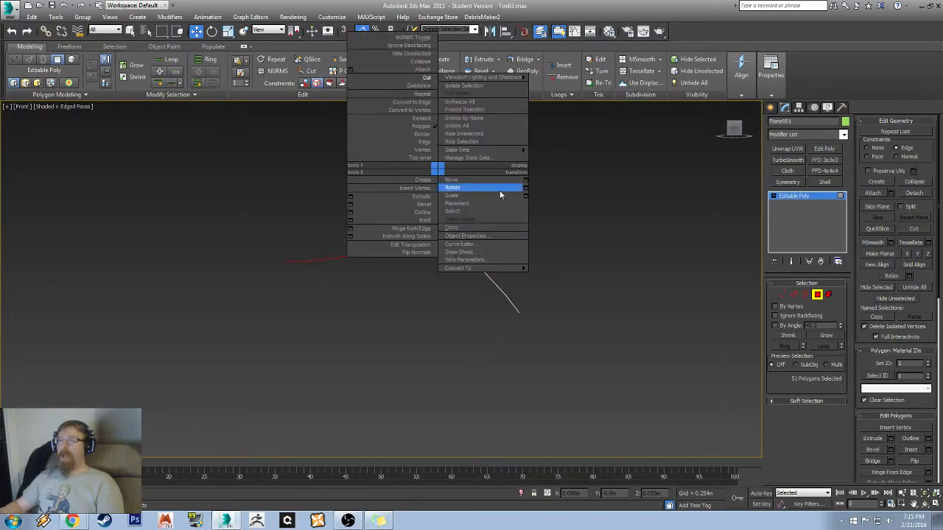
{"action": "left_click", "coordinate": [492, 126]}
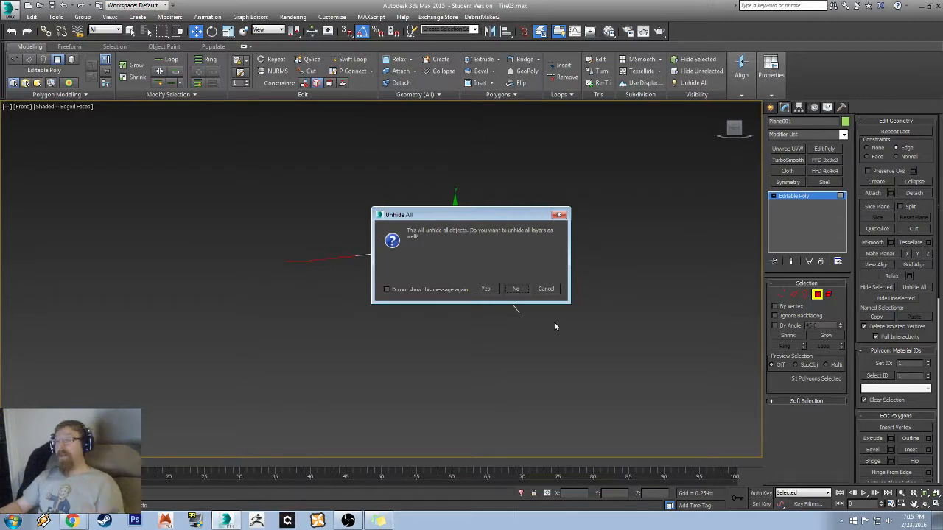
{"action": "left_click", "coordinate": [516, 289]}
{"action": "scroll", "coordinate": [271, 258], "scroll_direction": "up", "scroll_amount": 2}
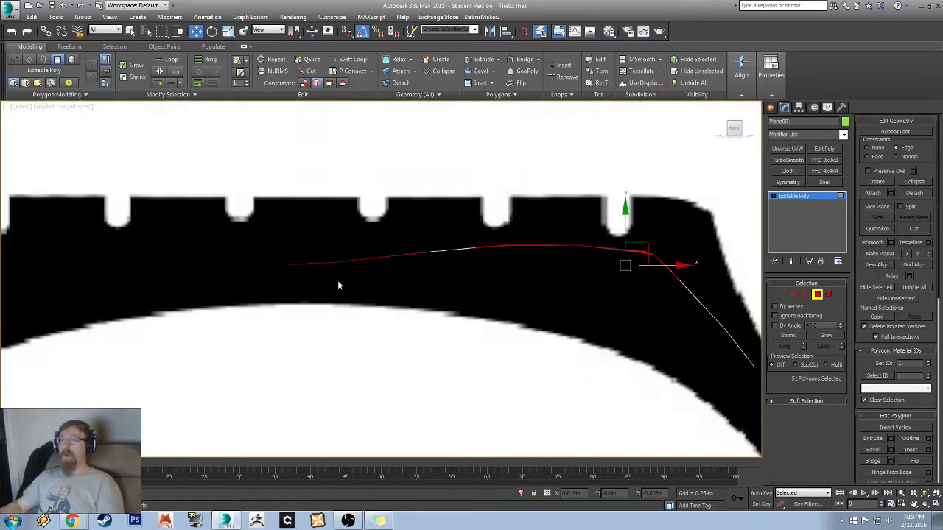
{"action": "middle_click_drag", "start_coordinate": [532, 223], "coordinate": [422, 256]}
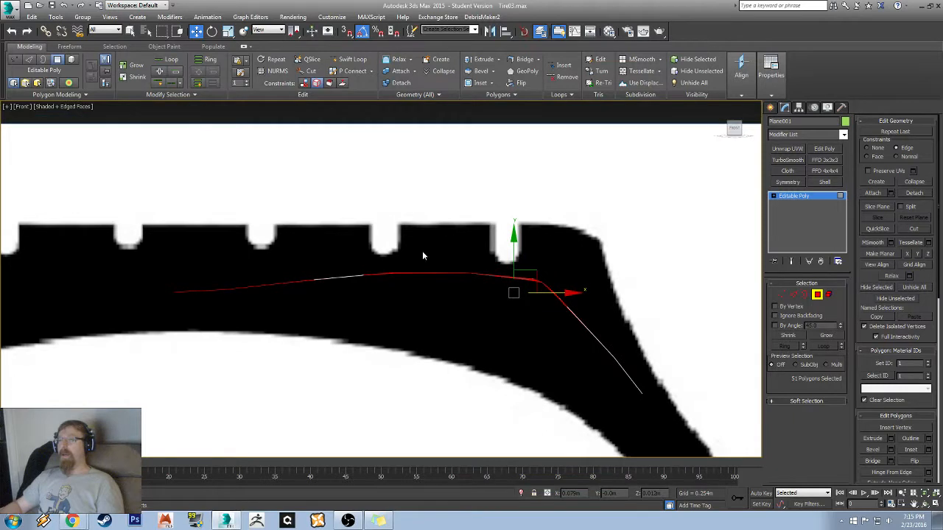
{"action": "left_click", "coordinate": [498, 59]}
{"action": "left_click", "coordinate": [478, 72]}
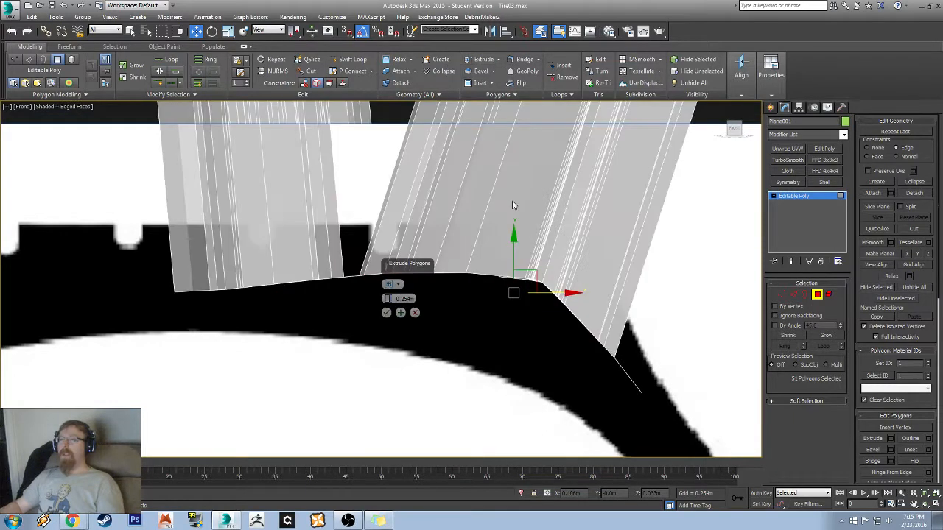
{"action": "right_click", "coordinate": [389, 300]}
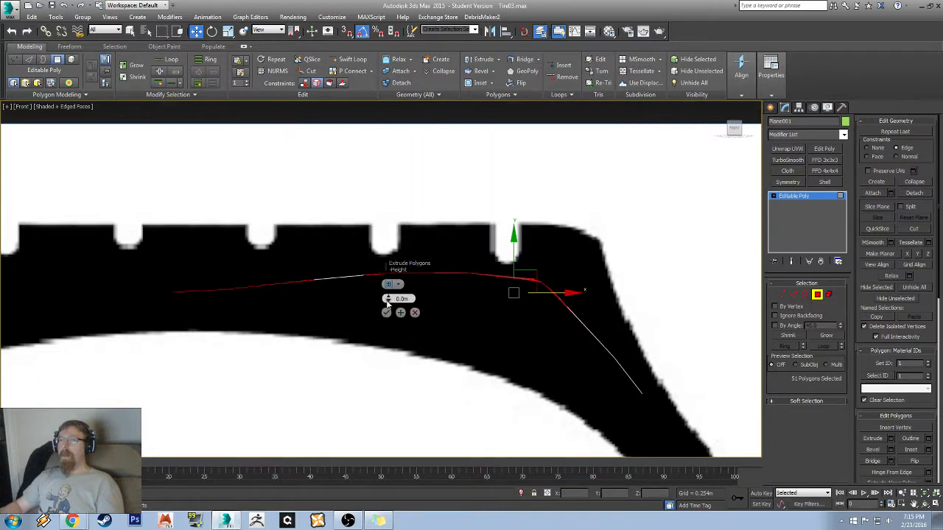
{"action": "left_click_drag", "start_coordinate": [388, 303], "coordinate": [392, 280]}
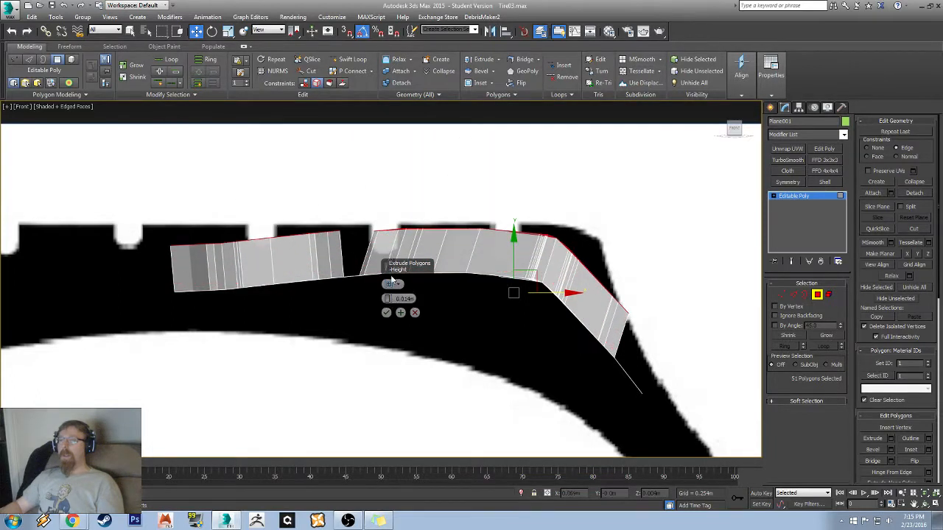
{"action": "left_click", "coordinate": [390, 287]}
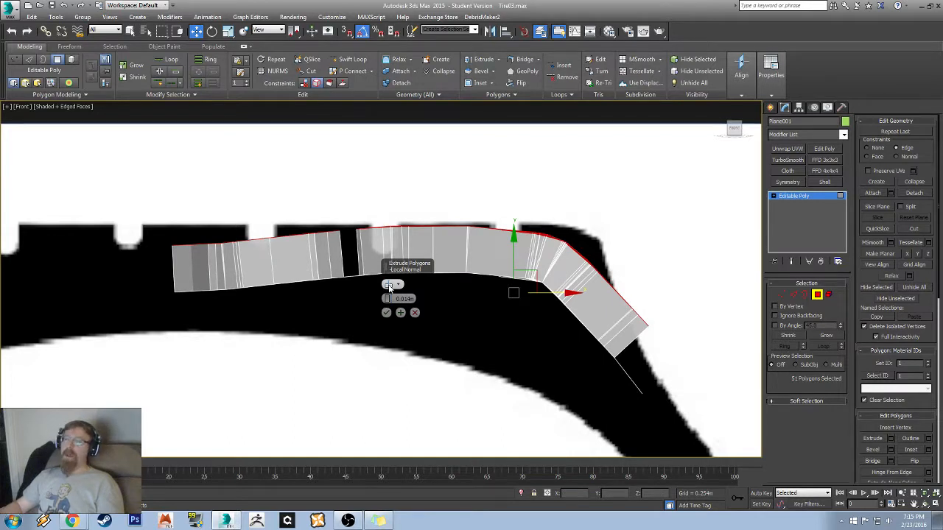
{"action": "left_click", "coordinate": [390, 287]}
{"action": "left_click", "coordinate": [390, 288]}
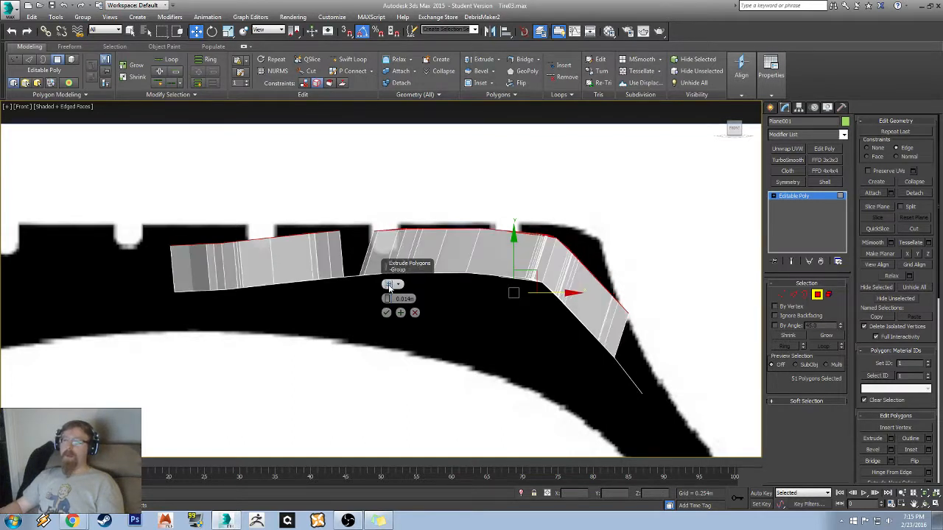
{"action": "left_click", "coordinate": [389, 288]}
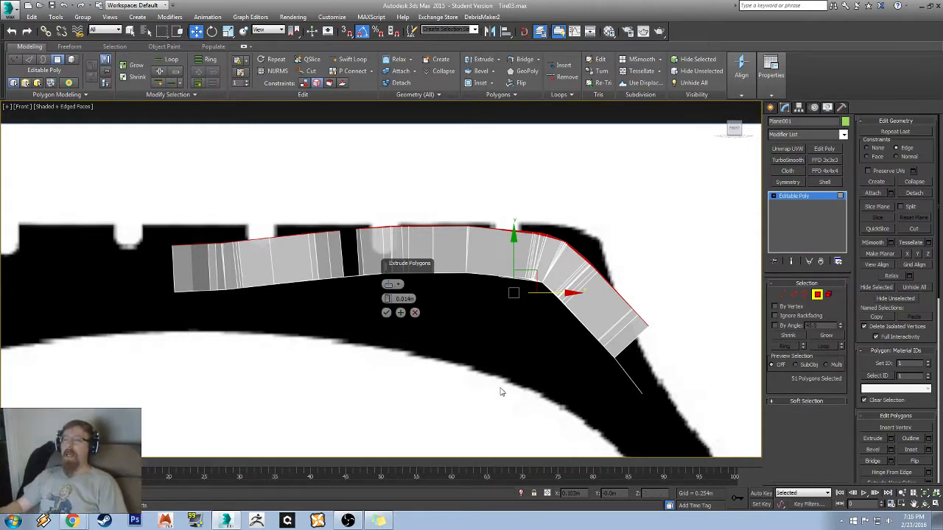
{"action": "left_click", "coordinate": [414, 314]}
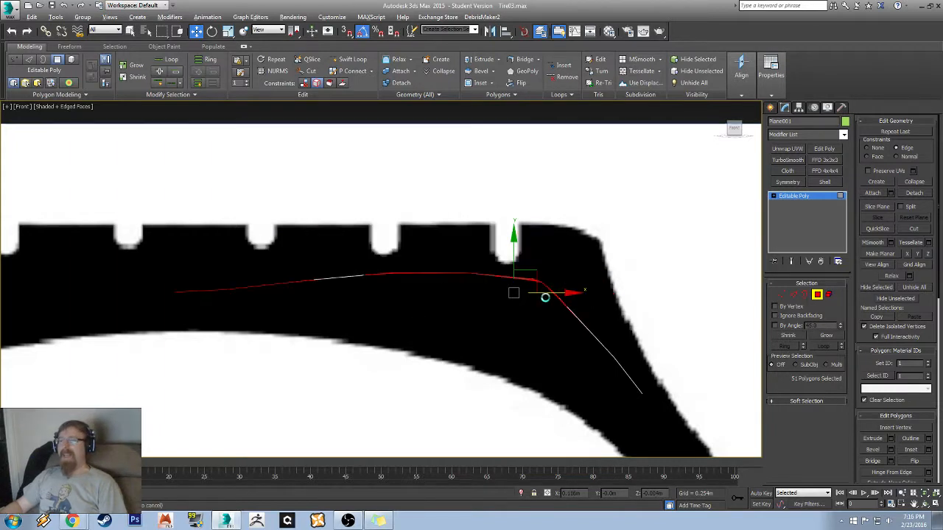
- Leave polygon editing and hide the profile reference image plane standing behind the tread mesh
{"action": "middle_click_drag", "start_coordinate": [510, 332], "coordinate": [481, 281], "text": "alt"}
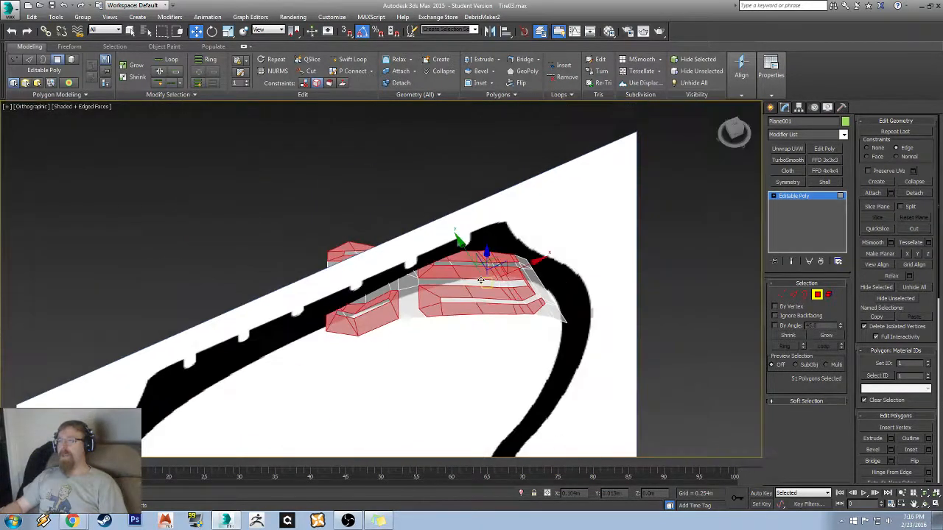
{"action": "scroll", "coordinate": [480, 281], "scroll_direction": "down", "scroll_amount": 2}
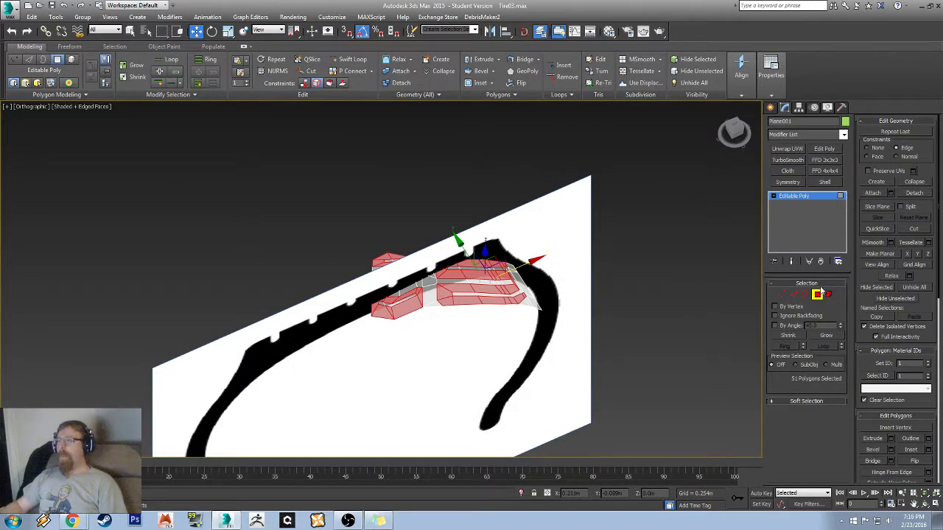
{"action": "left_click", "coordinate": [552, 225]}
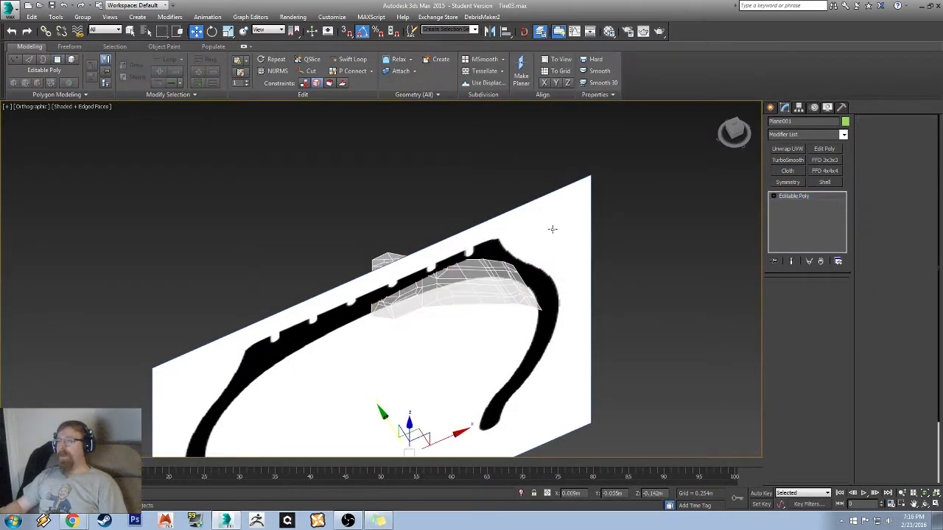
{"action": "right_click", "coordinate": [562, 248]}
{"action": "left_click", "coordinate": [583, 214]}
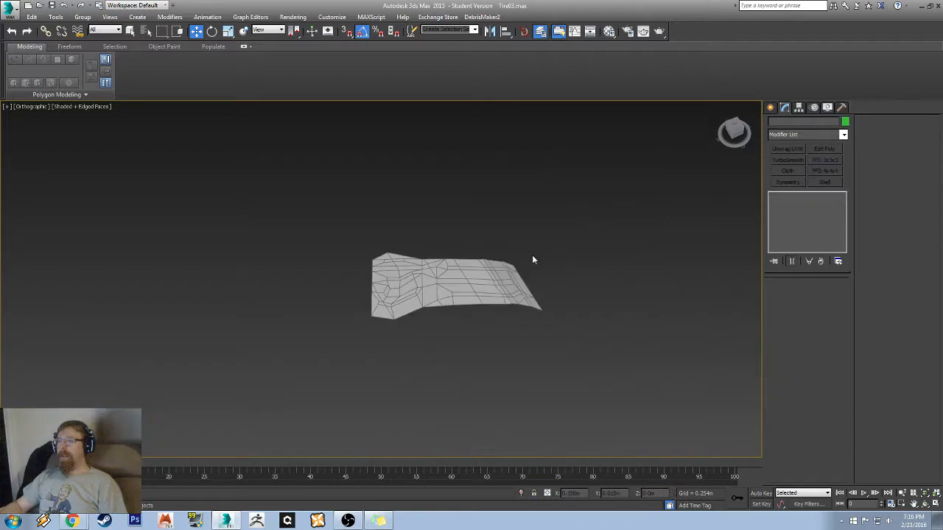
- Reselect the tread mesh and return to polygon level to check the selected tread blocks
{"action": "key", "text": "z"}
{"action": "left_click", "coordinate": [485, 243]}
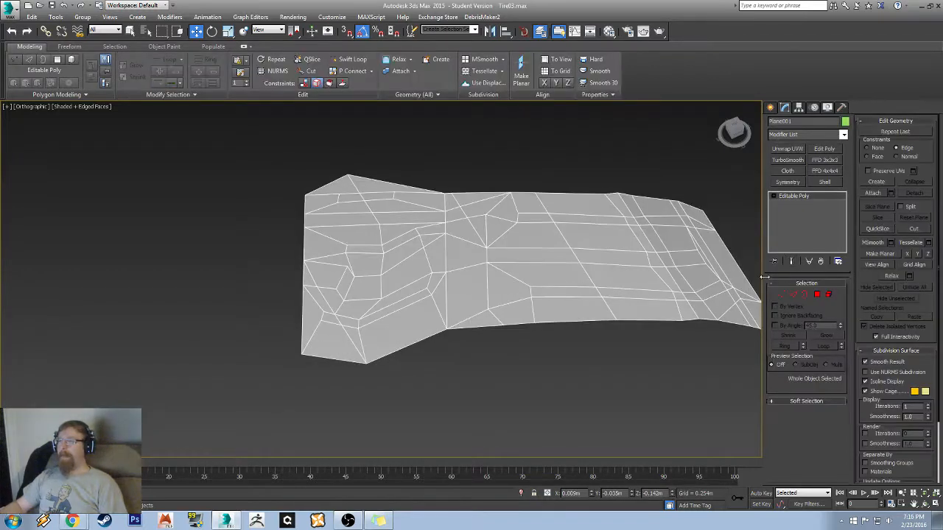
{"action": "left_click", "coordinate": [818, 295]}
{"action": "middle_click_drag", "start_coordinate": [663, 284], "coordinate": [422, 329], "text": "alt"}
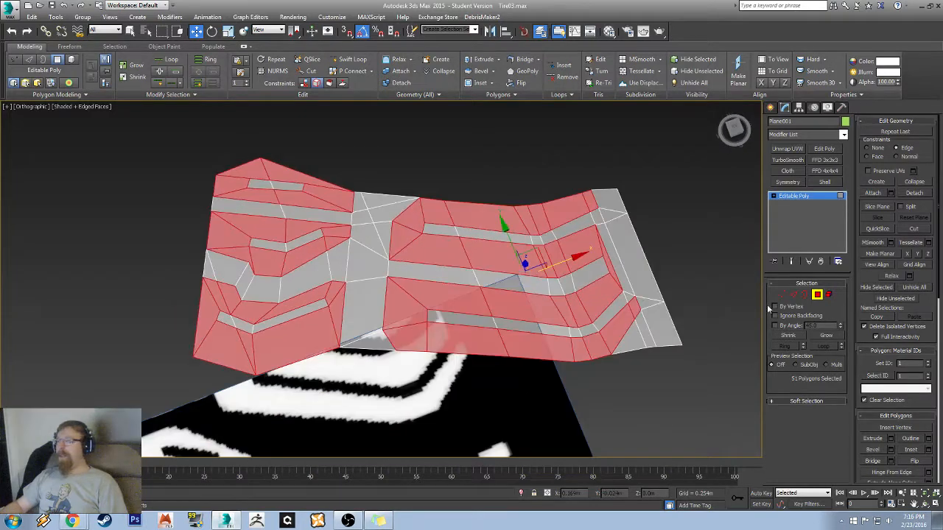
{"action": "middle_click_drag", "start_coordinate": [676, 333], "coordinate": [590, 318], "text": "alt"}
- Select the mesh's outer border, set constraints to None, and scale out a copy of the border to add a surrounding ring of polygons
{"action": "left_click", "coordinate": [795, 295]}
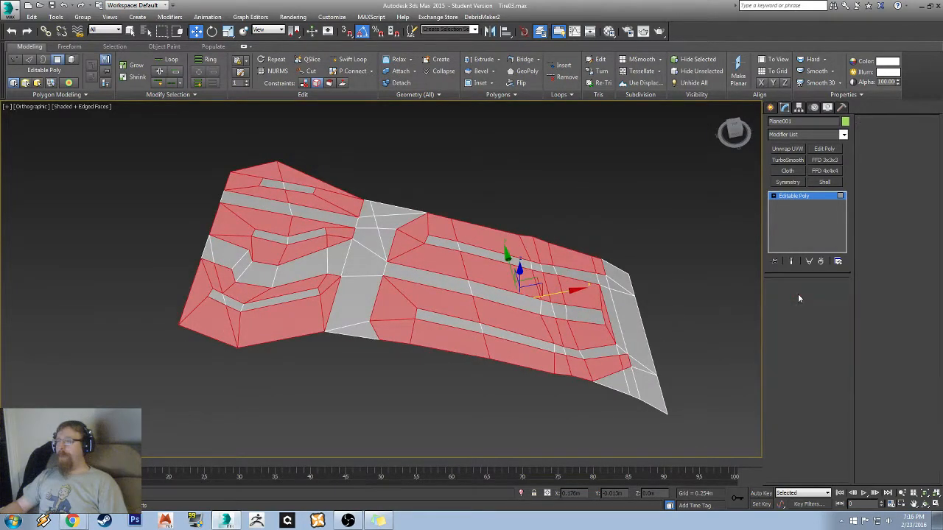
{"action": "key", "text": "3"}
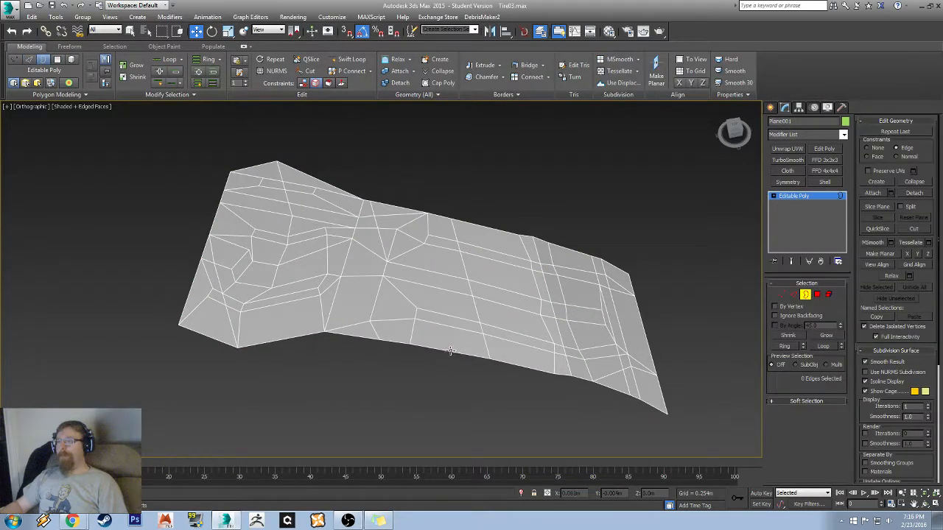
{"action": "left_click", "coordinate": [450, 351]}
{"action": "middle_click_drag", "start_coordinate": [451, 350], "coordinate": [600, 337], "text": "alt"}
{"action": "middle_click_drag", "start_coordinate": [409, 298], "coordinate": [388, 320], "text": "alt"}
{"action": "key", "text": "w"}
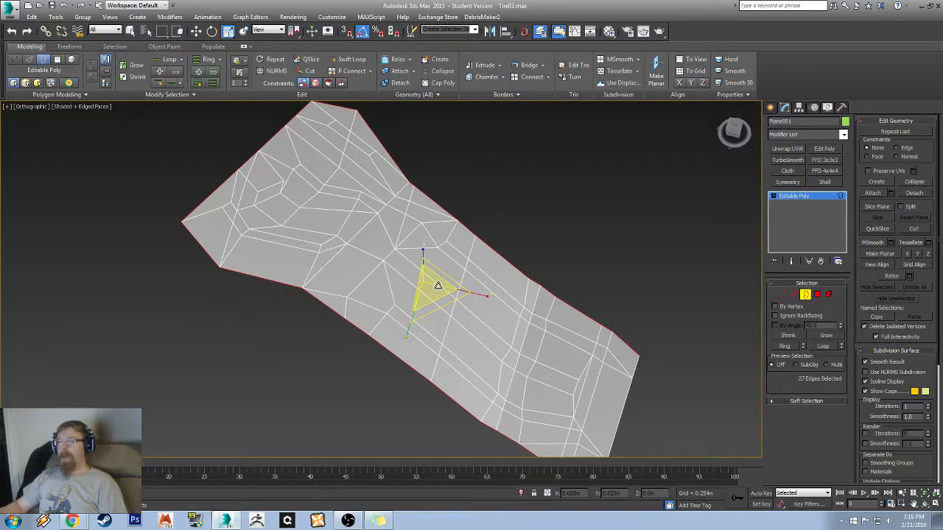
{"action": "left_click_drag", "start_coordinate": [429, 278], "coordinate": [435, 276], "text": "shift"}
{"action": "middle_click_drag", "start_coordinate": [435, 276], "coordinate": [376, 272], "text": "alt"}
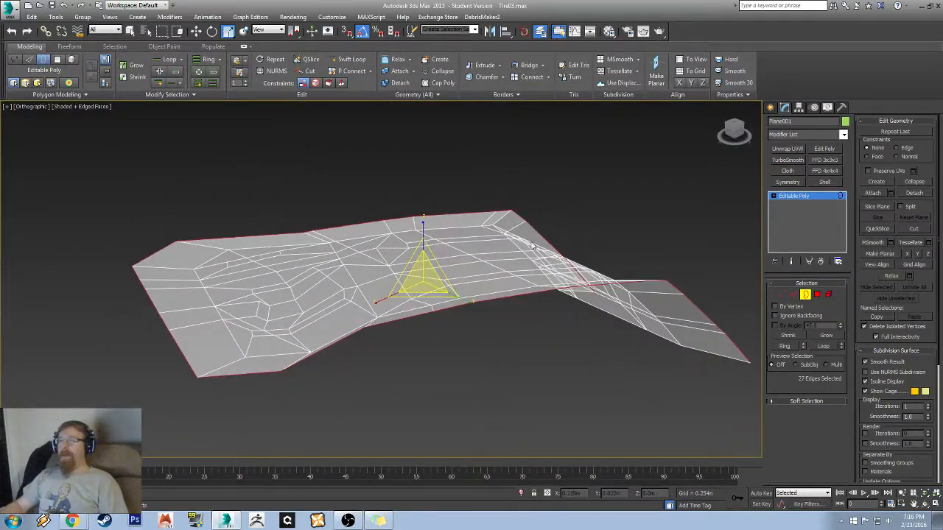
{"action": "middle_click_drag", "start_coordinate": [532, 246], "coordinate": [523, 197], "text": "alt"}
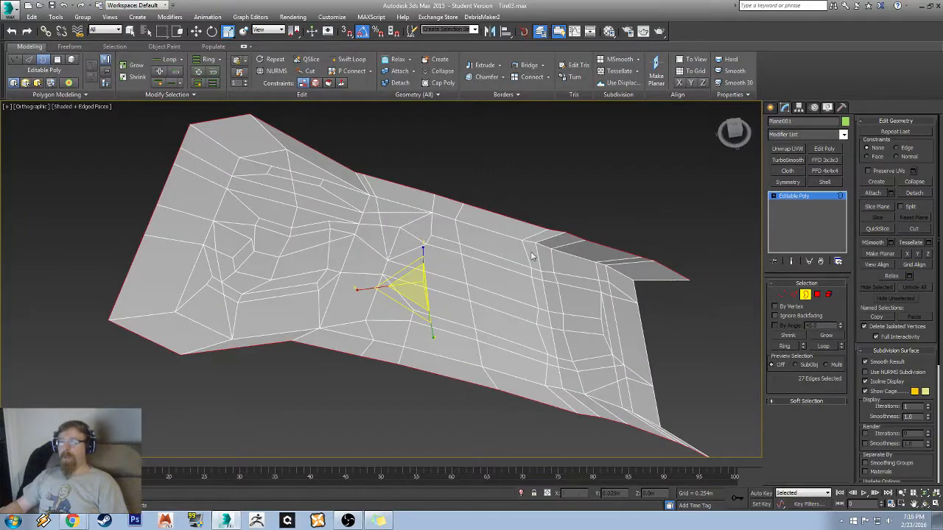
- In the front view, clone the selected tread block polygons upward as an element and hide the cloned polygons
{"action": "left_click", "coordinate": [818, 295]}
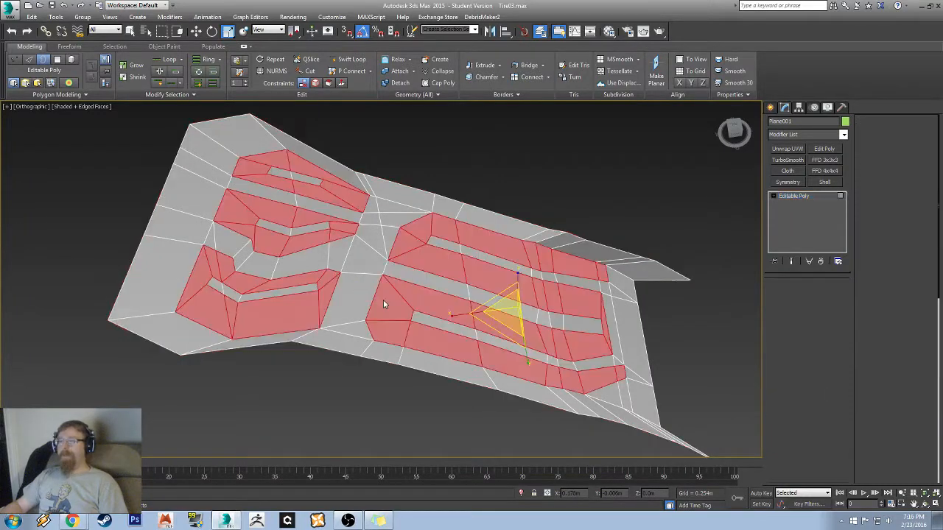
{"action": "middle_click_drag", "start_coordinate": [383, 300], "coordinate": [402, 314], "text": "alt"}
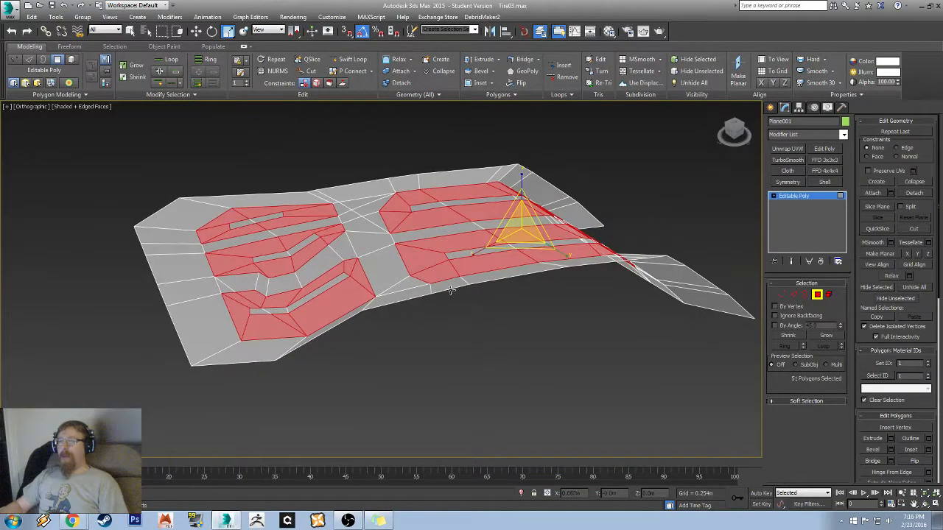
{"action": "middle_click_drag", "start_coordinate": [451, 290], "coordinate": [431, 280], "text": "alt"}
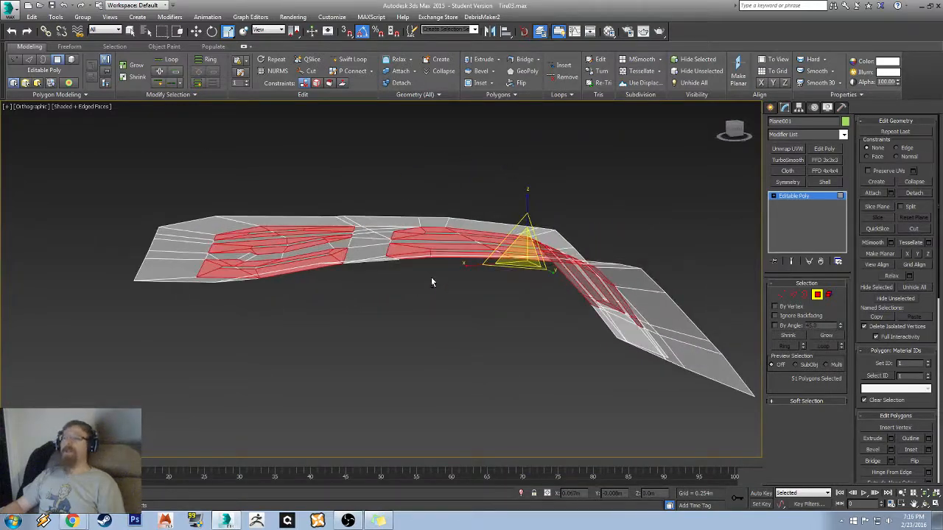
{"action": "left_click_drag", "start_coordinate": [735, 134], "coordinate": [736, 133]}
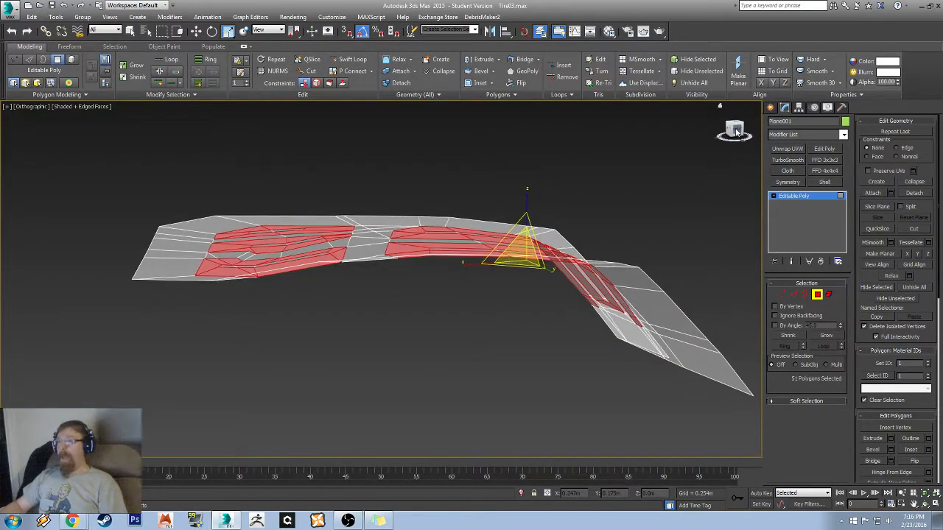
{"action": "left_click", "coordinate": [736, 133]}
{"action": "key", "text": "w"}
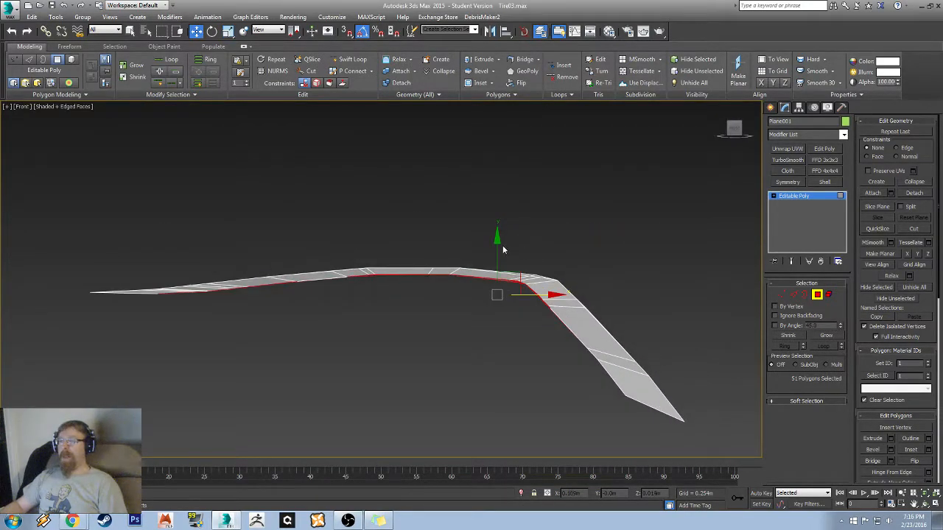
{"action": "left_click_drag", "start_coordinate": [496, 247], "coordinate": [498, 222]}
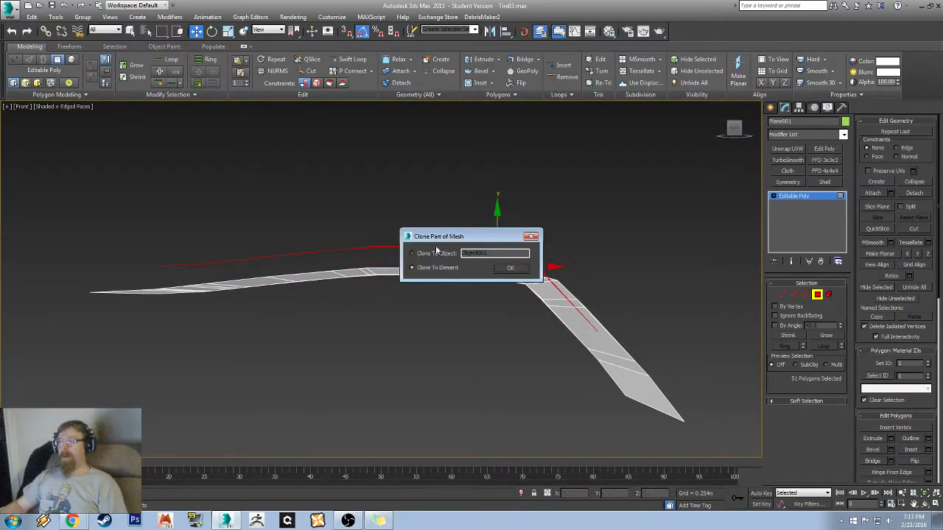
{"action": "left_click", "coordinate": [520, 269]}
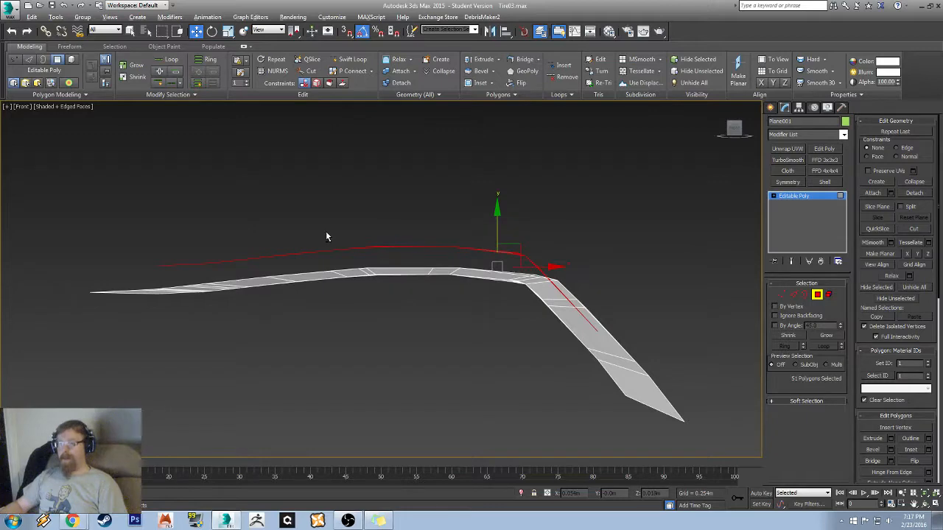
{"action": "mouse_move", "coordinate": [327, 233]}
{"action": "middle_mouse_down", "text": "alt"}
{"action": "mouse_move", "coordinate": [328, 263]}
{"action": "mouse_move", "coordinate": [375, 273]}
{"action": "mouse_move", "coordinate": [372, 286]}
{"action": "mouse_move", "coordinate": [364, 275]}
{"action": "mouse_move", "coordinate": [379, 278]}
{"action": "mouse_move", "coordinate": [351, 305]}
{"action": "mouse_move", "coordinate": [443, 248]}
{"action": "mouse_move", "coordinate": [388, 266]}
{"action": "mouse_move", "coordinate": [402, 263]}
{"action": "mouse_move", "coordinate": [375, 288]}
{"action": "mouse_move", "coordinate": [412, 288]}
{"action": "middle_mouse_up", "text": "alt"}
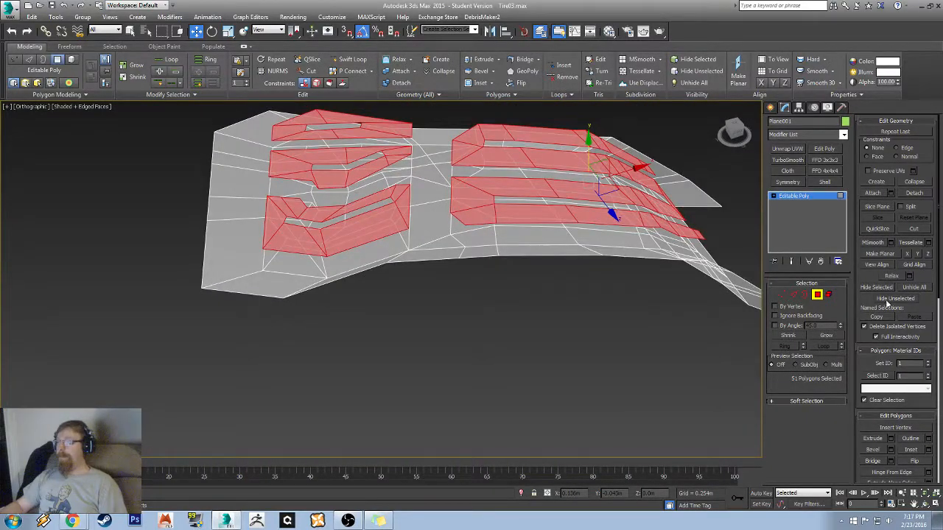
{"action": "left_click", "coordinate": [874, 289]}
- Turn off see-through display for the mesh and change its object color to dark blue
{"action": "middle_click_drag", "start_coordinate": [261, 180], "coordinate": [300, 319], "text": "alt"}
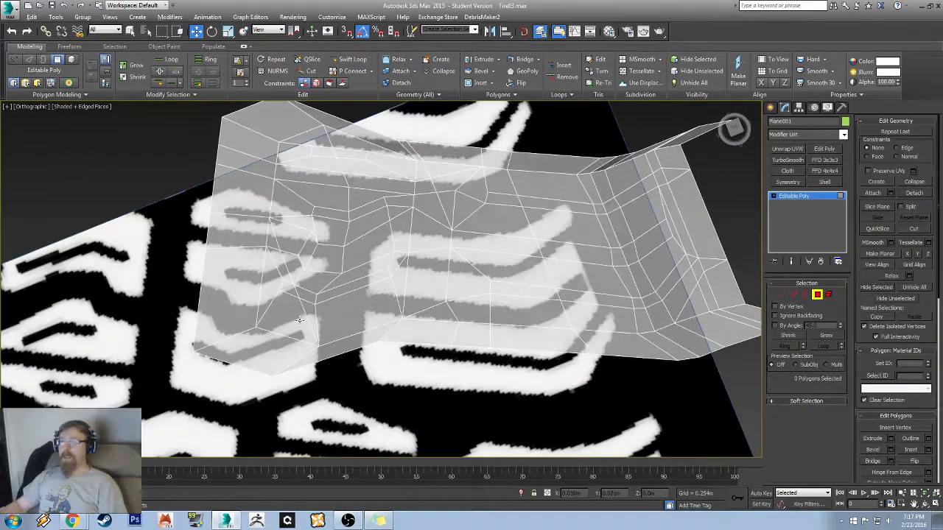
{"action": "scroll", "coordinate": [283, 280], "scroll_direction": "up", "scroll_amount": 4}
{"action": "key", "text": "alt+x"}
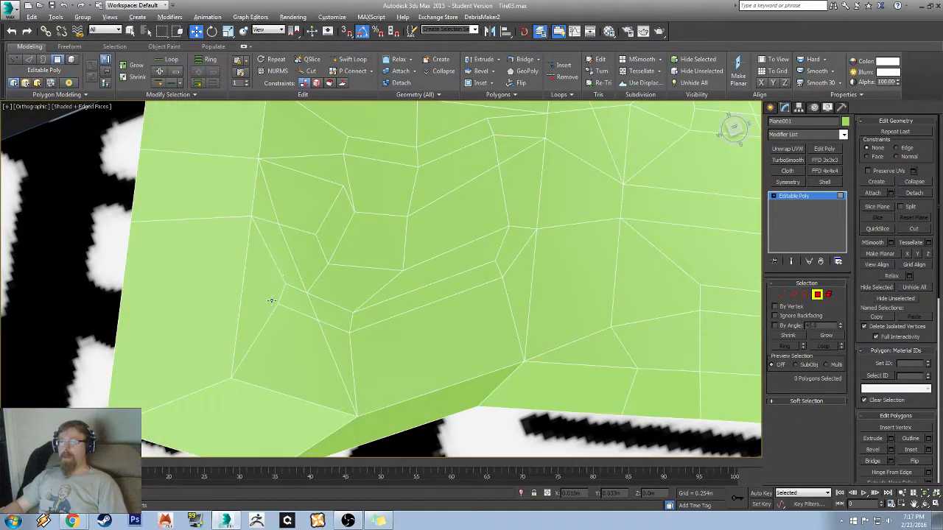
{"action": "left_click", "coordinate": [845, 122]}
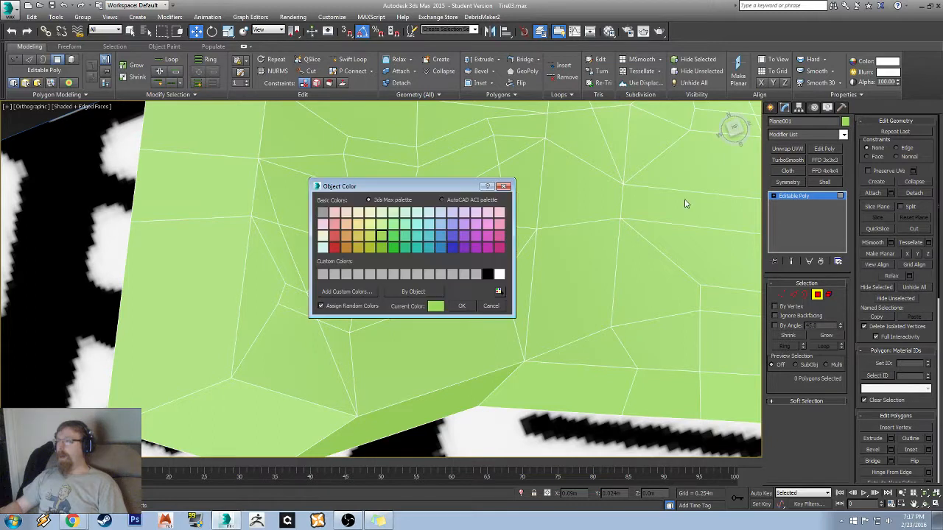
{"action": "left_click", "coordinate": [451, 248]}
{"action": "left_click", "coordinate": [461, 305]}
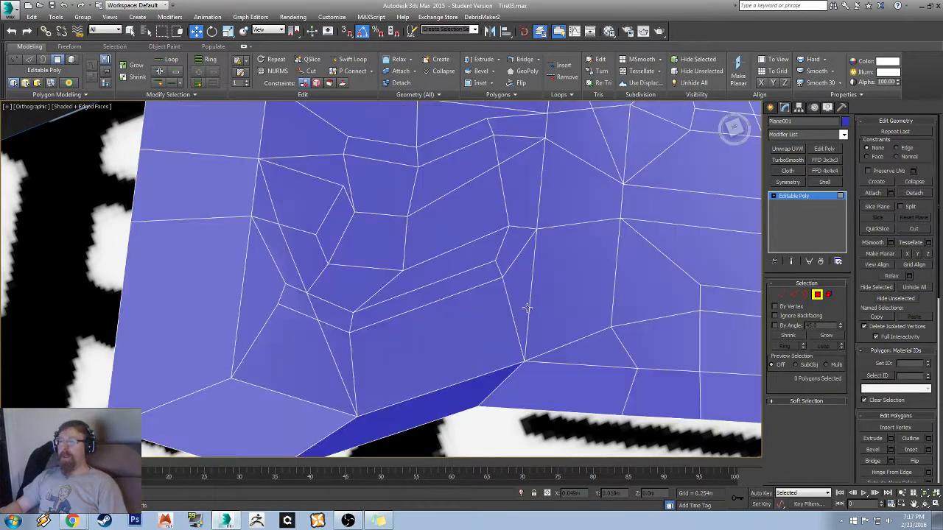
- Select the polygons of the lowest tread block in the mesh's left half, leaving out its bent inner groove
{"action": "middle_click_drag", "start_coordinate": [456, 298], "coordinate": [376, 282], "text": "alt"}
{"action": "key", "text": "z"}
{"action": "left_click", "coordinate": [287, 311]}
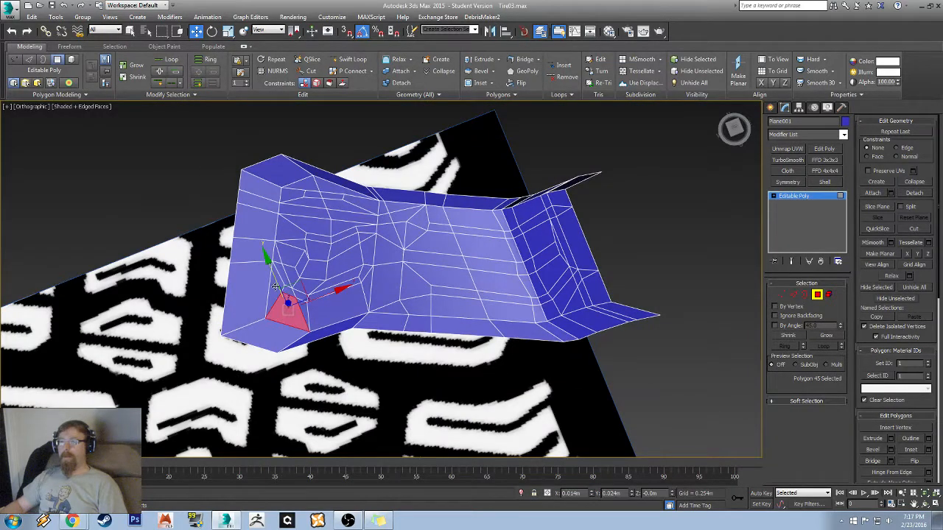
{"action": "left_click", "coordinate": [276, 289], "text": "ctrl"}
{"action": "scroll", "coordinate": [301, 284], "scroll_direction": "up", "scroll_amount": 5}
{"action": "left_click", "coordinate": [230, 268], "text": "ctrl"}
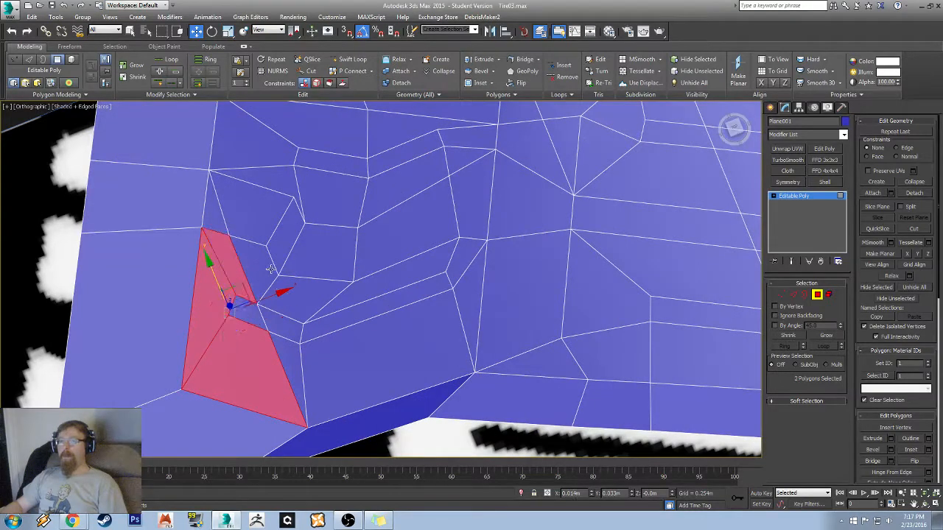
{"action": "left_click", "coordinate": [271, 270], "text": "shift"}
{"action": "key", "text": "ctrl+z"}
{"action": "left_click", "coordinate": [259, 278], "text": "ctrl"}
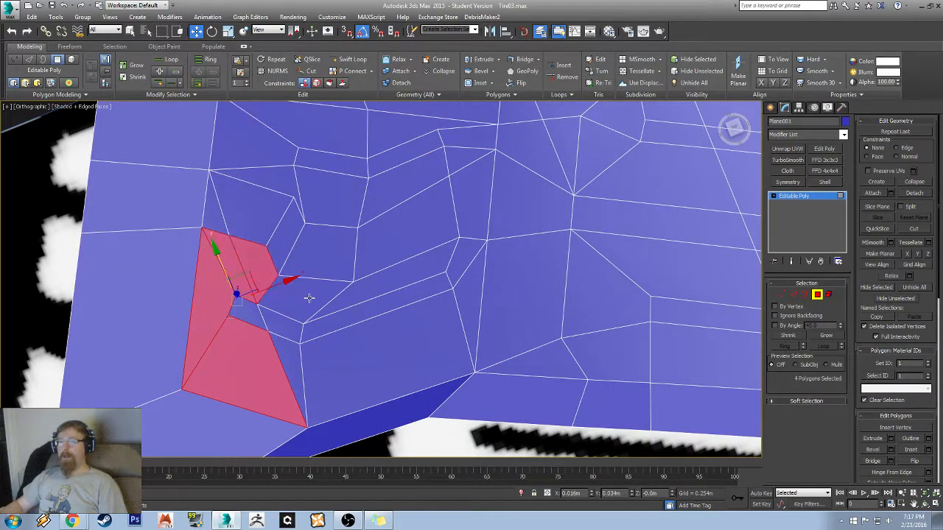
{"action": "left_click", "coordinate": [369, 285], "text": "ctrl"}
{"action": "left_click", "coordinate": [463, 255], "text": "ctrl"}
{"action": "left_click", "coordinate": [322, 349], "text": "ctrl"}
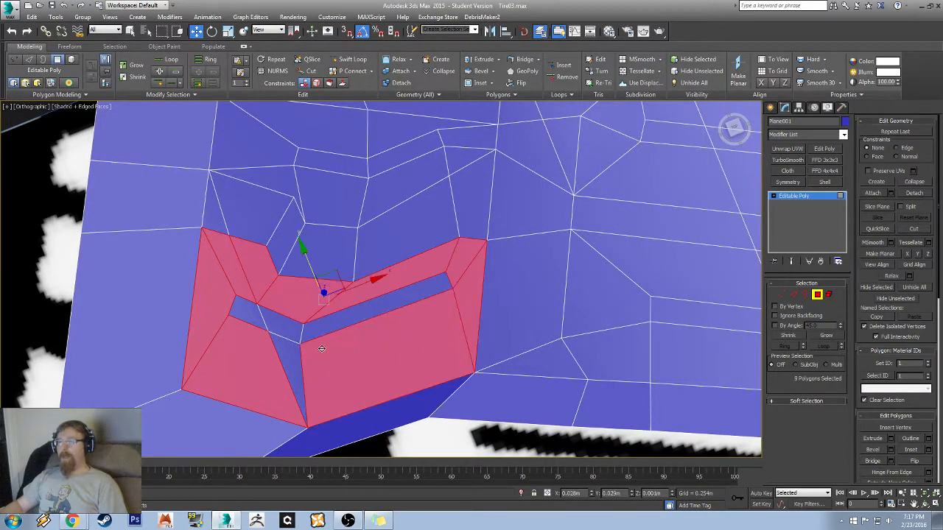
{"action": "left_click", "coordinate": [283, 360], "text": "ctrl"}
- Add the polygons of the middle tread block in the left half, leaving out its bent inner groove
{"action": "middle_click_drag", "start_coordinate": [319, 188], "coordinate": [322, 345]}
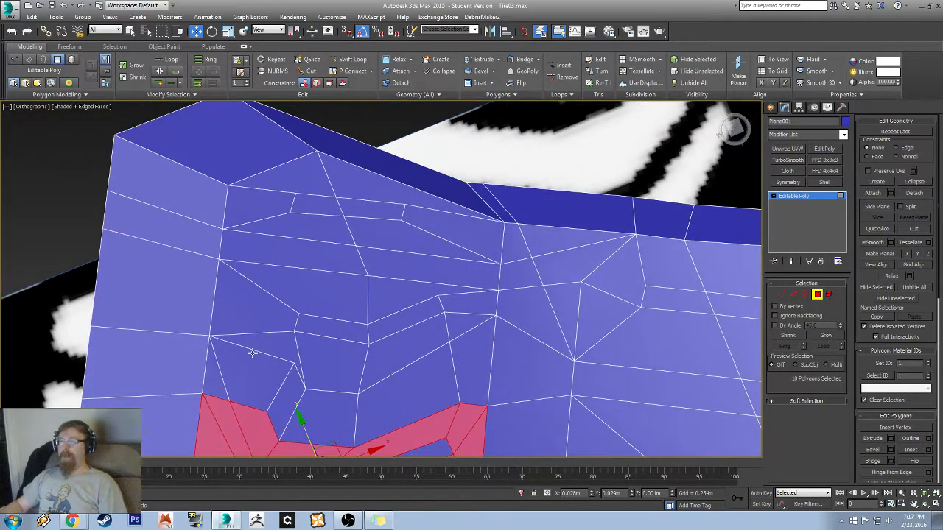
{"action": "left_click", "coordinate": [458, 327], "text": "ctrl"}
{"action": "left_click", "coordinate": [470, 302], "text": "ctrl"}
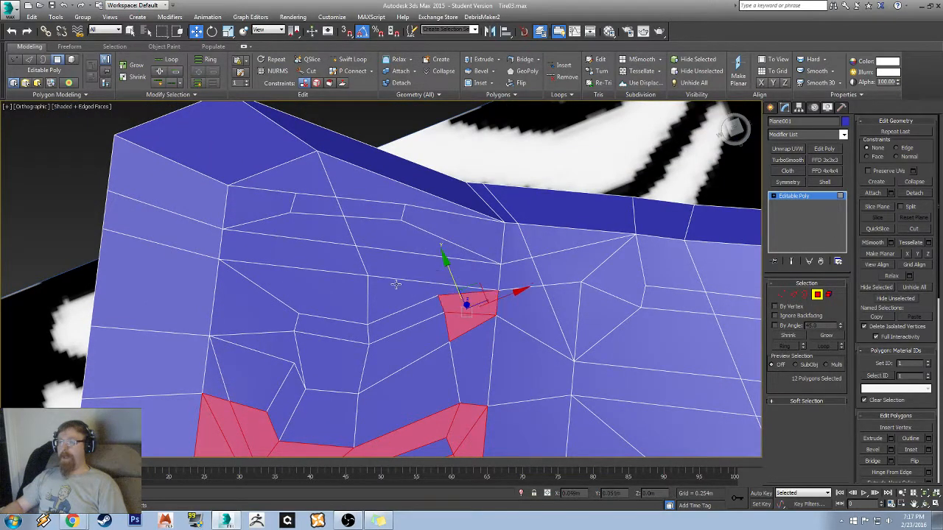
{"action": "left_click", "coordinate": [392, 287], "text": "ctrl"}
{"action": "left_click", "coordinate": [321, 296], "text": "ctrl"}
{"action": "left_click", "coordinate": [260, 297], "text": "ctrl"}
{"action": "left_click", "coordinate": [331, 361], "text": "ctrl"}
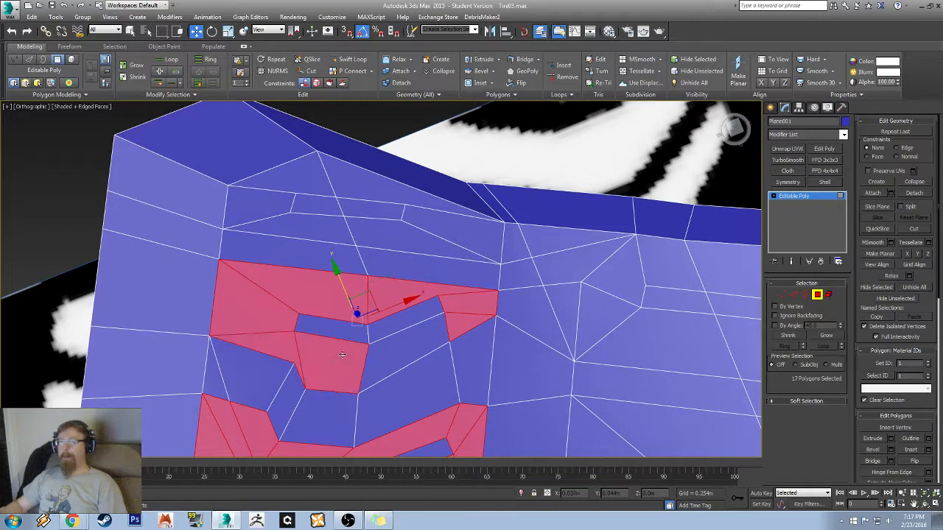
{"action": "left_click", "coordinate": [395, 346], "text": "ctrl"}
- Add the polygons of the uppermost tread block in the left half, leaving out its short inner groove
{"action": "left_click", "coordinate": [418, 247], "text": "ctrl"}
{"action": "left_click", "coordinate": [432, 212], "text": "ctrl"}
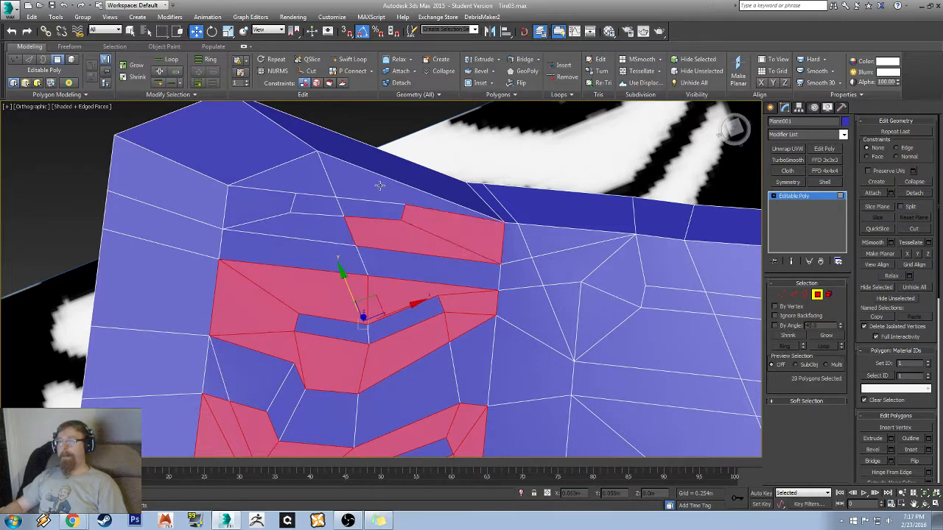
{"action": "left_click", "coordinate": [380, 186], "text": "ctrl"}
{"action": "left_click", "coordinate": [304, 190], "text": "ctrl"}
{"action": "left_click", "coordinate": [273, 207], "text": "ctrl"}
{"action": "left_click", "coordinate": [296, 221], "text": "ctrl"}
- Add the polygon strip above the upper groove of the right half, from its left end around the bend to the tip
{"action": "middle_click_drag", "start_coordinate": [590, 270], "coordinate": [238, 102]}
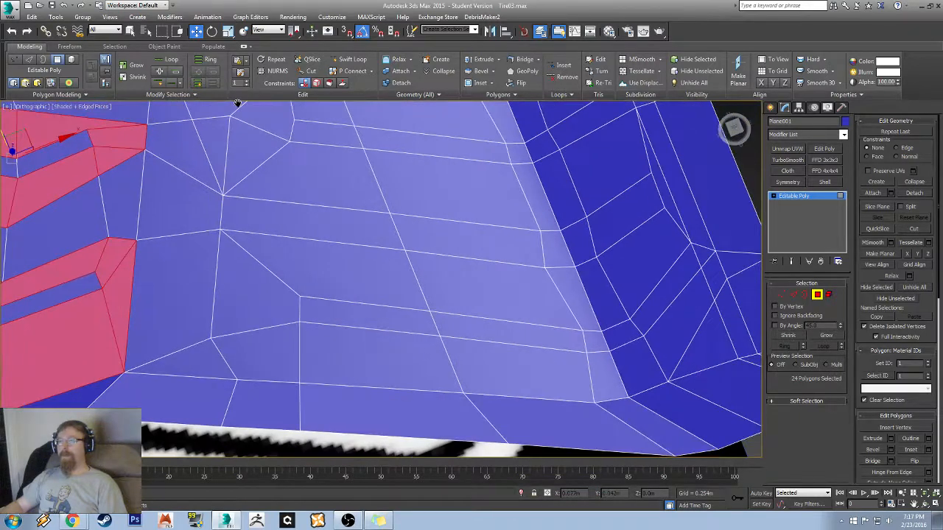
{"action": "scroll", "coordinate": [289, 147], "scroll_direction": "down", "scroll_amount": 4}
{"action": "middle_click_drag", "start_coordinate": [376, 133], "coordinate": [347, 239]}
{"action": "left_click", "coordinate": [394, 225], "text": "ctrl"}
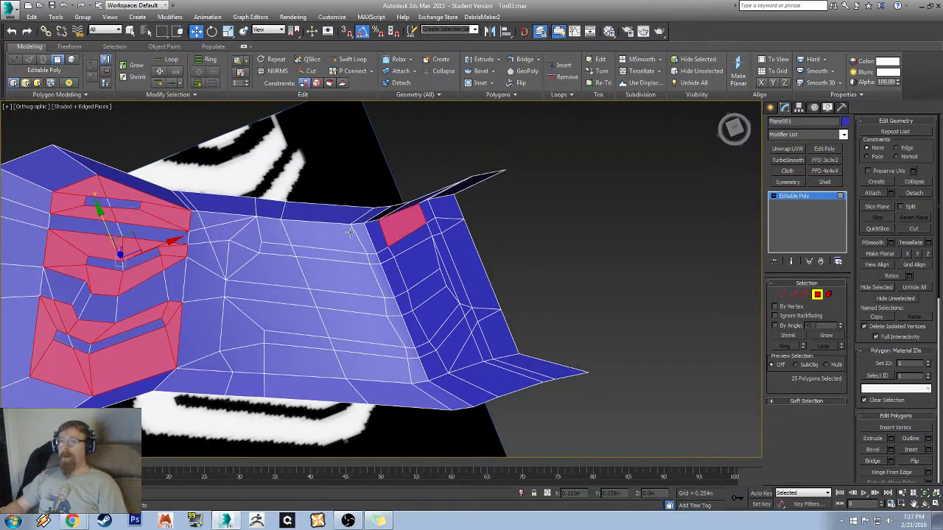
{"action": "left_click", "coordinate": [442, 215], "text": "shift"}
{"action": "middle_click_drag", "start_coordinate": [466, 280], "coordinate": [432, 241], "text": "alt"}
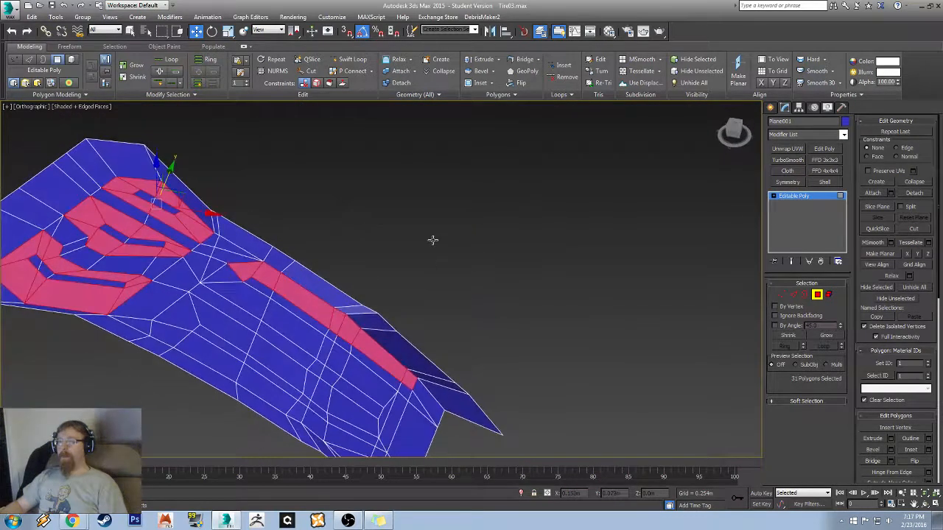
{"action": "middle_click_drag", "start_coordinate": [388, 356], "coordinate": [429, 261]}
{"action": "scroll", "coordinate": [393, 173], "scroll_direction": "up", "scroll_amount": 2}
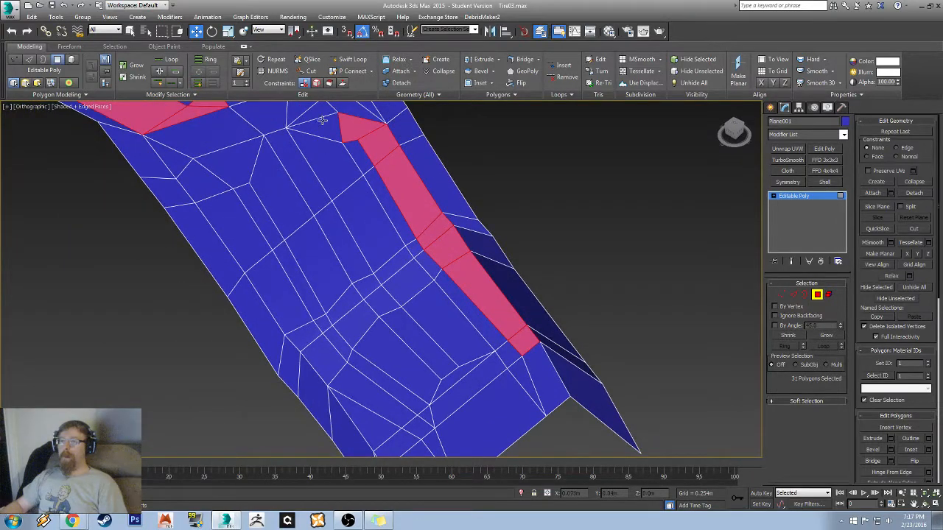
- Add the right half's remaining tread block polygons, including the lowest strip down to its tip, and drop the stray polygon beyond the blocks' inner end
{"action": "left_click", "coordinate": [326, 160], "text": "shift"}
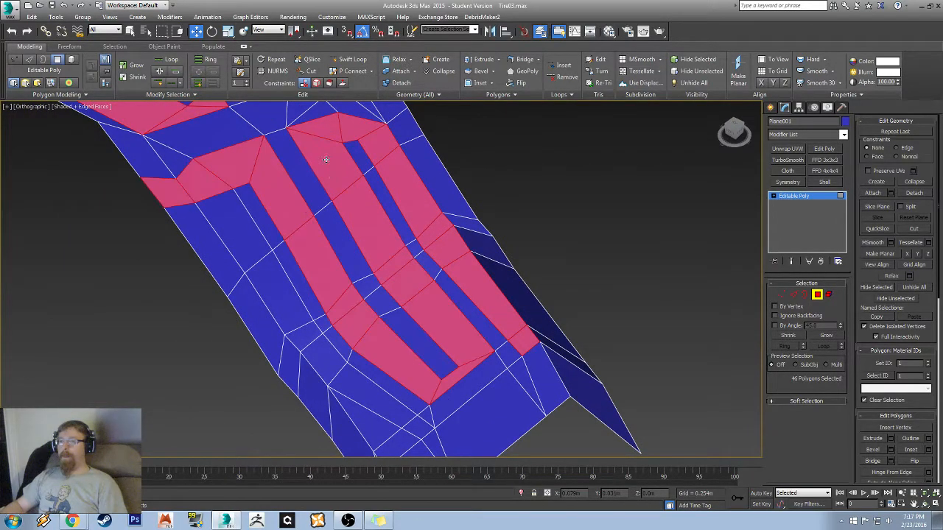
{"action": "left_click", "coordinate": [156, 201], "text": "alt"}
{"action": "left_click", "coordinate": [249, 229], "text": "ctrl"}
{"action": "left_click", "coordinate": [278, 274], "text": "ctrl"}
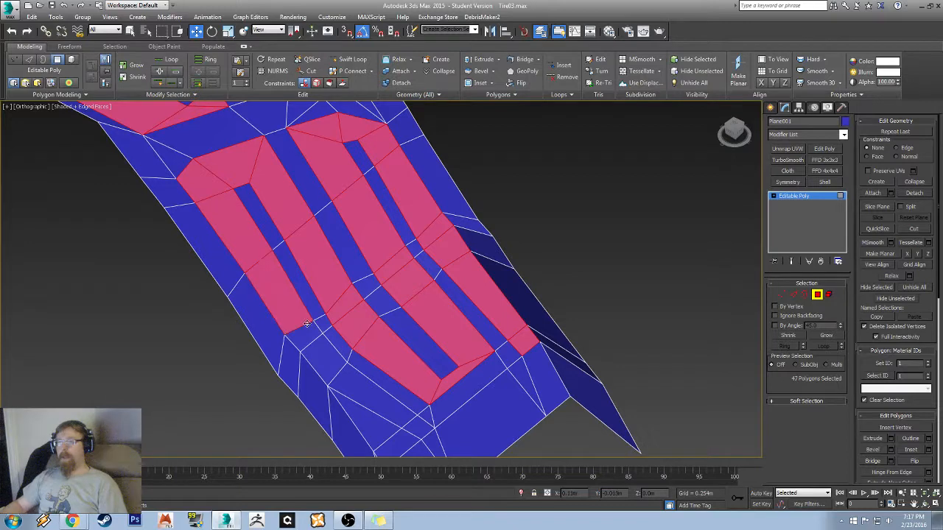
{"action": "left_click", "coordinate": [306, 341], "text": "ctrl"}
{"action": "left_click", "coordinate": [322, 361], "text": "ctrl"}
{"action": "left_click", "coordinate": [356, 382], "text": "ctrl"}
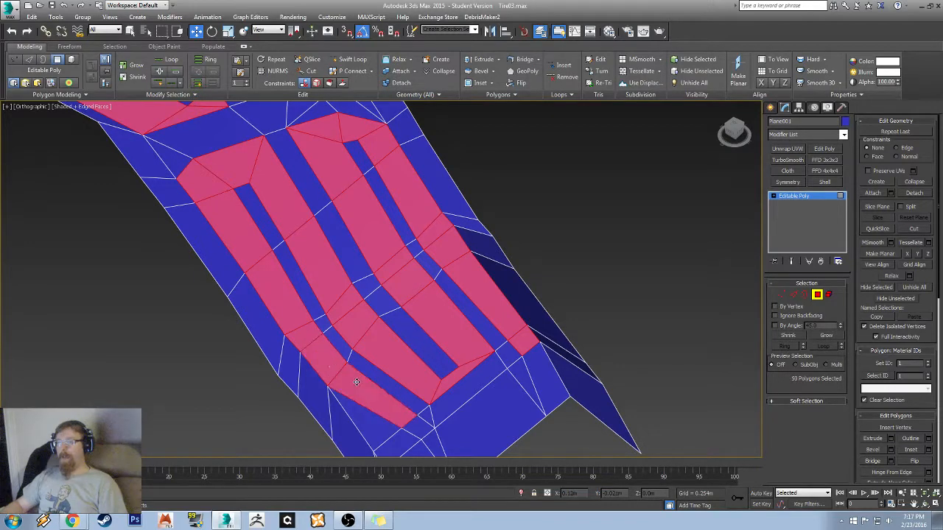
{"action": "left_click", "coordinate": [418, 427], "text": "ctrl"}
- Delete all selected base polygons beneath the tread blocks, checking the selection against the tread image from above
{"action": "scroll", "coordinate": [414, 374], "scroll_direction": "down", "scroll_amount": 5}
{"action": "middle_click_drag", "start_coordinate": [414, 374], "coordinate": [394, 383], "text": "alt"}
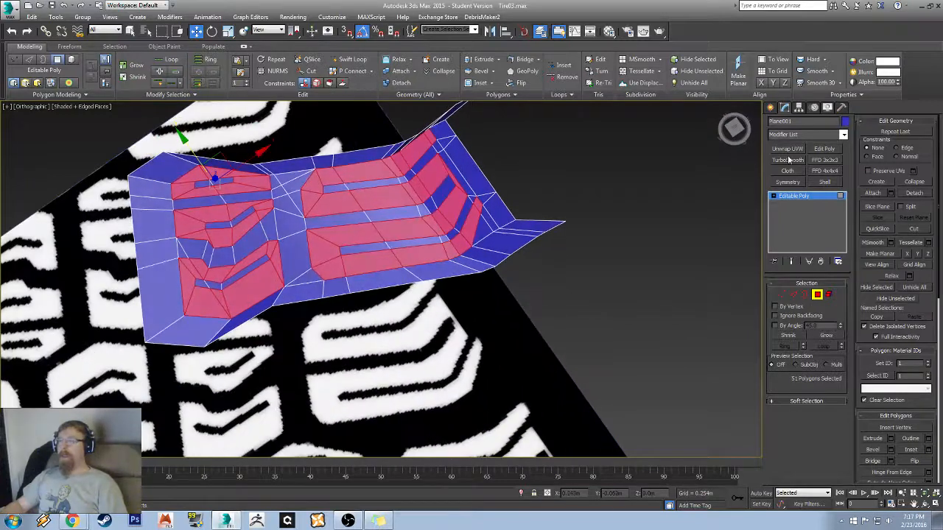
{"action": "left_click", "coordinate": [738, 129]}
{"action": "key", "text": "t"}
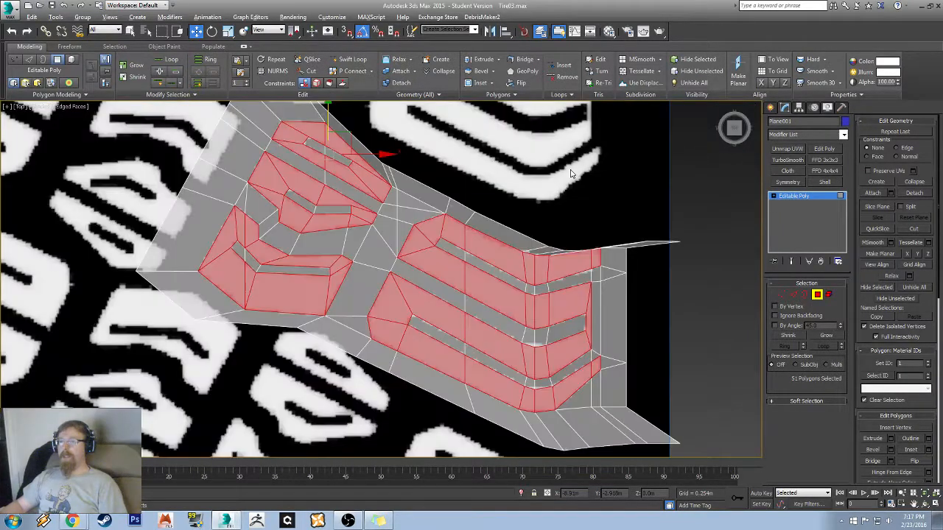
{"action": "middle_click_drag", "start_coordinate": [443, 185], "coordinate": [388, 190]}
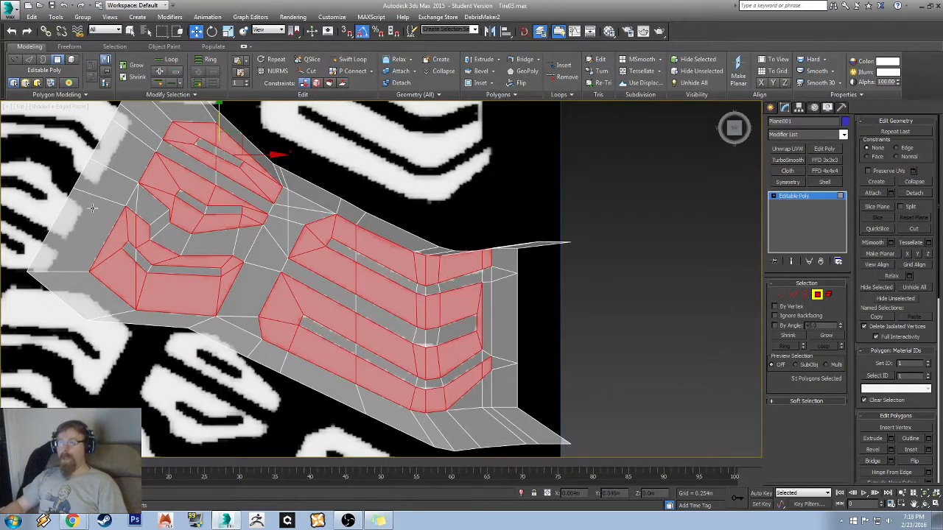
{"action": "key", "text": "Delete"}
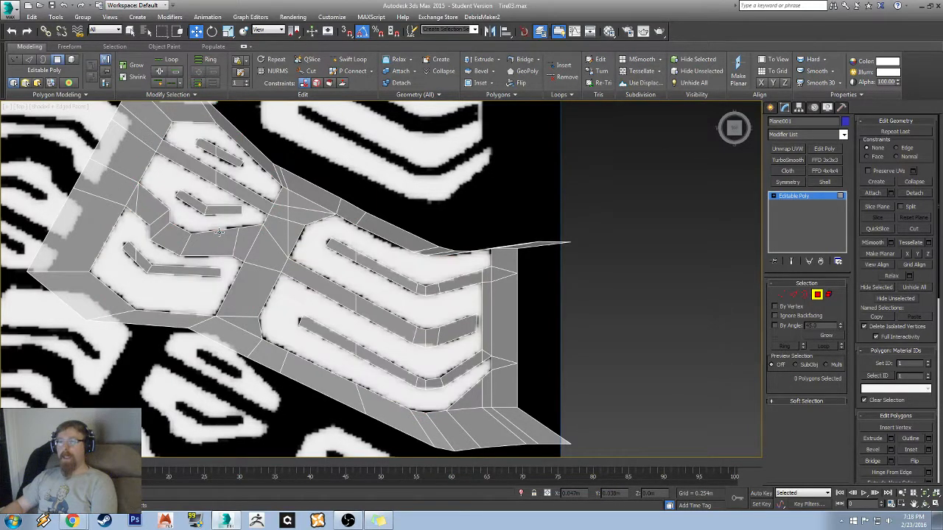
- Unhide the raised tread blocks and display the mesh shaded with edged faces and see-through off
{"action": "middle_click_drag", "start_coordinate": [219, 232], "coordinate": [251, 193], "text": "alt"}
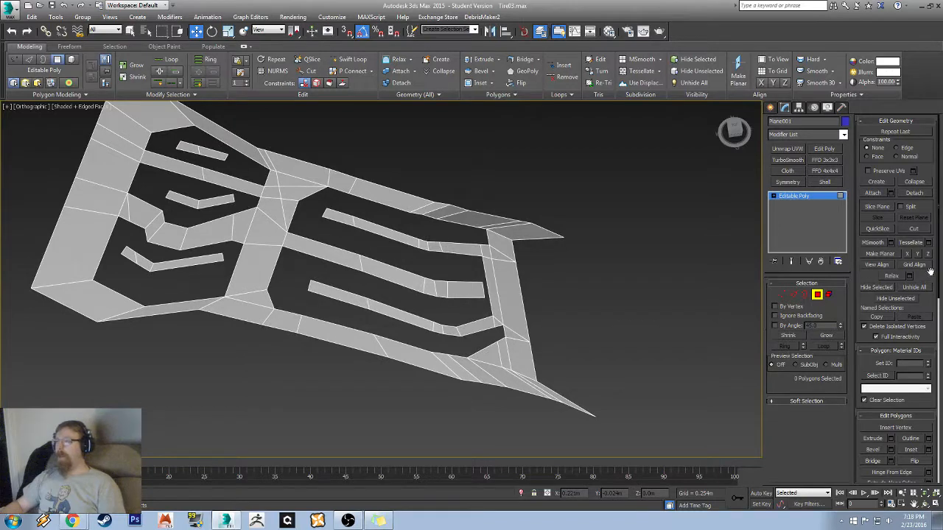
{"action": "left_click", "coordinate": [924, 289]}
{"action": "middle_click_drag", "start_coordinate": [252, 262], "coordinate": [317, 229], "text": "alt"}
{"action": "key", "text": "F3"}
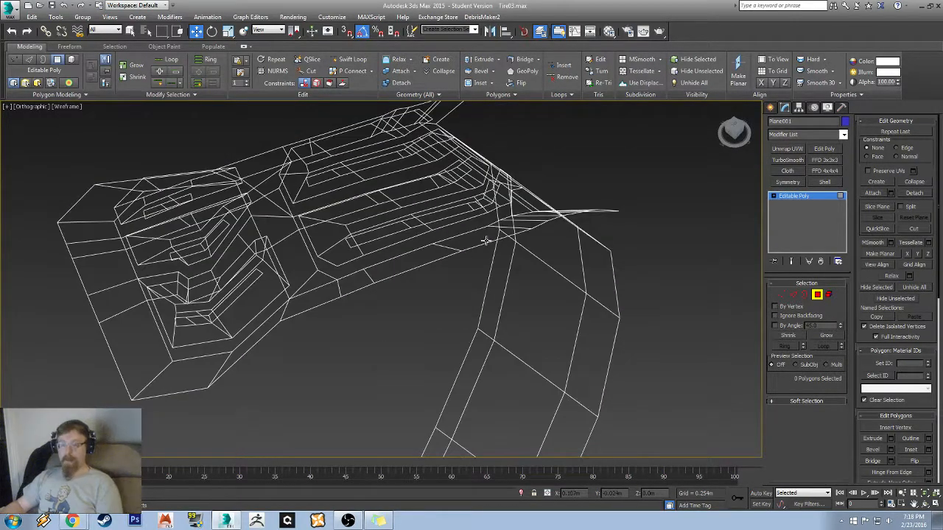
{"action": "key", "text": "F3"}
{"action": "key", "text": "F4"}
{"action": "key", "text": "F4"}
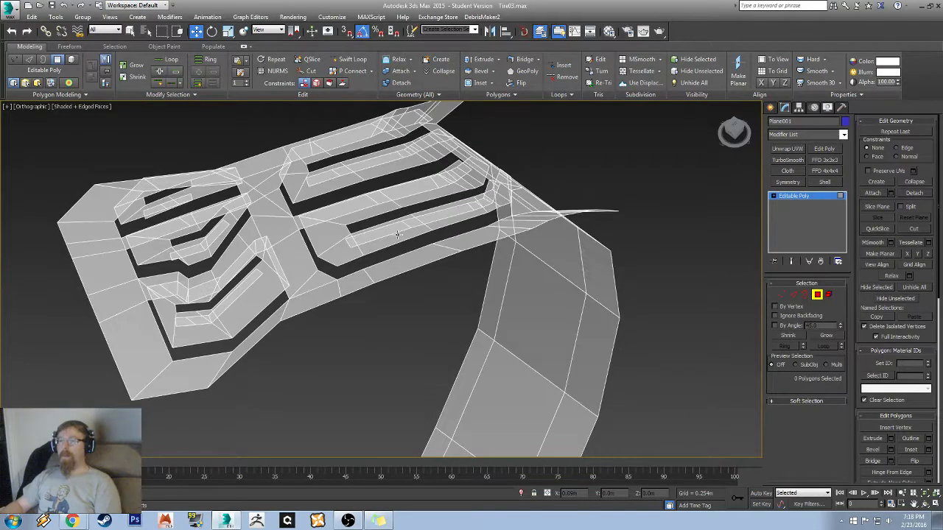
{"action": "key", "text": "alt+x"}
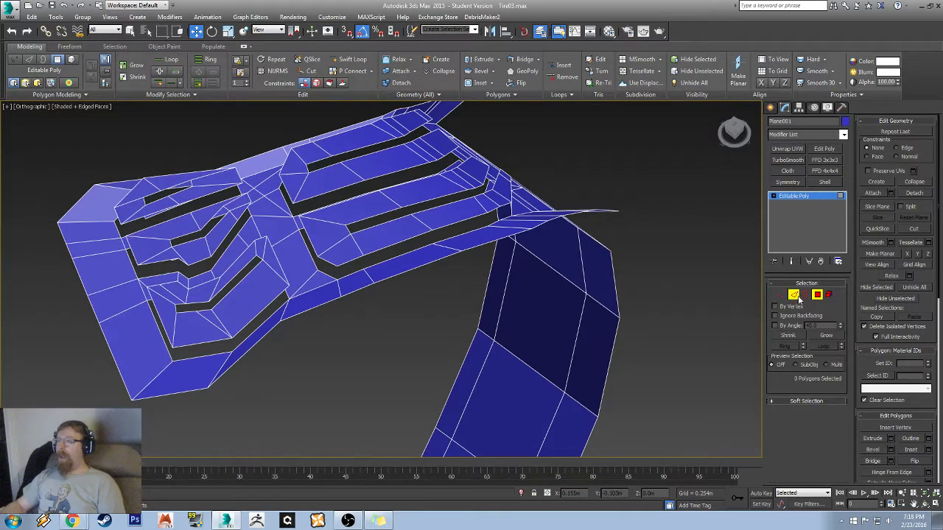
- Bridge the raised outer border of the left half's lowest tread block to the matching hole border in the base
{"action": "left_click", "coordinate": [806, 295]}
{"action": "middle_click_drag", "start_coordinate": [103, 298], "coordinate": [255, 267]}
{"action": "scroll", "coordinate": [254, 267], "scroll_direction": "up", "scroll_amount": 3}
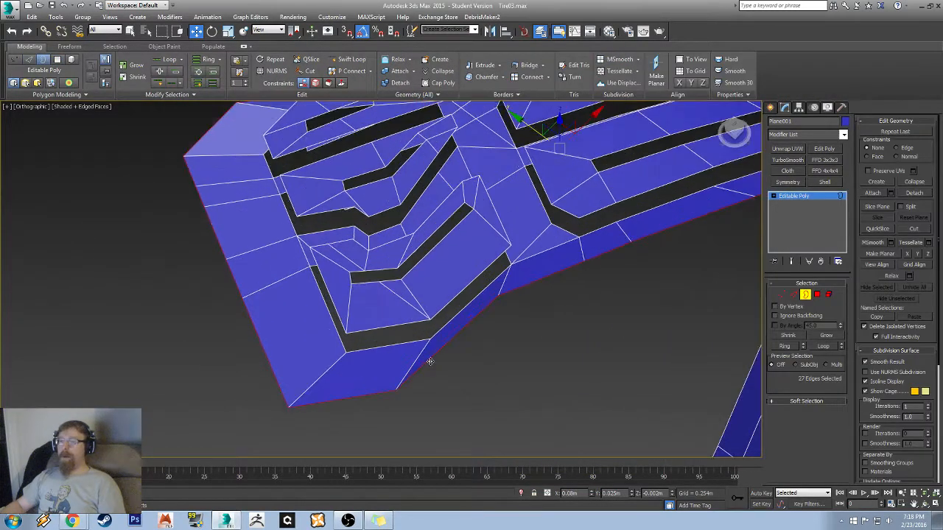
{"action": "left_click", "coordinate": [409, 343]}
{"action": "left_click", "coordinate": [415, 323], "text": "ctrl"}
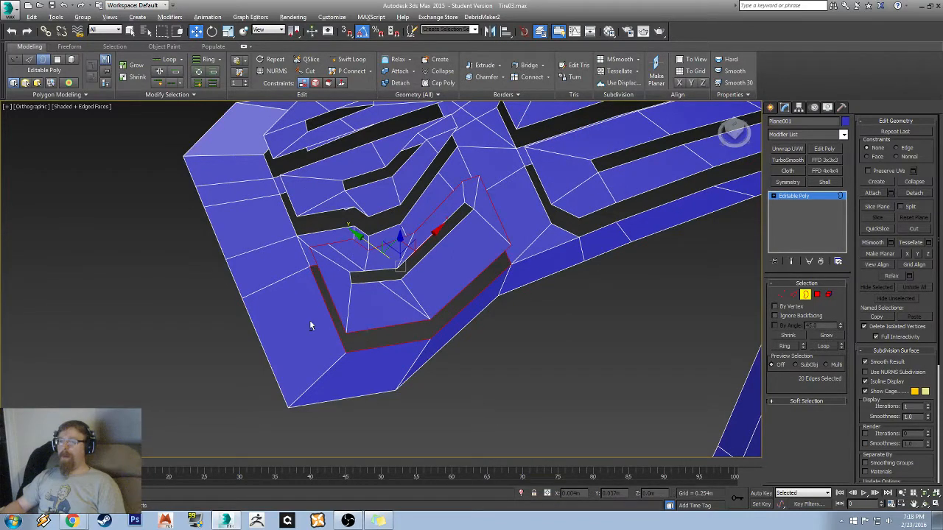
{"action": "middle_click_drag", "start_coordinate": [311, 326], "coordinate": [351, 311], "text": "alt"}
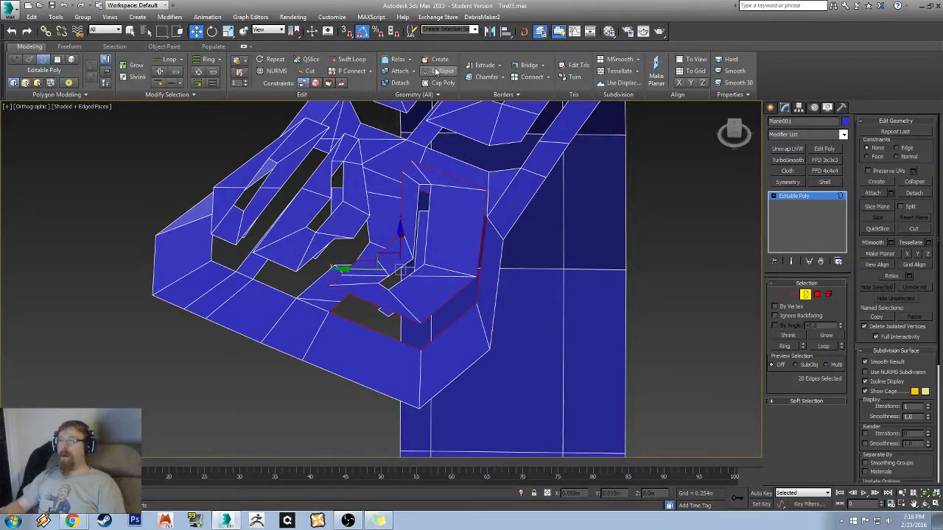
{"action": "left_click", "coordinate": [544, 66]}
{"action": "left_click", "coordinate": [522, 77]}
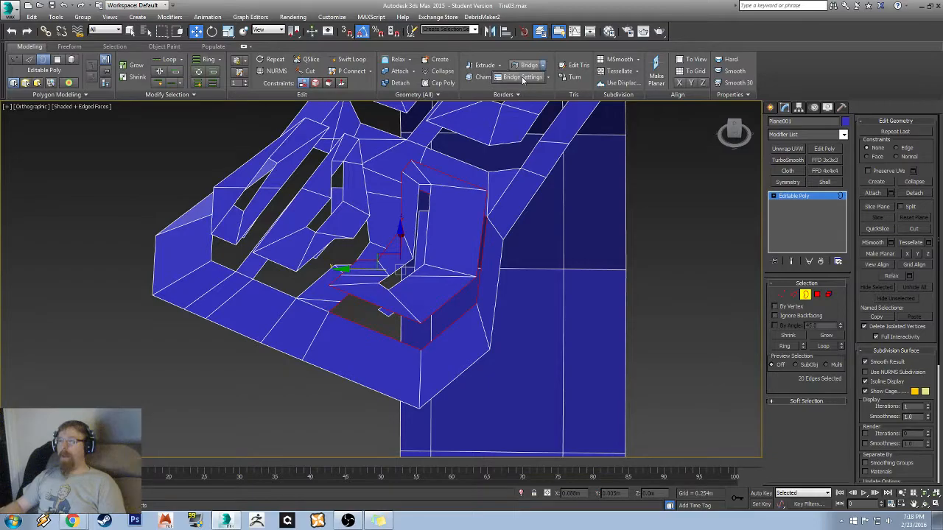
{"action": "middle_click_drag", "start_coordinate": [353, 280], "coordinate": [364, 328], "text": "alt"}
{"action": "left_click", "coordinate": [386, 342]}
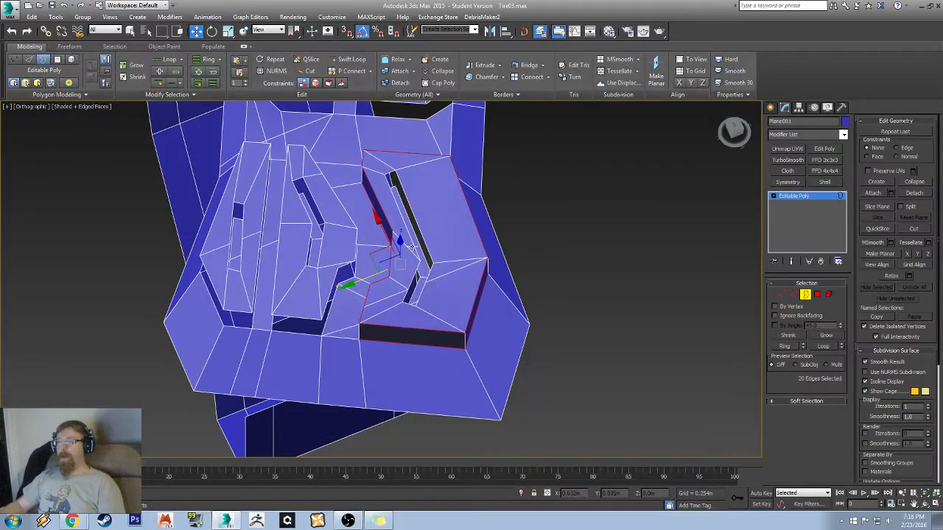
- Bridge the upper and lower borders of the bent inner groove in the left half's lowest tread block
{"action": "double_click", "coordinate": [417, 278]}
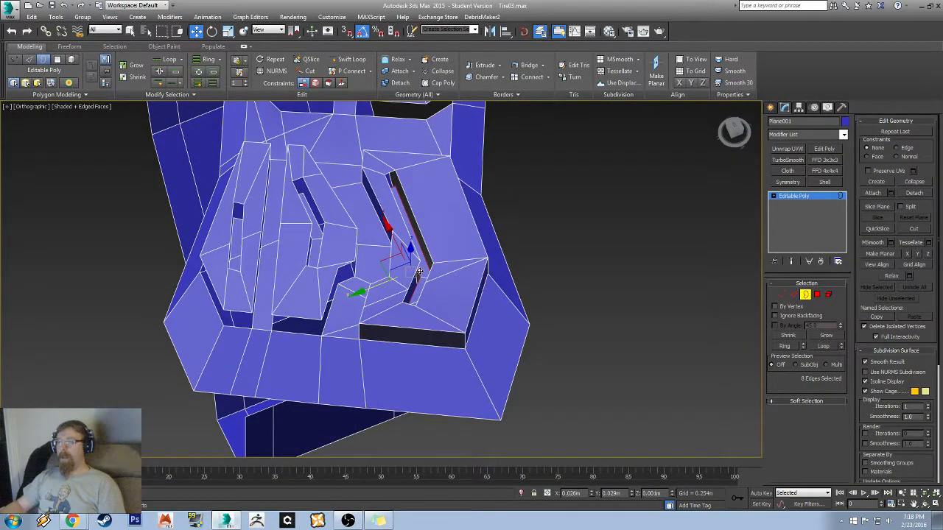
{"action": "double_click", "coordinate": [417, 272], "text": "ctrl"}
{"action": "middle_click_drag", "start_coordinate": [504, 180], "coordinate": [482, 177], "text": "alt"}
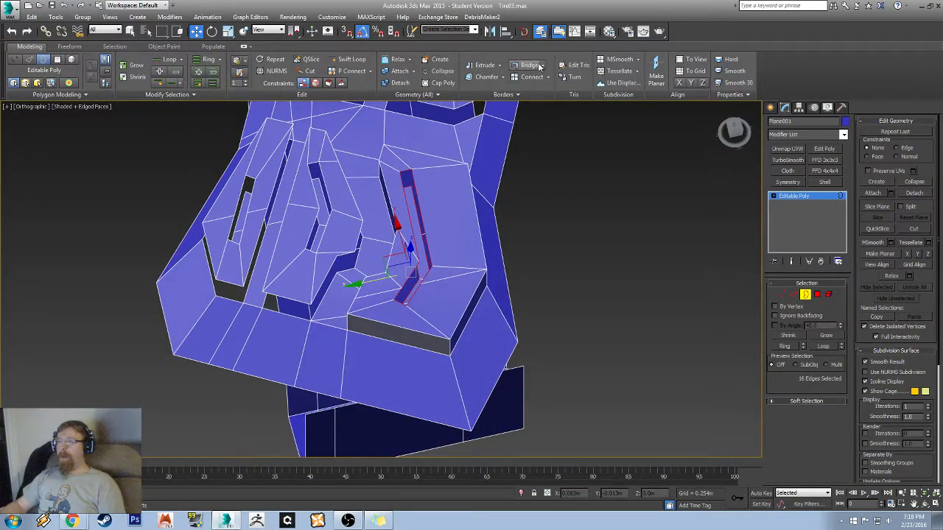
{"action": "left_click", "coordinate": [535, 67]}
- Bridge the raised outer border of the left half's middle tread block to its matching base border
{"action": "middle_click_drag", "start_coordinate": [257, 270], "coordinate": [382, 269]}
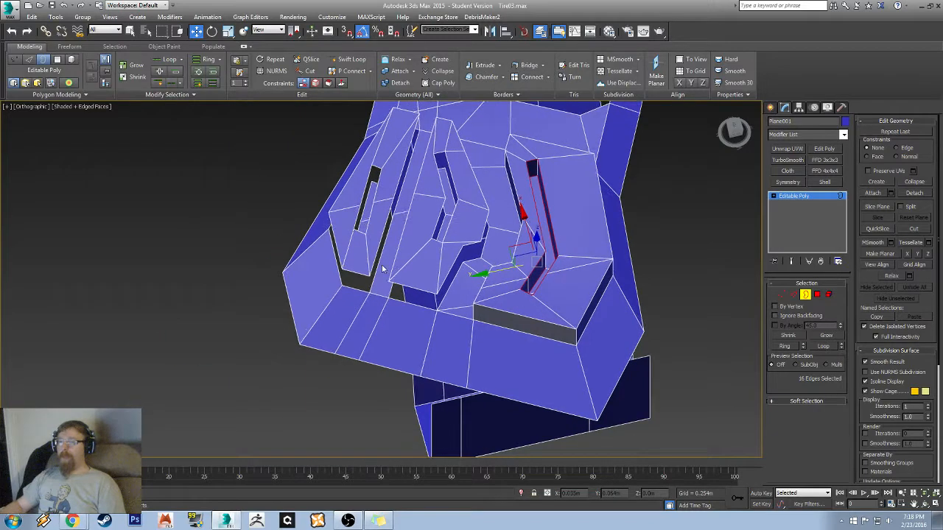
{"action": "double_click", "coordinate": [448, 292]}
{"action": "double_click", "coordinate": [446, 276], "text": "ctrl"}
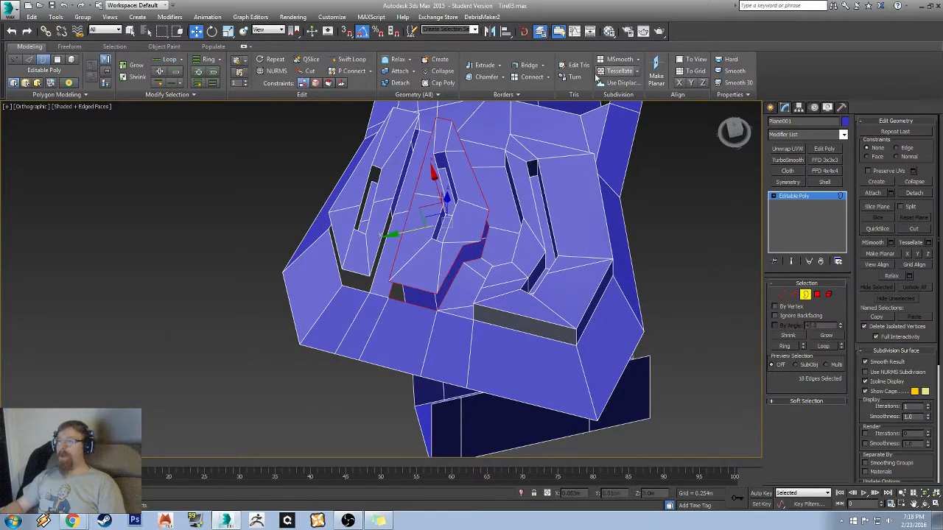
{"action": "left_click", "coordinate": [534, 66]}
- Bridge the upper and lower borders of the bent inner groove in the left half's middle tread block
{"action": "middle_click_drag", "start_coordinate": [442, 295], "coordinate": [425, 224], "text": "alt"}
{"action": "scroll", "coordinate": [425, 224], "scroll_direction": "up", "scroll_amount": 3}
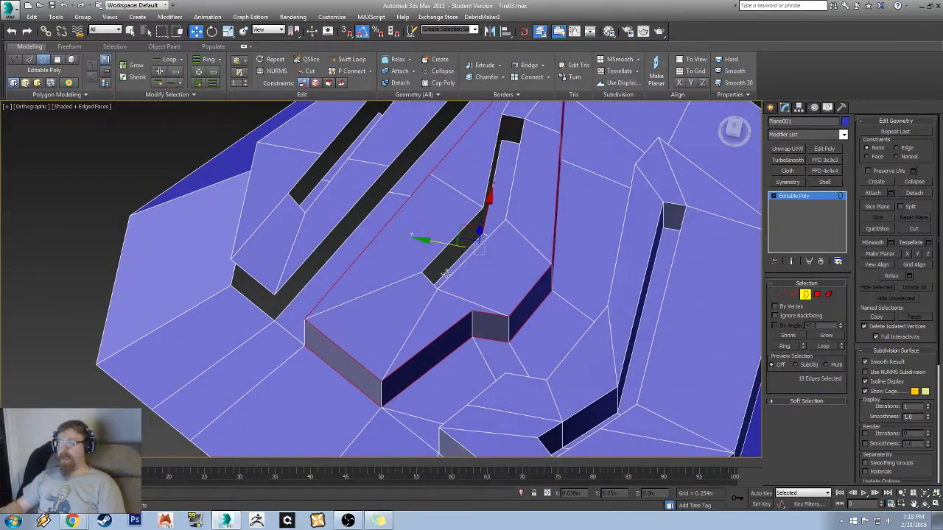
{"action": "double_click", "coordinate": [445, 273]}
{"action": "double_click", "coordinate": [435, 259], "text": "ctrl"}
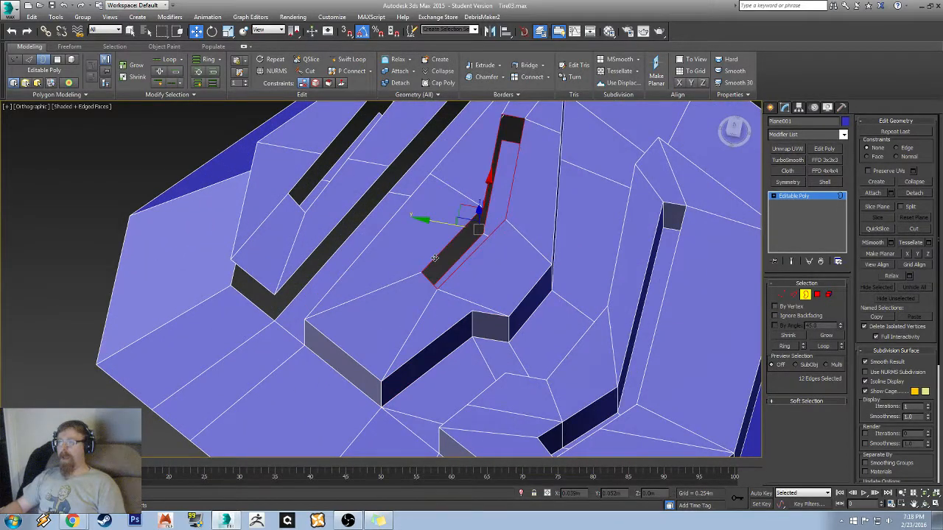
{"action": "left_click", "coordinate": [530, 66]}
- Bridge the raised outer border of the left half's uppermost tread block to its matching base border
{"action": "middle_click_drag", "start_coordinate": [317, 243], "coordinate": [325, 322], "text": "alt"}
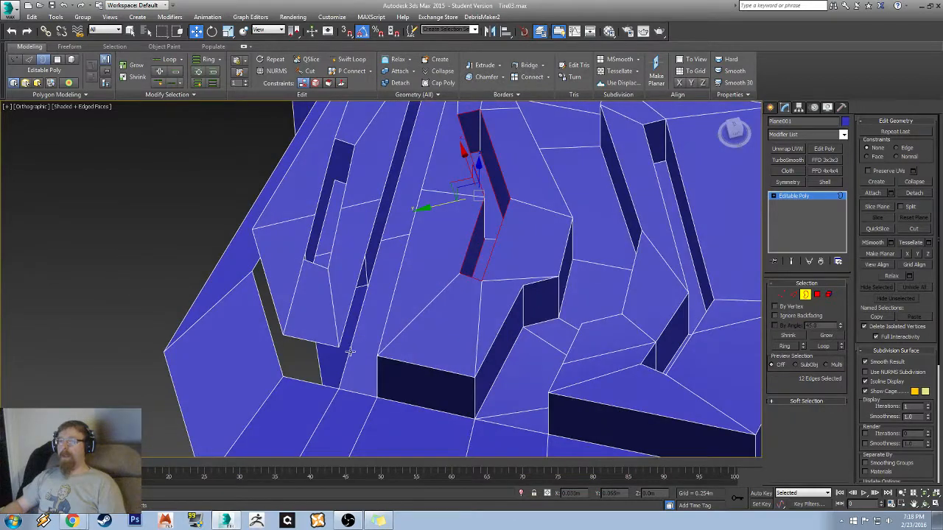
{"action": "double_click", "coordinate": [341, 329]}
{"action": "left_click", "coordinate": [344, 325], "text": "ctrl"}
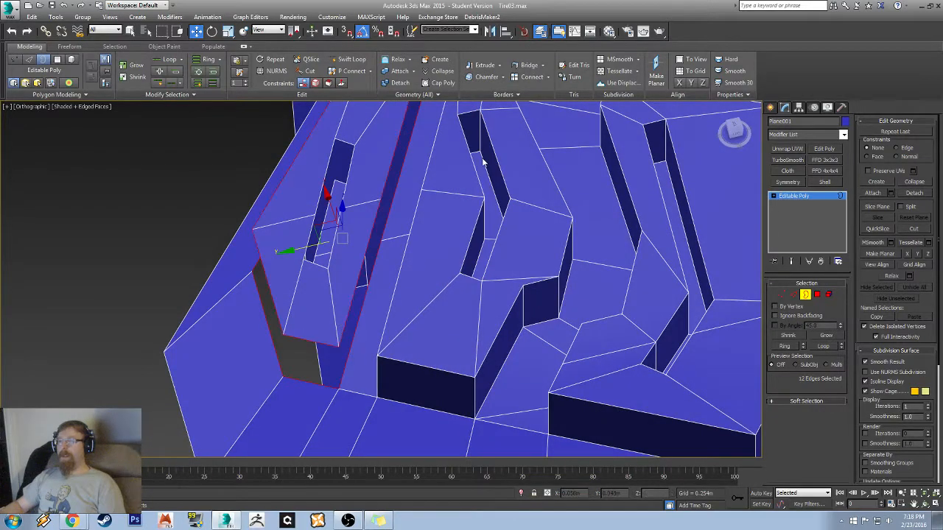
{"action": "left_click", "coordinate": [523, 66]}
- Bridge the upper and lower borders of the short inner groove in the left half's uppermost tread block
{"action": "middle_click_drag", "start_coordinate": [428, 168], "coordinate": [379, 204], "text": "alt"}
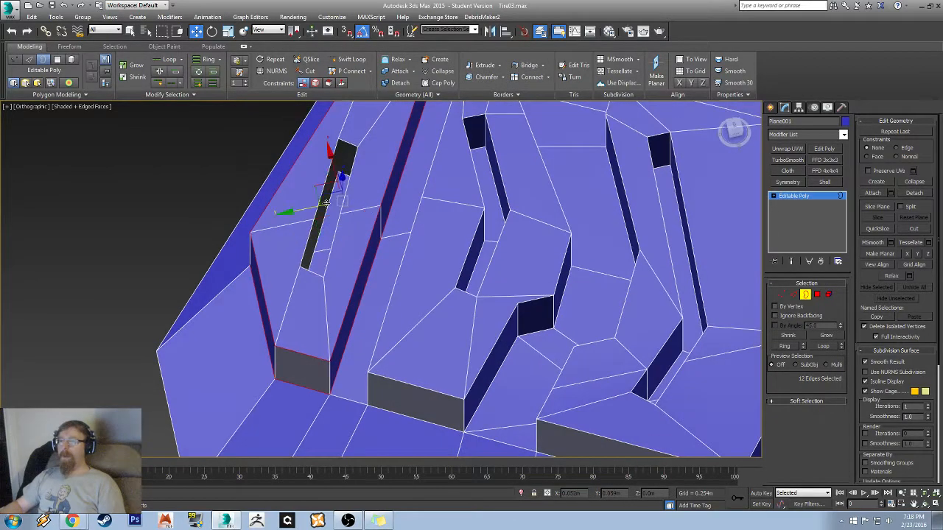
{"action": "double_click", "coordinate": [314, 227]}
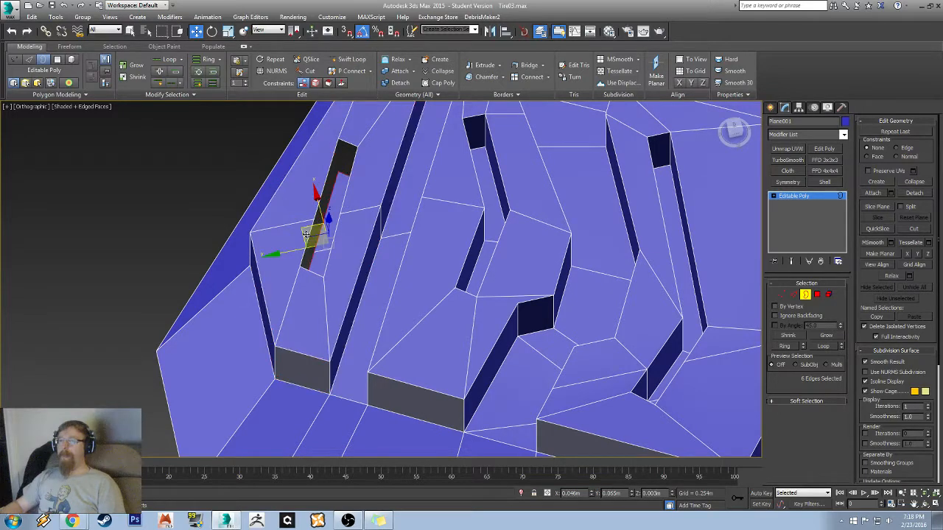
{"action": "left_click", "coordinate": [308, 236], "text": "ctrl"}
{"action": "left_click", "coordinate": [526, 67]}
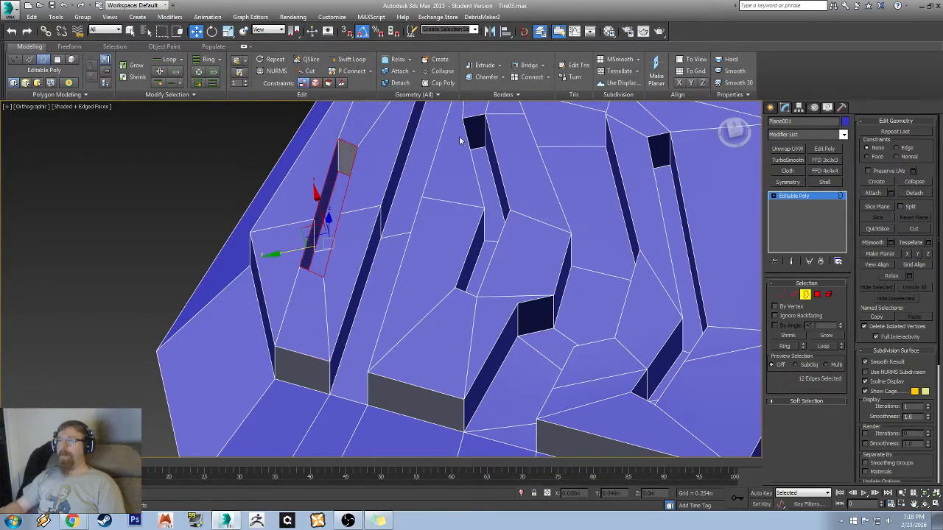
- Select the raised and base borders of both right-half tread blocks, including their grooves, and bridge them all together
{"action": "middle_click_drag", "start_coordinate": [433, 172], "coordinate": [310, 244]}
{"action": "middle_click_drag", "start_coordinate": [335, 168], "coordinate": [292, 305]}
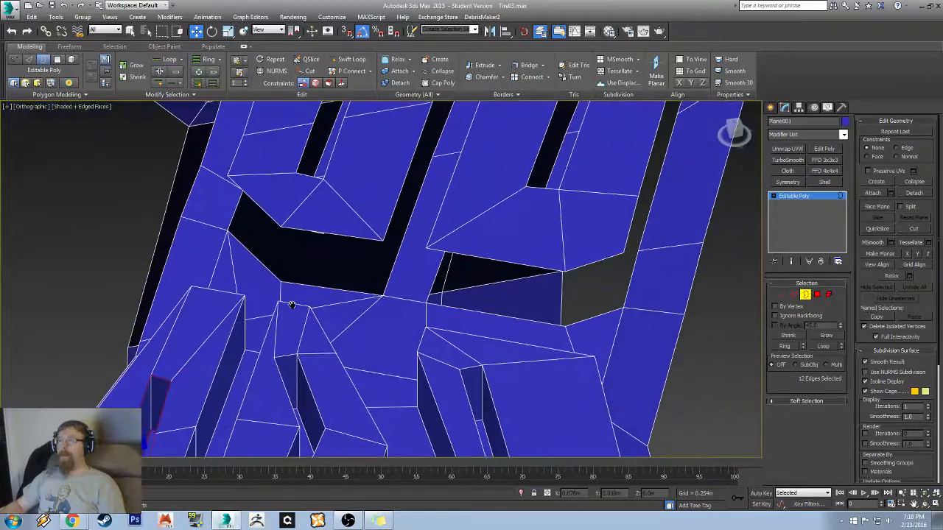
{"action": "double_click", "coordinate": [311, 284]}
{"action": "left_click", "coordinate": [320, 228], "text": "ctrl"}
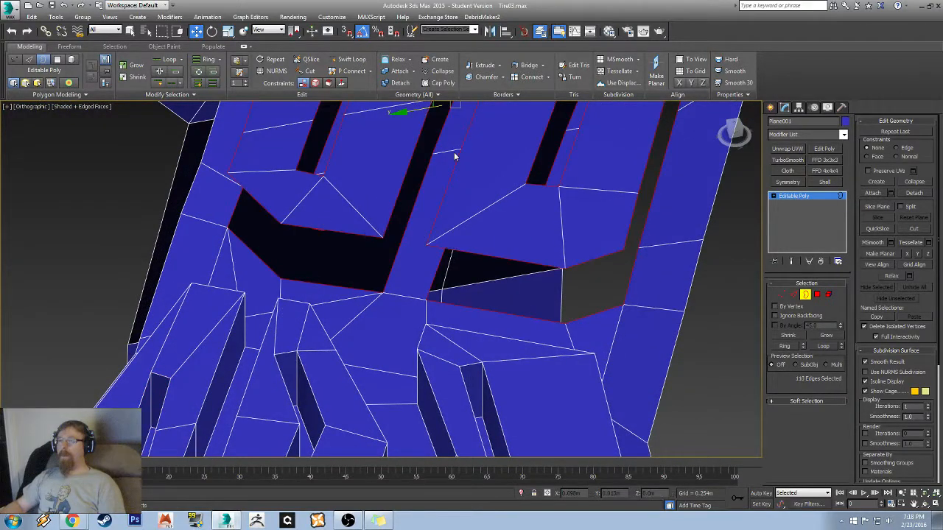
{"action": "middle_click_drag", "start_coordinate": [455, 154], "coordinate": [336, 270]}
{"action": "left_click", "coordinate": [528, 67]}
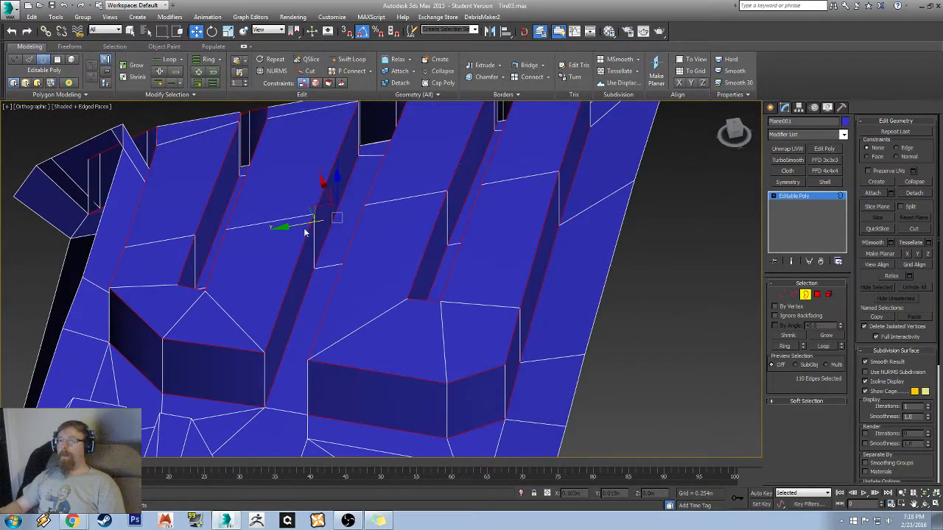
- Delete the strip of polygons forming the flap that projects from the side of the tread section
{"action": "middle_click_drag", "start_coordinate": [305, 232], "coordinate": [312, 270], "text": "alt"}
{"action": "scroll", "coordinate": [364, 242], "scroll_direction": "down", "scroll_amount": 6}
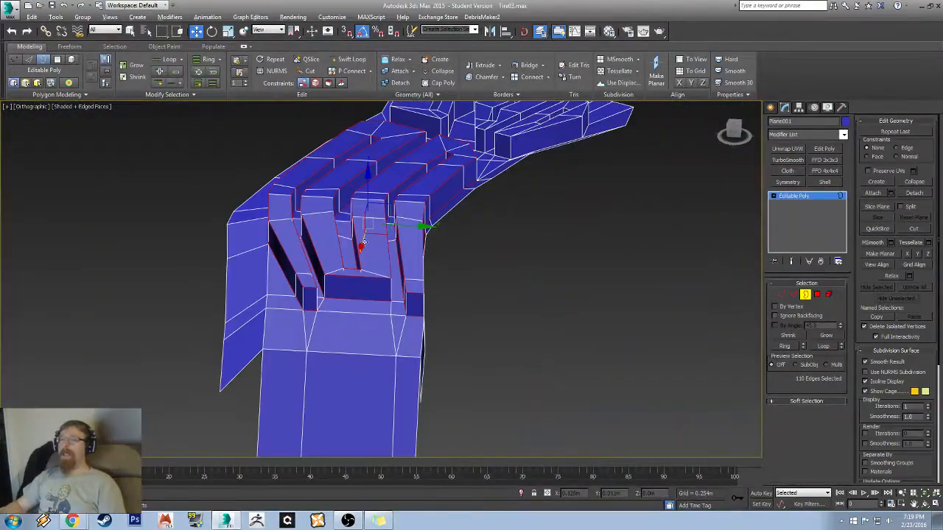
{"action": "middle_click_drag", "start_coordinate": [364, 242], "coordinate": [401, 269], "text": "alt"}
{"action": "scroll", "coordinate": [501, 321], "scroll_direction": "up", "scroll_amount": 5}
{"action": "scroll", "coordinate": [501, 320], "scroll_direction": "down", "scroll_amount": 5}
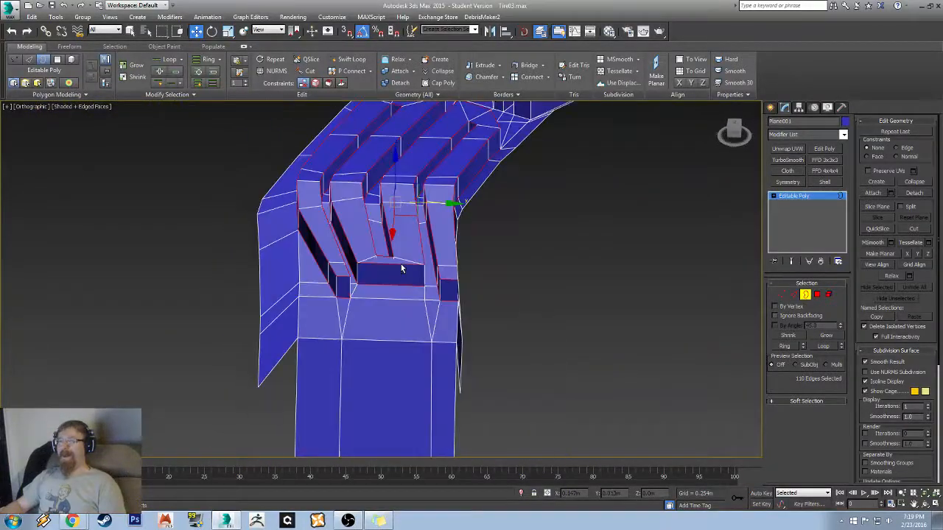
{"action": "left_click", "coordinate": [817, 296]}
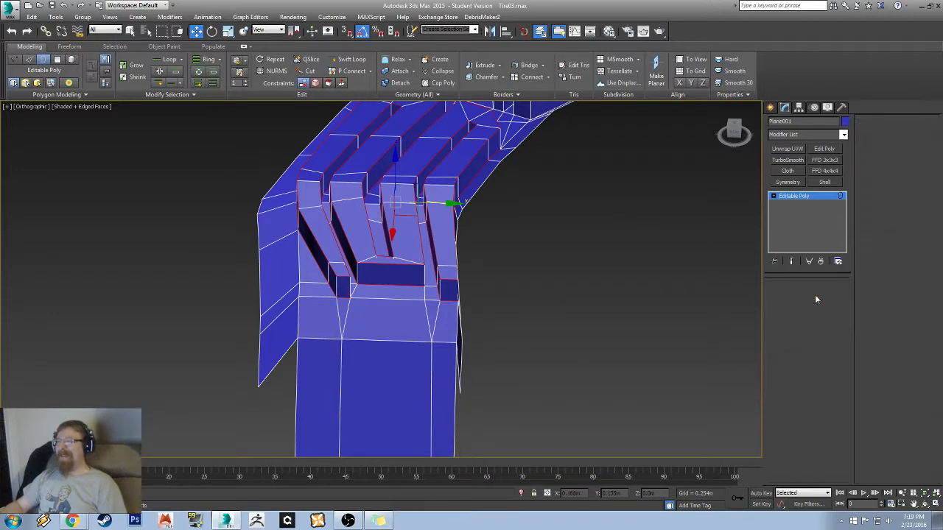
{"action": "left_click", "coordinate": [277, 338]}
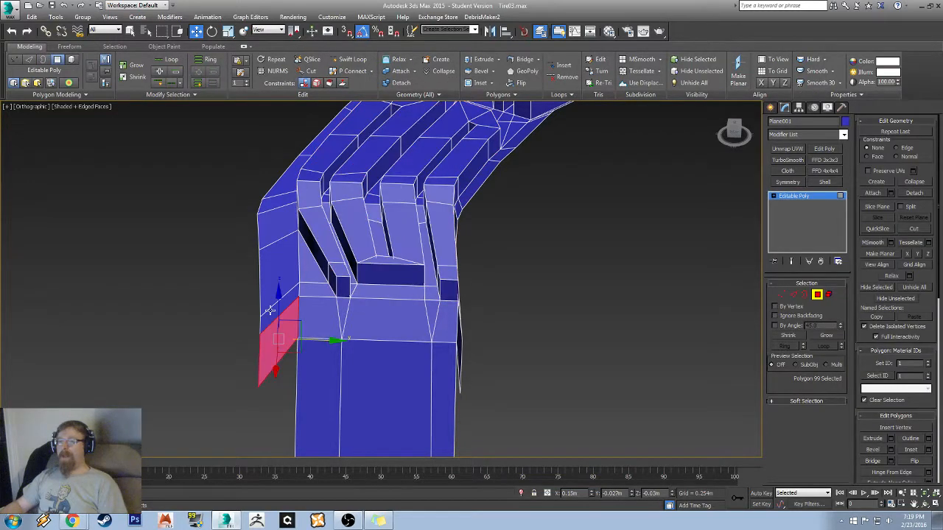
{"action": "left_click", "coordinate": [271, 306], "text": "shift"}
{"action": "key", "text": "Delete"}
{"action": "middle_click_drag", "start_coordinate": [313, 304], "coordinate": [501, 272], "text": "alt"}
{"action": "middle_click_drag", "start_coordinate": [625, 285], "coordinate": [431, 205], "text": "alt"}
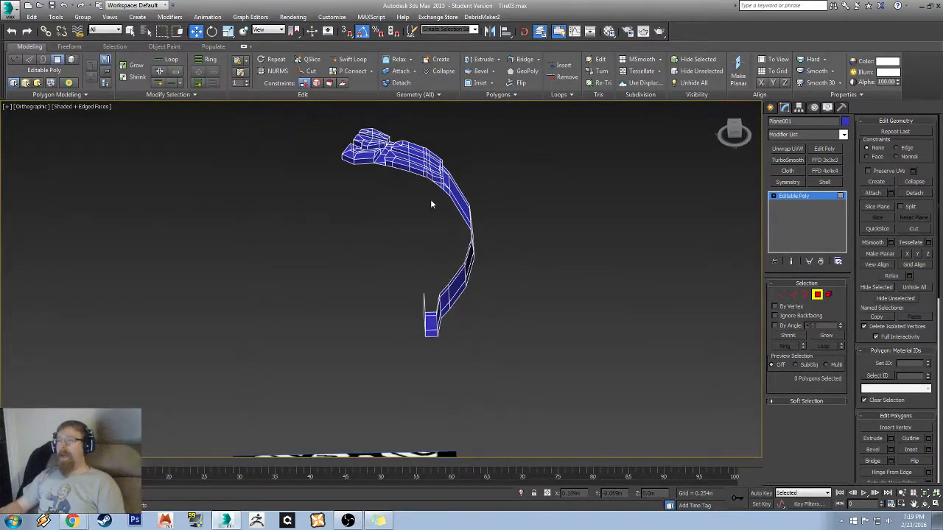
- Select the entire tread section as an element, clear all its smoothing groups, and hide the edges to check the faceted shading
{"action": "left_click", "coordinate": [829, 295]}
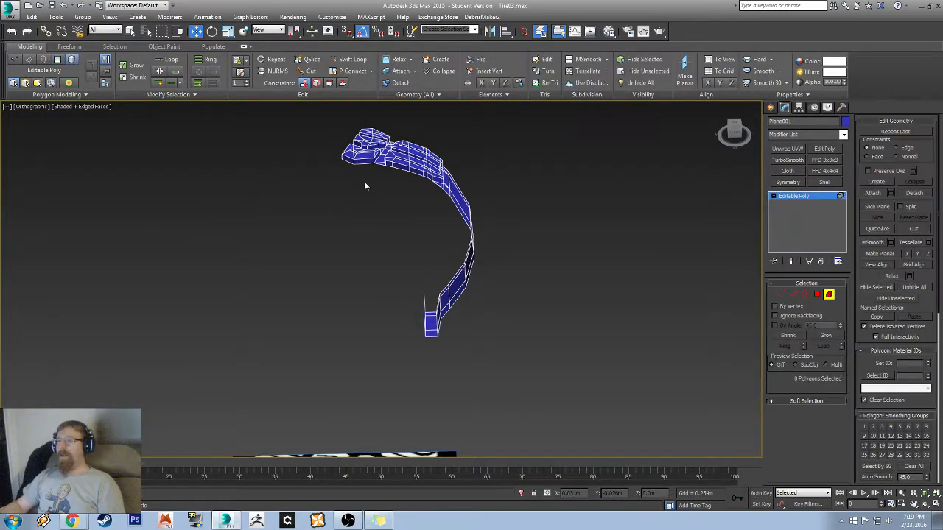
{"action": "left_click", "coordinate": [389, 149]}
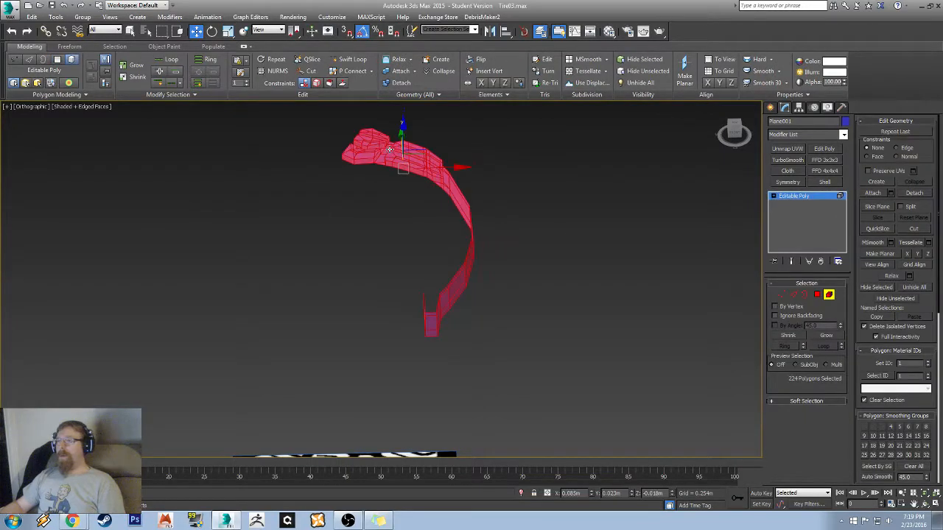
{"action": "left_click", "coordinate": [914, 467]}
{"action": "mouse_move", "coordinate": [503, 207]}
{"action": "middle_mouse_down", "text": "alt"}
{"action": "mouse_move", "coordinate": [465, 229]}
{"action": "mouse_move", "coordinate": [489, 208]}
{"action": "middle_mouse_up", "text": "alt"}
{"action": "middle_click_drag", "start_coordinate": [592, 129], "coordinate": [592, 236]}
{"action": "scroll", "coordinate": [592, 235], "scroll_direction": "up", "scroll_amount": 5}
{"action": "left_click", "coordinate": [592, 240]}
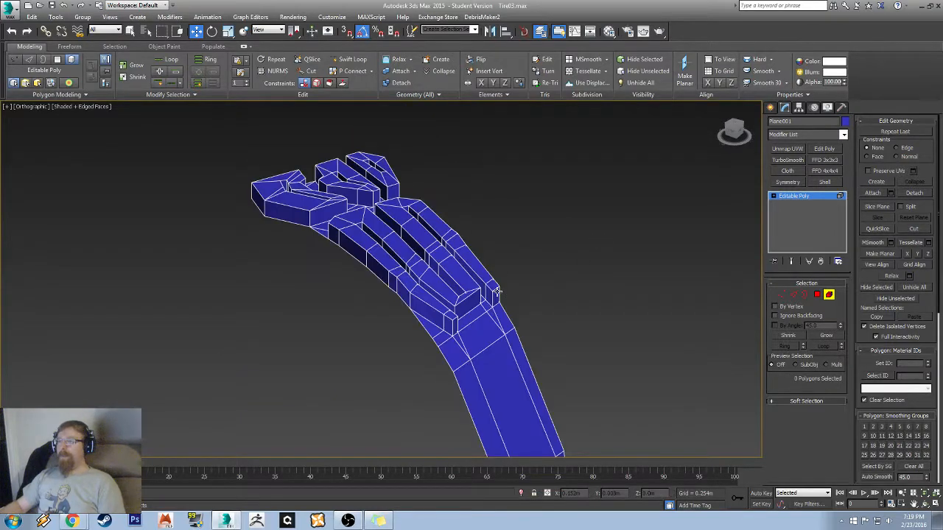
{"action": "key", "text": "F4"}
{"action": "mouse_move", "coordinate": [494, 290]}
{"action": "middle_mouse_down", "text": "alt"}
{"action": "mouse_move", "coordinate": [413, 312]}
{"action": "mouse_move", "coordinate": [478, 278]}
{"action": "mouse_move", "coordinate": [386, 297]}
{"action": "mouse_move", "coordinate": [390, 280]}
{"action": "mouse_move", "coordinate": [353, 274]}
{"action": "mouse_move", "coordinate": [360, 243]}
{"action": "mouse_move", "coordinate": [337, 257]}
{"action": "mouse_move", "coordinate": [368, 289]}
{"action": "mouse_move", "coordinate": [469, 293]}
{"action": "mouse_move", "coordinate": [540, 324]}
{"action": "mouse_move", "coordinate": [437, 309]}
{"action": "mouse_move", "coordinate": [400, 280]}
{"action": "middle_mouse_up", "text": "alt"}
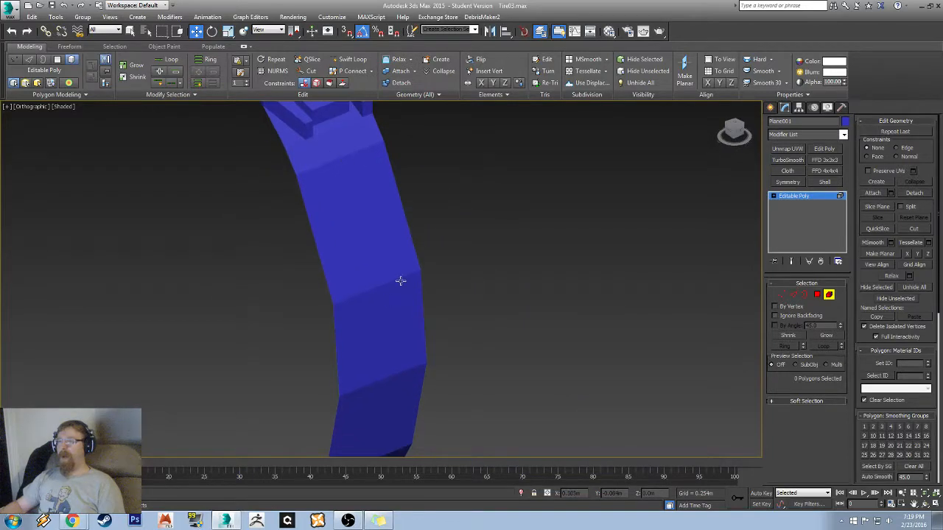
- Assign smoothing group 1 to the two central sidewall polygons below the tread blocks and check their shading
{"action": "left_click", "coordinate": [817, 295]}
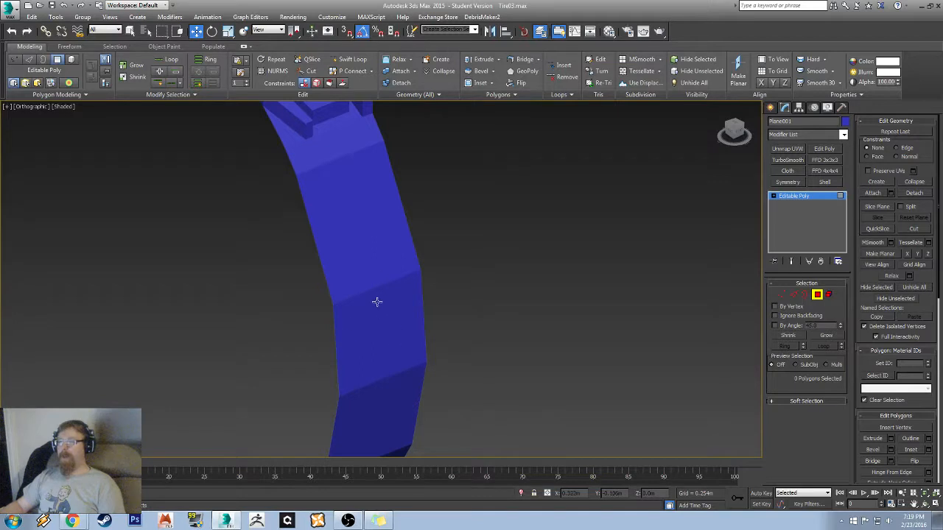
{"action": "left_click", "coordinate": [364, 235]}
{"action": "left_click", "coordinate": [398, 346], "text": "ctrl"}
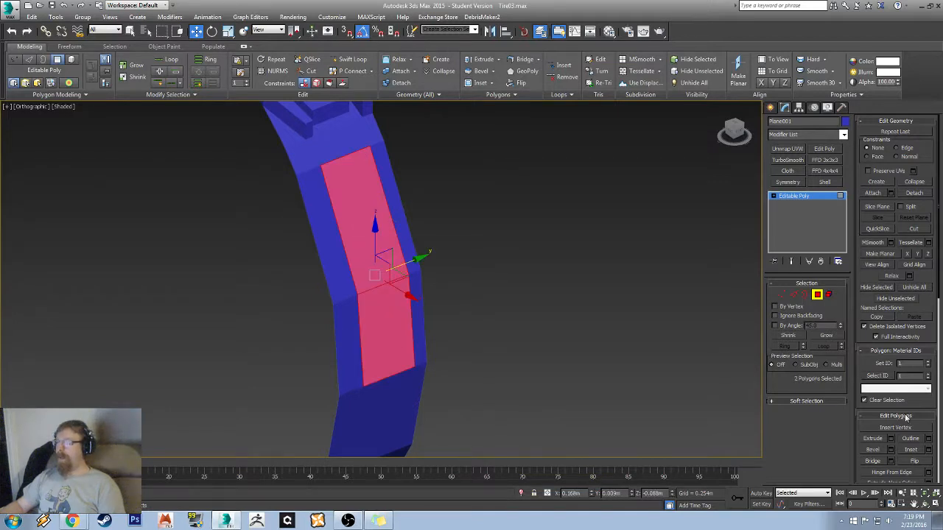
{"action": "scroll", "coordinate": [906, 287], "scroll_direction": "down", "scroll_amount": 5}
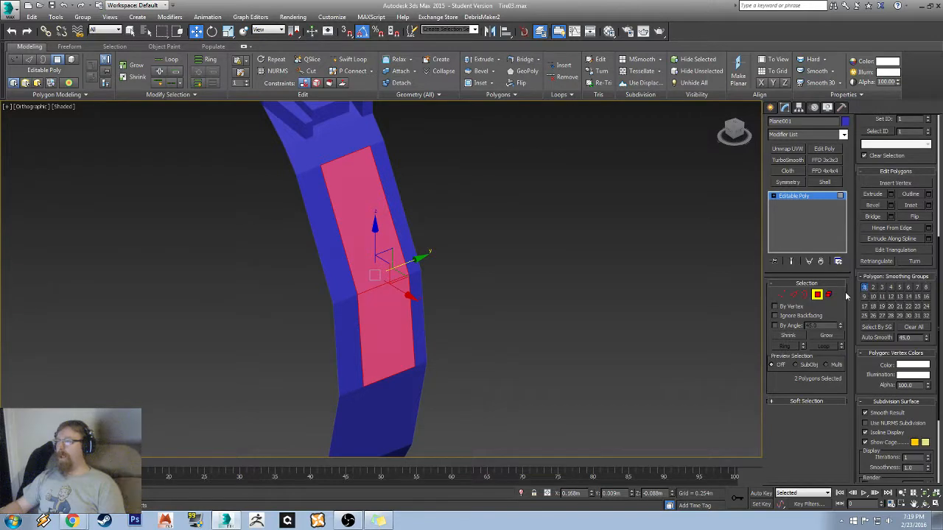
{"action": "left_click", "coordinate": [498, 223]}
{"action": "mouse_move", "coordinate": [498, 223]}
{"action": "middle_mouse_down", "text": "alt"}
{"action": "mouse_move", "coordinate": [455, 274]}
{"action": "mouse_move", "coordinate": [423, 268]}
{"action": "mouse_move", "coordinate": [439, 280]}
{"action": "mouse_move", "coordinate": [465, 273]}
{"action": "mouse_move", "coordinate": [440, 280]}
{"action": "mouse_move", "coordinate": [463, 281]}
{"action": "mouse_move", "coordinate": [389, 257]}
{"action": "mouse_move", "coordinate": [438, 257]}
{"action": "mouse_move", "coordinate": [429, 273]}
{"action": "mouse_move", "coordinate": [442, 257]}
{"action": "mouse_move", "coordinate": [305, 274]}
{"action": "middle_mouse_up", "text": "alt"}
{"action": "key", "text": "F4"}
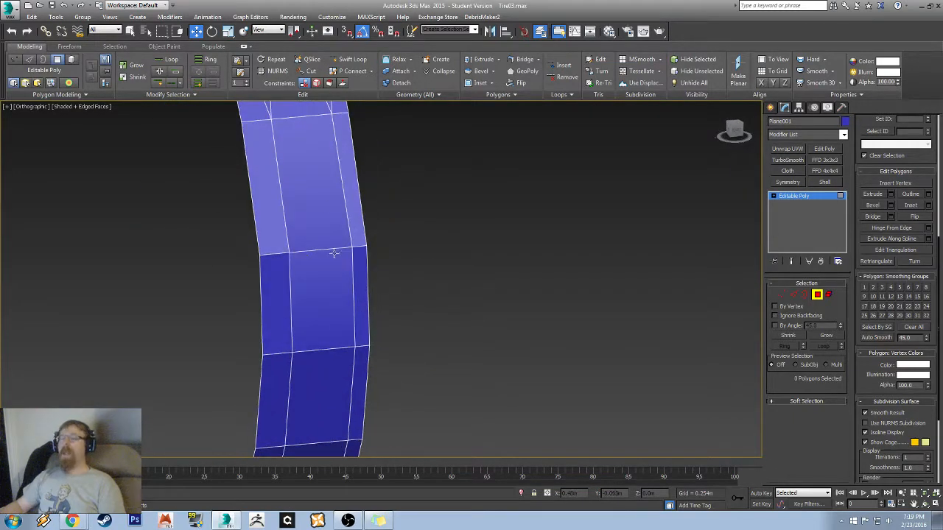
- Select the sidewall surface by angle at 45 degrees and add the base area between the lower and upper tread blocks
{"action": "middle_click_drag", "start_coordinate": [324, 240], "coordinate": [331, 273], "text": "alt"}
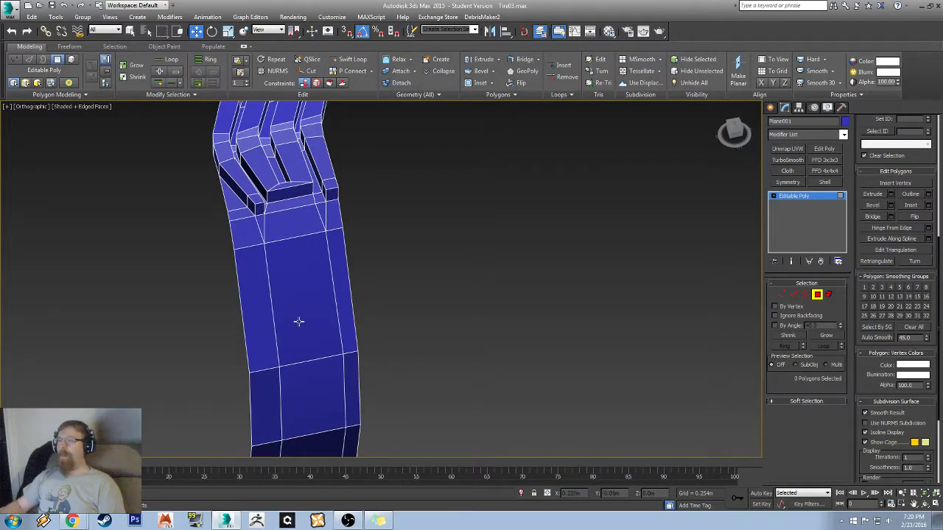
{"action": "left_click", "coordinate": [242, 274]}
{"action": "mouse_move", "coordinate": [242, 274]}
{"action": "middle_mouse_down", "text": "alt"}
{"action": "mouse_move", "coordinate": [134, 162]}
{"action": "mouse_move", "coordinate": [247, 308]}
{"action": "mouse_move", "coordinate": [331, 294]}
{"action": "mouse_move", "coordinate": [665, 300]}
{"action": "middle_mouse_up", "text": "alt"}
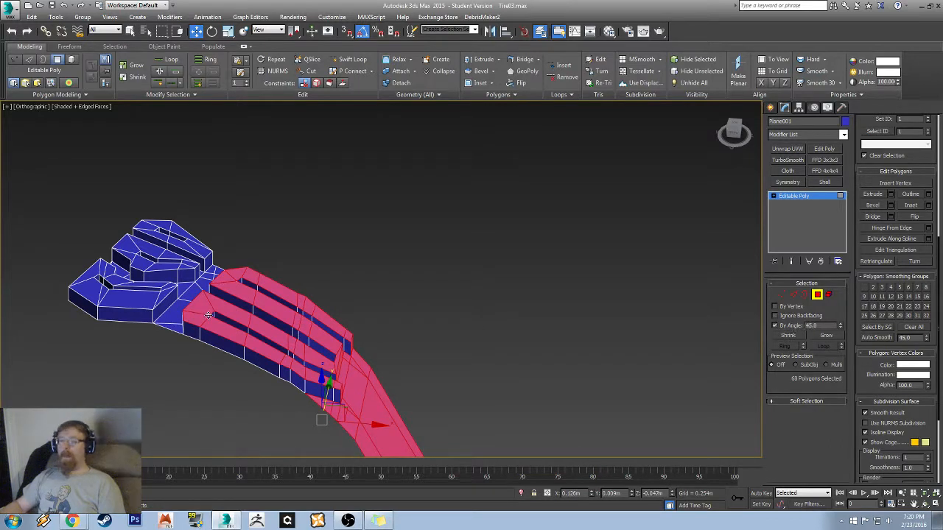
{"action": "left_click", "coordinate": [162, 316], "text": "ctrl"}
{"action": "middle_click_drag", "start_coordinate": [163, 316], "coordinate": [160, 255], "text": "alt"}
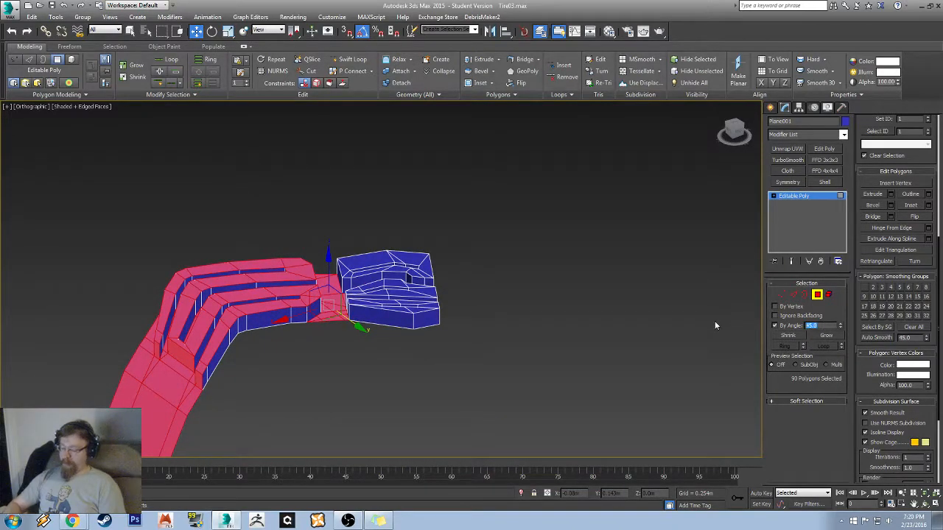
- Set the selection angle to 15 degrees and remove the top faces of the long lower tread blocks from the selection
{"action": "type", "text": "15"}
{"action": "key", "text": "Return"}
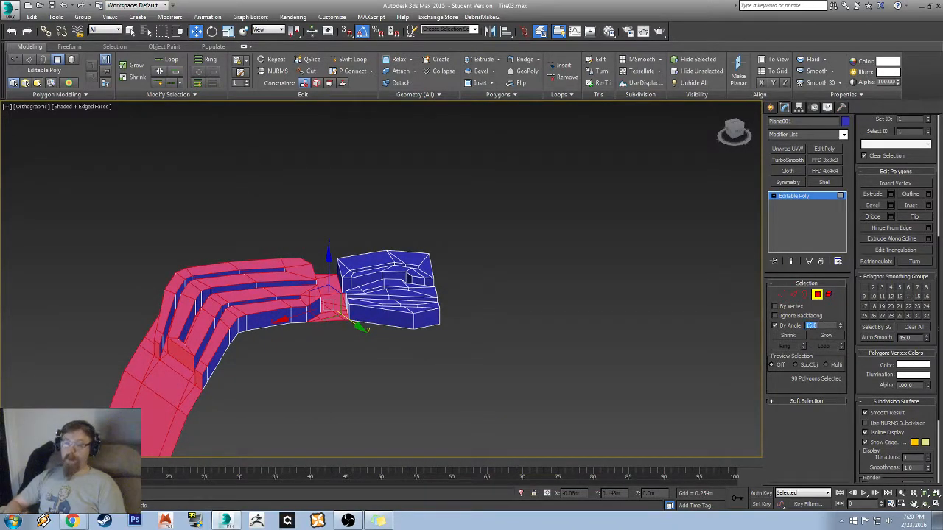
{"action": "left_click", "coordinate": [298, 268], "text": "alt"}
{"action": "left_click", "coordinate": [305, 294], "text": "alt"}
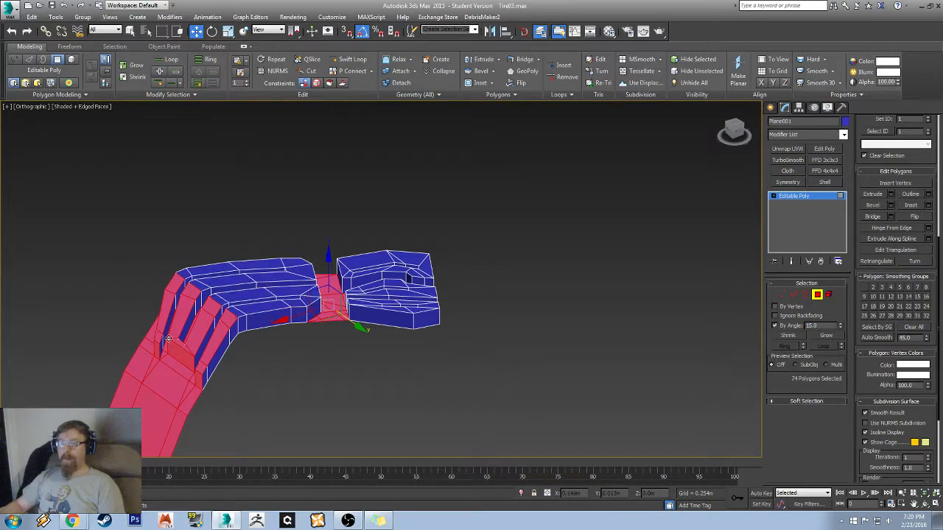
{"action": "left_click", "coordinate": [217, 335], "text": "alt"}
{"action": "left_click", "coordinate": [185, 309], "text": "alt"}
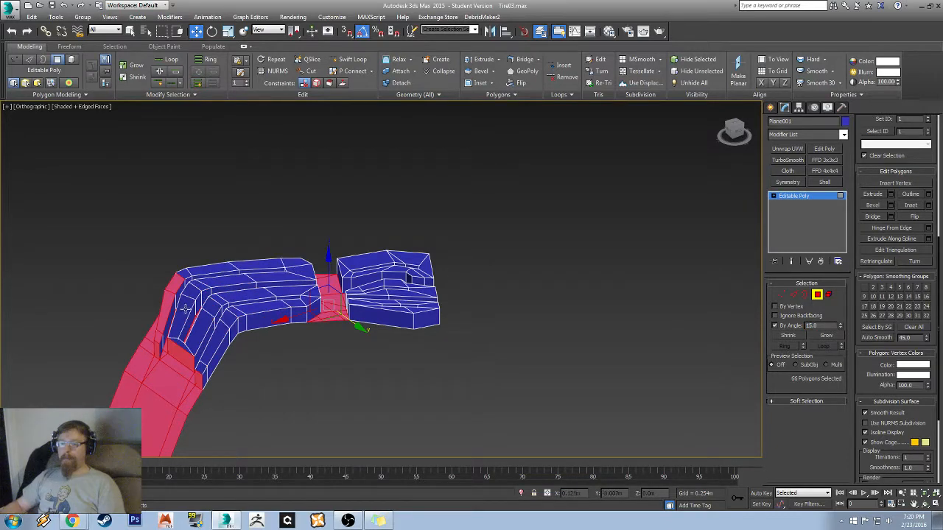
{"action": "left_click", "coordinate": [174, 290], "text": "alt"}
- Add the floors of the narrow inner grooves in the three upper tread blocks to the base selection
{"action": "middle_click_drag", "start_coordinate": [194, 319], "coordinate": [290, 383], "text": "alt"}
{"action": "scroll", "coordinate": [187, 301], "scroll_direction": "up", "scroll_amount": 5}
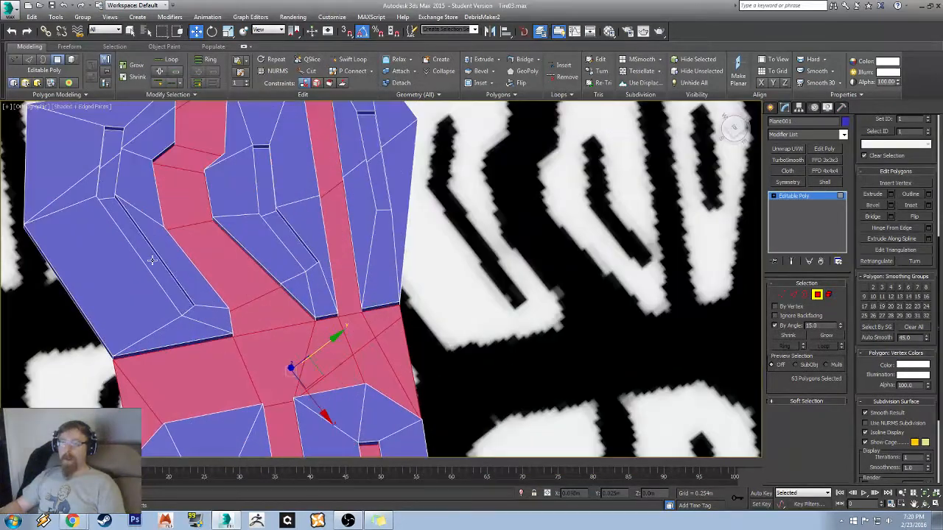
{"action": "left_click", "coordinate": [152, 261], "text": "ctrl"}
{"action": "left_click", "coordinate": [266, 183], "text": "ctrl"}
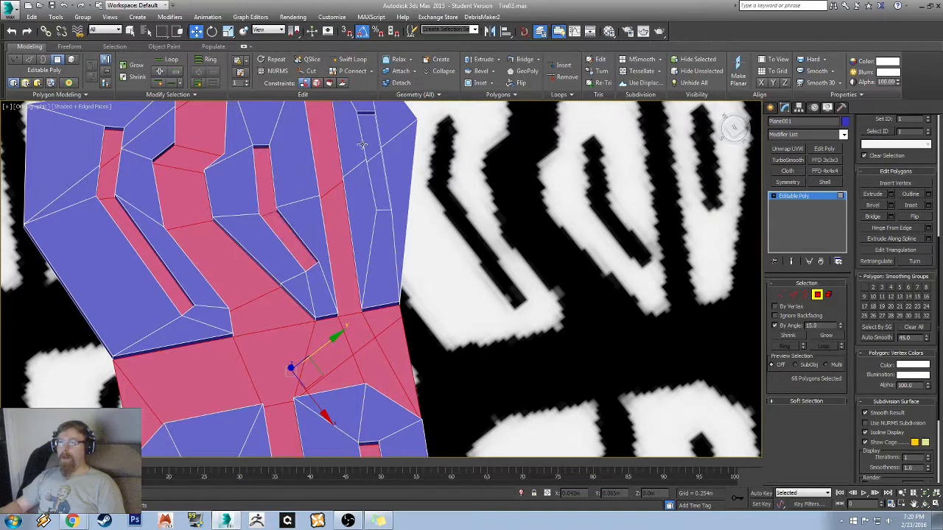
{"action": "left_click", "coordinate": [367, 142], "text": "ctrl"}
- Add the upright lip polygons at the lower end of the sidewall to the base selection
{"action": "middle_click_drag", "start_coordinate": [359, 266], "coordinate": [268, 224]}
{"action": "scroll", "coordinate": [265, 224], "scroll_direction": "down", "scroll_amount": 6}
{"action": "middle_click_drag", "start_coordinate": [281, 310], "coordinate": [165, 321], "text": "alt"}
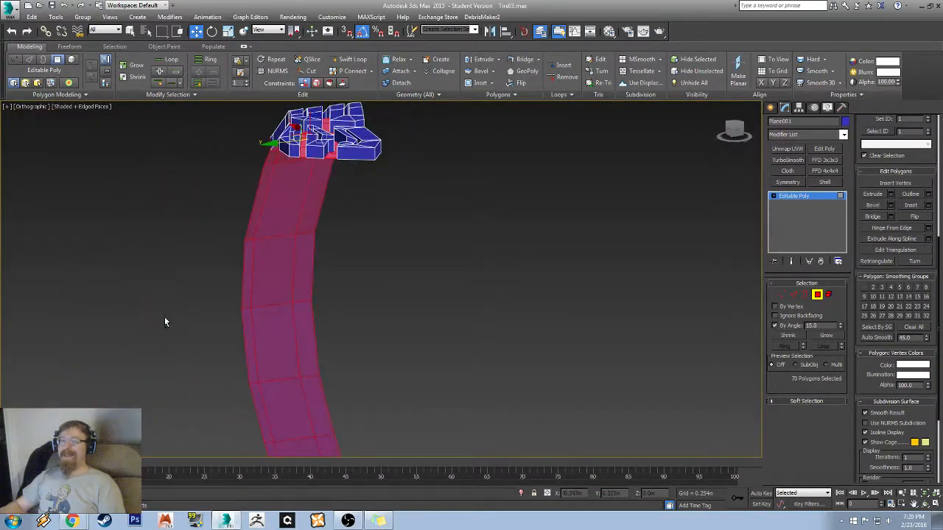
{"action": "middle_click_drag", "start_coordinate": [251, 383], "coordinate": [232, 163]}
{"action": "left_click", "coordinate": [320, 257], "text": "ctrl"}
{"action": "middle_click_drag", "start_coordinate": [319, 261], "coordinate": [267, 285], "text": "alt"}
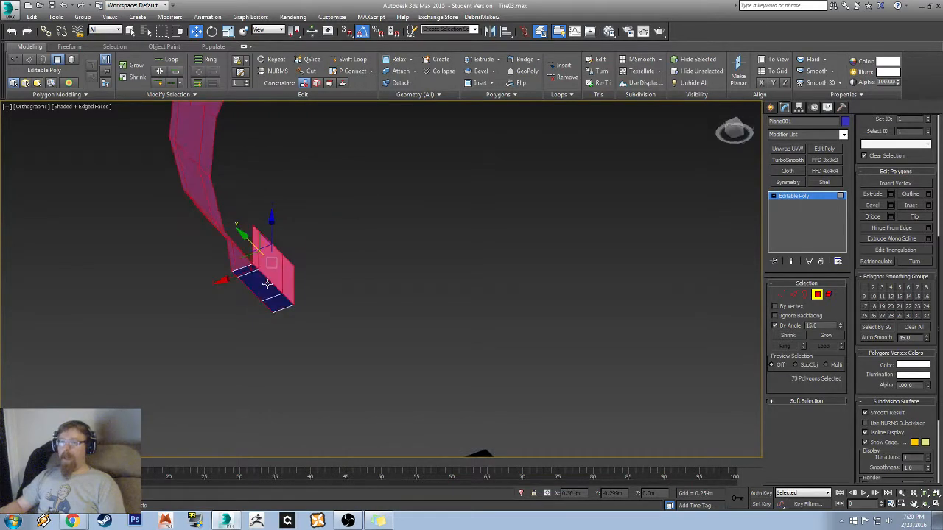
- Remove the middle lower block's end face from the selection and assign the selected base polygons to smoothing group 1
{"action": "middle_click_drag", "start_coordinate": [295, 207], "coordinate": [312, 231], "text": "alt"}
{"action": "scroll", "coordinate": [218, 256], "scroll_direction": "up", "scroll_amount": 5}
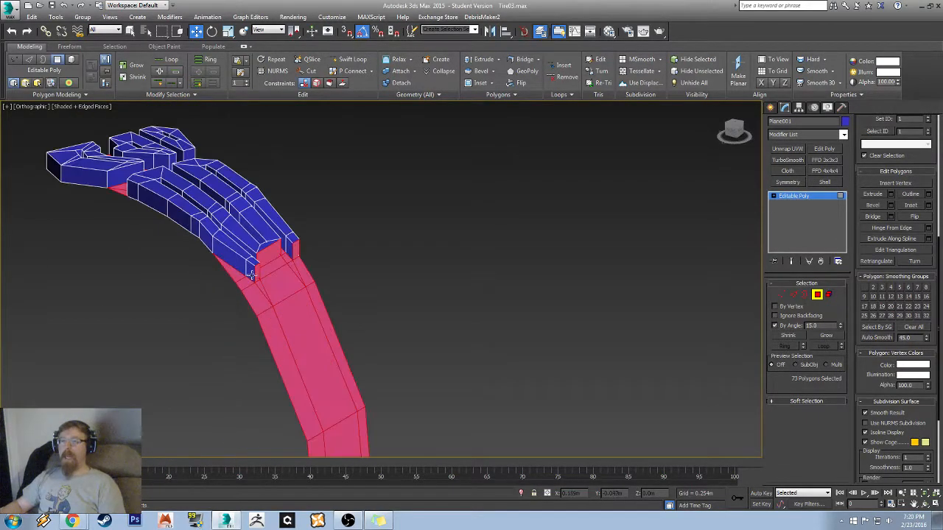
{"action": "scroll", "coordinate": [218, 257], "scroll_direction": "up", "scroll_amount": 3}
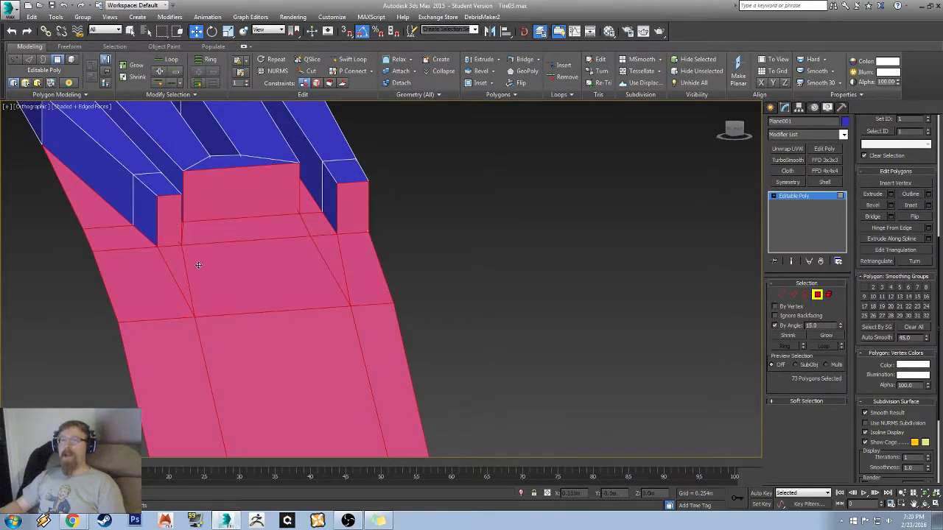
{"action": "left_click", "coordinate": [227, 184], "text": "alt"}
{"action": "middle_click_drag", "start_coordinate": [207, 261], "coordinate": [211, 274], "text": "alt"}
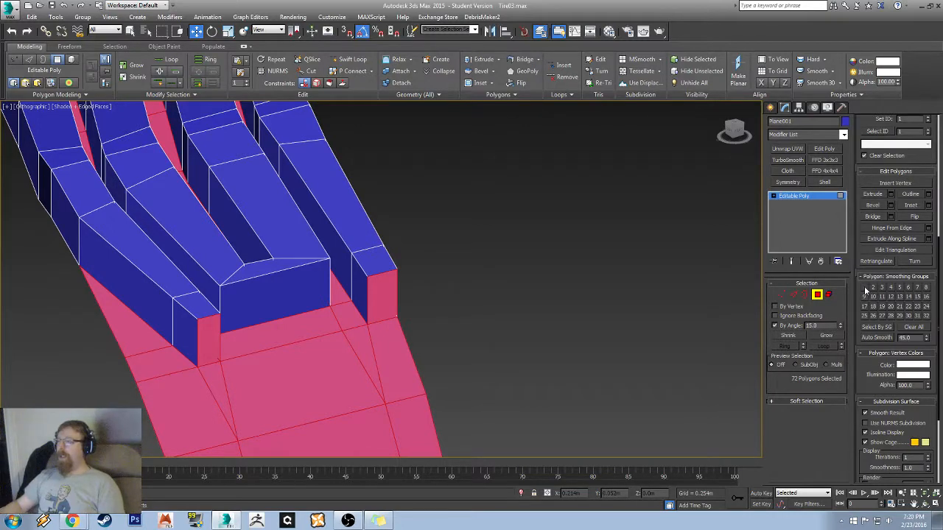
{"action": "middle_click_drag", "start_coordinate": [477, 342], "coordinate": [463, 204]}
{"action": "middle_click_drag", "start_coordinate": [359, 394], "coordinate": [352, 308]}
{"action": "scroll", "coordinate": [352, 308], "scroll_direction": "down", "scroll_amount": 6}
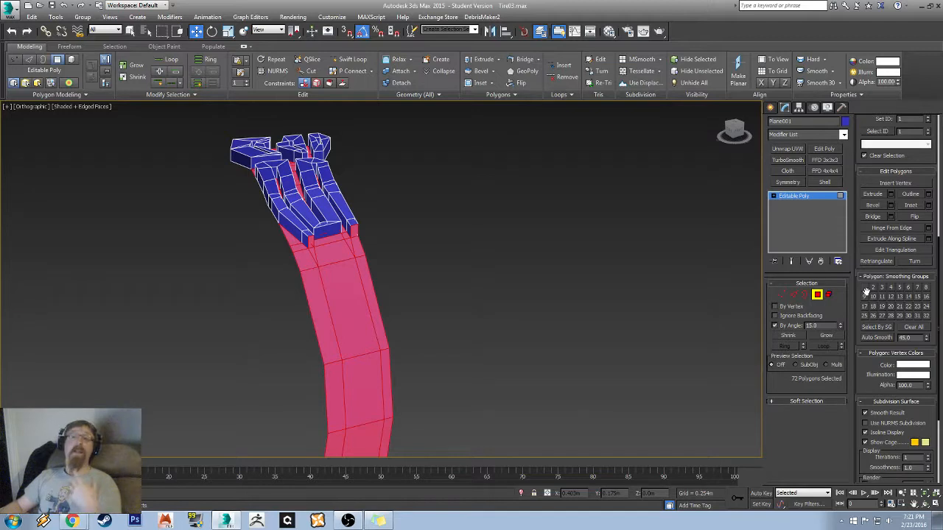
{"action": "middle_click_drag", "start_coordinate": [368, 164], "coordinate": [377, 204], "text": "alt"}
{"action": "middle_click_drag", "start_coordinate": [441, 356], "coordinate": [672, 319], "text": "alt"}
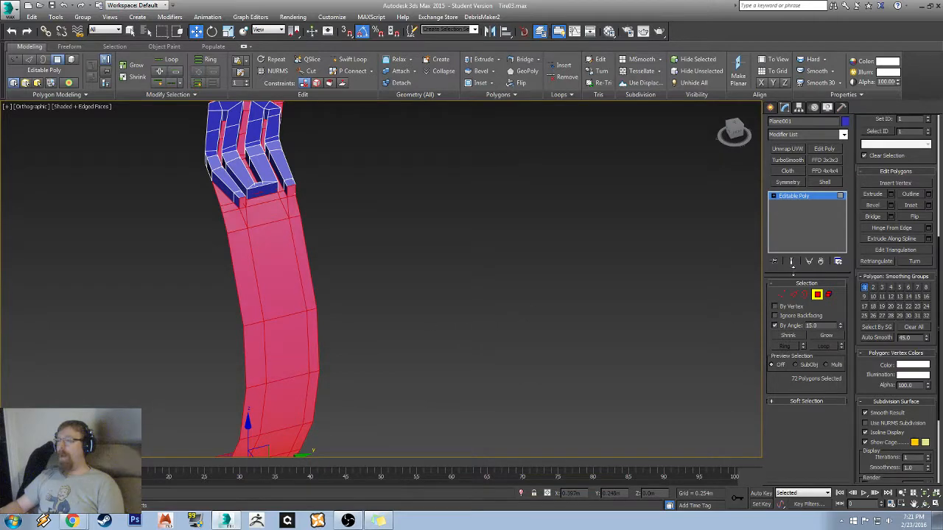
- Check the smoothing group on the sidewall polygons near the lower blocks, and inspect the shading with edges hidden
{"action": "left_click", "coordinate": [581, 315]}
{"action": "middle_click_drag", "start_coordinate": [581, 315], "coordinate": [417, 332], "text": "alt"}
{"action": "left_click", "coordinate": [356, 319]}
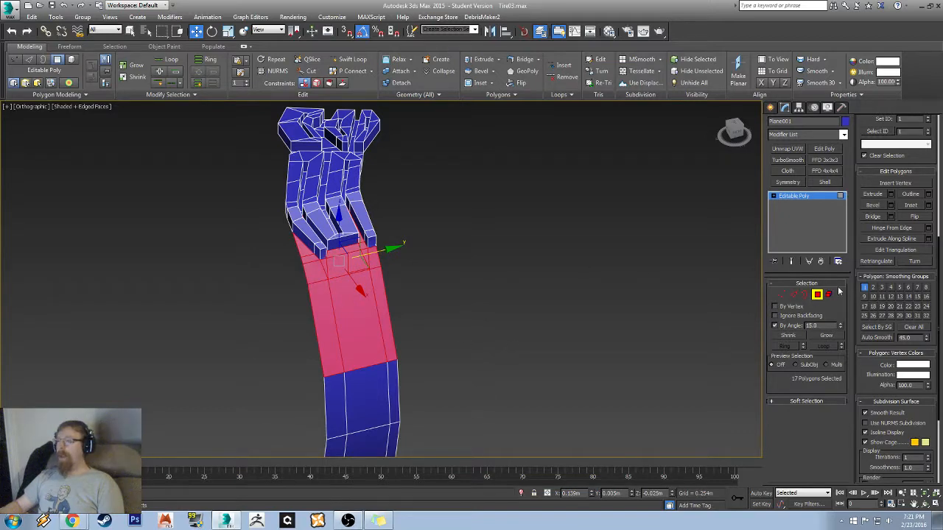
{"action": "mouse_move", "coordinate": [298, 261]}
{"action": "middle_mouse_down", "text": "alt"}
{"action": "mouse_move", "coordinate": [406, 197]}
{"action": "mouse_move", "coordinate": [593, 308]}
{"action": "mouse_move", "coordinate": [585, 352]}
{"action": "mouse_move", "coordinate": [574, 348]}
{"action": "middle_mouse_up", "text": "alt"}
{"action": "left_click", "coordinate": [593, 308]}
{"action": "key", "text": "F4"}
- Select the sloping top faces at the lower ends of the long tread blocks, undoing selections that are not wanted
{"action": "middle_click_drag", "start_coordinate": [471, 318], "coordinate": [429, 302], "text": "alt"}
{"action": "scroll", "coordinate": [429, 302], "scroll_direction": "up", "scroll_amount": 4}
{"action": "left_click", "coordinate": [405, 332]}
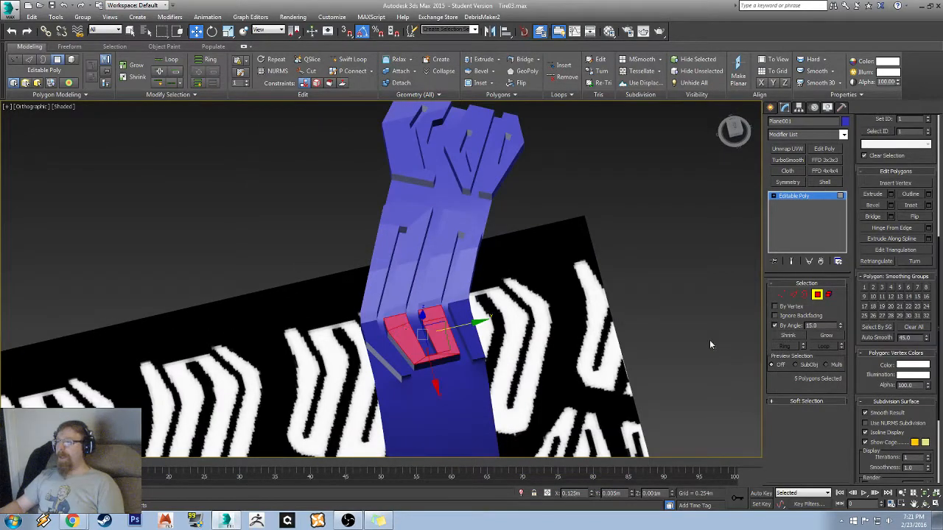
{"action": "middle_click_drag", "start_coordinate": [476, 337], "coordinate": [413, 303], "text": "alt"}
{"action": "left_click", "coordinate": [477, 327], "text": "ctrl"}
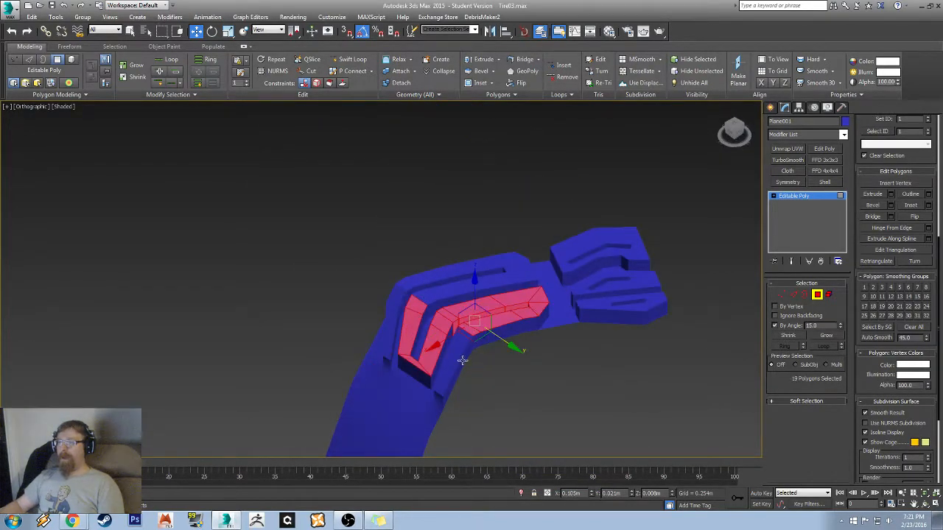
{"action": "left_click", "coordinate": [463, 360], "text": "ctrl"}
{"action": "key", "text": "ctrl+z"}
{"action": "key", "text": "ctrl+z"}
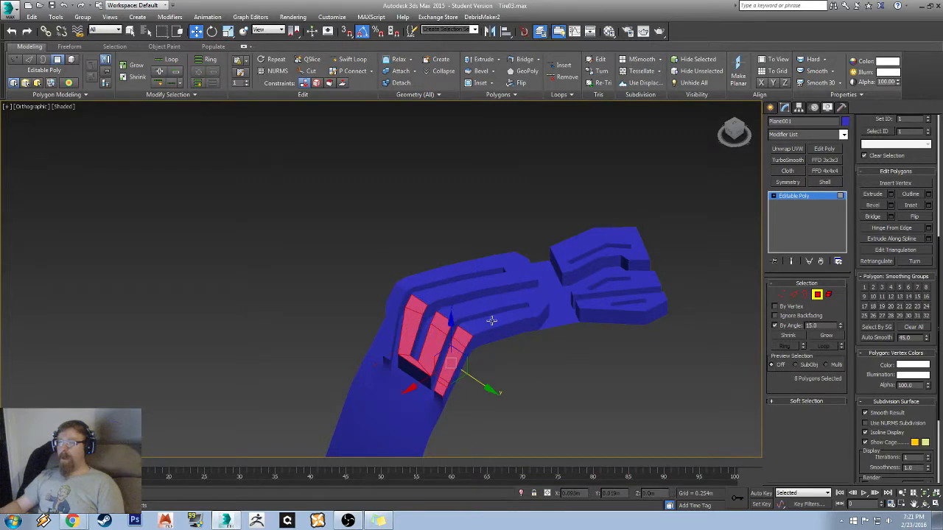
- Add the remaining top faces of both long lower tread blocks to the selection
{"action": "left_click", "coordinate": [483, 301], "text": "ctrl"}
{"action": "key", "text": "ctrl+z"}
{"action": "middle_click_drag", "start_coordinate": [475, 315], "coordinate": [495, 332], "text": "alt"}
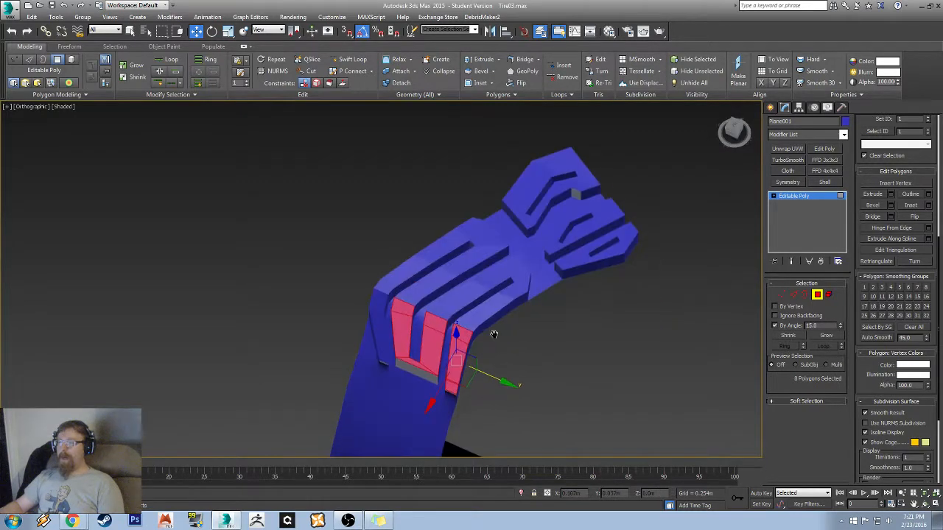
{"action": "scroll", "coordinate": [494, 333], "scroll_direction": "up", "scroll_amount": 4}
{"action": "left_click", "coordinate": [433, 273], "text": "ctrl"}
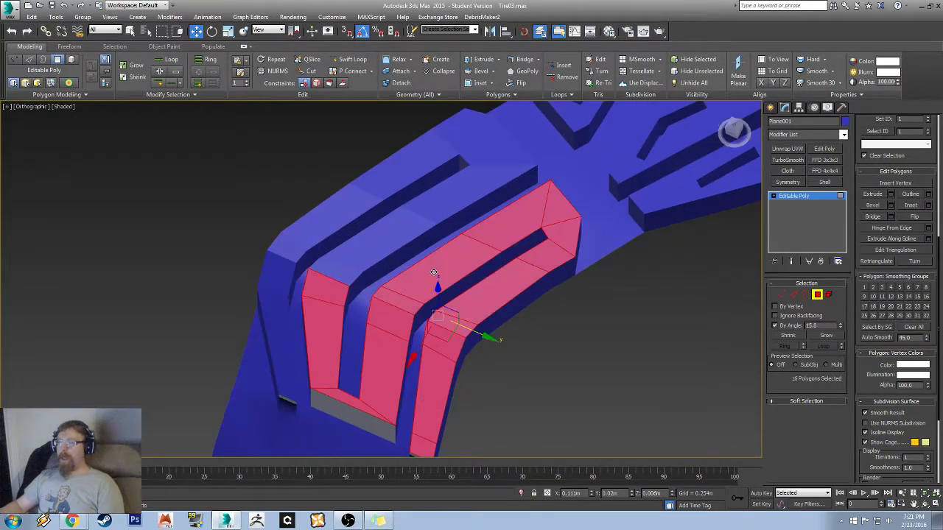
{"action": "left_click", "coordinate": [389, 229], "text": "ctrl"}
{"action": "left_click", "coordinate": [282, 298], "text": "ctrl"}
- Add the top faces of the three upper tread blocks and assign all selected block tops to smoothing group 2
{"action": "middle_click_drag", "start_coordinate": [423, 314], "coordinate": [547, 276], "text": "alt"}
{"action": "left_click", "coordinate": [418, 366], "text": "ctrl"}
{"action": "key", "text": "F4"}
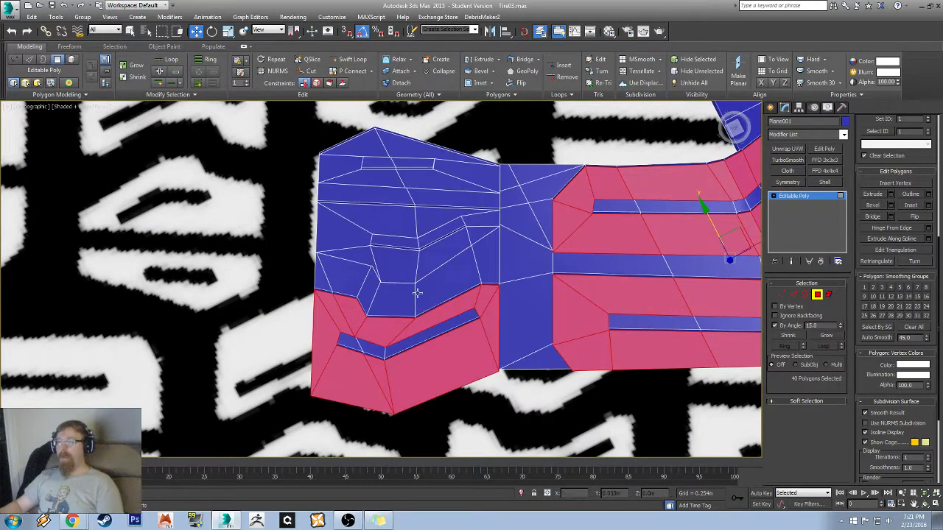
{"action": "left_click", "coordinate": [408, 200], "text": "ctrl"}
{"action": "left_click", "coordinate": [432, 172], "text": "ctrl"}
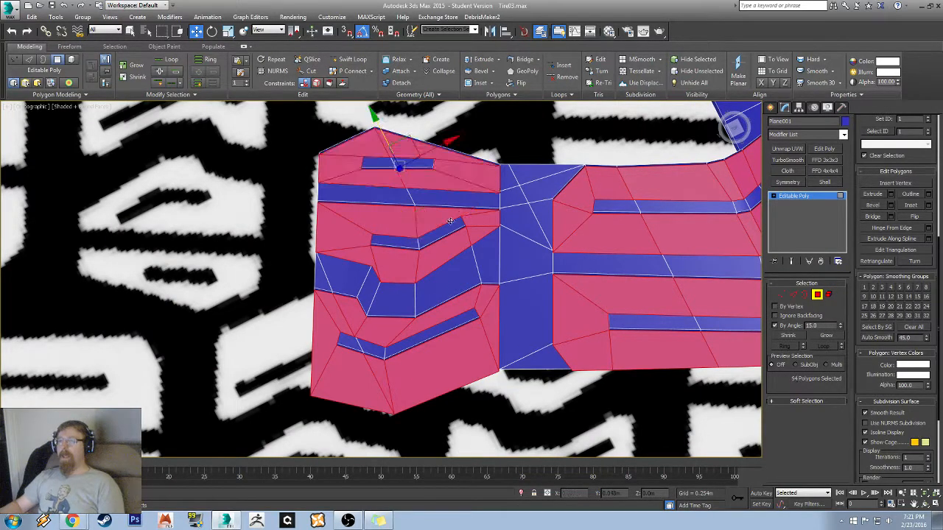
{"action": "middle_click_drag", "start_coordinate": [433, 173], "coordinate": [582, 321], "text": "alt"}
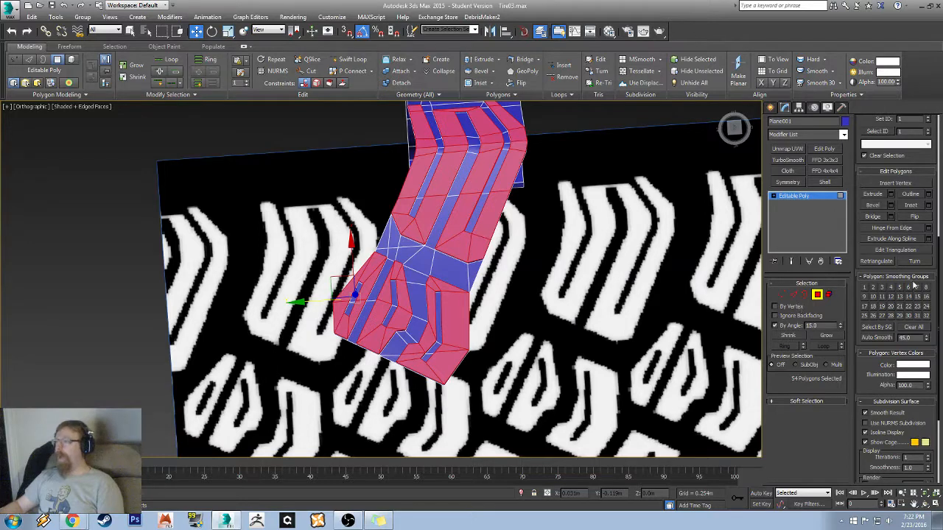
{"action": "left_click", "coordinate": [873, 288]}
- Select the side walls of the long lower tread blocks, leaving out the small end faces of the two outer prongs
{"action": "middle_click_drag", "start_coordinate": [537, 235], "coordinate": [442, 274], "text": "alt"}
{"action": "left_click", "coordinate": [398, 272]}
{"action": "left_click", "coordinate": [370, 237], "text": "shift"}
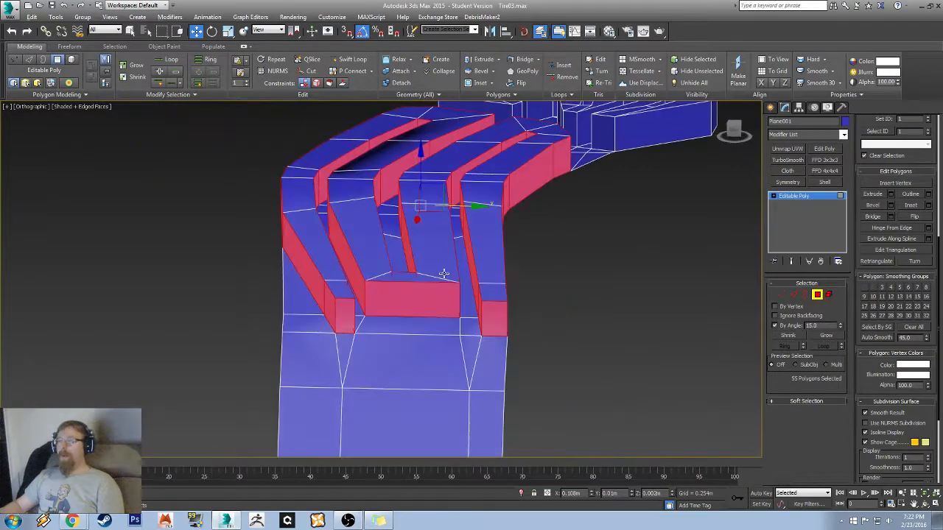
{"action": "left_click", "coordinate": [360, 313], "text": "alt"}
{"action": "left_click", "coordinate": [482, 314], "text": "alt"}
{"action": "middle_click_drag", "start_coordinate": [483, 315], "coordinate": [415, 235], "text": "alt"}
- Add the outer side walls of the three upper tread blocks to the side wall selection
{"action": "left_click", "coordinate": [355, 307], "text": "ctrl"}
{"action": "left_click", "coordinate": [397, 275], "text": "shift"}
{"action": "left_click", "coordinate": [512, 199], "text": "shift"}
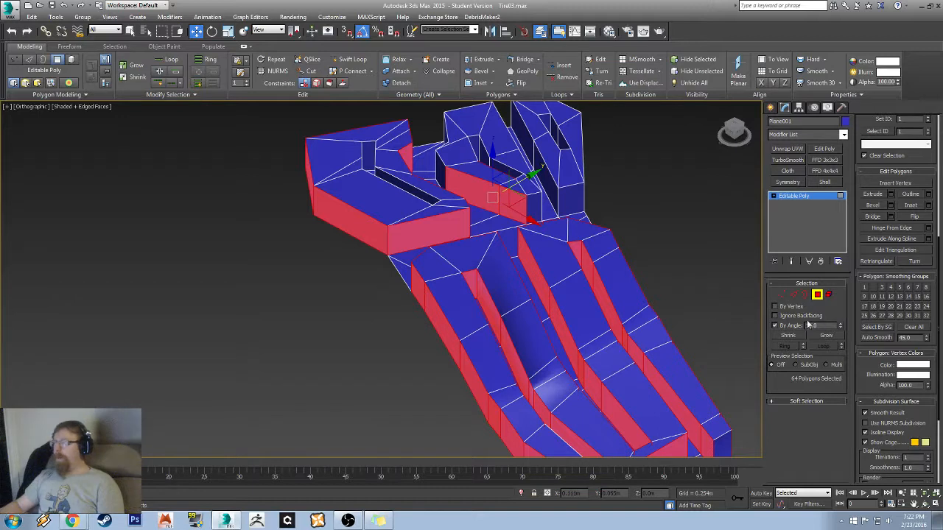
{"action": "left_click", "coordinate": [534, 208], "text": "shift"}
{"action": "left_click", "coordinate": [557, 194], "text": "ctrl"}
{"action": "left_click", "coordinate": [567, 197], "text": "shift"}
{"action": "middle_click_drag", "start_coordinate": [628, 271], "coordinate": [519, 281], "text": "alt"}
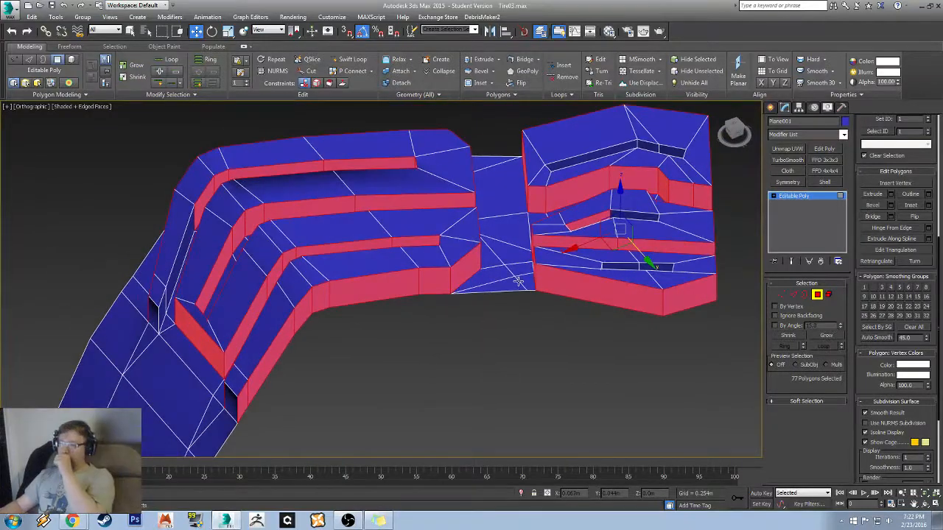
- Add the inner groove walls of the three upper tread blocks to the side wall selection
{"action": "scroll", "coordinate": [610, 247], "scroll_direction": "up", "scroll_amount": 3}
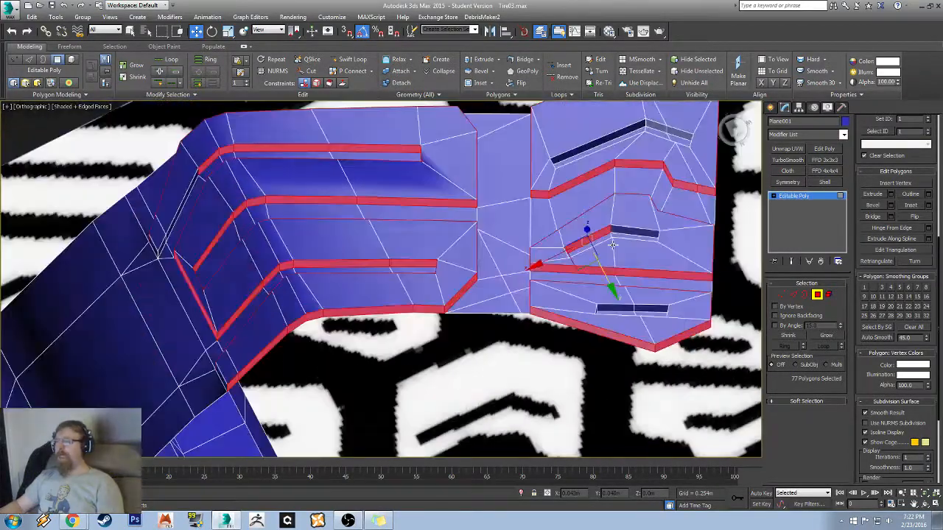
{"action": "middle_click_drag", "start_coordinate": [613, 244], "coordinate": [626, 215], "text": "alt"}
{"action": "left_click", "coordinate": [626, 210], "text": "shift"}
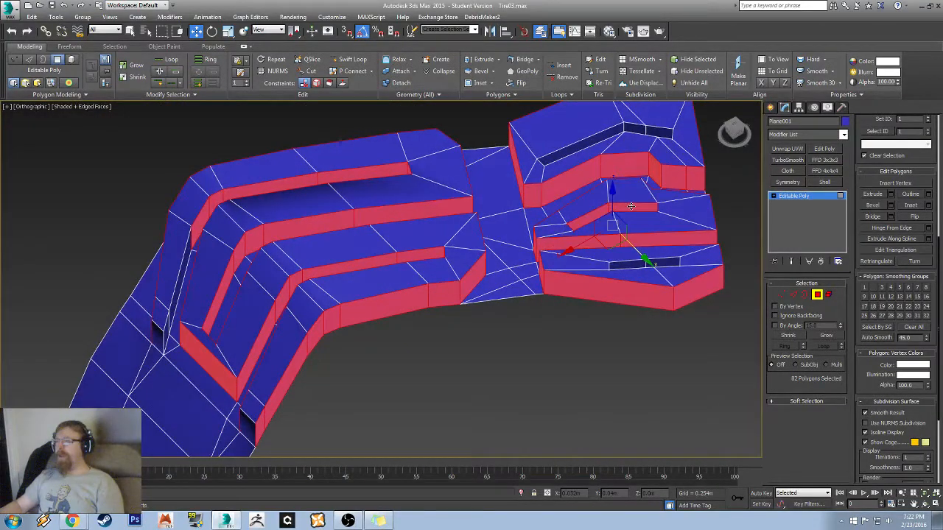
{"action": "left_click", "coordinate": [614, 132], "text": "shift"}
{"action": "left_click", "coordinate": [638, 267], "text": "ctrl"}
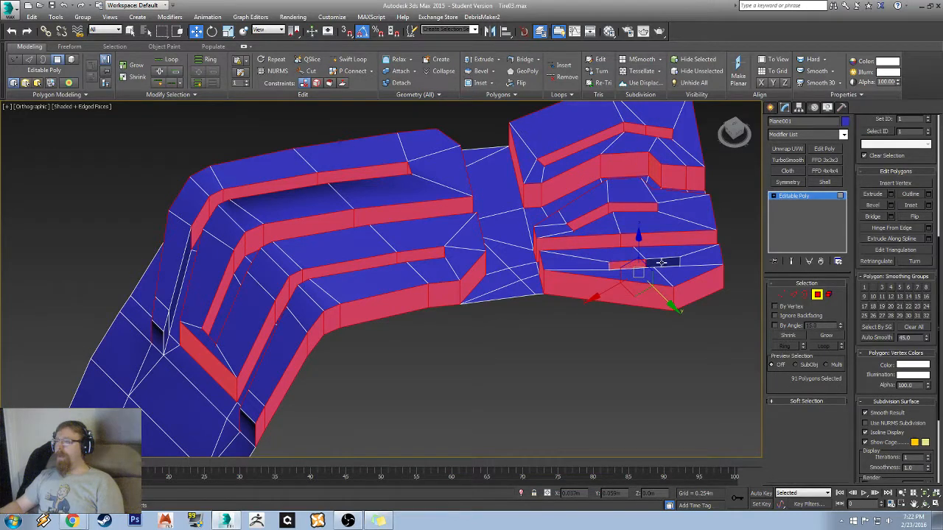
{"action": "left_click", "coordinate": [663, 263], "text": "shift"}
{"action": "middle_click_drag", "start_coordinate": [488, 288], "coordinate": [592, 282], "text": "alt"}
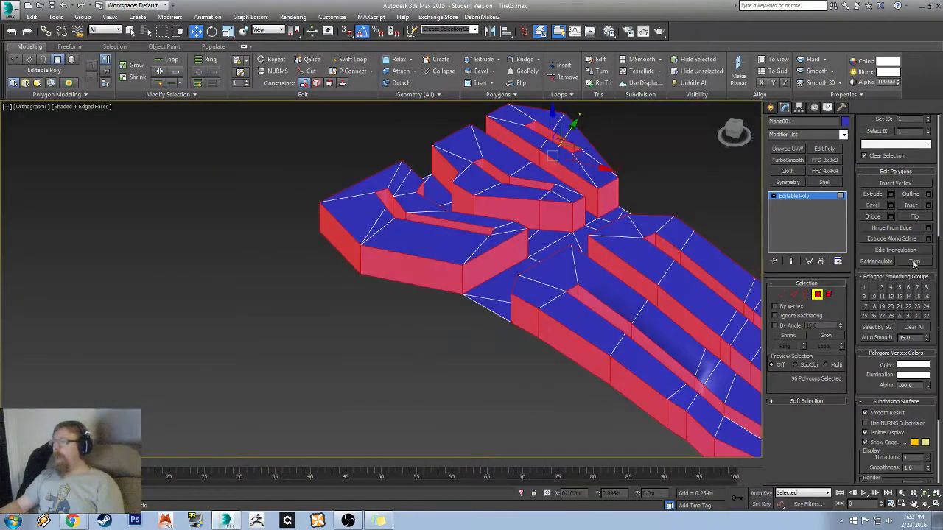
- Clear the existing smoothing groups of the selected side walls, assign them smoothing group 3, and deselect them
{"action": "left_click", "coordinate": [913, 328]}
{"action": "left_click", "coordinate": [881, 289]}
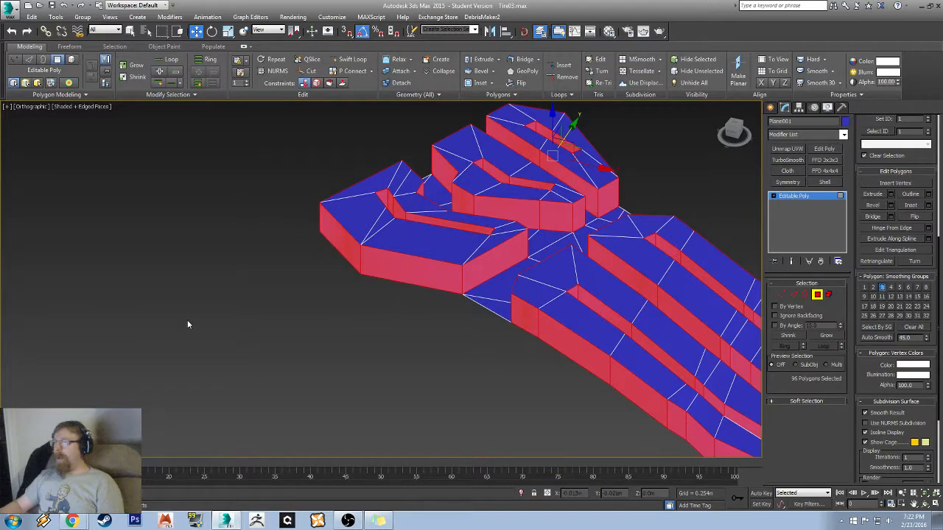
{"action": "left_click", "coordinate": [188, 319]}
- Examine the tread blocks' shading with the edge display switched off, and check their shape again with edges shown
{"action": "mouse_move", "coordinate": [187, 319]}
{"action": "middle_mouse_down", "text": "alt"}
{"action": "mouse_move", "coordinate": [450, 309]}
{"action": "mouse_move", "coordinate": [439, 309]}
{"action": "middle_mouse_up", "text": "alt"}
{"action": "key", "text": "F4"}
{"action": "middle_click_drag", "start_coordinate": [587, 306], "coordinate": [440, 243], "text": "alt"}
{"action": "left_click", "coordinate": [440, 242]}
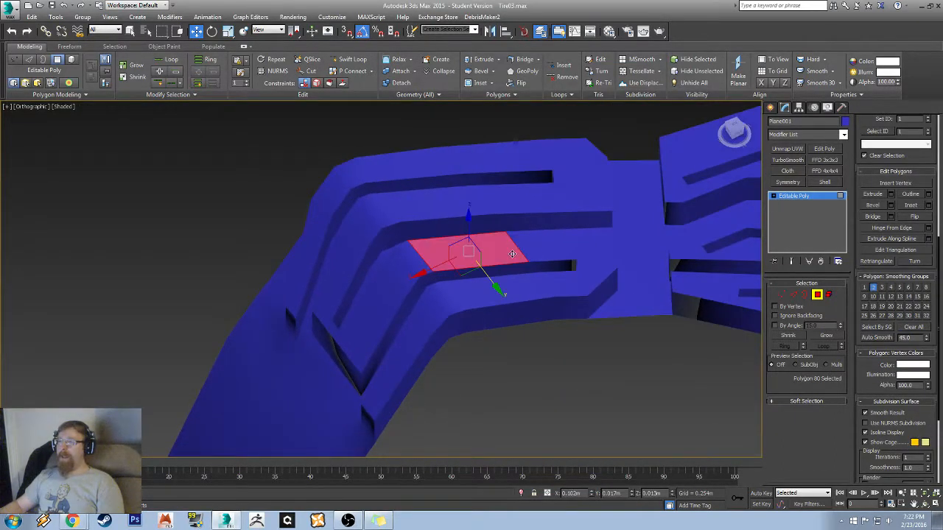
{"action": "left_click", "coordinate": [548, 251]}
{"action": "middle_click_drag", "start_coordinate": [549, 251], "coordinate": [367, 338], "text": "alt"}
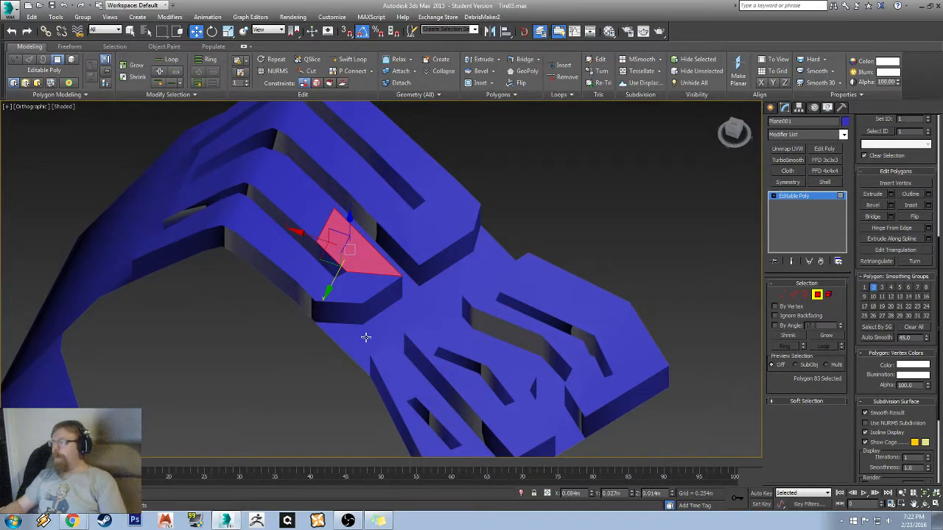
{"action": "mouse_move", "coordinate": [417, 320]}
{"action": "middle_mouse_down"}
{"action": "mouse_move", "coordinate": [372, 270]}
{"action": "mouse_move", "coordinate": [383, 311]}
{"action": "mouse_move", "coordinate": [447, 295]}
{"action": "middle_mouse_up"}
{"action": "scroll", "coordinate": [372, 269], "scroll_direction": "down", "scroll_amount": 5}
{"action": "key", "text": "F4"}
{"action": "scroll", "coordinate": [366, 290], "scroll_direction": "up", "scroll_amount": 6}
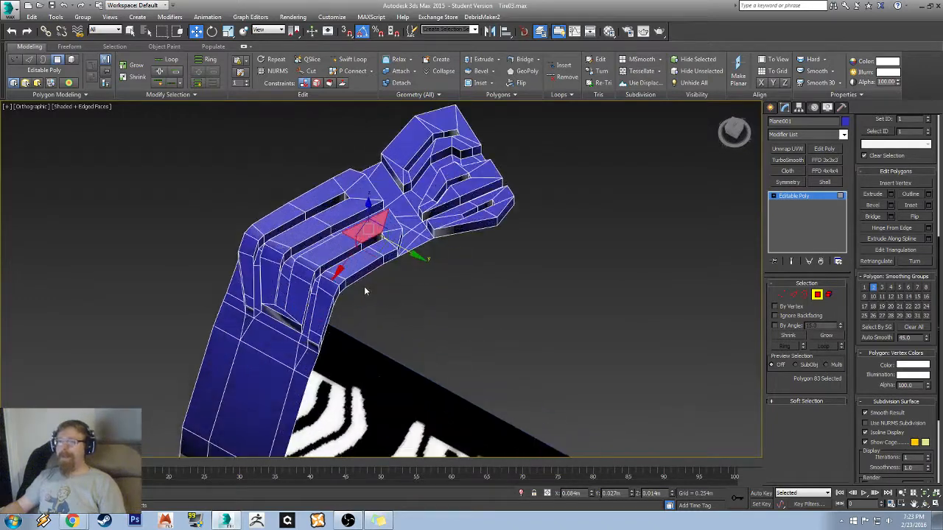
{"action": "middle_click_drag", "start_coordinate": [278, 307], "coordinate": [324, 274], "text": "alt"}
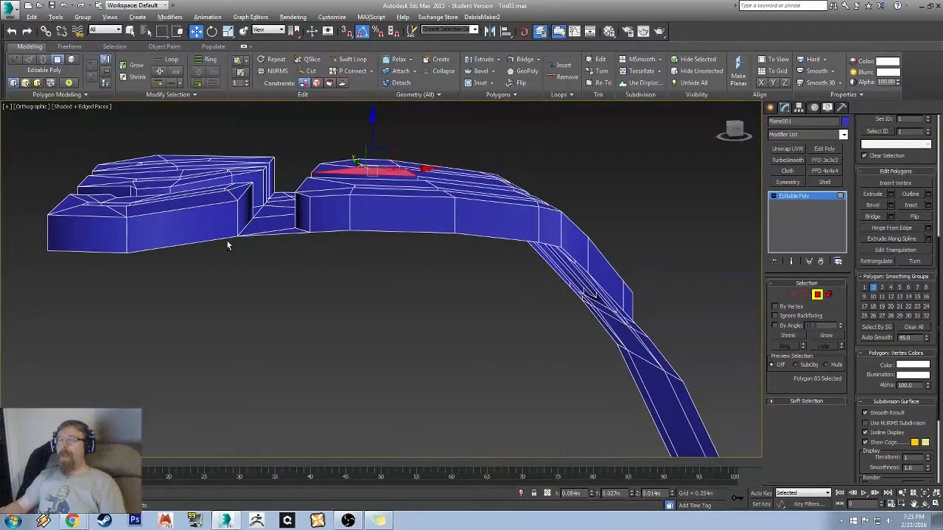
{"action": "middle_click_drag", "start_coordinate": [227, 246], "coordinate": [304, 316], "text": "alt"}
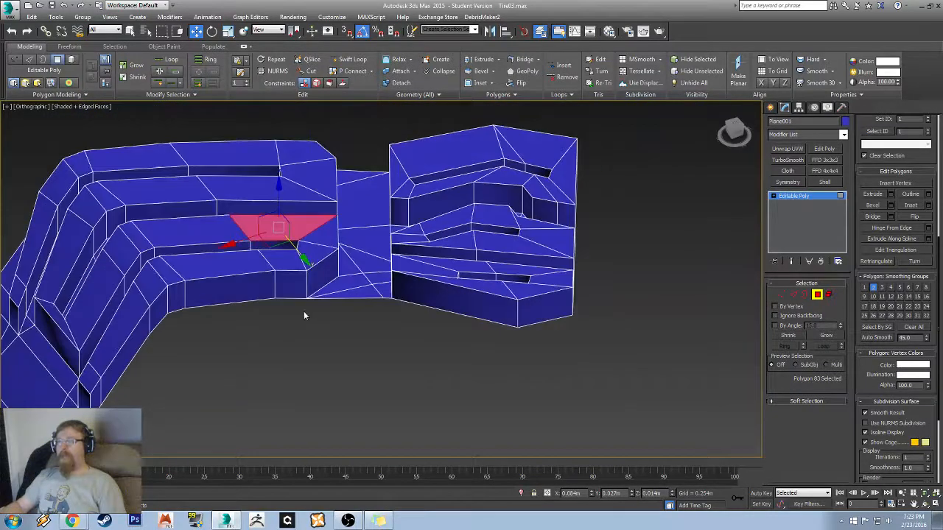
- Leave polygon editing on the tread section and create a separate box about 0.277 m wide and 0.241 m high in empty space beside it
{"action": "left_click", "coordinate": [817, 295]}
{"action": "middle_click_drag", "start_coordinate": [346, 234], "coordinate": [529, 175]}
{"action": "scroll", "coordinate": [529, 175], "scroll_direction": "down", "scroll_amount": 2}
{"action": "middle_click_drag", "start_coordinate": [523, 266], "coordinate": [526, 235], "text": "alt"}
{"action": "middle_click_drag", "start_coordinate": [573, 212], "coordinate": [303, 286]}
{"action": "scroll", "coordinate": [284, 284], "scroll_direction": "down", "scroll_amount": 7}
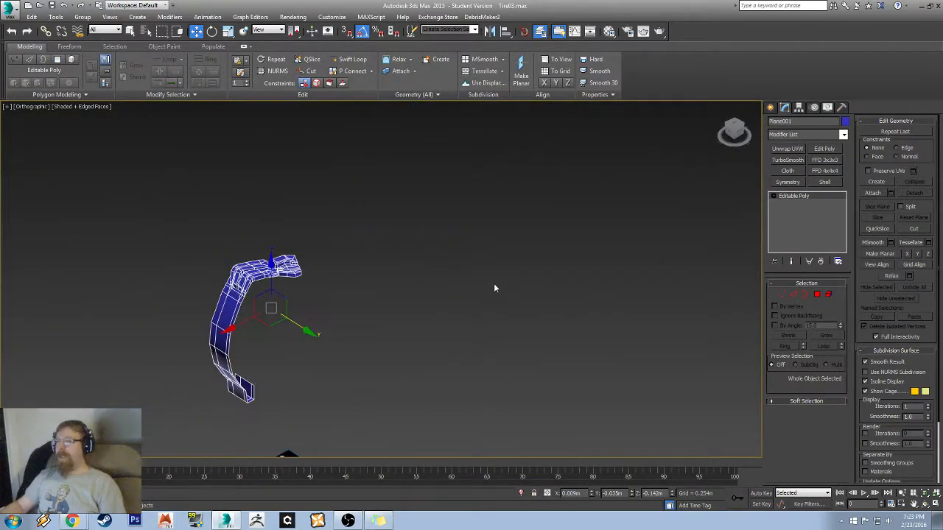
{"action": "middle_click_drag", "start_coordinate": [493, 283], "coordinate": [477, 318], "text": "alt"}
{"action": "left_click", "coordinate": [772, 107]}
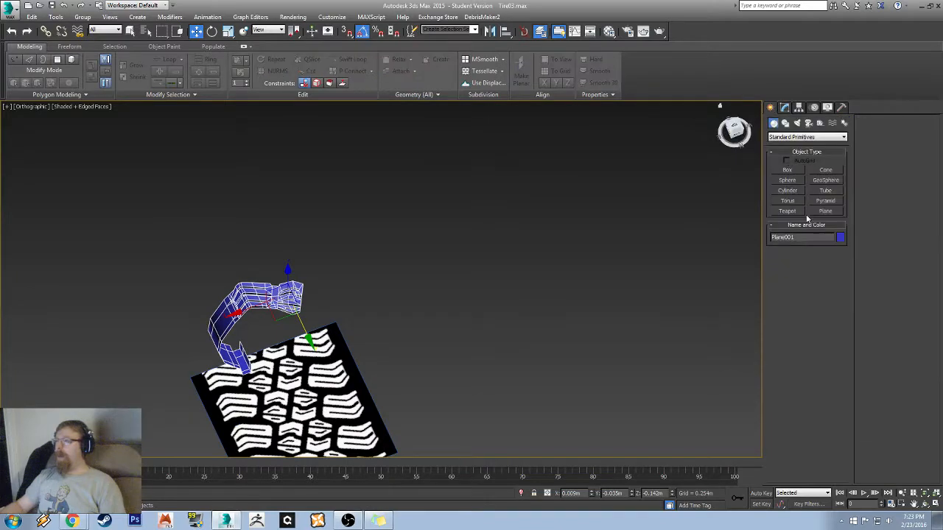
{"action": "left_click", "coordinate": [789, 170]}
{"action": "middle_click_drag", "start_coordinate": [598, 314], "coordinate": [575, 337], "text": "alt"}
{"action": "left_click_drag", "start_coordinate": [523, 277], "coordinate": [673, 350]}
{"action": "left_click", "coordinate": [675, 223]}
{"action": "middle_click_drag", "start_coordinate": [671, 293], "coordinate": [442, 275], "text": "alt"}
{"action": "scroll", "coordinate": [509, 269], "scroll_direction": "up", "scroll_amount": 5}
{"action": "middle_click_drag", "start_coordinate": [308, 287], "coordinate": [382, 283], "text": "alt"}
{"action": "key", "text": "w"}
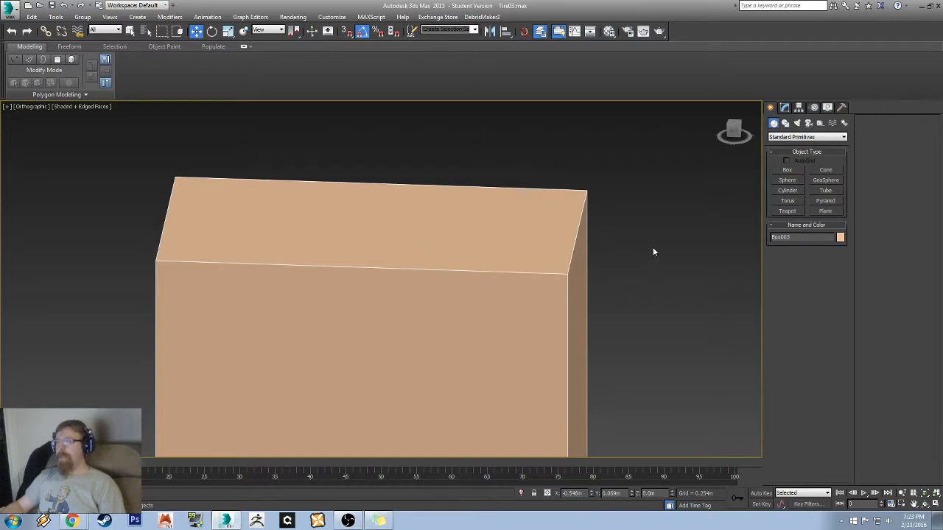
- Convert the new box to an Editable Poly
{"action": "middle_click_drag", "start_coordinate": [653, 251], "coordinate": [599, 265]}
{"action": "left_click", "coordinate": [786, 108]}
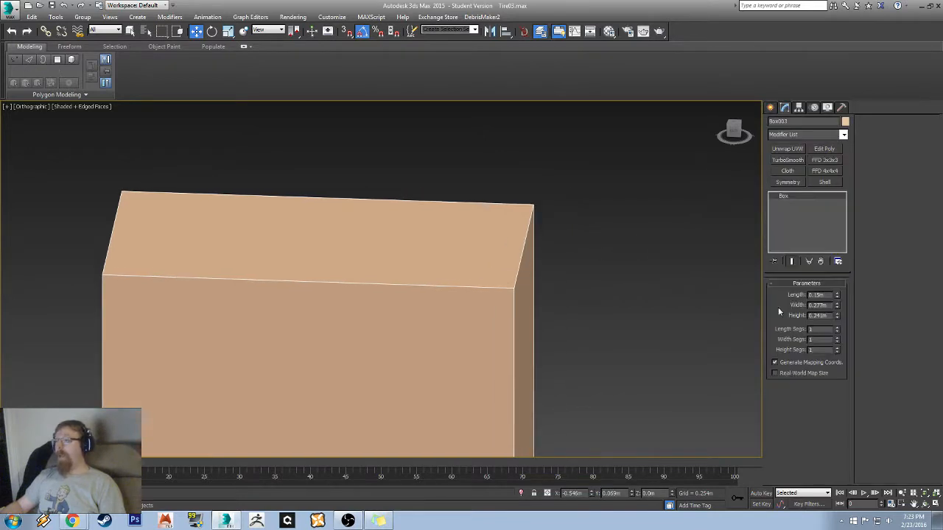
{"action": "right_click", "coordinate": [488, 303]}
{"action": "mouse_move", "coordinate": [542, 402]}
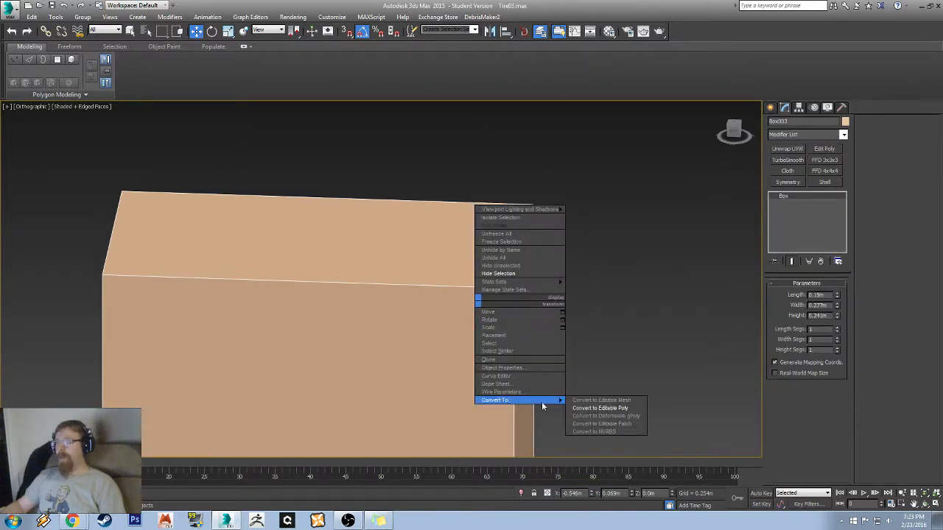
{"action": "left_click", "coordinate": [600, 410]}
- Delete every face of the box except the top and one adjoining end face, and leave polygon editing
{"action": "middle_click_drag", "start_coordinate": [677, 329], "coordinate": [718, 323], "text": "alt"}
{"action": "left_click", "coordinate": [818, 295]}
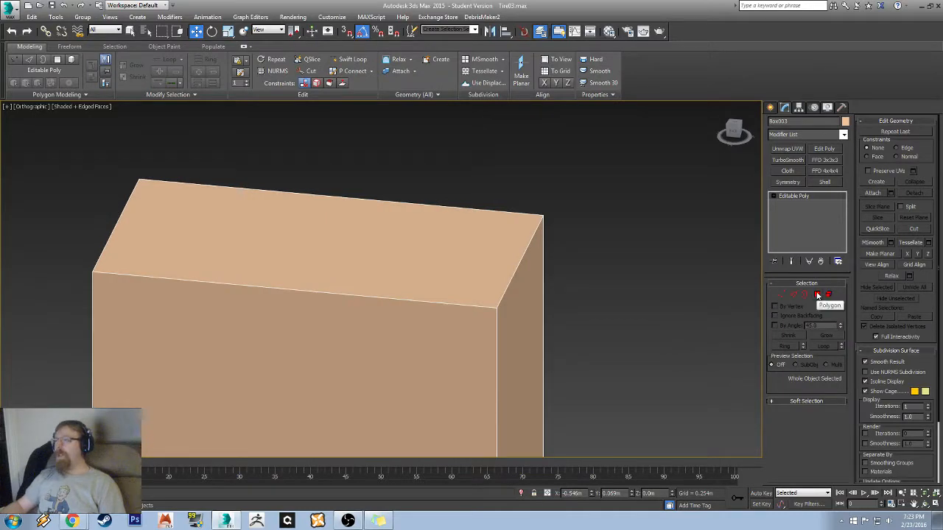
{"action": "left_click", "coordinate": [509, 320]}
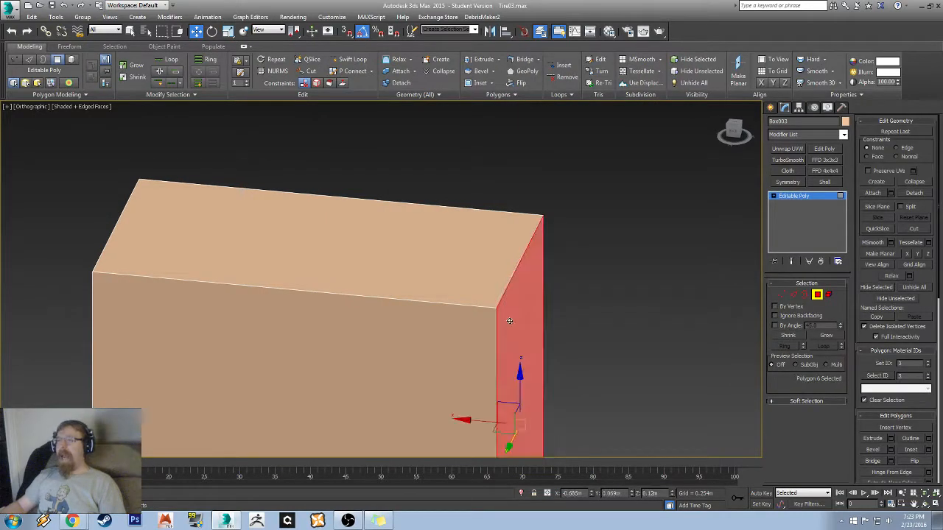
{"action": "left_click", "coordinate": [427, 243], "text": "ctrl"}
{"action": "middle_click_drag", "start_coordinate": [532, 330], "coordinate": [573, 316], "text": "alt"}
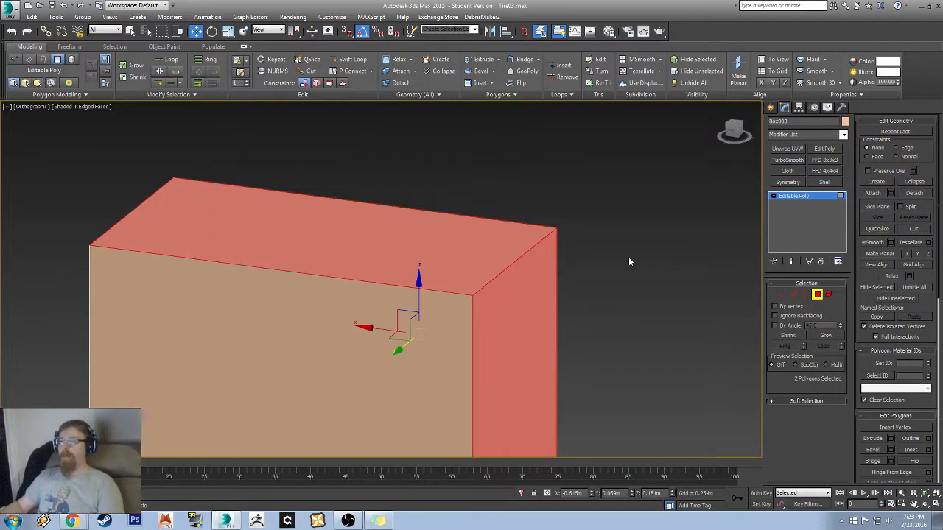
{"action": "middle_click_drag", "start_coordinate": [516, 286], "coordinate": [605, 133]}
{"action": "middle_click_drag", "start_coordinate": [295, 258], "coordinate": [341, 226], "text": "alt"}
{"action": "scroll", "coordinate": [297, 252], "scroll_direction": "down", "scroll_amount": 2}
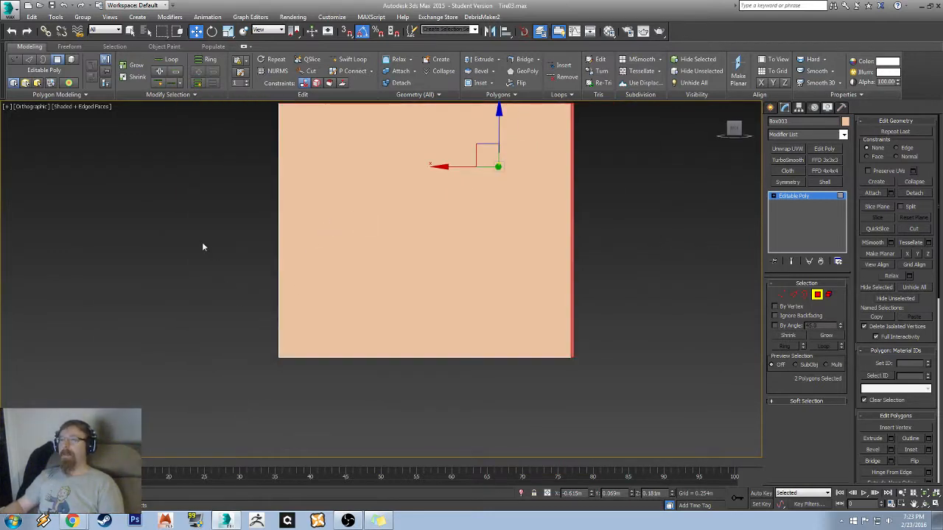
{"action": "left_click_drag", "start_coordinate": [214, 383], "coordinate": [471, 293]}
{"action": "key", "text": "Delete"}
{"action": "mouse_move", "coordinate": [537, 147]}
{"action": "middle_mouse_down"}
{"action": "mouse_move", "coordinate": [526, 206]}
{"action": "mouse_move", "coordinate": [564, 194]}
{"action": "mouse_move", "coordinate": [526, 204]}
{"action": "mouse_move", "coordinate": [524, 173]}
{"action": "middle_mouse_up"}
{"action": "middle_click_drag", "start_coordinate": [529, 303], "coordinate": [556, 210], "text": "alt"}
{"action": "left_click", "coordinate": [818, 296]}
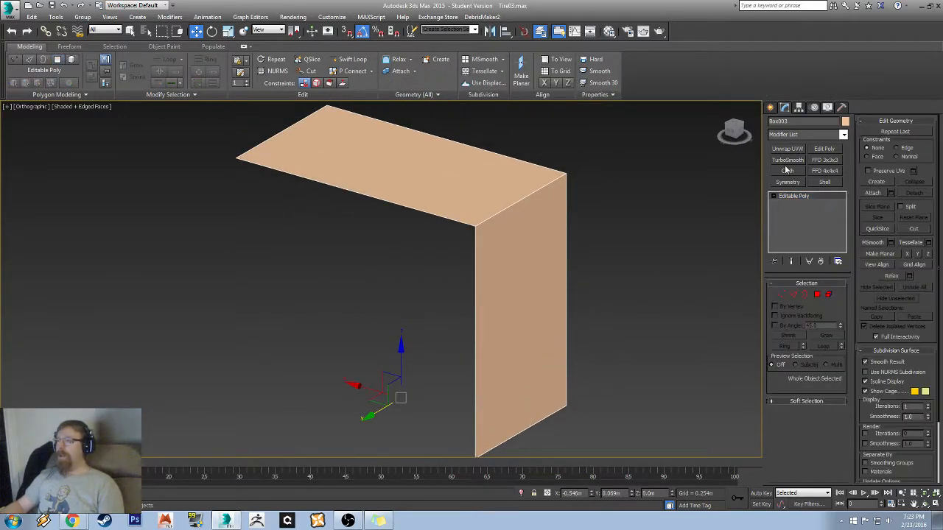
- Apply TurboSmooth with 1 iteration to the L-shaped strip and examine its rounded corner in profile and at an angle
{"action": "left_click", "coordinate": [788, 159]}
{"action": "middle_click_drag", "start_coordinate": [472, 278], "coordinate": [623, 219], "text": "alt"}
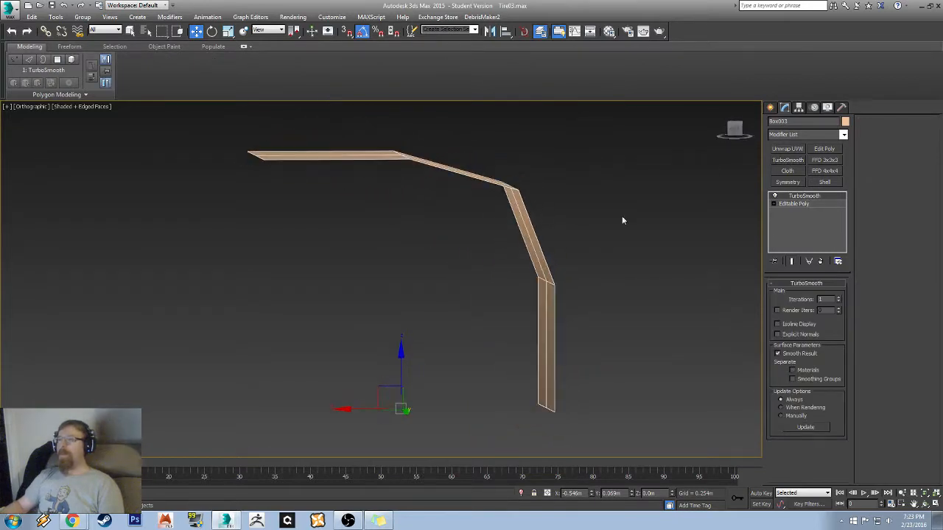
{"action": "left_click", "coordinate": [735, 129]}
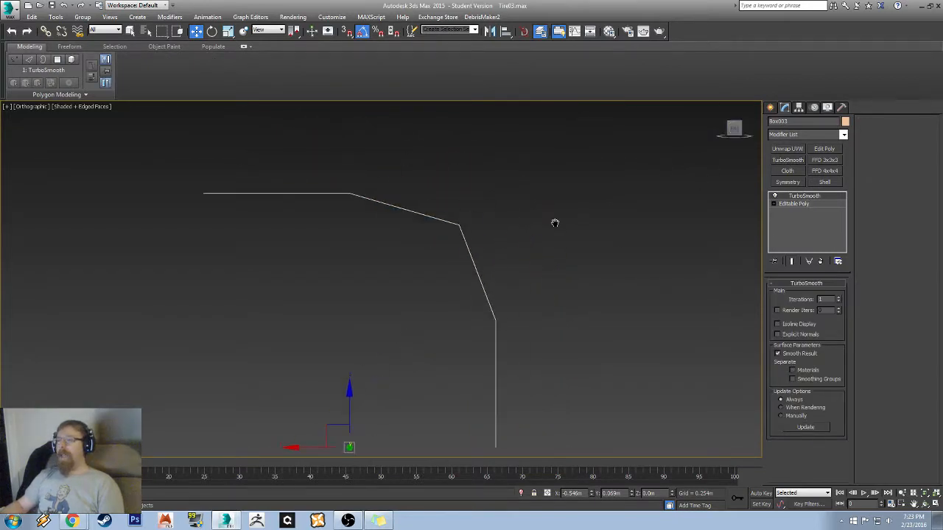
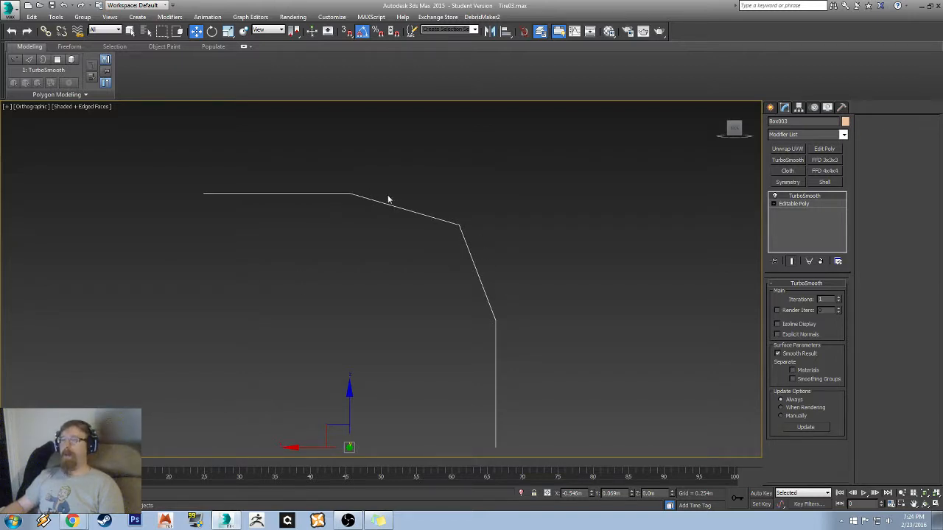
{"action": "middle_click_drag", "start_coordinate": [528, 318], "coordinate": [288, 198], "text": "alt"}
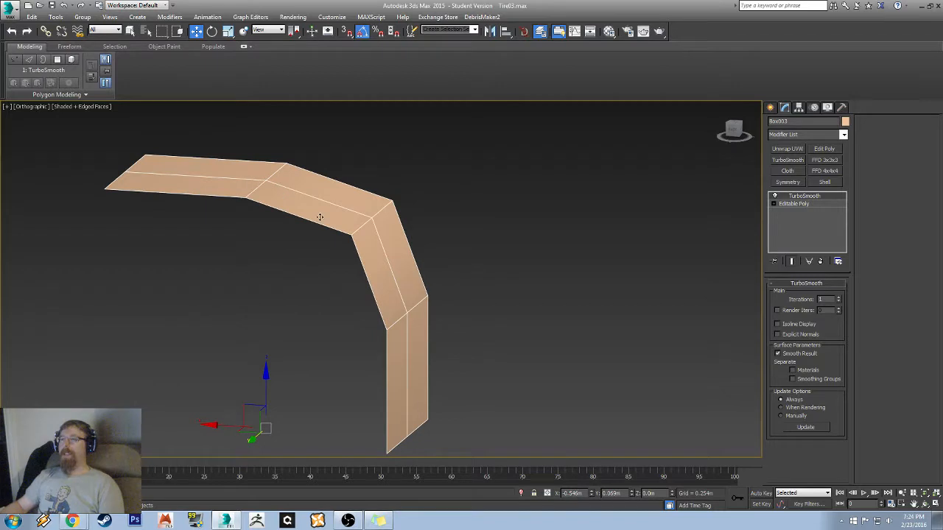
{"action": "middle_click_drag", "start_coordinate": [416, 338], "coordinate": [448, 270], "text": "alt"}
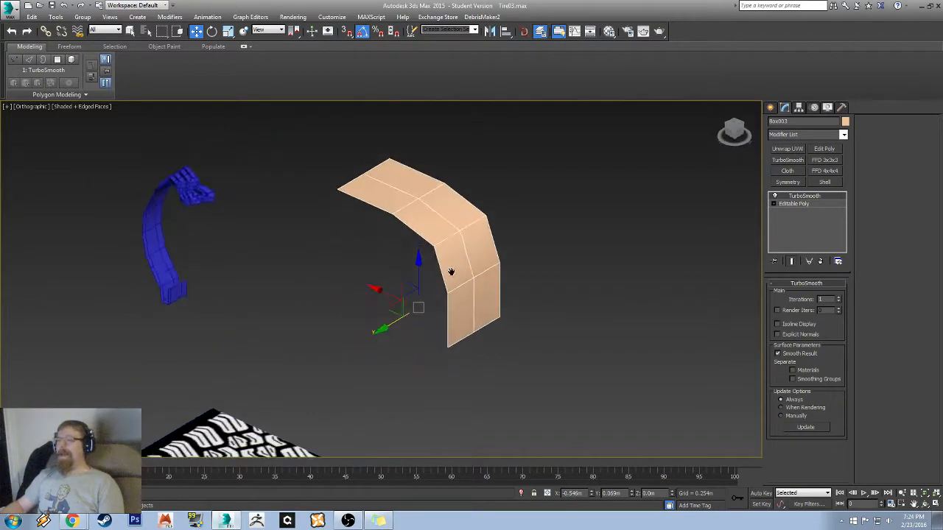
{"action": "scroll", "coordinate": [450, 269], "scroll_direction": "up", "scroll_amount": 4}
- Toggle the TurboSmooth effect repeatedly to compare the smoothed and original corner, leaving the modifier switched off
{"action": "left_click", "coordinate": [775, 196]}
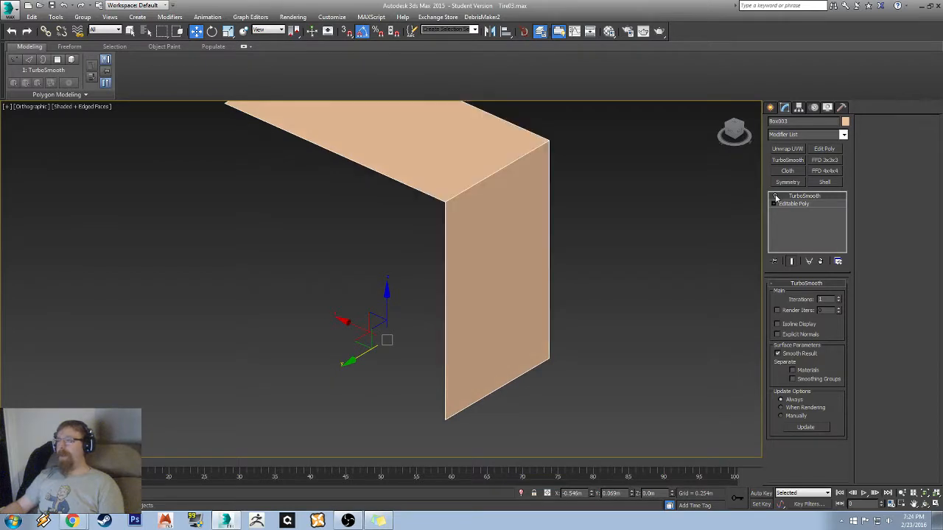
{"action": "middle_click_drag", "start_coordinate": [562, 202], "coordinate": [460, 284], "text": "alt"}
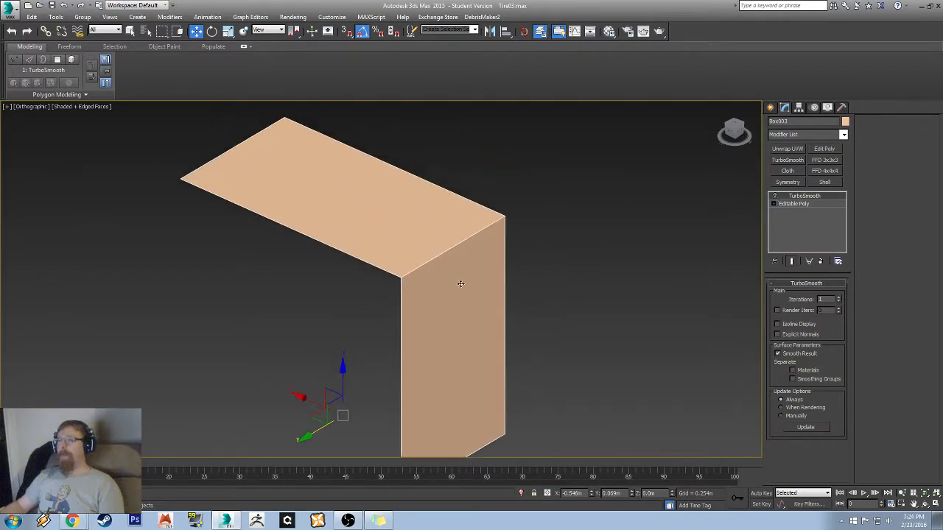
{"action": "left_click", "coordinate": [775, 197]}
{"action": "left_click", "coordinate": [775, 197]}
{"action": "left_click", "coordinate": [776, 197]}
{"action": "left_click", "coordinate": [777, 198]}
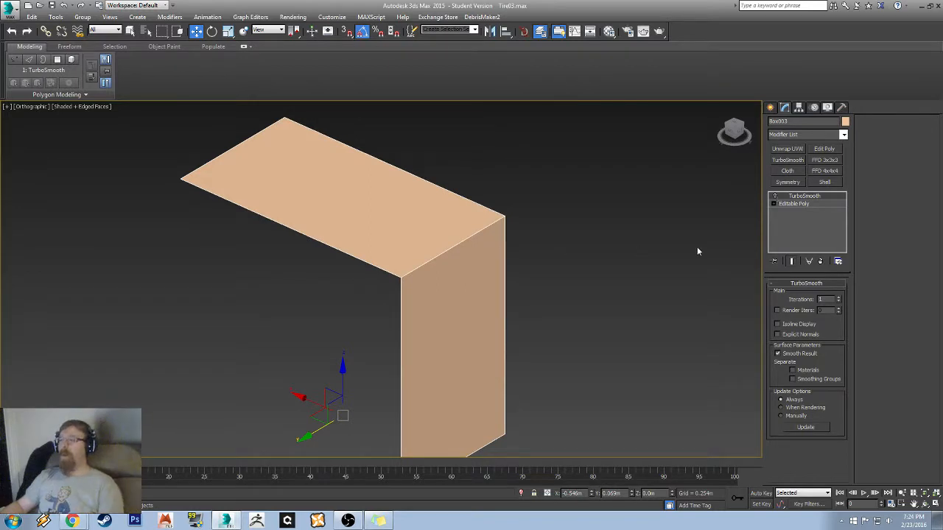
- Add an edge loop close to each side of the corner edge with Swift Loop on the underlying Editable Poly
{"action": "left_click", "coordinate": [810, 204]}
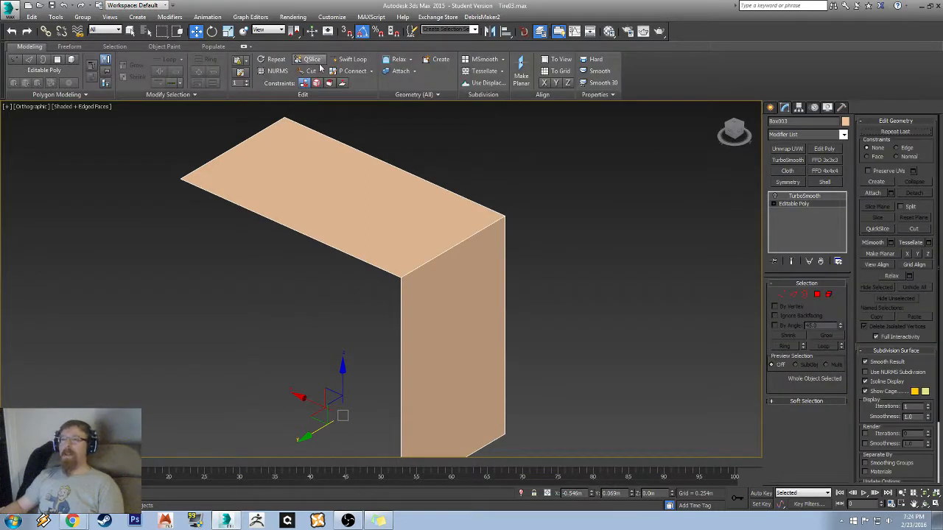
{"action": "left_click", "coordinate": [352, 61]}
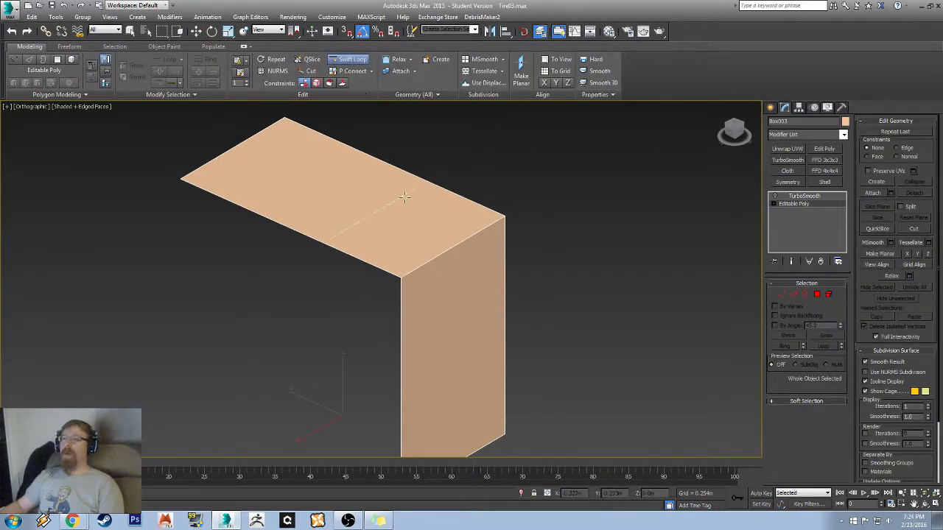
{"action": "left_click", "coordinate": [395, 265]}
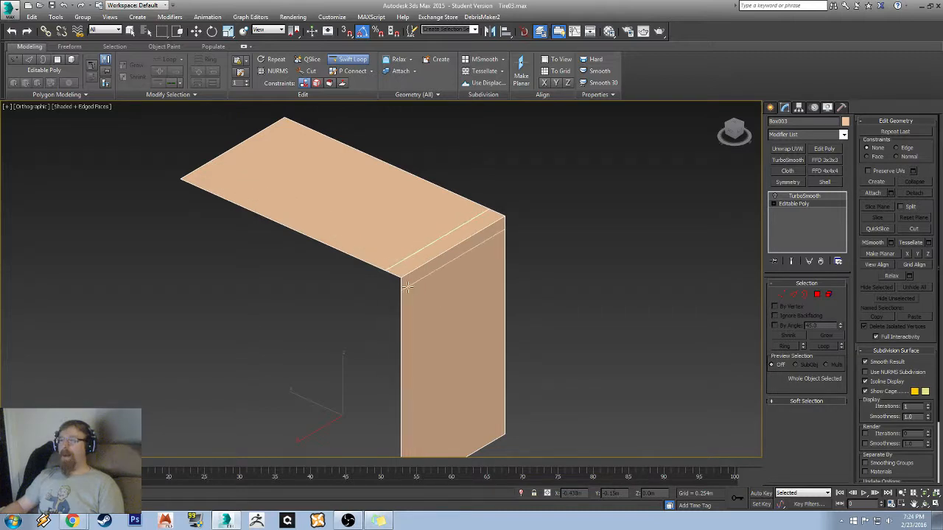
{"action": "left_click", "coordinate": [406, 289]}
{"action": "right_click", "coordinate": [436, 280]}
{"action": "middle_click_drag", "start_coordinate": [436, 280], "coordinate": [421, 267], "text": "alt"}
{"action": "scroll", "coordinate": [421, 267], "scroll_direction": "up", "scroll_amount": 4}
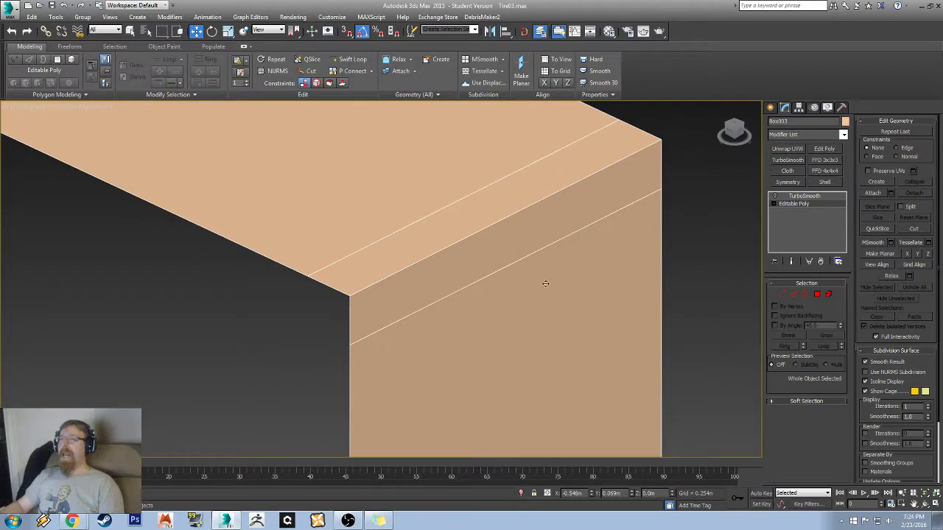
- Select the two narrow strips beside the corner edge for inspection, and replace that selection with the two large faces
{"action": "left_click", "coordinate": [826, 295]}
{"action": "key", "text": "4"}
{"action": "left_click", "coordinate": [435, 259]}
{"action": "left_click", "coordinate": [426, 251], "text": "ctrl"}
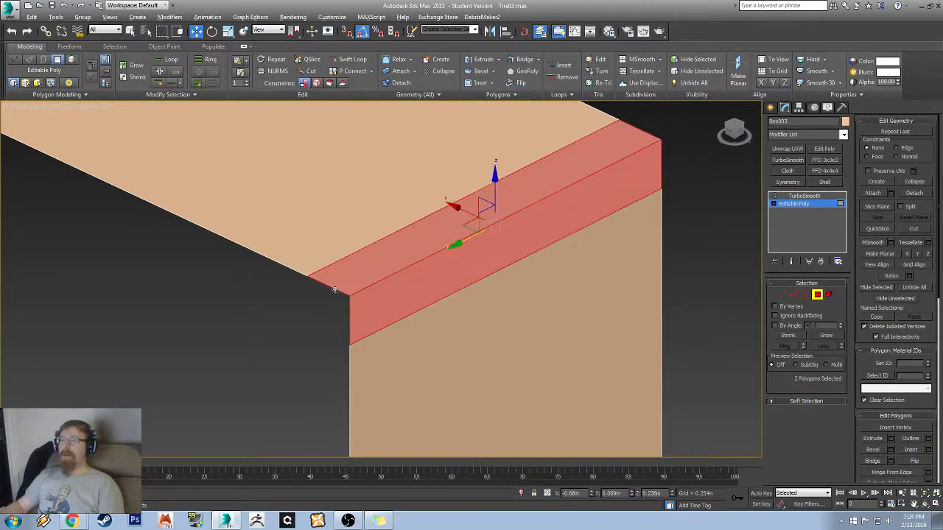
{"action": "middle_click_drag", "start_coordinate": [327, 282], "coordinate": [364, 280], "text": "alt"}
{"action": "scroll", "coordinate": [364, 280], "scroll_direction": "down", "scroll_amount": 4}
{"action": "left_click", "coordinate": [315, 256]}
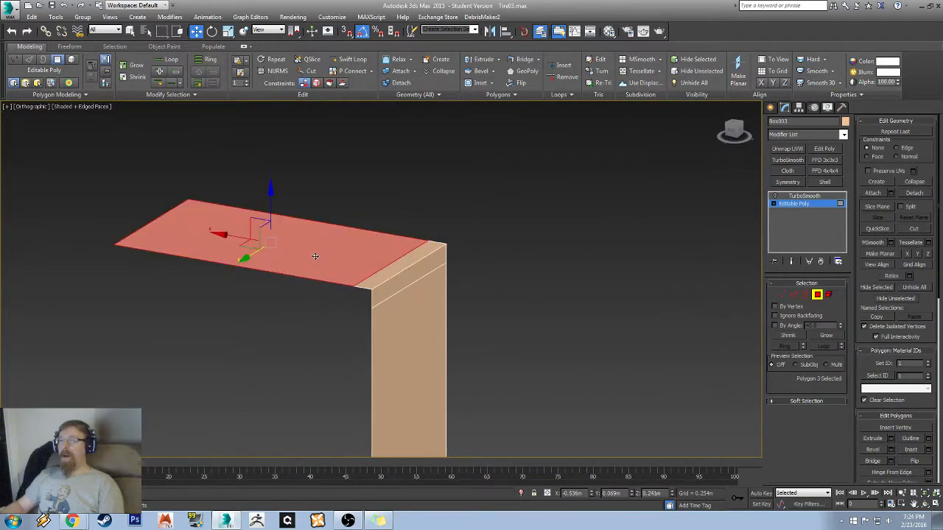
{"action": "left_click", "coordinate": [416, 347], "text": "ctrl"}
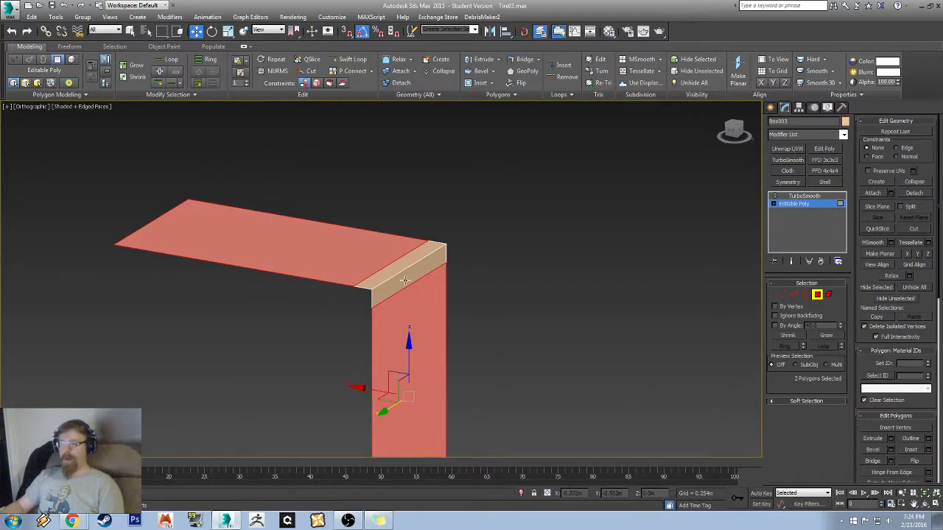
- Inspect the L-shaped strip's faces by selecting the vertical side, and replace that selection with the two narrow strips beside the corner
{"action": "left_click", "coordinate": [519, 297]}
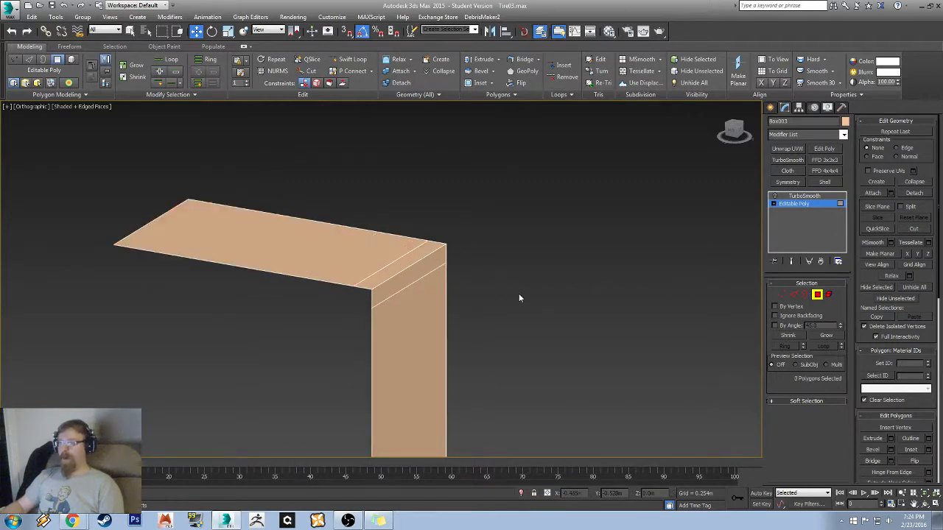
{"action": "left_click", "coordinate": [402, 306]}
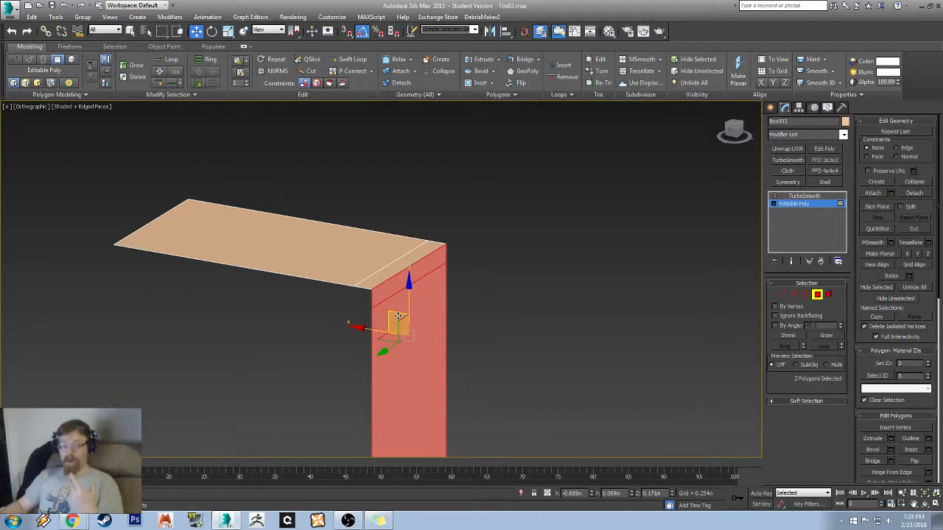
{"action": "left_click", "coordinate": [386, 272]}
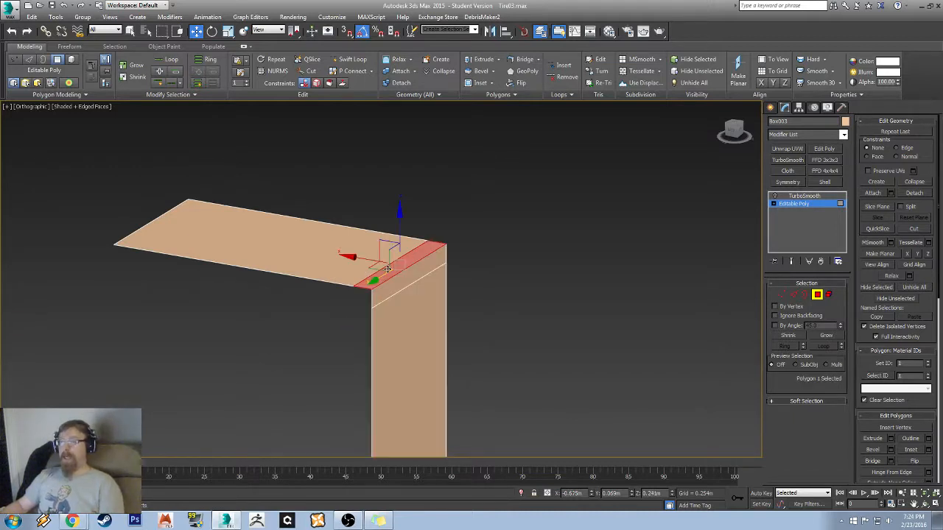
{"action": "left_click", "coordinate": [397, 285], "text": "ctrl"}
{"action": "middle_click_drag", "start_coordinate": [385, 296], "coordinate": [390, 290], "text": "alt"}
{"action": "middle_click_drag", "start_coordinate": [390, 290], "coordinate": [363, 288]}
{"action": "scroll", "coordinate": [362, 288], "scroll_direction": "up", "scroll_amount": 5}
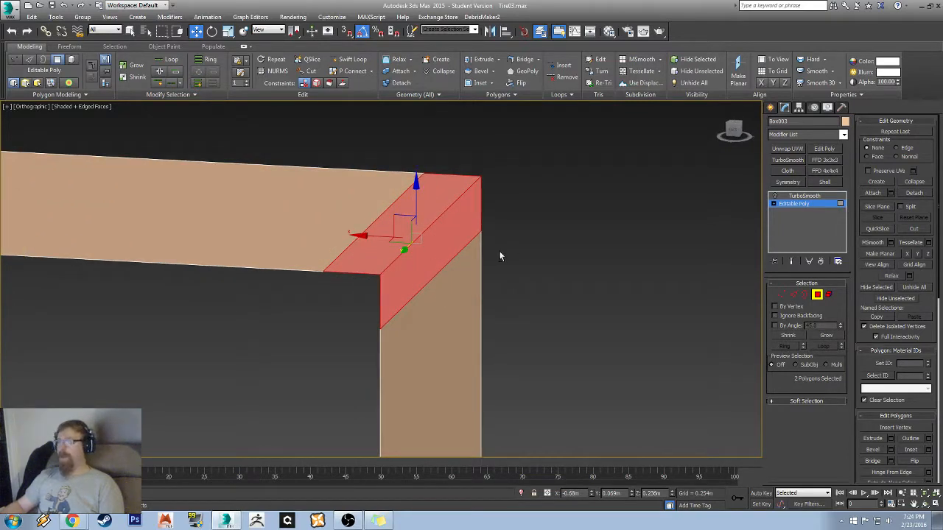
{"action": "middle_click_drag", "start_coordinate": [500, 256], "coordinate": [505, 271], "text": "alt"}
- Turn TurboSmooth back on for the L-shaped strip and examine the tighter corner produced by the supporting loops from several angles
{"action": "left_click", "coordinate": [817, 294]}
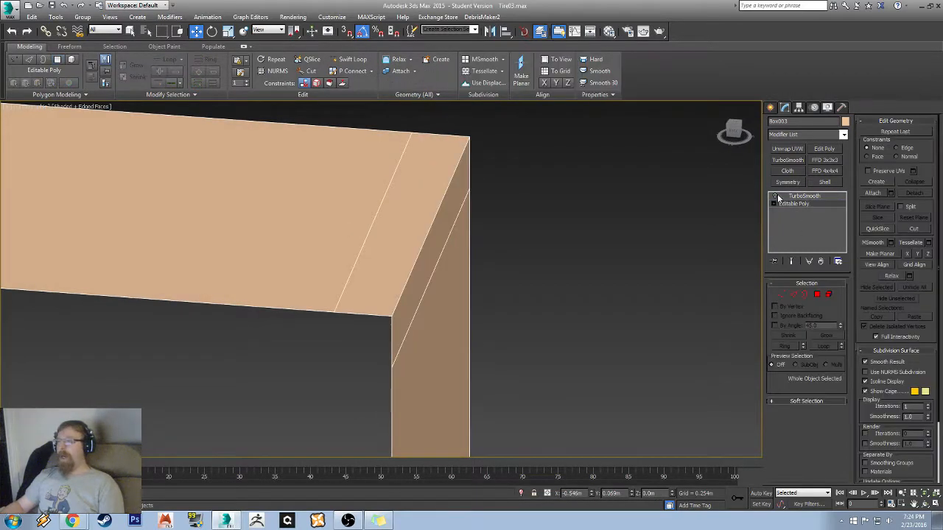
{"action": "left_click", "coordinate": [815, 196]}
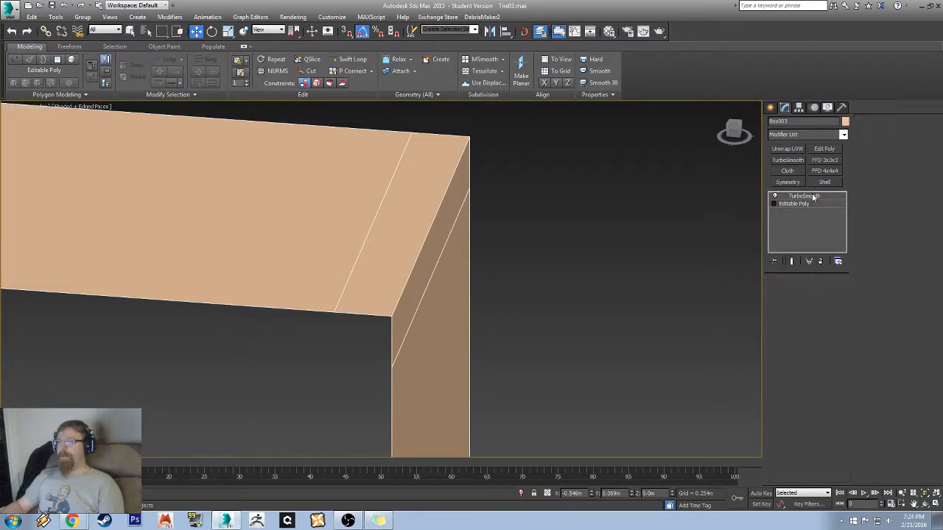
{"action": "middle_click_drag", "start_coordinate": [532, 297], "coordinate": [515, 284], "text": "alt"}
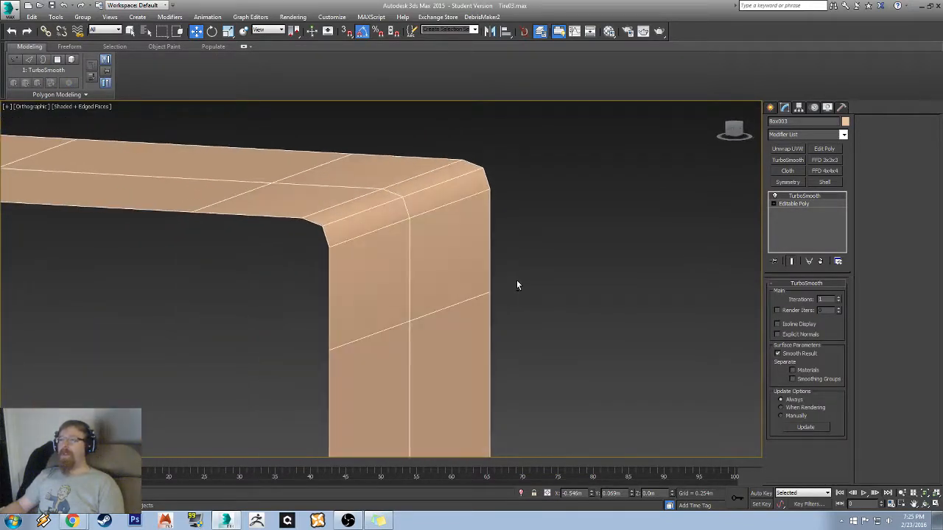
{"action": "middle_click_drag", "start_coordinate": [325, 227], "coordinate": [381, 198], "text": "alt"}
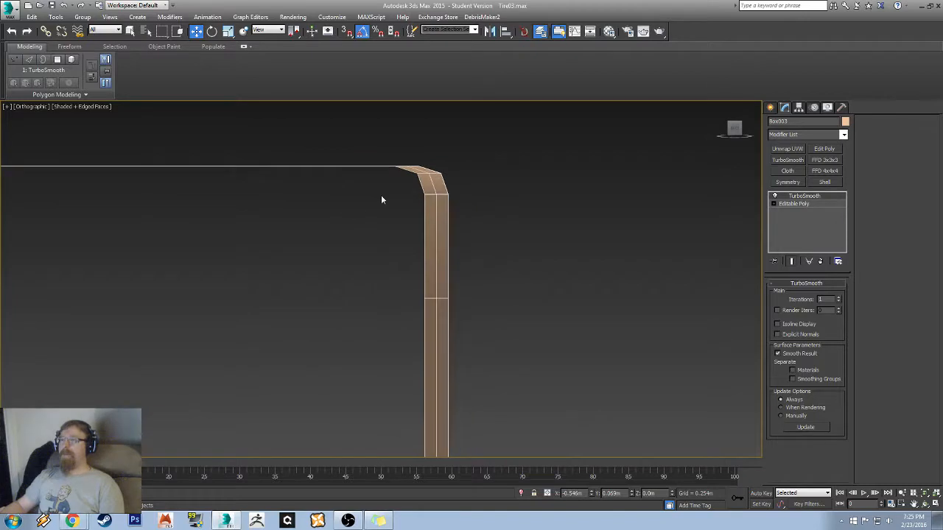
{"action": "middle_click_drag", "start_coordinate": [432, 181], "coordinate": [418, 301], "text": "alt"}
{"action": "middle_click_drag", "start_coordinate": [276, 341], "coordinate": [303, 318], "text": "alt"}
{"action": "scroll", "coordinate": [371, 284], "scroll_direction": "down", "scroll_amount": 6}
{"action": "middle_click_drag", "start_coordinate": [371, 284], "coordinate": [419, 282], "text": "alt"}
{"action": "middle_click_drag", "start_coordinate": [284, 291], "coordinate": [363, 271]}
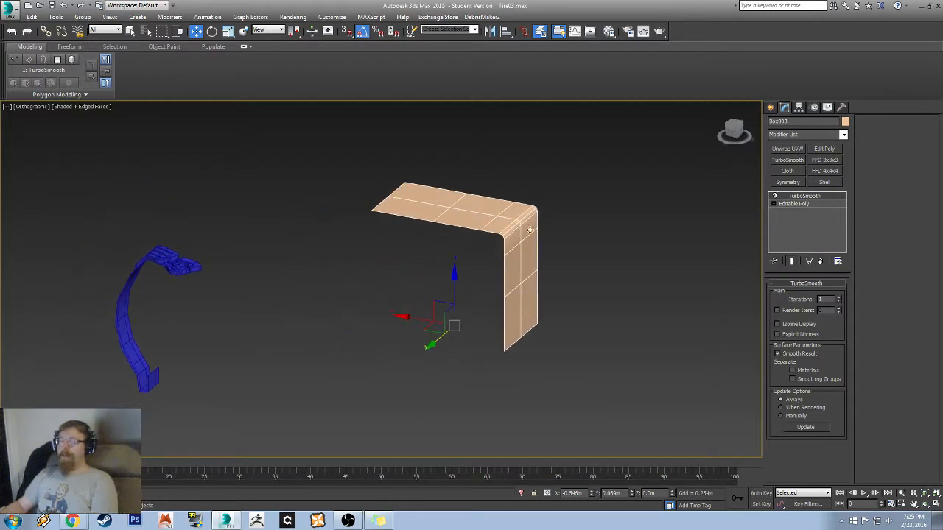
- Delete the L-shaped strip, apply TurboSmooth with 1 iteration to the tire tread section, and view it shaded without edges
{"action": "key", "text": "Delete"}
{"action": "middle_click_drag", "start_coordinate": [177, 303], "coordinate": [364, 282]}
{"action": "scroll", "coordinate": [364, 282], "scroll_direction": "up", "scroll_amount": 2}
{"action": "scroll", "coordinate": [364, 285], "scroll_direction": "up", "scroll_amount": 3}
{"action": "left_click", "coordinate": [383, 175]}
{"action": "middle_click_drag", "start_coordinate": [340, 217], "coordinate": [432, 204], "text": "alt"}
{"action": "left_click", "coordinate": [787, 160]}
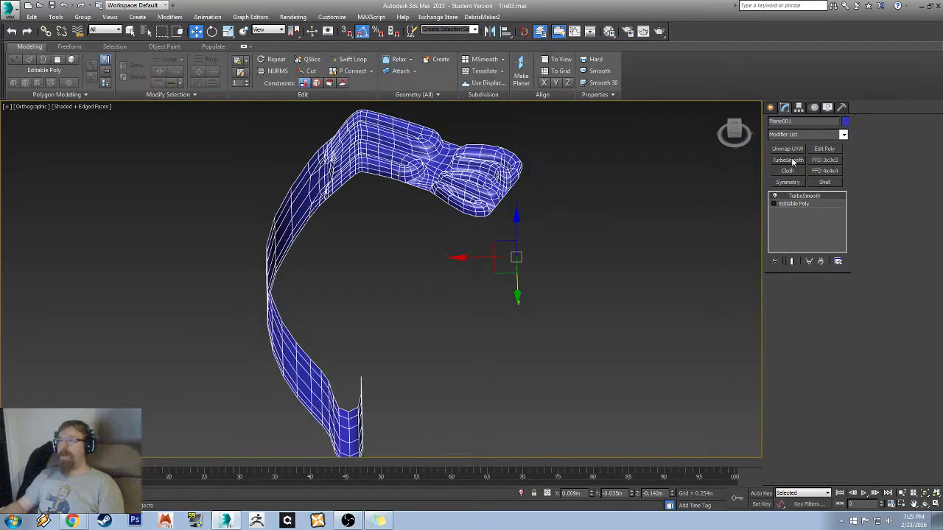
{"action": "key", "text": "F4"}
{"action": "middle_click_drag", "start_coordinate": [426, 177], "coordinate": [395, 199], "text": "alt"}
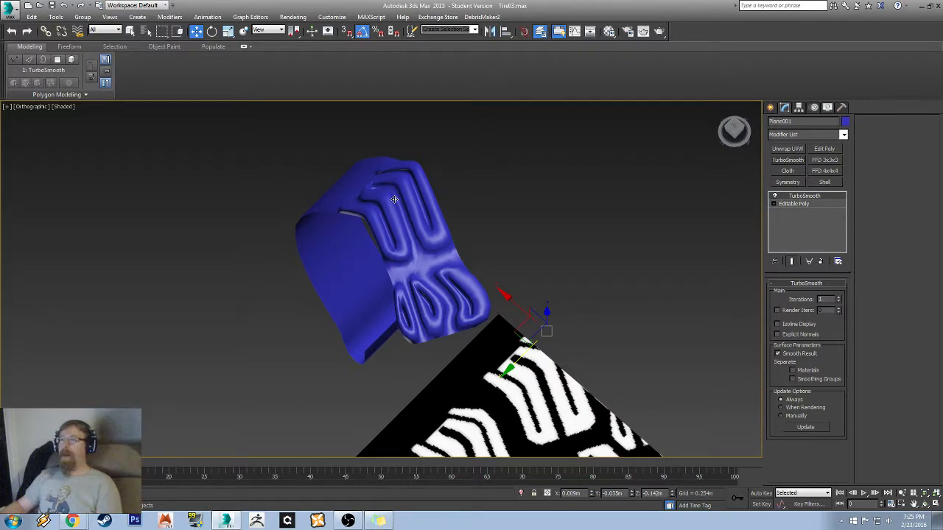
- Switch off the tread section's TurboSmooth effect and enter edge editing on the underlying Editable Poly with edged faces shown
{"action": "left_click", "coordinate": [774, 196]}
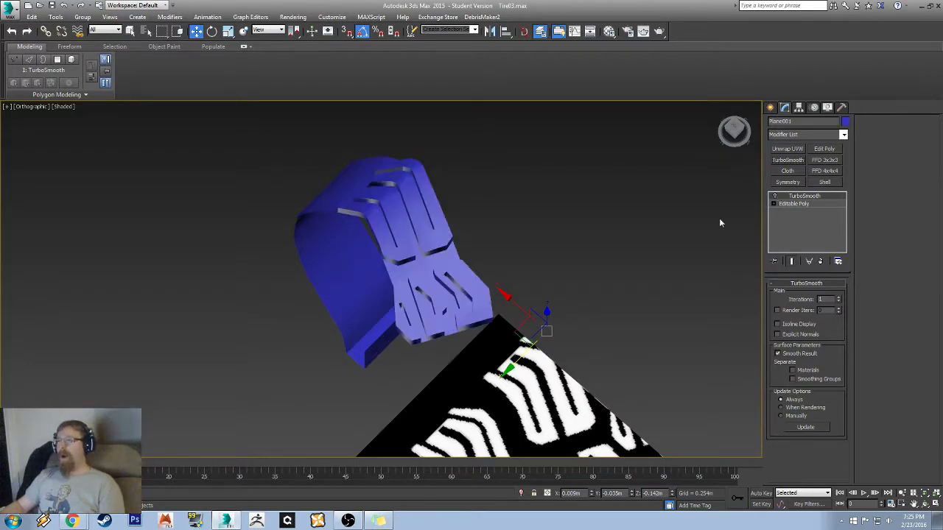
{"action": "left_click", "coordinate": [805, 204]}
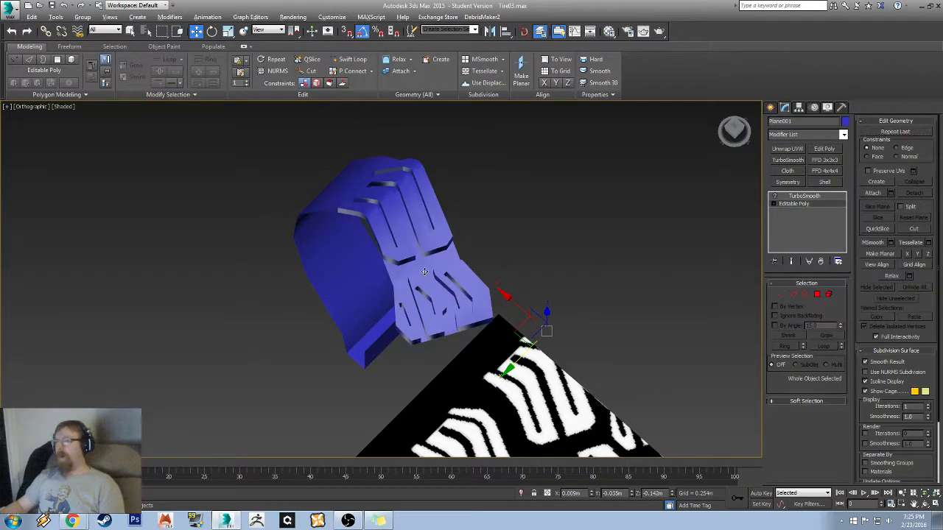
{"action": "mouse_move", "coordinate": [442, 236]}
{"action": "middle_mouse_down", "text": "alt"}
{"action": "mouse_move", "coordinate": [478, 233]}
{"action": "mouse_move", "coordinate": [407, 227]}
{"action": "mouse_move", "coordinate": [457, 287]}
{"action": "middle_mouse_up", "text": "alt"}
{"action": "key", "text": "F4"}
{"action": "left_click", "coordinate": [794, 294]}
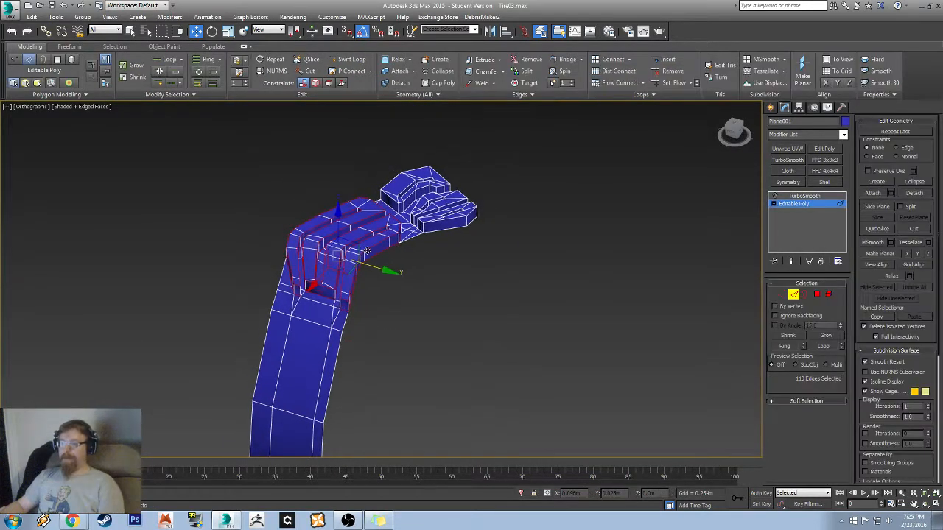
- Add the top outline and groove edge loops of the center tread blocks to the existing edge selection
{"action": "scroll", "coordinate": [378, 232], "scroll_direction": "up", "scroll_amount": 5}
{"action": "middle_click_drag", "start_coordinate": [385, 263], "coordinate": [424, 269], "text": "alt"}
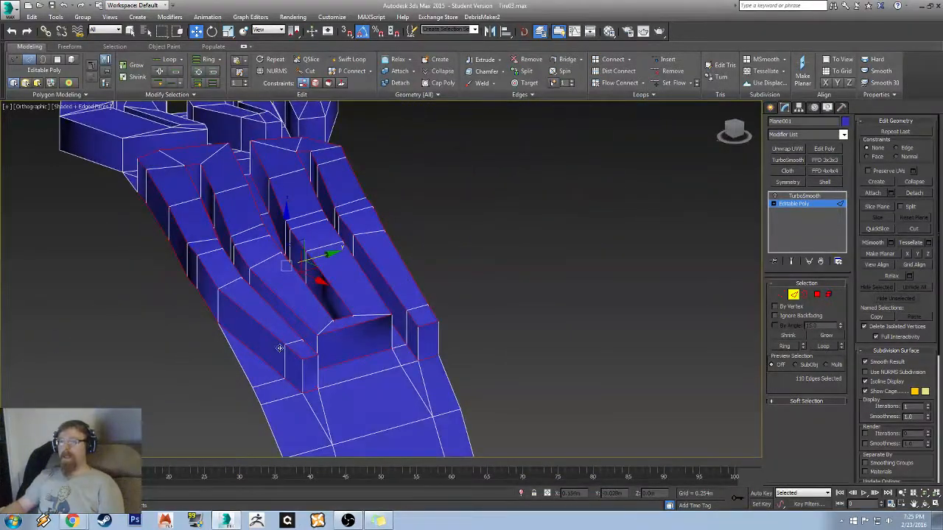
{"action": "middle_click_drag", "start_coordinate": [179, 159], "coordinate": [349, 244], "text": "alt"}
{"action": "double_click", "coordinate": [331, 246], "text": "ctrl"}
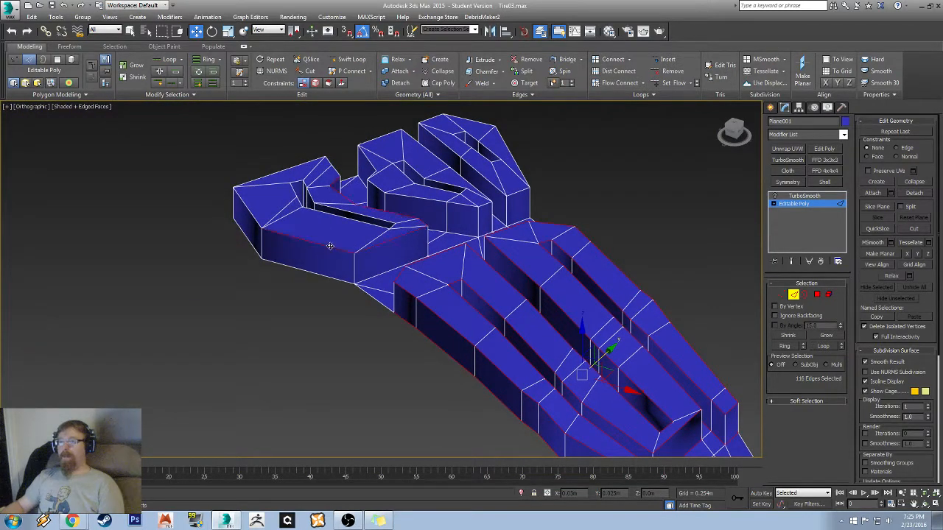
{"action": "double_click", "coordinate": [471, 177], "text": "ctrl"}
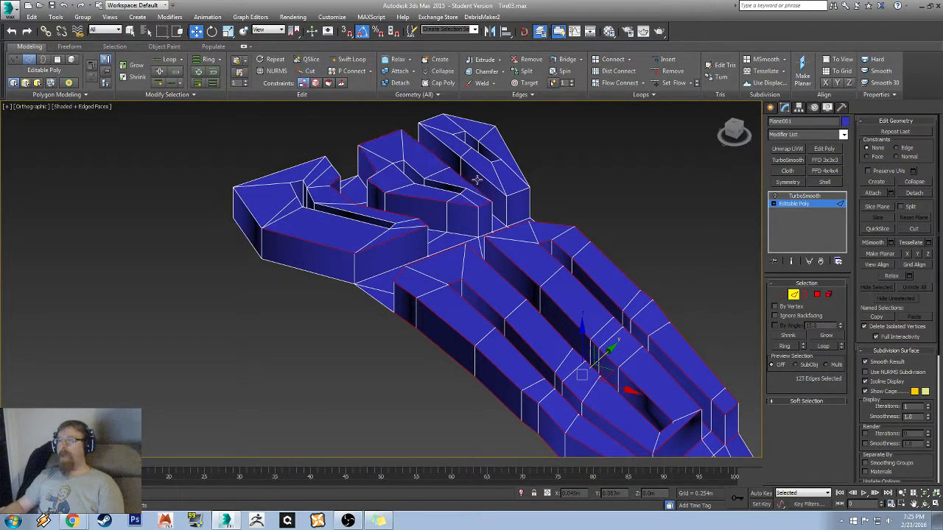
{"action": "double_click", "coordinate": [419, 182], "text": "ctrl"}
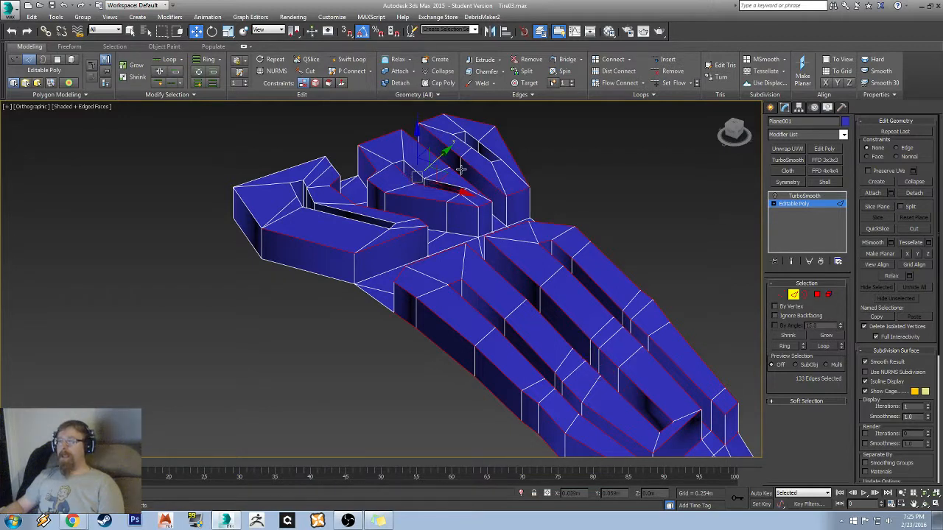
{"action": "double_click", "coordinate": [477, 151], "text": "ctrl"}
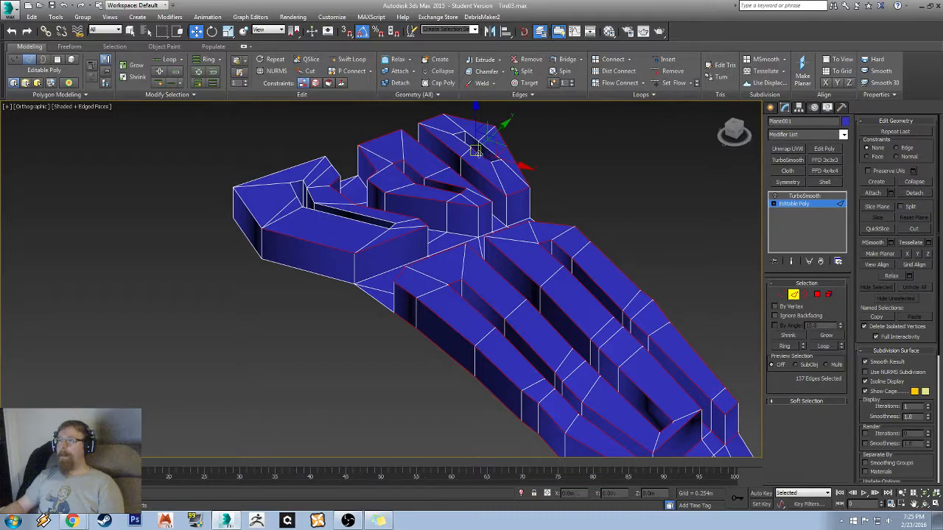
{"action": "double_click", "coordinate": [477, 152], "text": "ctrl"}
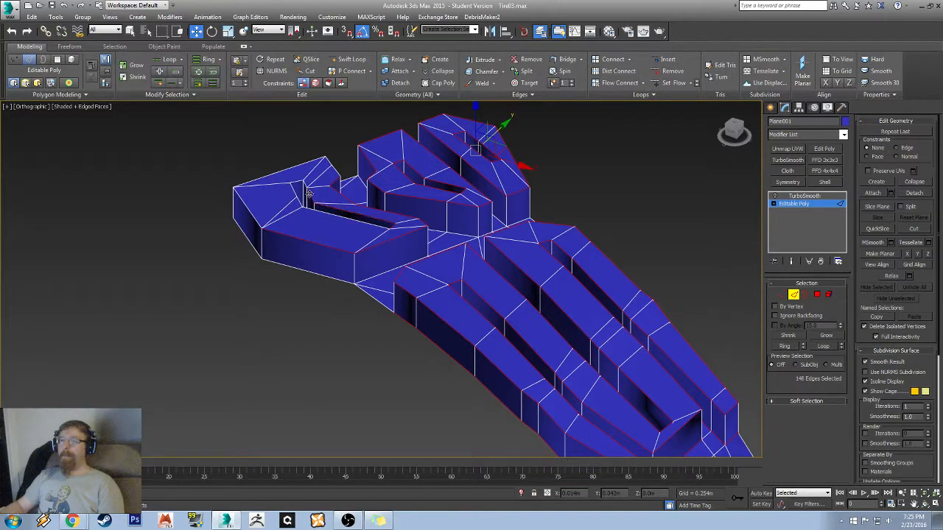
{"action": "double_click", "coordinate": [285, 172], "text": "ctrl"}
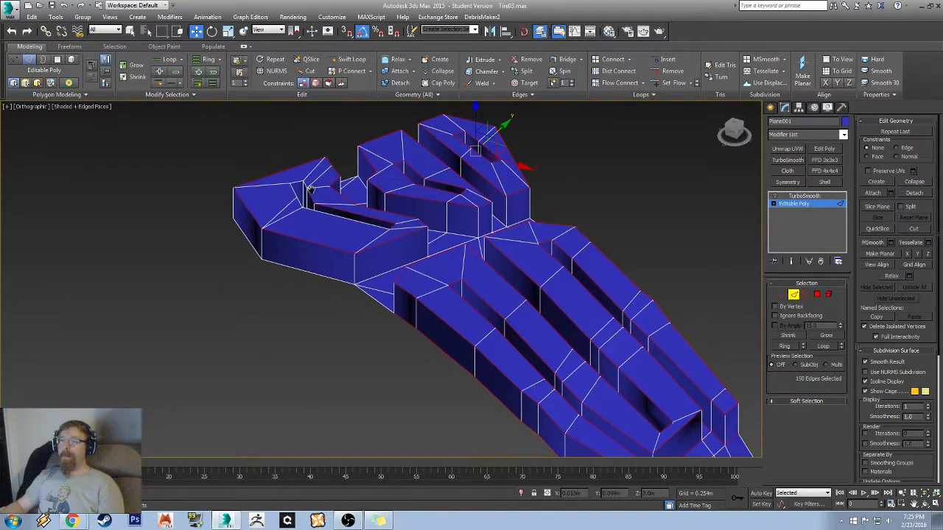
- Add the remaining edges around the V-shaped groove of the outermost center block to the edge selection
{"action": "scroll", "coordinate": [310, 187], "scroll_direction": "up", "scroll_amount": 5}
{"action": "middle_click_drag", "start_coordinate": [311, 188], "coordinate": [283, 243]}
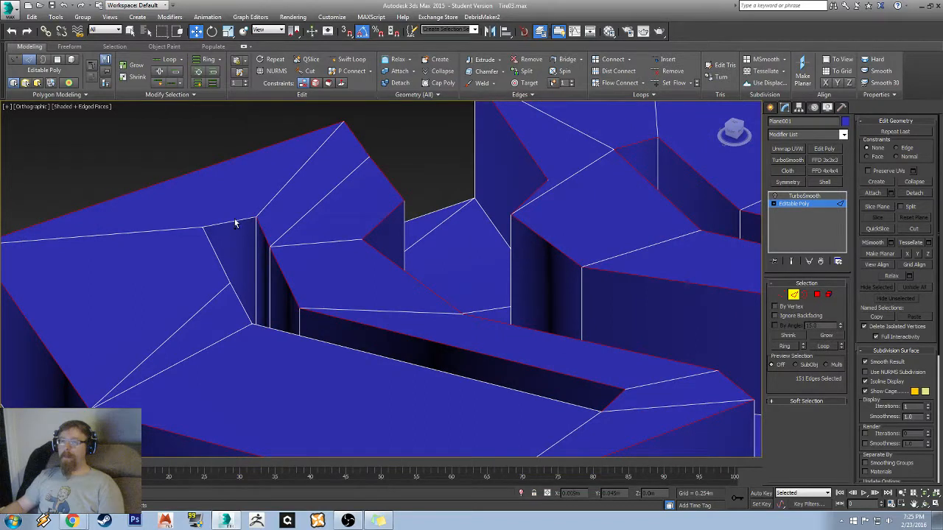
{"action": "double_click", "coordinate": [215, 256], "text": "ctrl"}
{"action": "middle_click_drag", "start_coordinate": [278, 314], "coordinate": [162, 168]}
{"action": "scroll", "coordinate": [162, 168], "scroll_direction": "down", "scroll_amount": 5}
{"action": "mouse_move", "coordinate": [272, 229]}
{"action": "middle_mouse_down", "text": "alt"}
{"action": "mouse_move", "coordinate": [255, 272]}
{"action": "mouse_move", "coordinate": [331, 200]}
{"action": "mouse_move", "coordinate": [285, 239]}
{"action": "middle_mouse_up", "text": "alt"}
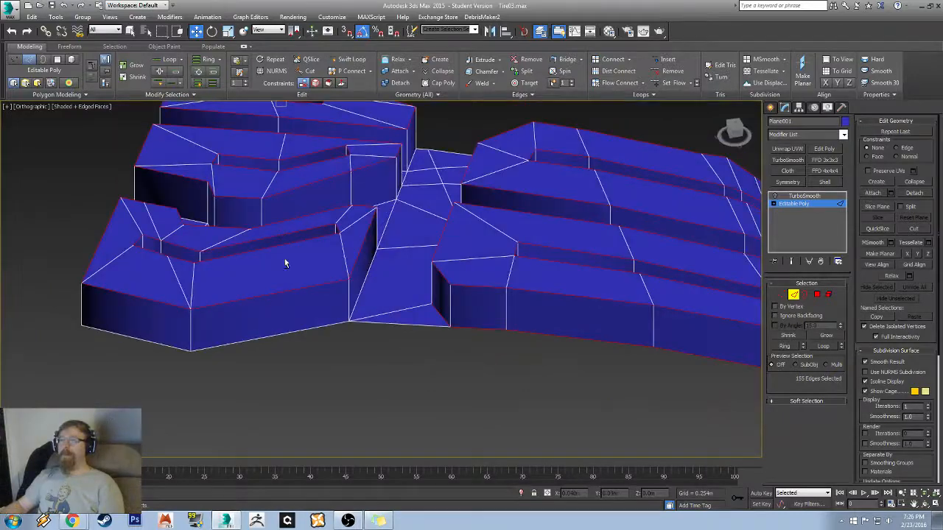
- Add the base edges around the outermost center block's sides and end to the edge selection
{"action": "left_click", "coordinate": [364, 280], "text": "ctrl"}
{"action": "left_click", "coordinate": [301, 329], "text": "ctrl"}
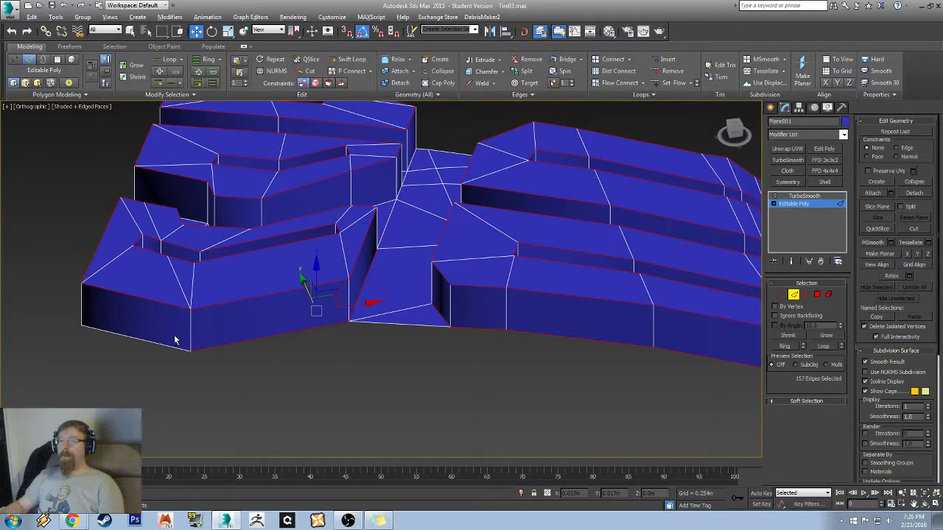
{"action": "middle_click_drag", "start_coordinate": [177, 340], "coordinate": [299, 350], "text": "alt"}
{"action": "left_click", "coordinate": [328, 361], "text": "ctrl"}
{"action": "left_click", "coordinate": [433, 363], "text": "ctrl"}
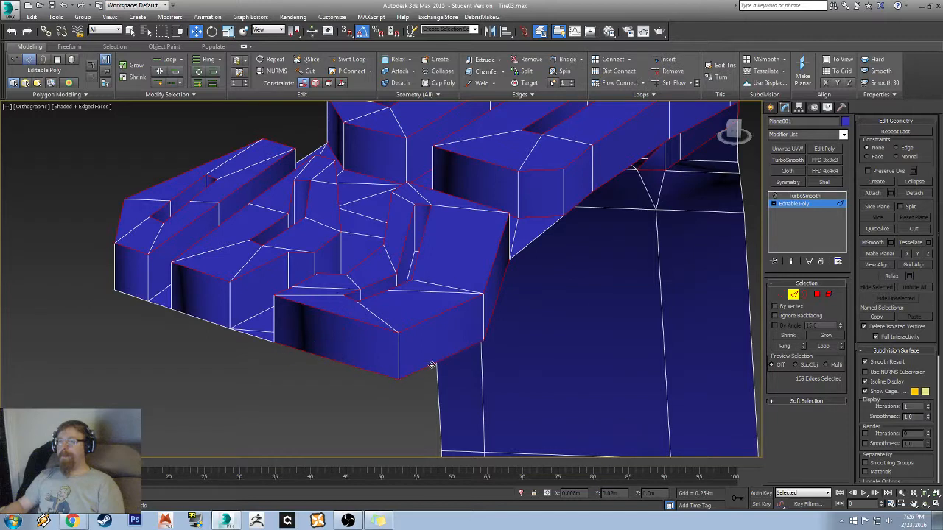
{"action": "middle_click_drag", "start_coordinate": [433, 363], "coordinate": [396, 310], "text": "alt"}
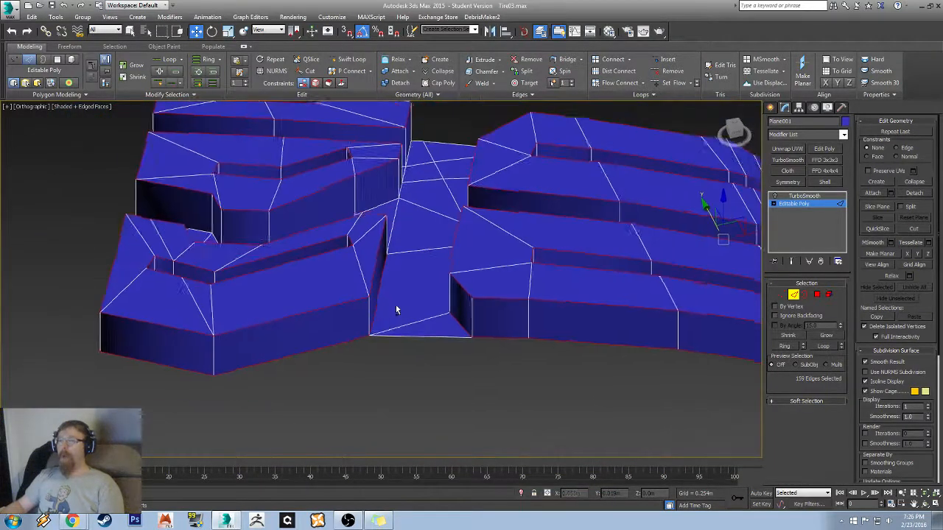
- Clear the edge selection and select the open border around the whole tread section
{"action": "left_click", "coordinate": [452, 131]}
{"action": "middle_click_drag", "start_coordinate": [494, 168], "coordinate": [502, 243], "text": "alt"}
{"action": "scroll", "coordinate": [499, 211], "scroll_direction": "down", "scroll_amount": 5}
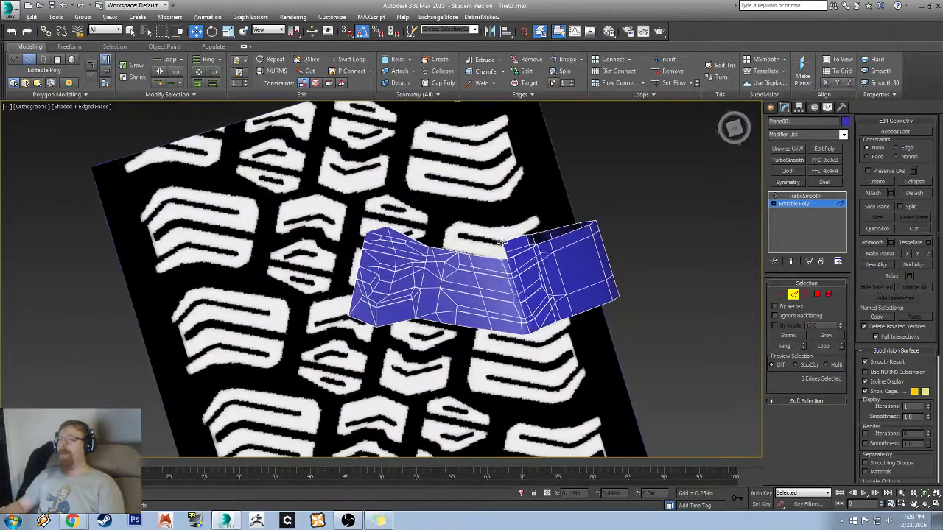
{"action": "left_click", "coordinate": [805, 295]}
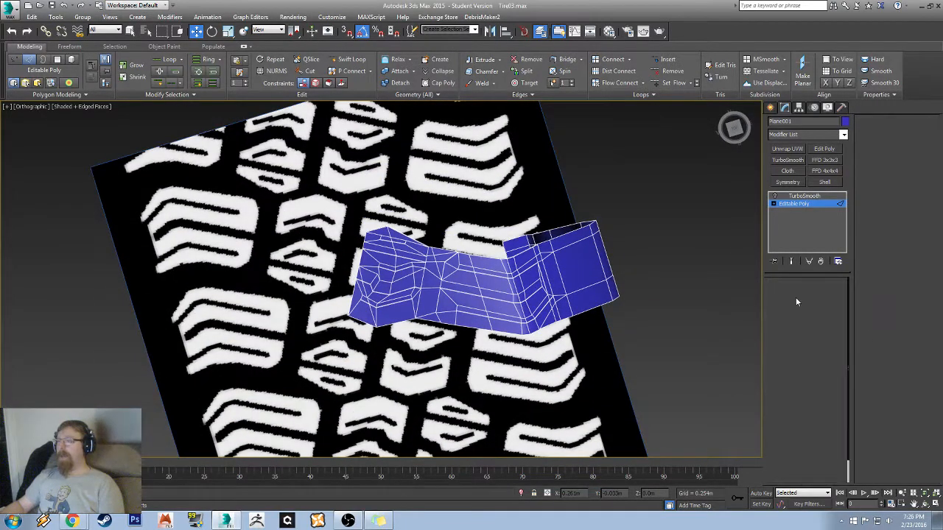
{"action": "left_click", "coordinate": [484, 257]}
{"action": "middle_click_drag", "start_coordinate": [549, 275], "coordinate": [547, 225], "text": "alt"}
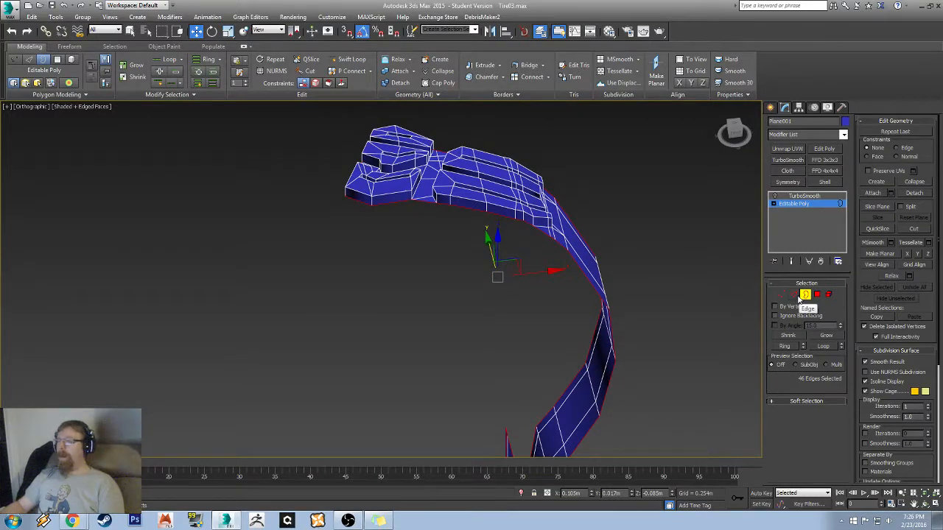
- Convert the border selection to edges and deselect the edges across the sidewall's inner end
{"action": "left_click", "coordinate": [798, 296]}
{"action": "middle_click_drag", "start_coordinate": [504, 346], "coordinate": [448, 213]}
{"action": "scroll", "coordinate": [406, 238], "scroll_direction": "up", "scroll_amount": 4}
{"action": "middle_click_drag", "start_coordinate": [434, 243], "coordinate": [427, 241], "text": "alt"}
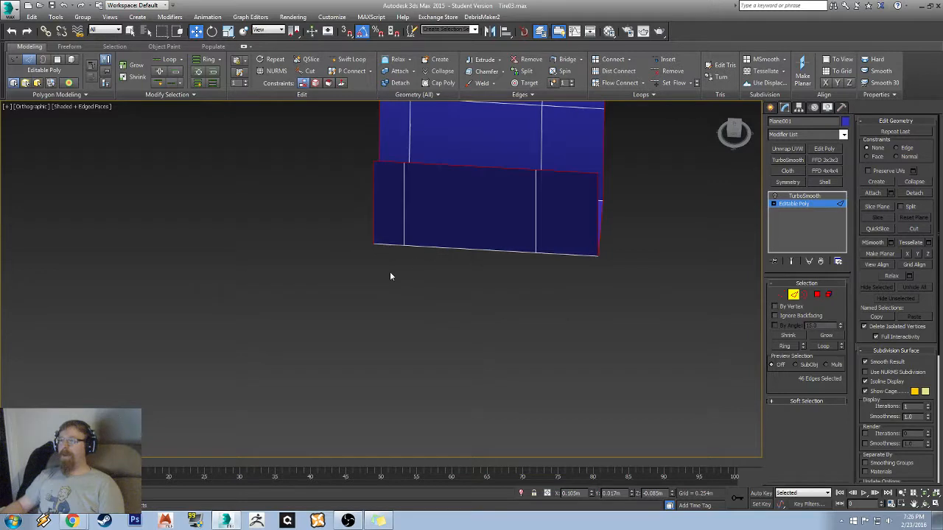
{"action": "middle_click_drag", "start_coordinate": [391, 277], "coordinate": [413, 264], "text": "alt"}
{"action": "left_click_drag", "start_coordinate": [377, 310], "coordinate": [572, 154]}
{"action": "middle_click_drag", "start_coordinate": [630, 170], "coordinate": [555, 168], "text": "alt"}
{"action": "scroll", "coordinate": [464, 212], "scroll_direction": "down", "scroll_amount": 3}
- Deselect the edges across the tread's center end, keeping only the section's two long sides selected
{"action": "middle_click_drag", "start_coordinate": [463, 213], "coordinate": [282, 245], "text": "alt"}
{"action": "middle_click_drag", "start_coordinate": [283, 245], "coordinate": [383, 310], "text": "alt"}
{"action": "middle_click_drag", "start_coordinate": [332, 347], "coordinate": [307, 290]}
{"action": "scroll", "coordinate": [288, 233], "scroll_direction": "up", "scroll_amount": 5}
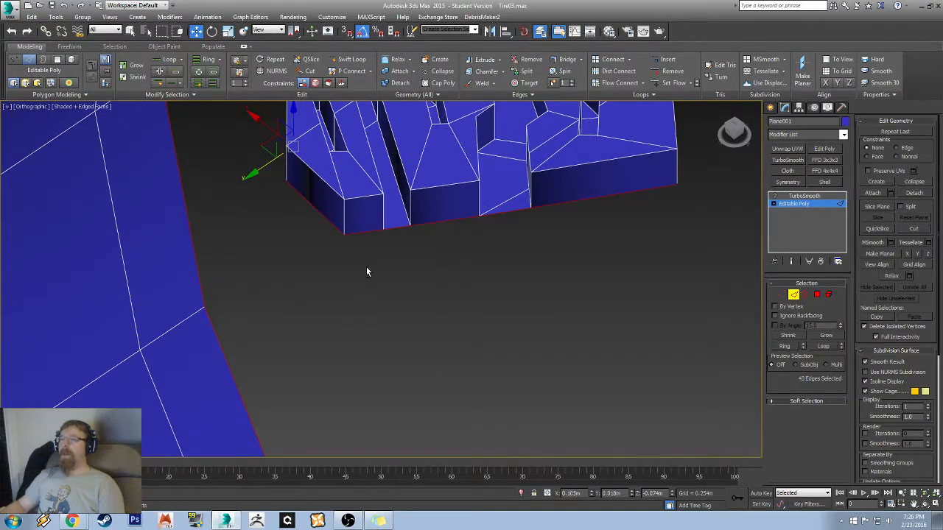
{"action": "left_click_drag", "start_coordinate": [591, 191], "coordinate": [605, 191], "text": "alt"}
{"action": "middle_click_drag", "start_coordinate": [605, 191], "coordinate": [607, 212], "text": "alt"}
{"action": "scroll", "coordinate": [561, 221], "scroll_direction": "down", "scroll_amount": 6}
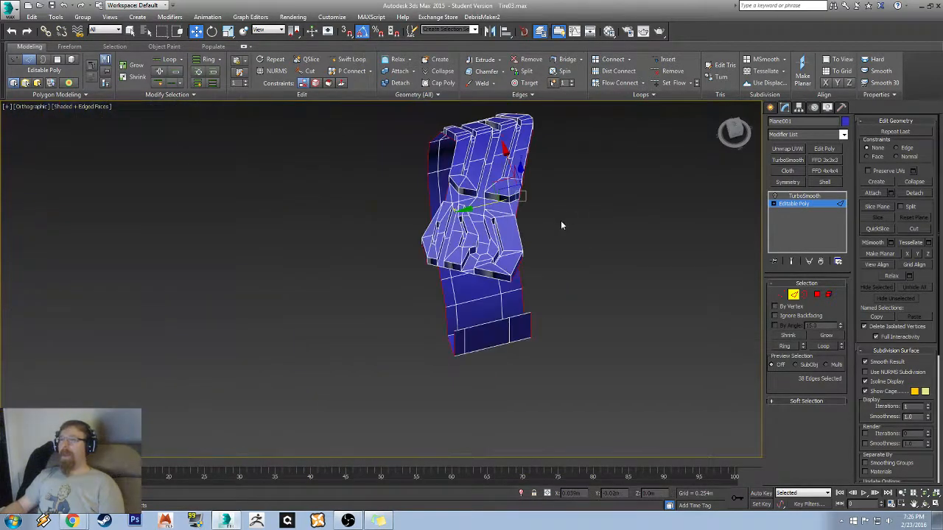
- Try to extend both long side edges of the tread section outward by scaling along the World Y axis about the selection center
{"action": "middle_click_drag", "start_coordinate": [552, 224], "coordinate": [453, 238], "text": "alt"}
{"action": "key", "text": "r"}
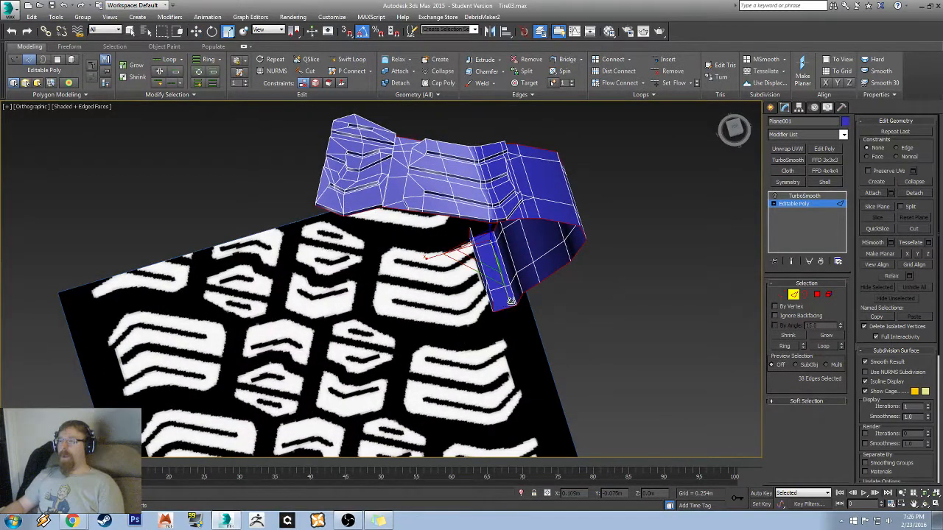
{"action": "left_click_drag", "start_coordinate": [511, 301], "coordinate": [513, 306]}
{"action": "middle_click_drag", "start_coordinate": [515, 207], "coordinate": [927, 146], "text": "alt"}
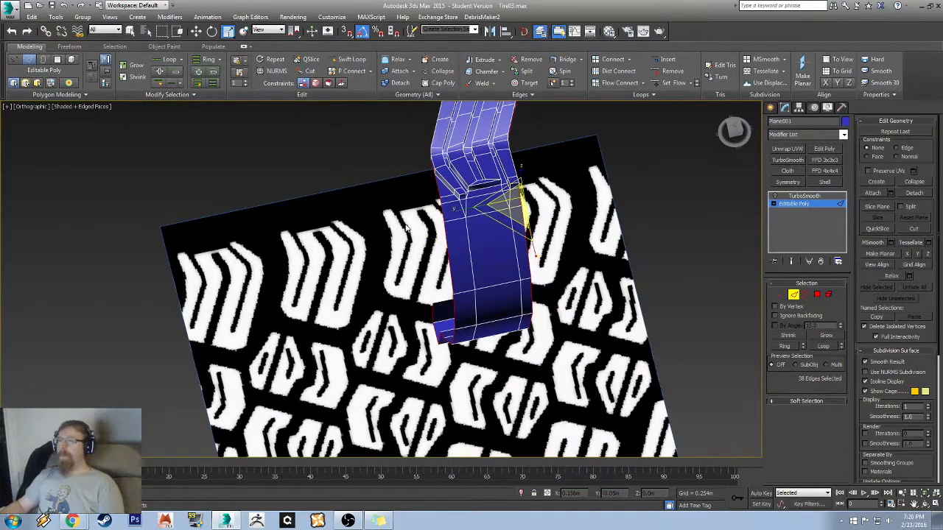
{"action": "left_click", "coordinate": [276, 31]}
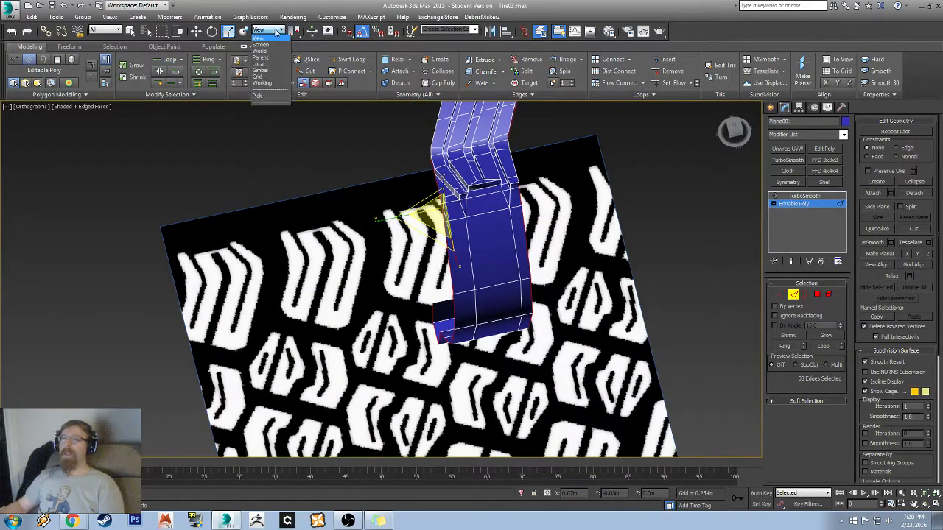
{"action": "left_click", "coordinate": [267, 56]}
{"action": "left_click_drag", "start_coordinate": [298, 32], "coordinate": [295, 49]}
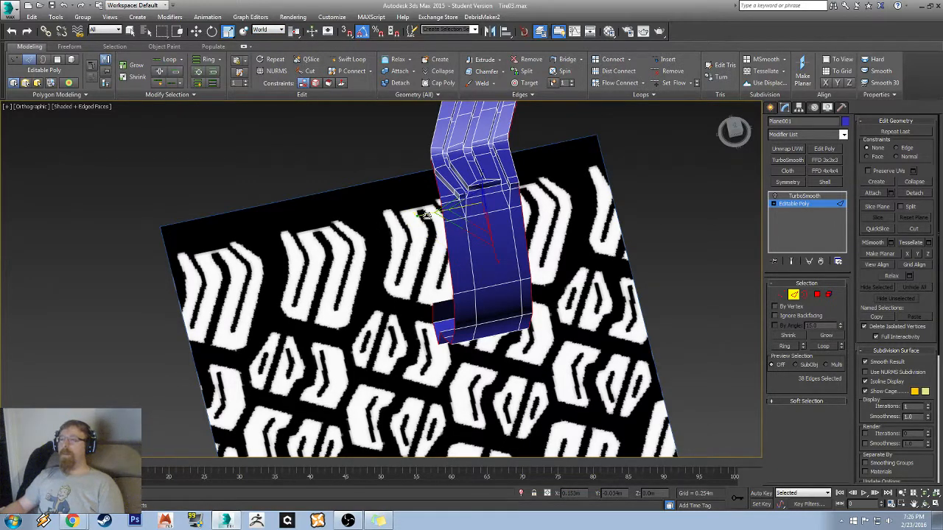
{"action": "left_click_drag", "start_coordinate": [426, 214], "coordinate": [420, 214]}
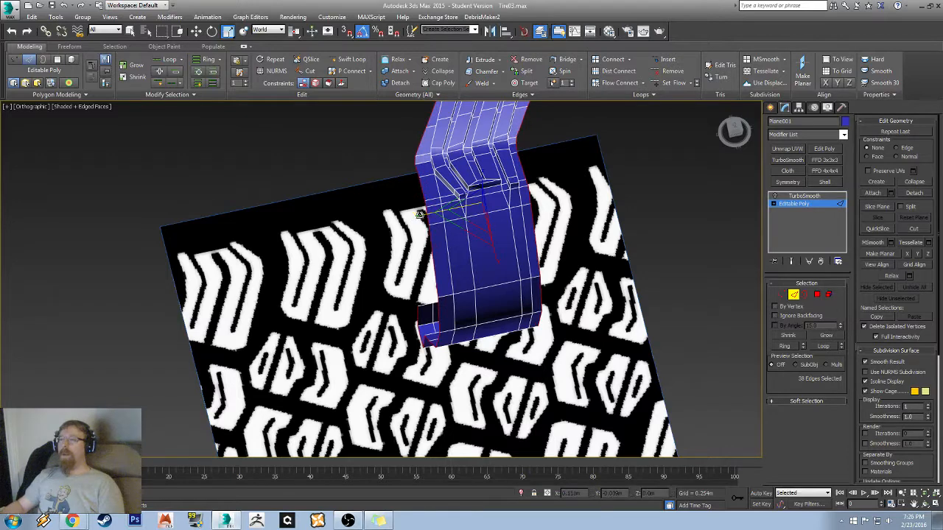
{"action": "middle_click_drag", "start_coordinate": [420, 215], "coordinate": [289, 186], "text": "alt"}
{"action": "scroll", "coordinate": [288, 215], "scroll_direction": "up", "scroll_amount": 5}
{"action": "scroll", "coordinate": [334, 213], "scroll_direction": "down", "scroll_amount": 5}
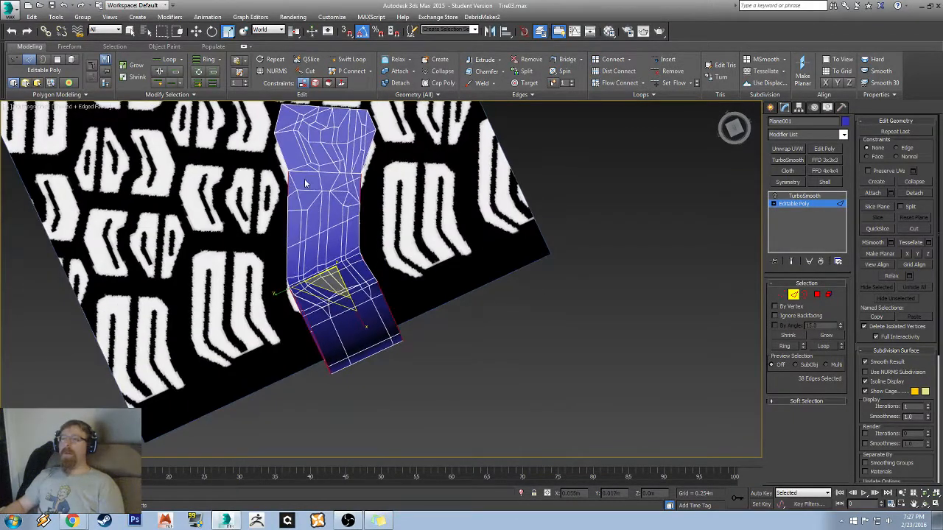
- Deselect one long side's edges and extrude the remaining long side outward along Y as a narrow strip
{"action": "scroll", "coordinate": [307, 183], "scroll_direction": "down", "scroll_amount": 6}
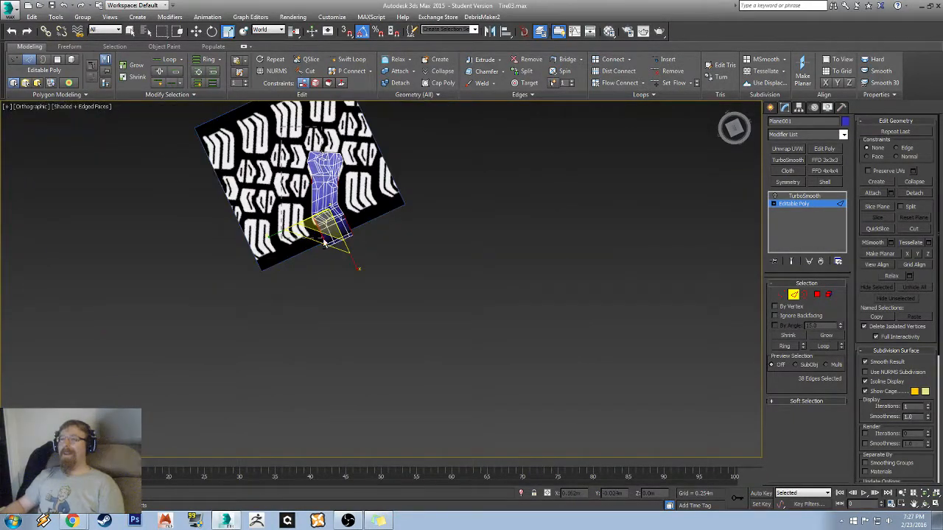
{"action": "left_click_drag", "start_coordinate": [319, 251], "coordinate": [320, 251], "text": "alt"}
{"action": "middle_click_drag", "start_coordinate": [334, 306], "coordinate": [298, 262], "text": "alt"}
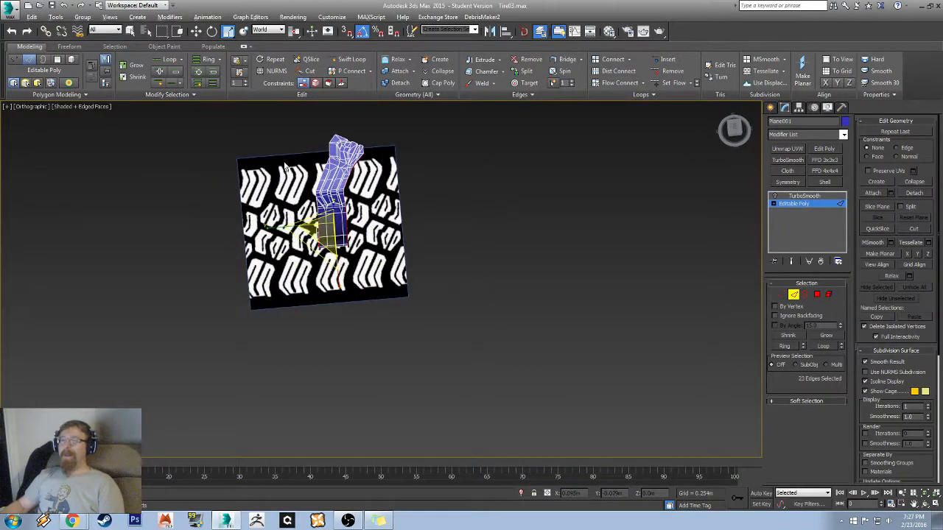
{"action": "left_click_drag", "start_coordinate": [282, 161], "coordinate": [322, 249], "text": "alt"}
{"action": "key", "text": "w"}
{"action": "scroll", "coordinate": [338, 302], "scroll_direction": "up", "scroll_amount": 5}
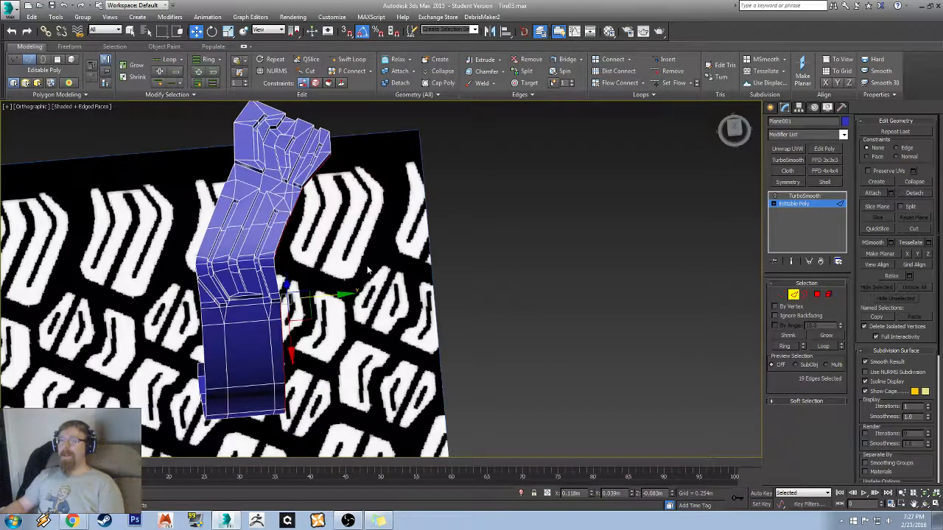
{"action": "left_click_drag", "start_coordinate": [336, 295], "coordinate": [351, 220]}
- Select the open edges along the opposite long side's sidewall and outer block, excluding the loop edges running across the tread
{"action": "middle_click_drag", "start_coordinate": [351, 220], "coordinate": [240, 151], "text": "alt"}
{"action": "middle_click_drag", "start_coordinate": [406, 233], "coordinate": [328, 195]}
{"action": "middle_click_drag", "start_coordinate": [393, 199], "coordinate": [218, 271], "text": "alt"}
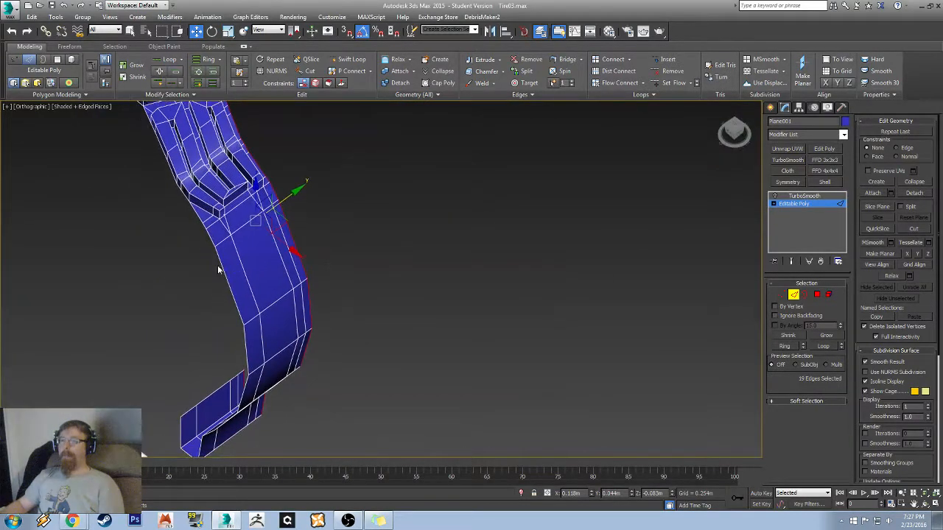
{"action": "double_click", "coordinate": [227, 272]}
{"action": "middle_click_drag", "start_coordinate": [123, 189], "coordinate": [344, 302]}
{"action": "scroll", "coordinate": [343, 302], "scroll_direction": "up", "scroll_amount": 4}
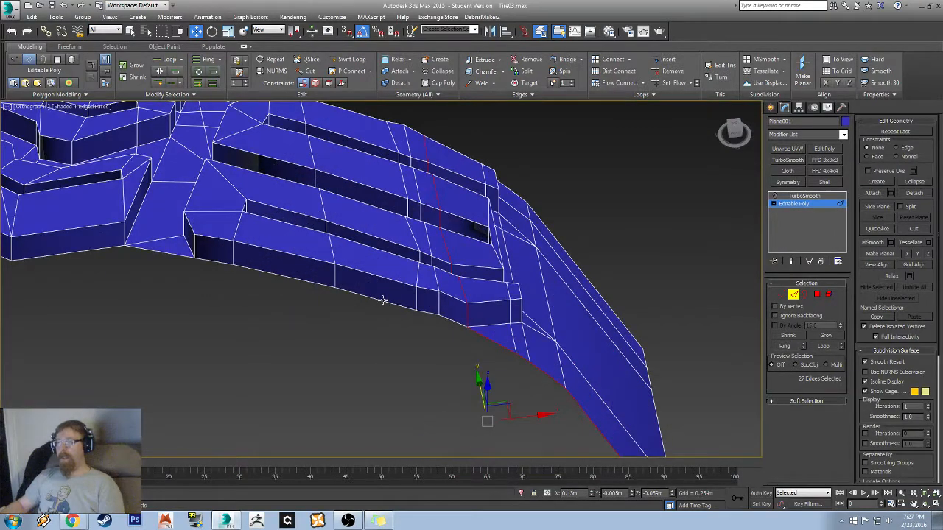
{"action": "double_click", "coordinate": [383, 300], "text": "ctrl"}
{"action": "middle_click_drag", "start_coordinate": [500, 227], "coordinate": [498, 253], "text": "alt"}
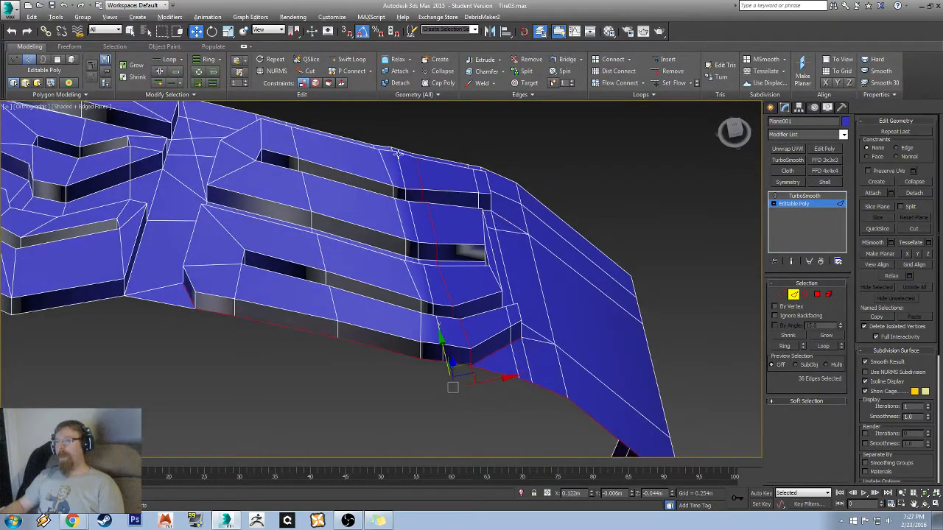
{"action": "left_click_drag", "start_coordinate": [519, 332], "coordinate": [526, 338], "text": "alt"}
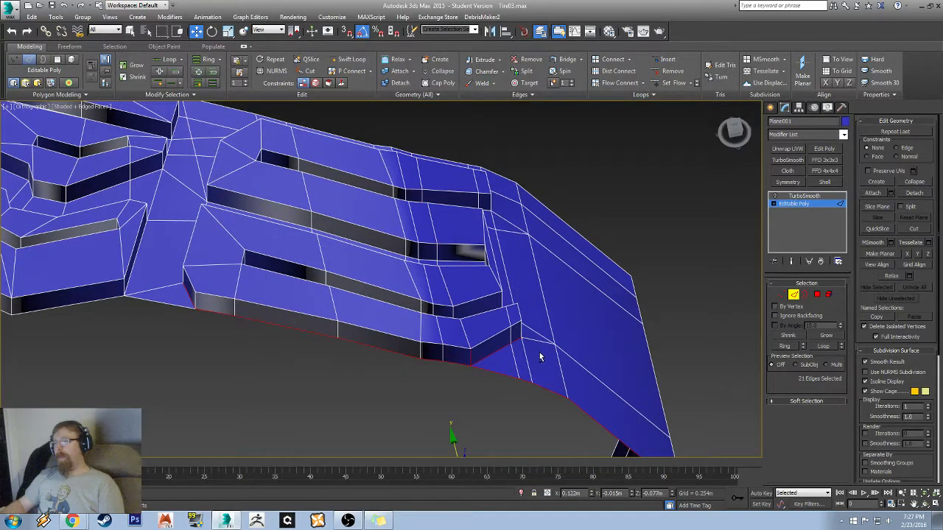
{"action": "left_click_drag", "start_coordinate": [461, 335], "coordinate": [460, 335], "text": "alt"}
{"action": "middle_click_drag", "start_coordinate": [461, 335], "coordinate": [465, 205], "text": "alt"}
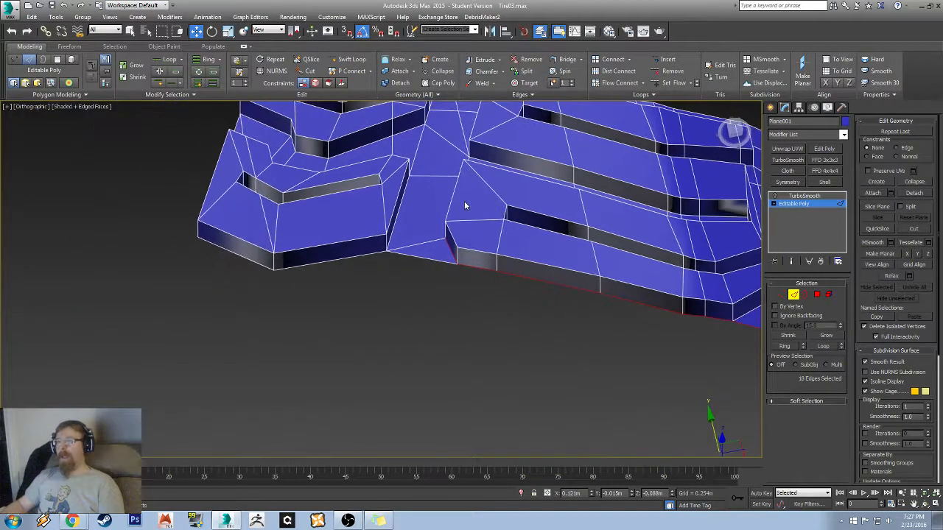
- Add the remaining open edges beside the center block to the selection and extrude that long side outward along Y
{"action": "left_click", "coordinate": [413, 255], "text": "ctrl"}
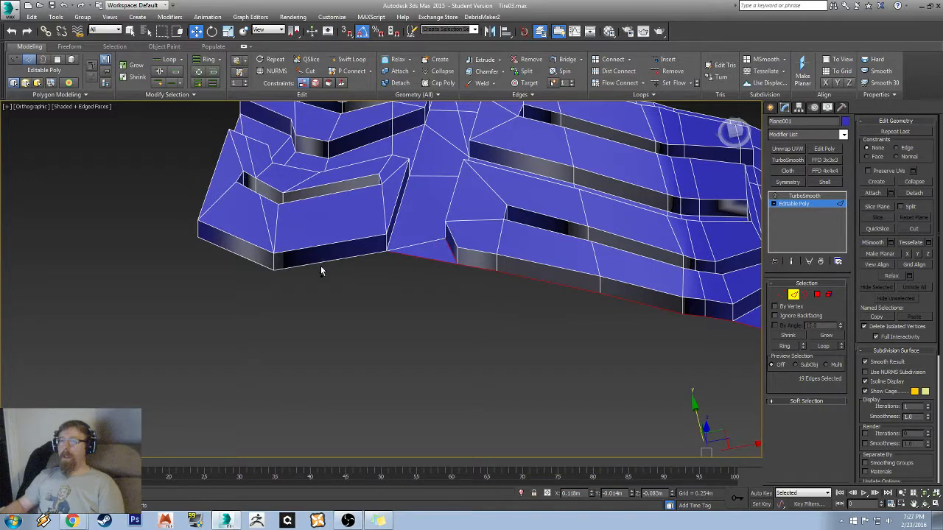
{"action": "left_click", "coordinate": [319, 262], "text": "ctrl"}
{"action": "left_click", "coordinate": [235, 256], "text": "ctrl"}
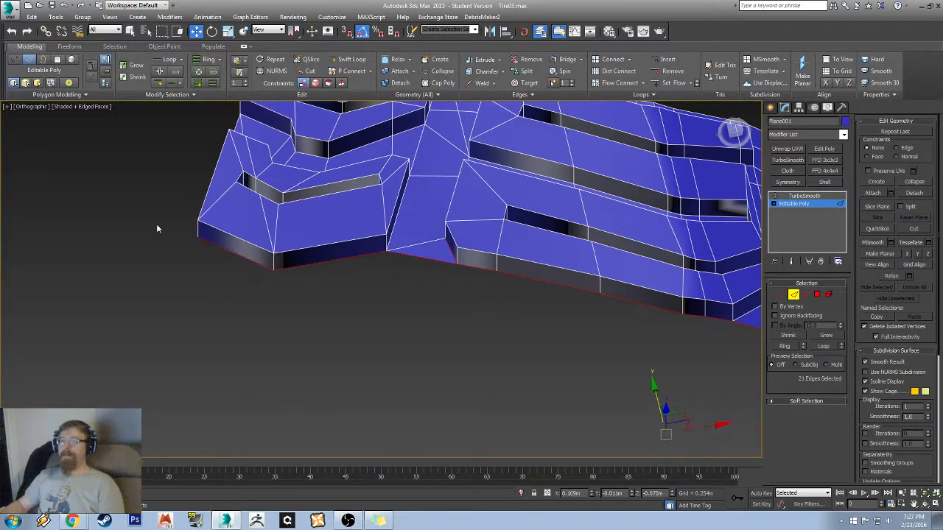
{"action": "middle_click_drag", "start_coordinate": [158, 228], "coordinate": [455, 290], "text": "alt"}
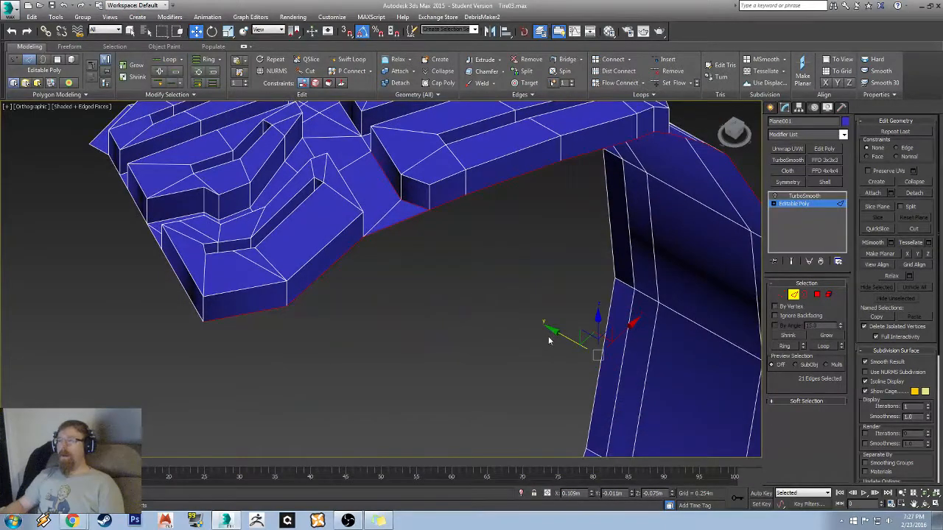
{"action": "left_click_drag", "start_coordinate": [555, 331], "coordinate": [575, 346], "text": "shift"}
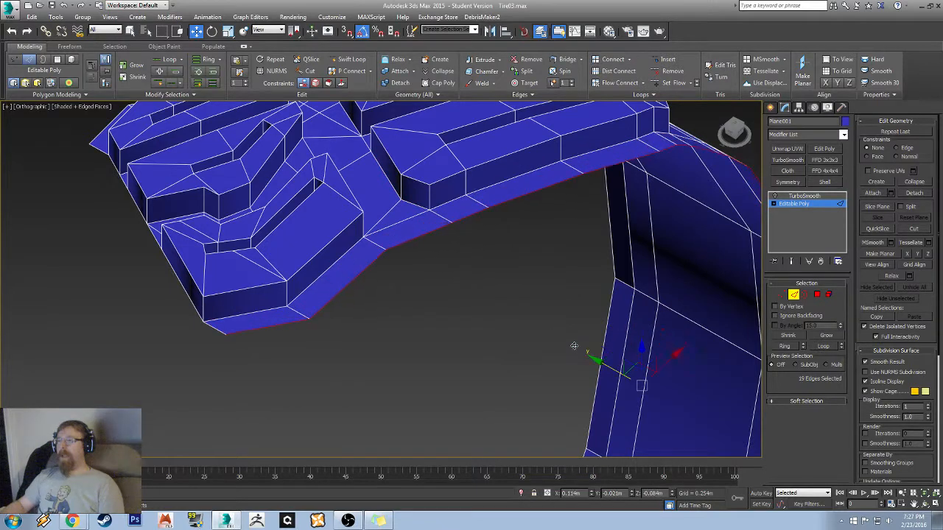
- Select only the open edges across the tread's center end, including the ends of both new side strips
{"action": "middle_click_drag", "start_coordinate": [160, 286], "coordinate": [187, 266], "text": "alt"}
{"action": "middle_click_drag", "start_coordinate": [500, 423], "coordinate": [417, 236]}
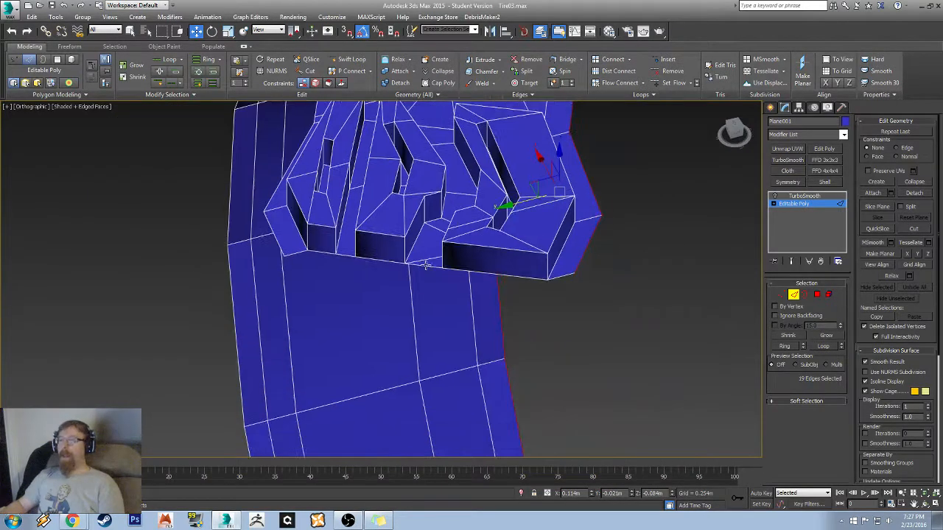
{"action": "double_click", "coordinate": [426, 266]}
{"action": "double_click", "coordinate": [490, 273], "text": "ctrl"}
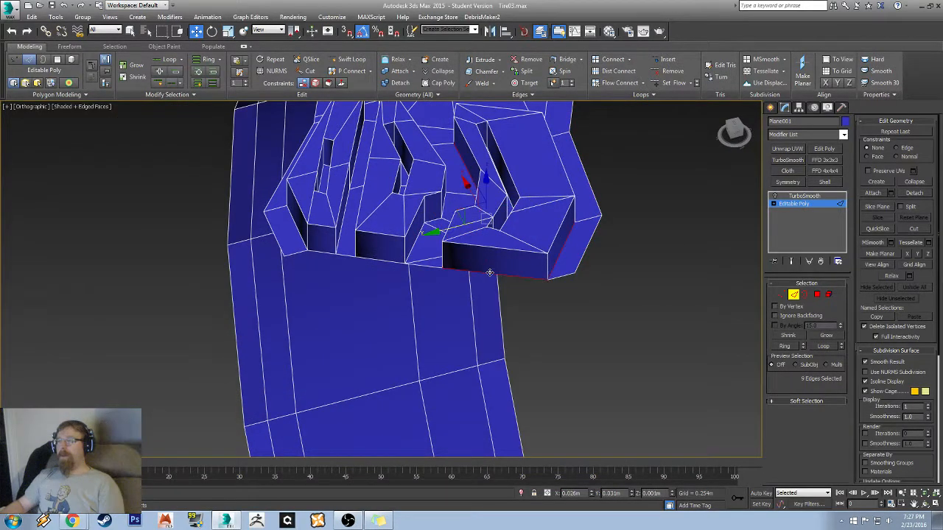
{"action": "left_click", "coordinate": [512, 277]}
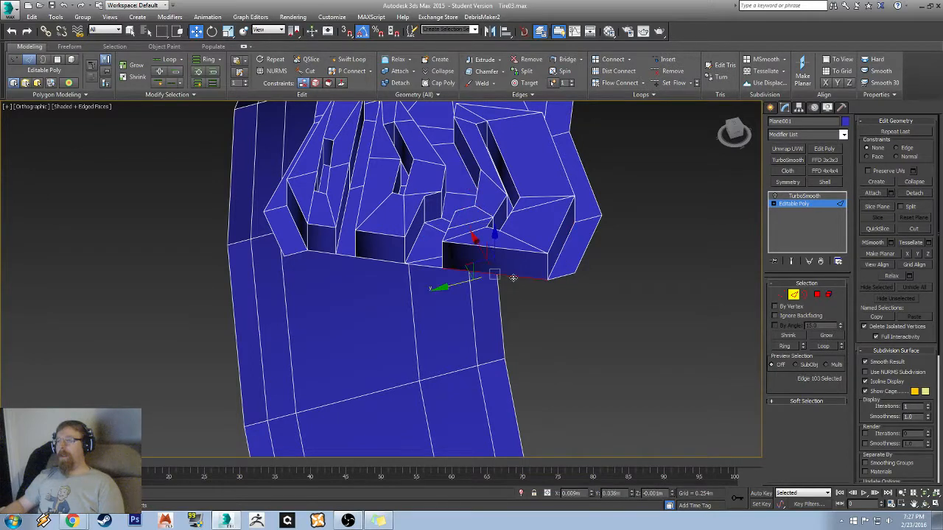
{"action": "left_click", "coordinate": [561, 277], "text": "ctrl"}
{"action": "left_click", "coordinate": [425, 267], "text": "ctrl"}
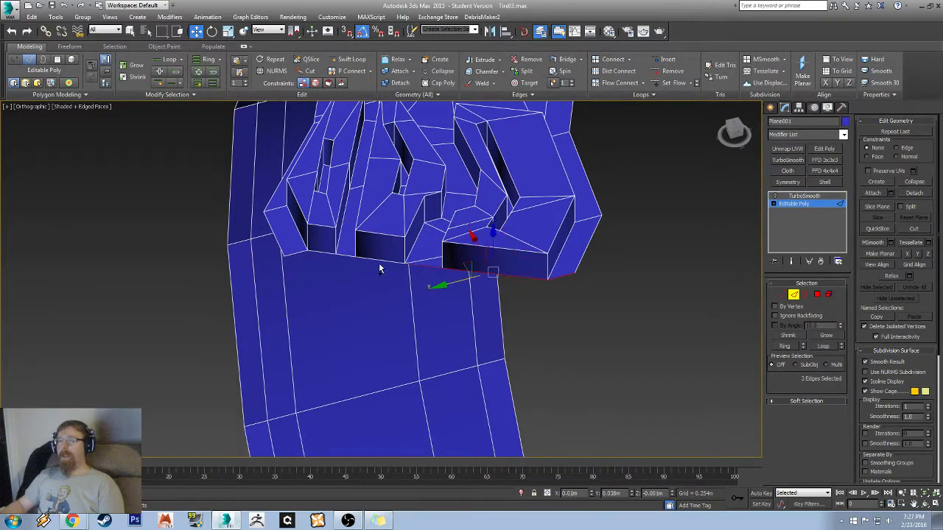
{"action": "left_click", "coordinate": [382, 259], "text": "ctrl"}
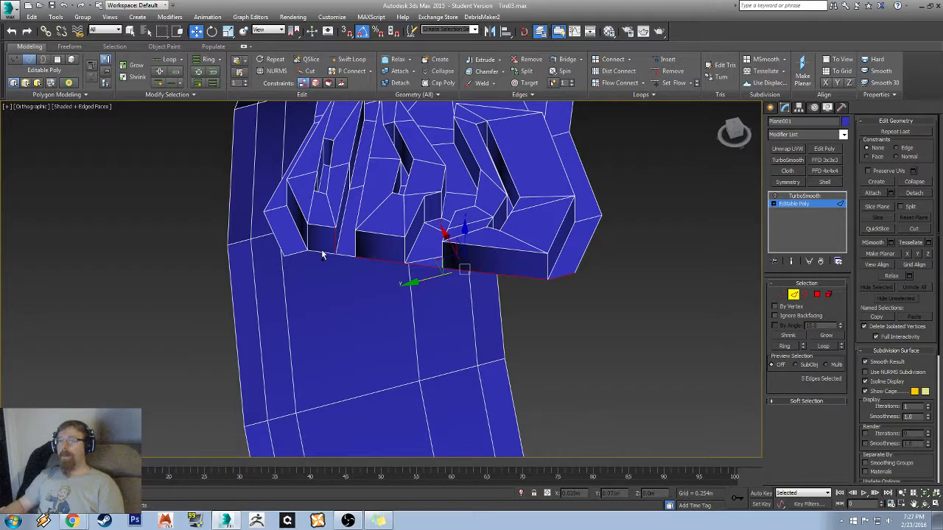
{"action": "left_click_drag", "start_coordinate": [322, 255], "coordinate": [337, 254]}
{"action": "left_click", "coordinate": [324, 254], "text": "ctrl"}
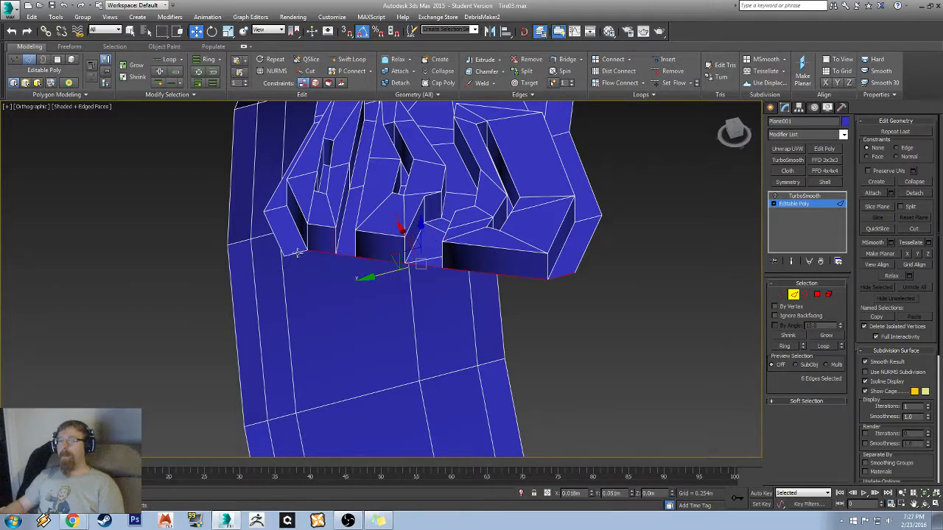
{"action": "left_click", "coordinate": [297, 253], "text": "ctrl"}
- Extrude the center-end edges outward in the XY plane to form a narrow strip beyond the center blocks
{"action": "middle_click_drag", "start_coordinate": [436, 256], "coordinate": [357, 272], "text": "alt"}
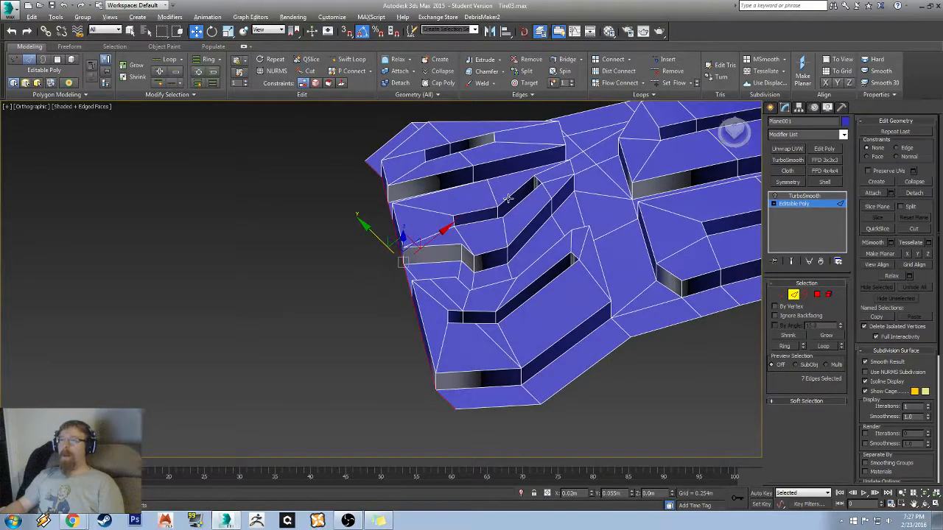
{"action": "middle_click_drag", "start_coordinate": [509, 197], "coordinate": [405, 237], "text": "alt"}
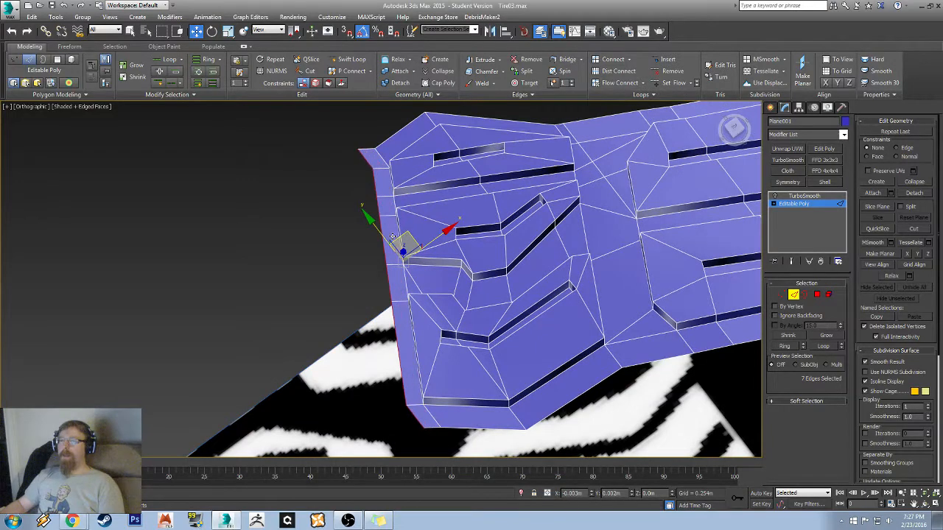
{"action": "left_click_drag", "start_coordinate": [392, 236], "coordinate": [389, 228]}
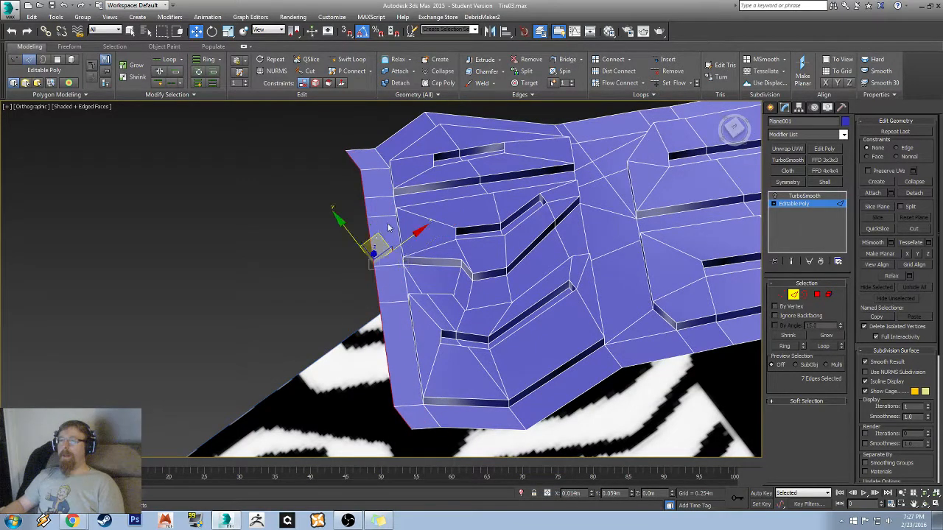
{"action": "middle_click_drag", "start_coordinate": [317, 292], "coordinate": [741, 302], "text": "alt"}
{"action": "key", "text": "r"}
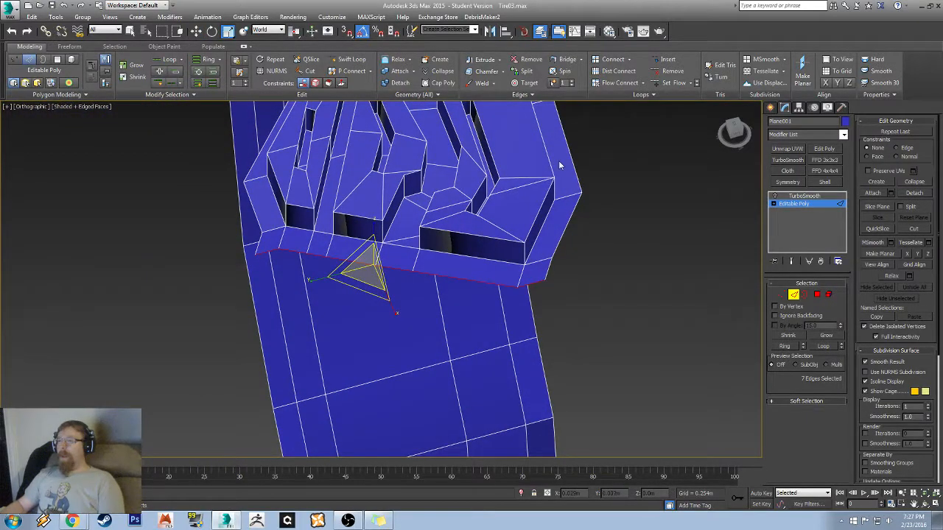
{"action": "middle_click_drag", "start_coordinate": [562, 162], "coordinate": [403, 307], "text": "alt"}
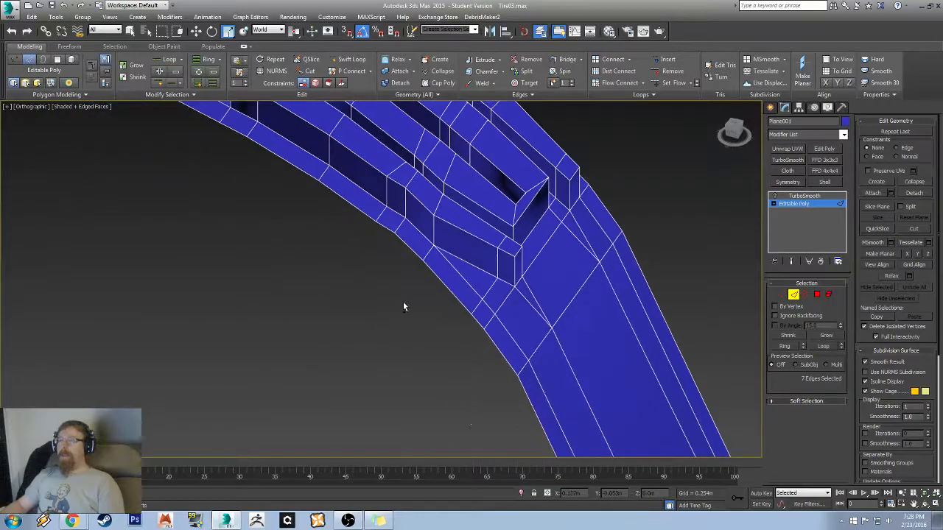
{"action": "double_click", "coordinate": [414, 223]}
{"action": "middle_click_drag", "start_coordinate": [377, 169], "coordinate": [482, 308]}
{"action": "middle_click_drag", "start_coordinate": [360, 261], "coordinate": [411, 313], "text": "alt"}
{"action": "double_click", "coordinate": [285, 346], "text": "ctrl"}
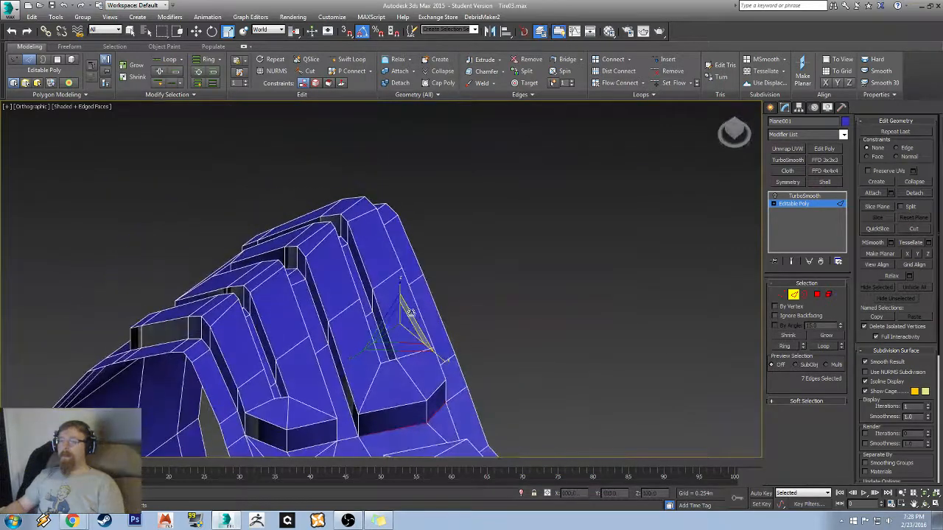
{"action": "double_click", "coordinate": [345, 401], "text": "ctrl"}
{"action": "middle_click_drag", "start_coordinate": [345, 401], "coordinate": [358, 409], "text": "alt"}
{"action": "middle_click_drag", "start_coordinate": [358, 409], "coordinate": [448, 276]}
- Enable polygon selection by angle at 15.0 and select the top faces of the outer tread blocks
{"action": "left_click", "coordinate": [817, 295]}
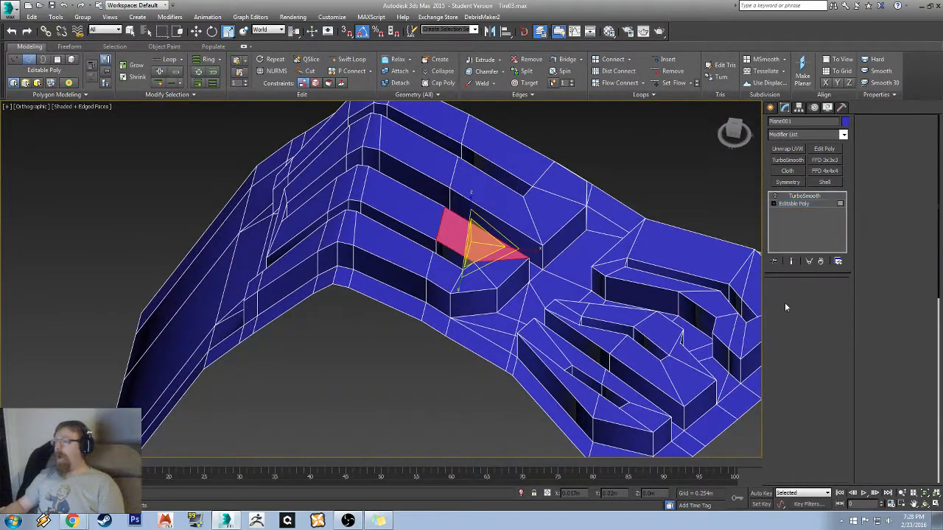
{"action": "left_click", "coordinate": [786, 327]}
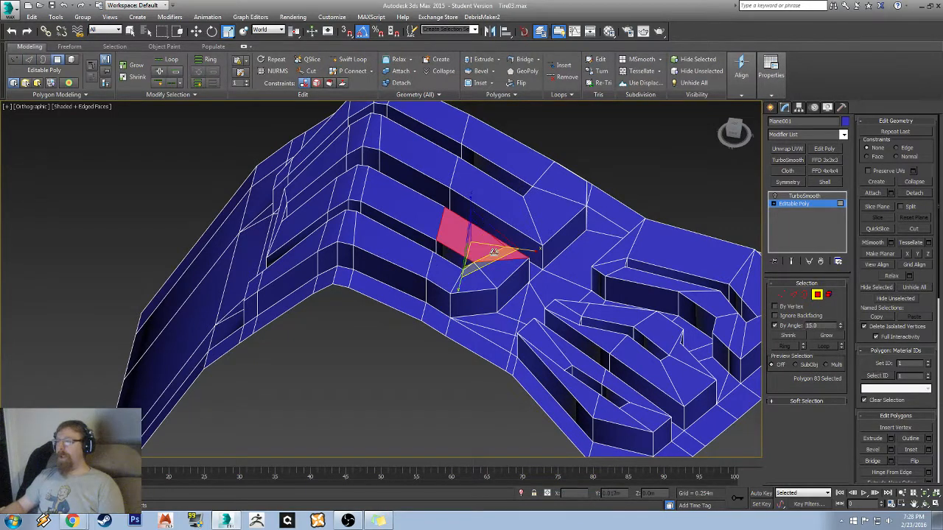
{"action": "left_click", "coordinate": [433, 274]}
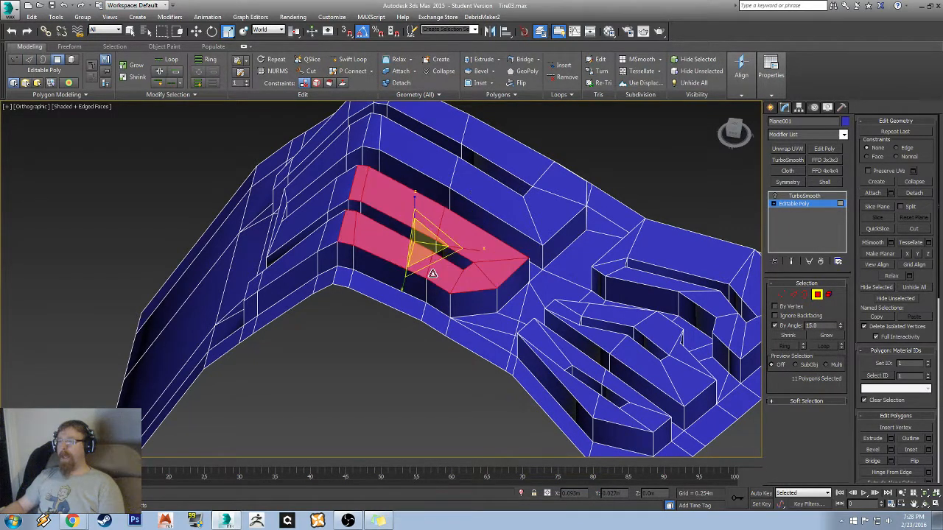
{"action": "middle_click_drag", "start_coordinate": [292, 244], "coordinate": [310, 270], "text": "alt"}
{"action": "left_click", "coordinate": [298, 267], "text": "ctrl"}
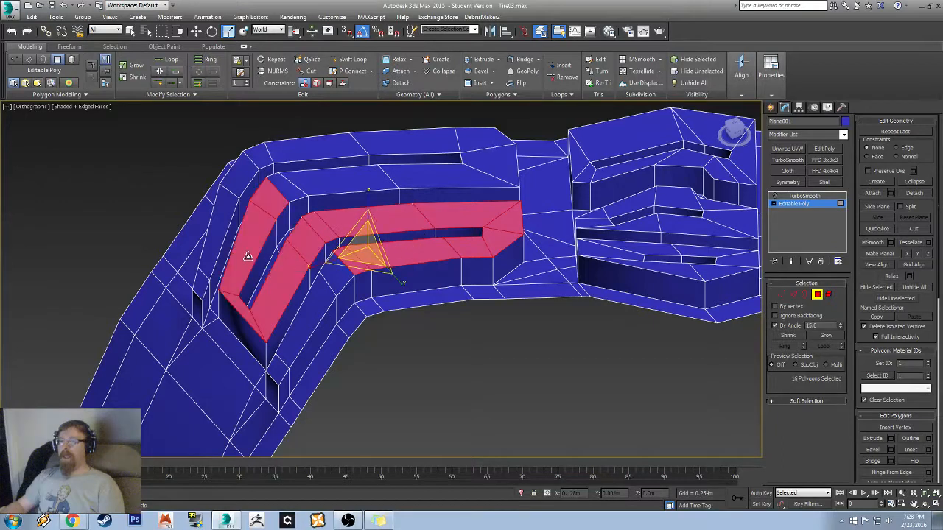
{"action": "middle_click_drag", "start_coordinate": [249, 256], "coordinate": [306, 210], "text": "alt"}
{"action": "left_click", "coordinate": [354, 163], "text": "ctrl"}
{"action": "left_click", "coordinate": [196, 280], "text": "ctrl"}
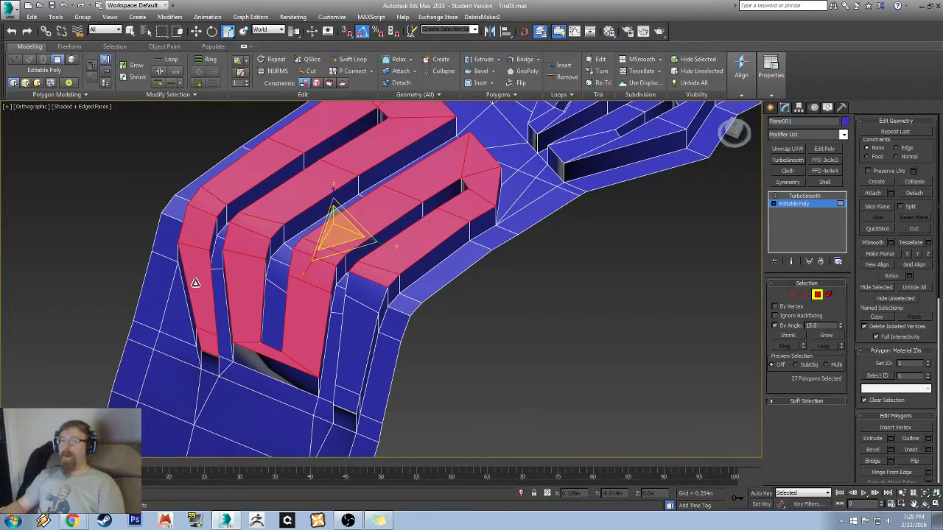
- Add the top faces of all center tread blocks to the selection, leaving out the base surface around the blocks
{"action": "middle_click_drag", "start_coordinate": [490, 298], "coordinate": [445, 287], "text": "alt"}
{"action": "left_click", "coordinate": [256, 330], "text": "ctrl"}
{"action": "middle_click_drag", "start_coordinate": [550, 284], "coordinate": [321, 275]}
{"action": "left_click", "coordinate": [446, 278], "text": "ctrl"}
{"action": "left_click", "coordinate": [473, 175], "text": "ctrl"}
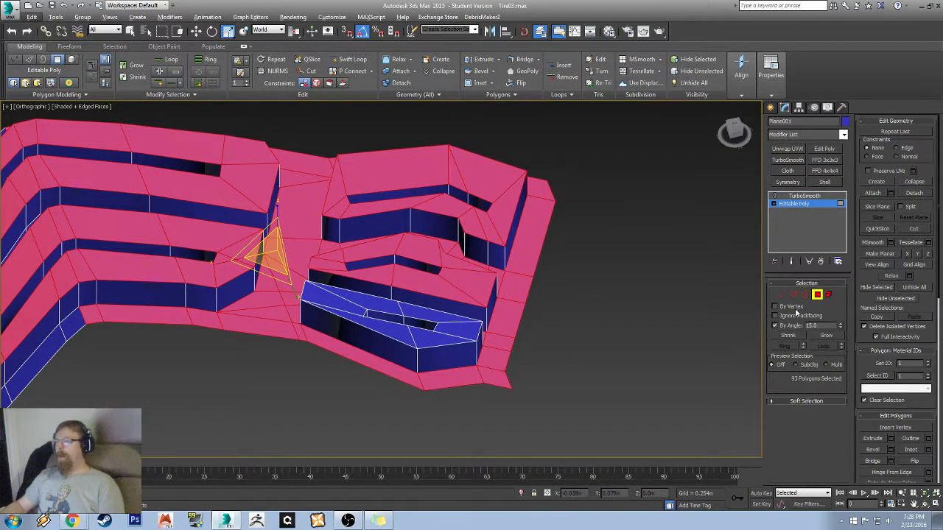
{"action": "left_click", "coordinate": [523, 273], "text": "alt"}
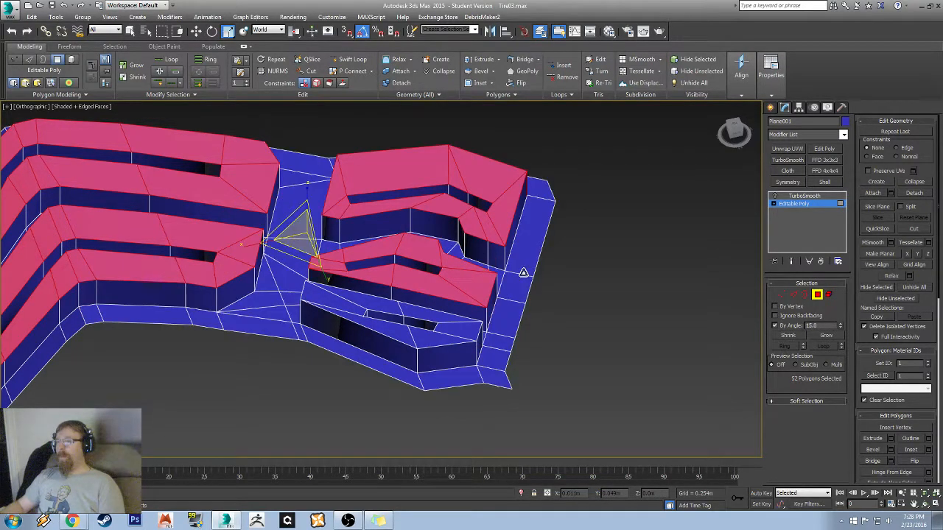
{"action": "left_click", "coordinate": [451, 321], "text": "ctrl"}
- Deselect the groove and slot floor polygons so that only the tread blocks' top faces stay selected
{"action": "mouse_move", "coordinate": [450, 320]}
{"action": "middle_mouse_down", "text": "alt"}
{"action": "mouse_move", "coordinate": [415, 277]}
{"action": "mouse_move", "coordinate": [409, 289]}
{"action": "mouse_move", "coordinate": [432, 350]}
{"action": "mouse_move", "coordinate": [436, 331]}
{"action": "middle_mouse_up", "text": "alt"}
{"action": "left_click", "coordinate": [427, 290], "text": "alt"}
{"action": "left_click", "coordinate": [436, 330], "text": "alt"}
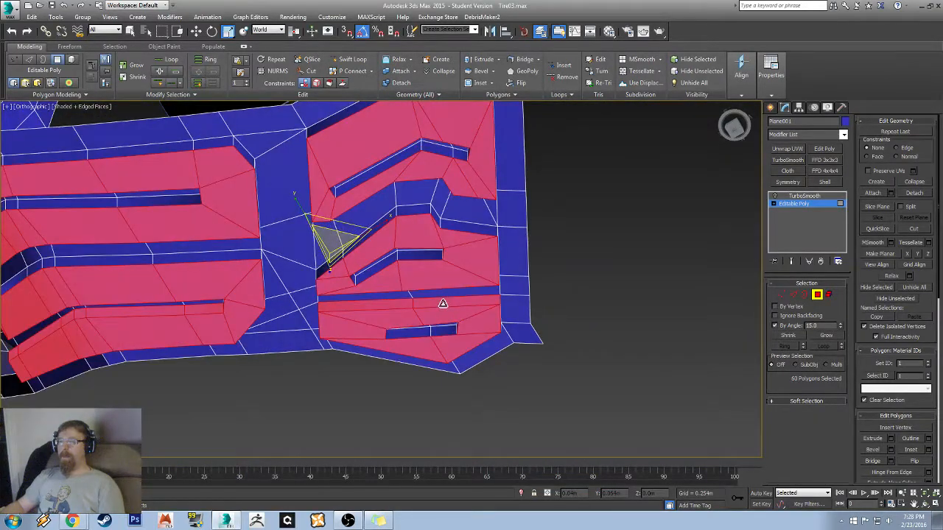
{"action": "left_click", "coordinate": [443, 303], "text": "alt"}
{"action": "left_click", "coordinate": [161, 305], "text": "alt"}
{"action": "middle_click_drag", "start_coordinate": [161, 305], "coordinate": [283, 295], "text": "alt"}
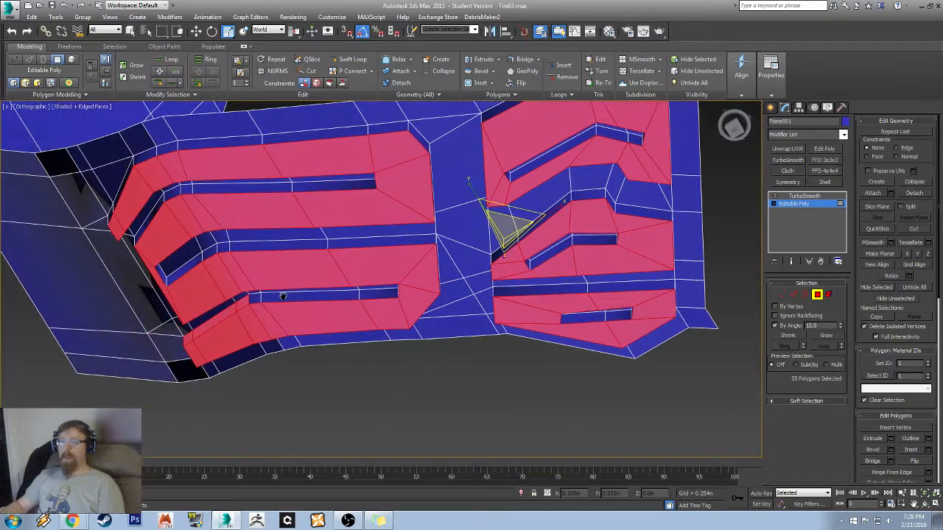
{"action": "left_click", "coordinate": [218, 313], "text": "alt"}
{"action": "mouse_move", "coordinate": [218, 313]}
{"action": "middle_mouse_down", "text": "alt"}
{"action": "mouse_move", "coordinate": [274, 245]}
{"action": "mouse_move", "coordinate": [149, 305]}
{"action": "mouse_move", "coordinate": [207, 266]}
{"action": "mouse_move", "coordinate": [332, 263]}
{"action": "mouse_move", "coordinate": [387, 246]}
{"action": "mouse_move", "coordinate": [449, 248]}
{"action": "mouse_move", "coordinate": [476, 274]}
{"action": "mouse_move", "coordinate": [332, 271]}
{"action": "mouse_move", "coordinate": [453, 322]}
{"action": "mouse_move", "coordinate": [496, 331]}
{"action": "mouse_move", "coordinate": [515, 321]}
{"action": "middle_mouse_up", "text": "alt"}
{"action": "key", "text": "F3"}
{"action": "left_click", "coordinate": [124, 279], "text": "alt"}
{"action": "key", "text": "F3"}
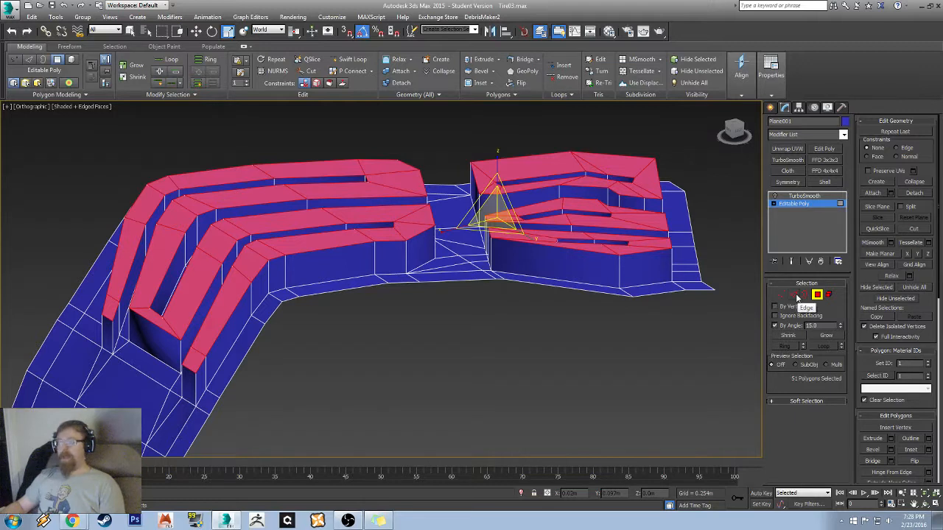
{"action": "left_click", "coordinate": [795, 296], "text": "ctrl"}
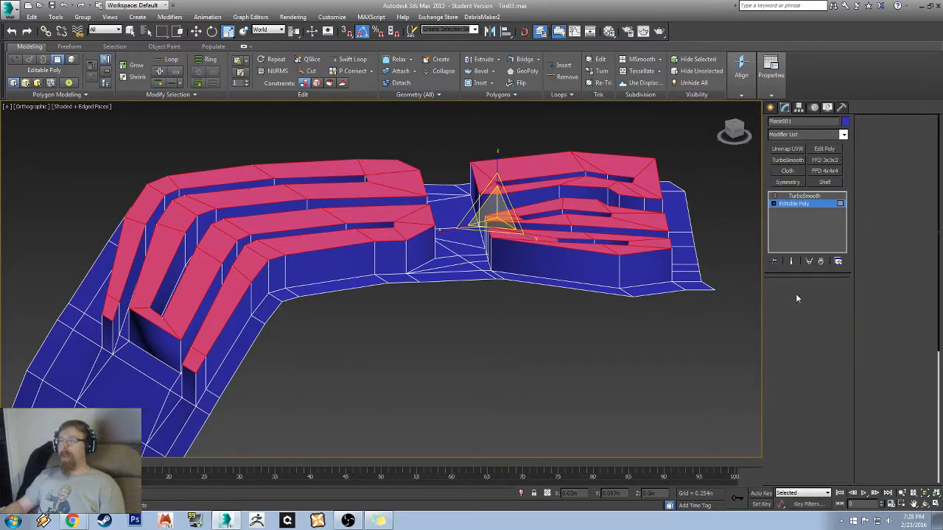
{"action": "middle_click_drag", "start_coordinate": [604, 211], "coordinate": [594, 244], "text": "alt"}
{"action": "scroll", "coordinate": [592, 248], "scroll_direction": "up", "scroll_amount": 3}
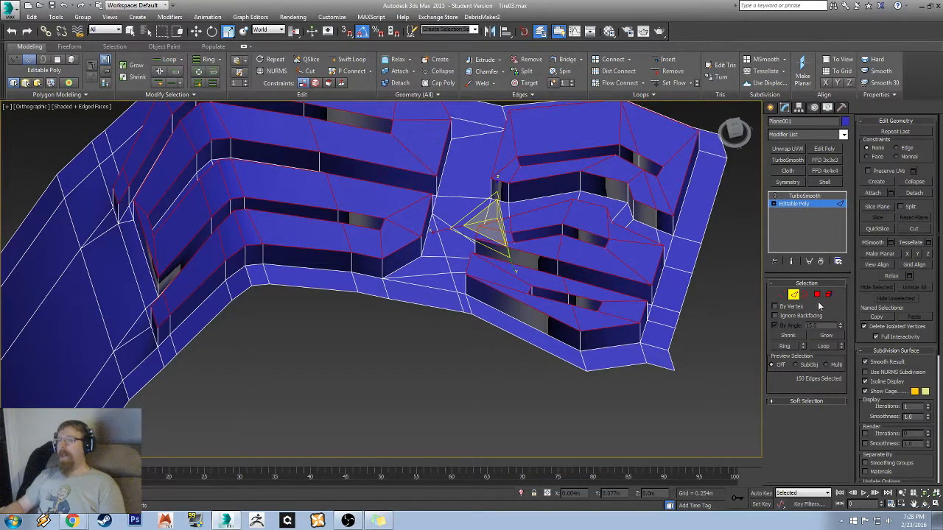
{"action": "key", "text": "ctrl+z"}
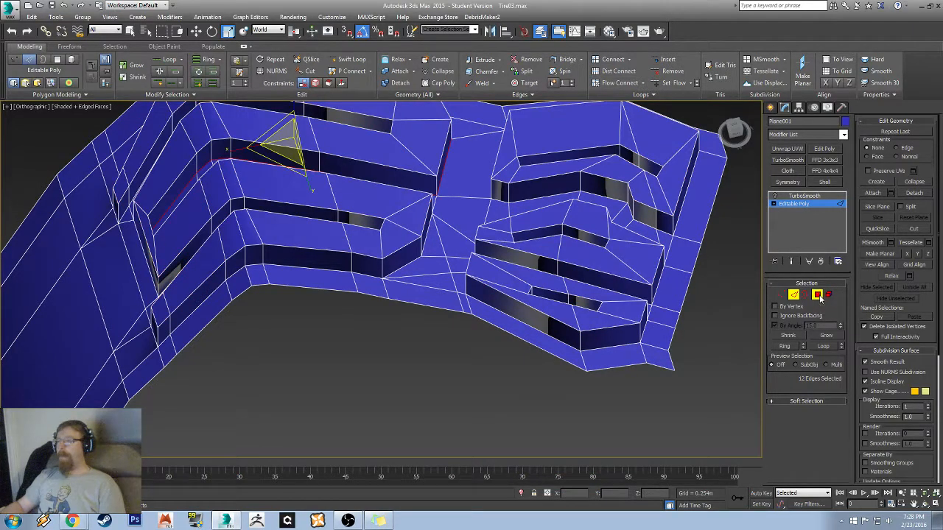
{"action": "left_click", "coordinate": [817, 296]}
- Convert the top-face selection to its border edges only, leaving out the edges inside the block tops
{"action": "middle_click_drag", "start_coordinate": [503, 351], "coordinate": [492, 334], "text": "alt"}
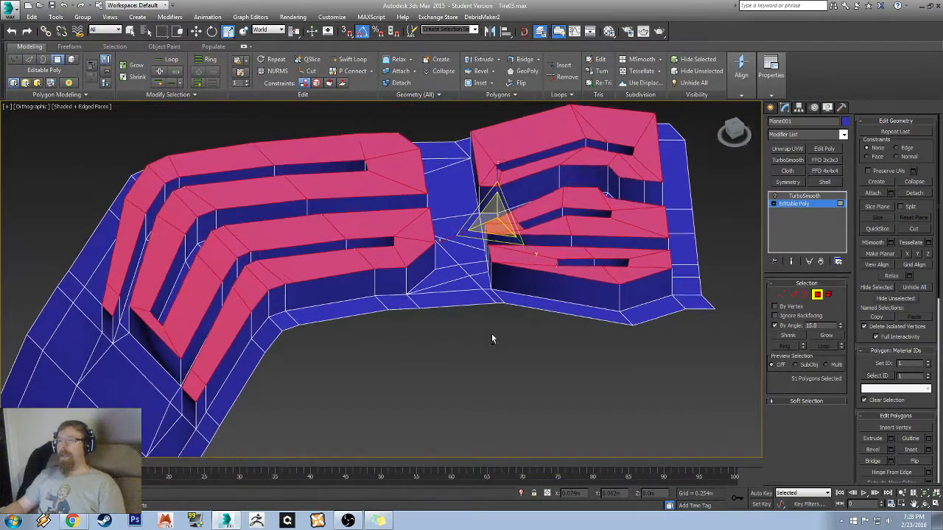
{"action": "left_click", "coordinate": [792, 296], "text": "ctrl+shift"}
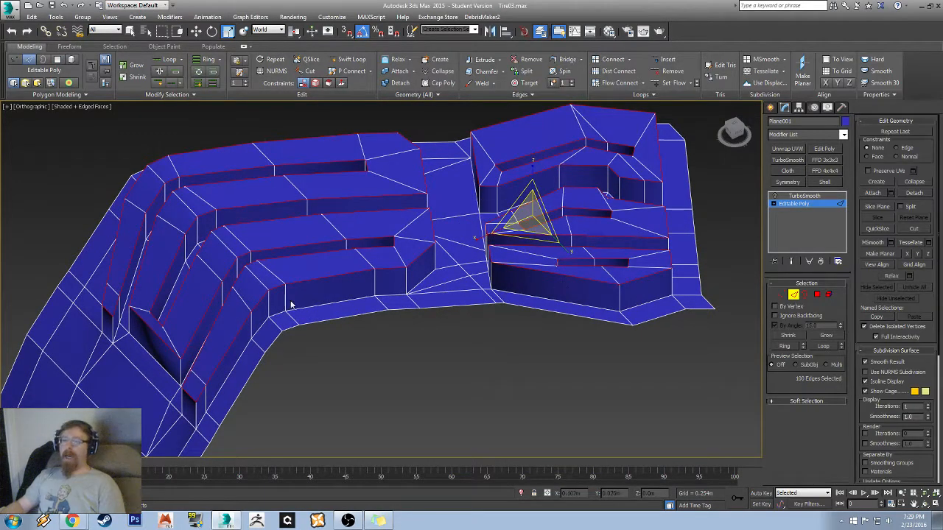
{"action": "middle_click_drag", "start_coordinate": [292, 304], "coordinate": [271, 321], "text": "alt"}
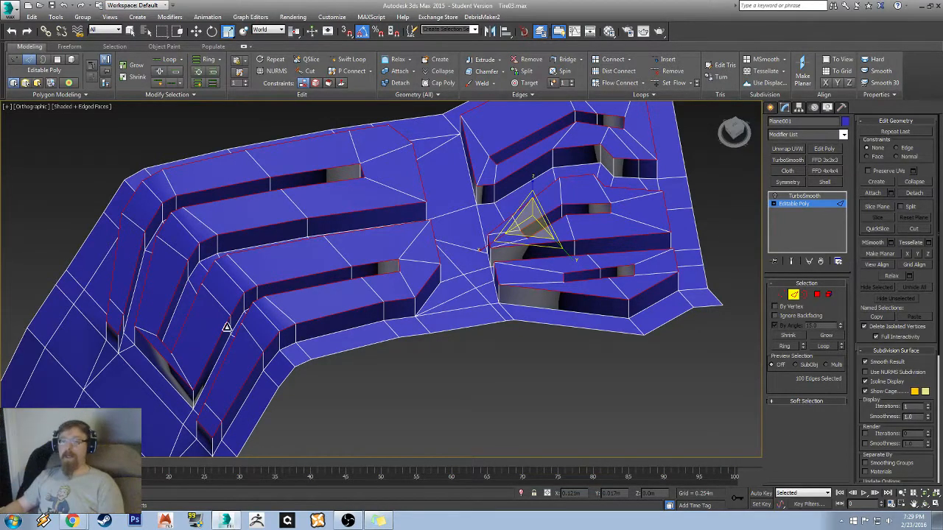
{"action": "middle_click_drag", "start_coordinate": [254, 353], "coordinate": [254, 304], "text": "alt"}
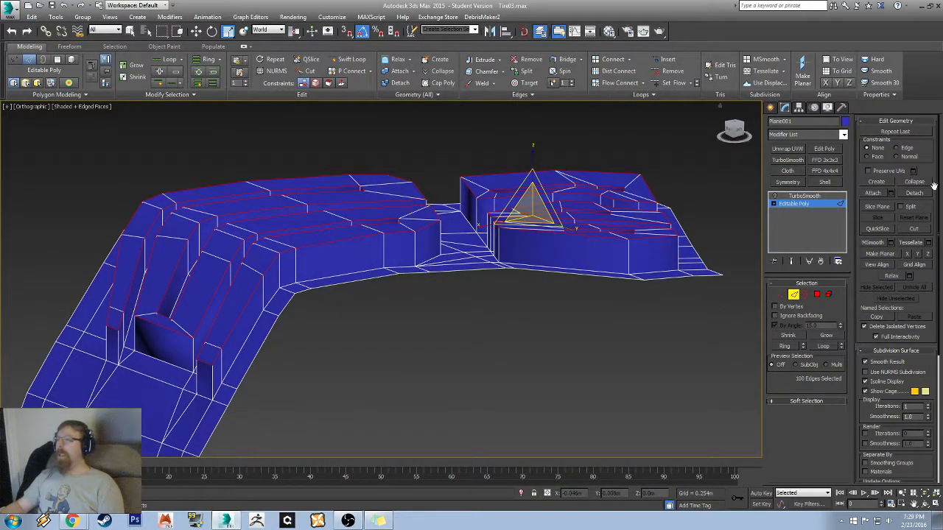
- Extrude the block-top outline edges with a height of 0 and a width of 0.001 m to create support loops
{"action": "scroll", "coordinate": [917, 280], "scroll_direction": "down", "scroll_amount": 5}
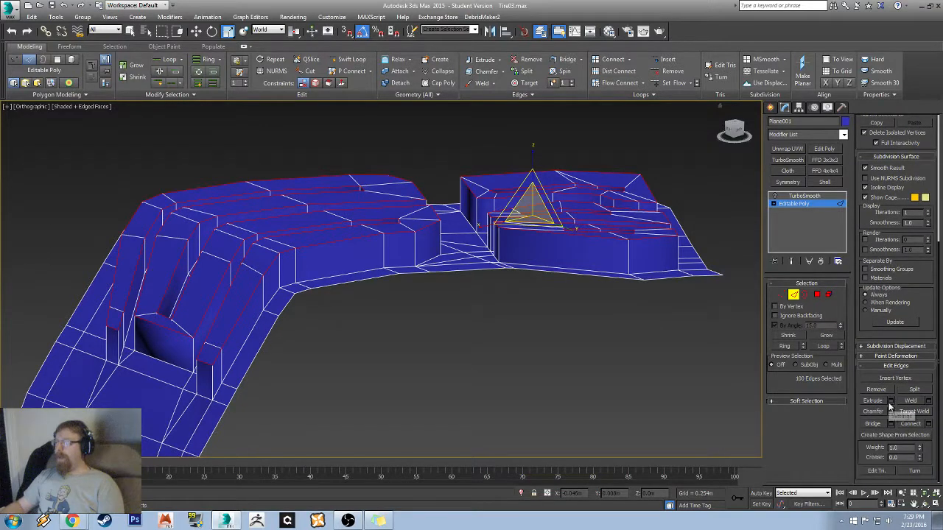
{"action": "left_click", "coordinate": [891, 401]}
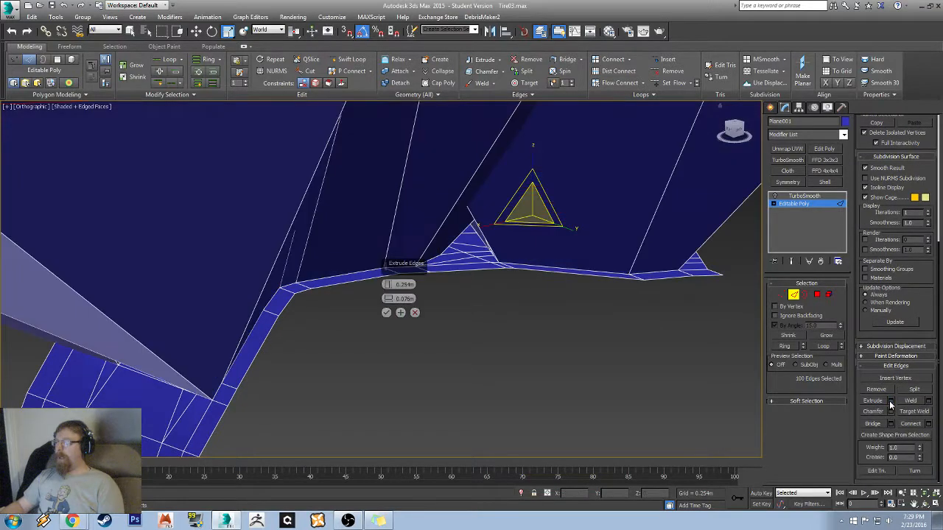
{"action": "right_click", "coordinate": [389, 286]}
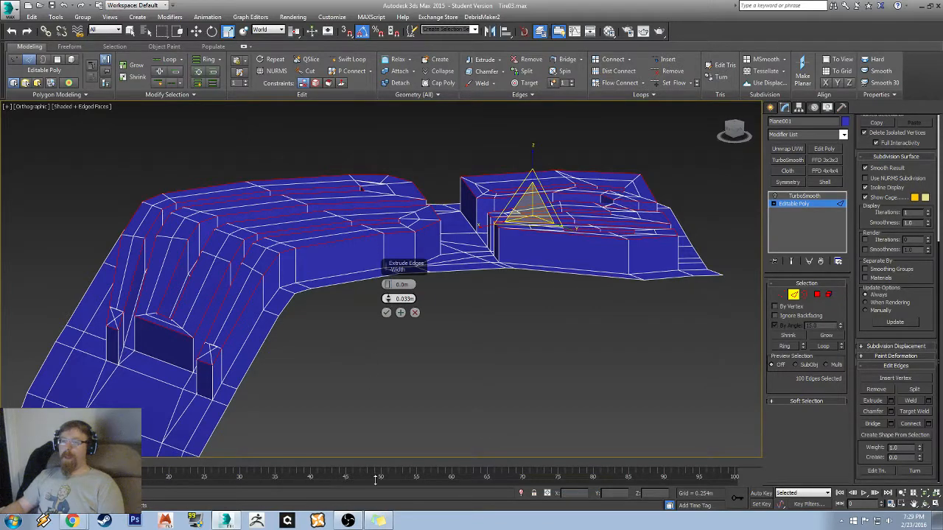
{"action": "left_click_drag", "start_coordinate": [375, 479], "coordinate": [392, 435]}
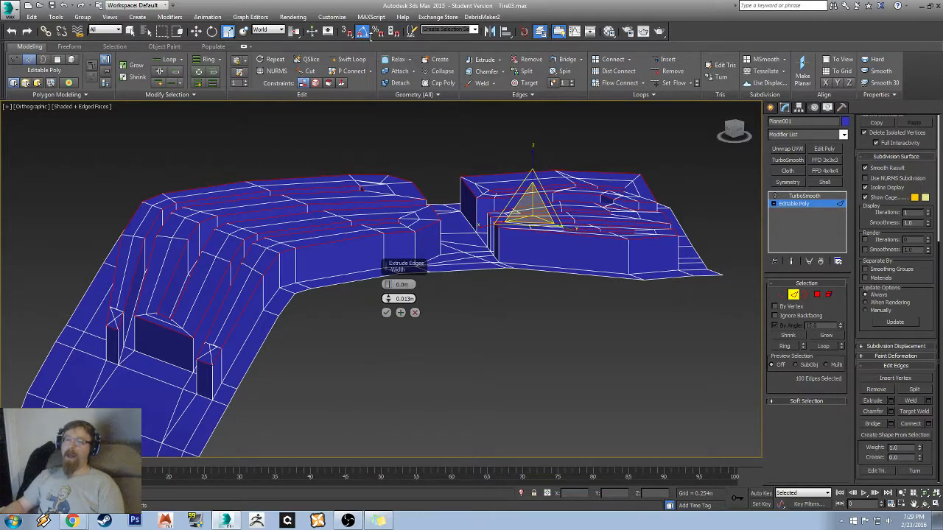
{"action": "left_click_drag", "start_coordinate": [371, 35], "coordinate": [380, 86]}
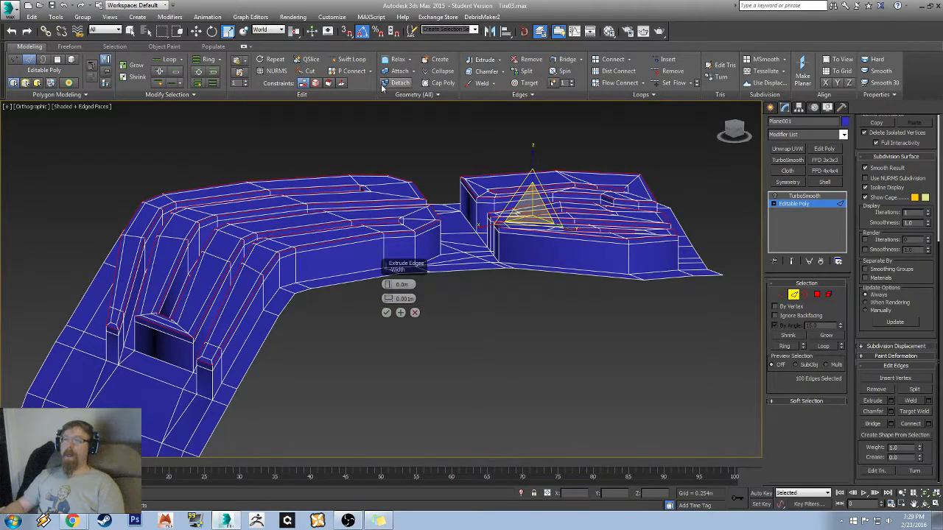
{"action": "left_click", "coordinate": [385, 315]}
{"action": "middle_click_drag", "start_coordinate": [212, 384], "coordinate": [387, 275]}
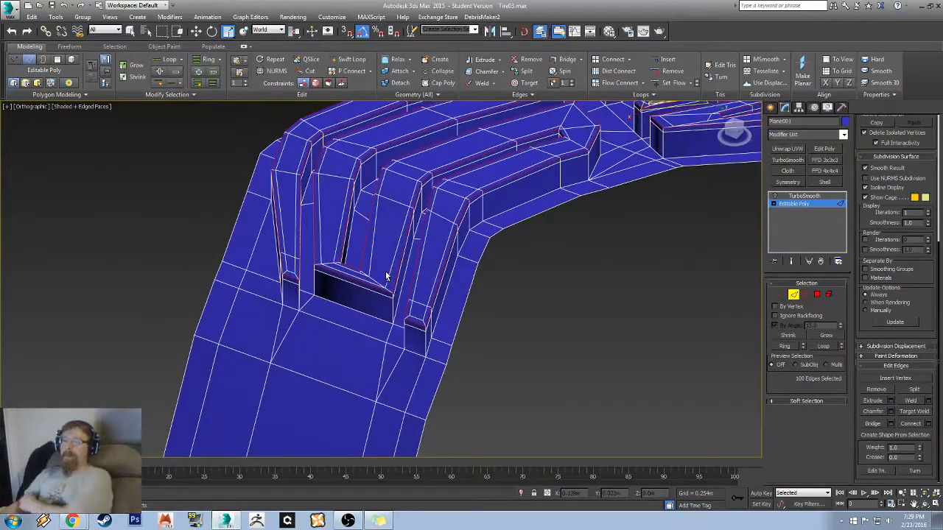
{"action": "left_click", "coordinate": [817, 295], "text": "ctrl"}
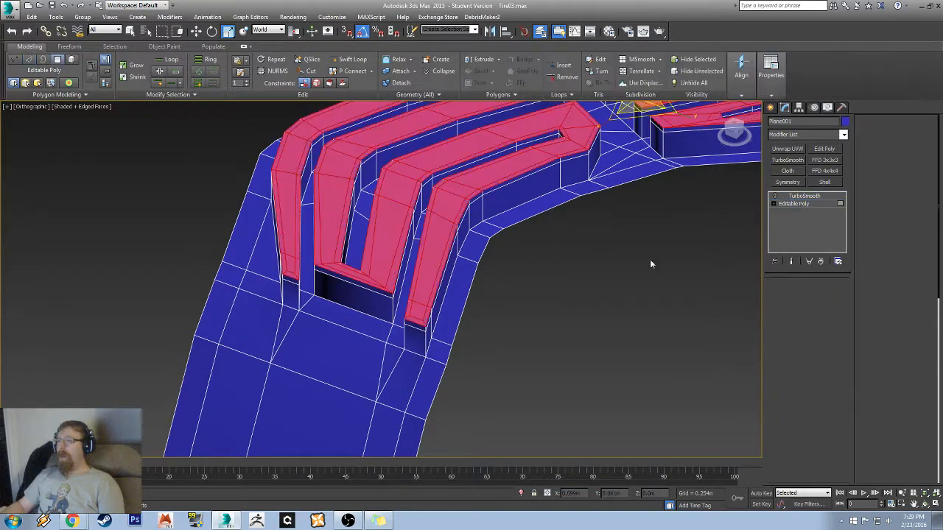
{"action": "middle_click_drag", "start_coordinate": [569, 242], "coordinate": [490, 246], "text": "alt"}
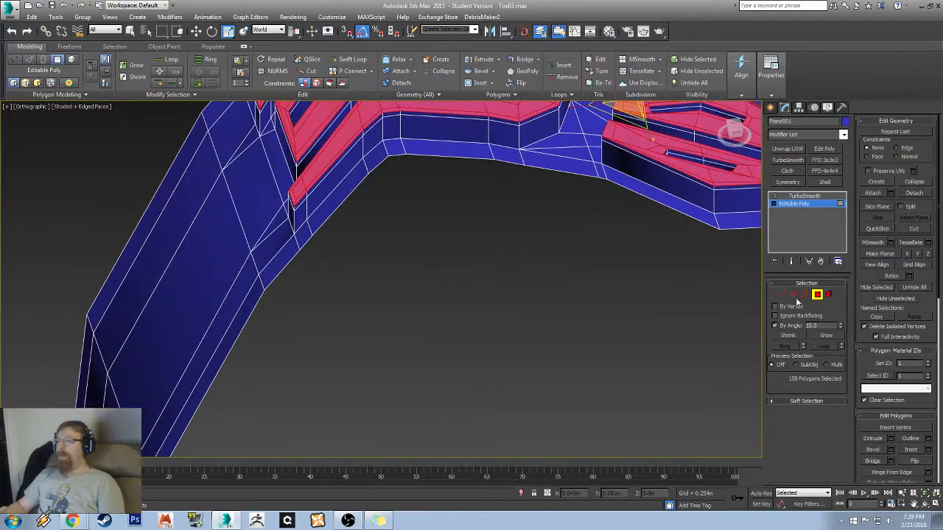
{"action": "left_click", "coordinate": [794, 295]}
- Select the base edges along the outer block's long side and add those at the outer blocks' center-facing ends
{"action": "scroll", "coordinate": [442, 253], "scroll_direction": "up", "scroll_amount": 5}
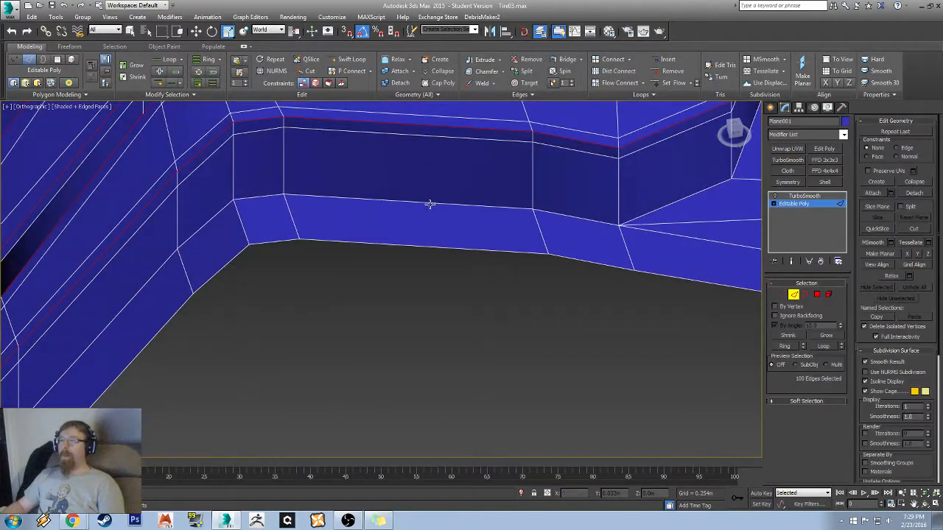
{"action": "double_click", "coordinate": [430, 205]}
{"action": "scroll", "coordinate": [433, 210], "scroll_direction": "down", "scroll_amount": 6}
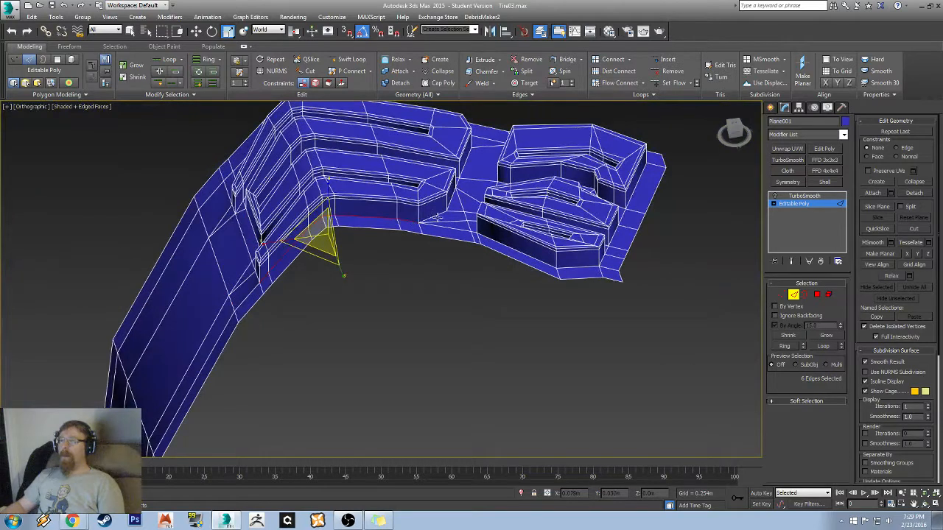
{"action": "double_click", "coordinate": [437, 217], "text": "ctrl"}
{"action": "middle_click_drag", "start_coordinate": [480, 204], "coordinate": [412, 240], "text": "alt"}
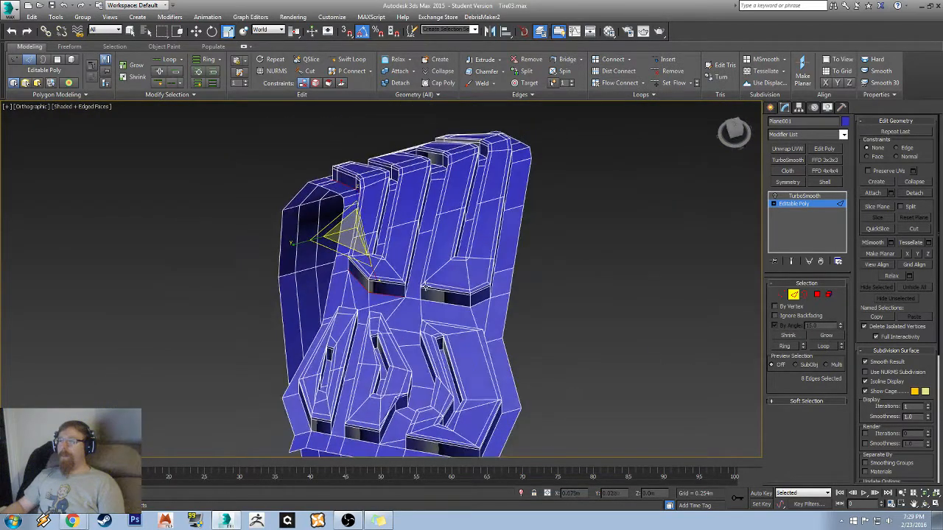
{"action": "double_click", "coordinate": [438, 302], "text": "ctrl"}
- Add the base edges along the opposite long side and at the sidewall ends of the outer blocks to the selection
{"action": "middle_click_drag", "start_coordinate": [438, 302], "coordinate": [346, 288], "text": "alt"}
{"action": "double_click", "coordinate": [451, 313], "text": "ctrl"}
{"action": "double_click", "coordinate": [337, 246], "text": "ctrl"}
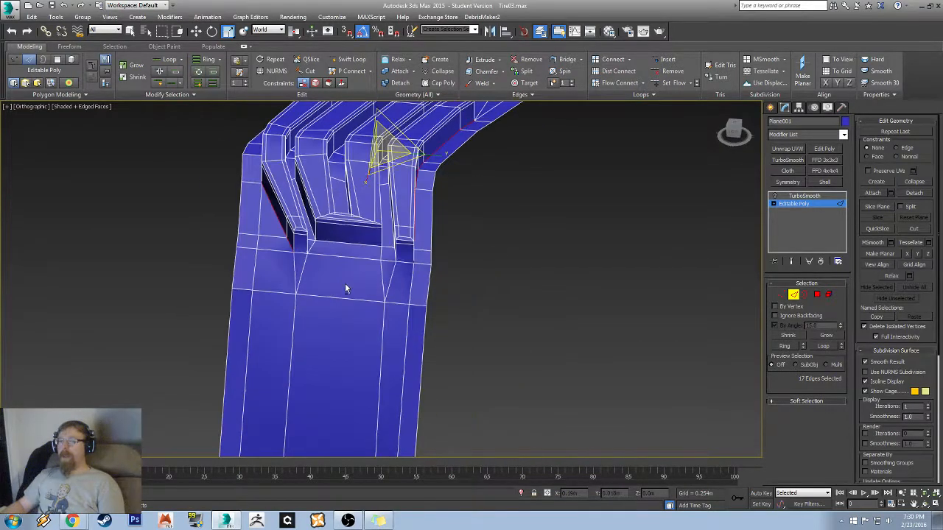
{"action": "double_click", "coordinate": [299, 253], "text": "ctrl"}
{"action": "middle_click_drag", "start_coordinate": [300, 253], "coordinate": [292, 233], "text": "alt"}
{"action": "double_click", "coordinate": [287, 247], "text": "alt"}
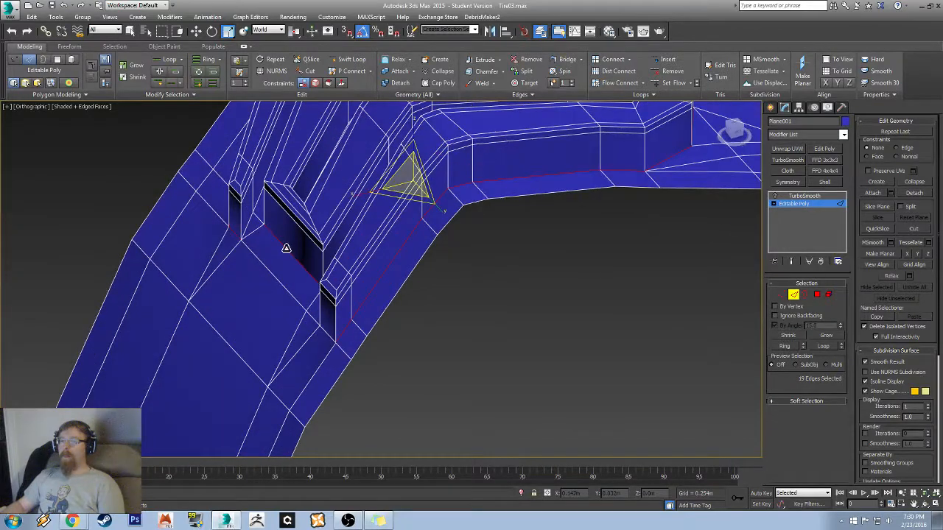
{"action": "left_click", "coordinate": [330, 337], "text": "ctrl"}
- Add the remaining base edges along the groove between the two outer blocks to the selection
{"action": "middle_click_drag", "start_coordinate": [227, 193], "coordinate": [317, 295], "text": "alt"}
{"action": "left_click", "coordinate": [252, 205], "text": "ctrl"}
{"action": "double_click", "coordinate": [253, 205], "text": "ctrl"}
{"action": "double_click", "coordinate": [317, 295], "text": "ctrl"}
{"action": "middle_click_drag", "start_coordinate": [380, 285], "coordinate": [280, 267], "text": "alt"}
{"action": "double_click", "coordinate": [329, 322], "text": "ctrl"}
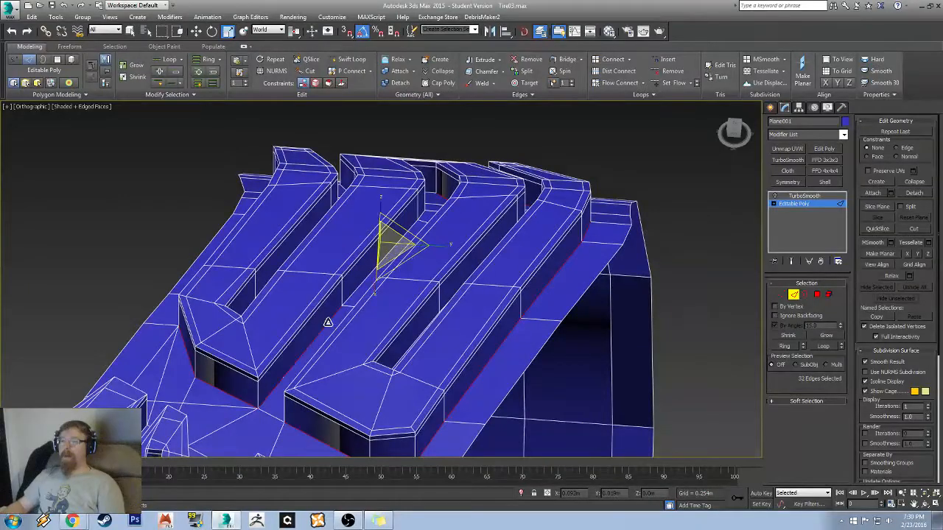
- Examine the slots, support edges and base edges of the center tread blocks from above and from the side
{"action": "middle_click_drag", "start_coordinate": [328, 322], "coordinate": [343, 291], "text": "alt"}
{"action": "scroll", "coordinate": [354, 257], "scroll_direction": "up", "scroll_amount": 5}
{"action": "middle_click_drag", "start_coordinate": [354, 257], "coordinate": [369, 236], "text": "alt"}
{"action": "scroll", "coordinate": [392, 235], "scroll_direction": "down", "scroll_amount": 5}
{"action": "scroll", "coordinate": [369, 236], "scroll_direction": "up", "scroll_amount": 4}
{"action": "middle_click_drag", "start_coordinate": [420, 317], "coordinate": [412, 288], "text": "alt"}
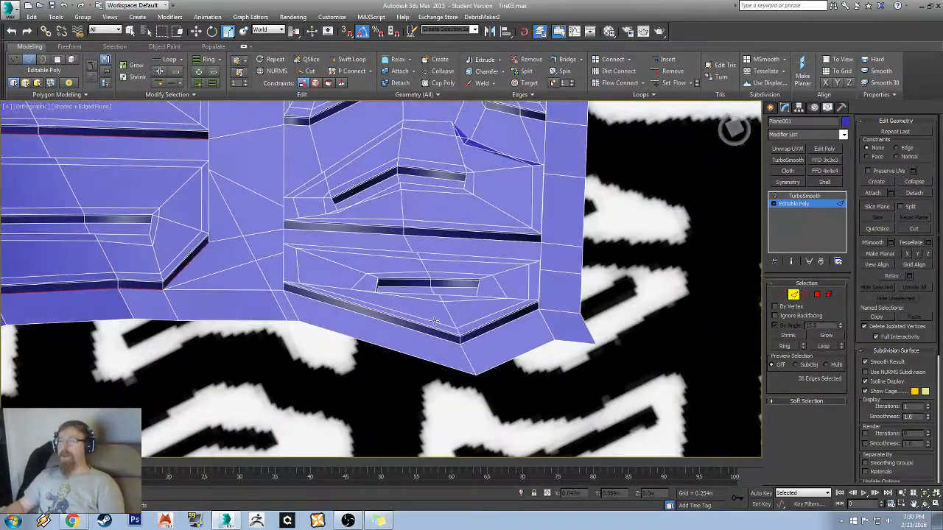
{"action": "scroll", "coordinate": [412, 288], "scroll_direction": "up", "scroll_amount": 8}
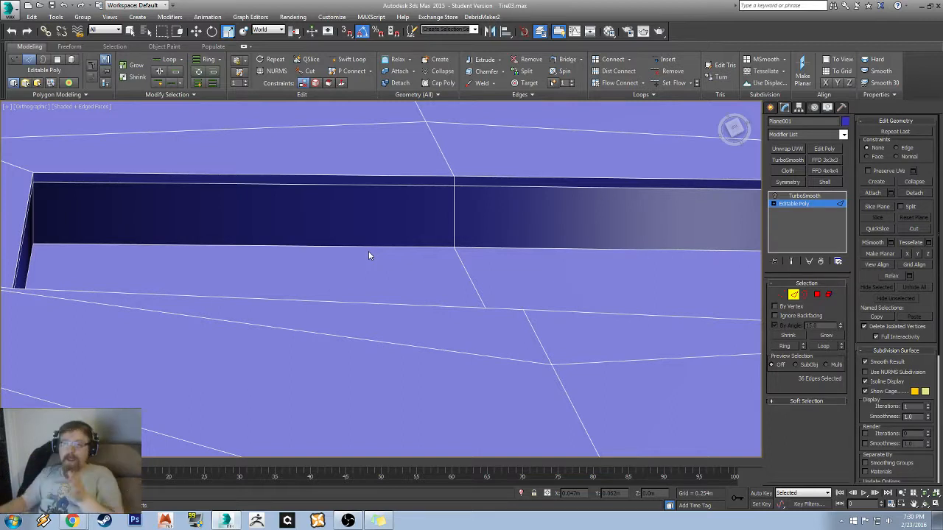
{"action": "scroll", "coordinate": [354, 229], "scroll_direction": "down", "scroll_amount": 5}
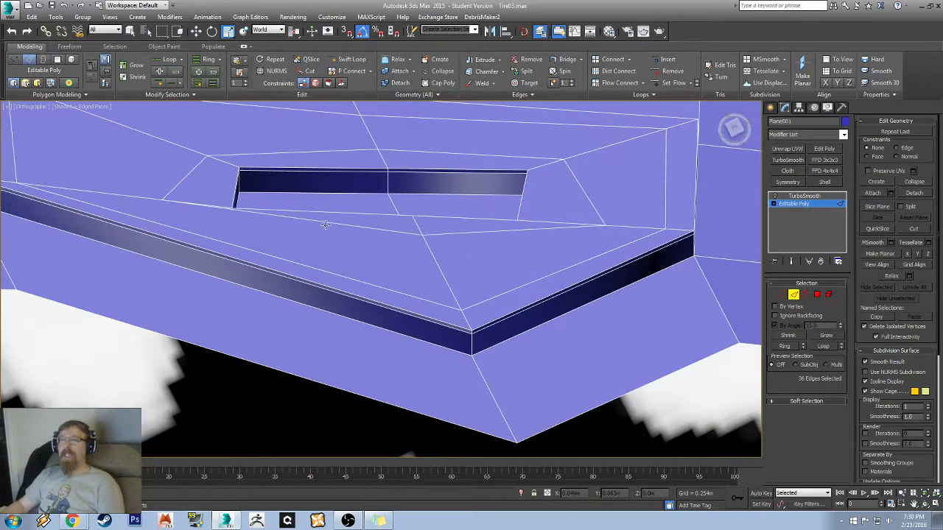
{"action": "scroll", "coordinate": [326, 225], "scroll_direction": "up", "scroll_amount": 2}
{"action": "scroll", "coordinate": [347, 225], "scroll_direction": "down", "scroll_amount": 8}
{"action": "middle_click_drag", "start_coordinate": [264, 232], "coordinate": [281, 217], "text": "alt"}
{"action": "middle_click_drag", "start_coordinate": [282, 151], "coordinate": [240, 387]}
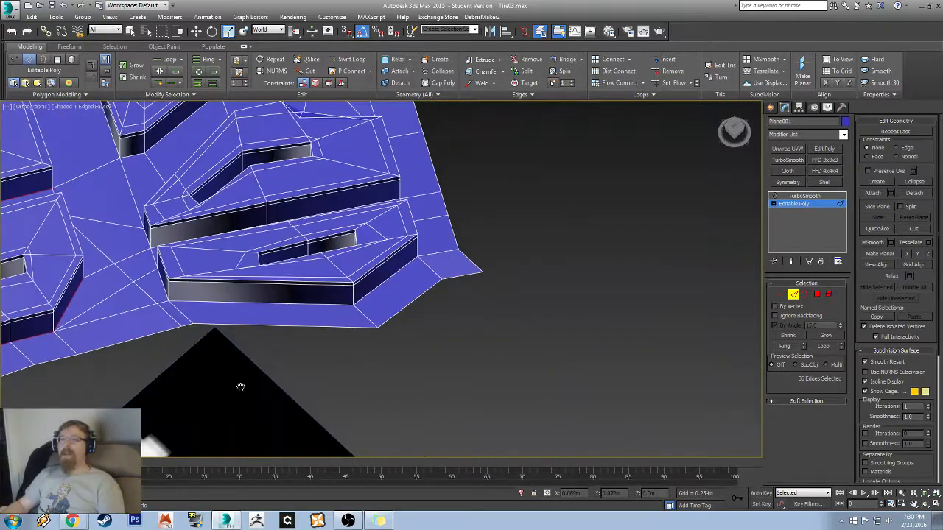
- Add the base edges along the border-side center block's long side and at the center blocks' ends to the selection
{"action": "scroll", "coordinate": [221, 313], "scroll_direction": "up", "scroll_amount": 4}
{"action": "left_click", "coordinate": [220, 305], "text": "ctrl"}
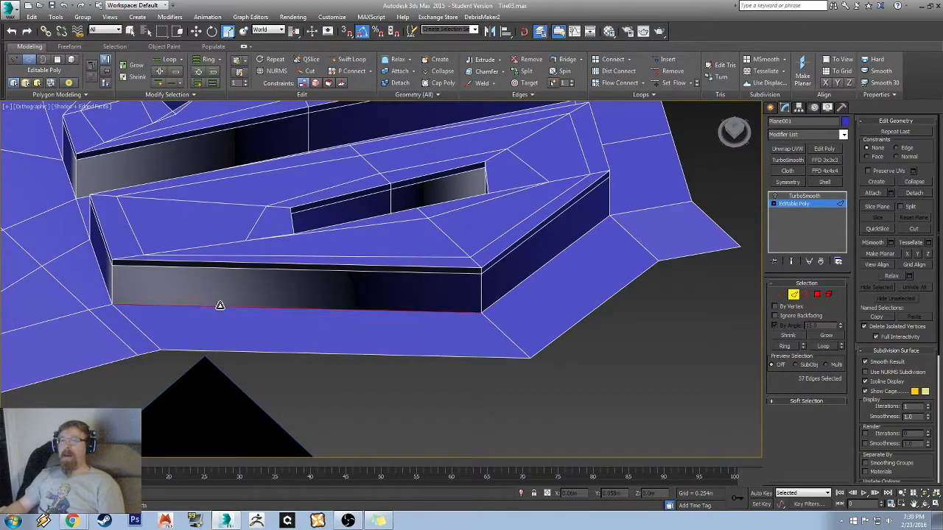
{"action": "double_click", "coordinate": [221, 305], "text": "ctrl"}
{"action": "middle_click_drag", "start_coordinate": [127, 288], "coordinate": [431, 393], "text": "alt"}
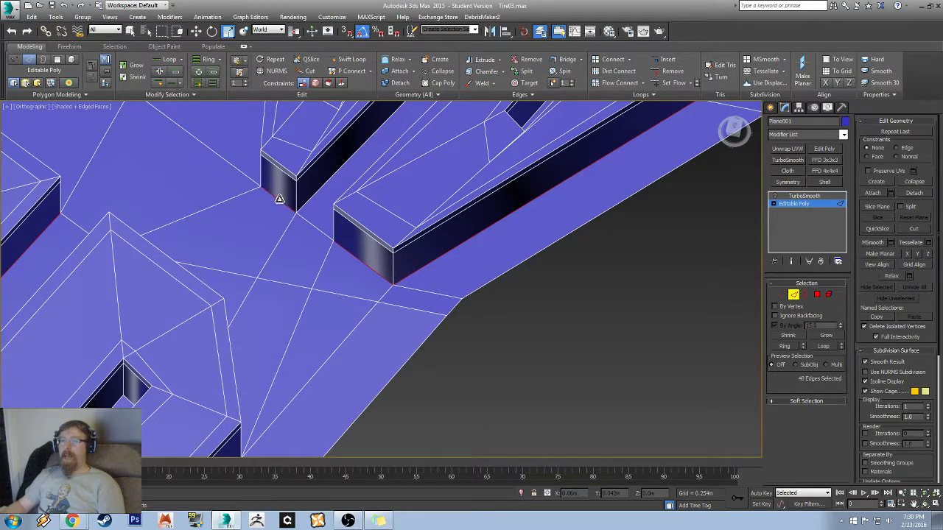
{"action": "double_click", "coordinate": [320, 191], "text": "ctrl"}
{"action": "scroll", "coordinate": [247, 167], "scroll_direction": "down", "scroll_amount": 5}
{"action": "middle_click_drag", "start_coordinate": [247, 167], "coordinate": [370, 275]}
{"action": "middle_click_drag", "start_coordinate": [128, 295], "coordinate": [290, 270]}
{"action": "scroll", "coordinate": [292, 270], "scroll_direction": "up", "scroll_amount": 5}
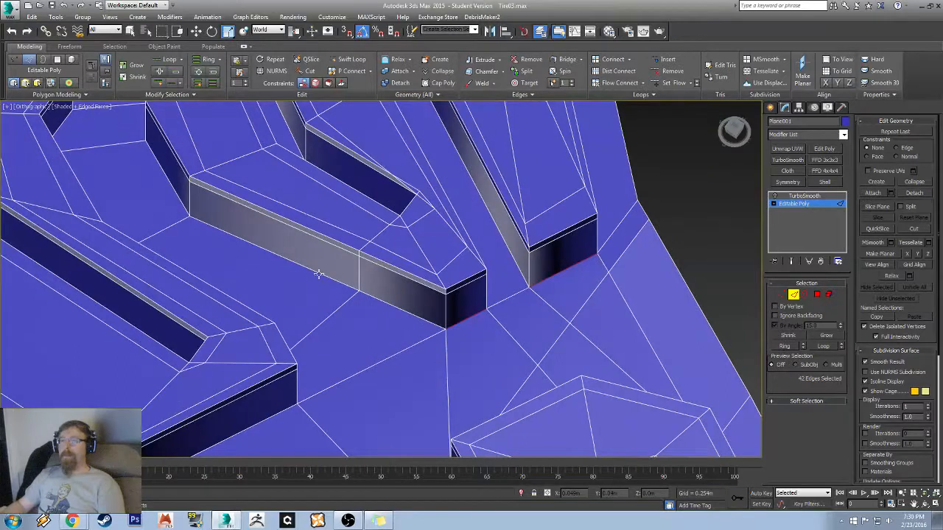
- Add the base edges along the groove-facing sides of the center blocks, including the large block's notched side, to the selection
{"action": "double_click", "coordinate": [319, 274], "text": "ctrl"}
{"action": "middle_click_drag", "start_coordinate": [258, 385], "coordinate": [385, 212]}
{"action": "left_click", "coordinate": [312, 287], "text": "ctrl"}
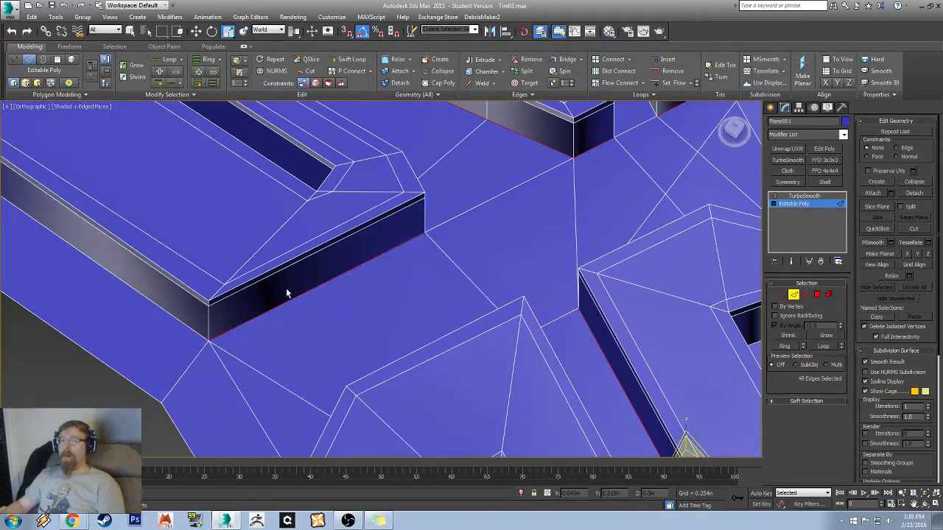
{"action": "middle_click_drag", "start_coordinate": [78, 274], "coordinate": [532, 258]}
{"action": "double_click", "coordinate": [260, 278], "text": "ctrl"}
{"action": "scroll", "coordinate": [507, 161], "scroll_direction": "down", "scroll_amount": 5}
{"action": "scroll", "coordinate": [532, 258], "scroll_direction": "up", "scroll_amount": 4}
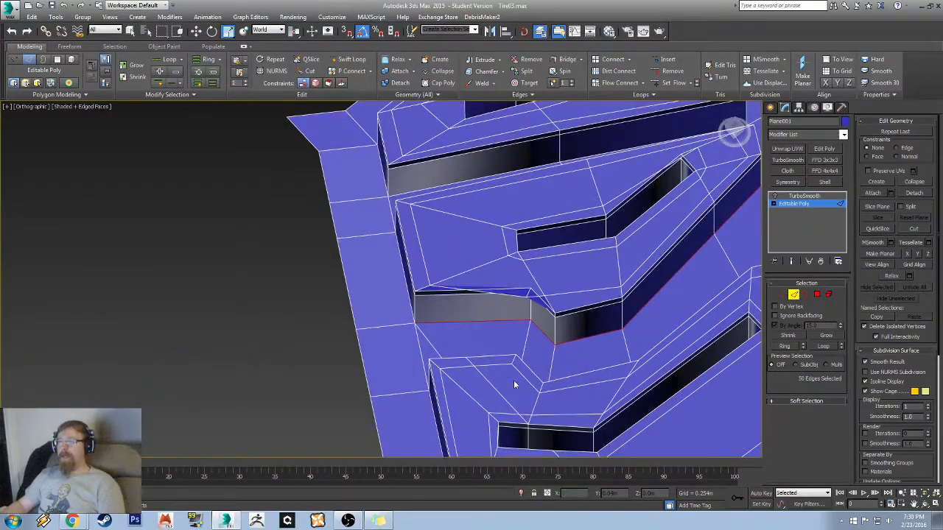
- Add the base edges at the outward-facing ends of the three neighbouring blocks to the selection
{"action": "middle_click_drag", "start_coordinate": [515, 385], "coordinate": [238, 302], "text": "alt"}
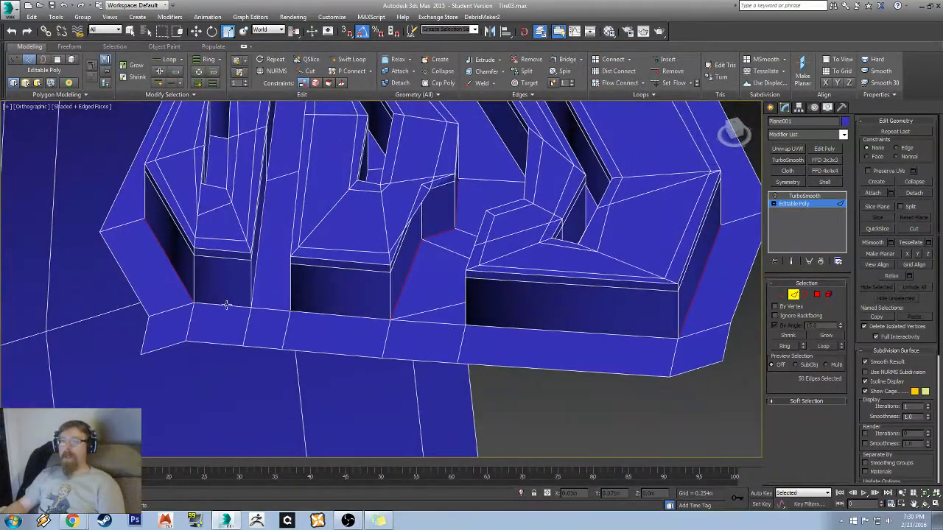
{"action": "left_click", "coordinate": [339, 313], "text": "ctrl"}
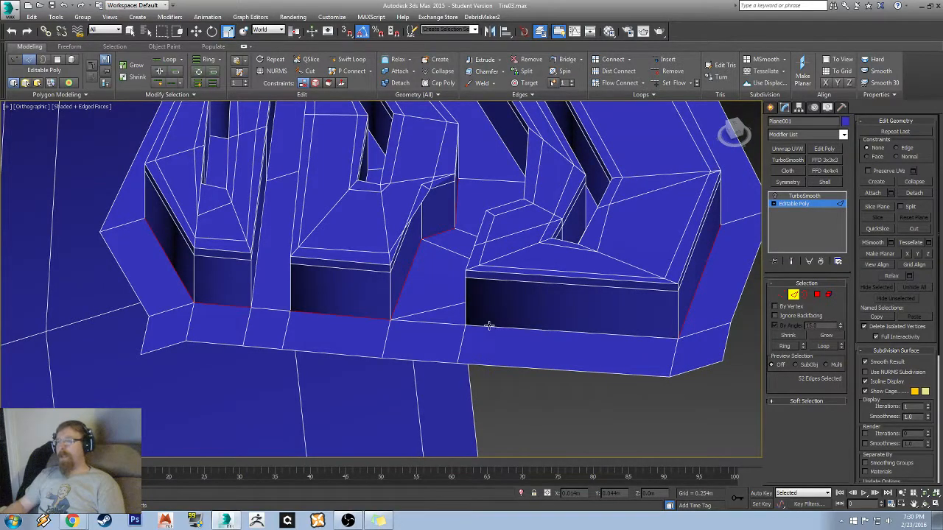
{"action": "left_click", "coordinate": [489, 325], "text": "ctrl"}
- Add the base edges along the narrow gap beside the outer block near the sidewall to the selection
{"action": "mouse_move", "coordinate": [352, 301]}
{"action": "middle_mouse_down", "text": "alt"}
{"action": "mouse_move", "coordinate": [429, 295]}
{"action": "mouse_move", "coordinate": [387, 312]}
{"action": "mouse_move", "coordinate": [390, 298]}
{"action": "mouse_move", "coordinate": [317, 354]}
{"action": "mouse_move", "coordinate": [187, 192]}
{"action": "mouse_move", "coordinate": [302, 343]}
{"action": "mouse_move", "coordinate": [362, 288]}
{"action": "mouse_move", "coordinate": [563, 337]}
{"action": "mouse_move", "coordinate": [528, 344]}
{"action": "mouse_move", "coordinate": [207, 258]}
{"action": "mouse_move", "coordinate": [154, 216]}
{"action": "mouse_move", "coordinate": [157, 236]}
{"action": "middle_mouse_up", "text": "alt"}
{"action": "key", "text": "F3"}
{"action": "middle_click_drag", "start_coordinate": [87, 230], "coordinate": [126, 291], "text": "alt"}
{"action": "mouse_move", "coordinate": [125, 292]}
{"action": "middle_mouse_down"}
{"action": "mouse_move", "coordinate": [280, 273]}
{"action": "mouse_move", "coordinate": [272, 240]}
{"action": "mouse_move", "coordinate": [238, 243]}
{"action": "mouse_move", "coordinate": [266, 334]}
{"action": "mouse_move", "coordinate": [337, 285]}
{"action": "mouse_move", "coordinate": [316, 288]}
{"action": "middle_mouse_up"}
{"action": "key", "text": "F3"}
{"action": "double_click", "coordinate": [172, 362], "text": "ctrl"}
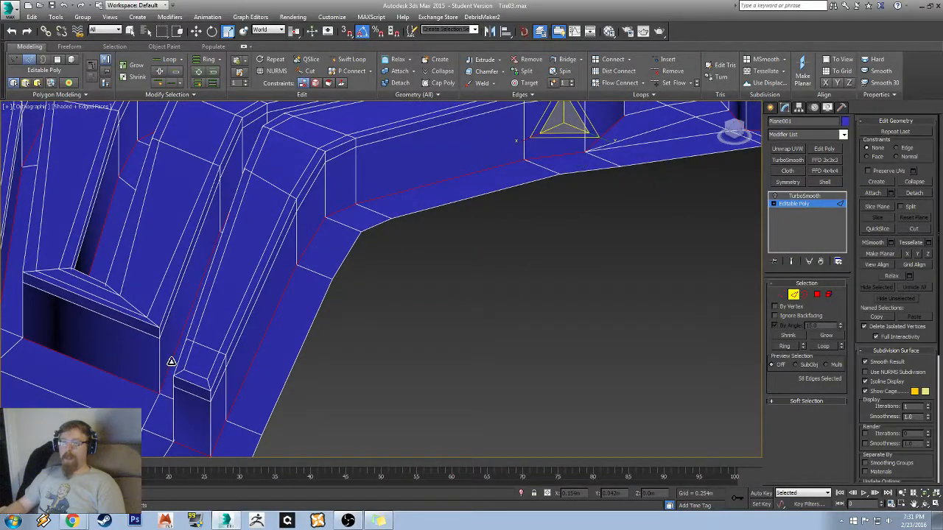
- Add the floor edges of the slots in the two long outer blocks to the selection
{"action": "mouse_move", "coordinate": [171, 329]}
{"action": "middle_mouse_down", "text": "alt"}
{"action": "mouse_move", "coordinate": [199, 346]}
{"action": "mouse_move", "coordinate": [209, 374]}
{"action": "mouse_move", "coordinate": [247, 361]}
{"action": "middle_mouse_up", "text": "alt"}
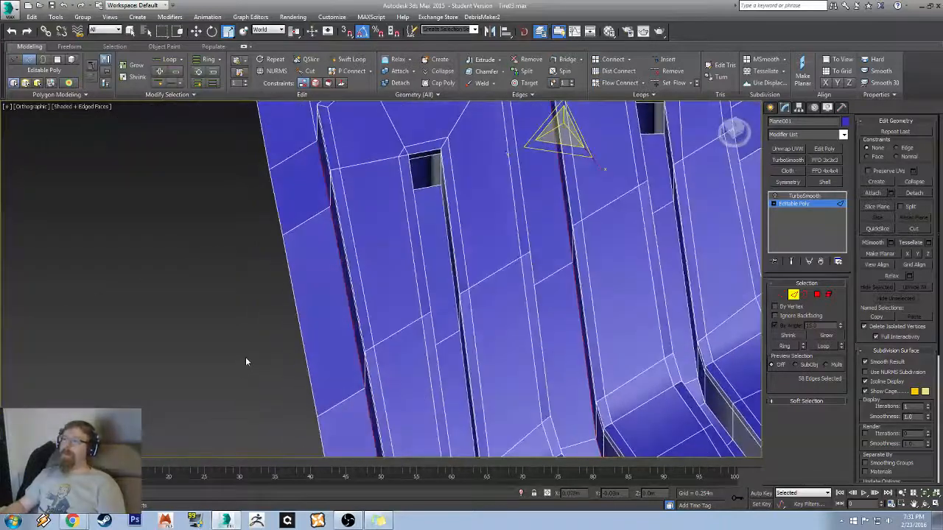
{"action": "middle_click_drag", "start_coordinate": [563, 174], "coordinate": [481, 224], "text": "alt"}
{"action": "left_click", "coordinate": [492, 205], "text": "ctrl"}
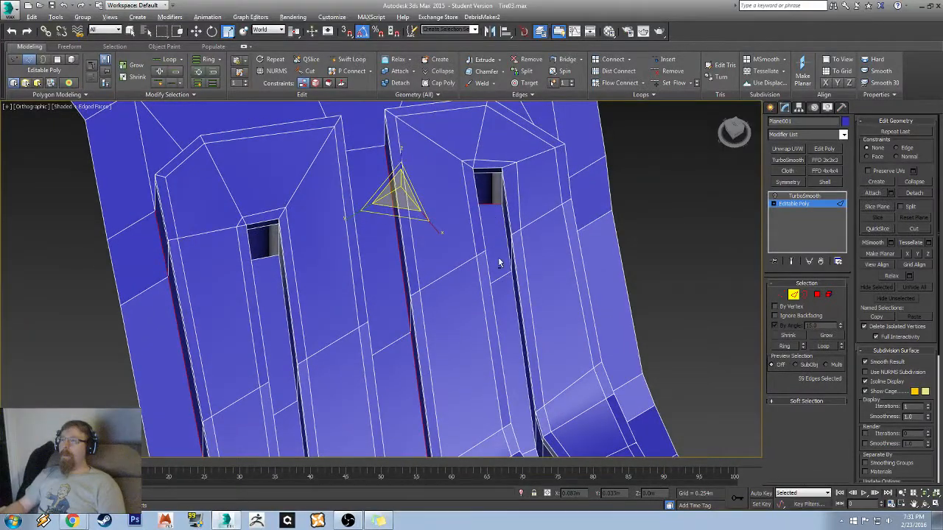
{"action": "middle_click_drag", "start_coordinate": [498, 259], "coordinate": [535, 274], "text": "alt"}
{"action": "double_click", "coordinate": [531, 284], "text": "ctrl"}
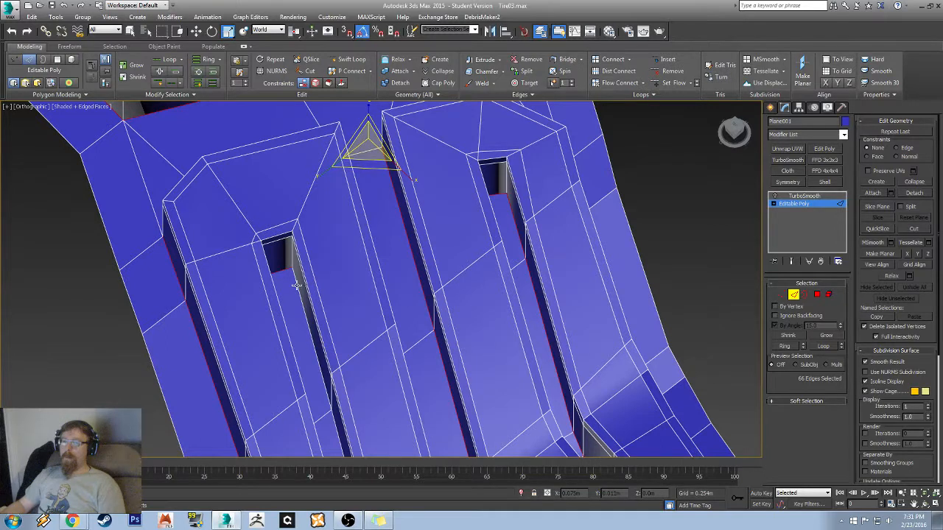
{"action": "double_click", "coordinate": [296, 286], "text": "ctrl"}
- Add the missing base edges along the large center block's notched side and the remaining unselected block base to the selection
{"action": "middle_click_drag", "start_coordinate": [296, 286], "coordinate": [375, 238], "text": "alt"}
{"action": "scroll", "coordinate": [373, 239], "scroll_direction": "up", "scroll_amount": 4}
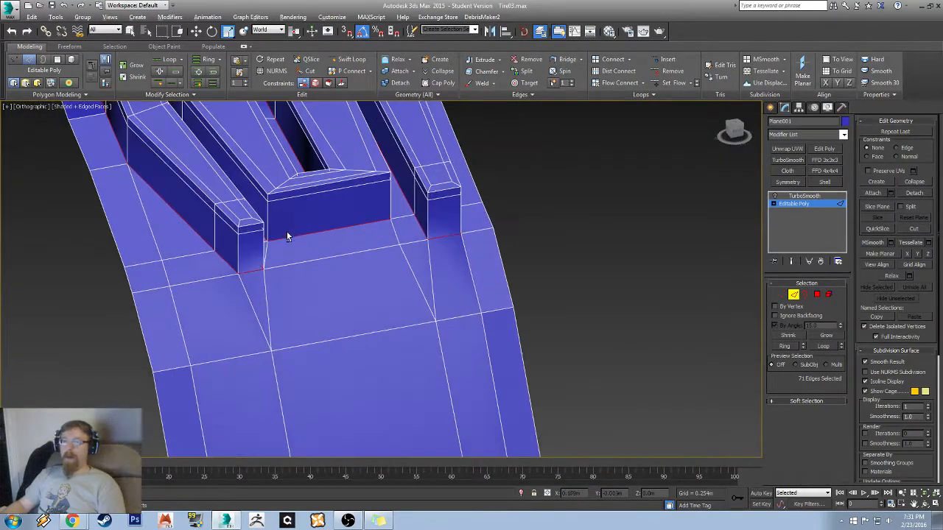
{"action": "middle_click_drag", "start_coordinate": [287, 232], "coordinate": [496, 261], "text": "alt"}
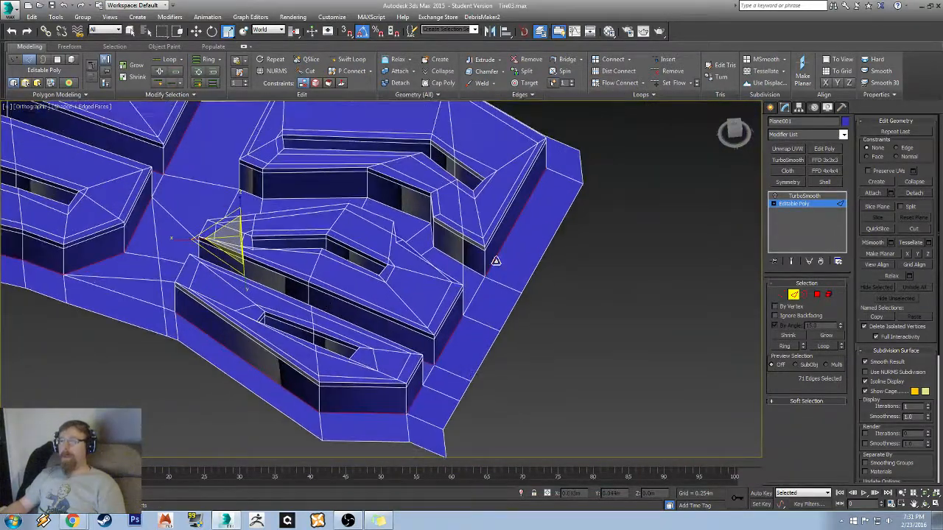
{"action": "double_click", "coordinate": [453, 256], "text": "ctrl"}
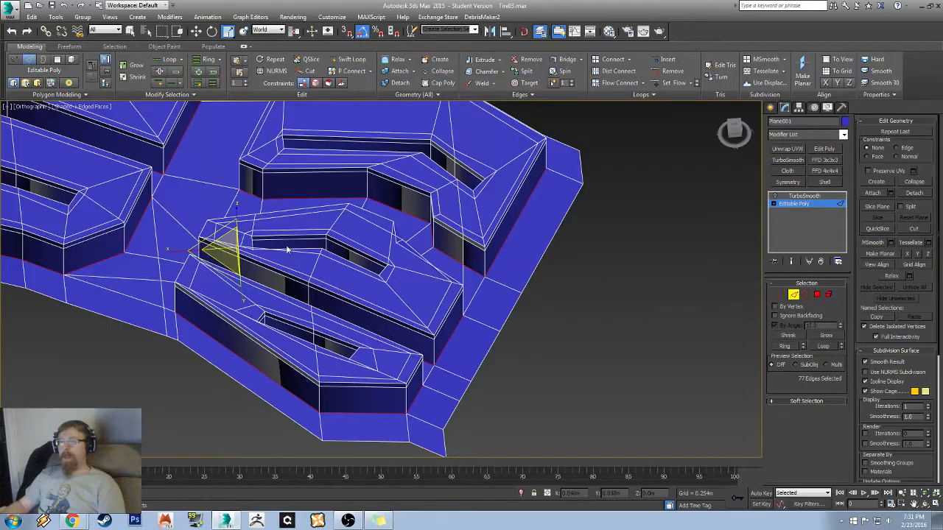
{"action": "middle_click_drag", "start_coordinate": [287, 251], "coordinate": [359, 214], "text": "alt"}
{"action": "double_click", "coordinate": [108, 212], "text": "ctrl"}
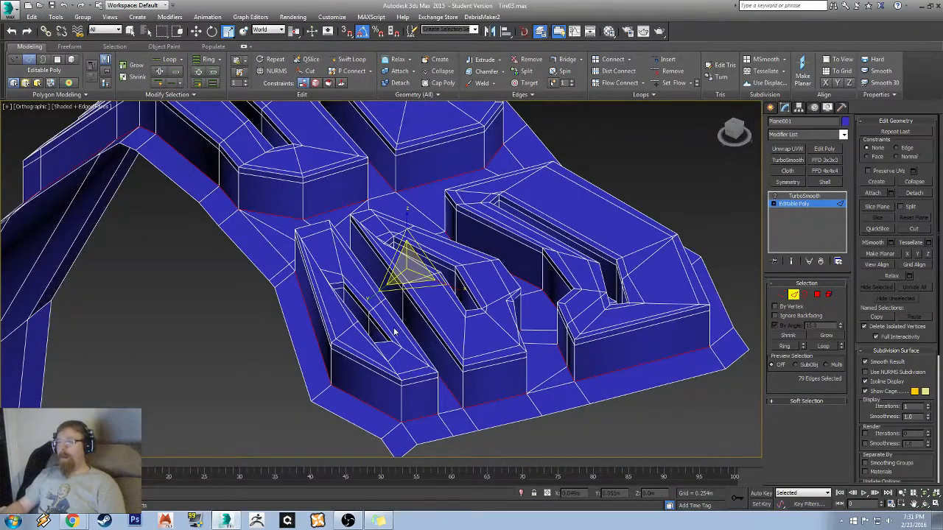
- Extrude all selected base edges with a height of 0 m and a narrow width to form support edges
{"action": "middle_click_drag", "start_coordinate": [396, 333], "coordinate": [418, 338], "text": "alt"}
{"action": "key", "text": "F3"}
{"action": "mouse_move", "coordinate": [217, 304]}
{"action": "middle_mouse_down"}
{"action": "mouse_move", "coordinate": [331, 337]}
{"action": "mouse_move", "coordinate": [440, 402]}
{"action": "mouse_move", "coordinate": [440, 423]}
{"action": "mouse_move", "coordinate": [442, 406]}
{"action": "mouse_move", "coordinate": [501, 354]}
{"action": "mouse_move", "coordinate": [523, 264]}
{"action": "mouse_move", "coordinate": [343, 221]}
{"action": "mouse_move", "coordinate": [347, 316]}
{"action": "mouse_move", "coordinate": [311, 269]}
{"action": "middle_mouse_up"}
{"action": "key", "text": "F3"}
{"action": "scroll", "coordinate": [390, 332], "scroll_direction": "down", "scroll_amount": 5}
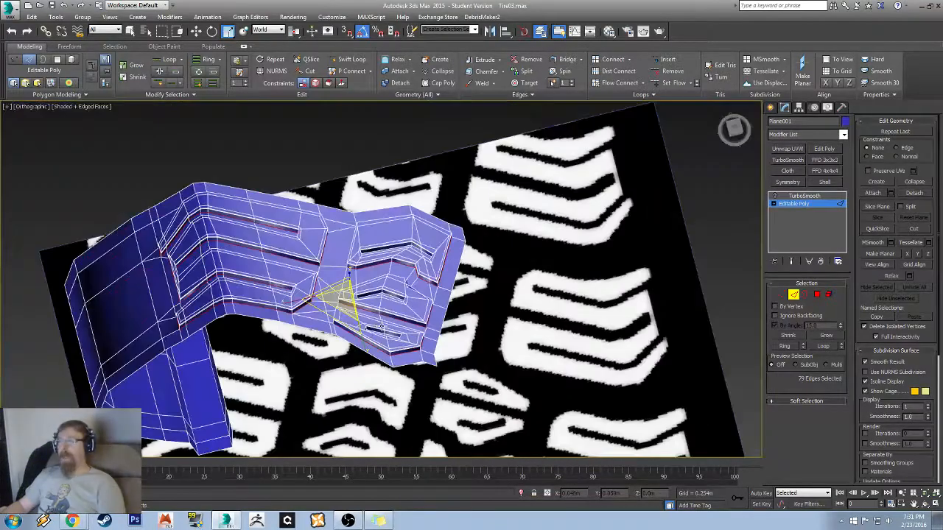
{"action": "right_click", "coordinate": [362, 268]}
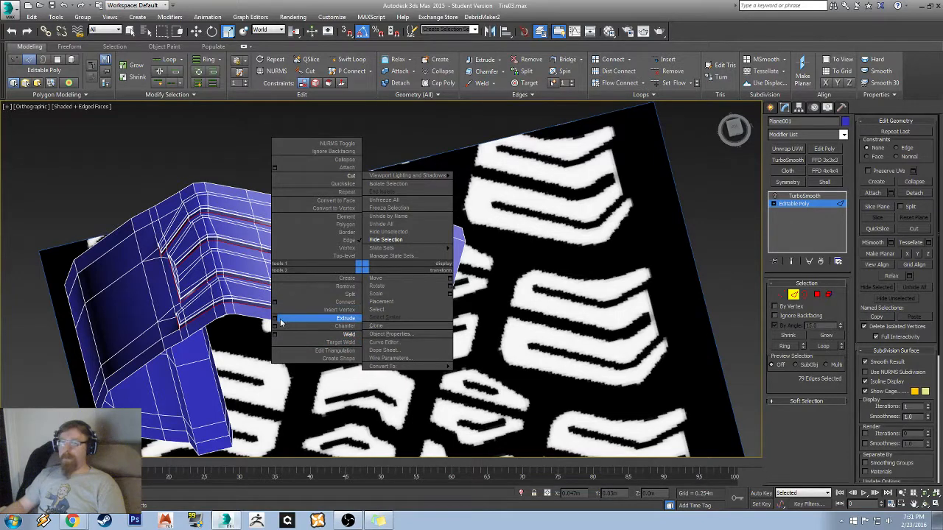
{"action": "left_click", "coordinate": [274, 318]}
{"action": "scroll", "coordinate": [297, 264], "scroll_direction": "up", "scroll_amount": 6}
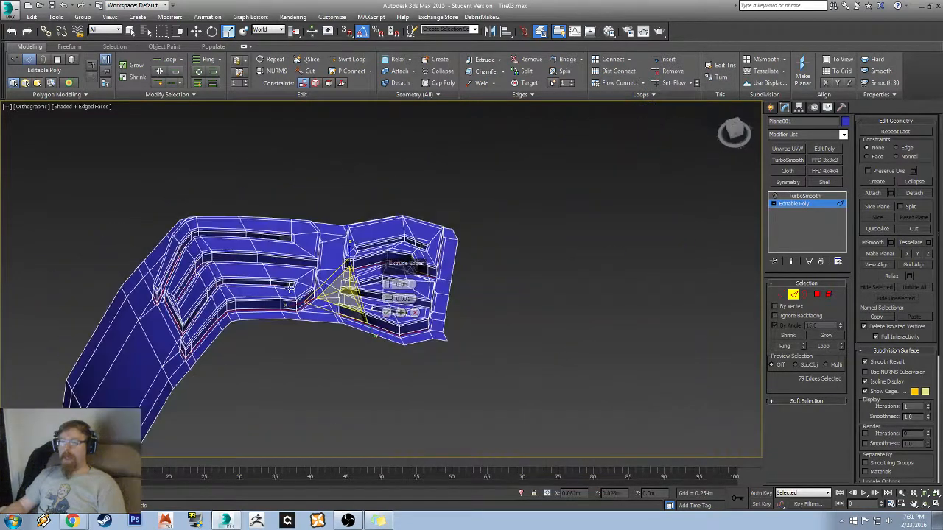
{"action": "middle_click_drag", "start_coordinate": [296, 264], "coordinate": [207, 319], "text": "alt"}
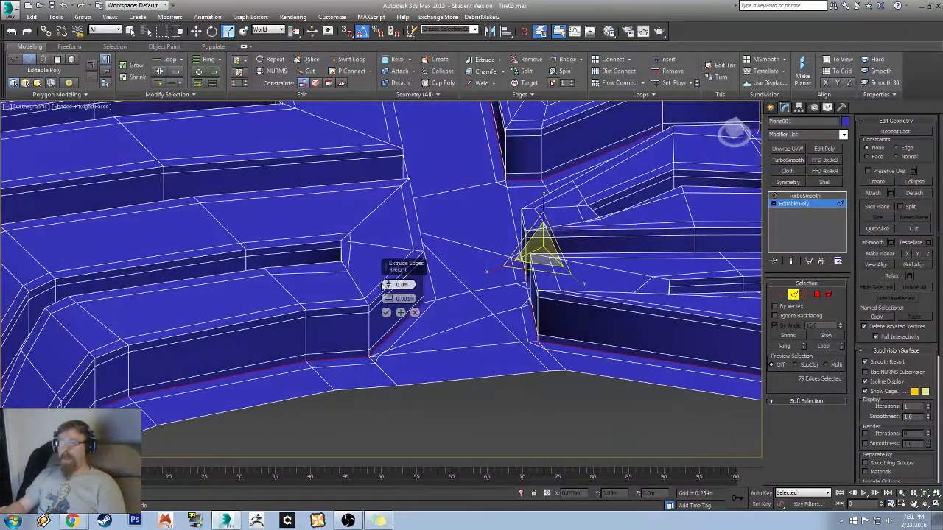
{"action": "left_click_drag", "start_coordinate": [388, 299], "coordinate": [388, 304]}
{"action": "left_click", "coordinate": [387, 314]}
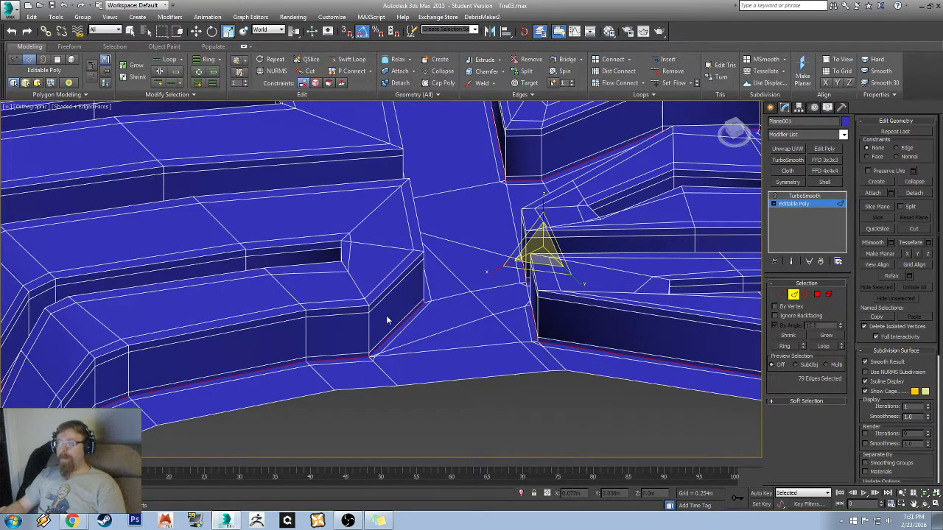
- Move the misplaced support vertex at the middle center block's notch so the top face stops overlapping the side wall
{"action": "scroll", "coordinate": [442, 287], "scroll_direction": "down", "scroll_amount": 5}
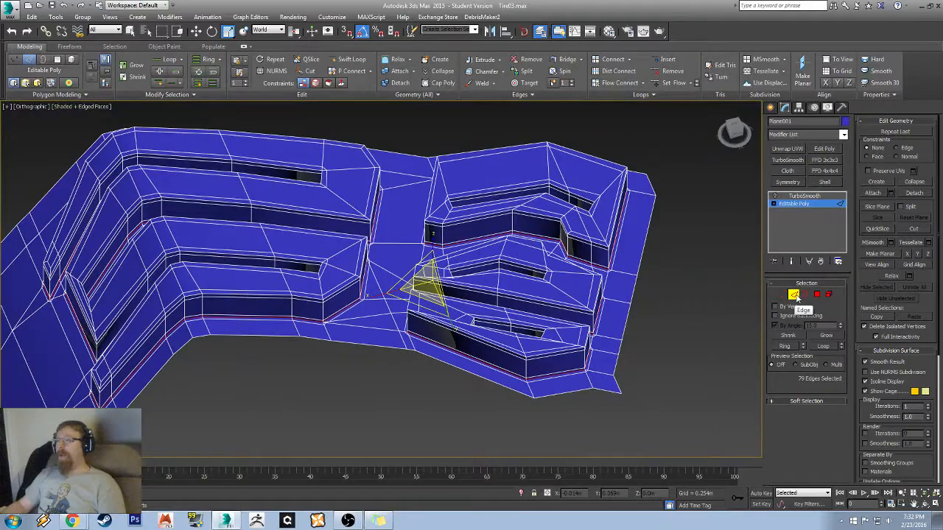
{"action": "key", "text": "1"}
{"action": "middle_click_drag", "start_coordinate": [573, 247], "coordinate": [378, 250]}
{"action": "scroll", "coordinate": [300, 269], "scroll_direction": "up", "scroll_amount": 5}
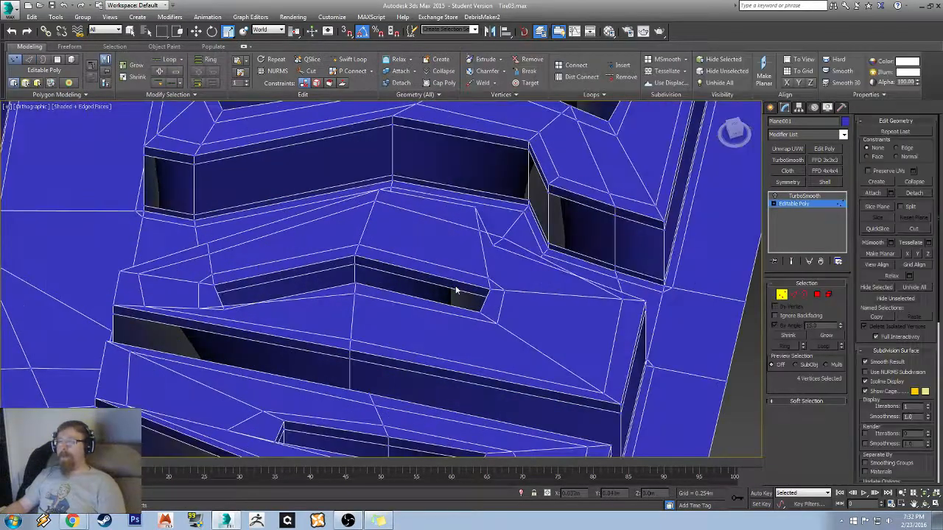
{"action": "scroll", "coordinate": [455, 291], "scroll_direction": "up", "scroll_amount": 5}
{"action": "left_click", "coordinate": [302, 206]}
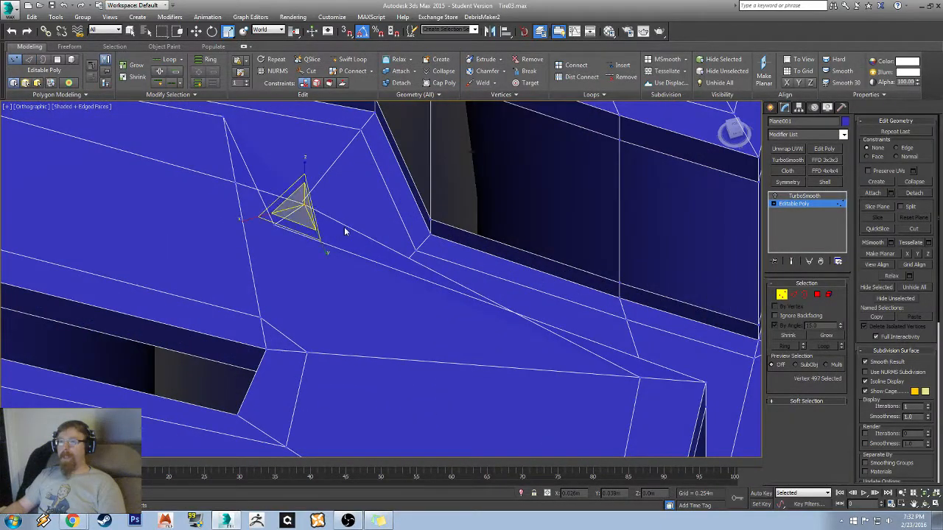
{"action": "middle_click_drag", "start_coordinate": [344, 227], "coordinate": [340, 322], "text": "alt"}
{"action": "key", "text": "w"}
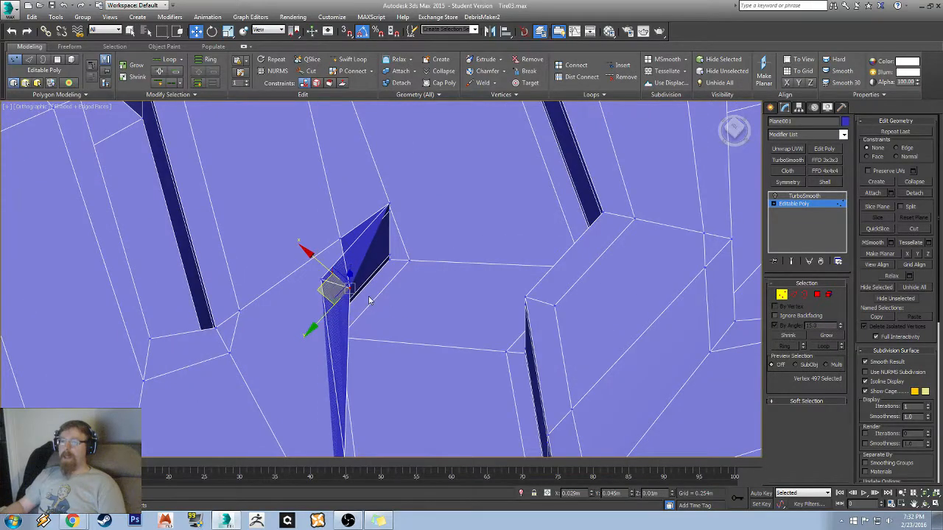
{"action": "left_click_drag", "start_coordinate": [320, 290], "coordinate": [274, 285]}
{"action": "middle_click_drag", "start_coordinate": [274, 285], "coordinate": [258, 308], "text": "alt"}
- Connect the vertex beside the slot's end to the corner vertex of the neighbouring notch with a new edge
{"action": "scroll", "coordinate": [258, 308], "scroll_direction": "down", "scroll_amount": 2}
{"action": "left_click", "coordinate": [229, 336]}
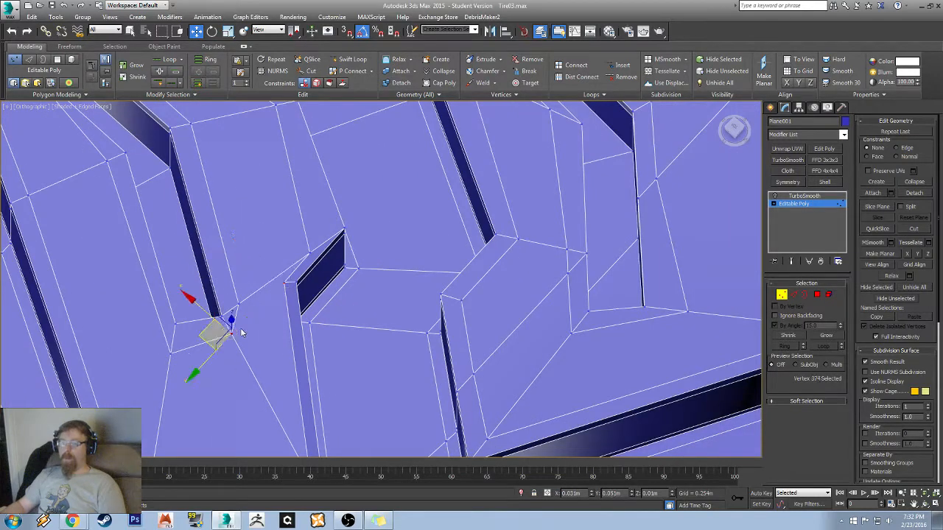
{"action": "left_click", "coordinate": [286, 284], "text": "ctrl"}
{"action": "right_click", "coordinate": [277, 339]}
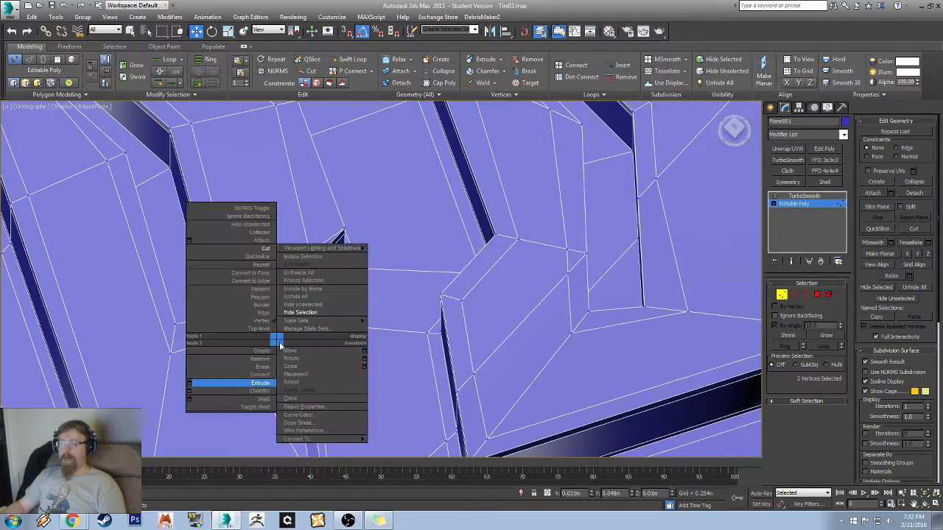
{"action": "left_click", "coordinate": [259, 375]}
- Move the top-face vertex at the other end of the middle center block's slot closer to the slot corner
{"action": "middle_click_drag", "start_coordinate": [259, 375], "coordinate": [339, 208], "text": "alt"}
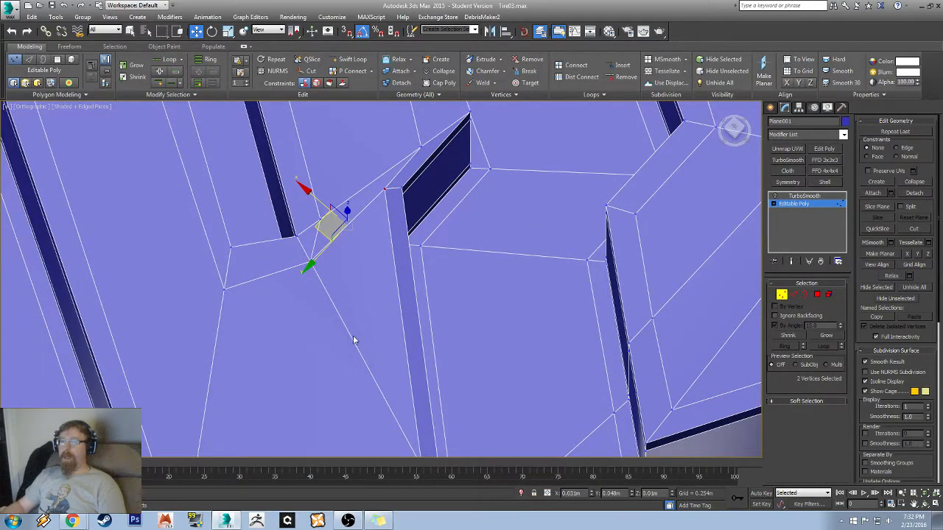
{"action": "middle_click_drag", "start_coordinate": [221, 302], "coordinate": [375, 277]}
{"action": "scroll", "coordinate": [376, 277], "scroll_direction": "down", "scroll_amount": 3}
{"action": "middle_click_drag", "start_coordinate": [326, 155], "coordinate": [347, 363]}
{"action": "scroll", "coordinate": [265, 281], "scroll_direction": "up", "scroll_amount": 1}
{"action": "scroll", "coordinate": [265, 282], "scroll_direction": "up", "scroll_amount": 3}
{"action": "left_click_drag", "start_coordinate": [247, 195], "coordinate": [268, 213]}
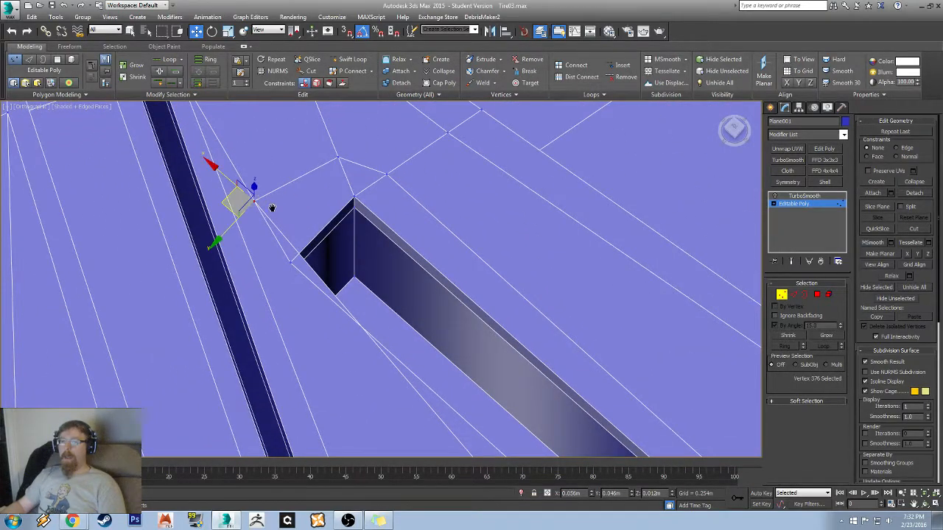
{"action": "middle_click_drag", "start_coordinate": [270, 207], "coordinate": [276, 218]}
{"action": "left_click_drag", "start_coordinate": [230, 211], "coordinate": [250, 275]}
{"action": "scroll", "coordinate": [250, 275], "scroll_direction": "down", "scroll_amount": 4}
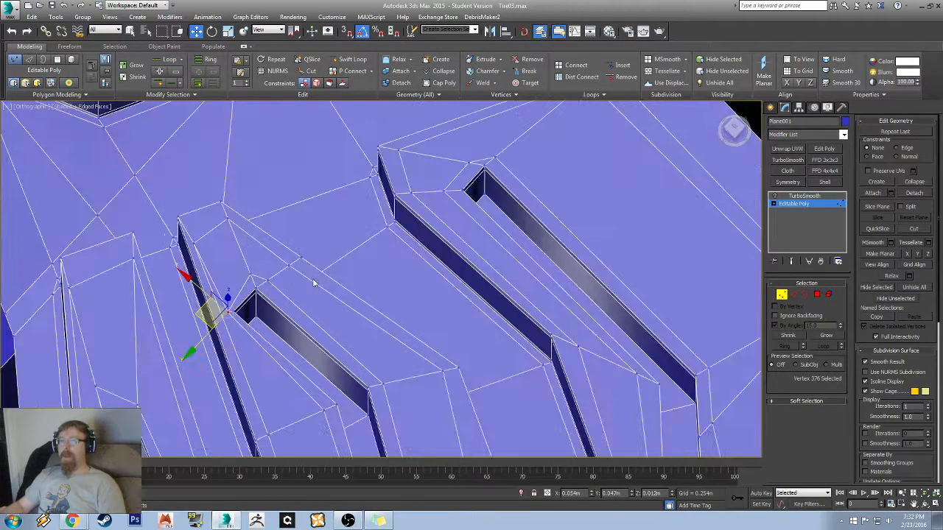
- Target-weld the two close vertices at the bend of the strip between the large center block's slot and notch
{"action": "scroll", "coordinate": [254, 278], "scroll_direction": "up", "scroll_amount": 4}
{"action": "middle_click_drag", "start_coordinate": [399, 284], "coordinate": [166, 286]}
{"action": "scroll", "coordinate": [166, 286], "scroll_direction": "down", "scroll_amount": 4}
{"action": "middle_click_drag", "start_coordinate": [390, 213], "coordinate": [258, 318]}
{"action": "middle_click_drag", "start_coordinate": [337, 224], "coordinate": [124, 147]}
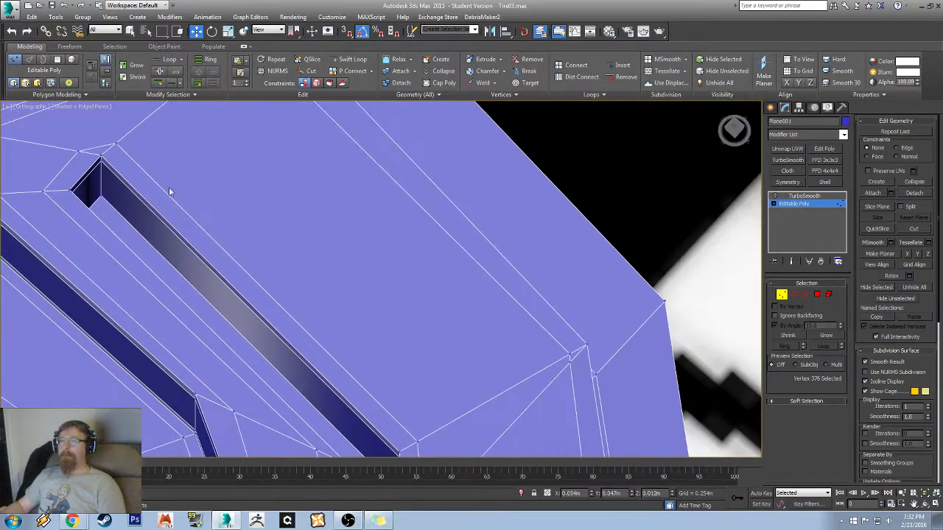
{"action": "middle_click_drag", "start_coordinate": [348, 371], "coordinate": [287, 228]}
{"action": "middle_click_drag", "start_coordinate": [275, 310], "coordinate": [311, 162]}
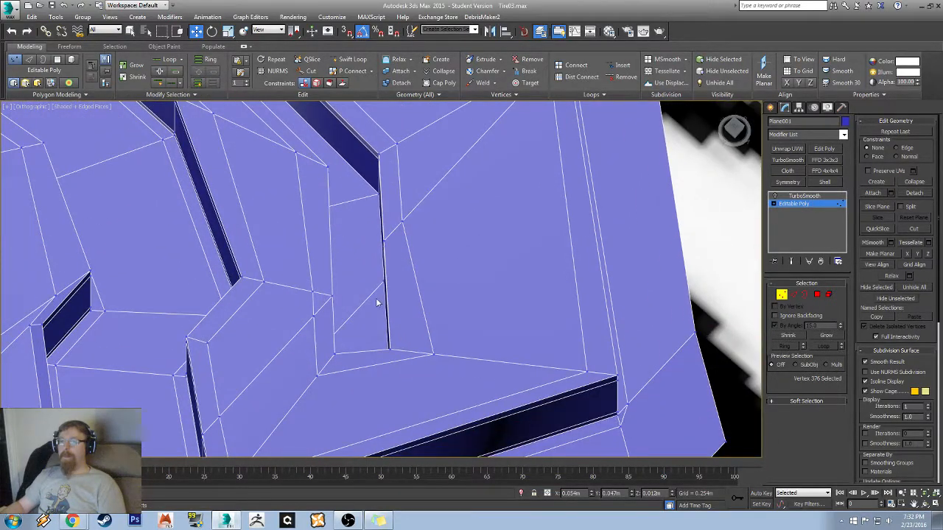
{"action": "middle_click_drag", "start_coordinate": [377, 302], "coordinate": [317, 307]}
{"action": "right_click", "coordinate": [302, 269]}
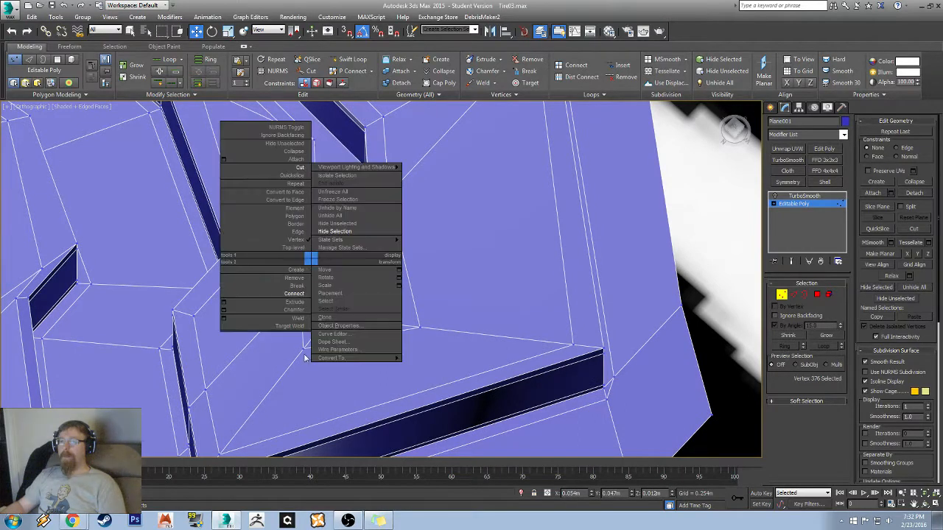
{"action": "left_click", "coordinate": [296, 328]}
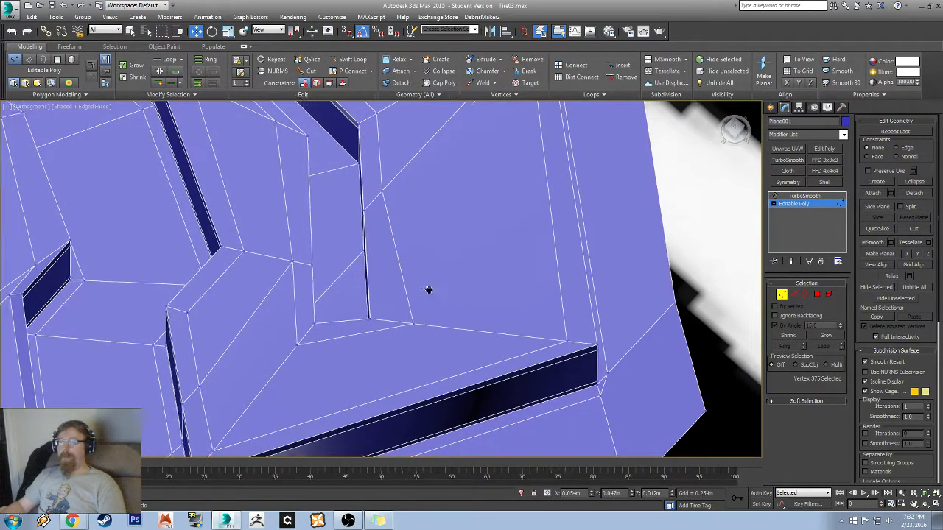
{"action": "middle_click_drag", "start_coordinate": [430, 293], "coordinate": [330, 322]}
{"action": "middle_click_drag", "start_coordinate": [277, 254], "coordinate": [310, 293]}
- Constrain vertex movement to faces and move the top-face vertex beside the middle of the large block's slot closer to the slot
{"action": "left_click", "coordinate": [316, 258]}
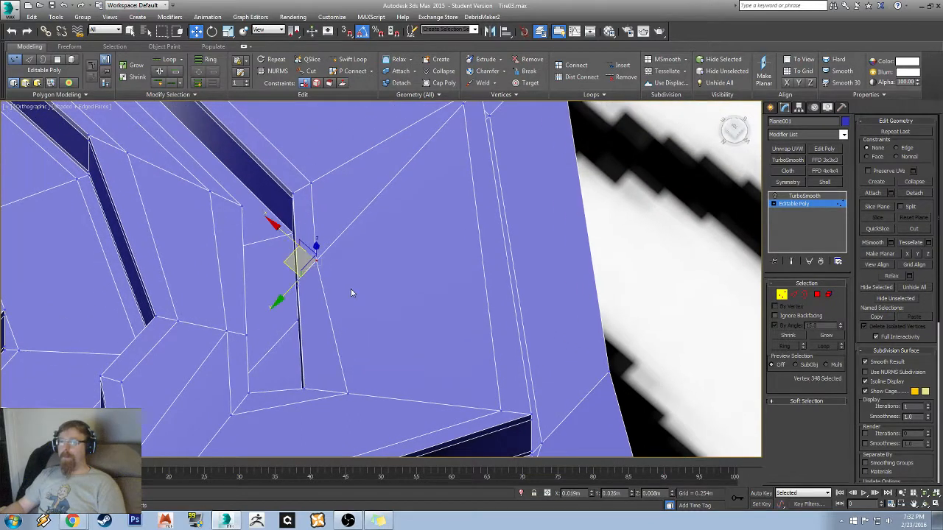
{"action": "left_click_drag", "start_coordinate": [287, 262], "coordinate": [298, 260]}
{"action": "middle_click_drag", "start_coordinate": [412, 248], "coordinate": [379, 269], "text": "alt"}
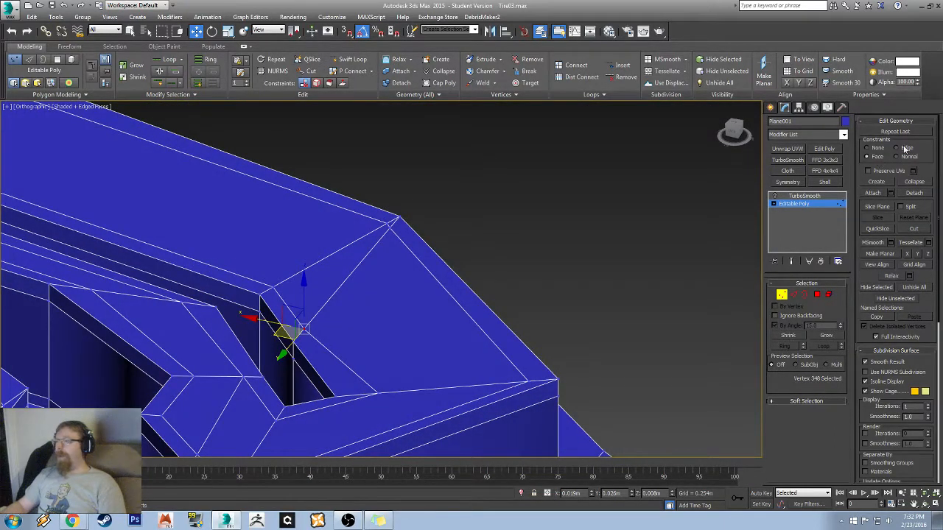
{"action": "middle_click_drag", "start_coordinate": [428, 302], "coordinate": [314, 327], "text": "alt"}
{"action": "left_click_drag", "start_coordinate": [279, 315], "coordinate": [292, 317]}
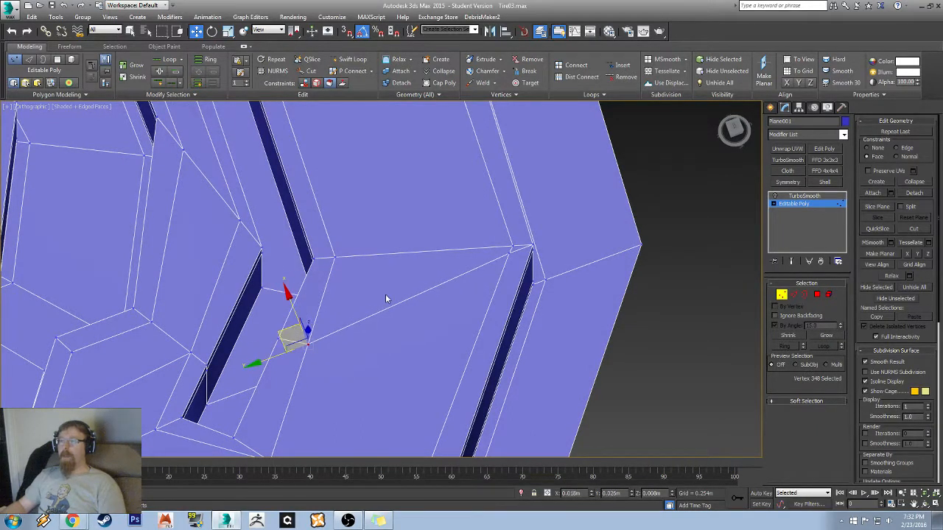
{"action": "middle_click_drag", "start_coordinate": [386, 300], "coordinate": [426, 318], "text": "alt"}
{"action": "scroll", "coordinate": [427, 319], "scroll_direction": "down", "scroll_amount": 2}
{"action": "middle_click_drag", "start_coordinate": [337, 363], "coordinate": [425, 239]}
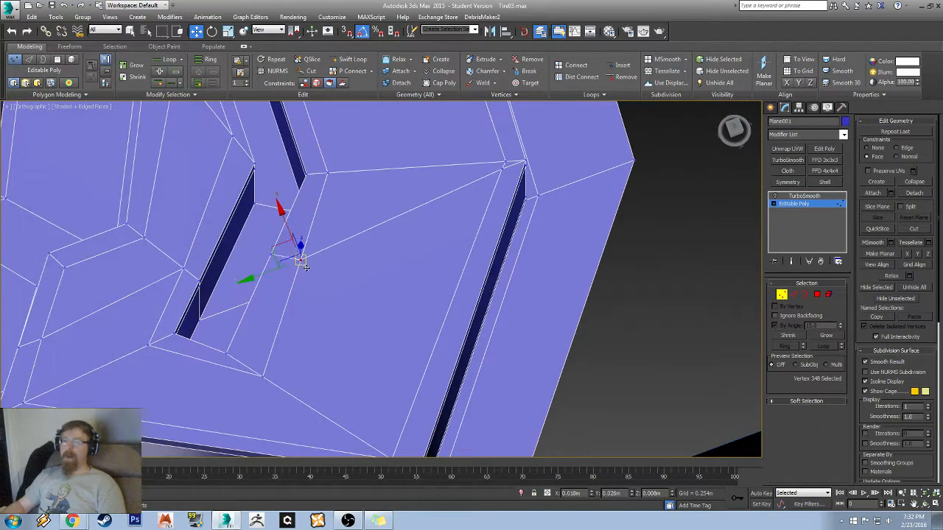
- Target-weld the two close top-face vertices at the large block's outer bend, beside the end of its side wall
{"action": "middle_click_drag", "start_coordinate": [306, 267], "coordinate": [465, 234], "text": "alt"}
{"action": "middle_click_drag", "start_coordinate": [465, 234], "coordinate": [310, 290]}
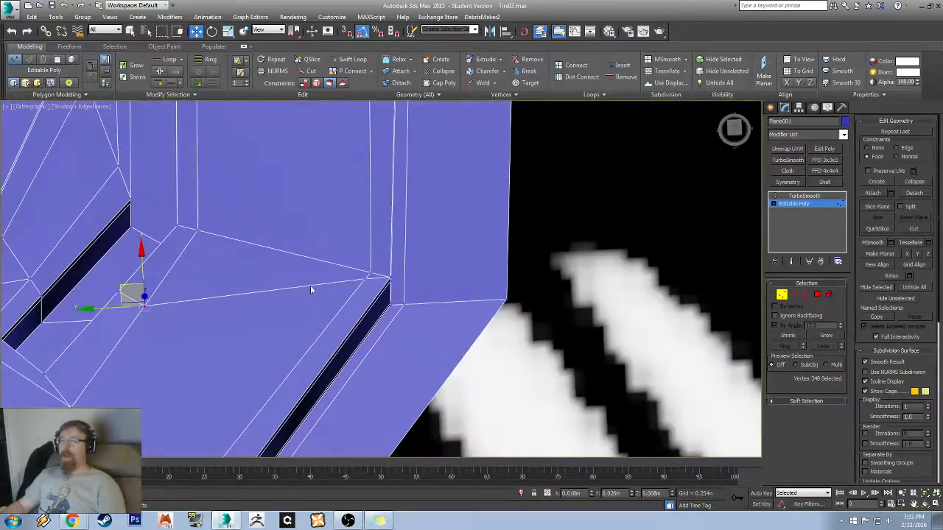
{"action": "scroll", "coordinate": [310, 289], "scroll_direction": "up", "scroll_amount": 2}
{"action": "right_click", "coordinate": [366, 270]}
{"action": "left_click", "coordinate": [343, 336]}
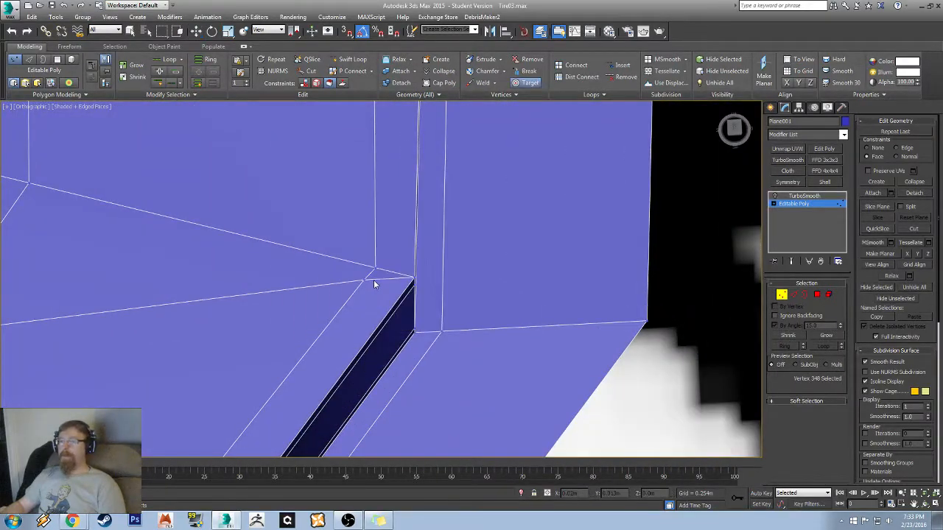
{"action": "left_click", "coordinate": [375, 269]}
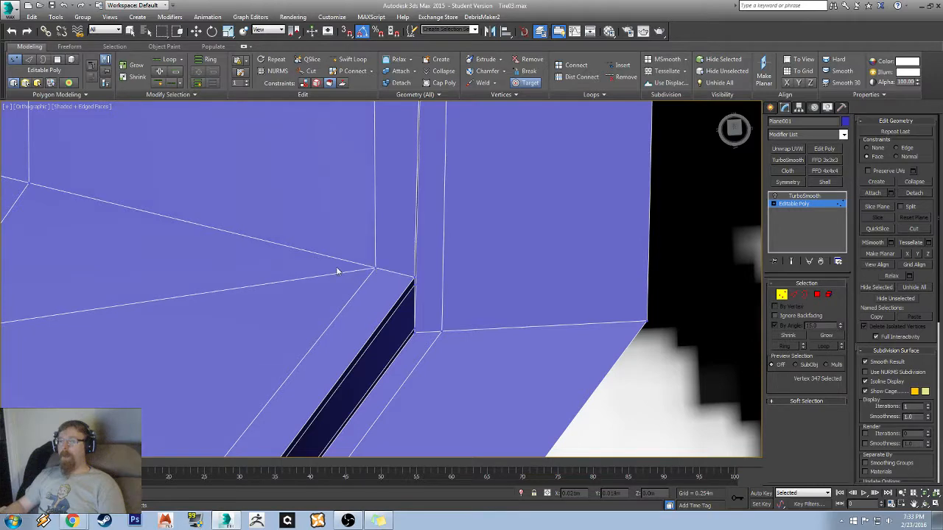
- Move the two top-face vertices at the lower end of the narrow edge block's slot closer to the slot's corners
{"action": "scroll", "coordinate": [337, 270], "scroll_direction": "down", "scroll_amount": 5}
{"action": "middle_click_drag", "start_coordinate": [294, 295], "coordinate": [413, 259]}
{"action": "middle_click_drag", "start_coordinate": [317, 267], "coordinate": [386, 261]}
{"action": "middle_click_drag", "start_coordinate": [442, 288], "coordinate": [459, 285], "text": "alt"}
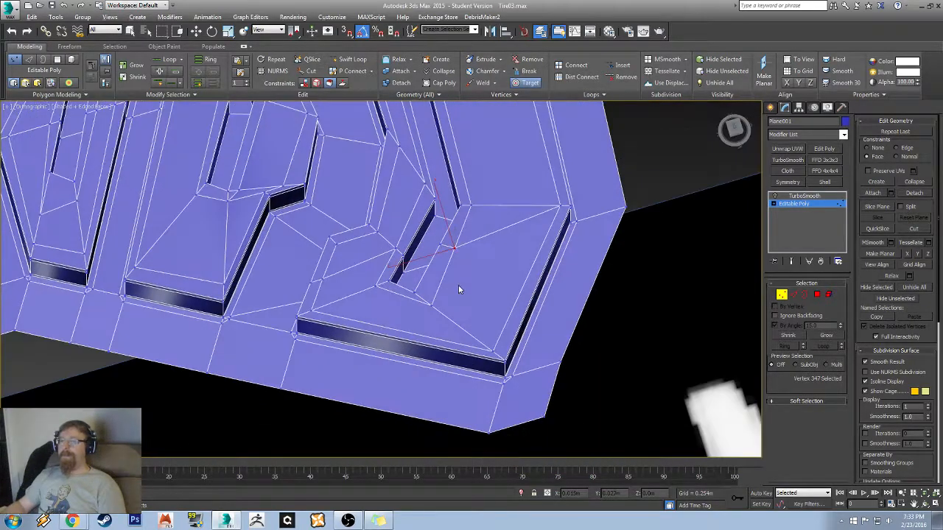
{"action": "middle_click_drag", "start_coordinate": [341, 267], "coordinate": [475, 261]}
{"action": "middle_click_drag", "start_coordinate": [265, 192], "coordinate": [444, 261]}
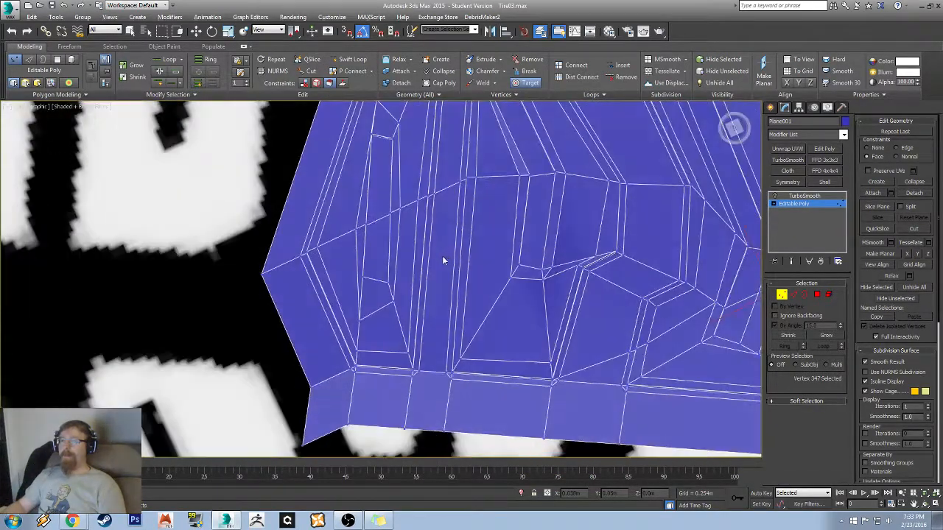
{"action": "scroll", "coordinate": [413, 198], "scroll_direction": "up", "scroll_amount": 2}
{"action": "middle_click_drag", "start_coordinate": [380, 169], "coordinate": [348, 272]}
{"action": "scroll", "coordinate": [347, 272], "scroll_direction": "up", "scroll_amount": 4}
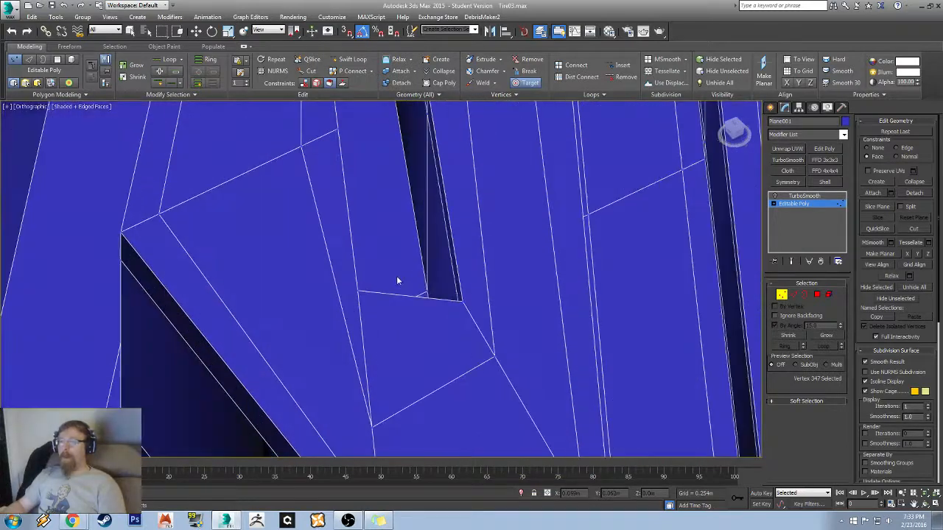
{"action": "left_click_drag", "start_coordinate": [398, 455], "coordinate": [399, 455]}
{"action": "middle_click_drag", "start_coordinate": [412, 424], "coordinate": [429, 287], "text": "alt"}
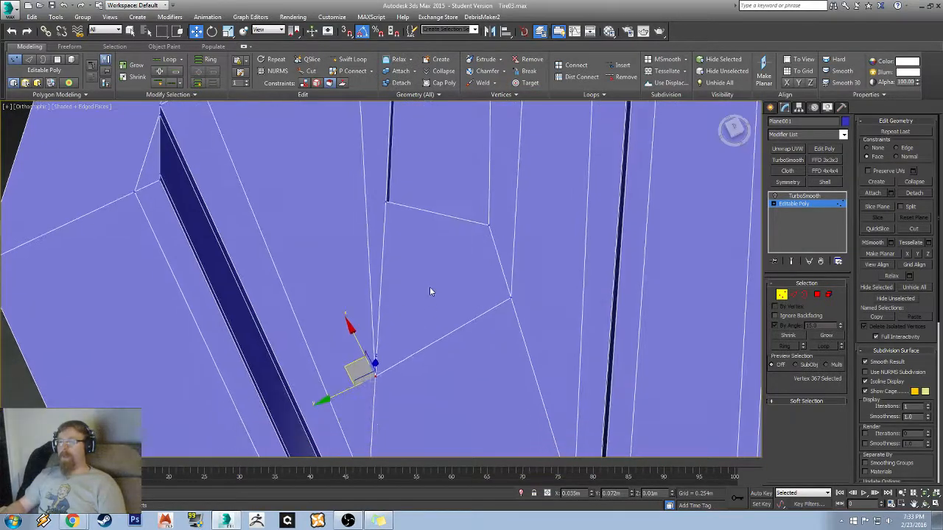
{"action": "scroll", "coordinate": [429, 287], "scroll_direction": "down", "scroll_amount": 3}
{"action": "left_click_drag", "start_coordinate": [378, 318], "coordinate": [368, 235]}
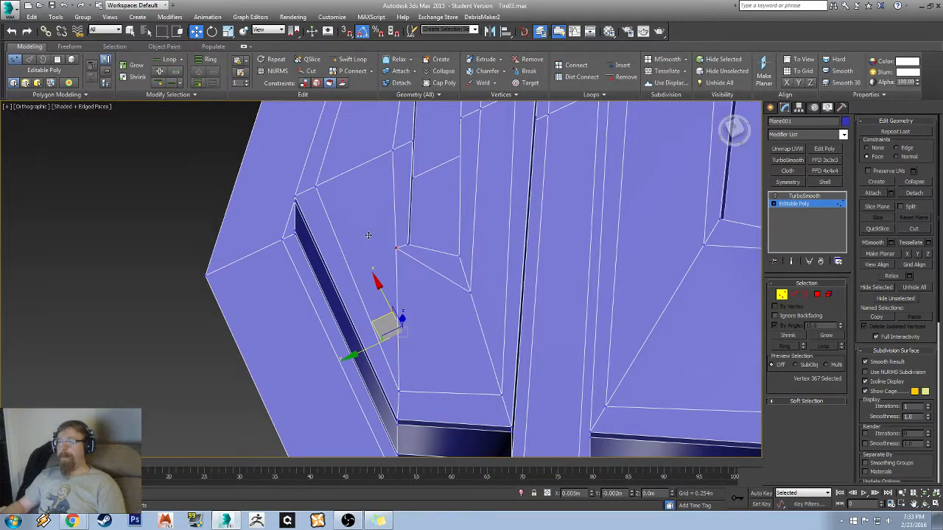
{"action": "left_click", "coordinate": [470, 291]}
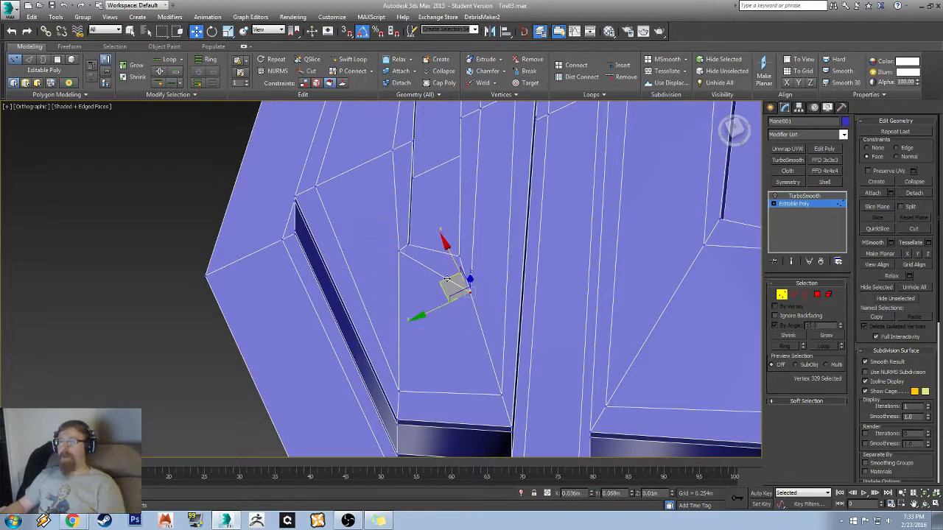
{"action": "left_click_drag", "start_coordinate": [444, 282], "coordinate": [442, 252]}
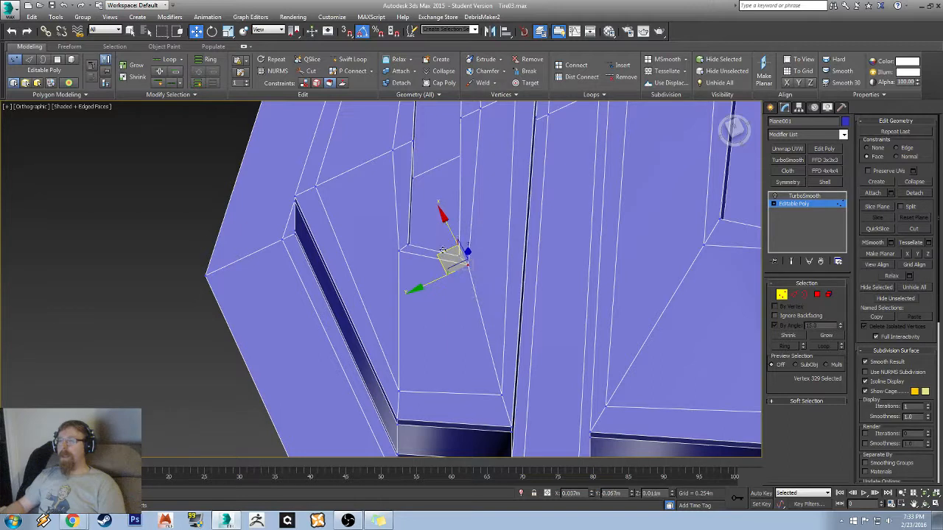
- Move the top-face vertex beside the middle of the narrow edge block's slot closer to the slot edge
{"action": "middle_click_drag", "start_coordinate": [414, 159], "coordinate": [431, 261]}
{"action": "left_click", "coordinate": [412, 256]}
{"action": "middle_click_drag", "start_coordinate": [421, 227], "coordinate": [411, 270]}
{"action": "scroll", "coordinate": [411, 270], "scroll_direction": "up", "scroll_amount": 3}
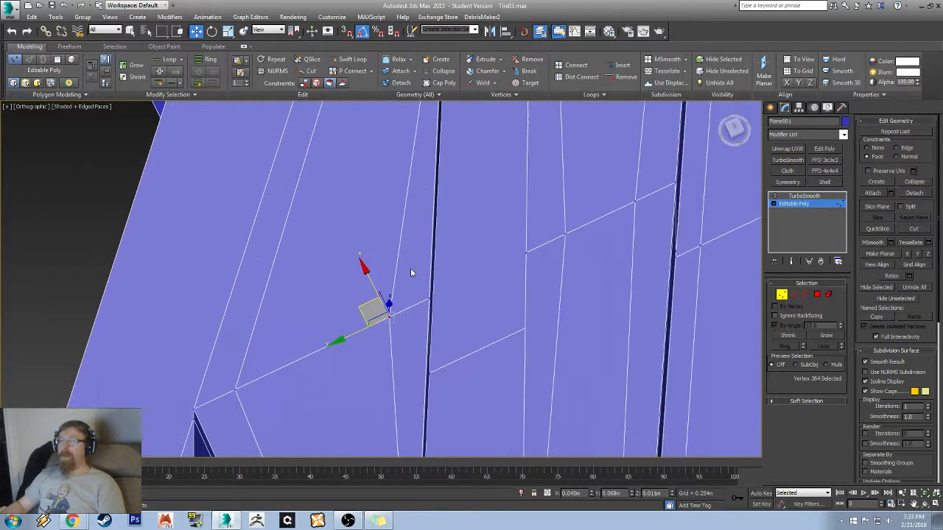
{"action": "left_click_drag", "start_coordinate": [359, 306], "coordinate": [382, 290]}
- Move the two vertices at the slot's upper end and the vertex along its opposite side closer to the slot's outline
{"action": "middle_click_drag", "start_coordinate": [452, 179], "coordinate": [364, 397]}
{"action": "middle_click_drag", "start_coordinate": [394, 203], "coordinate": [396, 227]}
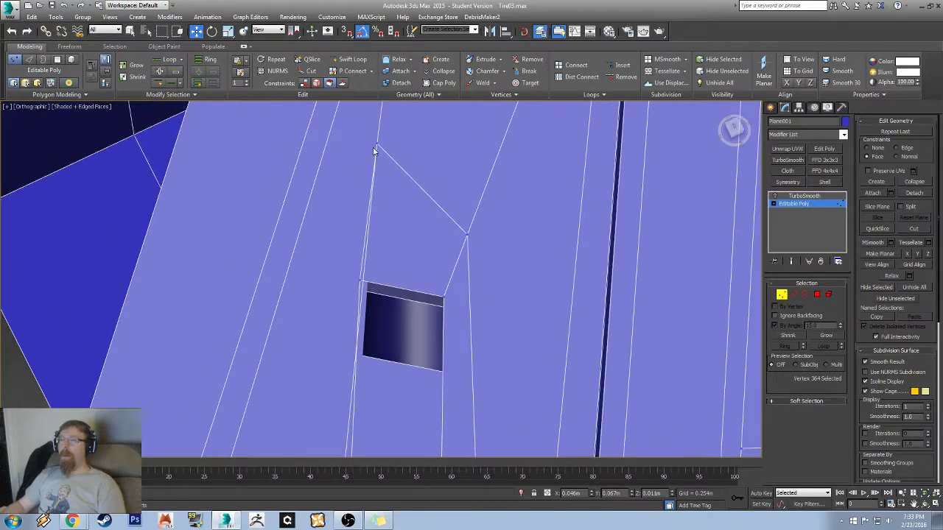
{"action": "left_click_drag", "start_coordinate": [348, 133], "coordinate": [320, 248]}
{"action": "left_click", "coordinate": [466, 236]}
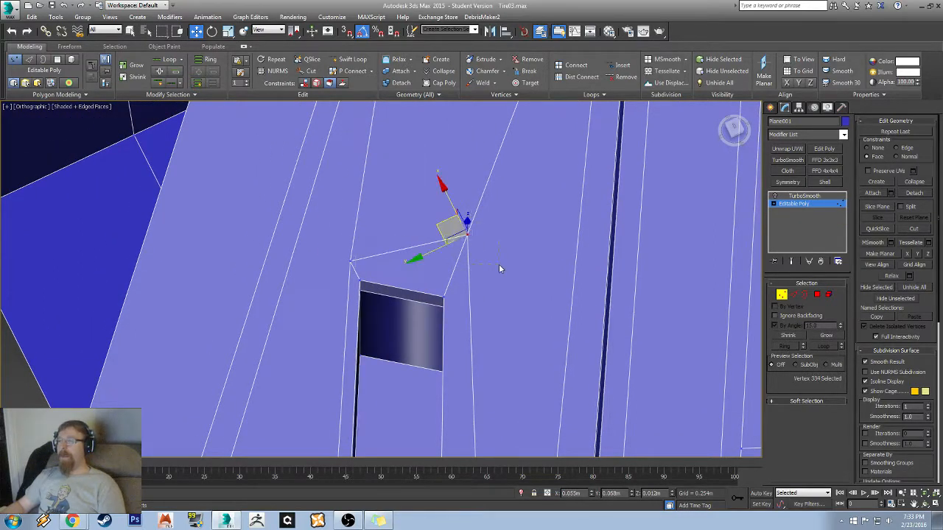
{"action": "left_click_drag", "start_coordinate": [447, 222], "coordinate": [433, 271]}
{"action": "middle_click_drag", "start_coordinate": [495, 441], "coordinate": [457, 188]}
{"action": "scroll", "coordinate": [456, 187], "scroll_direction": "down", "scroll_amount": 2}
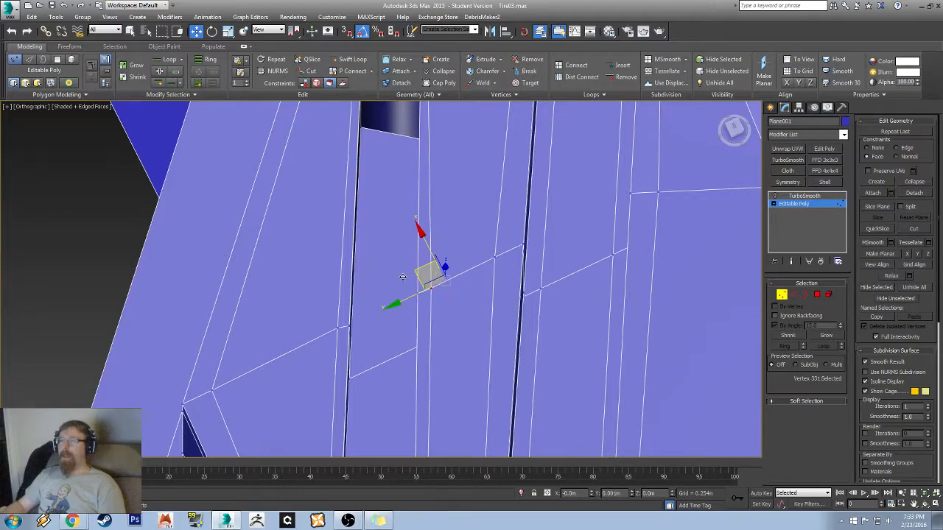
- Move the top-face vertex at the end of the neighbouring block's slot closer to the slot's corner
{"action": "middle_click_drag", "start_coordinate": [441, 322], "coordinate": [565, 333]}
{"action": "scroll", "coordinate": [417, 316], "scroll_direction": "down", "scroll_amount": 3}
{"action": "scroll", "coordinate": [494, 305], "scroll_direction": "up", "scroll_amount": 5}
{"action": "scroll", "coordinate": [493, 302], "scroll_direction": "up", "scroll_amount": 5}
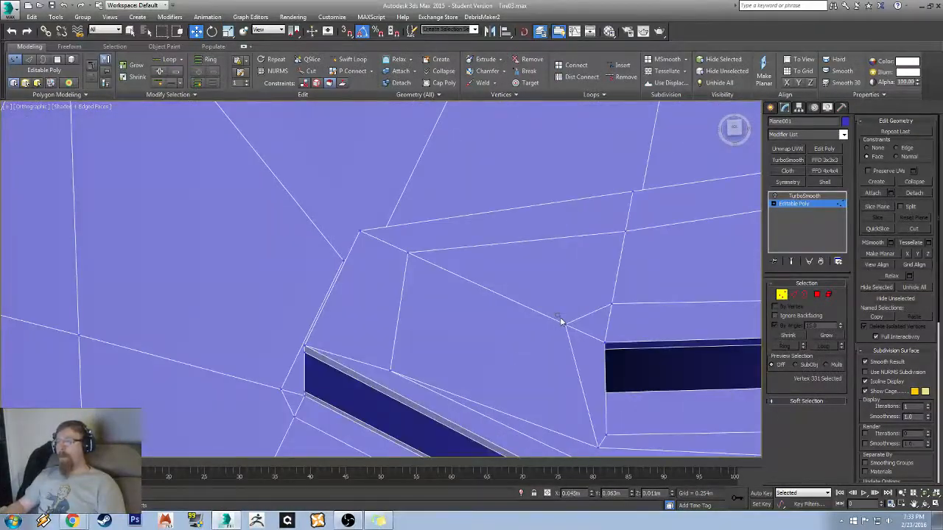
{"action": "left_click", "coordinate": [560, 320]}
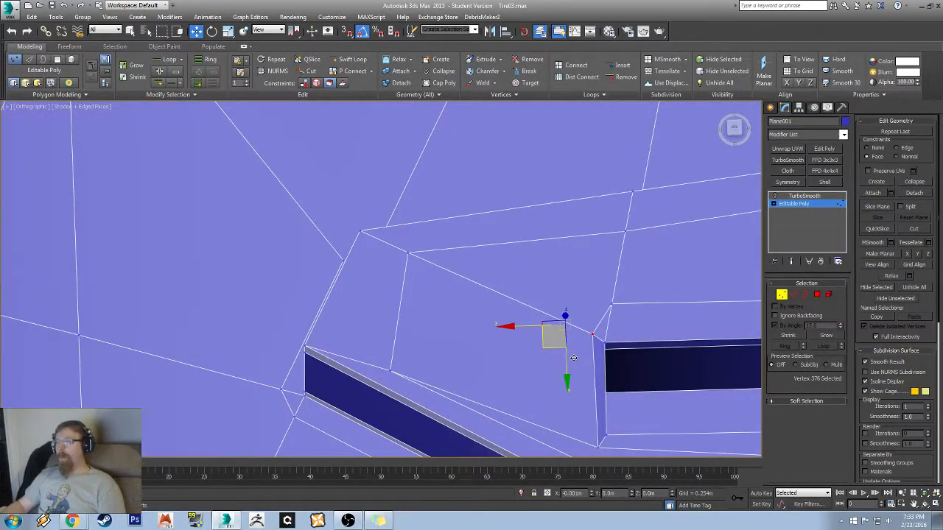
{"action": "left_click_drag", "start_coordinate": [546, 348], "coordinate": [598, 340]}
{"action": "left_click", "coordinate": [616, 302]}
- Target-weld the extra vertex beside that slot's end corner to the adjacent top-face vertex
{"action": "middle_click_drag", "start_coordinate": [598, 340], "coordinate": [540, 225], "text": "alt"}
{"action": "scroll", "coordinate": [540, 224], "scroll_direction": "down", "scroll_amount": 5}
{"action": "middle_click_drag", "start_coordinate": [390, 233], "coordinate": [492, 321], "text": "alt"}
{"action": "scroll", "coordinate": [492, 320], "scroll_direction": "up", "scroll_amount": 3}
{"action": "right_click", "coordinate": [497, 301]}
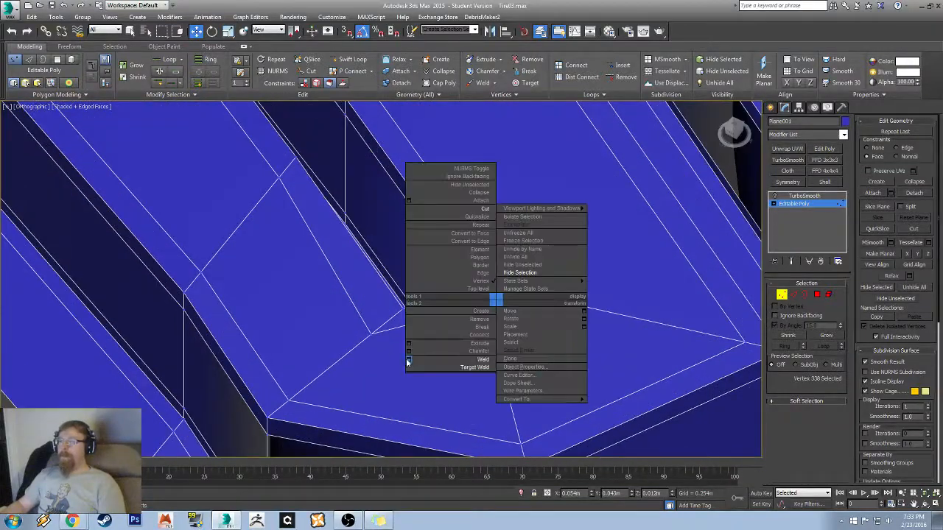
{"action": "left_click", "coordinate": [448, 370]}
{"action": "middle_click_drag", "start_coordinate": [641, 317], "coordinate": [457, 279]}
{"action": "right_click", "coordinate": [457, 280]}
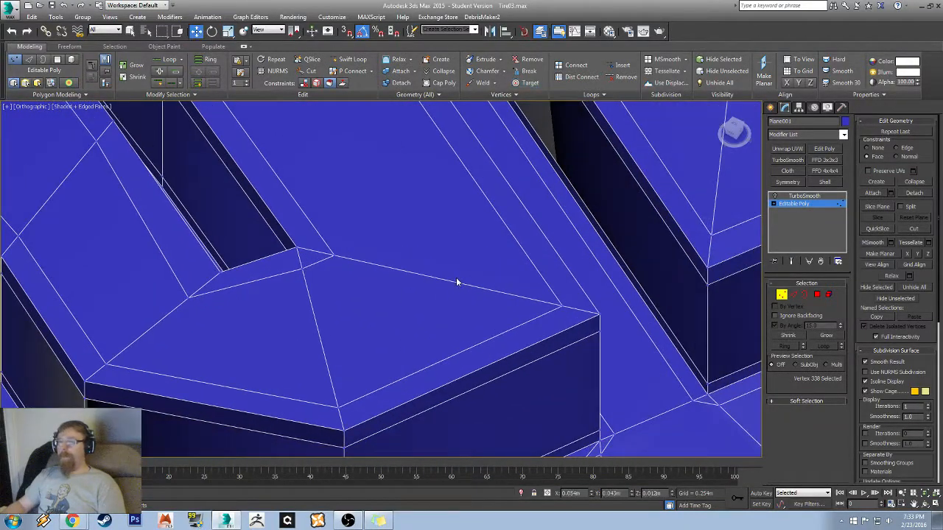
{"action": "middle_click_drag", "start_coordinate": [284, 251], "coordinate": [436, 319]}
{"action": "right_click", "coordinate": [486, 322]}
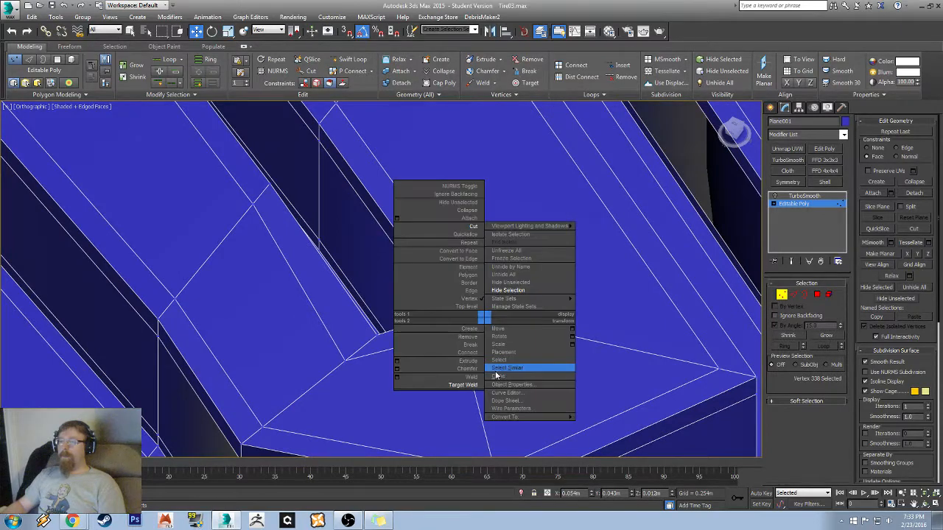
{"action": "left_click", "coordinate": [455, 387]}
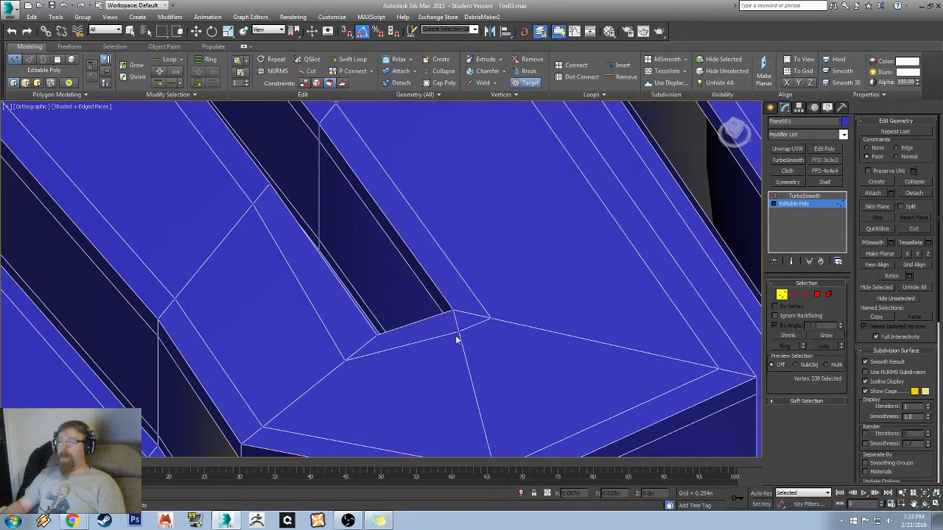
- Target-weld the extra vertex at the end of the narrow tread groove onto the adjacent corner vertex
{"action": "left_click", "coordinate": [491, 319]}
{"action": "middle_click_drag", "start_coordinate": [490, 318], "coordinate": [483, 299], "text": "alt"}
{"action": "scroll", "coordinate": [483, 298], "scroll_direction": "down", "scroll_amount": 5}
{"action": "middle_click_drag", "start_coordinate": [424, 245], "coordinate": [378, 288], "text": "alt"}
{"action": "middle_click_drag", "start_coordinate": [288, 300], "coordinate": [457, 314], "text": "alt"}
- Move the two vertices beside the bent groove's corners in the XY plane to even out the surrounding edges
{"action": "key", "text": "w"}
{"action": "middle_click_drag", "start_coordinate": [598, 263], "coordinate": [365, 298], "text": "alt"}
{"action": "scroll", "coordinate": [365, 299], "scroll_direction": "up", "scroll_amount": 5}
{"action": "middle_click_drag", "start_coordinate": [361, 381], "coordinate": [389, 249]}
{"action": "middle_click_drag", "start_coordinate": [416, 361], "coordinate": [309, 234]}
{"action": "scroll", "coordinate": [341, 293], "scroll_direction": "down", "scroll_amount": 5}
{"action": "scroll", "coordinate": [309, 235], "scroll_direction": "up", "scroll_amount": 3}
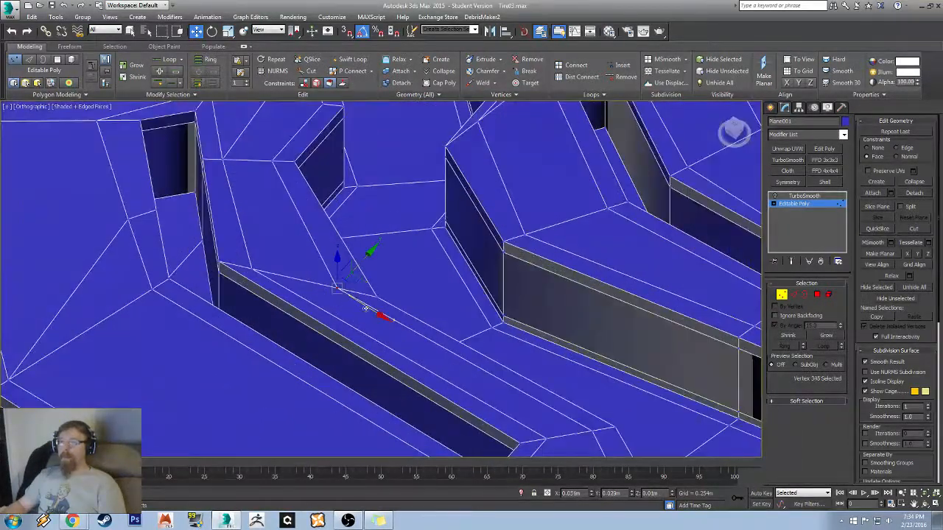
{"action": "middle_click_drag", "start_coordinate": [366, 308], "coordinate": [351, 324], "text": "alt"}
{"action": "left_click_drag", "start_coordinate": [367, 291], "coordinate": [387, 318]}
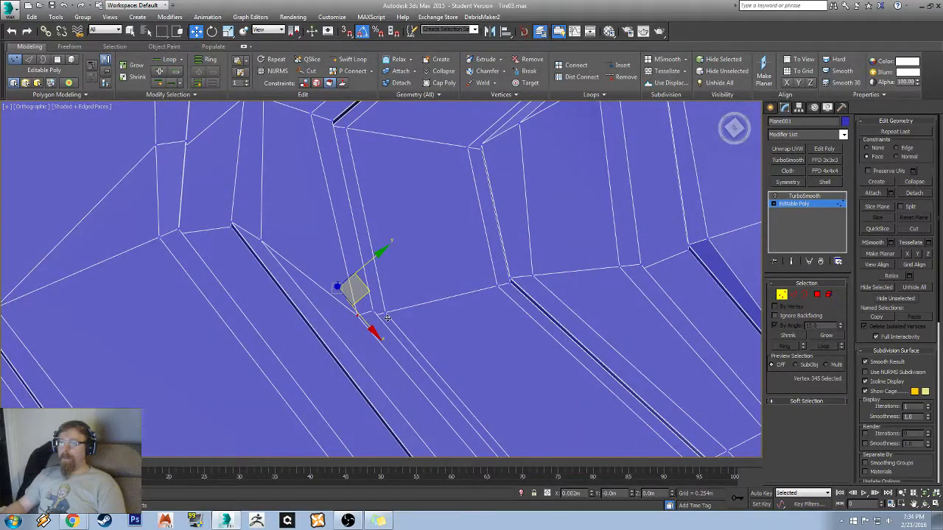
{"action": "middle_click_drag", "start_coordinate": [363, 287], "coordinate": [369, 235], "text": "alt"}
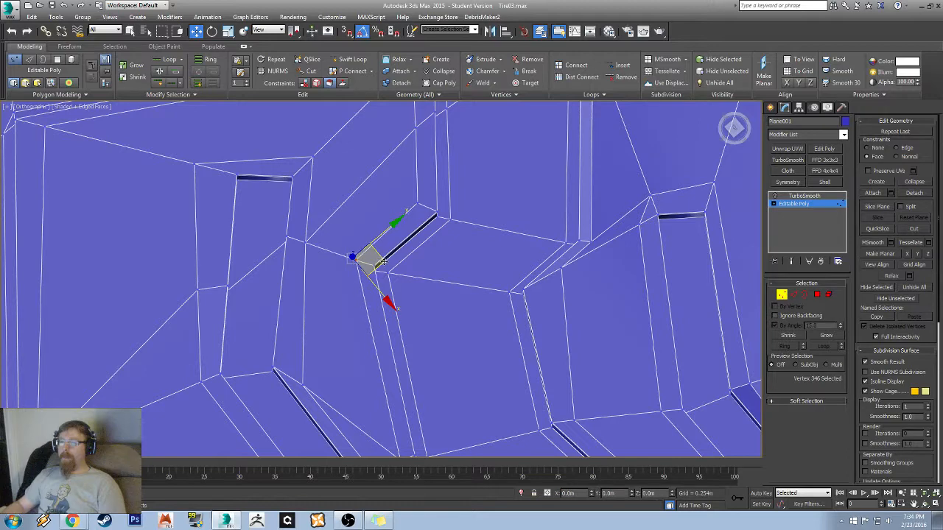
- Move the vertex just above the outer angled groove's end corner closer to that corner in the XY plane
{"action": "middle_click_drag", "start_coordinate": [381, 152], "coordinate": [553, 236]}
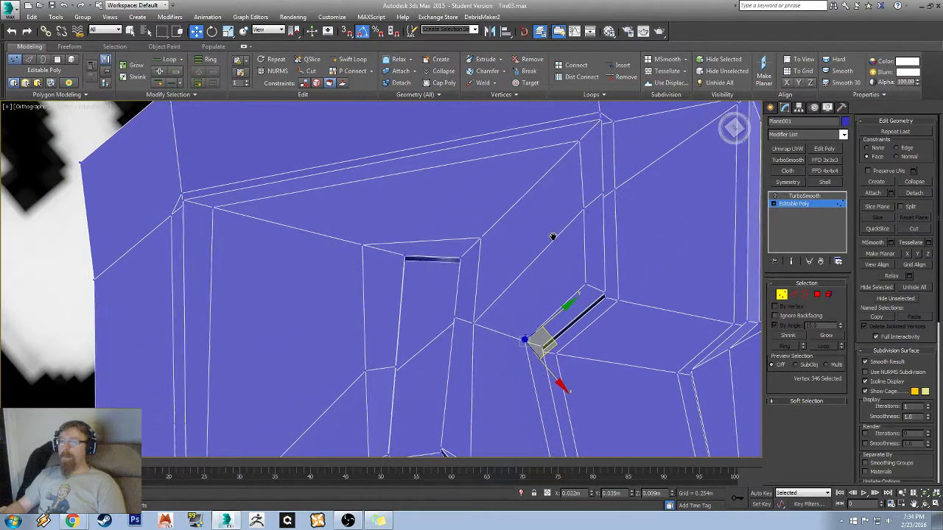
{"action": "middle_click_drag", "start_coordinate": [416, 267], "coordinate": [567, 163]}
{"action": "scroll", "coordinate": [567, 163], "scroll_direction": "down", "scroll_amount": 3}
{"action": "middle_click_drag", "start_coordinate": [525, 300], "coordinate": [580, 262], "text": "alt"}
{"action": "middle_click_drag", "start_coordinate": [625, 313], "coordinate": [438, 251]}
{"action": "middle_click_drag", "start_coordinate": [615, 216], "coordinate": [312, 272]}
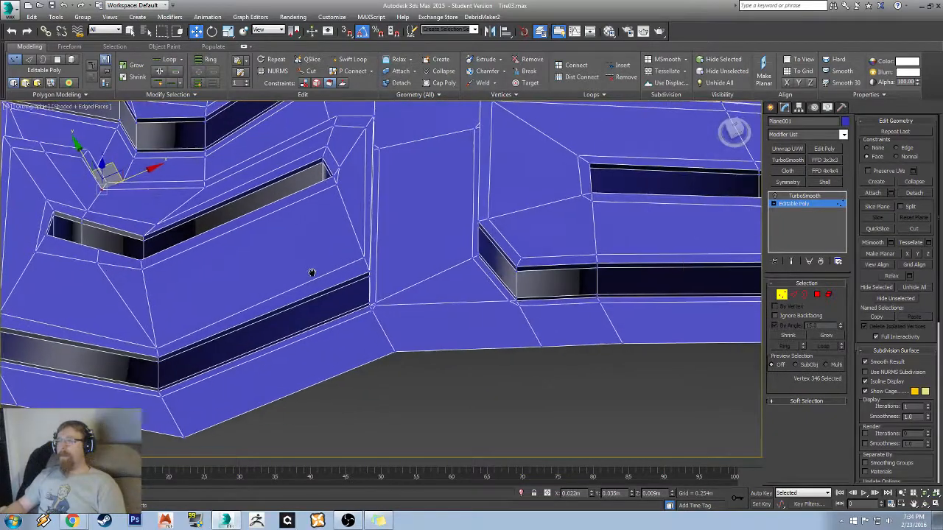
{"action": "middle_click_drag", "start_coordinate": [367, 253], "coordinate": [352, 263]}
{"action": "scroll", "coordinate": [352, 262], "scroll_direction": "up", "scroll_amount": 5}
{"action": "left_click", "coordinate": [310, 294]}
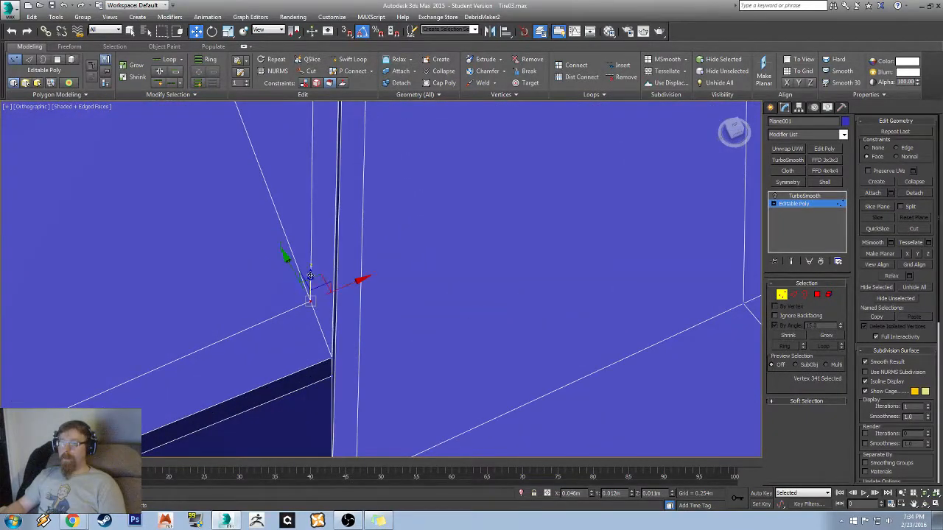
{"action": "left_click_drag", "start_coordinate": [319, 279], "coordinate": [319, 307]}
- Weld the two vertices at the lower end corner of the long inner groove and nudge the merged vertex slightly outward along the XY plane
{"action": "scroll", "coordinate": [530, 263], "scroll_direction": "down", "scroll_amount": 5}
{"action": "middle_click_drag", "start_coordinate": [534, 277], "coordinate": [364, 253]}
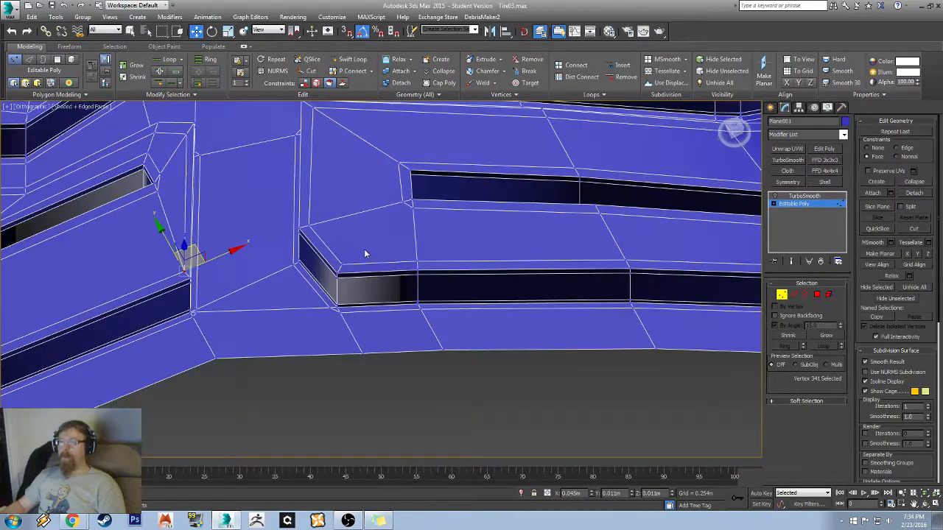
{"action": "middle_click_drag", "start_coordinate": [467, 249], "coordinate": [271, 287]}
{"action": "middle_click_drag", "start_coordinate": [394, 276], "coordinate": [253, 273]}
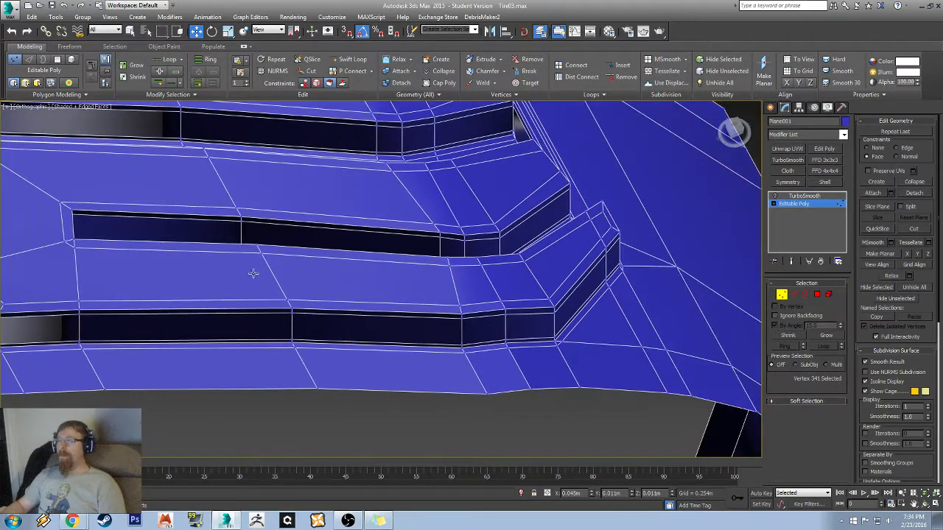
{"action": "middle_click_drag", "start_coordinate": [147, 263], "coordinate": [479, 240]}
{"action": "middle_click_drag", "start_coordinate": [320, 262], "coordinate": [362, 255]}
{"action": "scroll", "coordinate": [369, 258], "scroll_direction": "up", "scroll_amount": 5}
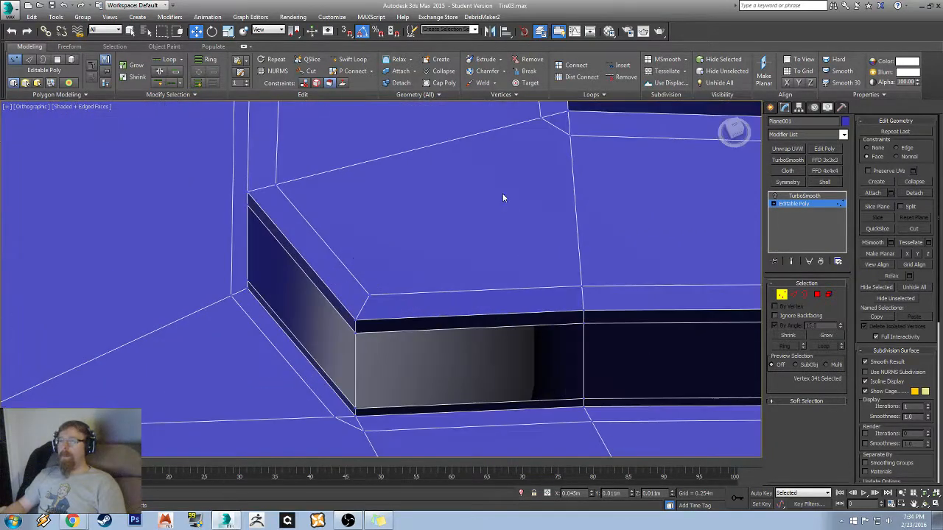
{"action": "middle_click_drag", "start_coordinate": [557, 137], "coordinate": [548, 261]}
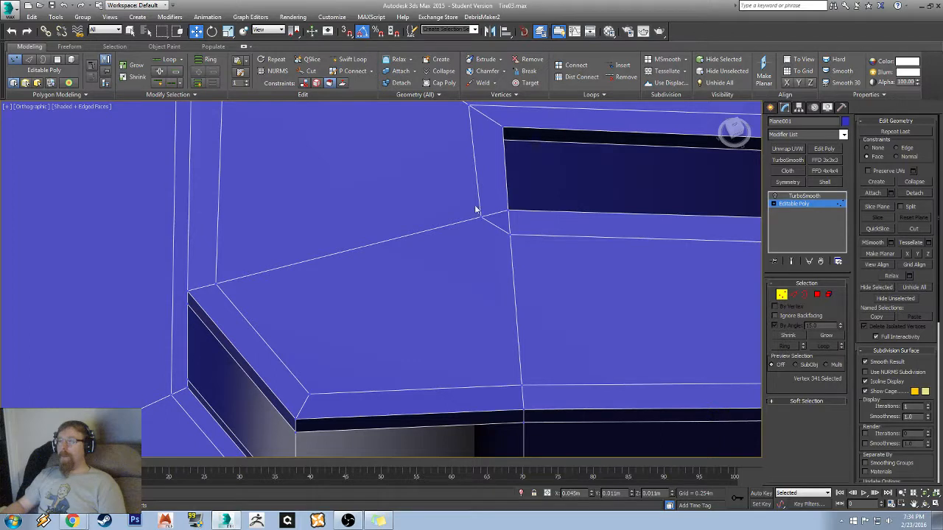
{"action": "left_click_drag", "start_coordinate": [475, 207], "coordinate": [519, 250]}
{"action": "right_click", "coordinate": [514, 249]}
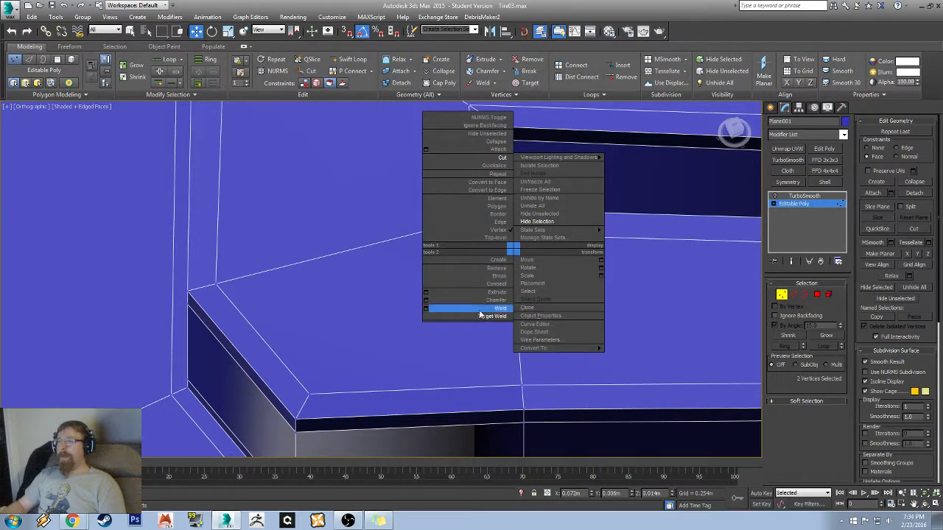
{"action": "left_click", "coordinate": [480, 311]}
{"action": "middle_click_drag", "start_coordinate": [516, 212], "coordinate": [311, 288]}
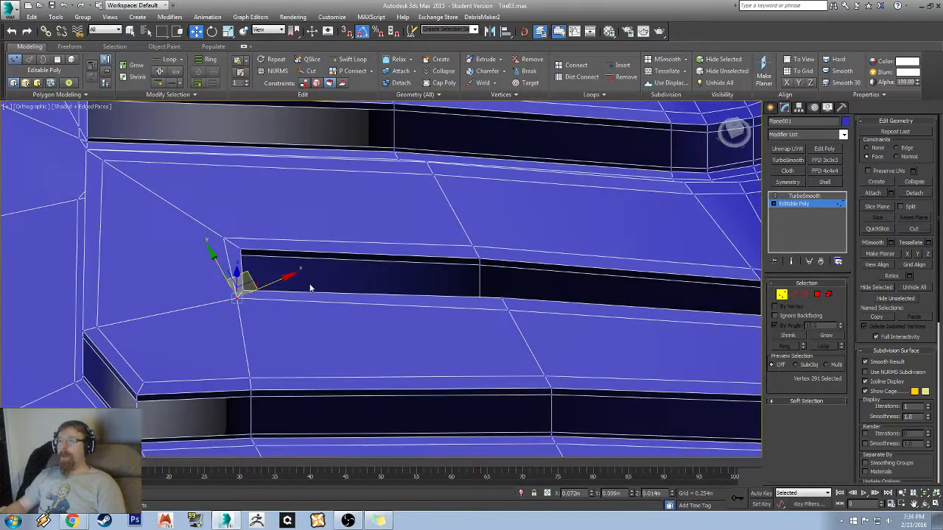
{"action": "left_click_drag", "start_coordinate": [248, 274], "coordinate": [245, 276]}
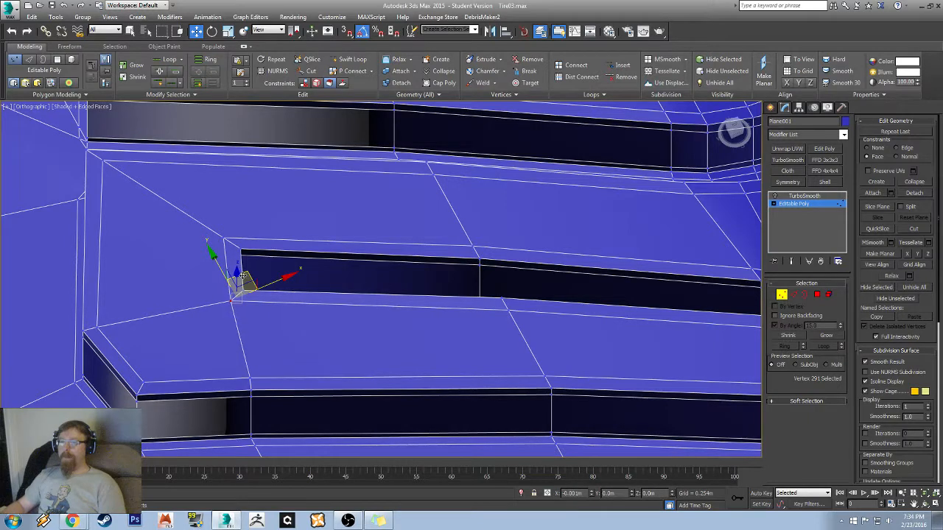
- Target-weld the stray vertex on the tread's lower edge line onto the neighbouring vertex beside the grey angled groove's end
{"action": "middle_click_drag", "start_coordinate": [566, 266], "coordinate": [583, 459]}
{"action": "scroll", "coordinate": [339, 261], "scroll_direction": "down", "scroll_amount": 2}
{"action": "middle_click_drag", "start_coordinate": [54, 208], "coordinate": [310, 249]}
{"action": "scroll", "coordinate": [368, 280], "scroll_direction": "up", "scroll_amount": 3}
{"action": "scroll", "coordinate": [418, 287], "scroll_direction": "down", "scroll_amount": 2}
{"action": "middle_click_drag", "start_coordinate": [588, 283], "coordinate": [231, 238]}
{"action": "scroll", "coordinate": [261, 238], "scroll_direction": "down", "scroll_amount": 4}
{"action": "middle_click_drag", "start_coordinate": [328, 269], "coordinate": [374, 206], "text": "alt"}
{"action": "scroll", "coordinate": [431, 333], "scroll_direction": "up", "scroll_amount": 4}
{"action": "middle_click_drag", "start_coordinate": [431, 334], "coordinate": [353, 258]}
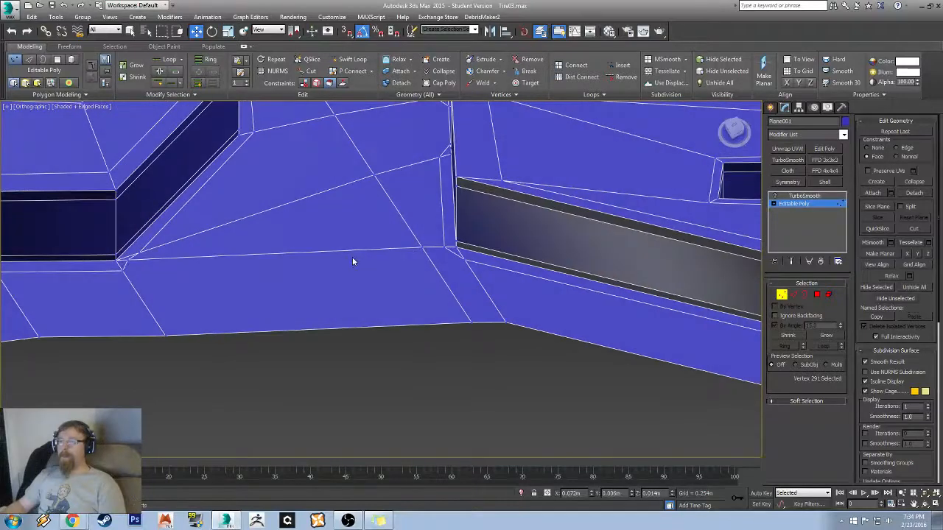
{"action": "right_click", "coordinate": [426, 230]}
{"action": "left_click", "coordinate": [398, 297]}
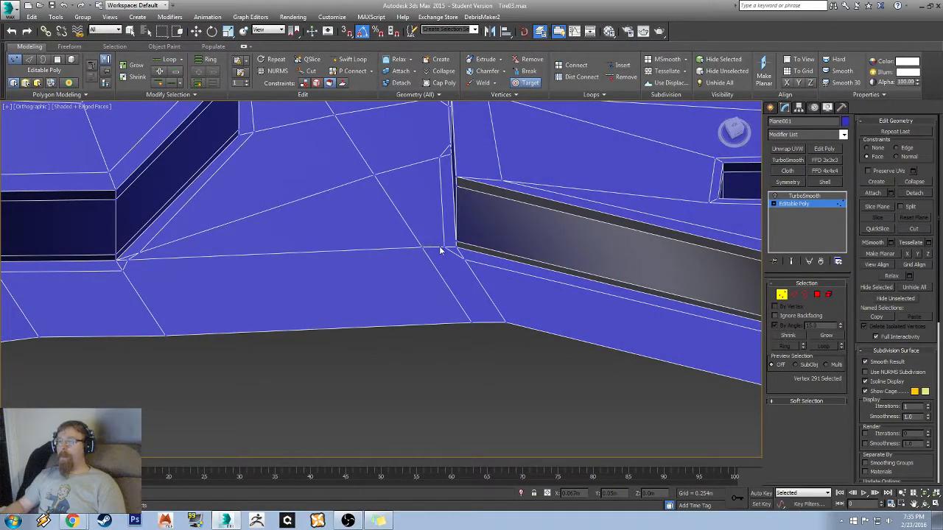
{"action": "left_click", "coordinate": [445, 245]}
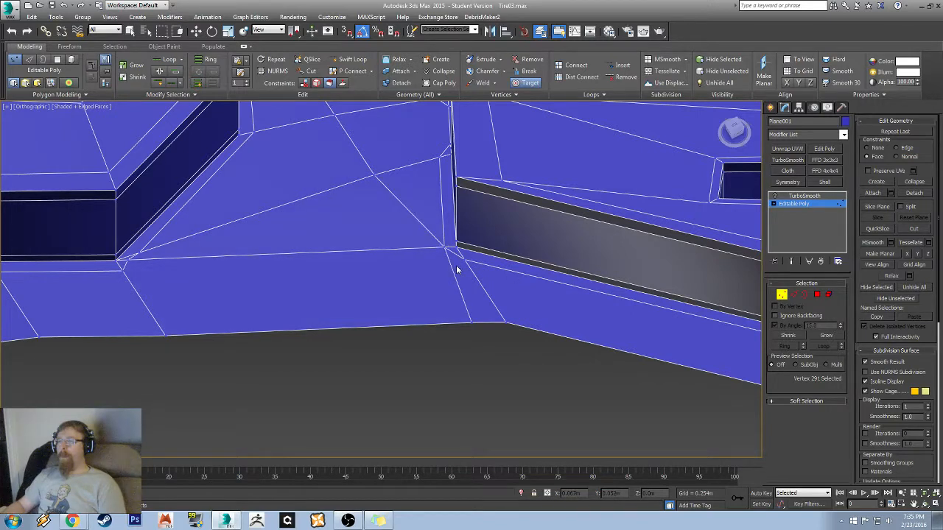
- Target-weld the upper extra vertex at the bent outer groove's lower corner onto the vertex just beside it
{"action": "middle_click_drag", "start_coordinate": [456, 270], "coordinate": [498, 378]}
{"action": "middle_click_drag", "start_coordinate": [197, 372], "coordinate": [293, 300]}
{"action": "scroll", "coordinate": [293, 301], "scroll_direction": "up", "scroll_amount": 5}
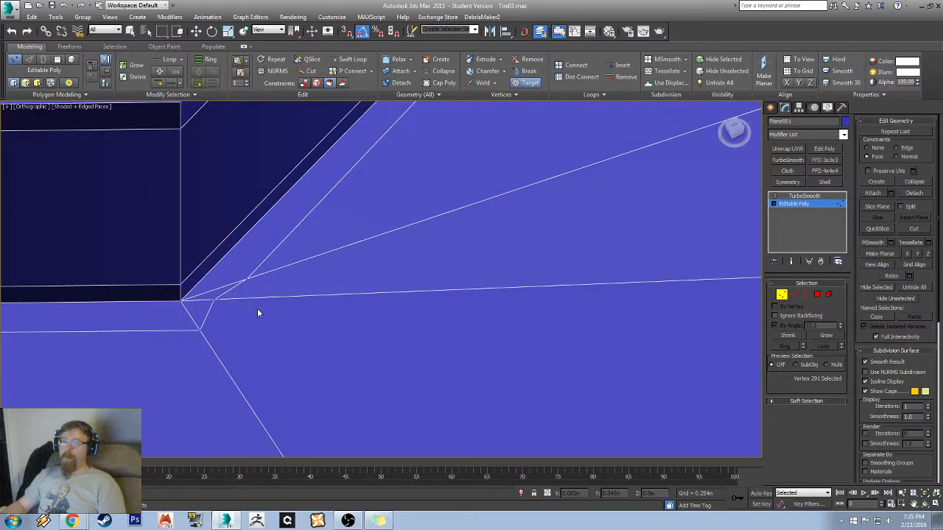
{"action": "key", "text": "w"}
{"action": "left_click", "coordinate": [246, 277]}
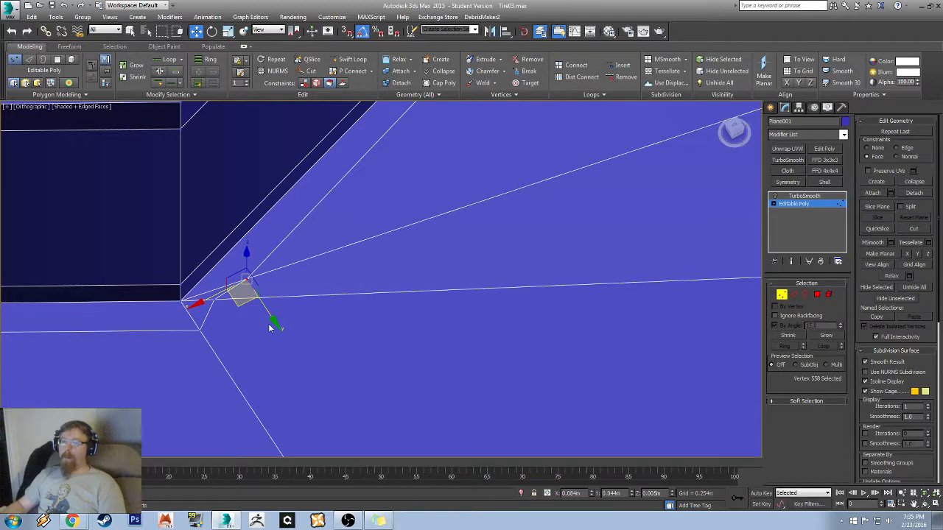
{"action": "scroll", "coordinate": [383, 316], "scroll_direction": "down", "scroll_amount": 3}
{"action": "middle_click_drag", "start_coordinate": [269, 330], "coordinate": [319, 251]}
{"action": "scroll", "coordinate": [442, 310], "scroll_direction": "down", "scroll_amount": 4}
{"action": "middle_click_drag", "start_coordinate": [446, 302], "coordinate": [390, 266], "text": "alt"}
{"action": "scroll", "coordinate": [392, 267], "scroll_direction": "up", "scroll_amount": 5}
{"action": "middle_click_drag", "start_coordinate": [479, 290], "coordinate": [247, 258]}
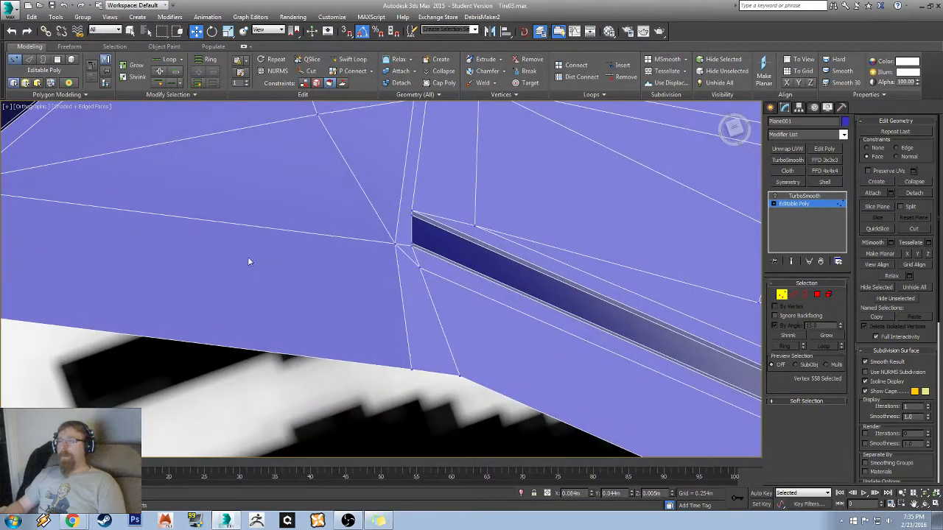
{"action": "middle_click_drag", "start_coordinate": [183, 268], "coordinate": [666, 287]}
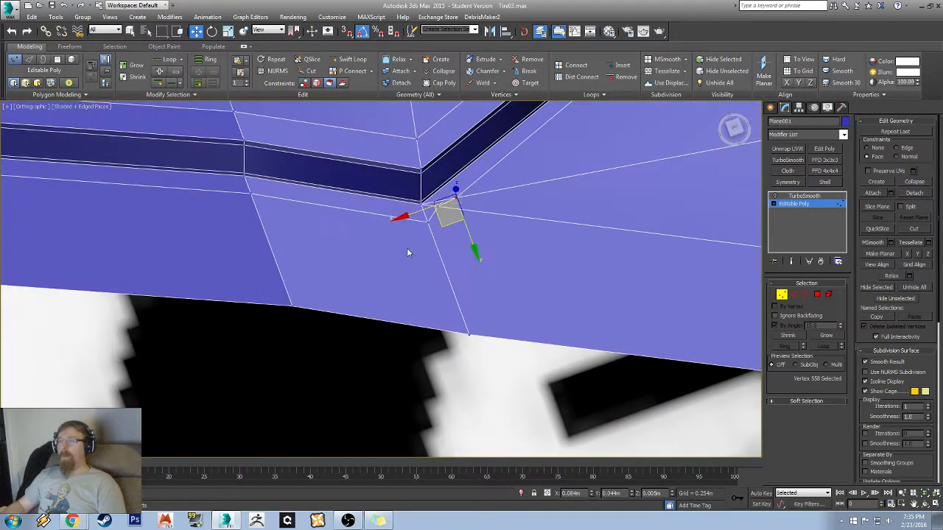
{"action": "middle_click_drag", "start_coordinate": [417, 236], "coordinate": [393, 265]}
{"action": "right_click", "coordinate": [408, 243]}
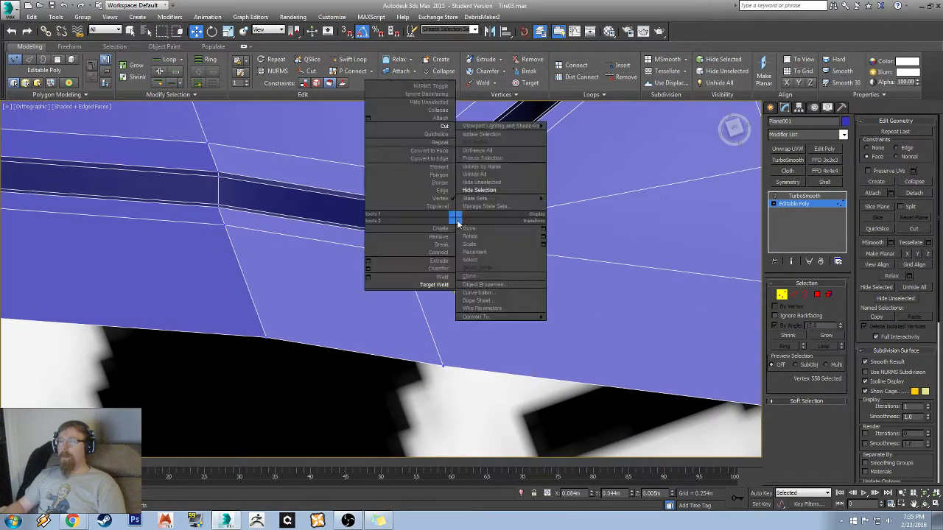
{"action": "left_click", "coordinate": [434, 286]}
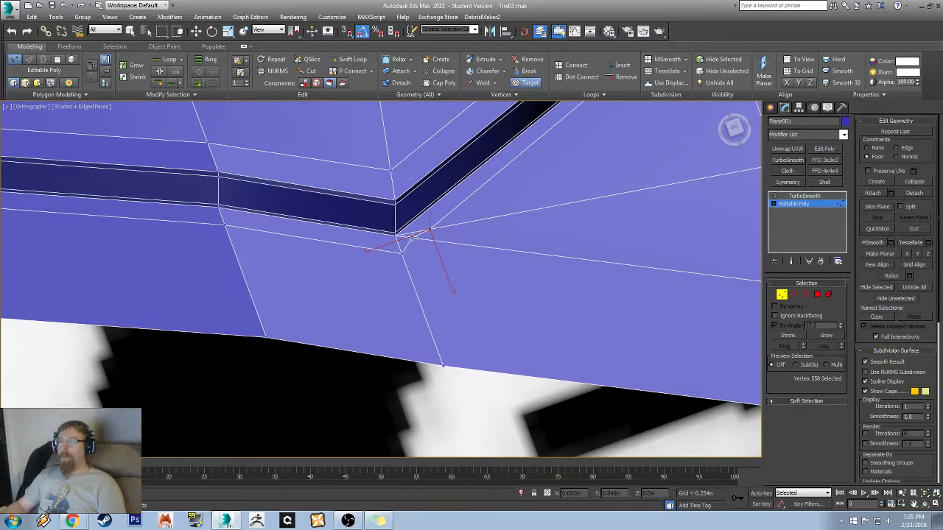
{"action": "left_click", "coordinate": [413, 235]}
- Cut a new edge from the groove-end corner vertex across the shoulder strip to the tread's outer edge
{"action": "scroll", "coordinate": [370, 258], "scroll_direction": "down", "scroll_amount": 5}
{"action": "middle_click_drag", "start_coordinate": [354, 234], "coordinate": [474, 270]}
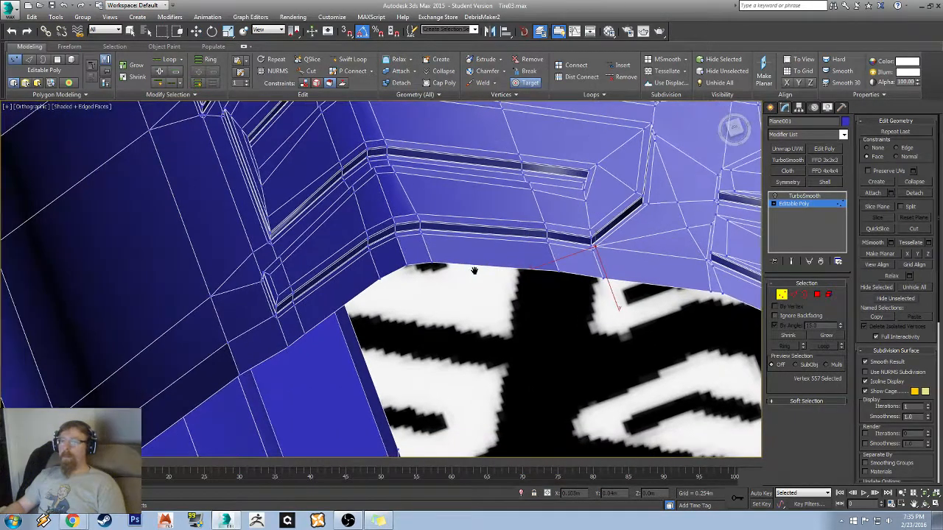
{"action": "middle_click_drag", "start_coordinate": [336, 302], "coordinate": [447, 175], "text": "alt"}
{"action": "scroll", "coordinate": [492, 251], "scroll_direction": "up", "scroll_amount": 4}
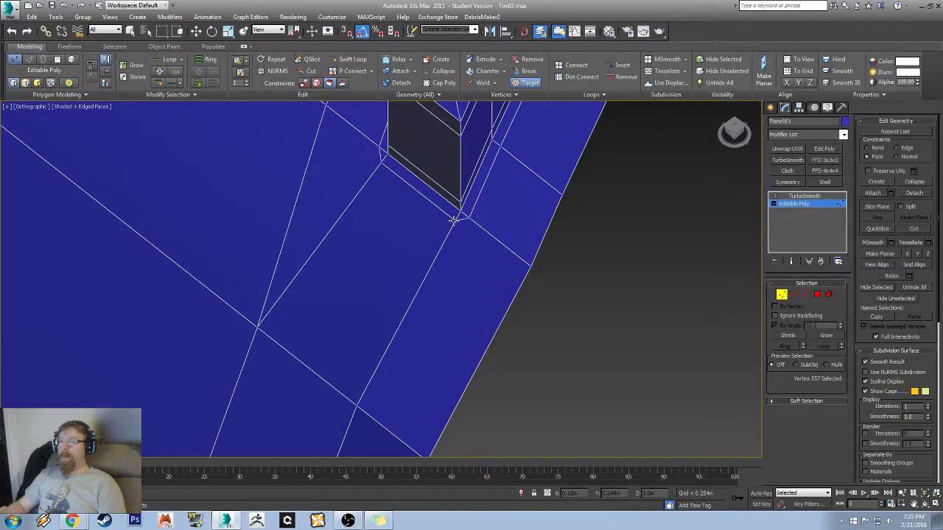
{"action": "right_click", "coordinate": [515, 277]}
{"action": "right_click", "coordinate": [462, 256]}
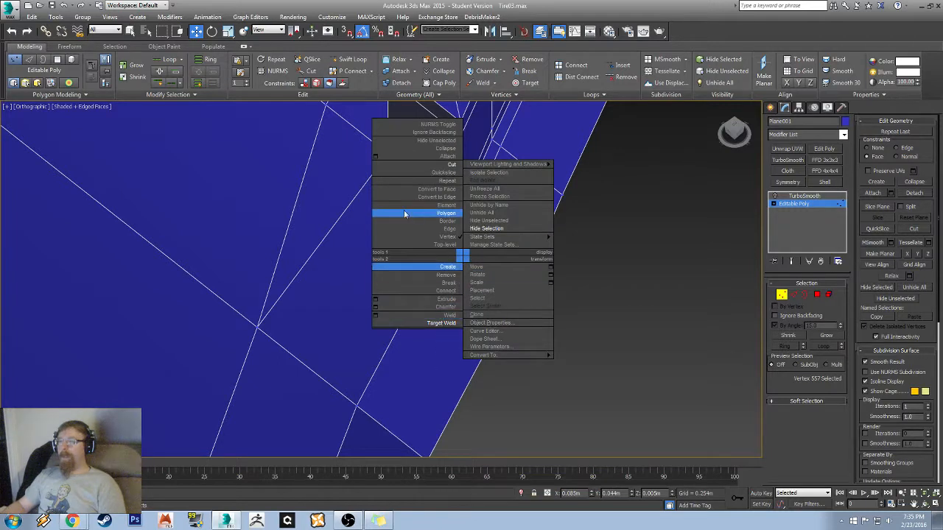
{"action": "left_click", "coordinate": [438, 163]}
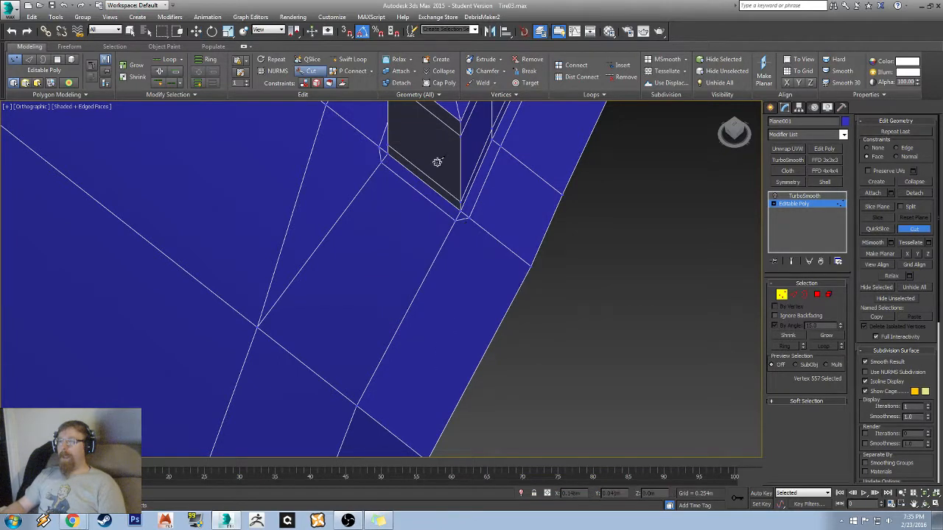
{"action": "left_click", "coordinate": [457, 219]}
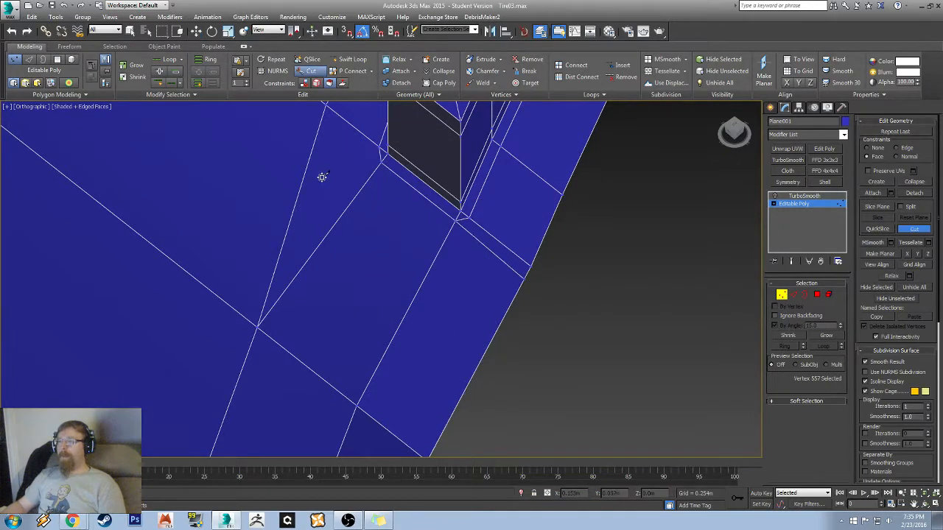
- Weld the two border vertices at the groove's corner nearest the tread's outer edge into one
{"action": "middle_click_drag", "start_coordinate": [322, 177], "coordinate": [519, 310]}
{"action": "middle_click_drag", "start_coordinate": [566, 288], "coordinate": [473, 180], "text": "alt"}
{"action": "middle_click_drag", "start_coordinate": [468, 278], "coordinate": [395, 208]}
{"action": "middle_click_drag", "start_coordinate": [188, 166], "coordinate": [447, 305]}
{"action": "key", "text": "w"}
{"action": "middle_click_drag", "start_coordinate": [378, 245], "coordinate": [532, 317]}
{"action": "middle_click_drag", "start_coordinate": [626, 354], "coordinate": [422, 264]}
{"action": "scroll", "coordinate": [422, 263], "scroll_direction": "up", "scroll_amount": 3}
{"action": "right_click", "coordinate": [391, 229]}
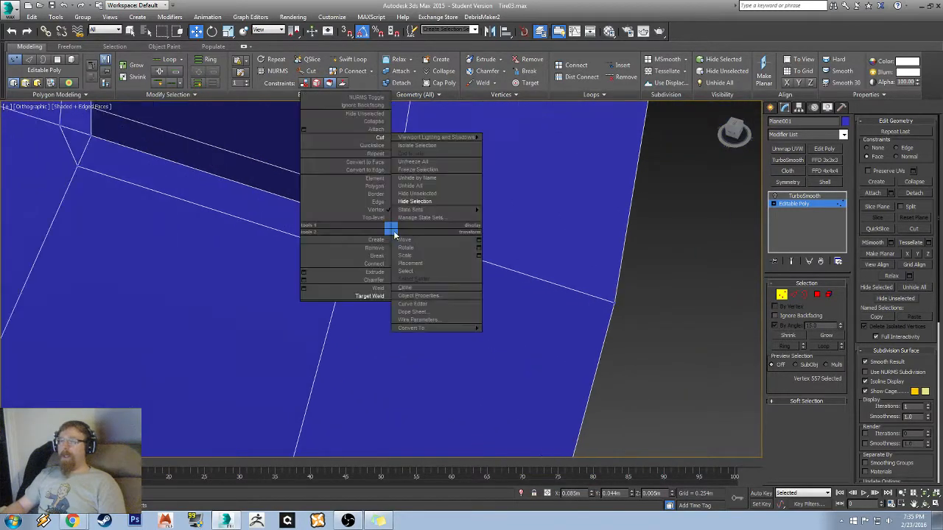
{"action": "left_click", "coordinate": [321, 362]}
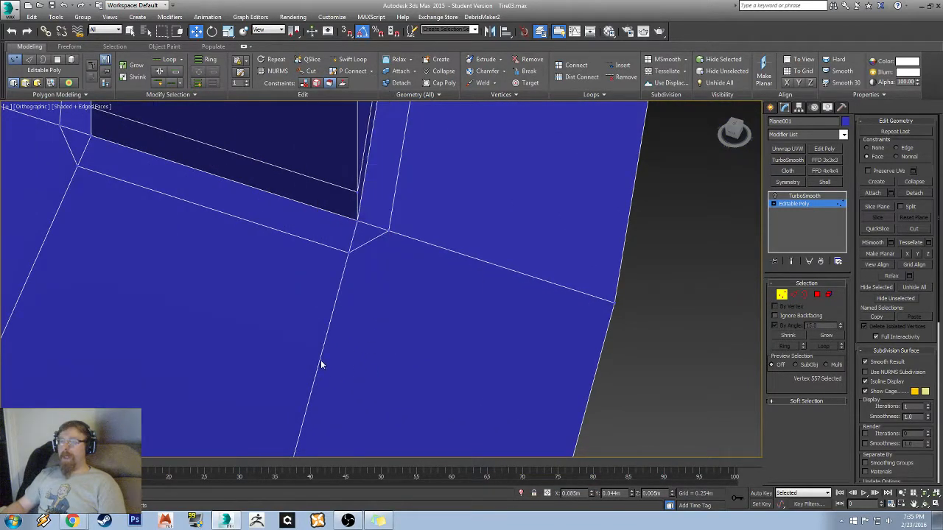
{"action": "left_click", "coordinate": [389, 230]}
{"action": "left_click", "coordinate": [349, 252], "text": "ctrl"}
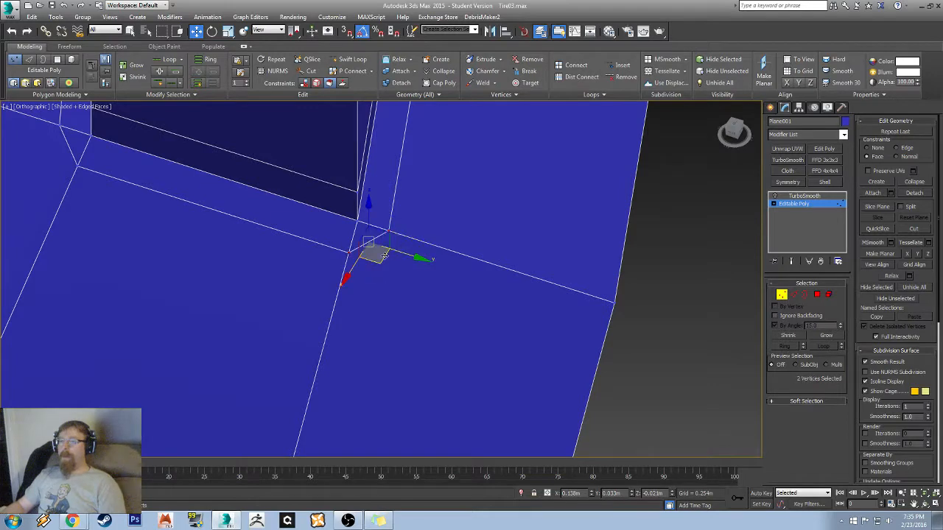
{"action": "right_click", "coordinate": [384, 255]}
{"action": "left_click", "coordinate": [372, 333]}
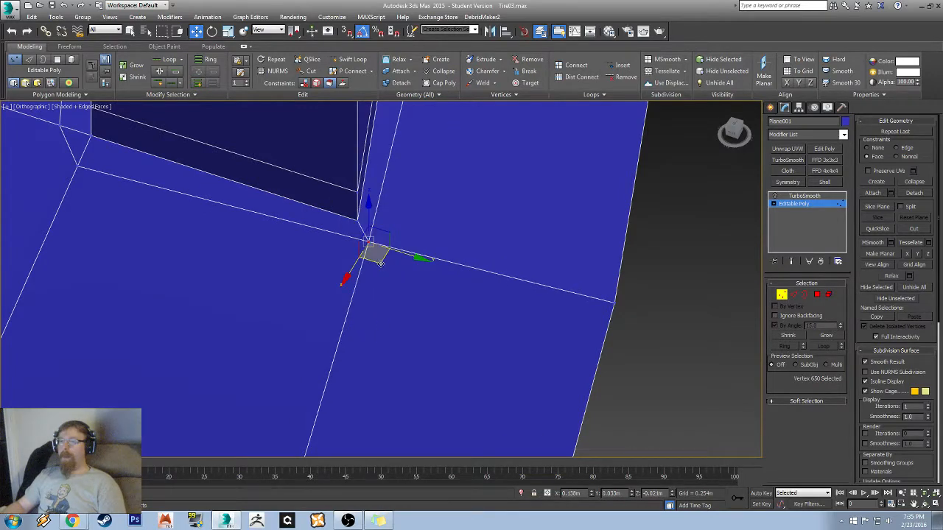
- Weld the two border vertices at the opposite corner of the same groove end
{"action": "middle_click_drag", "start_coordinate": [215, 227], "coordinate": [330, 267]}
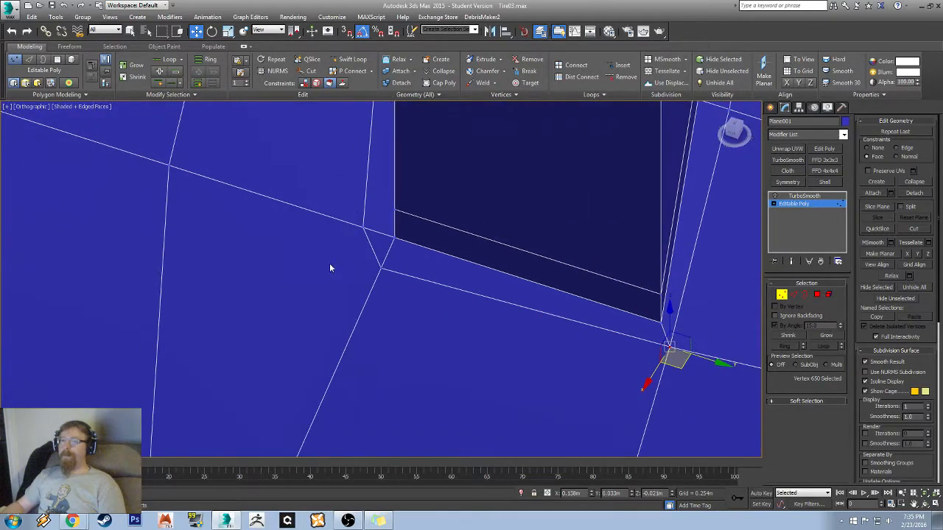
{"action": "left_click", "coordinate": [361, 226]}
{"action": "left_click", "coordinate": [379, 271], "text": "ctrl"}
{"action": "right_click", "coordinate": [403, 300]}
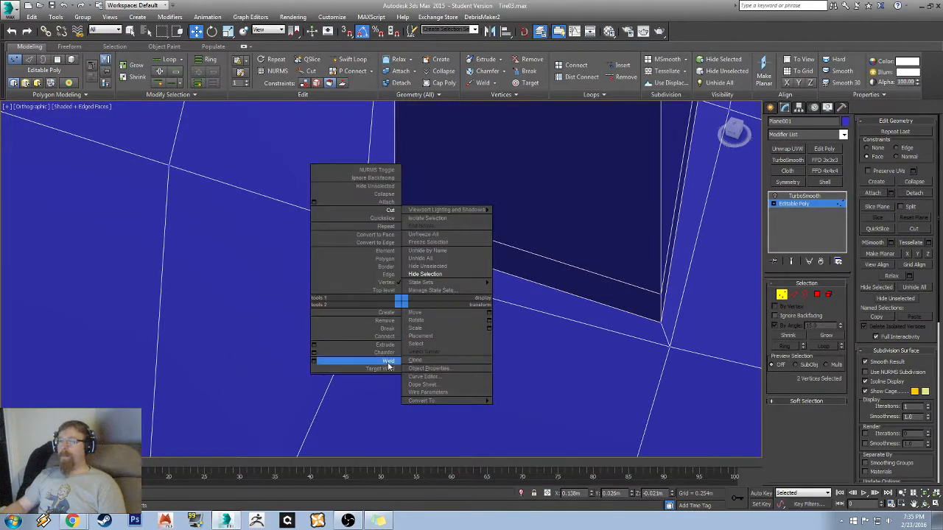
{"action": "left_click", "coordinate": [388, 364]}
{"action": "middle_click_drag", "start_coordinate": [177, 198], "coordinate": [530, 301]}
{"action": "scroll", "coordinate": [251, 223], "scroll_direction": "down", "scroll_amount": 4}
{"action": "scroll", "coordinate": [465, 287], "scroll_direction": "up", "scroll_amount": 2}
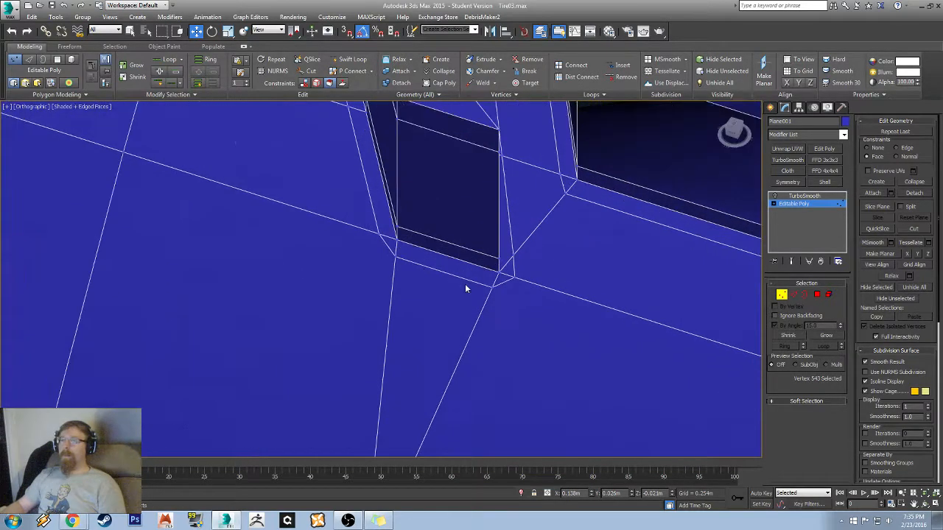
{"action": "scroll", "coordinate": [465, 288], "scroll_direction": "up", "scroll_amount": 3}
{"action": "middle_click_drag", "start_coordinate": [604, 273], "coordinate": [543, 302]}
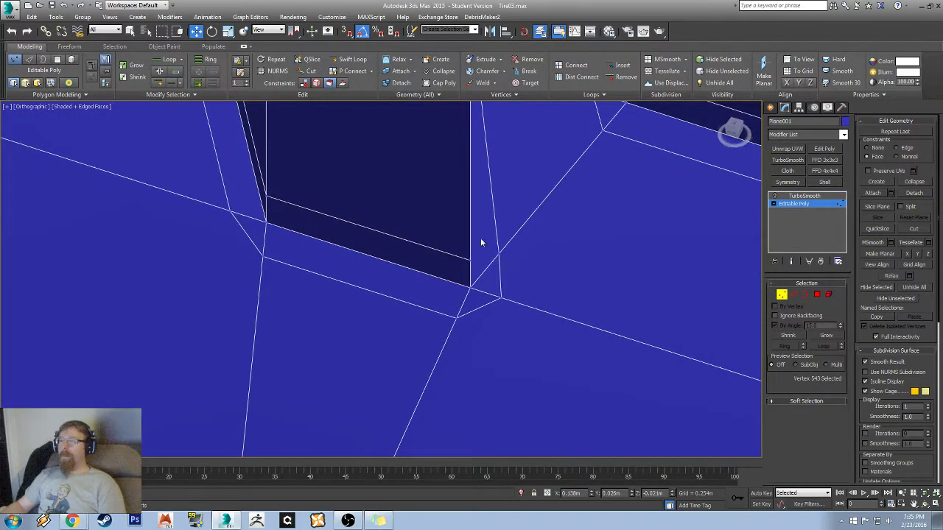
- Target-weld the extra upper vertex beside the groove end's corner onto the one below it, and weld the remaining two border vertices together
{"action": "right_click", "coordinate": [579, 249]}
{"action": "left_click", "coordinate": [554, 314]}
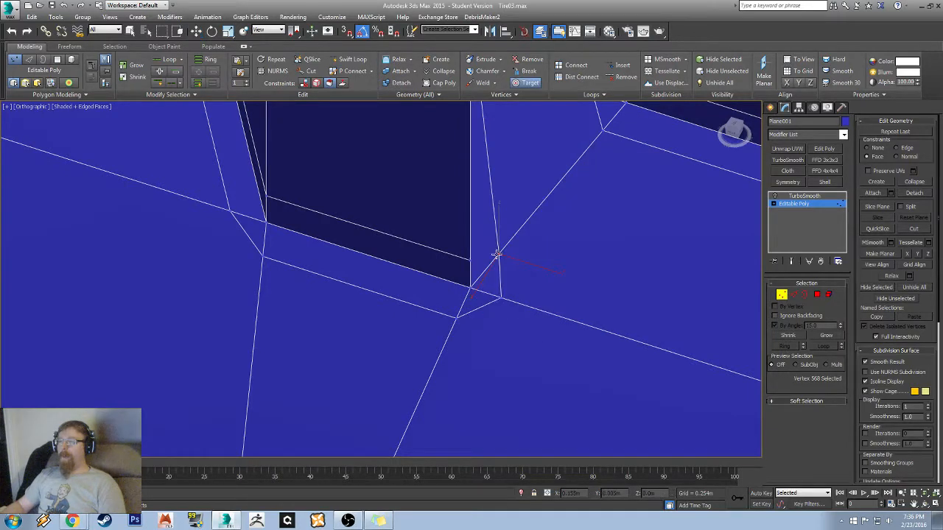
{"action": "left_click", "coordinate": [502, 298]}
{"action": "key", "text": "w"}
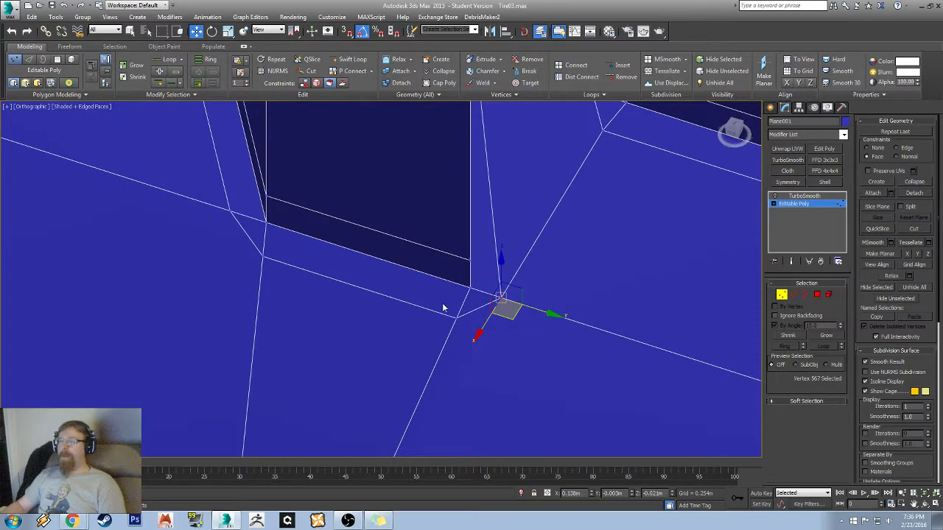
{"action": "right_click", "coordinate": [501, 332]}
{"action": "left_click", "coordinate": [487, 389]}
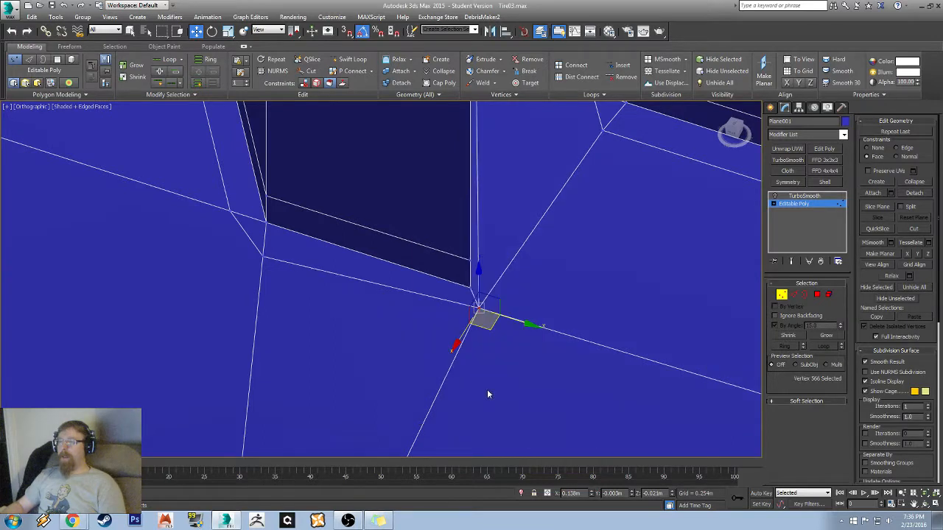
- Weld the two border vertices at the opposite lower corner of the same groove end into one
{"action": "mouse_move", "coordinate": [244, 291]}
{"action": "middle_mouse_down"}
{"action": "mouse_move", "coordinate": [395, 312]}
{"action": "mouse_move", "coordinate": [404, 324]}
{"action": "middle_mouse_up"}
{"action": "left_click_drag", "start_coordinate": [365, 350], "coordinate": [372, 355]}
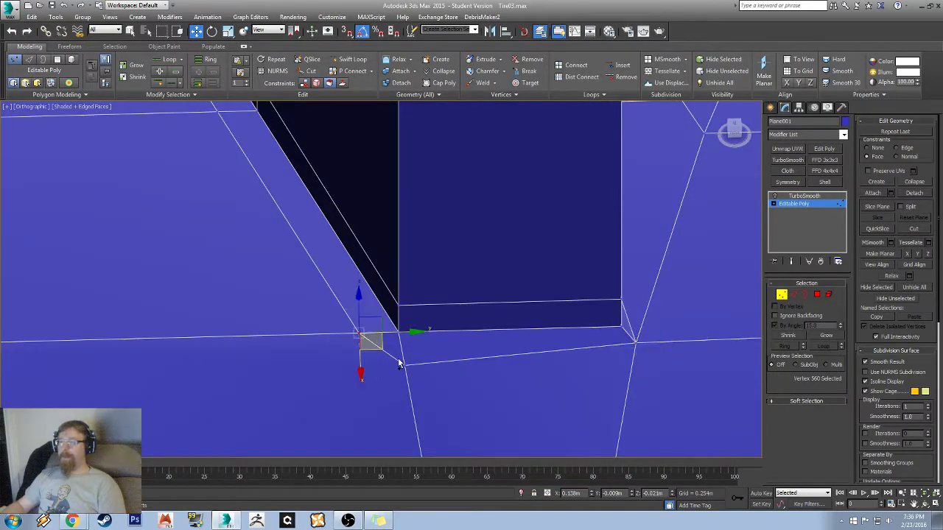
{"action": "left_click", "coordinate": [405, 366], "text": "ctrl"}
{"action": "right_click", "coordinate": [432, 373]}
{"action": "left_click", "coordinate": [410, 437]}
- Target-weld the extra vertex on the diagonal edge below the bent groove's outer corner onto the neighbouring border vertex
{"action": "middle_click_drag", "start_coordinate": [409, 374], "coordinate": [379, 254]}
{"action": "scroll", "coordinate": [440, 301], "scroll_direction": "down", "scroll_amount": 4}
{"action": "middle_click_drag", "start_coordinate": [513, 324], "coordinate": [454, 215]}
{"action": "scroll", "coordinate": [454, 217], "scroll_direction": "down", "scroll_amount": 5}
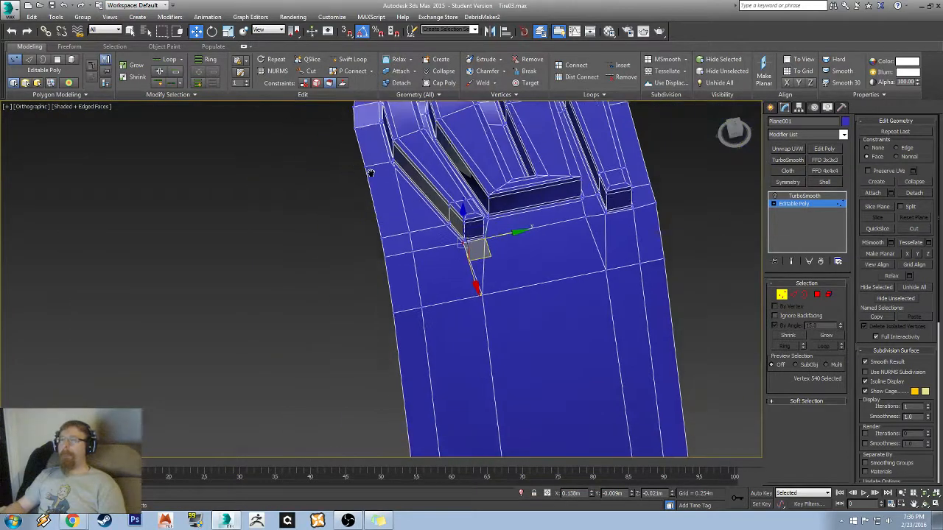
{"action": "middle_click_drag", "start_coordinate": [370, 172], "coordinate": [398, 221], "text": "alt"}
{"action": "middle_click_drag", "start_coordinate": [398, 221], "coordinate": [469, 366]}
{"action": "scroll", "coordinate": [469, 366], "scroll_direction": "up", "scroll_amount": 5}
{"action": "middle_click_drag", "start_coordinate": [407, 357], "coordinate": [447, 281]}
{"action": "scroll", "coordinate": [423, 272], "scroll_direction": "up", "scroll_amount": 4}
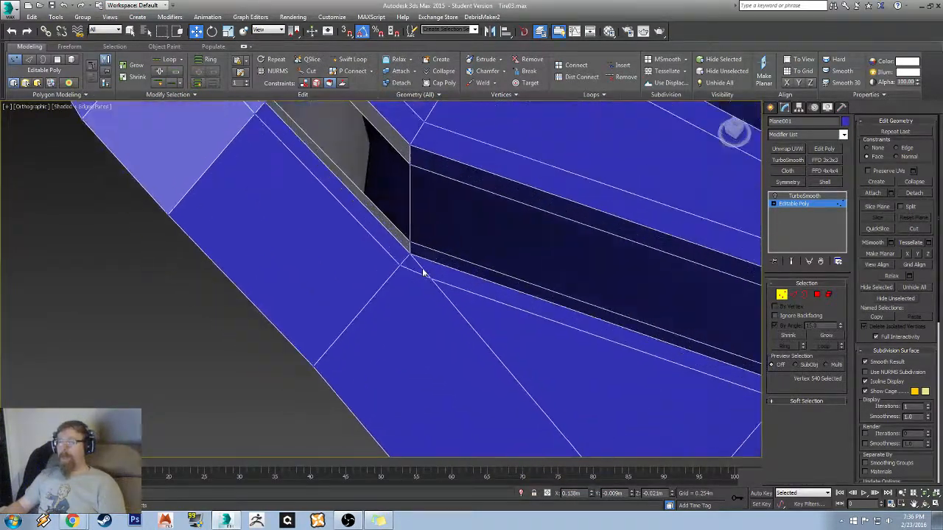
{"action": "right_click", "coordinate": [435, 284]}
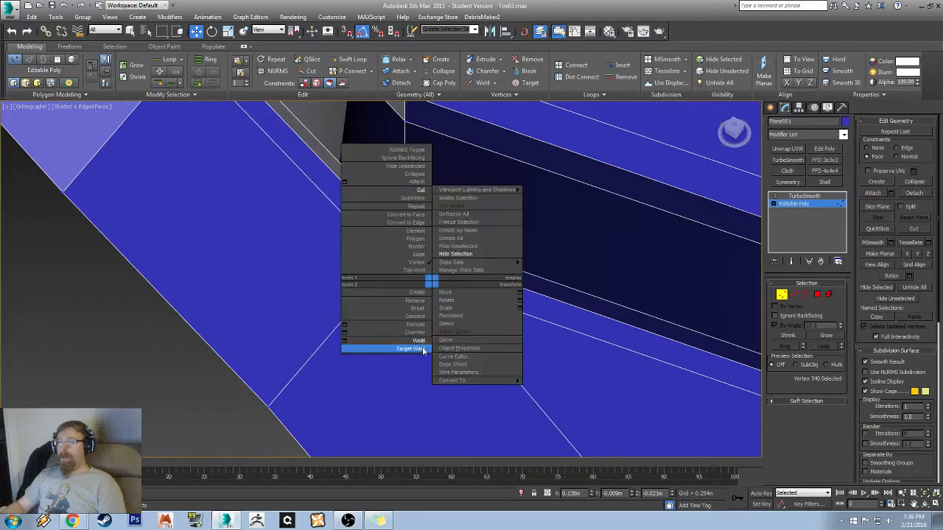
{"action": "left_click", "coordinate": [423, 350]}
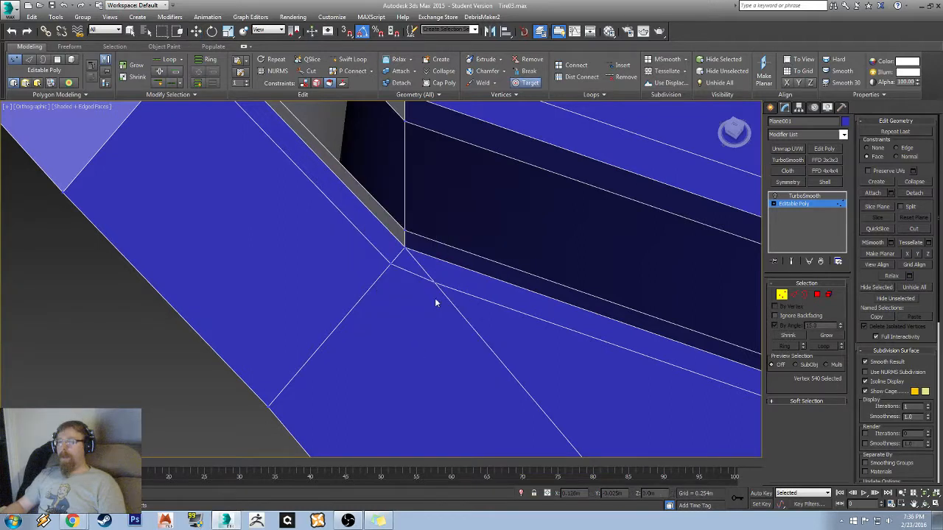
{"action": "left_click", "coordinate": [390, 264]}
- Weld the two border vertices below the V-shaped outer groove's corner and nudge the merged vertex slightly away from the corner
{"action": "scroll", "coordinate": [448, 289], "scroll_direction": "down", "scroll_amount": 6}
{"action": "middle_click_drag", "start_coordinate": [377, 222], "coordinate": [546, 221], "text": "alt"}
{"action": "middle_click_drag", "start_coordinate": [545, 221], "coordinate": [625, 275]}
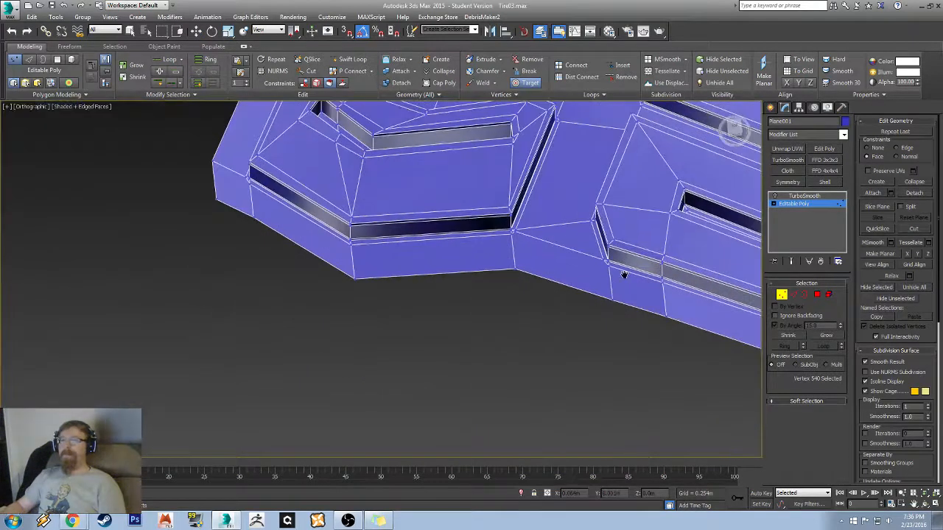
{"action": "middle_click_drag", "start_coordinate": [417, 236], "coordinate": [508, 280]}
{"action": "scroll", "coordinate": [601, 405], "scroll_direction": "down", "scroll_amount": 8}
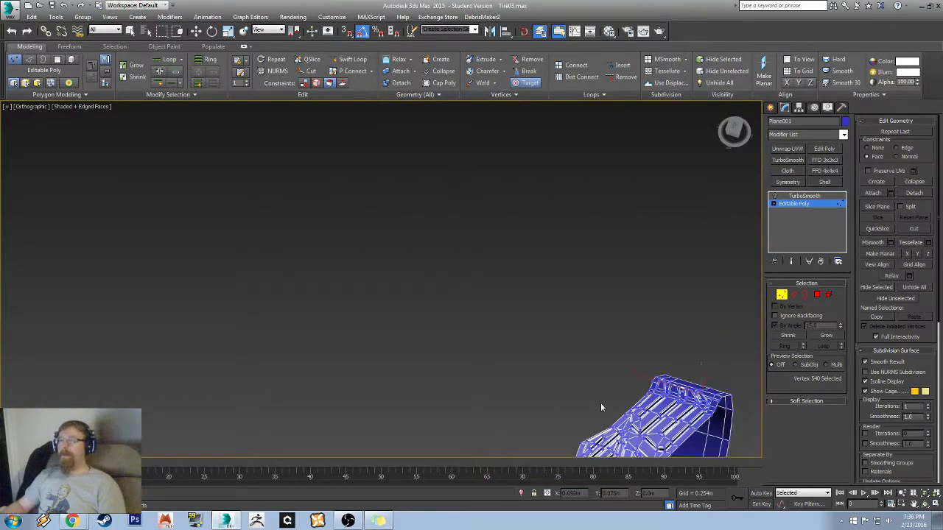
{"action": "middle_click_drag", "start_coordinate": [601, 404], "coordinate": [571, 321], "text": "alt"}
{"action": "scroll", "coordinate": [310, 279], "scroll_direction": "up", "scroll_amount": 6}
{"action": "scroll", "coordinate": [134, 363], "scroll_direction": "up", "scroll_amount": 4}
{"action": "middle_click_drag", "start_coordinate": [134, 363], "coordinate": [363, 361]}
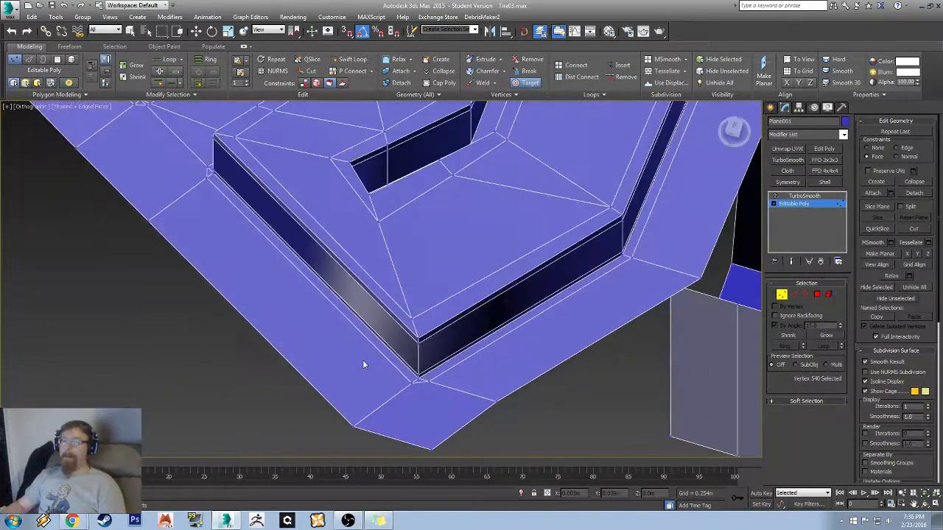
{"action": "scroll", "coordinate": [439, 380], "scroll_direction": "up", "scroll_amount": 4}
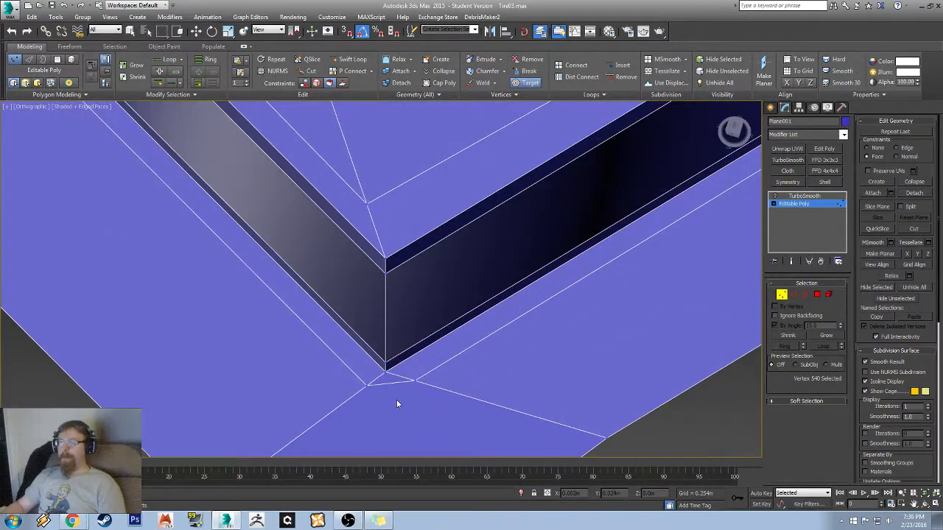
{"action": "key", "text": "w"}
{"action": "left_click", "coordinate": [361, 387]}
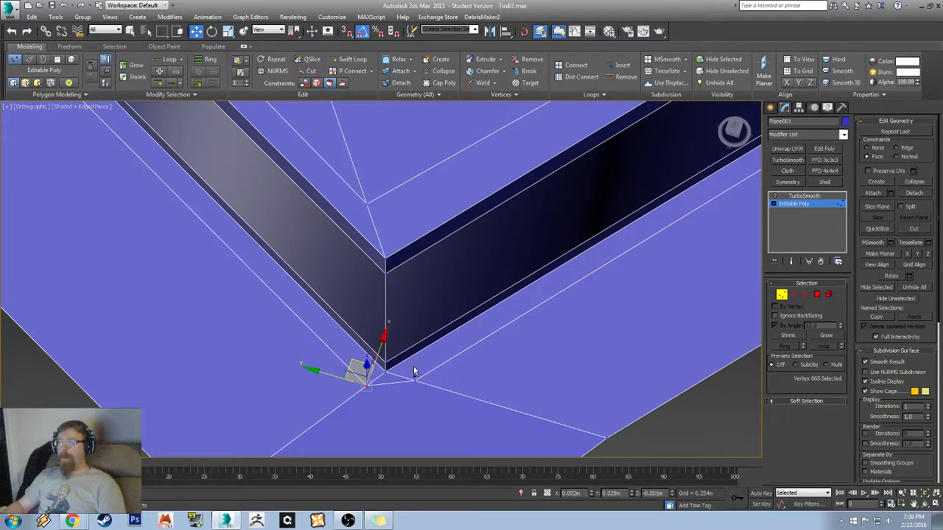
{"action": "left_click", "coordinate": [415, 381], "text": "ctrl"}
{"action": "right_click", "coordinate": [432, 393]}
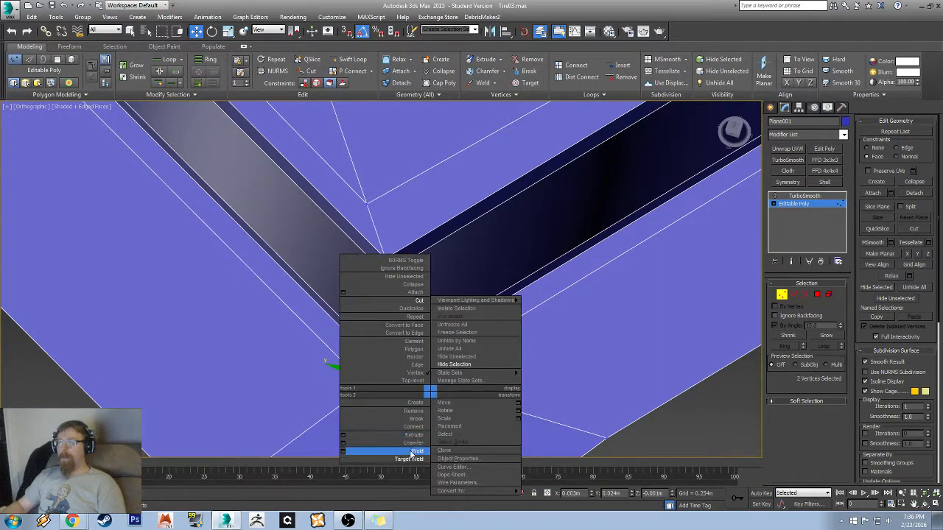
{"action": "left_click", "coordinate": [412, 452]}
{"action": "middle_click_drag", "start_coordinate": [329, 378], "coordinate": [348, 388]}
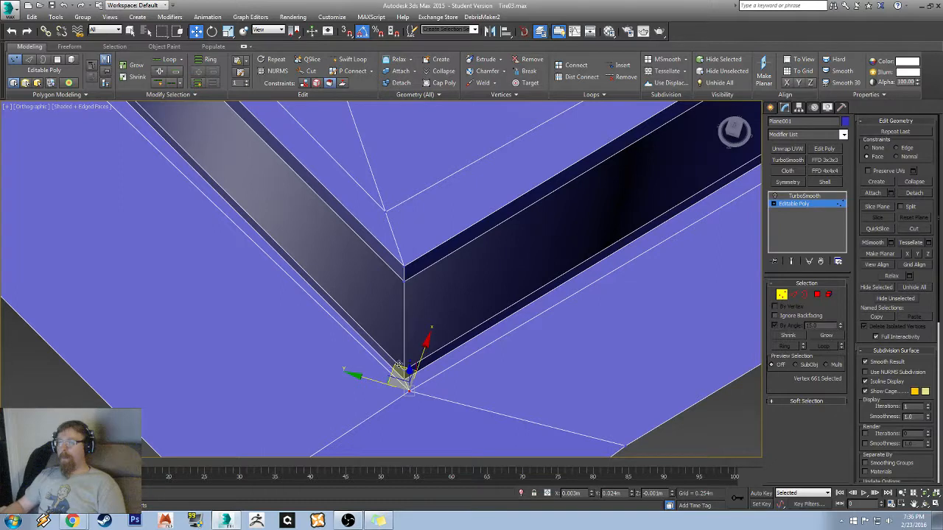
{"action": "left_click_drag", "start_coordinate": [398, 364], "coordinate": [390, 366]}
- Weld the border vertices around the end of the long groove nearest the tread's outer edge
{"action": "scroll", "coordinate": [395, 364], "scroll_direction": "down", "scroll_amount": 3}
{"action": "middle_click_drag", "start_coordinate": [398, 364], "coordinate": [353, 233], "text": "alt"}
{"action": "scroll", "coordinate": [331, 289], "scroll_direction": "up", "scroll_amount": 3}
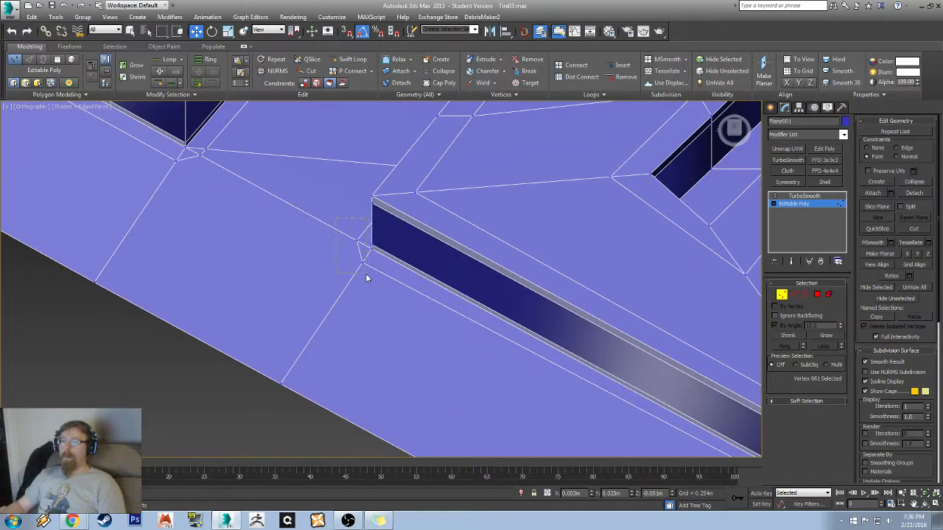
{"action": "left_click_drag", "start_coordinate": [366, 274], "coordinate": [347, 237]}
{"action": "right_click", "coordinate": [356, 249]}
{"action": "left_click", "coordinate": [338, 313]}
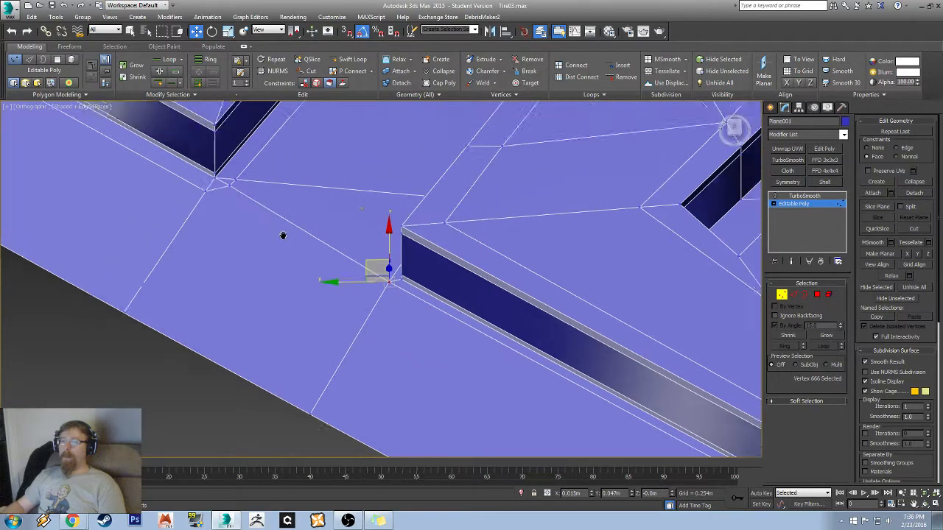
- Target-weld the middle extra vertex at the neighbouring V-groove's corner onto its neighbour, and weld the remaining two border vertices
{"action": "scroll", "coordinate": [380, 339], "scroll_direction": "up", "scroll_amount": 6}
{"action": "right_click", "coordinate": [449, 264]}
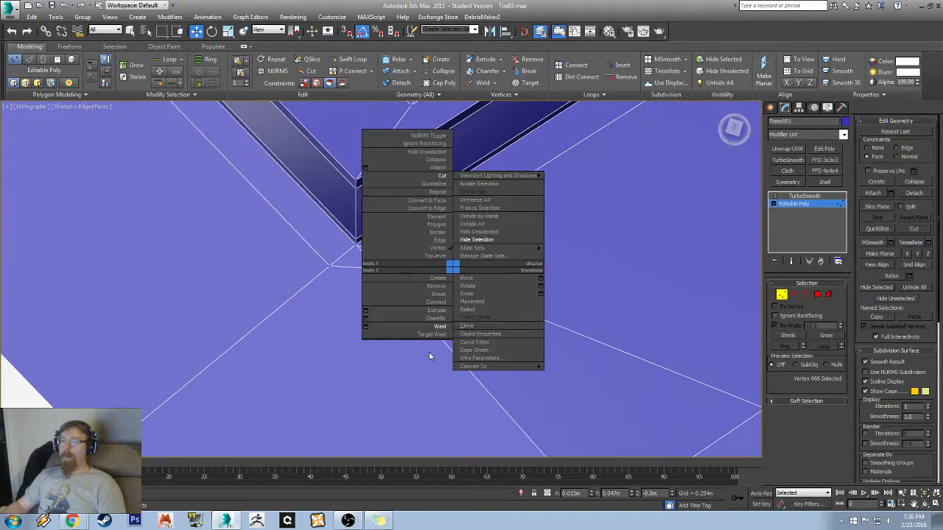
{"action": "left_click", "coordinate": [432, 339]}
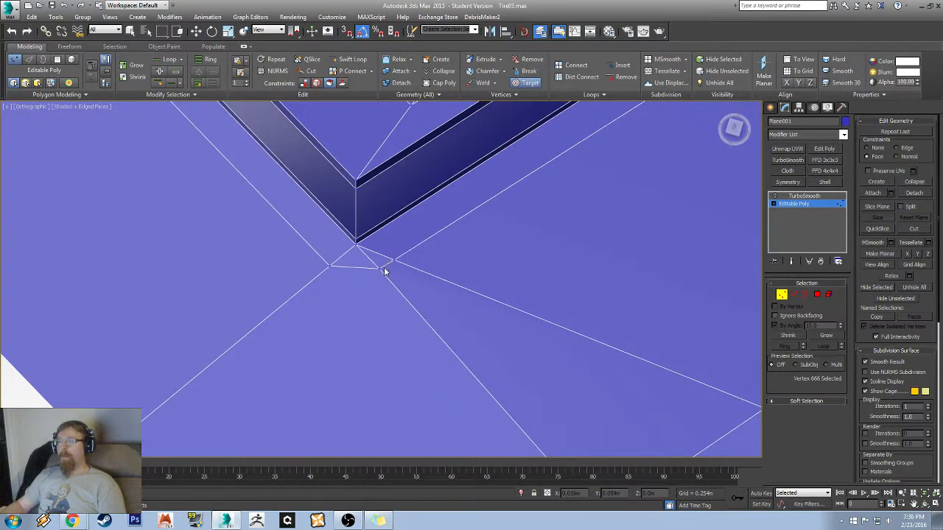
{"action": "left_click", "coordinate": [379, 269]}
{"action": "right_click", "coordinate": [281, 286]}
{"action": "left_click_drag", "start_coordinate": [438, 269], "coordinate": [436, 261]}
{"action": "right_click", "coordinate": [436, 260]}
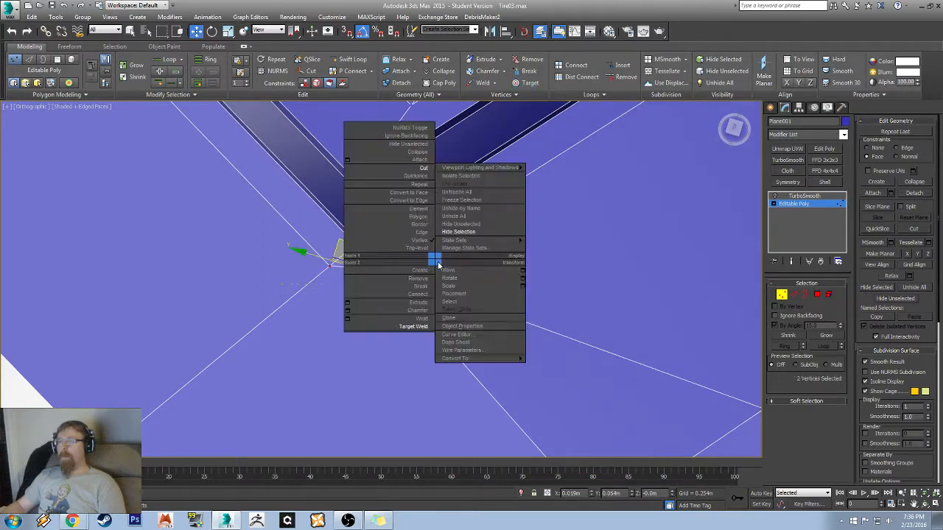
{"action": "left_click", "coordinate": [411, 319]}
- Weld the two border vertices at the farther of the two groove corners joined by a shared edge
{"action": "middle_click_drag", "start_coordinate": [207, 233], "coordinate": [417, 297]}
{"action": "scroll", "coordinate": [418, 296], "scroll_direction": "down", "scroll_amount": 3}
{"action": "middle_click_drag", "start_coordinate": [418, 296], "coordinate": [213, 358], "text": "alt"}
{"action": "middle_click_drag", "start_coordinate": [250, 439], "coordinate": [501, 249]}
{"action": "scroll", "coordinate": [502, 249], "scroll_direction": "up", "scroll_amount": 3}
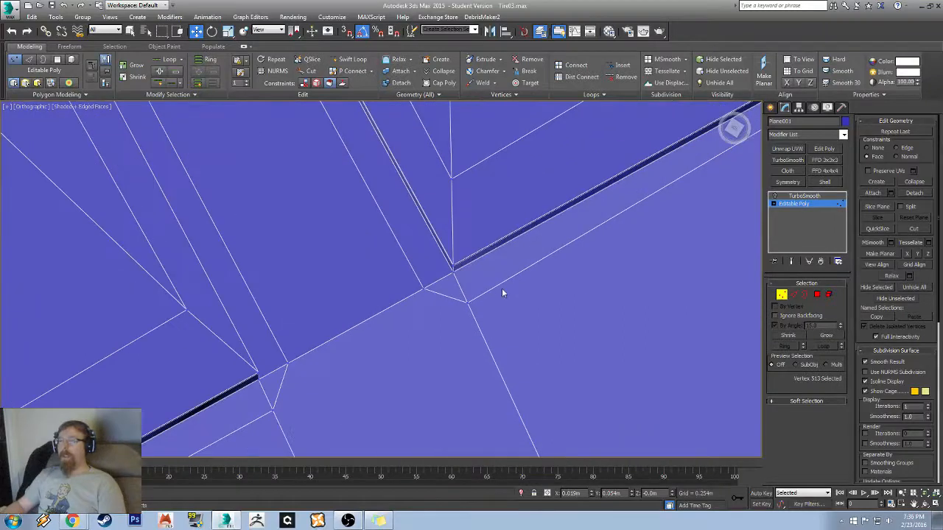
{"action": "middle_click_drag", "start_coordinate": [503, 290], "coordinate": [521, 297], "text": "alt"}
{"action": "middle_click_drag", "start_coordinate": [562, 325], "coordinate": [580, 154]}
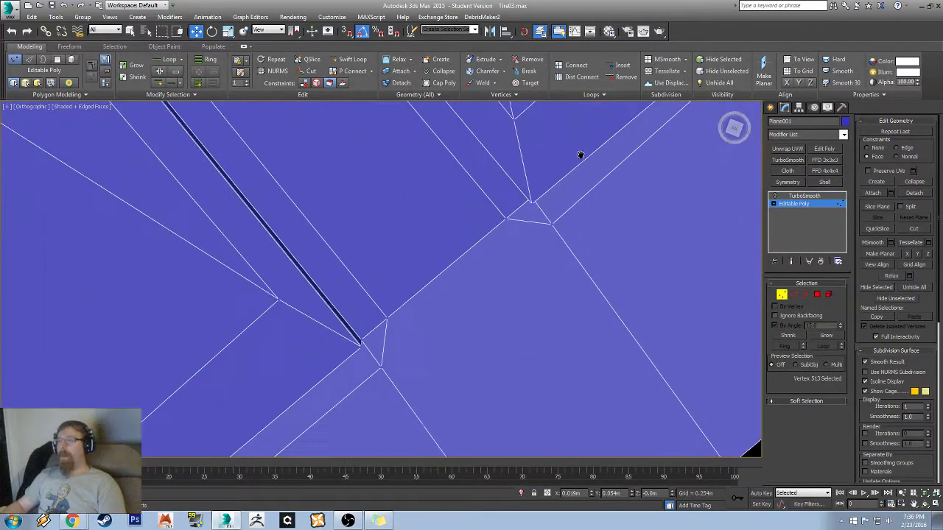
{"action": "left_click_drag", "start_coordinate": [471, 214], "coordinate": [472, 215]}
{"action": "right_click", "coordinate": [470, 210]}
{"action": "left_click", "coordinate": [442, 272]}
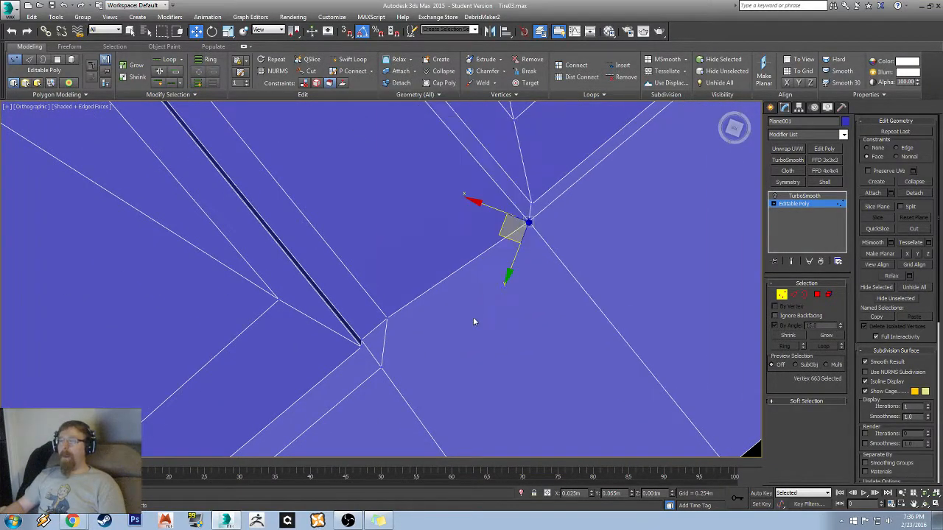
- Weld the border vertex pair at the groove corner on the edge's other end, and the pair at the next groove corner along
{"action": "middle_click_drag", "start_coordinate": [474, 322], "coordinate": [390, 307], "text": "alt"}
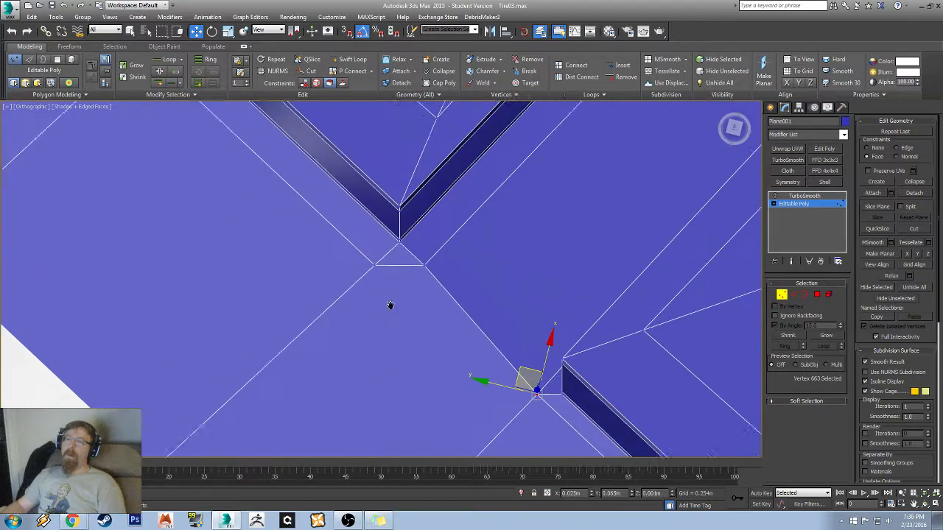
{"action": "left_click_drag", "start_coordinate": [342, 274], "coordinate": [337, 273]}
{"action": "right_click", "coordinate": [337, 273]}
{"action": "left_click", "coordinate": [310, 310]}
{"action": "middle_click_drag", "start_coordinate": [326, 336], "coordinate": [410, 264], "text": "alt"}
{"action": "left_click_drag", "start_coordinate": [308, 259], "coordinate": [308, 258]}
{"action": "right_click", "coordinate": [308, 258]}
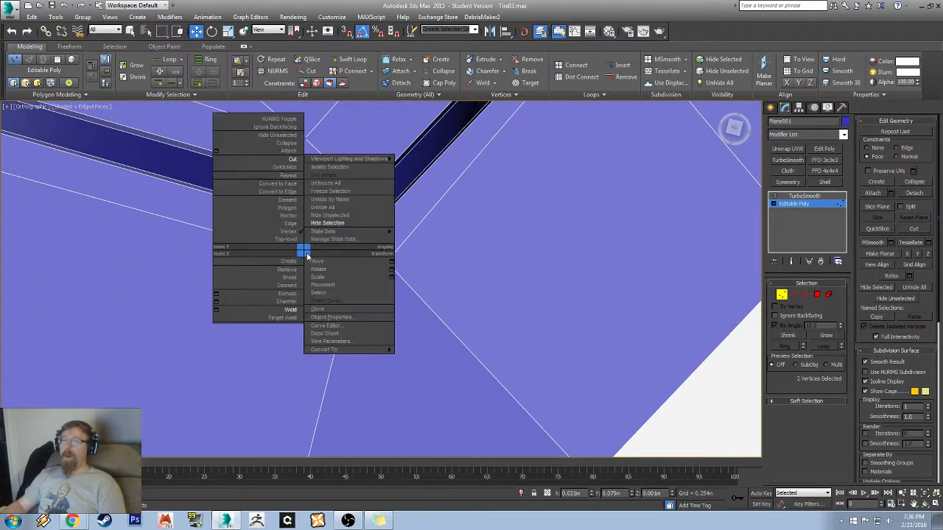
{"action": "left_click", "coordinate": [288, 312]}
- Weld the two border vertices at the groove corner near the mesh's open boundary and move the merged vertex slightly away from the groove
{"action": "middle_click_drag", "start_coordinate": [289, 312], "coordinate": [481, 293], "text": "alt"}
{"action": "left_click_drag", "start_coordinate": [355, 251], "coordinate": [354, 230]}
{"action": "right_click", "coordinate": [476, 253]}
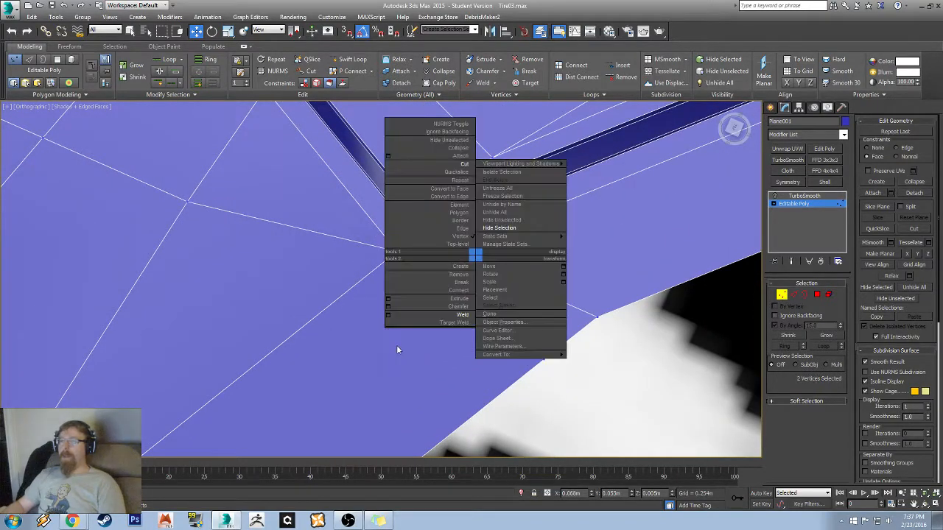
{"action": "left_click", "coordinate": [459, 312]}
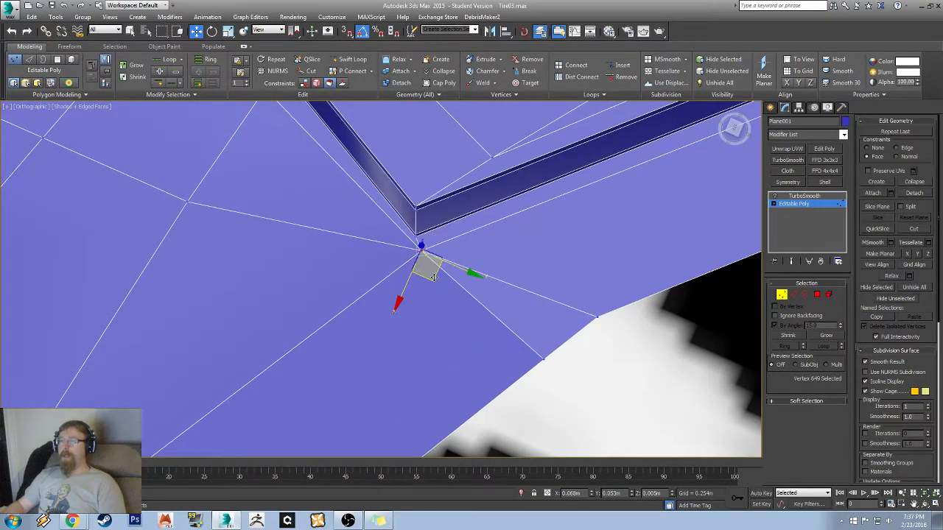
{"action": "left_click_drag", "start_coordinate": [434, 277], "coordinate": [420, 282]}
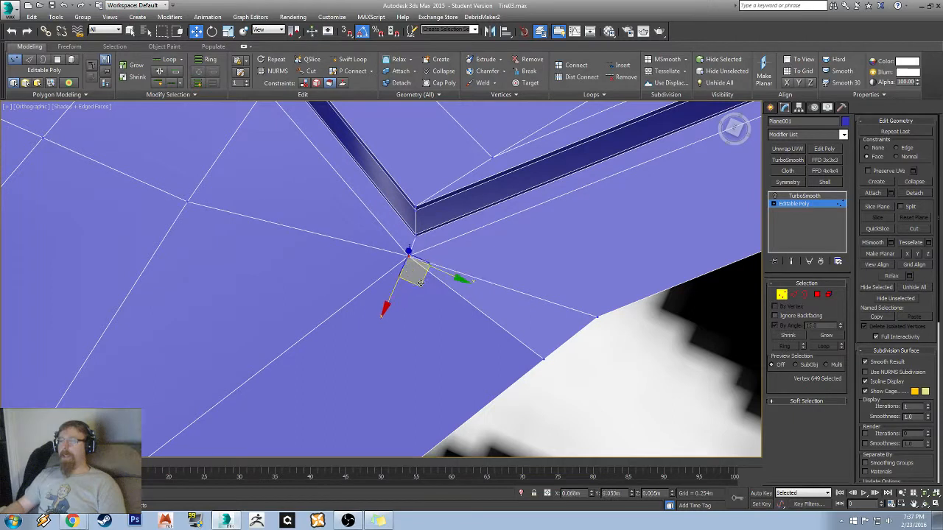
- Remove the extra boundary vertex, with its edge to the groove corner, from the mesh's open outer boundary
{"action": "right_click", "coordinate": [615, 310]}
{"action": "left_click", "coordinate": [597, 315]}
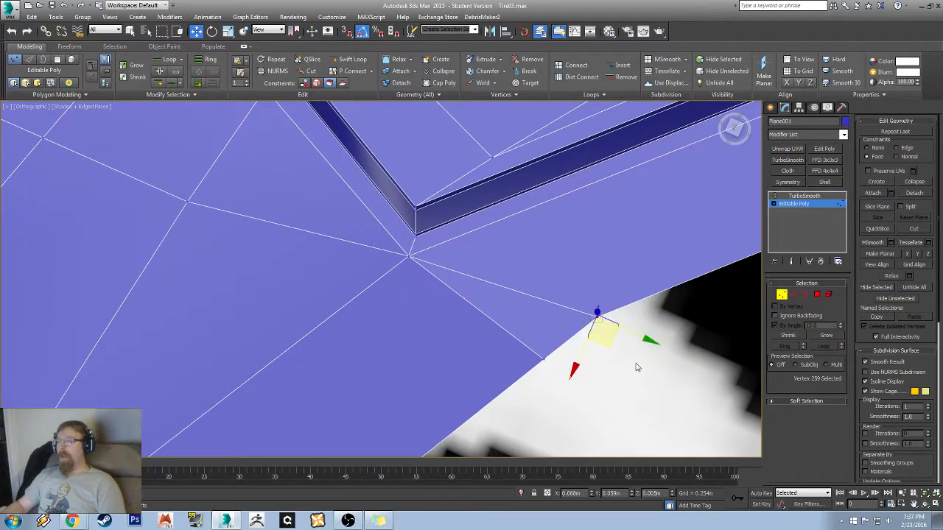
{"action": "key", "text": "BackSpace"}
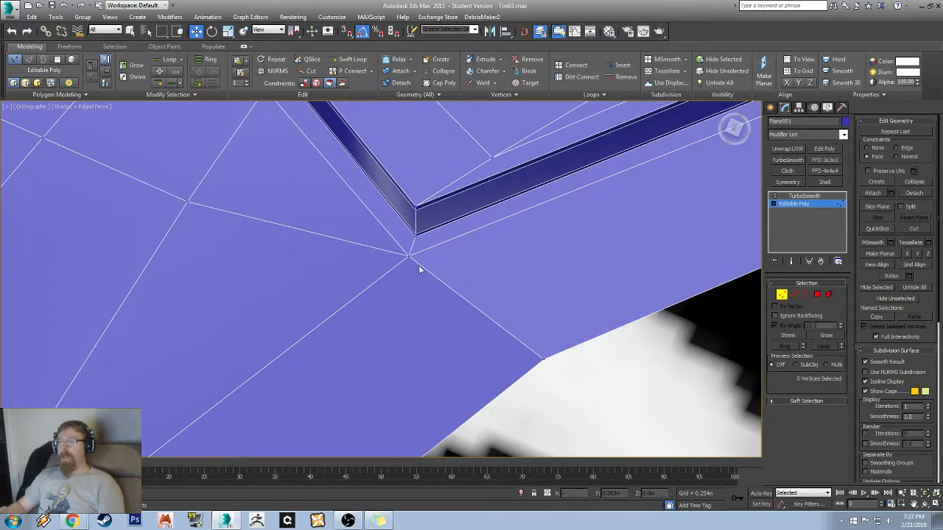
- Weld the two border vertices beside the end of the adjacent inner groove into one
{"action": "middle_click_drag", "start_coordinate": [418, 266], "coordinate": [592, 389]}
{"action": "mouse_move", "coordinate": [389, 213]}
{"action": "middle_mouse_down"}
{"action": "mouse_move", "coordinate": [459, 205]}
{"action": "mouse_move", "coordinate": [446, 193]}
{"action": "mouse_move", "coordinate": [529, 270]}
{"action": "mouse_move", "coordinate": [551, 190]}
{"action": "mouse_move", "coordinate": [536, 219]}
{"action": "middle_mouse_up"}
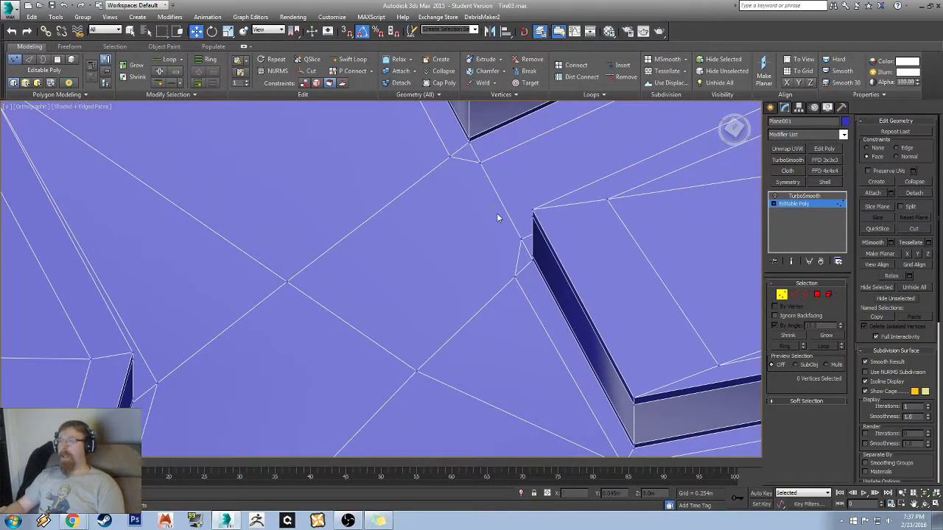
{"action": "left_click_drag", "start_coordinate": [526, 283], "coordinate": [526, 284]}
{"action": "right_click", "coordinate": [483, 226]}
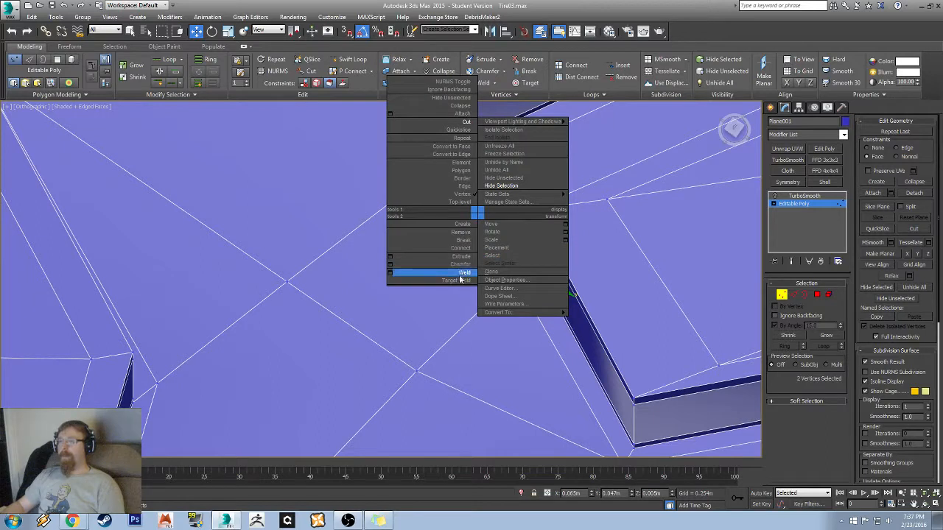
{"action": "left_click", "coordinate": [450, 271]}
{"action": "right_click", "coordinate": [498, 233]}
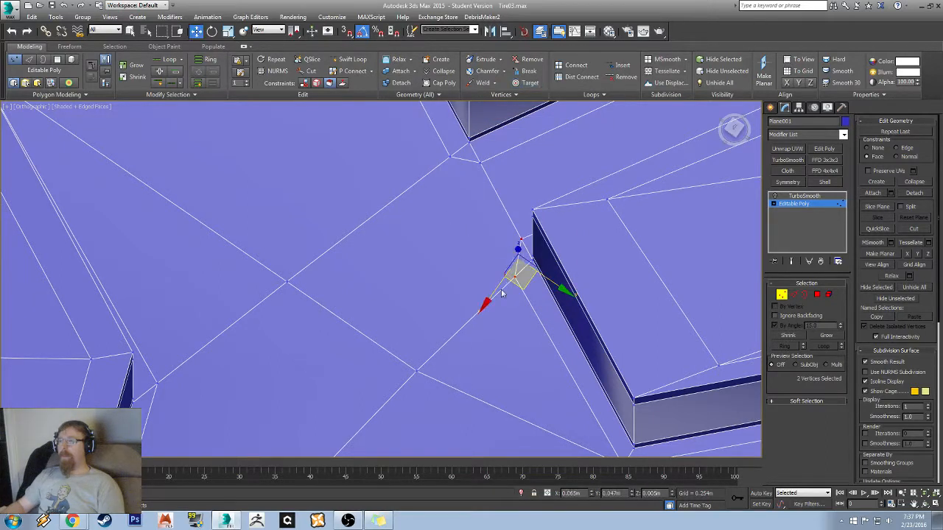
{"action": "middle_click_drag", "start_coordinate": [495, 285], "coordinate": [504, 258], "text": "alt"}
{"action": "right_click", "coordinate": [502, 256]}
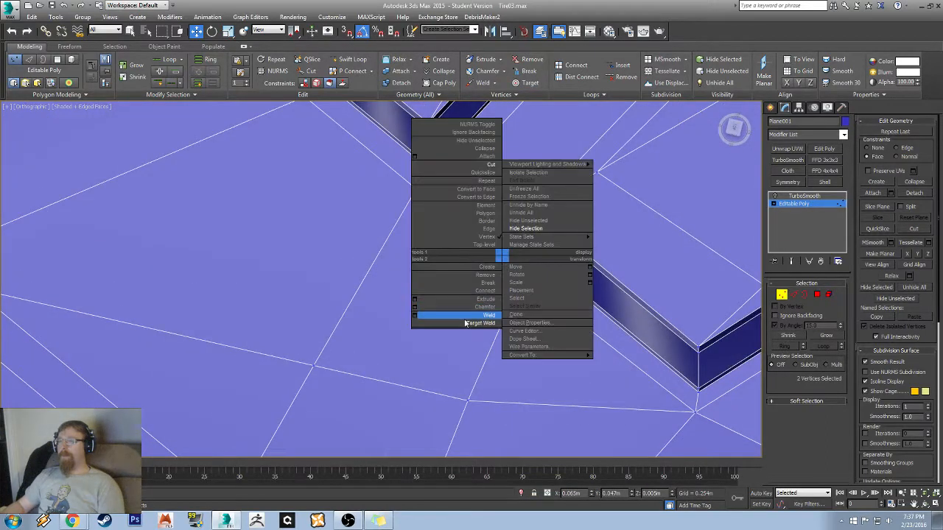
{"action": "left_click", "coordinate": [414, 316]}
{"action": "left_click", "coordinate": [386, 318]}
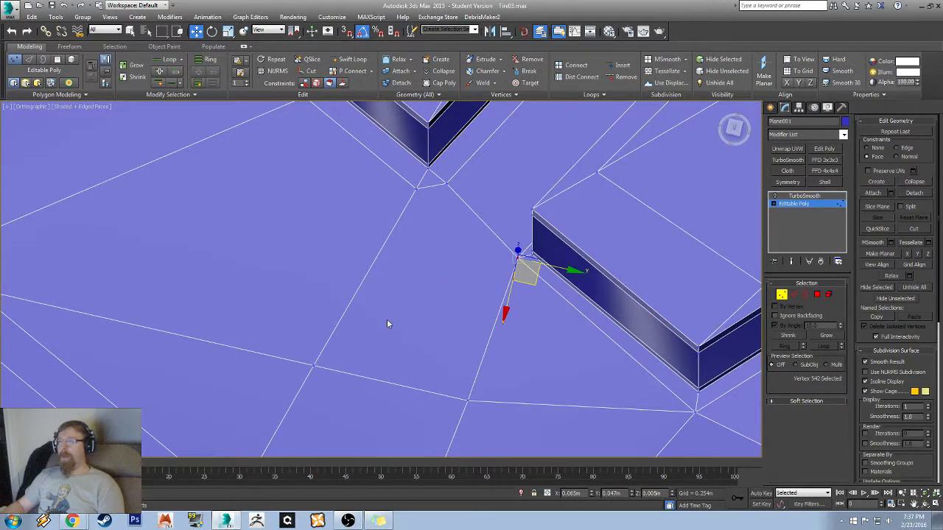
- Move the merged border vertex beside the groove end slightly away from the groove, towards the middle of the channel
{"action": "middle_click_drag", "start_coordinate": [494, 286], "coordinate": [542, 272], "text": "alt"}
{"action": "left_click", "coordinate": [560, 274]}
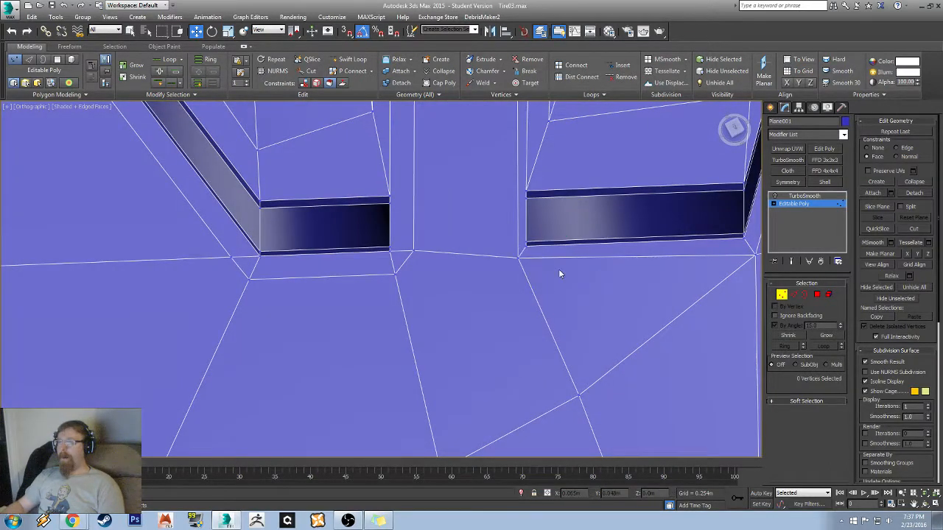
{"action": "left_click", "coordinate": [518, 256]}
{"action": "left_click_drag", "start_coordinate": [544, 269], "coordinate": [531, 273]}
{"action": "left_click", "coordinate": [418, 285]}
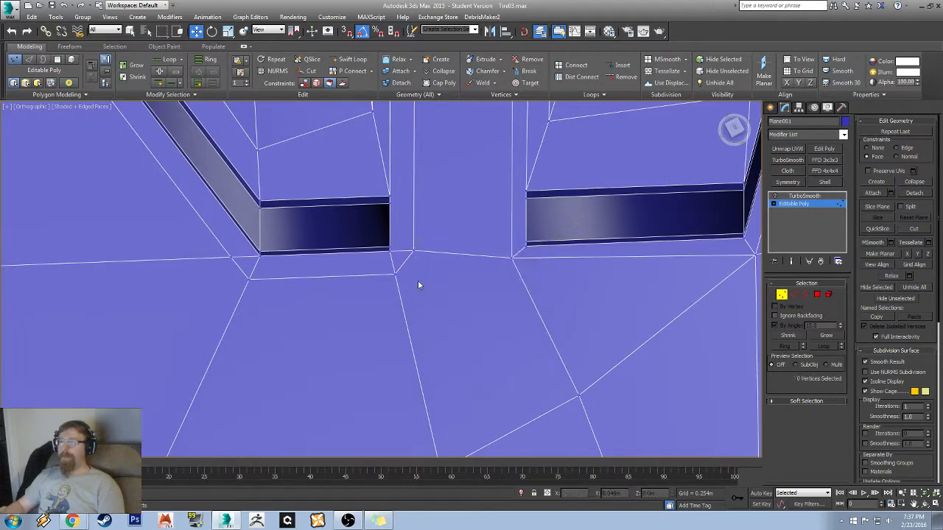
- Weld the border vertex pairs at the next three tread block corners along the channel towards the outer boundary
{"action": "left_click_drag", "start_coordinate": [409, 229], "coordinate": [380, 258]}
{"action": "right_click", "coordinate": [381, 272]}
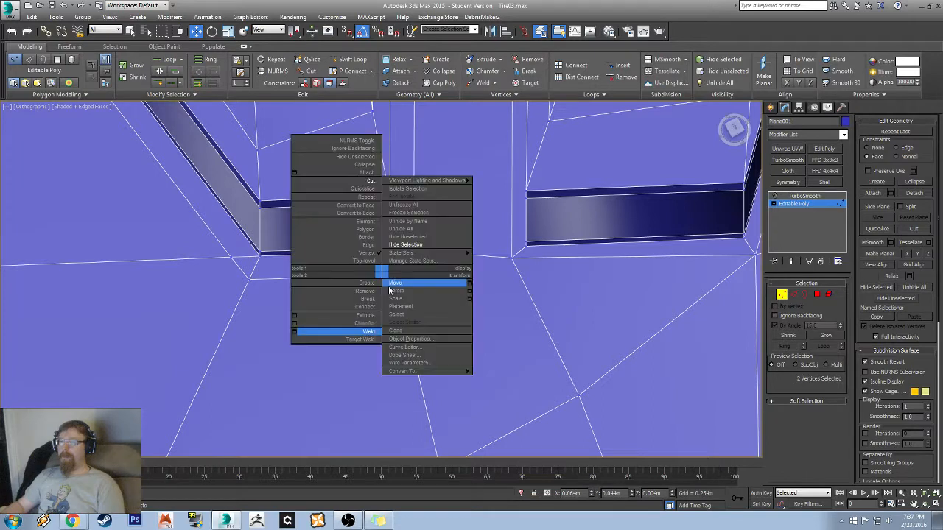
{"action": "left_click", "coordinate": [366, 330]}
{"action": "middle_click_drag", "start_coordinate": [235, 257], "coordinate": [445, 244]}
{"action": "left_click_drag", "start_coordinate": [470, 273], "coordinate": [448, 260]}
{"action": "right_click", "coordinate": [446, 260]}
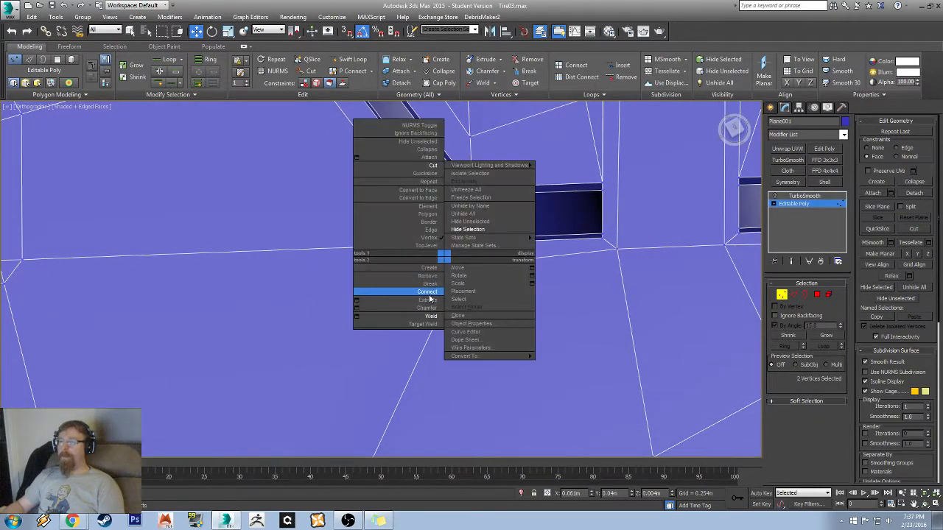
{"action": "left_click", "coordinate": [427, 318]}
{"action": "middle_click_drag", "start_coordinate": [288, 221], "coordinate": [723, 169]}
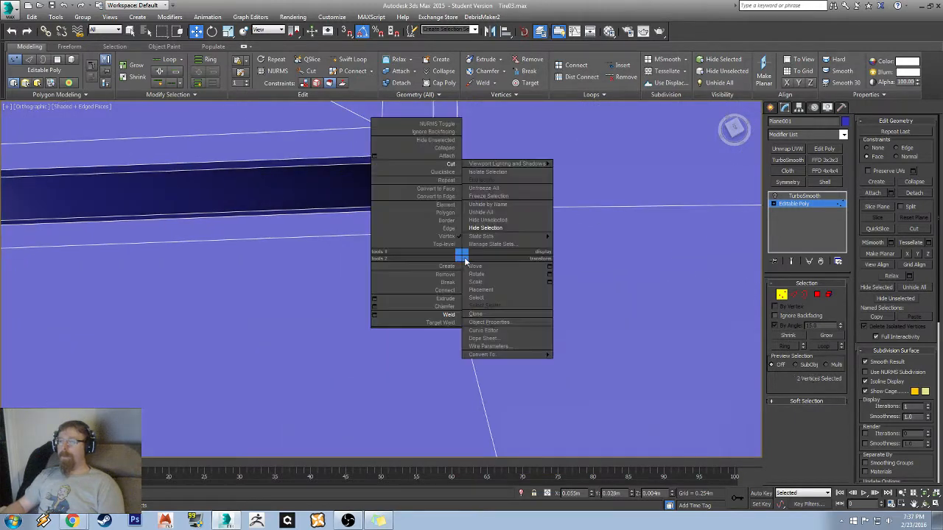
{"action": "left_click", "coordinate": [446, 314]}
- Weld the three border vertices at the long groove's corner near the open boundary and nudge the merged vertex slightly outward
{"action": "middle_click_drag", "start_coordinate": [147, 193], "coordinate": [698, 161]}
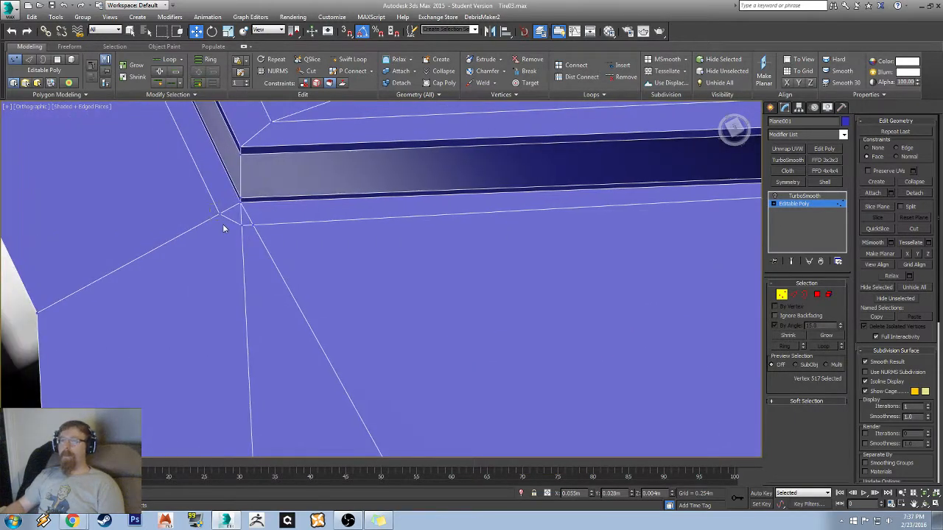
{"action": "left_click", "coordinate": [240, 216]}
{"action": "left_click", "coordinate": [254, 226], "text": "ctrl"}
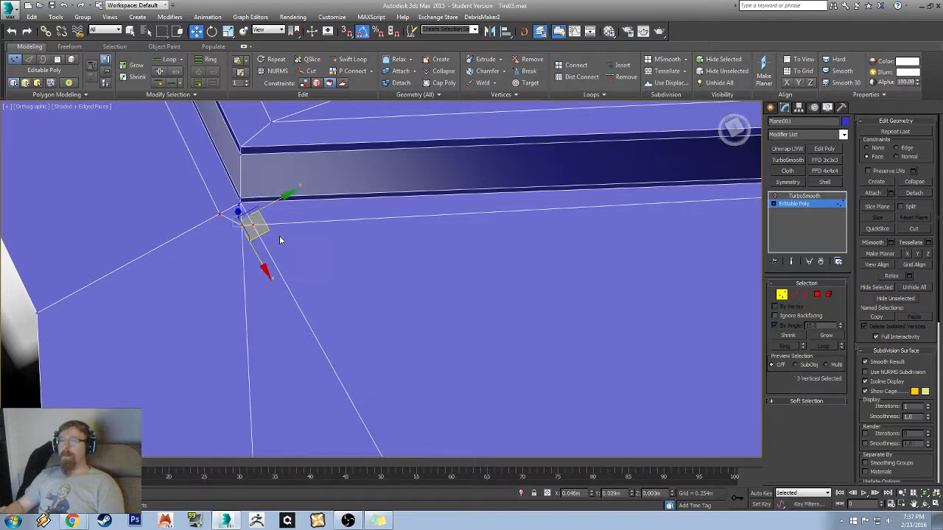
{"action": "right_click", "coordinate": [280, 236]}
{"action": "left_click", "coordinate": [266, 292]}
{"action": "middle_click_drag", "start_coordinate": [284, 208], "coordinate": [418, 223]}
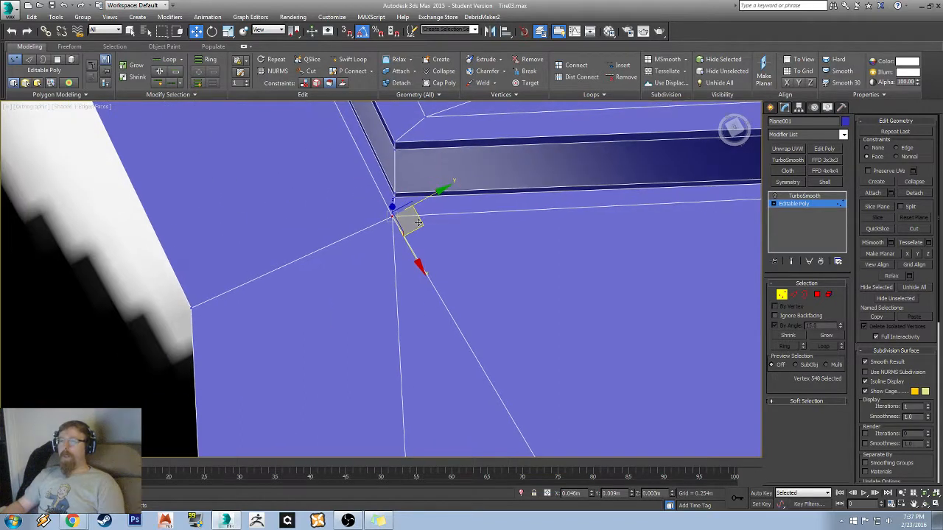
{"action": "left_click_drag", "start_coordinate": [421, 226], "coordinate": [415, 226]}
- Leave vertex editing and examine the unsmoothed tread strip in plain shading from several angles
{"action": "middle_click_drag", "start_coordinate": [338, 217], "coordinate": [539, 193]}
{"action": "scroll", "coordinate": [540, 193], "scroll_direction": "down", "scroll_amount": 4}
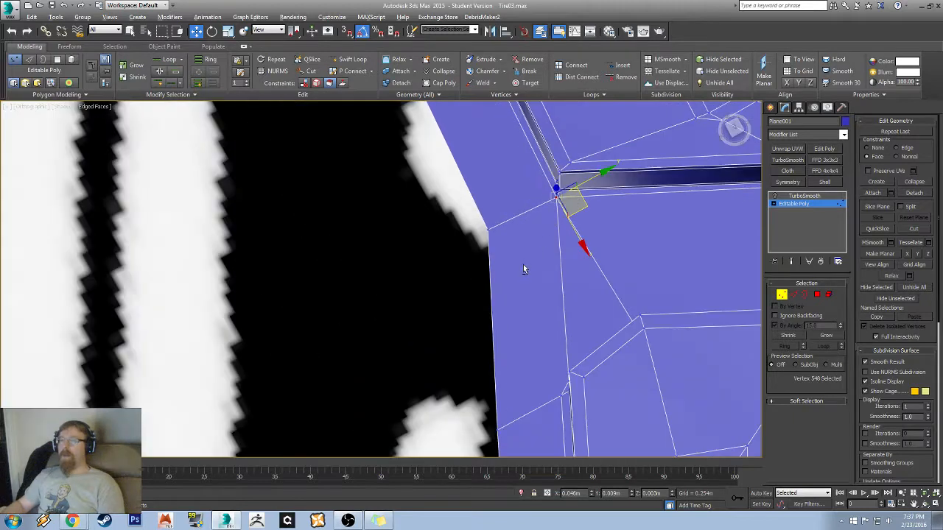
{"action": "middle_click_drag", "start_coordinate": [523, 265], "coordinate": [642, 220], "text": "alt"}
{"action": "scroll", "coordinate": [539, 247], "scroll_direction": "down", "scroll_amount": 10}
{"action": "left_click", "coordinate": [782, 294]}
{"action": "key", "text": "F4"}
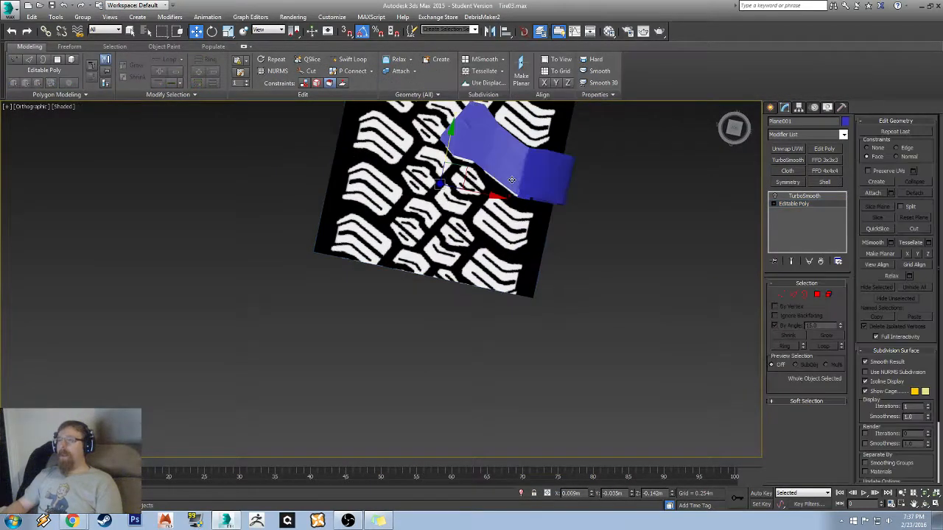
{"action": "mouse_move", "coordinate": [492, 152]}
{"action": "middle_mouse_down"}
{"action": "mouse_move", "coordinate": [450, 207]}
{"action": "mouse_move", "coordinate": [480, 157]}
{"action": "middle_mouse_up"}
{"action": "middle_click_drag", "start_coordinate": [480, 158], "coordinate": [442, 248]}
{"action": "scroll", "coordinate": [442, 248], "scroll_direction": "up", "scroll_amount": 5}
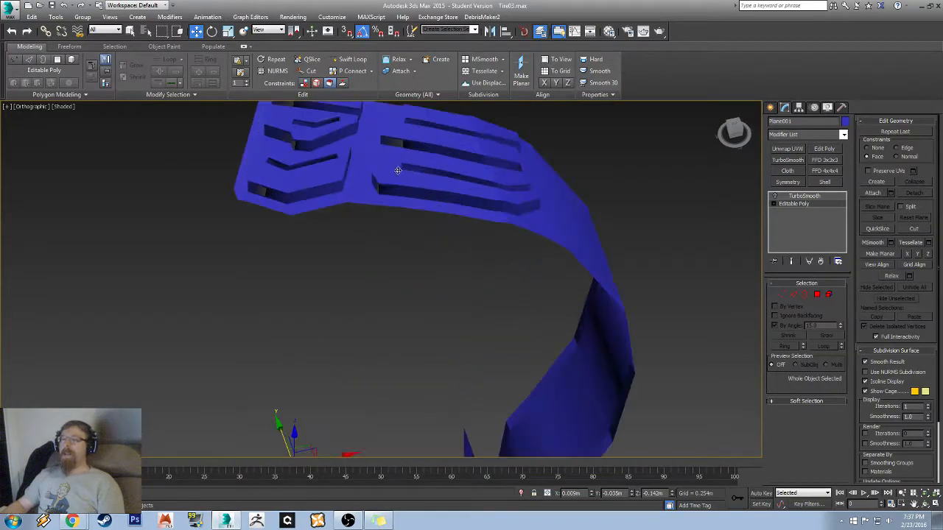
{"action": "middle_click_drag", "start_coordinate": [398, 169], "coordinate": [436, 228], "text": "alt"}
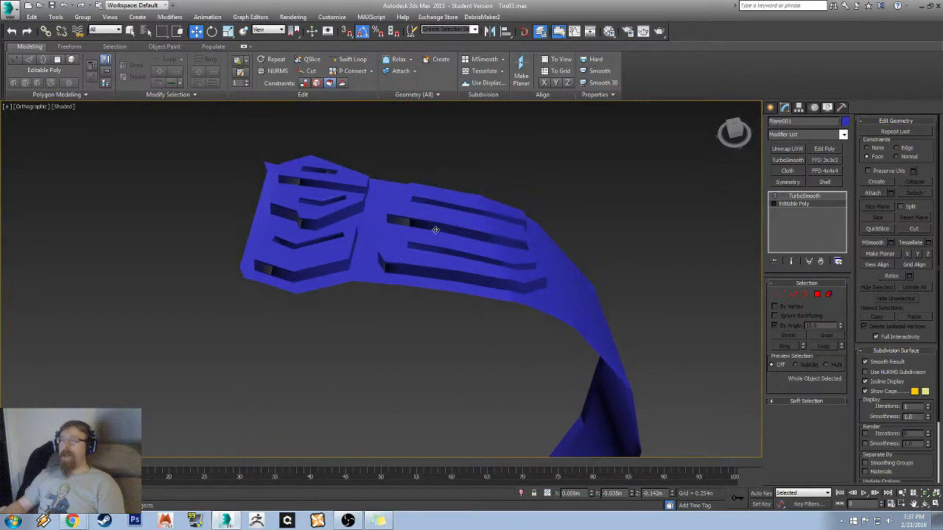
- Preview the TurboSmooth result in plain shading, inspect the tread blocks and groove ends, and switch the smoothing off again
{"action": "key", "text": "F4"}
{"action": "left_click", "coordinate": [804, 196]}
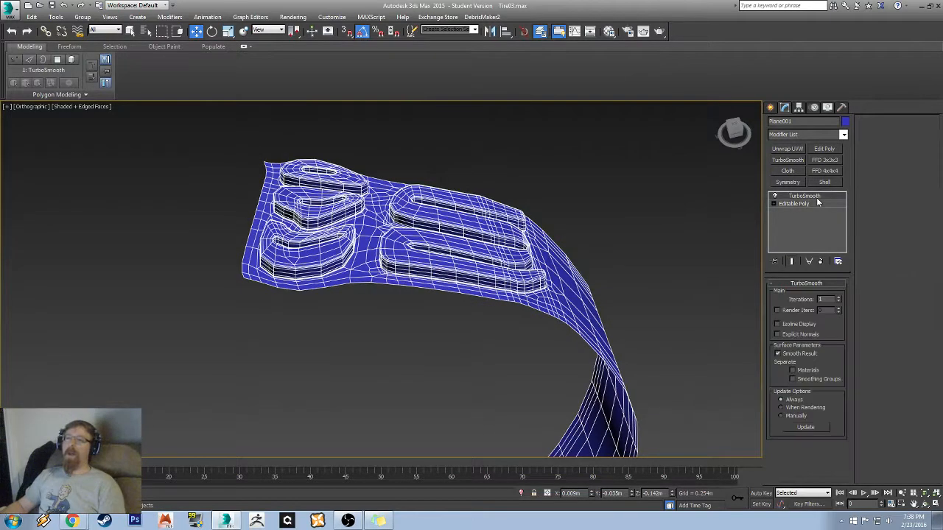
{"action": "mouse_move", "coordinate": [693, 260]}
{"action": "middle_mouse_down", "text": "alt"}
{"action": "mouse_move", "coordinate": [438, 299]}
{"action": "mouse_move", "coordinate": [383, 272]}
{"action": "mouse_move", "coordinate": [415, 257]}
{"action": "mouse_move", "coordinate": [369, 307]}
{"action": "mouse_move", "coordinate": [377, 348]}
{"action": "mouse_move", "coordinate": [478, 252]}
{"action": "middle_mouse_up", "text": "alt"}
{"action": "key", "text": "F4"}
{"action": "scroll", "coordinate": [478, 252], "scroll_direction": "up", "scroll_amount": 5}
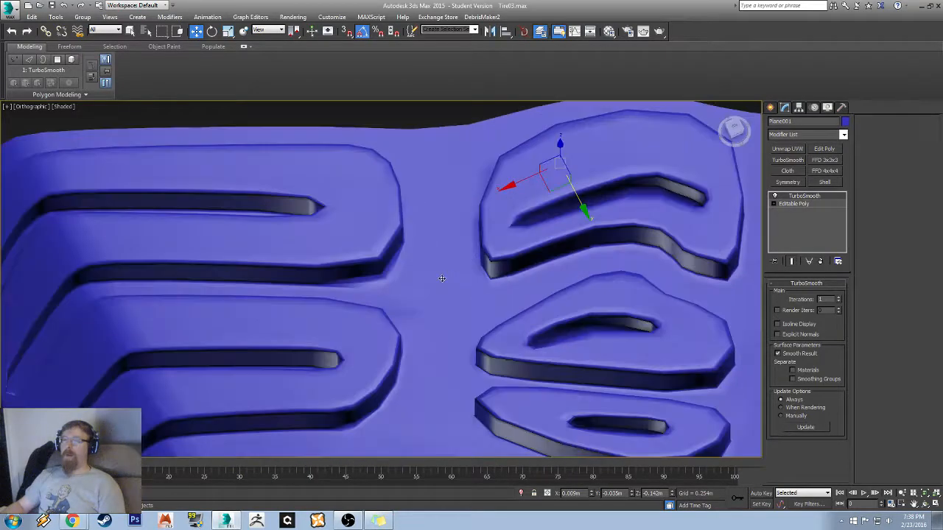
{"action": "middle_click_drag", "start_coordinate": [443, 278], "coordinate": [364, 207], "text": "alt"}
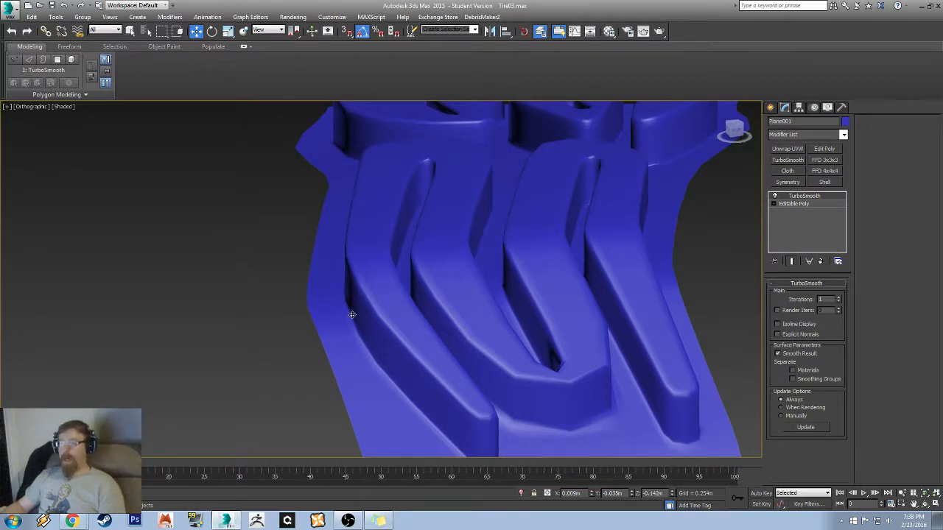
{"action": "middle_click_drag", "start_coordinate": [549, 361], "coordinate": [455, 331], "text": "alt"}
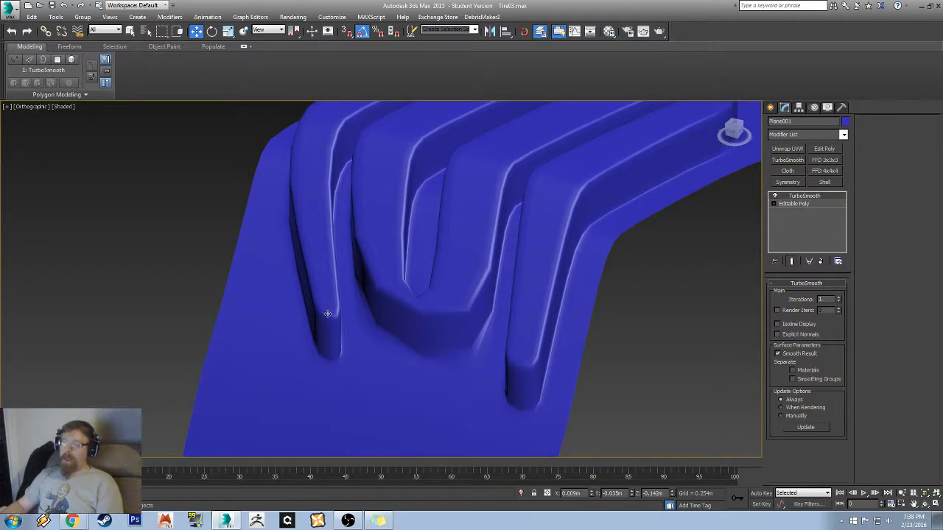
{"action": "middle_click_drag", "start_coordinate": [402, 331], "coordinate": [455, 144], "text": "alt"}
{"action": "key", "text": "F4"}
{"action": "left_click", "coordinate": [775, 195]}
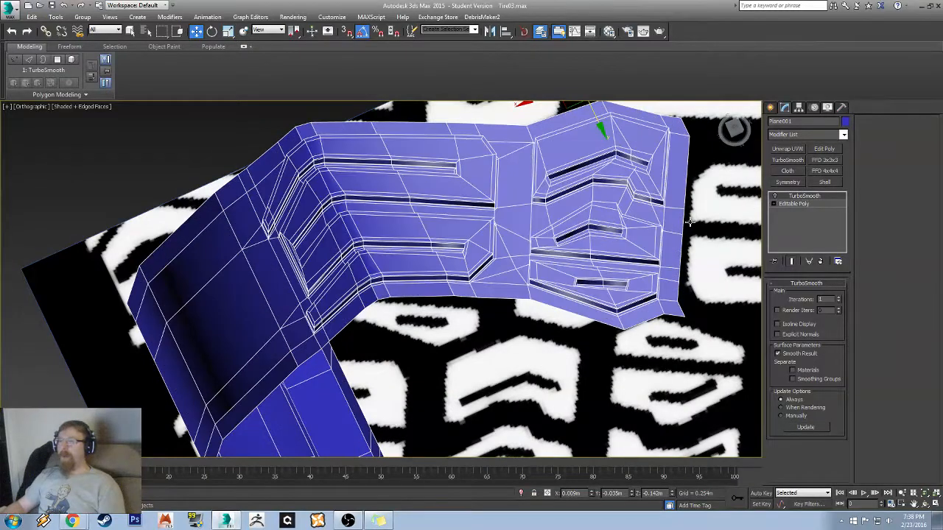
- Examine the unsmoothed mesh edges at the ends of the shoulder blocks and at the block corners along the central channel
{"action": "middle_click_drag", "start_coordinate": [442, 251], "coordinate": [422, 240], "text": "alt"}
{"action": "scroll", "coordinate": [390, 245], "scroll_direction": "up", "scroll_amount": 4}
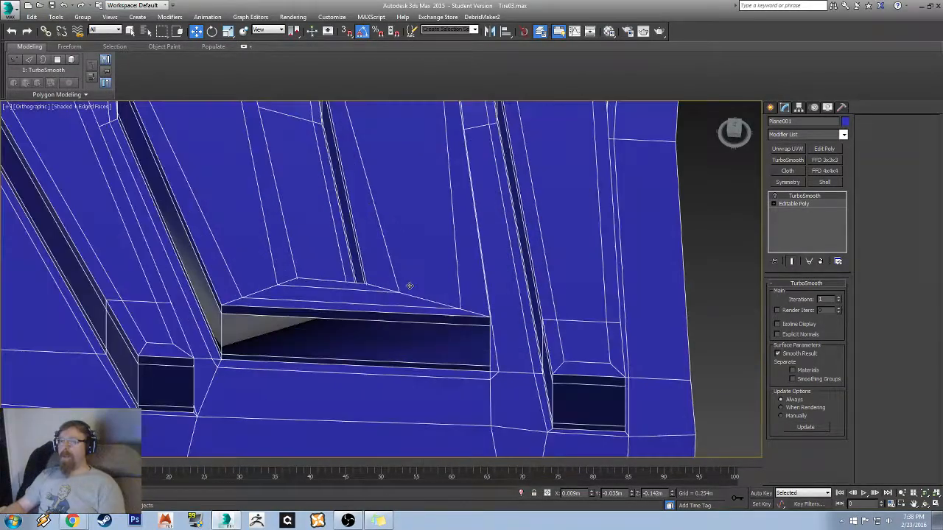
{"action": "middle_click_drag", "start_coordinate": [363, 317], "coordinate": [453, 340], "text": "alt"}
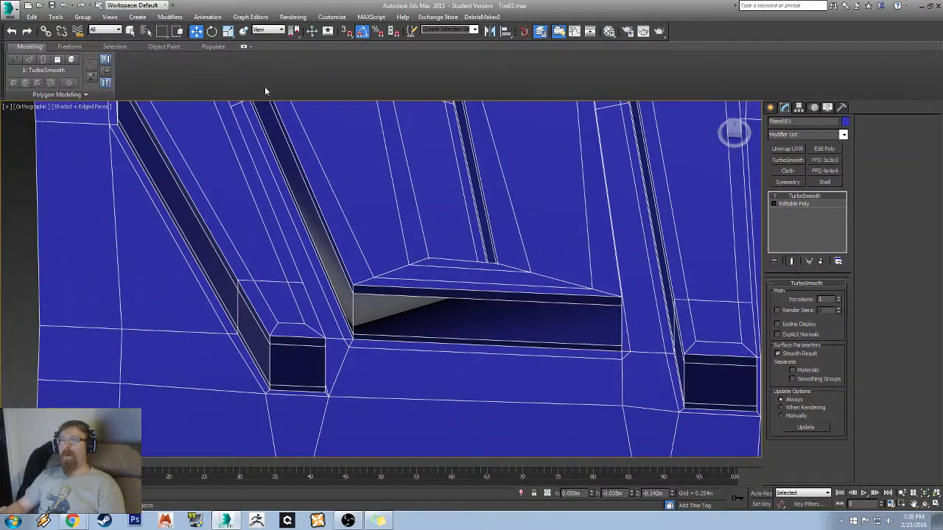
{"action": "scroll", "coordinate": [420, 225], "scroll_direction": "down", "scroll_amount": 5}
{"action": "middle_click_drag", "start_coordinate": [420, 225], "coordinate": [305, 287]}
{"action": "mouse_move", "coordinate": [349, 206]}
{"action": "middle_mouse_down", "text": "alt"}
{"action": "mouse_move", "coordinate": [377, 252]}
{"action": "mouse_move", "coordinate": [320, 257]}
{"action": "mouse_move", "coordinate": [385, 244]}
{"action": "middle_mouse_up", "text": "alt"}
{"action": "scroll", "coordinate": [320, 257], "scroll_direction": "up", "scroll_amount": 3}
{"action": "mouse_move", "coordinate": [297, 259]}
{"action": "middle_mouse_down", "text": "alt"}
{"action": "mouse_move", "coordinate": [324, 246]}
{"action": "mouse_move", "coordinate": [415, 312]}
{"action": "mouse_move", "coordinate": [382, 307]}
{"action": "middle_mouse_up", "text": "alt"}
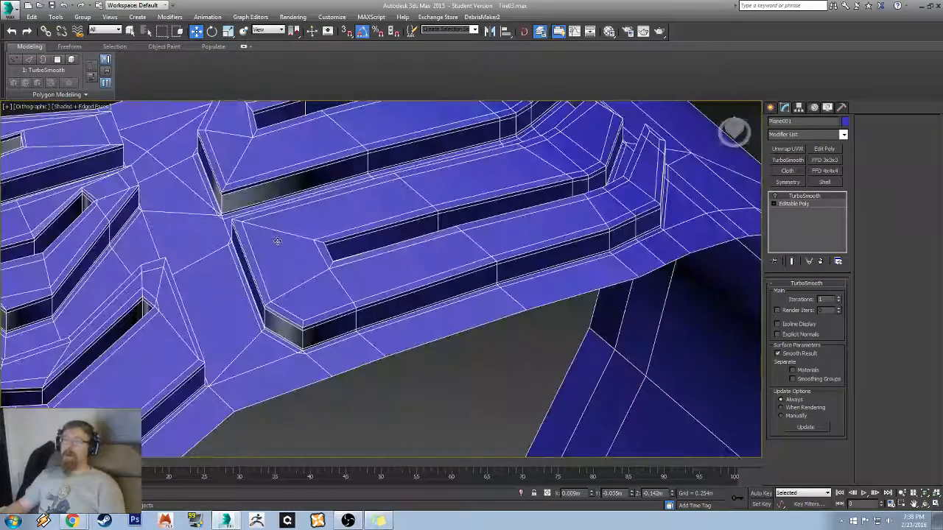
{"action": "middle_click_drag", "start_coordinate": [277, 240], "coordinate": [329, 305], "text": "alt"}
{"action": "scroll", "coordinate": [329, 305], "scroll_direction": "up", "scroll_amount": 2}
{"action": "scroll", "coordinate": [329, 305], "scroll_direction": "up", "scroll_amount": 2}
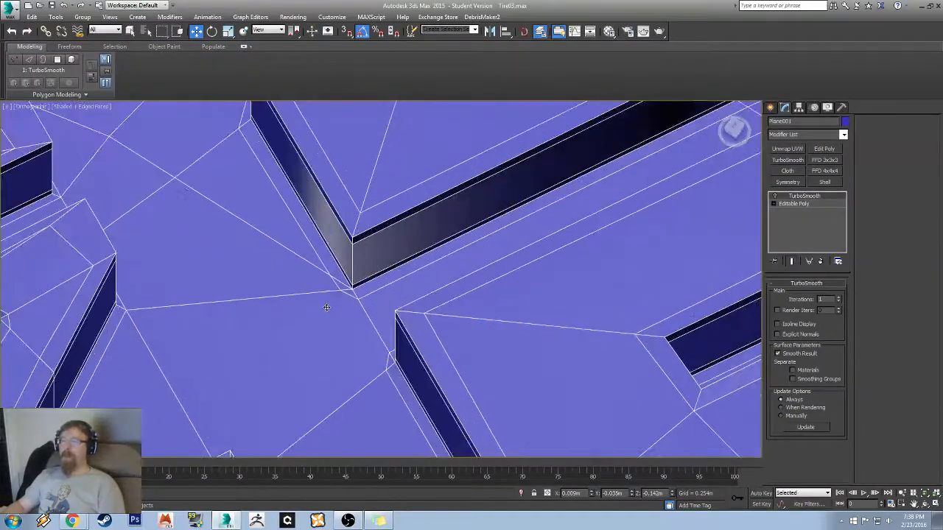
- Target-weld the extra border vertex beside the block's lower corner onto the neighbouring channel vertex
{"action": "left_click", "coordinate": [793, 205]}
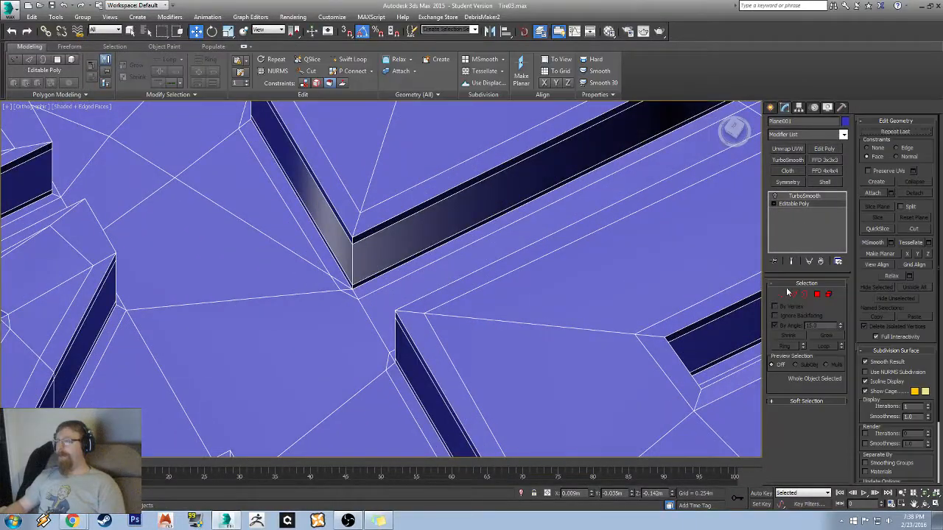
{"action": "left_click", "coordinate": [782, 295]}
{"action": "scroll", "coordinate": [432, 253], "scroll_direction": "up", "scroll_amount": 3}
{"action": "scroll", "coordinate": [432, 254], "scroll_direction": "up", "scroll_amount": 2}
{"action": "right_click", "coordinate": [317, 343]}
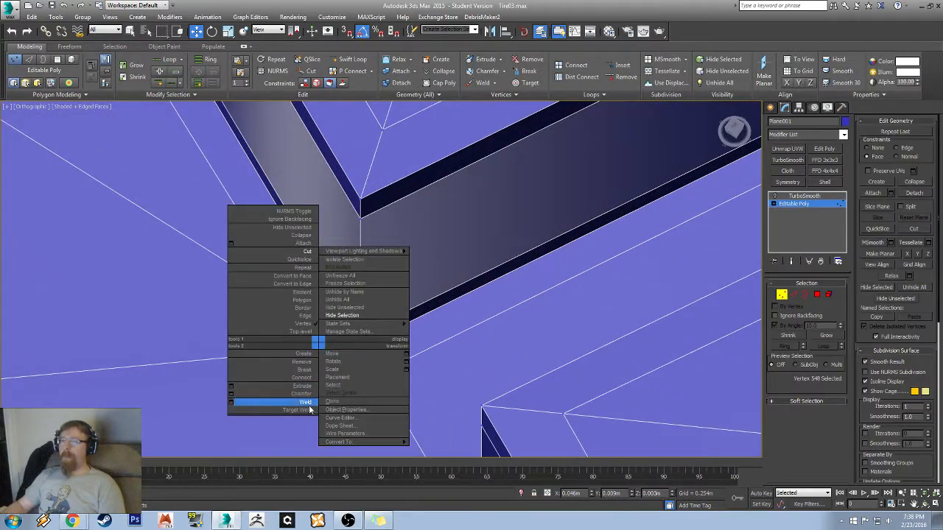
{"action": "left_click", "coordinate": [273, 399]}
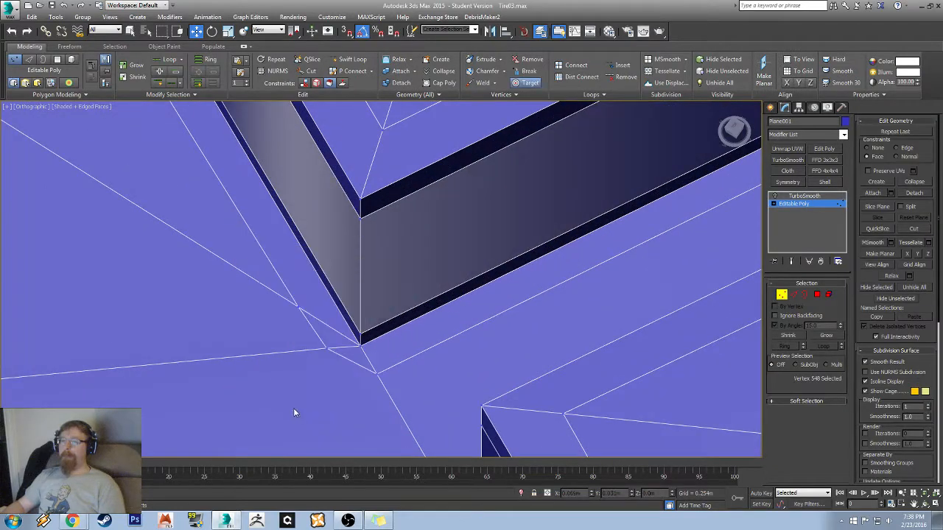
{"action": "left_click", "coordinate": [324, 350]}
- Leave Target Weld and weld the two remaining border vertices just below that block corner into one
{"action": "scroll", "coordinate": [326, 349], "scroll_direction": "down", "scroll_amount": 3}
{"action": "middle_click_drag", "start_coordinate": [354, 341], "coordinate": [392, 237]}
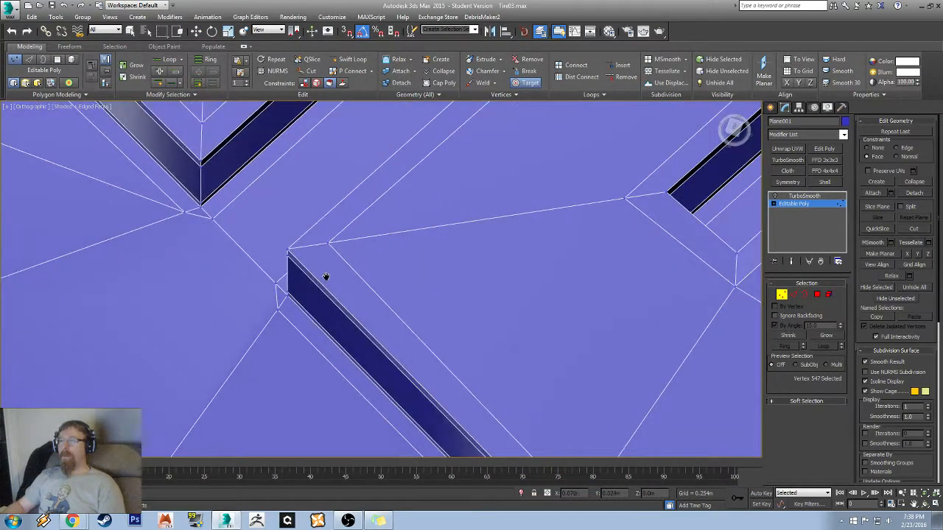
{"action": "middle_click_drag", "start_coordinate": [326, 277], "coordinate": [549, 225]}
{"action": "scroll", "coordinate": [549, 225], "scroll_direction": "down", "scroll_amount": 3}
{"action": "right_click", "coordinate": [462, 194]}
{"action": "middle_click_drag", "start_coordinate": [463, 194], "coordinate": [457, 238]}
{"action": "scroll", "coordinate": [454, 238], "scroll_direction": "up", "scroll_amount": 4}
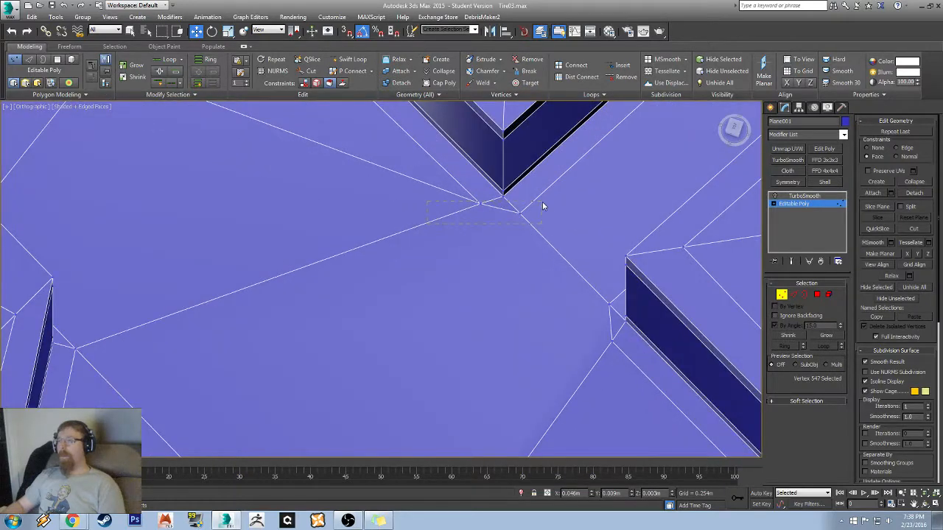
{"action": "left_click_drag", "start_coordinate": [543, 206], "coordinate": [544, 203]}
{"action": "right_click", "coordinate": [521, 252]}
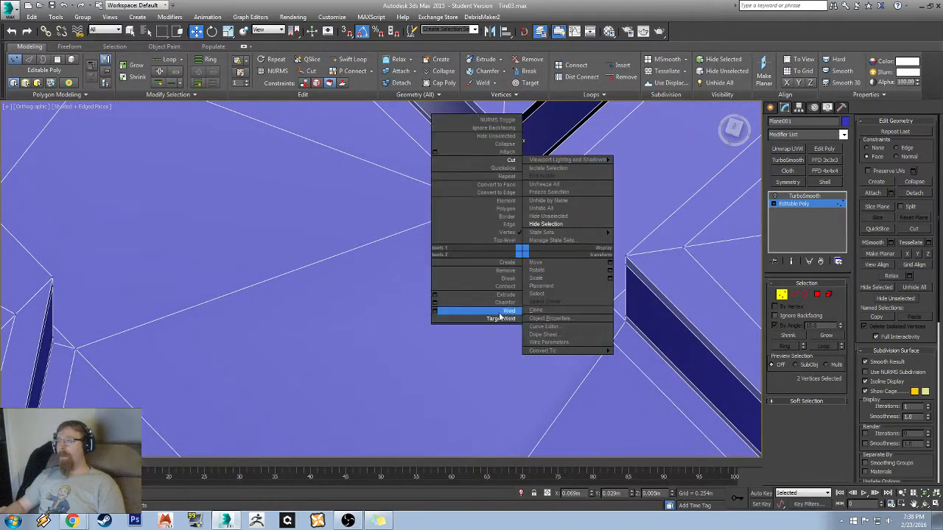
{"action": "left_click", "coordinate": [500, 314]}
- Weld the border vertex pair at the adjacent block's corner across the narrow gap
{"action": "middle_click_drag", "start_coordinate": [429, 248], "coordinate": [522, 253], "text": "alt"}
{"action": "middle_click_drag", "start_coordinate": [650, 140], "coordinate": [506, 289]}
{"action": "left_click_drag", "start_coordinate": [414, 227], "coordinate": [415, 227]}
{"action": "right_click", "coordinate": [414, 227]}
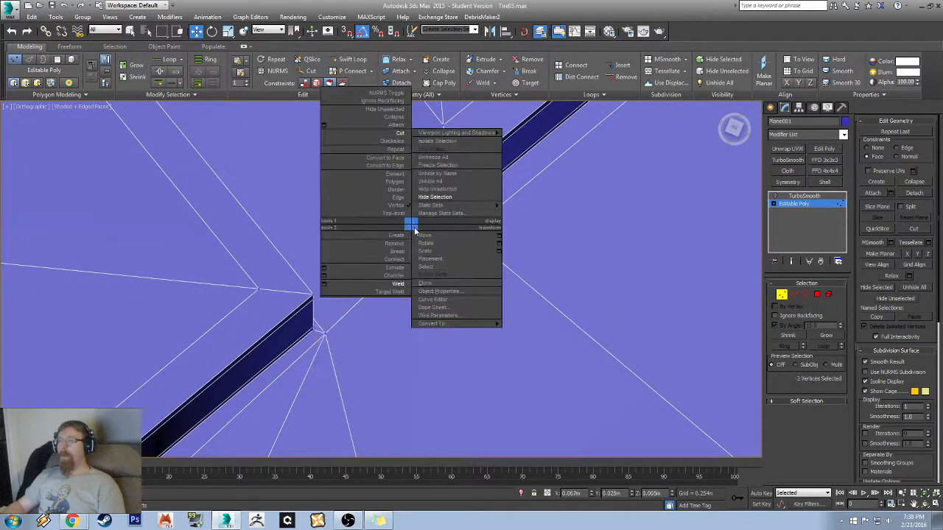
{"action": "left_click", "coordinate": [397, 286]}
- Preview the TurboSmooth result on the tread strip in plain shading, inspect the shoulder block ends, and switch the smoothing off
{"action": "scroll", "coordinate": [533, 233], "scroll_direction": "down", "scroll_amount": 5}
{"action": "middle_click_drag", "start_coordinate": [532, 230], "coordinate": [538, 185], "text": "alt"}
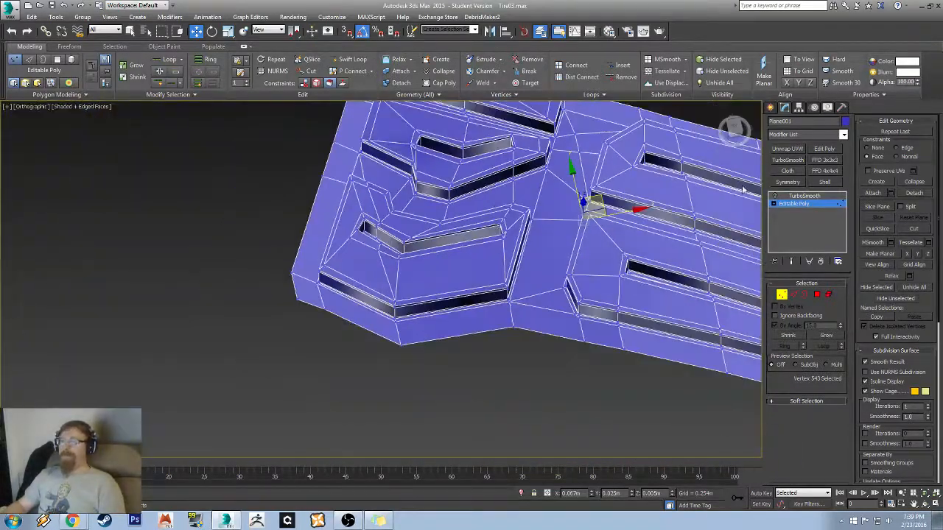
{"action": "left_click", "coordinate": [795, 196]}
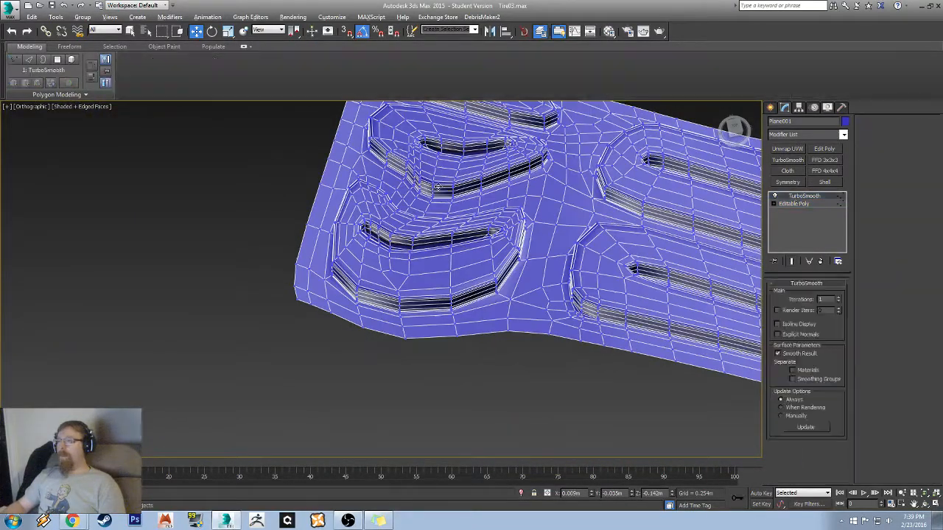
{"action": "key", "text": "F4"}
{"action": "middle_click_drag", "start_coordinate": [516, 241], "coordinate": [474, 232], "text": "alt"}
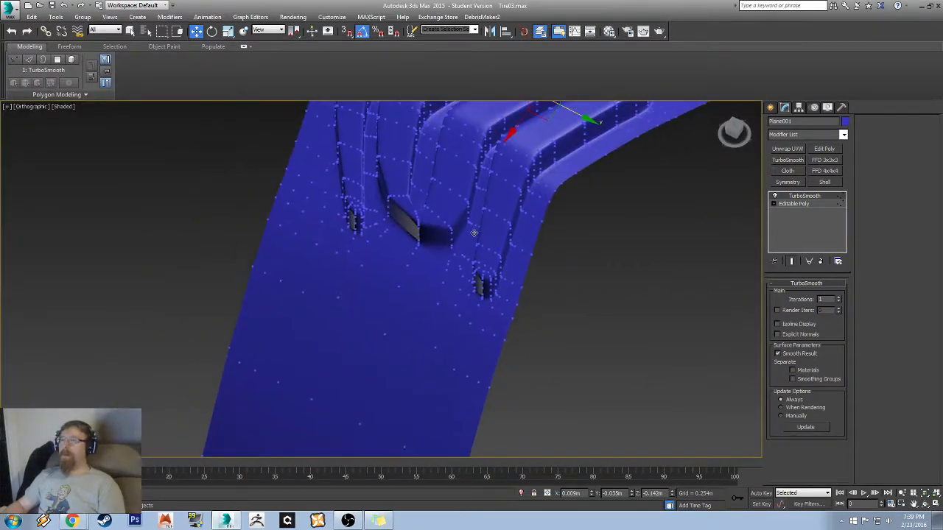
{"action": "left_click", "coordinate": [775, 197]}
- Examine the unsmoothed mesh at the shoulder block ends in wireframe and edged shading, including the open end of the inner slot
{"action": "key", "text": "F3"}
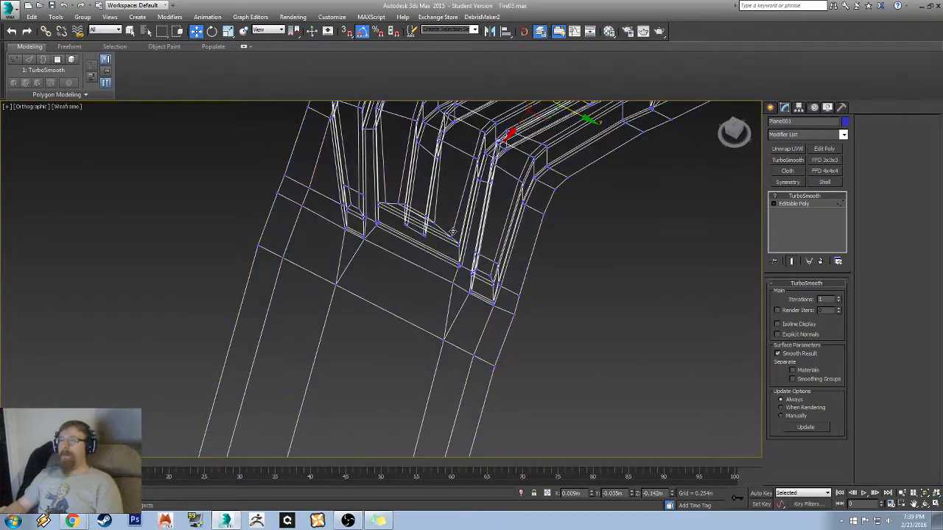
{"action": "key", "text": "F4"}
{"action": "middle_click_drag", "start_coordinate": [403, 246], "coordinate": [342, 246], "text": "alt"}
{"action": "scroll", "coordinate": [411, 194], "scroll_direction": "up", "scroll_amount": 5}
{"action": "middle_click_drag", "start_coordinate": [415, 190], "coordinate": [311, 308], "text": "alt"}
{"action": "middle_click_drag", "start_coordinate": [461, 237], "coordinate": [606, 290], "text": "alt"}
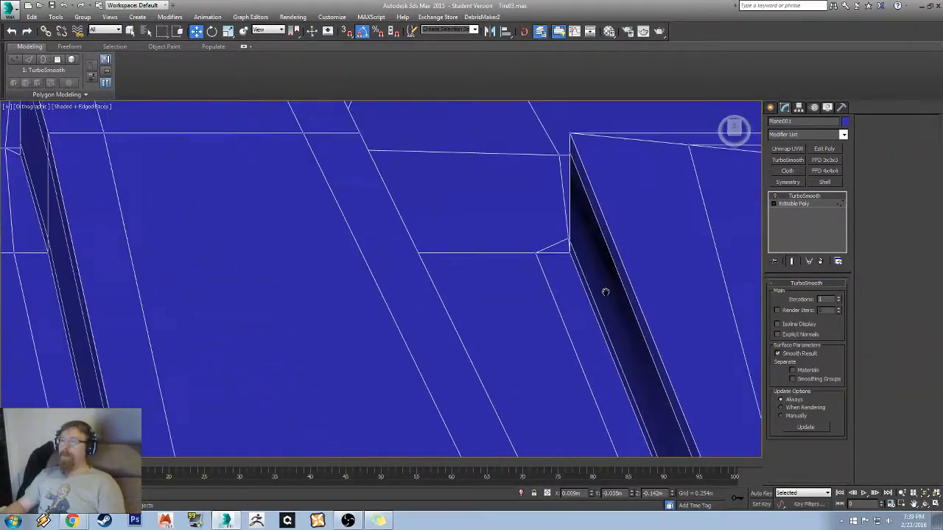
{"action": "scroll", "coordinate": [310, 244], "scroll_direction": "down", "scroll_amount": 5}
{"action": "middle_click_drag", "start_coordinate": [293, 245], "coordinate": [269, 249]}
{"action": "middle_click_drag", "start_coordinate": [436, 353], "coordinate": [402, 271]}
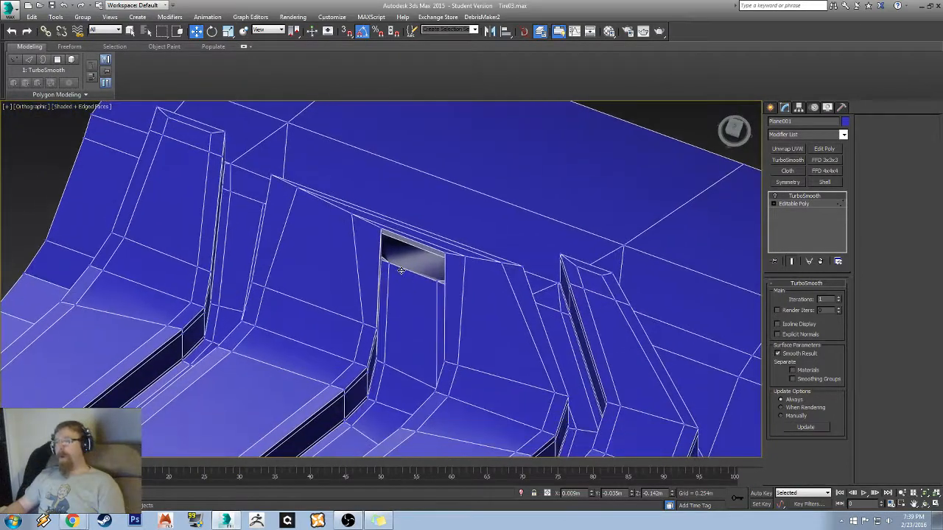
{"action": "scroll", "coordinate": [401, 271], "scroll_direction": "up", "scroll_amount": 5}
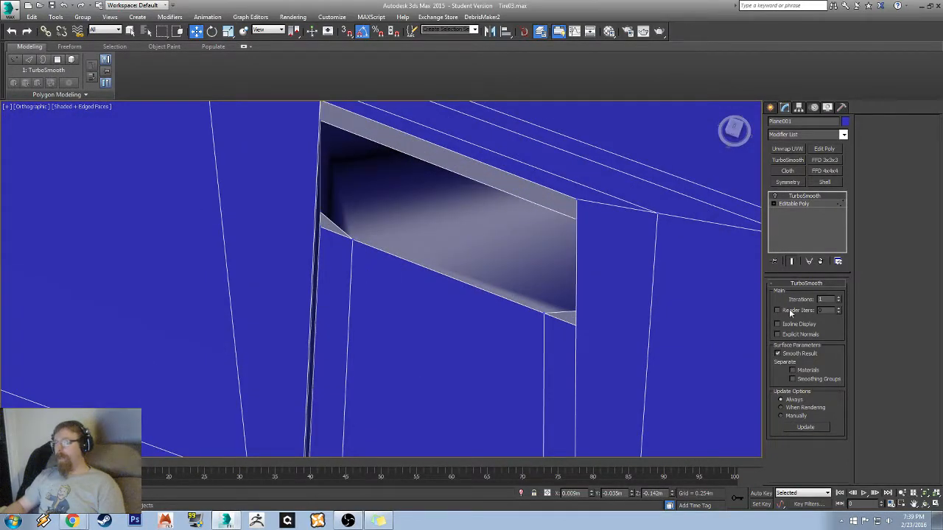
- Connect the two vertices at the ends of the inner slot's lower lip with an edge
{"action": "left_click", "coordinate": [797, 204]}
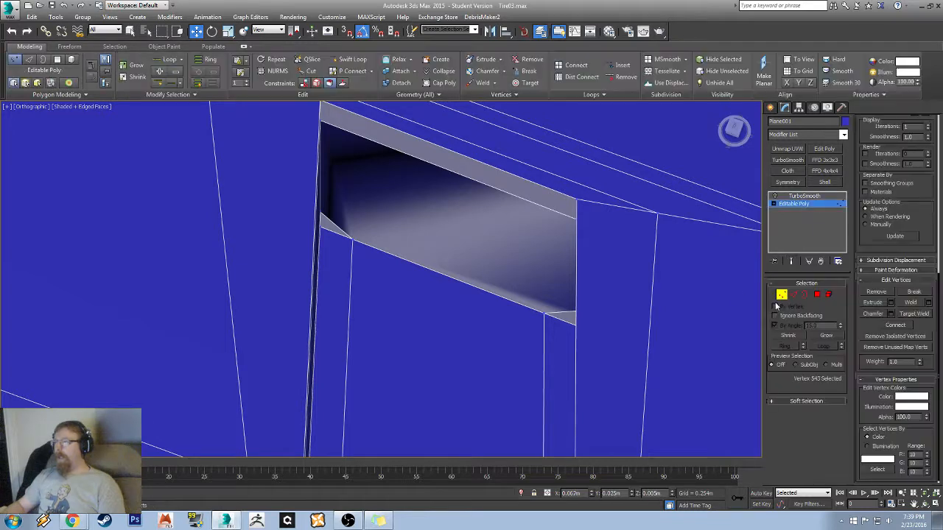
{"action": "middle_click_drag", "start_coordinate": [567, 283], "coordinate": [411, 208], "text": "alt"}
{"action": "left_click", "coordinate": [572, 296]}
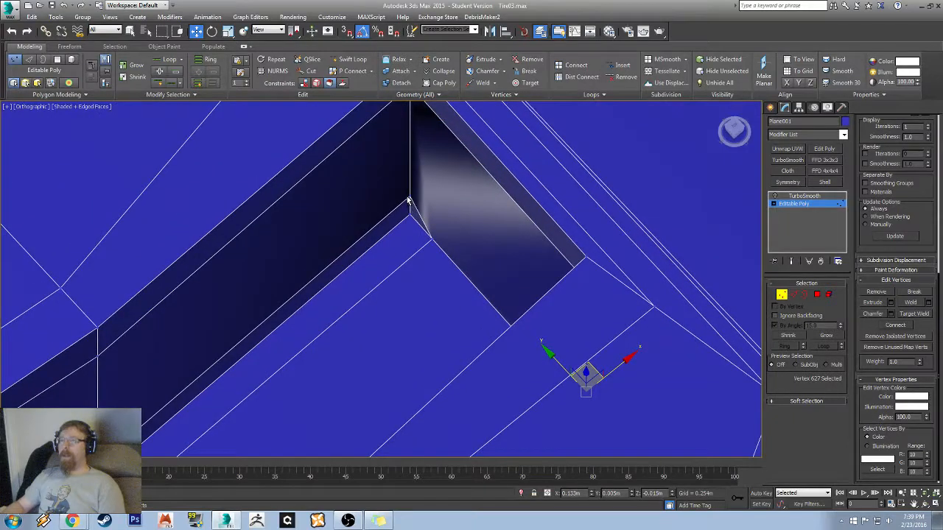
{"action": "right_click", "coordinate": [409, 198]}
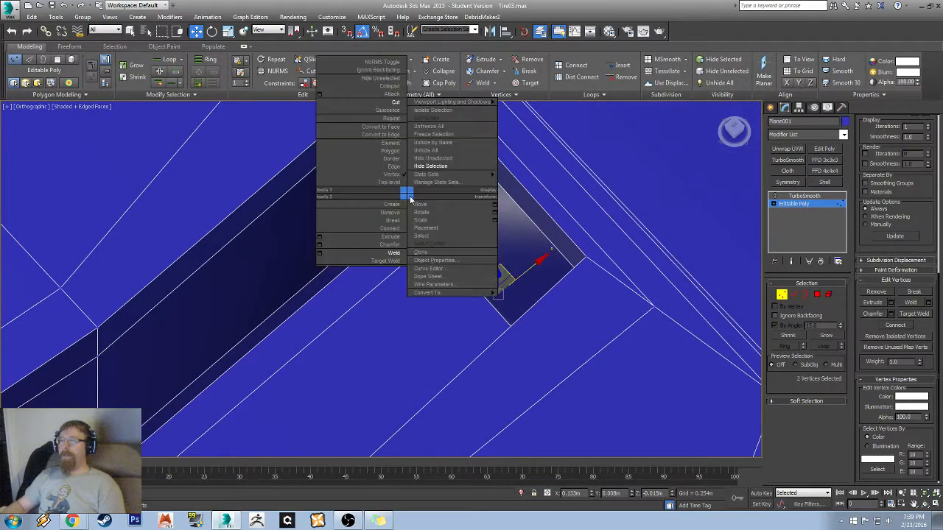
{"action": "left_click", "coordinate": [396, 234]}
- Add two edge loops with Swift Loop, one close to each side of the wide shoulder block's end face, and leave the tool
{"action": "middle_click_drag", "start_coordinate": [560, 274], "coordinate": [398, 291], "text": "alt"}
{"action": "scroll", "coordinate": [398, 292], "scroll_direction": "down", "scroll_amount": 3}
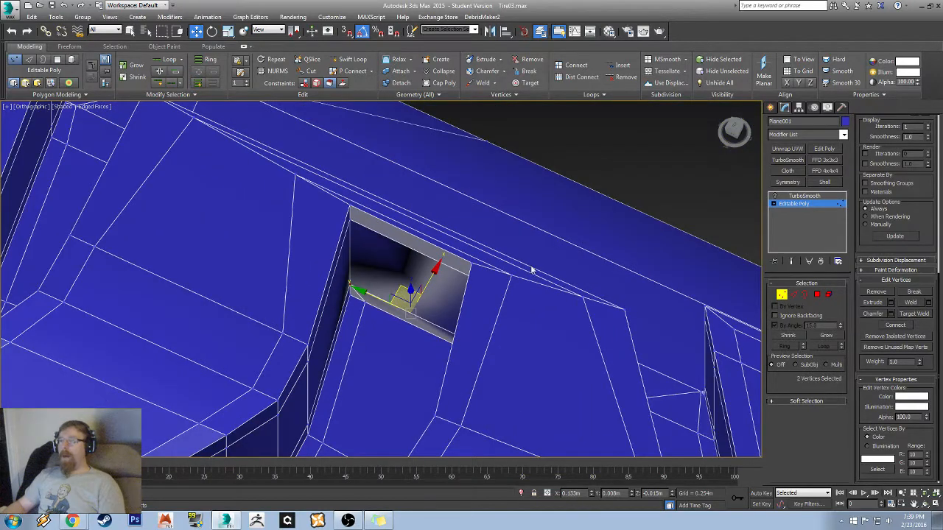
{"action": "left_click", "coordinate": [349, 58]}
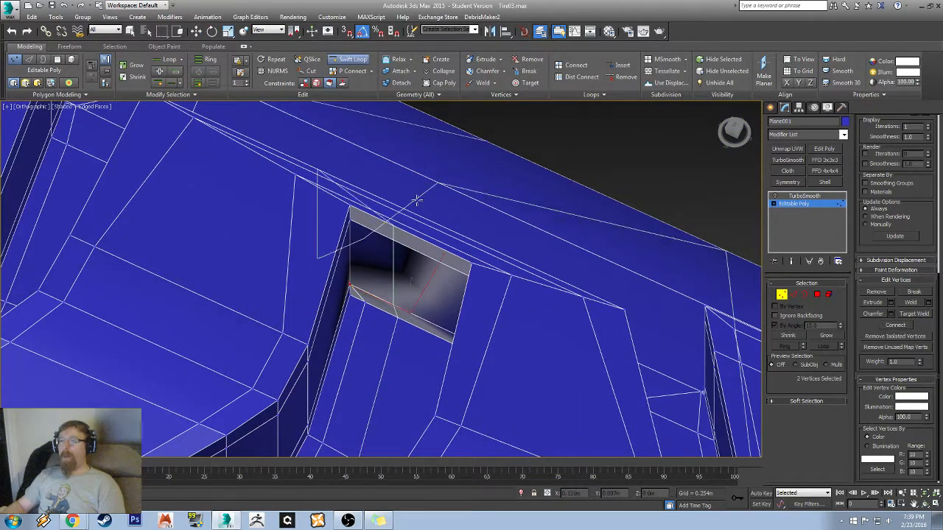
{"action": "middle_click_drag", "start_coordinate": [417, 213], "coordinate": [315, 278], "text": "alt"}
{"action": "scroll", "coordinate": [356, 229], "scroll_direction": "up", "scroll_amount": 2}
{"action": "scroll", "coordinate": [356, 229], "scroll_direction": "down", "scroll_amount": 5}
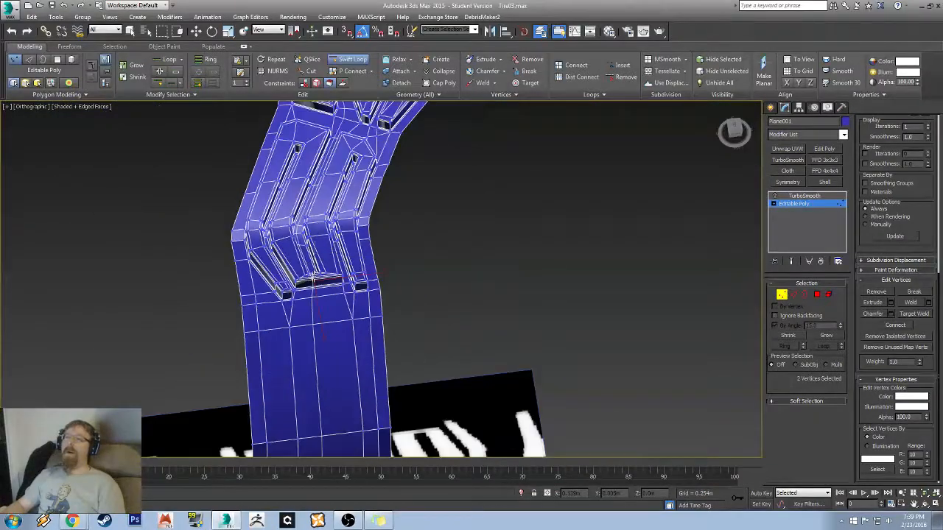
{"action": "scroll", "coordinate": [315, 278], "scroll_direction": "up", "scroll_amount": 5}
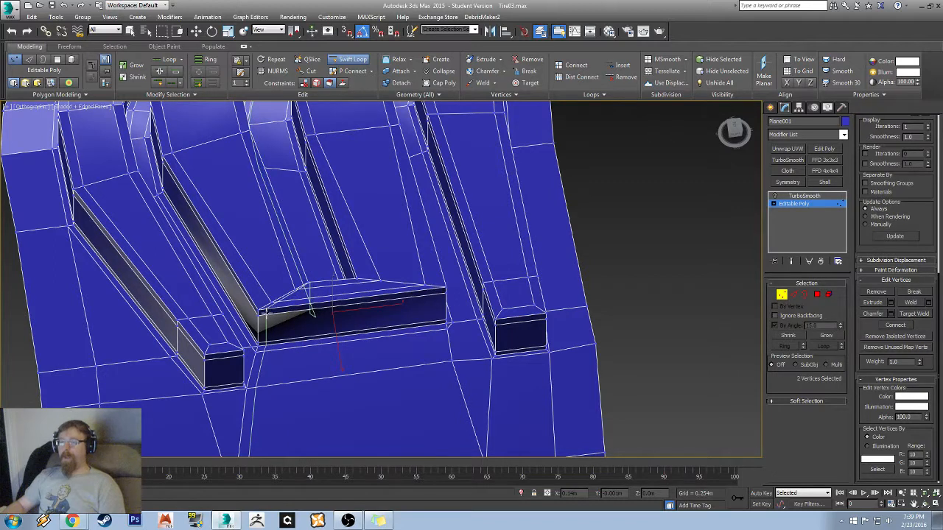
{"action": "left_click", "coordinate": [269, 315]}
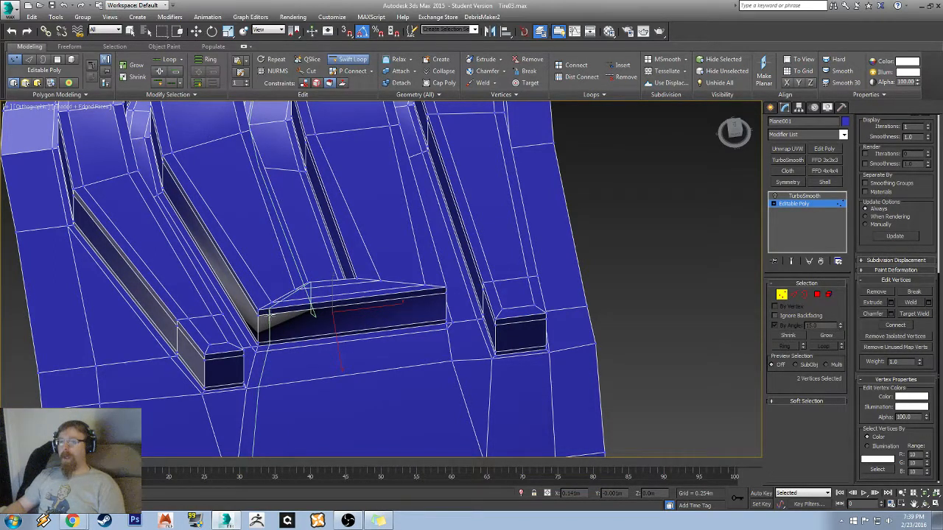
{"action": "left_click", "coordinate": [427, 315]}
{"action": "key", "text": "w"}
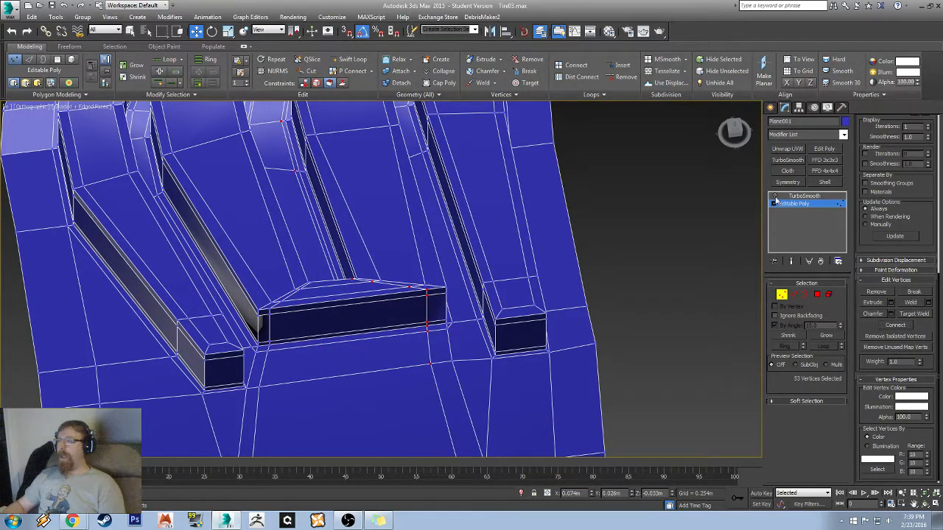
- Preview the TurboSmooth result with the added loops and inspect the shoulder block ends in plain shading from several angles
{"action": "left_click", "coordinate": [811, 196]}
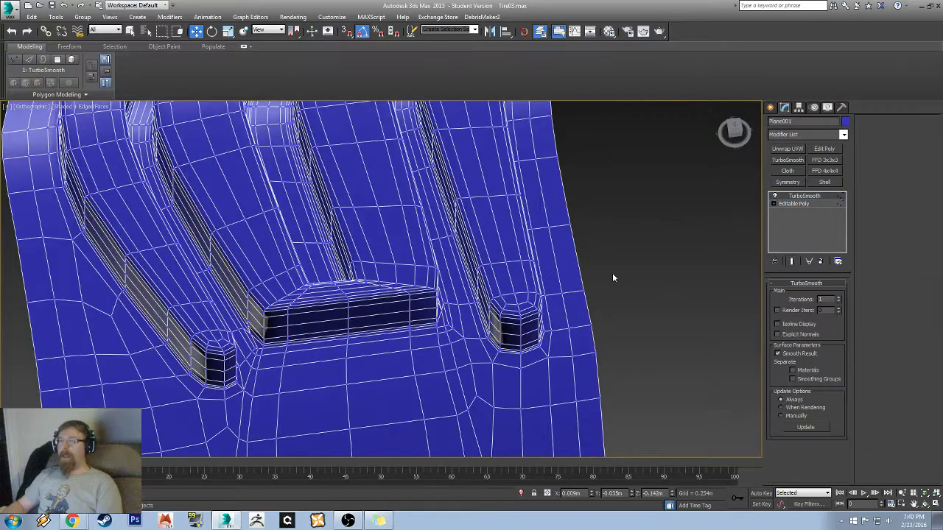
{"action": "key", "text": "F4"}
{"action": "key", "text": "F4"}
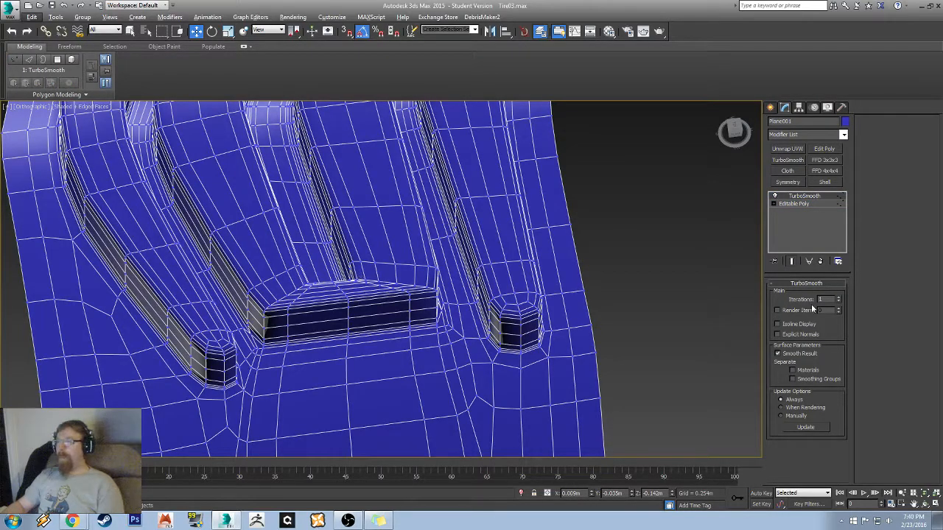
{"action": "left_click", "coordinate": [794, 205]}
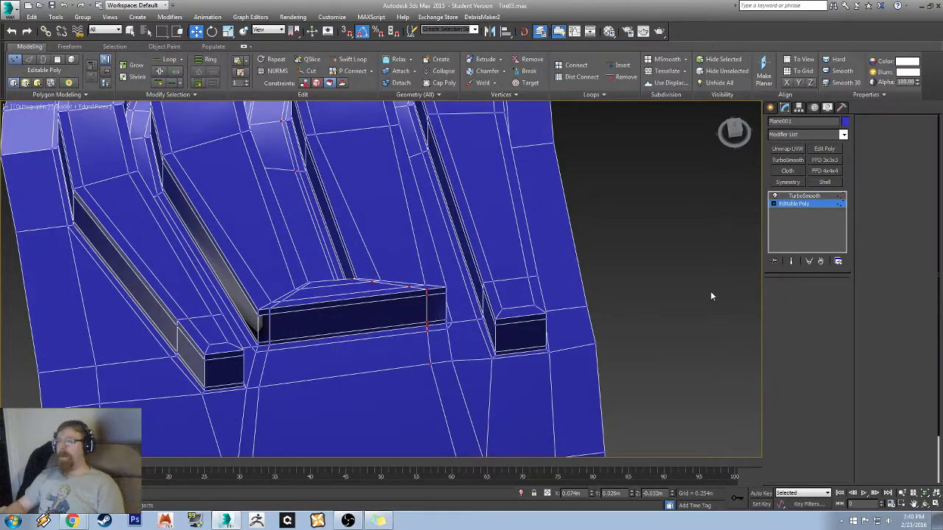
{"action": "left_click", "coordinate": [804, 196]}
{"action": "key", "text": "F4"}
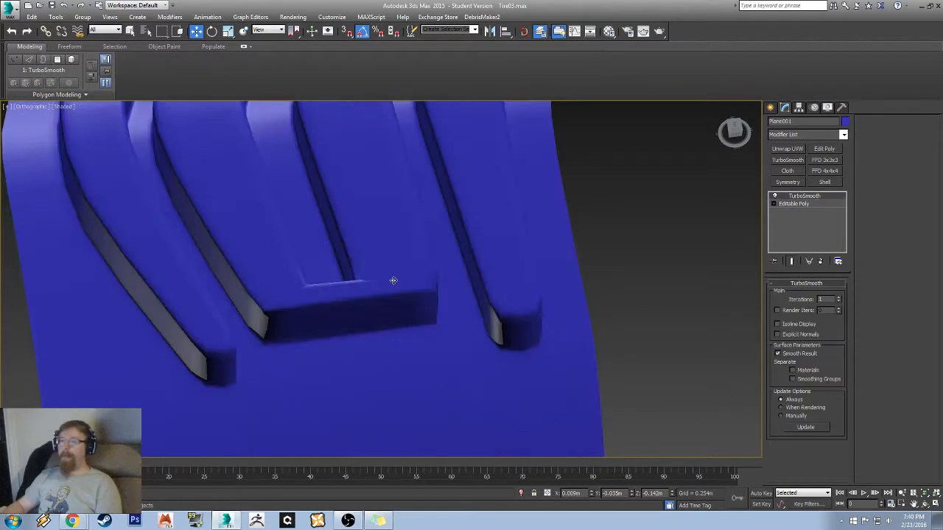
{"action": "scroll", "coordinate": [424, 254], "scroll_direction": "up", "scroll_amount": 5}
{"action": "middle_click_drag", "start_coordinate": [424, 254], "coordinate": [491, 269], "text": "alt"}
{"action": "scroll", "coordinate": [524, 240], "scroll_direction": "down", "scroll_amount": 5}
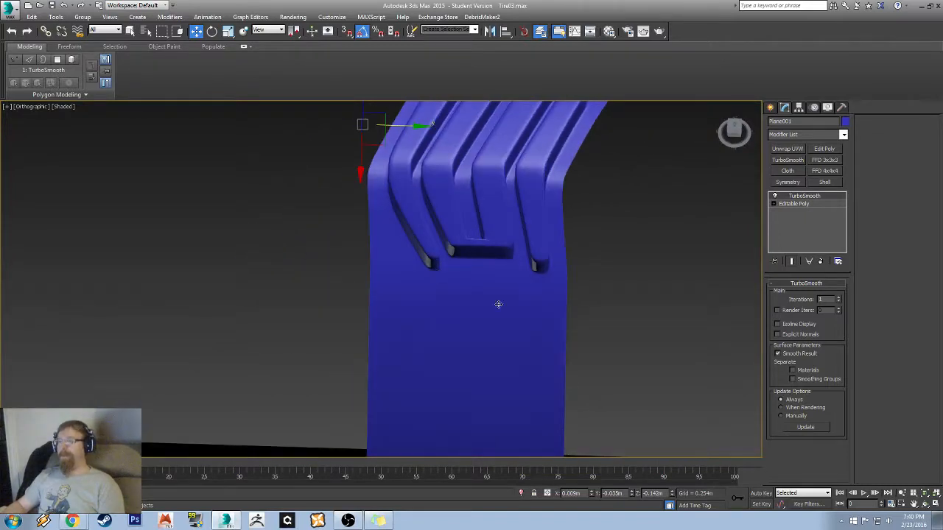
{"action": "middle_click_drag", "start_coordinate": [539, 181], "coordinate": [577, 329], "text": "alt"}
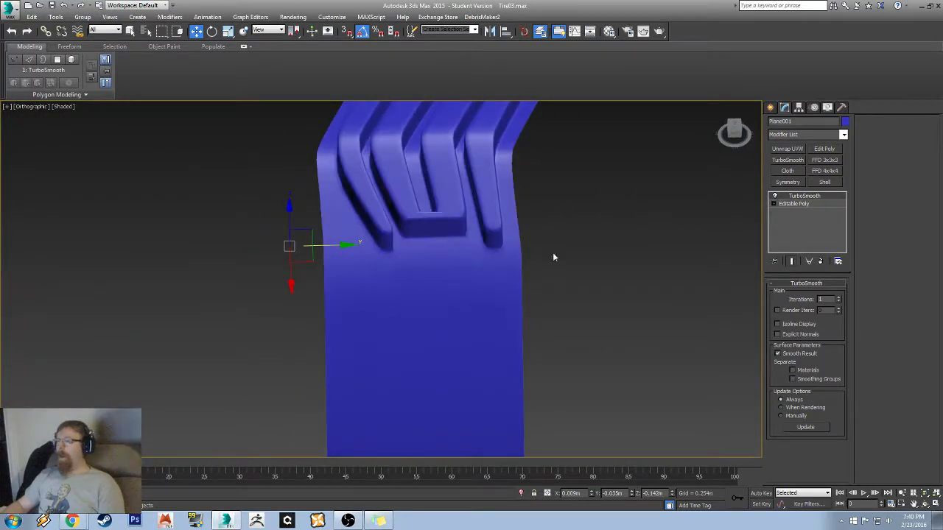
{"action": "middle_click_drag", "start_coordinate": [554, 257], "coordinate": [475, 346], "text": "alt"}
{"action": "scroll", "coordinate": [456, 329], "scroll_direction": "up", "scroll_amount": 5}
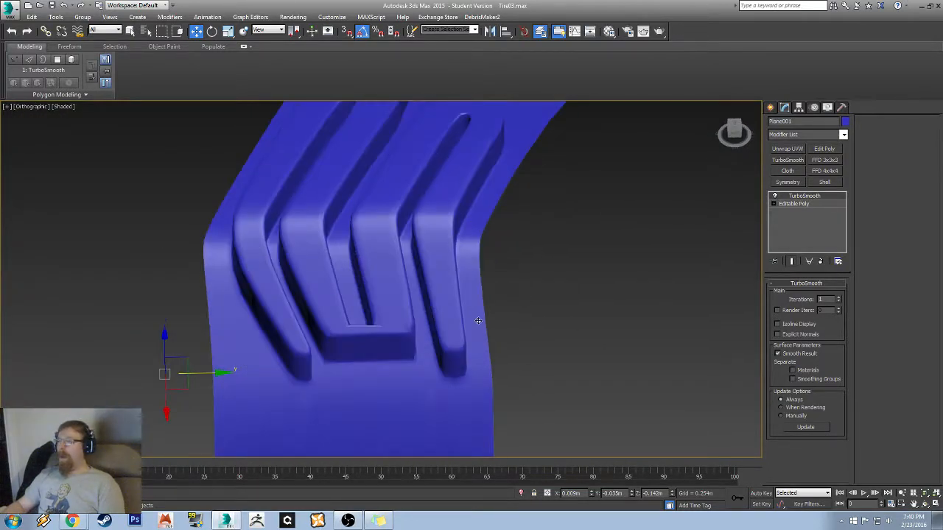
- Try separating the TurboSmooth surface by smoothing groups, inspect the shoulder block ends, and switch the separation off again
{"action": "left_click", "coordinate": [806, 383]}
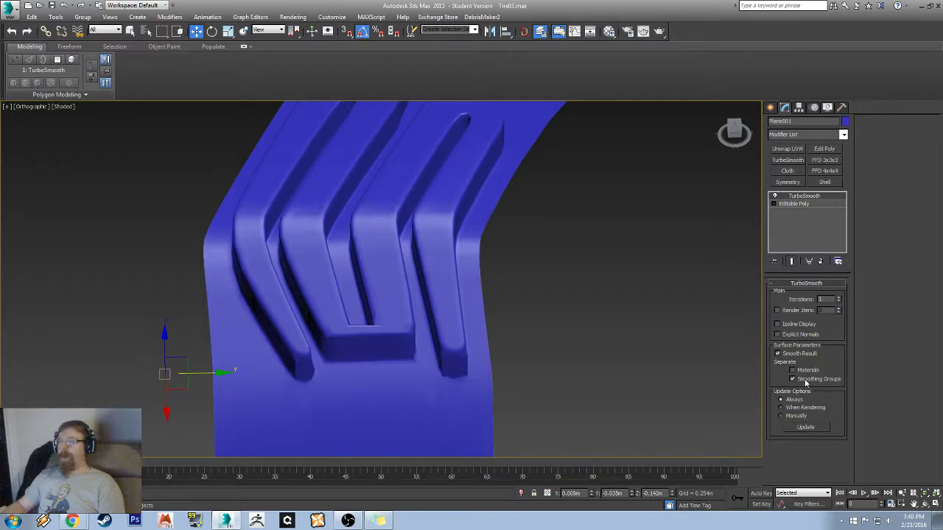
{"action": "middle_click_drag", "start_coordinate": [456, 401], "coordinate": [484, 350], "text": "alt"}
{"action": "middle_click_drag", "start_coordinate": [472, 222], "coordinate": [433, 325]}
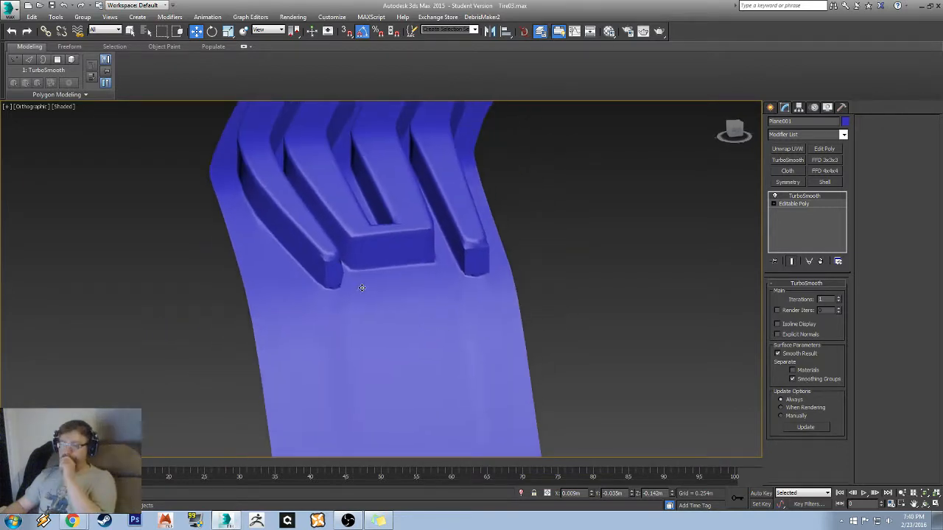
{"action": "middle_click_drag", "start_coordinate": [362, 288], "coordinate": [372, 352]}
{"action": "scroll", "coordinate": [350, 338], "scroll_direction": "up", "scroll_amount": 5}
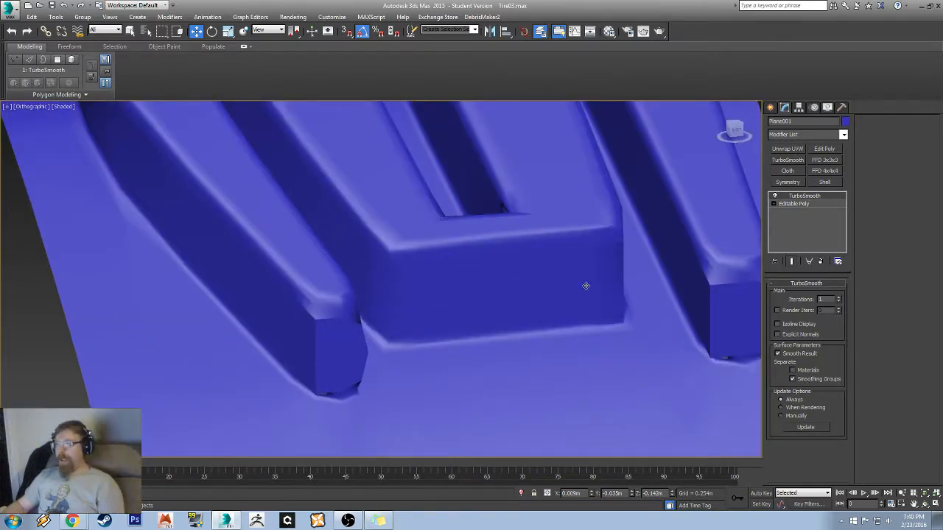
{"action": "middle_click_drag", "start_coordinate": [586, 286], "coordinate": [467, 265]}
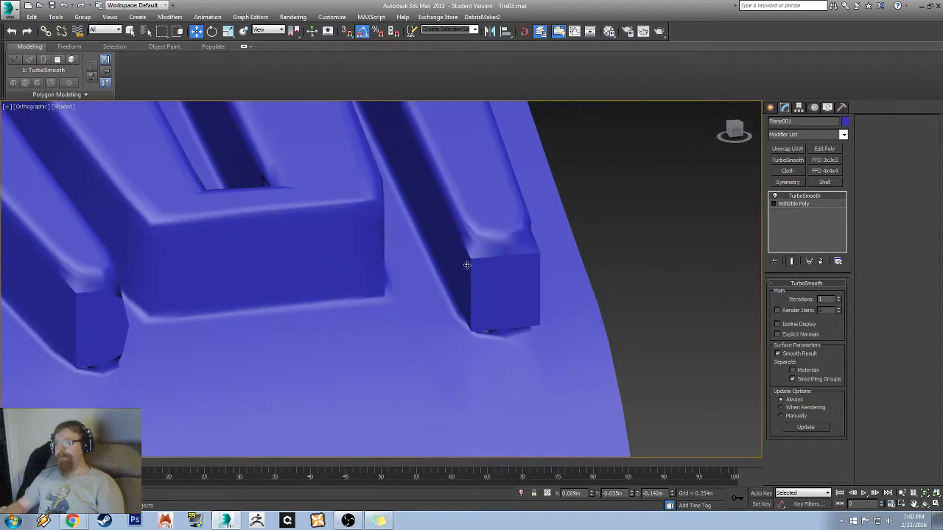
{"action": "left_click", "coordinate": [793, 379]}
{"action": "scroll", "coordinate": [282, 279], "scroll_direction": "down", "scroll_amount": 5}
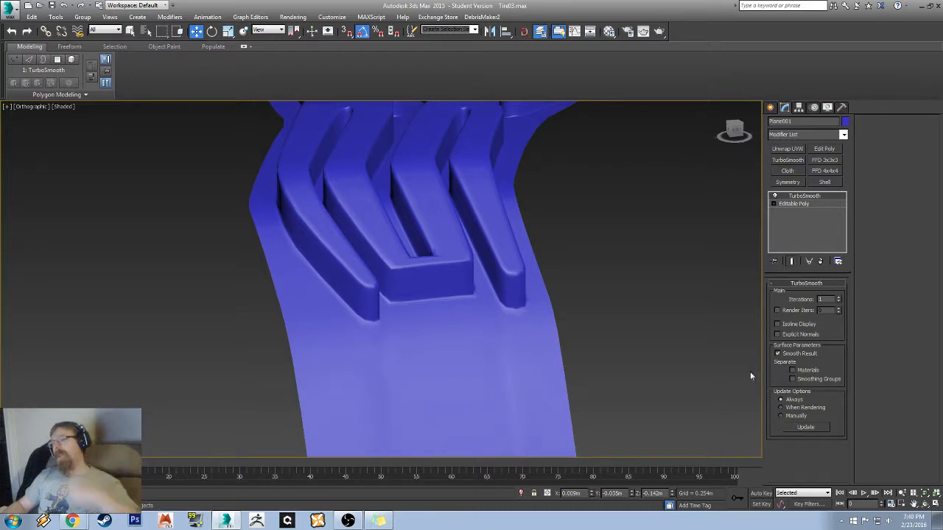
{"action": "middle_click_drag", "start_coordinate": [370, 267], "coordinate": [465, 287], "text": "alt"}
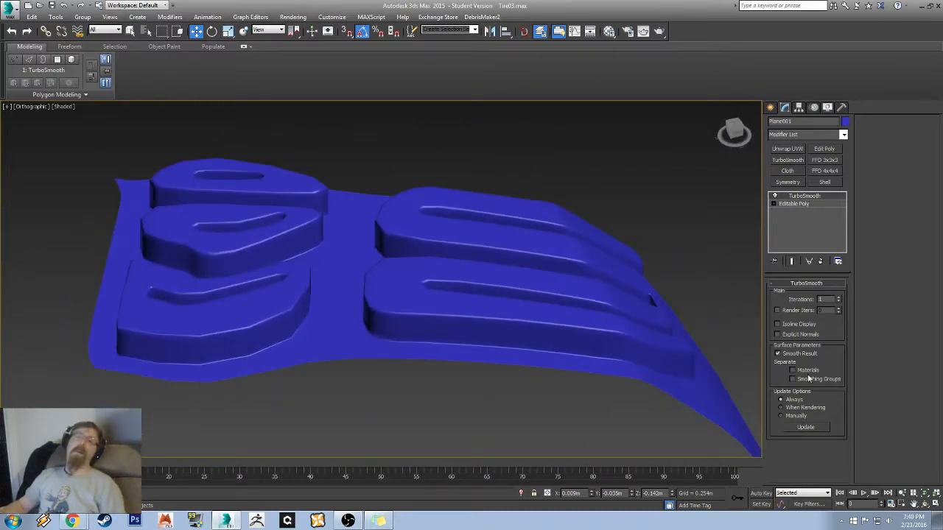
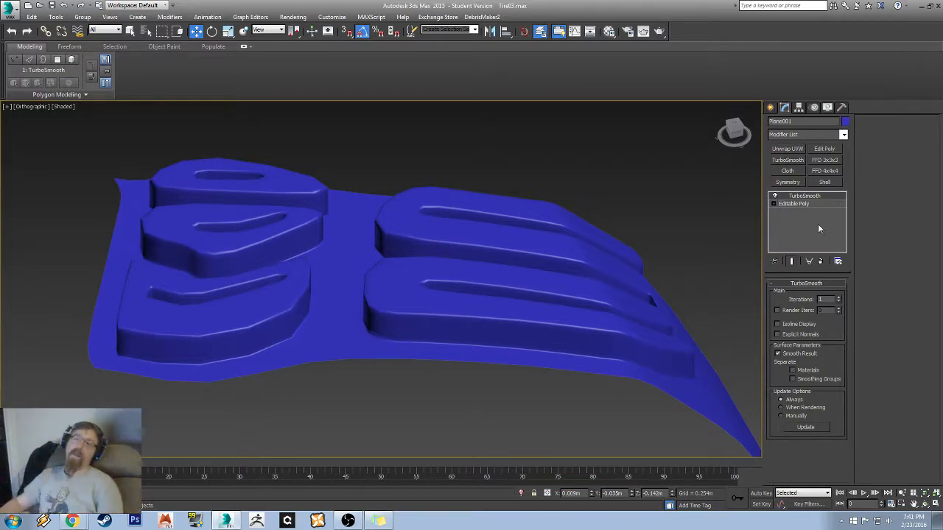
- Switch the smoothing off, display the edges, and weld the two neighbouring vertices beside the slot corner on the stepped tread block
{"action": "left_click", "coordinate": [776, 196]}
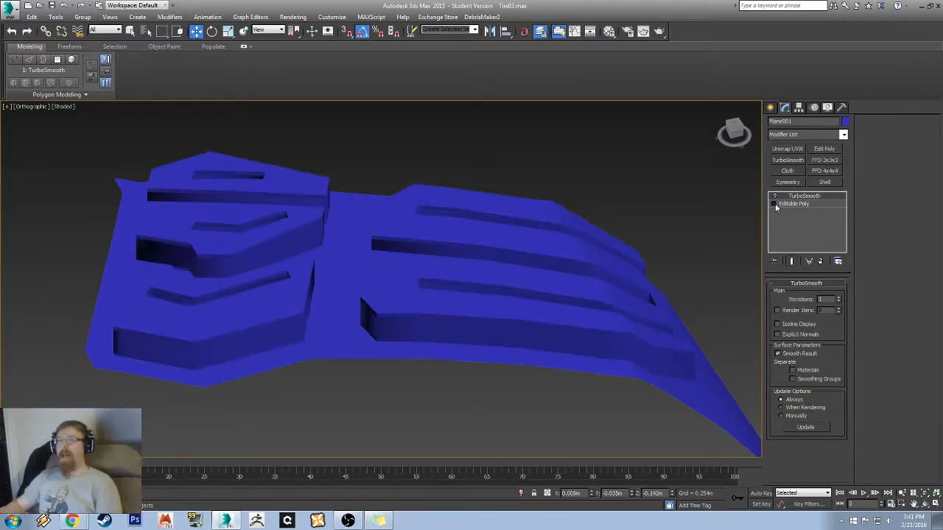
{"action": "key", "text": "F4"}
{"action": "mouse_move", "coordinate": [248, 269]}
{"action": "middle_mouse_down"}
{"action": "mouse_move", "coordinate": [370, 193]}
{"action": "mouse_move", "coordinate": [378, 214]}
{"action": "middle_mouse_up"}
{"action": "middle_click_drag", "start_coordinate": [355, 344], "coordinate": [378, 236]}
{"action": "scroll", "coordinate": [295, 230], "scroll_direction": "up", "scroll_amount": 5}
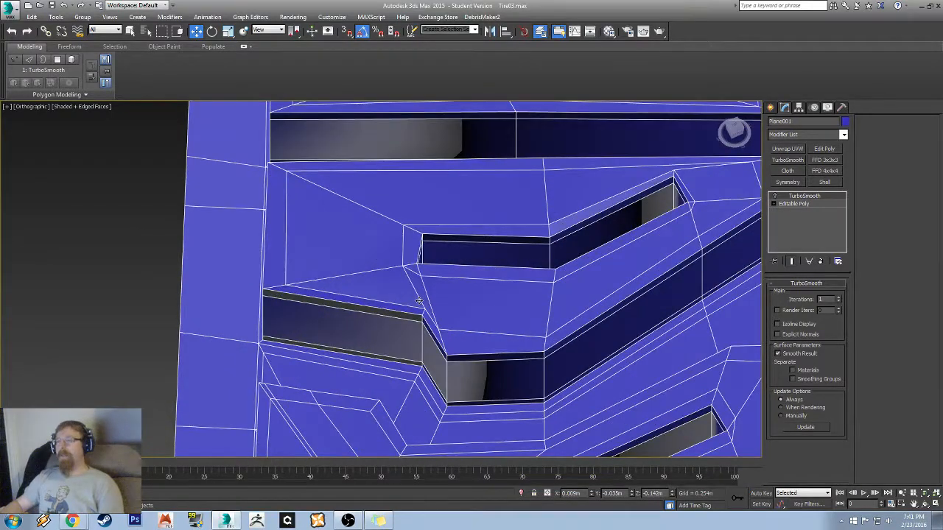
{"action": "left_click", "coordinate": [795, 204]}
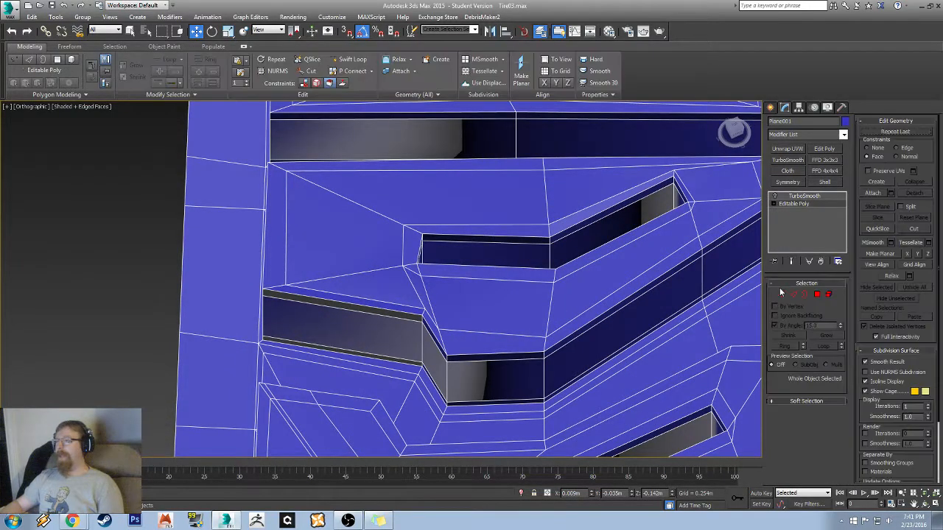
{"action": "left_click", "coordinate": [779, 297]}
{"action": "middle_click_drag", "start_coordinate": [316, 276], "coordinate": [490, 298], "text": "alt"}
{"action": "scroll", "coordinate": [486, 344], "scroll_direction": "up", "scroll_amount": 4}
{"action": "scroll", "coordinate": [490, 298], "scroll_direction": "up", "scroll_amount": 2}
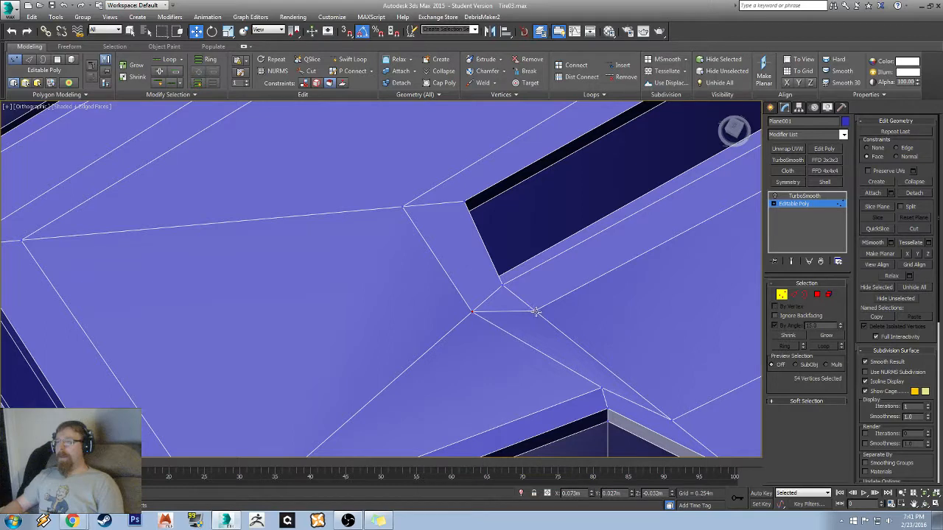
{"action": "right_click", "coordinate": [584, 288]}
{"action": "left_click", "coordinate": [579, 339]}
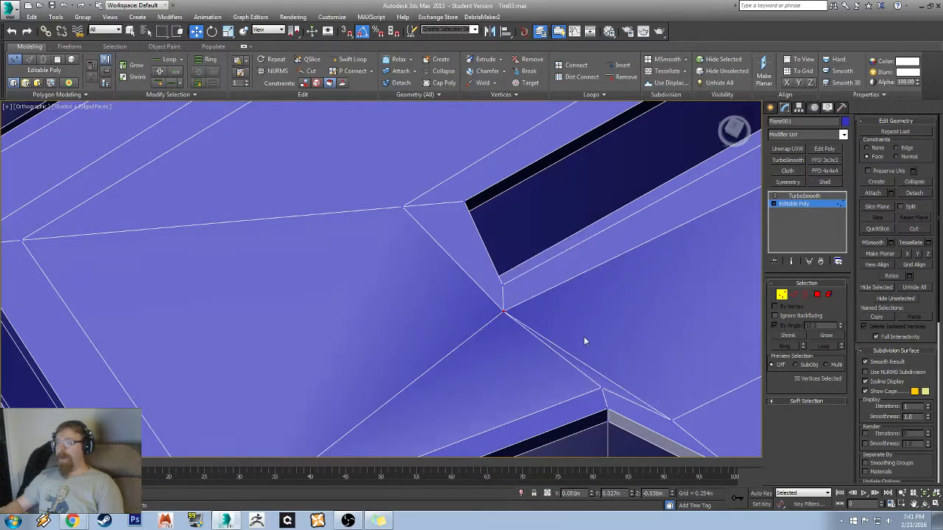
- Move the merged vertex beside the slot corner slightly along the block's top face, away from the slot
{"action": "middle_click_drag", "start_coordinate": [610, 327], "coordinate": [476, 238]}
{"action": "scroll", "coordinate": [492, 270], "scroll_direction": "down", "scroll_amount": 5}
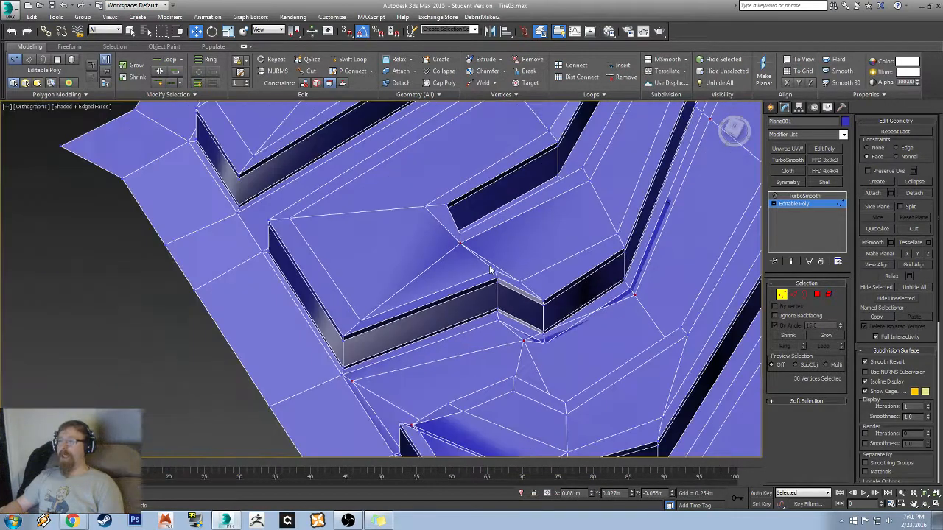
{"action": "scroll", "coordinate": [471, 263], "scroll_direction": "up", "scroll_amount": 4}
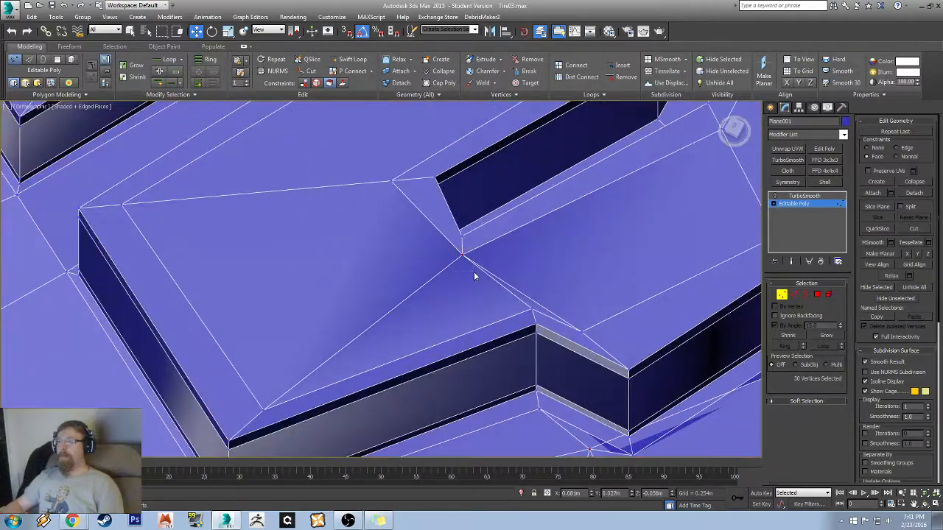
{"action": "left_click", "coordinate": [463, 255]}
{"action": "scroll", "coordinate": [458, 234], "scroll_direction": "down", "scroll_amount": 2}
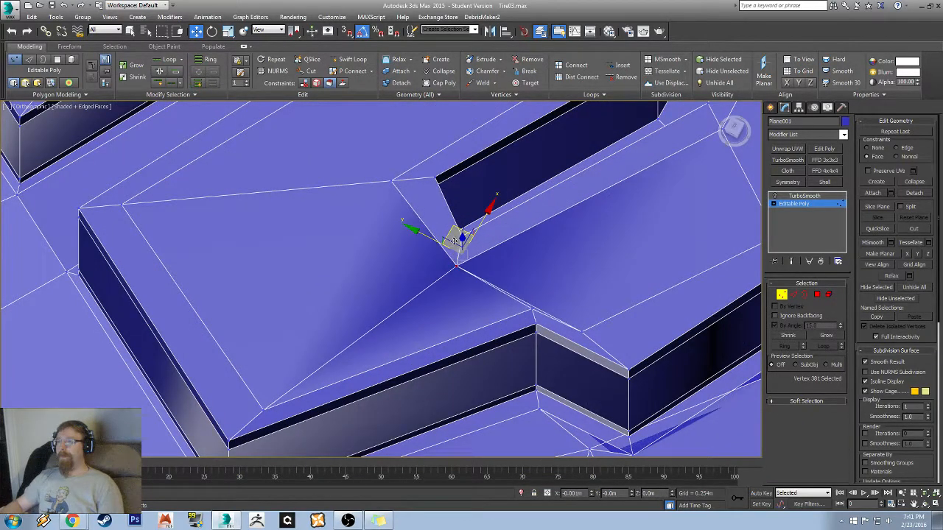
{"action": "middle_click_drag", "start_coordinate": [458, 236], "coordinate": [568, 269], "text": "alt"}
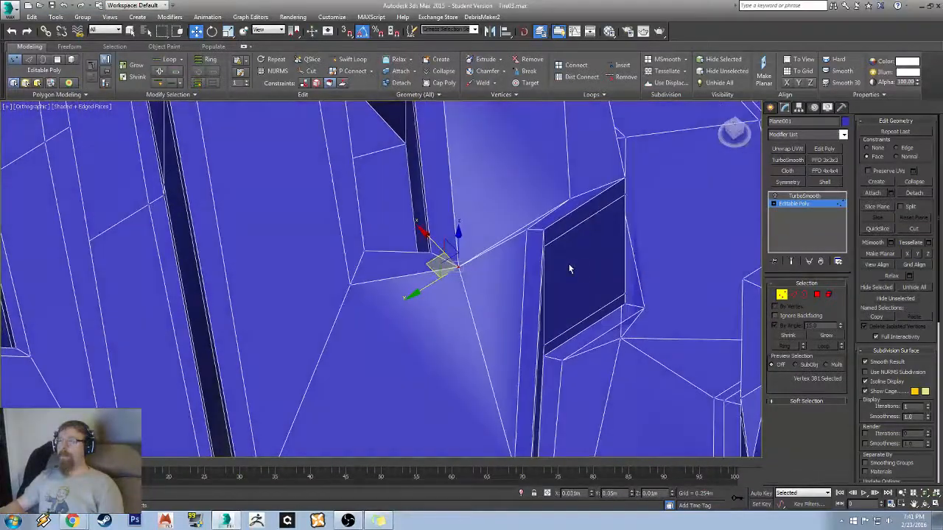
- Select the groove-floor vertex below the stepped block's corner and examine the faces around it in wireframe and edged shading
{"action": "middle_click_drag", "start_coordinate": [520, 241], "coordinate": [488, 270], "text": "alt"}
{"action": "scroll", "coordinate": [429, 306], "scroll_direction": "up", "scroll_amount": 5}
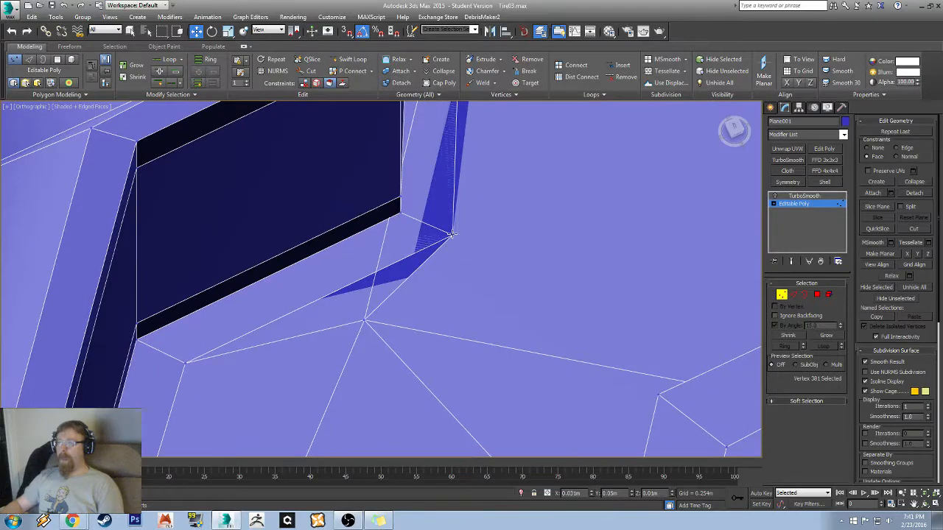
{"action": "left_click", "coordinate": [452, 235]}
{"action": "mouse_move", "coordinate": [520, 238]}
{"action": "middle_mouse_down", "text": "alt"}
{"action": "mouse_move", "coordinate": [440, 280]}
{"action": "mouse_move", "coordinate": [403, 259]}
{"action": "mouse_move", "coordinate": [396, 267]}
{"action": "mouse_move", "coordinate": [396, 256]}
{"action": "middle_mouse_up", "text": "alt"}
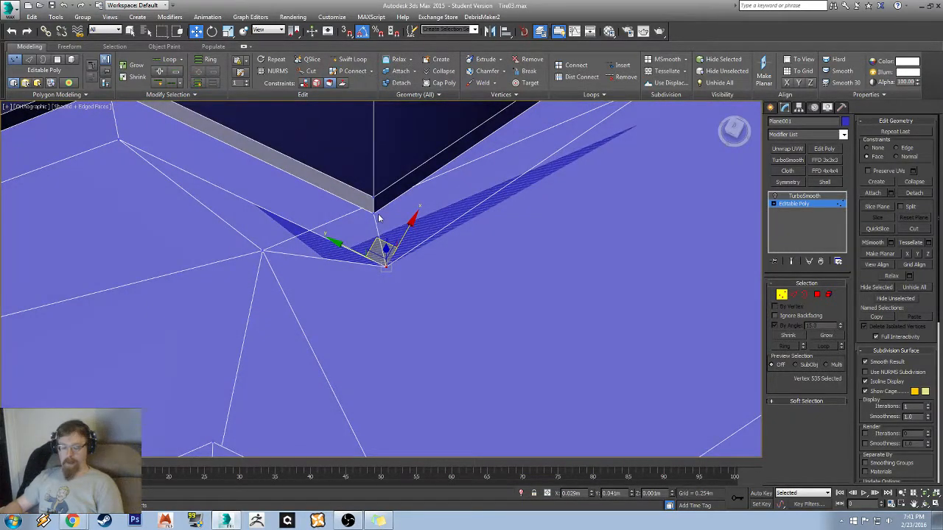
{"action": "key", "text": "F3"}
{"action": "middle_click_drag", "start_coordinate": [374, 205], "coordinate": [369, 270], "text": "alt"}
{"action": "key", "text": "F3"}
{"action": "middle_click_drag", "start_coordinate": [308, 284], "coordinate": [375, 295], "text": "alt"}
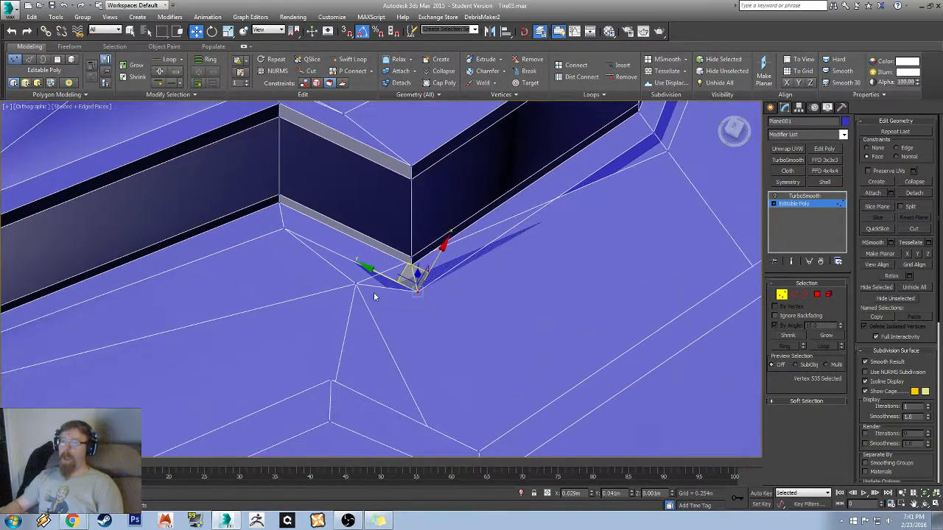
- Move the groove-floor vertex beside the stepped block's corner along the floor until it sits just outside that corner
{"action": "left_click", "coordinate": [357, 285]}
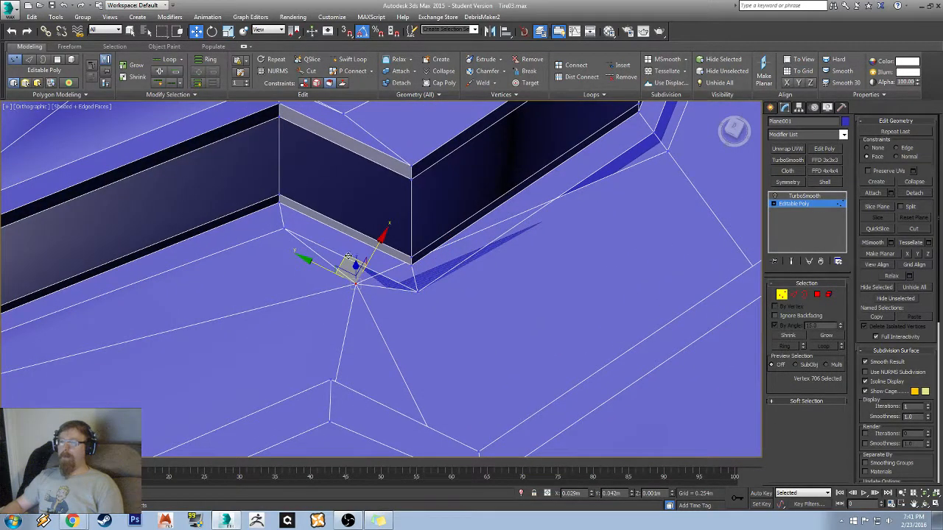
{"action": "left_click_drag", "start_coordinate": [347, 257], "coordinate": [413, 287]}
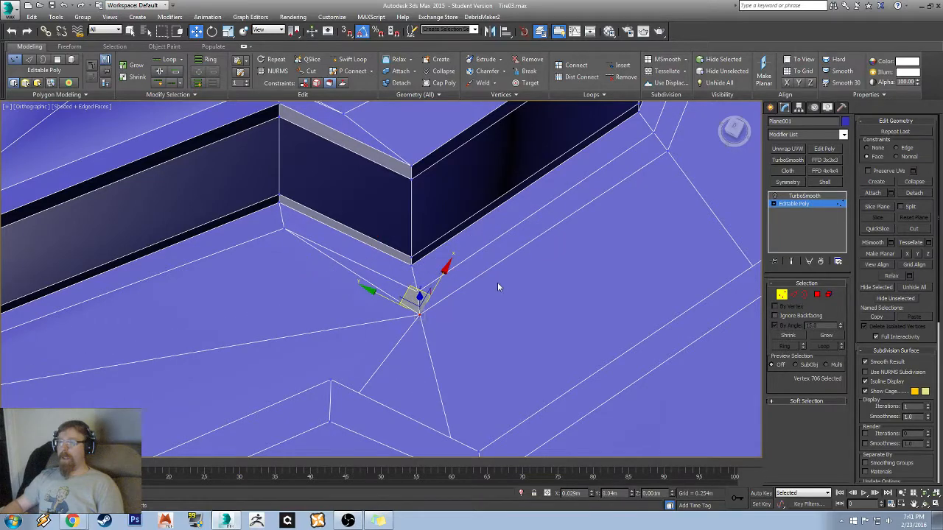
{"action": "mouse_move", "coordinate": [499, 286]}
{"action": "middle_mouse_down", "text": "alt"}
{"action": "mouse_move", "coordinate": [390, 286]}
{"action": "mouse_move", "coordinate": [550, 190]}
{"action": "mouse_move", "coordinate": [616, 210]}
{"action": "mouse_move", "coordinate": [393, 252]}
{"action": "middle_mouse_up", "text": "alt"}
{"action": "mouse_move", "coordinate": [278, 271]}
{"action": "middle_mouse_down", "text": "alt"}
{"action": "mouse_move", "coordinate": [368, 257]}
{"action": "mouse_move", "coordinate": [417, 204]}
{"action": "mouse_move", "coordinate": [580, 236]}
{"action": "mouse_move", "coordinate": [362, 233]}
{"action": "mouse_move", "coordinate": [530, 252]}
{"action": "middle_mouse_up", "text": "alt"}
- Select the support edge loop following the groove floor and deselect its shoulder and sidewall part, keeping the edges around the stepped block
{"action": "right_click", "coordinate": [446, 261]}
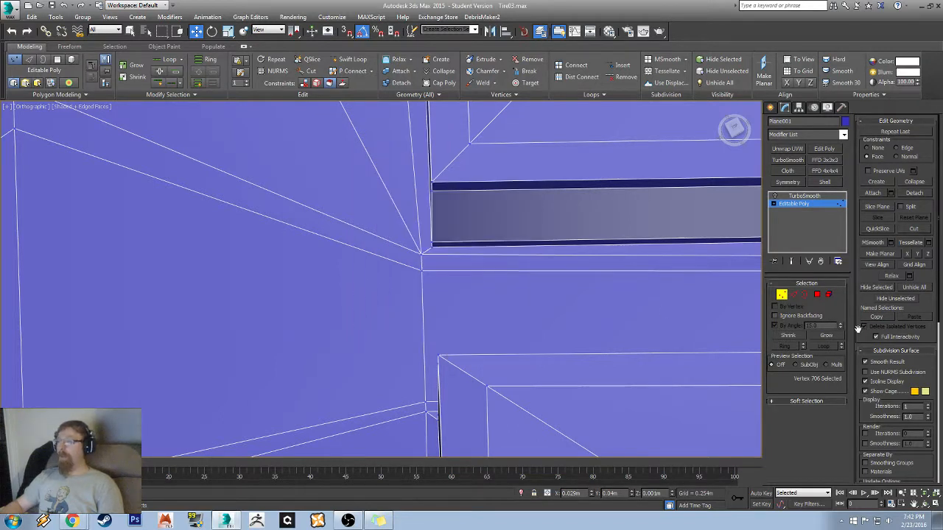
{"action": "left_click", "coordinate": [796, 297]}
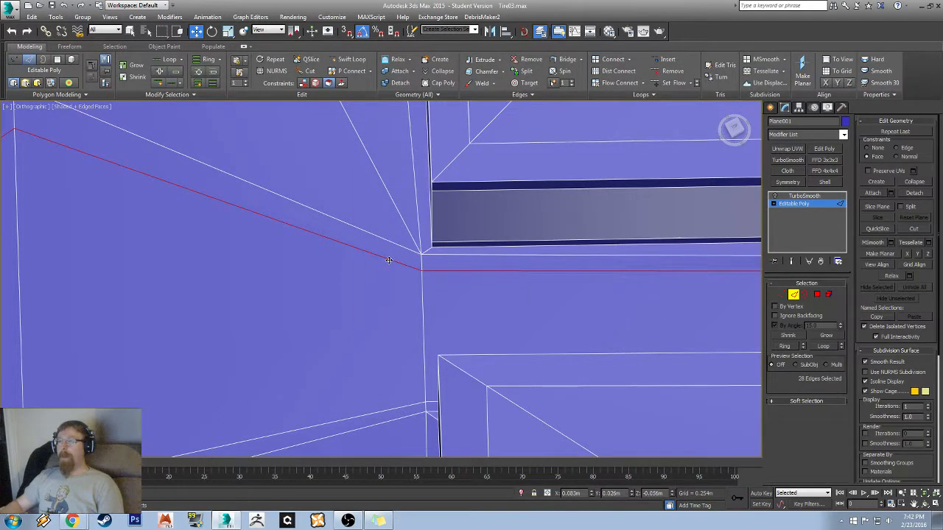
{"action": "scroll", "coordinate": [389, 260], "scroll_direction": "down", "scroll_amount": 8}
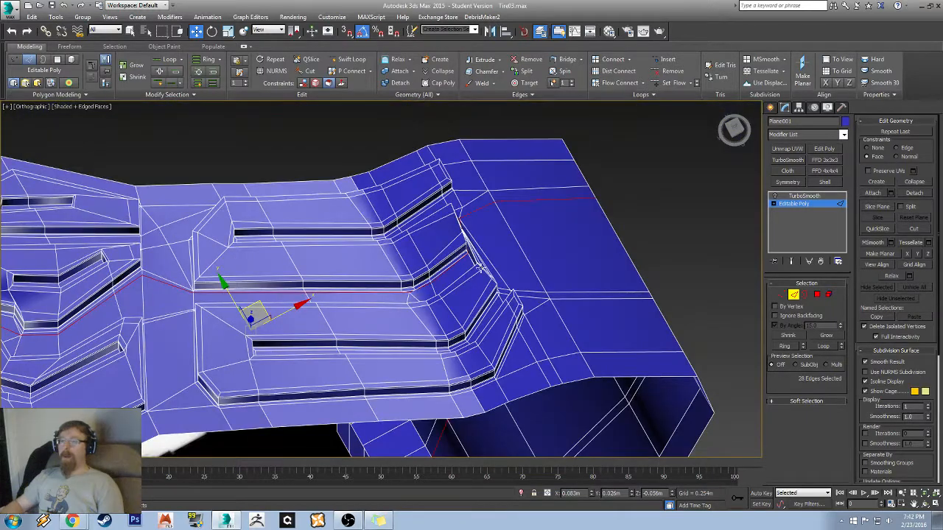
{"action": "left_click", "coordinate": [735, 130]}
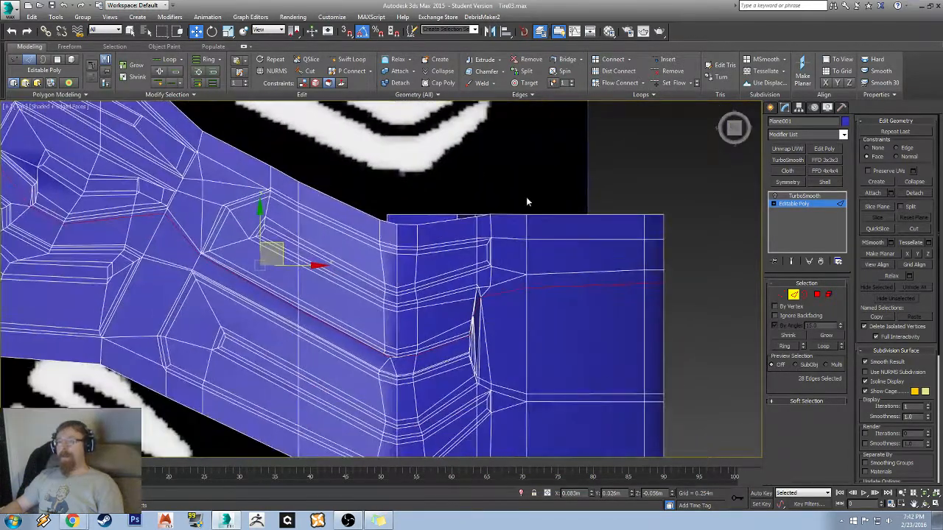
{"action": "left_click_drag", "start_coordinate": [274, 157], "coordinate": [770, 466], "text": "alt"}
{"action": "middle_click_drag", "start_coordinate": [146, 222], "coordinate": [493, 335]}
{"action": "scroll", "coordinate": [493, 335], "scroll_direction": "up", "scroll_amount": 5}
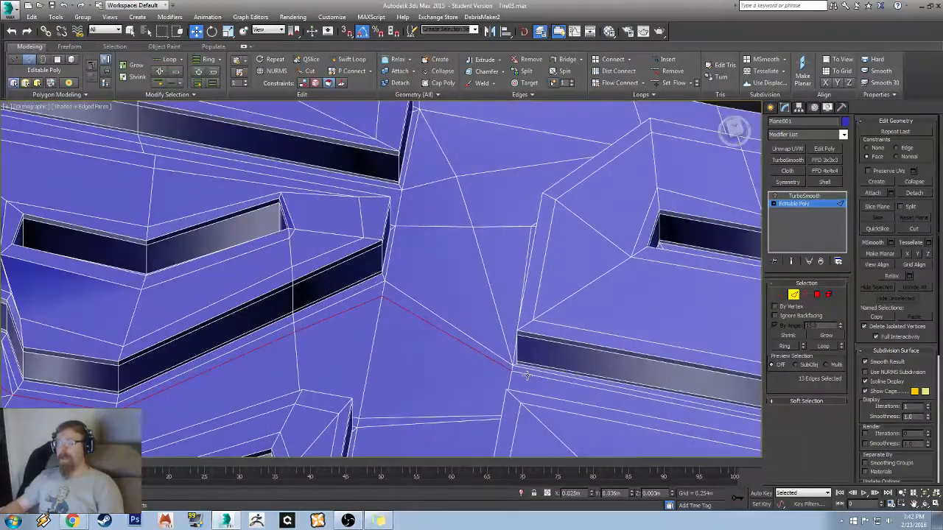
{"action": "middle_click_drag", "start_coordinate": [382, 363], "coordinate": [632, 310]}
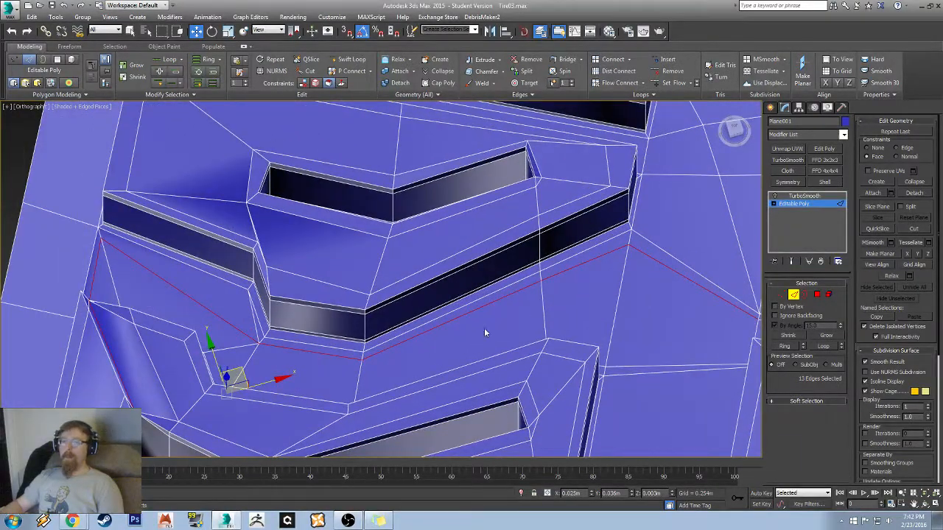
{"action": "middle_click_drag", "start_coordinate": [118, 336], "coordinate": [208, 336], "text": "alt"}
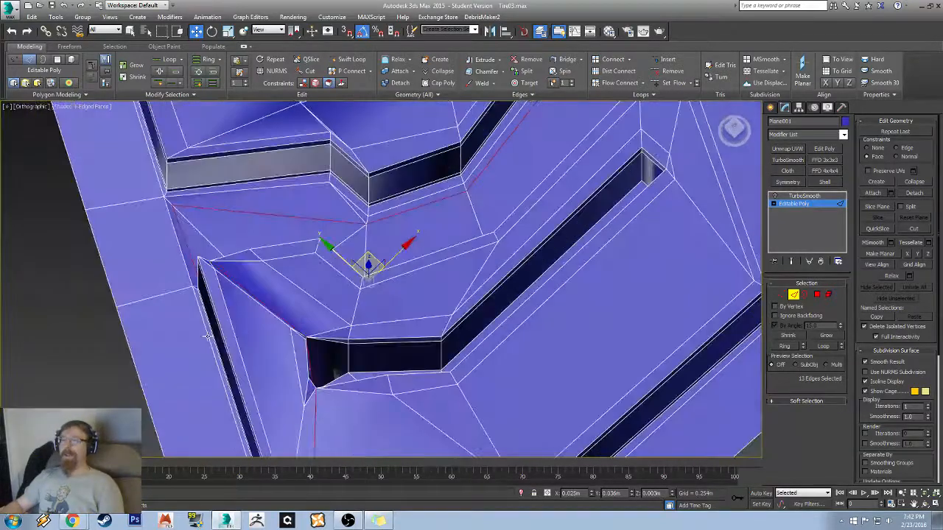
{"action": "middle_click_drag", "start_coordinate": [404, 319], "coordinate": [417, 270], "text": "alt"}
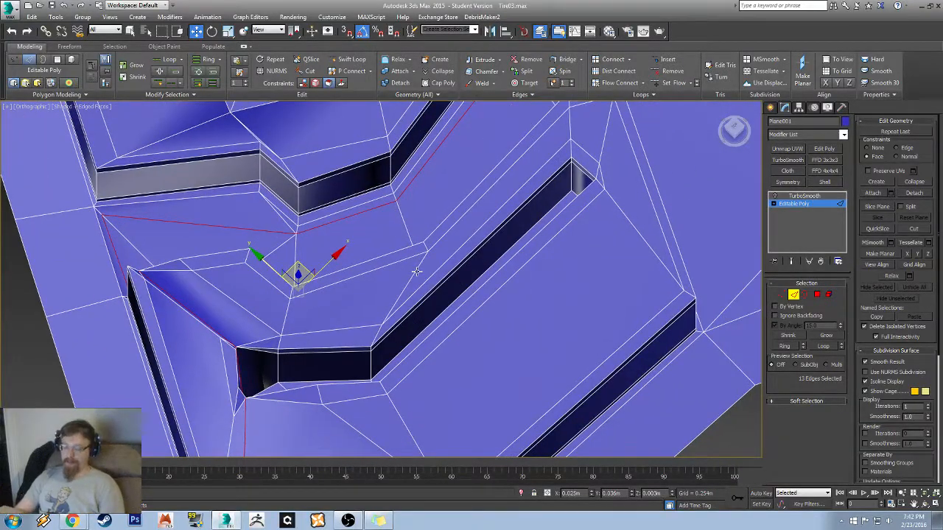
- Undo the recent edge selections and vertex edits around the groove loop, back to the full support loop being selected
{"action": "left_click", "coordinate": [416, 272]}
{"action": "key", "text": "ctrl+z"}
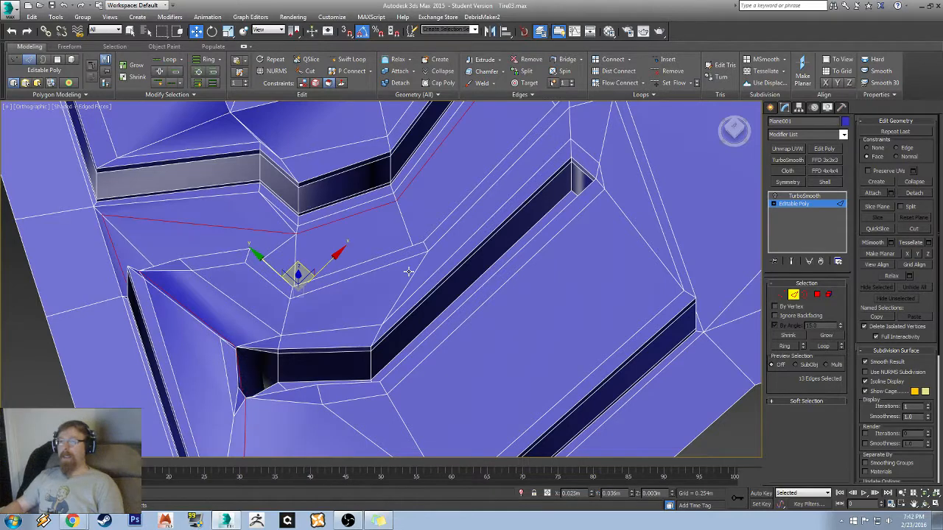
{"action": "middle_click_drag", "start_coordinate": [409, 272], "coordinate": [255, 278], "text": "alt"}
{"action": "key", "text": "ctrl+z"}
{"action": "key", "text": "ctrl+z"}
{"action": "key", "text": "ctrl+z"}
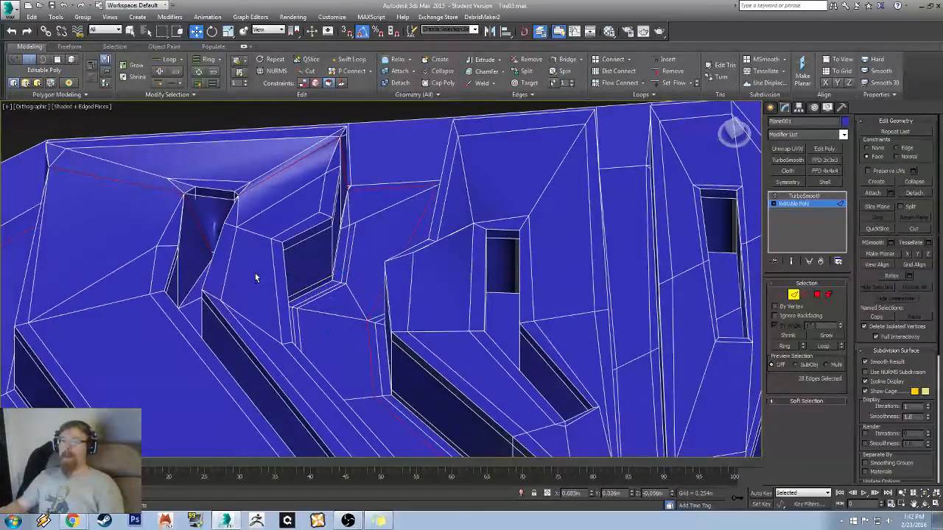
{"action": "key", "text": "ctrl+z"}
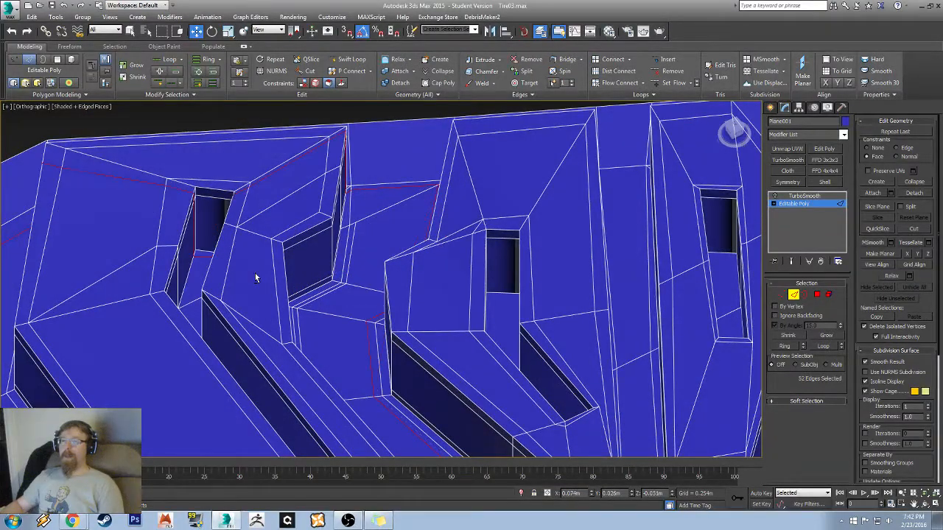
- Deselect the shoulder and sidewall part of the support loop and inspect the remaining edges around the stepped block and slot
{"action": "middle_click_drag", "start_coordinate": [255, 278], "coordinate": [434, 271], "text": "alt"}
{"action": "scroll", "coordinate": [431, 270], "scroll_direction": "up", "scroll_amount": 5}
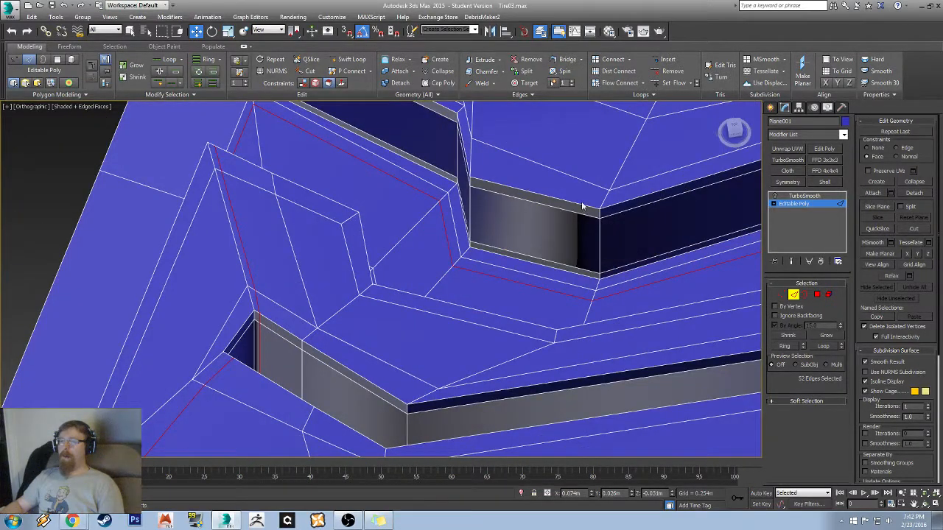
{"action": "scroll", "coordinate": [583, 206], "scroll_direction": "down", "scroll_amount": 5}
{"action": "middle_click_drag", "start_coordinate": [582, 207], "coordinate": [204, 280]}
{"action": "scroll", "coordinate": [204, 280], "scroll_direction": "down", "scroll_amount": 2}
{"action": "middle_click_drag", "start_coordinate": [310, 301], "coordinate": [342, 273], "text": "alt"}
{"action": "scroll", "coordinate": [343, 272], "scroll_direction": "down", "scroll_amount": 4}
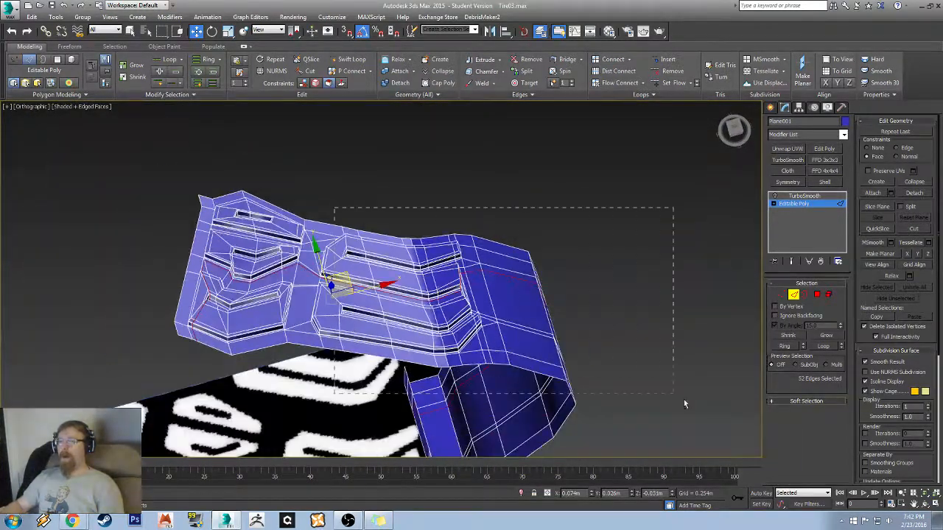
{"action": "left_click_drag", "start_coordinate": [684, 403], "coordinate": [690, 425], "text": "alt"}
{"action": "middle_click_drag", "start_coordinate": [280, 306], "coordinate": [459, 265]}
{"action": "scroll", "coordinate": [456, 264], "scroll_direction": "up", "scroll_amount": 5}
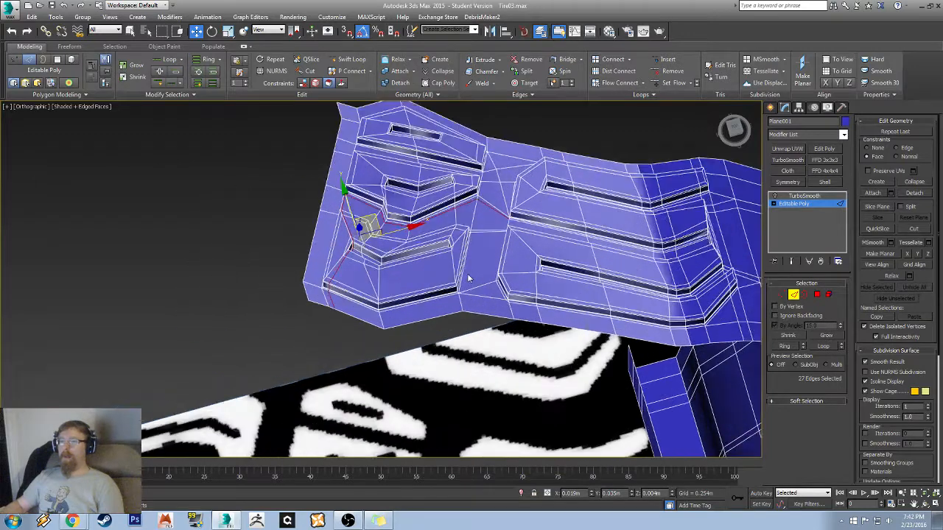
{"action": "middle_click_drag", "start_coordinate": [391, 166], "coordinate": [368, 214], "text": "alt"}
{"action": "scroll", "coordinate": [363, 214], "scroll_direction": "up", "scroll_amount": 4}
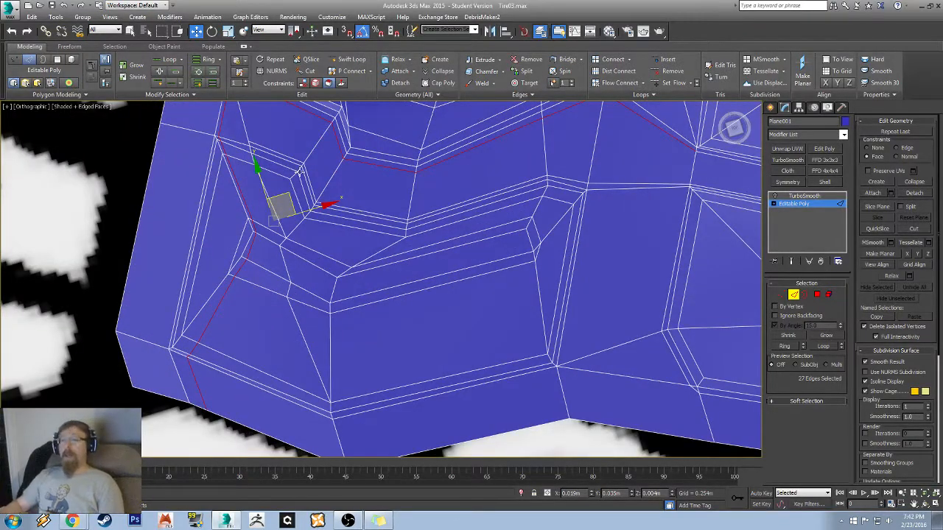
{"action": "middle_click_drag", "start_coordinate": [361, 215], "coordinate": [338, 294], "text": "alt"}
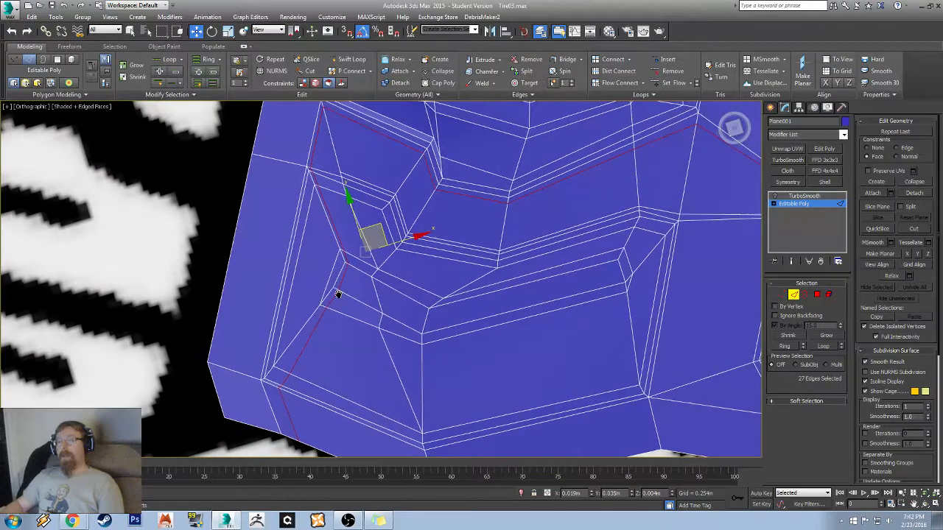
- Turn TurboSmooth on, examine the smoothed blocks and slots with edges hidden and displayed, and turn the smoothing off again
{"action": "left_click", "coordinate": [775, 196]}
{"action": "key", "text": "F4"}
{"action": "middle_click_drag", "start_coordinate": [365, 228], "coordinate": [558, 257], "text": "alt"}
{"action": "left_click", "coordinate": [802, 196]}
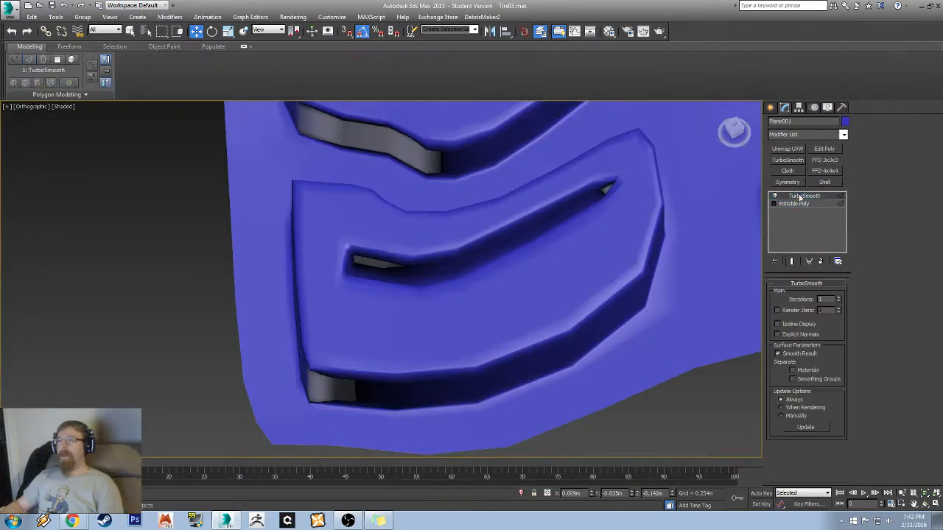
{"action": "key", "text": "F4"}
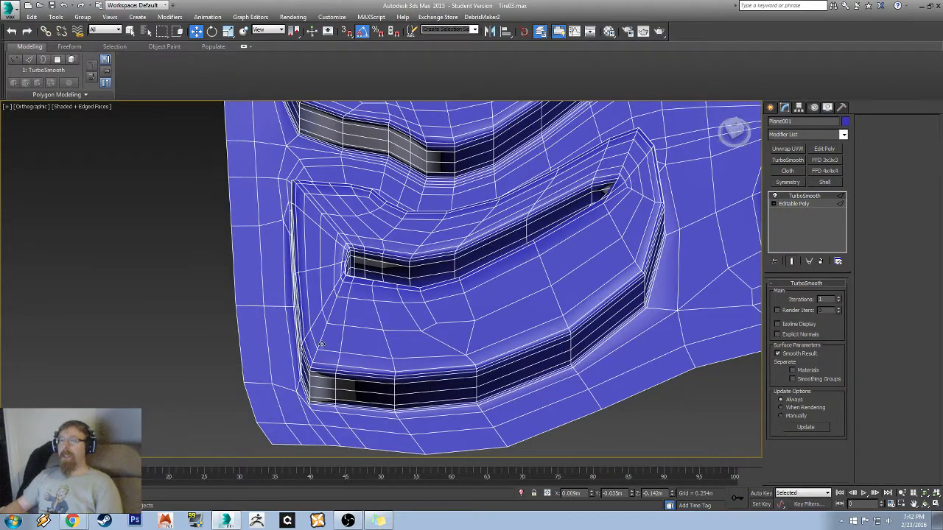
{"action": "middle_click_drag", "start_coordinate": [382, 281], "coordinate": [329, 244], "text": "alt"}
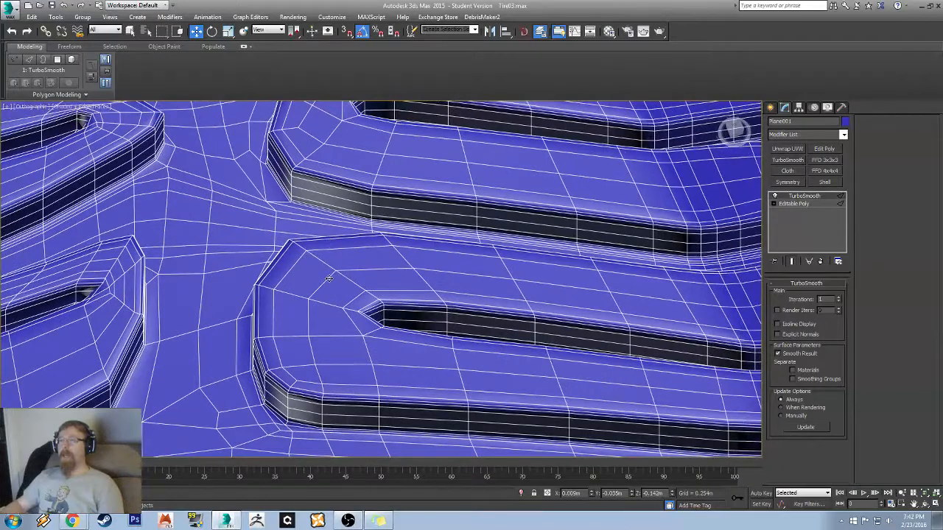
{"action": "middle_click_drag", "start_coordinate": [329, 279], "coordinate": [500, 267], "text": "alt"}
{"action": "middle_click_drag", "start_coordinate": [370, 272], "coordinate": [373, 279], "text": "alt"}
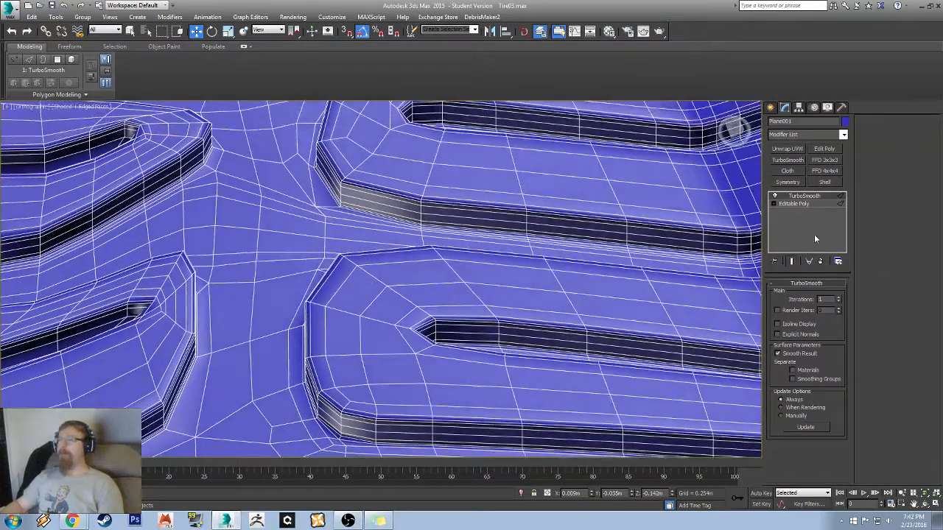
{"action": "left_click", "coordinate": [774, 196]}
- Examine the unsmoothed mesh around the stepped block's slot and corners and where the shoulder block ends meet the sidewall
{"action": "middle_click_drag", "start_coordinate": [158, 168], "coordinate": [478, 232]}
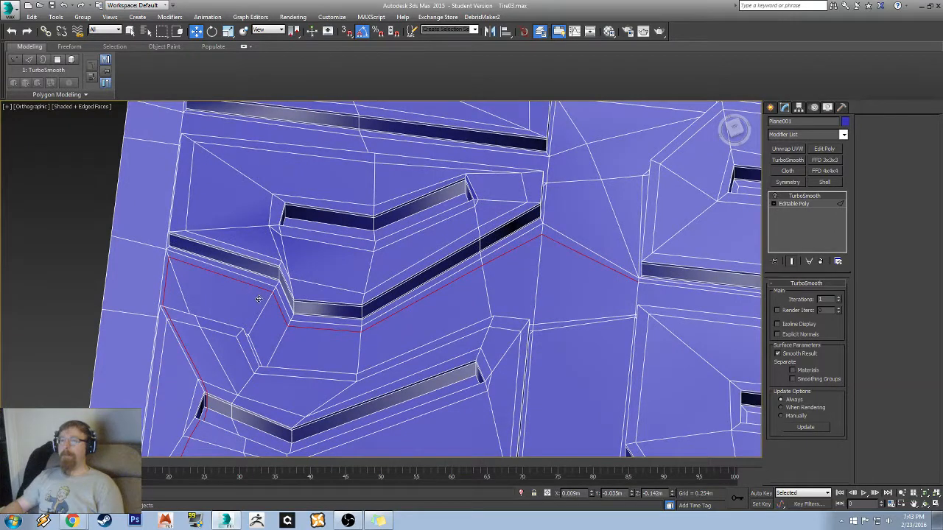
{"action": "middle_click_drag", "start_coordinate": [259, 299], "coordinate": [322, 289], "text": "alt"}
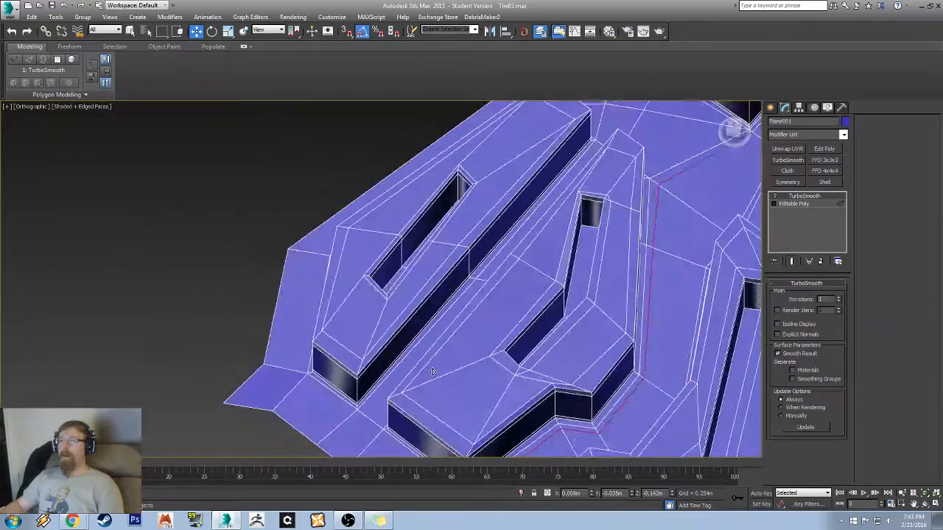
{"action": "middle_click_drag", "start_coordinate": [433, 372], "coordinate": [417, 277]}
{"action": "scroll", "coordinate": [488, 305], "scroll_direction": "up", "scroll_amount": 4}
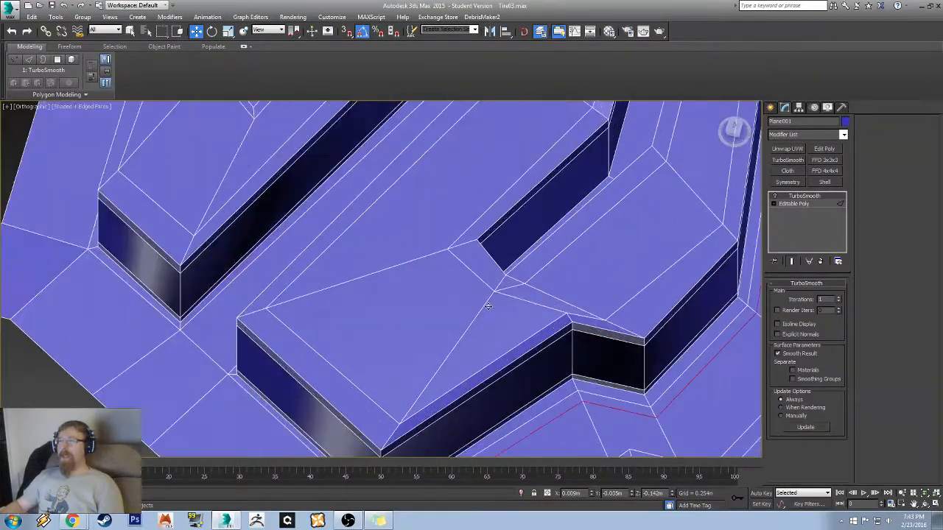
{"action": "scroll", "coordinate": [488, 306], "scroll_direction": "down", "scroll_amount": 6}
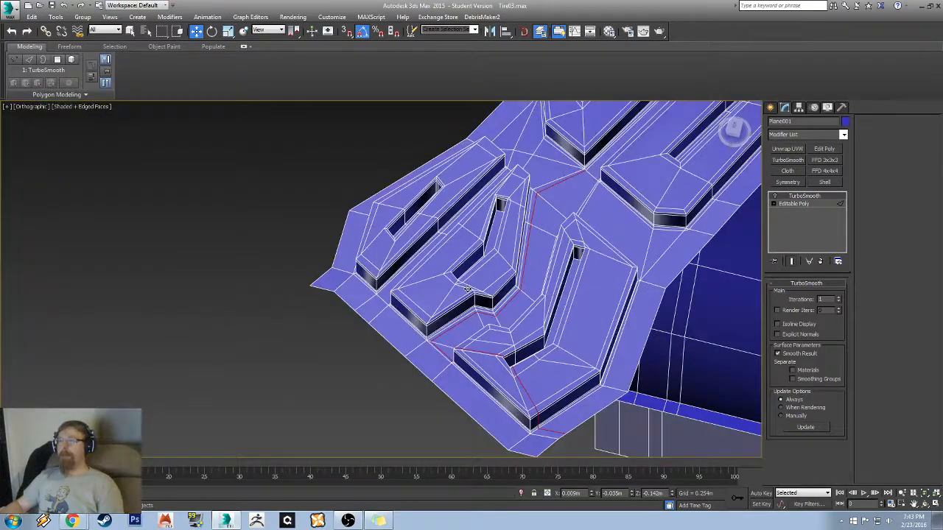
{"action": "middle_click_drag", "start_coordinate": [468, 289], "coordinate": [415, 286], "text": "alt"}
{"action": "middle_click_drag", "start_coordinate": [549, 283], "coordinate": [581, 280], "text": "alt"}
{"action": "middle_click_drag", "start_coordinate": [649, 286], "coordinate": [378, 297]}
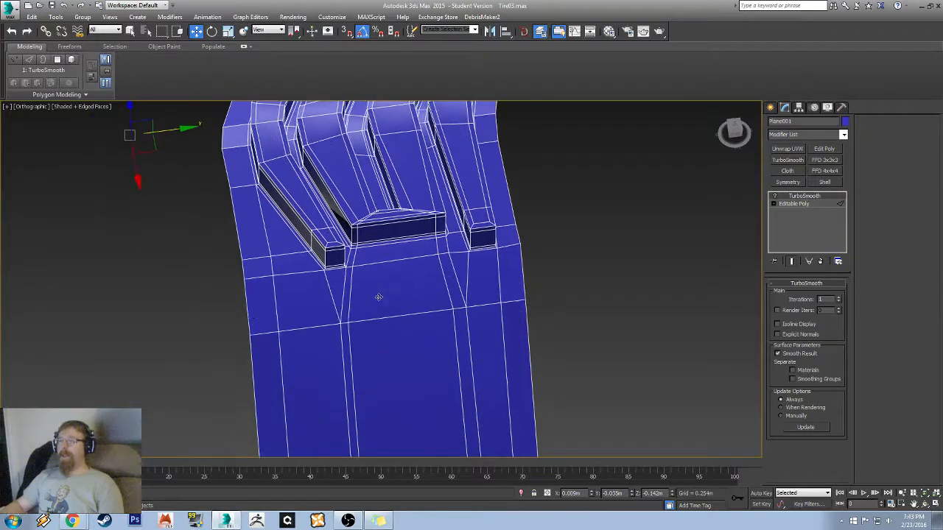
{"action": "middle_click_drag", "start_coordinate": [436, 310], "coordinate": [448, 315], "text": "alt"}
{"action": "scroll", "coordinate": [469, 268], "scroll_direction": "down", "scroll_amount": 4}
{"action": "middle_click_drag", "start_coordinate": [468, 268], "coordinate": [436, 264], "text": "alt"}
{"action": "scroll", "coordinate": [436, 264], "scroll_direction": "up", "scroll_amount": 7}
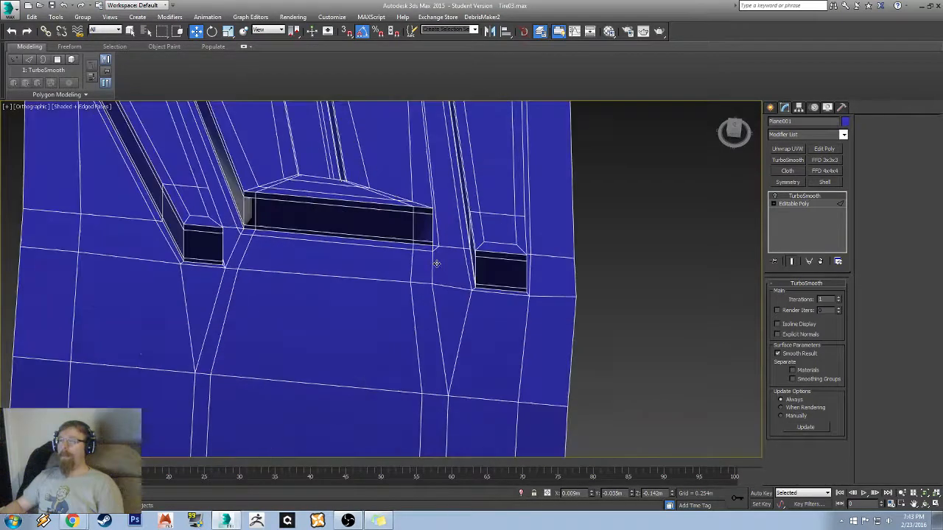
- Target-weld the support-loop vertices just below the wide shoulder block's end onto their neighbouring vertices at both sides
{"action": "left_click", "coordinate": [806, 203]}
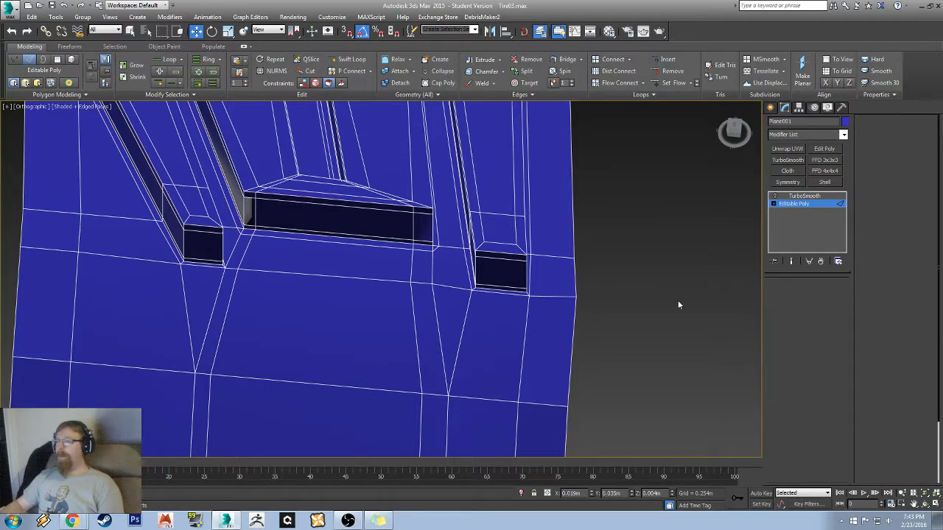
{"action": "key", "text": "1"}
{"action": "right_click", "coordinate": [335, 253]}
{"action": "left_click", "coordinate": [309, 319]}
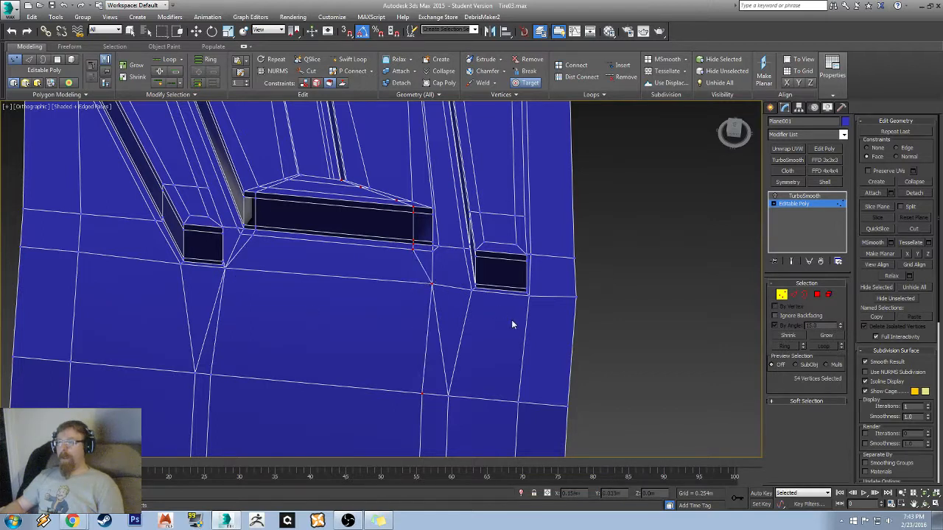
{"action": "key", "text": "w"}
- Remove the two leftover support edge loops running down the sidewall below the wide shoulder block
{"action": "key", "text": "2"}
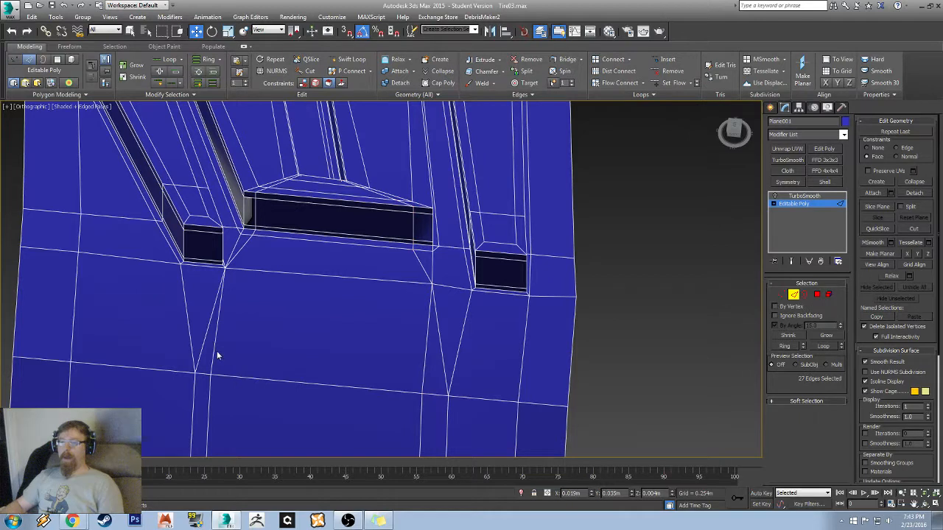
{"action": "double_click", "coordinate": [217, 352]}
{"action": "double_click", "coordinate": [422, 359], "text": "ctrl"}
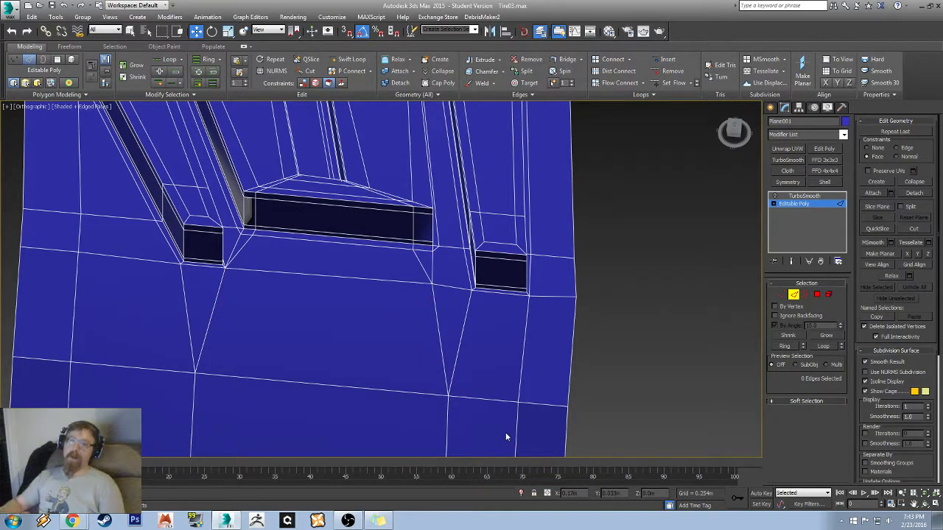
- Examine the mesh across the tread blocks and along the shoulder block ends from several angles
{"action": "middle_click_drag", "start_coordinate": [248, 246], "coordinate": [195, 276], "text": "alt"}
{"action": "scroll", "coordinate": [240, 297], "scroll_direction": "up", "scroll_amount": 3}
{"action": "scroll", "coordinate": [240, 297], "scroll_direction": "down", "scroll_amount": 4}
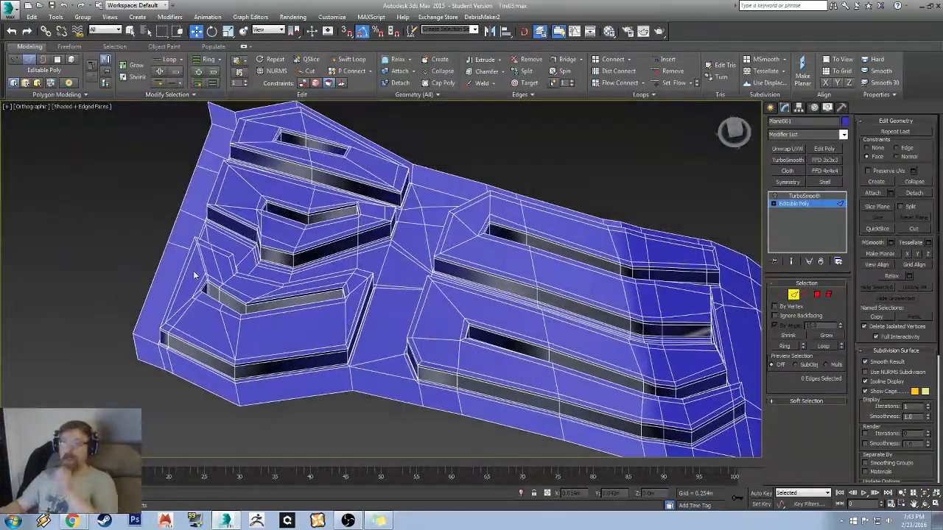
{"action": "middle_click_drag", "start_coordinate": [244, 221], "coordinate": [202, 210], "text": "alt"}
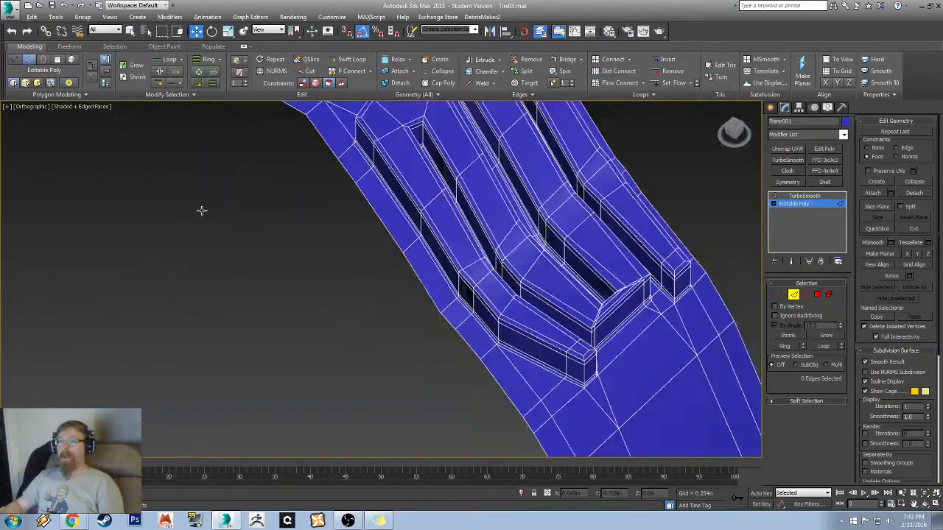
{"action": "middle_click_drag", "start_coordinate": [519, 213], "coordinate": [440, 322]}
{"action": "scroll", "coordinate": [440, 321], "scroll_direction": "down", "scroll_amount": 4}
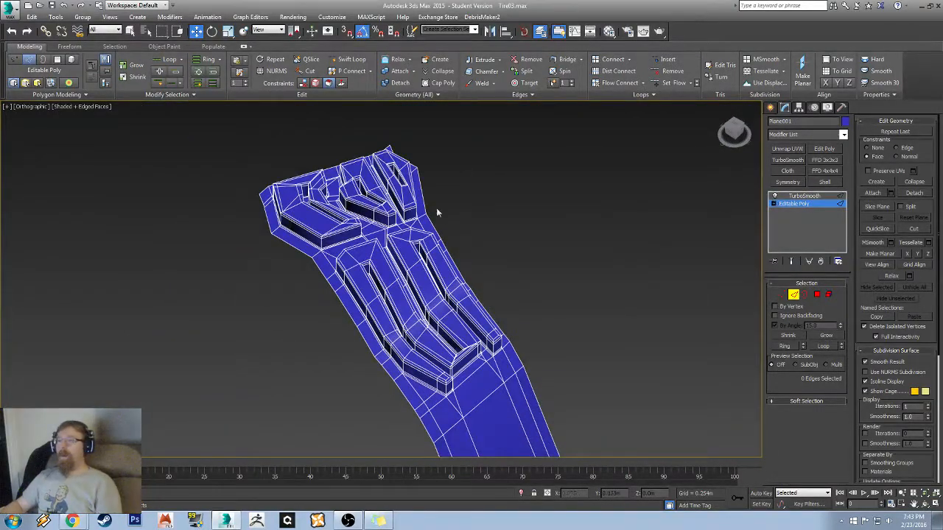
- Leave edge editing, examine the TurboSmooth result with its wireframe over the tread piece, and switch TurboSmooth off
{"action": "left_click", "coordinate": [795, 295]}
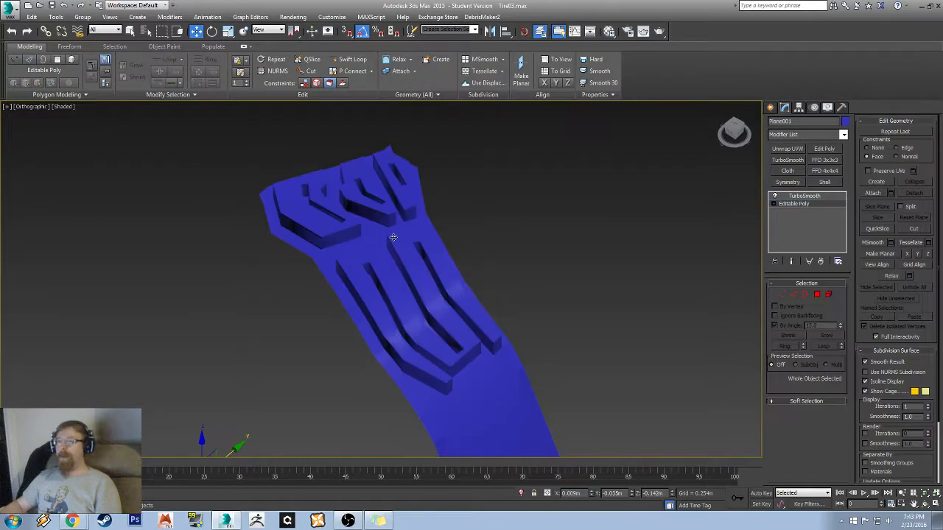
{"action": "left_click", "coordinate": [805, 196]}
{"action": "mouse_move", "coordinate": [530, 265]}
{"action": "middle_mouse_down", "text": "alt"}
{"action": "mouse_move", "coordinate": [408, 269]}
{"action": "mouse_move", "coordinate": [528, 285]}
{"action": "mouse_move", "coordinate": [443, 272]}
{"action": "middle_mouse_up", "text": "alt"}
{"action": "key", "text": "F4"}
{"action": "mouse_move", "coordinate": [414, 337]}
{"action": "middle_mouse_down"}
{"action": "mouse_move", "coordinate": [354, 199]}
{"action": "mouse_move", "coordinate": [473, 276]}
{"action": "middle_mouse_up"}
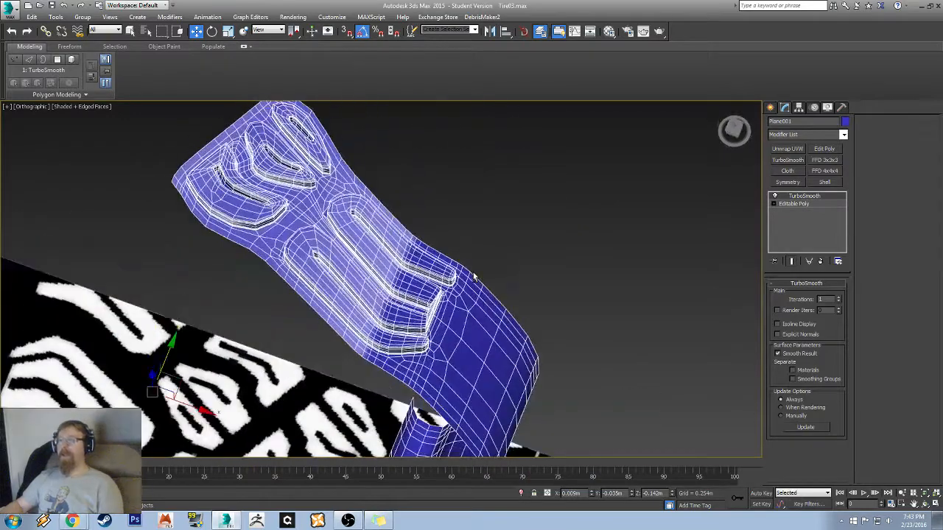
{"action": "left_click", "coordinate": [775, 196]}
{"action": "key", "text": "F4"}
{"action": "middle_click_drag", "start_coordinate": [412, 215], "coordinate": [671, 137], "text": "alt"}
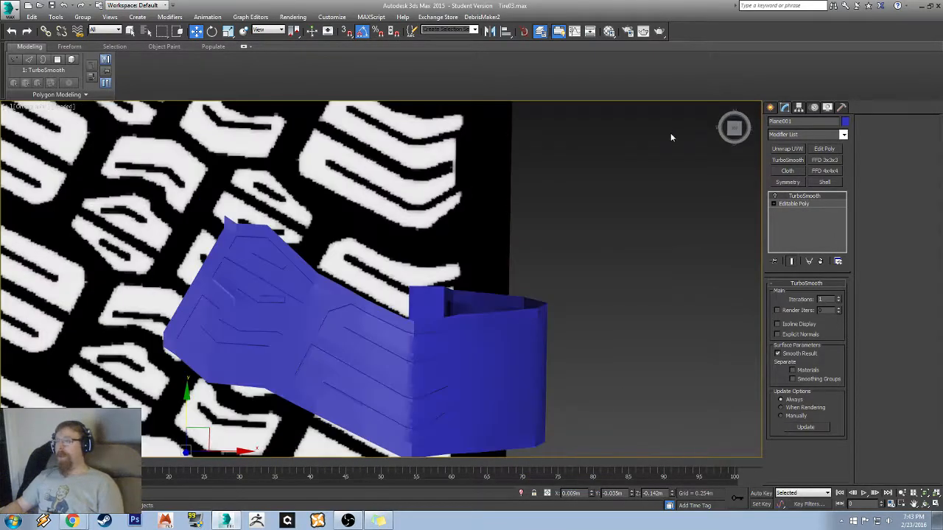
- Show the tread piece from the top as see-through with edged faces and compare it with the reference tread pattern's opposite half
{"action": "left_click", "coordinate": [734, 128]}
{"action": "key", "text": "z"}
{"action": "middle_click_drag", "start_coordinate": [239, 300], "coordinate": [270, 263]}
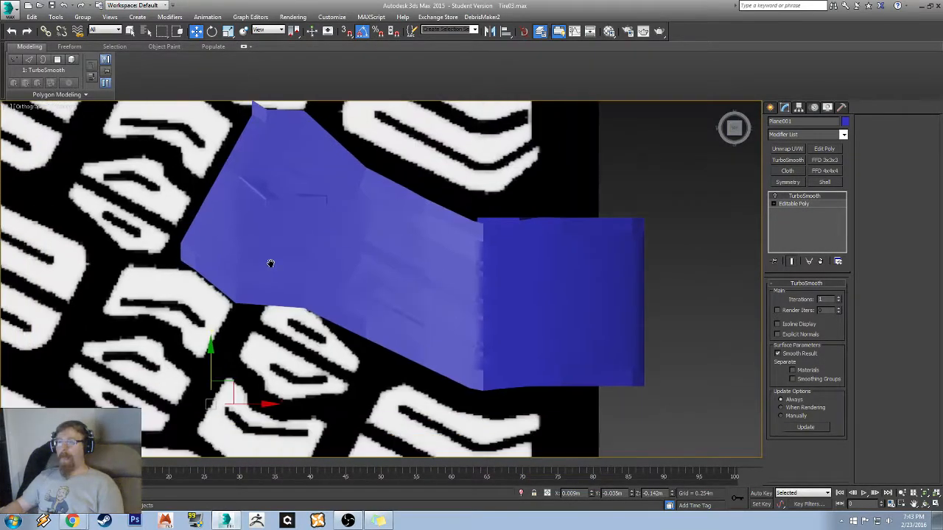
{"action": "scroll", "coordinate": [294, 263], "scroll_direction": "down", "scroll_amount": 5}
{"action": "key", "text": "F4"}
{"action": "scroll", "coordinate": [294, 263], "scroll_direction": "up", "scroll_amount": 3}
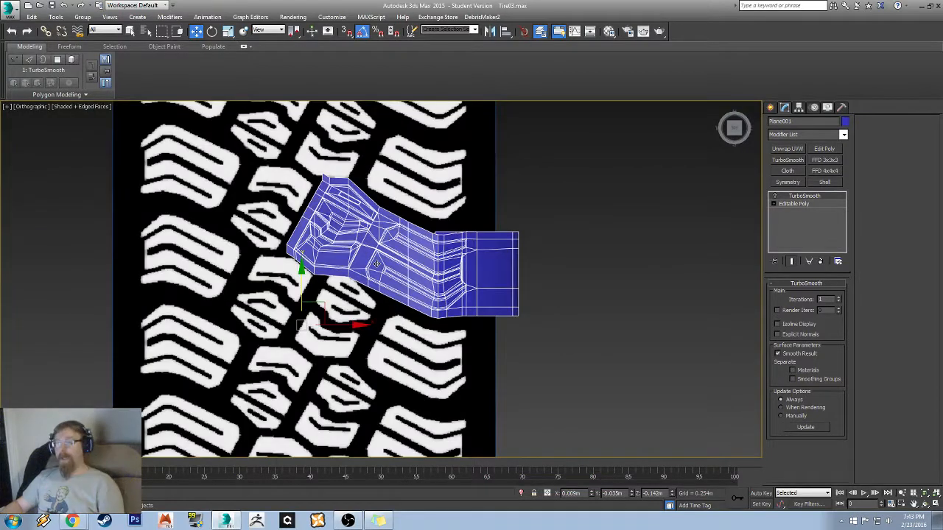
{"action": "key", "text": "alt+x"}
{"action": "scroll", "coordinate": [391, 261], "scroll_direction": "up", "scroll_amount": 4}
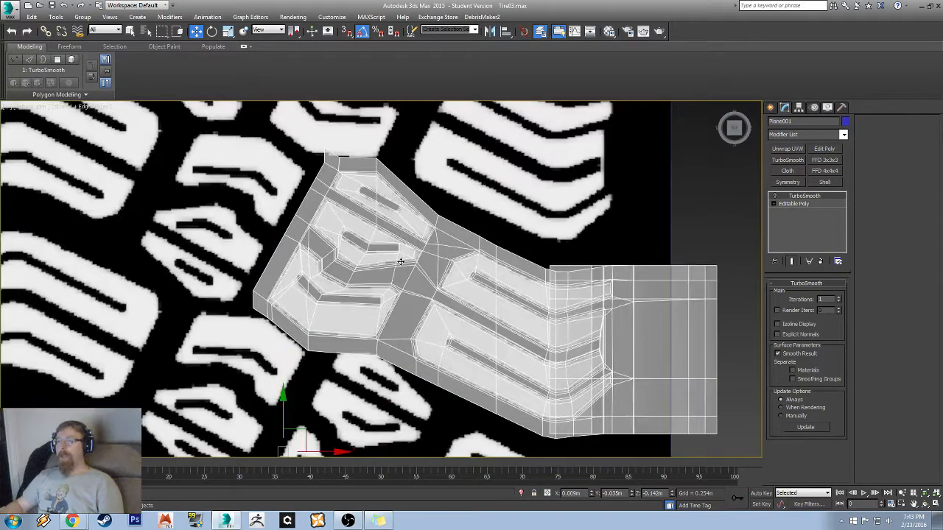
{"action": "middle_click_drag", "start_coordinate": [455, 236], "coordinate": [385, 238]}
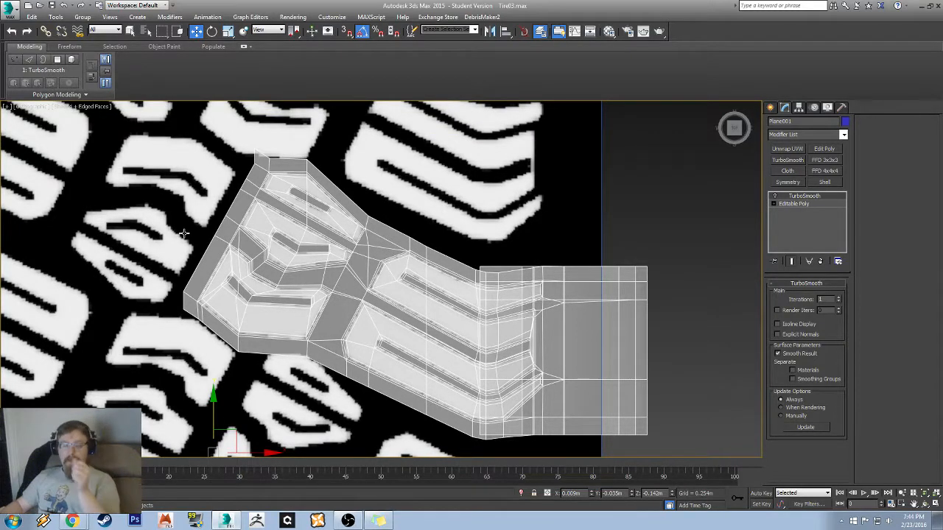
{"action": "middle_click_drag", "start_coordinate": [185, 236], "coordinate": [606, 376]}
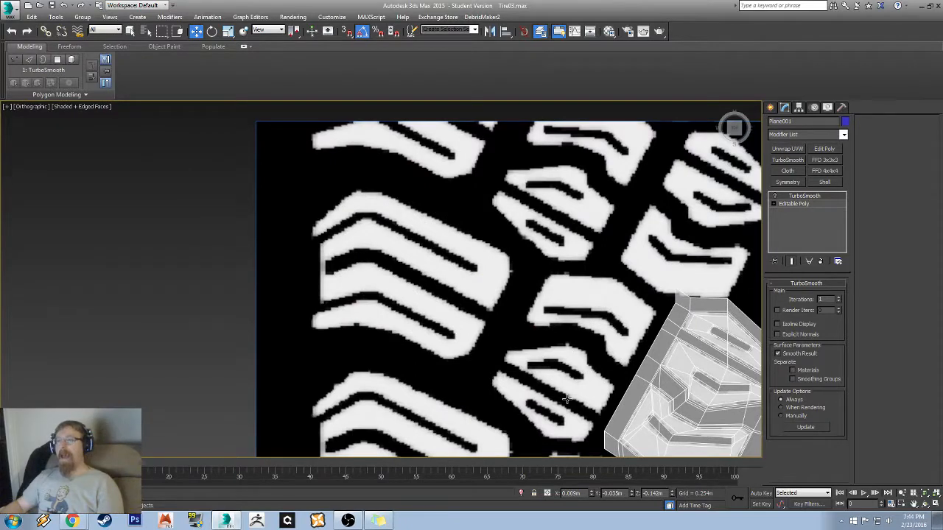
{"action": "middle_click_drag", "start_coordinate": [569, 425], "coordinate": [284, 266]}
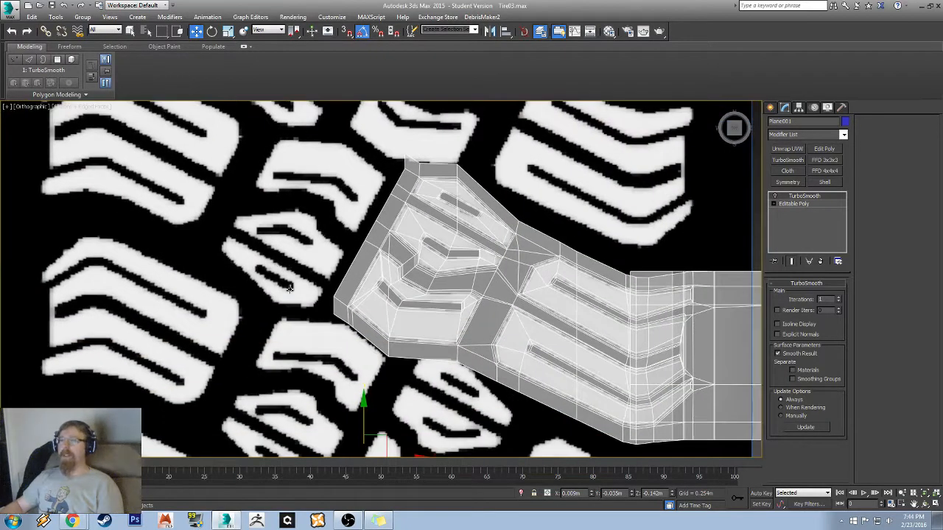
{"action": "middle_click_drag", "start_coordinate": [340, 331], "coordinate": [315, 331]}
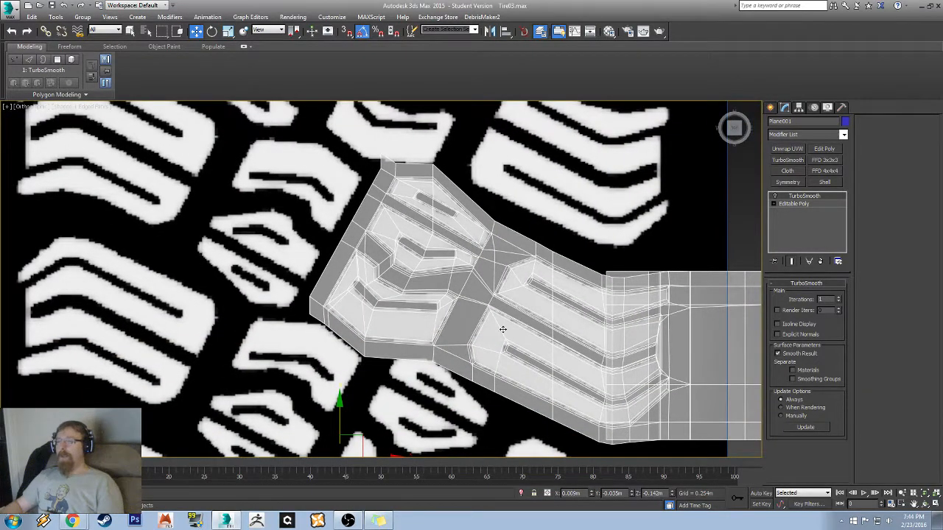
{"action": "key", "text": "e"}
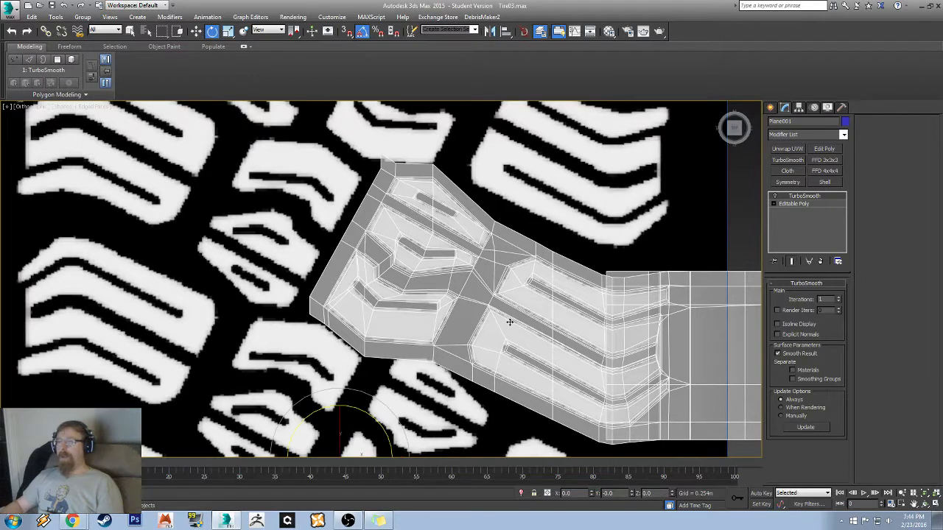
{"action": "left_click", "coordinate": [798, 108]}
{"action": "left_click", "coordinate": [808, 170]}
{"action": "middle_click_drag", "start_coordinate": [309, 273], "coordinate": [389, 227]}
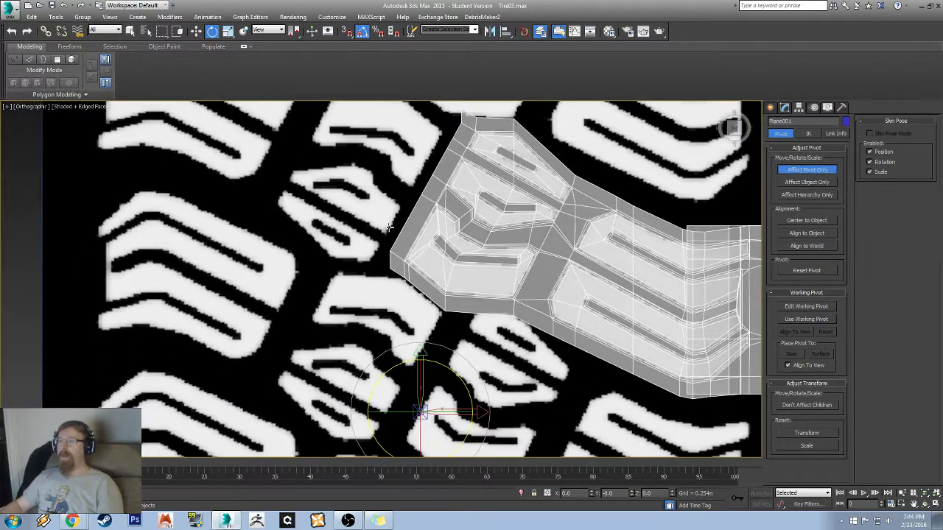
{"action": "key", "text": "w"}
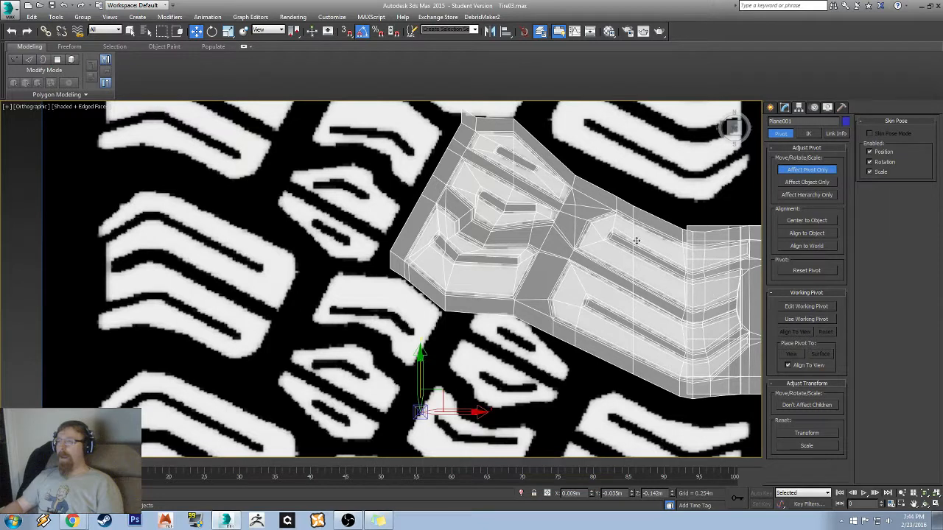
{"action": "left_click", "coordinate": [785, 108]}
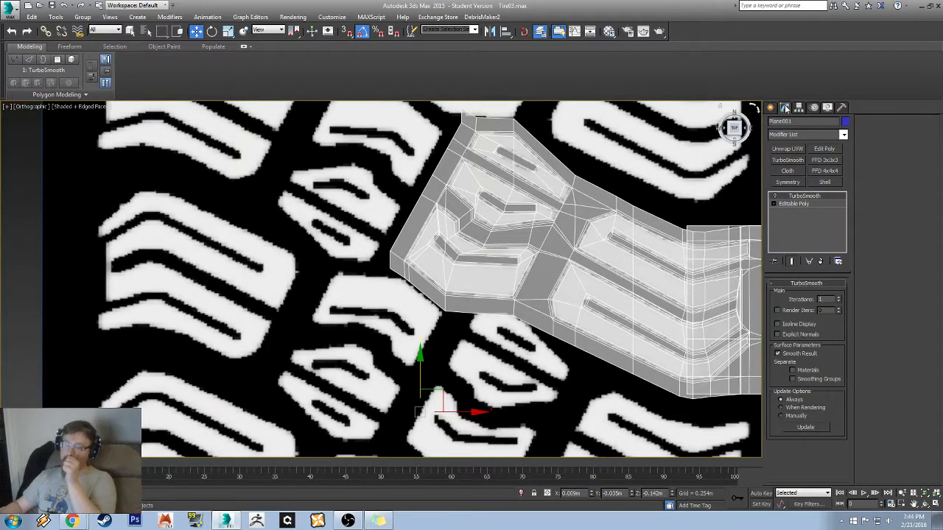
- Try rotating the tread piece about its current pivot by 15 degrees on Z
{"action": "scroll", "coordinate": [464, 255], "scroll_direction": "down", "scroll_amount": 8}
{"action": "key", "text": "e"}
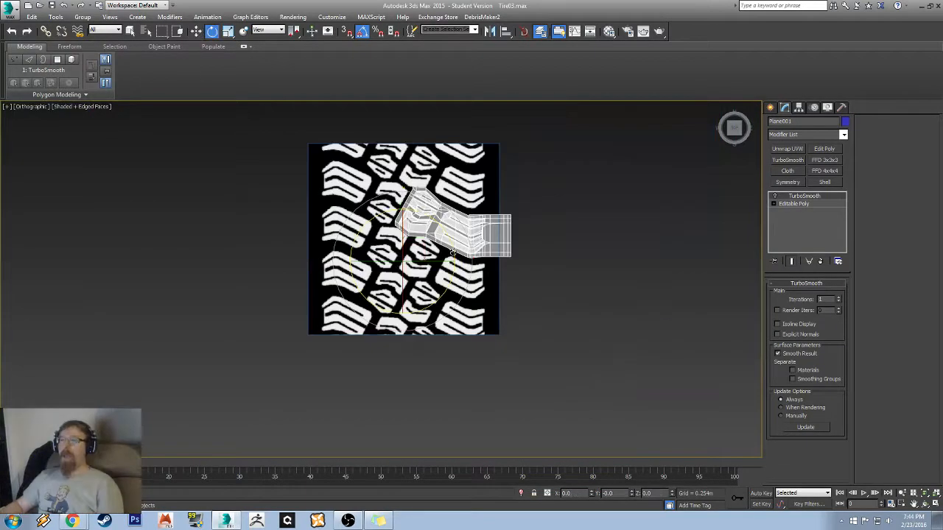
{"action": "left_click_drag", "start_coordinate": [453, 252], "coordinate": [469, 221]}
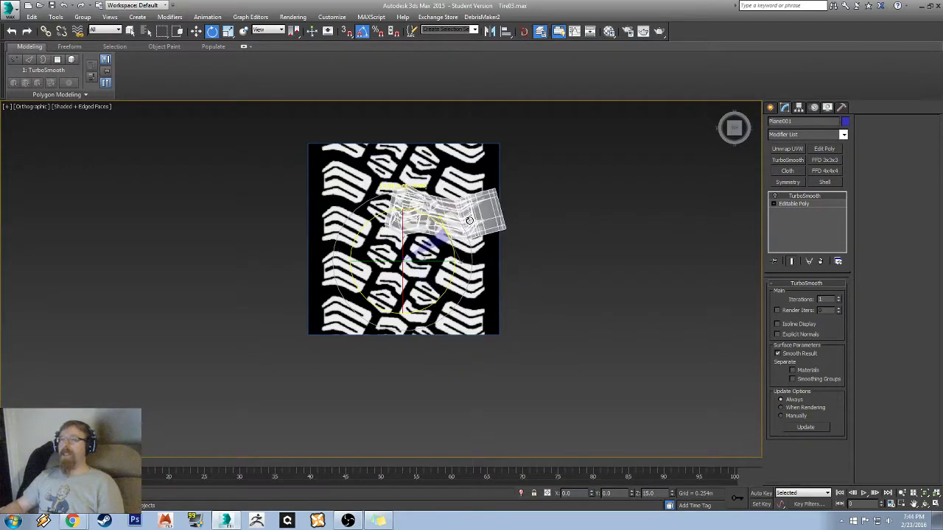
{"action": "scroll", "coordinate": [440, 200], "scroll_direction": "up", "scroll_amount": 5}
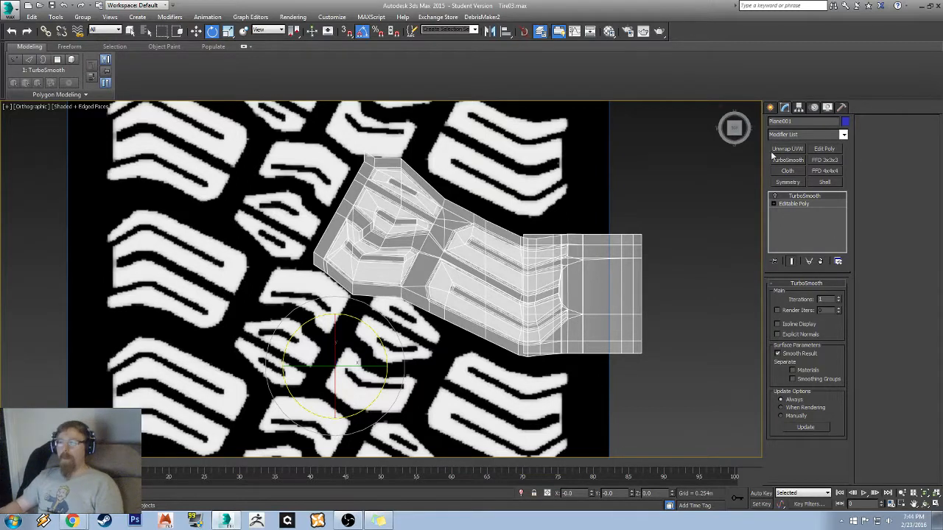
- Affect only the tread piece's pivot and move it up to Y 0.051 m, beside the slanted inner edge
{"action": "left_click", "coordinate": [799, 109]}
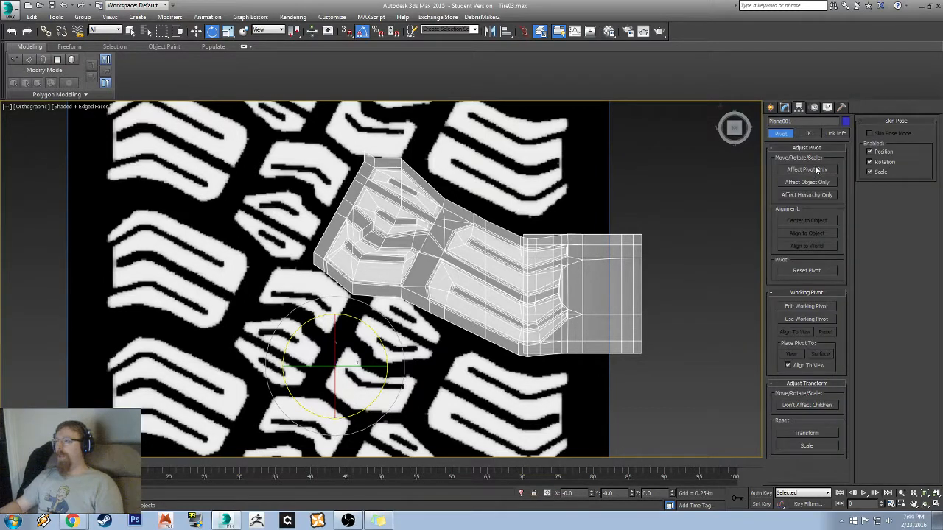
{"action": "left_click", "coordinate": [771, 109]}
{"action": "left_click", "coordinate": [785, 108]}
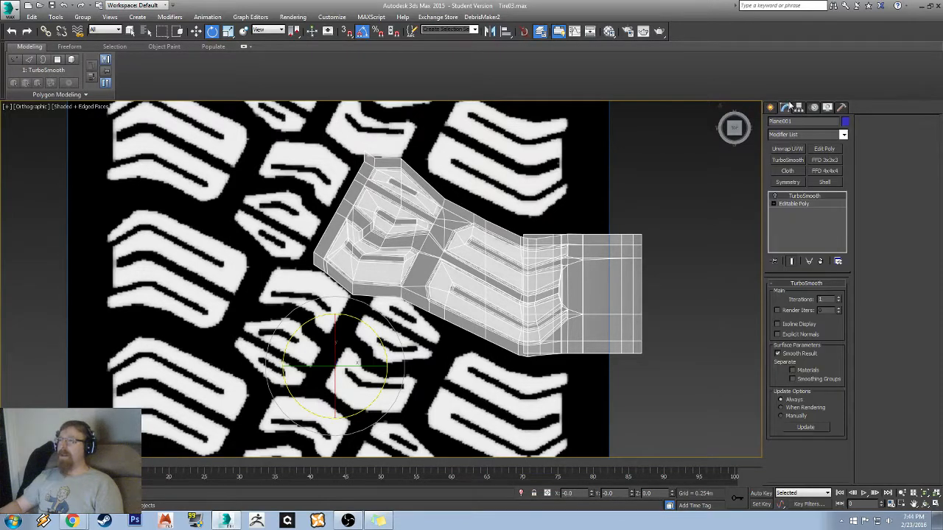
{"action": "left_click", "coordinate": [800, 109]}
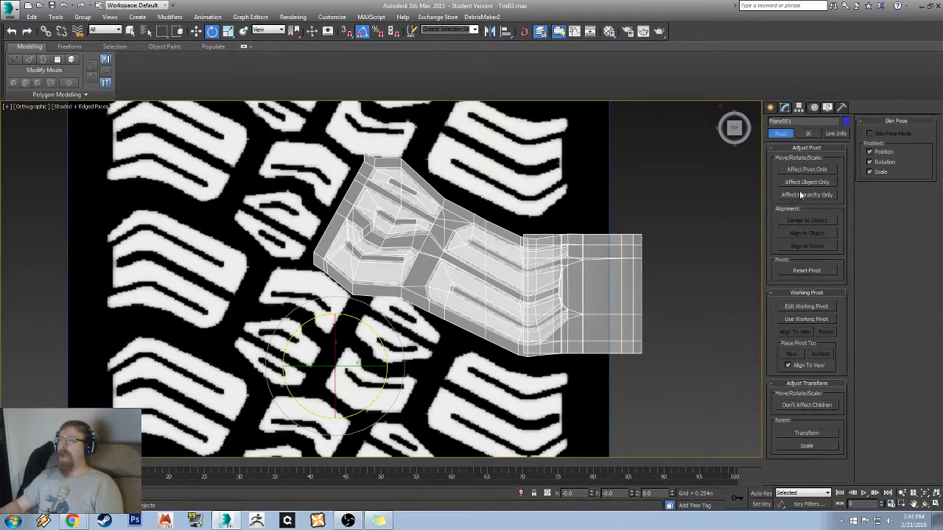
{"action": "left_click", "coordinate": [806, 169]}
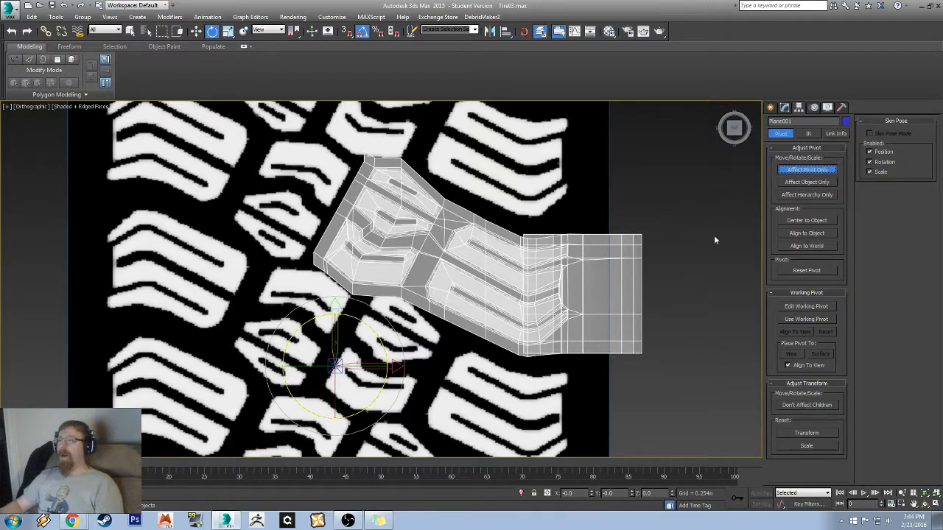
{"action": "middle_click_drag", "start_coordinate": [381, 288], "coordinate": [433, 306]}
{"action": "key", "text": "w"}
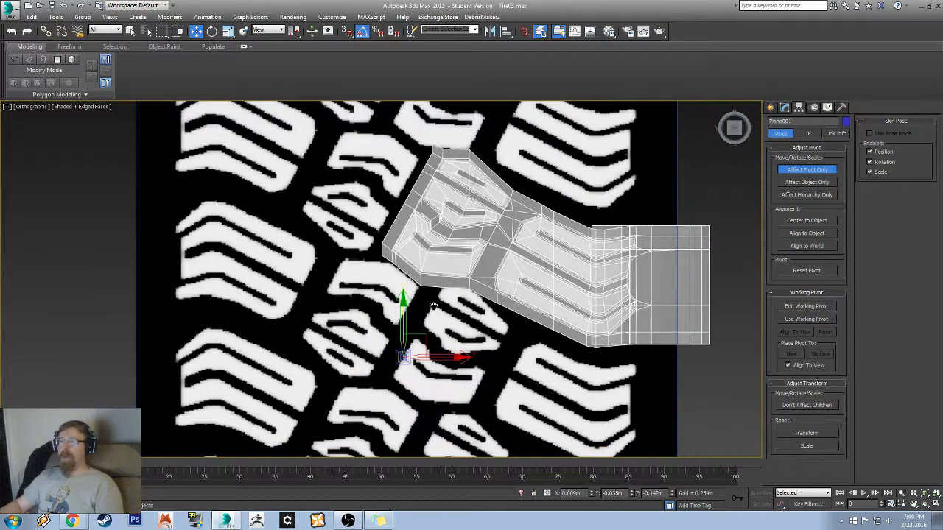
{"action": "left_click_drag", "start_coordinate": [404, 300], "coordinate": [403, 148]}
- Shift the pivot along X to 0.012 m, just inside the slanted inner edge, and end pivot editing
{"action": "scroll", "coordinate": [403, 148], "scroll_direction": "up", "scroll_amount": 5}
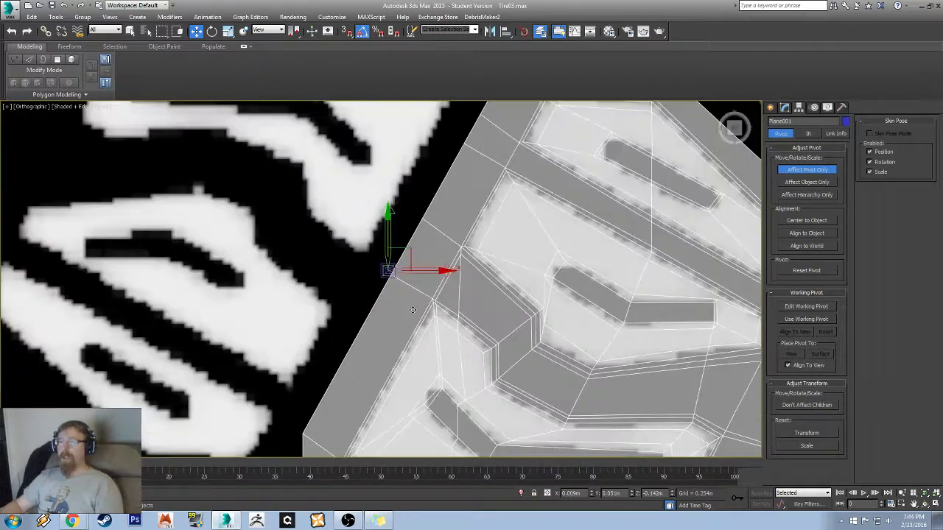
{"action": "middle_click_drag", "start_coordinate": [411, 277], "coordinate": [373, 305]}
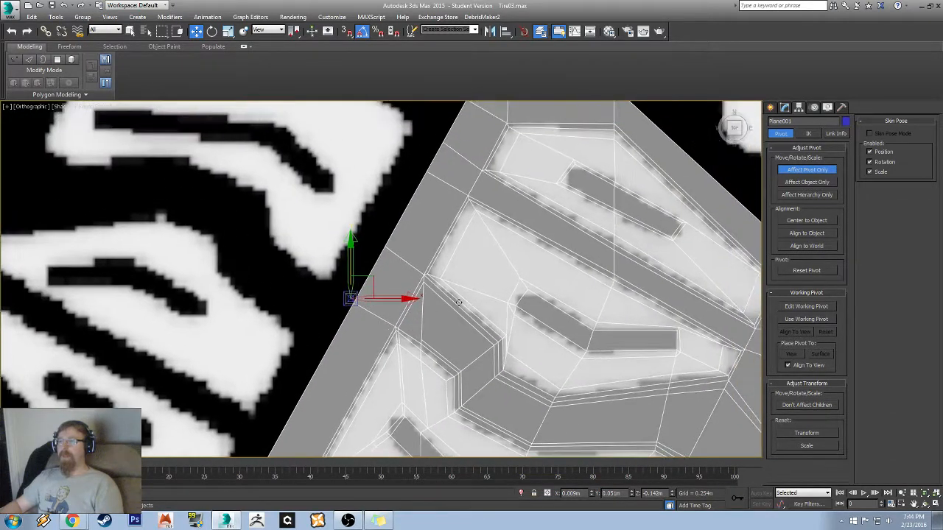
{"action": "left_click_drag", "start_coordinate": [387, 301], "coordinate": [408, 317]}
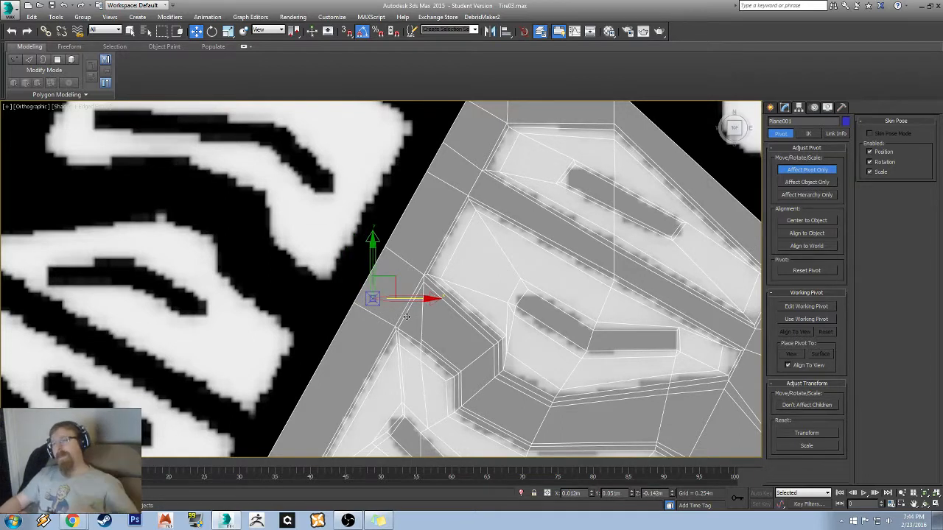
{"action": "scroll", "coordinate": [407, 317], "scroll_direction": "down", "scroll_amount": 5}
{"action": "middle_click_drag", "start_coordinate": [402, 312], "coordinate": [398, 284]}
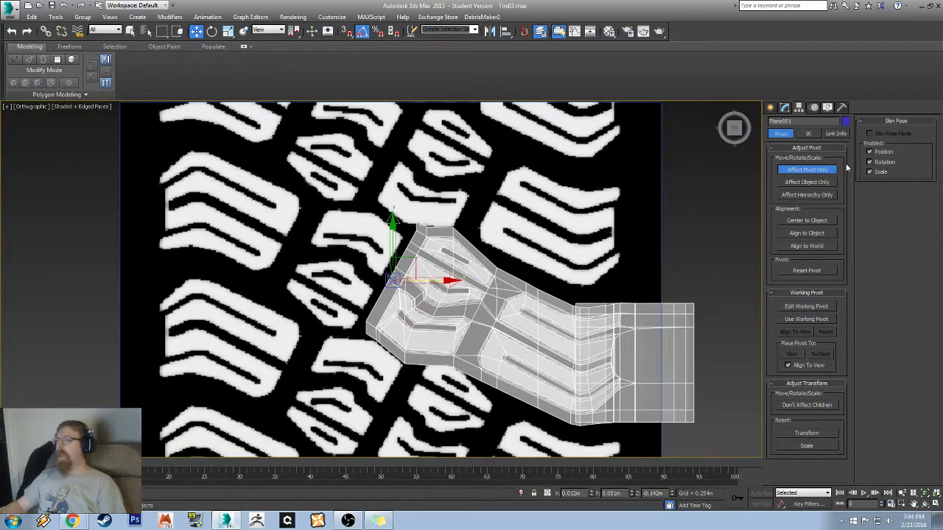
{"action": "left_click", "coordinate": [801, 171]}
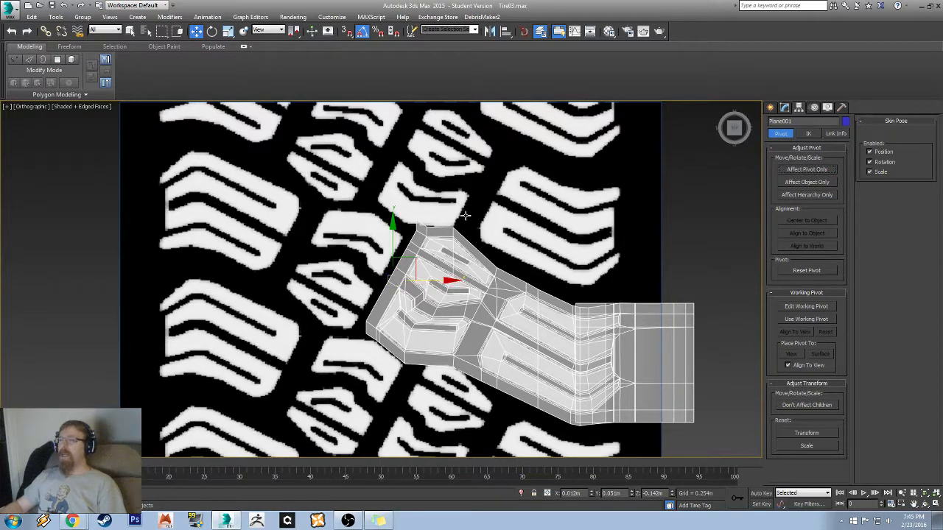
- Clone the tread piece as a Copy rotated -180 degrees on Z about the relocated pivot
{"action": "key", "text": "e"}
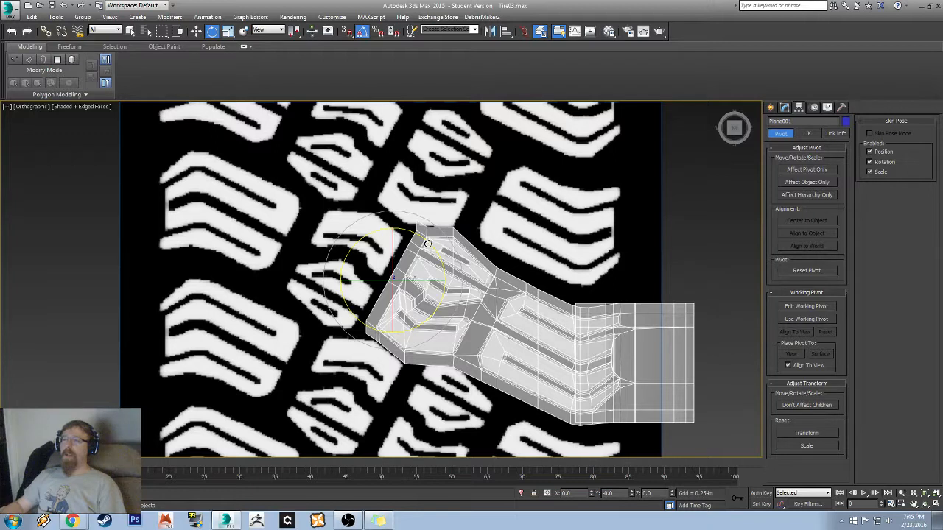
{"action": "left_click_drag", "start_coordinate": [431, 245], "coordinate": [508, 282], "text": "shift"}
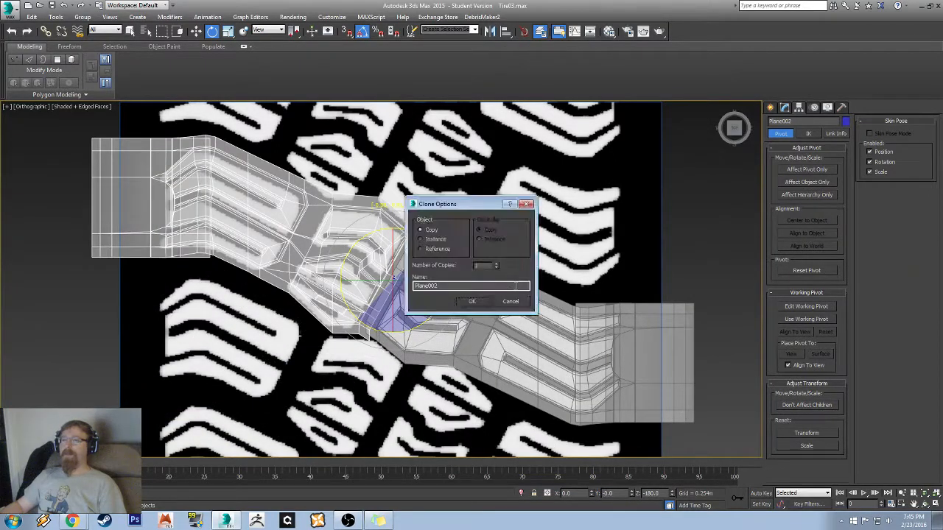
{"action": "left_click", "coordinate": [509, 302]}
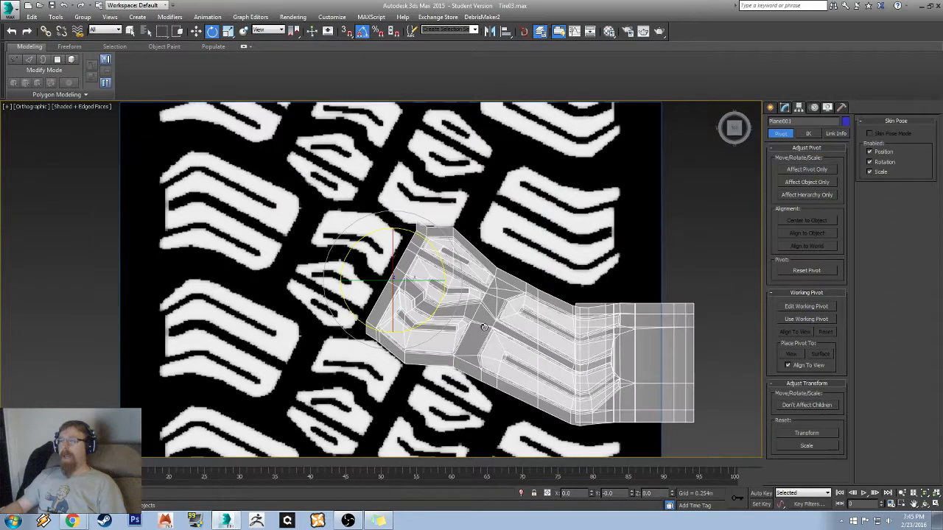
{"action": "mouse_move", "coordinate": [434, 248]}
{"action": "left_mouse_down", "text": "shift"}
{"action": "mouse_move", "coordinate": [462, 282]}
{"action": "mouse_move", "coordinate": [480, 327]}
{"action": "left_mouse_up", "text": "shift"}
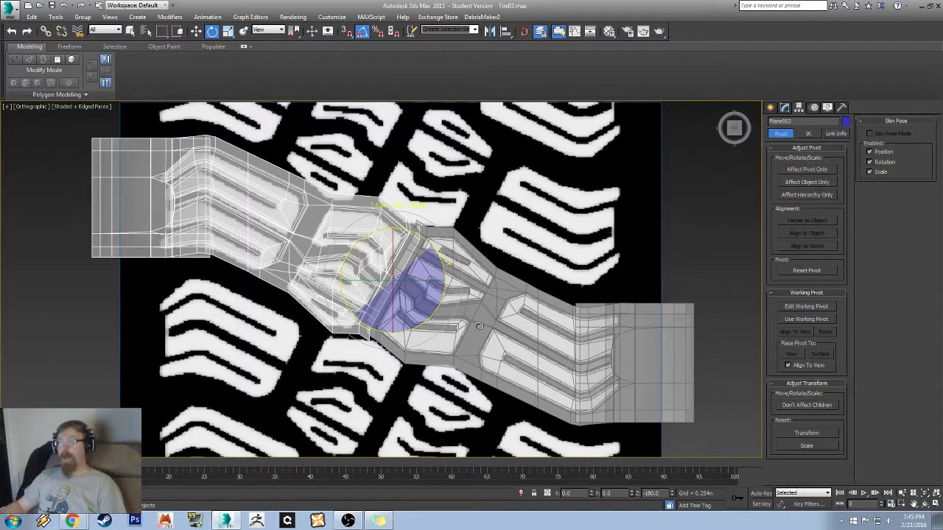
{"action": "left_click_drag", "start_coordinate": [480, 326], "coordinate": [479, 326], "text": "shift"}
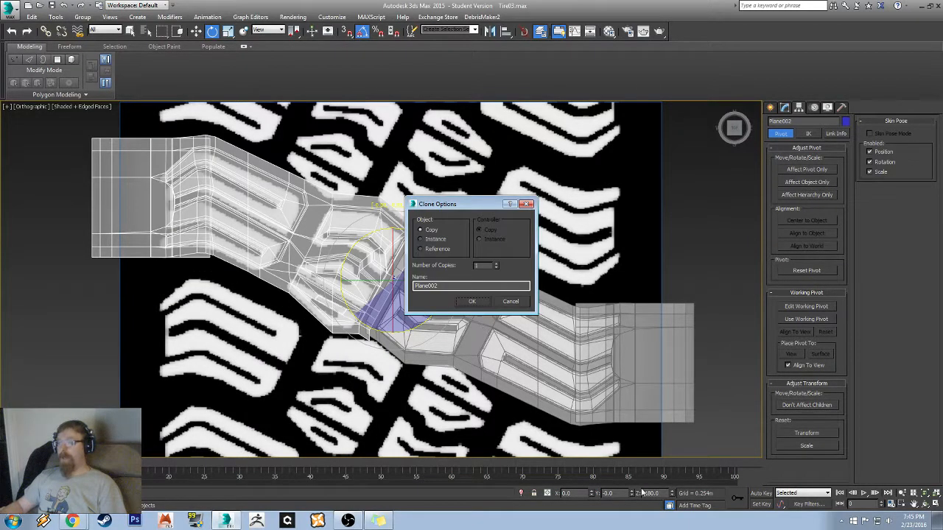
{"action": "left_click", "coordinate": [472, 300]}
- Check how the rotated copy overlaps the original along the slanted center seam, and discard the copy
{"action": "scroll", "coordinate": [472, 300], "scroll_direction": "up", "scroll_amount": 5}
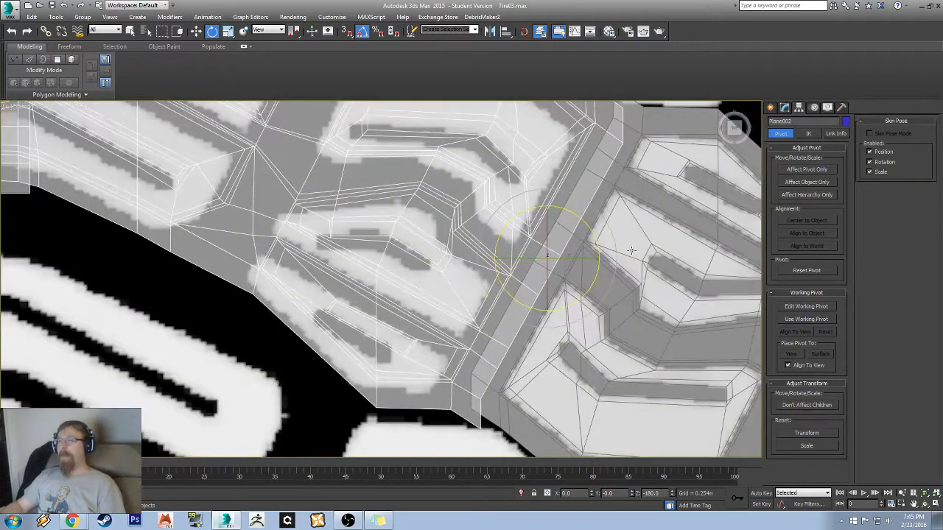
{"action": "middle_click_drag", "start_coordinate": [632, 251], "coordinate": [448, 284]}
{"action": "left_click", "coordinate": [501, 213]}
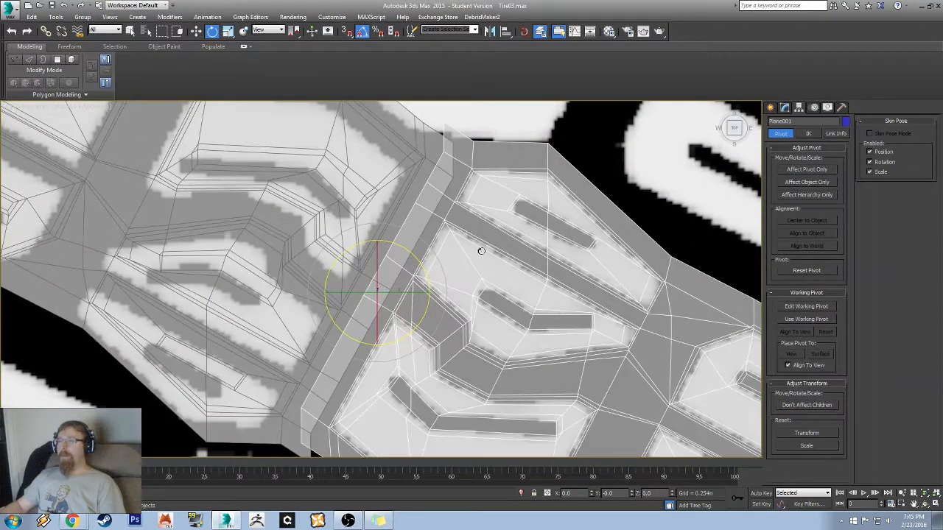
{"action": "scroll", "coordinate": [481, 252], "scroll_direction": "down", "scroll_amount": 2}
{"action": "scroll", "coordinate": [454, 235], "scroll_direction": "down", "scroll_amount": 6}
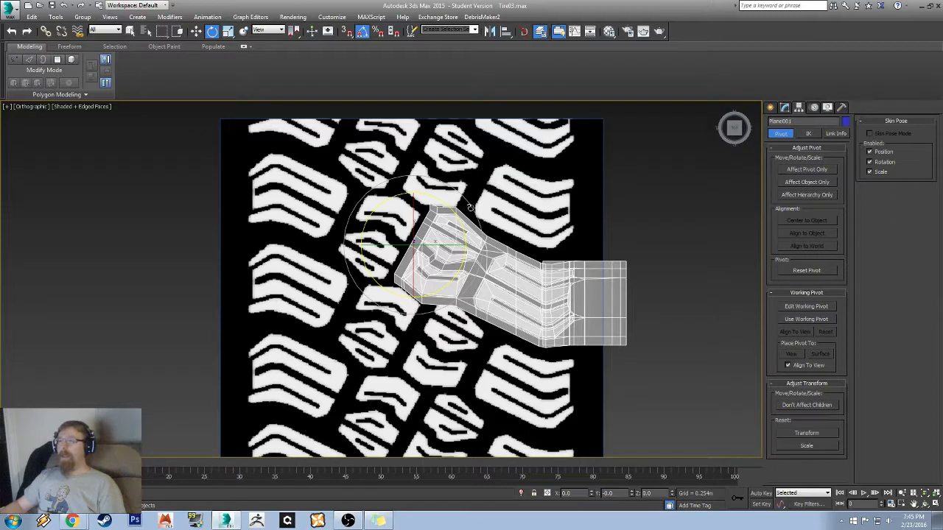
- Clone the tread piece as a Copy rotated -180 degrees on Z to form the opposite half
{"action": "left_click_drag", "start_coordinate": [458, 216], "coordinate": [499, 302]}
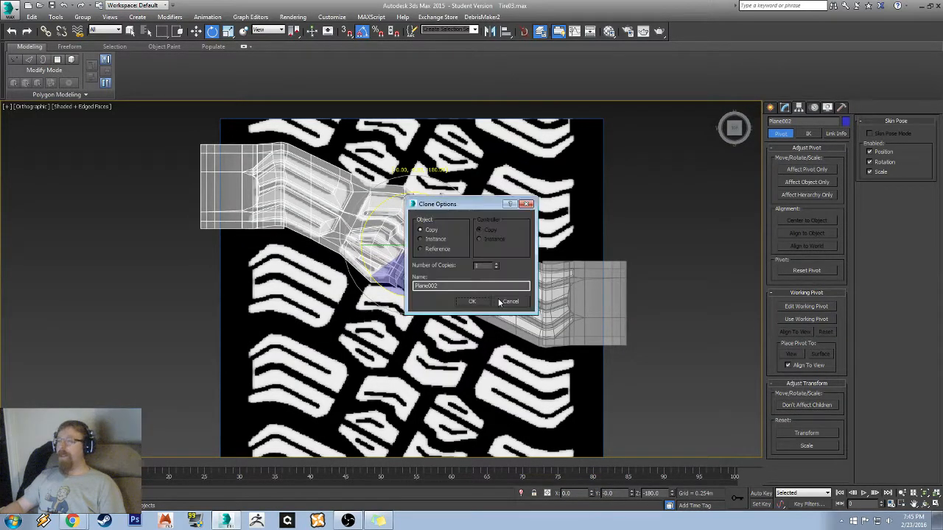
{"action": "left_click", "coordinate": [474, 303]}
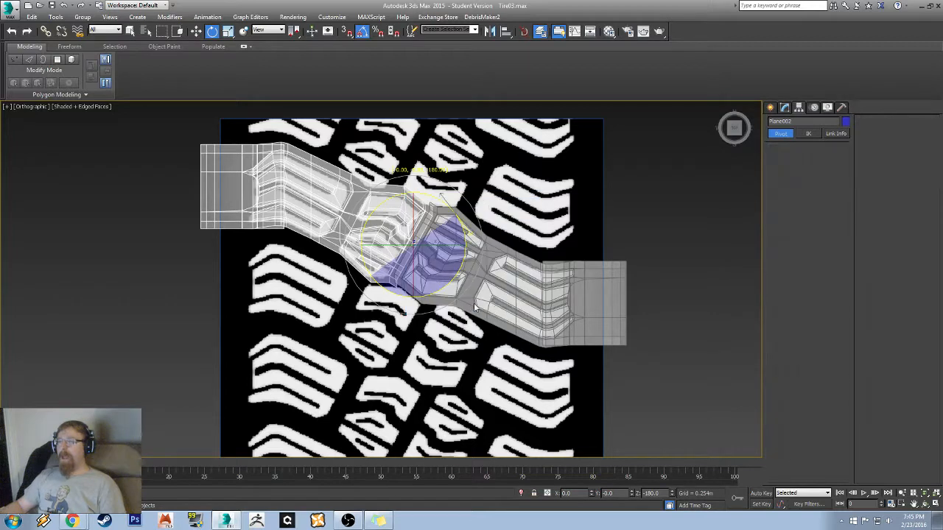
- Select the copy's slanted seam edges and shift them about -0.002 m in X and 0.001 m in Y to remove the overlap
{"action": "scroll", "coordinate": [392, 242], "scroll_direction": "up", "scroll_amount": 6}
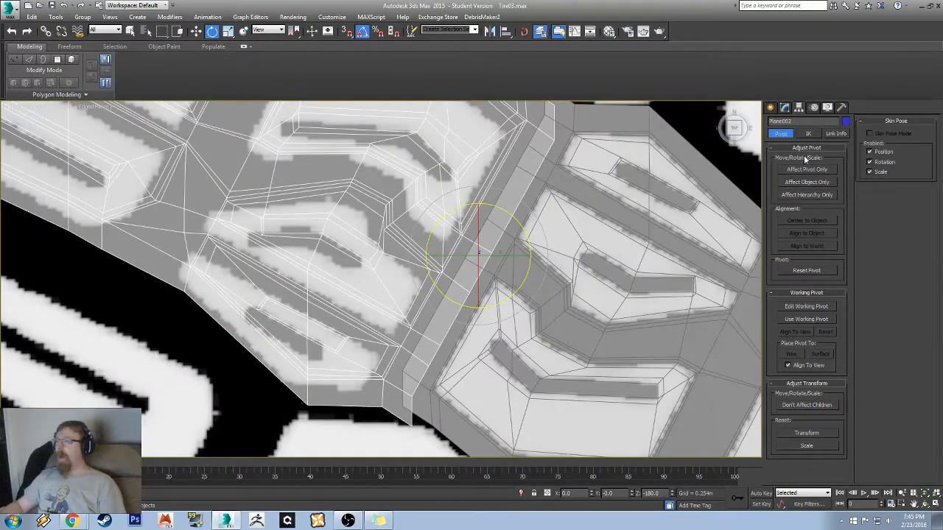
{"action": "left_click", "coordinate": [785, 108]}
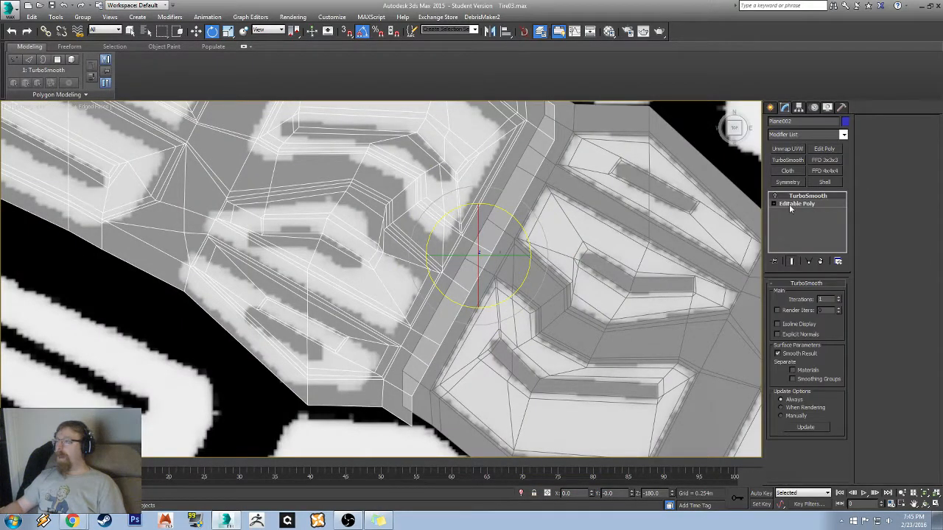
{"action": "left_click", "coordinate": [796, 203]}
{"action": "left_click", "coordinate": [794, 294]}
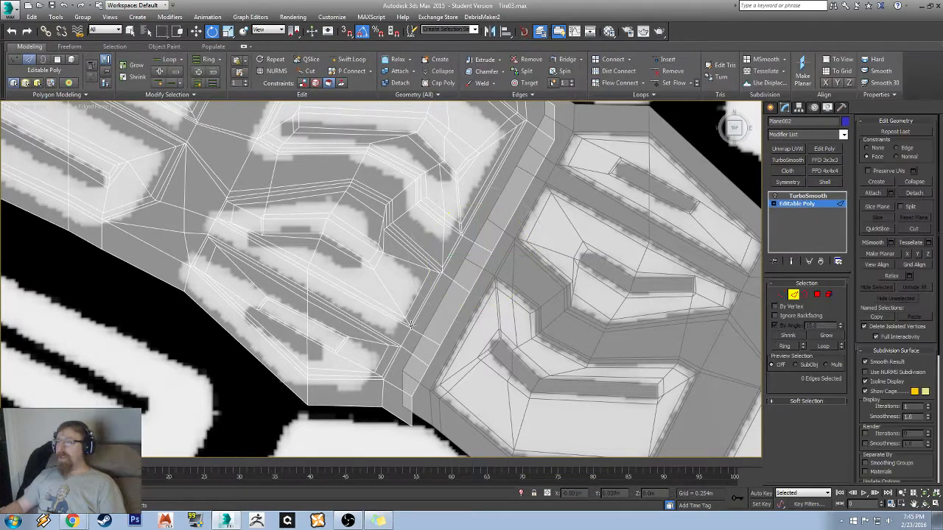
{"action": "double_click", "coordinate": [452, 329]}
{"action": "key", "text": "w"}
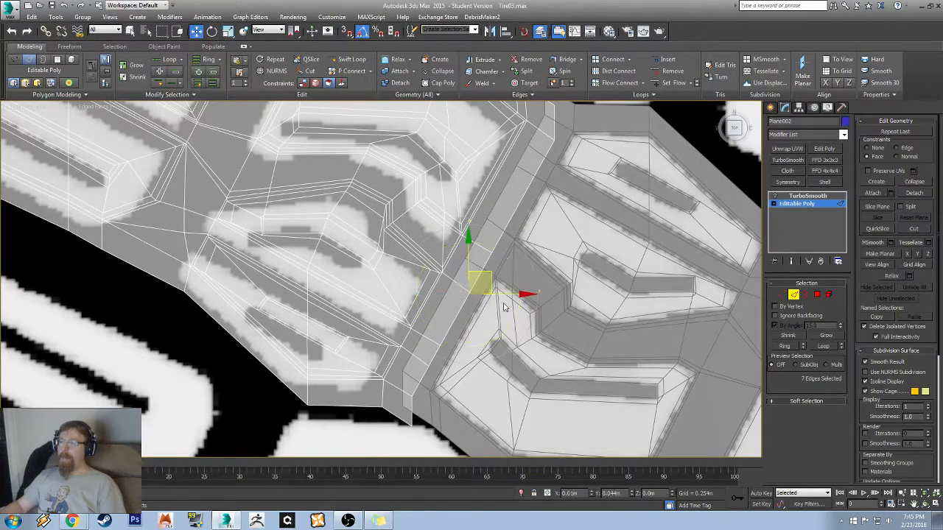
{"action": "left_click_drag", "start_coordinate": [492, 276], "coordinate": [483, 269]}
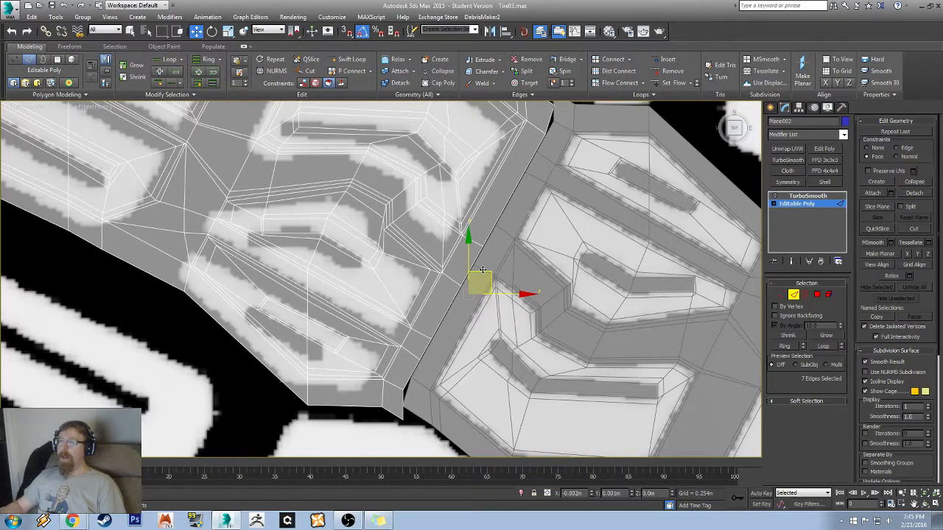
{"action": "middle_click_drag", "start_coordinate": [402, 278], "coordinate": [331, 361]}
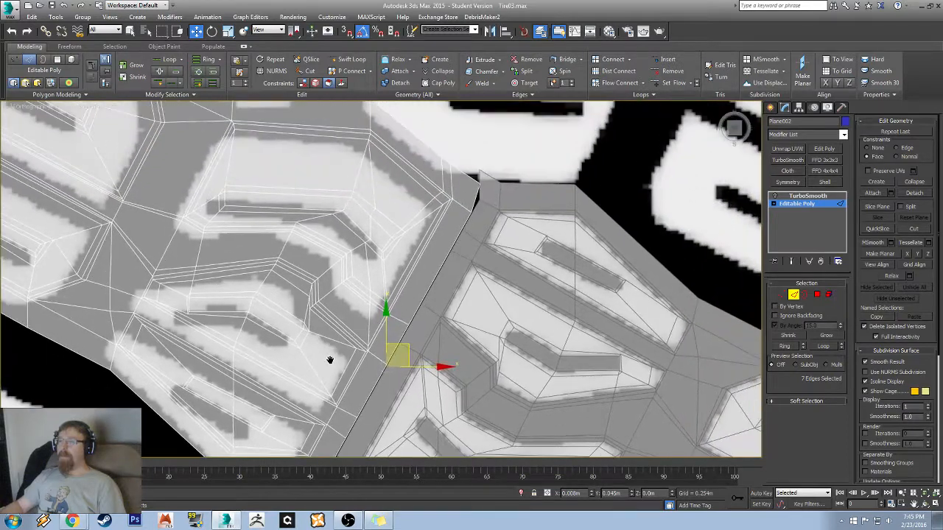
{"action": "middle_click_drag", "start_coordinate": [428, 215], "coordinate": [387, 254]}
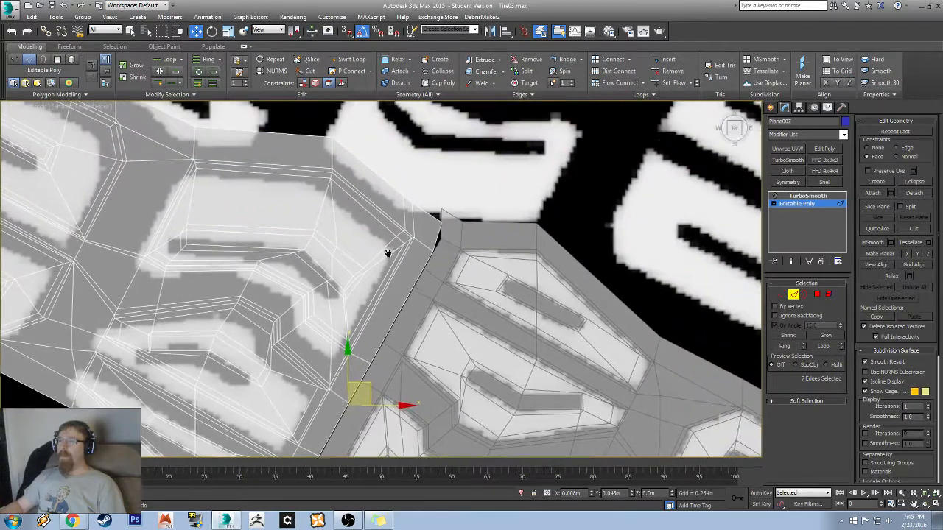
{"action": "left_click", "coordinate": [476, 305]}
{"action": "left_click", "coordinate": [793, 297]}
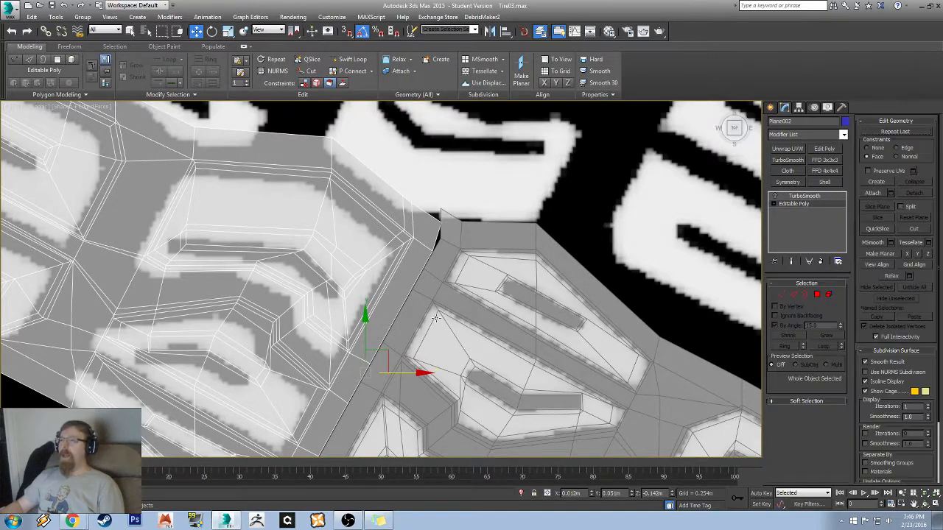
- Attach the original tread half to the rotated copy and rename the combined object Tire
{"action": "middle_click_drag", "start_coordinate": [420, 318], "coordinate": [381, 316]}
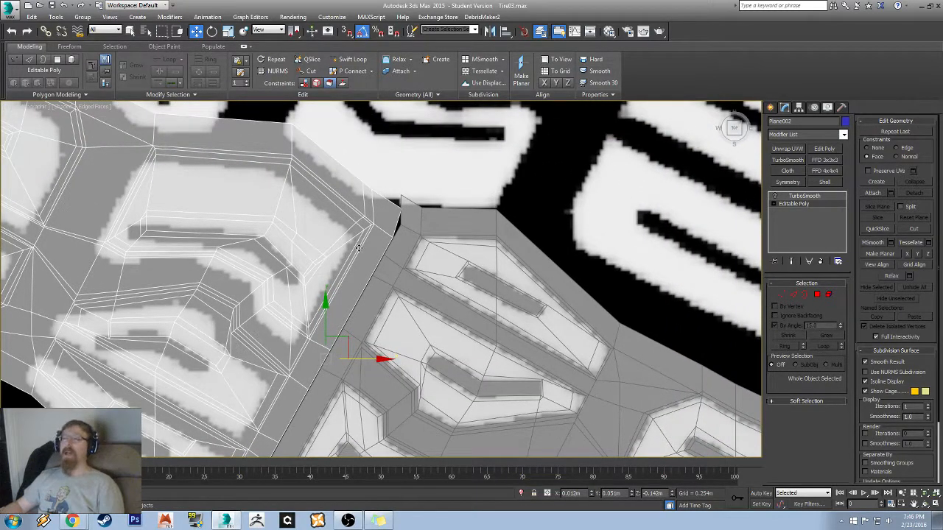
{"action": "middle_click_drag", "start_coordinate": [411, 198], "coordinate": [387, 227]}
{"action": "middle_click_drag", "start_coordinate": [435, 323], "coordinate": [475, 254]}
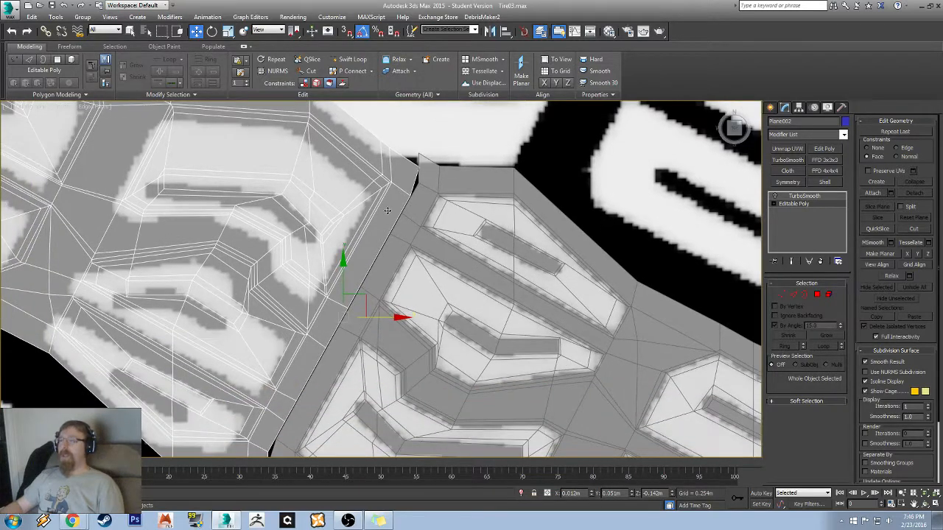
{"action": "left_click", "coordinate": [878, 195]}
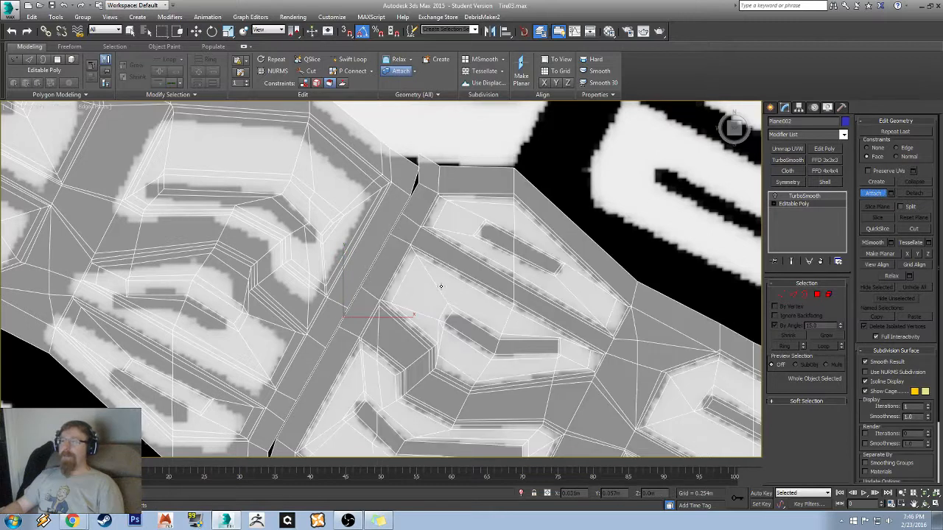
{"action": "left_click", "coordinate": [876, 193]}
{"action": "key", "text": "w"}
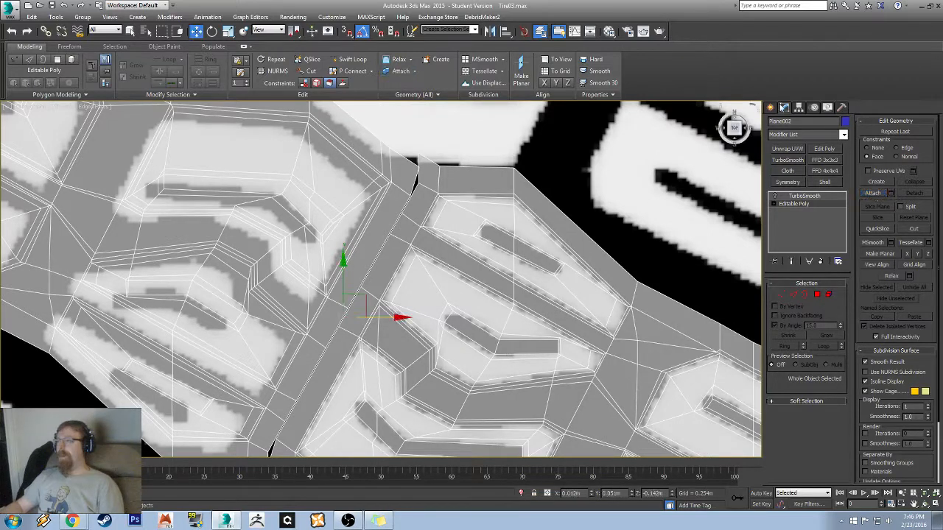
{"action": "type", "text": "Tire"}
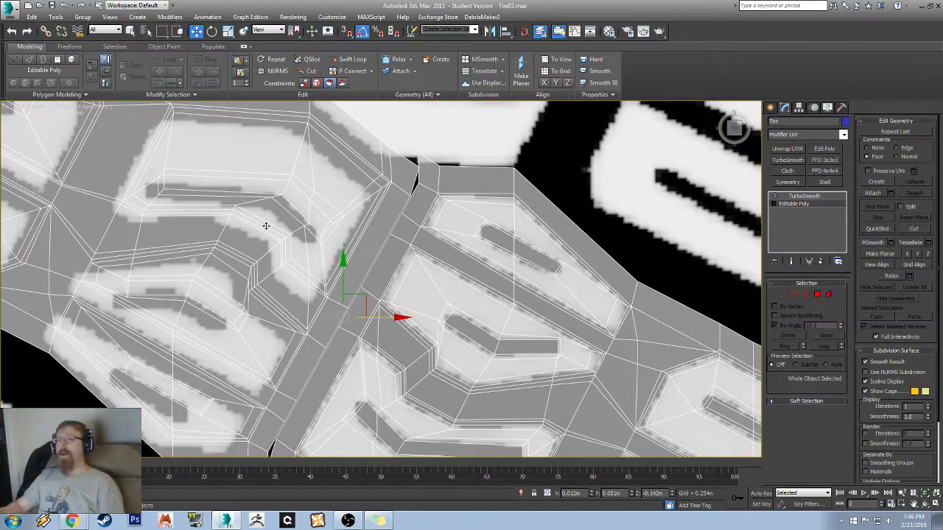
- Lower the original half's protruding corner vertex at the seam's upper end to about X 0.027 m, Y 0.08 m
{"action": "scroll", "coordinate": [475, 242], "scroll_direction": "up", "scroll_amount": 2}
{"action": "scroll", "coordinate": [475, 242], "scroll_direction": "up", "scroll_amount": 2}
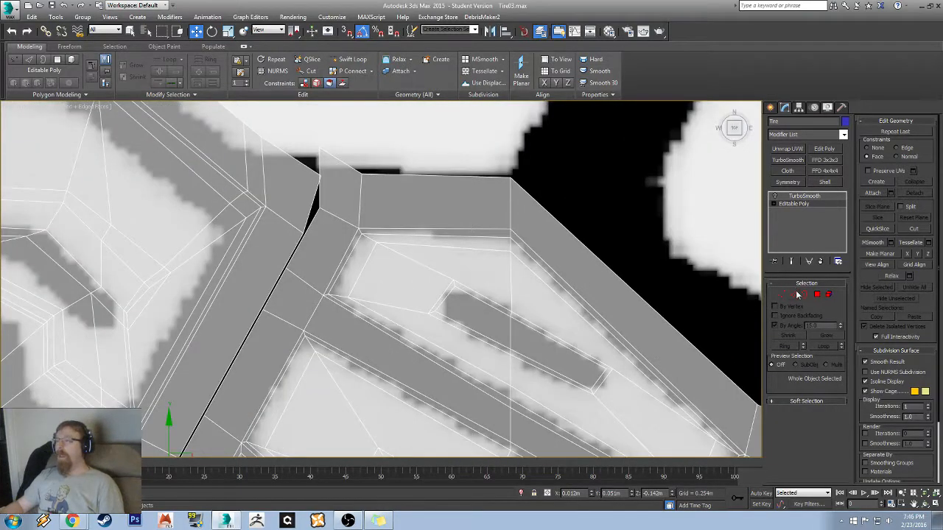
{"action": "key", "text": "1"}
{"action": "scroll", "coordinate": [412, 257], "scroll_direction": "up", "scroll_amount": 3}
{"action": "left_click", "coordinate": [334, 180]}
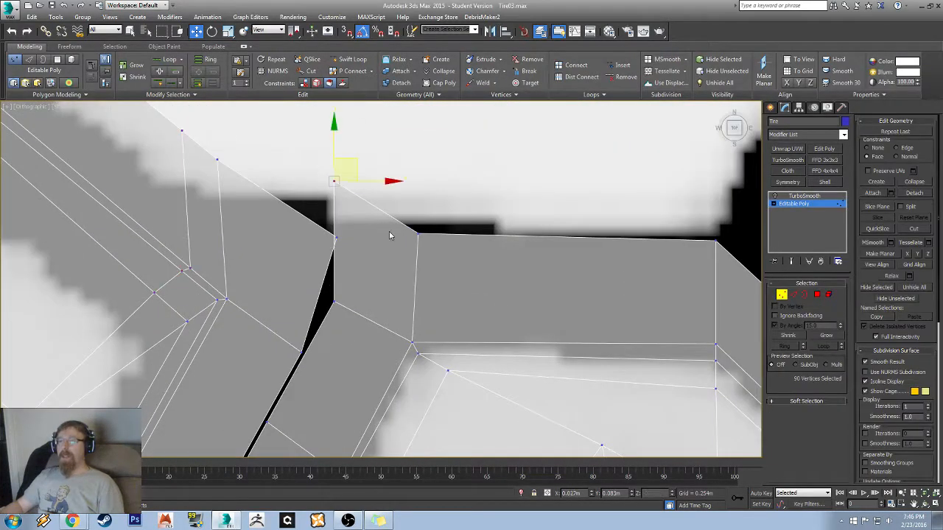
{"action": "left_click_drag", "start_coordinate": [360, 162], "coordinate": [337, 312]}
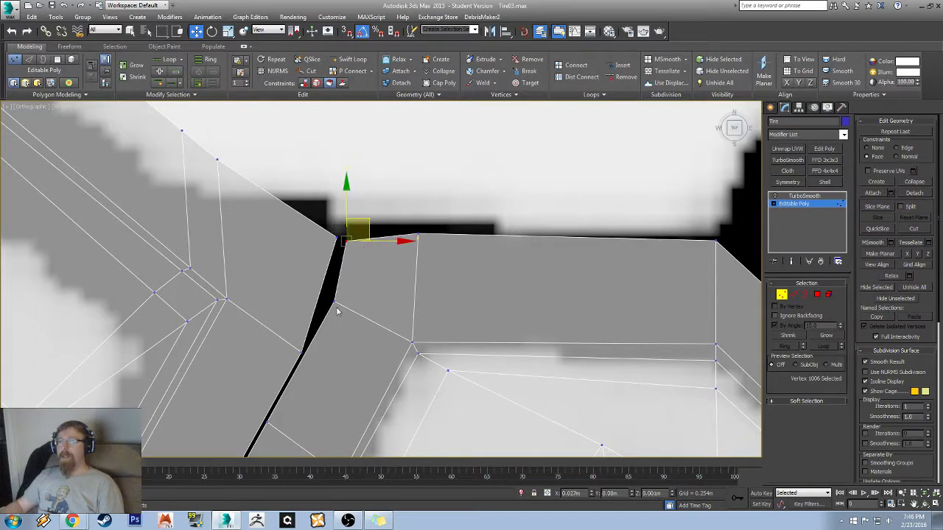
- Set the constraint to None and move the rotated half's upper seam vertex to about X 0.026 m, Y 0.077 m, meeting the original half
{"action": "middle_click_drag", "start_coordinate": [348, 309], "coordinate": [438, 265]}
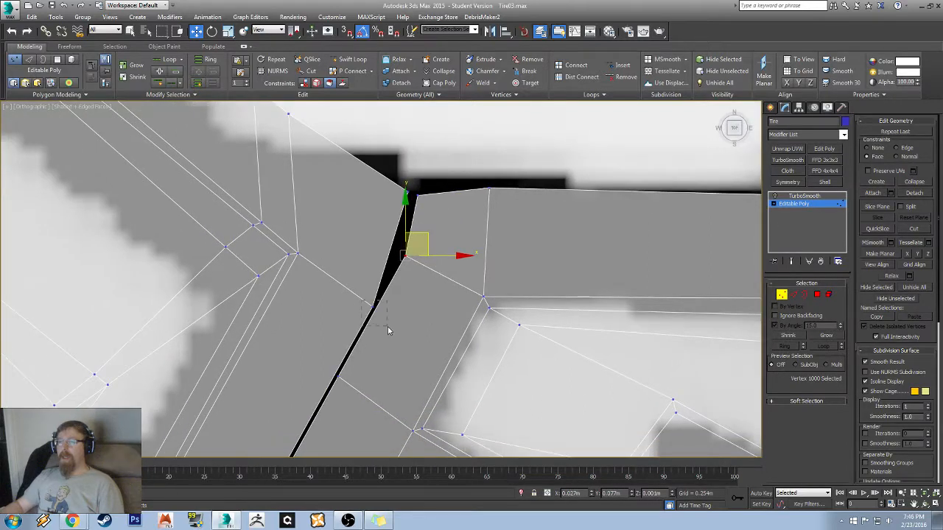
{"action": "left_click_drag", "start_coordinate": [389, 331], "coordinate": [390, 330]}
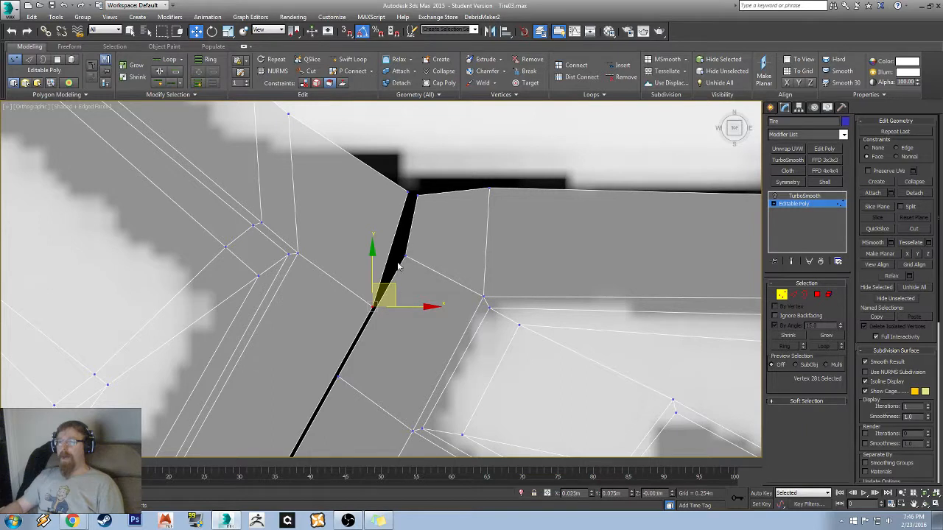
{"action": "left_click", "coordinate": [878, 148]}
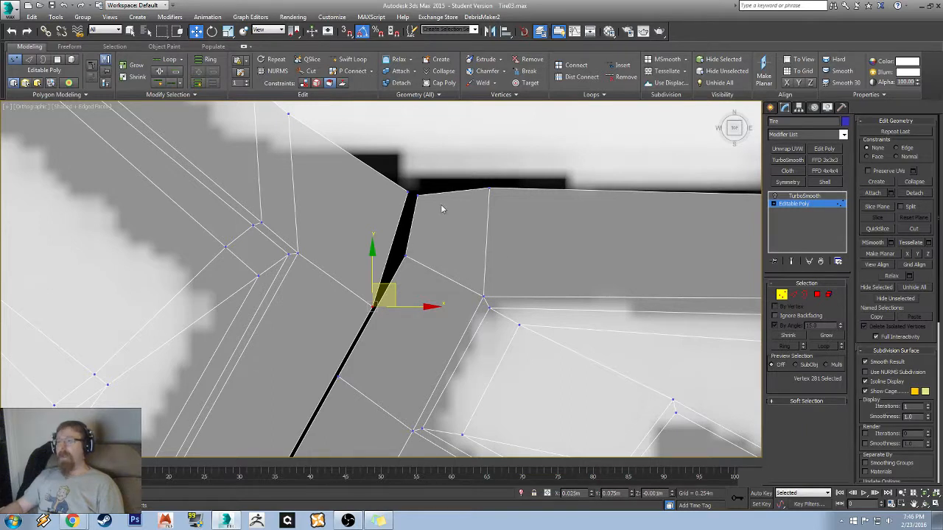
{"action": "left_click_drag", "start_coordinate": [389, 285], "coordinate": [416, 234]}
- Examine the vertices along the whole slanted center seam for gaps and mismatched positions between the two halves
{"action": "middle_click_drag", "start_coordinate": [302, 371], "coordinate": [440, 173]}
{"action": "scroll", "coordinate": [424, 221], "scroll_direction": "down", "scroll_amount": 4}
{"action": "middle_click_drag", "start_coordinate": [381, 327], "coordinate": [522, 168]}
{"action": "middle_click_drag", "start_coordinate": [511, 235], "coordinate": [467, 294]}
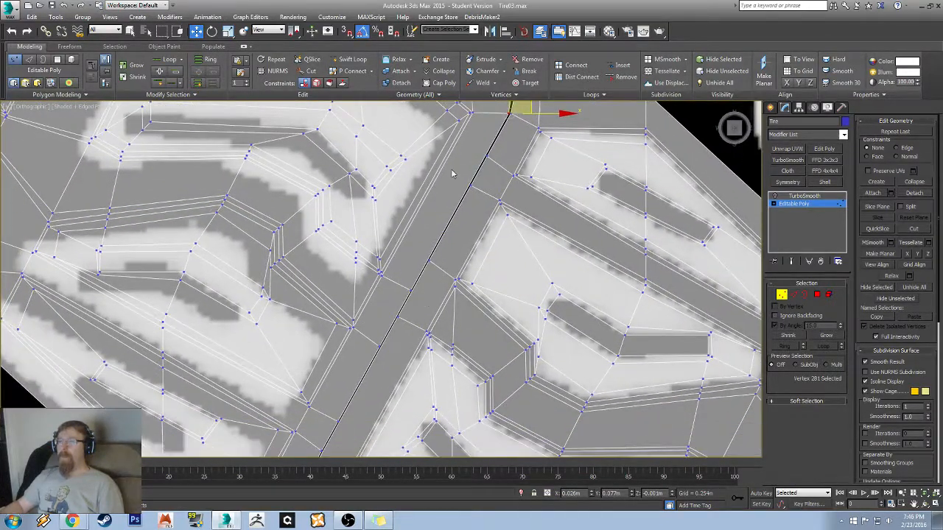
{"action": "middle_click_drag", "start_coordinate": [452, 174], "coordinate": [381, 238]}
{"action": "scroll", "coordinate": [381, 238], "scroll_direction": "up", "scroll_amount": 4}
{"action": "middle_click_drag", "start_coordinate": [543, 221], "coordinate": [400, 272]}
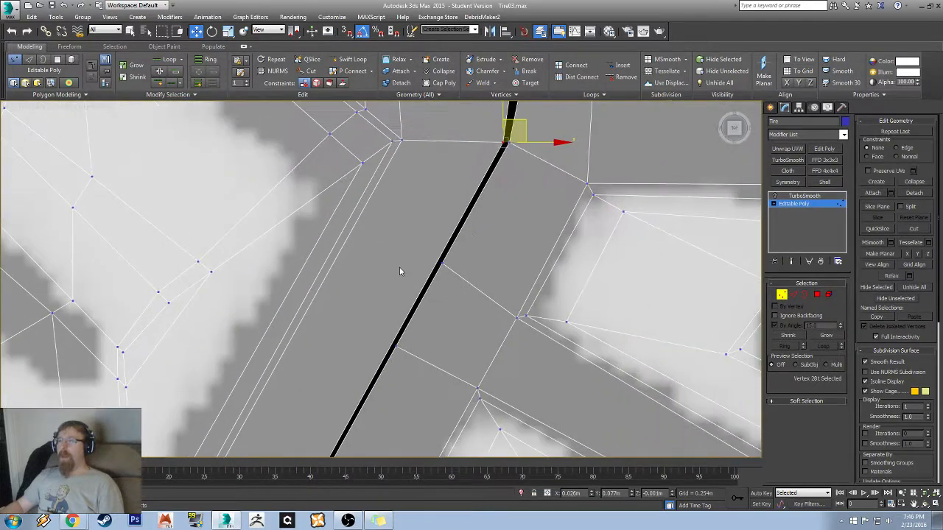
{"action": "scroll", "coordinate": [402, 267], "scroll_direction": "down", "scroll_amount": 4}
{"action": "middle_click_drag", "start_coordinate": [350, 362], "coordinate": [475, 210]}
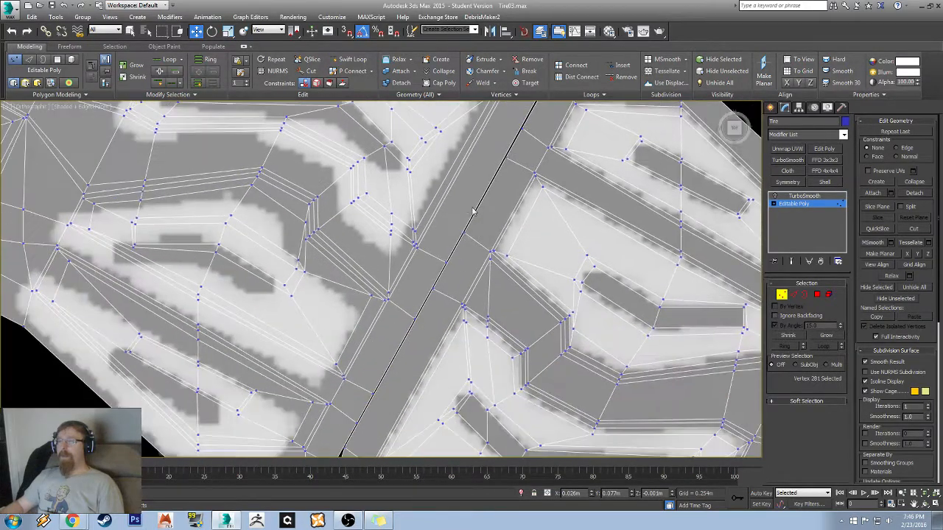
{"action": "middle_click_drag", "start_coordinate": [384, 372], "coordinate": [448, 243]}
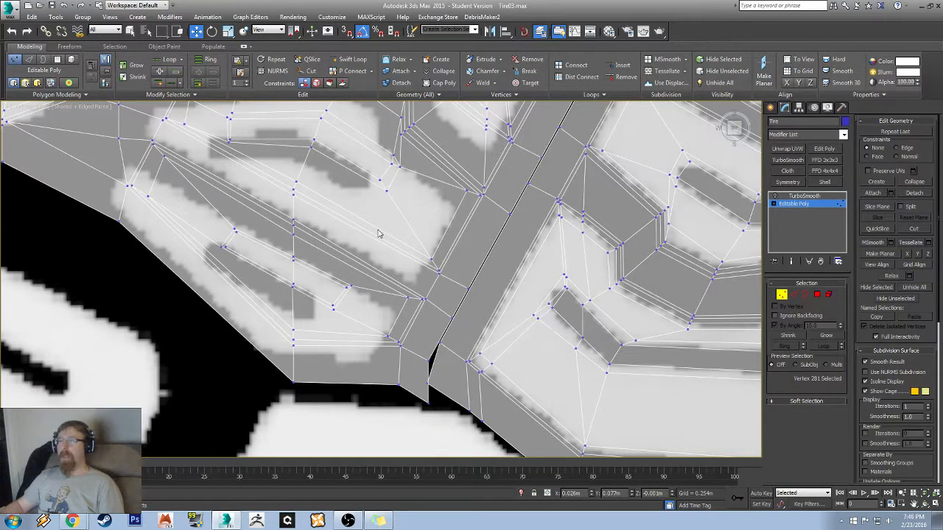
{"action": "middle_click_drag", "start_coordinate": [543, 168], "coordinate": [413, 274]}
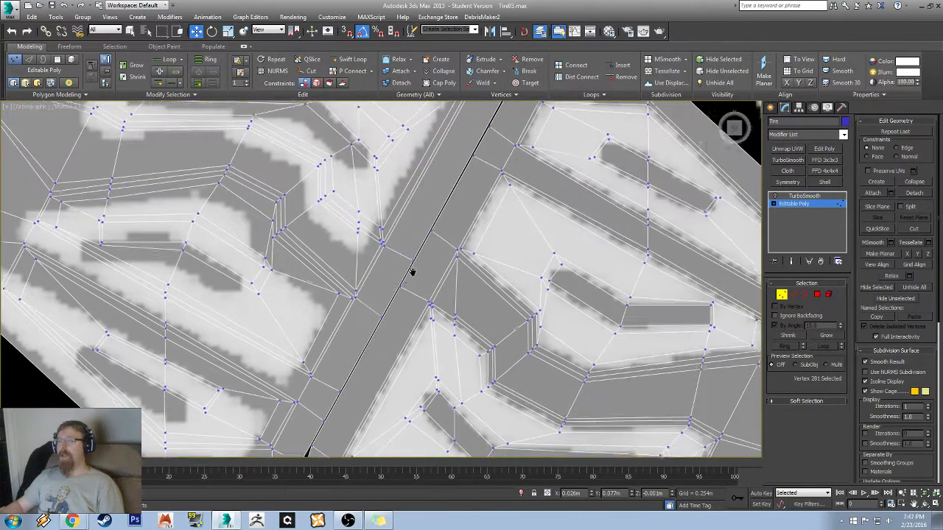
{"action": "mouse_move", "coordinate": [425, 366]}
{"action": "middle_mouse_down"}
{"action": "mouse_move", "coordinate": [522, 246]}
{"action": "mouse_move", "coordinate": [553, 233]}
{"action": "middle_mouse_up"}
{"action": "mouse_move", "coordinate": [389, 201]}
{"action": "middle_mouse_down"}
{"action": "mouse_move", "coordinate": [312, 314]}
{"action": "mouse_move", "coordinate": [288, 320]}
{"action": "mouse_move", "coordinate": [344, 273]}
{"action": "middle_mouse_up"}
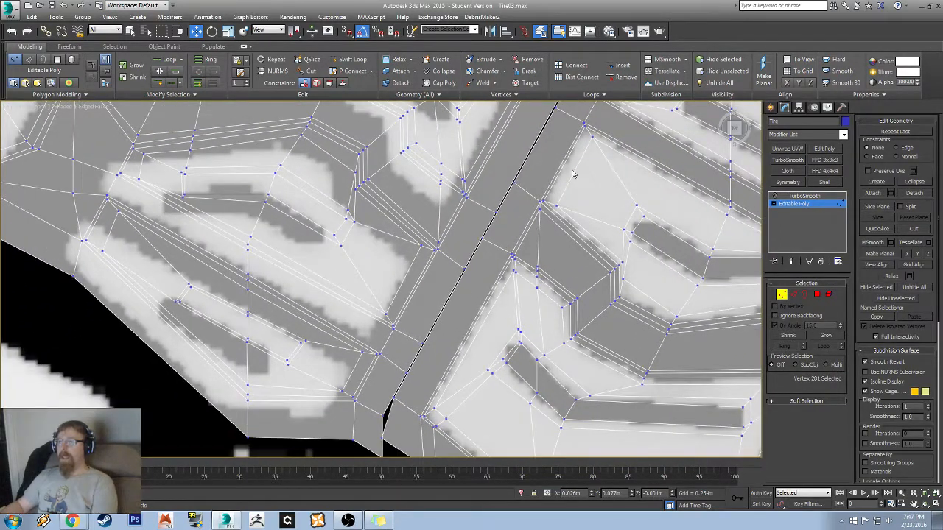
{"action": "middle_click_drag", "start_coordinate": [573, 174], "coordinate": [420, 289]}
{"action": "middle_click_drag", "start_coordinate": [438, 194], "coordinate": [403, 252]}
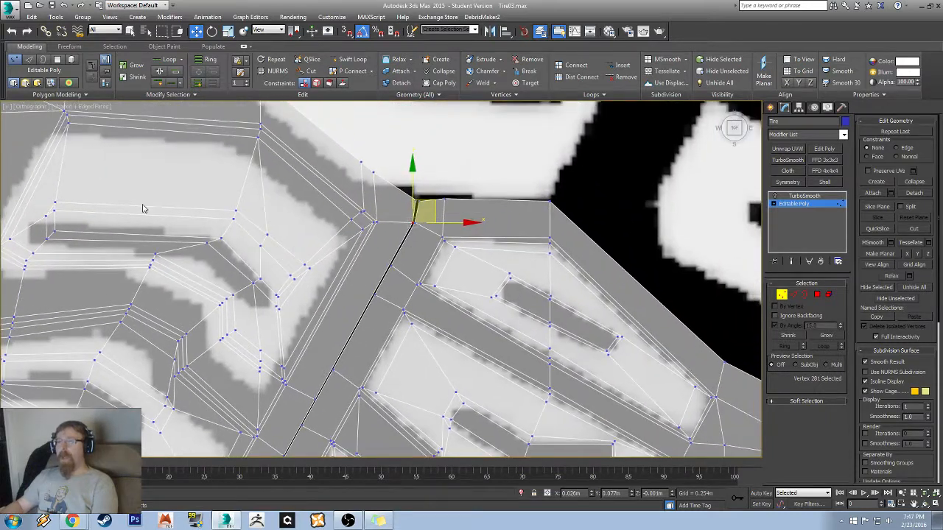
{"action": "scroll", "coordinate": [374, 232], "scroll_direction": "up", "scroll_amount": 2}
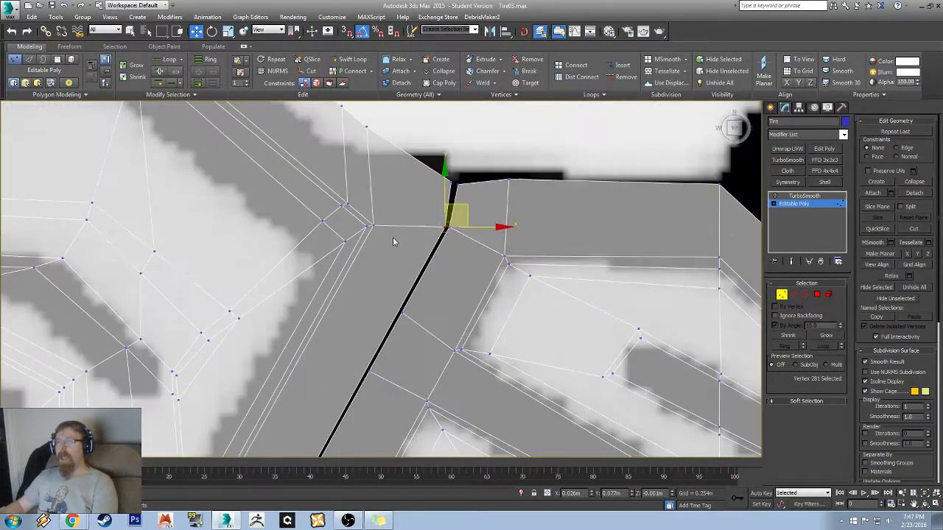
- Delete the rotated half's element from the Tire mesh and leave element editing
{"action": "left_click", "coordinate": [829, 295]}
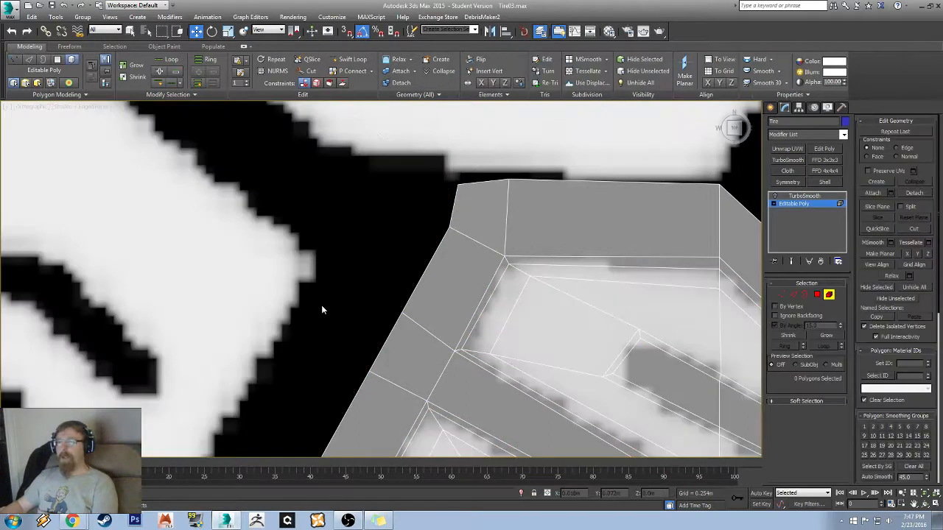
{"action": "scroll", "coordinate": [322, 309], "scroll_direction": "down", "scroll_amount": 4}
{"action": "left_click", "coordinate": [433, 239]}
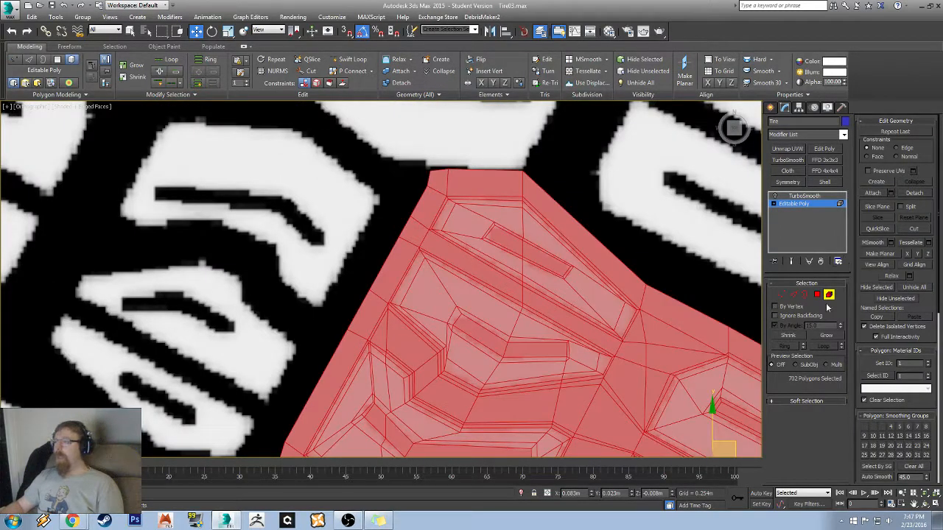
{"action": "left_click", "coordinate": [829, 294]}
- Select the boundary edges along the tread piece's slanted seam and examine where vertices sit along it
{"action": "left_click", "coordinate": [794, 294]}
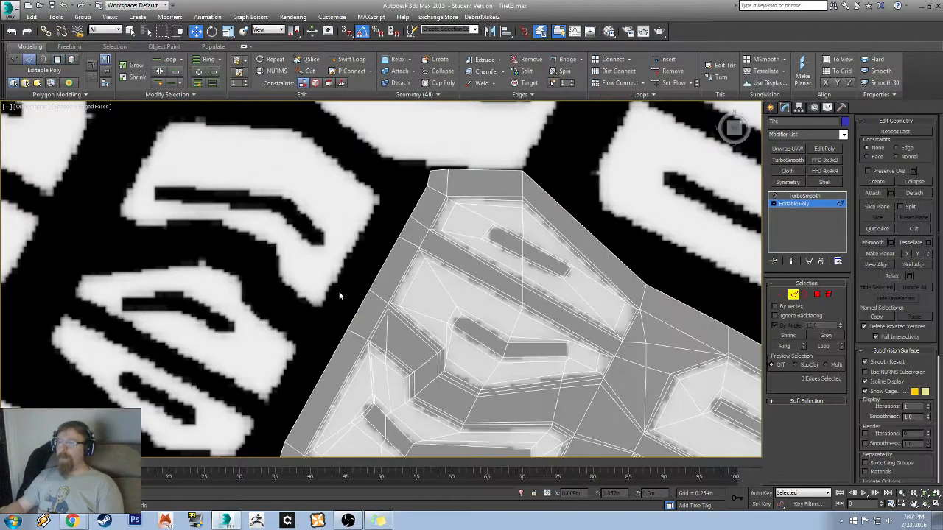
{"action": "double_click", "coordinate": [362, 304]}
{"action": "middle_click_drag", "start_coordinate": [333, 344], "coordinate": [483, 155]}
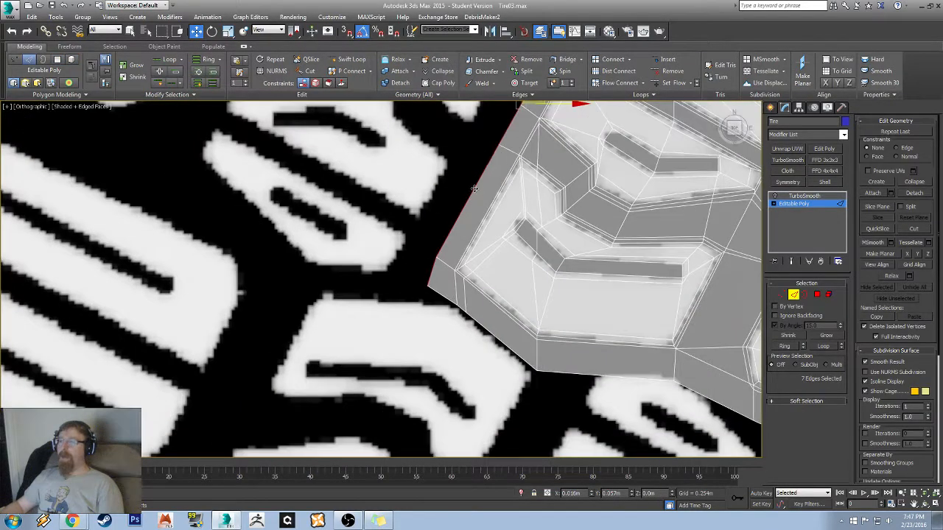
{"action": "middle_click_drag", "start_coordinate": [474, 189], "coordinate": [444, 241]}
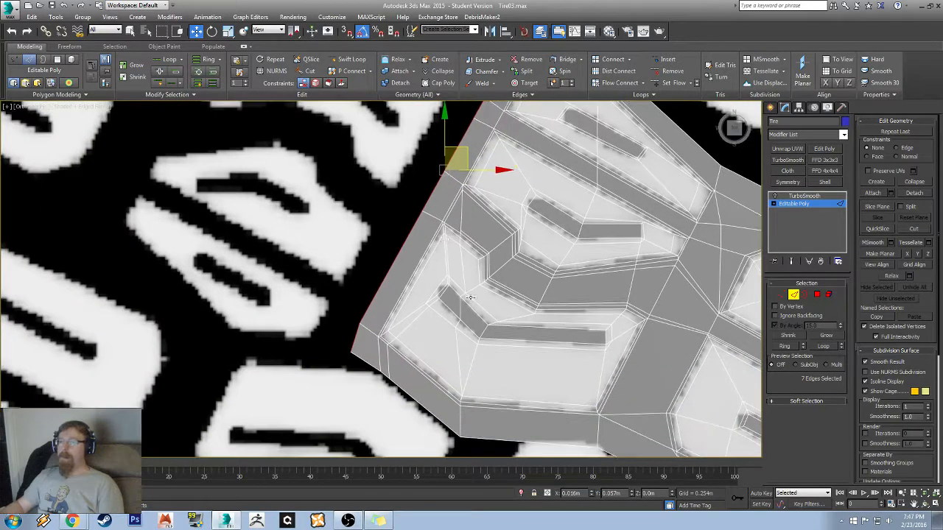
- Switch to vertex editing and turn off the see-through display of the Tire mesh around the V-shaped groove near the seam
{"action": "left_click", "coordinate": [782, 295]}
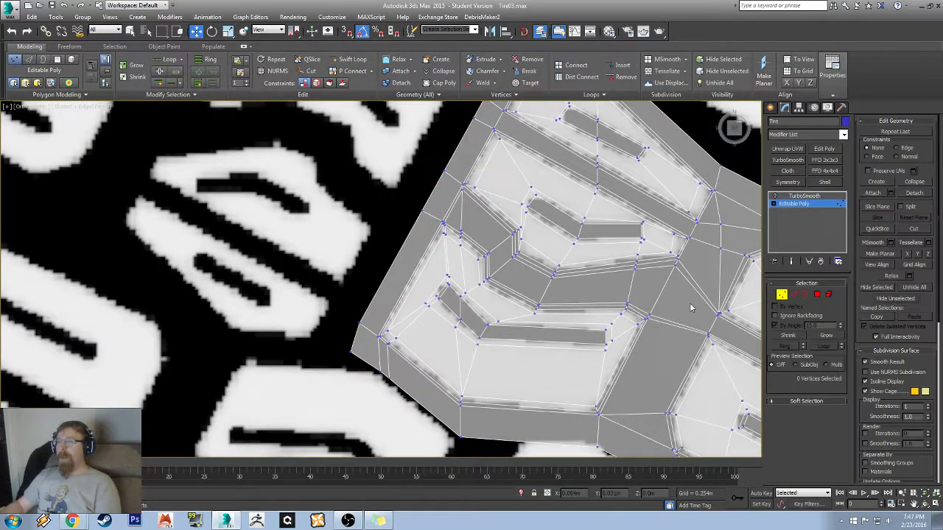
{"action": "scroll", "coordinate": [493, 347], "scroll_direction": "up", "scroll_amount": 5}
{"action": "key", "text": "F4"}
{"action": "key", "text": "F4"}
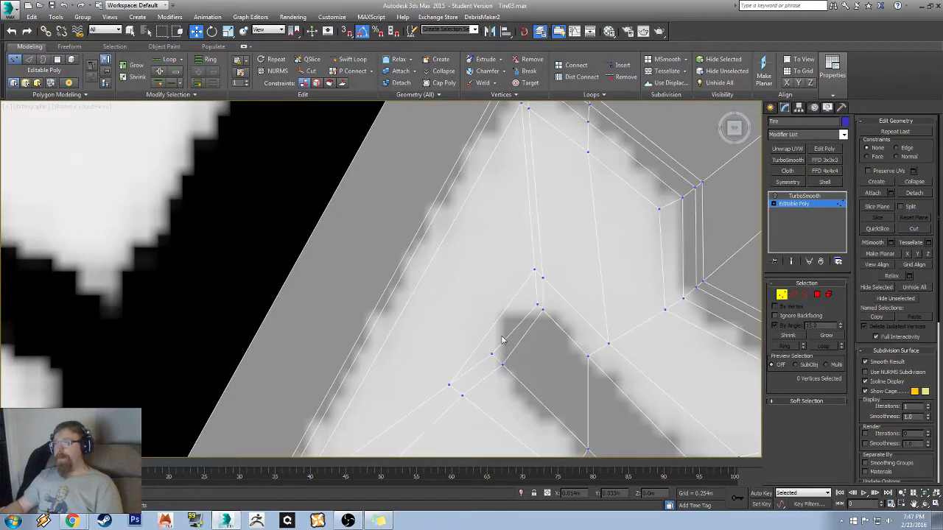
{"action": "key", "text": "alt+x"}
{"action": "middle_click_drag", "start_coordinate": [565, 318], "coordinate": [563, 315]}
{"action": "middle_click_drag", "start_coordinate": [559, 229], "coordinate": [405, 376]}
{"action": "scroll", "coordinate": [405, 374], "scroll_direction": "down", "scroll_amount": 2}
{"action": "scroll", "coordinate": [402, 231], "scroll_direction": "up", "scroll_amount": 5}
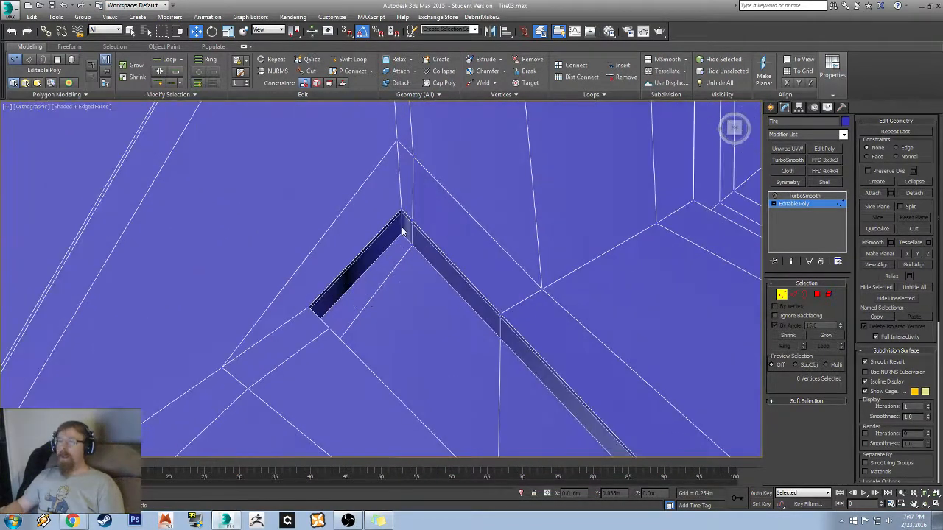
- Cut an edge from the V-shaped groove's upper corner vertex across the block's top and side wall to the slanted seam edge
{"action": "left_click", "coordinate": [400, 212]}
{"action": "middle_click_drag", "start_coordinate": [469, 239], "coordinate": [487, 293], "text": "alt"}
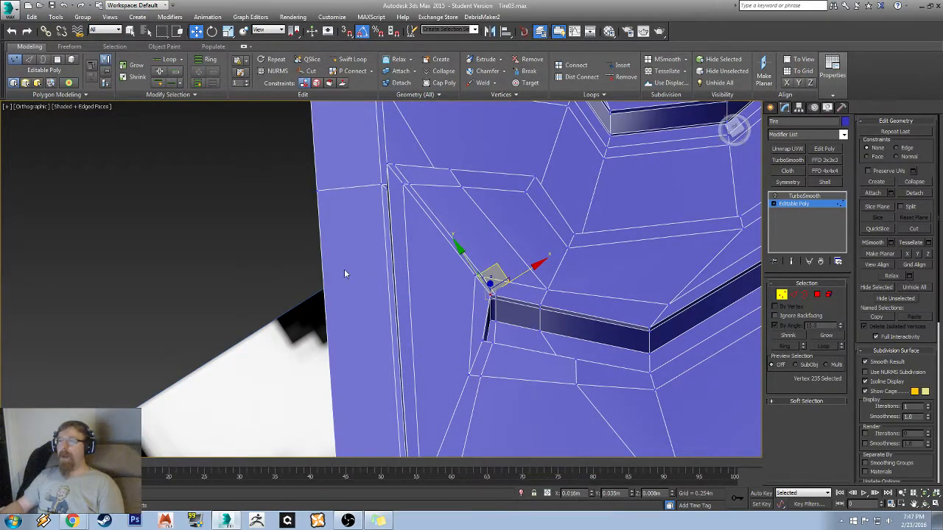
{"action": "left_click", "coordinate": [735, 128]}
{"action": "scroll", "coordinate": [476, 279], "scroll_direction": "down", "scroll_amount": 4}
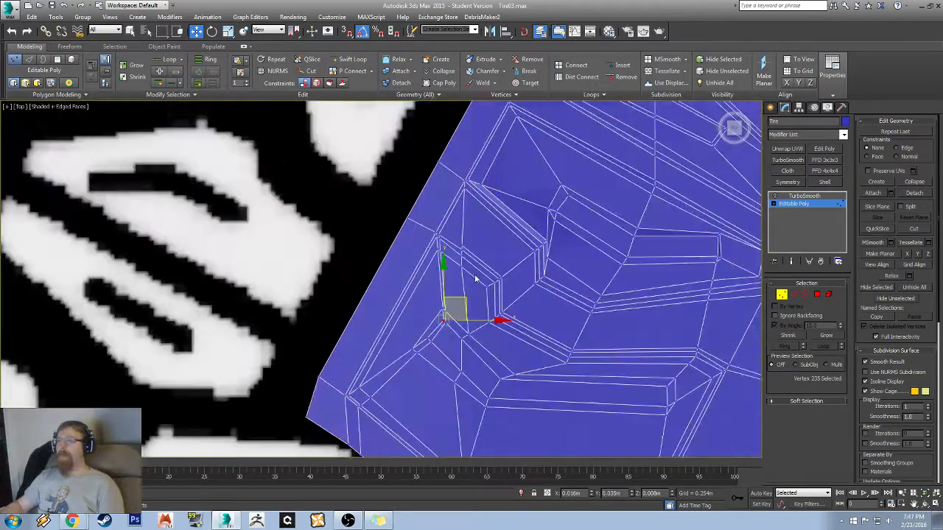
{"action": "scroll", "coordinate": [476, 278], "scroll_direction": "down", "scroll_amount": 4}
{"action": "scroll", "coordinate": [472, 261], "scroll_direction": "up", "scroll_amount": 4}
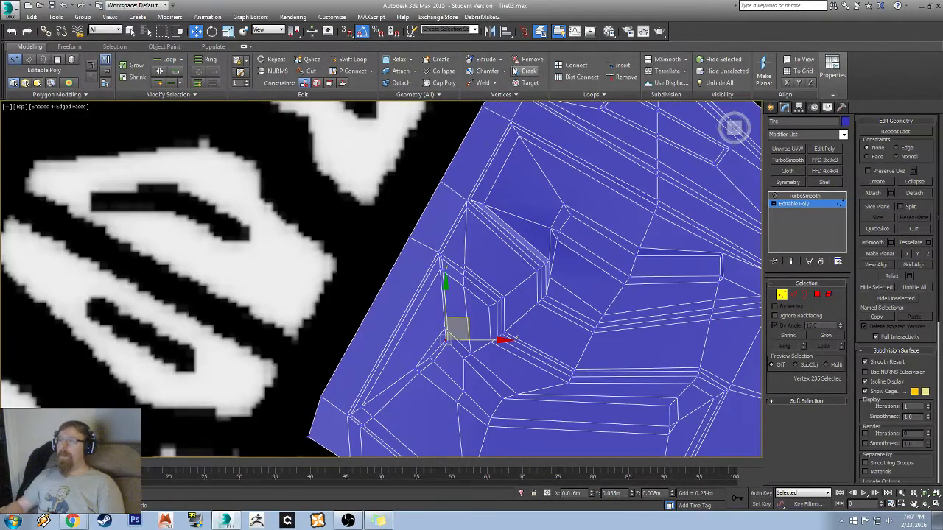
{"action": "left_click", "coordinate": [310, 71]}
{"action": "scroll", "coordinate": [411, 339], "scroll_direction": "up", "scroll_amount": 3}
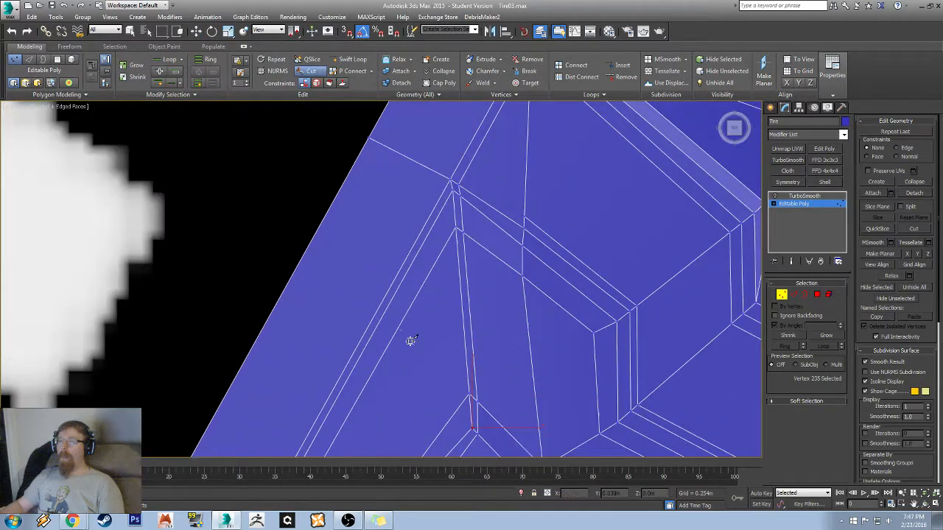
{"action": "left_click", "coordinate": [472, 427]}
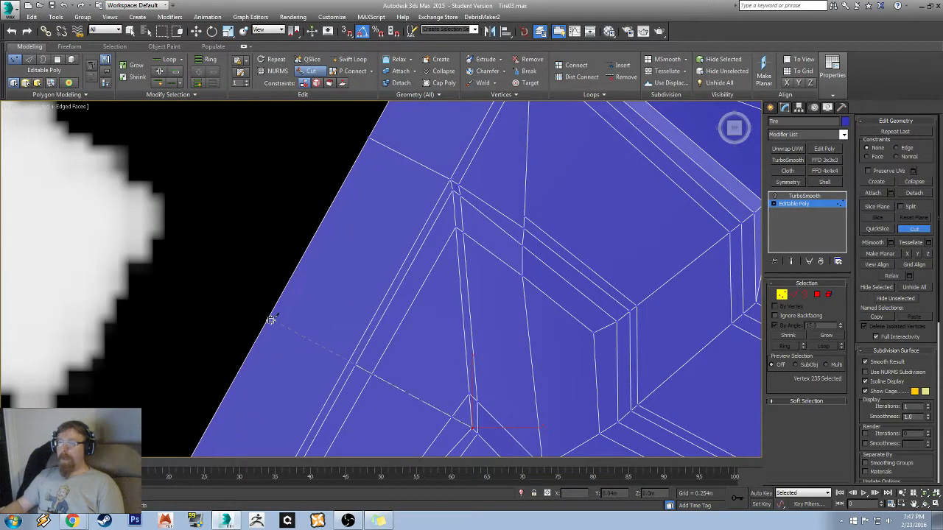
{"action": "middle_click_drag", "start_coordinate": [311, 375], "coordinate": [454, 329]}
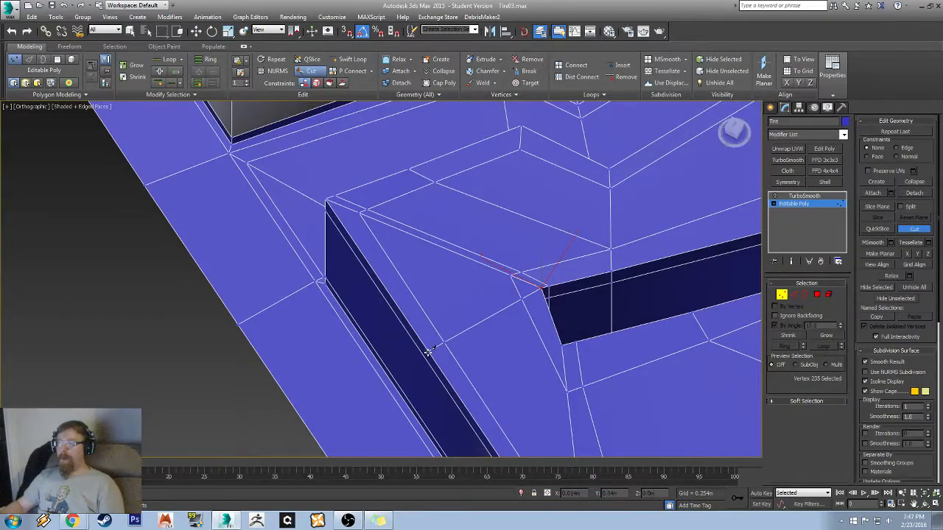
{"action": "left_click", "coordinate": [428, 352]}
{"action": "left_click", "coordinate": [405, 398]}
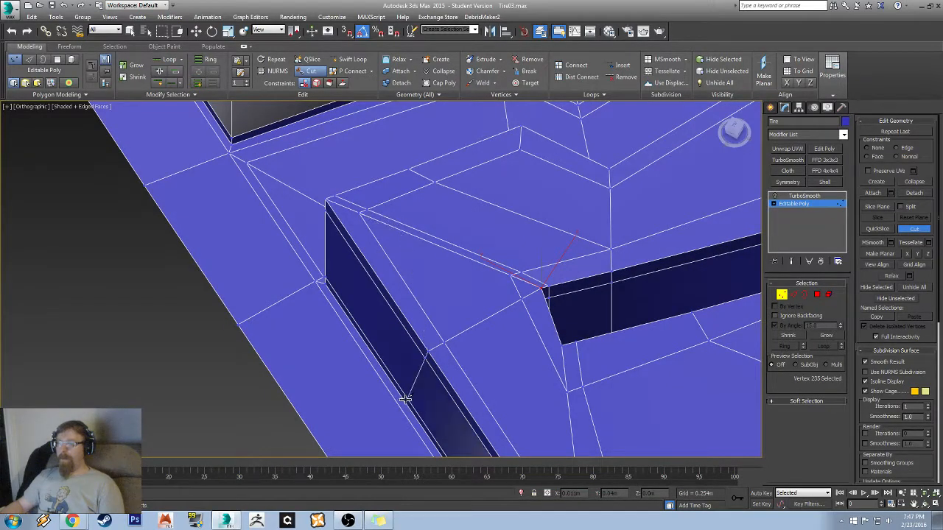
{"action": "left_click", "coordinate": [321, 449]}
{"action": "middle_click_drag", "start_coordinate": [433, 364], "coordinate": [301, 182]}
{"action": "right_click", "coordinate": [303, 181]}
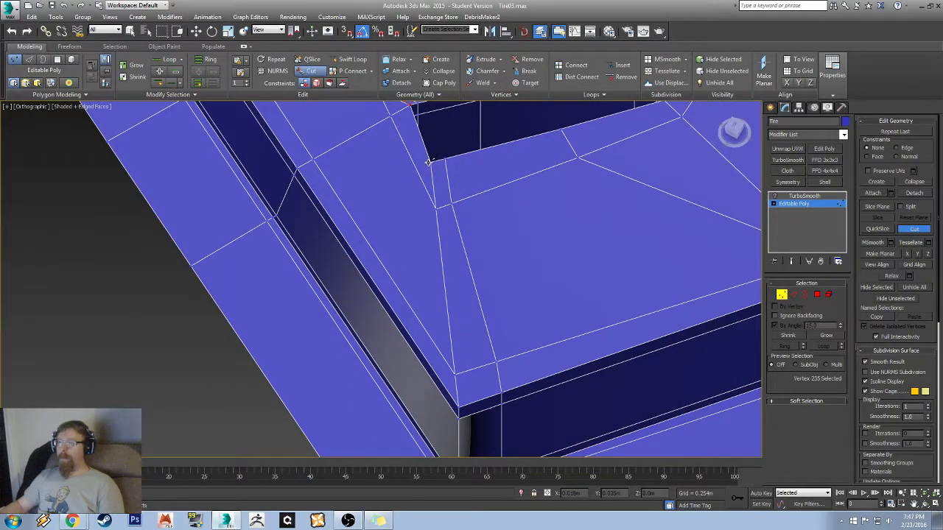
- Cut a second edge from the groove's lower corner vertex down the block's side wall to the slanted seam edge
{"action": "left_click", "coordinate": [429, 160]}
{"action": "left_click", "coordinate": [347, 246]}
{"action": "left_click", "coordinate": [332, 307]}
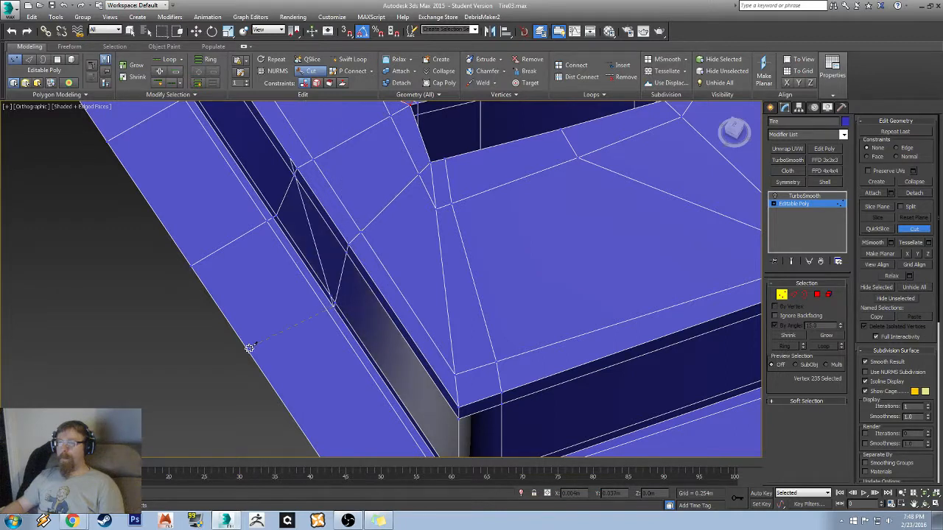
{"action": "left_click", "coordinate": [249, 349]}
{"action": "right_click", "coordinate": [249, 349]}
- Switch to edge editing and select the complete row of boundary edges along the slanted seam
{"action": "scroll", "coordinate": [293, 317], "scroll_direction": "down", "scroll_amount": 5}
{"action": "middle_click_drag", "start_coordinate": [353, 244], "coordinate": [305, 252], "text": "alt"}
{"action": "key", "text": "2"}
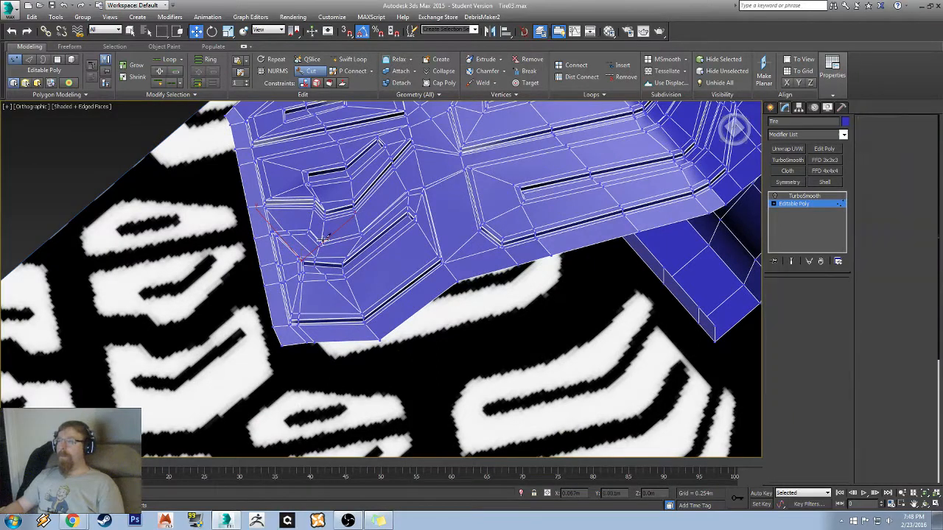
{"action": "key", "text": "w"}
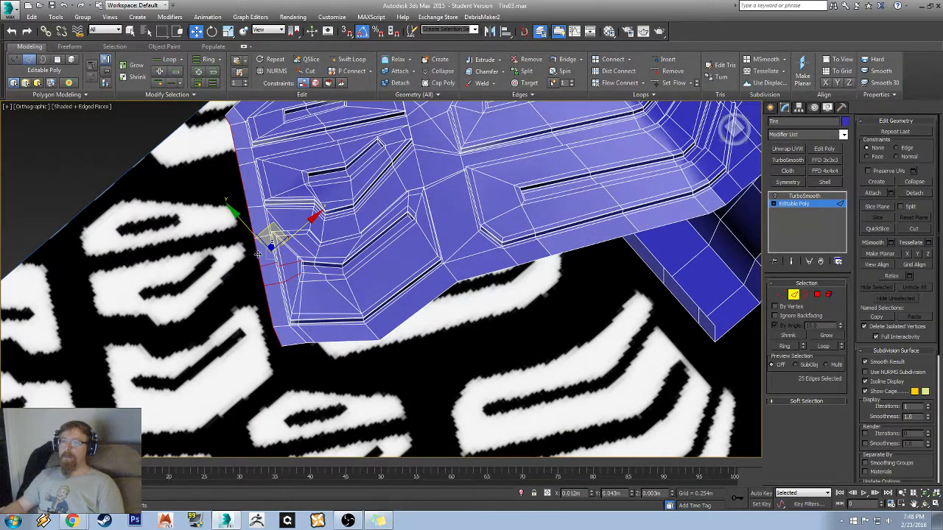
{"action": "double_click", "coordinate": [257, 254]}
- Restore the top view and move the selected seam edges slightly inward to about X 0.015 m, Y 0.053 m
{"action": "middle_click_drag", "start_coordinate": [445, 215], "coordinate": [530, 178], "text": "alt"}
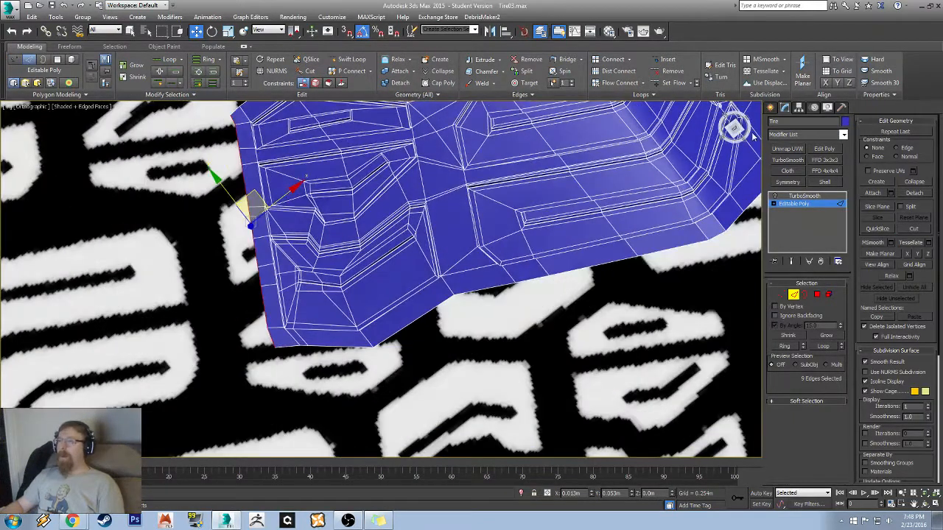
{"action": "key", "text": "shift+z"}
{"action": "key", "text": "shift+z"}
{"action": "key", "text": "shift+z"}
{"action": "key", "text": "shift+z"}
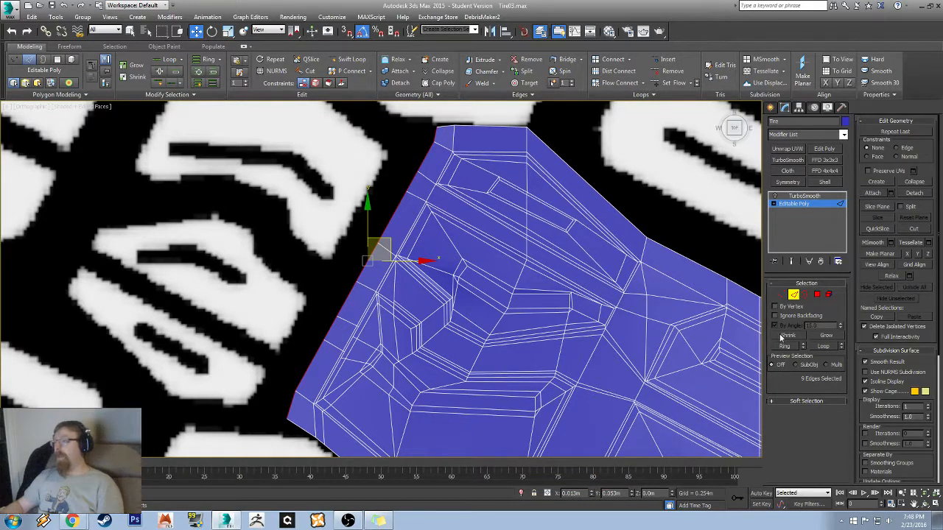
{"action": "left_click", "coordinate": [795, 295]}
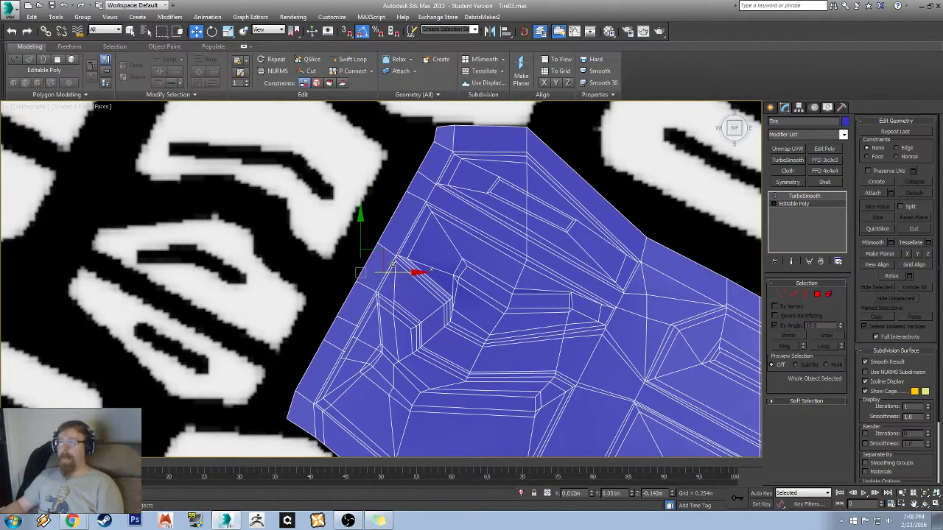
{"action": "left_click", "coordinate": [796, 296]}
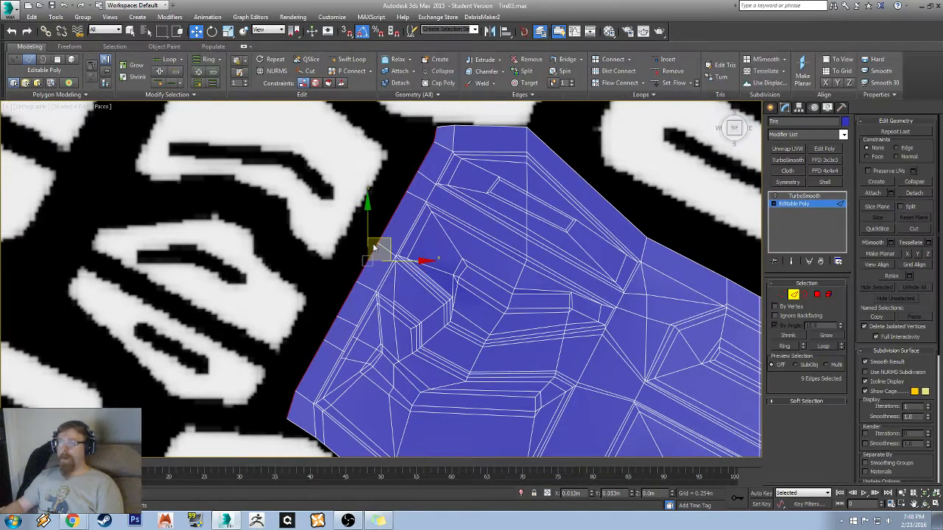
{"action": "left_click_drag", "start_coordinate": [383, 242], "coordinate": [388, 242]}
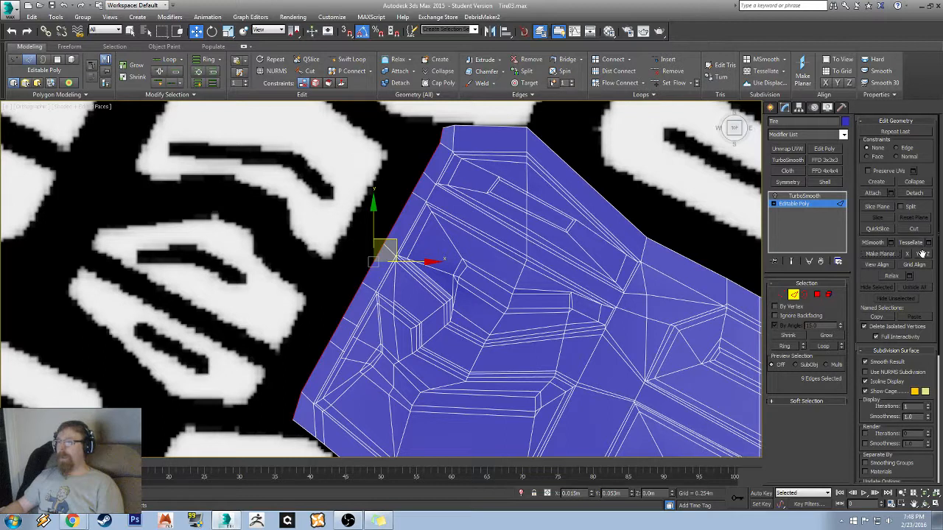
- Set the move reference coordinate system to Local and try other transform centers for scaling the selected seam edges
{"action": "left_click", "coordinate": [268, 29]}
{"action": "left_click", "coordinate": [269, 69]}
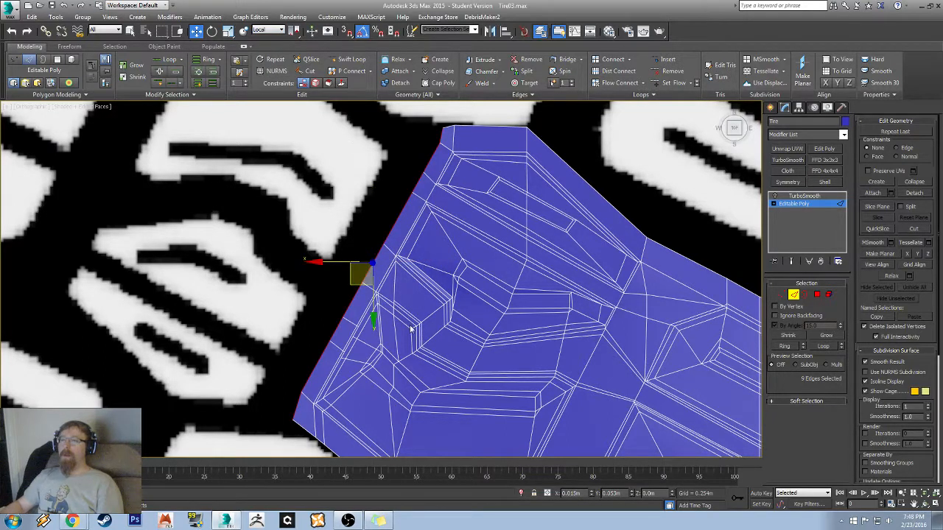
{"action": "key", "text": "r"}
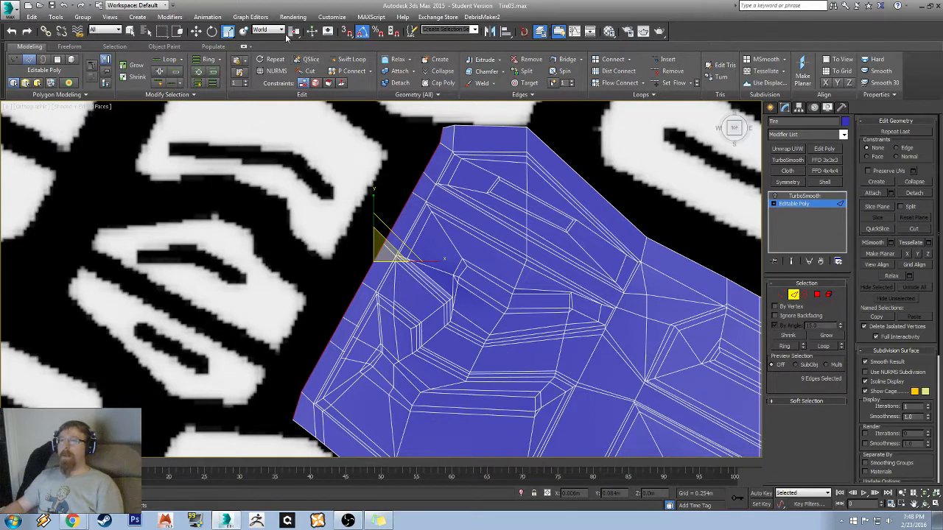
{"action": "left_click_drag", "start_coordinate": [296, 36], "coordinate": [296, 78]}
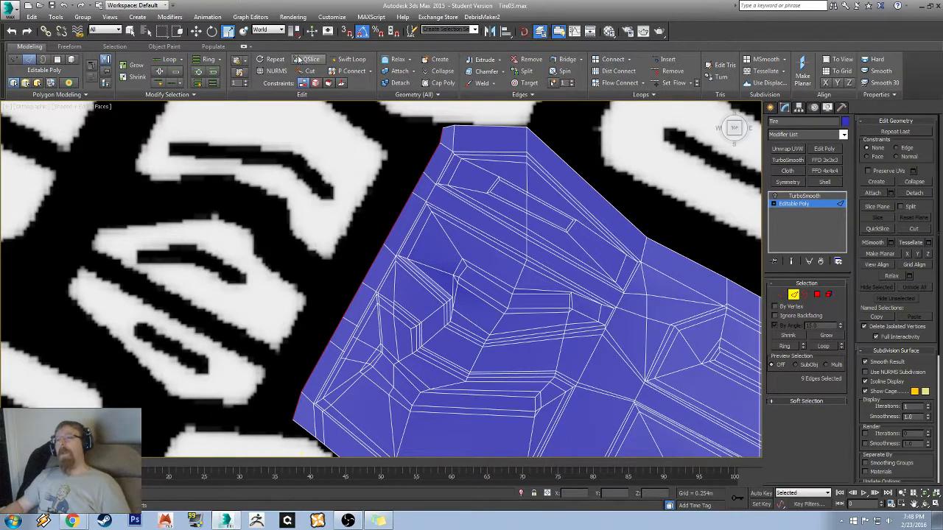
{"action": "left_click_drag", "start_coordinate": [296, 33], "coordinate": [296, 64]}
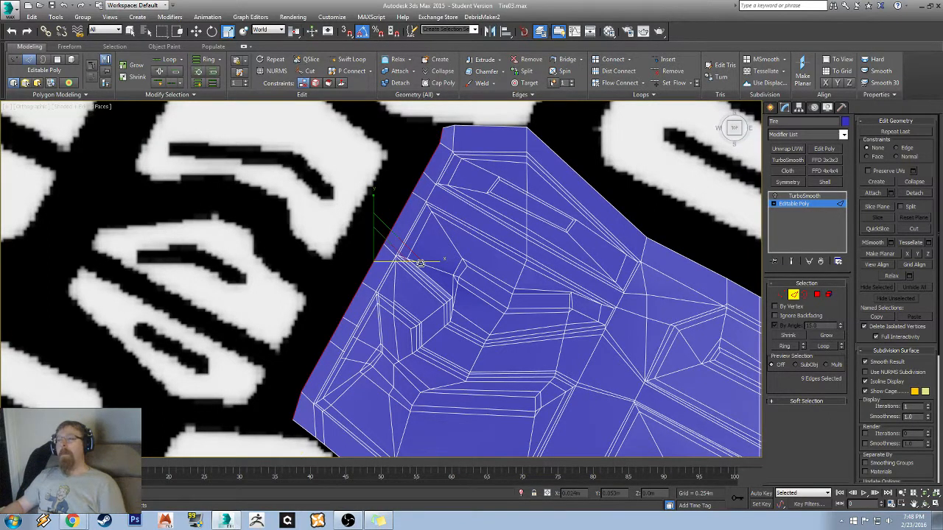
- Make the selected seam edges planar and check the straightened seam from an angle and from the top
{"action": "middle_click_drag", "start_coordinate": [421, 262], "coordinate": [457, 230]}
{"action": "middle_click_drag", "start_coordinate": [627, 271], "coordinate": [671, 215], "text": "alt"}
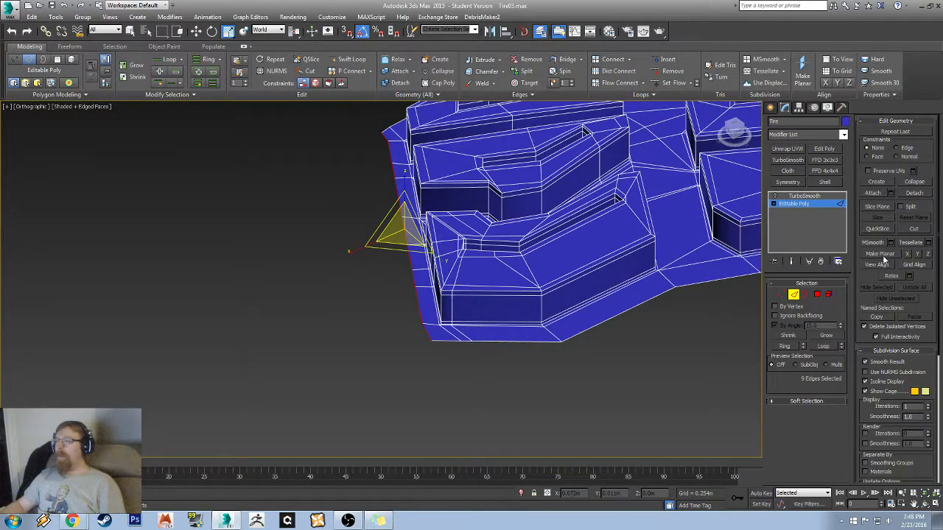
{"action": "left_click", "coordinate": [884, 254]}
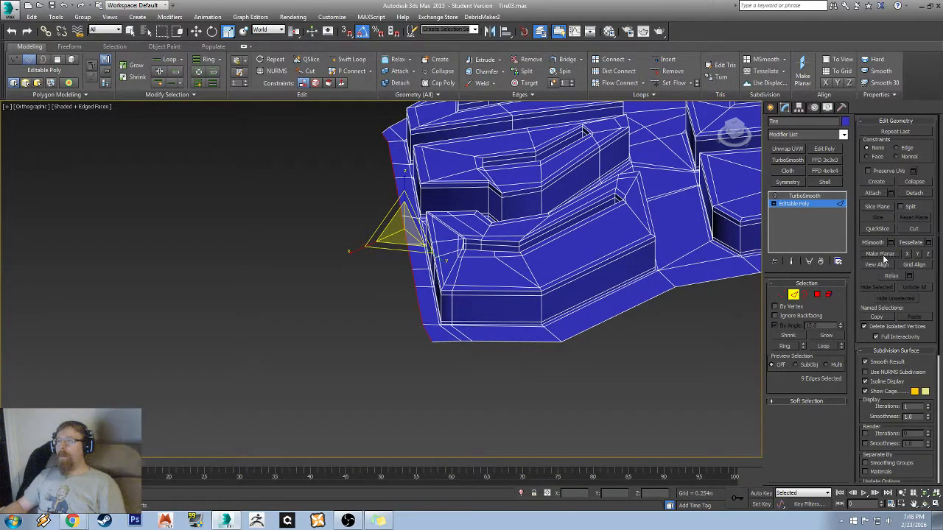
{"action": "middle_click_drag", "start_coordinate": [606, 218], "coordinate": [584, 239], "text": "alt"}
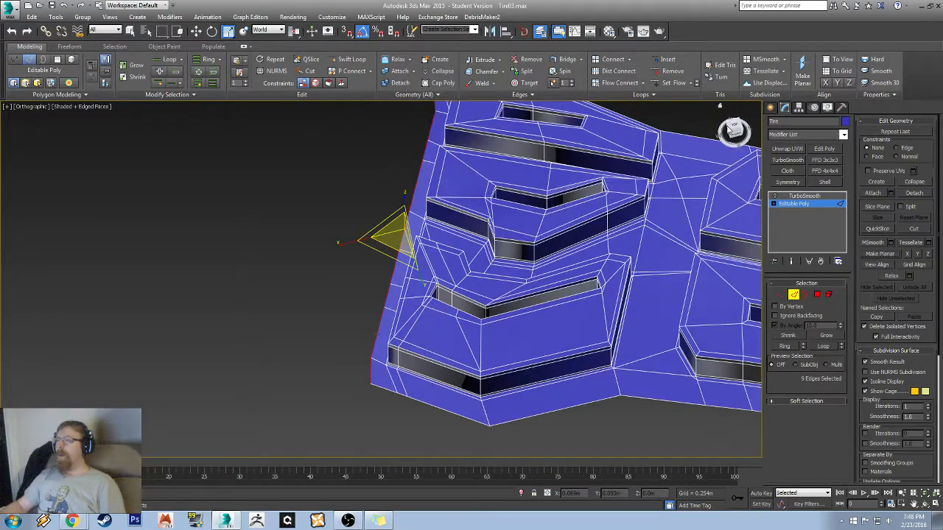
{"action": "left_click", "coordinate": [734, 129]}
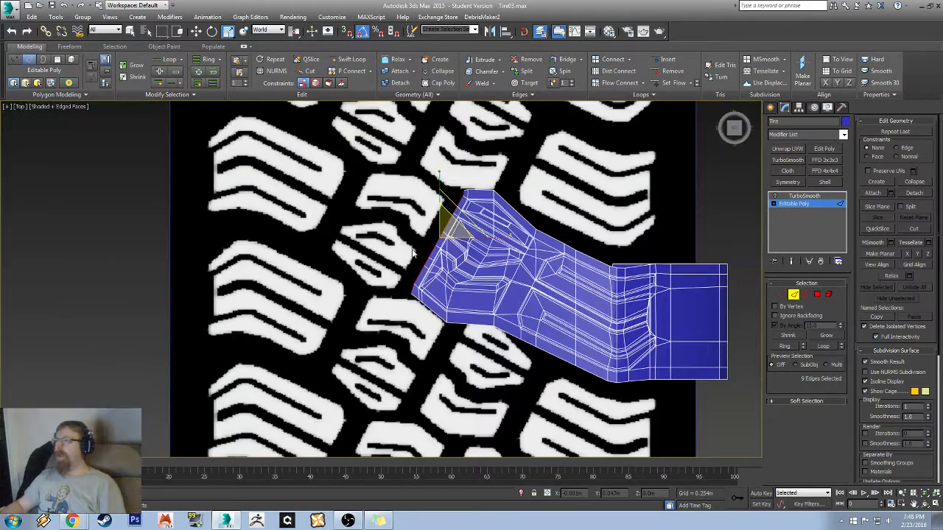
{"action": "middle_click_drag", "start_coordinate": [413, 254], "coordinate": [505, 227]}
{"action": "scroll", "coordinate": [542, 228], "scroll_direction": "up", "scroll_amount": 2}
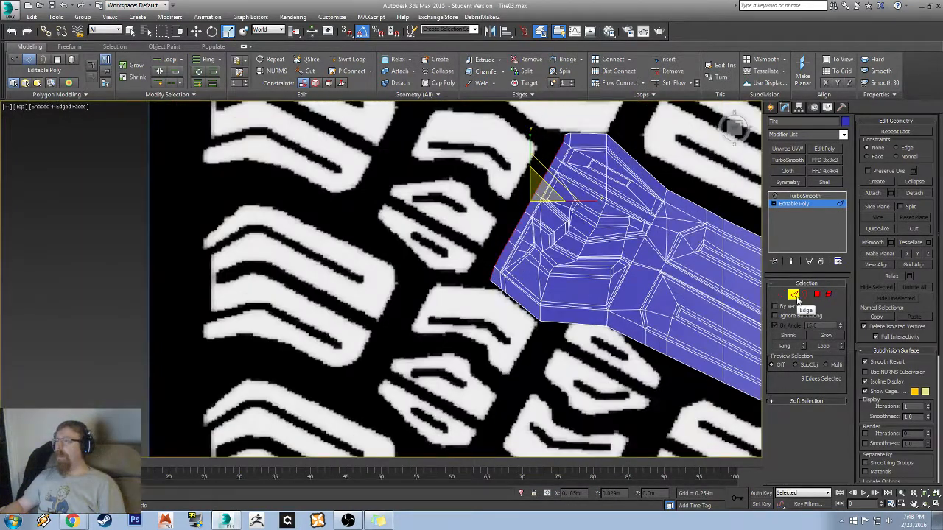
- Leave sub-object editing and create one instance of the Tire object rotated 180 degrees as the opposite half
{"action": "left_click", "coordinate": [795, 295]}
{"action": "left_click", "coordinate": [827, 296]}
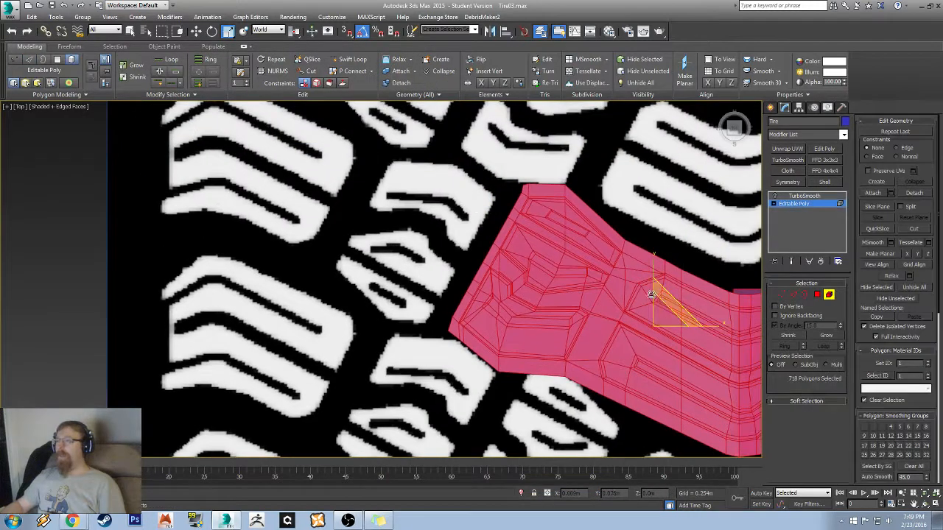
{"action": "left_click", "coordinate": [827, 295]}
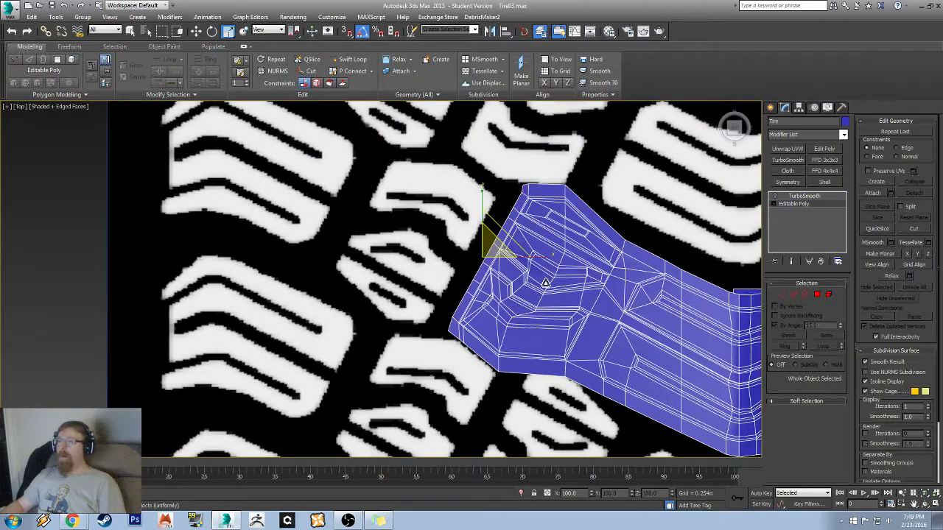
{"action": "key", "text": "e"}
{"action": "left_click_drag", "start_coordinate": [516, 221], "coordinate": [619, 234], "text": "shift"}
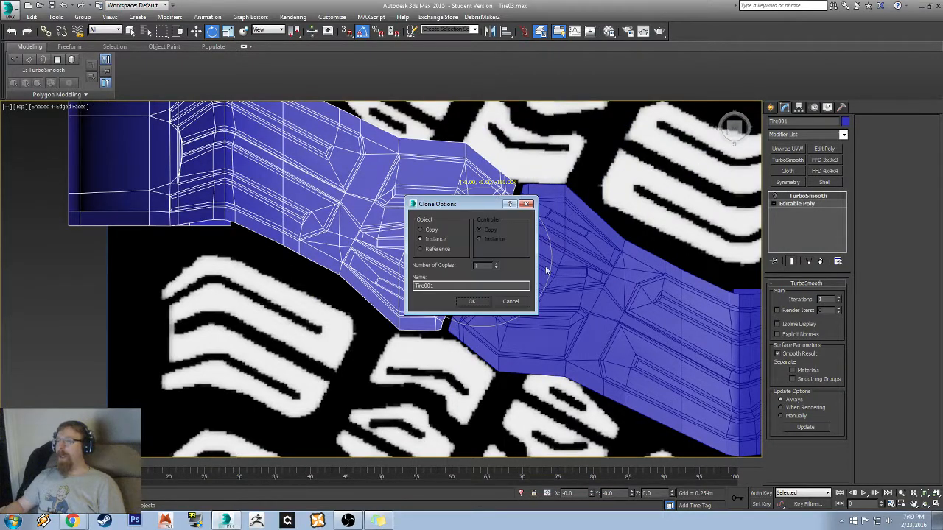
{"action": "left_click", "coordinate": [470, 302]}
{"action": "scroll", "coordinate": [446, 241], "scroll_direction": "up", "scroll_amount": 4}
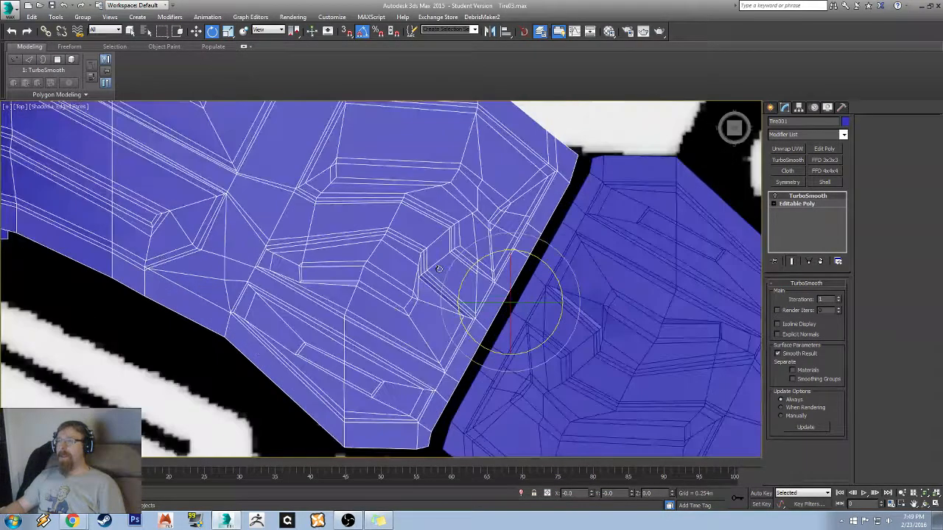
- Turn on see-through display for the rotated Tire001 instance and move it to about X 0.009 m, Y 0.049 m, off the original's seam
{"action": "key", "text": "alt+x"}
{"action": "middle_click_drag", "start_coordinate": [394, 283], "coordinate": [421, 266]}
{"action": "key", "text": "w"}
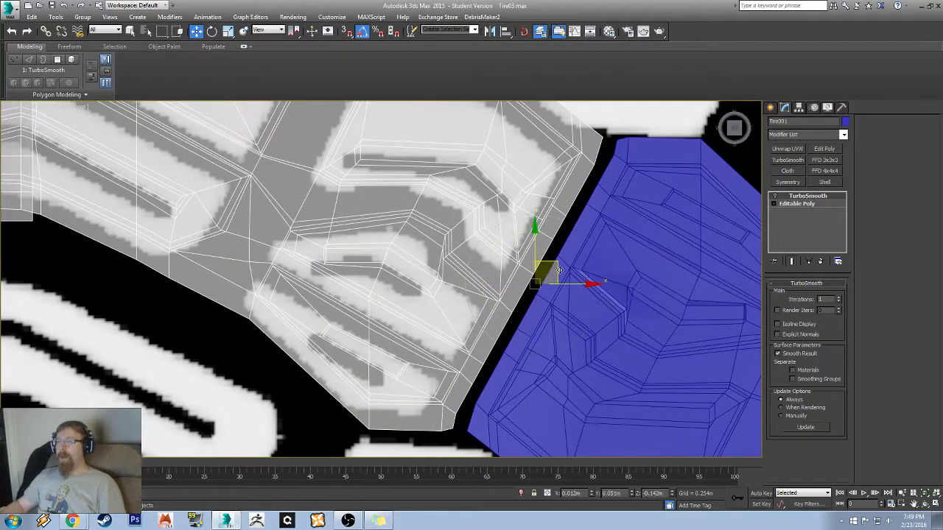
{"action": "left_click_drag", "start_coordinate": [553, 263], "coordinate": [537, 273]}
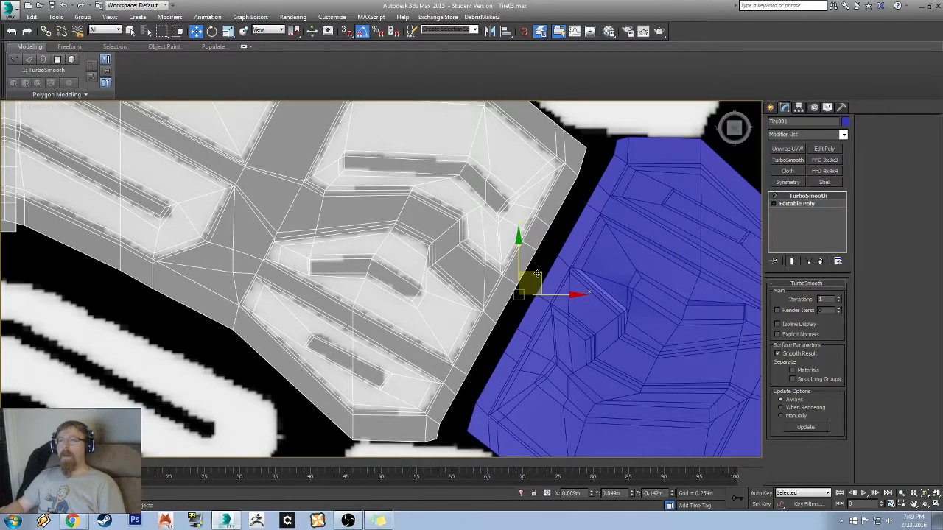
{"action": "scroll", "coordinate": [560, 246], "scroll_direction": "up", "scroll_amount": 4}
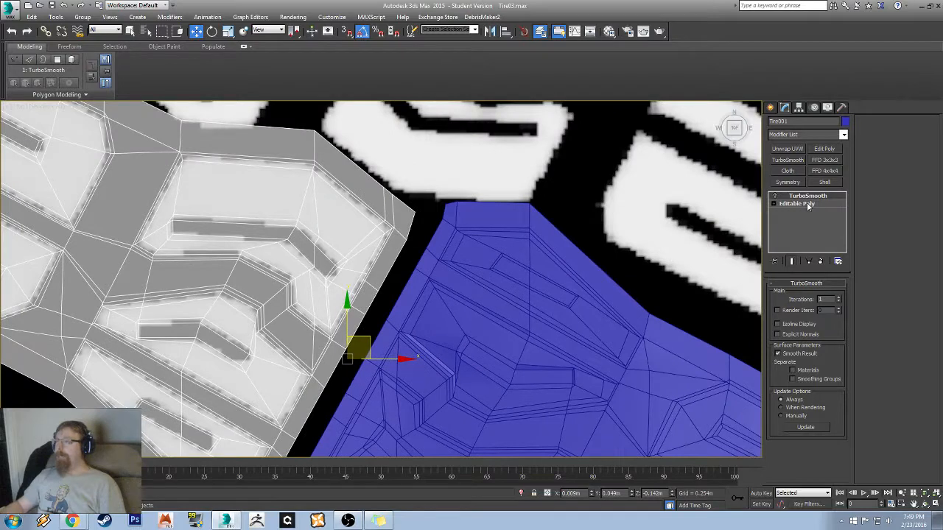
- Attach the rotated Tire001 instance to the original Tire object's Editable Poly
{"action": "left_click_drag", "start_coordinate": [547, 285], "coordinate": [563, 276]}
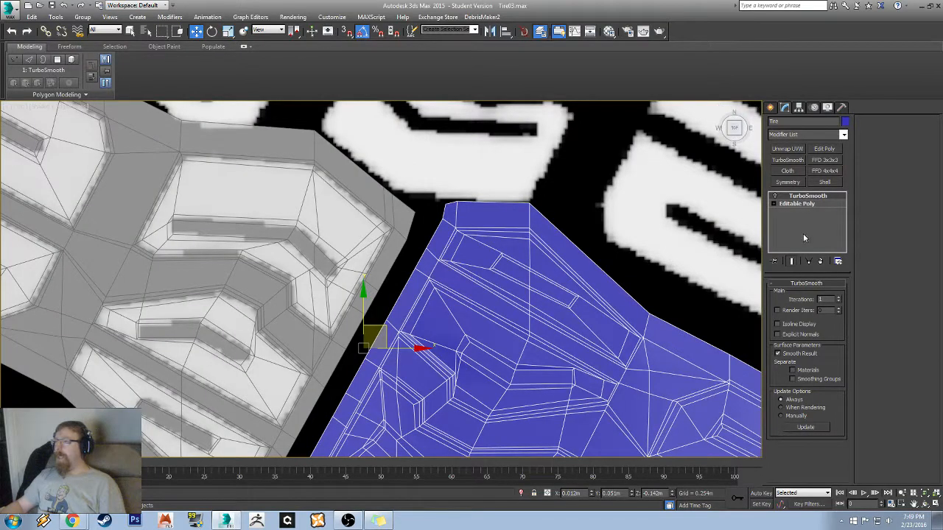
{"action": "left_click", "coordinate": [321, 297]}
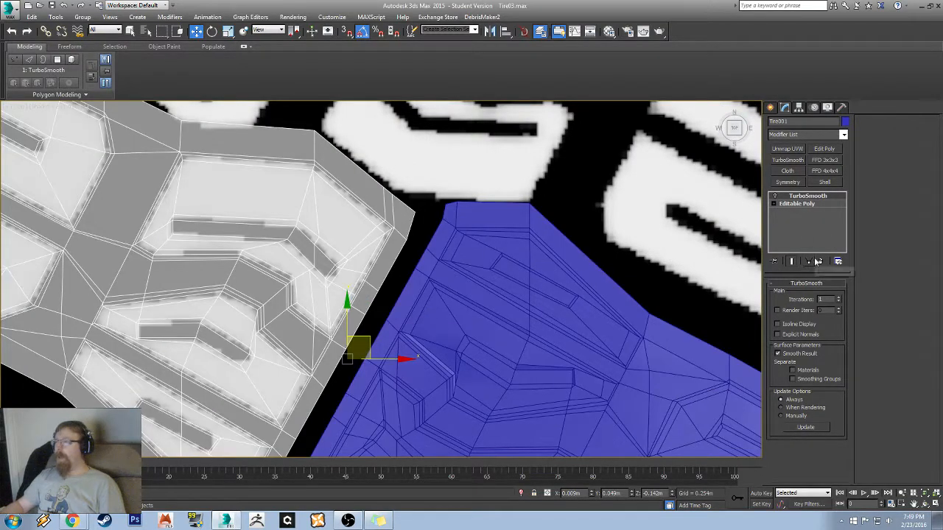
{"action": "left_click", "coordinate": [519, 311]}
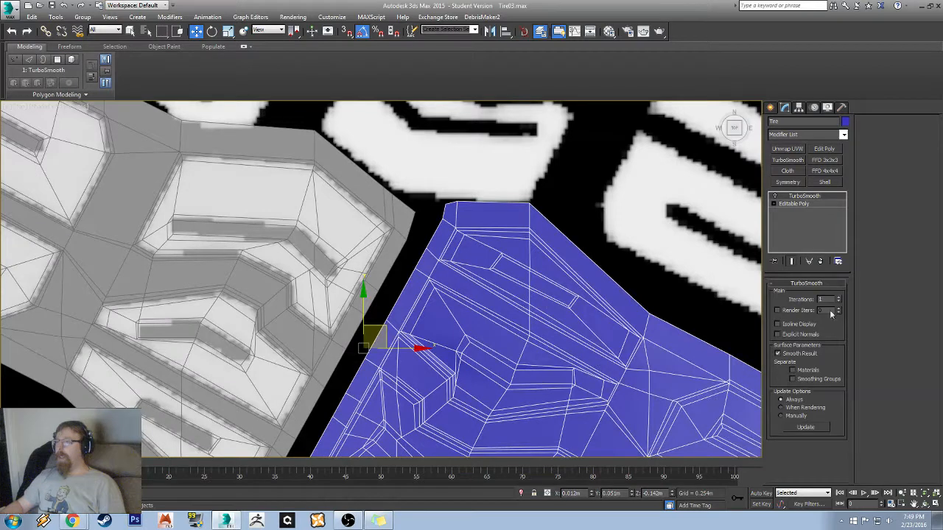
{"action": "left_click", "coordinate": [807, 205]}
{"action": "left_click", "coordinate": [873, 193]}
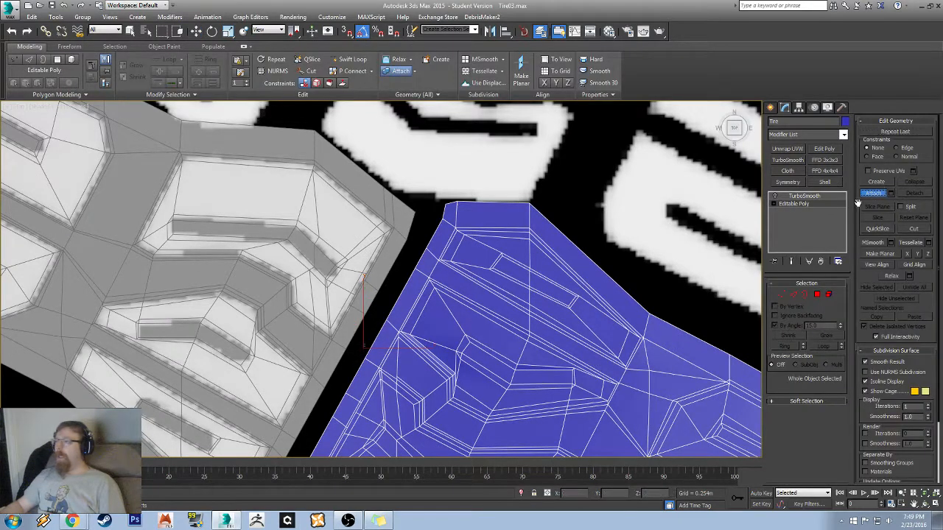
{"action": "left_click", "coordinate": [166, 265]}
{"action": "middle_click_drag", "start_coordinate": [361, 269], "coordinate": [427, 193]}
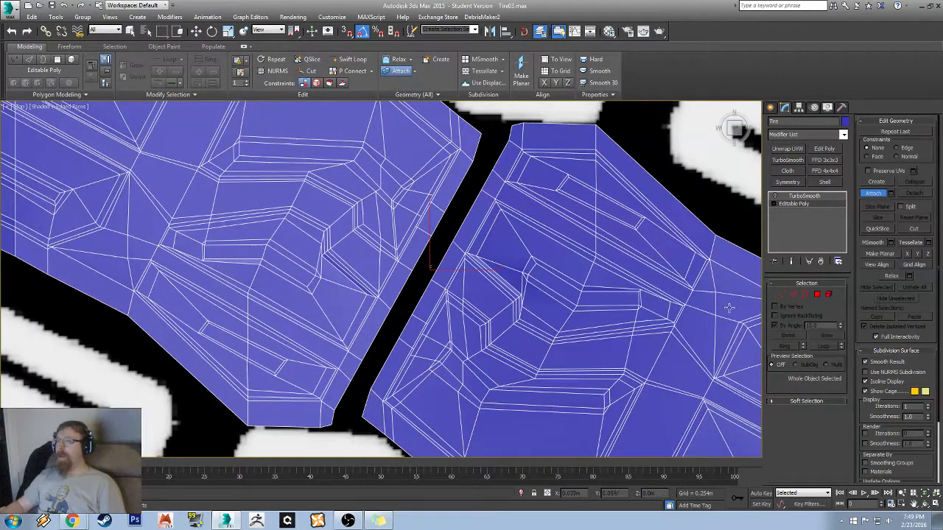
- Bridge the two facing slanted seam borders of the Tire halves and remove the old seam edges on both sides
{"action": "left_click", "coordinate": [795, 295]}
{"action": "double_click", "coordinate": [383, 361]}
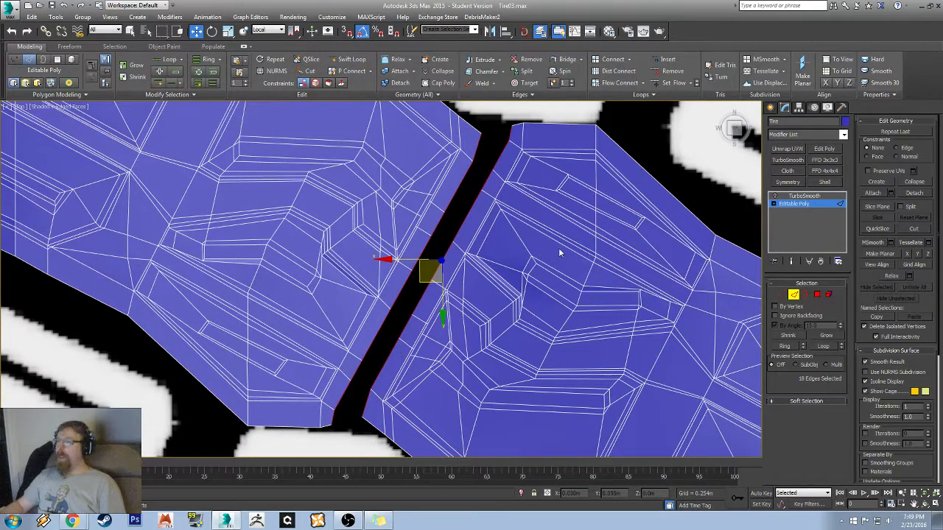
{"action": "left_click", "coordinate": [566, 59]}
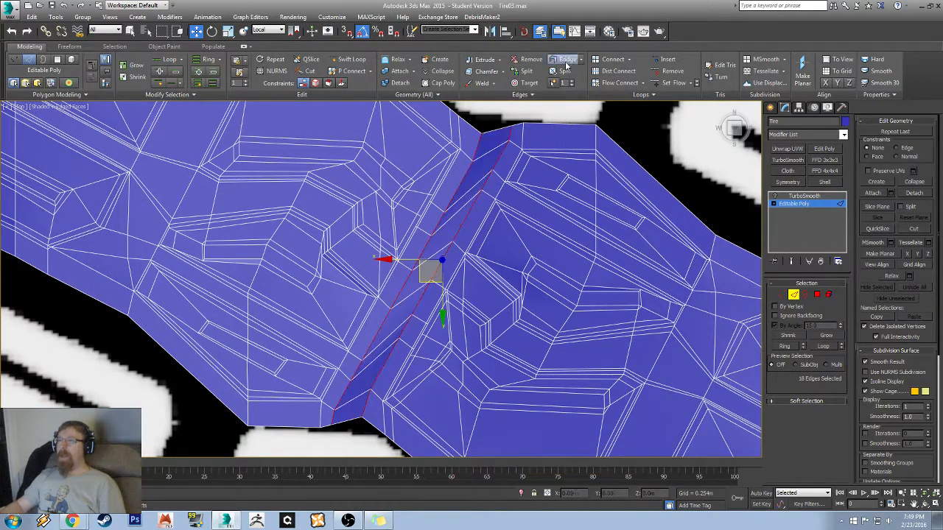
{"action": "left_click", "coordinate": [409, 361]}
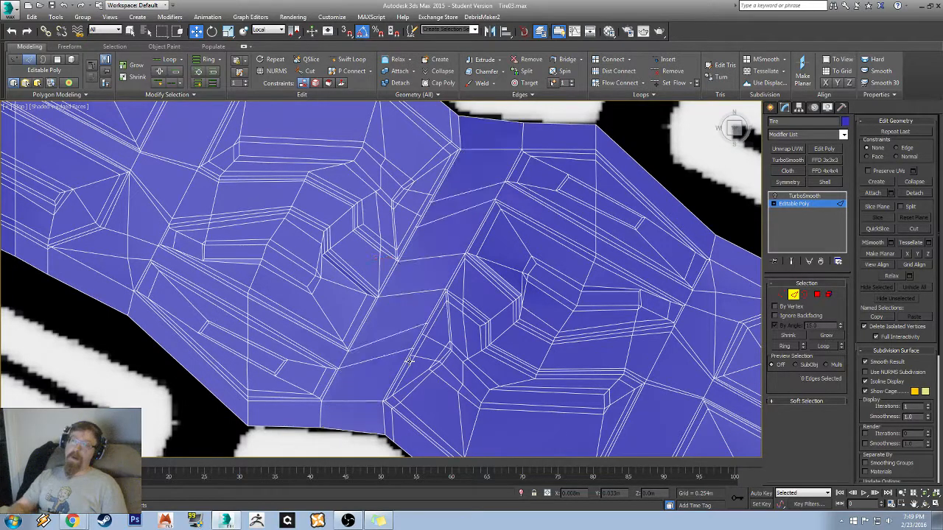
- Examine the joined tread piece and its bridged middle seam from several angles and from the top
{"action": "middle_click_drag", "start_coordinate": [304, 364], "coordinate": [498, 271], "text": "alt"}
{"action": "scroll", "coordinate": [499, 272], "scroll_direction": "down", "scroll_amount": 5}
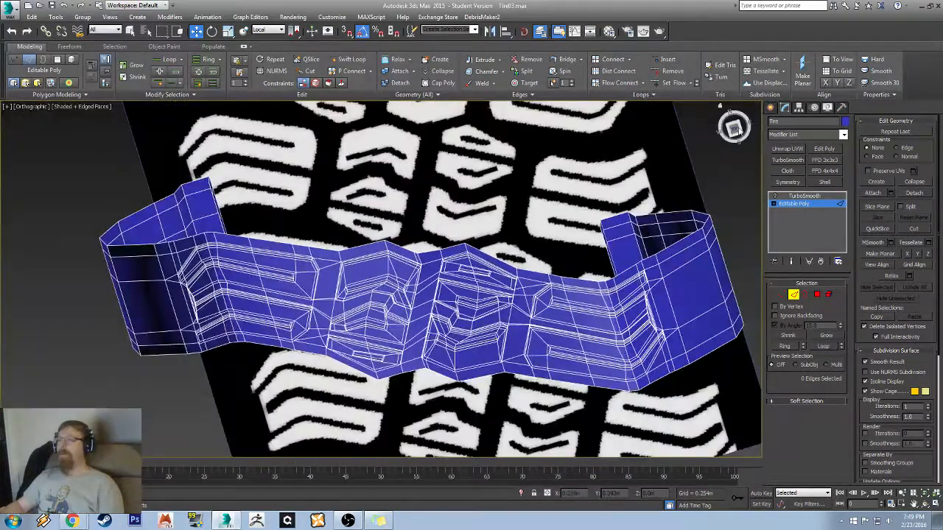
{"action": "left_click", "coordinate": [737, 129]}
{"action": "scroll", "coordinate": [600, 223], "scroll_direction": "down", "scroll_amount": 8}
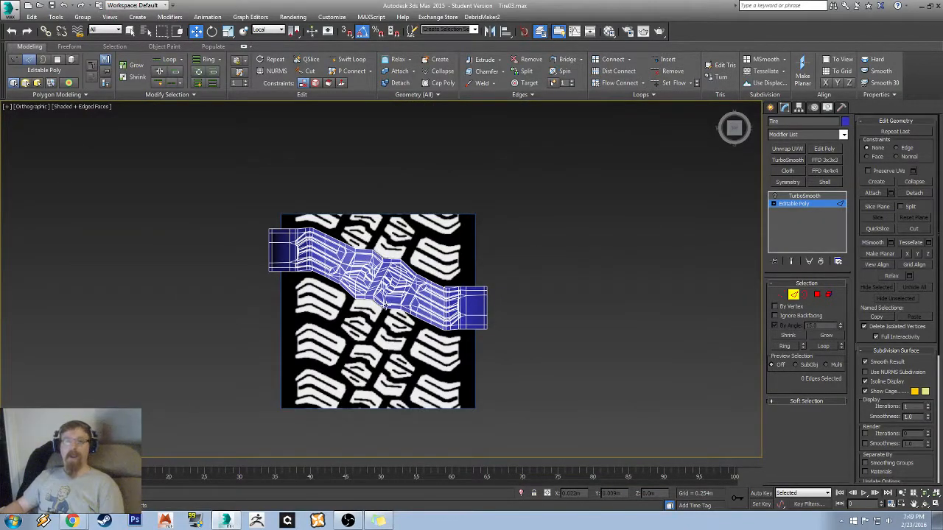
{"action": "middle_click_drag", "start_coordinate": [357, 288], "coordinate": [330, 296], "text": "alt"}
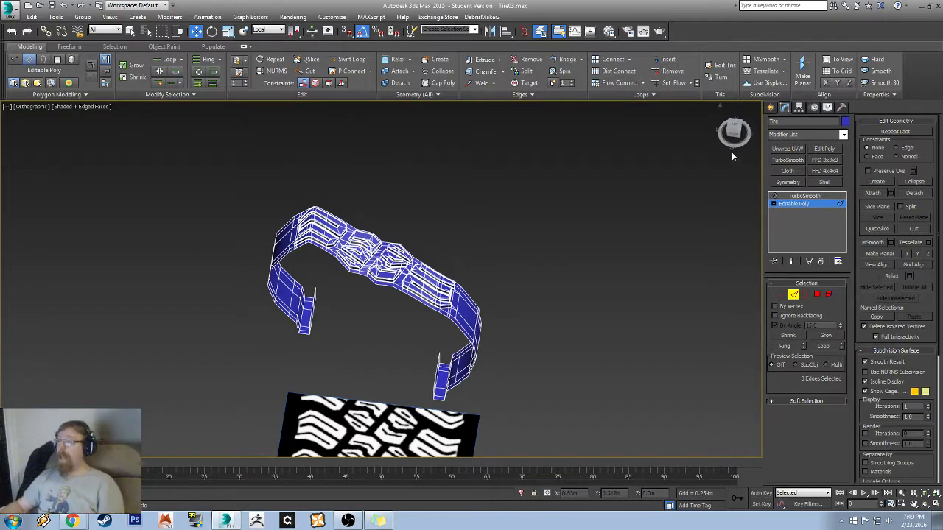
{"action": "left_click", "coordinate": [734, 126]}
{"action": "middle_click_drag", "start_coordinate": [417, 238], "coordinate": [333, 283]}
{"action": "middle_click_drag", "start_coordinate": [259, 329], "coordinate": [404, 323]}
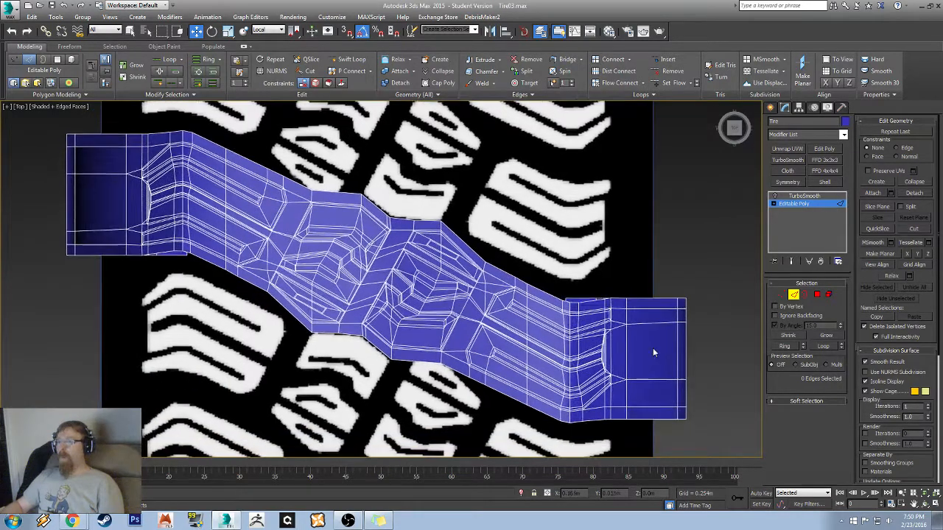
- Turn off selection by angle and select the full strip of polygons along the tread piece's lower border
{"action": "left_click", "coordinate": [817, 295]}
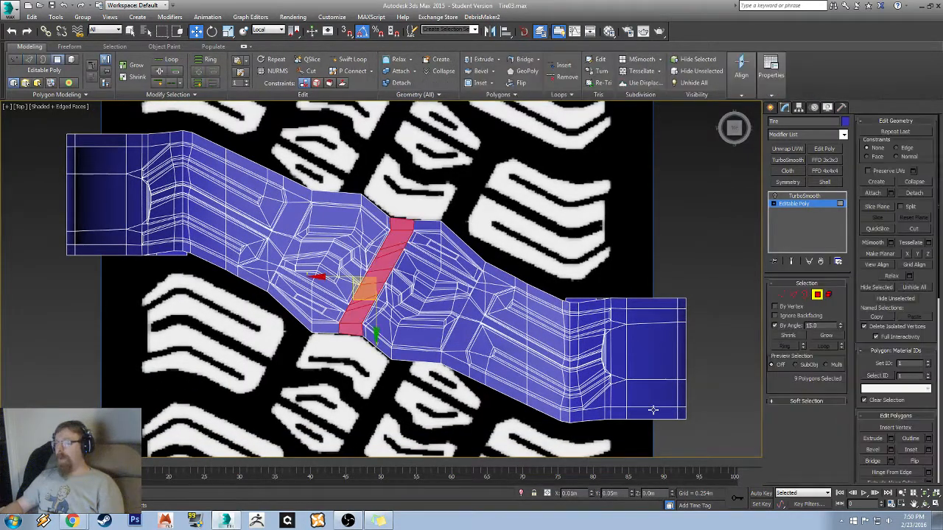
{"action": "left_click", "coordinate": [620, 417]}
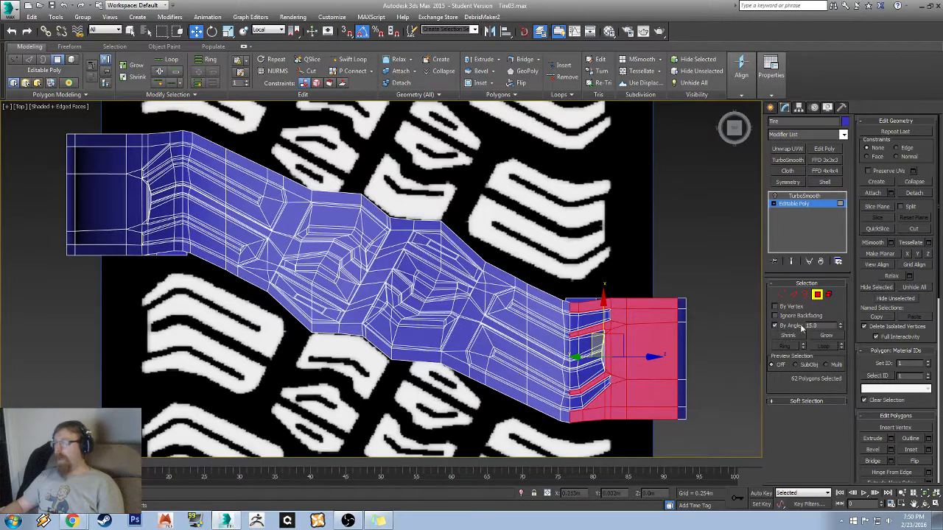
{"action": "left_click", "coordinate": [499, 382]}
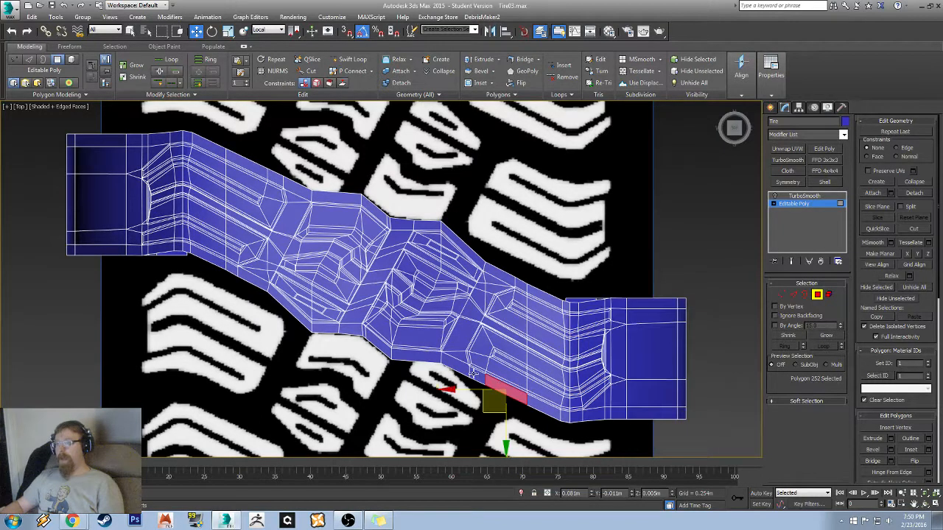
{"action": "left_click", "coordinate": [473, 374], "text": "shift"}
{"action": "left_click", "coordinate": [428, 359], "text": "shift"}
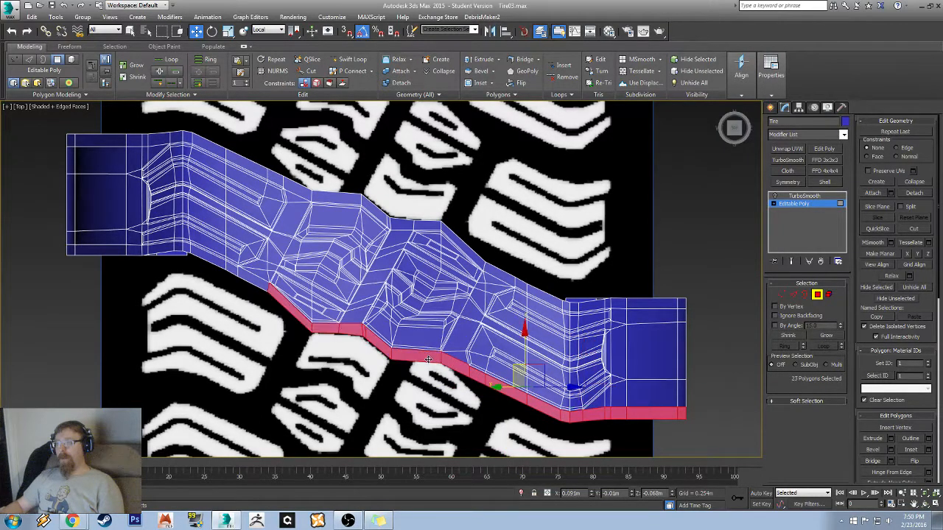
{"action": "left_click", "coordinate": [230, 268], "text": "shift"}
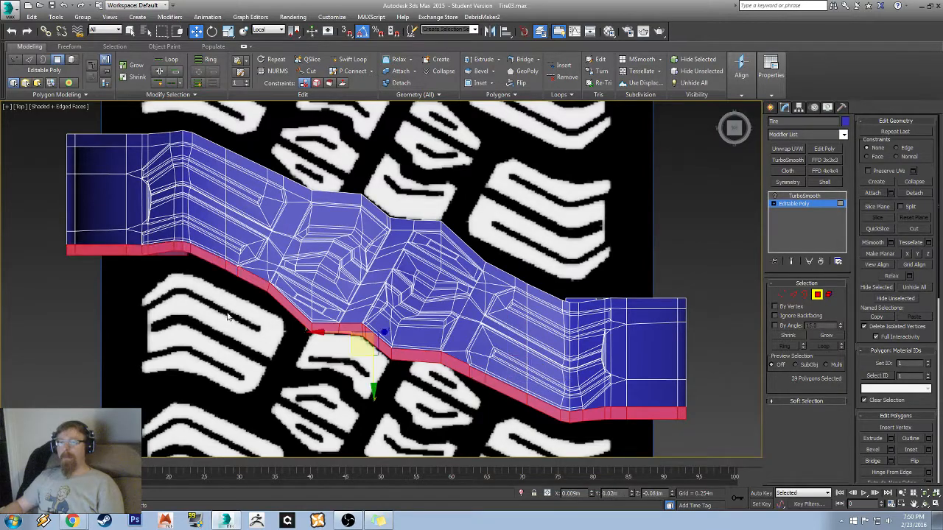
- Inspect the border strip from an angle, select the open edges along the same border, and leave sub-object editing
{"action": "middle_click_drag", "start_coordinate": [229, 318], "coordinate": [203, 349], "text": "alt"}
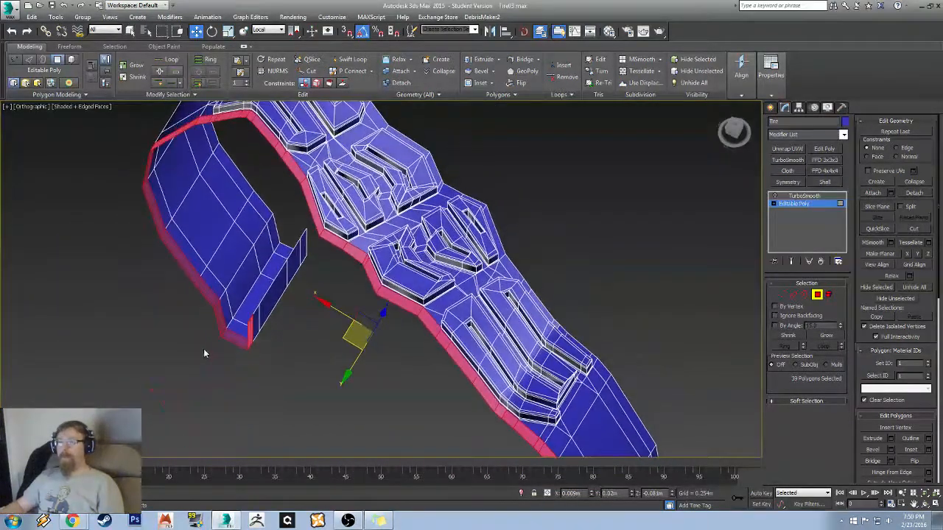
{"action": "left_click", "coordinate": [330, 330]}
{"action": "middle_click_drag", "start_coordinate": [329, 331], "coordinate": [534, 322], "text": "alt"}
{"action": "key", "text": "ctrl+z"}
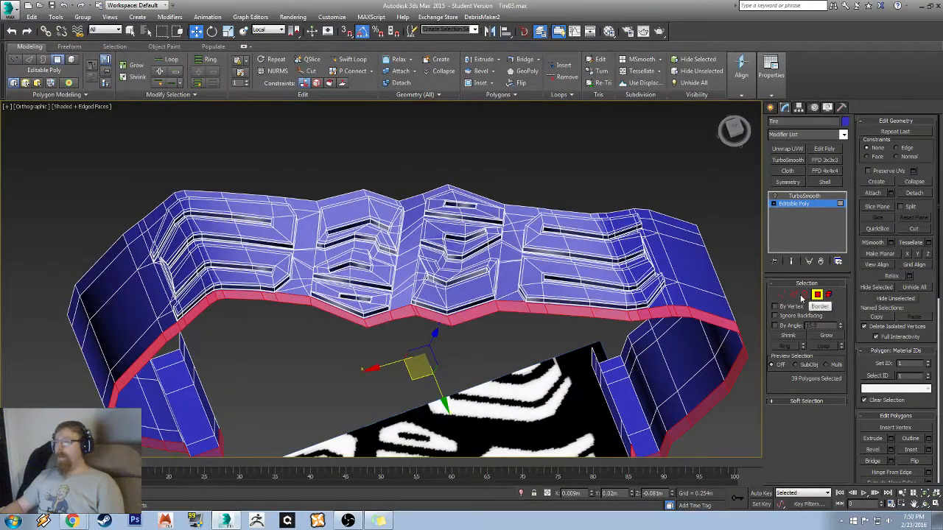
{"action": "left_click", "coordinate": [794, 296]}
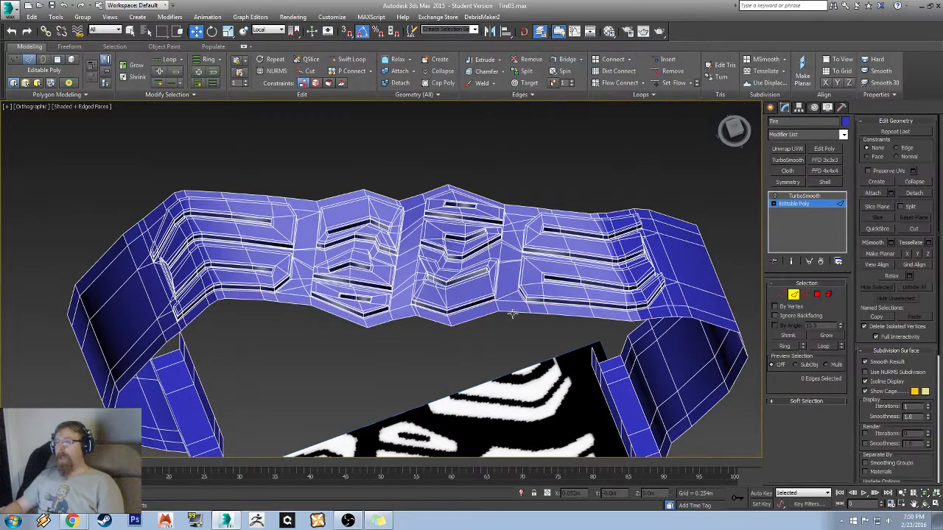
{"action": "middle_click_drag", "start_coordinate": [372, 366], "coordinate": [436, 346], "text": "alt"}
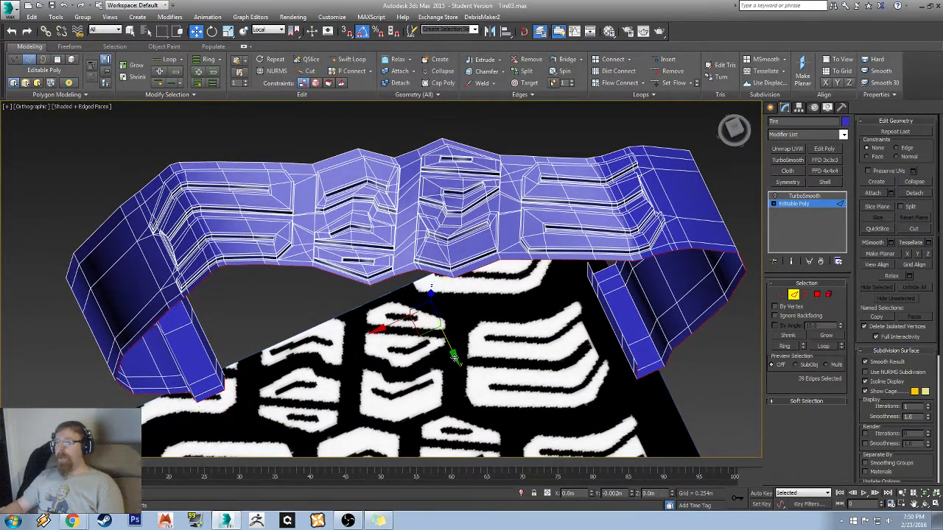
{"action": "middle_click_drag", "start_coordinate": [466, 371], "coordinate": [567, 324], "text": "alt"}
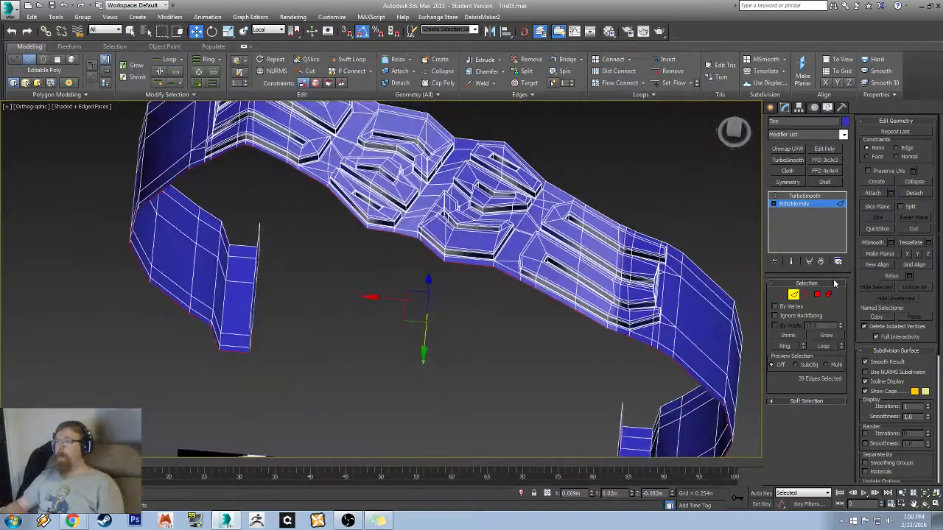
{"action": "left_click", "coordinate": [794, 295]}
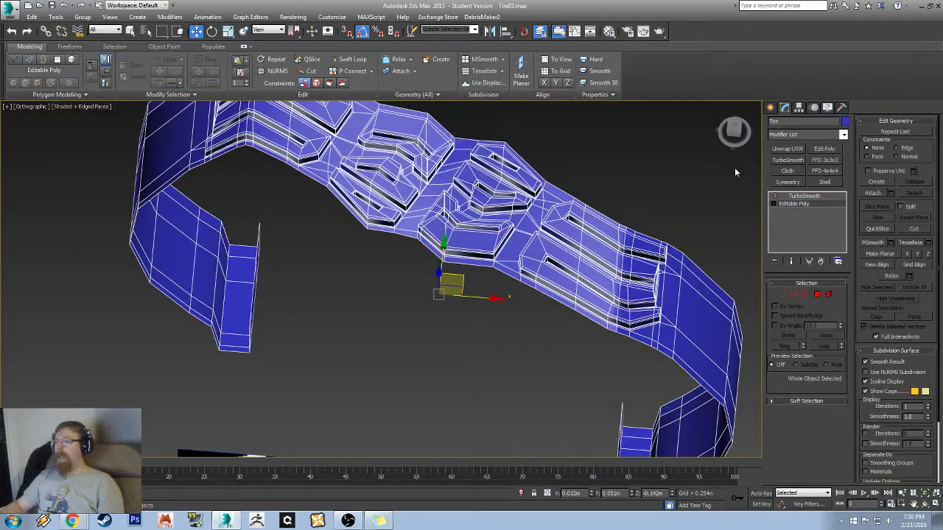
- Create one instance of the joined tread piece along Y in the top view and position it at about Y 0.121 m
{"action": "left_click", "coordinate": [733, 130]}
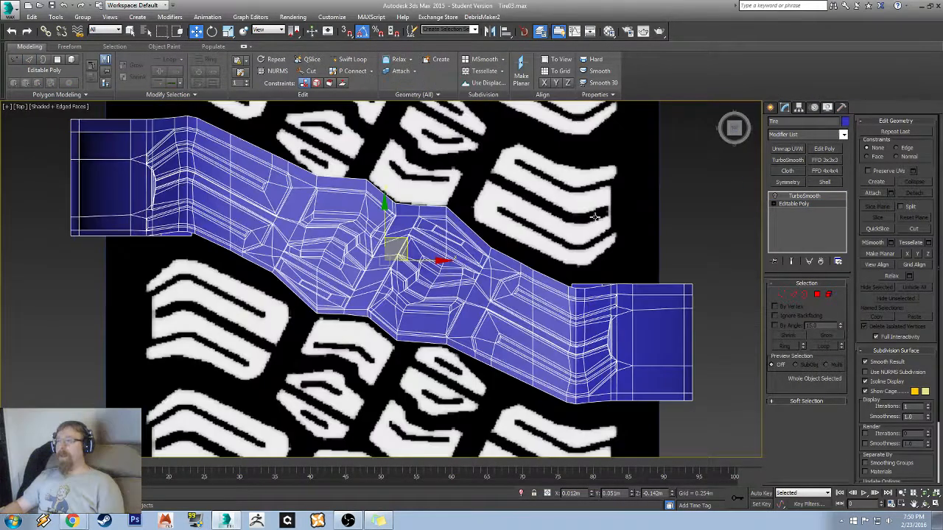
{"action": "middle_click_drag", "start_coordinate": [457, 232], "coordinate": [467, 296]}
{"action": "mouse_move", "coordinate": [395, 269]}
{"action": "left_mouse_down", "text": "shift"}
{"action": "mouse_move", "coordinate": [397, 129]}
{"action": "mouse_move", "coordinate": [398, 140]}
{"action": "left_mouse_up", "text": "shift"}
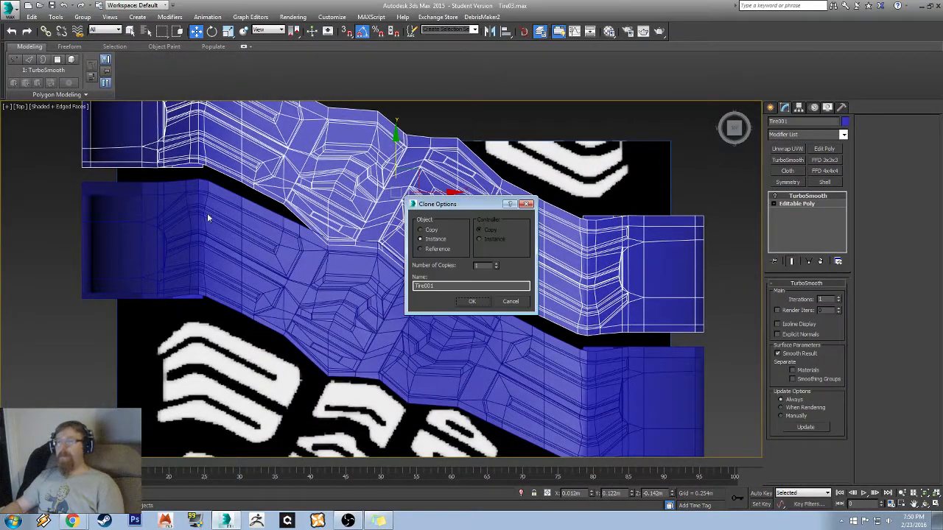
{"action": "left_click", "coordinate": [471, 304]}
{"action": "scroll", "coordinate": [391, 258], "scroll_direction": "up", "scroll_amount": 5}
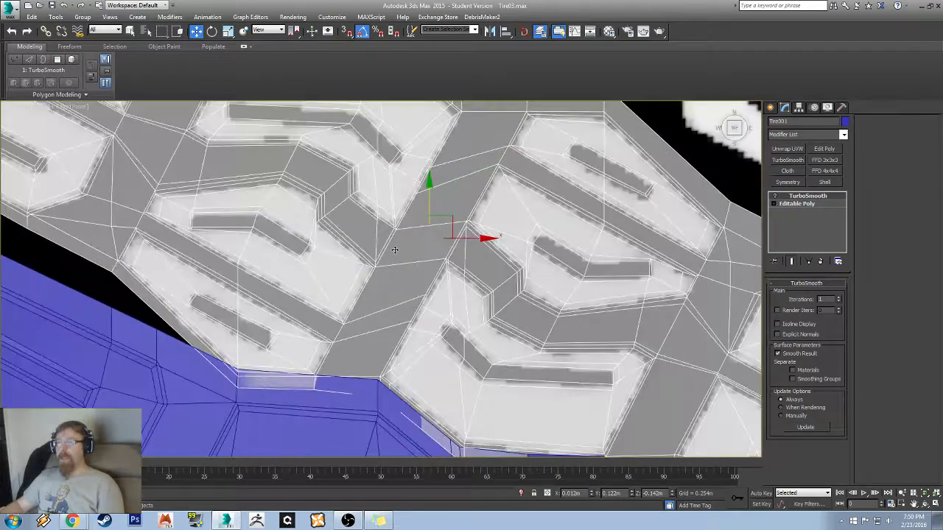
{"action": "mouse_move", "coordinate": [430, 190]}
{"action": "left_mouse_down"}
{"action": "mouse_move", "coordinate": [425, 242]}
{"action": "mouse_move", "coordinate": [420, 187]}
{"action": "mouse_move", "coordinate": [421, 206]}
{"action": "mouse_move", "coordinate": [432, 195]}
{"action": "left_mouse_up"}
- Examine how the border vertices of the new instance and the original Tire piece line up along their shared edge
{"action": "scroll", "coordinate": [432, 195], "scroll_direction": "down", "scroll_amount": 5}
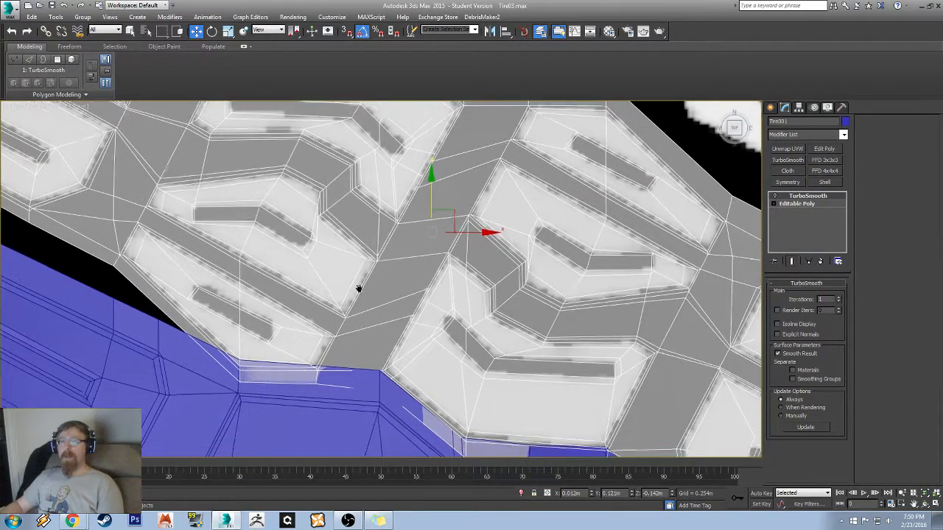
{"action": "middle_click_drag", "start_coordinate": [567, 274], "coordinate": [373, 282]}
{"action": "scroll", "coordinate": [374, 282], "scroll_direction": "up", "scroll_amount": 3}
{"action": "scroll", "coordinate": [374, 282], "scroll_direction": "up", "scroll_amount": 2}
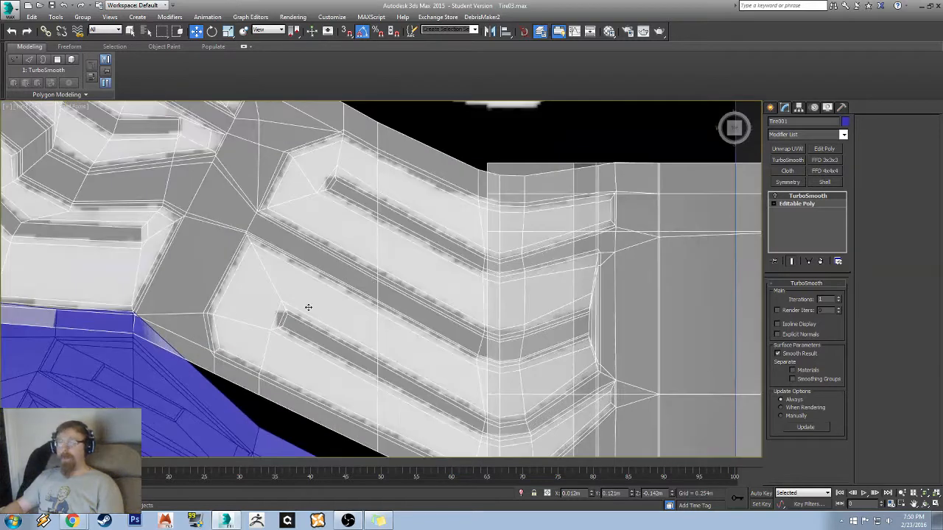
{"action": "middle_click_drag", "start_coordinate": [78, 313], "coordinate": [246, 295]}
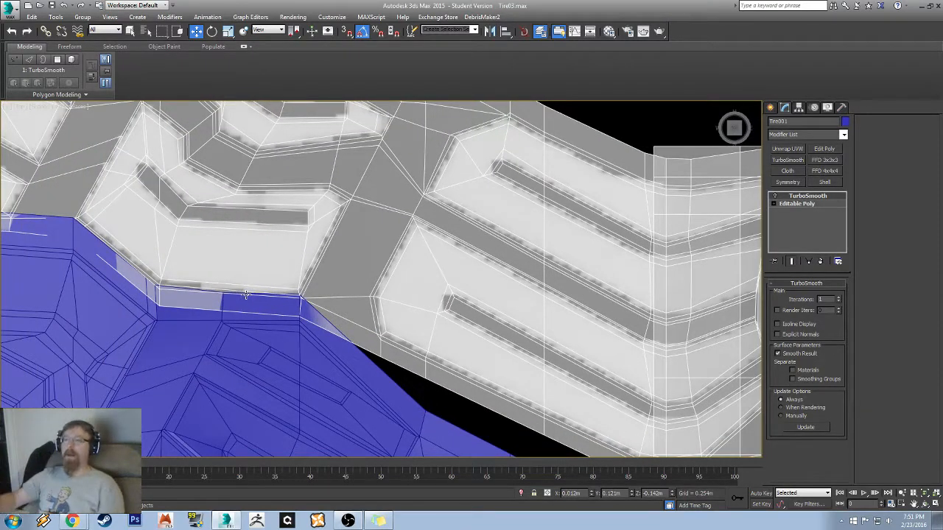
{"action": "middle_click_drag", "start_coordinate": [374, 422], "coordinate": [425, 293]}
{"action": "middle_click_drag", "start_coordinate": [359, 277], "coordinate": [399, 223]}
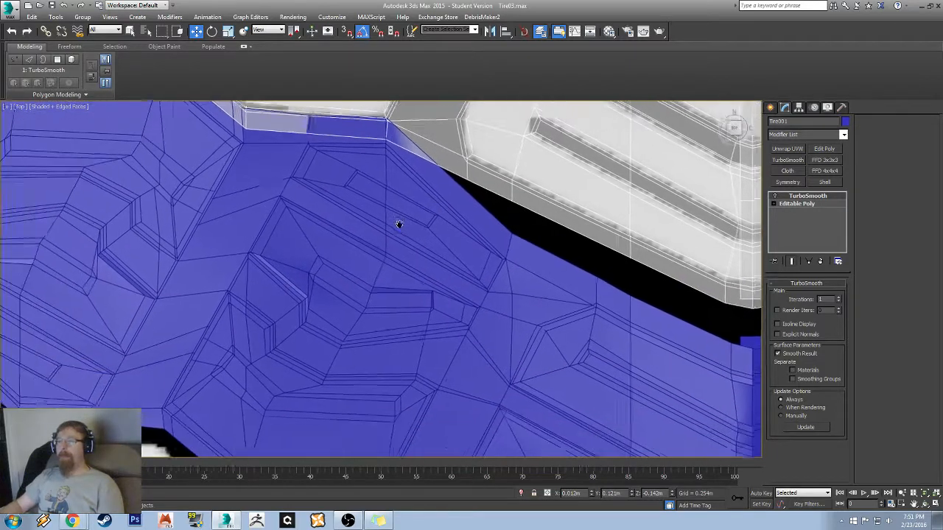
{"action": "left_click", "coordinate": [325, 280]}
{"action": "middle_click_drag", "start_coordinate": [337, 188], "coordinate": [345, 328]}
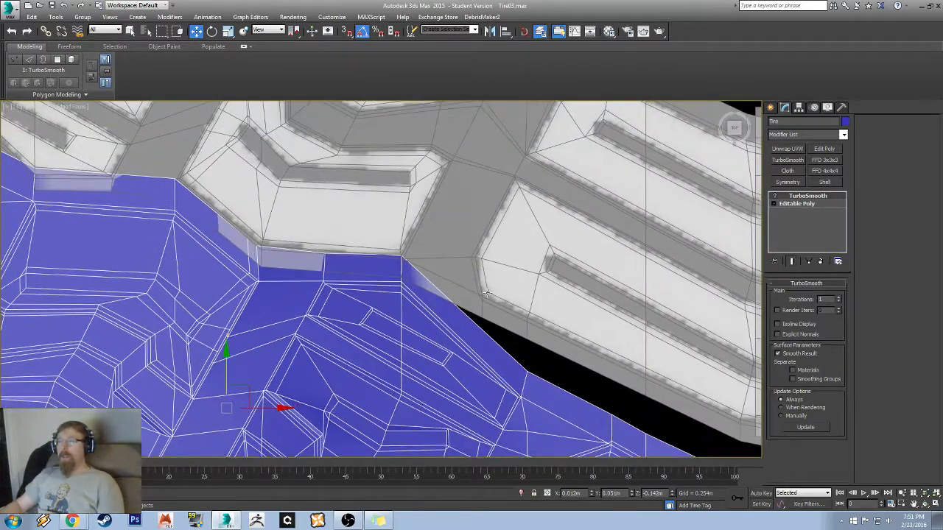
{"action": "scroll", "coordinate": [409, 276], "scroll_direction": "up", "scroll_amount": 4}
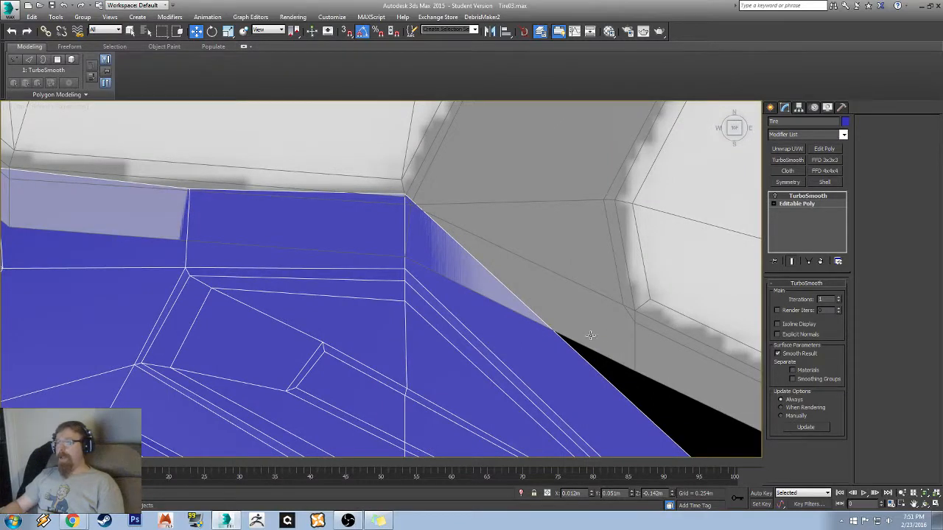
- Enter polygon editing on the Tire piece and select the strip of polygons along the middle of its lower border
{"action": "scroll", "coordinate": [473, 350], "scroll_direction": "down", "scroll_amount": 5}
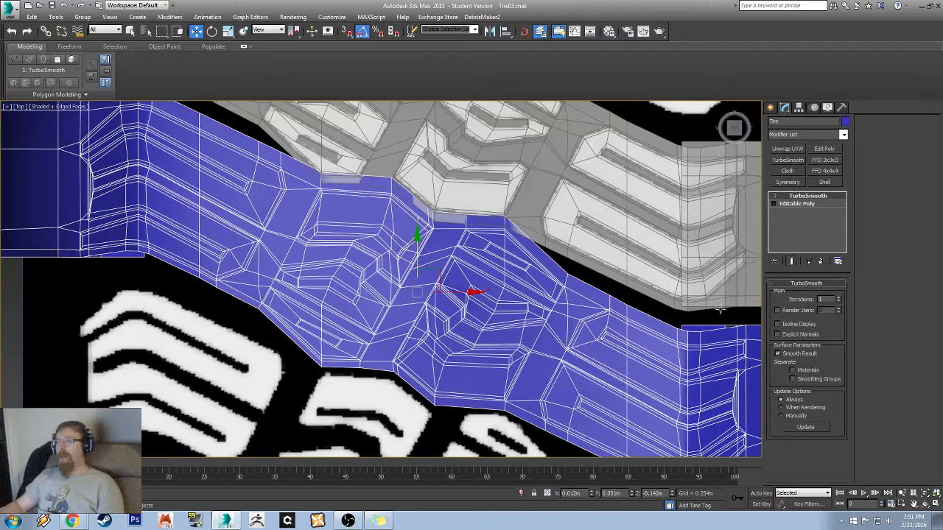
{"action": "scroll", "coordinate": [720, 310], "scroll_direction": "up", "scroll_amount": 4}
{"action": "middle_click_drag", "start_coordinate": [293, 190], "coordinate": [417, 262]}
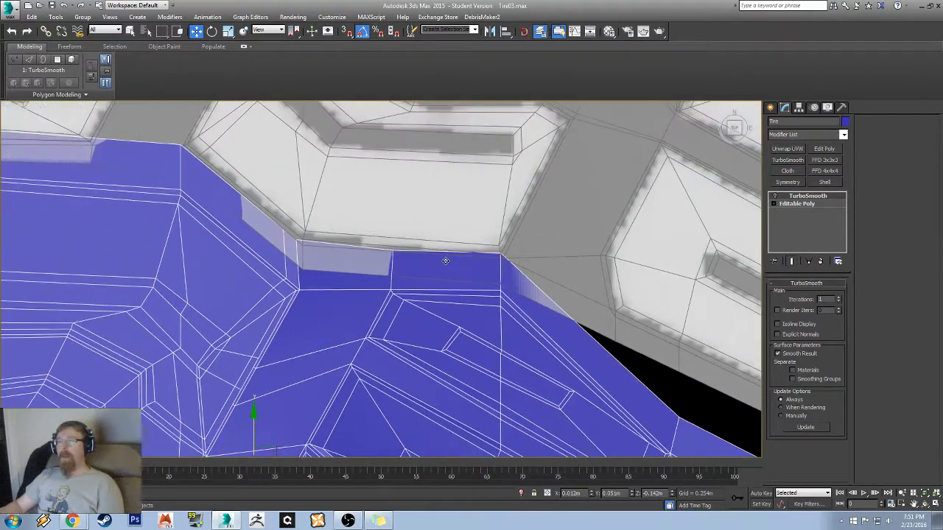
{"action": "scroll", "coordinate": [425, 262], "scroll_direction": "down", "scroll_amount": 3}
{"action": "middle_click_drag", "start_coordinate": [389, 401], "coordinate": [456, 287]}
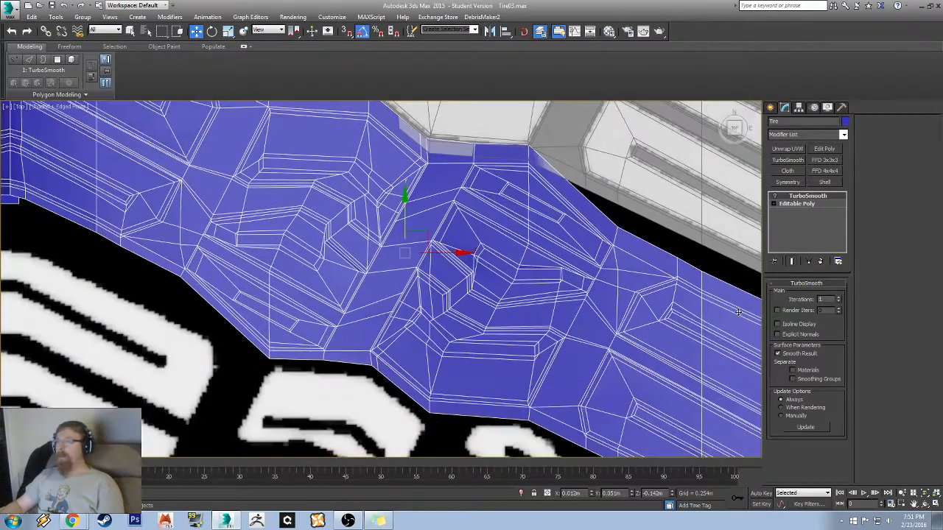
{"action": "left_click", "coordinate": [808, 204]}
{"action": "left_click", "coordinate": [817, 295]}
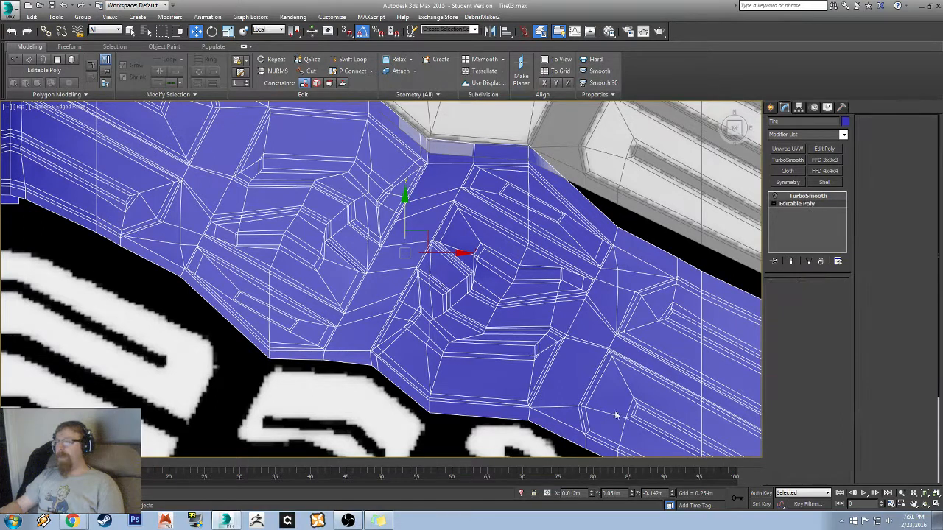
{"action": "left_click", "coordinate": [459, 414]}
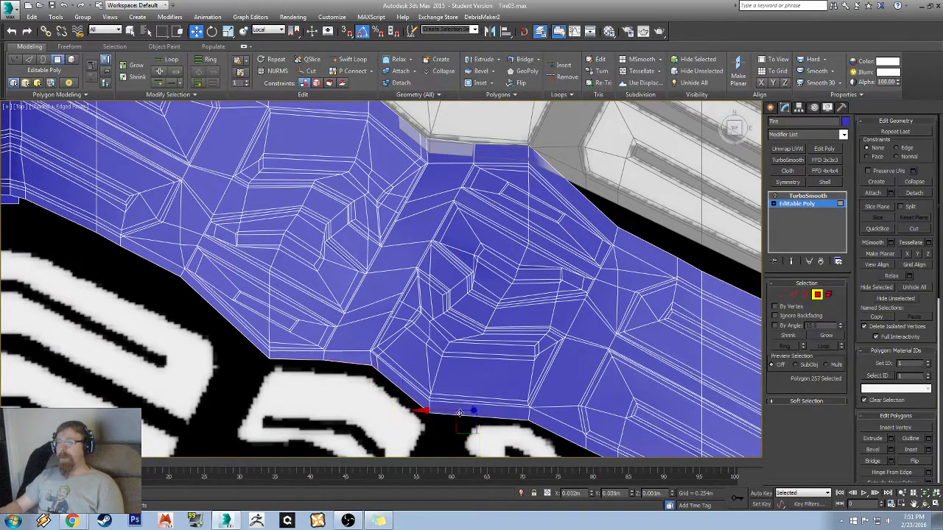
{"action": "left_click", "coordinate": [407, 393], "text": "shift"}
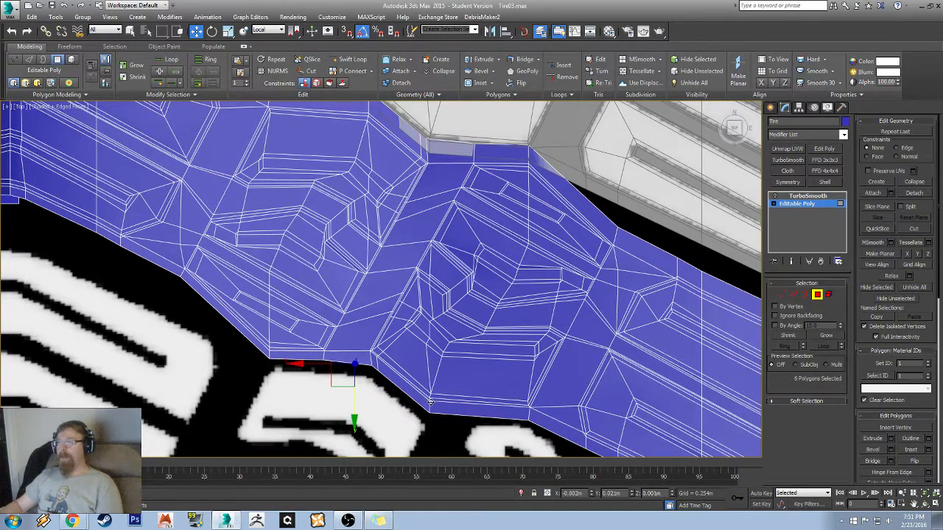
{"action": "middle_click_drag", "start_coordinate": [531, 383], "coordinate": [408, 342]}
{"action": "key", "text": "F3"}
{"action": "key", "text": "F3"}
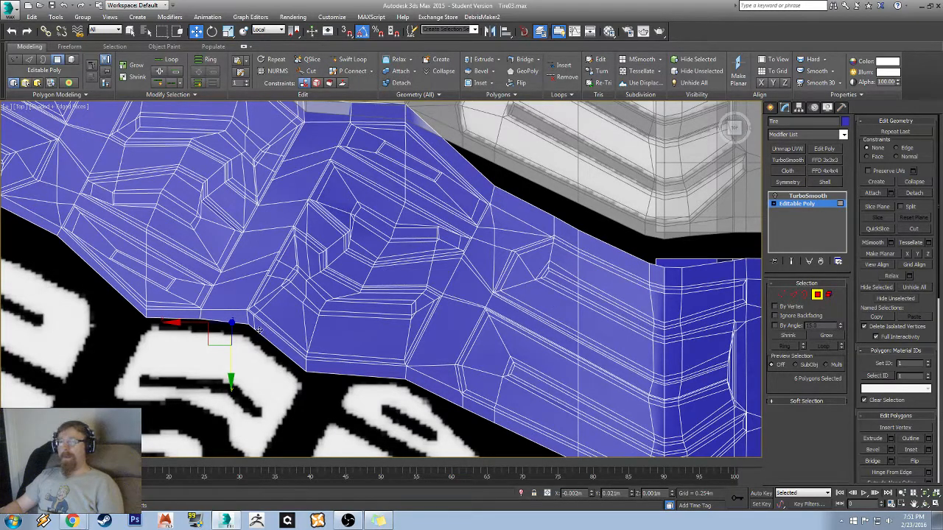
- Turn on see-through display for the Tire piece and shade the selected border polygons
{"action": "left_click", "coordinate": [272, 293]}
{"action": "key", "text": "ctrl+z"}
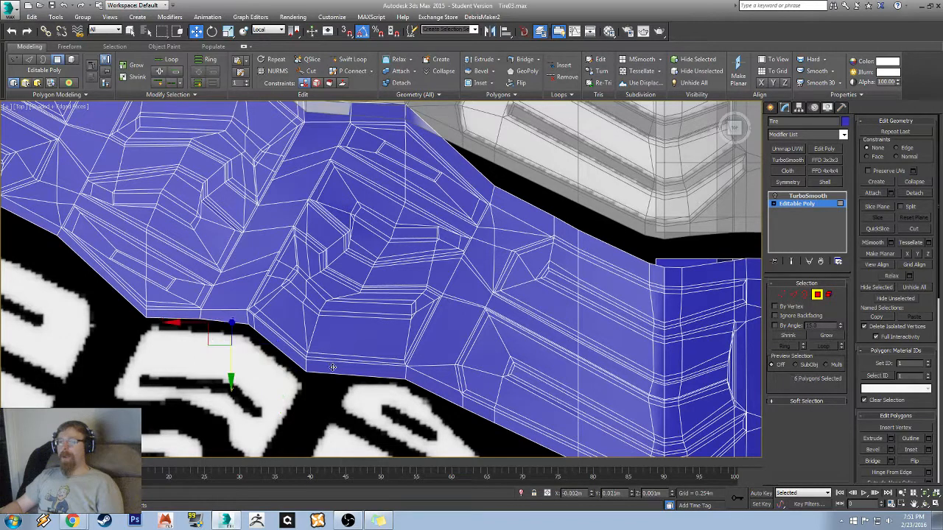
{"action": "middle_click_drag", "start_coordinate": [408, 364], "coordinate": [185, 213]}
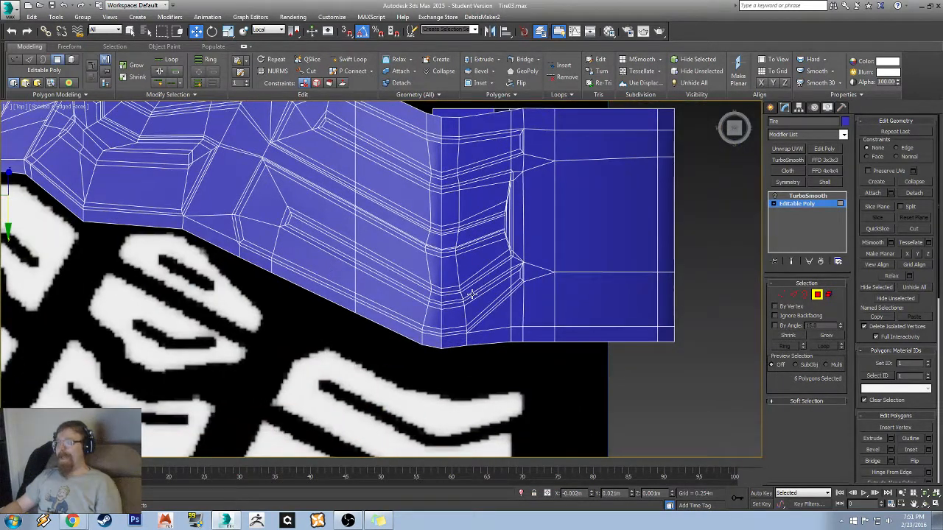
{"action": "key", "text": "alt+x"}
{"action": "middle_click_drag", "start_coordinate": [4, 185], "coordinate": [235, 234]}
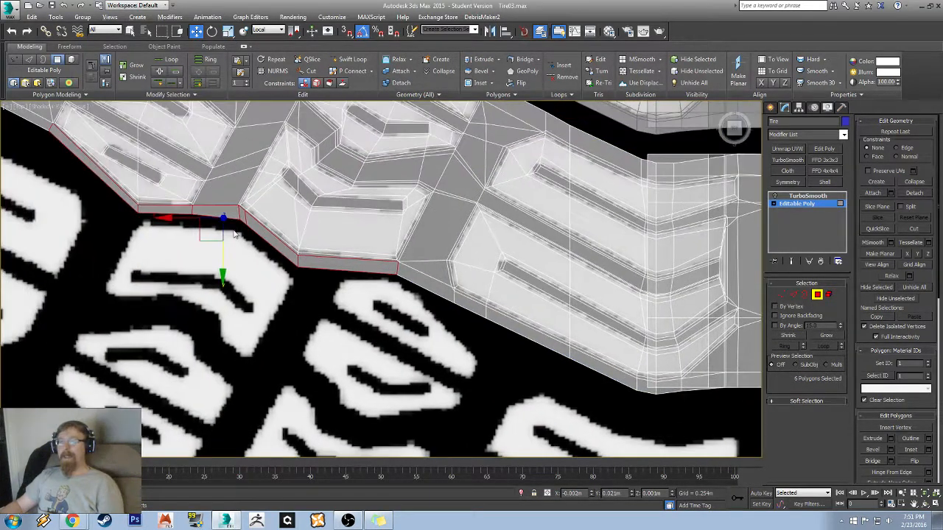
{"action": "key", "text": "F2"}
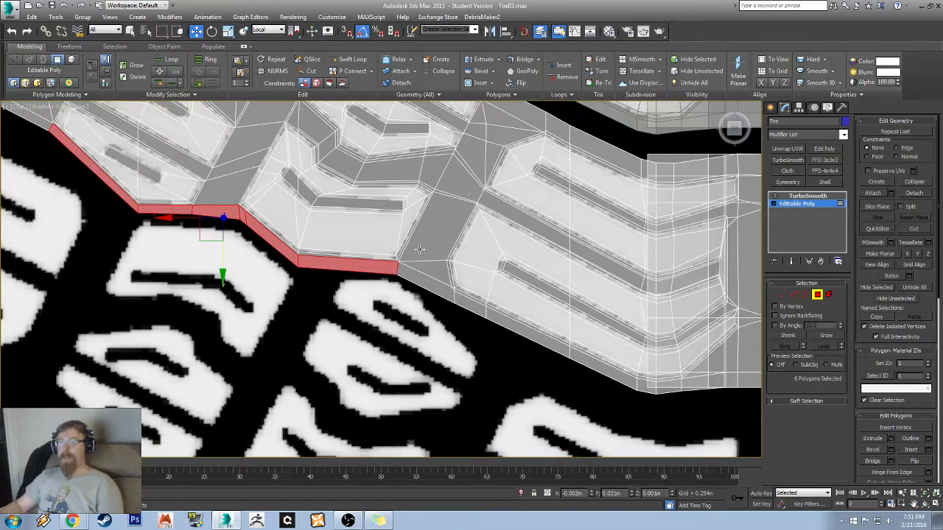
{"action": "left_click", "coordinate": [424, 284], "text": "ctrl"}
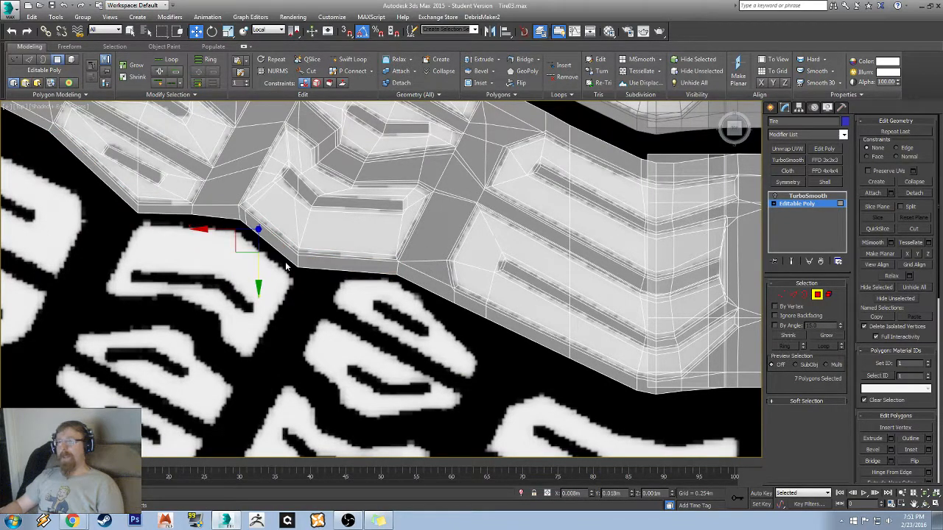
{"action": "key", "text": "ctrl+z"}
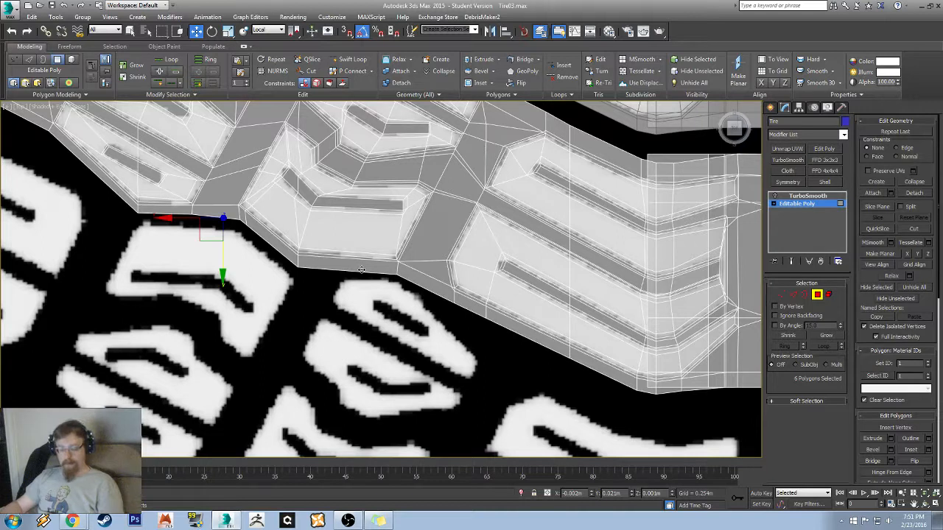
{"action": "left_click", "coordinate": [278, 249]}
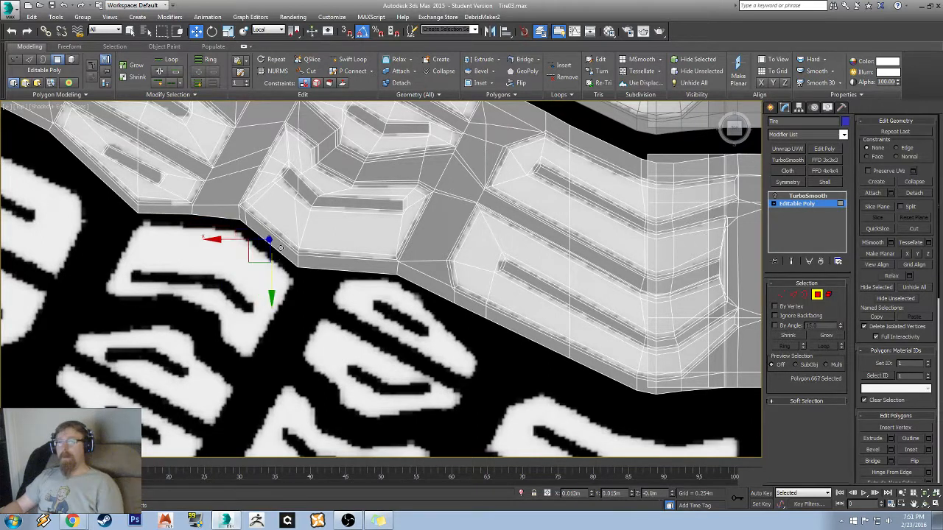
{"action": "key", "text": "F3"}
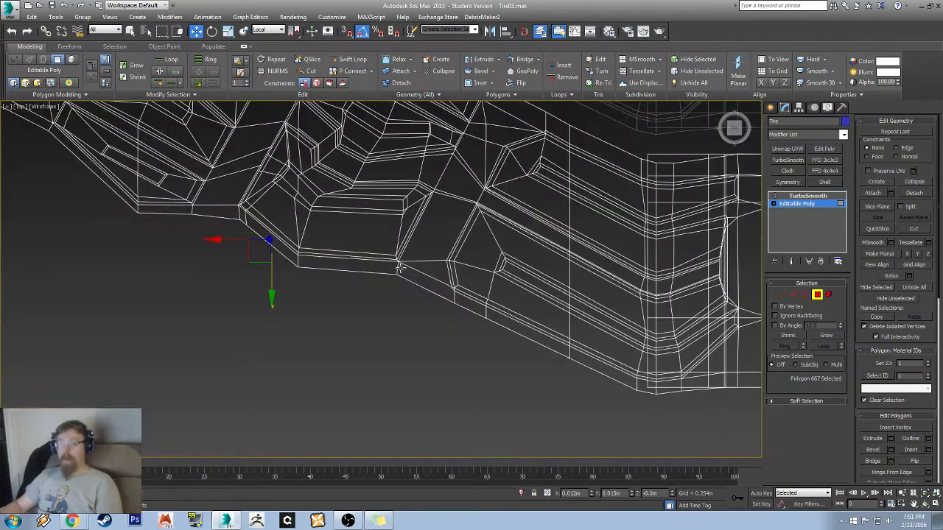
{"action": "key", "text": "F3"}
{"action": "key", "text": "F4"}
{"action": "key", "text": "F4"}
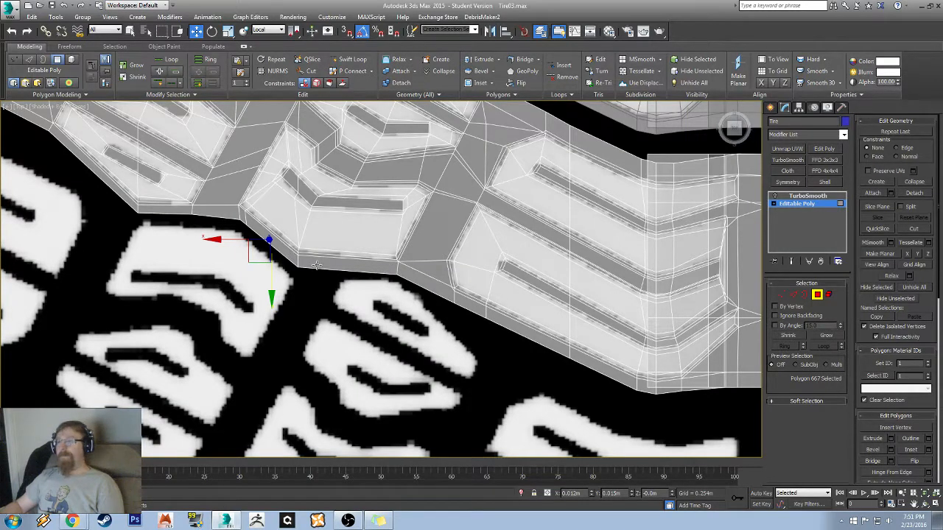
{"action": "key", "text": "ctrl+z"}
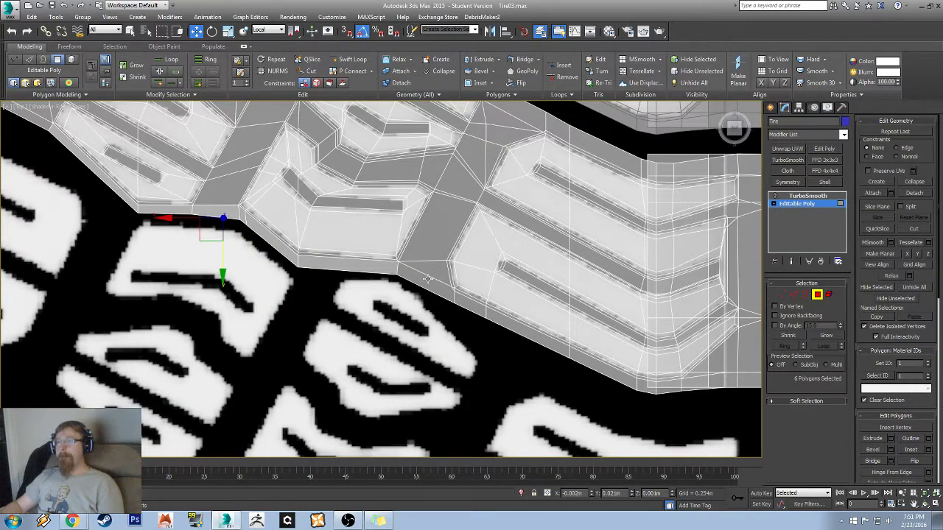
- Try to extend the polygon selection along the Tire piece's lower border out towards both shoulders
{"action": "left_click", "coordinate": [428, 279], "text": "ctrl"}
{"action": "left_click", "coordinate": [463, 300], "text": "shift"}
{"action": "middle_click_drag", "start_coordinate": [575, 315], "coordinate": [458, 270]}
{"action": "middle_click_drag", "start_coordinate": [168, 259], "coordinate": [357, 259], "text": "alt"}
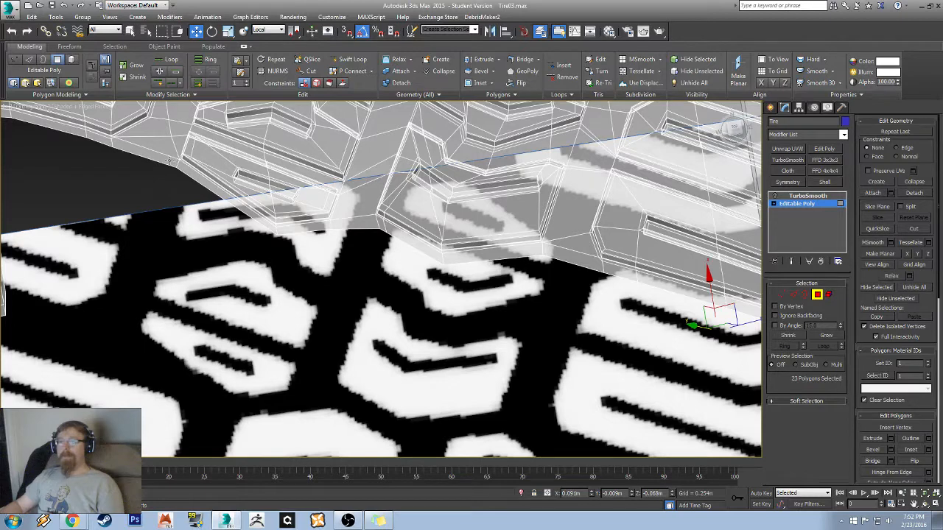
{"action": "left_click", "coordinate": [170, 160], "text": "ctrl"}
{"action": "middle_click_drag", "start_coordinate": [169, 160], "coordinate": [190, 231], "text": "alt"}
{"action": "left_click", "coordinate": [341, 226], "text": "shift"}
{"action": "left_click", "coordinate": [234, 243]}
- Inspect the Tire piece's lower border from above and at an angle, especially the corner vertex beside the outer tread block
{"action": "middle_click_drag", "start_coordinate": [256, 240], "coordinate": [274, 251], "text": "alt"}
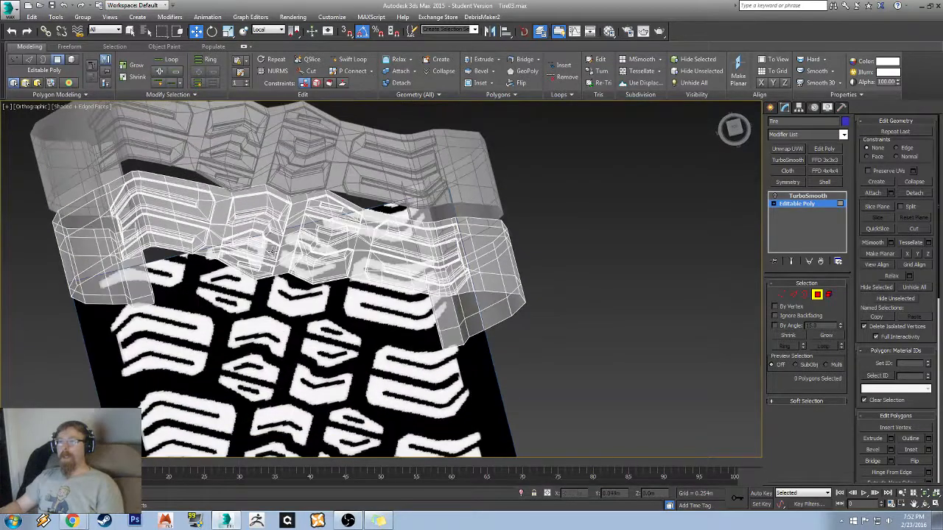
{"action": "left_click", "coordinate": [736, 130]}
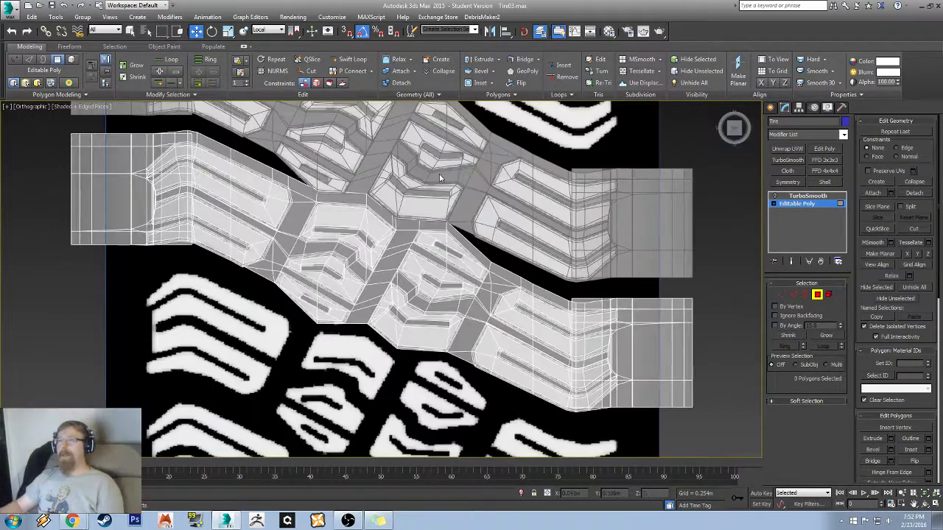
{"action": "scroll", "coordinate": [147, 259], "scroll_direction": "up", "scroll_amount": 6}
{"action": "middle_click_drag", "start_coordinate": [147, 259], "coordinate": [350, 182], "text": "alt"}
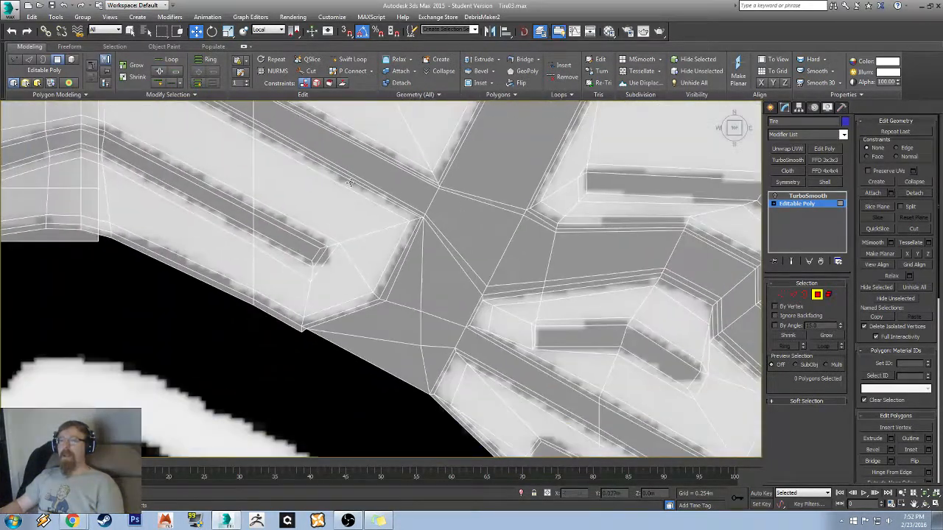
{"action": "middle_click_drag", "start_coordinate": [366, 319], "coordinate": [554, 294]}
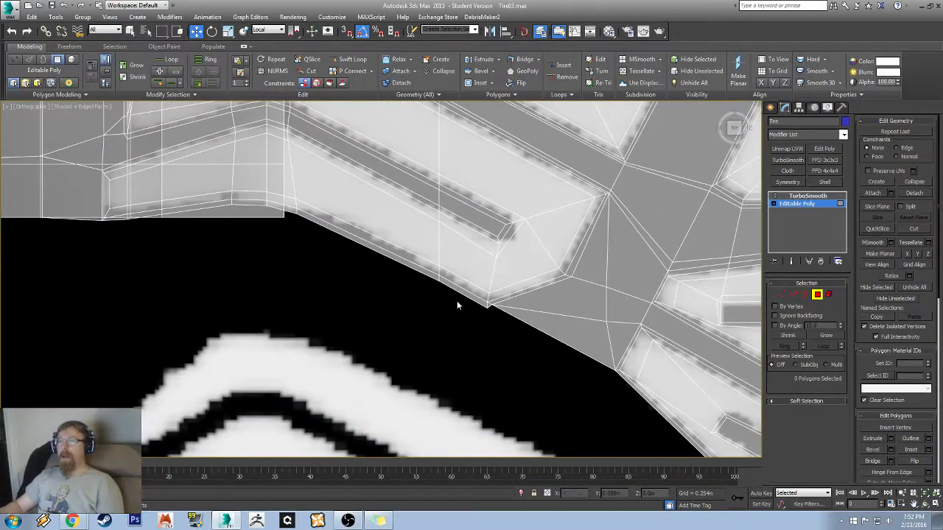
{"action": "middle_click_drag", "start_coordinate": [456, 300], "coordinate": [469, 286], "text": "alt"}
{"action": "middle_click_drag", "start_coordinate": [470, 183], "coordinate": [489, 324]}
{"action": "scroll", "coordinate": [519, 288], "scroll_direction": "up", "scroll_amount": 7}
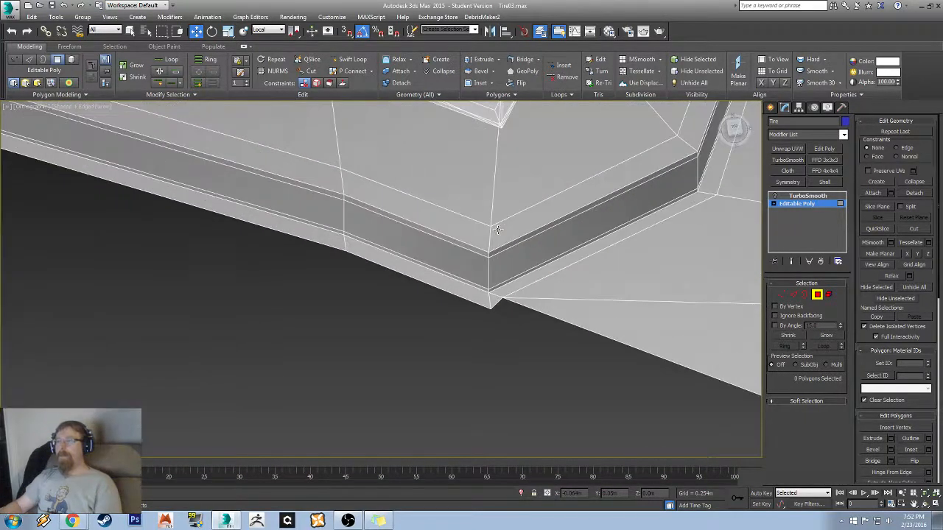
{"action": "scroll", "coordinate": [468, 312], "scroll_direction": "down", "scroll_amount": 4}
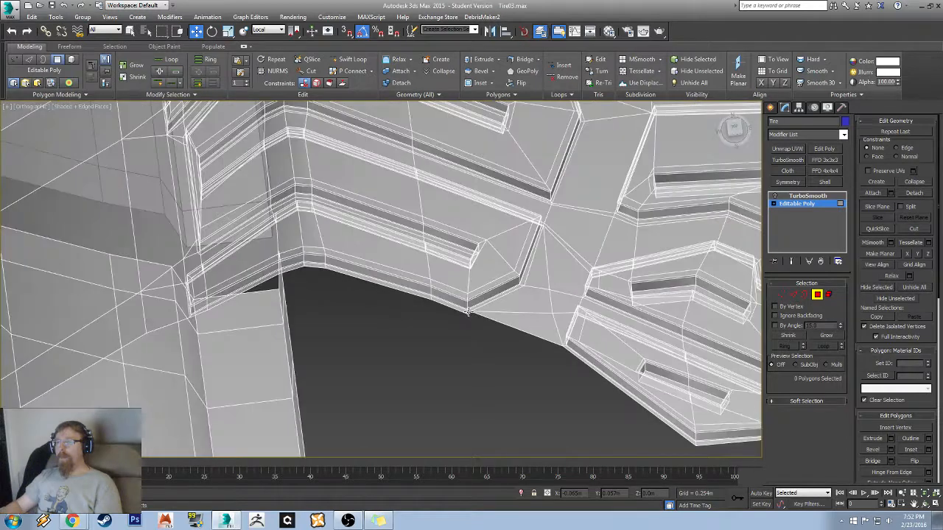
{"action": "scroll", "coordinate": [467, 311], "scroll_direction": "down", "scroll_amount": 3}
{"action": "key", "text": "F4"}
{"action": "middle_click_drag", "start_coordinate": [502, 302], "coordinate": [579, 267], "text": "alt"}
{"action": "key", "text": "F4"}
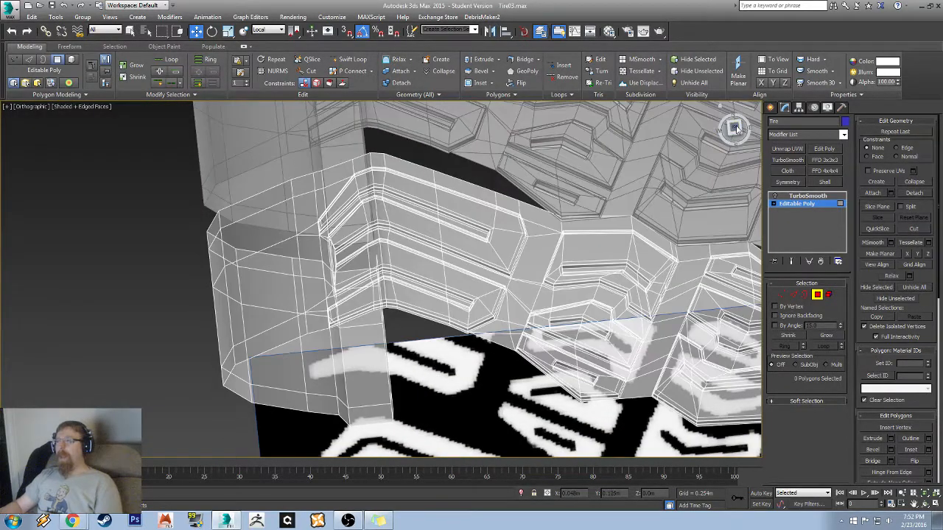
- In the top view, enter edge editing on the Tire piece and examine the selected open edges along its upper border
{"action": "left_click", "coordinate": [737, 130]}
{"action": "key", "text": "z"}
{"action": "middle_click_drag", "start_coordinate": [473, 222], "coordinate": [454, 228]}
{"action": "scroll", "coordinate": [472, 227], "scroll_direction": "up", "scroll_amount": 5}
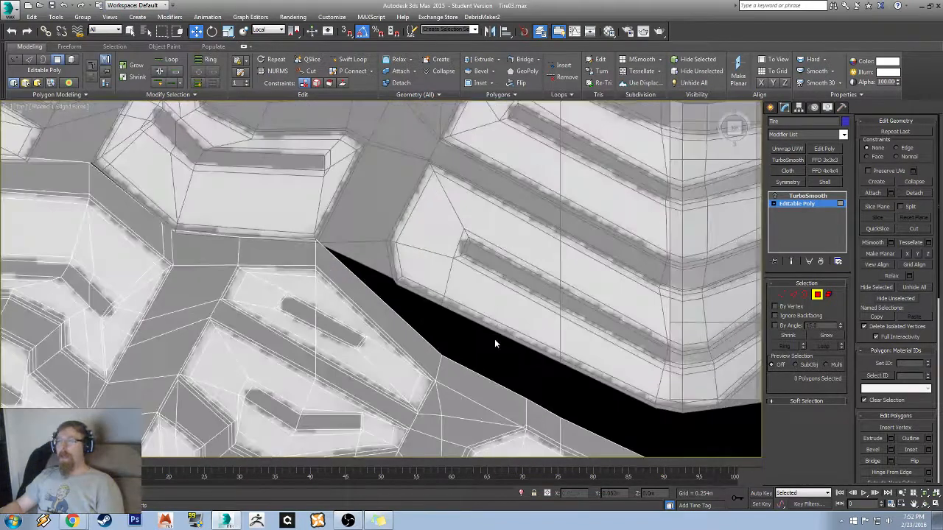
{"action": "middle_click_drag", "start_coordinate": [536, 346], "coordinate": [218, 198]}
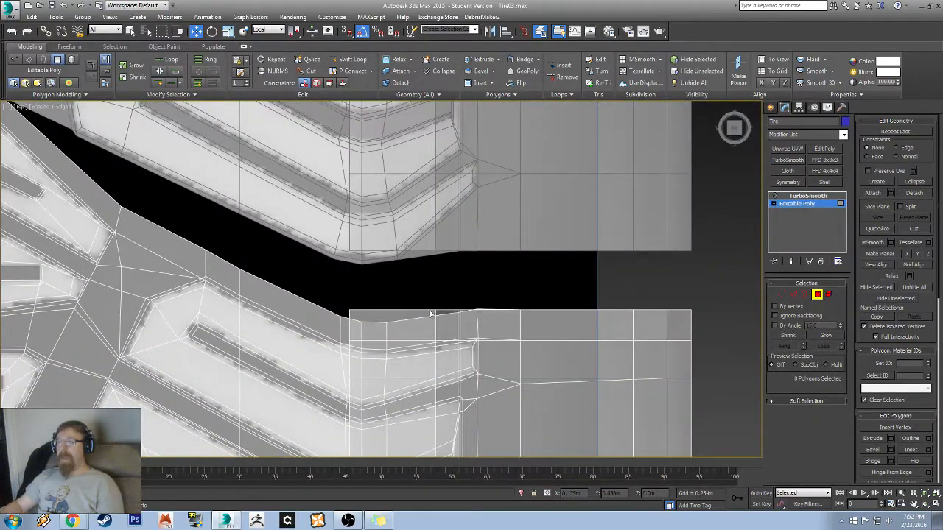
{"action": "left_click", "coordinate": [794, 295]}
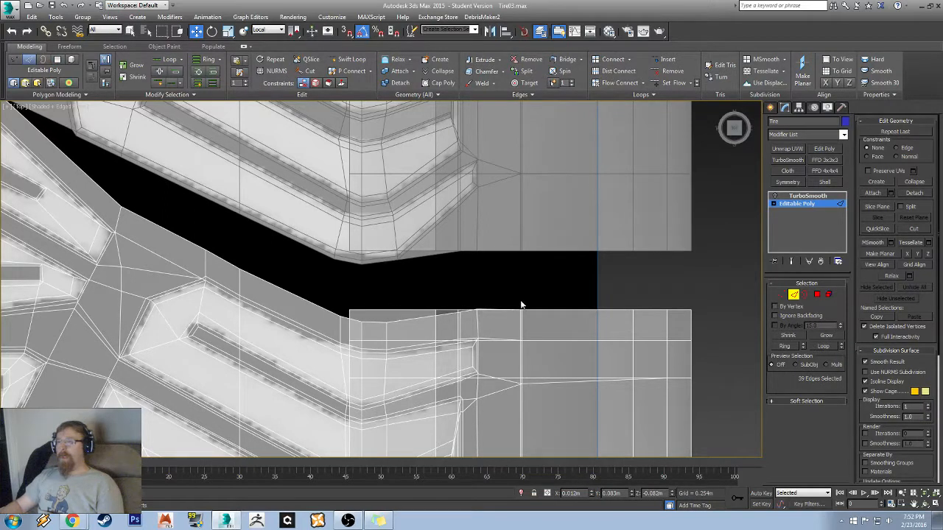
{"action": "middle_click_drag", "start_coordinate": [485, 281], "coordinate": [643, 285]}
{"action": "scroll", "coordinate": [640, 265], "scroll_direction": "down", "scroll_amount": 3}
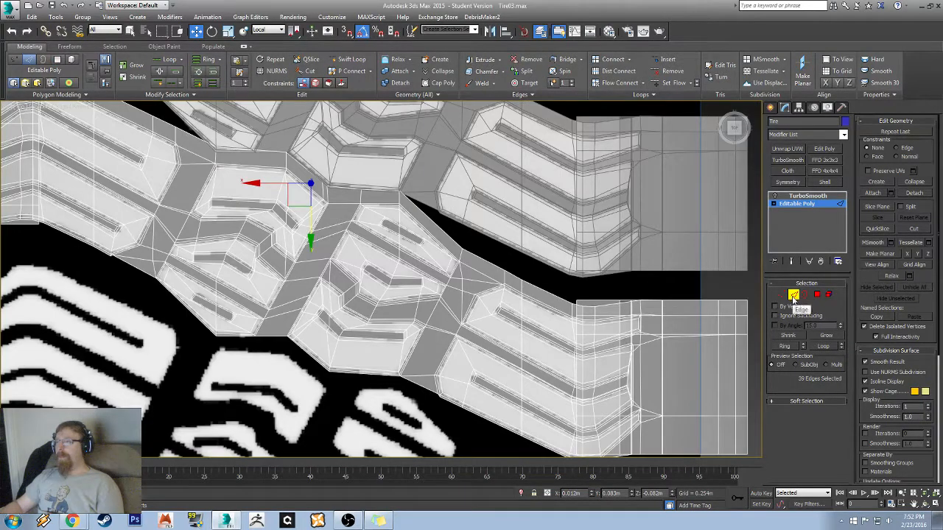
{"action": "left_click", "coordinate": [784, 197]}
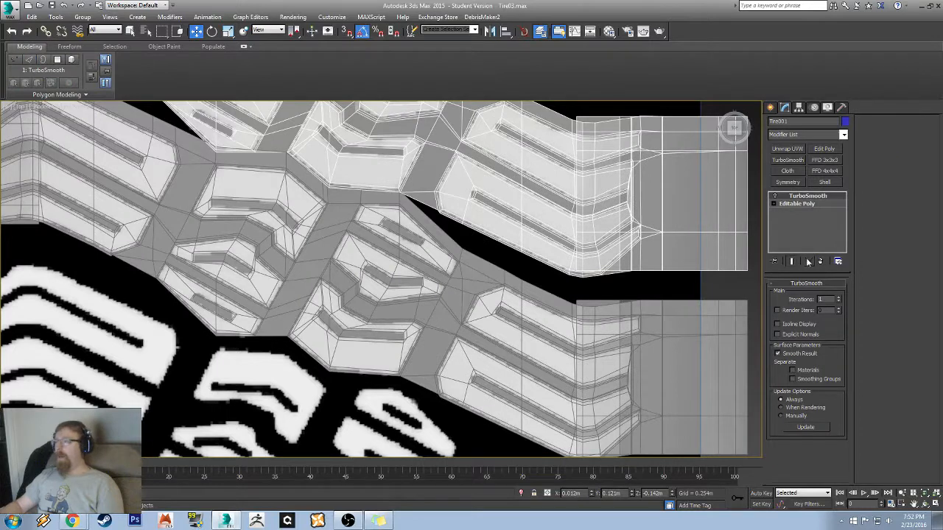
{"action": "left_click", "coordinate": [574, 308]}
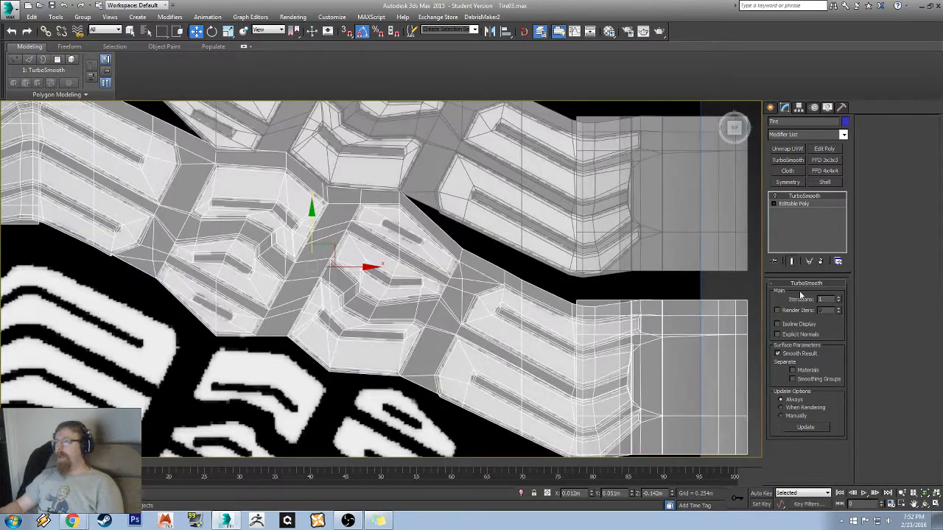
{"action": "left_click", "coordinate": [799, 204]}
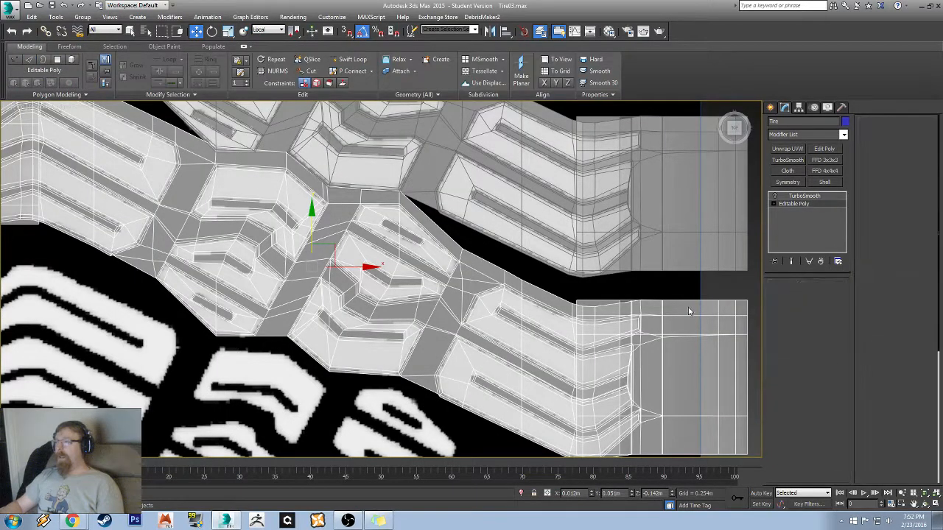
{"action": "key", "text": "2"}
{"action": "middle_click_drag", "start_coordinate": [218, 198], "coordinate": [506, 290]}
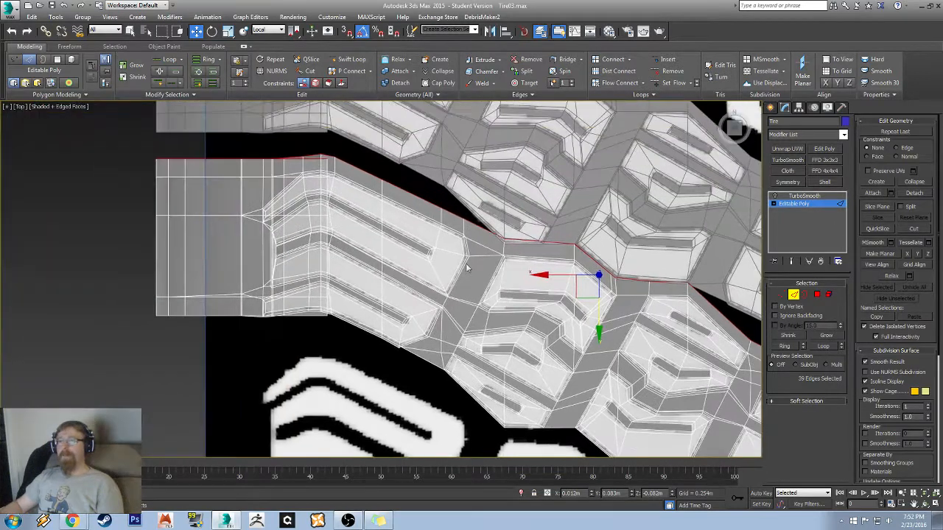
{"action": "middle_click_drag", "start_coordinate": [299, 195], "coordinate": [196, 253]}
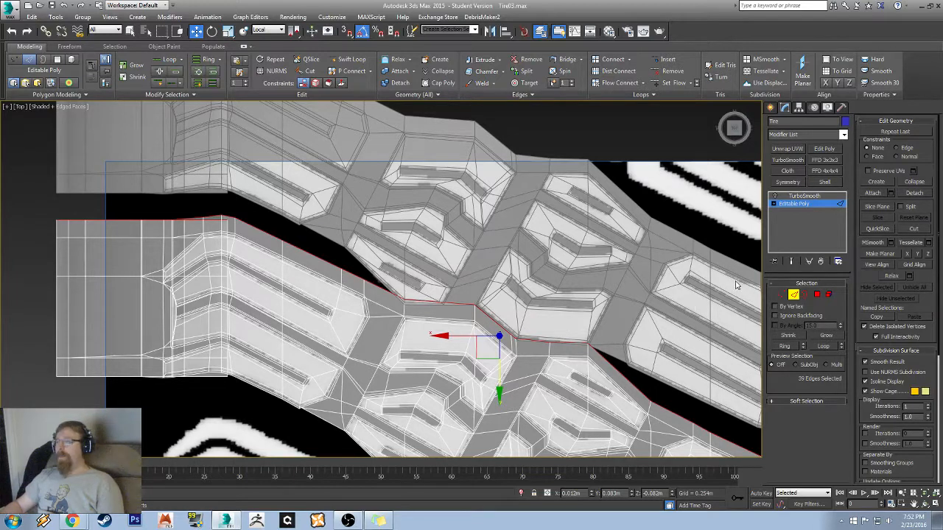
- Switch to vertex editing and select the two rows of vertices along the Tire piece's upper sidewall and shoulder border
{"action": "left_click", "coordinate": [784, 297]}
{"action": "middle_click_drag", "start_coordinate": [189, 206], "coordinate": [314, 219]}
{"action": "scroll", "coordinate": [350, 224], "scroll_direction": "up", "scroll_amount": 3}
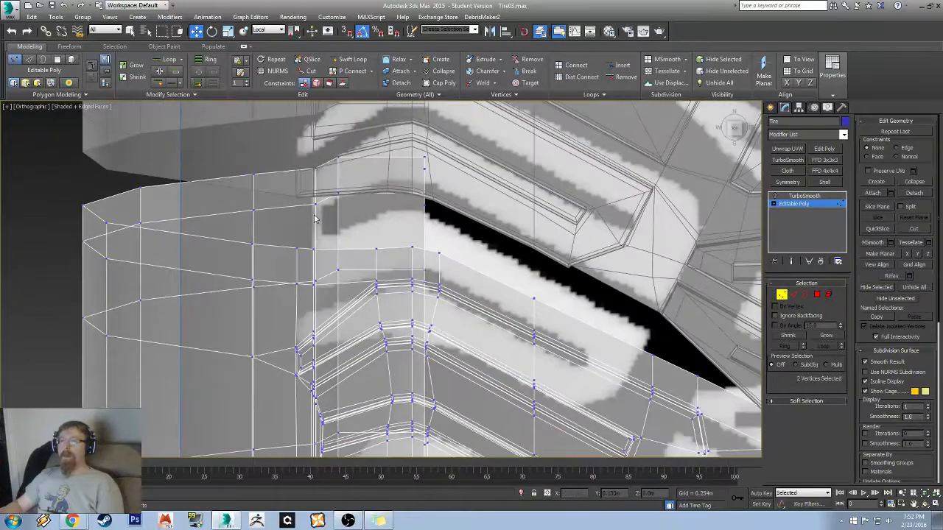
{"action": "left_click_drag", "start_coordinate": [438, 255], "coordinate": [437, 253]}
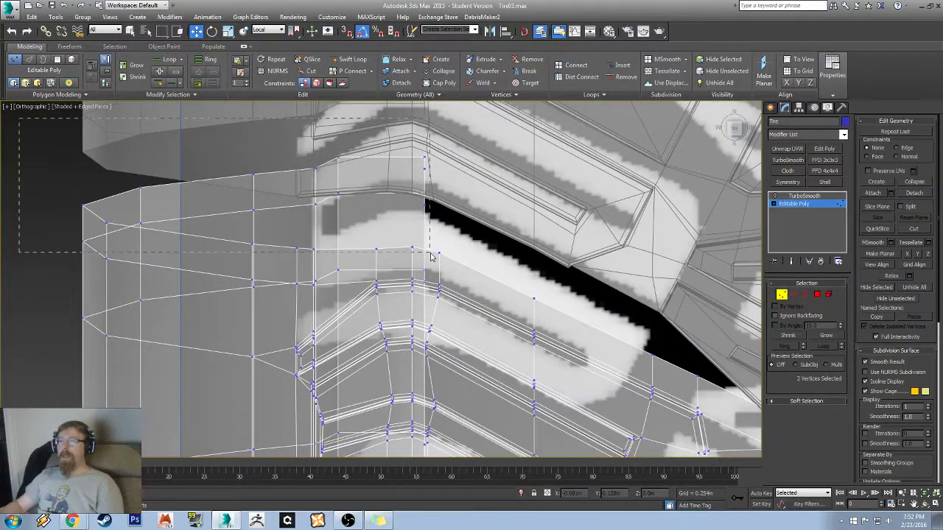
{"action": "middle_click_drag", "start_coordinate": [436, 253], "coordinate": [334, 243], "text": "alt"}
{"action": "mouse_move", "coordinate": [526, 179]}
{"action": "middle_mouse_down", "text": "alt"}
{"action": "mouse_move", "coordinate": [496, 183]}
{"action": "mouse_move", "coordinate": [516, 182]}
{"action": "middle_mouse_up", "text": "alt"}
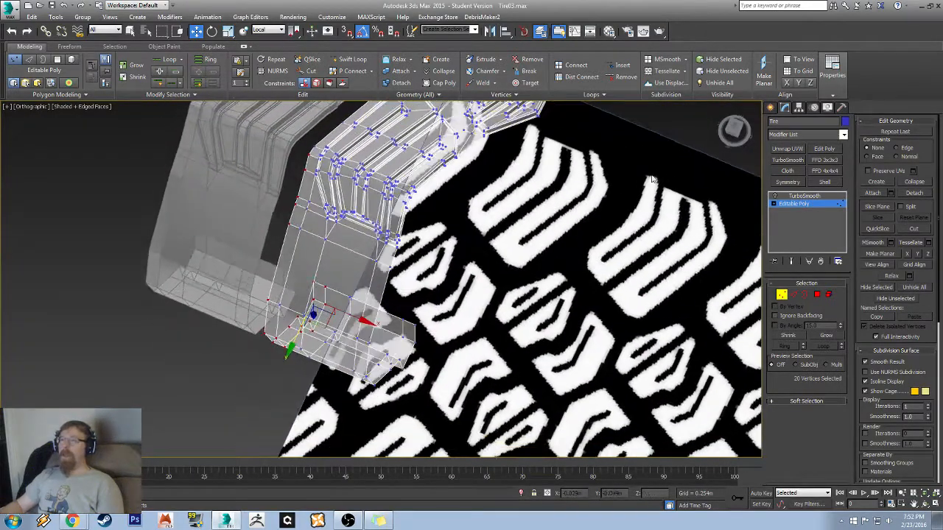
- Set the reference coordinate system to World and move the selected sidewall vertices along Y across the gap to the neighbouring piece's edge
{"action": "left_click", "coordinate": [734, 128]}
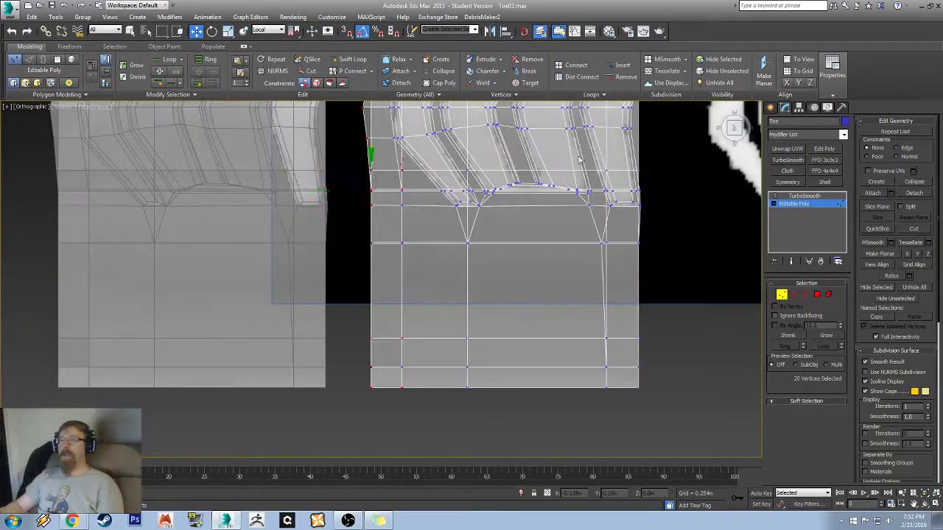
{"action": "left_click", "coordinate": [269, 30]}
{"action": "left_click", "coordinate": [267, 51]}
{"action": "middle_click_drag", "start_coordinate": [360, 254], "coordinate": [376, 188]}
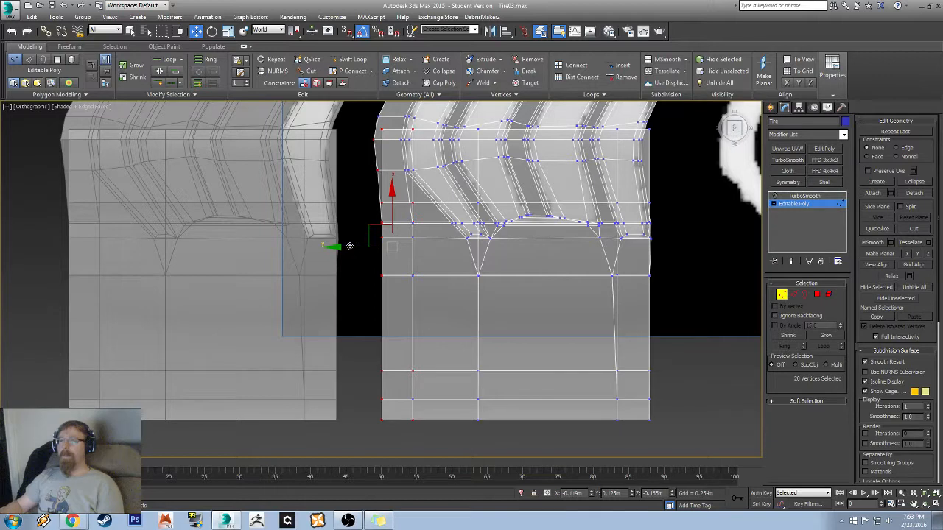
{"action": "left_click_drag", "start_coordinate": [349, 246], "coordinate": [304, 243]}
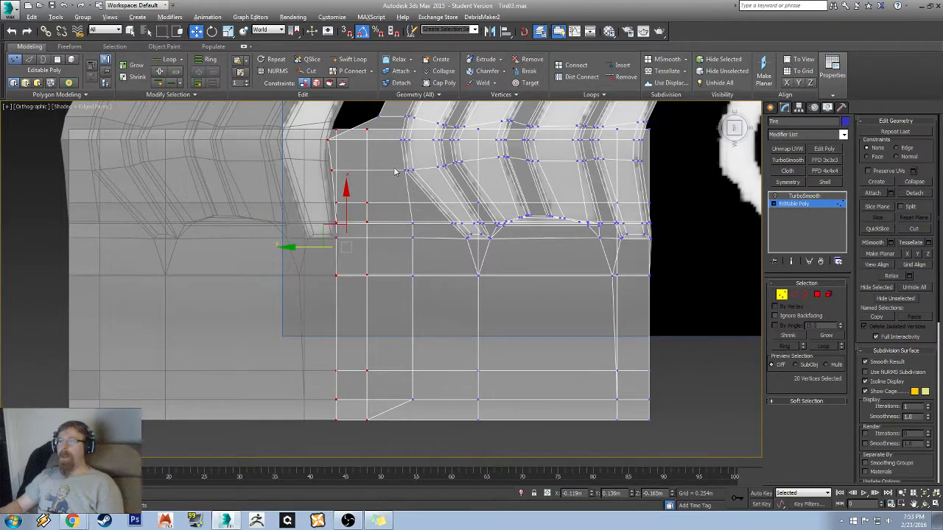
- Move the first two upper border vertices inward from the shoulder, one by one, up to the neighbouring piece's lower edge
{"action": "middle_click_drag", "start_coordinate": [394, 171], "coordinate": [490, 156], "text": "alt"}
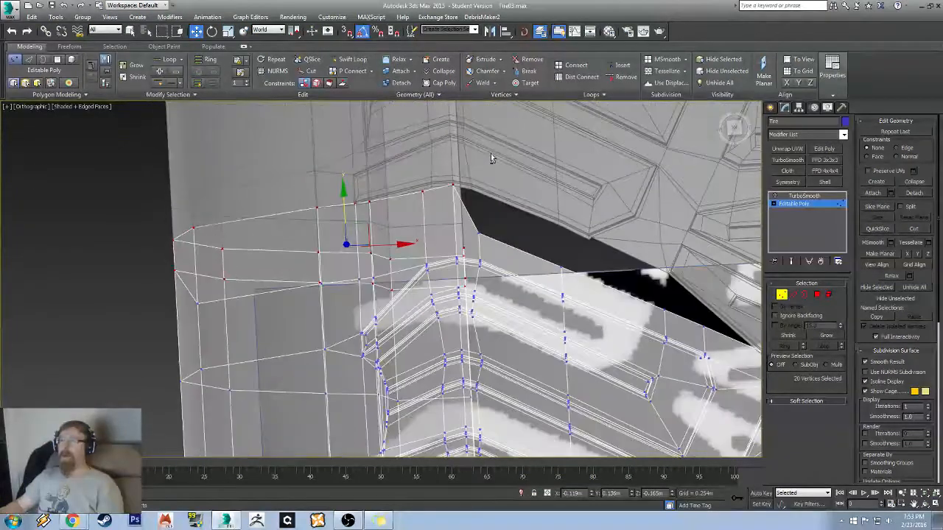
{"action": "middle_click_drag", "start_coordinate": [510, 215], "coordinate": [402, 203]}
{"action": "scroll", "coordinate": [402, 202], "scroll_direction": "up", "scroll_amount": 6}
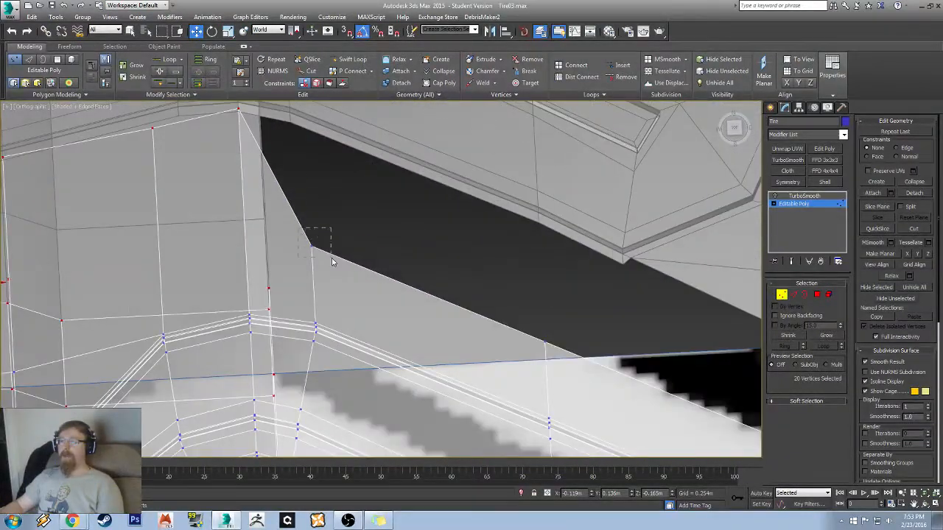
{"action": "left_click_drag", "start_coordinate": [331, 262], "coordinate": [332, 261]}
{"action": "left_click_drag", "start_coordinate": [310, 200], "coordinate": [293, 83]}
{"action": "middle_click_drag", "start_coordinate": [546, 202], "coordinate": [316, 132]}
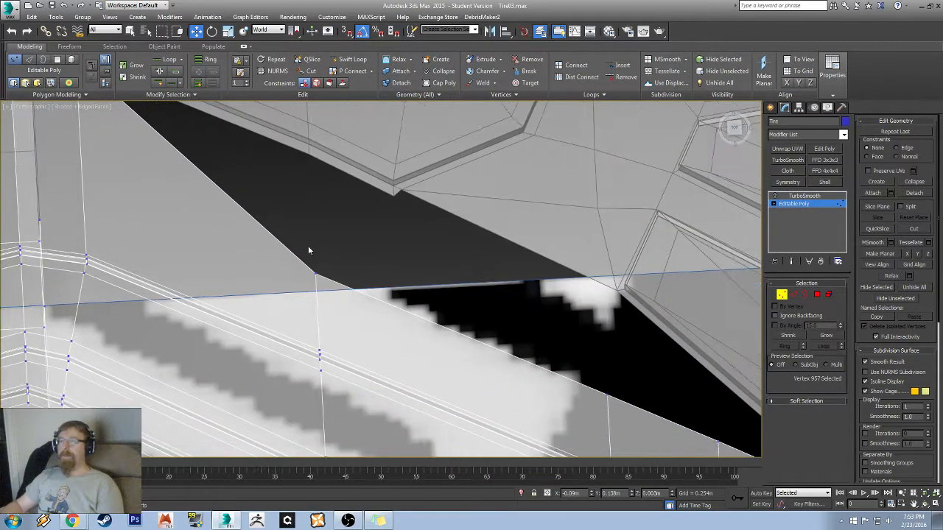
{"action": "left_click_drag", "start_coordinate": [308, 251], "coordinate": [338, 292]}
{"action": "left_click_drag", "start_coordinate": [313, 234], "coordinate": [316, 113]}
- Move the following two border vertices along the diagonal gap onto the neighbouring piece's edge, shifting the second one sideways as well
{"action": "middle_click_drag", "start_coordinate": [546, 277], "coordinate": [317, 275]}
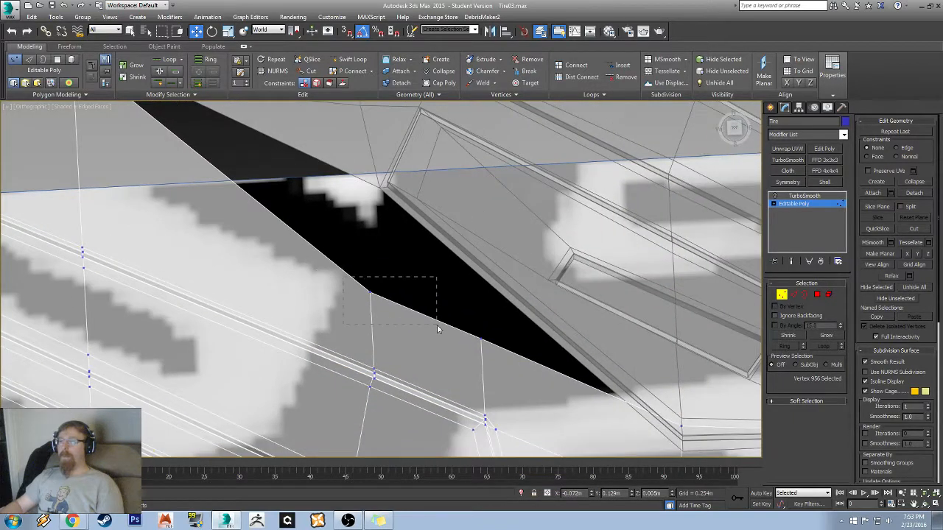
{"action": "left_click_drag", "start_coordinate": [436, 324], "coordinate": [437, 324]}
{"action": "left_click_drag", "start_coordinate": [369, 255], "coordinate": [366, 146]}
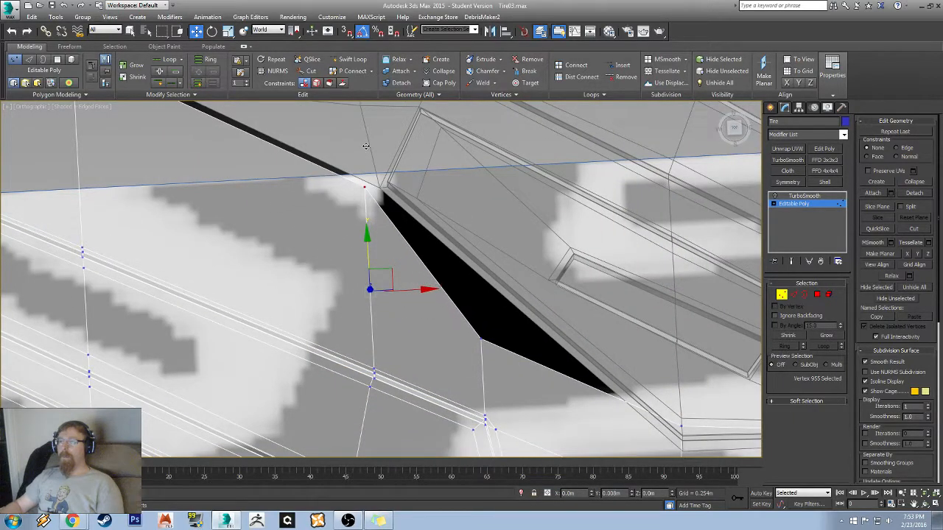
{"action": "middle_click_drag", "start_coordinate": [530, 333], "coordinate": [302, 228]}
{"action": "left_click", "coordinate": [253, 234]}
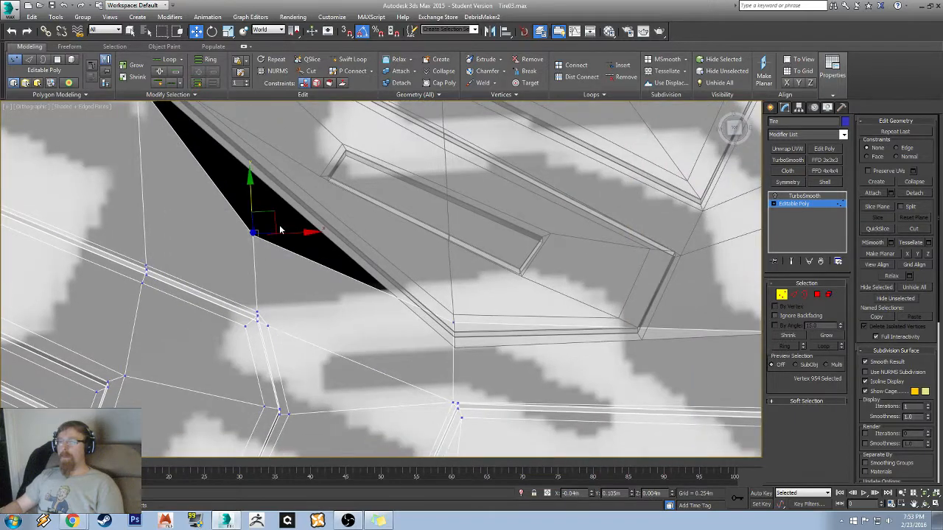
{"action": "left_click_drag", "start_coordinate": [273, 213], "coordinate": [310, 193]}
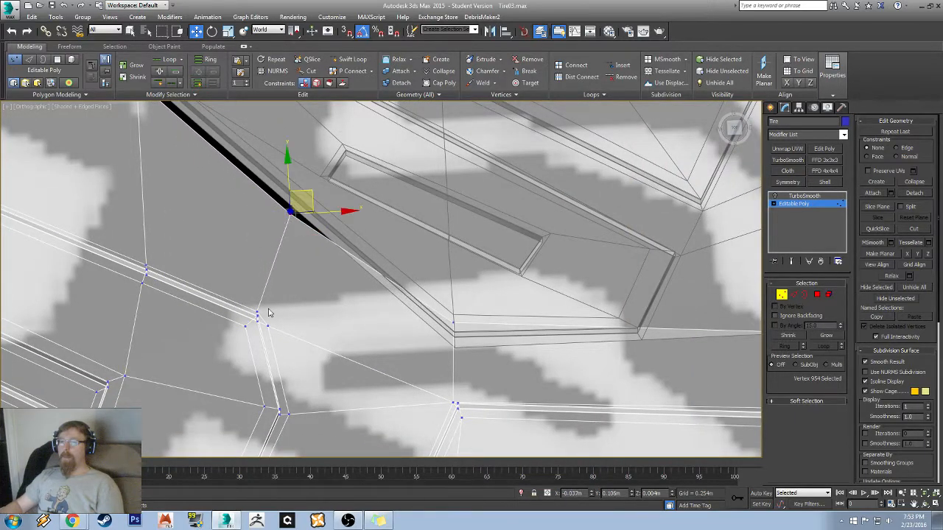
- Adjust the border vertex at the neighbouring tread block's corner and the one beyond it to follow that piece's edge
{"action": "middle_click_drag", "start_coordinate": [268, 315], "coordinate": [233, 283], "text": "alt"}
{"action": "middle_click_drag", "start_coordinate": [291, 336], "coordinate": [320, 273], "text": "alt"}
{"action": "left_click", "coordinate": [345, 223]}
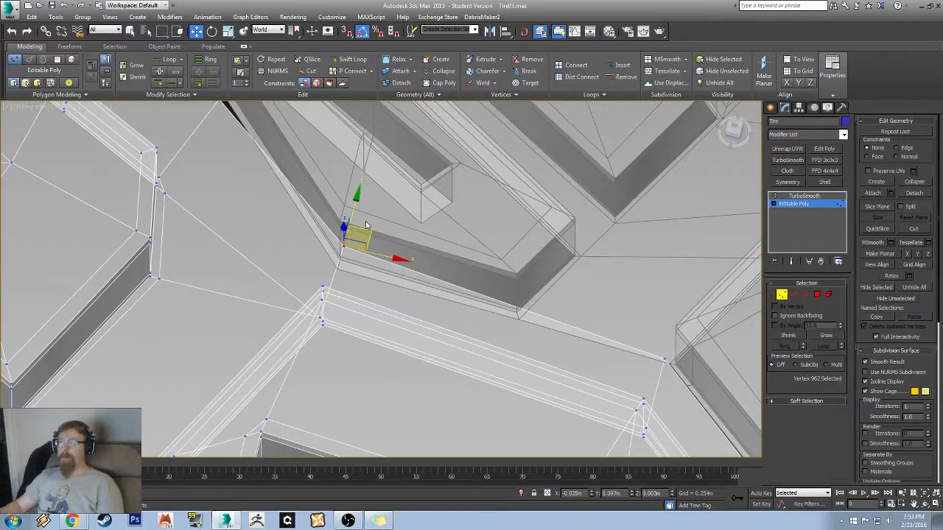
{"action": "left_click_drag", "start_coordinate": [356, 203], "coordinate": [350, 226]}
{"action": "middle_click_drag", "start_coordinate": [350, 226], "coordinate": [465, 269], "text": "alt"}
{"action": "left_click", "coordinate": [466, 276]}
{"action": "left_click_drag", "start_coordinate": [495, 259], "coordinate": [501, 269]}
{"action": "middle_click_drag", "start_coordinate": [590, 378], "coordinate": [317, 179]}
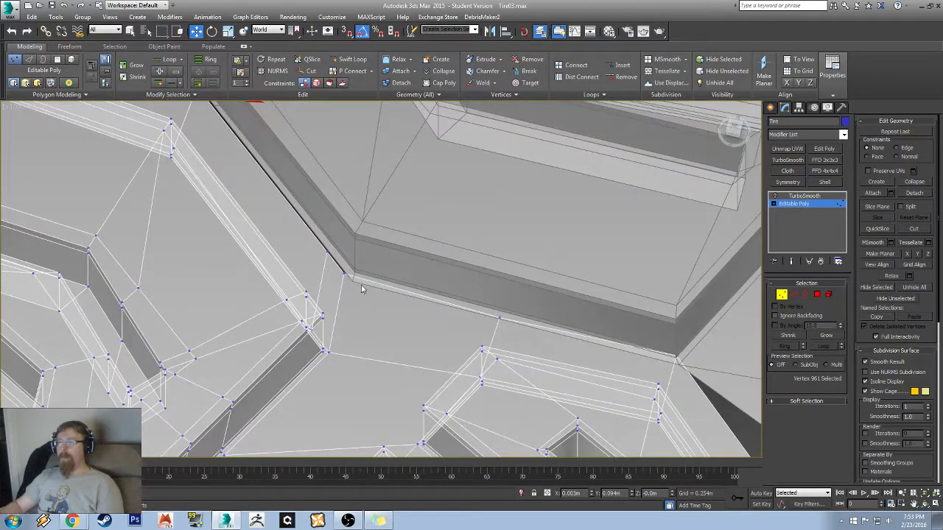
- Move the border vertices around the tread block's lower corner onto the edge of the neighbouring tire segment
{"action": "left_click", "coordinate": [343, 272]}
{"action": "left_click_drag", "start_coordinate": [365, 258], "coordinate": [368, 264]}
{"action": "left_click", "coordinate": [327, 253]}
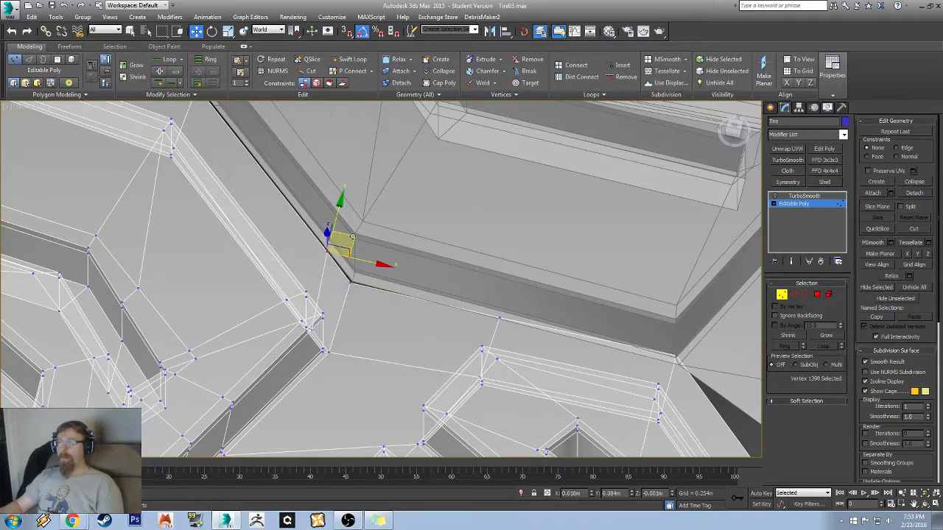
{"action": "left_click_drag", "start_coordinate": [352, 236], "coordinate": [363, 253]}
{"action": "left_click_drag", "start_coordinate": [466, 298], "coordinate": [517, 330]}
{"action": "middle_click_drag", "start_coordinate": [516, 331], "coordinate": [446, 190], "text": "alt"}
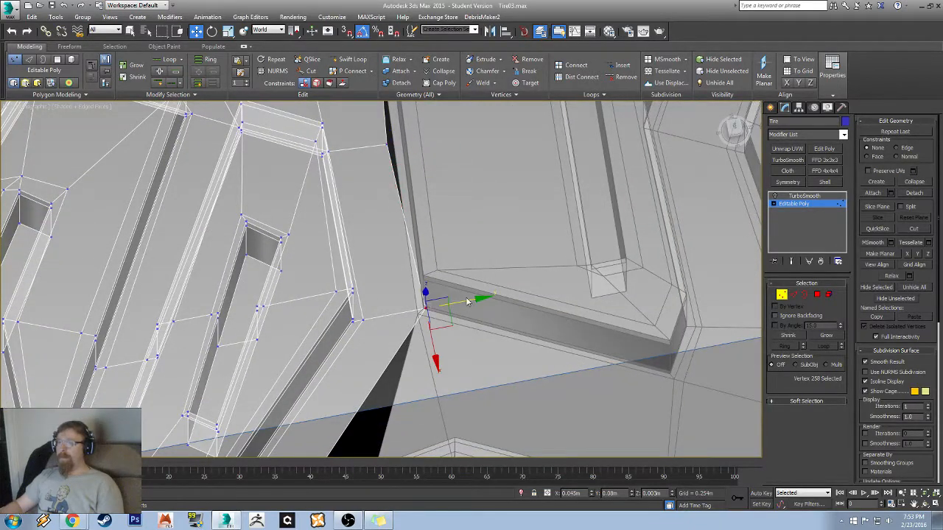
{"action": "middle_click_drag", "start_coordinate": [467, 302], "coordinate": [368, 302], "text": "alt"}
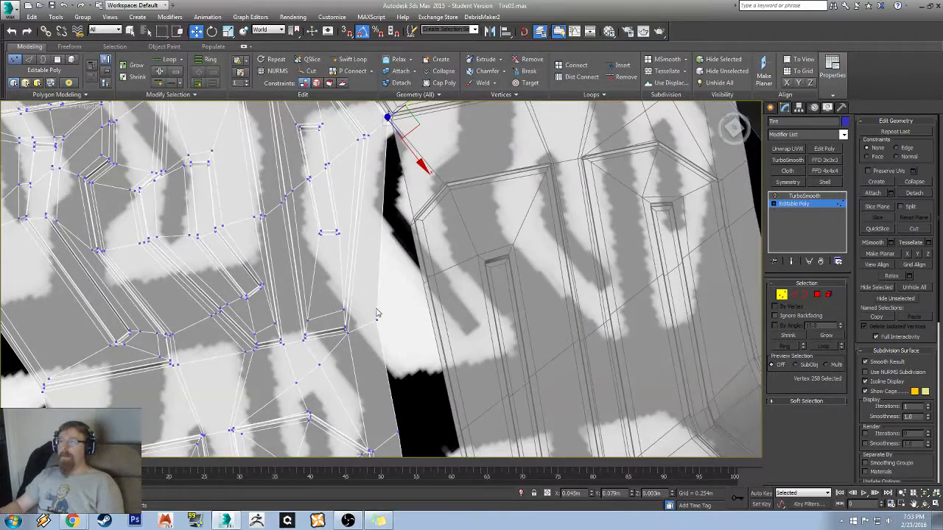
- Pull the next border vertices further down the tread across the gap to meet the neighbouring segment's edge
{"action": "left_click", "coordinate": [377, 314]}
{"action": "left_click_drag", "start_coordinate": [406, 325], "coordinate": [455, 305]}
{"action": "middle_click_drag", "start_coordinate": [452, 386], "coordinate": [383, 184]}
{"action": "scroll", "coordinate": [318, 228], "scroll_direction": "up", "scroll_amount": 3}
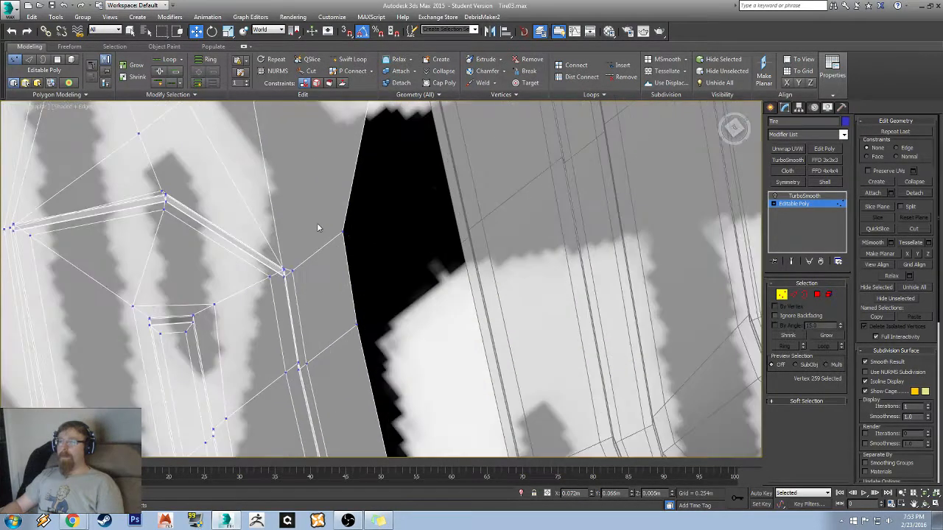
{"action": "left_click_drag", "start_coordinate": [372, 257], "coordinate": [482, 228]}
- Close the gap just above the tire shoulder by moving its border vertices onto the neighbouring segment's edge
{"action": "scroll", "coordinate": [375, 286], "scroll_direction": "down", "scroll_amount": 4}
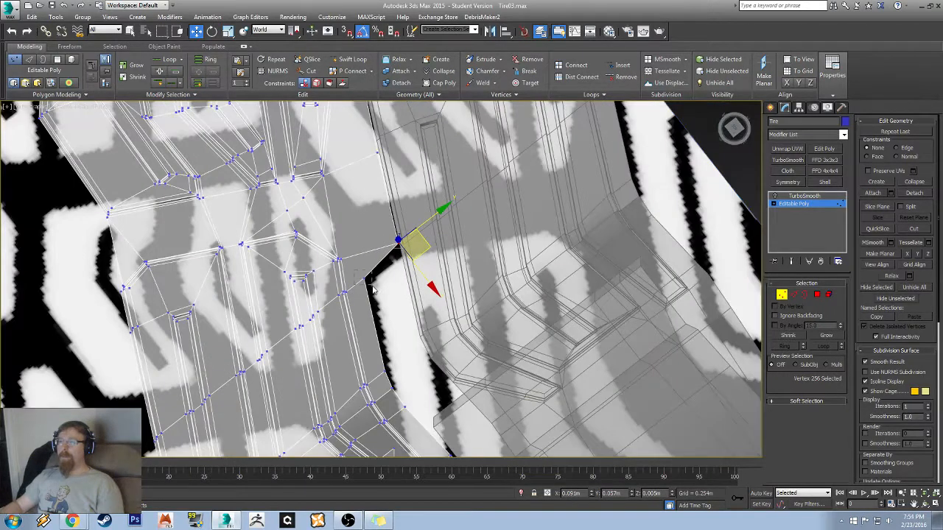
{"action": "left_click", "coordinate": [363, 276]}
{"action": "left_click", "coordinate": [405, 274]}
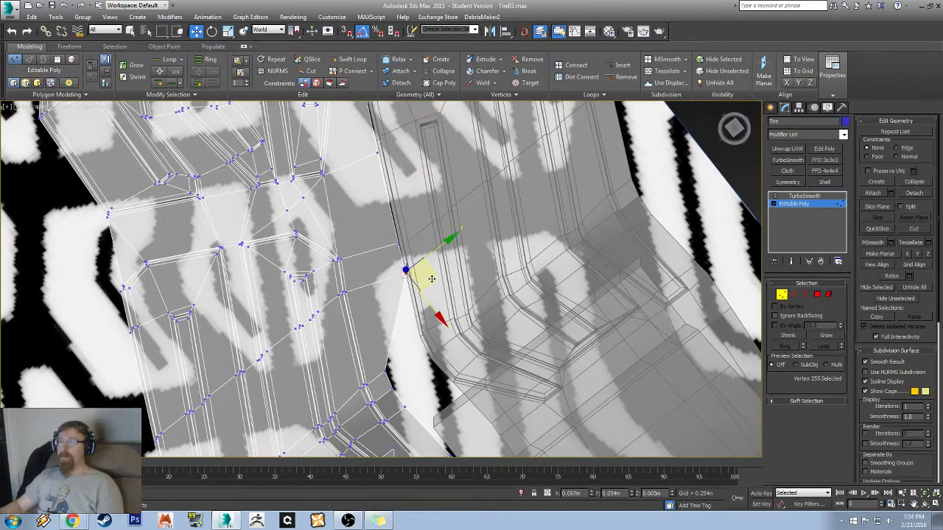
{"action": "scroll", "coordinate": [404, 274], "scroll_direction": "up", "scroll_amount": 5}
{"action": "left_click_drag", "start_coordinate": [302, 225], "coordinate": [408, 162]}
{"action": "scroll", "coordinate": [439, 266], "scroll_direction": "down", "scroll_amount": 4}
{"action": "scroll", "coordinate": [439, 266], "scroll_direction": "down", "scroll_amount": 2}
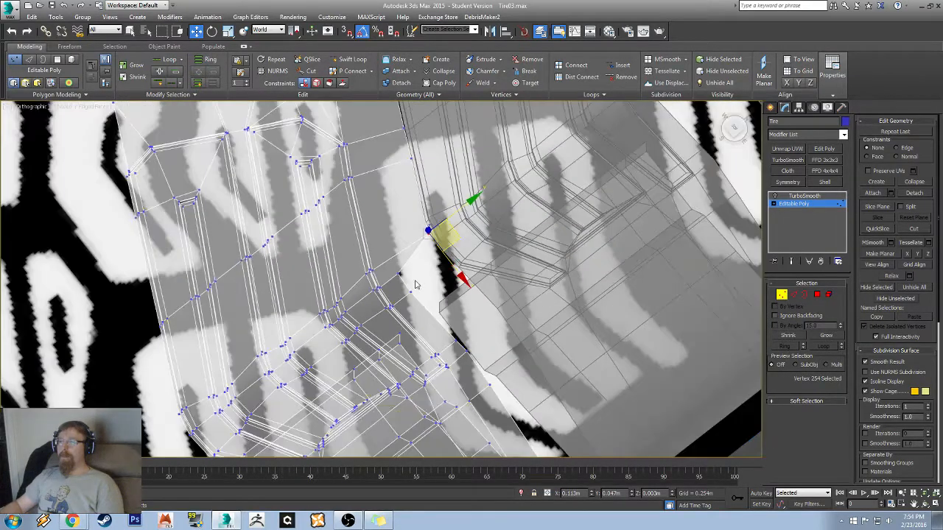
- Move the two border vertices at the shoulder bend onto the matching edge of the neighbouring segment
{"action": "left_click", "coordinate": [410, 288]}
{"action": "left_click", "coordinate": [393, 302]}
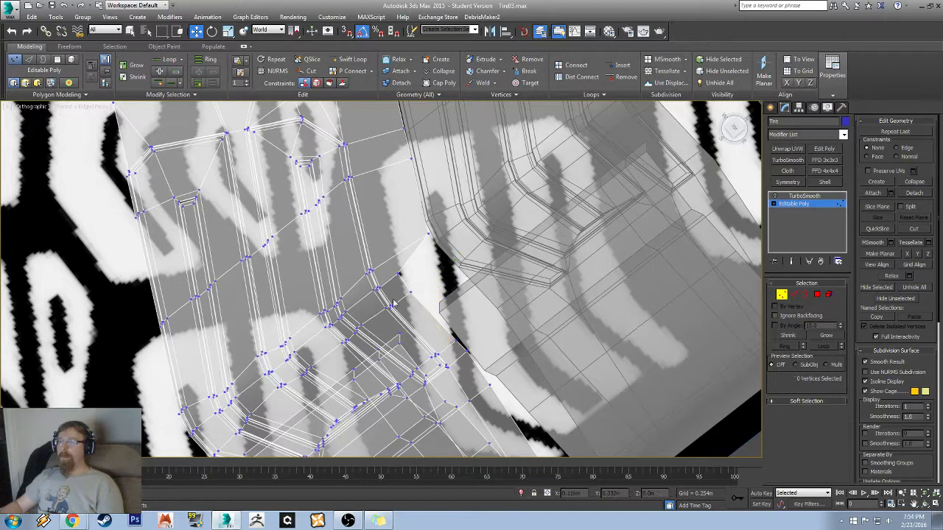
{"action": "left_click", "coordinate": [410, 289]}
{"action": "left_click_drag", "start_coordinate": [441, 293], "coordinate": [483, 272]}
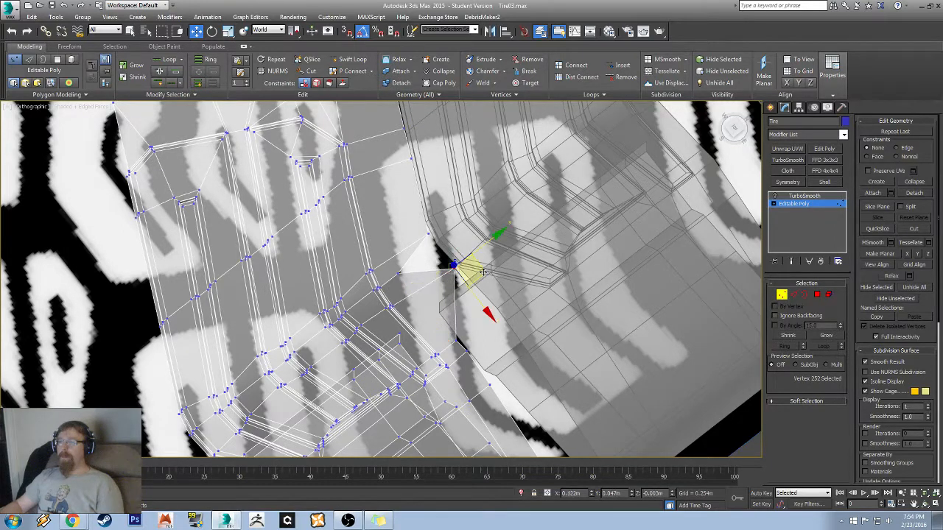
{"action": "left_click", "coordinate": [402, 273]}
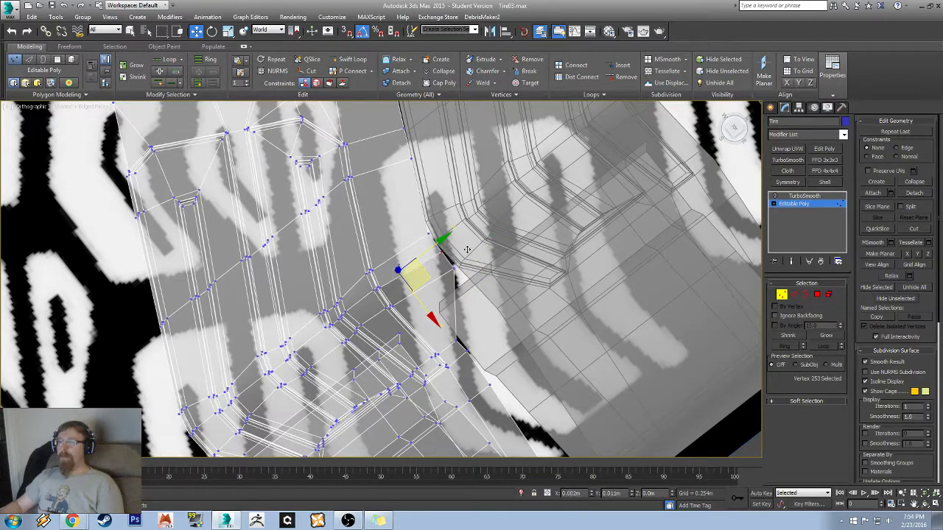
{"action": "middle_click_drag", "start_coordinate": [469, 251], "coordinate": [298, 207], "text": "alt"}
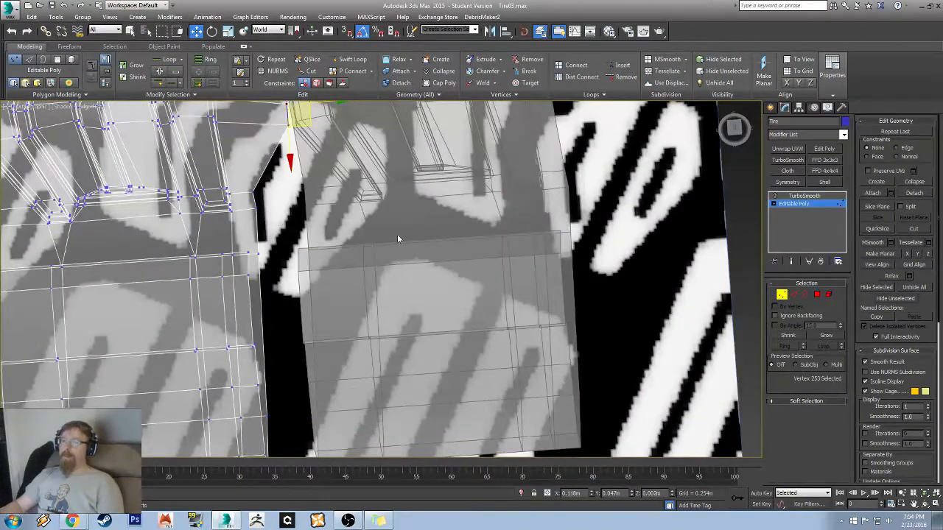
- Select the column of border vertices down the sidewall and shift it along Y to the neighbouring segment
{"action": "left_click_drag", "start_coordinate": [284, 442], "coordinate": [291, 405]}
{"action": "middle_click_drag", "start_coordinate": [291, 405], "coordinate": [321, 289], "text": "alt"}
{"action": "left_click_drag", "start_coordinate": [291, 253], "coordinate": [291, 255], "text": "ctrl"}
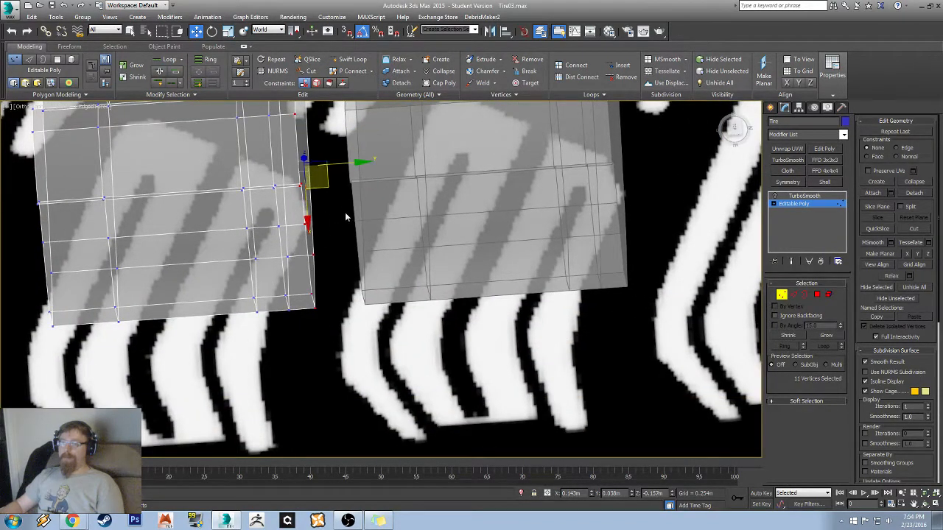
{"action": "middle_click_drag", "start_coordinate": [342, 211], "coordinate": [302, 251], "text": "alt"}
{"action": "left_click_drag", "start_coordinate": [296, 240], "coordinate": [347, 241]}
{"action": "mouse_move", "coordinate": [342, 243]}
{"action": "middle_mouse_down", "text": "alt"}
{"action": "mouse_move", "coordinate": [310, 263]}
{"action": "mouse_move", "coordinate": [343, 242]}
{"action": "mouse_move", "coordinate": [331, 248]}
{"action": "middle_mouse_up", "text": "alt"}
- Examine how the tire segment's border lines up with the neighbouring copy across the tread and on the opposite sidewall
{"action": "middle_click_drag", "start_coordinate": [327, 155], "coordinate": [407, 391]}
{"action": "scroll", "coordinate": [398, 383], "scroll_direction": "down", "scroll_amount": 4}
{"action": "scroll", "coordinate": [354, 148], "scroll_direction": "up", "scroll_amount": 6}
{"action": "middle_click_drag", "start_coordinate": [354, 149], "coordinate": [666, 153]}
{"action": "left_click", "coordinate": [737, 135]}
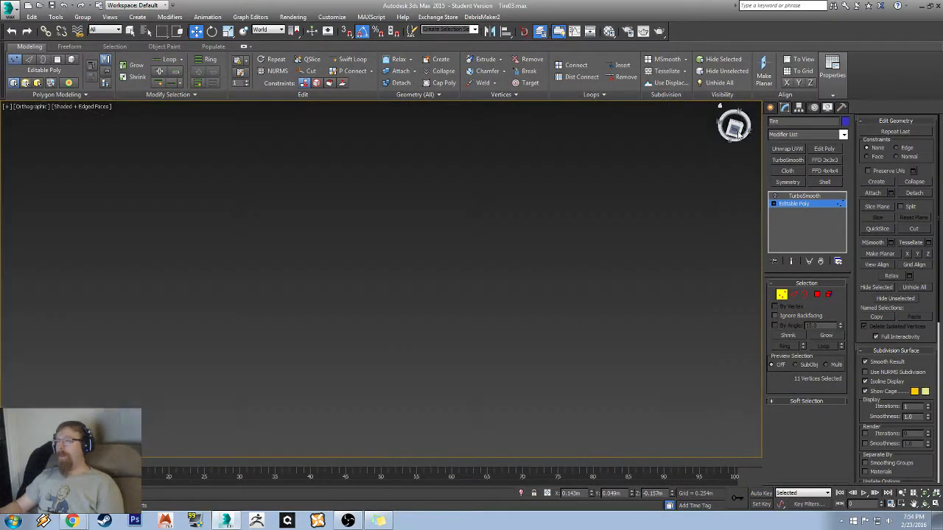
{"action": "key", "text": "z"}
{"action": "middle_click_drag", "start_coordinate": [361, 176], "coordinate": [498, 239]}
{"action": "scroll", "coordinate": [498, 239], "scroll_direction": "down", "scroll_amount": 5}
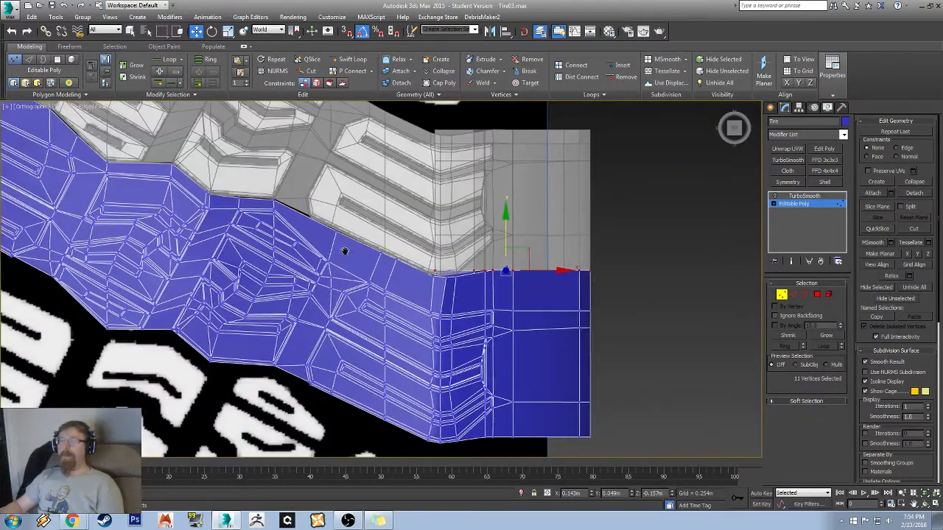
{"action": "middle_click_drag", "start_coordinate": [345, 250], "coordinate": [655, 315]}
{"action": "middle_click_drag", "start_coordinate": [292, 189], "coordinate": [445, 263]}
{"action": "scroll", "coordinate": [277, 183], "scroll_direction": "up", "scroll_amount": 4}
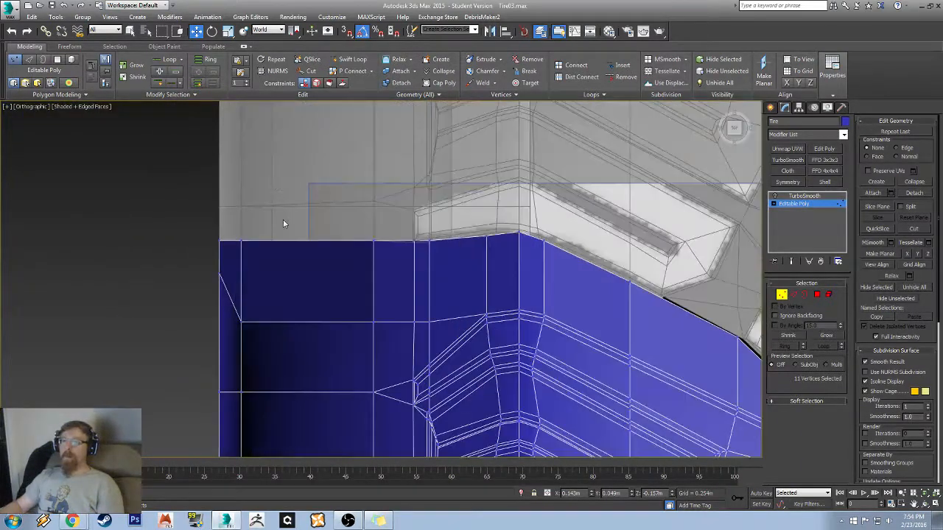
- Select the lower vertical edge loop on the opposite sidewall and shift it along Y to line up with the edges above
{"action": "middle_click_drag", "start_coordinate": [283, 223], "coordinate": [290, 271], "text": "alt"}
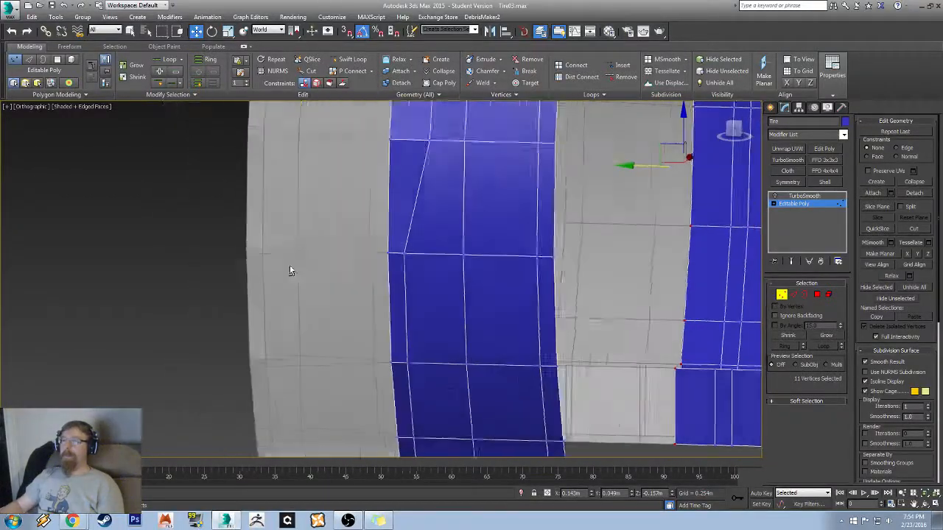
{"action": "left_click_drag", "start_coordinate": [289, 271], "coordinate": [331, 272], "text": "alt"}
{"action": "scroll", "coordinate": [538, 283], "scroll_direction": "down", "scroll_amount": 4}
{"action": "middle_click_drag", "start_coordinate": [539, 283], "coordinate": [449, 278]}
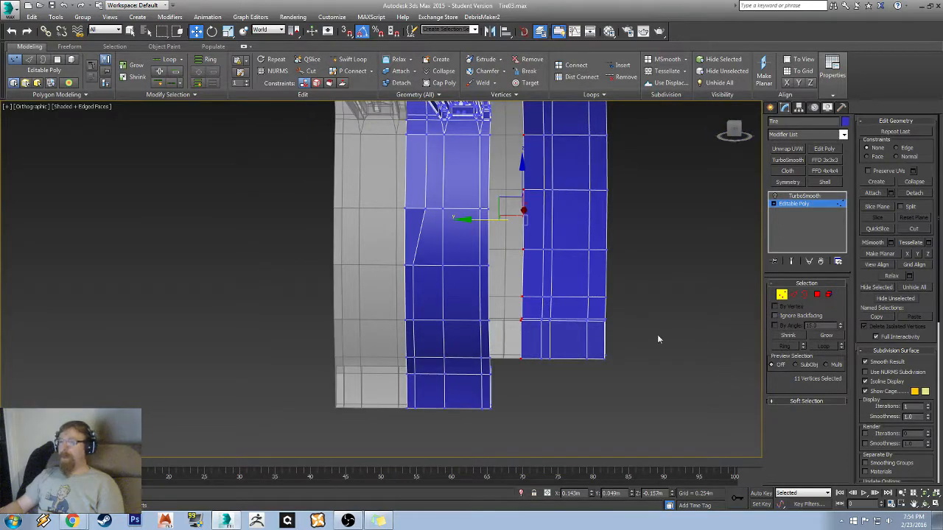
{"action": "left_click", "coordinate": [795, 296]}
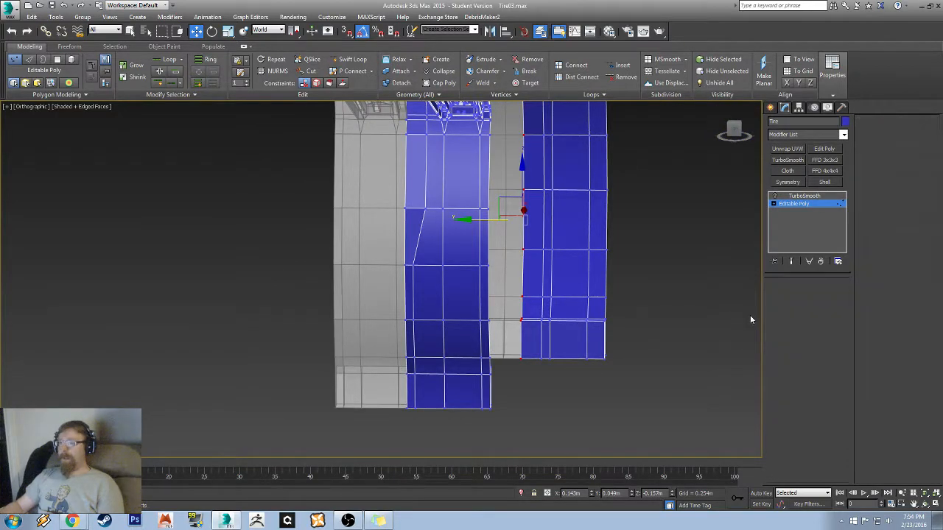
{"action": "left_click", "coordinate": [410, 286]}
{"action": "double_click", "coordinate": [412, 291]}
{"action": "middle_click_drag", "start_coordinate": [288, 139], "coordinate": [281, 268], "text": "alt"}
{"action": "left_click_drag", "start_coordinate": [553, 396], "coordinate": [555, 398], "text": "alt"}
{"action": "scroll", "coordinate": [520, 229], "scroll_direction": "up", "scroll_amount": 6}
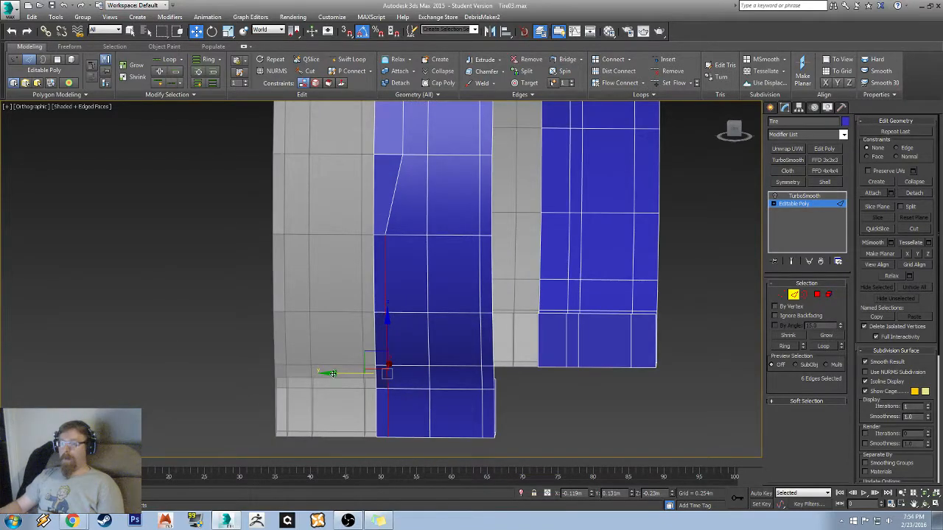
{"action": "left_click_drag", "start_coordinate": [333, 374], "coordinate": [358, 378]}
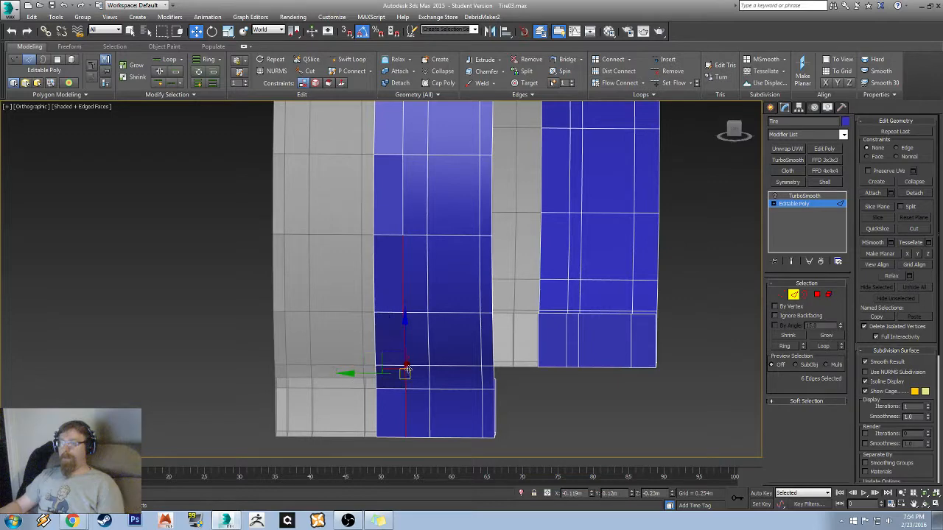
- Select the neighbouring tire segment copy and change its object color to purple
{"action": "middle_click_drag", "start_coordinate": [391, 376], "coordinate": [339, 333], "text": "alt"}
{"action": "scroll", "coordinate": [339, 334], "scroll_direction": "up", "scroll_amount": 6}
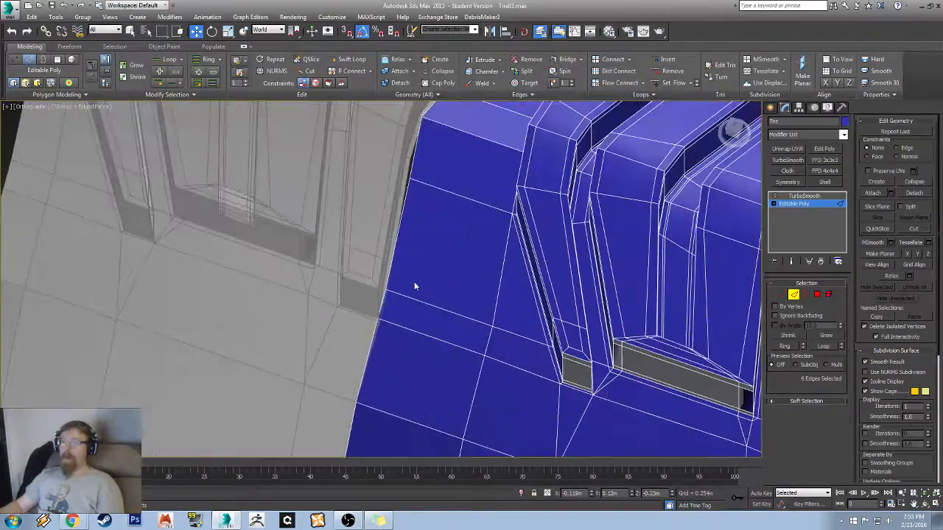
{"action": "middle_click_drag", "start_coordinate": [416, 285], "coordinate": [378, 274], "text": "alt"}
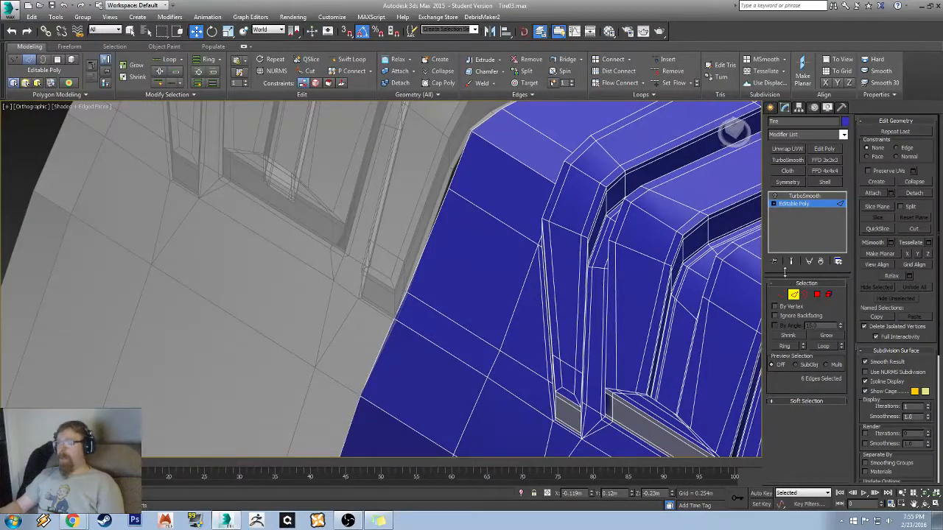
{"action": "left_click", "coordinate": [804, 196]}
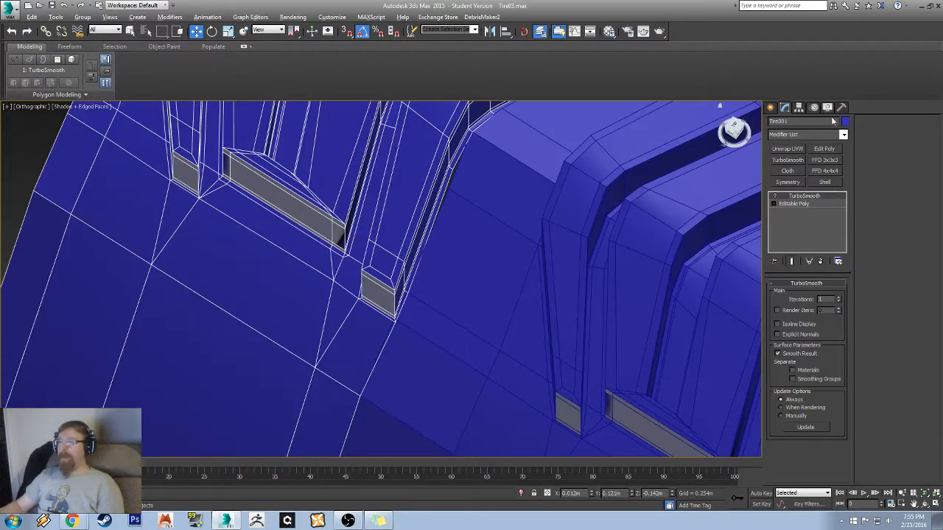
{"action": "left_click", "coordinate": [845, 121]}
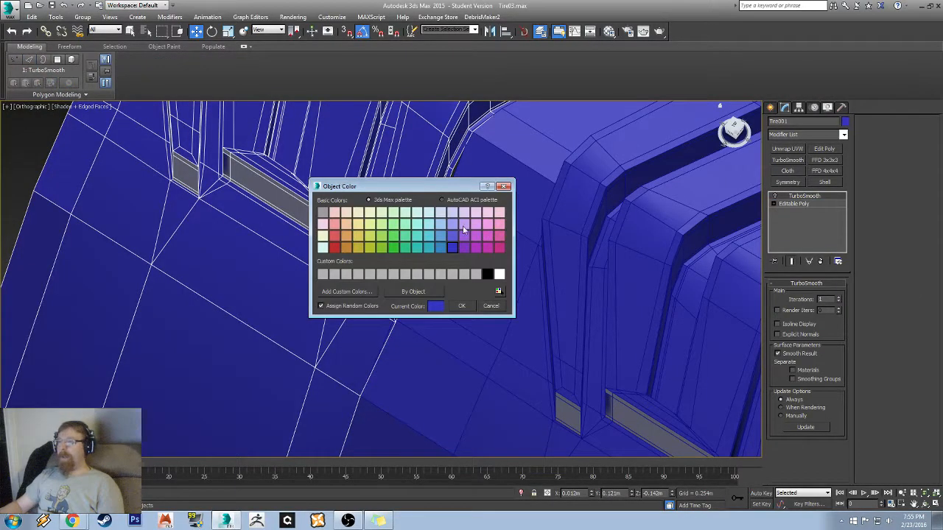
{"action": "left_click", "coordinate": [463, 247]}
{"action": "left_click", "coordinate": [462, 306]}
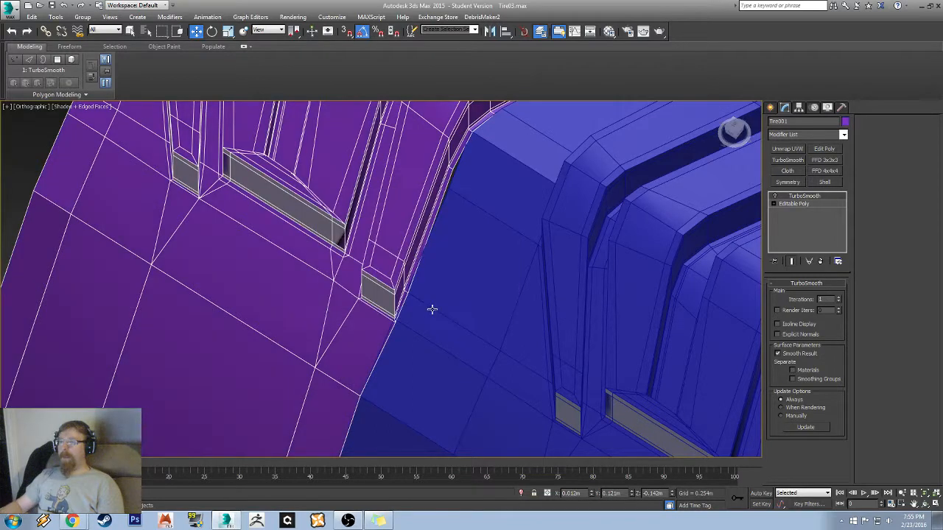
- Select the blue Tire segment again and enter vertex editing on its Editable Poly base
{"action": "middle_click_drag", "start_coordinate": [432, 310], "coordinate": [311, 310], "text": "alt"}
{"action": "middle_click_drag", "start_coordinate": [558, 200], "coordinate": [487, 312], "text": "alt"}
{"action": "left_click", "coordinate": [564, 346]}
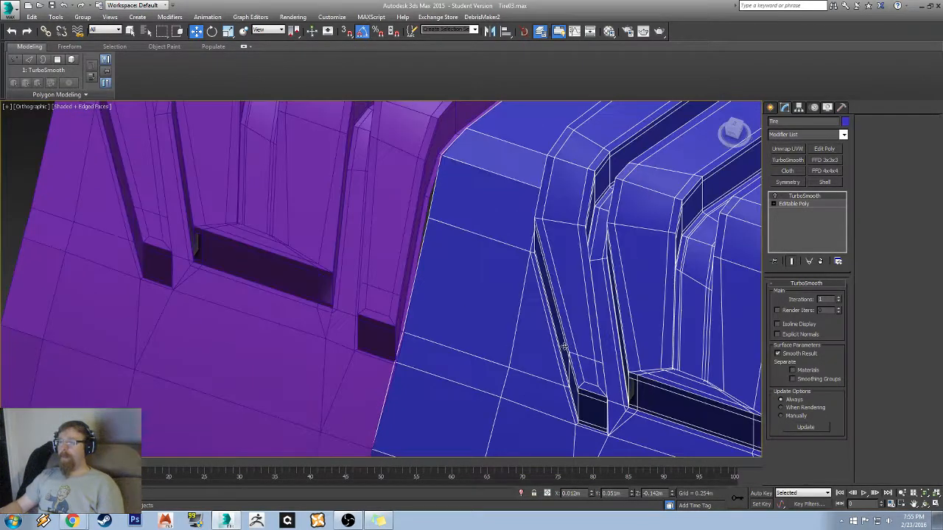
{"action": "left_click", "coordinate": [795, 204]}
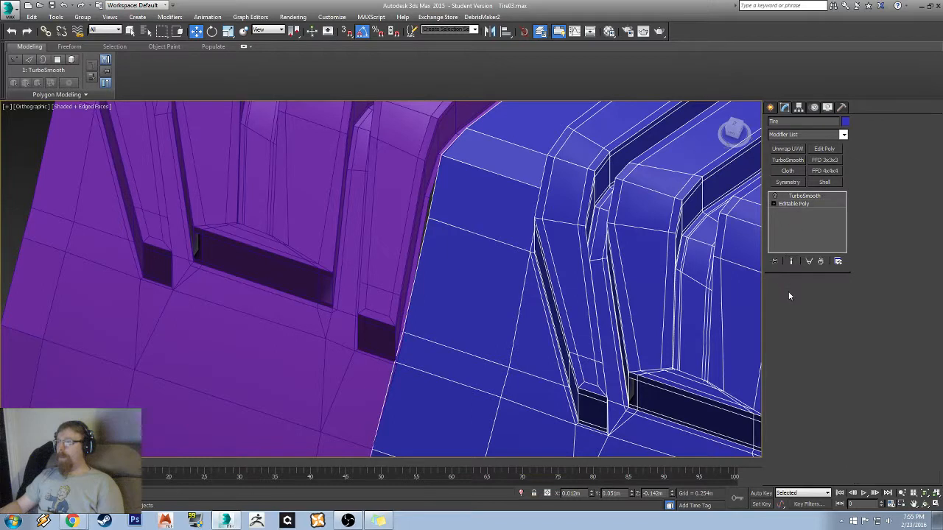
{"action": "left_click", "coordinate": [782, 295]}
- Move the two border vertices beside the purple segment's lower block recess toward that segment's edge
{"action": "scroll", "coordinate": [340, 361], "scroll_direction": "up", "scroll_amount": 5}
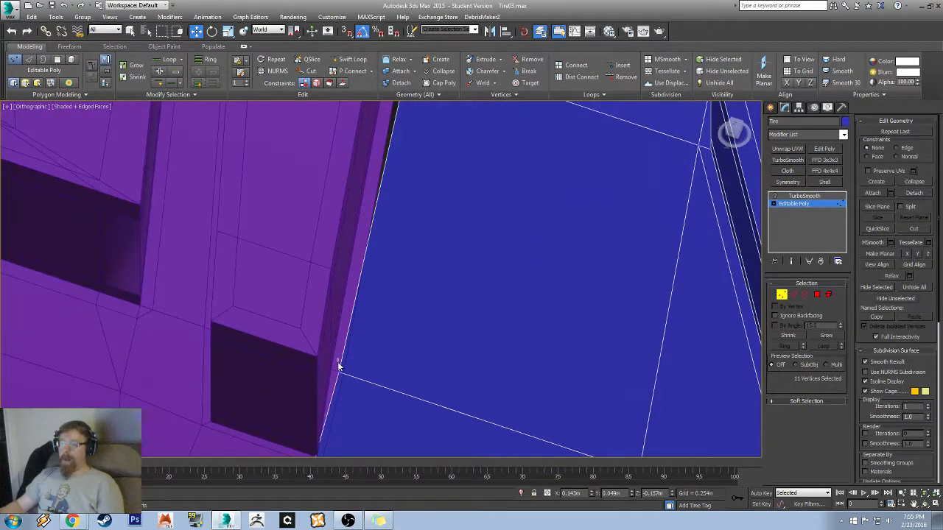
{"action": "left_click", "coordinate": [338, 362]}
{"action": "middle_click_drag", "start_coordinate": [365, 372], "coordinate": [388, 219]}
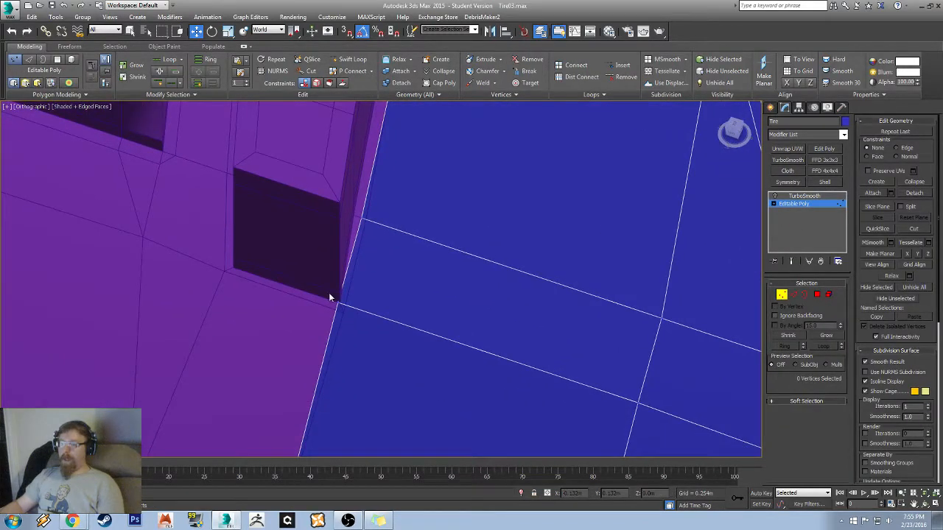
{"action": "left_click", "coordinate": [362, 219], "text": "ctrl"}
{"action": "left_click_drag", "start_coordinate": [316, 250], "coordinate": [325, 254]}
- Select the row of vertices running from the border below the shoulder to the groove and move it upward in the XZ plane
{"action": "middle_click_drag", "start_coordinate": [402, 109], "coordinate": [314, 349]}
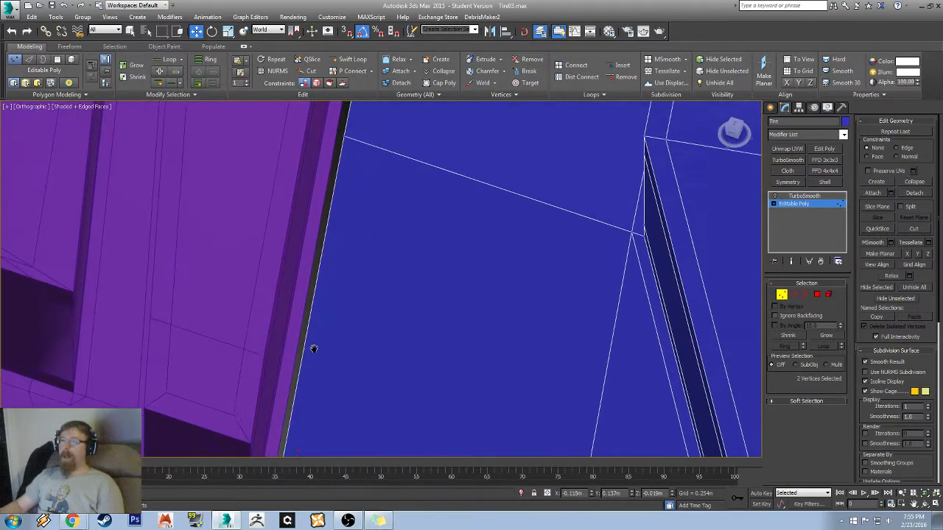
{"action": "mouse_move", "coordinate": [346, 185]}
{"action": "middle_mouse_down"}
{"action": "mouse_move", "coordinate": [328, 299]}
{"action": "mouse_move", "coordinate": [302, 380]}
{"action": "middle_mouse_up"}
{"action": "mouse_move", "coordinate": [327, 332]}
{"action": "middle_mouse_down"}
{"action": "mouse_move", "coordinate": [311, 363]}
{"action": "mouse_move", "coordinate": [349, 316]}
{"action": "mouse_move", "coordinate": [340, 296]}
{"action": "mouse_move", "coordinate": [341, 320]}
{"action": "mouse_move", "coordinate": [421, 324]}
{"action": "mouse_move", "coordinate": [339, 324]}
{"action": "middle_mouse_up"}
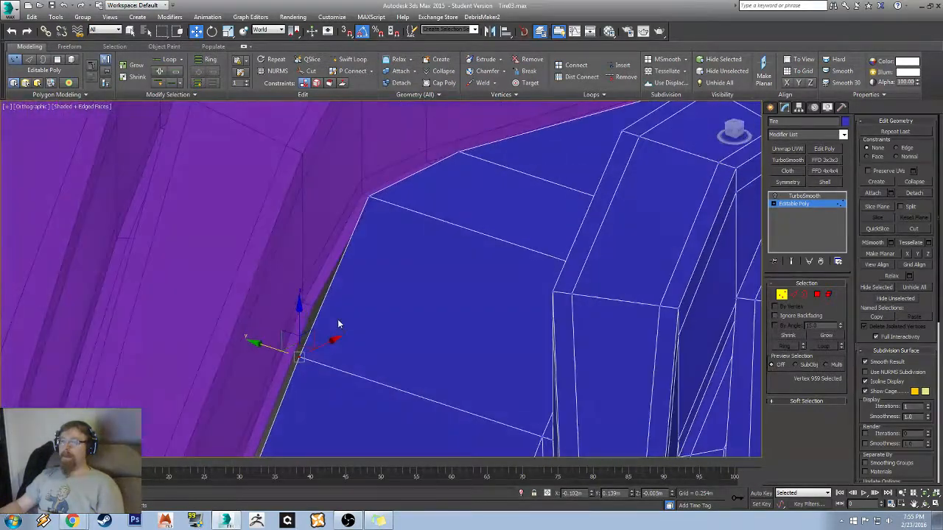
{"action": "middle_click_drag", "start_coordinate": [429, 357], "coordinate": [475, 358], "text": "alt"}
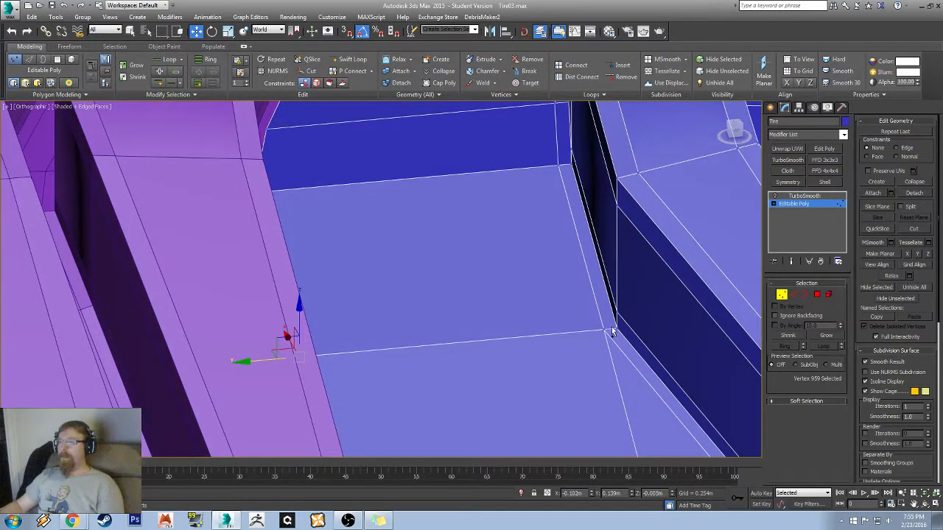
{"action": "left_click_drag", "start_coordinate": [590, 325], "coordinate": [622, 336], "text": "ctrl"}
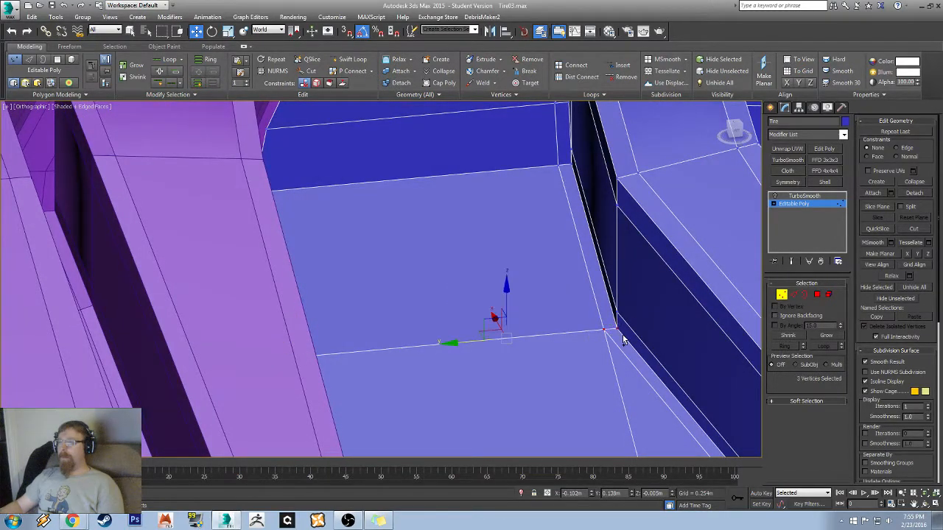
{"action": "left_click", "coordinate": [623, 324], "text": "ctrl"}
{"action": "middle_click_drag", "start_coordinate": [622, 324], "coordinate": [549, 335], "text": "alt"}
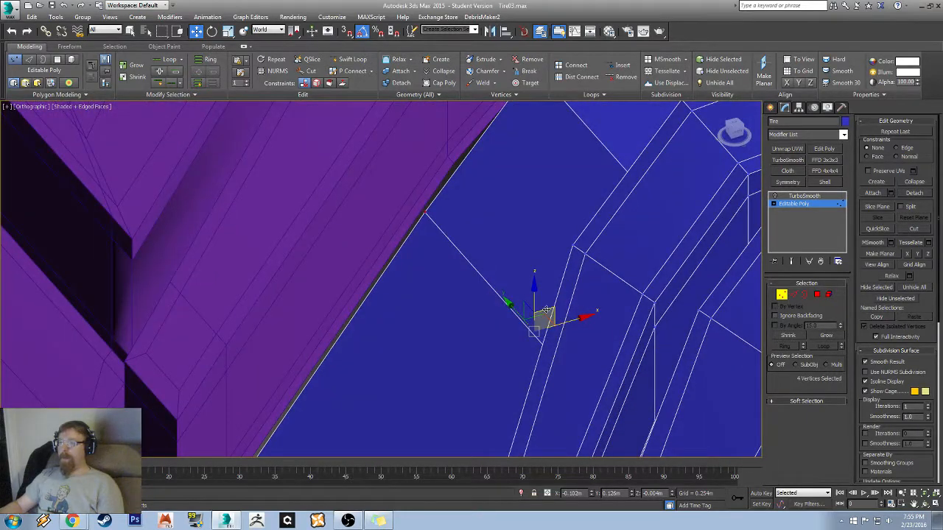
{"action": "left_click_drag", "start_coordinate": [547, 310], "coordinate": [598, 219]}
- With the Edge constraint on, slide the two single vertices at the lower end of the blue groove wall along their edges
{"action": "middle_click_drag", "start_coordinate": [598, 220], "coordinate": [454, 294], "text": "alt"}
{"action": "left_click", "coordinate": [463, 304]}
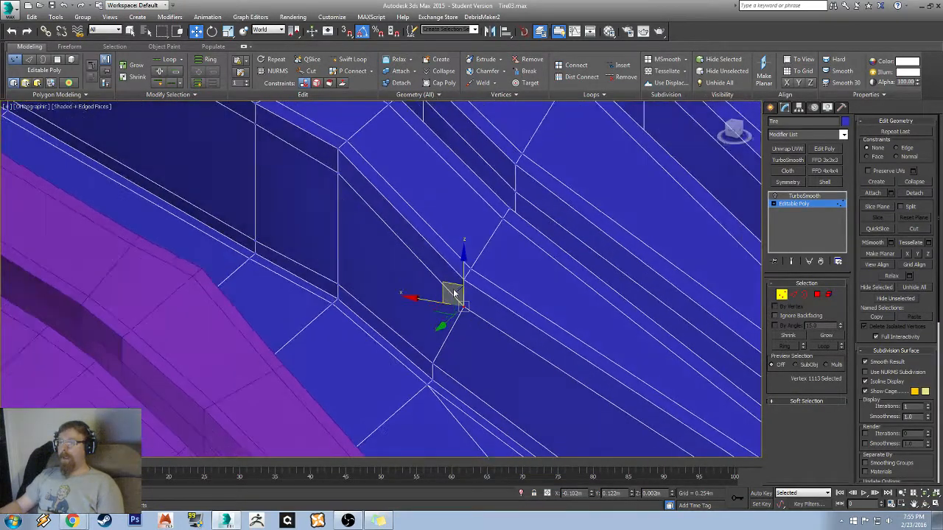
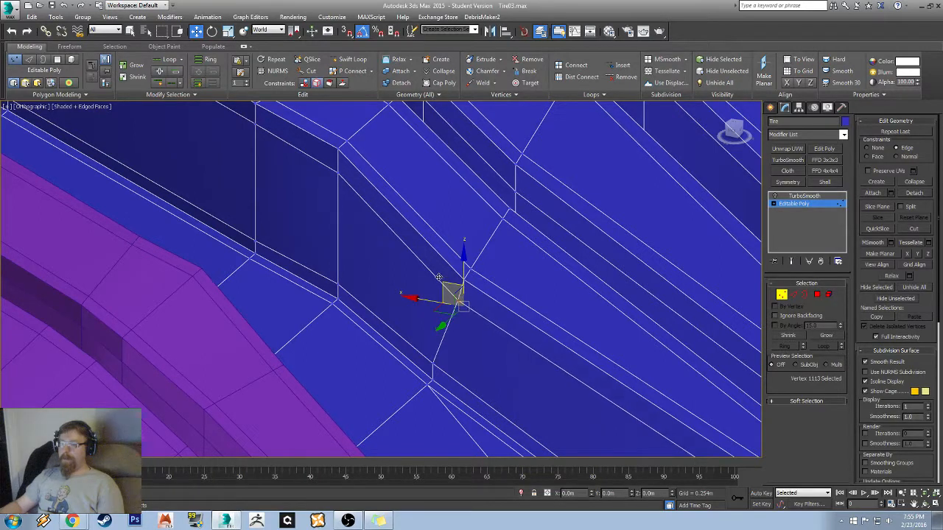
{"action": "left_click_drag", "start_coordinate": [444, 282], "coordinate": [432, 377]}
{"action": "left_click", "coordinate": [435, 359]}
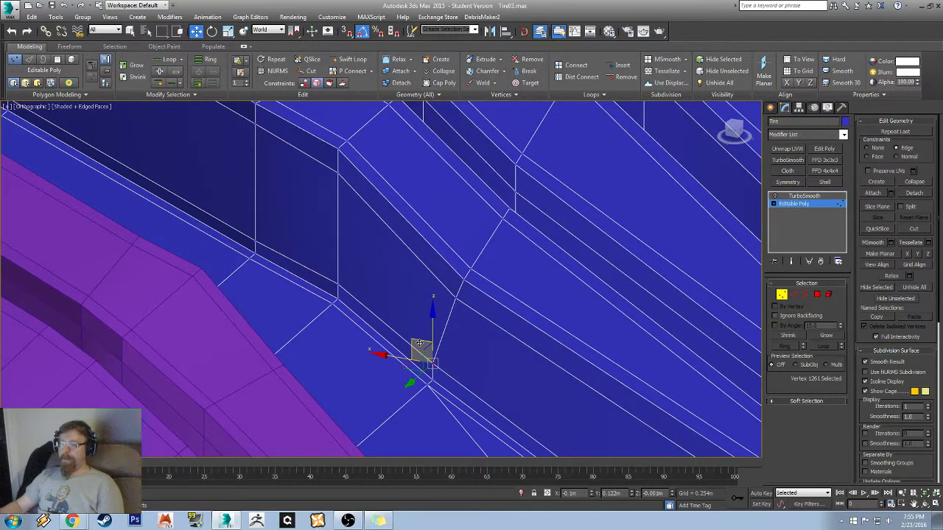
{"action": "middle_click_drag", "start_coordinate": [425, 344], "coordinate": [735, 204], "text": "alt"}
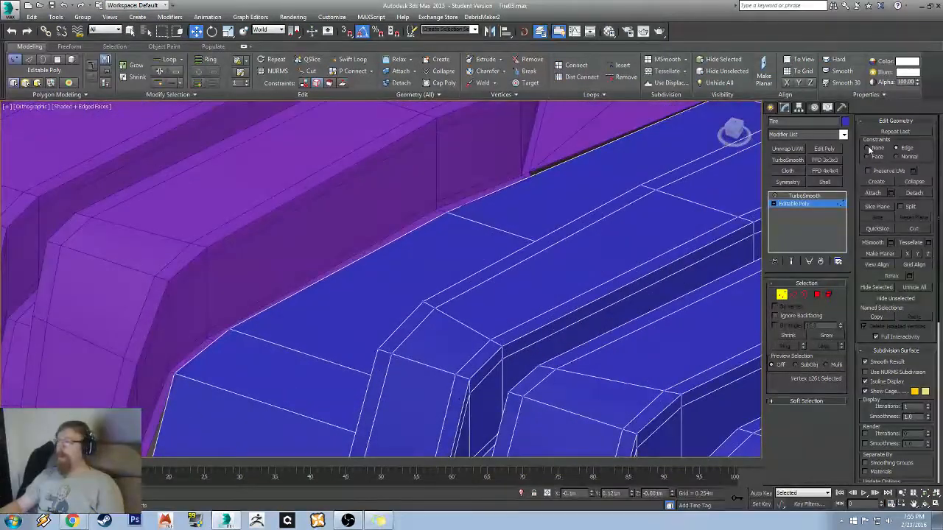
- Remove the constraint and move the border vertex beside the narrow gap sideways to the purple segment's neighbouring block corner
{"action": "middle_click_drag", "start_coordinate": [516, 236], "coordinate": [443, 239], "text": "alt"}
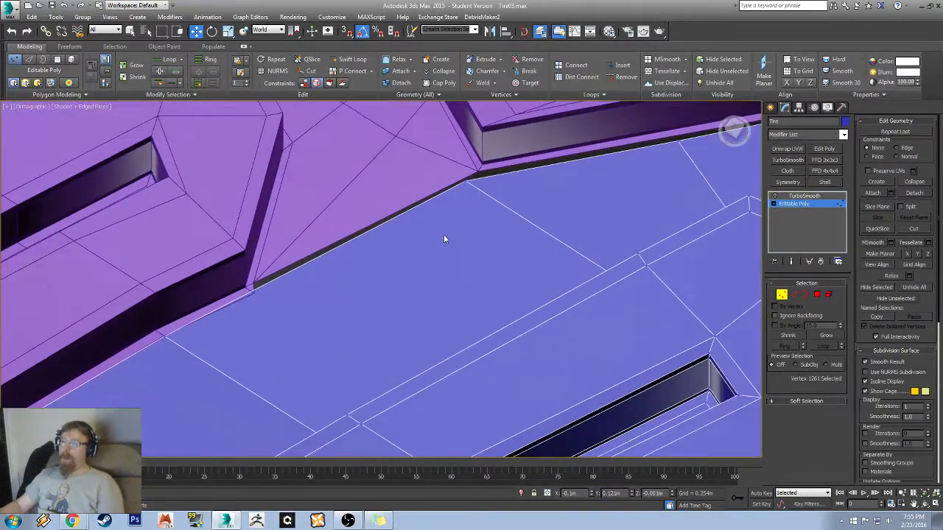
{"action": "middle_click_drag", "start_coordinate": [498, 221], "coordinate": [433, 252], "text": "alt"}
{"action": "scroll", "coordinate": [433, 253], "scroll_direction": "up", "scroll_amount": 2}
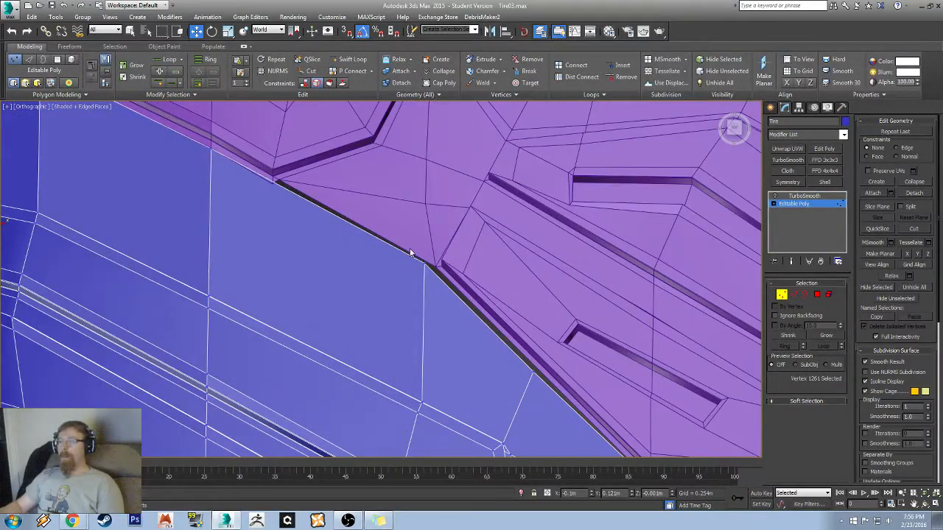
{"action": "middle_click_drag", "start_coordinate": [469, 302], "coordinate": [559, 194]}
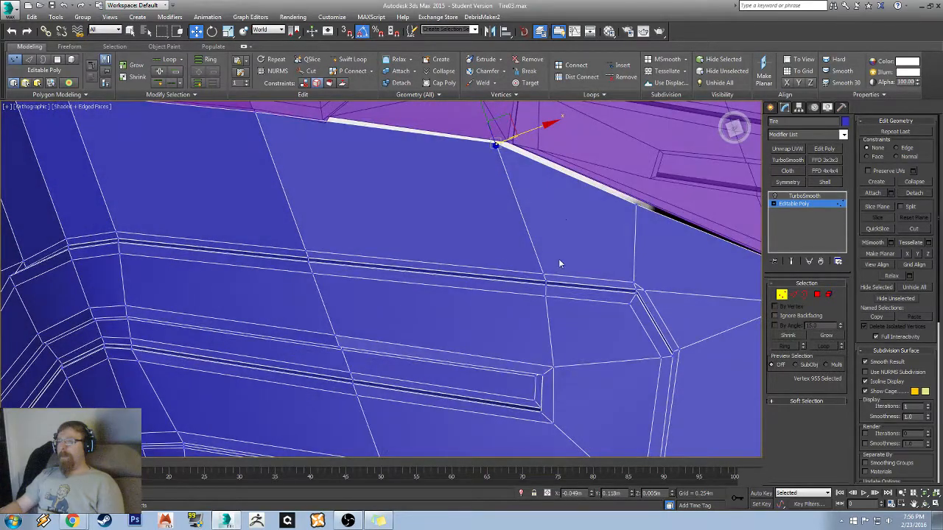
{"action": "middle_click_drag", "start_coordinate": [531, 225], "coordinate": [421, 204], "text": "alt"}
{"action": "scroll", "coordinate": [533, 195], "scroll_direction": "down", "scroll_amount": 2}
{"action": "scroll", "coordinate": [424, 204], "scroll_direction": "down", "scroll_amount": 2}
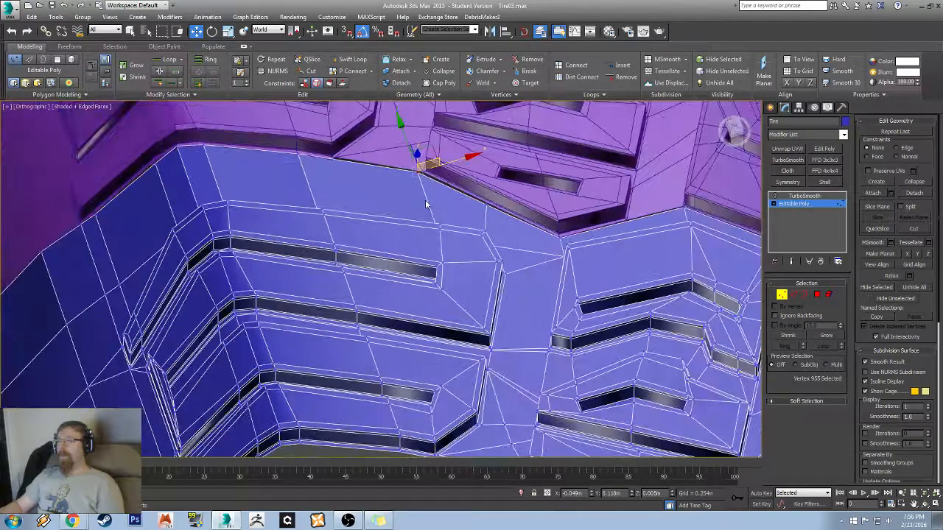
{"action": "scroll", "coordinate": [425, 204], "scroll_direction": "up", "scroll_amount": 4}
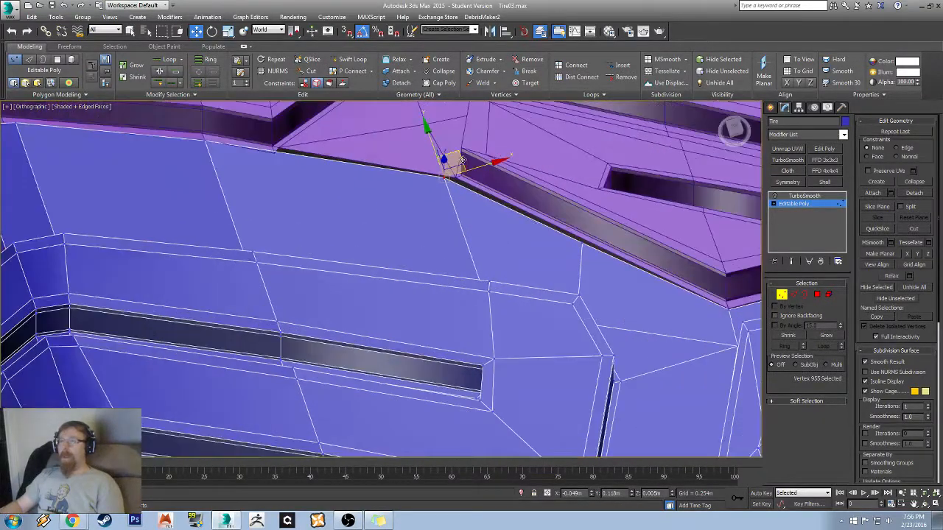
{"action": "left_click_drag", "start_coordinate": [462, 157], "coordinate": [302, 136]}
{"action": "middle_click_drag", "start_coordinate": [408, 224], "coordinate": [470, 314], "text": "alt"}
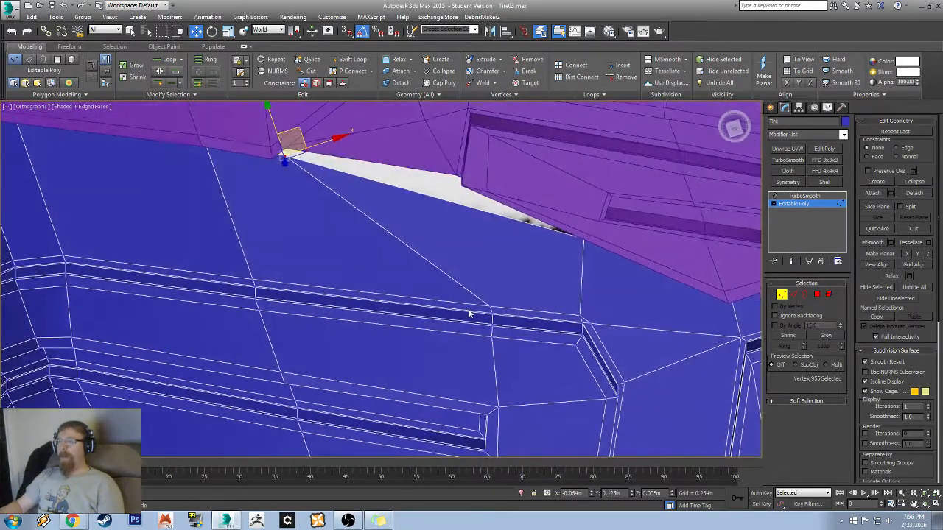
- Select the six groove-edge vertices below the moved border vertex and slide them toward it using the Edge constraint
{"action": "left_click_drag", "start_coordinate": [524, 346], "coordinate": [524, 347]}
{"action": "middle_click_drag", "start_coordinate": [504, 370], "coordinate": [509, 361], "text": "alt"}
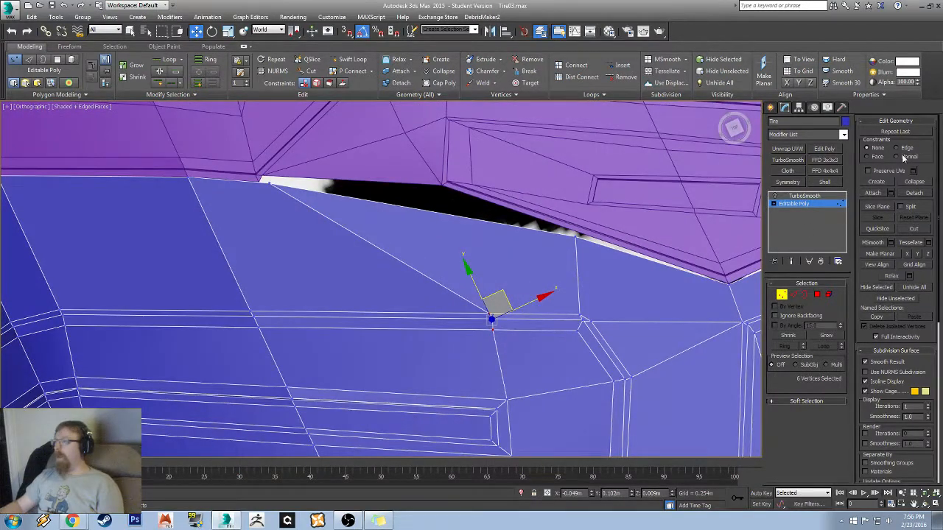
{"action": "middle_click_drag", "start_coordinate": [664, 243], "coordinate": [608, 264], "text": "alt"}
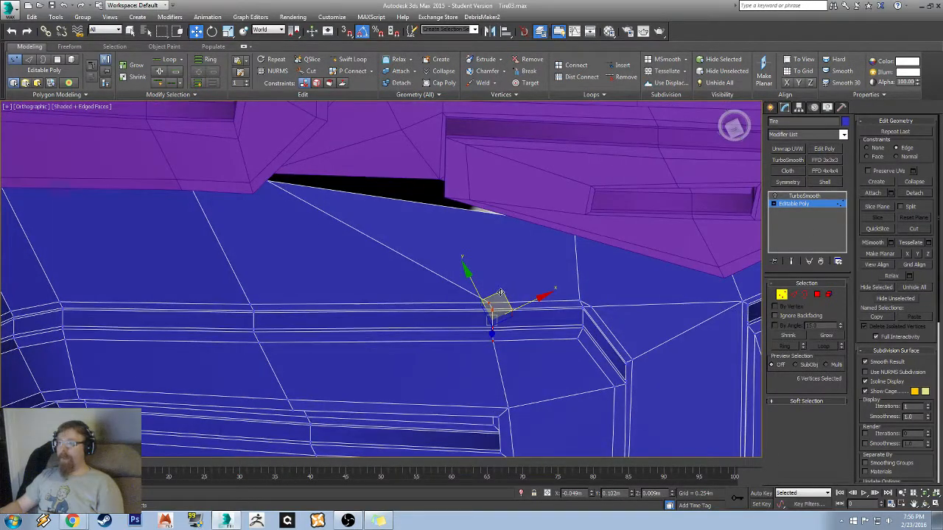
{"action": "left_click_drag", "start_coordinate": [500, 293], "coordinate": [425, 287]}
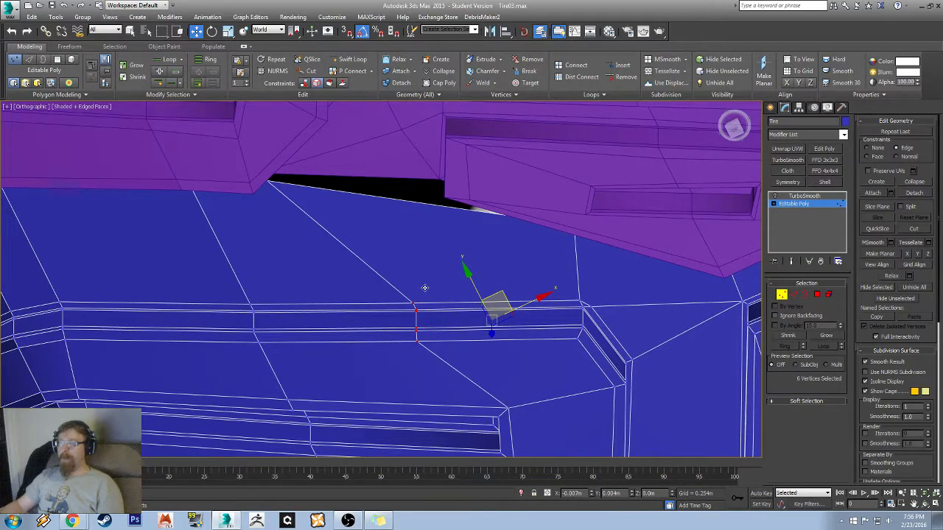
{"action": "middle_click_drag", "start_coordinate": [425, 288], "coordinate": [537, 320], "text": "alt"}
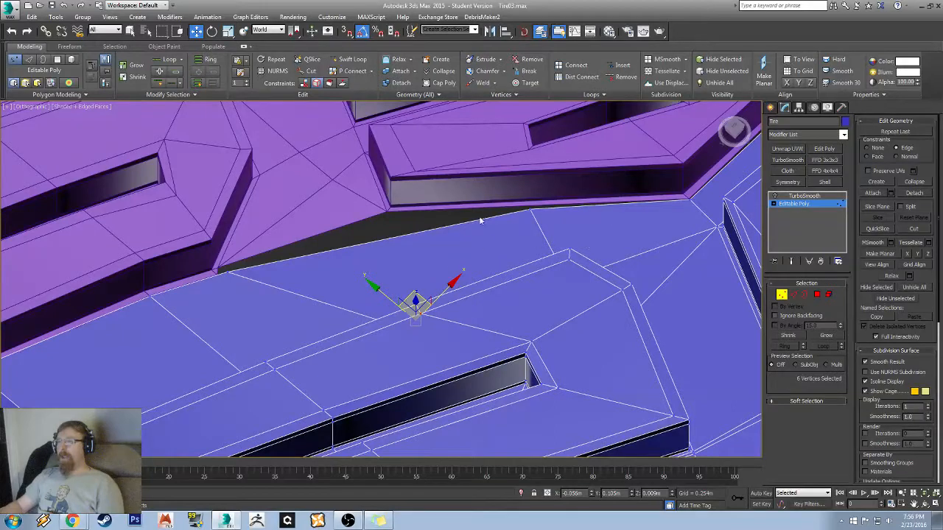
- With constraints off, move the next border vertex across the open gap to the purple block's inner corner
{"action": "middle_click_drag", "start_coordinate": [480, 221], "coordinate": [347, 261], "text": "alt"}
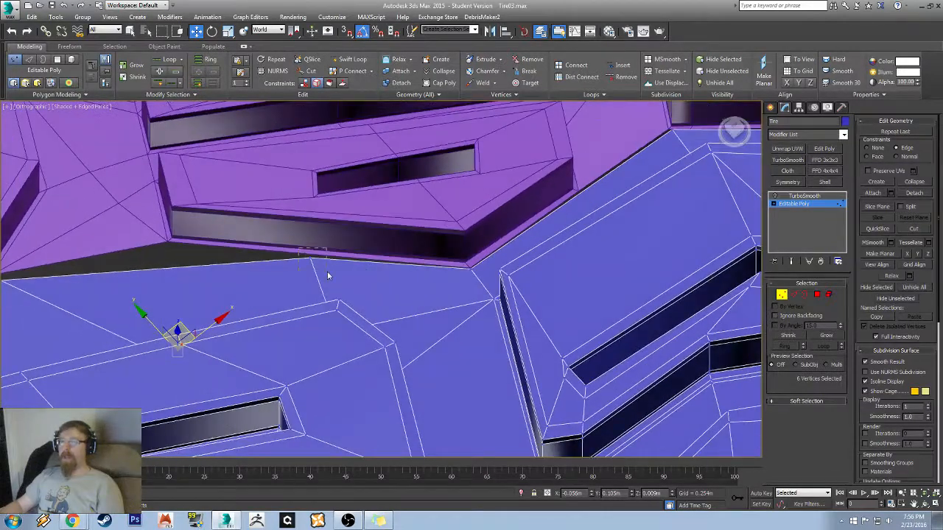
{"action": "left_click", "coordinate": [315, 265]}
{"action": "left_click_drag", "start_coordinate": [315, 236], "coordinate": [177, 217]}
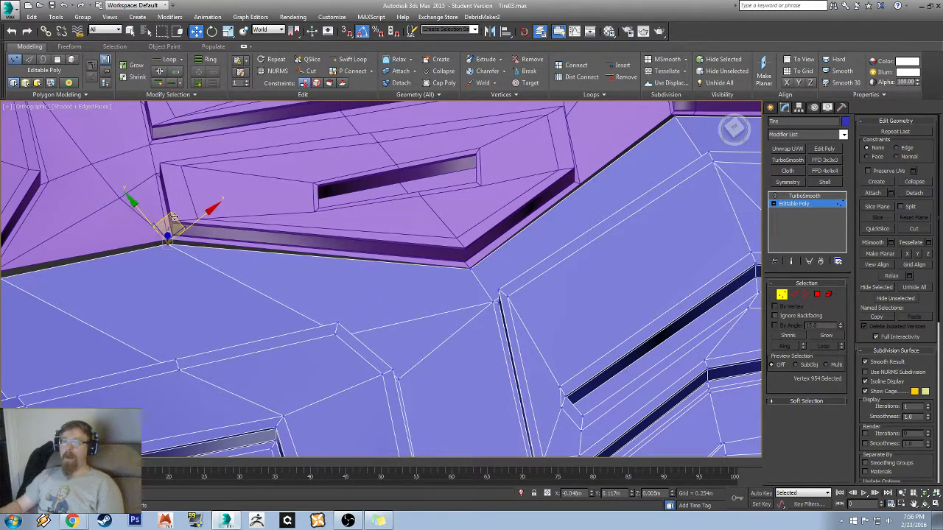
- Nudge the border vertex at the centre block's peak onto the matching inner corner of the purple segment
{"action": "middle_click_drag", "start_coordinate": [464, 265], "coordinate": [402, 227], "text": "alt"}
{"action": "middle_click_drag", "start_coordinate": [509, 235], "coordinate": [297, 243]}
{"action": "scroll", "coordinate": [286, 279], "scroll_direction": "up", "scroll_amount": 5}
{"action": "left_click", "coordinate": [274, 267]}
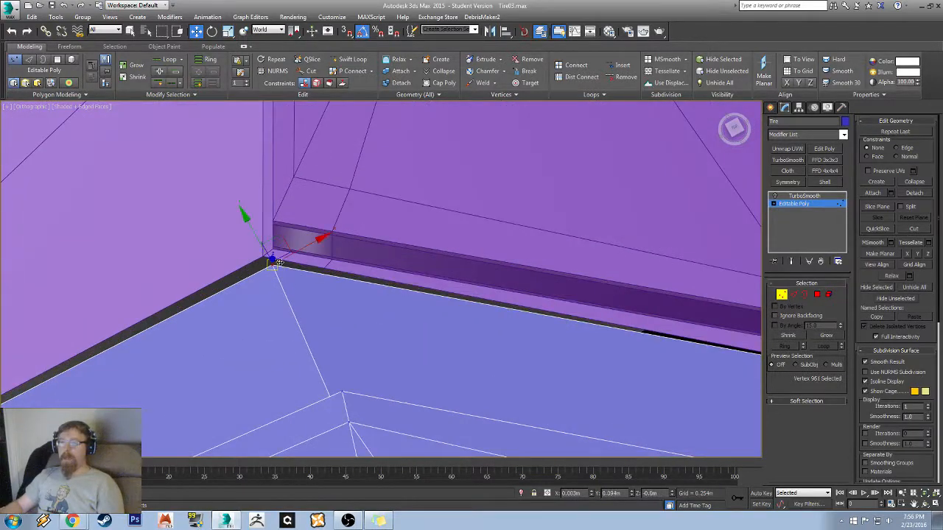
{"action": "left_click_drag", "start_coordinate": [282, 238], "coordinate": [270, 232]}
{"action": "middle_click_drag", "start_coordinate": [362, 300], "coordinate": [268, 151], "text": "alt"}
{"action": "middle_click_drag", "start_coordinate": [287, 293], "coordinate": [329, 270]}
{"action": "scroll", "coordinate": [405, 211], "scroll_direction": "down", "scroll_amount": 4}
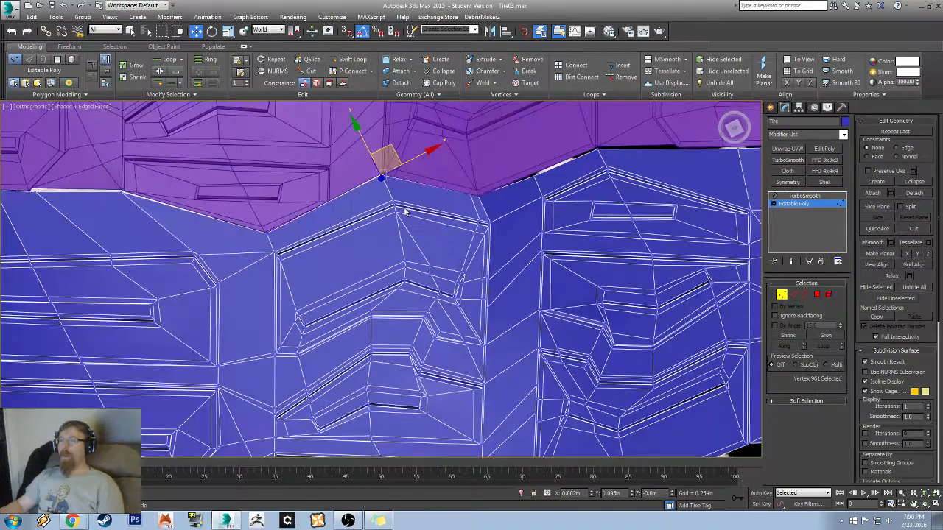
- Move the extra border vertex near the centre block's outer corner along the seam to just beside the block's peak vertex
{"action": "scroll", "coordinate": [407, 236], "scroll_direction": "up", "scroll_amount": 5}
{"action": "middle_click_drag", "start_coordinate": [411, 186], "coordinate": [448, 279]}
{"action": "middle_click_drag", "start_coordinate": [600, 246], "coordinate": [521, 247]}
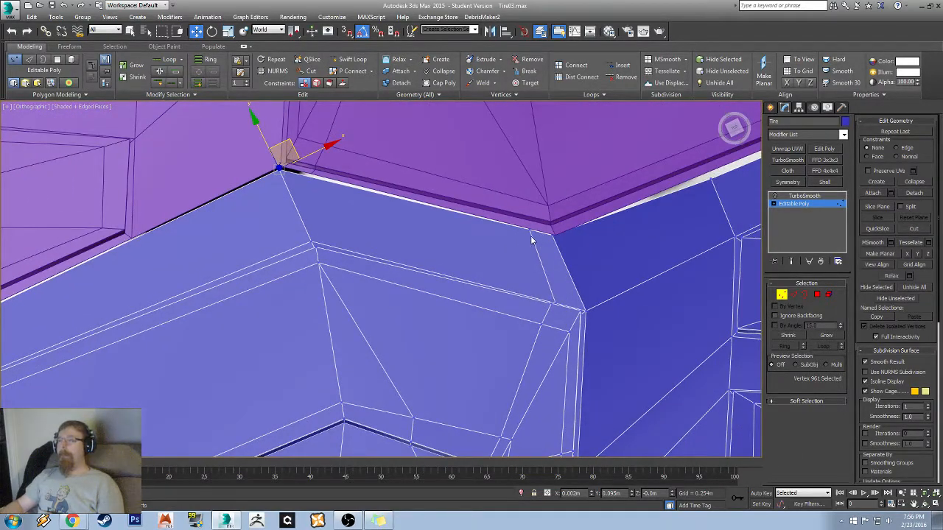
{"action": "left_click", "coordinate": [537, 218]}
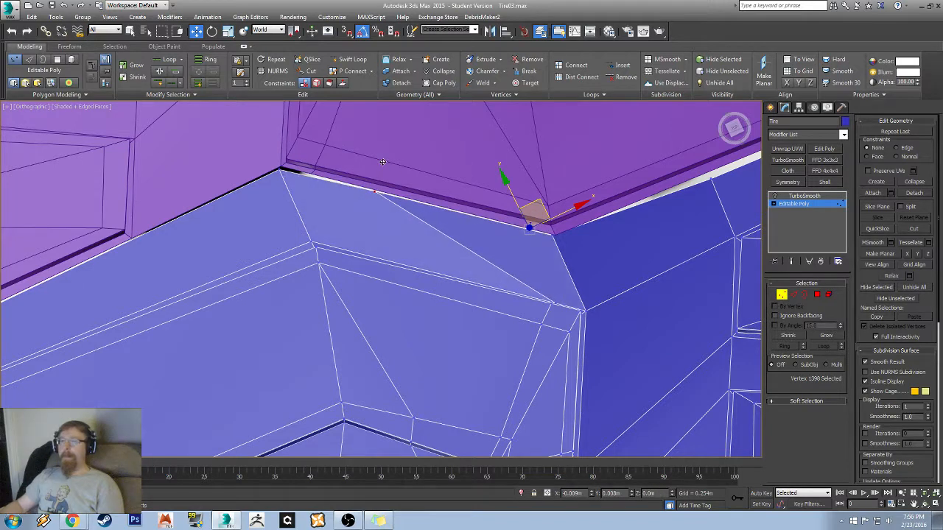
{"action": "middle_click_drag", "start_coordinate": [320, 148], "coordinate": [435, 265], "text": "alt"}
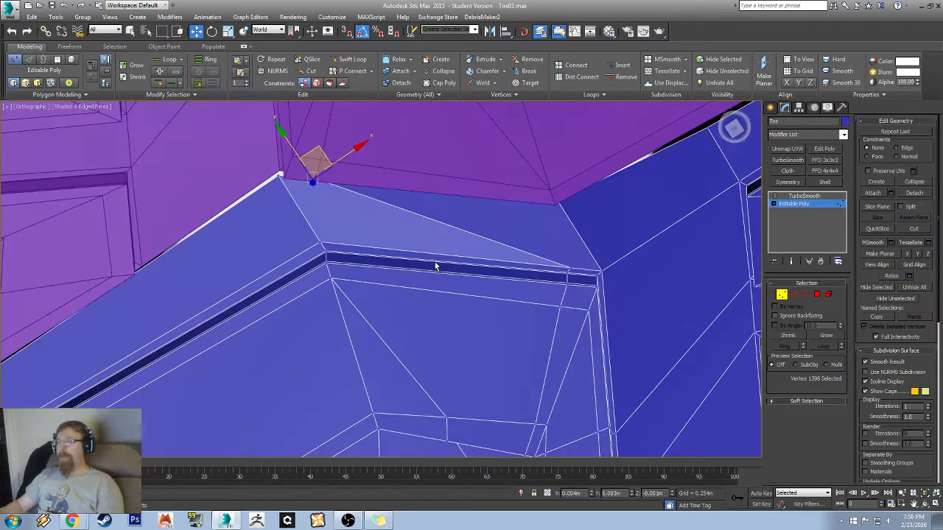
- Select the six vertices at the centre block's outer groove end and slide them toward its peak with the Edge constraint
{"action": "left_click_drag", "start_coordinate": [577, 326], "coordinate": [577, 328]}
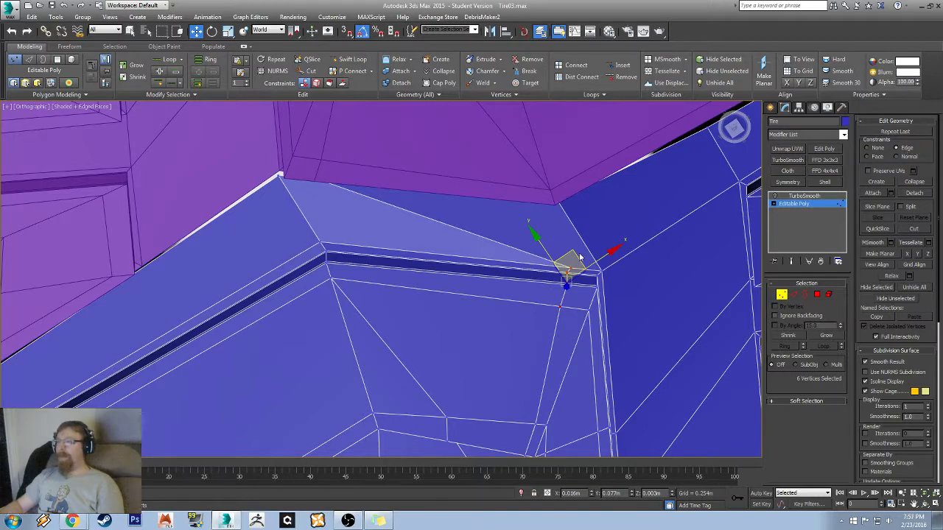
{"action": "left_click_drag", "start_coordinate": [576, 253], "coordinate": [392, 212]}
{"action": "key", "text": "e"}
{"action": "middle_click_drag", "start_coordinate": [390, 213], "coordinate": [337, 238], "text": "alt"}
{"action": "key", "text": "w"}
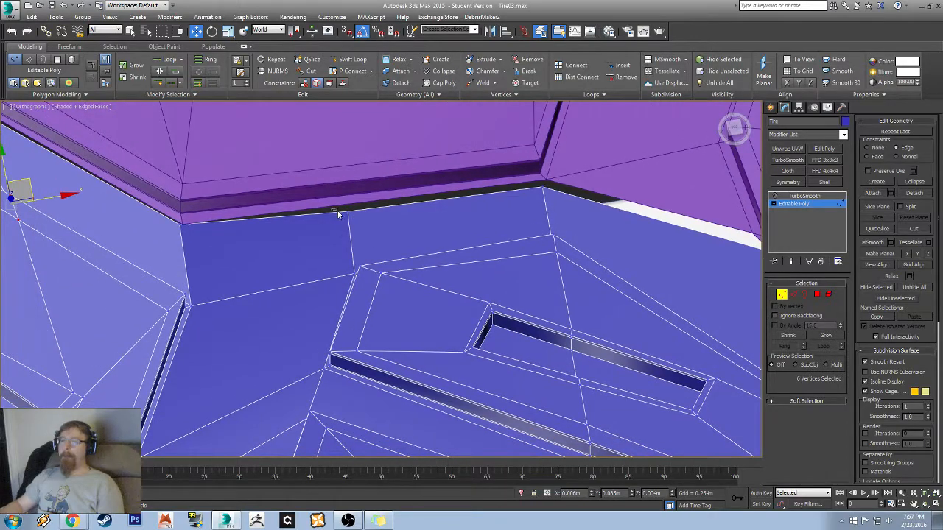
- Slide the outer block's peak border vertex to the next purple corner and move the preceding border vertex into the vacated peak position
{"action": "left_click_drag", "start_coordinate": [339, 212], "coordinate": [361, 226]}
{"action": "middle_click_drag", "start_coordinate": [361, 227], "coordinate": [386, 273], "text": "alt"}
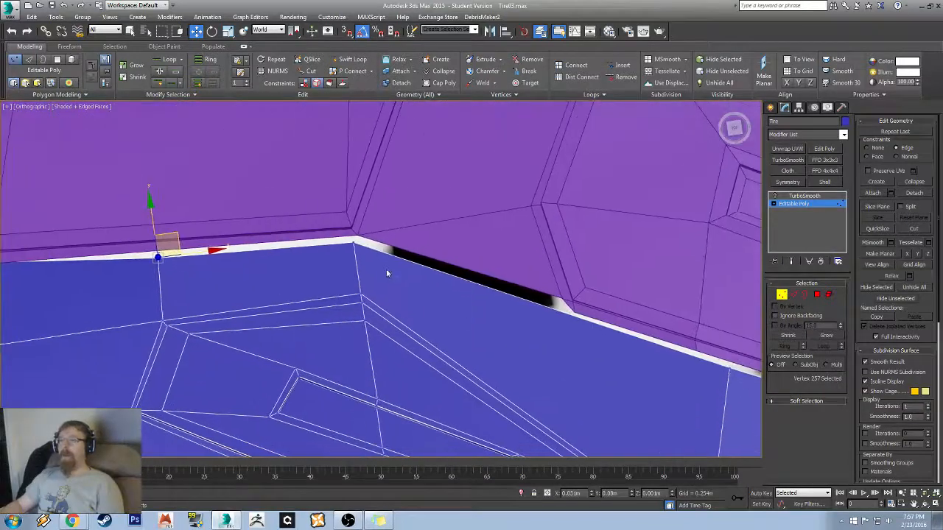
{"action": "left_click", "coordinate": [344, 240]}
{"action": "middle_click_drag", "start_coordinate": [345, 240], "coordinate": [421, 276], "text": "alt"}
{"action": "left_click_drag", "start_coordinate": [367, 217], "coordinate": [576, 246]}
{"action": "left_click", "coordinate": [162, 292]}
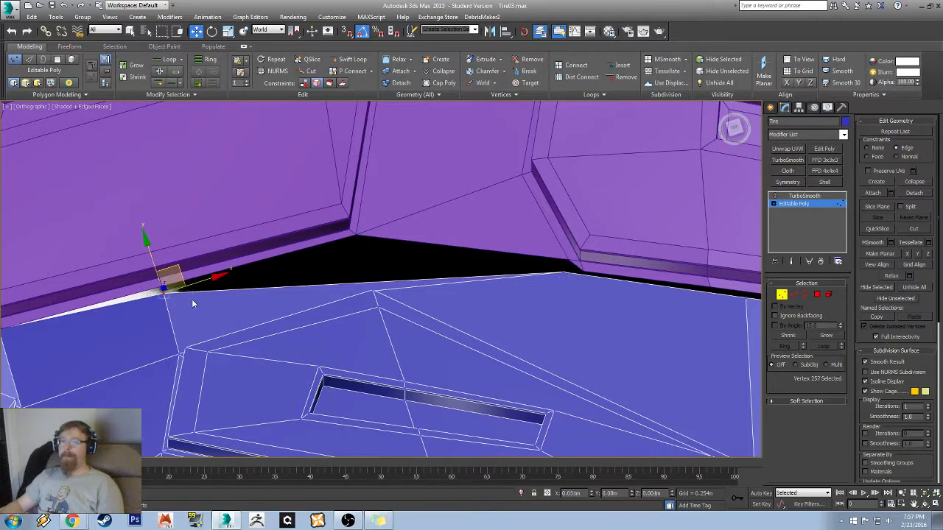
{"action": "left_click_drag", "start_coordinate": [178, 270], "coordinate": [372, 213]}
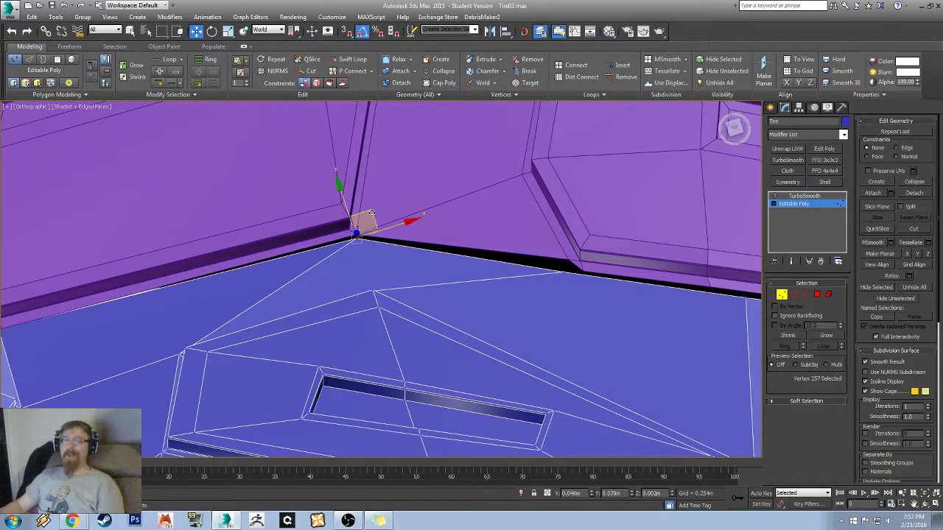
- Slide the next two border vertices along the sloping seam to line up with the purple segment's edge lines
{"action": "left_click_drag", "start_coordinate": [586, 292], "coordinate": [588, 293]}
{"action": "middle_click_drag", "start_coordinate": [611, 298], "coordinate": [323, 246]}
{"action": "left_click_drag", "start_coordinate": [492, 279], "coordinate": [492, 279]}
{"action": "left_click_drag", "start_coordinate": [470, 224], "coordinate": [433, 215]}
{"action": "middle_click_drag", "start_coordinate": [538, 260], "coordinate": [308, 227]}
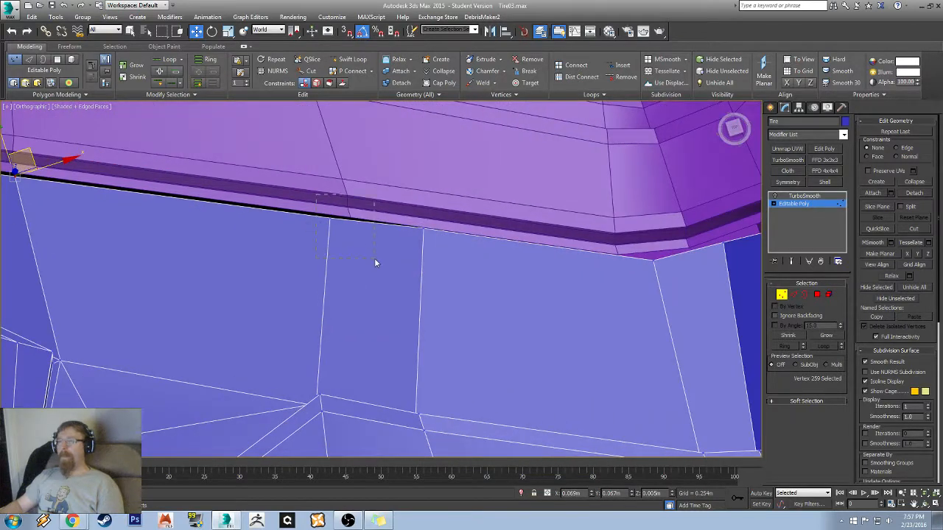
{"action": "left_click_drag", "start_coordinate": [375, 263], "coordinate": [375, 263]}
{"action": "left_click_drag", "start_coordinate": [345, 195], "coordinate": [365, 199]}
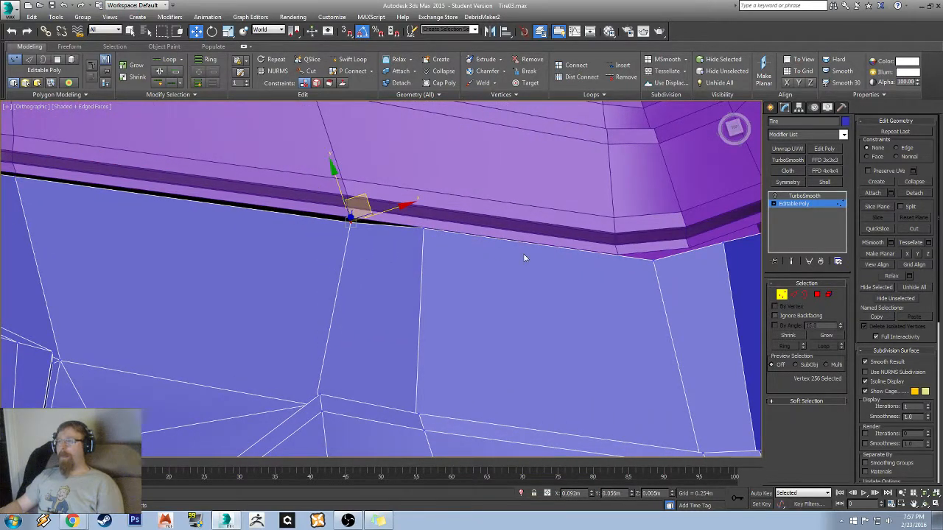
- Slide the three border vertices around the purple shoulder block's lower corner to meet its matching edge lines
{"action": "middle_click_drag", "start_coordinate": [606, 260], "coordinate": [442, 291]}
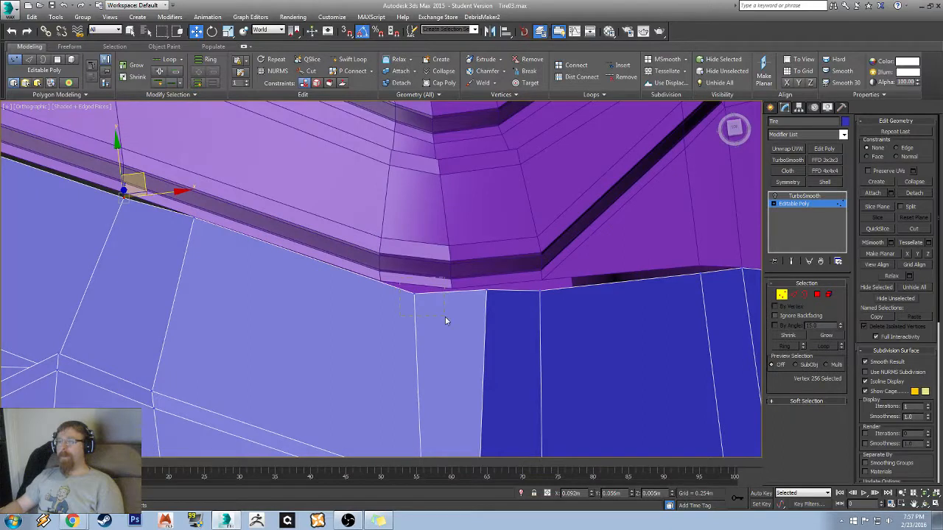
{"action": "left_click_drag", "start_coordinate": [445, 320], "coordinate": [445, 321]}
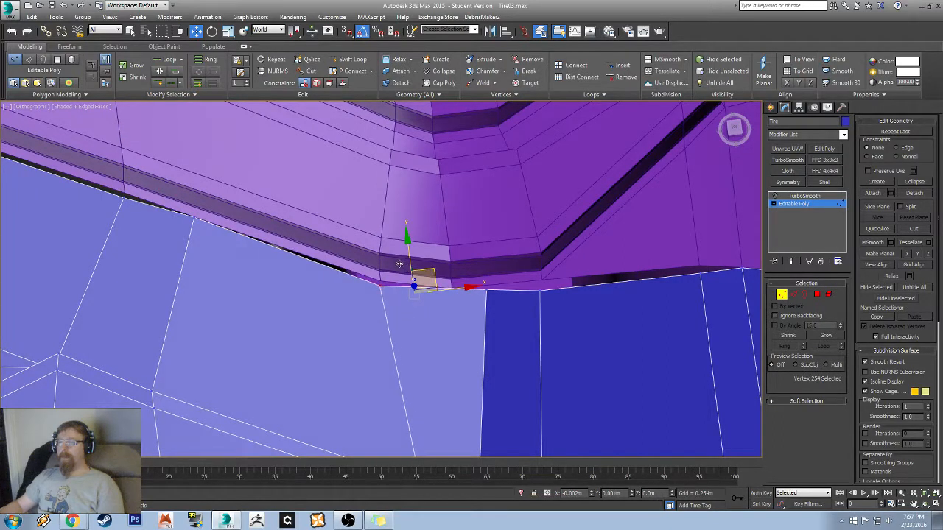
{"action": "left_click_drag", "start_coordinate": [433, 271], "coordinate": [400, 273]}
{"action": "left_click", "coordinate": [501, 302]}
{"action": "left_click", "coordinate": [483, 287]}
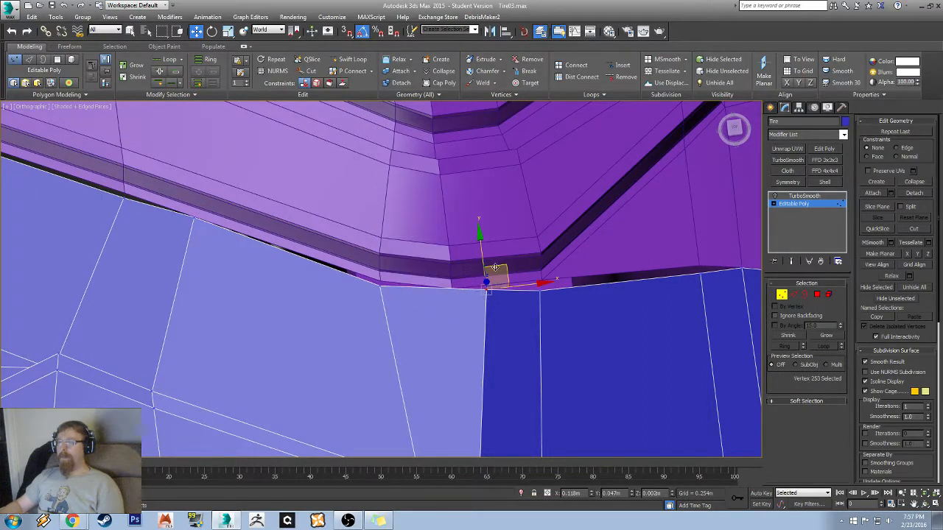
{"action": "left_click_drag", "start_coordinate": [501, 266], "coordinate": [469, 266]}
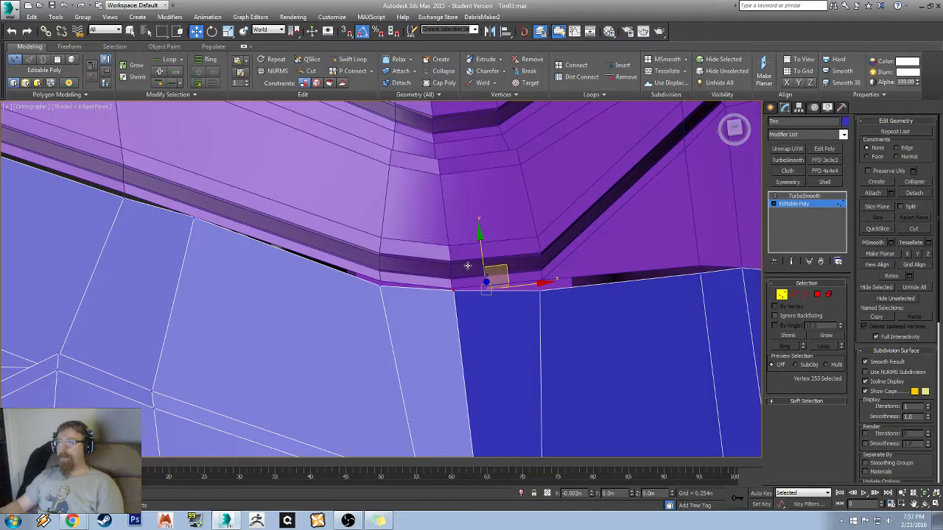
{"action": "left_click", "coordinate": [540, 288]}
{"action": "left_click_drag", "start_coordinate": [558, 260], "coordinate": [560, 258]}
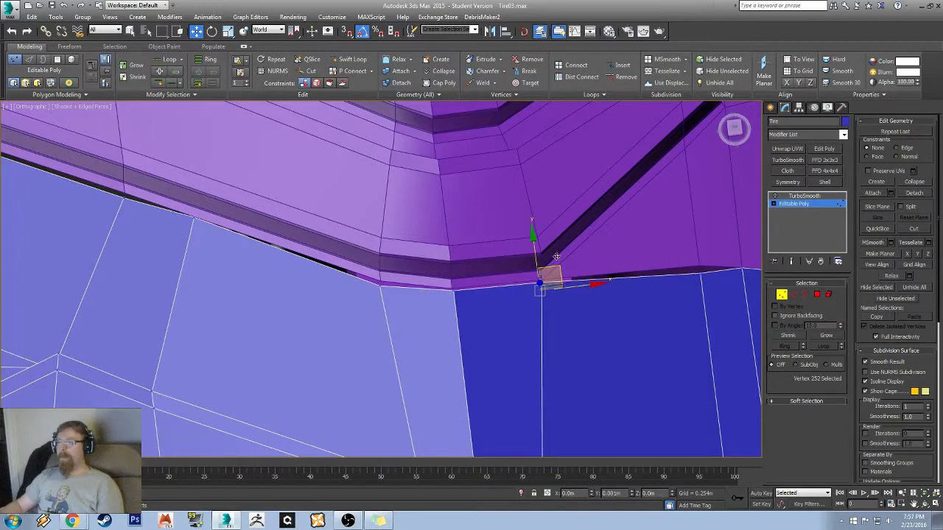
- Raise the border vertex just past the shoulder block to the purple edge, and reselect the border vertex on the sloping seam
{"action": "middle_click_drag", "start_coordinate": [660, 294], "coordinate": [431, 289]}
{"action": "middle_click_drag", "start_coordinate": [432, 289], "coordinate": [410, 291], "text": "alt"}
{"action": "left_click", "coordinate": [427, 268]}
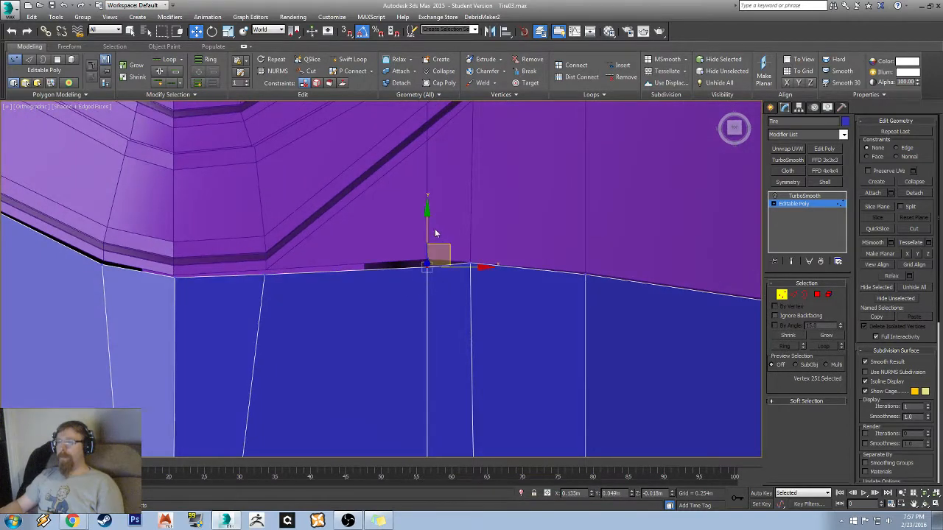
{"action": "left_click_drag", "start_coordinate": [429, 225], "coordinate": [429, 223]}
{"action": "mouse_move", "coordinate": [4, 197]}
{"action": "middle_mouse_down"}
{"action": "mouse_move", "coordinate": [218, 257]}
{"action": "mouse_move", "coordinate": [416, 284]}
{"action": "middle_mouse_up"}
{"action": "mouse_move", "coordinate": [202, 247]}
{"action": "middle_mouse_down"}
{"action": "mouse_move", "coordinate": [347, 270]}
{"action": "mouse_move", "coordinate": [489, 270]}
{"action": "middle_mouse_up"}
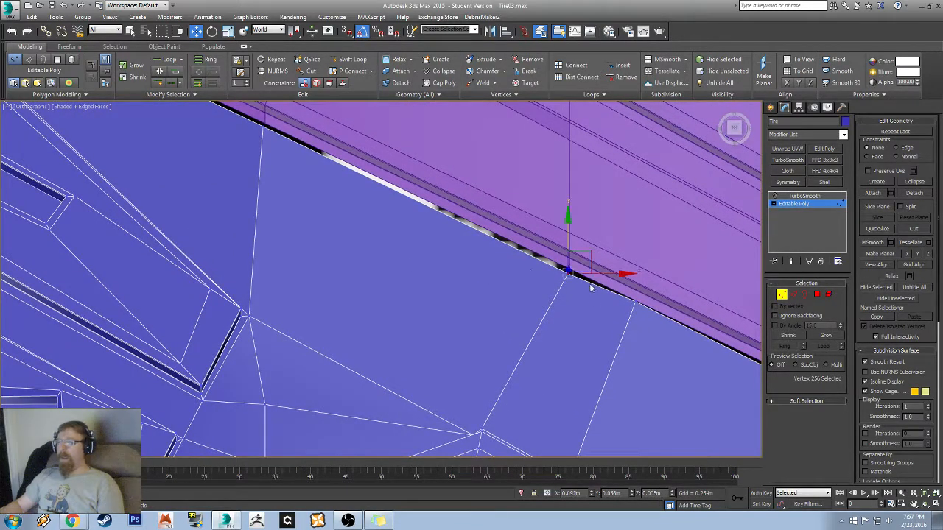
- Move the next two border vertices on the sloping seam onto the purple edge to close the dark gap
{"action": "left_click_drag", "start_coordinate": [569, 241], "coordinate": [591, 250]}
{"action": "middle_click_drag", "start_coordinate": [219, 165], "coordinate": [469, 320]}
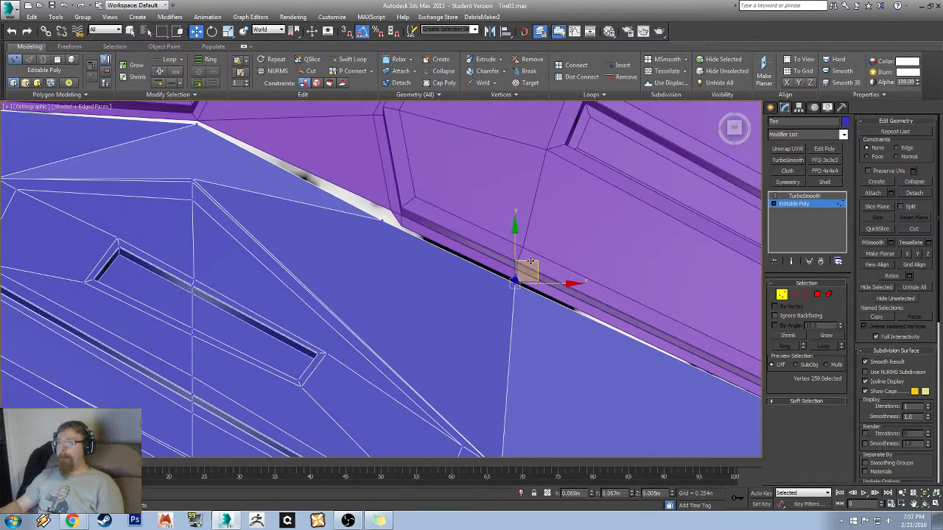
{"action": "left_click_drag", "start_coordinate": [530, 261], "coordinate": [532, 260]}
{"action": "middle_click_drag", "start_coordinate": [346, 207], "coordinate": [499, 316]}
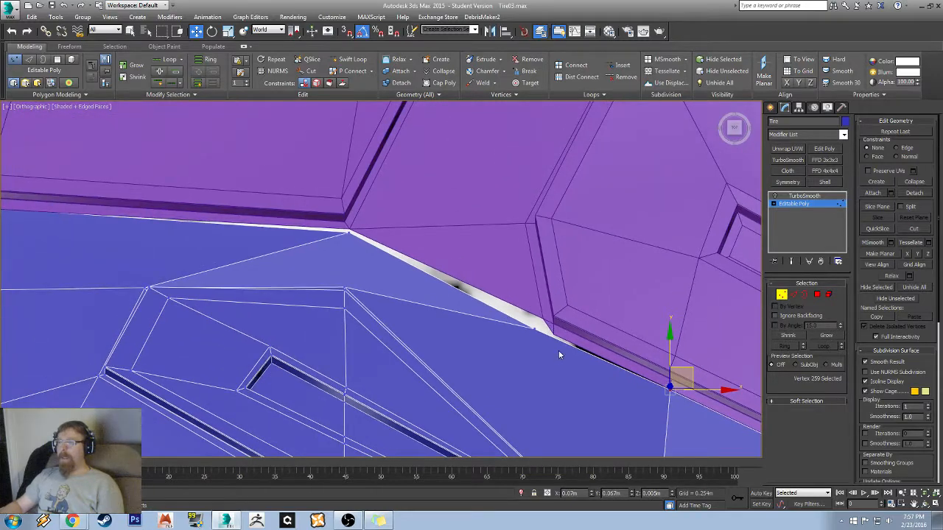
- Weld the two lower-border vertices at the shoulder block's corner into one and nudge it in line with the sloping edge
{"action": "scroll", "coordinate": [559, 351], "scroll_direction": "down", "scroll_amount": 5}
{"action": "middle_click_drag", "start_coordinate": [536, 420], "coordinate": [493, 225]}
{"action": "scroll", "coordinate": [493, 226], "scroll_direction": "down", "scroll_amount": 3}
{"action": "middle_click_drag", "start_coordinate": [515, 300], "coordinate": [525, 206]}
{"action": "scroll", "coordinate": [525, 205], "scroll_direction": "up", "scroll_amount": 3}
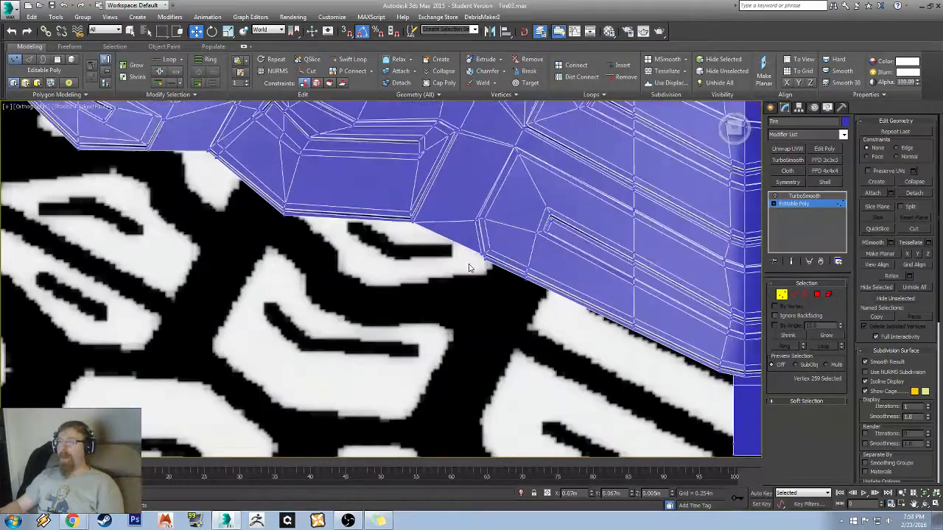
{"action": "scroll", "coordinate": [469, 268], "scroll_direction": "up", "scroll_amount": 5}
{"action": "left_click_drag", "start_coordinate": [524, 233], "coordinate": [544, 296]}
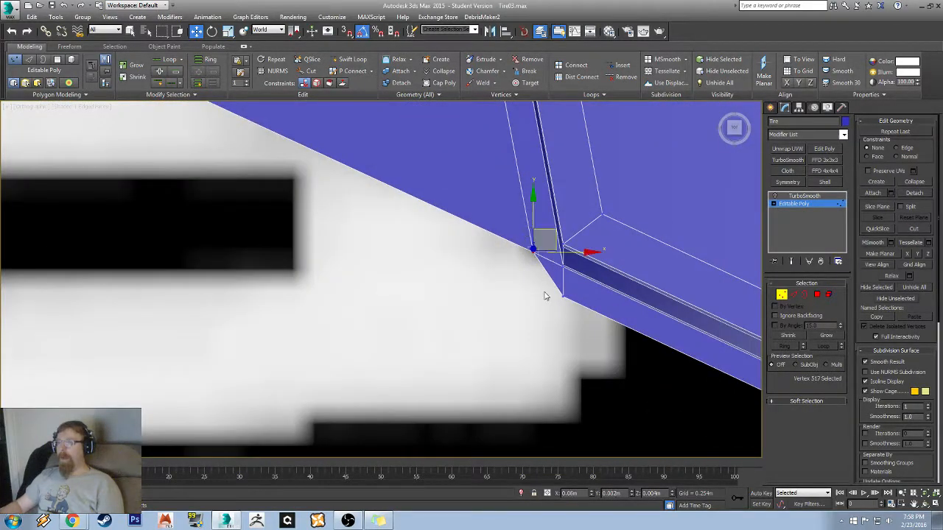
{"action": "right_click", "coordinate": [576, 320]}
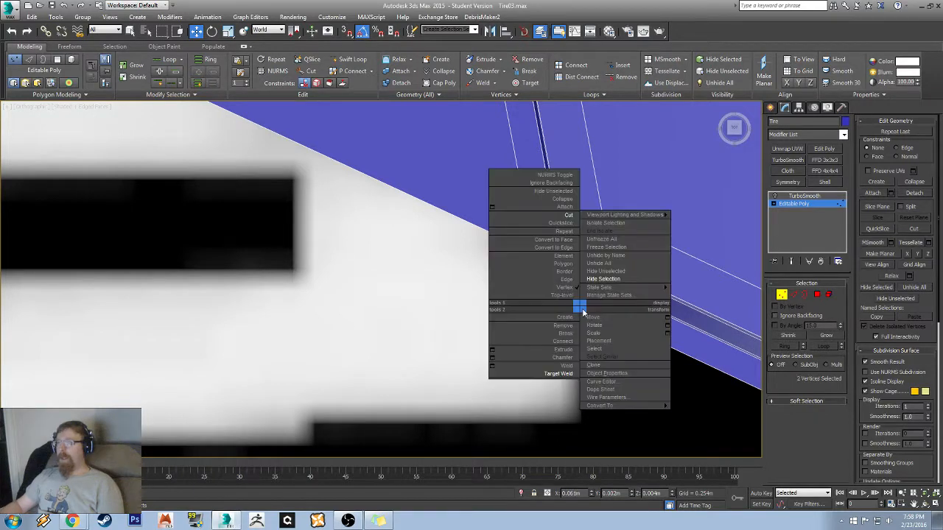
{"action": "left_click", "coordinate": [567, 370]}
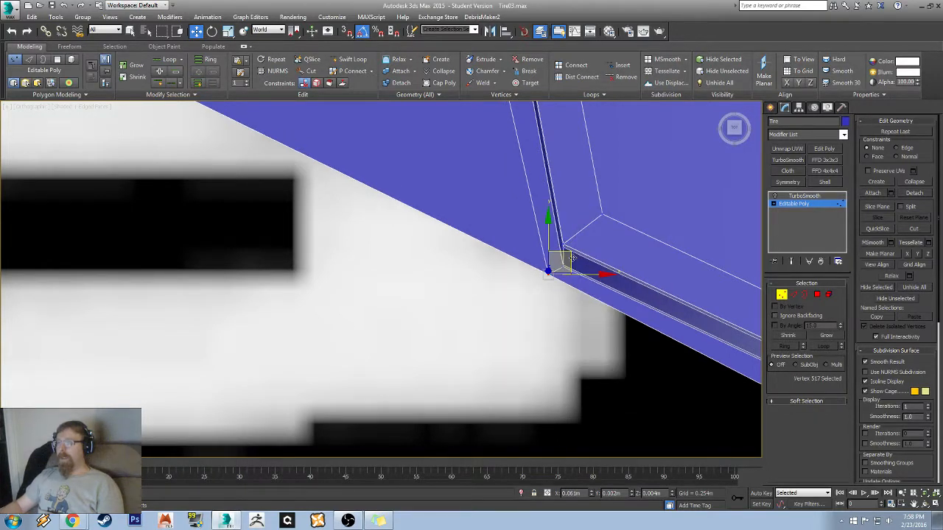
{"action": "left_click_drag", "start_coordinate": [567, 256], "coordinate": [565, 255]}
- Move the border vertex beside the purple shoulder block and the neighbouring peak vertex onto the matching purple corners
{"action": "middle_click_drag", "start_coordinate": [506, 152], "coordinate": [484, 402]}
{"action": "scroll", "coordinate": [484, 401], "scroll_direction": "down", "scroll_amount": 5}
{"action": "middle_click_drag", "start_coordinate": [493, 201], "coordinate": [399, 421]}
{"action": "middle_click_drag", "start_coordinate": [552, 197], "coordinate": [390, 381]}
{"action": "middle_click_drag", "start_coordinate": [434, 190], "coordinate": [289, 405]}
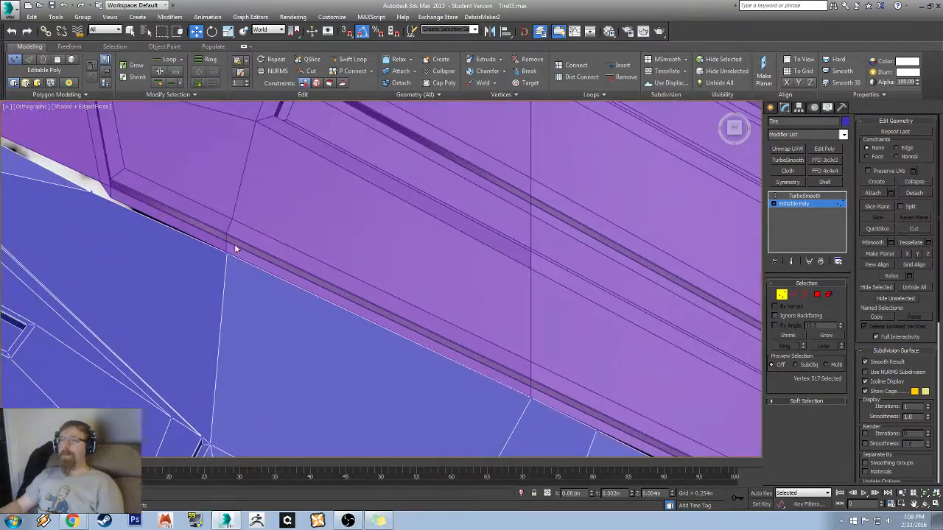
{"action": "scroll", "coordinate": [481, 317], "scroll_direction": "down", "scroll_amount": 3}
{"action": "scroll", "coordinate": [450, 314], "scroll_direction": "up", "scroll_amount": 3}
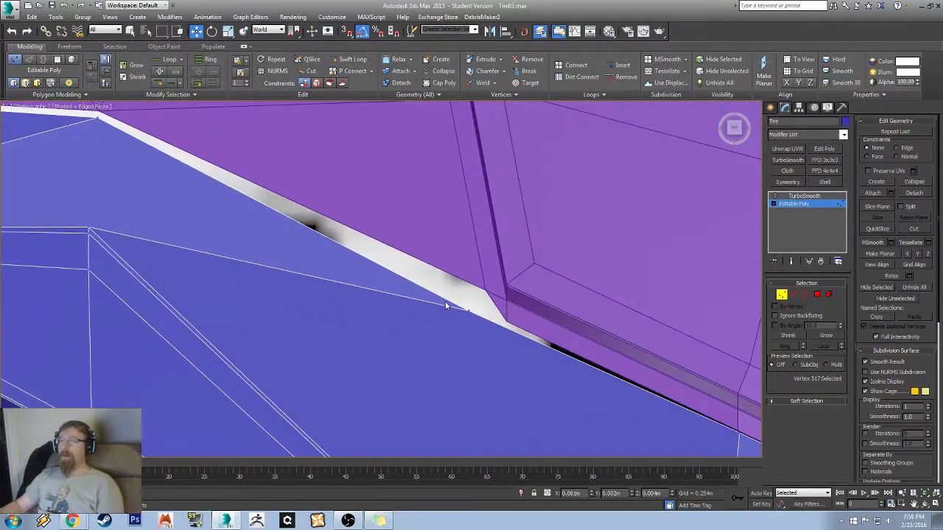
{"action": "left_click", "coordinate": [468, 308]}
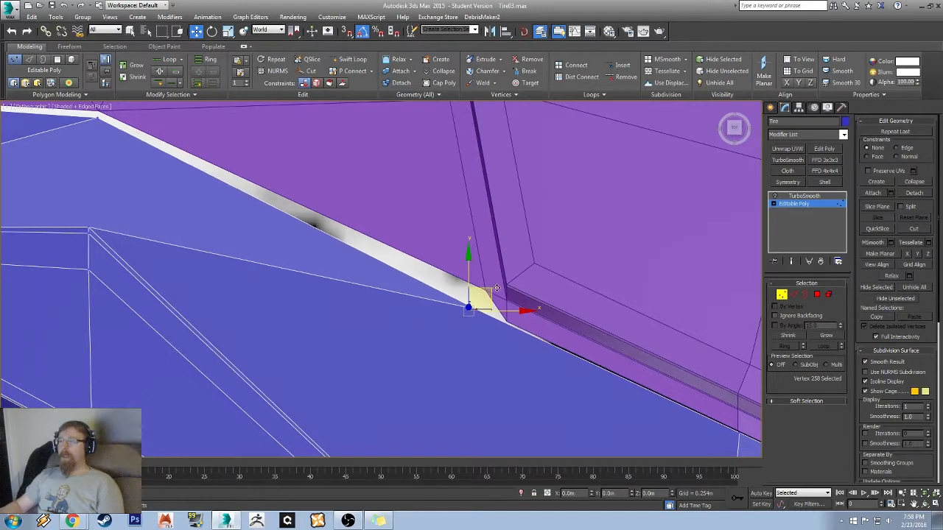
{"action": "middle_click_drag", "start_coordinate": [498, 286], "coordinate": [494, 309], "text": "alt"}
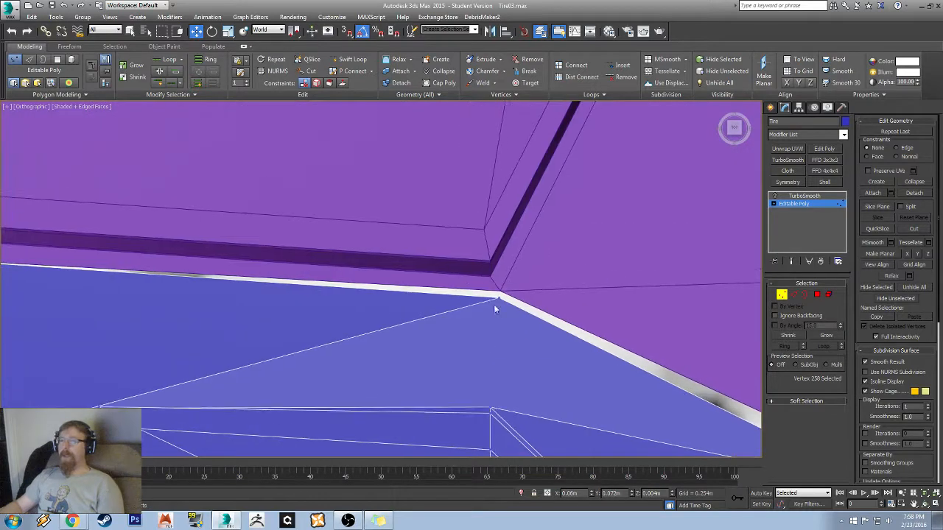
{"action": "left_click_drag", "start_coordinate": [542, 333], "coordinate": [507, 276]}
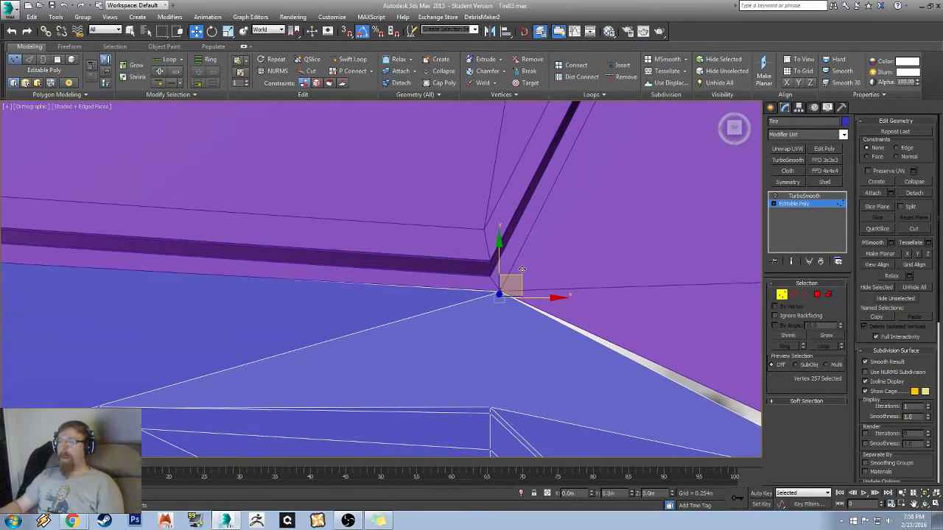
- Move the three border vertices around the adjoining purple outer block onto its lower corner and upper edge corners
{"action": "middle_click_drag", "start_coordinate": [89, 258], "coordinate": [460, 349], "text": "alt"}
{"action": "left_click_drag", "start_coordinate": [446, 320], "coordinate": [491, 356]}
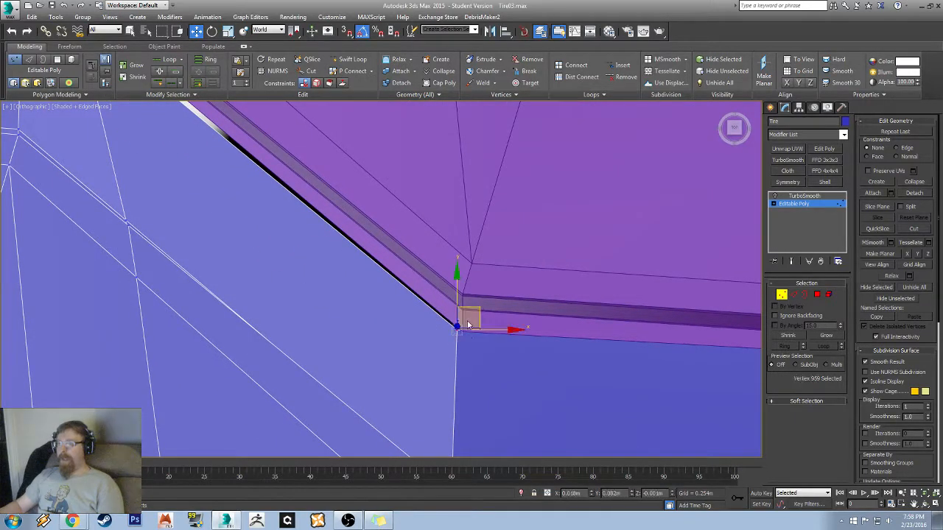
{"action": "left_click_drag", "start_coordinate": [478, 308], "coordinate": [489, 312]}
{"action": "middle_click_drag", "start_coordinate": [200, 183], "coordinate": [484, 419]}
{"action": "middle_click_drag", "start_coordinate": [303, 257], "coordinate": [376, 366]}
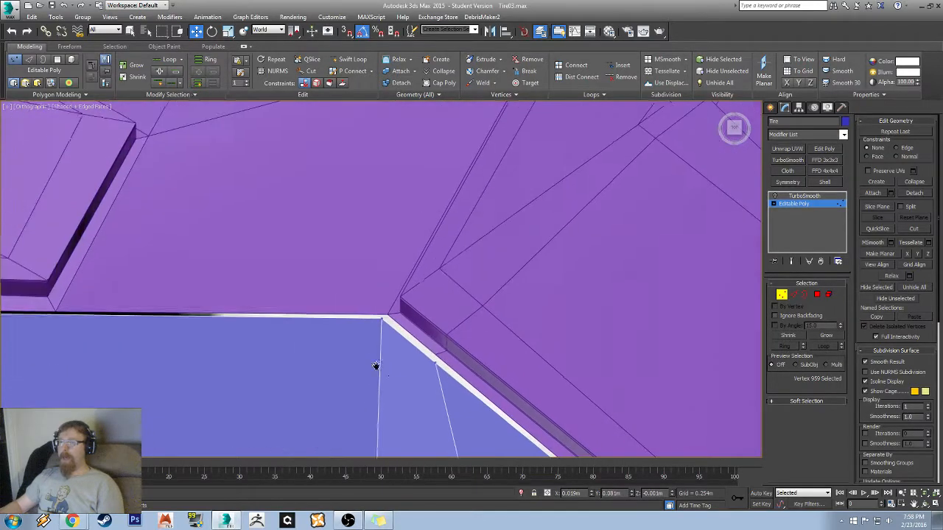
{"action": "left_click", "coordinate": [432, 360]}
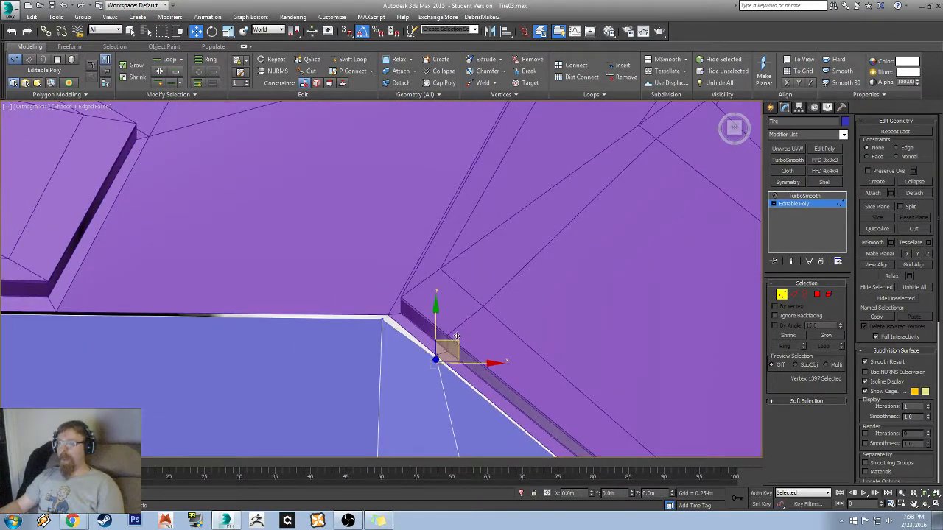
{"action": "middle_click_drag", "start_coordinate": [291, 318], "coordinate": [392, 360]}
{"action": "left_click", "coordinate": [484, 365]}
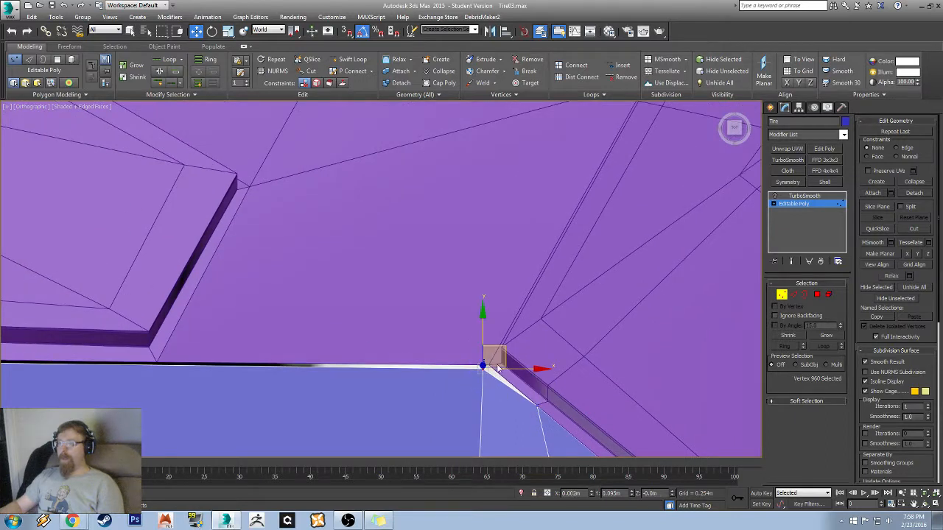
{"action": "left_click_drag", "start_coordinate": [505, 345], "coordinate": [509, 342]}
{"action": "middle_click_drag", "start_coordinate": [41, 349], "coordinate": [133, 275]}
{"action": "scroll", "coordinate": [132, 280], "scroll_direction": "down", "scroll_amount": 4}
{"action": "middle_click_drag", "start_coordinate": [270, 337], "coordinate": [435, 255]}
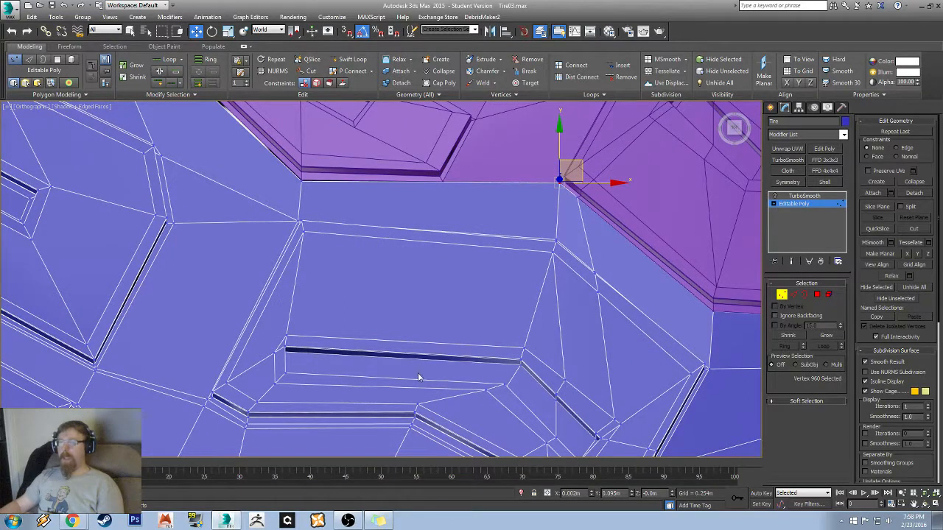
{"action": "middle_click_drag", "start_coordinate": [419, 374], "coordinate": [385, 306]}
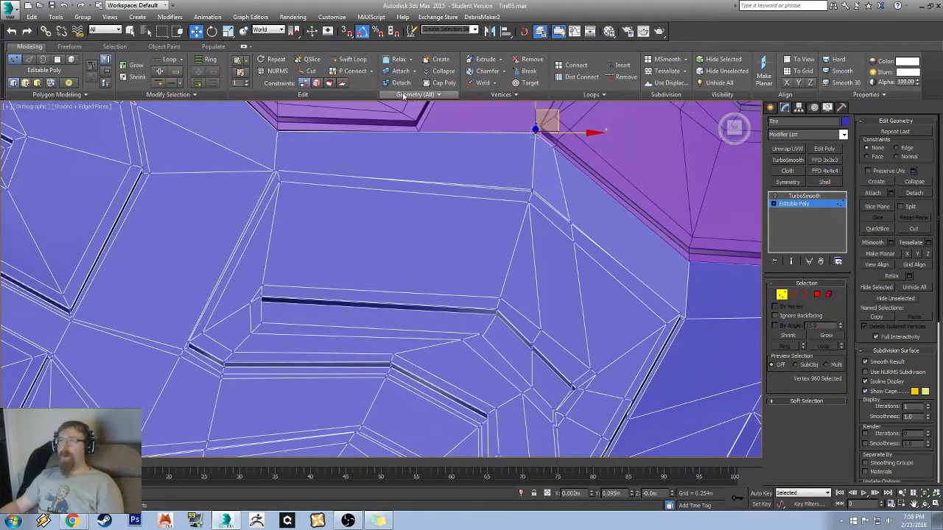
{"action": "left_click", "coordinate": [311, 71]}
{"action": "mouse_move", "coordinate": [404, 258]}
{"action": "middle_mouse_down", "text": "alt"}
{"action": "mouse_move", "coordinate": [385, 187]}
{"action": "mouse_move", "coordinate": [396, 242]}
{"action": "mouse_move", "coordinate": [391, 228]}
{"action": "mouse_move", "coordinate": [402, 213]}
{"action": "mouse_move", "coordinate": [404, 225]}
{"action": "middle_mouse_up", "text": "alt"}
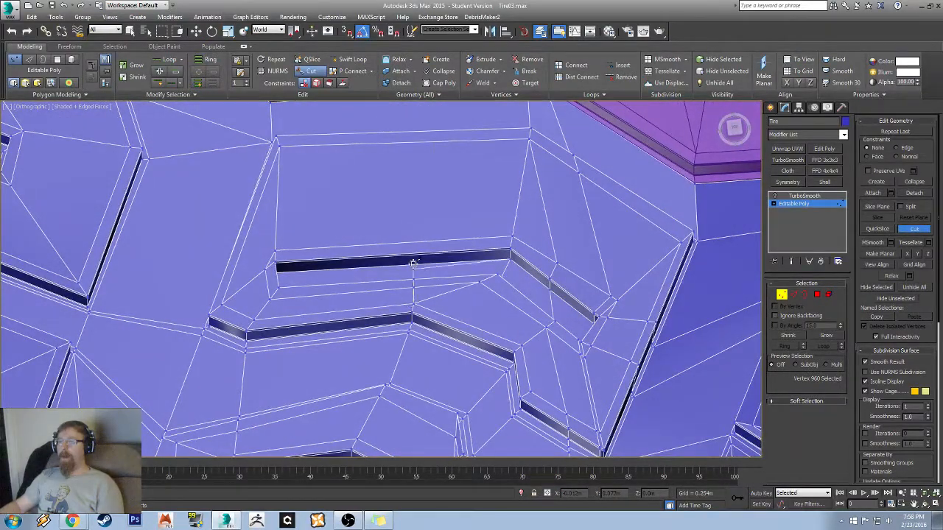
{"action": "middle_click_drag", "start_coordinate": [415, 263], "coordinate": [410, 360], "text": "alt"}
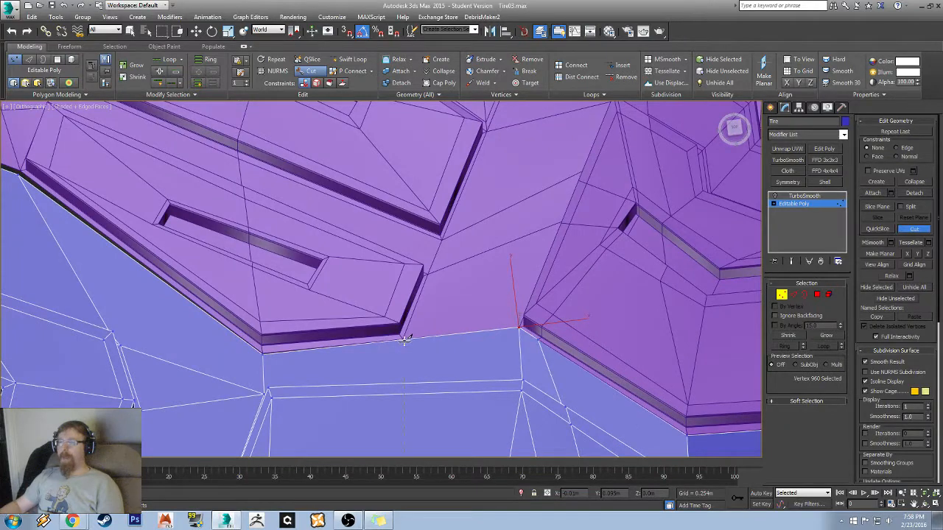
{"action": "middle_click_drag", "start_coordinate": [414, 411], "coordinate": [395, 246]}
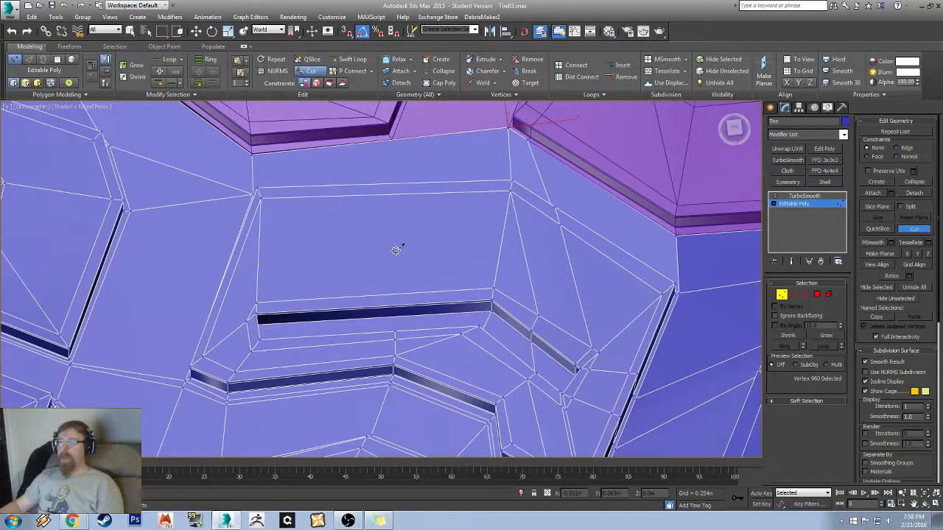
{"action": "right_click", "coordinate": [398, 322]}
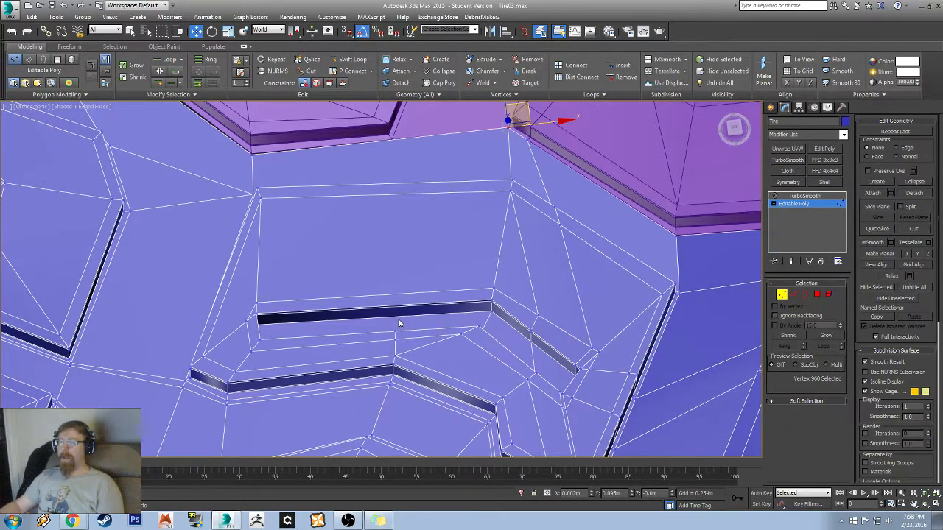
- Cut an edge from the end vertex of the short line below the block's groove to the groove's rim
{"action": "right_click", "coordinate": [391, 211]}
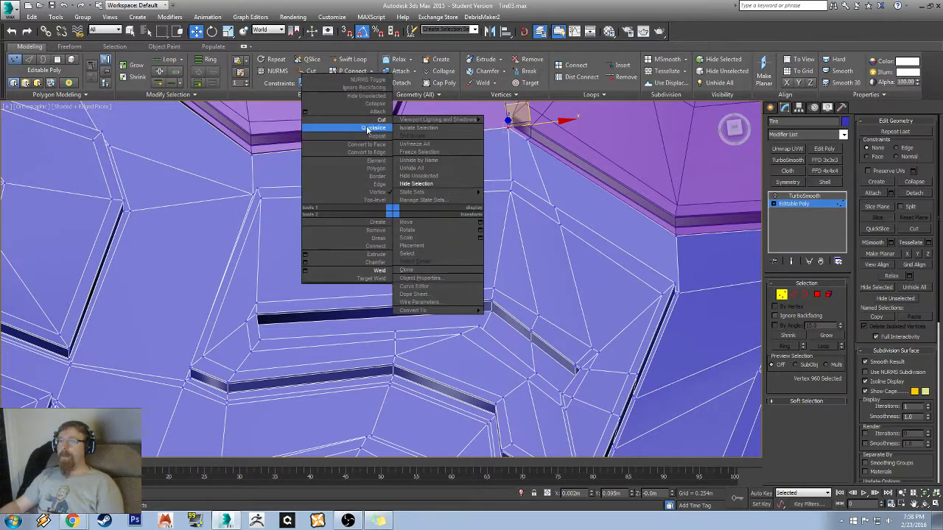
{"action": "left_click", "coordinate": [372, 121]}
{"action": "scroll", "coordinate": [383, 327], "scroll_direction": "up", "scroll_amount": 5}
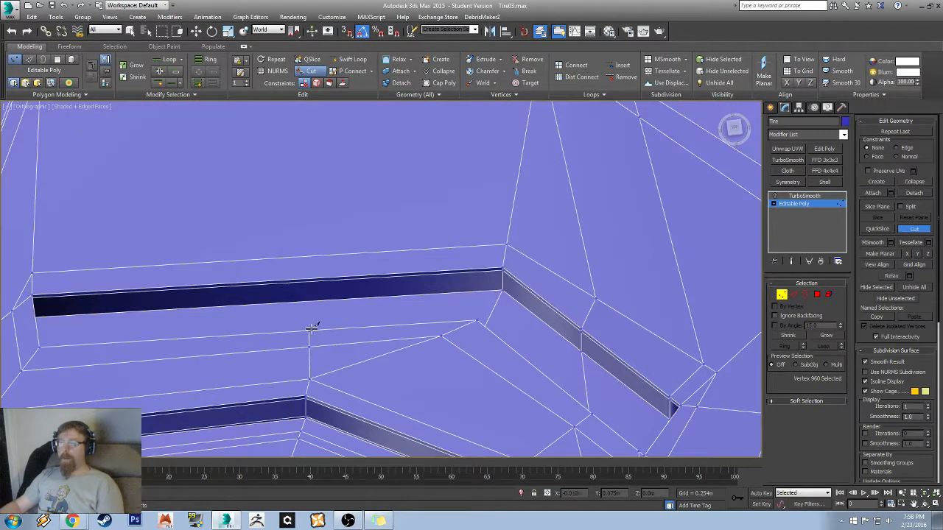
{"action": "left_click", "coordinate": [310, 328]}
{"action": "middle_click_drag", "start_coordinate": [311, 318], "coordinate": [310, 350], "text": "alt"}
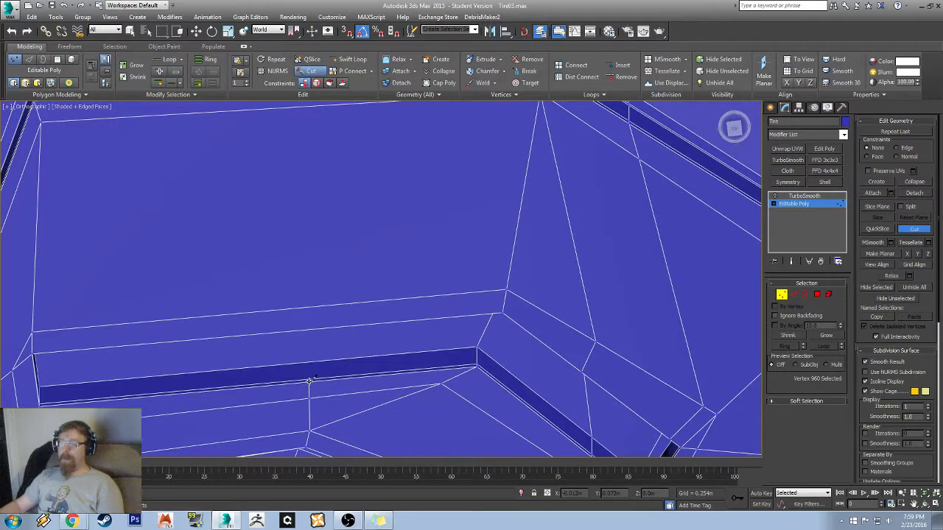
{"action": "mouse_move", "coordinate": [312, 371]}
{"action": "middle_mouse_down", "text": "alt"}
{"action": "mouse_move", "coordinate": [311, 385]}
{"action": "mouse_move", "coordinate": [316, 253]}
{"action": "middle_mouse_up", "text": "alt"}
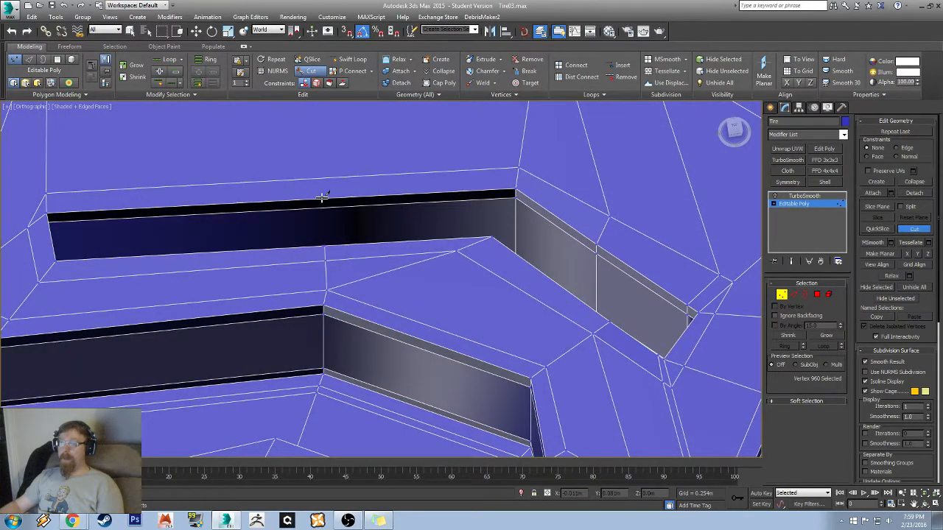
{"action": "middle_click_drag", "start_coordinate": [322, 198], "coordinate": [323, 216], "text": "alt"}
{"action": "middle_click_drag", "start_coordinate": [330, 298], "coordinate": [284, 318], "text": "alt"}
{"action": "scroll", "coordinate": [288, 324], "scroll_direction": "up", "scroll_amount": 4}
{"action": "left_click", "coordinate": [270, 373]}
{"action": "middle_click_drag", "start_coordinate": [271, 166], "coordinate": [305, 301]}
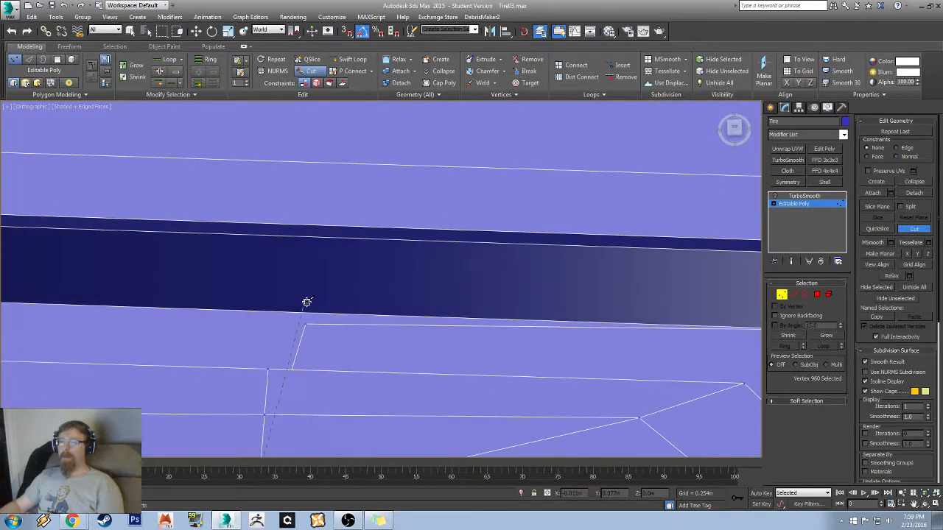
{"action": "left_click", "coordinate": [282, 311]}
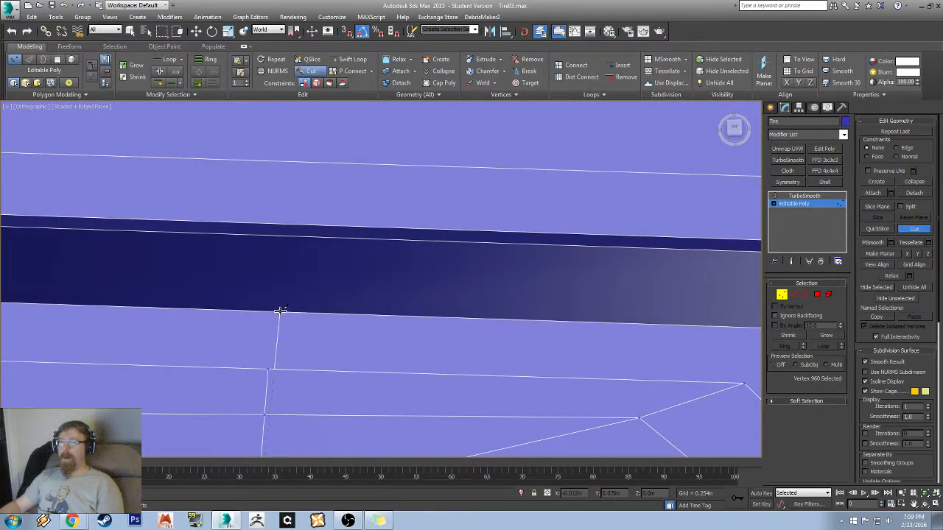
{"action": "right_click", "coordinate": [280, 311]}
- Try to cut an edge across the long groove from the parallel line beside it, and end the cut
{"action": "mouse_move", "coordinate": [330, 333]}
{"action": "middle_mouse_down", "text": "alt"}
{"action": "mouse_move", "coordinate": [301, 345]}
{"action": "mouse_move", "coordinate": [170, 101]}
{"action": "mouse_move", "coordinate": [360, 4]}
{"action": "middle_mouse_up", "text": "alt"}
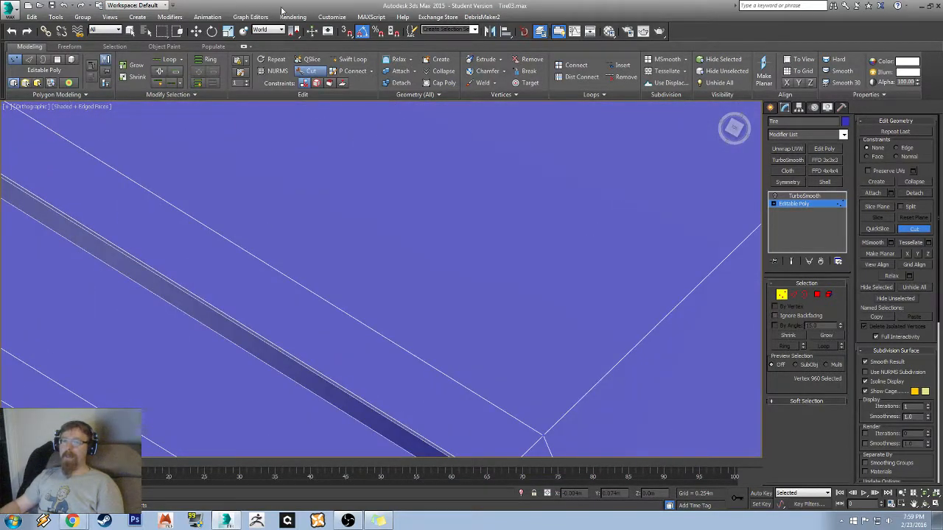
{"action": "scroll", "coordinate": [281, 10], "scroll_direction": "down", "scroll_amount": 6}
{"action": "middle_click_drag", "start_coordinate": [357, 199], "coordinate": [453, 398]}
{"action": "scroll", "coordinate": [455, 390], "scroll_direction": "down", "scroll_amount": 4}
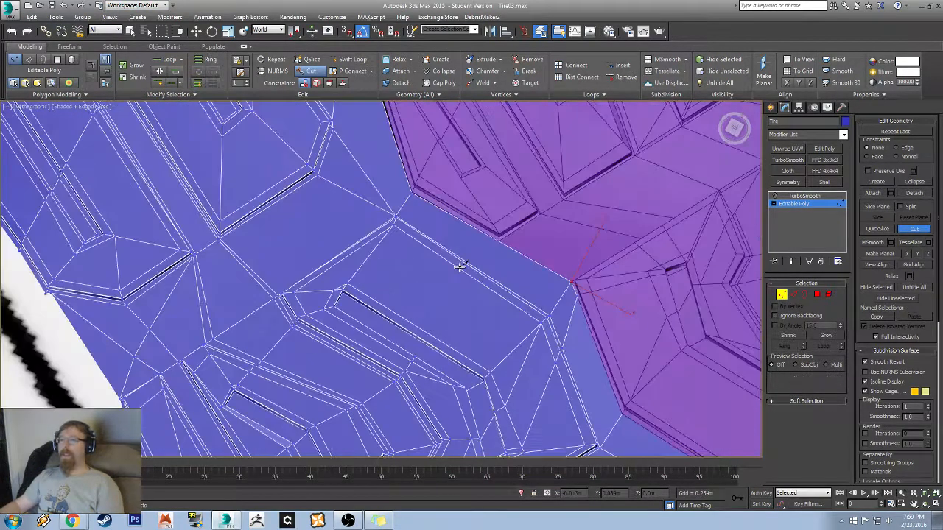
{"action": "middle_click_drag", "start_coordinate": [460, 267], "coordinate": [253, 319], "text": "alt"}
{"action": "scroll", "coordinate": [253, 319], "scroll_direction": "up", "scroll_amount": 2}
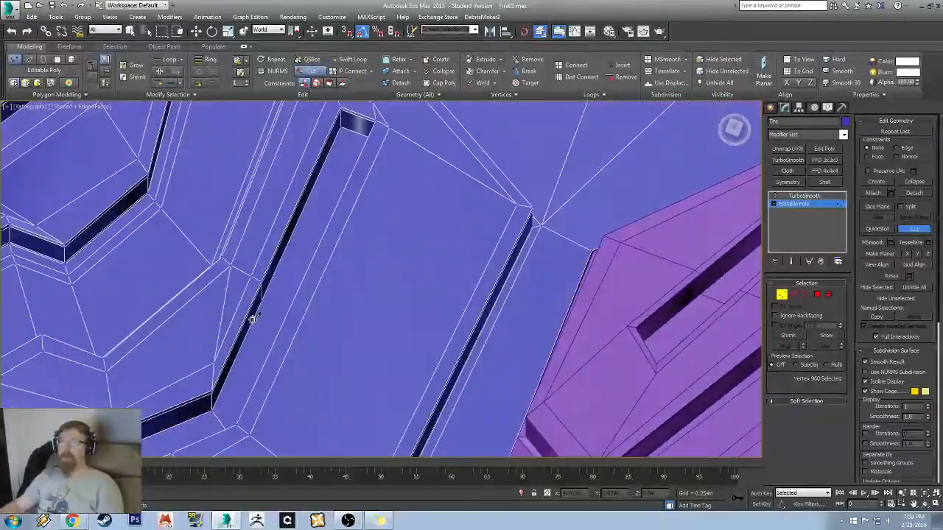
{"action": "scroll", "coordinate": [358, 288], "scroll_direction": "up", "scroll_amount": 6}
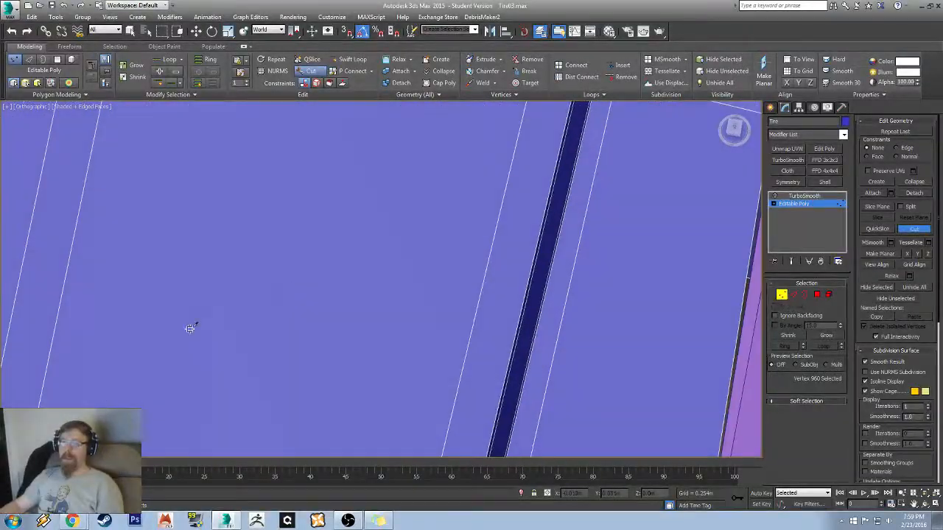
{"action": "middle_click_drag", "start_coordinate": [190, 329], "coordinate": [625, 241]}
{"action": "middle_click_drag", "start_coordinate": [458, 407], "coordinate": [501, 262]}
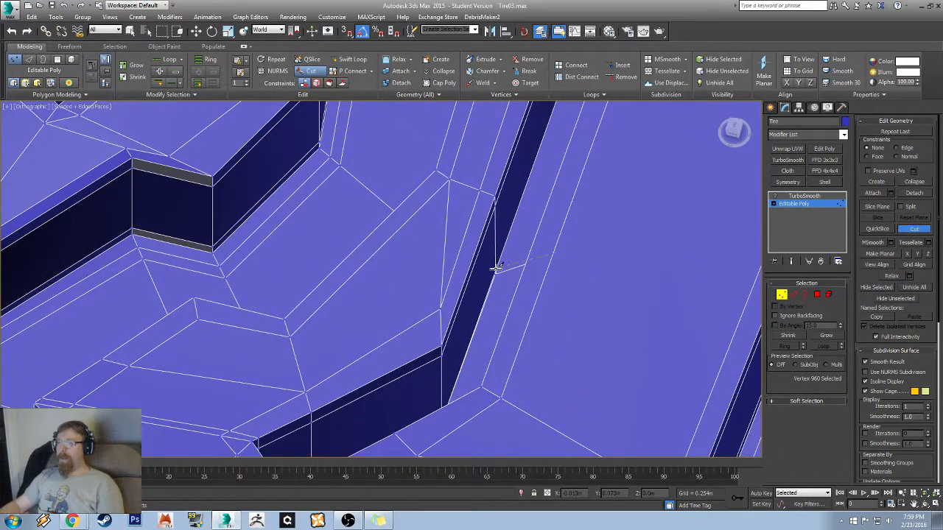
{"action": "left_click", "coordinate": [495, 269]}
{"action": "right_click", "coordinate": [532, 254]}
{"action": "right_click", "coordinate": [530, 260]}
- Examine the cut point on the line beside the long groove and the surrounding block edges
{"action": "middle_click_drag", "start_coordinate": [531, 261], "coordinate": [541, 286], "text": "alt"}
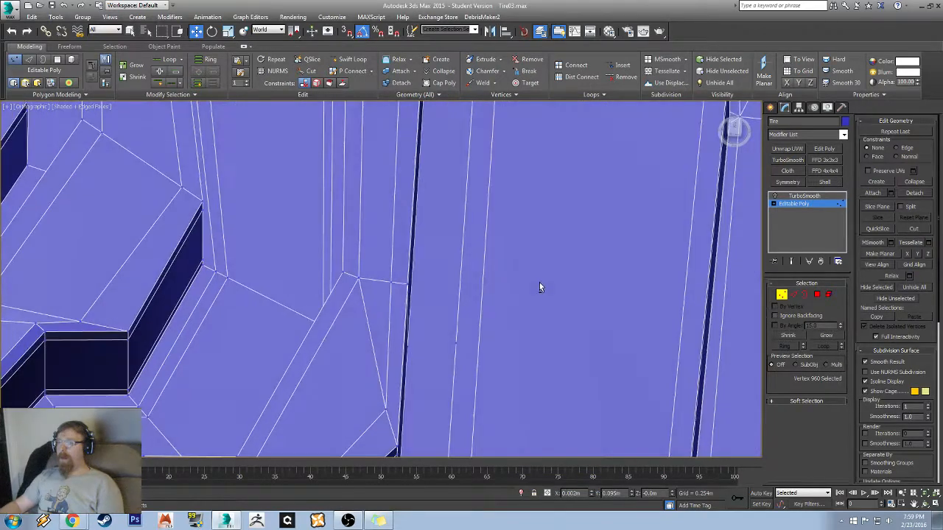
{"action": "middle_click_drag", "start_coordinate": [431, 410], "coordinate": [457, 344]}
{"action": "scroll", "coordinate": [457, 344], "scroll_direction": "up", "scroll_amount": 5}
{"action": "scroll", "coordinate": [503, 306], "scroll_direction": "down", "scroll_amount": 5}
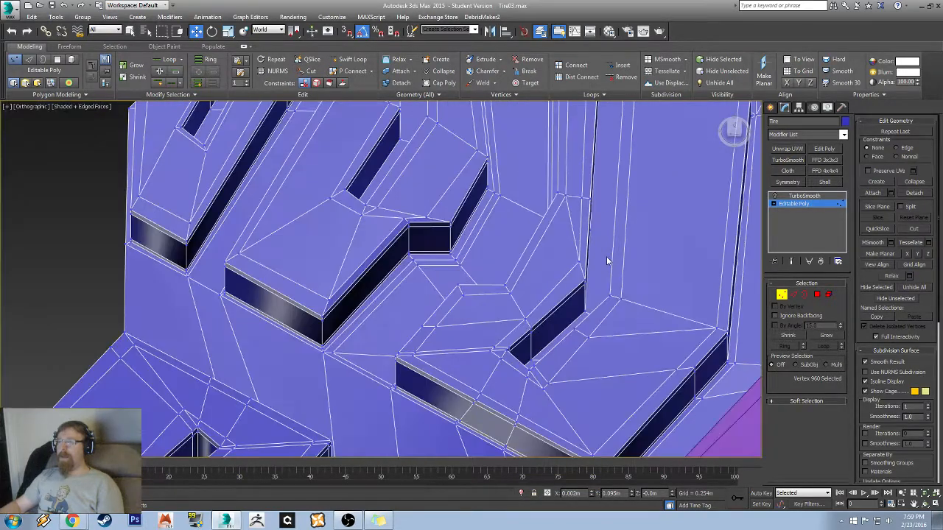
{"action": "middle_click_drag", "start_coordinate": [607, 258], "coordinate": [626, 255], "text": "alt"}
{"action": "scroll", "coordinate": [368, 288], "scroll_direction": "up", "scroll_amount": 3}
{"action": "middle_click_drag", "start_coordinate": [698, 151], "coordinate": [569, 106]}
{"action": "scroll", "coordinate": [569, 107], "scroll_direction": "down", "scroll_amount": 2}
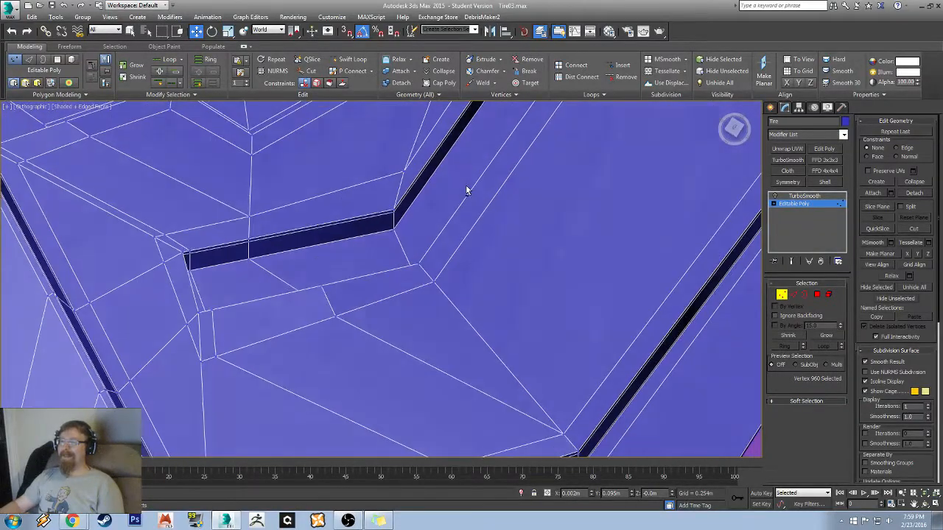
- Cut an edge from the border vertex at the purple copy's groove corner across the long groove to the parallel lines beside the inner groove
{"action": "middle_click_drag", "start_coordinate": [465, 185], "coordinate": [423, 176], "text": "alt"}
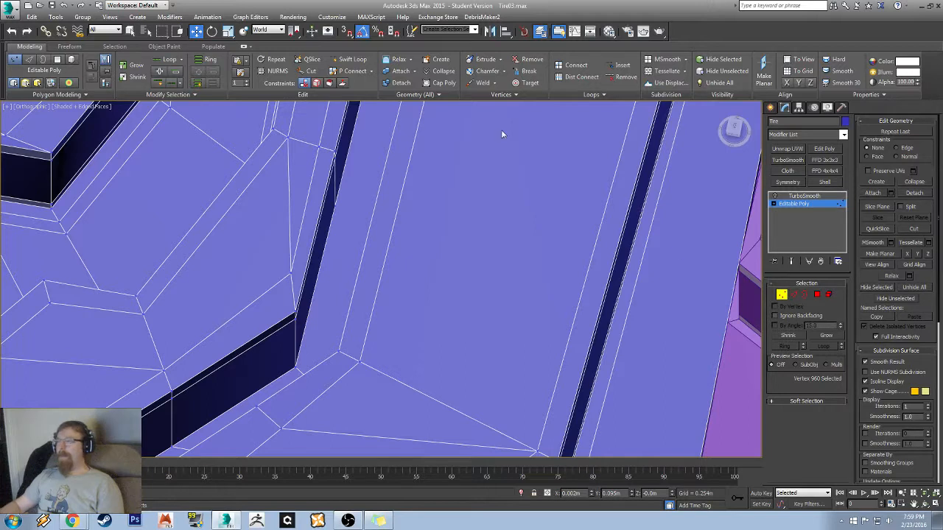
{"action": "left_click", "coordinate": [310, 71]}
{"action": "middle_click_drag", "start_coordinate": [623, 243], "coordinate": [381, 247]}
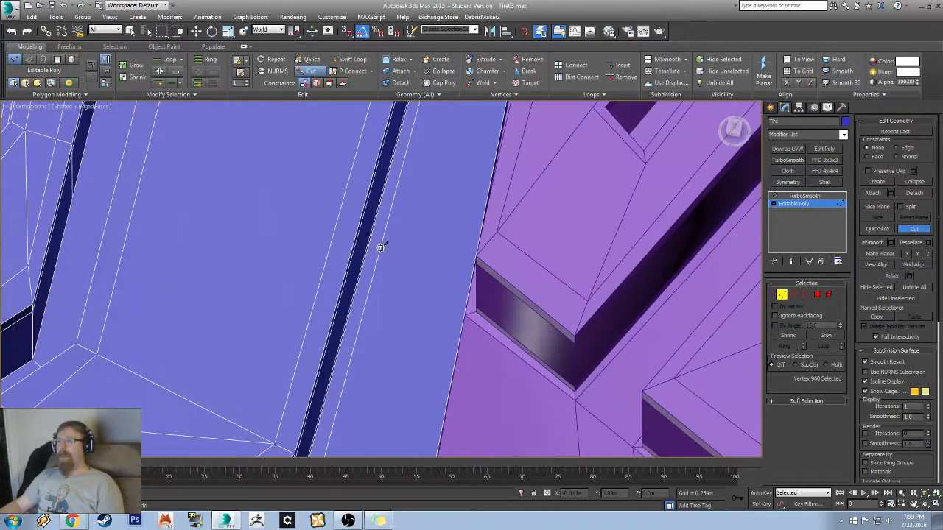
{"action": "left_click", "coordinate": [463, 312]}
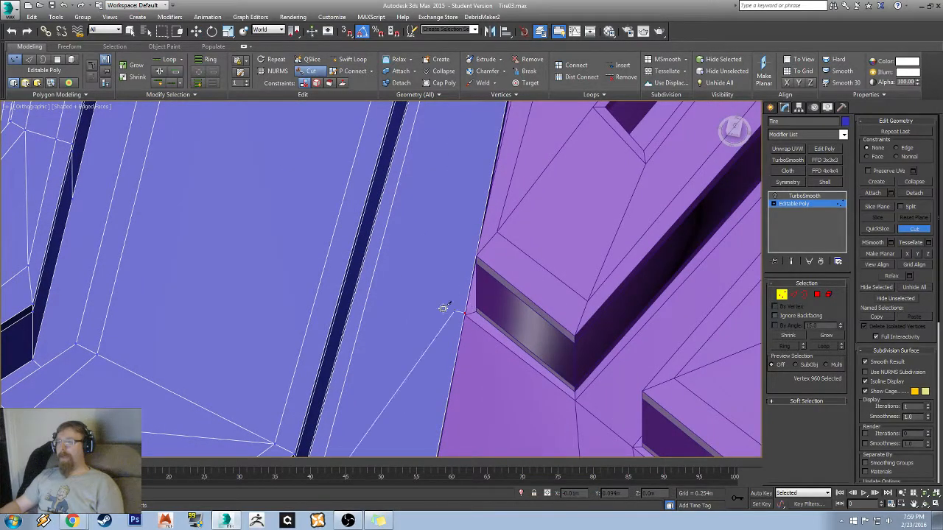
{"action": "left_click", "coordinate": [356, 285]}
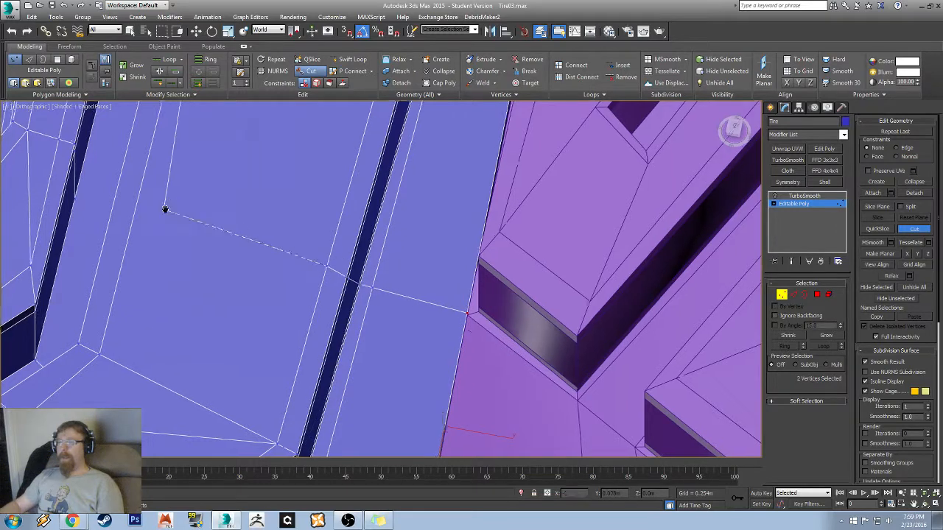
{"action": "middle_click_drag", "start_coordinate": [165, 206], "coordinate": [390, 242]}
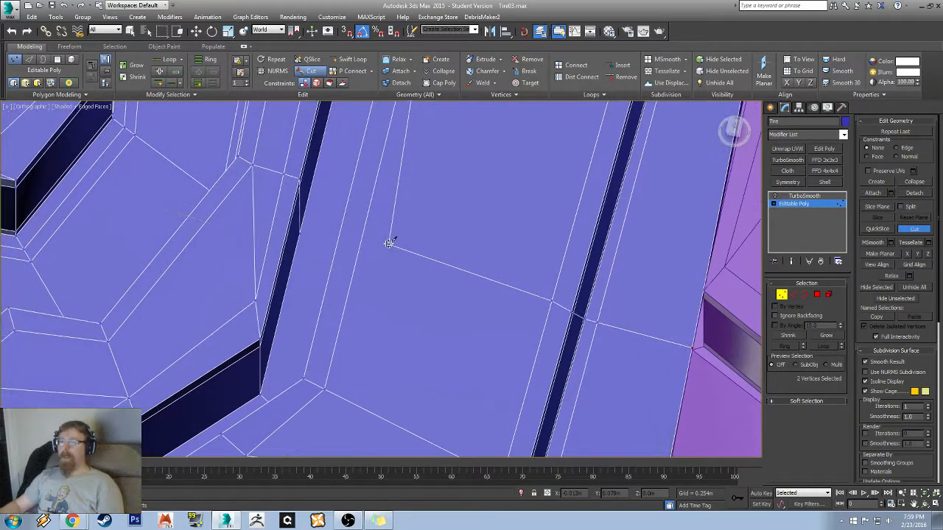
{"action": "left_click", "coordinate": [346, 206]}
- Try to extend the cut between the inner groove's rim vertex and the parallel line beside it, and end the cut
{"action": "left_click", "coordinate": [299, 230]}
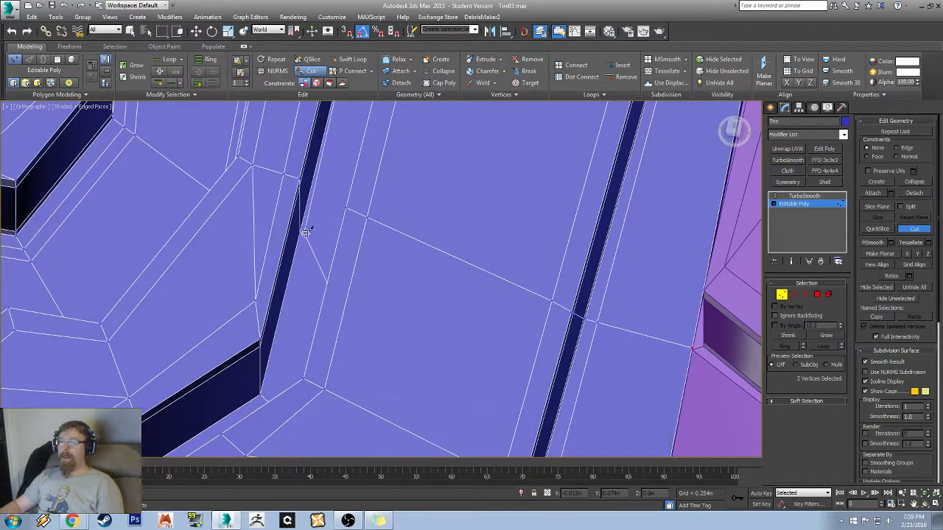
{"action": "middle_click_drag", "start_coordinate": [307, 231], "coordinate": [353, 231], "text": "alt"}
{"action": "middle_click_drag", "start_coordinate": [324, 309], "coordinate": [446, 177]}
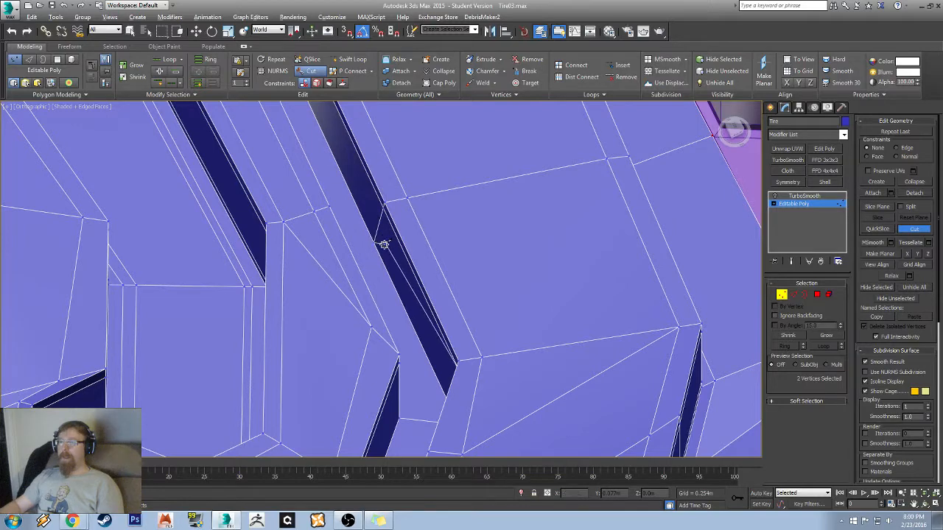
{"action": "middle_click_drag", "start_coordinate": [380, 244], "coordinate": [299, 290], "text": "alt"}
{"action": "middle_click_drag", "start_coordinate": [357, 158], "coordinate": [349, 249]}
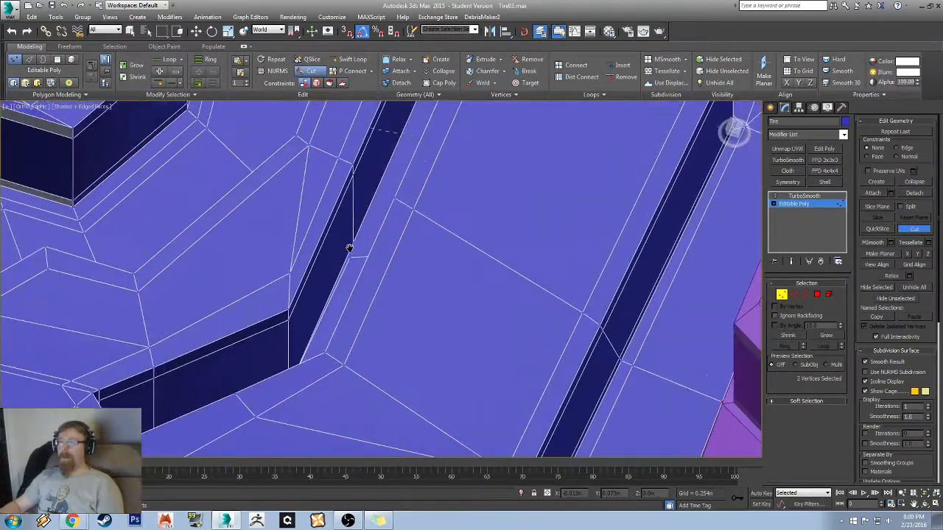
{"action": "scroll", "coordinate": [352, 245], "scroll_direction": "up", "scroll_amount": 4}
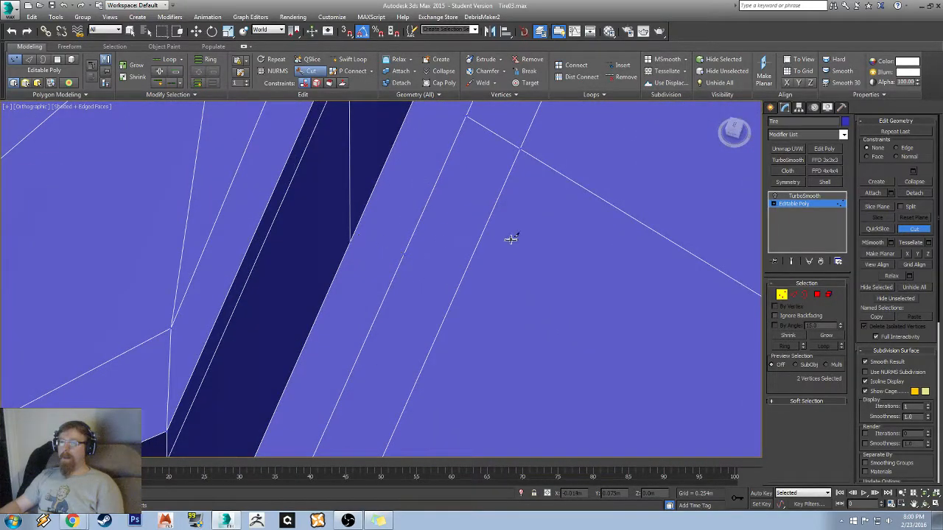
{"action": "right_click", "coordinate": [400, 240]}
{"action": "scroll", "coordinate": [444, 249], "scroll_direction": "down", "scroll_amount": 4}
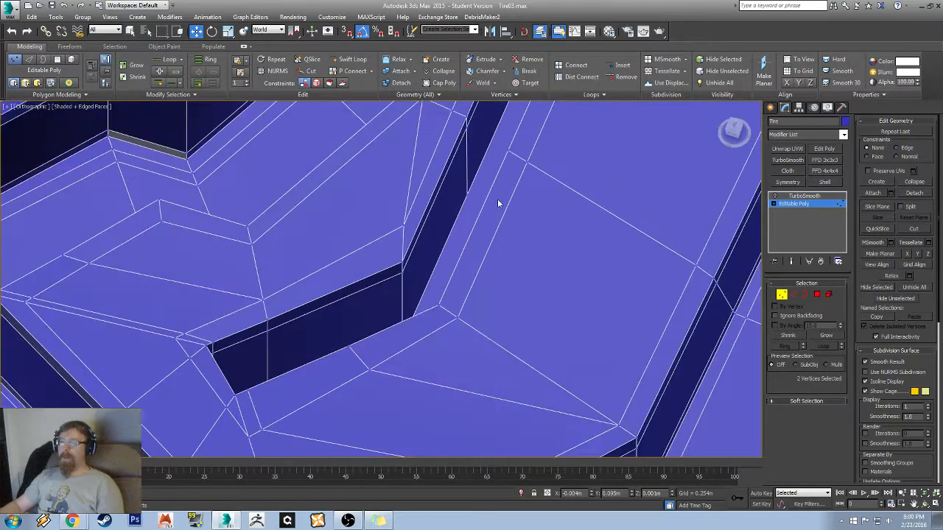
- Connect the inner groove's rim vertex to the end vertex of the new cut on the line beside it
{"action": "middle_click_drag", "start_coordinate": [498, 203], "coordinate": [518, 238], "text": "alt"}
{"action": "scroll", "coordinate": [517, 237], "scroll_direction": "up", "scroll_amount": 3}
{"action": "right_click", "coordinate": [426, 255]}
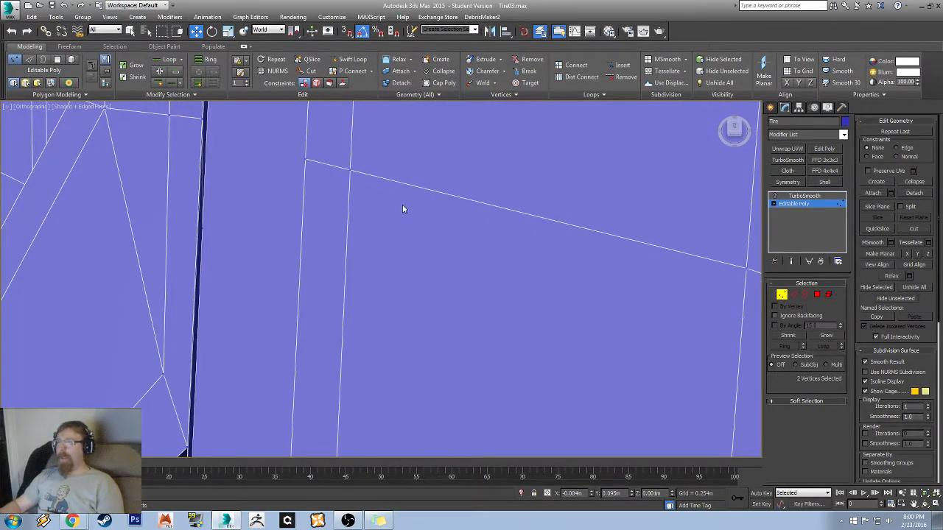
{"action": "left_click", "coordinate": [205, 228]}
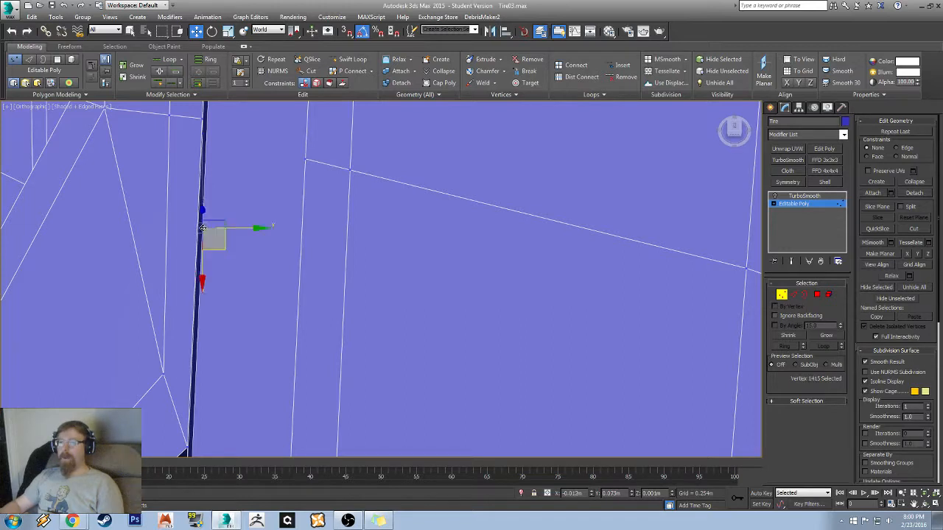
{"action": "middle_click_drag", "start_coordinate": [205, 228], "coordinate": [535, 278], "text": "alt"}
{"action": "left_click", "coordinate": [259, 143], "text": "ctrl"}
{"action": "right_click", "coordinate": [285, 184]}
{"action": "left_click", "coordinate": [267, 236]}
- Exit sub-object editing and delete the purple neighbouring copy of the tread segment
{"action": "scroll", "coordinate": [344, 207], "scroll_direction": "up", "scroll_amount": 3}
{"action": "middle_click_drag", "start_coordinate": [288, 202], "coordinate": [510, 255]}
{"action": "scroll", "coordinate": [420, 238], "scroll_direction": "down", "scroll_amount": 5}
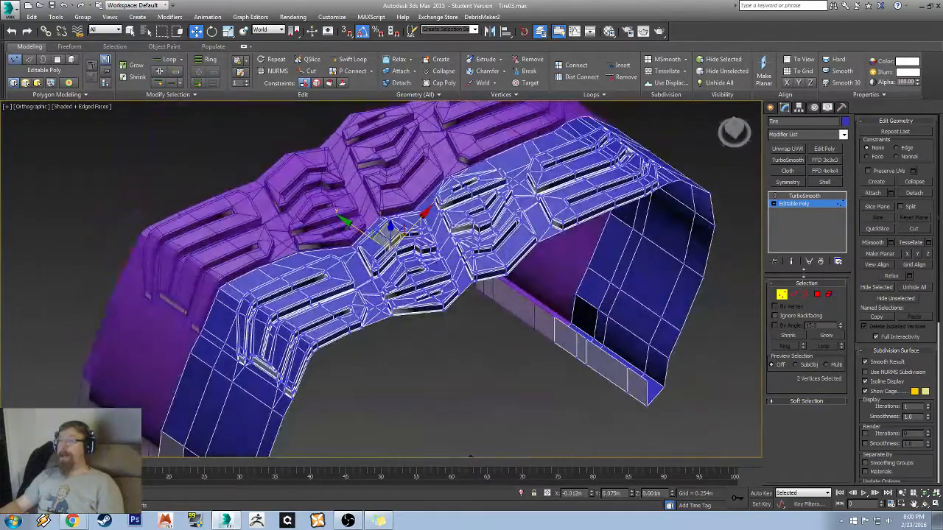
{"action": "left_click", "coordinate": [829, 296]}
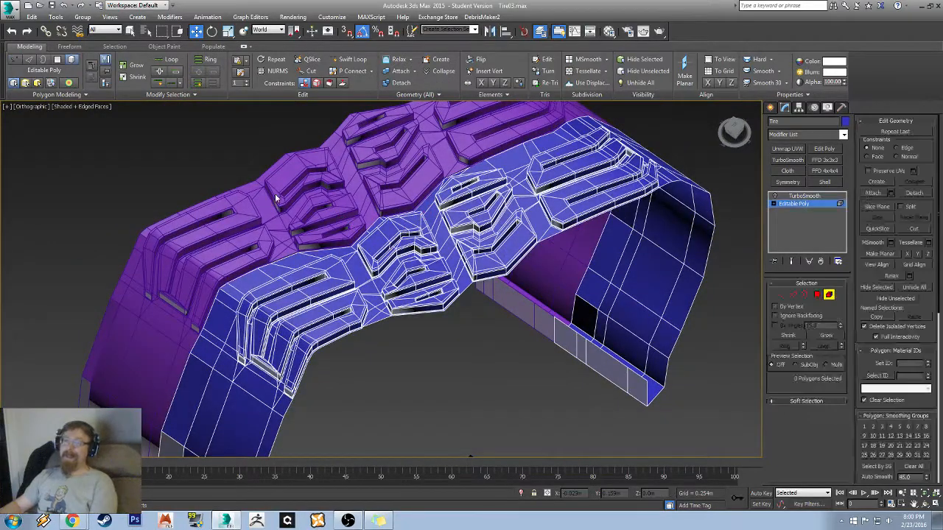
{"action": "left_click", "coordinate": [829, 294]}
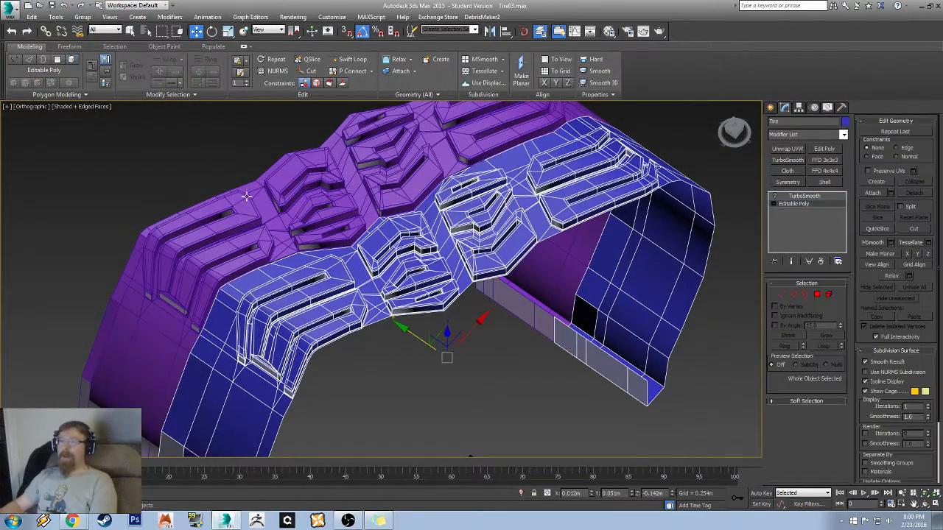
{"action": "left_click", "coordinate": [271, 218]}
{"action": "key", "text": "Delete"}
- Hide the edge lines and examine the shading along the tread segment's sidewall
{"action": "scroll", "coordinate": [423, 172], "scroll_direction": "down", "scroll_amount": 4}
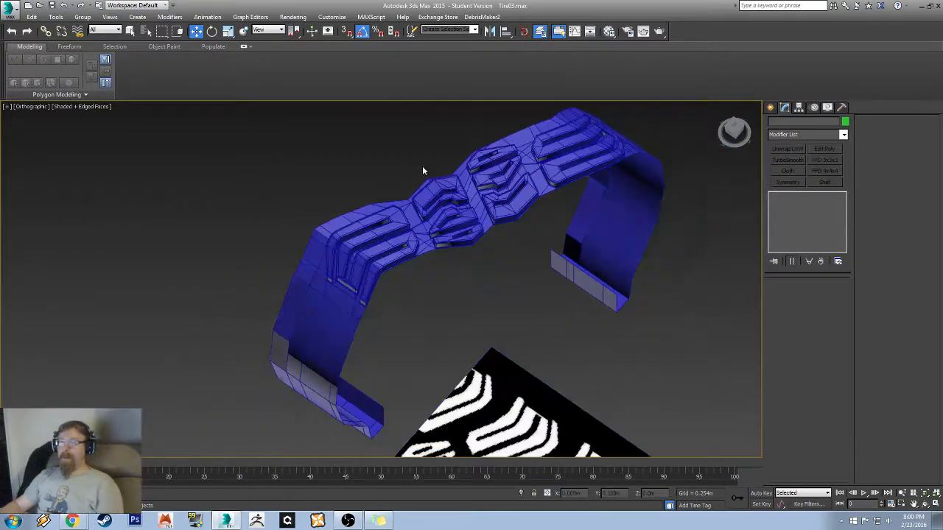
{"action": "middle_click_drag", "start_coordinate": [423, 196], "coordinate": [430, 246], "text": "alt"}
{"action": "scroll", "coordinate": [457, 230], "scroll_direction": "up", "scroll_amount": 4}
{"action": "key", "text": "F4"}
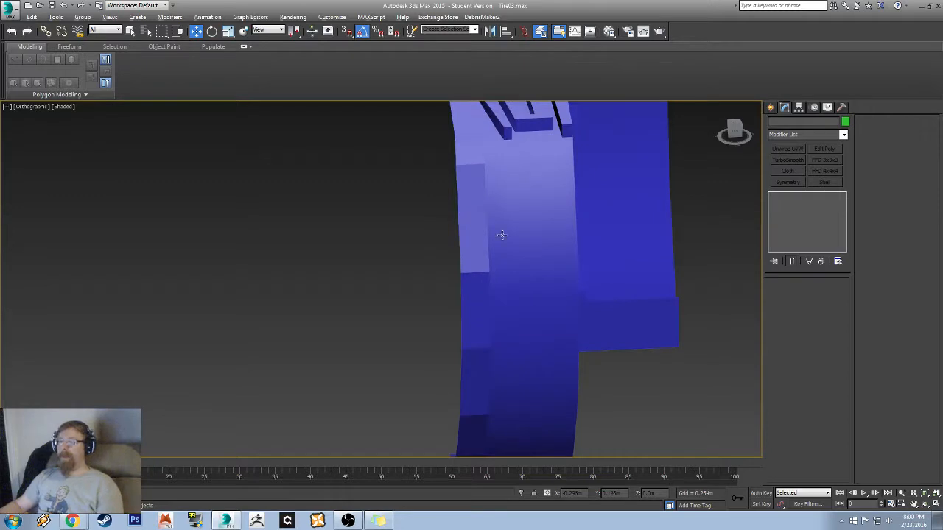
{"action": "middle_click_drag", "start_coordinate": [502, 236], "coordinate": [417, 231], "text": "alt"}
{"action": "scroll", "coordinate": [418, 231], "scroll_direction": "down", "scroll_amount": 3}
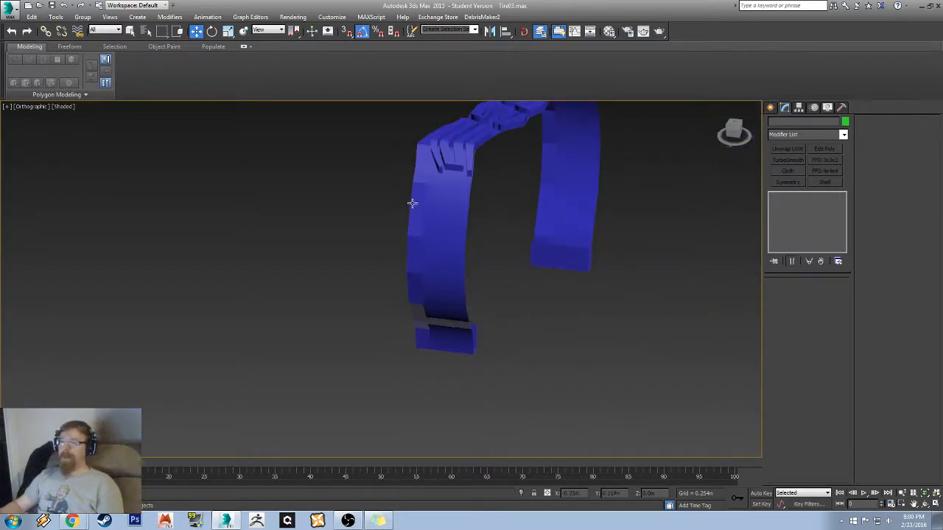
- Select the narrow faceted strip of polygons running along the tire segment's border from sidewall to sidewall
{"action": "left_click", "coordinate": [423, 257]}
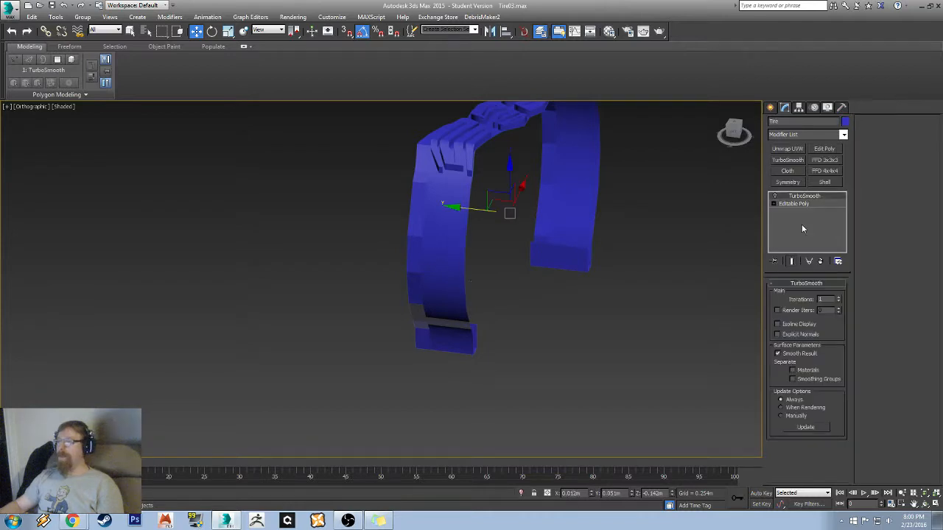
{"action": "left_click", "coordinate": [810, 204]}
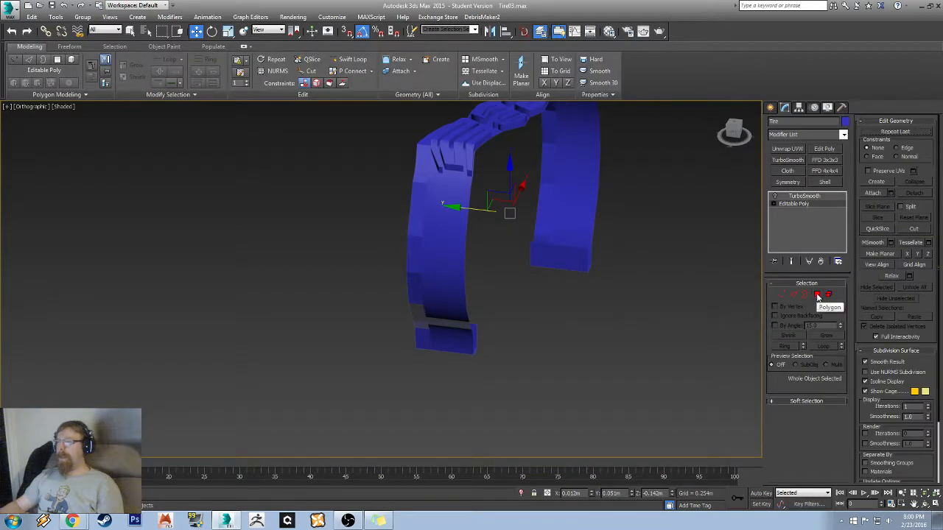
{"action": "left_click", "coordinate": [817, 297]}
{"action": "middle_click_drag", "start_coordinate": [366, 289], "coordinate": [393, 278], "text": "alt"}
{"action": "scroll", "coordinate": [449, 280], "scroll_direction": "up", "scroll_amount": 4}
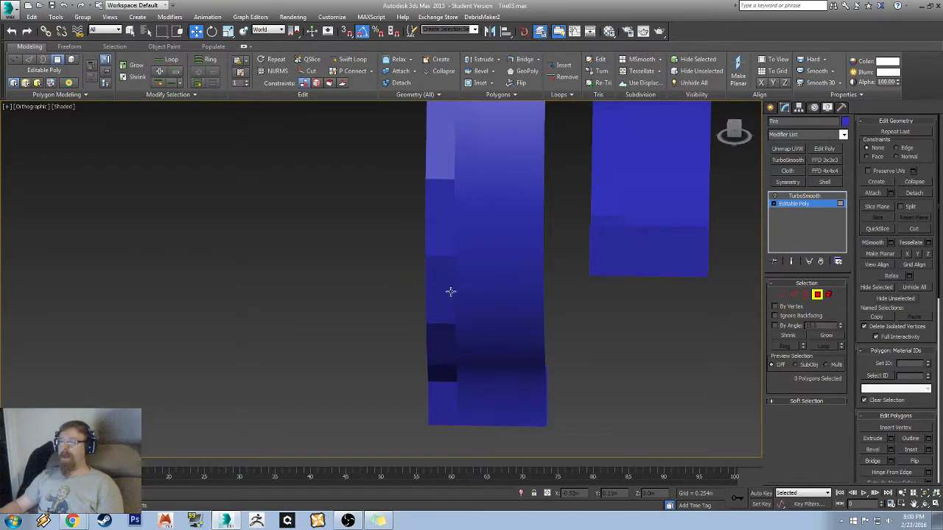
{"action": "left_click", "coordinate": [450, 291]}
{"action": "left_click", "coordinate": [444, 231], "text": "shift"}
{"action": "middle_click_drag", "start_coordinate": [421, 168], "coordinate": [437, 354], "text": "alt"}
{"action": "left_click", "coordinate": [358, 284], "text": "shift"}
{"action": "left_click", "coordinate": [411, 270], "text": "shift"}
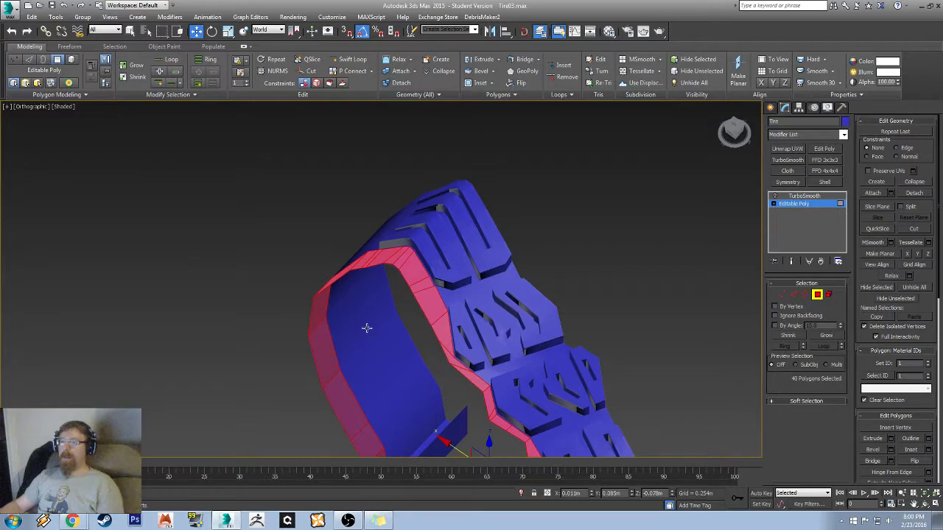
- Assign the selected border strip to smoothing group 1, deselect it, and check the shading around the outer grooves
{"action": "middle_click_drag", "start_coordinate": [367, 328], "coordinate": [514, 367], "text": "alt"}
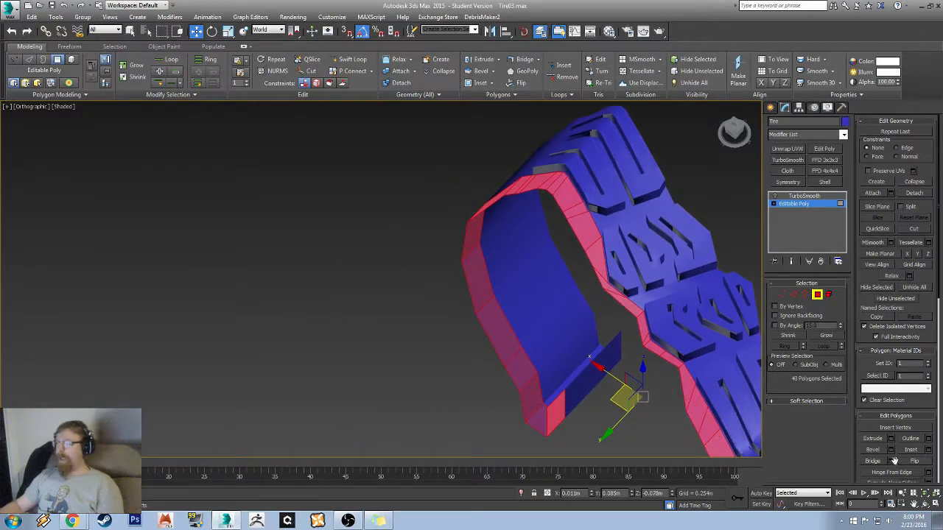
{"action": "scroll", "coordinate": [870, 353], "scroll_direction": "down", "scroll_amount": 5}
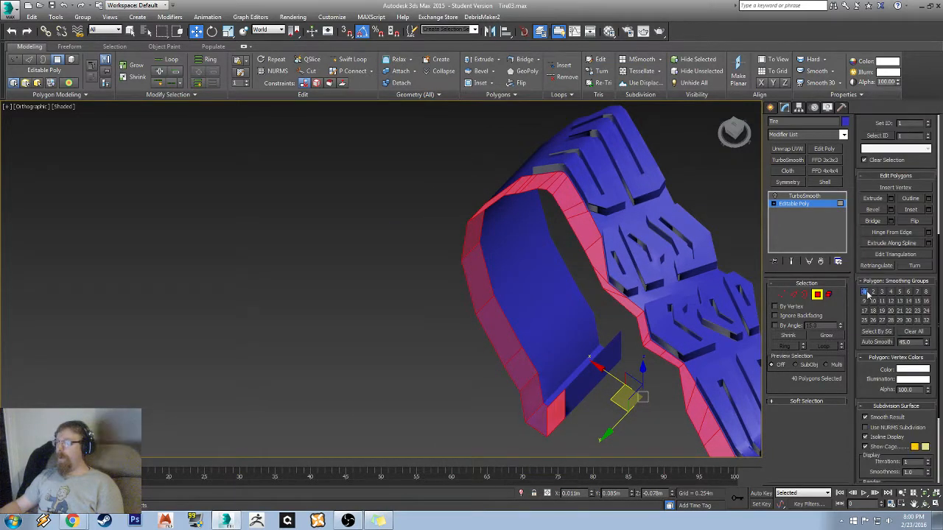
{"action": "left_click", "coordinate": [156, 277]}
{"action": "middle_click_drag", "start_coordinate": [157, 276], "coordinate": [208, 235], "text": "alt"}
{"action": "scroll", "coordinate": [299, 282], "scroll_direction": "up", "scroll_amount": 5}
{"action": "middle_click_drag", "start_coordinate": [466, 310], "coordinate": [406, 295], "text": "alt"}
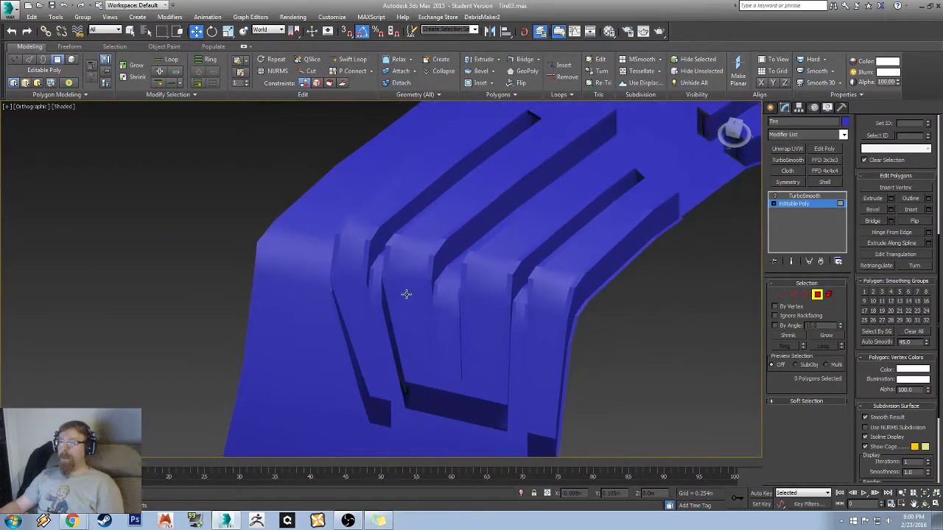
- Show the edge lines and try selecting the top faces of the outer block's raised tread strips, undoing the last two actions
{"action": "key", "text": "F4"}
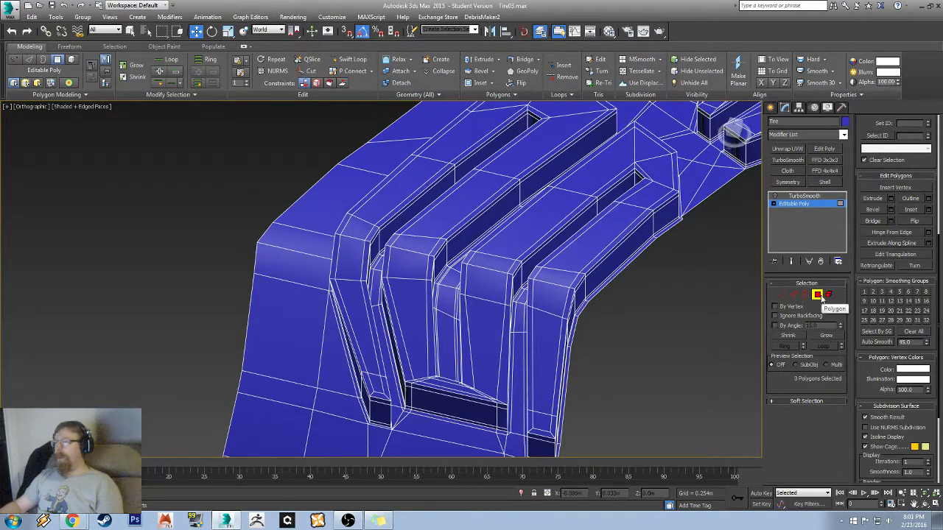
{"action": "left_click", "coordinate": [407, 298]}
{"action": "left_click", "coordinate": [412, 249], "text": "shift"}
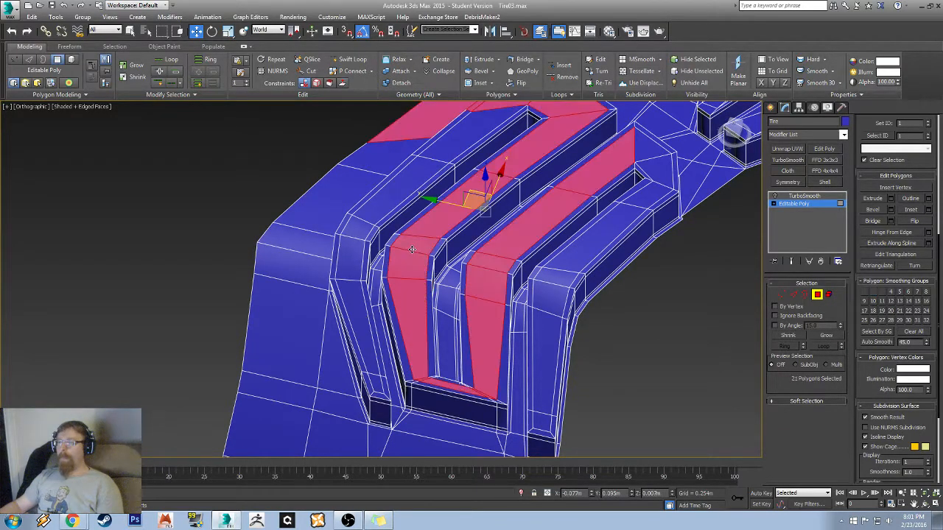
{"action": "middle_click_drag", "start_coordinate": [409, 265], "coordinate": [253, 365]}
{"action": "middle_click_drag", "start_coordinate": [212, 395], "coordinate": [277, 356], "text": "alt"}
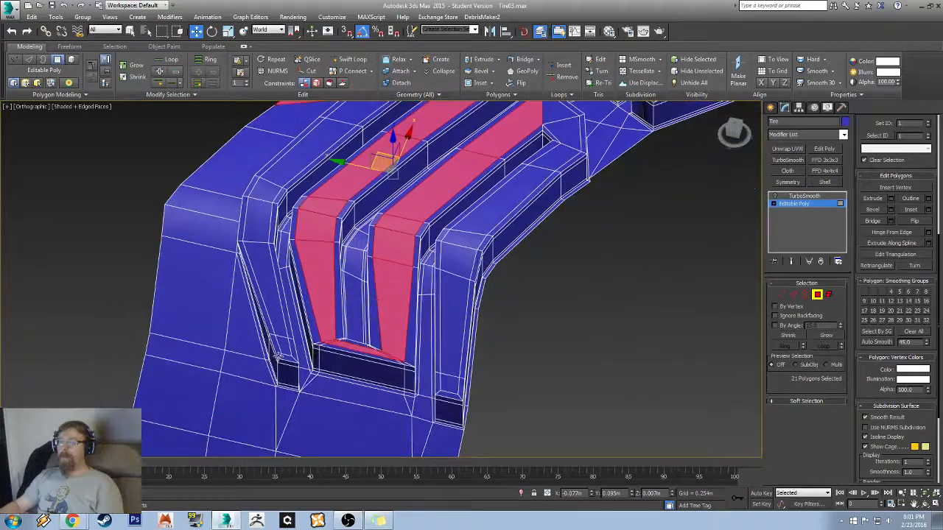
{"action": "key", "text": "ctrl+z"}
{"action": "key", "text": "ctrl+z"}
- Select all polygons of the tire segment at Element level and clear all their smoothing groups
{"action": "scroll", "coordinate": [273, 313], "scroll_direction": "down", "scroll_amount": 8}
{"action": "left_click", "coordinate": [817, 296]}
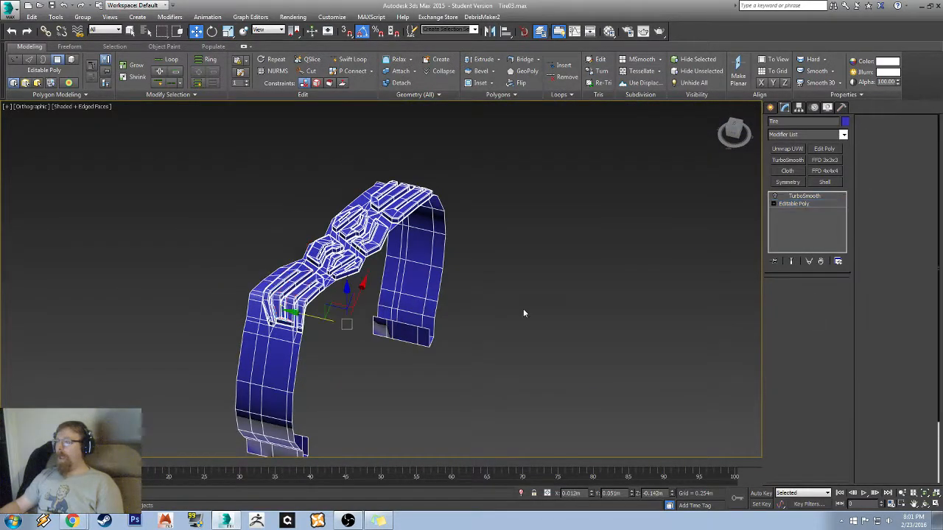
{"action": "left_click", "coordinate": [524, 314]}
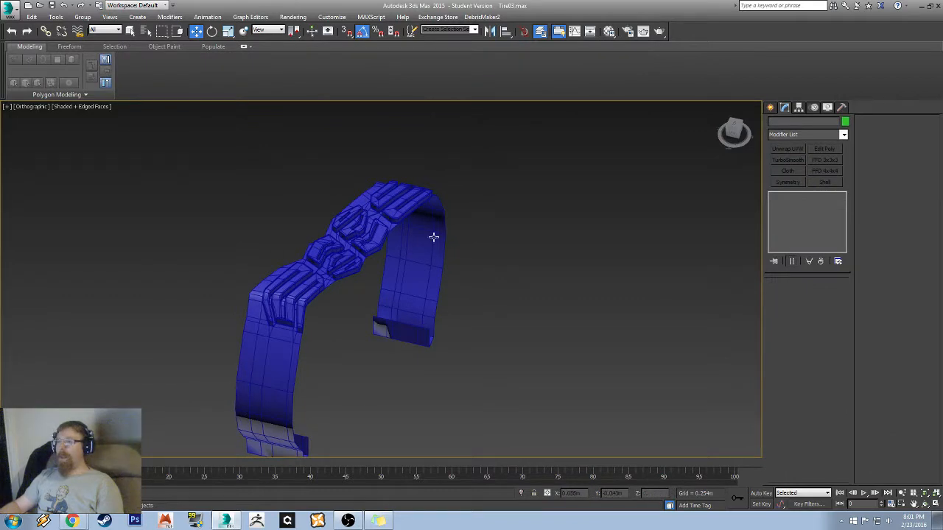
{"action": "left_click", "coordinate": [383, 219]}
{"action": "left_click", "coordinate": [799, 205]}
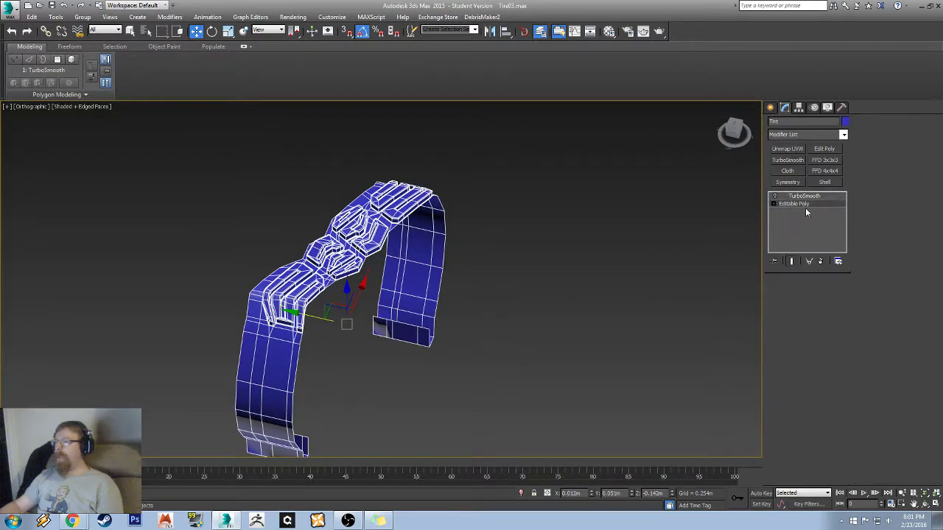
{"action": "left_click", "coordinate": [829, 295]}
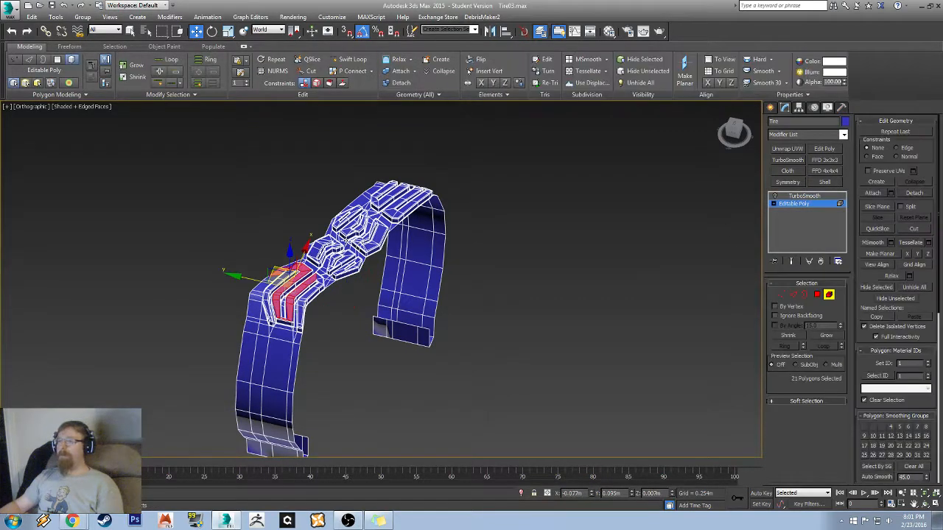
{"action": "key", "text": "ctrl+a"}
{"action": "left_click", "coordinate": [914, 468]}
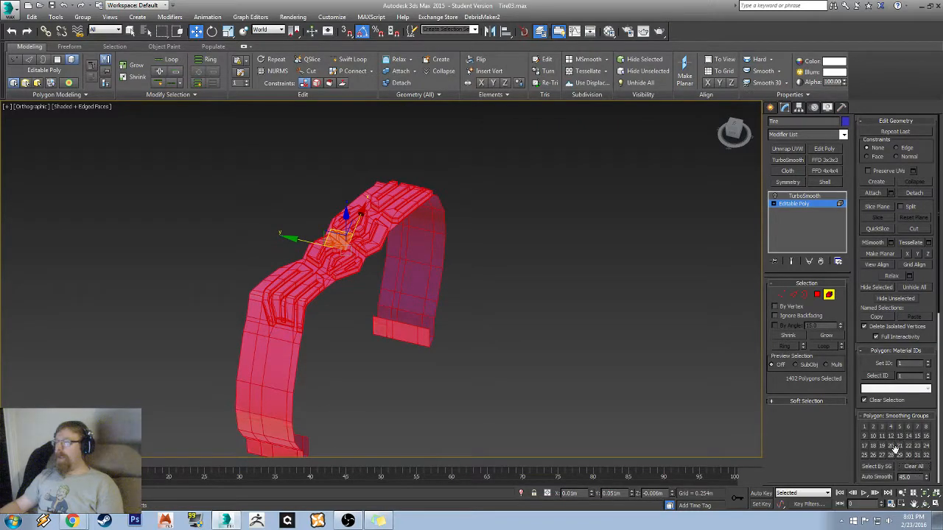
- Deselect the polygons, exit Element editing, and display the whole segment without edge lines
{"action": "key", "text": "F4"}
{"action": "left_click", "coordinate": [554, 206]}
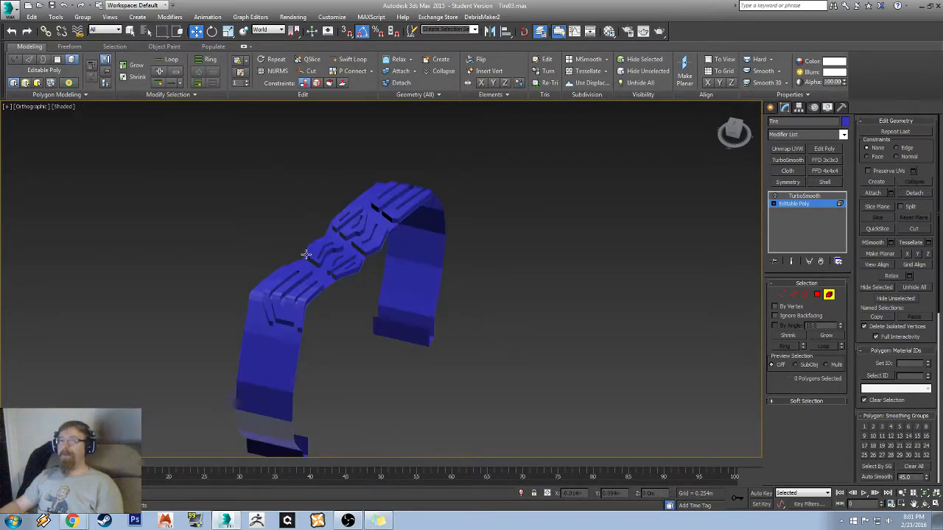
{"action": "mouse_move", "coordinate": [303, 251]}
{"action": "middle_mouse_down", "text": "alt"}
{"action": "mouse_move", "coordinate": [373, 283]}
{"action": "mouse_move", "coordinate": [493, 283]}
{"action": "mouse_move", "coordinate": [439, 295]}
{"action": "mouse_move", "coordinate": [435, 307]}
{"action": "mouse_move", "coordinate": [392, 291]}
{"action": "mouse_move", "coordinate": [649, 204]}
{"action": "mouse_move", "coordinate": [515, 210]}
{"action": "middle_mouse_up", "text": "alt"}
{"action": "key", "text": "F4"}
{"action": "left_click", "coordinate": [829, 294]}
{"action": "key", "text": "F4"}
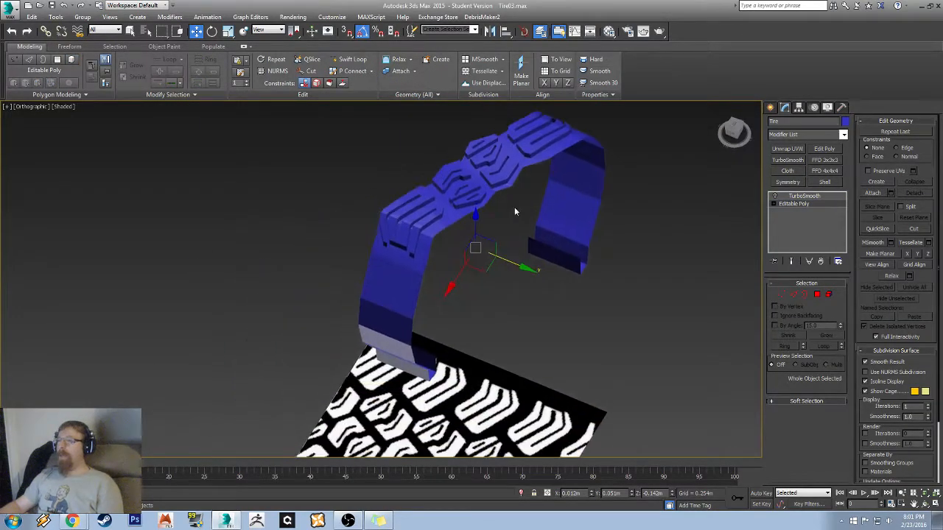
- Select the tire segment's TurboSmooth modifier, examine its smoothed shape, and leave the modifier switched off
{"action": "scroll", "coordinate": [516, 211], "scroll_direction": "up", "scroll_amount": 5}
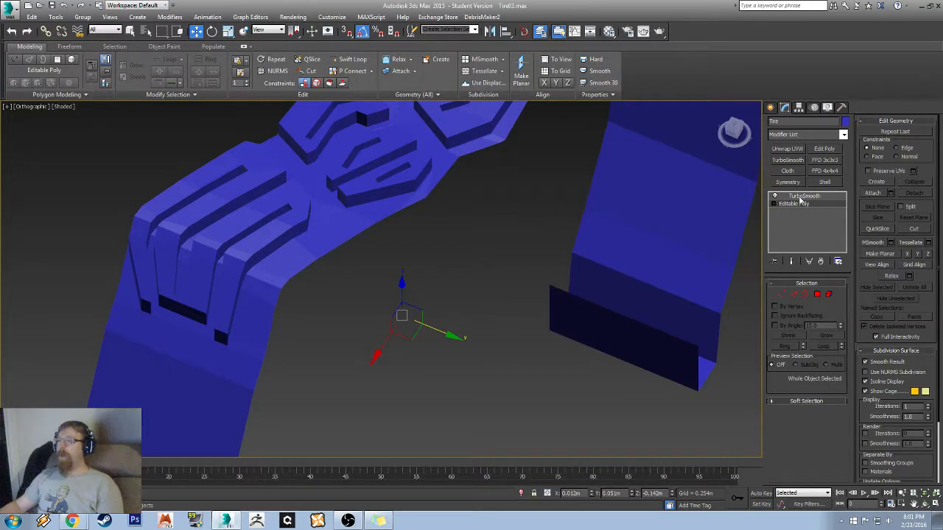
{"action": "left_click", "coordinate": [802, 197]}
{"action": "scroll", "coordinate": [315, 295], "scroll_direction": "down", "scroll_amount": 5}
{"action": "middle_click_drag", "start_coordinate": [315, 294], "coordinate": [221, 346], "text": "alt"}
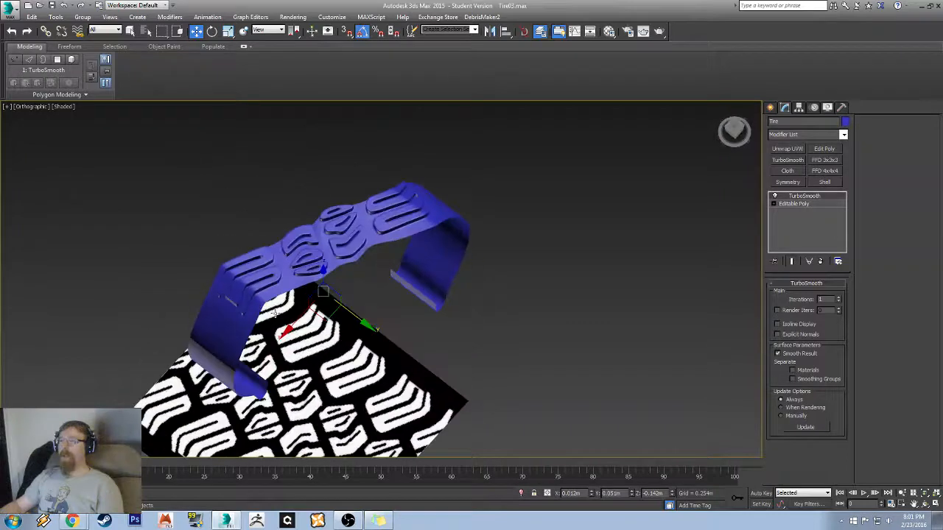
{"action": "left_click", "coordinate": [775, 197]}
- From the top view, clone the tire segment along the Y axis, fitted edge to edge against the original, as 40 instances
{"action": "middle_click_drag", "start_coordinate": [425, 218], "coordinate": [458, 246], "text": "alt"}
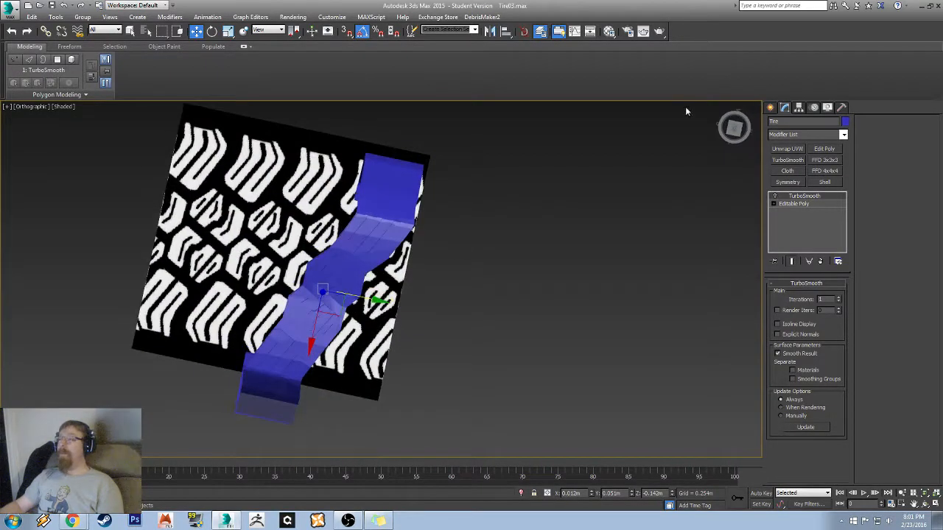
{"action": "left_click", "coordinate": [734, 128]}
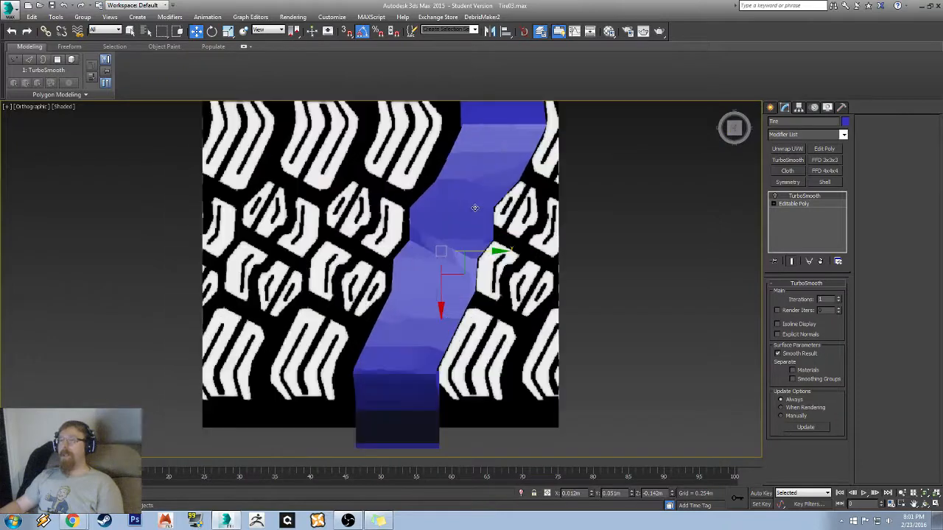
{"action": "scroll", "coordinate": [475, 208], "scroll_direction": "up", "scroll_amount": 3}
{"action": "key", "text": "F4"}
{"action": "mouse_move", "coordinate": [431, 248]}
{"action": "middle_mouse_down"}
{"action": "mouse_move", "coordinate": [475, 233]}
{"action": "mouse_move", "coordinate": [486, 240]}
{"action": "middle_mouse_up"}
{"action": "key", "text": "alt+x"}
{"action": "scroll", "coordinate": [517, 252], "scroll_direction": "up", "scroll_amount": 4}
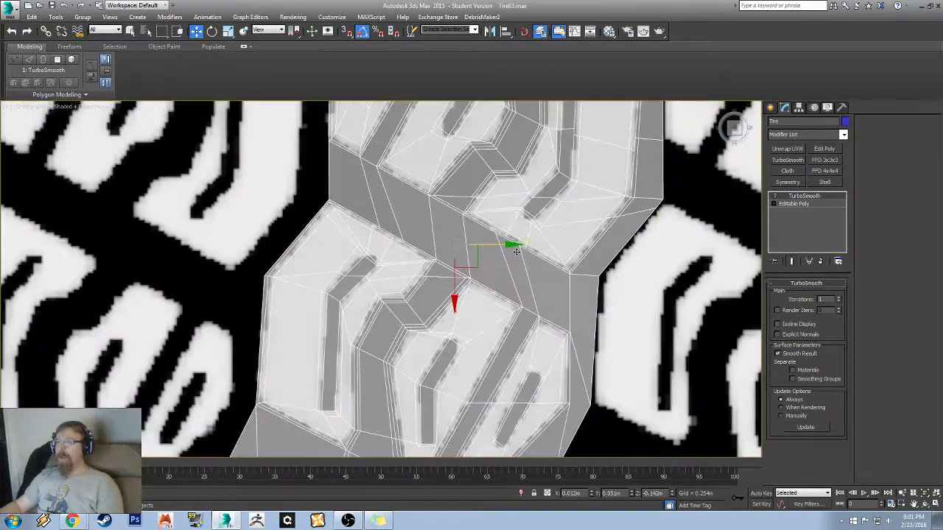
{"action": "mouse_move", "coordinate": [503, 246]}
{"action": "left_mouse_down", "text": "shift"}
{"action": "mouse_move", "coordinate": [101, 250]}
{"action": "mouse_move", "coordinate": [168, 270]}
{"action": "left_mouse_up", "text": "shift"}
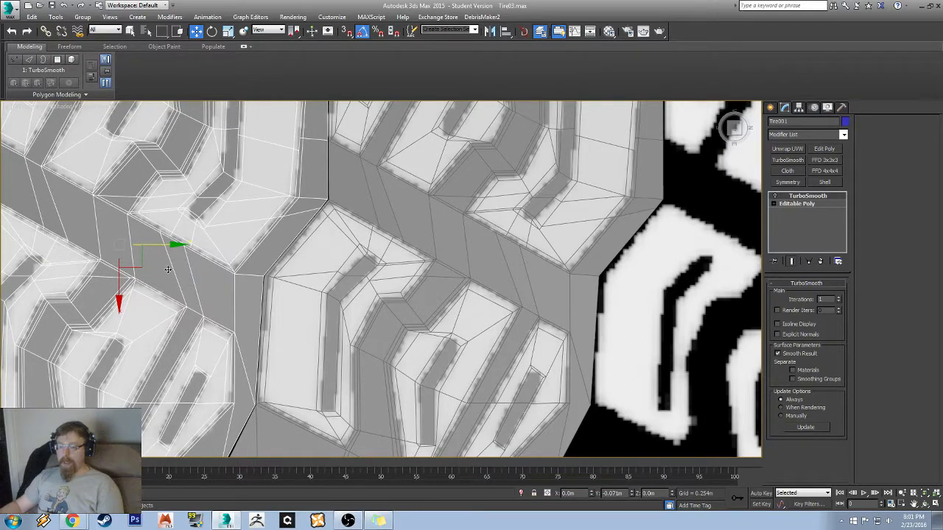
{"action": "left_click_drag", "start_coordinate": [168, 270], "coordinate": [169, 274], "text": "shift"}
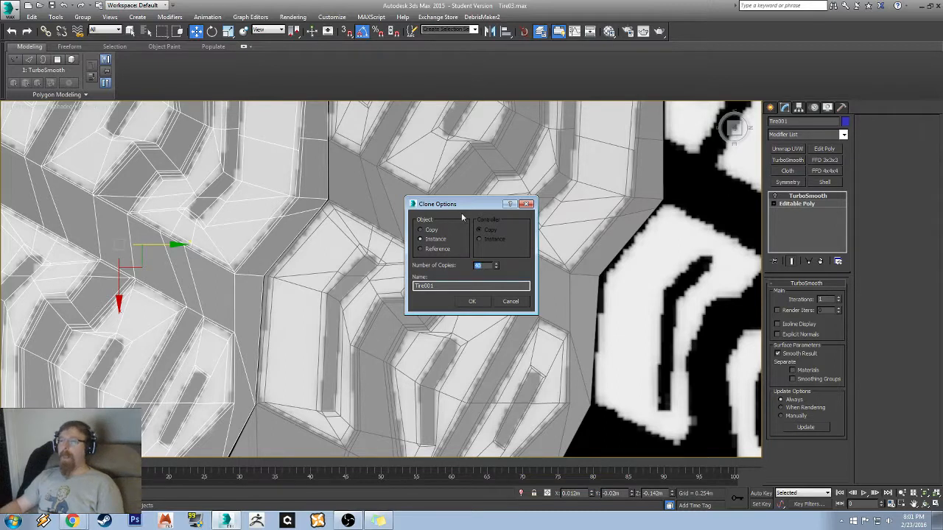
{"action": "left_click", "coordinate": [470, 301]}
{"action": "scroll", "coordinate": [540, 271], "scroll_direction": "down", "scroll_amount": 10}
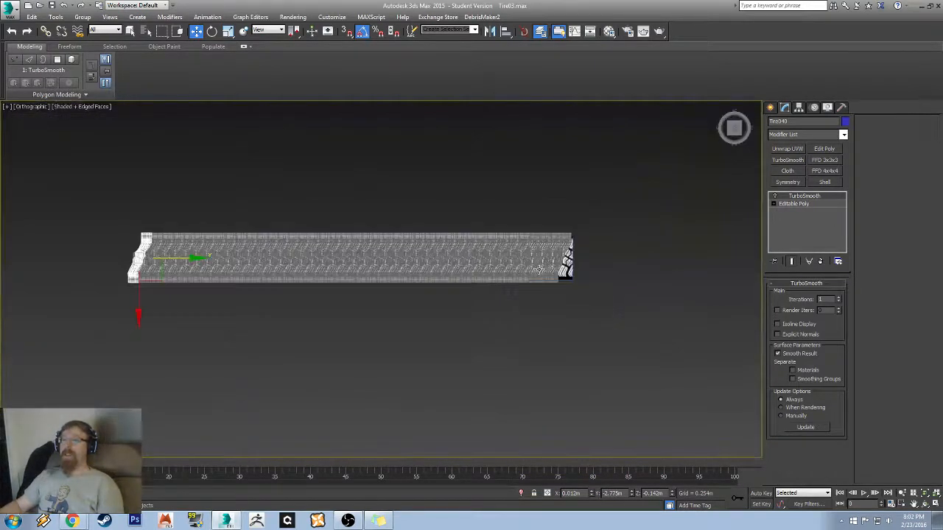
- Select all the tire segments in the row and hide the unselected tread reference plane
{"action": "middle_click_drag", "start_coordinate": [540, 270], "coordinate": [497, 225], "text": "alt"}
{"action": "middle_click_drag", "start_coordinate": [493, 293], "coordinate": [503, 332], "text": "alt"}
{"action": "left_click_drag", "start_coordinate": [661, 252], "coordinate": [660, 255]}
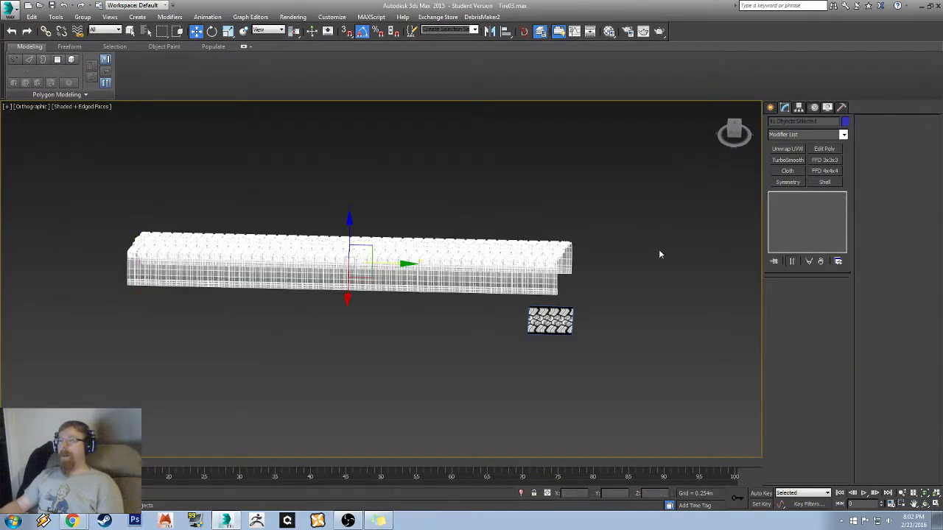
{"action": "right_click", "coordinate": [562, 184]}
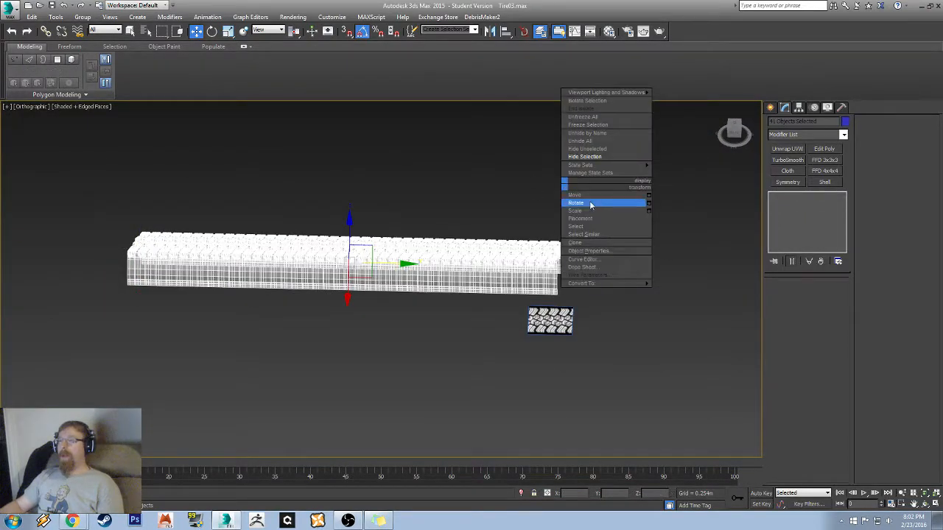
{"action": "left_click", "coordinate": [604, 152]}
- Select the original segment at the row's end and attach all the cloned segments, Tire001 onward, to its Editable Poly
{"action": "middle_click_drag", "start_coordinate": [620, 207], "coordinate": [547, 277], "text": "alt"}
{"action": "scroll", "coordinate": [529, 359], "scroll_direction": "up", "scroll_amount": 4}
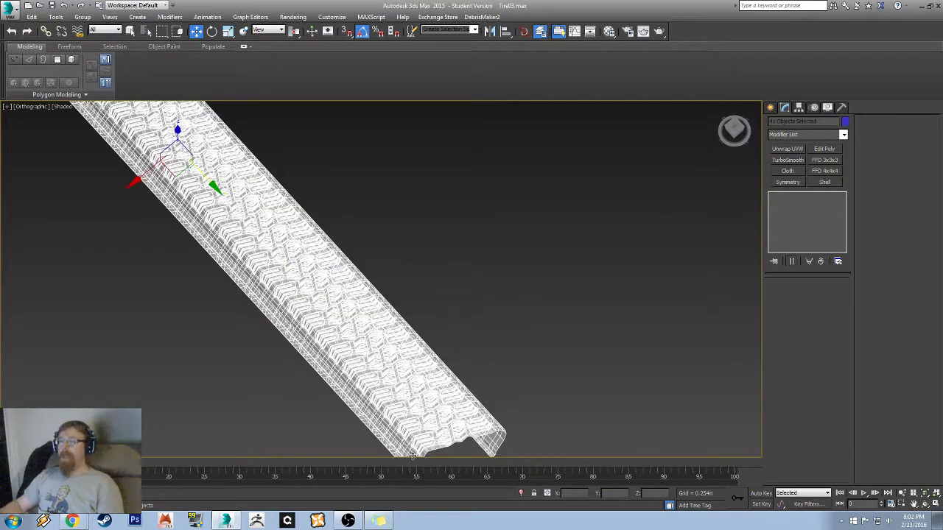
{"action": "left_click", "coordinate": [430, 441]}
{"action": "middle_click_drag", "start_coordinate": [482, 361], "coordinate": [487, 175]}
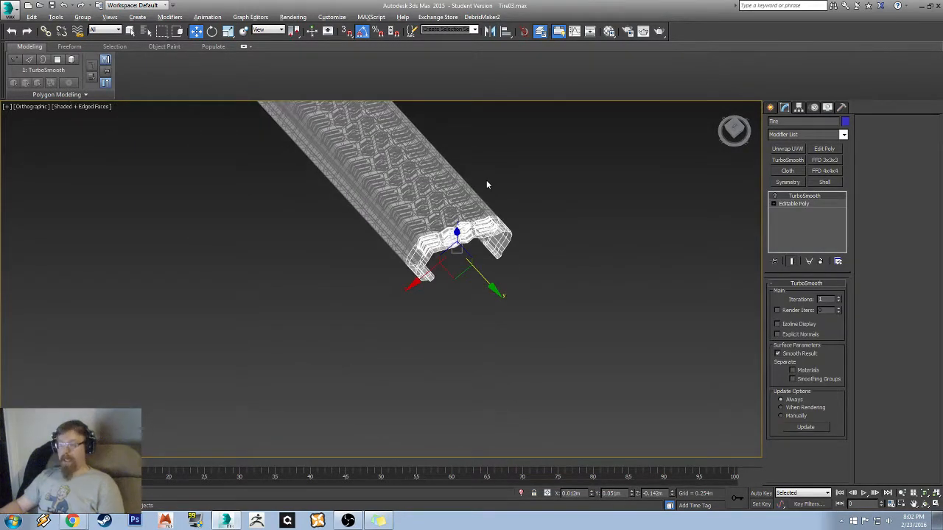
{"action": "middle_click_drag", "start_coordinate": [393, 216], "coordinate": [445, 231], "text": "alt"}
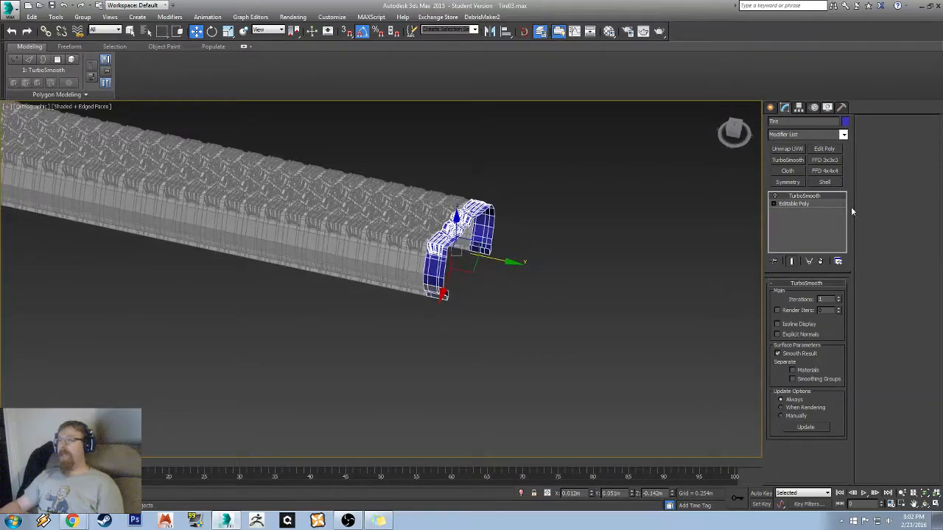
{"action": "left_click", "coordinate": [797, 204]}
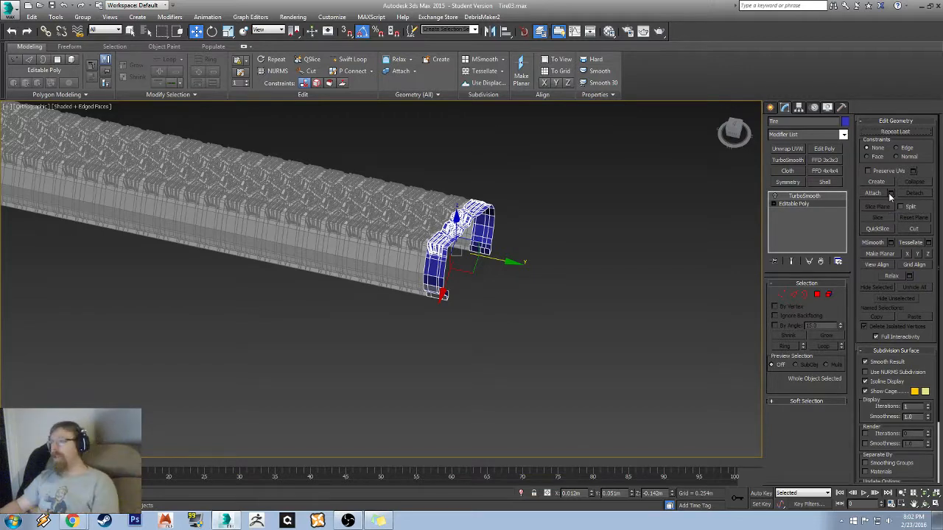
{"action": "left_click", "coordinate": [891, 193]}
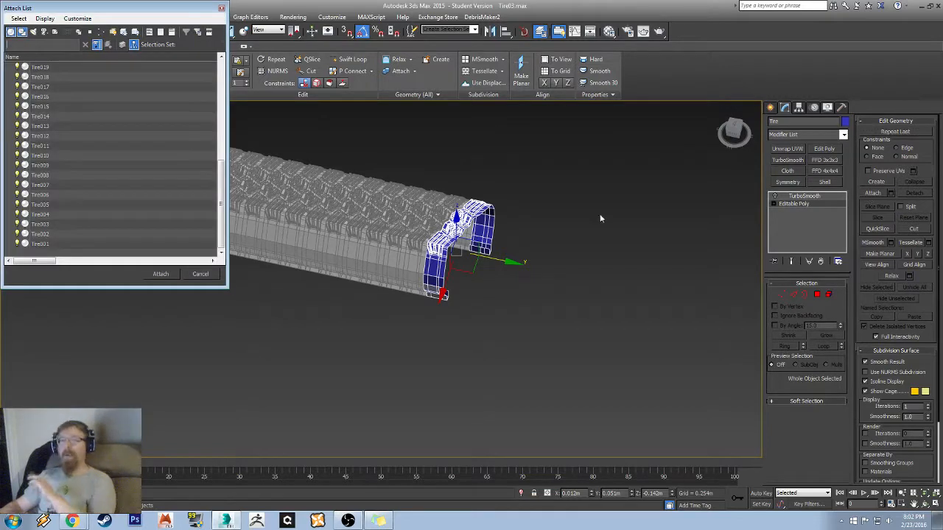
{"action": "left_click", "coordinate": [46, 87]}
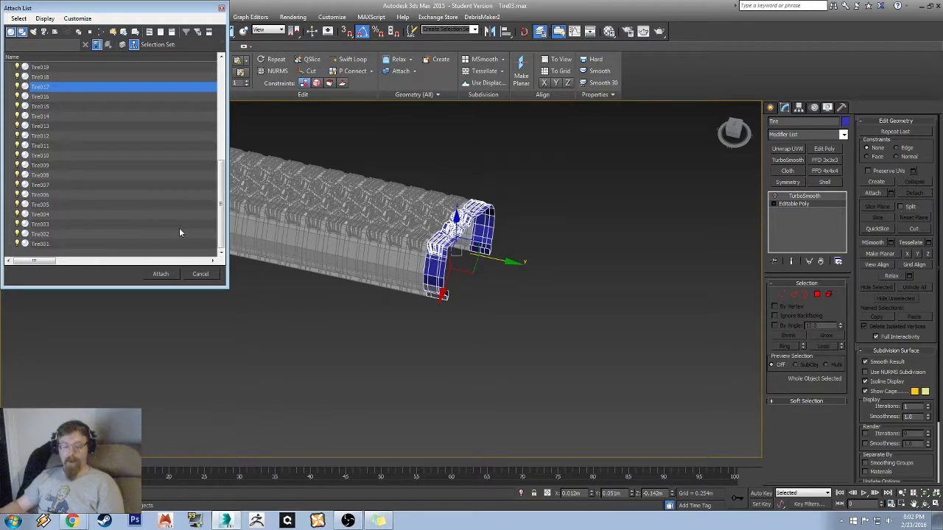
{"action": "key", "text": "ctrl+a"}
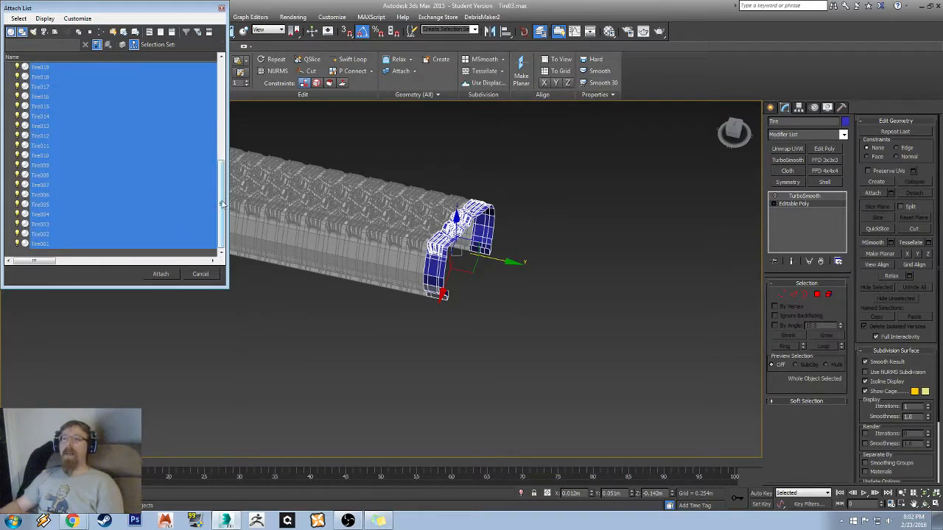
{"action": "left_click_drag", "start_coordinate": [221, 205], "coordinate": [232, 233]}
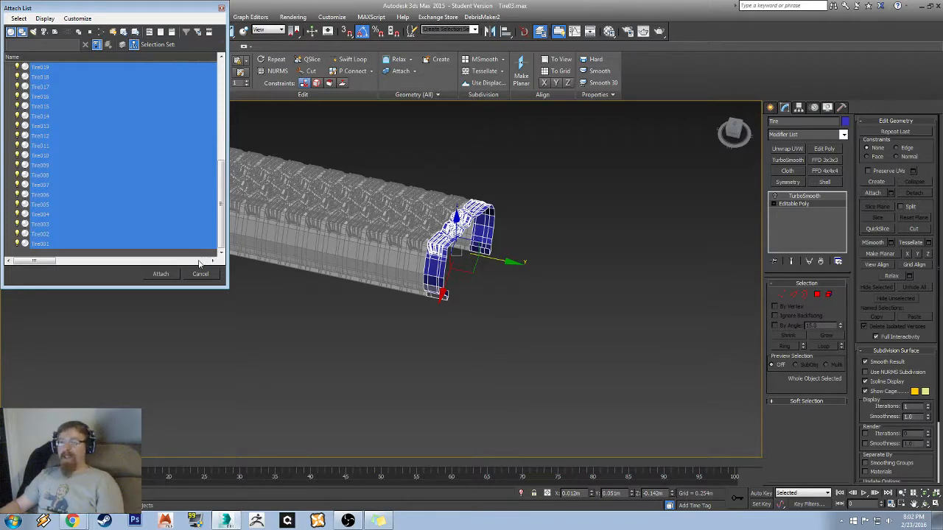
{"action": "left_click", "coordinate": [161, 273]}
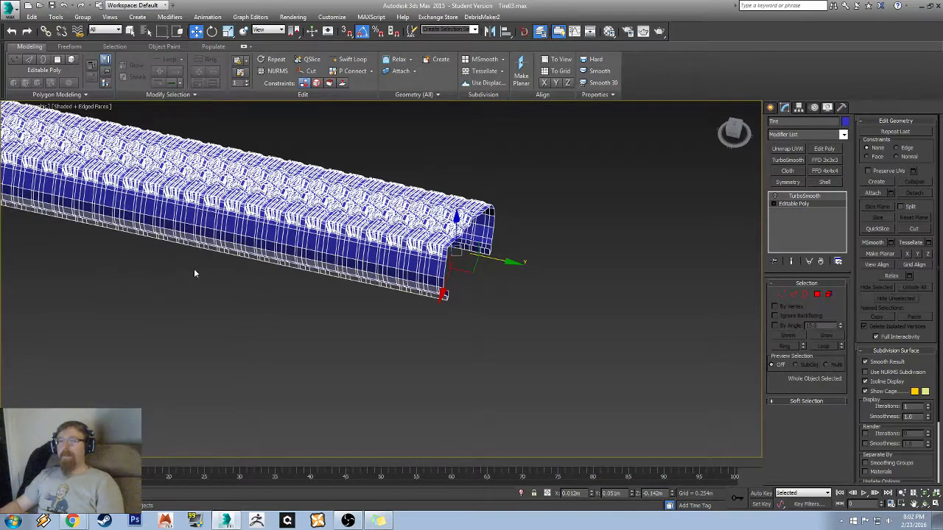
- Hide the edge lines and select all open borders along the attached tread strip at Border level
{"action": "middle_click_drag", "start_coordinate": [193, 268], "coordinate": [311, 322]}
{"action": "key", "text": "F4"}
{"action": "middle_click_drag", "start_coordinate": [257, 239], "coordinate": [398, 309]}
{"action": "scroll", "coordinate": [438, 303], "scroll_direction": "down", "scroll_amount": 5}
{"action": "scroll", "coordinate": [452, 295], "scroll_direction": "up", "scroll_amount": 6}
{"action": "middle_click_drag", "start_coordinate": [503, 340], "coordinate": [554, 341], "text": "alt"}
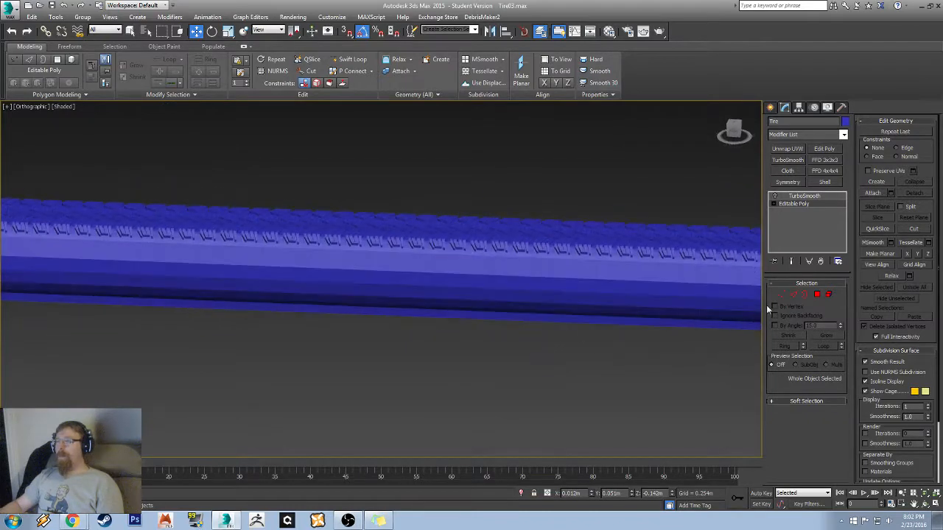
{"action": "left_click", "coordinate": [806, 296]}
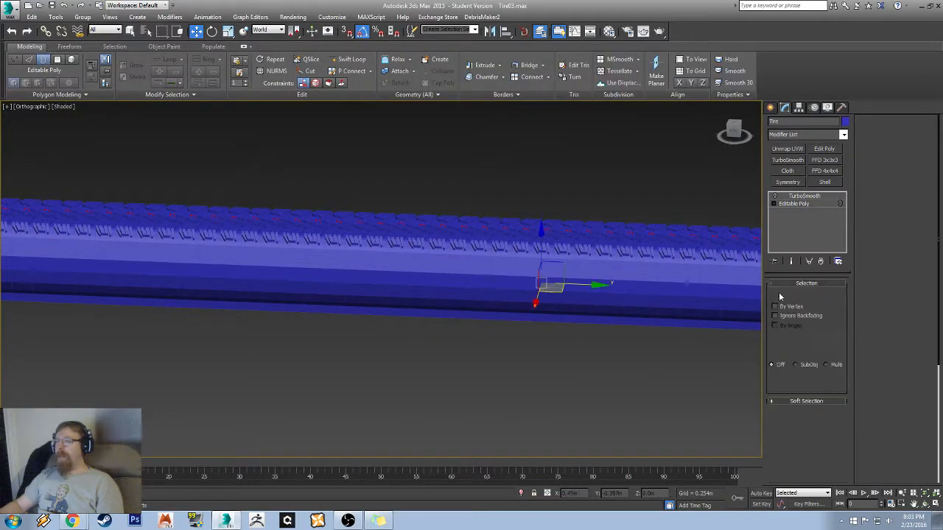
{"action": "middle_click_drag", "start_coordinate": [471, 246], "coordinate": [399, 291]}
{"action": "scroll", "coordinate": [399, 291], "scroll_direction": "down", "scroll_amount": 4}
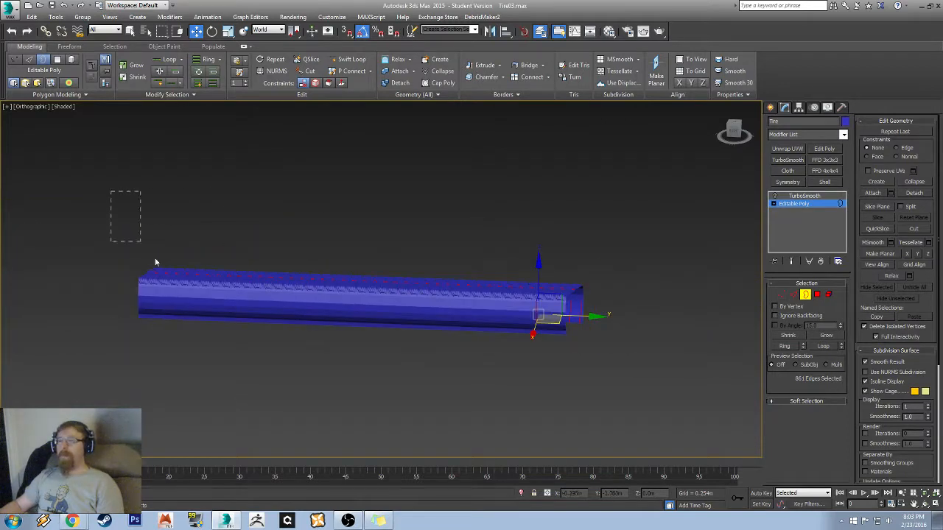
{"action": "left_click_drag", "start_coordinate": [155, 262], "coordinate": [753, 448]}
{"action": "middle_click_drag", "start_coordinate": [406, 286], "coordinate": [423, 313], "text": "alt"}
{"action": "left_click_drag", "start_coordinate": [706, 380], "coordinate": [675, 405]}
- Convert the border selection to vertices and examine the selected vertices along the segment seams and sidewall
{"action": "middle_click_drag", "start_coordinate": [578, 319], "coordinate": [506, 270], "text": "alt"}
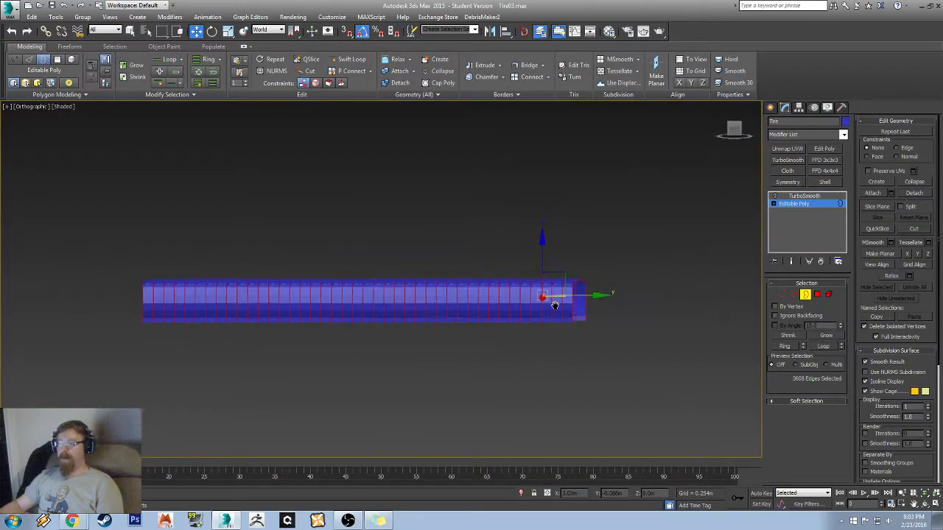
{"action": "scroll", "coordinate": [608, 293], "scroll_direction": "up", "scroll_amount": 5}
{"action": "scroll", "coordinate": [609, 293], "scroll_direction": "down", "scroll_amount": 3}
{"action": "middle_click_drag", "start_coordinate": [609, 293], "coordinate": [590, 313], "text": "alt"}
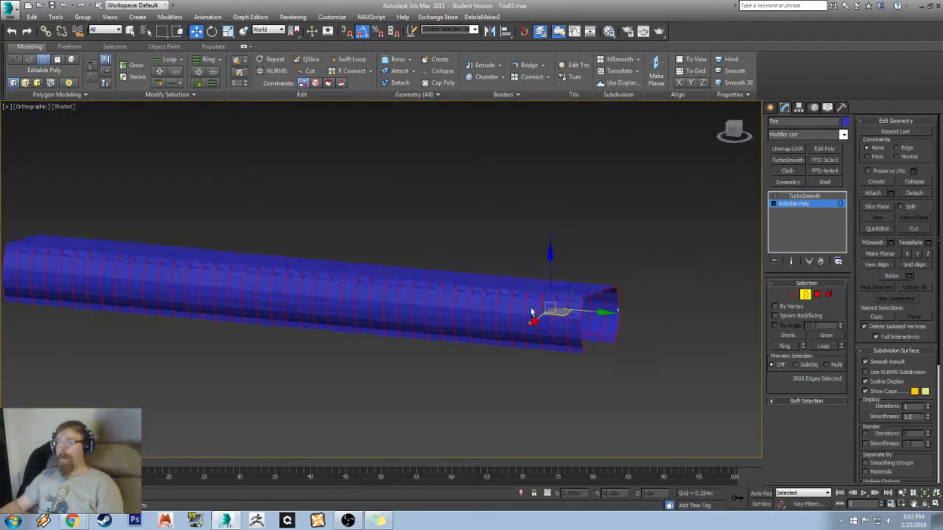
{"action": "left_click", "coordinate": [781, 294]}
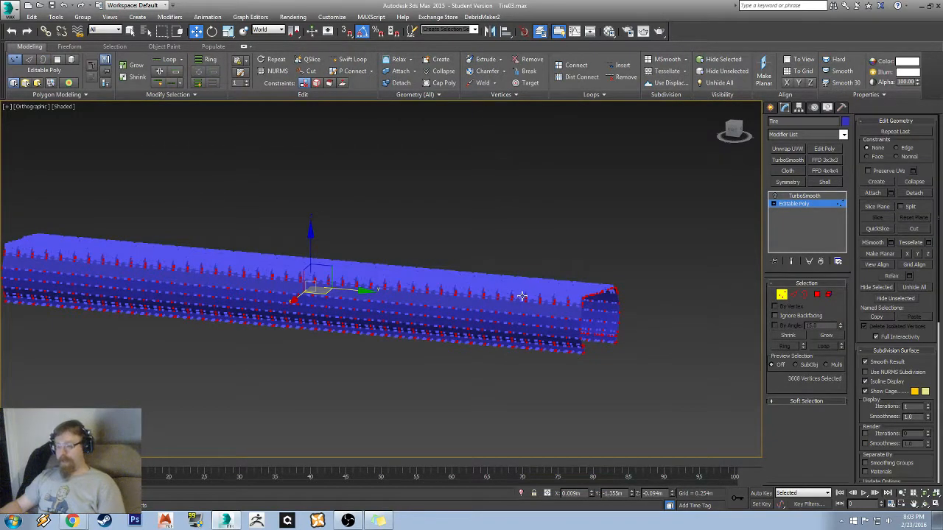
{"action": "scroll", "coordinate": [572, 291], "scroll_direction": "up", "scroll_amount": 5}
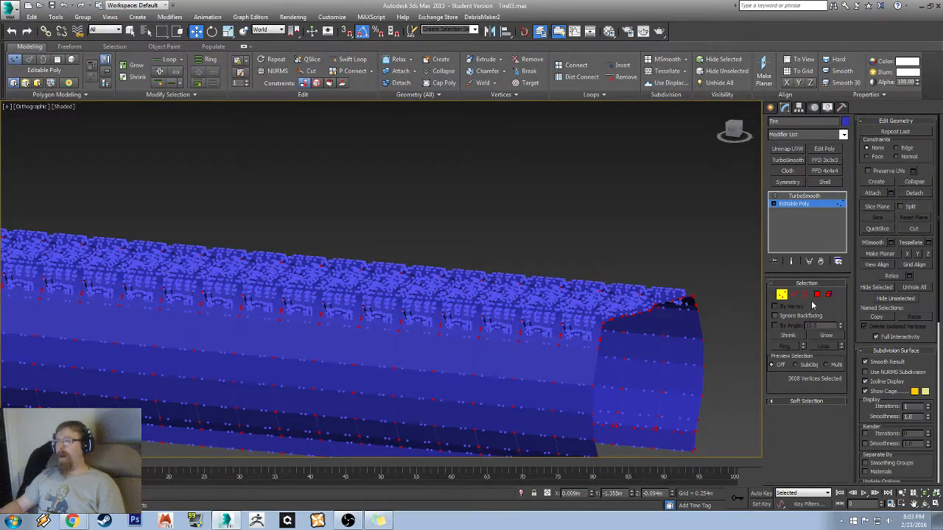
{"action": "middle_click_drag", "start_coordinate": [575, 405], "coordinate": [577, 251]}
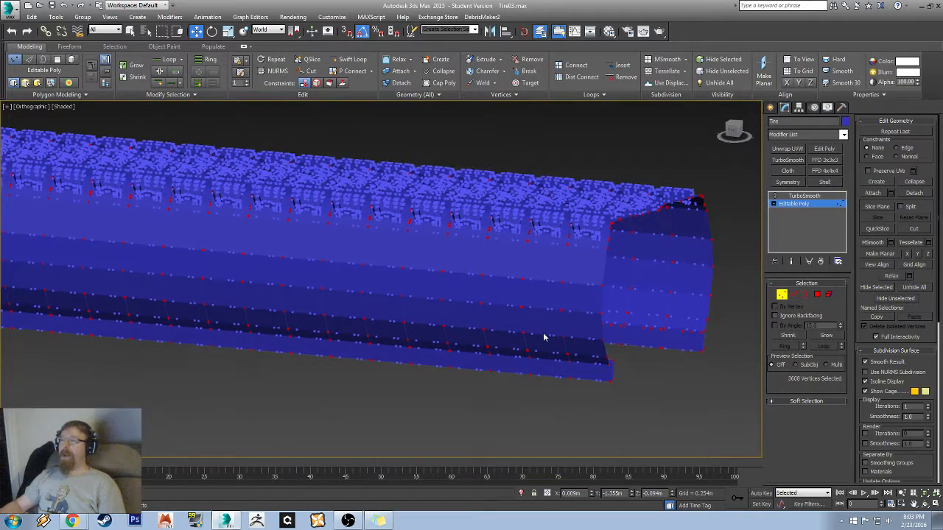
{"action": "scroll", "coordinate": [535, 352], "scroll_direction": "up", "scroll_amount": 3}
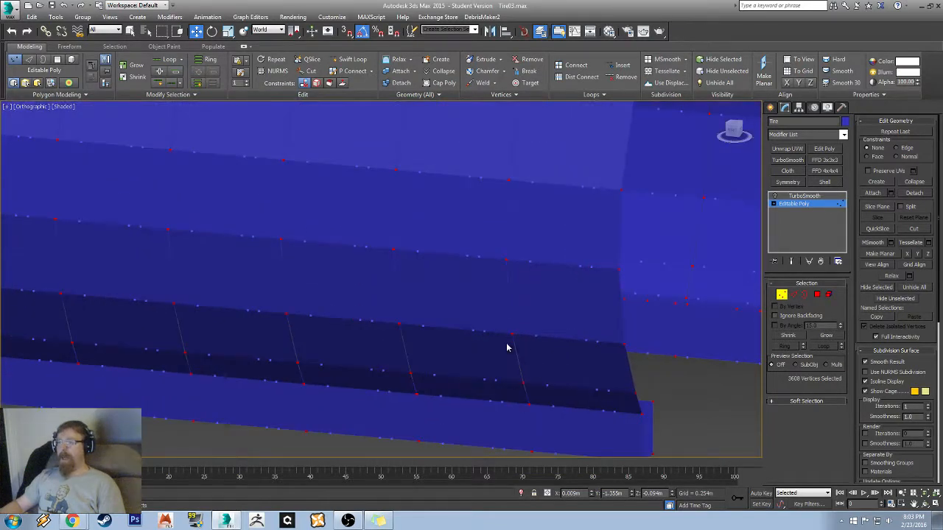
{"action": "middle_click_drag", "start_coordinate": [506, 226], "coordinate": [415, 347], "text": "alt"}
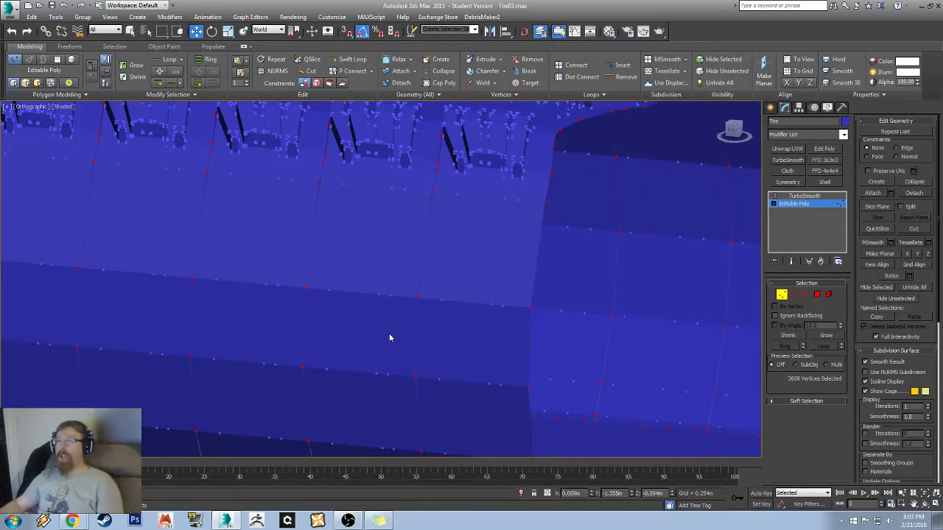
- Open the Weld settings for the selected seam vertices and inspect the tread joints with edge lines shown
{"action": "right_click", "coordinate": [459, 257]}
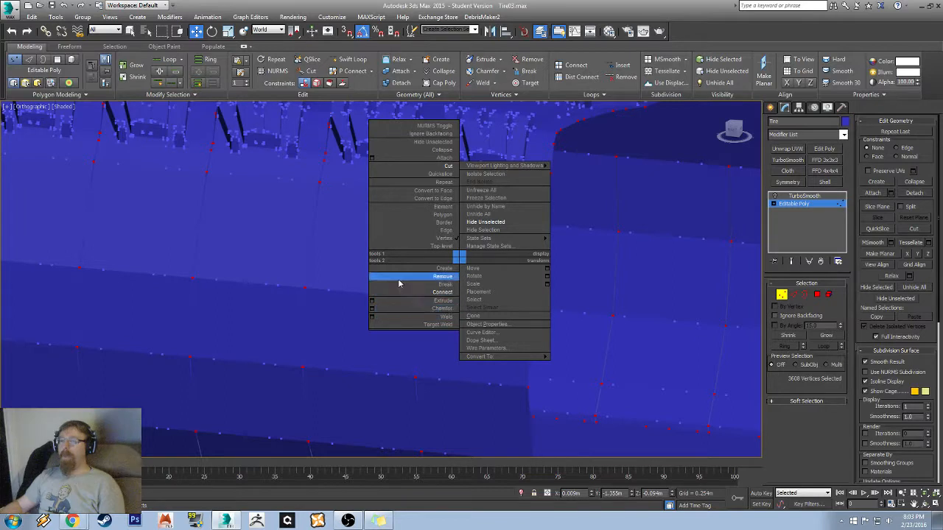
{"action": "left_click", "coordinate": [373, 318]}
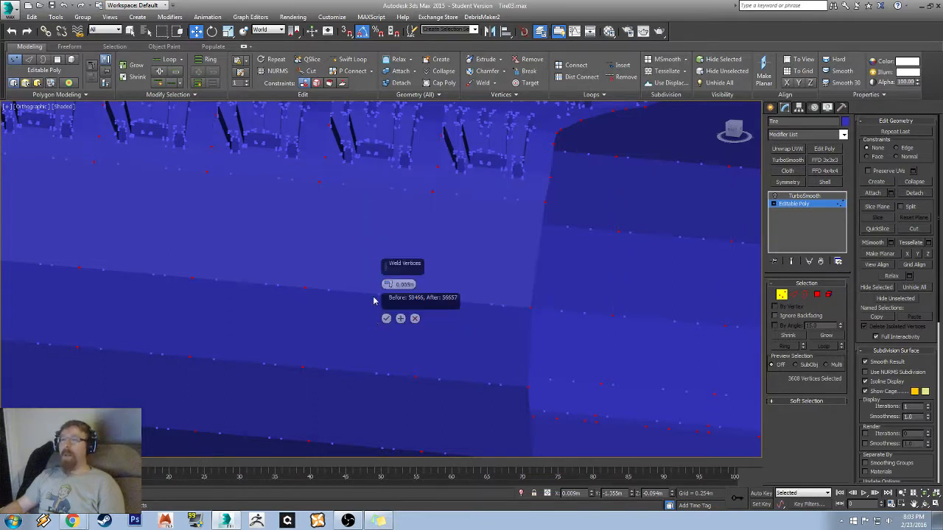
{"action": "middle_click_drag", "start_coordinate": [373, 301], "coordinate": [558, 283], "text": "alt"}
{"action": "scroll", "coordinate": [398, 287], "scroll_direction": "up", "scroll_amount": 5}
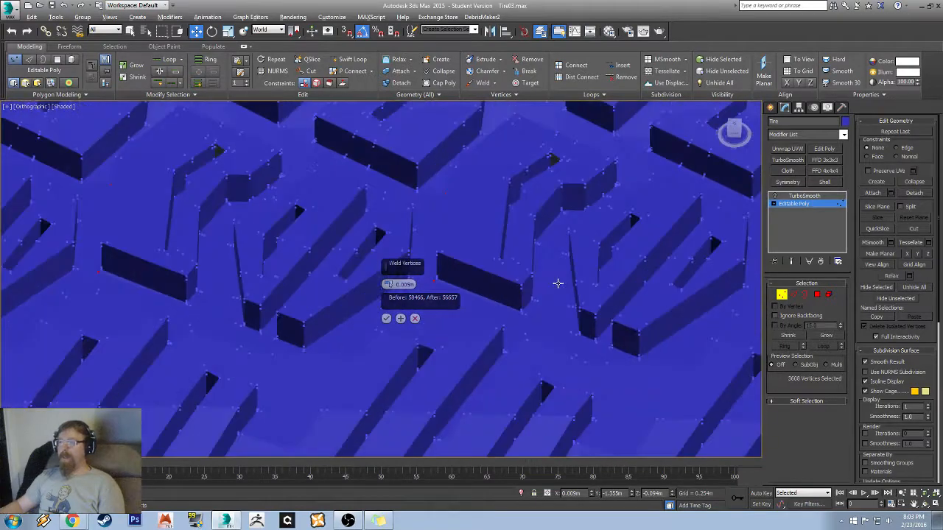
{"action": "key", "text": "F4"}
{"action": "scroll", "coordinate": [582, 295], "scroll_direction": "up", "scroll_amount": 6}
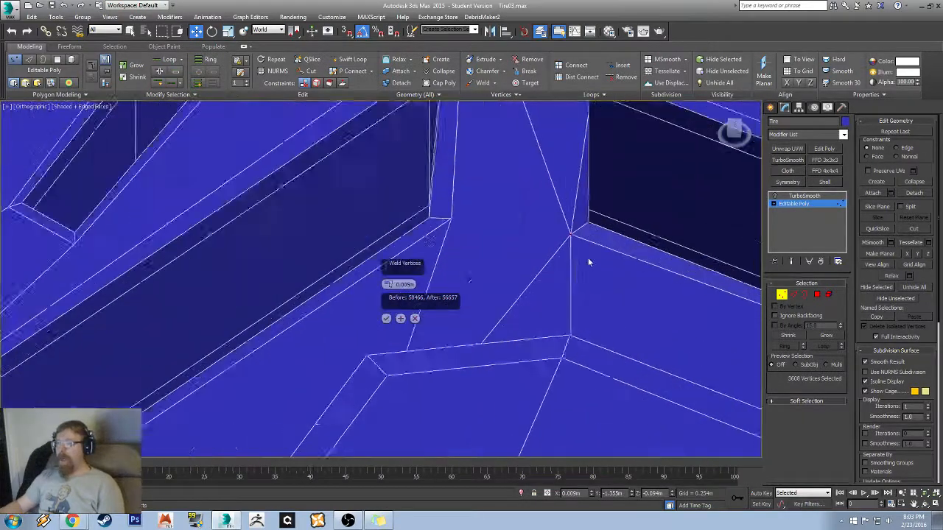
{"action": "scroll", "coordinate": [589, 262], "scroll_direction": "up", "scroll_amount": 8}
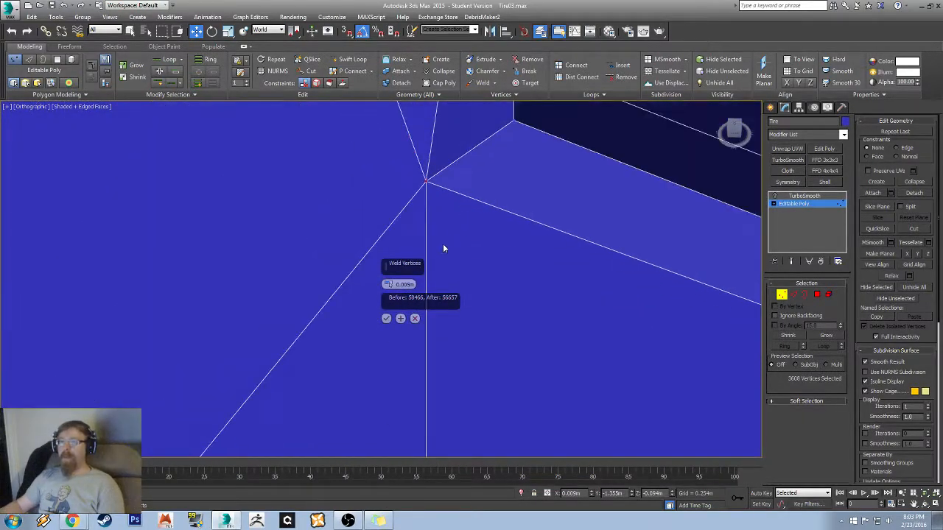
{"action": "scroll", "coordinate": [520, 267], "scroll_direction": "down", "scroll_amount": 8}
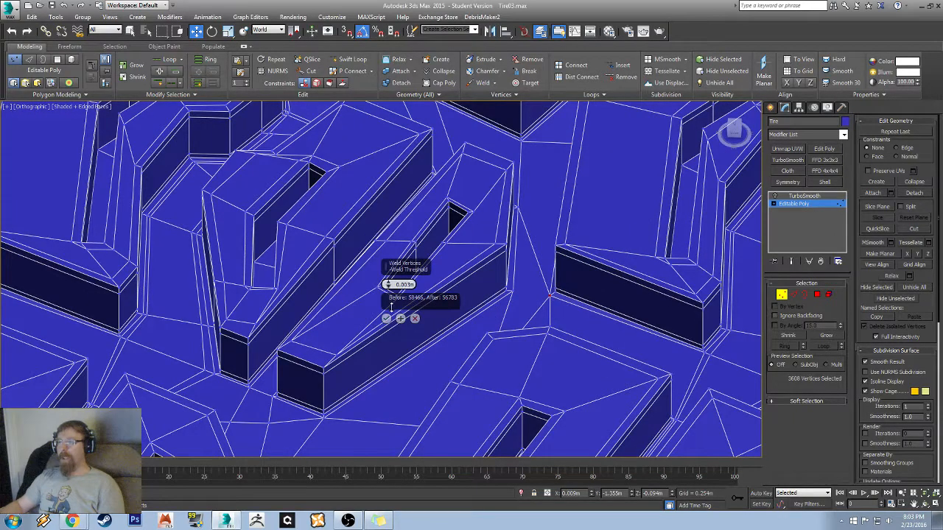
- Lower the weld threshold to 0.0 m, compare the sidewall seams, and set it to 0.001 m
{"action": "left_click_drag", "start_coordinate": [391, 308], "coordinate": [391, 355]}
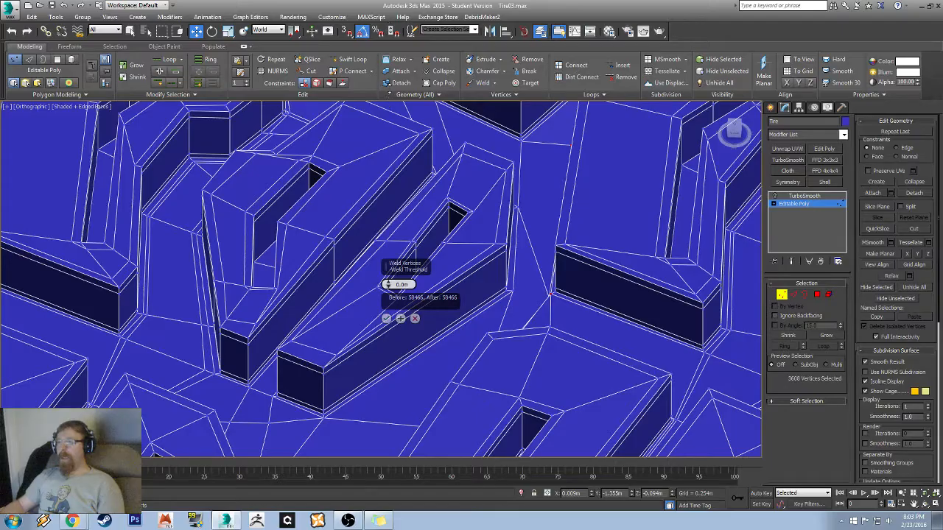
{"action": "middle_click_drag", "start_coordinate": [374, 264], "coordinate": [341, 249], "text": "alt"}
{"action": "scroll", "coordinate": [360, 255], "scroll_direction": "down", "scroll_amount": 6}
{"action": "middle_click_drag", "start_coordinate": [328, 315], "coordinate": [377, 26]}
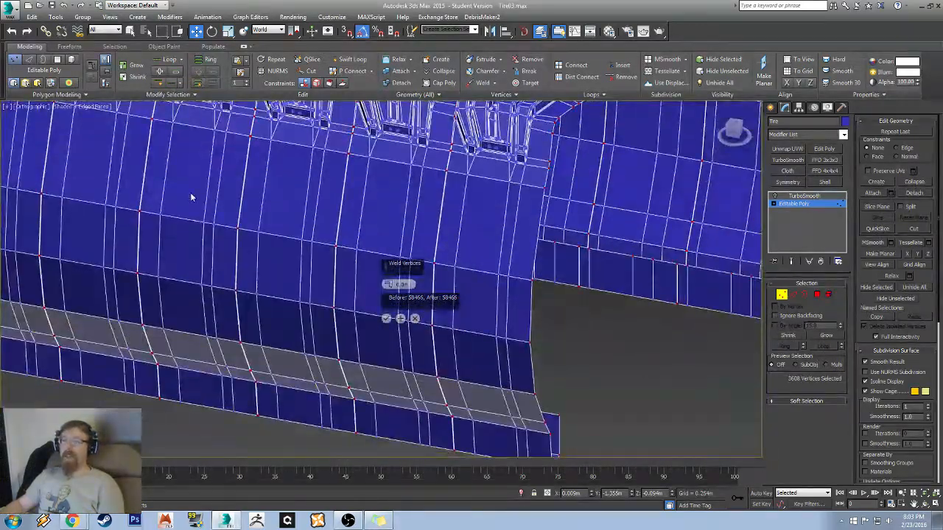
{"action": "scroll", "coordinate": [267, 264], "scroll_direction": "up", "scroll_amount": 5}
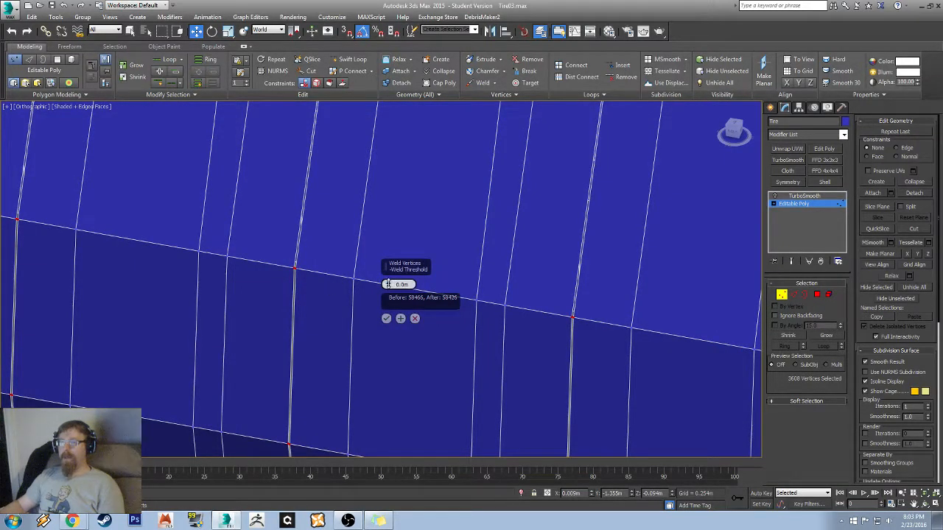
{"action": "left_click_drag", "start_coordinate": [389, 284], "coordinate": [388, 283]}
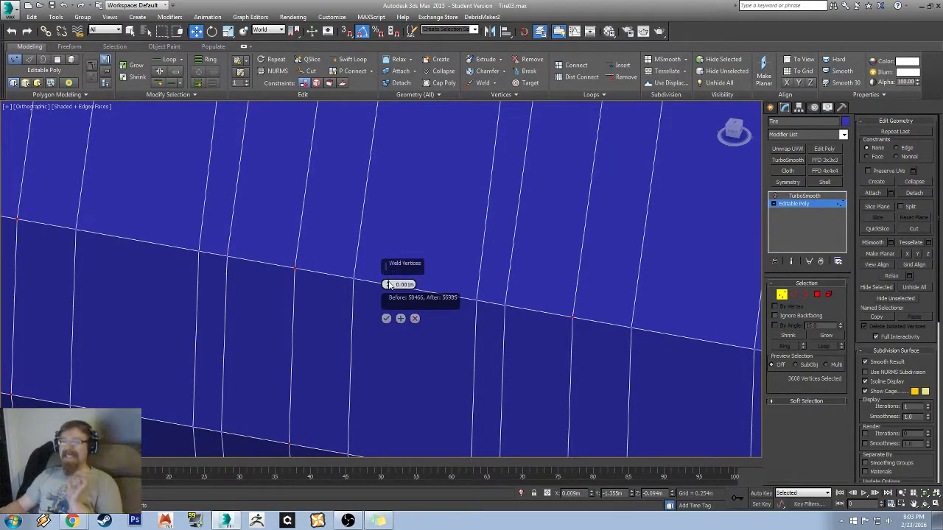
- Inspect a seam corner beside a shoulder tread block and raise the weld threshold to 0.002 m
{"action": "scroll", "coordinate": [538, 231], "scroll_direction": "down", "scroll_amount": 5}
{"action": "scroll", "coordinate": [459, 306], "scroll_direction": "down", "scroll_amount": 3}
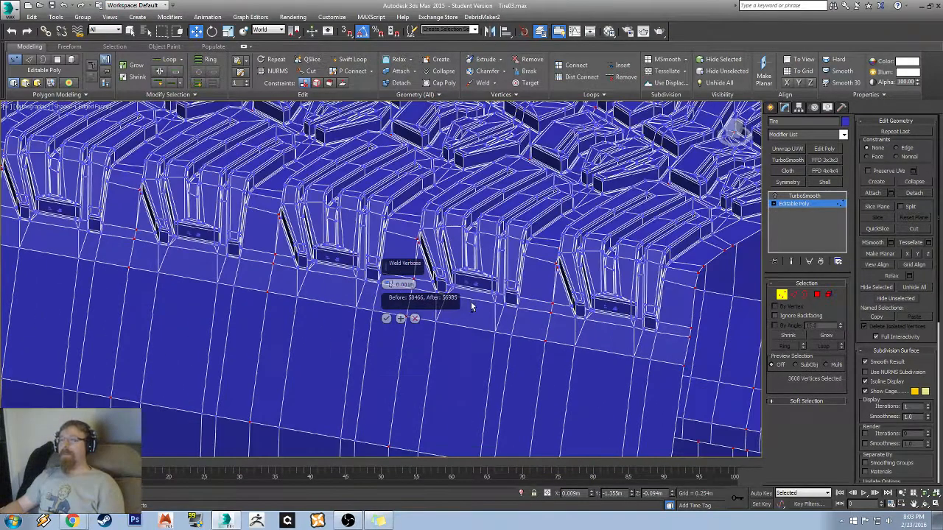
{"action": "middle_click_drag", "start_coordinate": [471, 304], "coordinate": [480, 317]}
{"action": "middle_click_drag", "start_coordinate": [506, 204], "coordinate": [540, 377]}
{"action": "scroll", "coordinate": [540, 378], "scroll_direction": "up", "scroll_amount": 5}
{"action": "scroll", "coordinate": [537, 375], "scroll_direction": "up", "scroll_amount": 6}
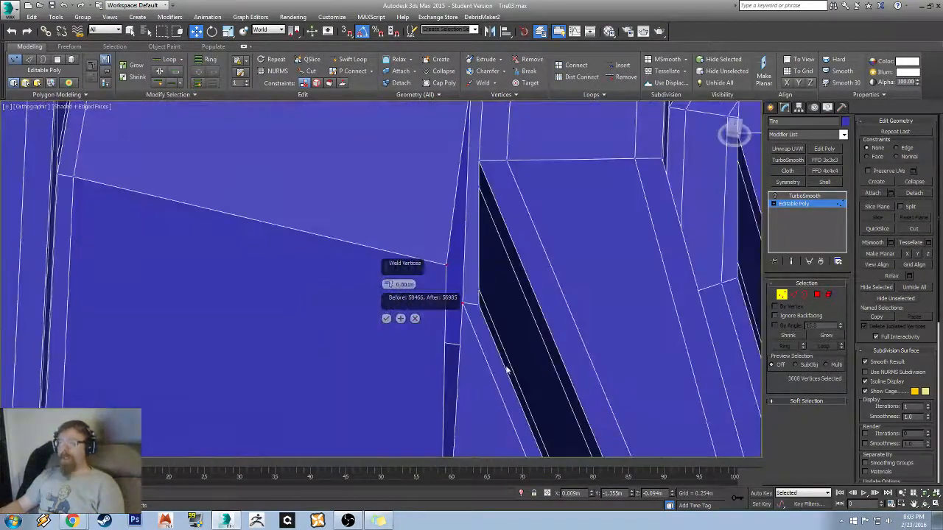
{"action": "middle_click_drag", "start_coordinate": [488, 303], "coordinate": [527, 313], "text": "alt"}
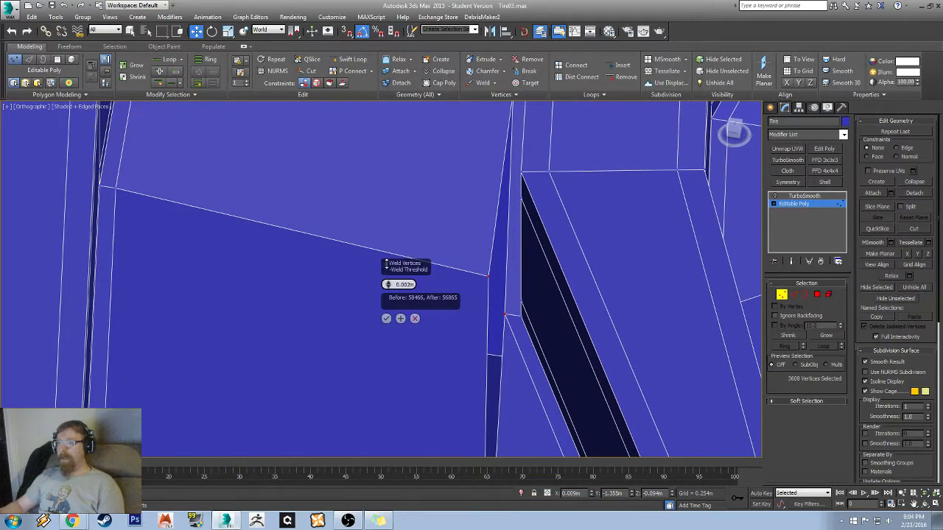
{"action": "left_click_drag", "start_coordinate": [386, 256], "coordinate": [386, 252]}
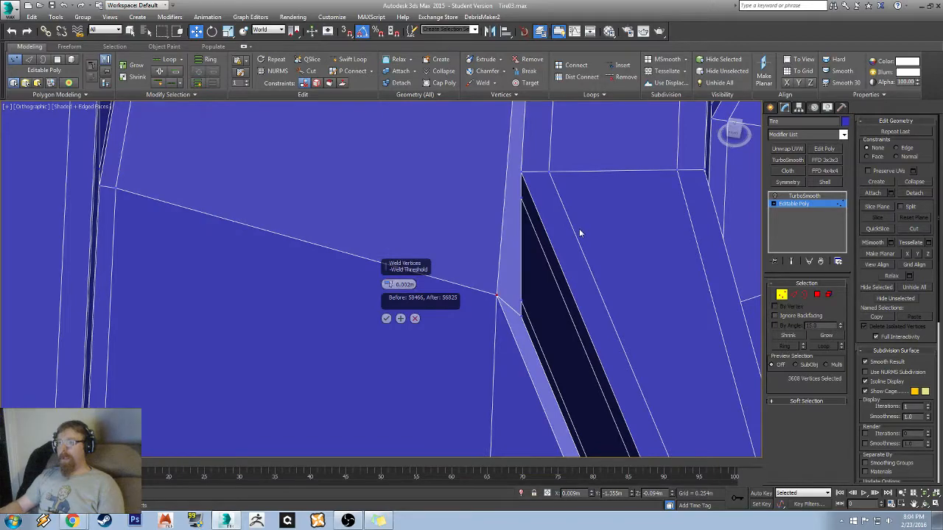
- Check the weld preview along the tread and sidewall seams and apply the weld to the selected vertices
{"action": "scroll", "coordinate": [497, 289], "scroll_direction": "down", "scroll_amount": 6}
{"action": "middle_click_drag", "start_coordinate": [532, 227], "coordinate": [506, 292], "text": "alt"}
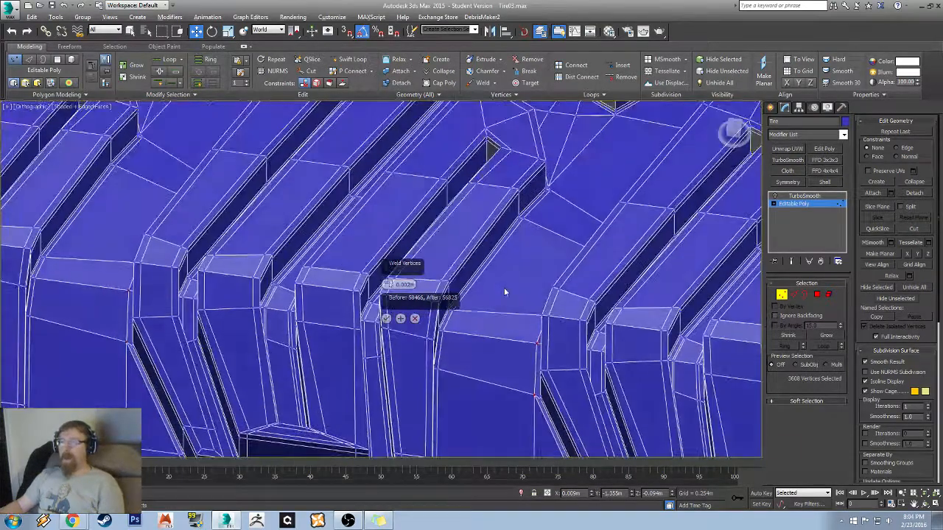
{"action": "middle_click_drag", "start_coordinate": [568, 242], "coordinate": [502, 243], "text": "alt"}
{"action": "scroll", "coordinate": [509, 278], "scroll_direction": "down", "scroll_amount": 5}
{"action": "scroll", "coordinate": [501, 243], "scroll_direction": "down", "scroll_amount": 5}
{"action": "middle_click_drag", "start_coordinate": [602, 278], "coordinate": [558, 277], "text": "alt"}
{"action": "scroll", "coordinate": [543, 291], "scroll_direction": "up", "scroll_amount": 10}
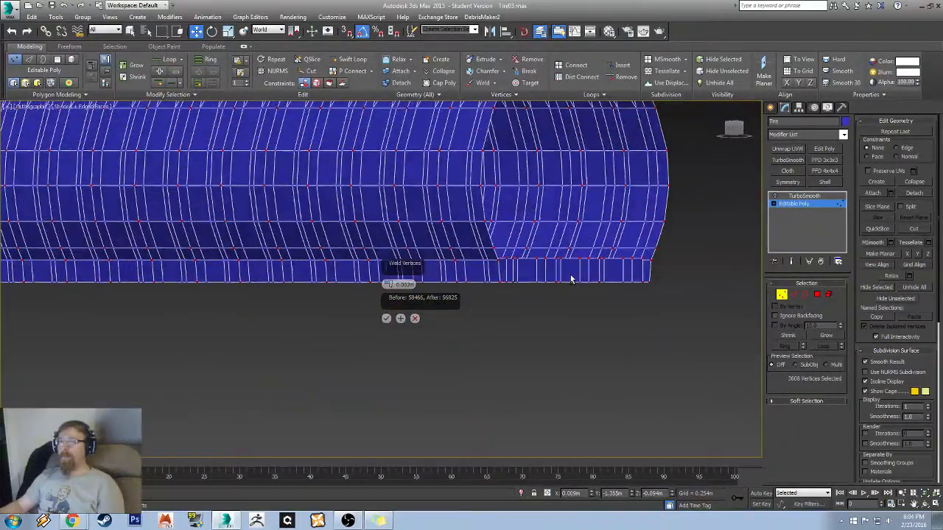
{"action": "scroll", "coordinate": [529, 307], "scroll_direction": "down", "scroll_amount": 4}
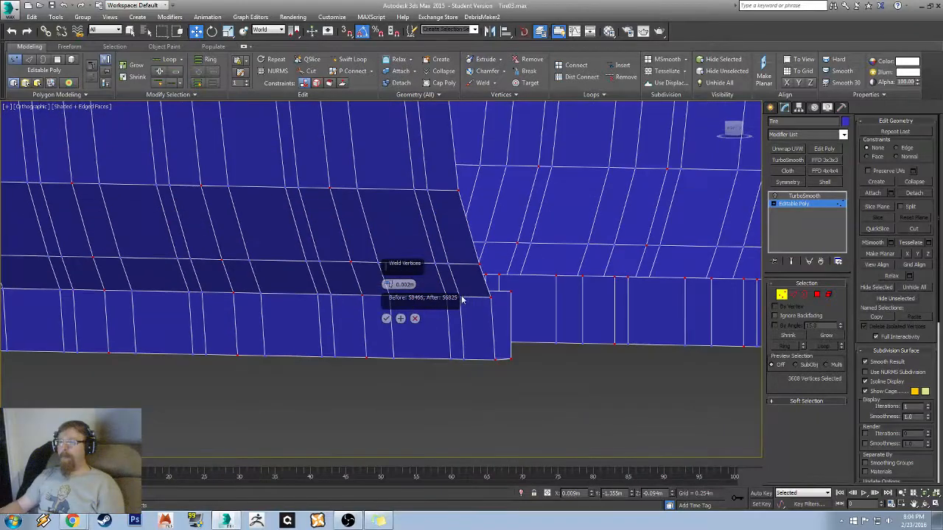
{"action": "middle_click_drag", "start_coordinate": [217, 253], "coordinate": [400, 285]}
{"action": "scroll", "coordinate": [448, 329], "scroll_direction": "up", "scroll_amount": 4}
{"action": "scroll", "coordinate": [274, 240], "scroll_direction": "up", "scroll_amount": 5}
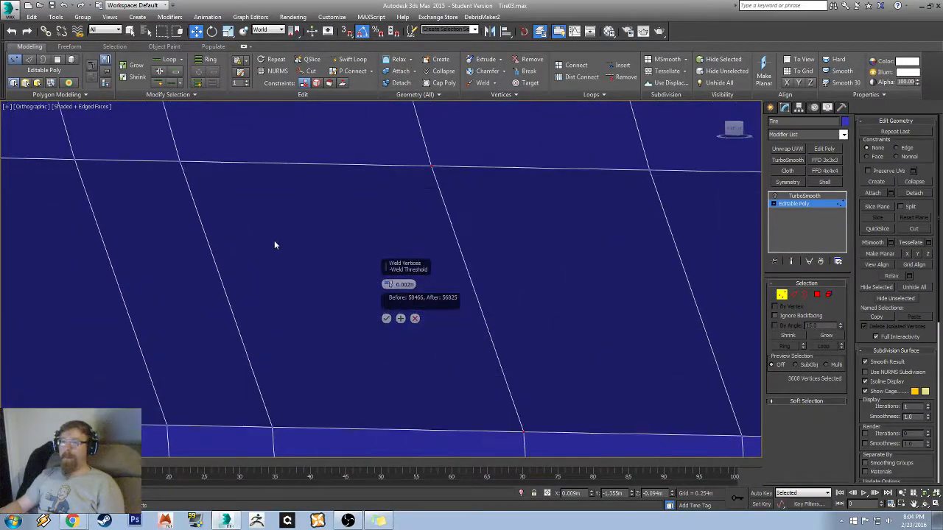
{"action": "scroll", "coordinate": [375, 302], "scroll_direction": "down", "scroll_amount": 5}
{"action": "left_click", "coordinate": [386, 319]}
- Leave Vertex level on the welded tire strip and hide its edge lines
{"action": "scroll", "coordinate": [303, 297], "scroll_direction": "down", "scroll_amount": 11}
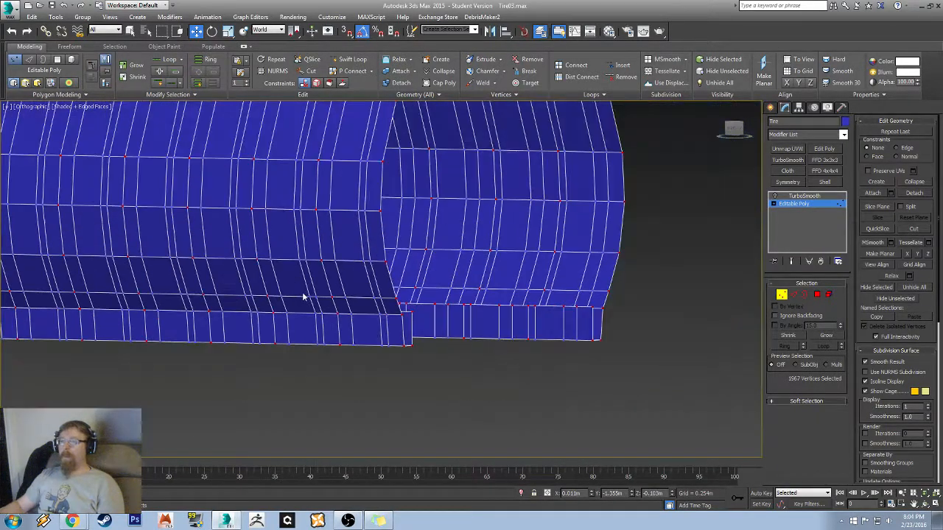
{"action": "middle_click_drag", "start_coordinate": [276, 270], "coordinate": [307, 305], "text": "alt"}
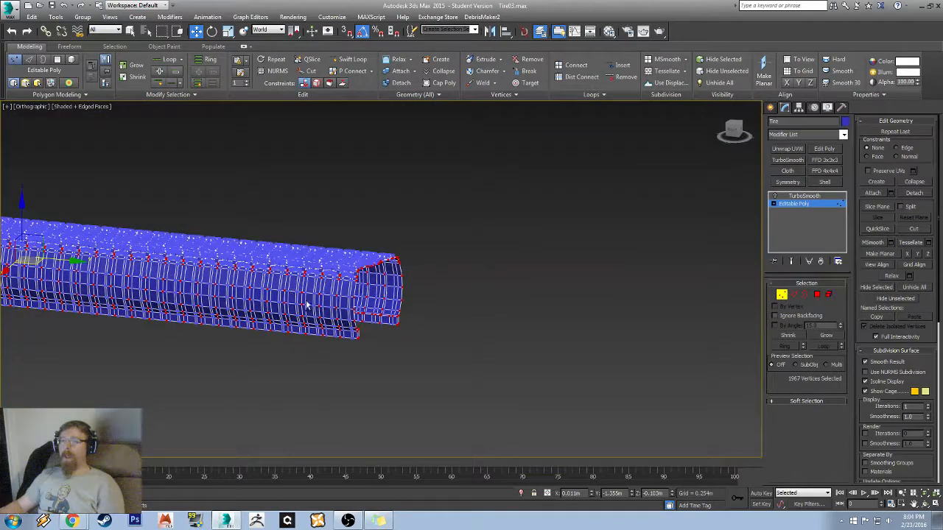
{"action": "left_click", "coordinate": [783, 295]}
{"action": "key", "text": "F4"}
{"action": "middle_click_drag", "start_coordinate": [147, 248], "coordinate": [344, 266]}
{"action": "scroll", "coordinate": [753, 197], "scroll_direction": "up", "scroll_amount": 3}
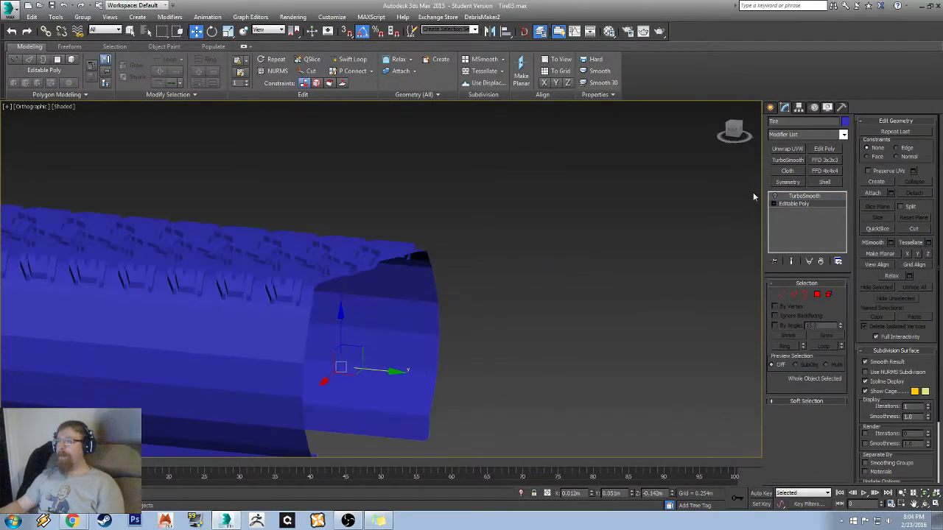
- Preview the whole tire strip with TurboSmooth enabled, and turn the modifier off again
{"action": "left_click", "coordinate": [799, 197]}
{"action": "middle_click_drag", "start_coordinate": [524, 251], "coordinate": [391, 302], "text": "alt"}
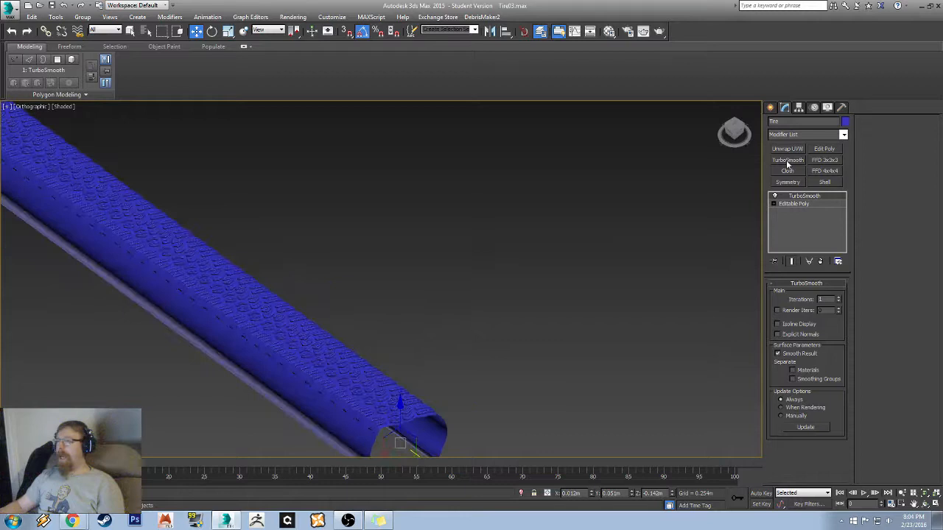
{"action": "left_click", "coordinate": [774, 196]}
- Add a Bend modifier to the tire strip directly above Editable Poly and below TurboSmooth
{"action": "left_click", "coordinate": [795, 203]}
{"action": "middle_click_drag", "start_coordinate": [263, 273], "coordinate": [419, 255]}
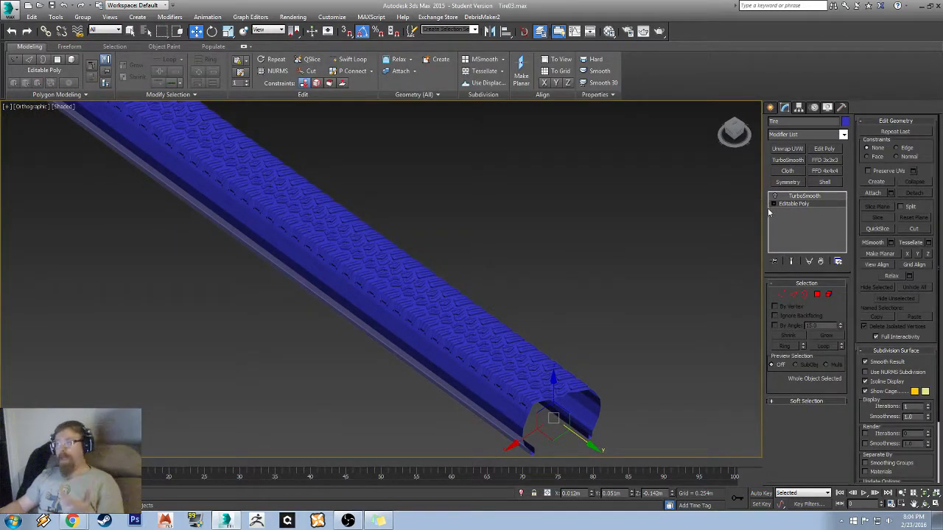
{"action": "left_click", "coordinate": [844, 134]}
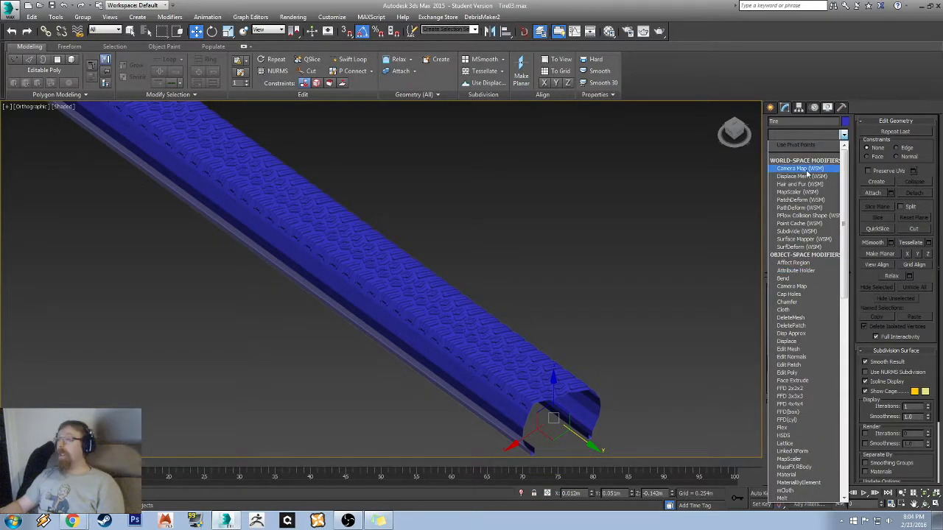
{"action": "left_click", "coordinate": [811, 281]}
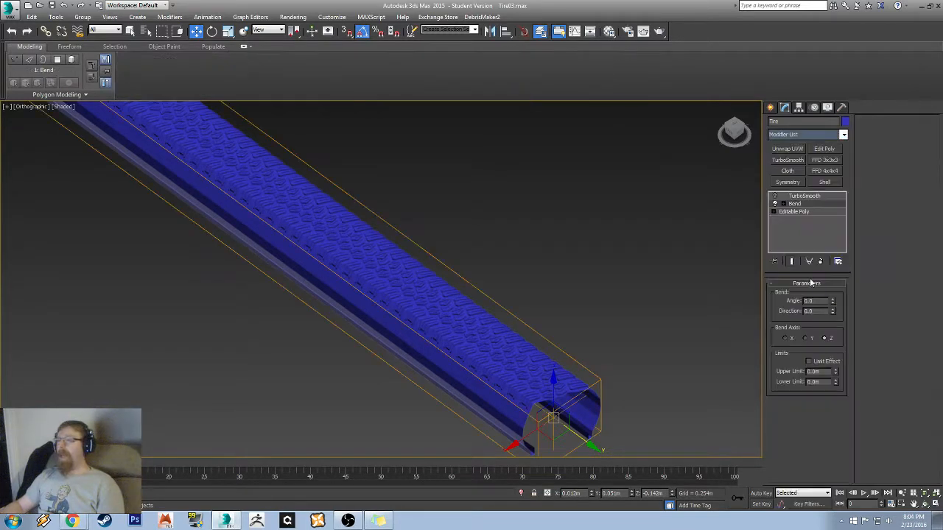
- Set the Bend angle of the tire strip to about 72.5
{"action": "scroll", "coordinate": [370, 309], "scroll_direction": "down", "scroll_amount": 5}
{"action": "middle_click_drag", "start_coordinate": [330, 354], "coordinate": [335, 326], "text": "alt"}
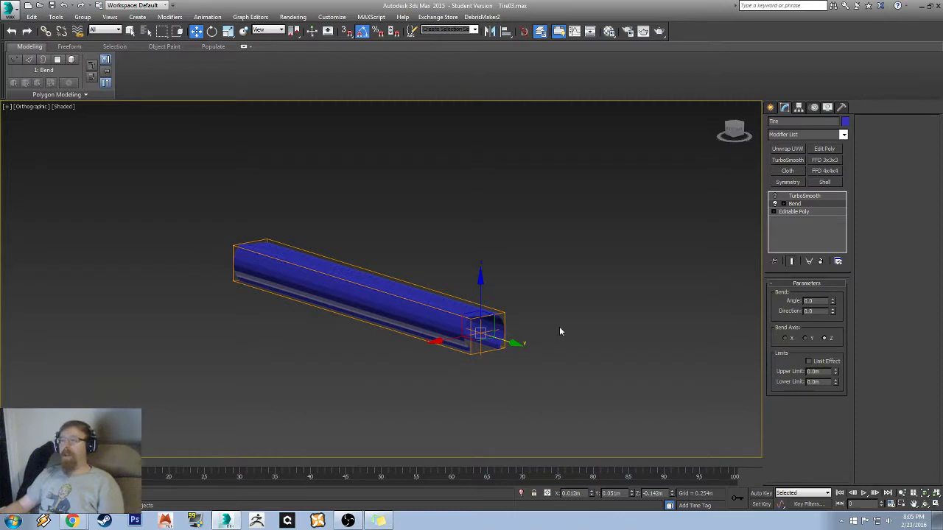
{"action": "mouse_move", "coordinate": [497, 329]}
{"action": "middle_mouse_down"}
{"action": "mouse_move", "coordinate": [536, 306]}
{"action": "mouse_move", "coordinate": [504, 324]}
{"action": "middle_mouse_up"}
{"action": "scroll", "coordinate": [536, 307], "scroll_direction": "up", "scroll_amount": 4}
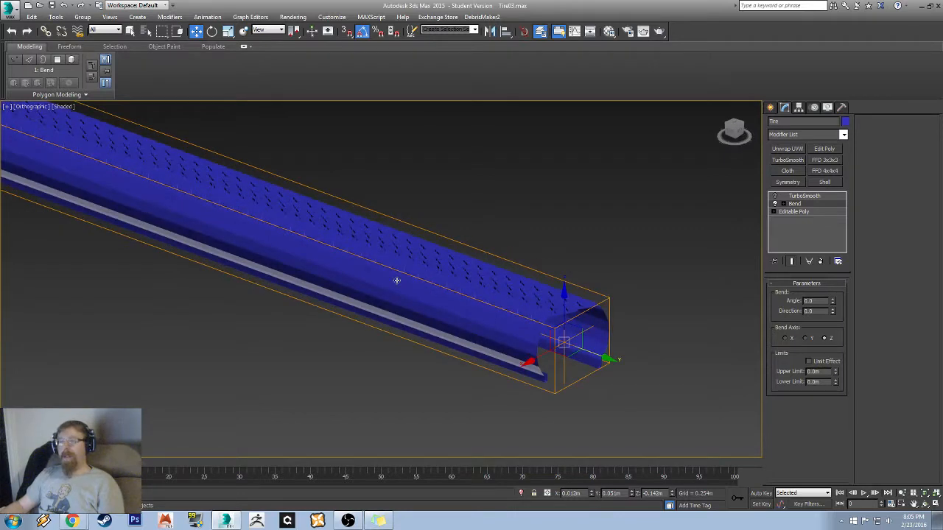
{"action": "key", "text": "F4"}
{"action": "key", "text": "z"}
{"action": "key", "text": "F4"}
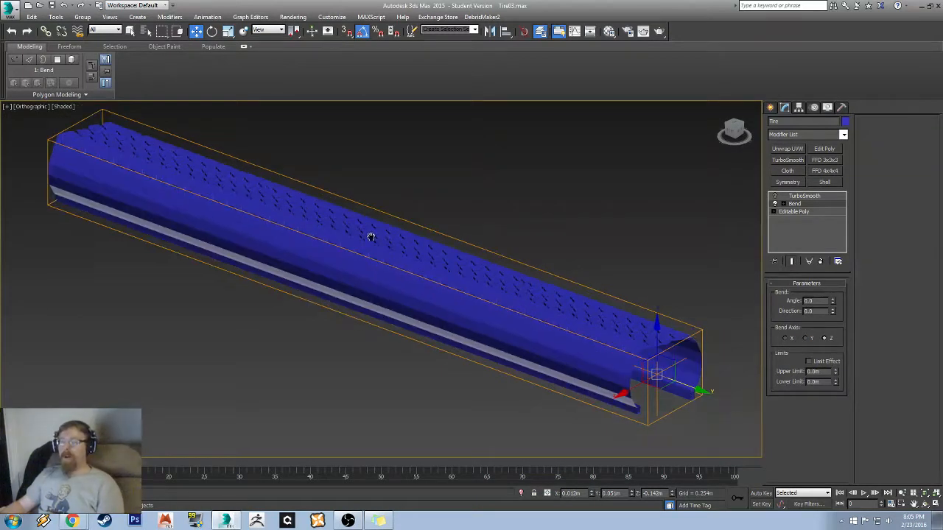
{"action": "middle_click_drag", "start_coordinate": [415, 255], "coordinate": [293, 217]}
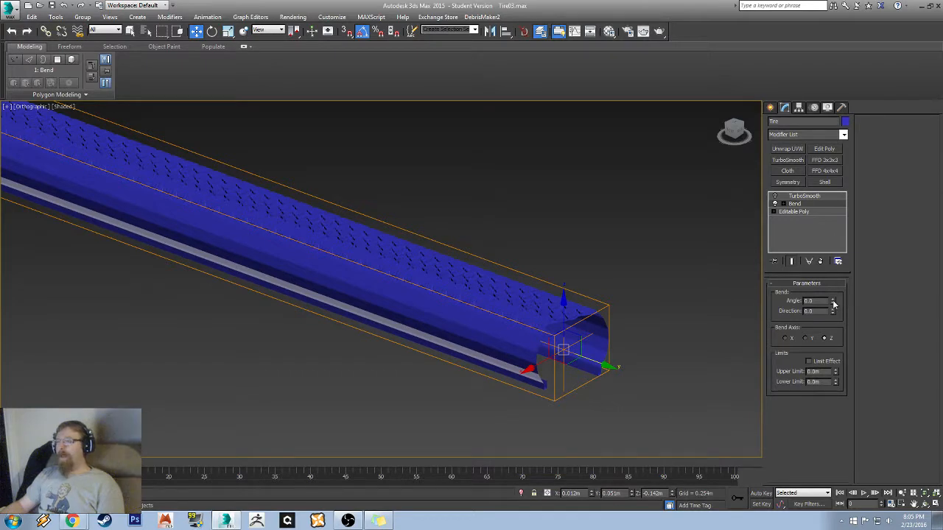
{"action": "left_click_drag", "start_coordinate": [833, 302], "coordinate": [832, 232]}
- Compare the X, Y and Z bend axes on the tire strip and set the Bend Axis to Y
{"action": "middle_click_drag", "start_coordinate": [590, 286], "coordinate": [409, 270], "text": "alt"}
{"action": "middle_click_drag", "start_coordinate": [228, 269], "coordinate": [323, 310]}
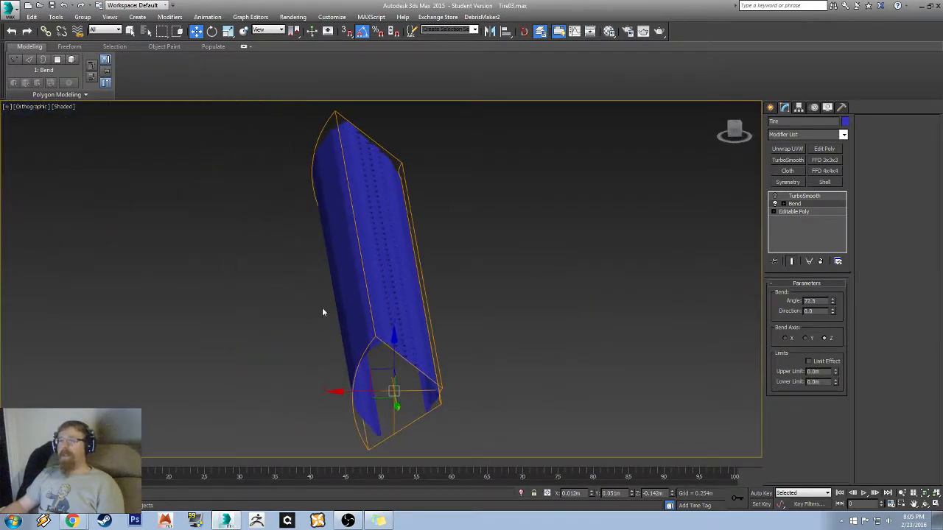
{"action": "left_click", "coordinate": [805, 338]}
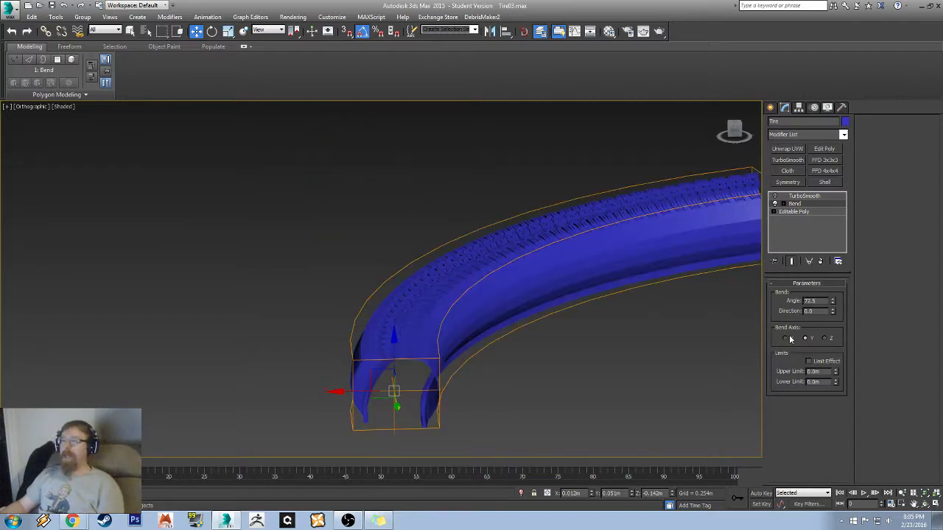
{"action": "left_click", "coordinate": [786, 338]}
{"action": "left_click", "coordinate": [806, 338]}
{"action": "left_click", "coordinate": [827, 339]}
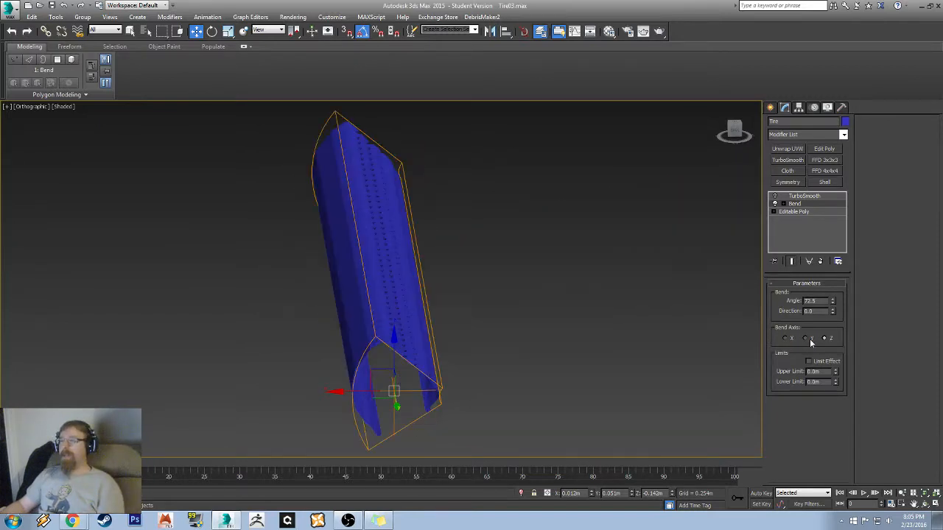
{"action": "left_click", "coordinate": [808, 339]}
- Try a Bend direction of 90 on the tire strip, and set the direction to -90 so the tread faces outward
{"action": "middle_click_drag", "start_coordinate": [403, 306], "coordinate": [464, 330], "text": "alt"}
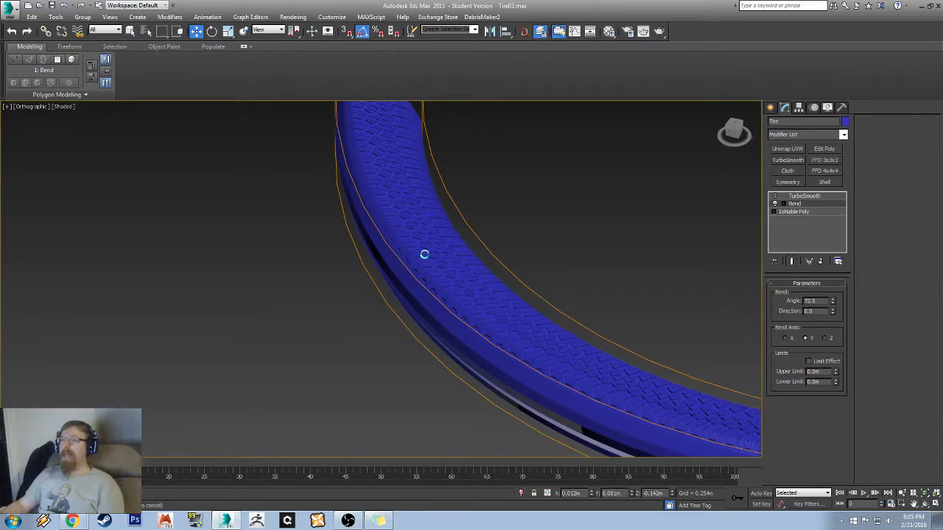
{"action": "scroll", "coordinate": [477, 244], "scroll_direction": "down", "scroll_amount": 2}
{"action": "middle_click_drag", "start_coordinate": [481, 244], "coordinate": [353, 258]}
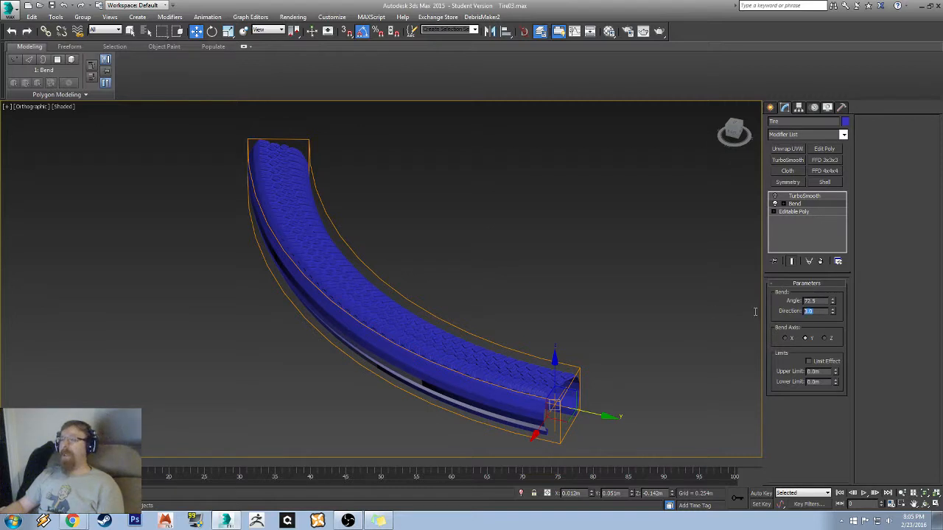
{"action": "type", "text": "90"}
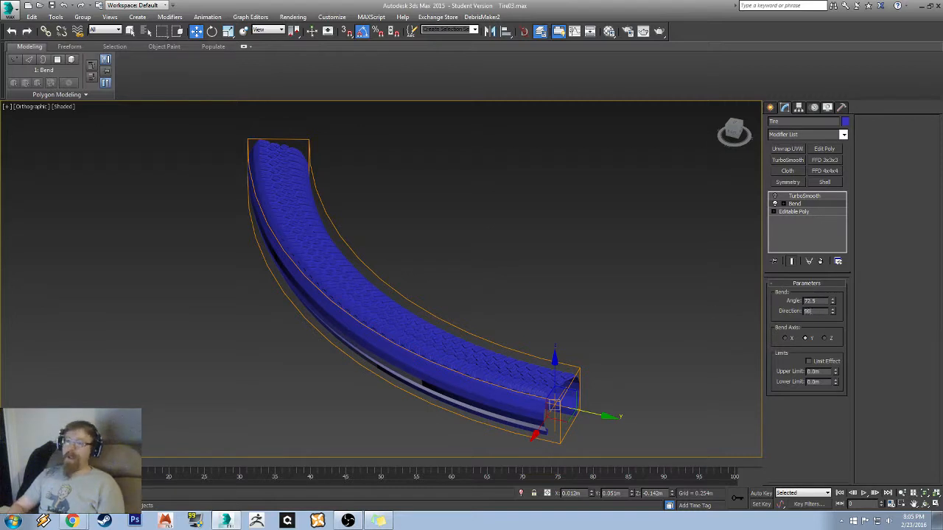
{"action": "key", "text": "Return"}
{"action": "type", "text": "-"}
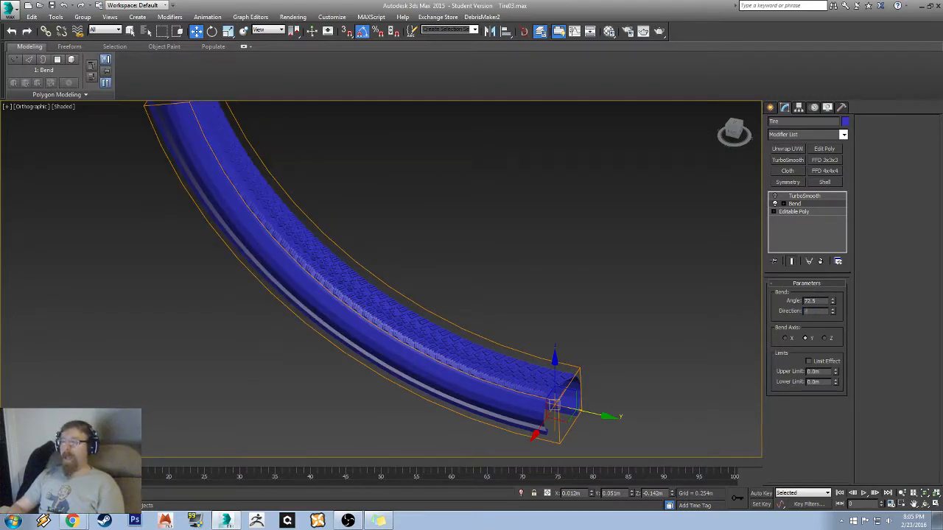
{"action": "type", "text": "90"}
{"action": "key", "text": "Return"}
{"action": "middle_click_drag", "start_coordinate": [329, 328], "coordinate": [479, 253], "text": "alt"}
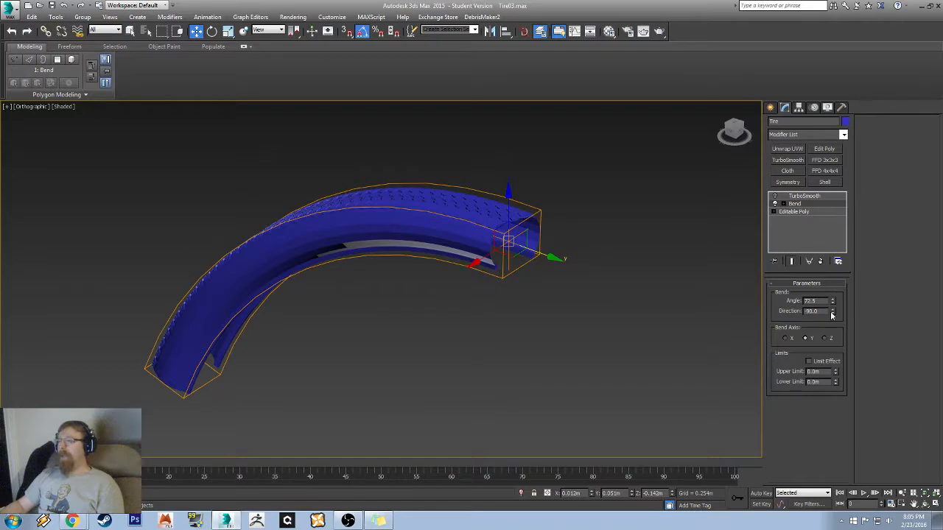
{"action": "left_click_drag", "start_coordinate": [832, 315], "coordinate": [832, 315]}
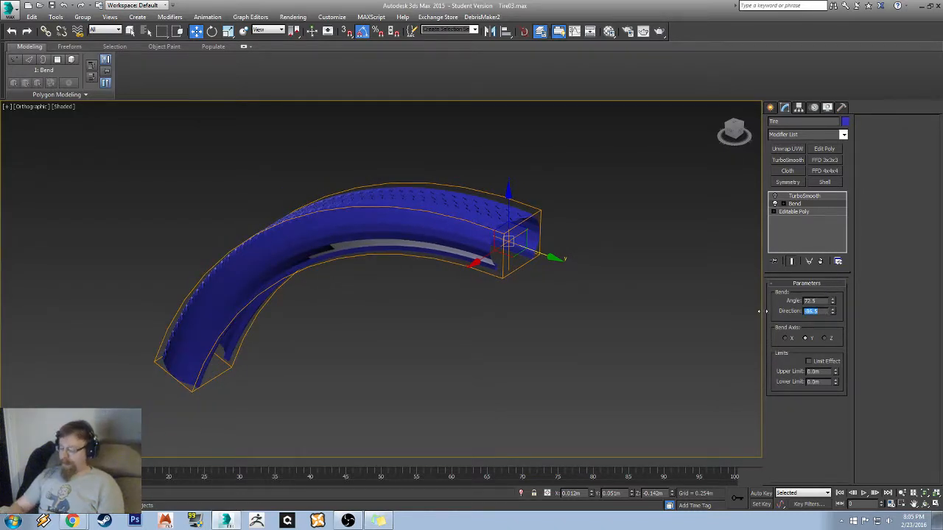
{"action": "type", "text": "90"}
{"action": "key", "text": "Return"}
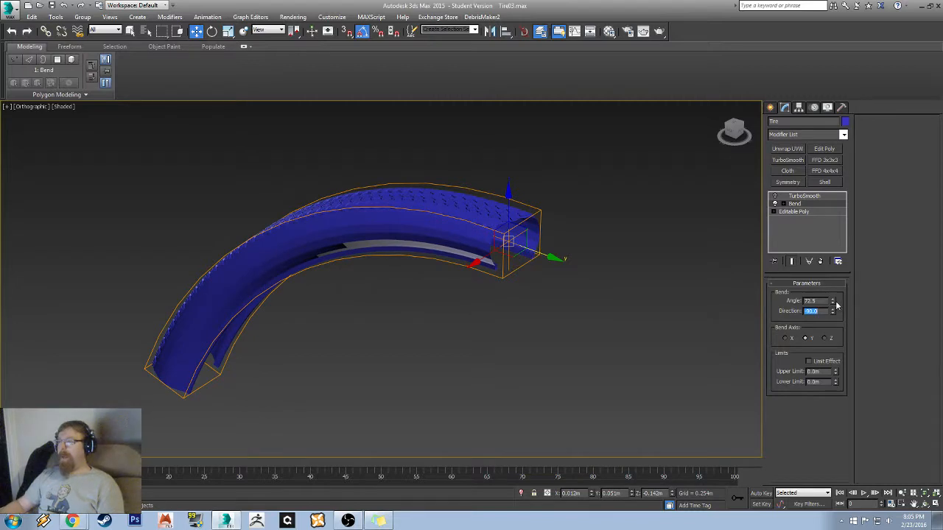
- Increase the Bend angle to about 371.5 to close the strip into a ring, checking the seam in the Right view
{"action": "left_click_drag", "start_coordinate": [832, 302], "coordinate": [764, 7]}
{"action": "middle_click_drag", "start_coordinate": [457, 118], "coordinate": [492, 112], "text": "alt"}
{"action": "scroll", "coordinate": [541, 180], "scroll_direction": "up", "scroll_amount": 6}
{"action": "left_click", "coordinate": [728, 139]}
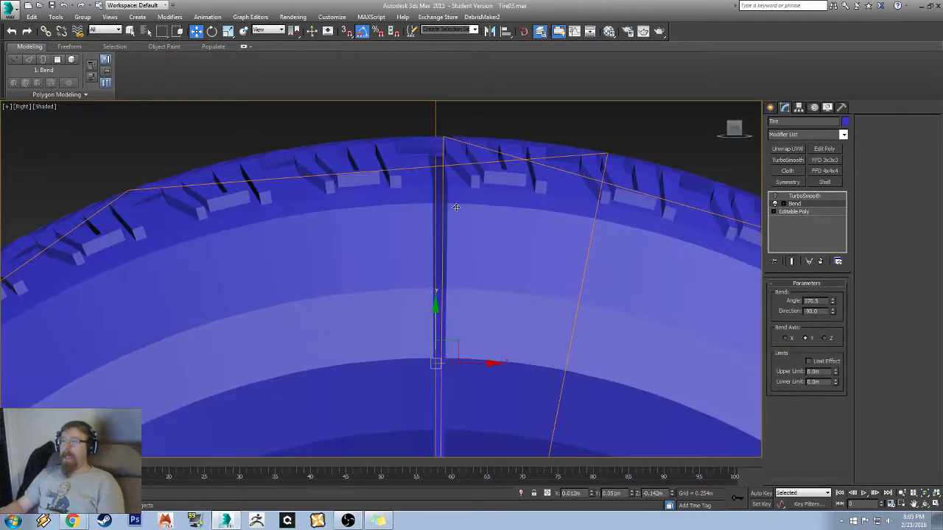
{"action": "middle_click_drag", "start_coordinate": [456, 208], "coordinate": [419, 208]}
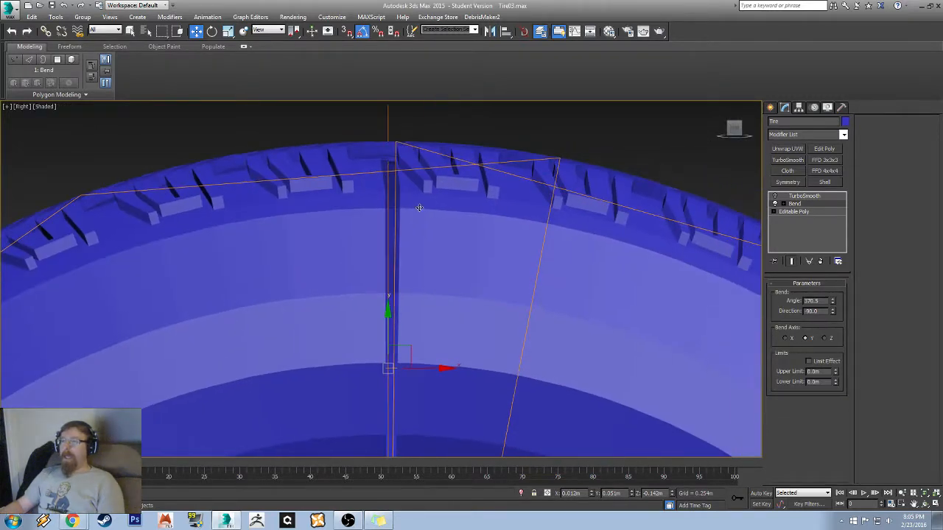
{"action": "left_click_drag", "start_coordinate": [833, 302], "coordinate": [832, 300]}
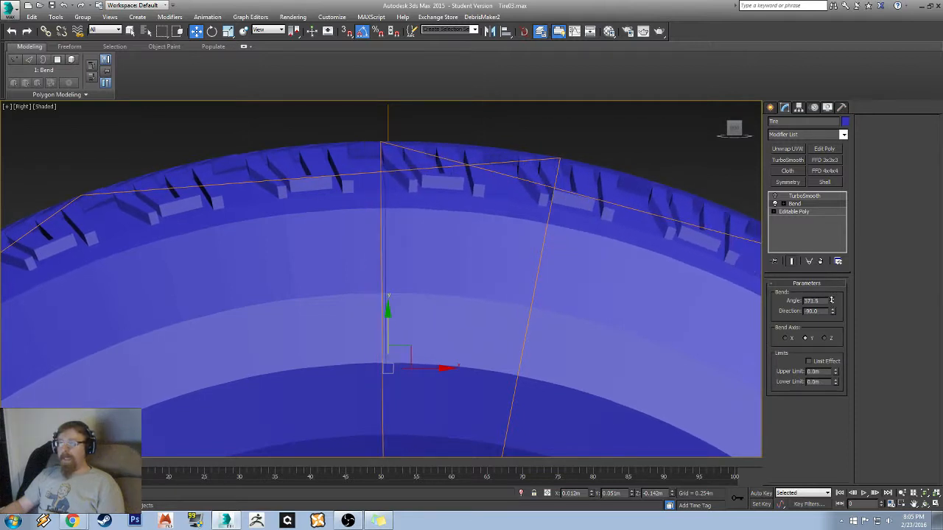
- Examine the seam where the ends of the bent tire meet, with edged faces shown on the mesh
{"action": "middle_click_drag", "start_coordinate": [388, 280], "coordinate": [388, 303], "text": "alt"}
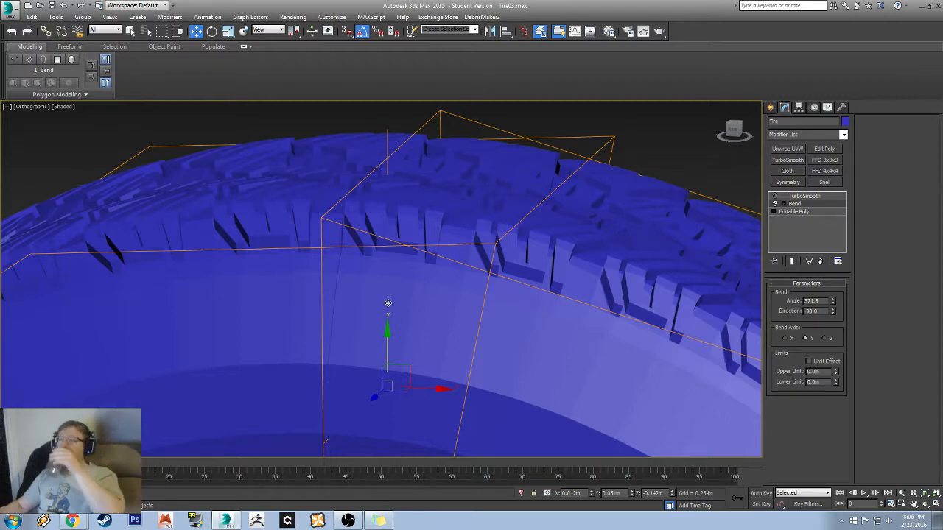
{"action": "middle_click_drag", "start_coordinate": [344, 243], "coordinate": [467, 162]}
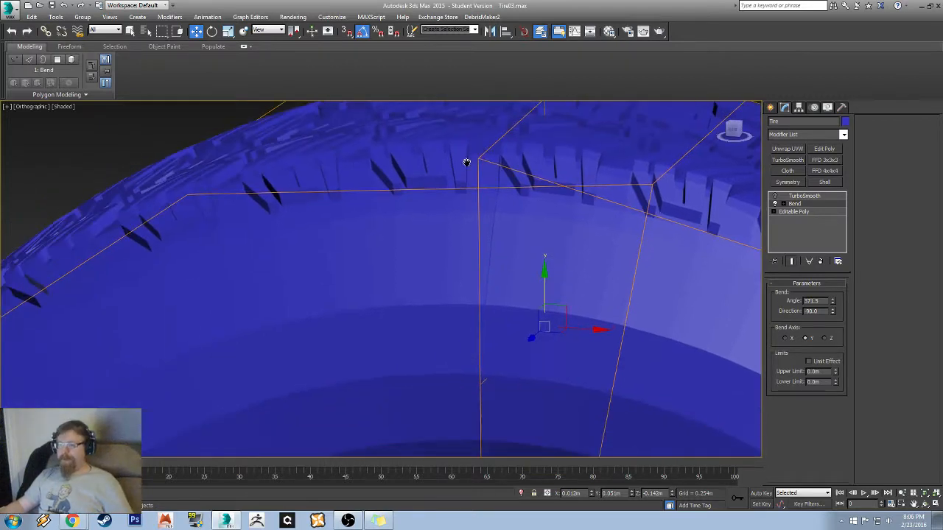
{"action": "scroll", "coordinate": [458, 213], "scroll_direction": "down", "scroll_amount": 5}
{"action": "middle_click_drag", "start_coordinate": [430, 246], "coordinate": [510, 231], "text": "alt"}
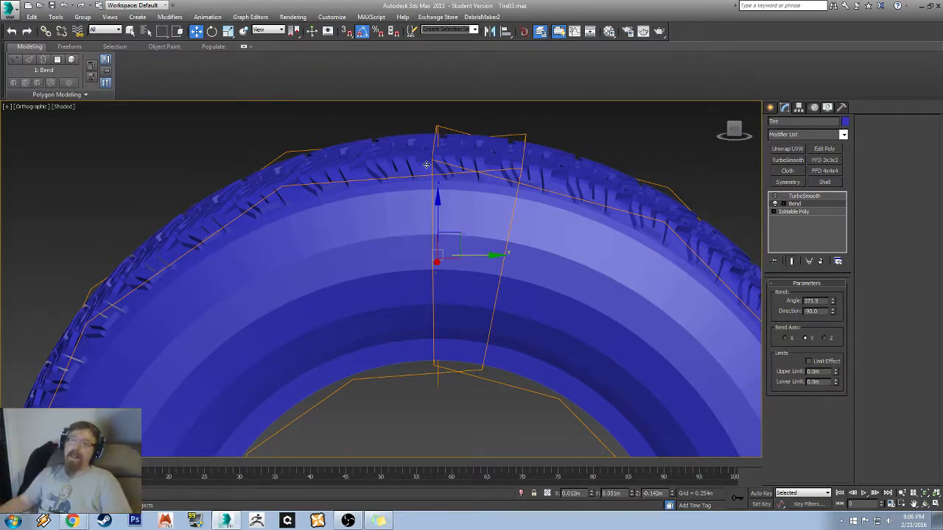
{"action": "middle_click_drag", "start_coordinate": [450, 229], "coordinate": [458, 249], "text": "alt"}
{"action": "scroll", "coordinate": [469, 250], "scroll_direction": "up", "scroll_amount": 5}
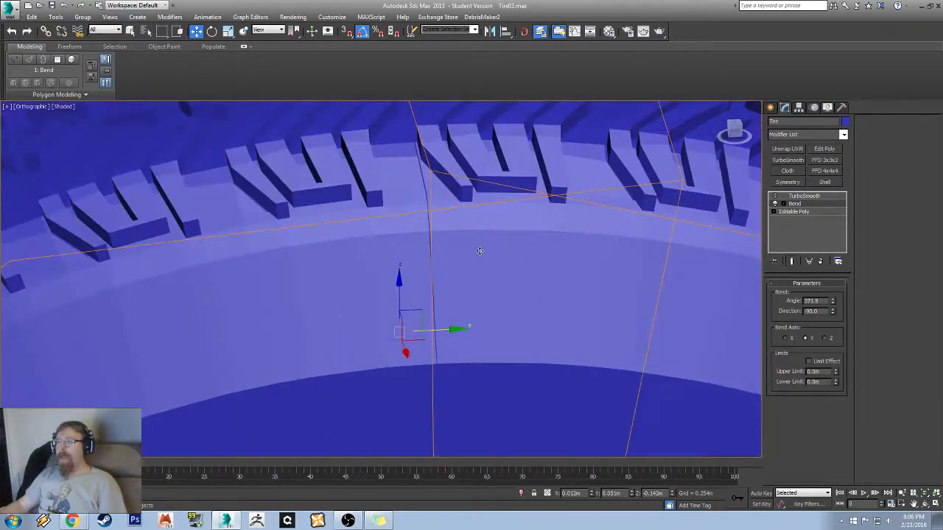
{"action": "scroll", "coordinate": [407, 268], "scroll_direction": "up", "scroll_amount": 6}
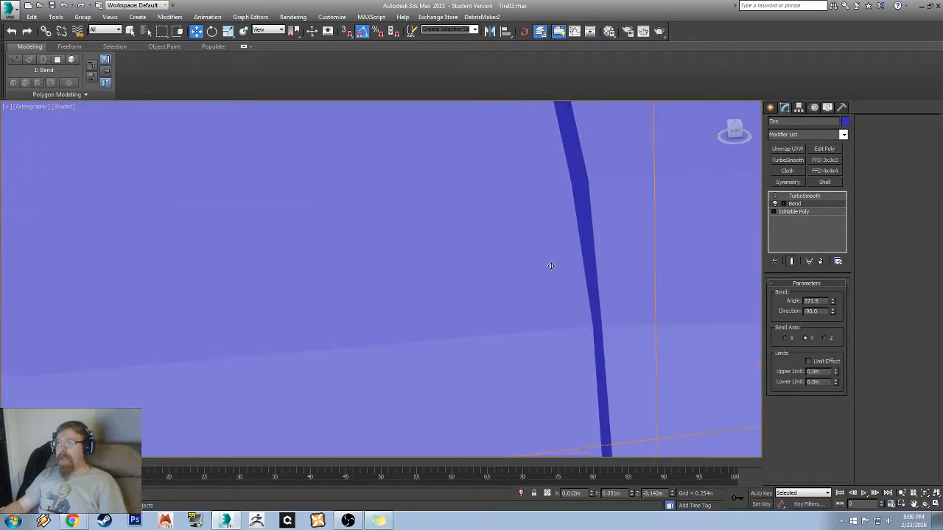
{"action": "middle_click_drag", "start_coordinate": [552, 261], "coordinate": [481, 278]}
{"action": "key", "text": "F4"}
{"action": "scroll", "coordinate": [539, 238], "scroll_direction": "down", "scroll_amount": 6}
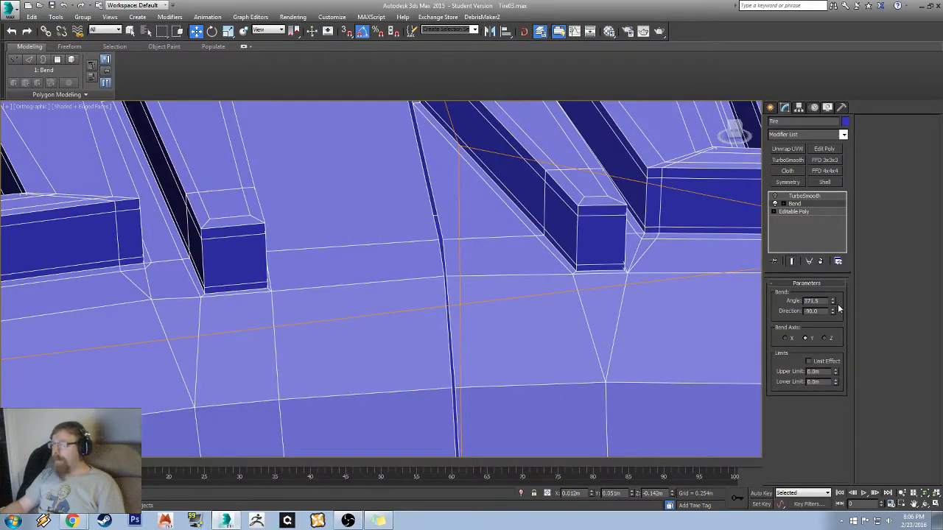
- Fine-tune the Bend angle by trying 372, 371 and 371.5, and set it to 371.55 to close the seam gap
{"action": "left_click_drag", "start_coordinate": [833, 301], "coordinate": [832, 300]}
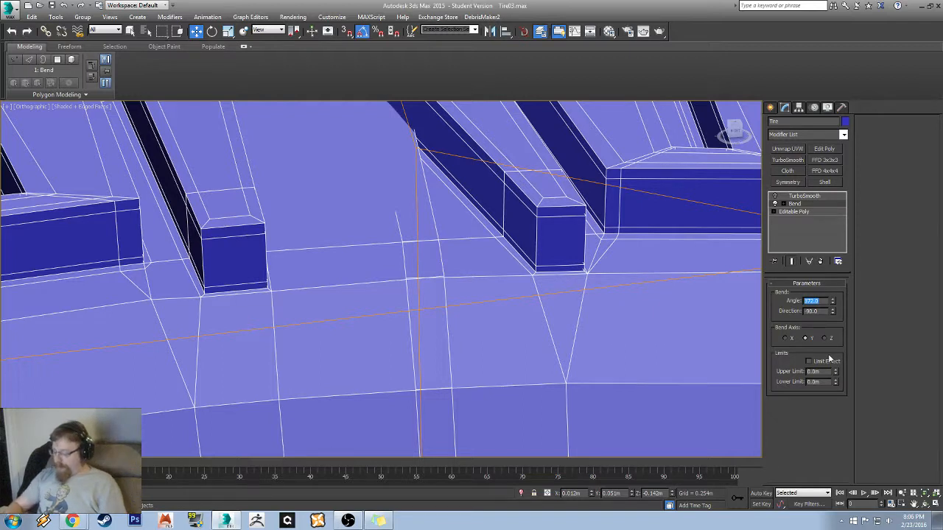
{"action": "type", "text": "371"}
{"action": "key", "text": "Return"}
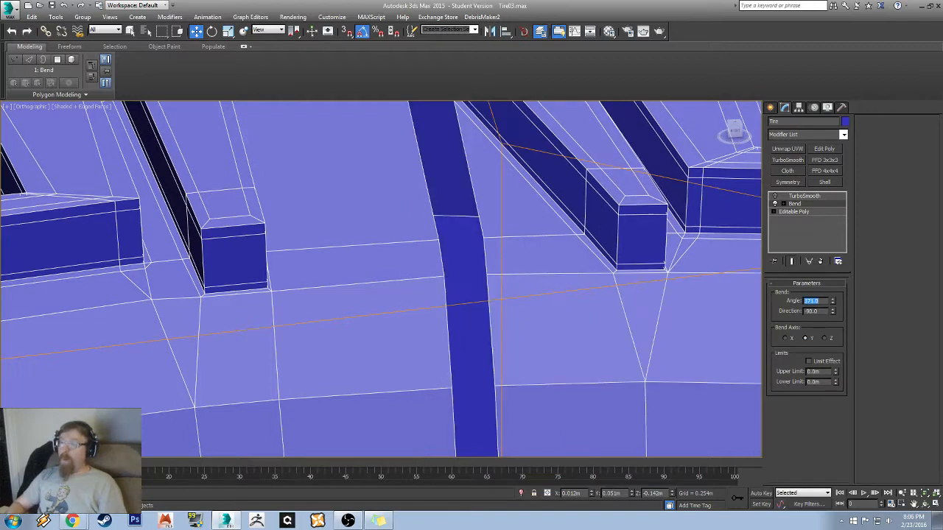
{"action": "type", "text": "3"}
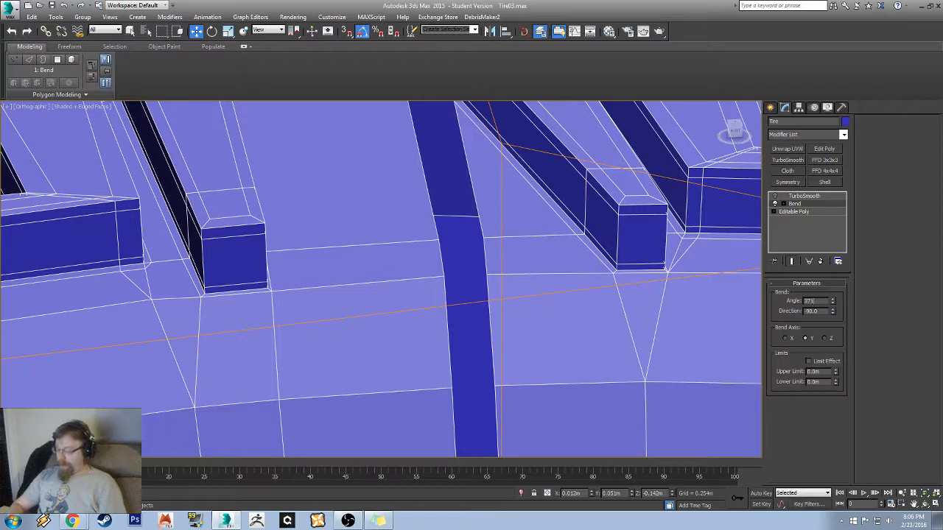
{"action": "key", "text": "Return"}
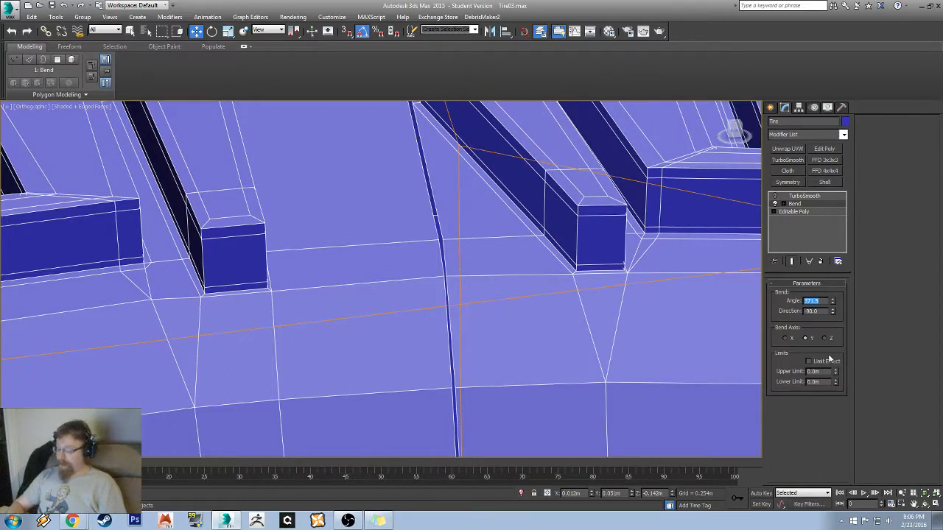
{"action": "type", "text": "3"}
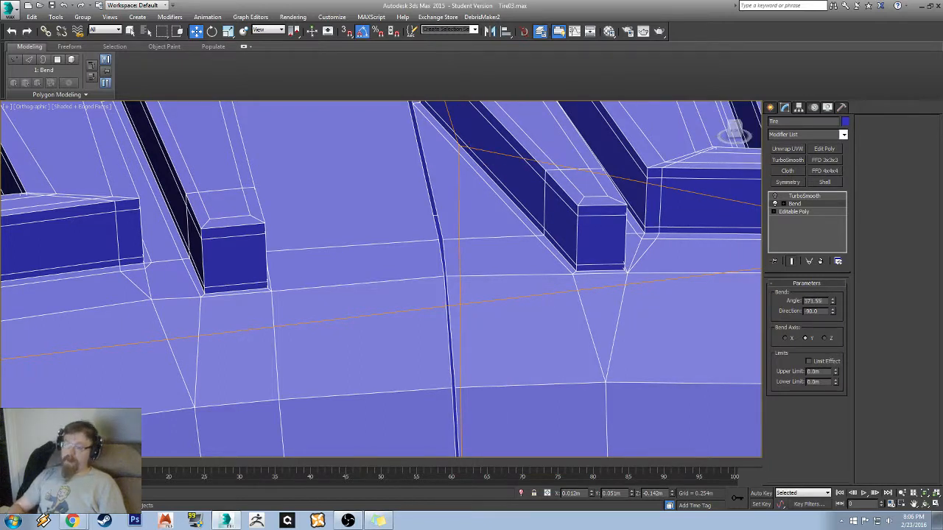
{"action": "key", "text": "Return"}
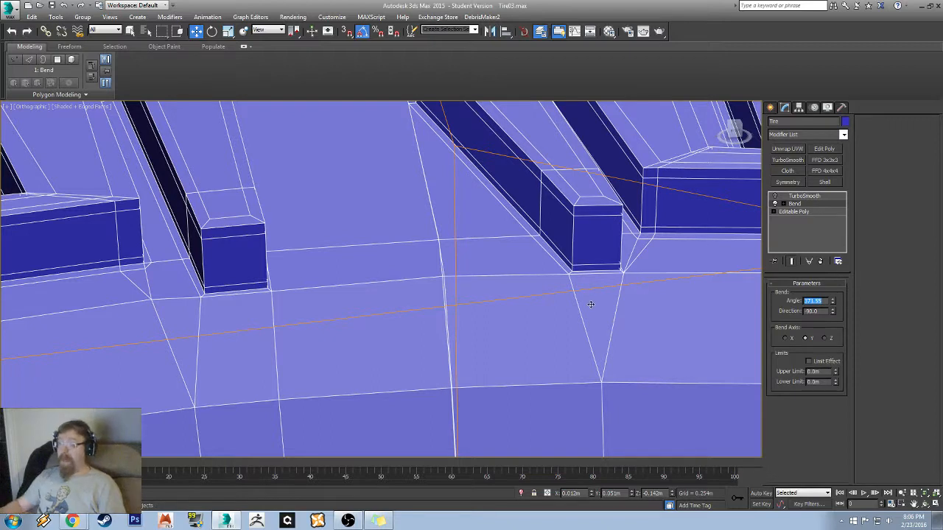
- Add an Edit Poly modifier above Bend and select the open border at the tire's closing seam
{"action": "middle_click_drag", "start_coordinate": [368, 192], "coordinate": [296, 297]}
{"action": "scroll", "coordinate": [323, 252], "scroll_direction": "down", "scroll_amount": 5}
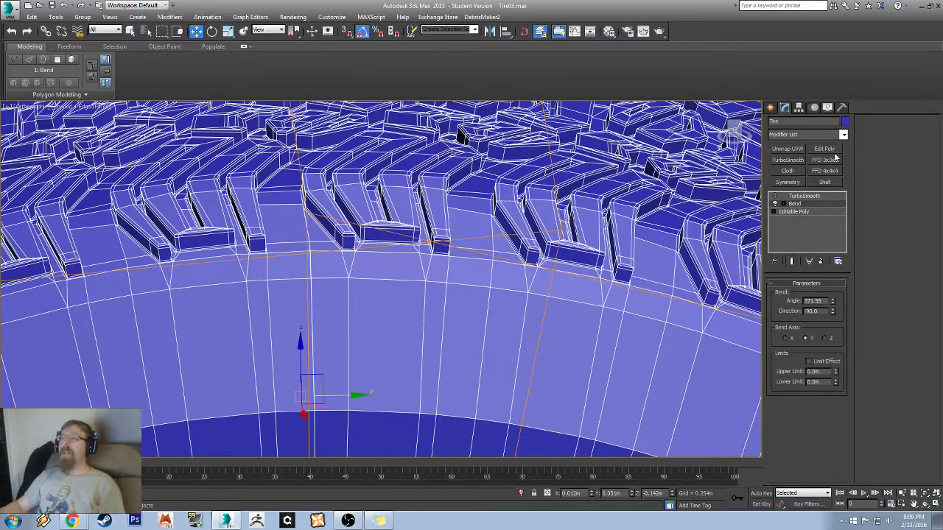
{"action": "middle_click_drag", "start_coordinate": [263, 242], "coordinate": [312, 243]}
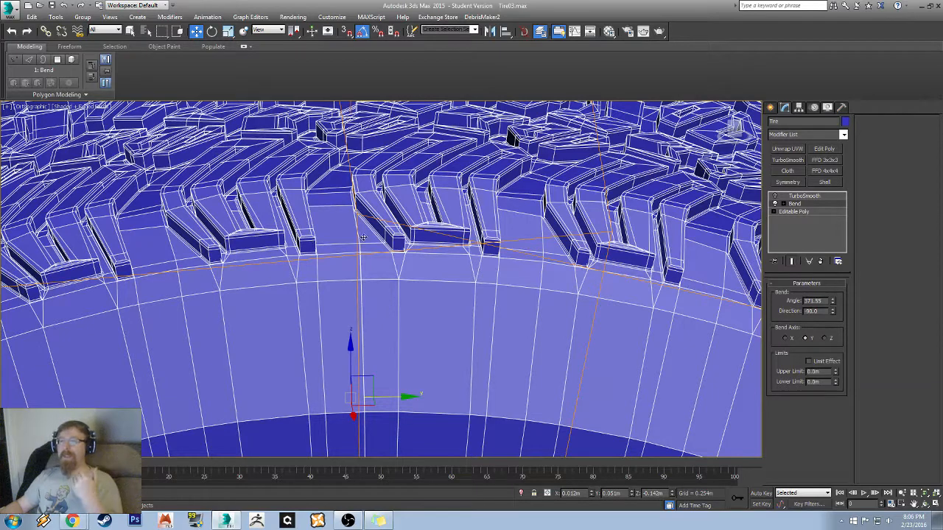
{"action": "left_click", "coordinate": [825, 149]}
{"action": "middle_click_drag", "start_coordinate": [418, 280], "coordinate": [454, 309], "text": "alt"}
{"action": "left_click", "coordinate": [808, 363]}
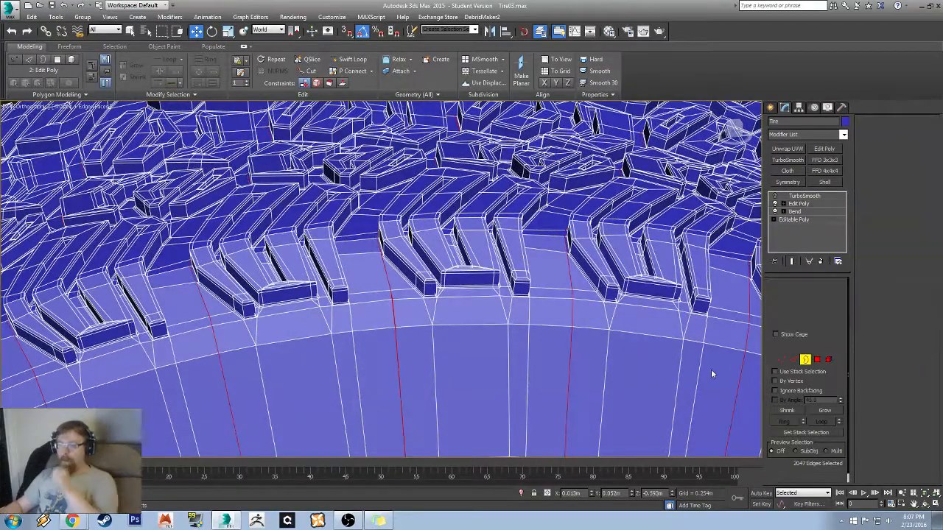
{"action": "left_click", "coordinate": [395, 363]}
- Convert the seam's border selection to vertices and open the Weld settings for them
{"action": "scroll", "coordinate": [471, 317], "scroll_direction": "down", "scroll_amount": 10}
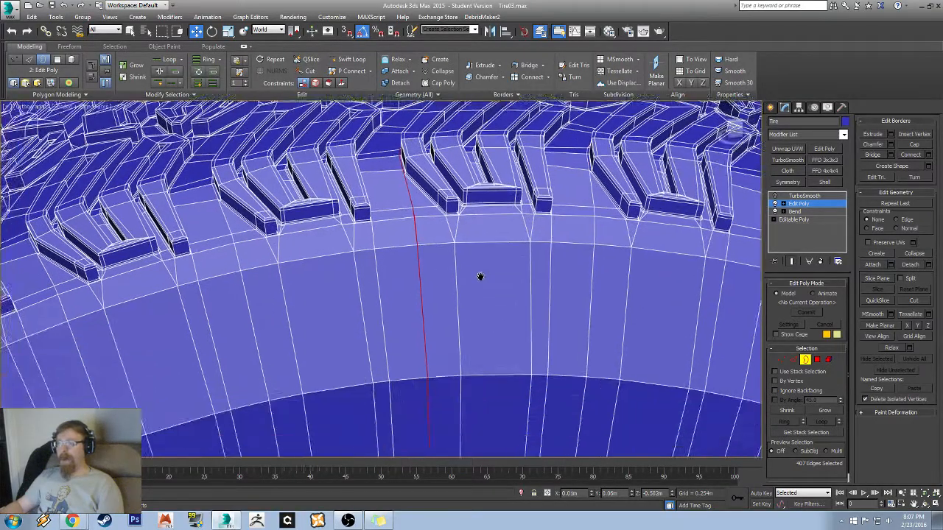
{"action": "middle_click_drag", "start_coordinate": [471, 316], "coordinate": [471, 270], "text": "alt"}
{"action": "middle_click_drag", "start_coordinate": [454, 205], "coordinate": [447, 195], "text": "alt"}
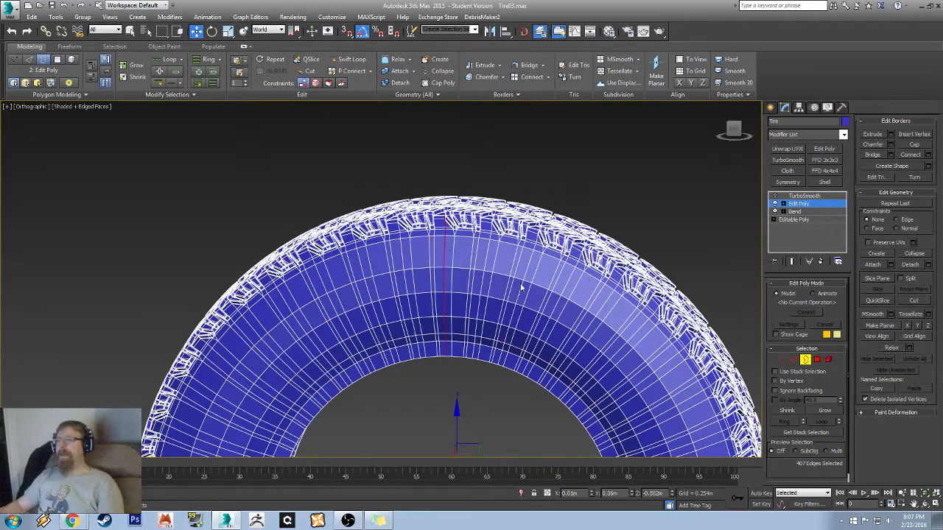
{"action": "scroll", "coordinate": [521, 288], "scroll_direction": "up", "scroll_amount": 5}
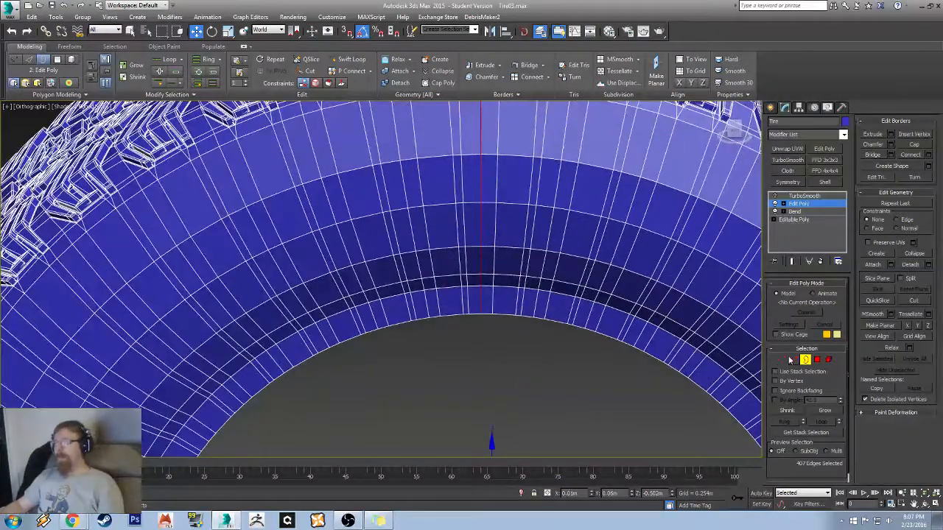
{"action": "left_click", "coordinate": [783, 360]}
{"action": "middle_click_drag", "start_coordinate": [393, 142], "coordinate": [450, 227], "text": "alt"}
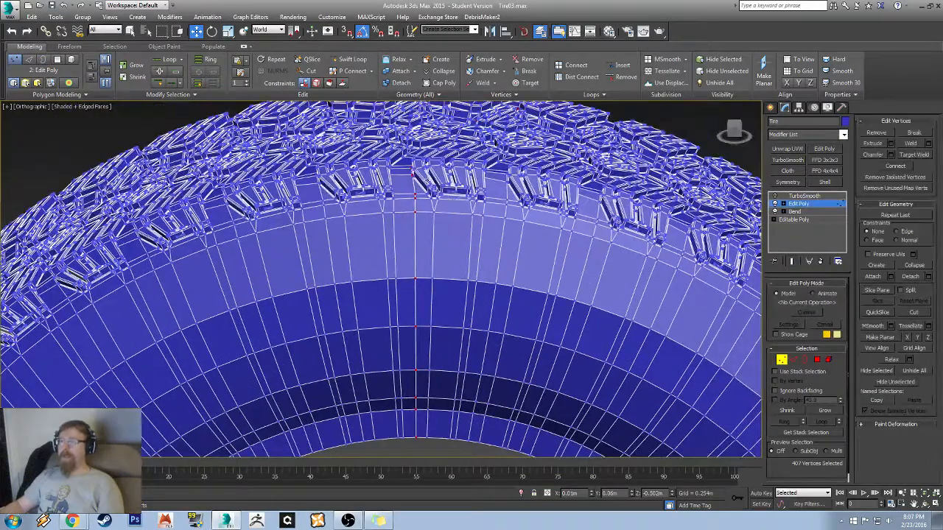
{"action": "scroll", "coordinate": [375, 218], "scroll_direction": "up", "scroll_amount": 5}
{"action": "right_click", "coordinate": [375, 219]}
{"action": "left_click", "coordinate": [289, 282]}
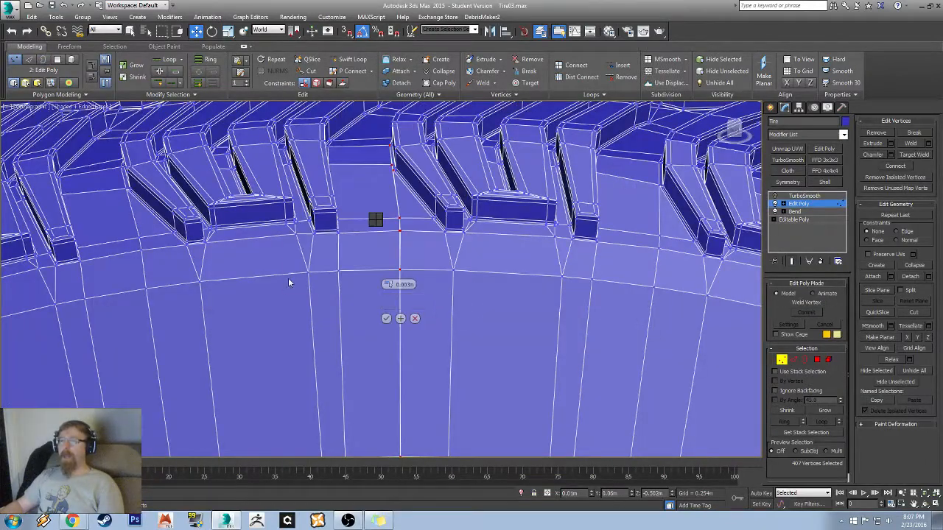
- Inspect the seam in the Weld preview and weld the selected seam vertices with a 0.003 m threshold
{"action": "scroll", "coordinate": [350, 204], "scroll_direction": "up", "scroll_amount": 4}
{"action": "middle_click_drag", "start_coordinate": [299, 244], "coordinate": [223, 103], "text": "alt"}
{"action": "scroll", "coordinate": [240, 140], "scroll_direction": "down", "scroll_amount": 4}
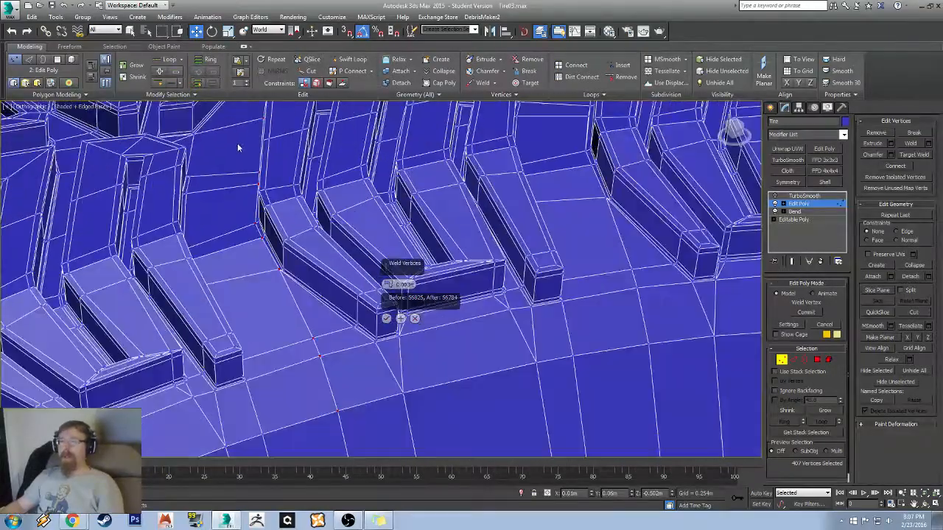
{"action": "middle_click_drag", "start_coordinate": [241, 153], "coordinate": [316, 288], "text": "alt"}
{"action": "scroll", "coordinate": [261, 264], "scroll_direction": "up", "scroll_amount": 4}
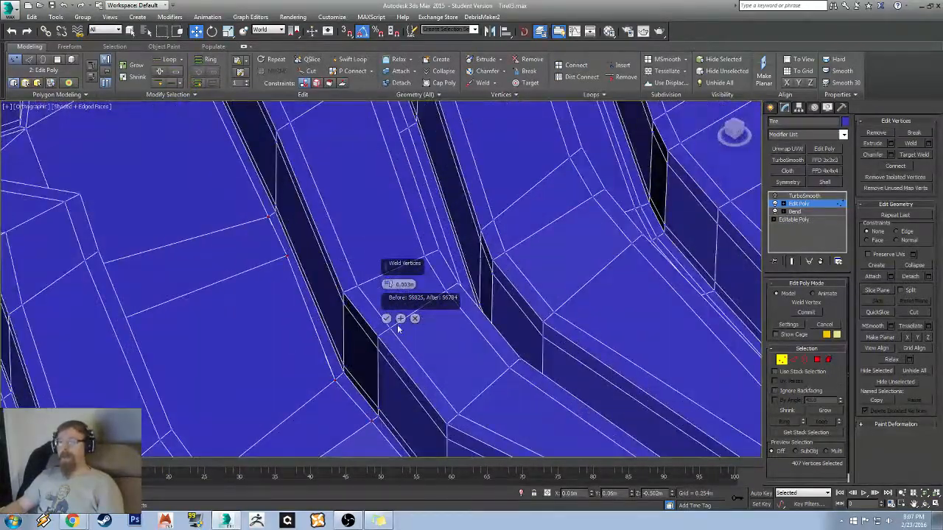
{"action": "middle_click_drag", "start_coordinate": [261, 264], "coordinate": [277, 376], "text": "alt"}
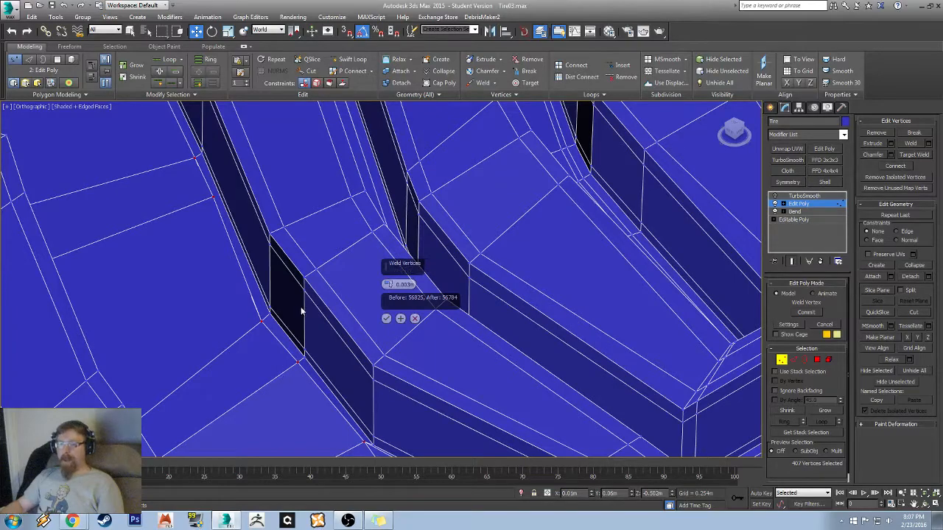
{"action": "scroll", "coordinate": [221, 346], "scroll_direction": "down", "scroll_amount": 8}
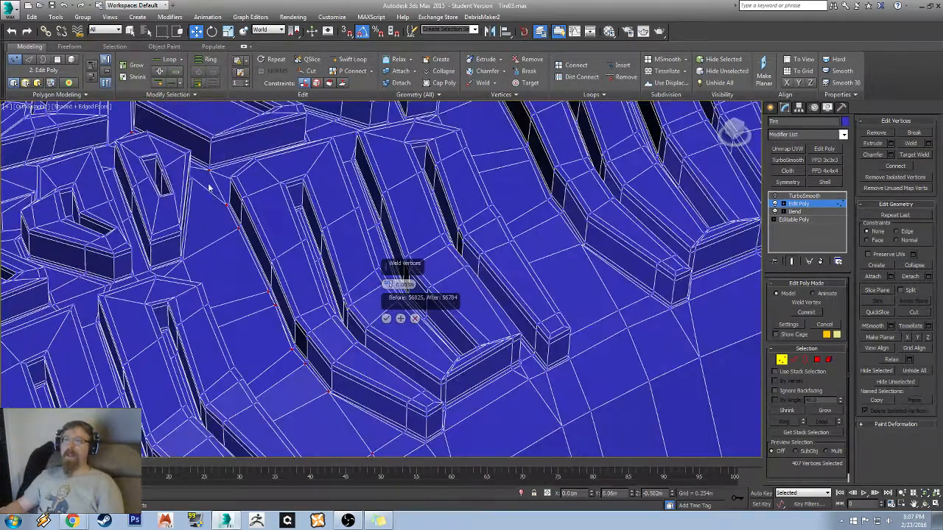
{"action": "scroll", "coordinate": [219, 220], "scroll_direction": "down", "scroll_amount": 5}
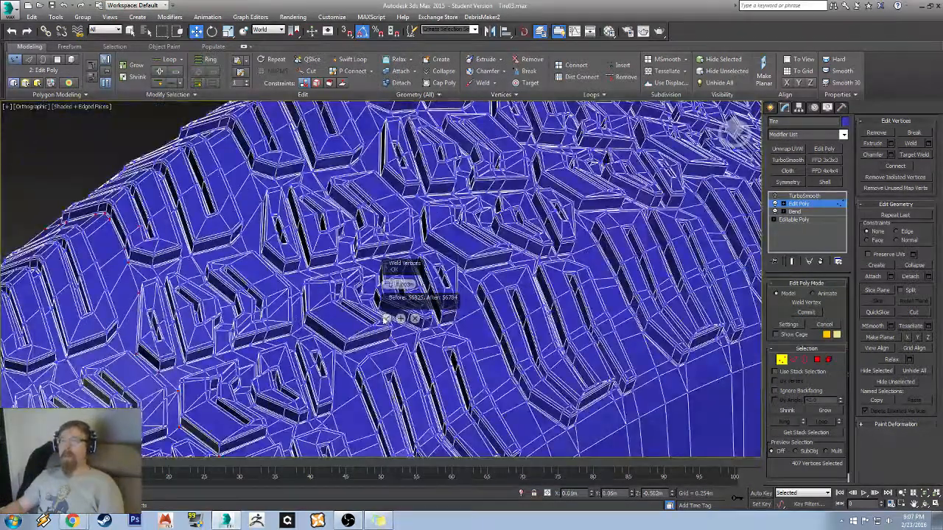
{"action": "left_click", "coordinate": [387, 318]}
- Hide the edged faces, leave vertex editing and turn on the TurboSmooth modifier for the whole tire
{"action": "scroll", "coordinate": [476, 335], "scroll_direction": "down", "scroll_amount": 6}
{"action": "mouse_move", "coordinate": [477, 335]}
{"action": "middle_mouse_down", "text": "alt"}
{"action": "mouse_move", "coordinate": [432, 315]}
{"action": "mouse_move", "coordinate": [490, 327]}
{"action": "middle_mouse_up", "text": "alt"}
{"action": "key", "text": "F4"}
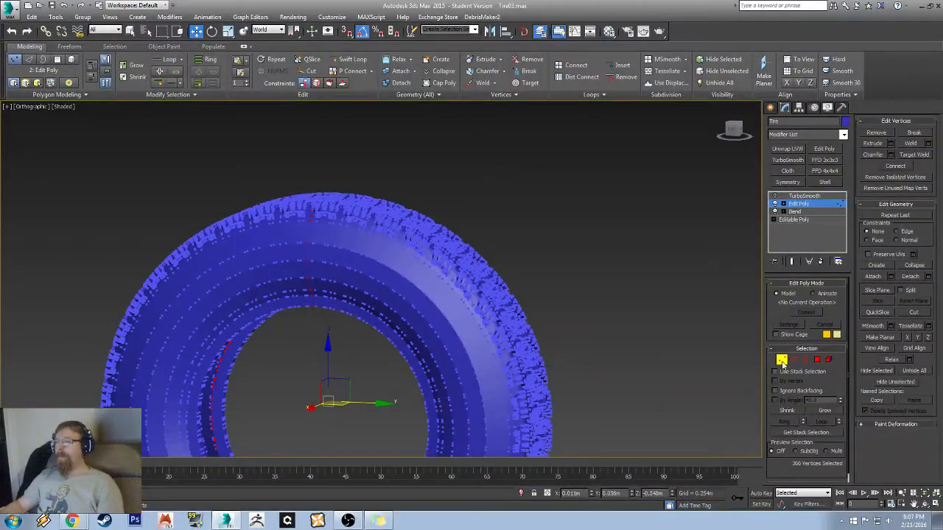
{"action": "left_click", "coordinate": [783, 361]}
{"action": "middle_click_drag", "start_coordinate": [271, 327], "coordinate": [355, 189]}
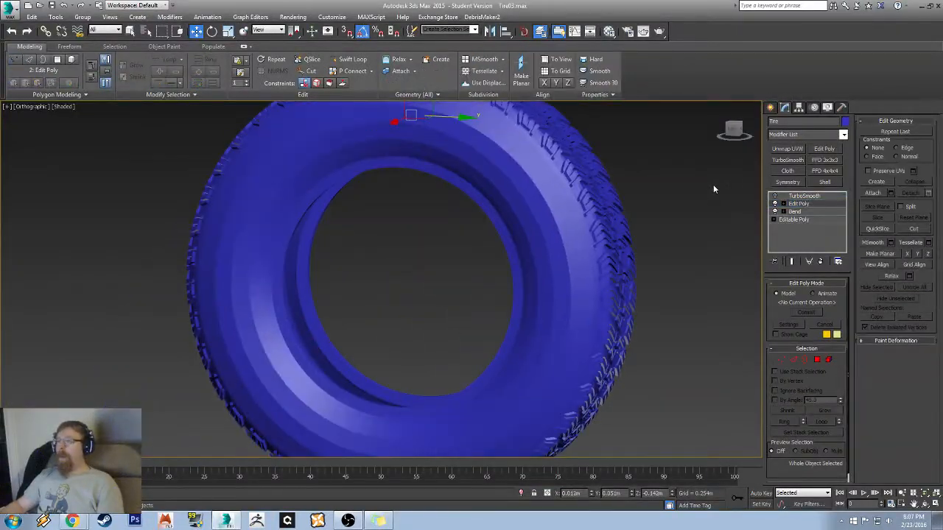
{"action": "left_click", "coordinate": [781, 197]}
{"action": "mouse_move", "coordinate": [516, 214]}
{"action": "middle_mouse_down", "text": "alt"}
{"action": "mouse_move", "coordinate": [396, 219]}
{"action": "mouse_move", "coordinate": [386, 259]}
{"action": "mouse_move", "coordinate": [467, 248]}
{"action": "mouse_move", "coordinate": [520, 199]}
{"action": "middle_mouse_up", "text": "alt"}
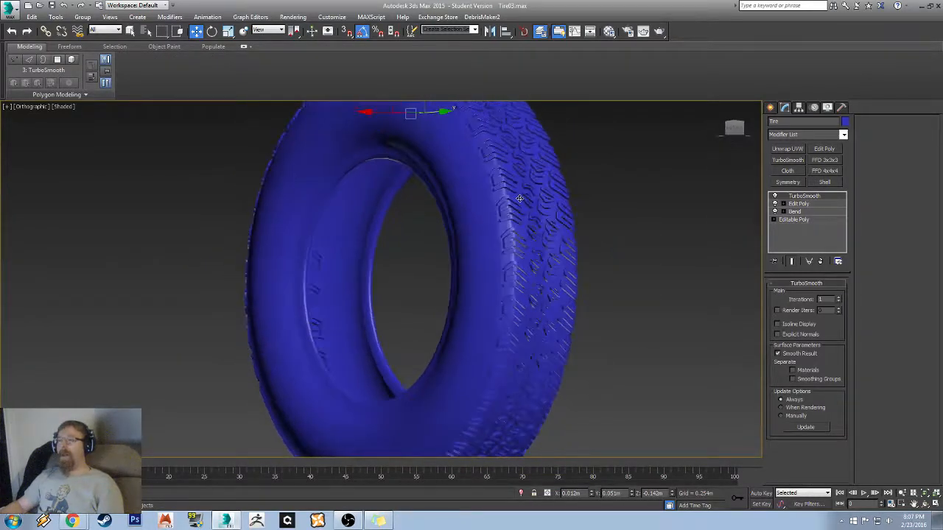
{"action": "middle_click_drag", "start_coordinate": [498, 232], "coordinate": [362, 257], "text": "alt"}
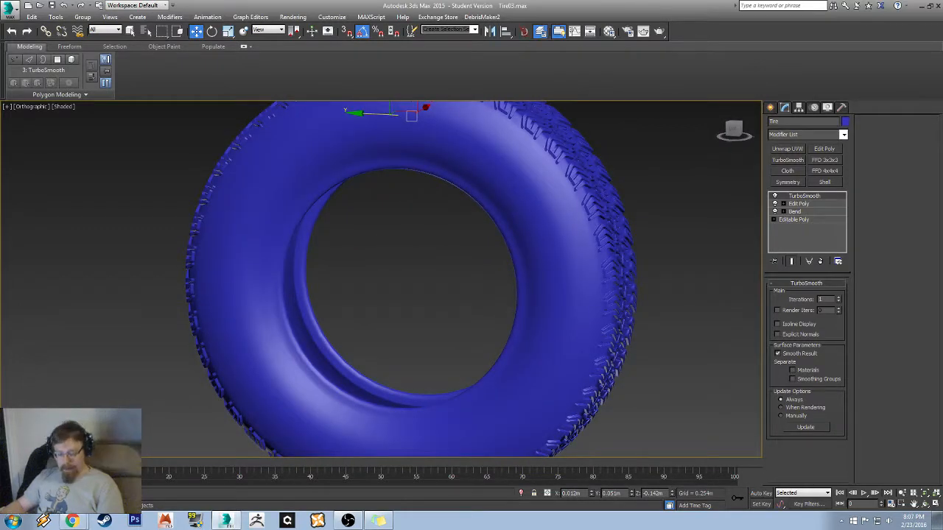
- Assign the dark grey 02 - Default material from the Material Editor to the tire
{"action": "left_click", "coordinate": [608, 31]}
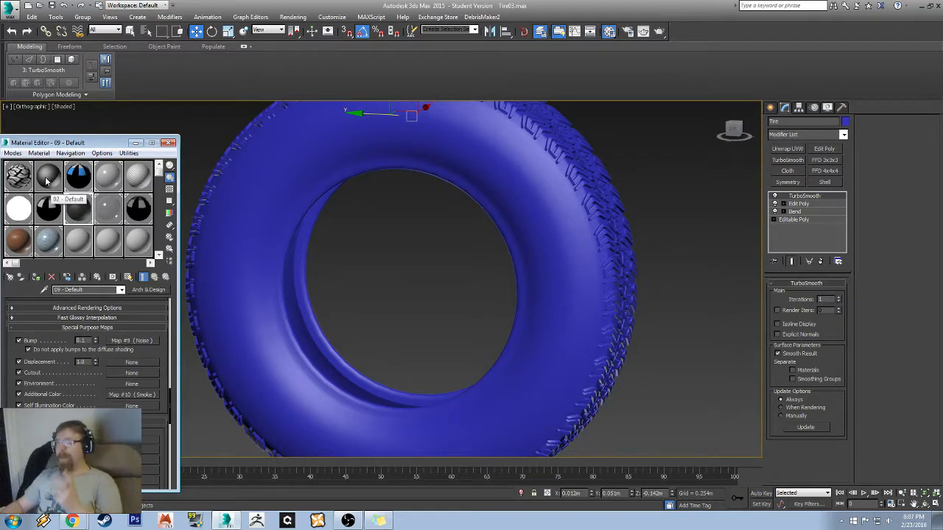
{"action": "left_click_drag", "start_coordinate": [47, 181], "coordinate": [399, 209]}
{"action": "mouse_move", "coordinate": [398, 209]}
{"action": "middle_mouse_down", "text": "alt"}
{"action": "mouse_move", "coordinate": [357, 194]}
{"action": "mouse_move", "coordinate": [400, 213]}
{"action": "mouse_move", "coordinate": [390, 210]}
{"action": "mouse_move", "coordinate": [467, 200]}
{"action": "mouse_move", "coordinate": [429, 188]}
{"action": "mouse_move", "coordinate": [413, 210]}
{"action": "mouse_move", "coordinate": [386, 208]}
{"action": "middle_mouse_up", "text": "alt"}
- Examine the smoothed tire's tread, sidewall and inner rim, both plainly shaded and with edged faces shown
{"action": "scroll", "coordinate": [435, 153], "scroll_direction": "up", "scroll_amount": 5}
{"action": "middle_click_drag", "start_coordinate": [436, 151], "coordinate": [442, 254]}
{"action": "middle_click_drag", "start_coordinate": [366, 206], "coordinate": [378, 226], "text": "alt"}
{"action": "scroll", "coordinate": [405, 266], "scroll_direction": "down", "scroll_amount": 4}
{"action": "middle_click_drag", "start_coordinate": [413, 277], "coordinate": [471, 246], "text": "alt"}
{"action": "scroll", "coordinate": [523, 269], "scroll_direction": "down", "scroll_amount": 4}
{"action": "scroll", "coordinate": [428, 245], "scroll_direction": "up", "scroll_amount": 5}
{"action": "key", "text": "F4"}
{"action": "key", "text": "F4"}
{"action": "scroll", "coordinate": [493, 236], "scroll_direction": "up", "scroll_amount": 5}
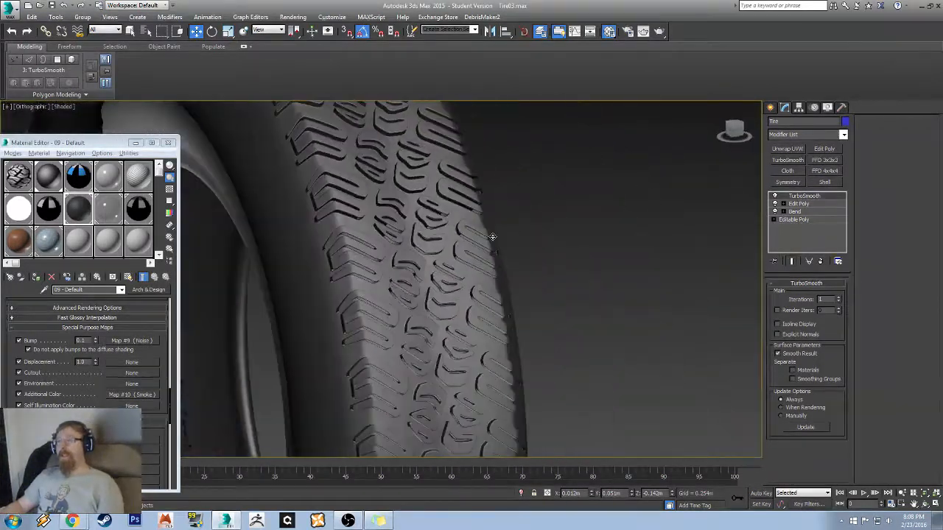
{"action": "scroll", "coordinate": [492, 236], "scroll_direction": "down", "scroll_amount": 8}
{"action": "middle_click_drag", "start_coordinate": [496, 242], "coordinate": [435, 259], "text": "alt"}
{"action": "scroll", "coordinate": [435, 259], "scroll_direction": "up", "scroll_amount": 5}
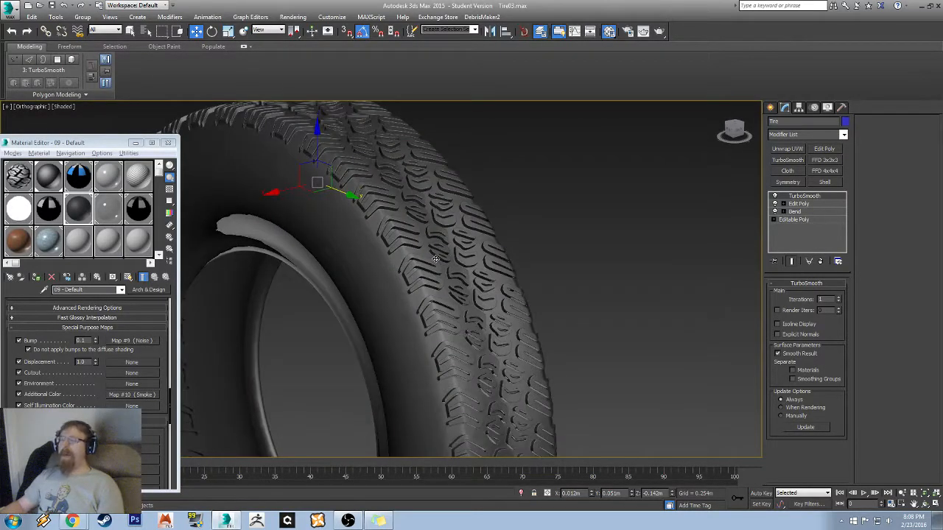
{"action": "key", "text": "F4"}
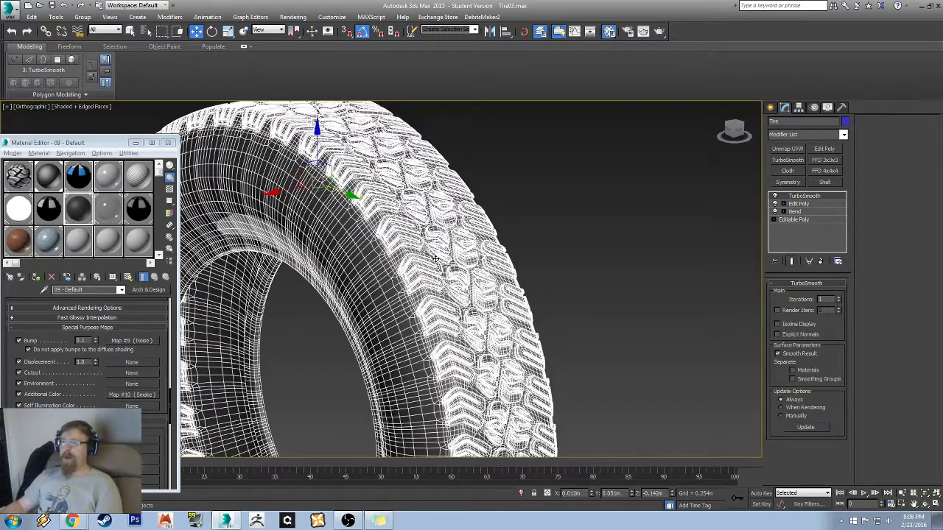
{"action": "middle_click_drag", "start_coordinate": [358, 249], "coordinate": [379, 263], "text": "alt"}
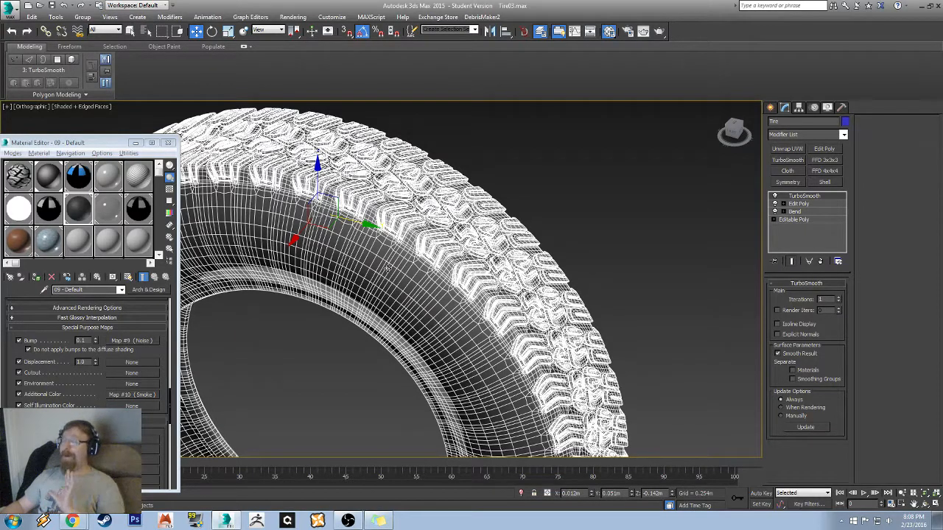
{"action": "middle_click_drag", "start_coordinate": [314, 240], "coordinate": [221, 231], "text": "alt"}
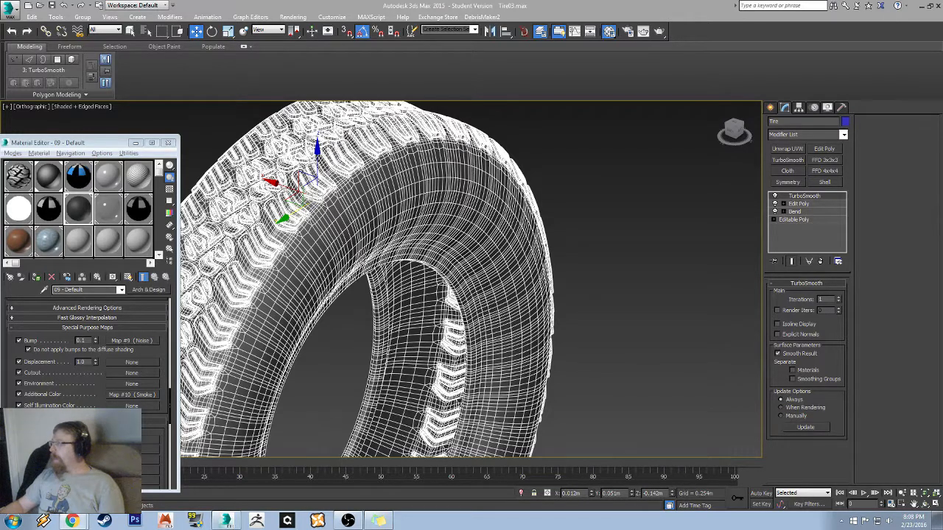
- Bring the browser window with the hexagon normal map 6624-normal.jpg into view, then move it away again
{"action": "left_click_drag", "start_coordinate": [942, 98], "coordinate": [354, 0]}
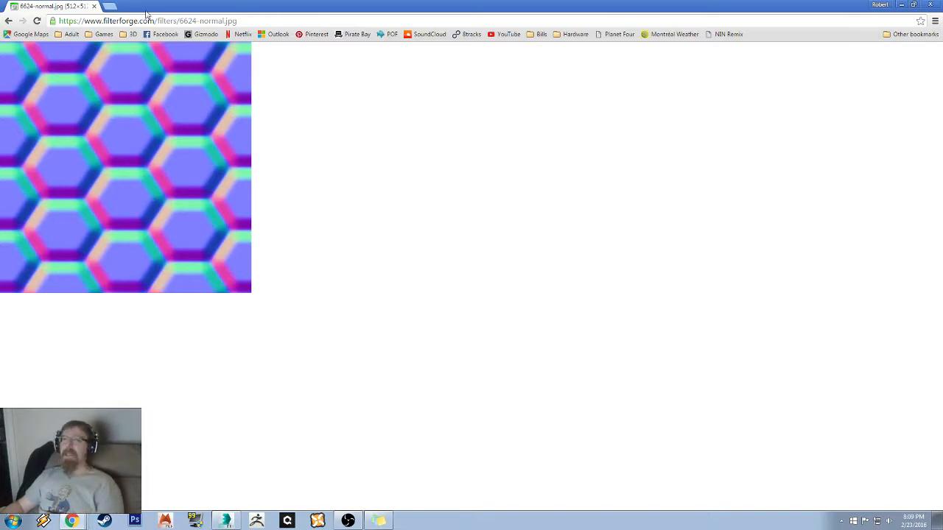
{"action": "left_click_drag", "start_coordinate": [177, 5], "coordinate": [942, 107]}
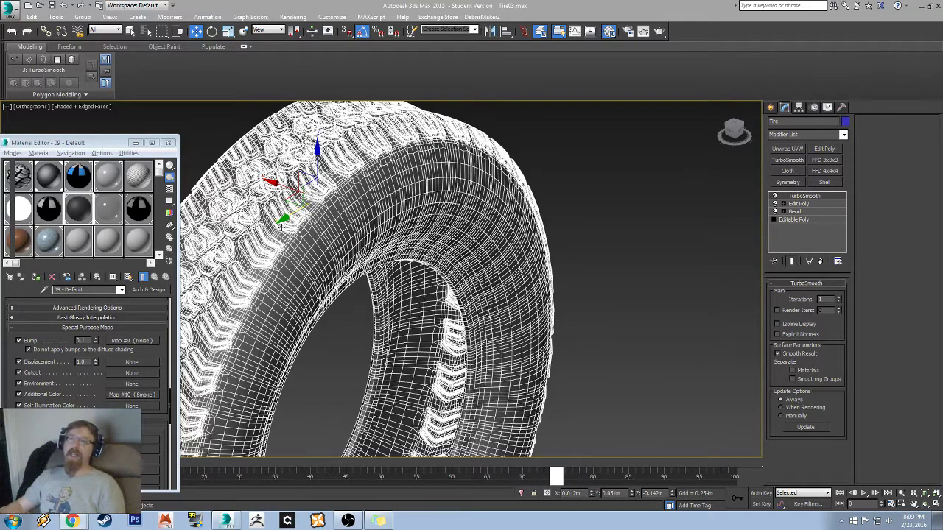
- Compare the tire's dense wireframe with its shaded surface and inspect the tread blocks up close
{"action": "mouse_move", "coordinate": [282, 228]}
{"action": "middle_mouse_down", "text": "alt"}
{"action": "mouse_move", "coordinate": [442, 228]}
{"action": "mouse_move", "coordinate": [394, 241]}
{"action": "middle_mouse_up", "text": "alt"}
{"action": "key", "text": "F4"}
{"action": "scroll", "coordinate": [464, 237], "scroll_direction": "down", "scroll_amount": 4}
{"action": "mouse_move", "coordinate": [465, 239]}
{"action": "middle_mouse_down", "text": "alt"}
{"action": "mouse_move", "coordinate": [381, 217]}
{"action": "mouse_move", "coordinate": [372, 236]}
{"action": "middle_mouse_up", "text": "alt"}
{"action": "key", "text": "F4"}
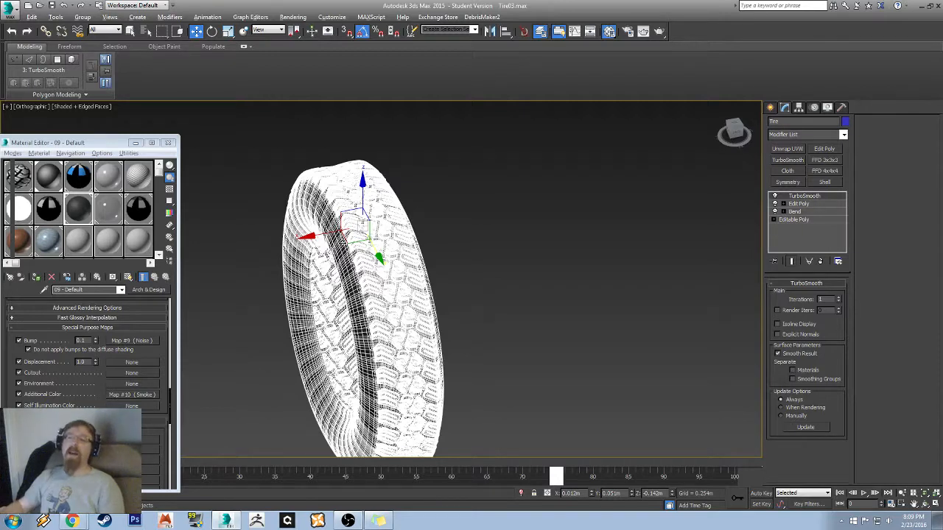
{"action": "mouse_move", "coordinate": [371, 237]}
{"action": "middle_mouse_down", "text": "alt"}
{"action": "mouse_move", "coordinate": [413, 249]}
{"action": "mouse_move", "coordinate": [385, 242]}
{"action": "middle_mouse_up", "text": "alt"}
{"action": "key", "text": "F4"}
{"action": "scroll", "coordinate": [386, 242], "scroll_direction": "up", "scroll_amount": 6}
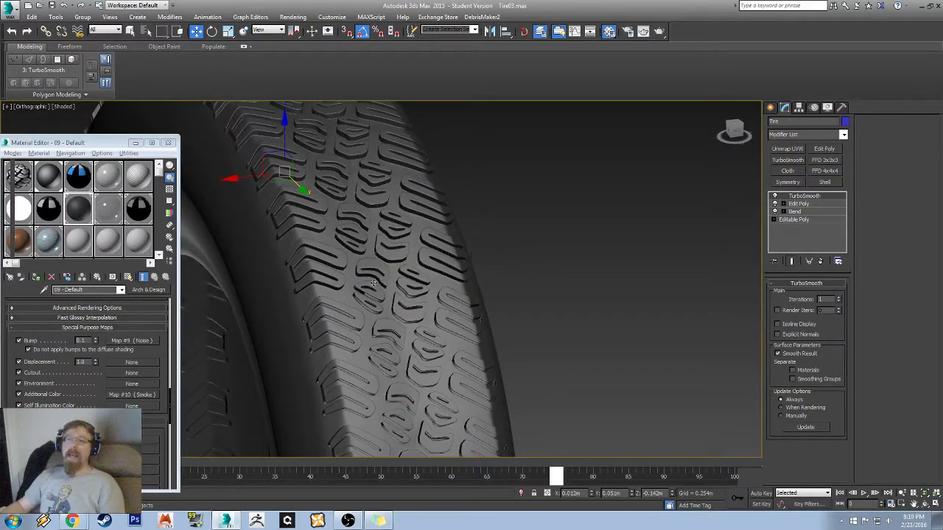
{"action": "middle_click_drag", "start_coordinate": [313, 275], "coordinate": [361, 239], "text": "alt"}
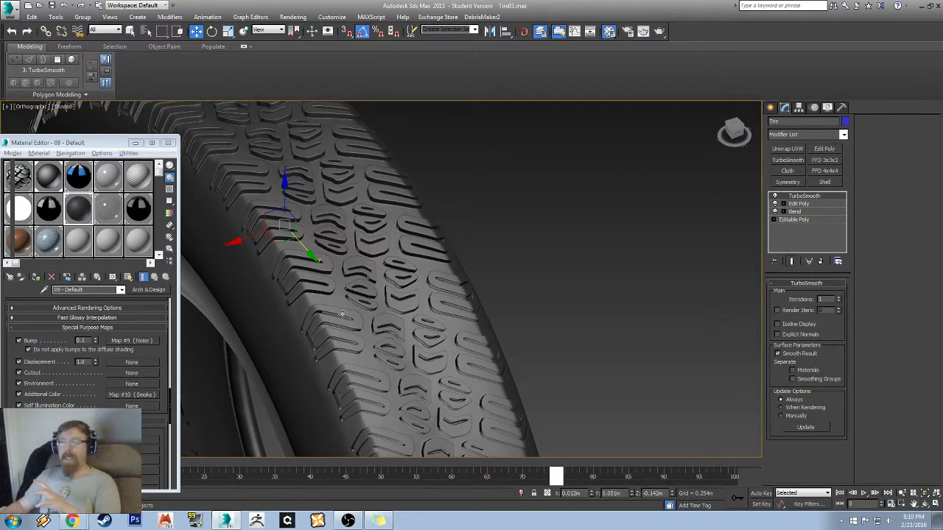
- Show the hexagon normal map over the 3ds Max window once more and review the tire's tread and sidewall
{"action": "left_click_drag", "start_coordinate": [529, 1], "coordinate": [543, 96]}
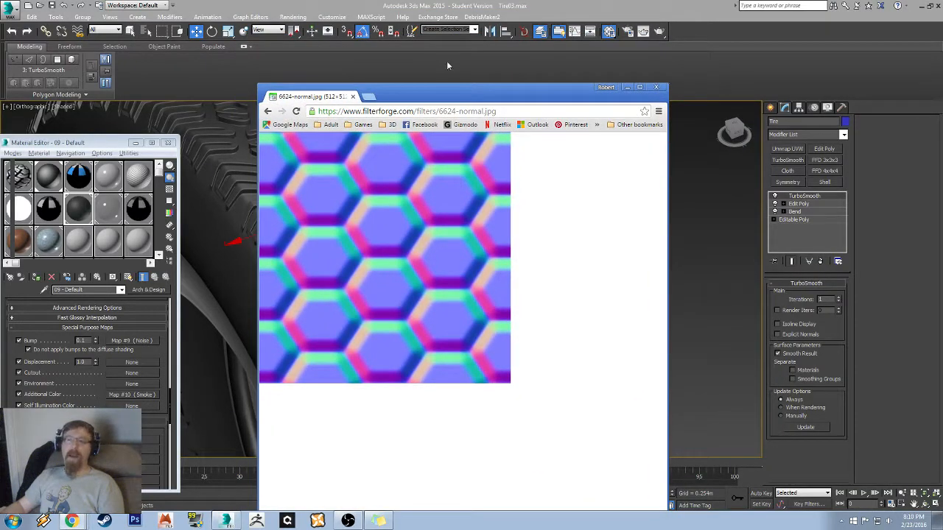
{"action": "left_click_drag", "start_coordinate": [413, 100], "coordinate": [942, 148]}
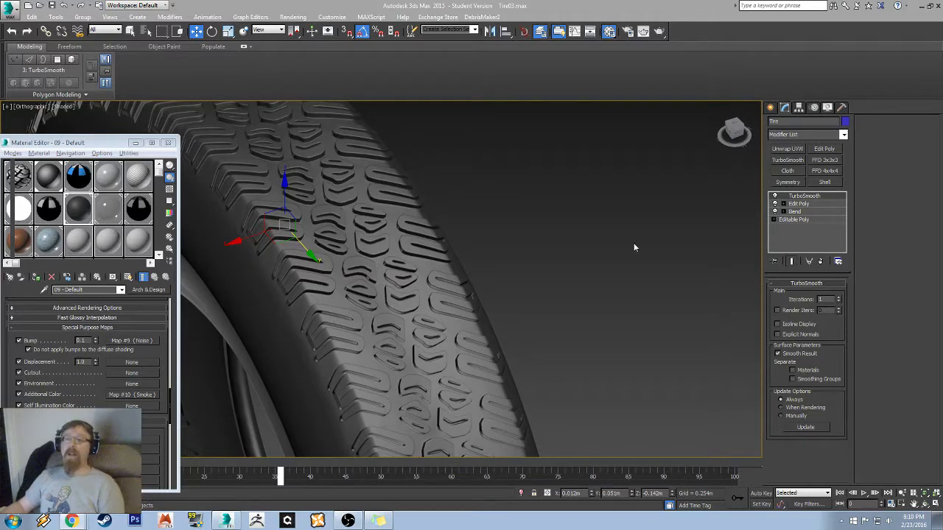
{"action": "middle_click_drag", "start_coordinate": [633, 243], "coordinate": [450, 224], "text": "alt"}
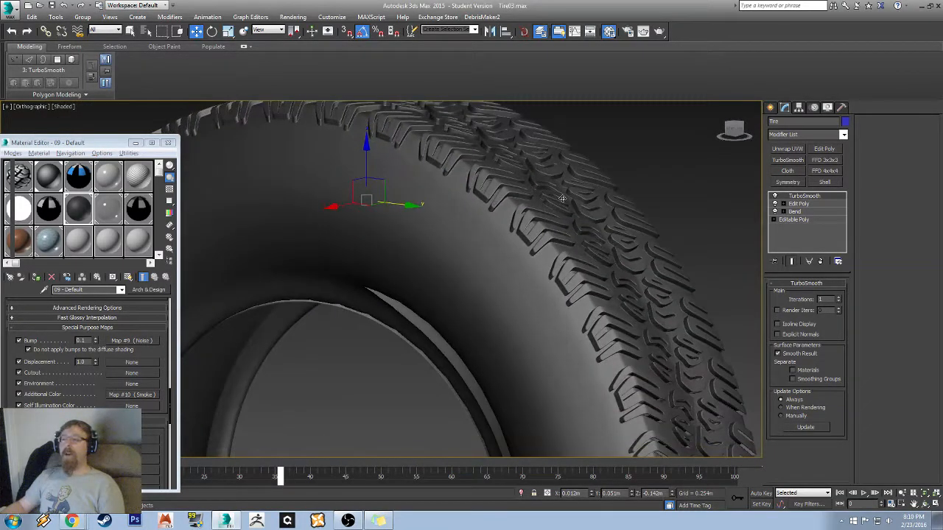
{"action": "scroll", "coordinate": [617, 258], "scroll_direction": "down", "scroll_amount": 8}
{"action": "middle_click_drag", "start_coordinate": [617, 258], "coordinate": [513, 257], "text": "alt"}
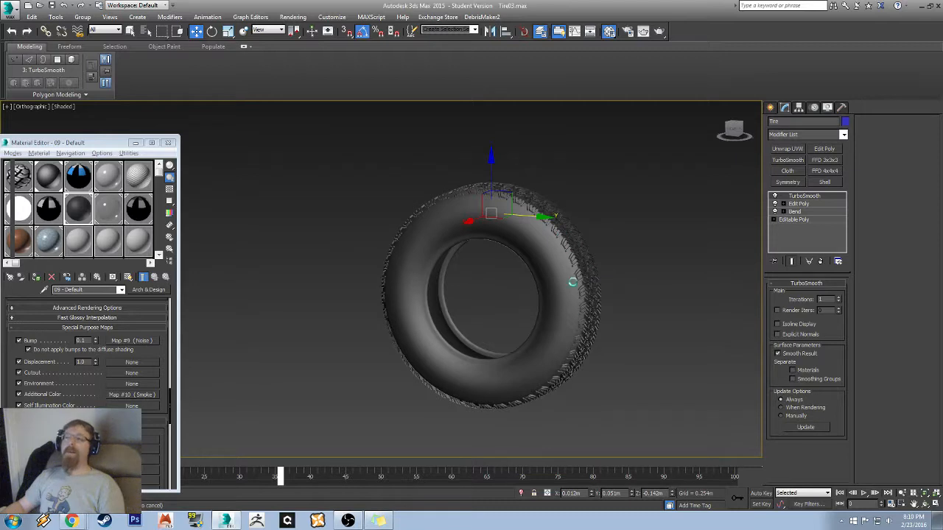
{"action": "middle_click_drag", "start_coordinate": [569, 185], "coordinate": [517, 219], "text": "alt"}
{"action": "scroll", "coordinate": [538, 206], "scroll_direction": "up", "scroll_amount": 5}
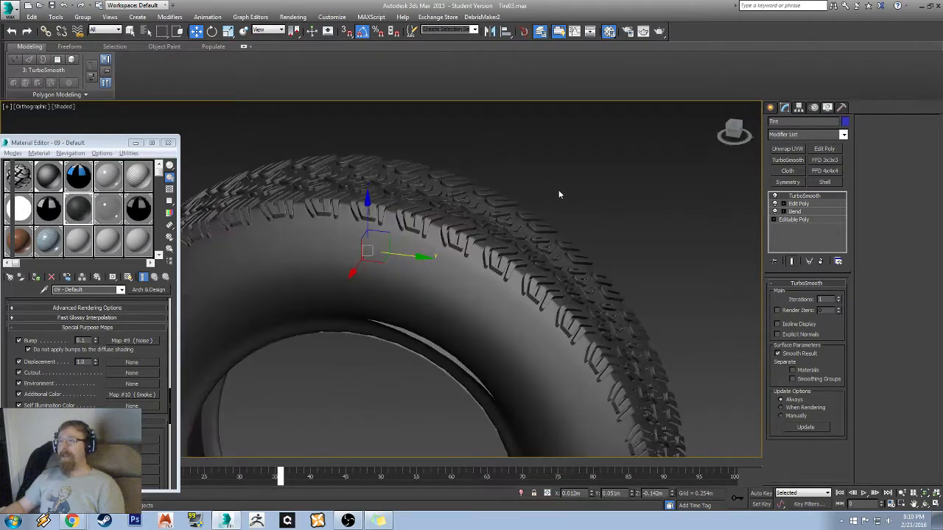
- Create an Arial text spline with a size of 2.54 m beside the tire
{"action": "scroll", "coordinate": [558, 194], "scroll_direction": "down", "scroll_amount": 5}
{"action": "left_click", "coordinate": [772, 107]}
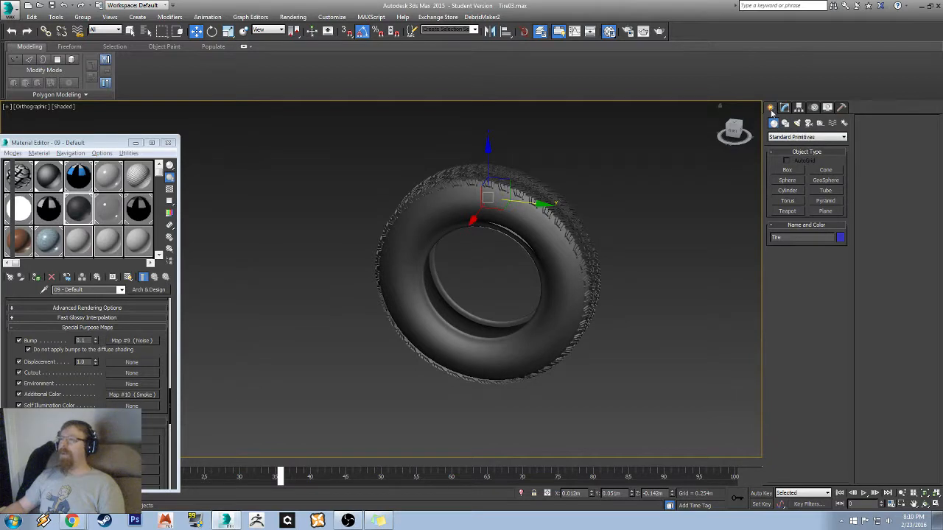
{"action": "left_click", "coordinate": [785, 123]}
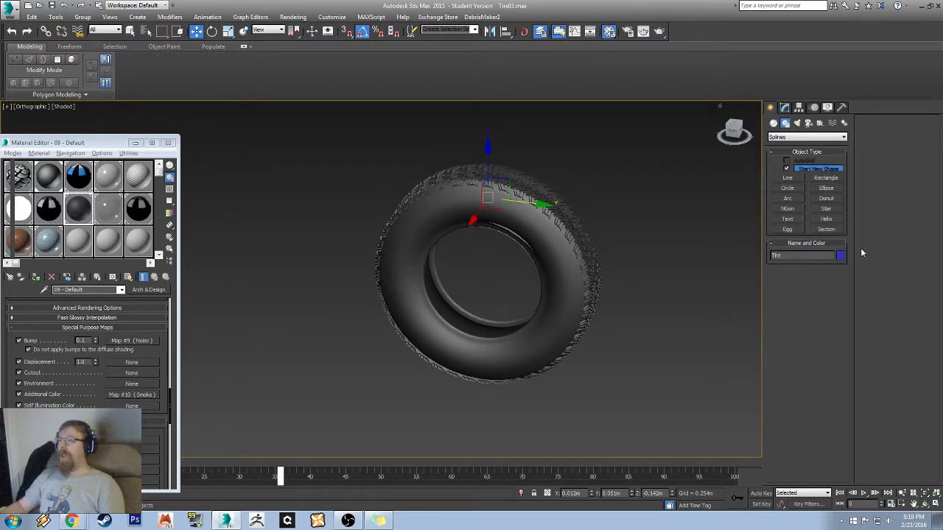
{"action": "left_click", "coordinate": [788, 219]}
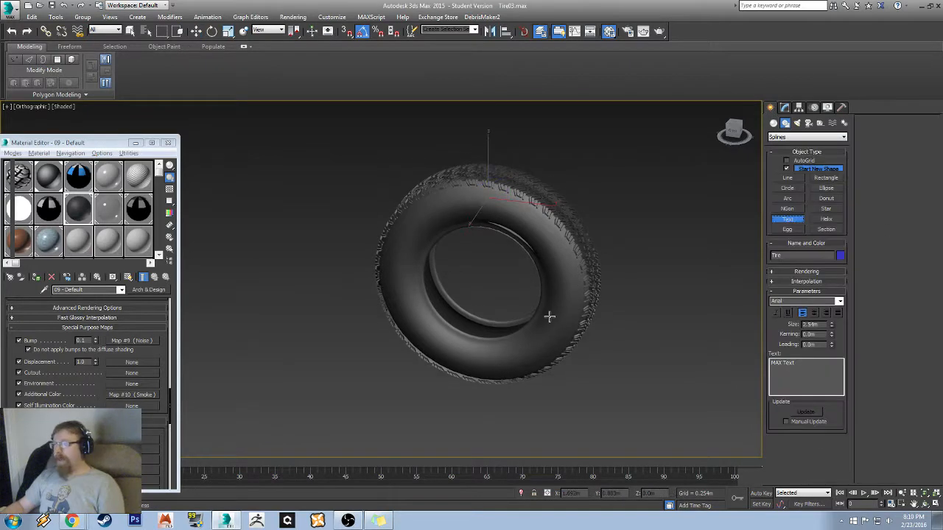
{"action": "middle_click_drag", "start_coordinate": [491, 363], "coordinate": [422, 274]}
{"action": "left_click", "coordinate": [493, 368]}
{"action": "scroll", "coordinate": [484, 254], "scroll_direction": "down", "scroll_amount": 8}
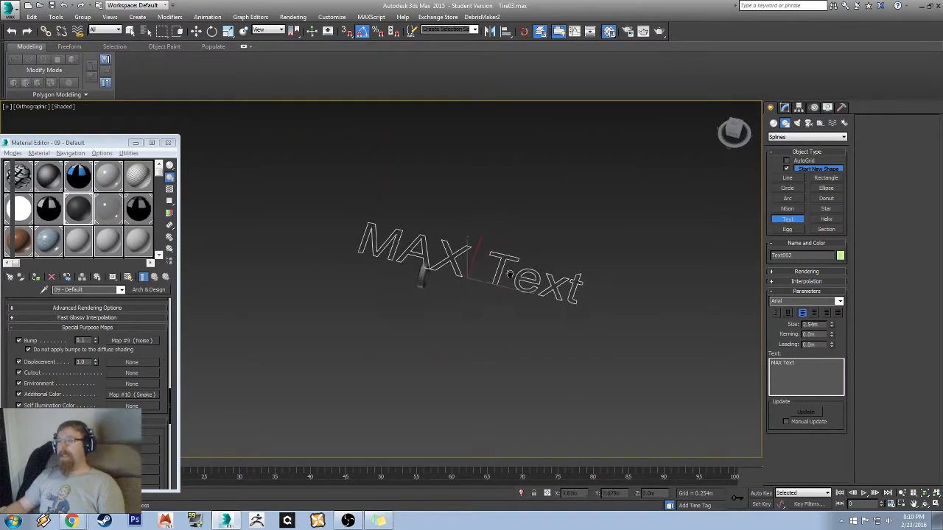
{"action": "scroll", "coordinate": [434, 265], "scroll_direction": "up", "scroll_amount": 4}
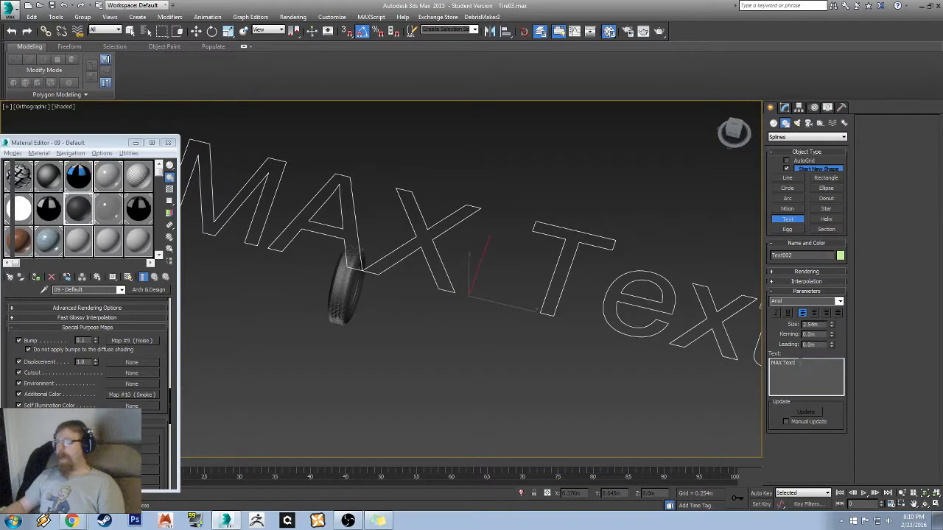
- Replace the text spline's default wording with "GOODDOG Tires"
{"action": "left_click_drag", "start_coordinate": [802, 362], "coordinate": [771, 370]}
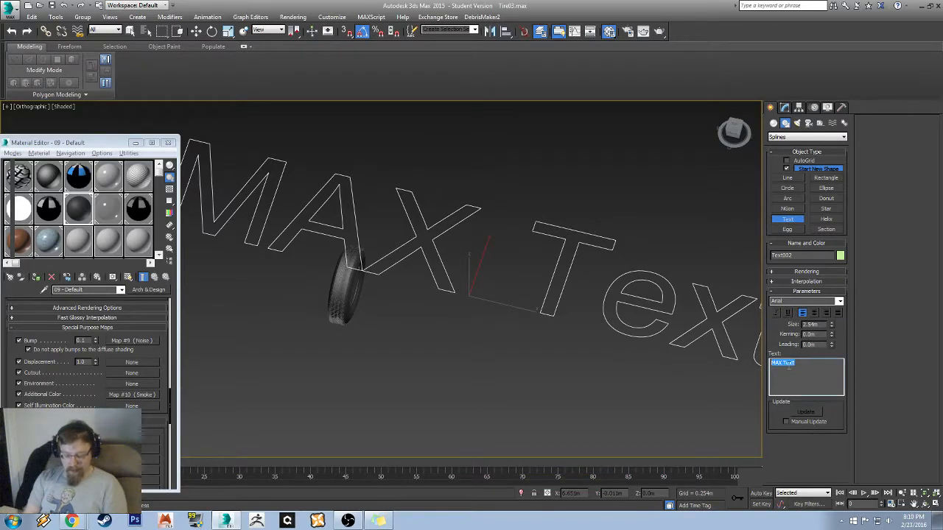
{"action": "type", "text": "GOODDOG T"}
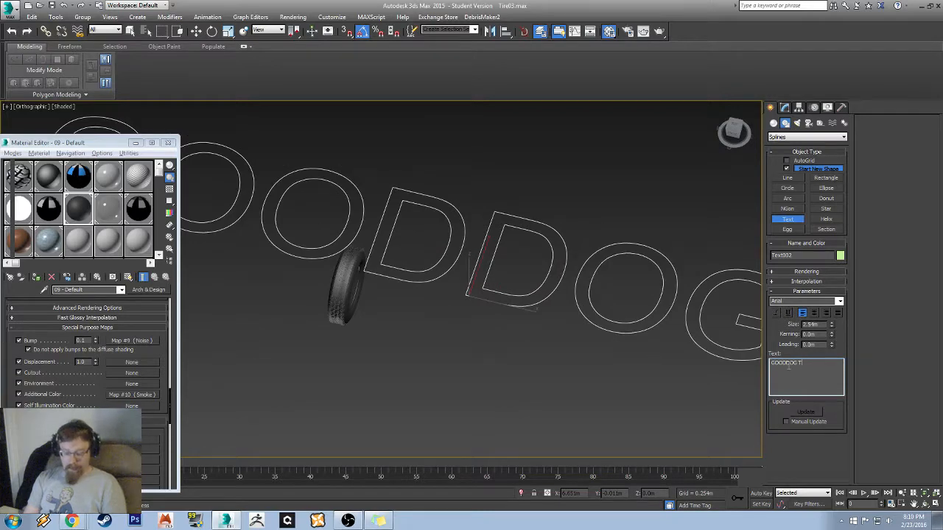
{"action": "type", "text": "ir"}
{"action": "key", "text": "BackSpace"}
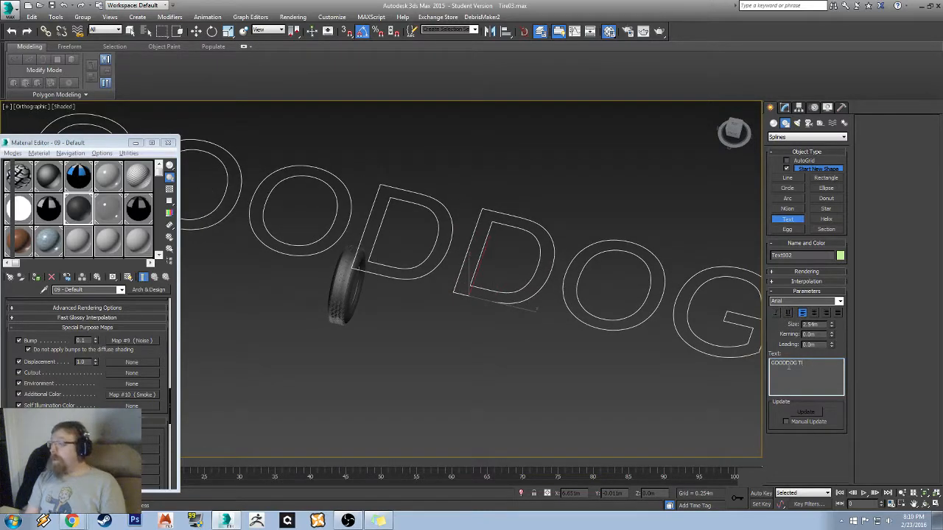
{"action": "type", "text": "res"}
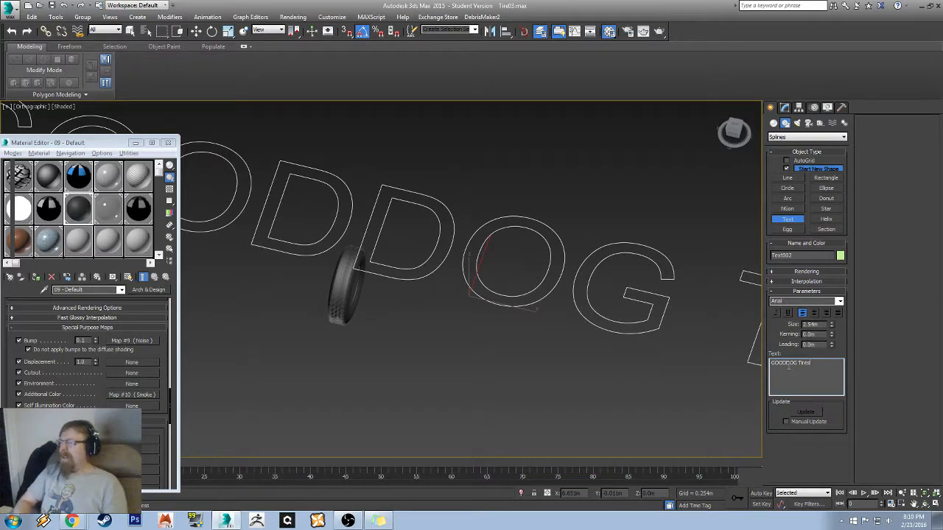
{"action": "scroll", "coordinate": [454, 292], "scroll_direction": "down", "scroll_amount": 5}
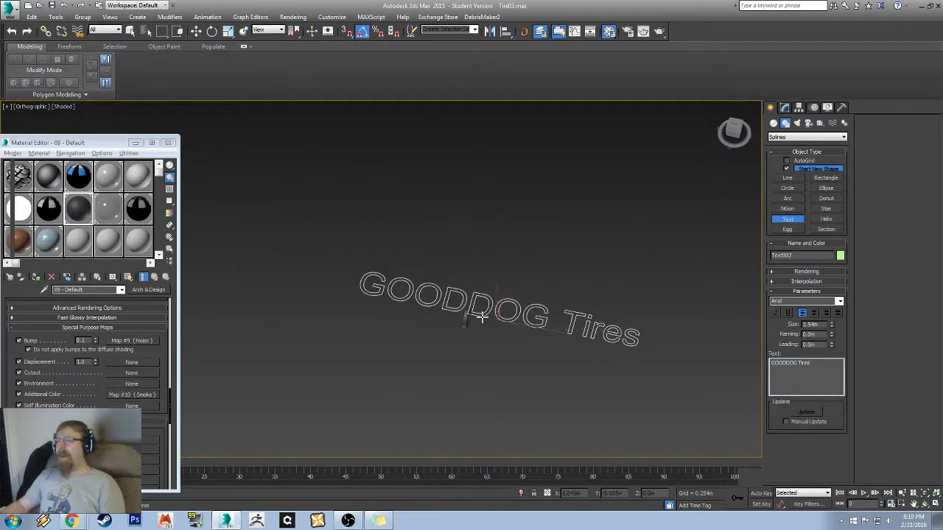
- Reduce the text spline's size to 0.169 m and widen its kerning to 0.028 m
{"action": "middle_click_drag", "start_coordinate": [482, 317], "coordinate": [737, 289], "text": "alt"}
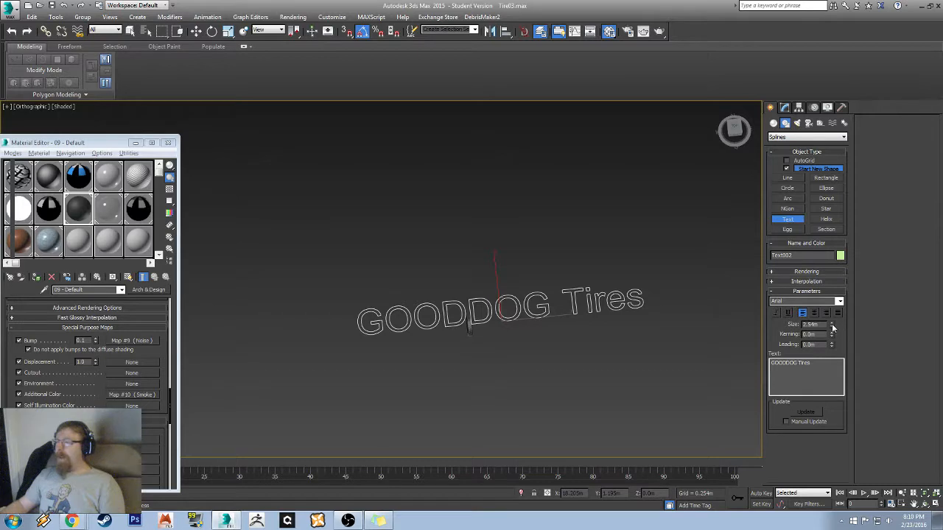
{"action": "left_click_drag", "start_coordinate": [832, 325], "coordinate": [832, 354]}
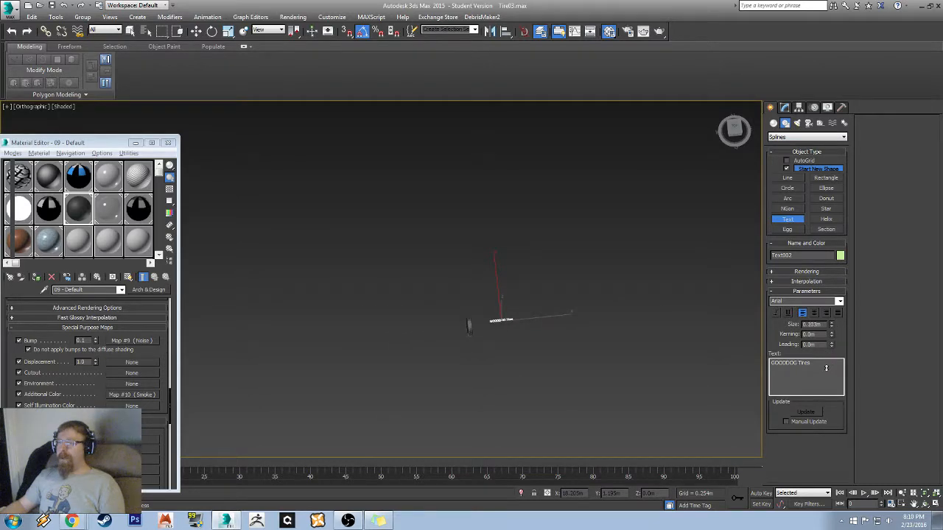
{"action": "middle_click_drag", "start_coordinate": [589, 296], "coordinate": [494, 316], "text": "alt"}
{"action": "scroll", "coordinate": [494, 316], "scroll_direction": "up", "scroll_amount": 10}
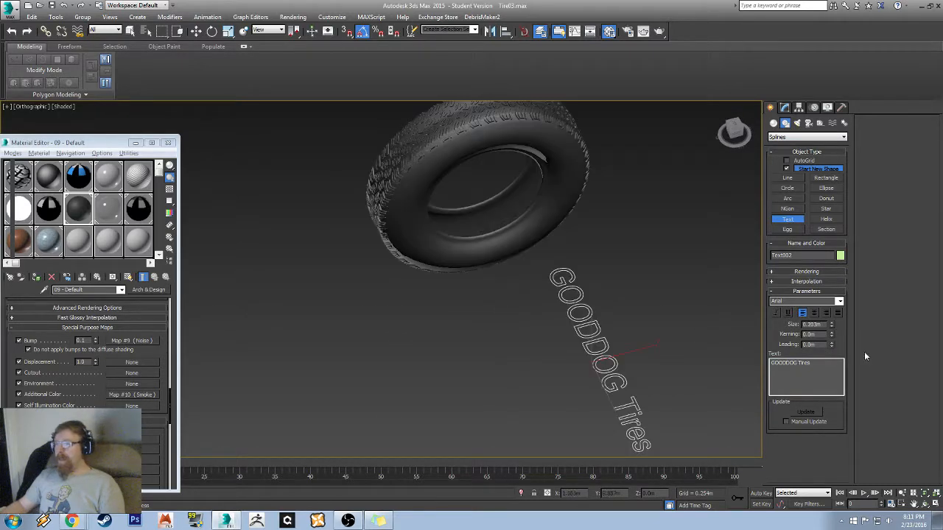
{"action": "mouse_move", "coordinate": [830, 325]}
{"action": "left_mouse_down"}
{"action": "mouse_move", "coordinate": [835, 333]}
{"action": "mouse_move", "coordinate": [820, 334]}
{"action": "left_mouse_up"}
{"action": "left_click_drag", "start_coordinate": [830, 336], "coordinate": [827, 281]}
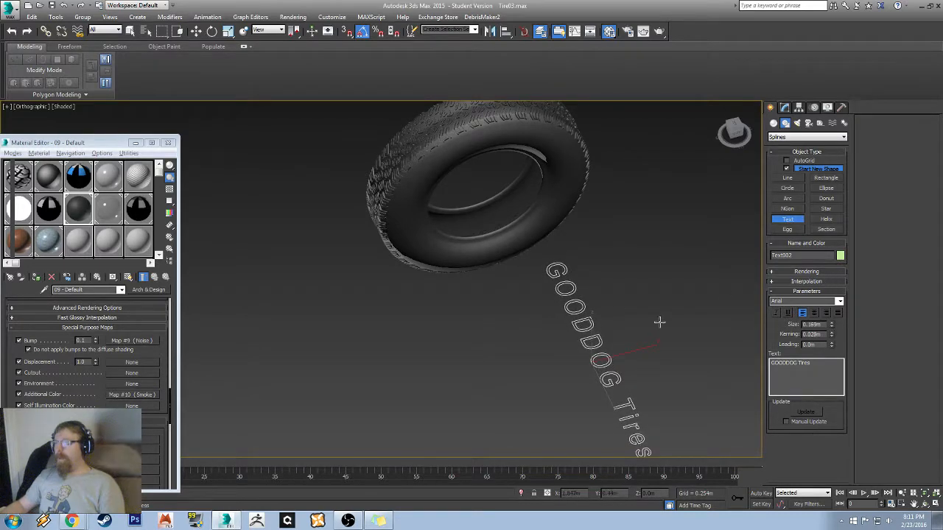
- Rotate the lettering 90 degrees about Z and 90 degrees about X so it stands parallel to the tire's sidewall
{"action": "mouse_move", "coordinate": [659, 322]}
{"action": "middle_mouse_down", "text": "alt"}
{"action": "mouse_move", "coordinate": [656, 295]}
{"action": "mouse_move", "coordinate": [652, 322]}
{"action": "middle_mouse_up", "text": "alt"}
{"action": "key", "text": "e"}
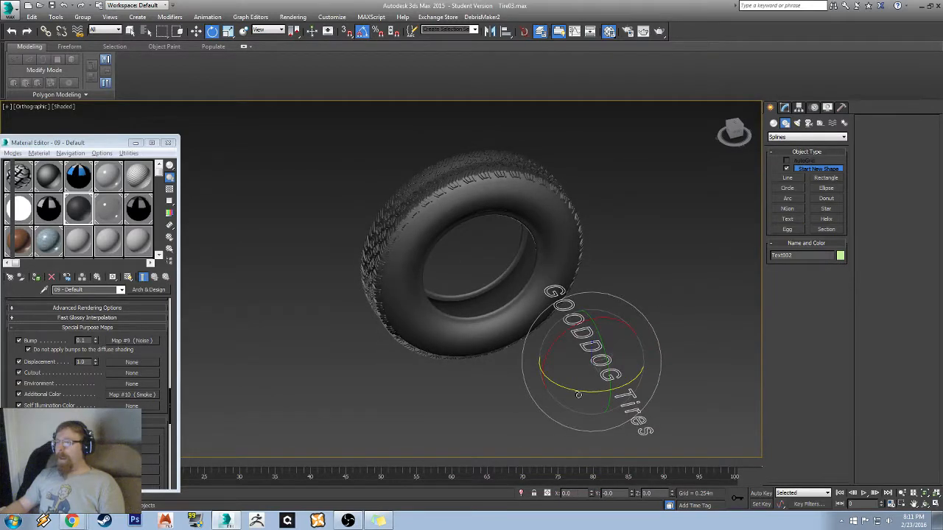
{"action": "left_click_drag", "start_coordinate": [579, 393], "coordinate": [625, 388]}
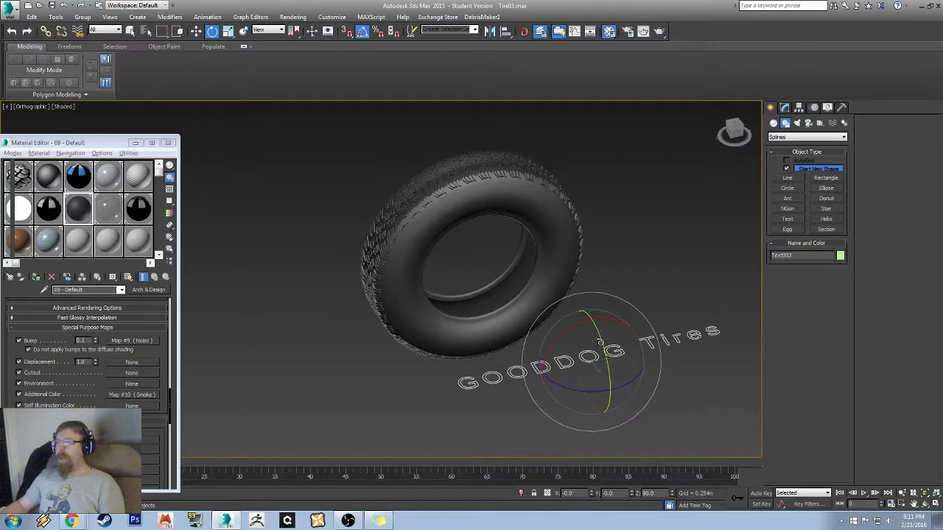
{"action": "left_click_drag", "start_coordinate": [600, 342], "coordinate": [616, 383]}
{"action": "middle_click_drag", "start_coordinate": [577, 356], "coordinate": [528, 320], "text": "alt"}
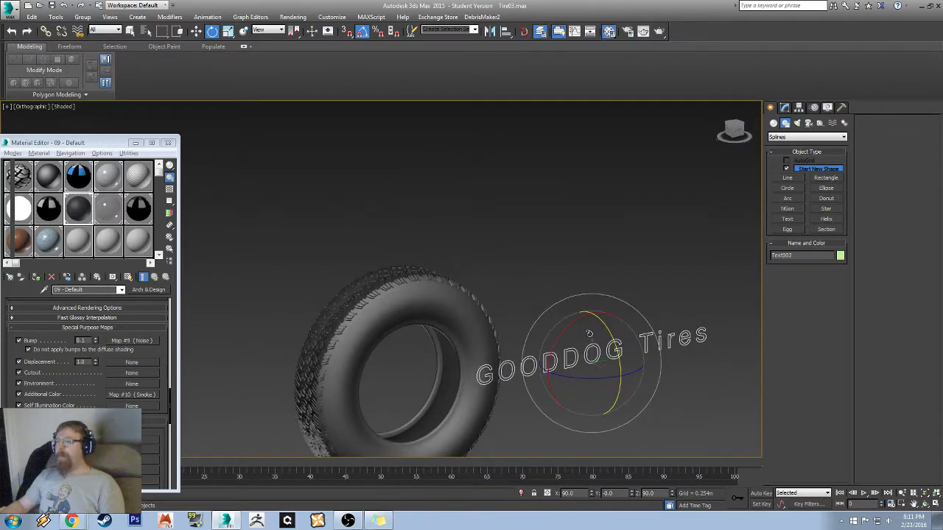
- Enable viewport rendering for the text spline so its outlines show as solid tubes
{"action": "left_click", "coordinate": [784, 107]}
{"action": "middle_click_drag", "start_coordinate": [623, 228], "coordinate": [509, 245], "text": "alt"}
{"action": "scroll", "coordinate": [510, 244], "scroll_direction": "up", "scroll_amount": 4}
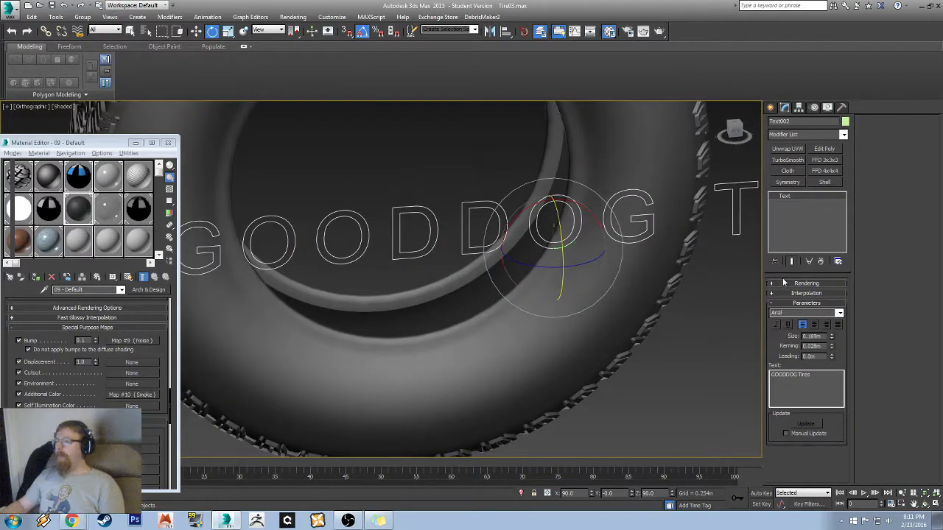
{"action": "left_click", "coordinate": [805, 283]}
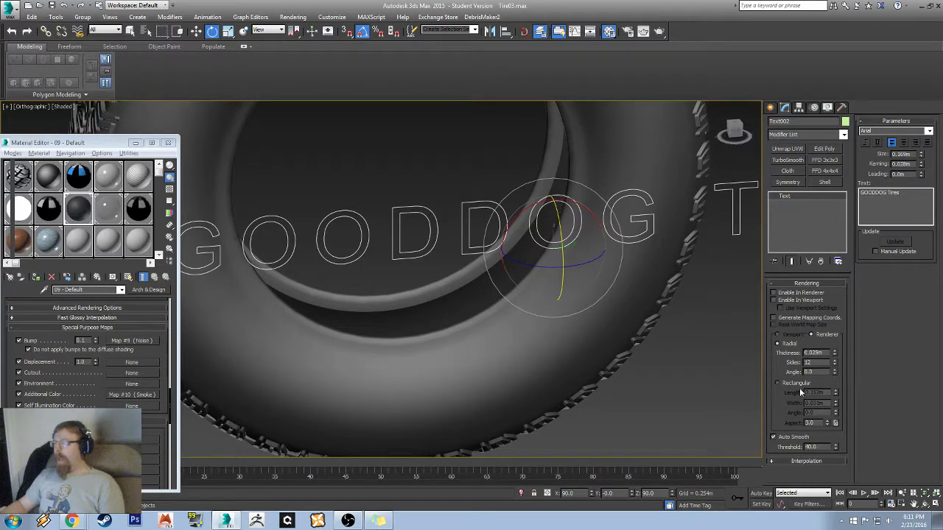
{"action": "middle_click_drag", "start_coordinate": [473, 287], "coordinate": [577, 332]}
{"action": "middle_click_drag", "start_coordinate": [522, 324], "coordinate": [613, 329], "text": "alt"}
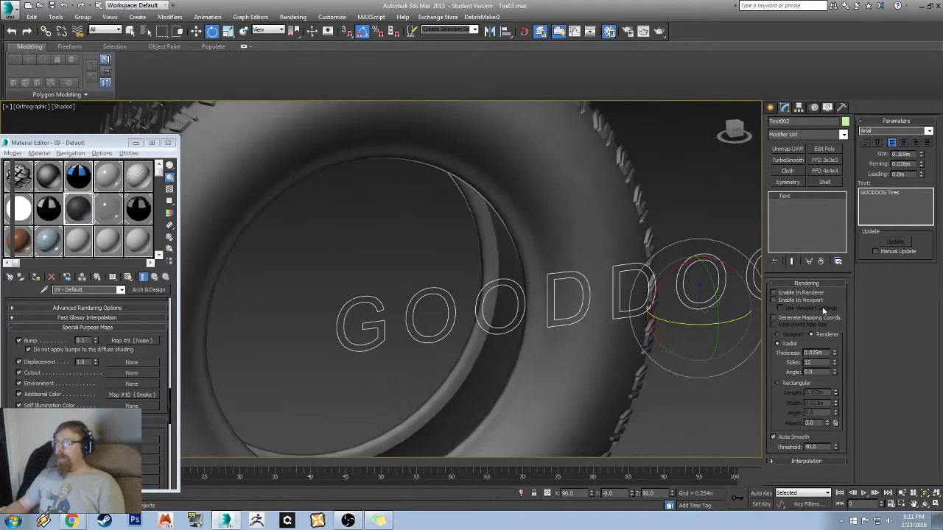
{"action": "left_click", "coordinate": [773, 299]}
{"action": "scroll", "coordinate": [358, 315], "scroll_direction": "up", "scroll_amount": 4}
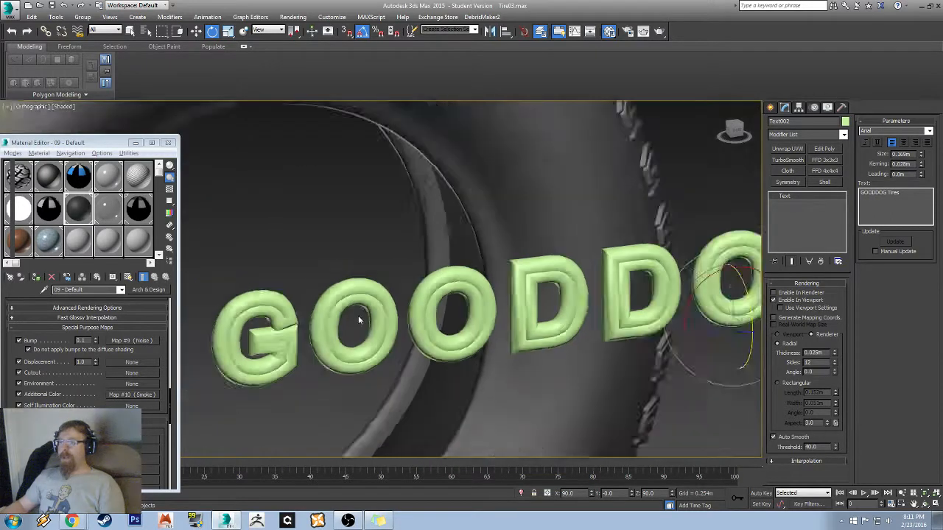
- Thin the letter outlines to a radial thickness of 0.005 m
{"action": "scroll", "coordinate": [358, 315], "scroll_direction": "down", "scroll_amount": 2}
{"action": "middle_click_drag", "start_coordinate": [305, 320], "coordinate": [389, 308]}
{"action": "scroll", "coordinate": [390, 308], "scroll_direction": "up", "scroll_amount": 5}
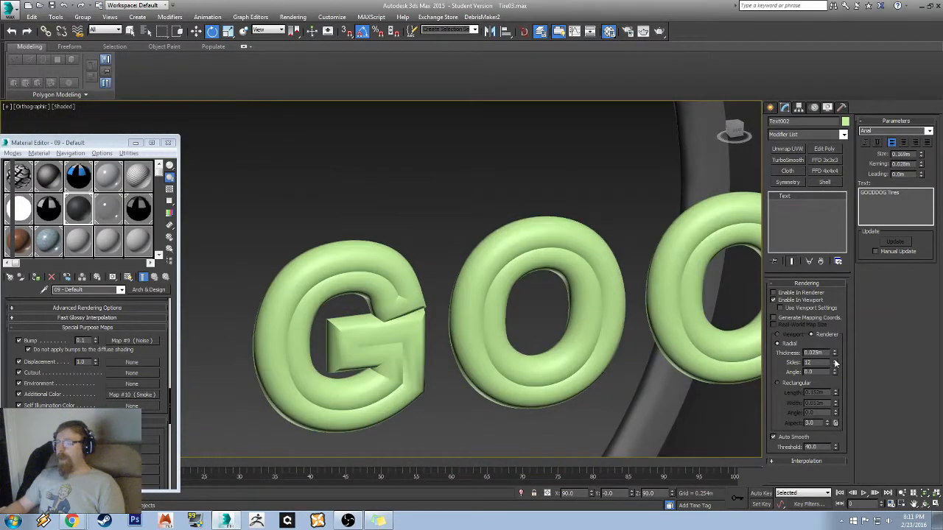
{"action": "left_click_drag", "start_coordinate": [835, 358], "coordinate": [835, 398]}
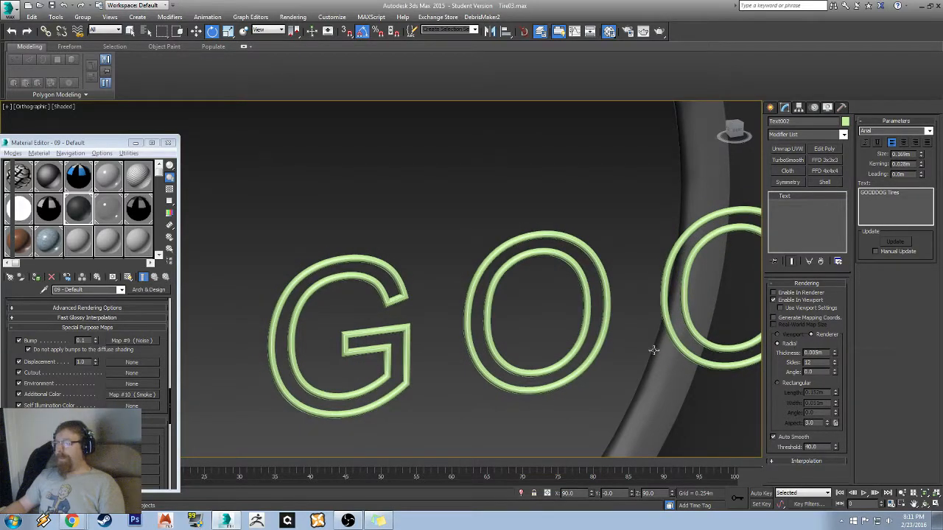
{"action": "middle_click_drag", "start_coordinate": [653, 351], "coordinate": [476, 315], "text": "alt"}
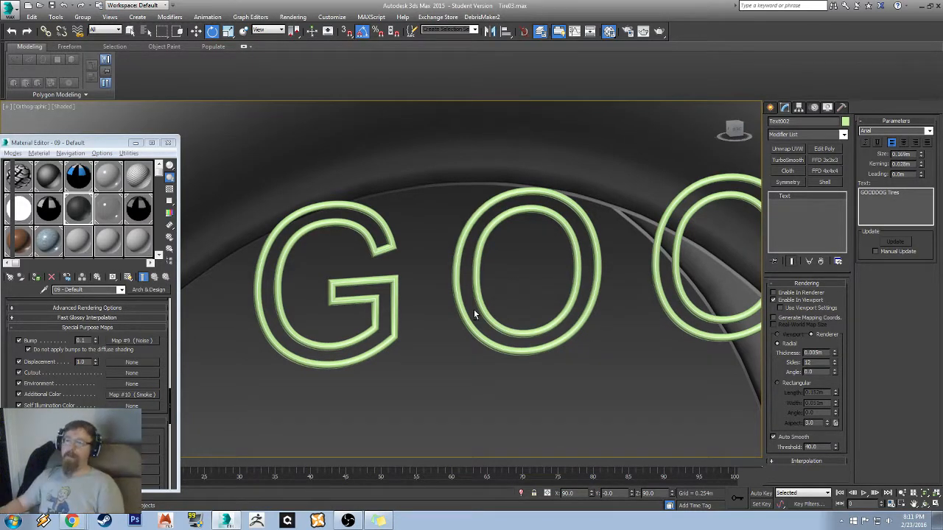
- Display edged faces and examine the mesh of the letter outlines along their curves and straight segments
{"action": "key", "text": "F4"}
{"action": "scroll", "coordinate": [435, 251], "scroll_direction": "up", "scroll_amount": 3}
{"action": "scroll", "coordinate": [435, 251], "scroll_direction": "up", "scroll_amount": 3}
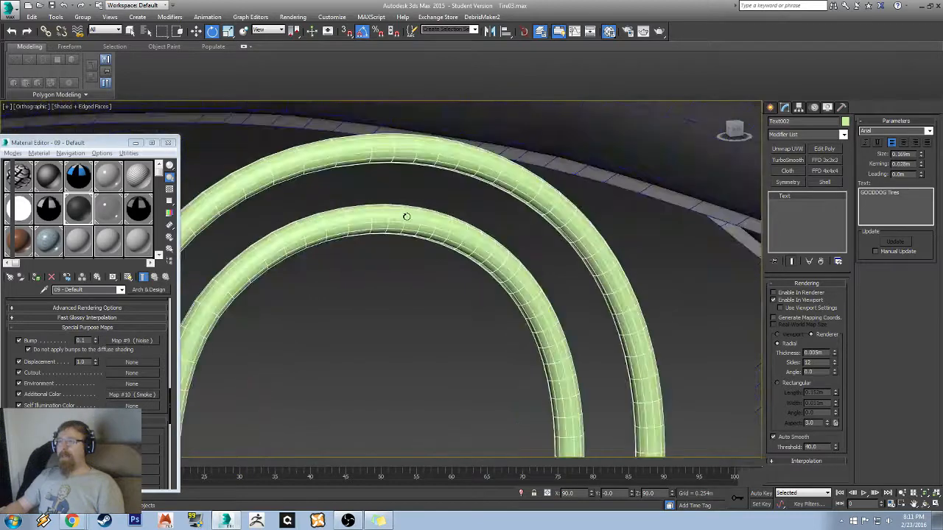
{"action": "middle_click_drag", "start_coordinate": [642, 225], "coordinate": [223, 291]}
{"action": "middle_click_drag", "start_coordinate": [625, 204], "coordinate": [326, 210]}
{"action": "scroll", "coordinate": [326, 211], "scroll_direction": "down", "scroll_amount": 6}
{"action": "scroll", "coordinate": [496, 212], "scroll_direction": "up", "scroll_amount": 5}
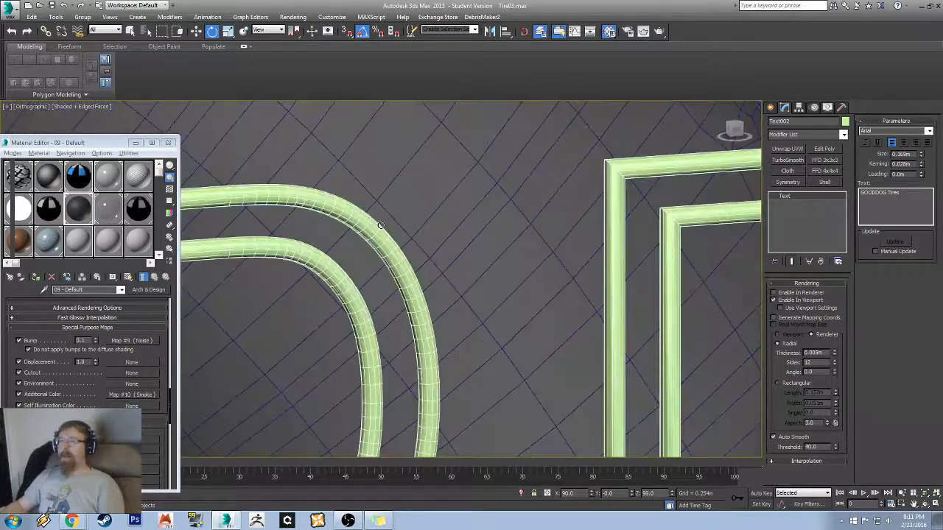
{"action": "scroll", "coordinate": [351, 193], "scroll_direction": "up", "scroll_amount": 1}
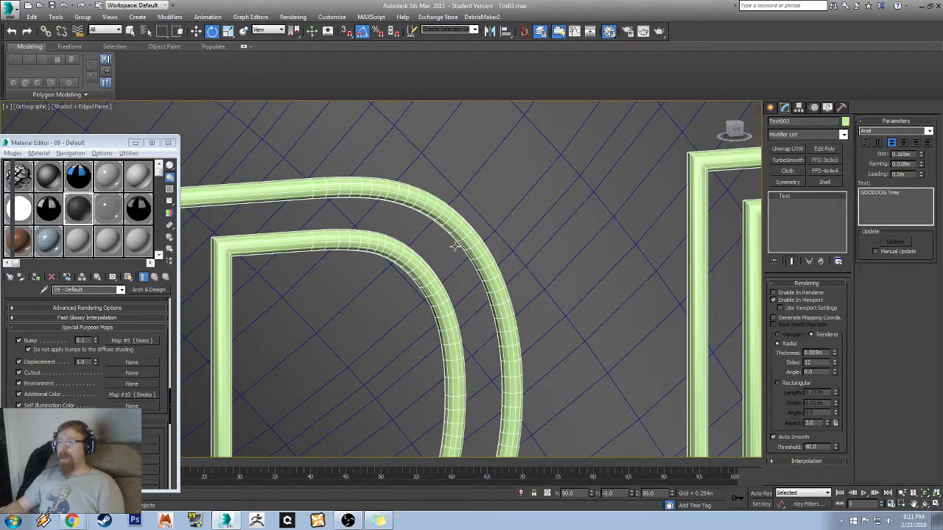
{"action": "scroll", "coordinate": [408, 198], "scroll_direction": "down", "scroll_amount": 4}
{"action": "scroll", "coordinate": [451, 255], "scroll_direction": "up", "scroll_amount": 3}
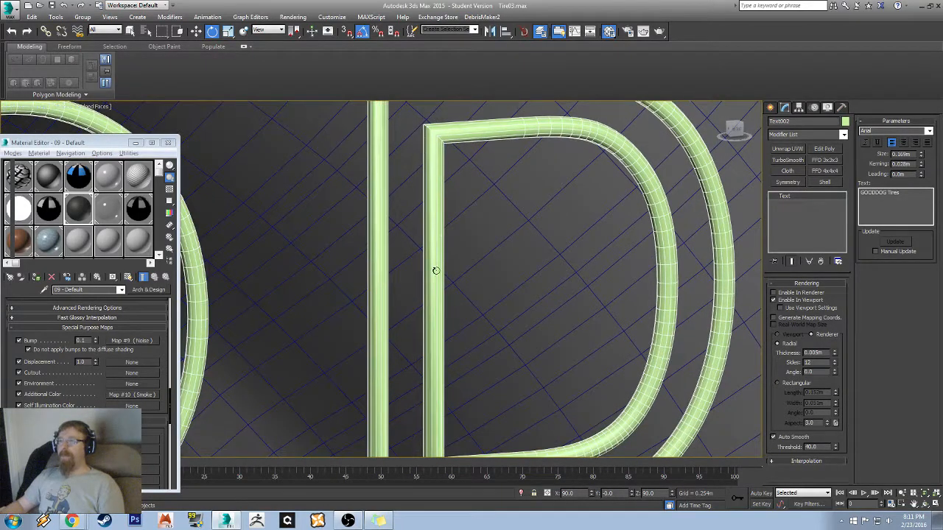
{"action": "middle_click_drag", "start_coordinate": [559, 292], "coordinate": [387, 204]}
{"action": "middle_click_drag", "start_coordinate": [585, 258], "coordinate": [276, 367]}
{"action": "scroll", "coordinate": [280, 366], "scroll_direction": "down", "scroll_amount": 2}
{"action": "mouse_move", "coordinate": [560, 226]}
{"action": "middle_mouse_down"}
{"action": "mouse_move", "coordinate": [327, 239]}
{"action": "mouse_move", "coordinate": [660, 254]}
{"action": "middle_mouse_up"}
{"action": "scroll", "coordinate": [522, 263], "scroll_direction": "down", "scroll_amount": 3}
{"action": "mouse_move", "coordinate": [434, 254]}
{"action": "middle_mouse_down"}
{"action": "mouse_move", "coordinate": [689, 242]}
{"action": "mouse_move", "coordinate": [518, 248]}
{"action": "middle_mouse_up"}
- Try a rectangular cross-section for the letter outlines and return to the radial one
{"action": "left_click", "coordinate": [804, 384]}
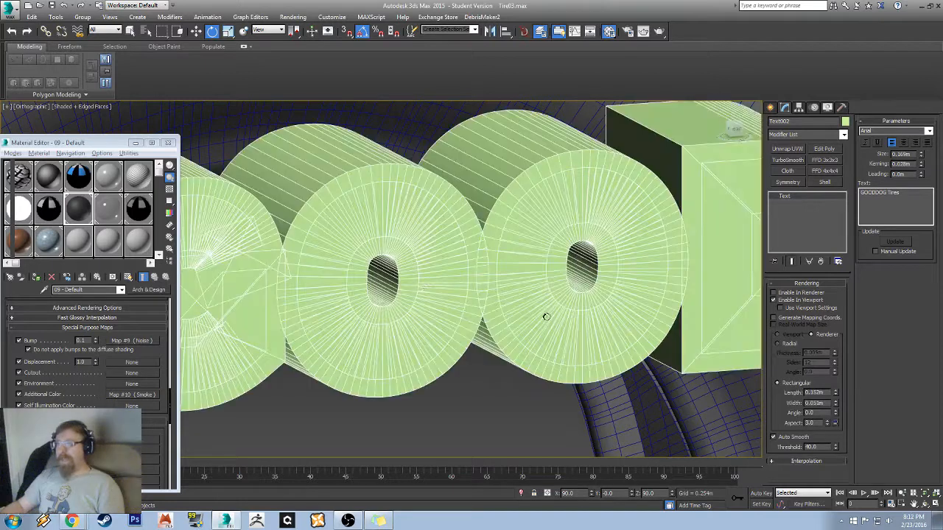
{"action": "middle_click_drag", "start_coordinate": [548, 318], "coordinate": [589, 305], "text": "alt"}
{"action": "middle_click_drag", "start_coordinate": [438, 288], "coordinate": [573, 263]}
{"action": "scroll", "coordinate": [573, 263], "scroll_direction": "down", "scroll_amount": 5}
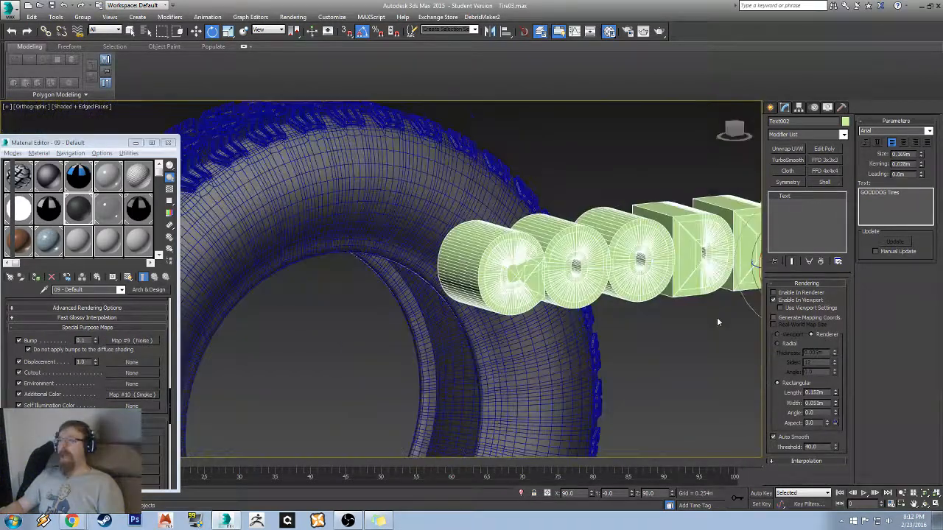
{"action": "left_click", "coordinate": [778, 344]}
- Set the letter outlines' radial thickness to 0.007 m
{"action": "middle_click_drag", "start_coordinate": [744, 257], "coordinate": [534, 272]}
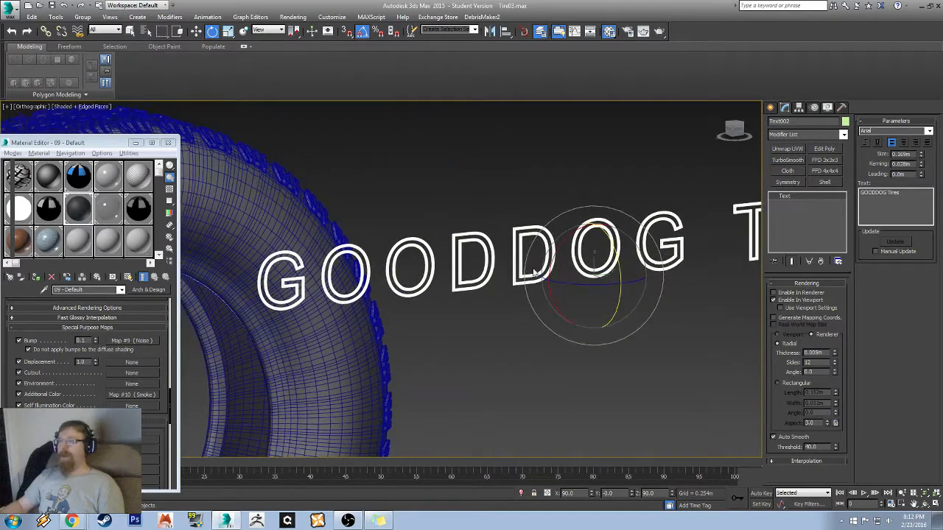
{"action": "left_click_drag", "start_coordinate": [834, 355], "coordinate": [834, 349]}
{"action": "scroll", "coordinate": [537, 283], "scroll_direction": "down", "scroll_amount": 4}
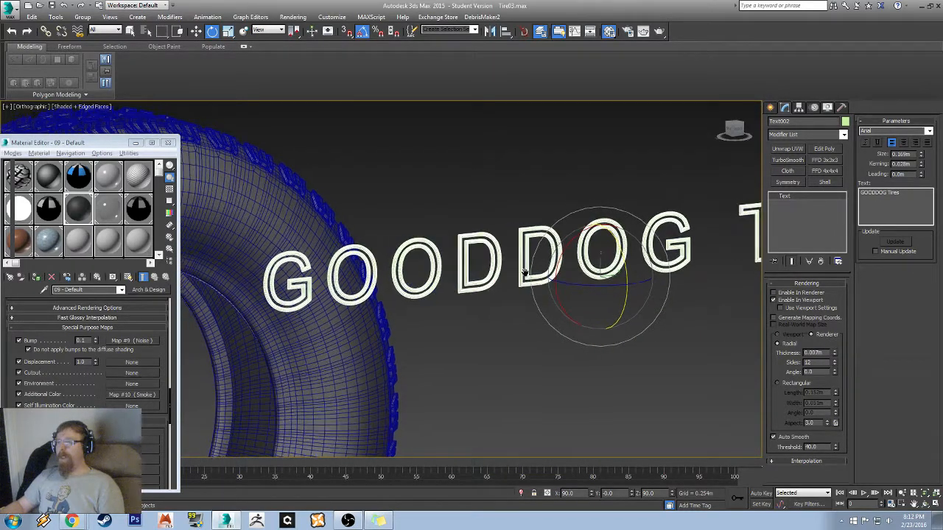
- Move the lettering over to the tire and place it just outside the sidewall at X 0.202 m
{"action": "middle_click_drag", "start_coordinate": [495, 248], "coordinate": [454, 261], "text": "alt"}
{"action": "key", "text": "w"}
{"action": "left_click_drag", "start_coordinate": [638, 288], "coordinate": [182, 164]}
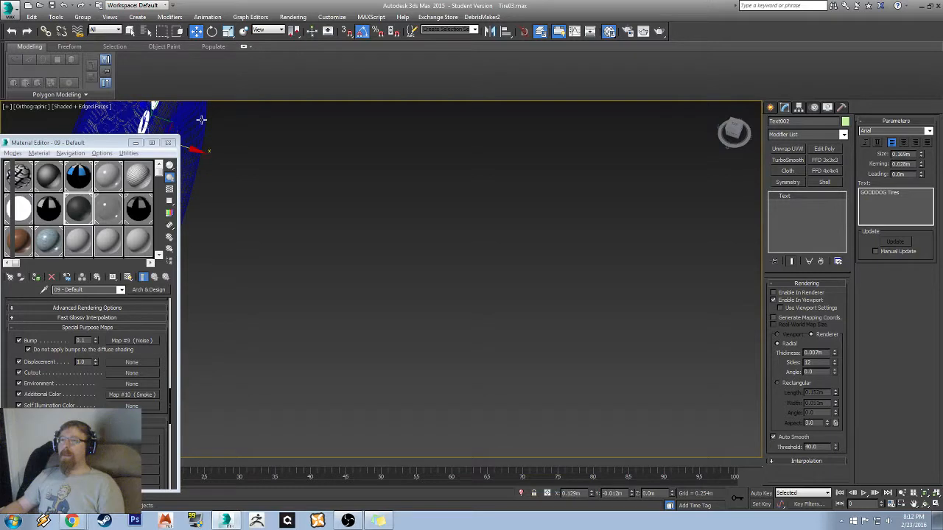
{"action": "middle_click_drag", "start_coordinate": [200, 120], "coordinate": [477, 225]}
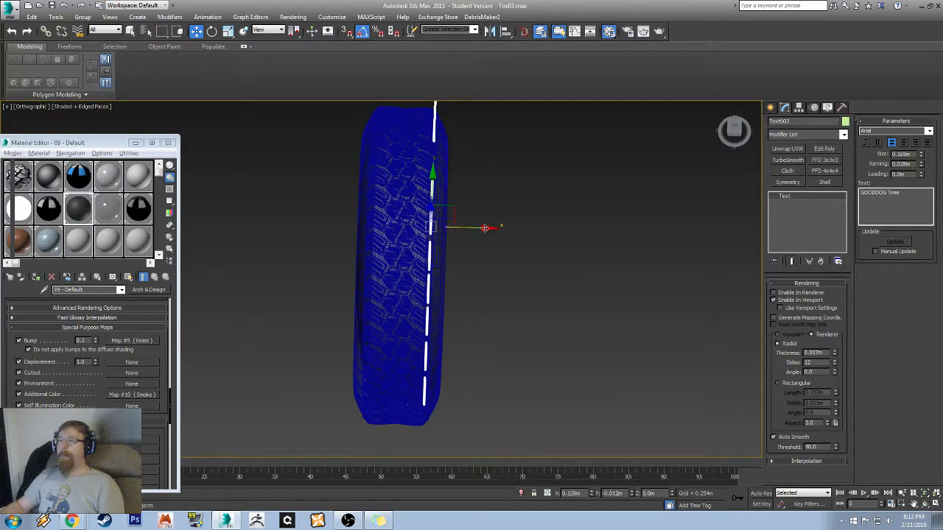
{"action": "left_click_drag", "start_coordinate": [484, 228], "coordinate": [503, 229]}
{"action": "middle_click_drag", "start_coordinate": [504, 229], "coordinate": [545, 225], "text": "alt"}
- Center the lettering over the tire and lower it onto the upper sidewall, at Y 0.063 m and Z -0.175 m
{"action": "middle_click_drag", "start_coordinate": [620, 178], "coordinate": [558, 218]}
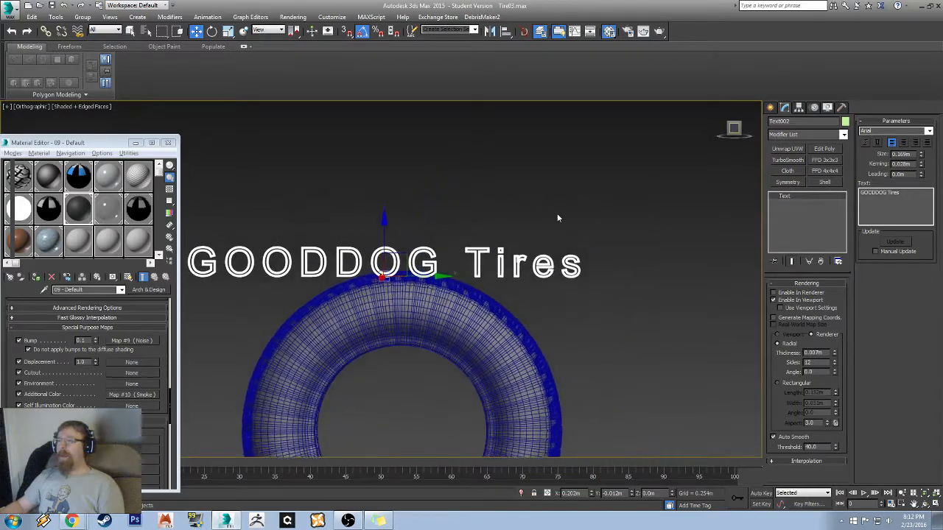
{"action": "left_click_drag", "start_coordinate": [432, 212], "coordinate": [428, 267]}
{"action": "scroll", "coordinate": [428, 267], "scroll_direction": "up", "scroll_amount": 5}
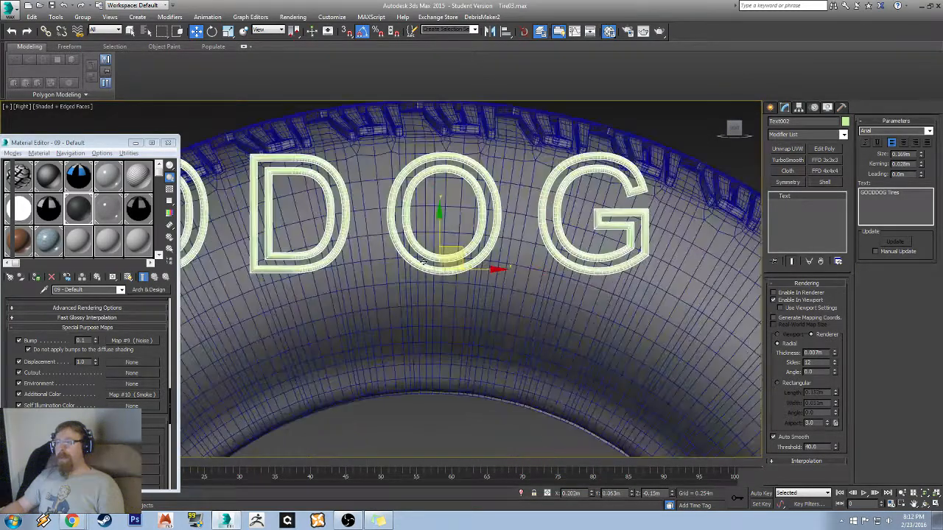
{"action": "left_click_drag", "start_coordinate": [441, 227], "coordinate": [441, 244]}
{"action": "scroll", "coordinate": [444, 243], "scroll_direction": "down", "scroll_amount": 4}
{"action": "middle_click_drag", "start_coordinate": [516, 213], "coordinate": [479, 225], "text": "alt"}
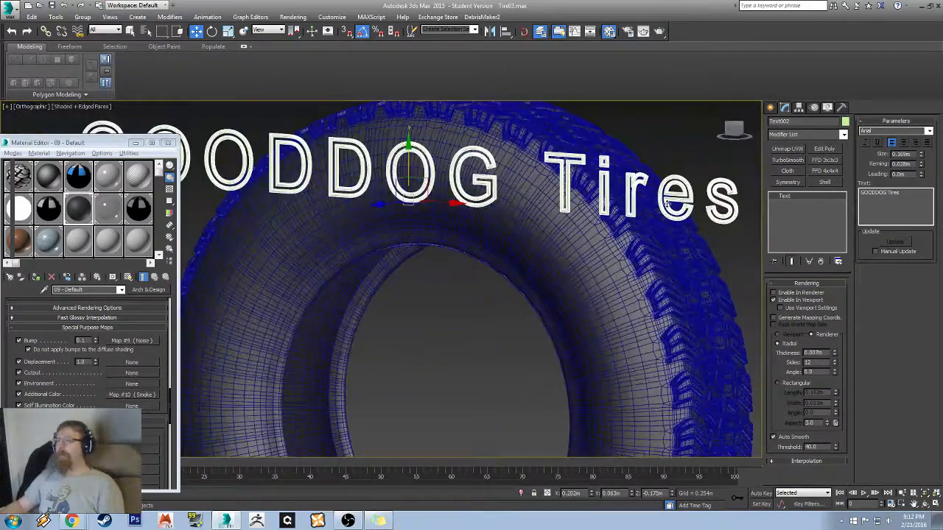
- Add an Edit Poly modifier to the lettering, followed by a Quadify Mesh modifier
{"action": "middle_click_drag", "start_coordinate": [614, 231], "coordinate": [748, 269]}
{"action": "left_click", "coordinate": [824, 148]}
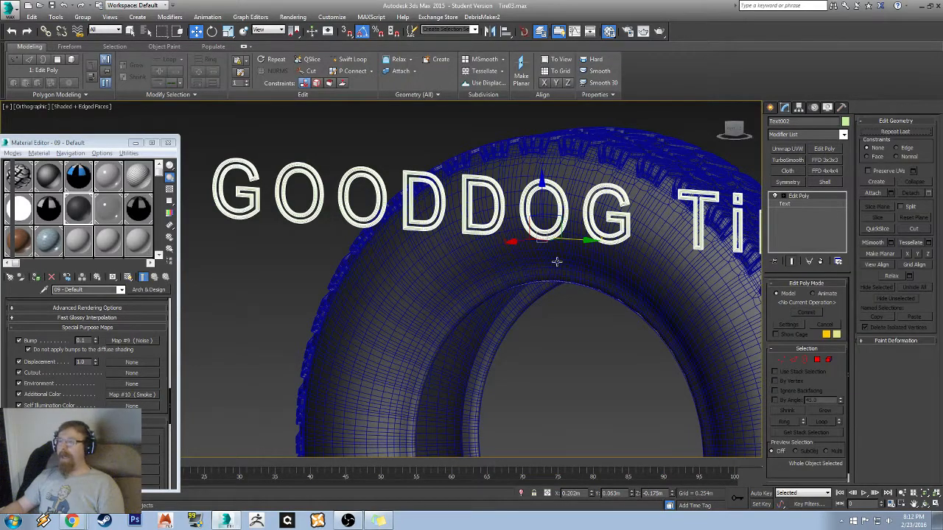
{"action": "middle_click_drag", "start_coordinate": [557, 262], "coordinate": [494, 287]}
{"action": "left_click", "coordinate": [844, 134]}
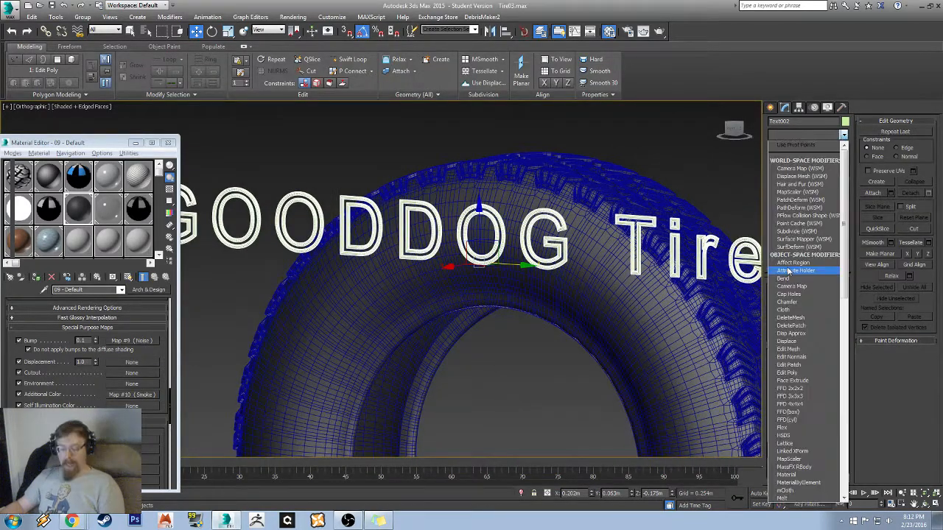
{"action": "key", "text": "q"}
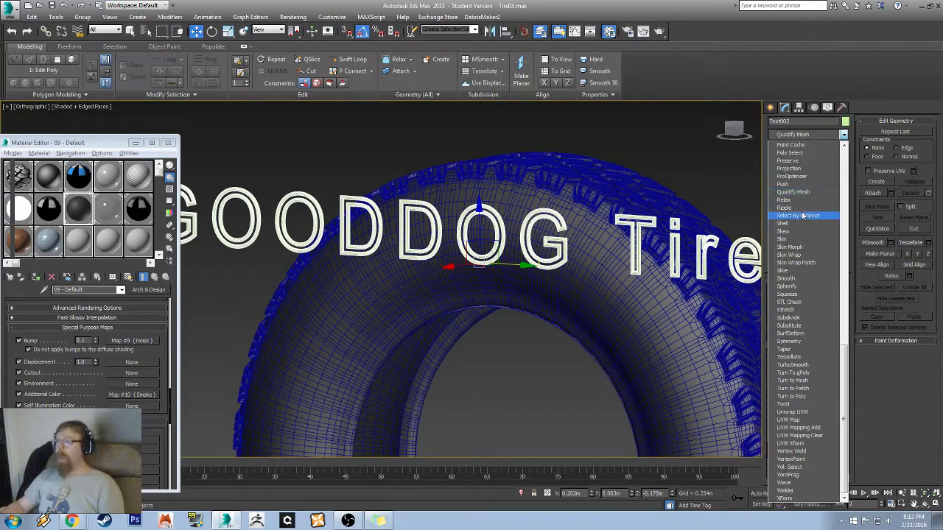
{"action": "left_click", "coordinate": [810, 192]}
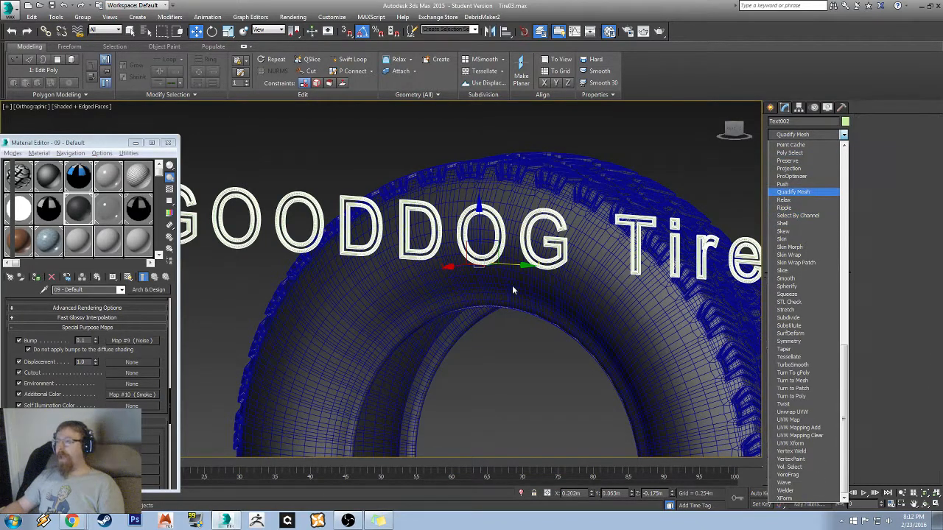
- Examine the quadified O and G letters up close and set the Quadify Mesh quad size to 0.5%
{"action": "middle_click_drag", "start_coordinate": [513, 260], "coordinate": [542, 268], "text": "alt"}
{"action": "scroll", "coordinate": [431, 284], "scroll_direction": "up", "scroll_amount": 10}
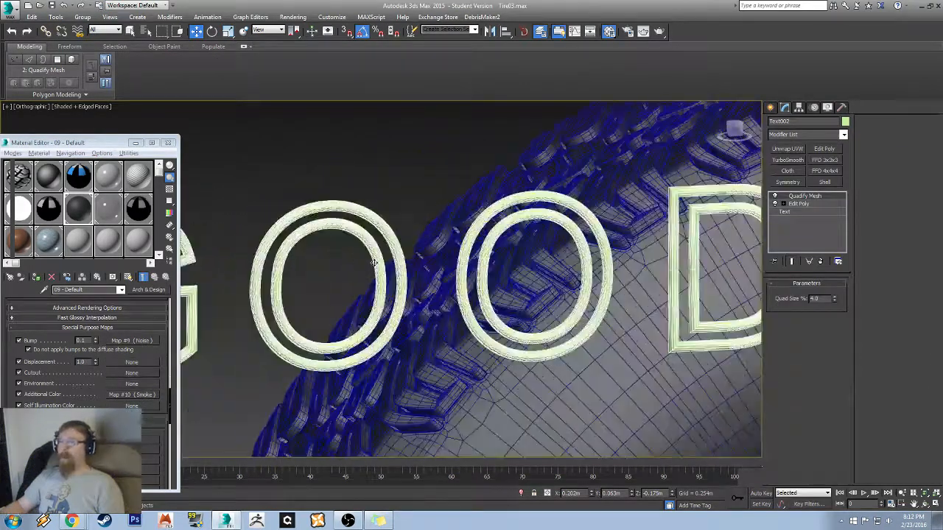
{"action": "middle_click_drag", "start_coordinate": [431, 284], "coordinate": [341, 278], "text": "alt"}
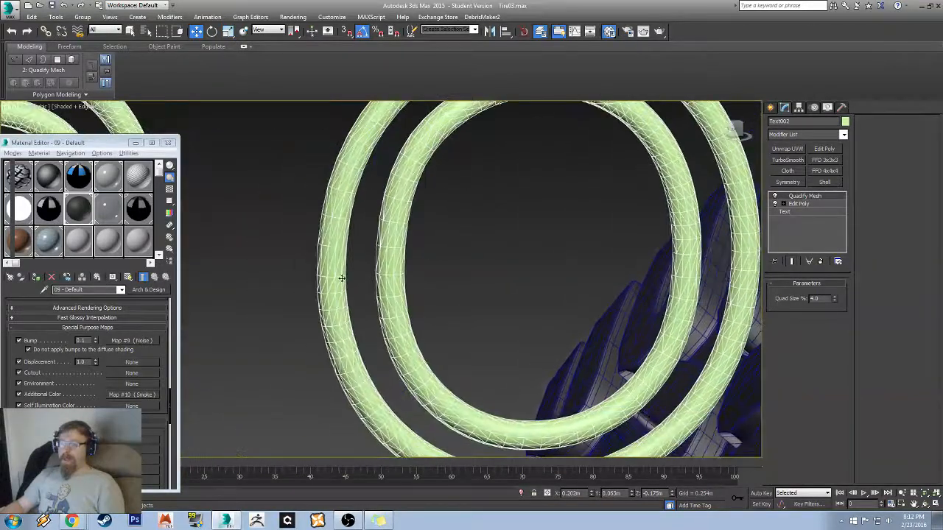
{"action": "middle_click_drag", "start_coordinate": [292, 315], "coordinate": [573, 290], "text": "alt"}
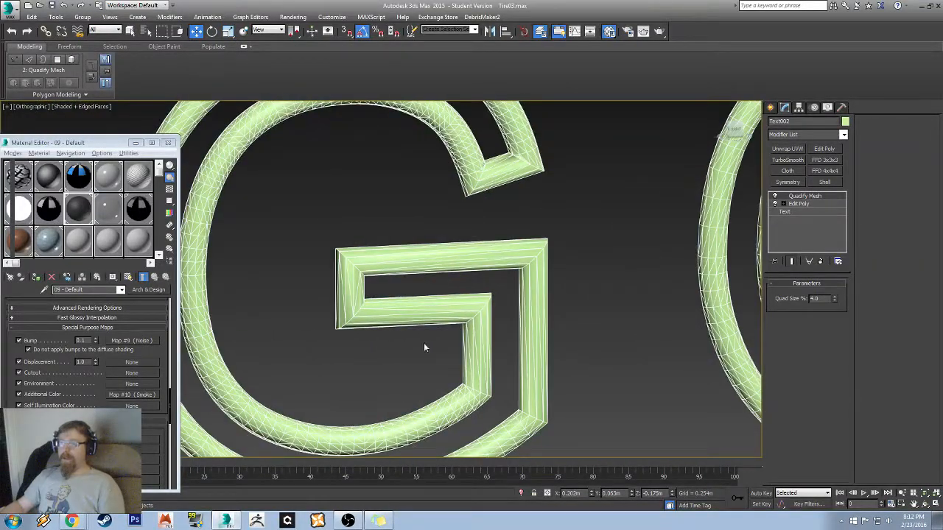
{"action": "middle_click_drag", "start_coordinate": [425, 347], "coordinate": [318, 343]}
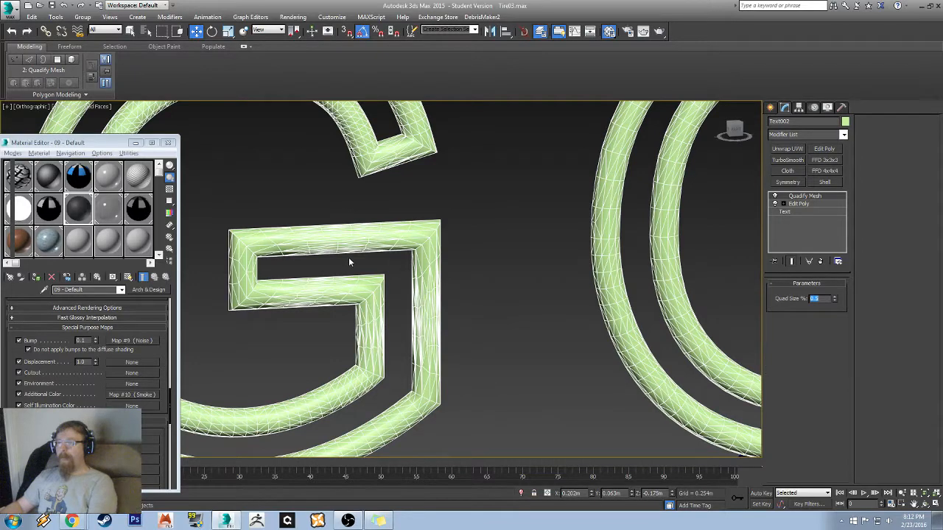
- Examine the quadified mesh on the O and D letters of the lettering up close
{"action": "middle_click_drag", "start_coordinate": [340, 228], "coordinate": [210, 237]}
{"action": "middle_click_drag", "start_coordinate": [503, 203], "coordinate": [259, 267]}
{"action": "scroll", "coordinate": [434, 261], "scroll_direction": "down", "scroll_amount": 4}
{"action": "middle_click_drag", "start_coordinate": [620, 249], "coordinate": [472, 272]}
{"action": "scroll", "coordinate": [607, 252], "scroll_direction": "up", "scroll_amount": 5}
{"action": "middle_click_drag", "start_coordinate": [605, 268], "coordinate": [352, 276]}
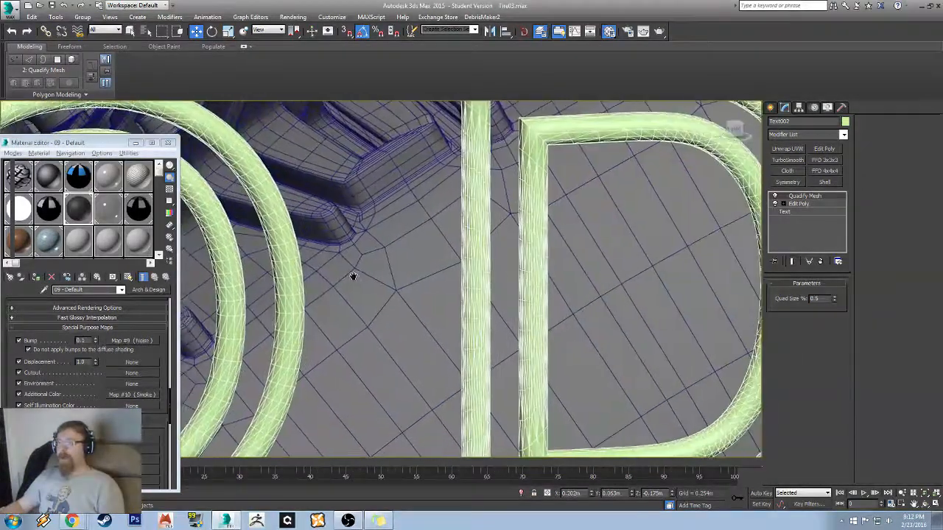
{"action": "scroll", "coordinate": [500, 267], "scroll_direction": "down", "scroll_amount": 1}
{"action": "middle_click_drag", "start_coordinate": [531, 272], "coordinate": [468, 281]}
{"action": "middle_click_drag", "start_coordinate": [563, 276], "coordinate": [455, 275]}
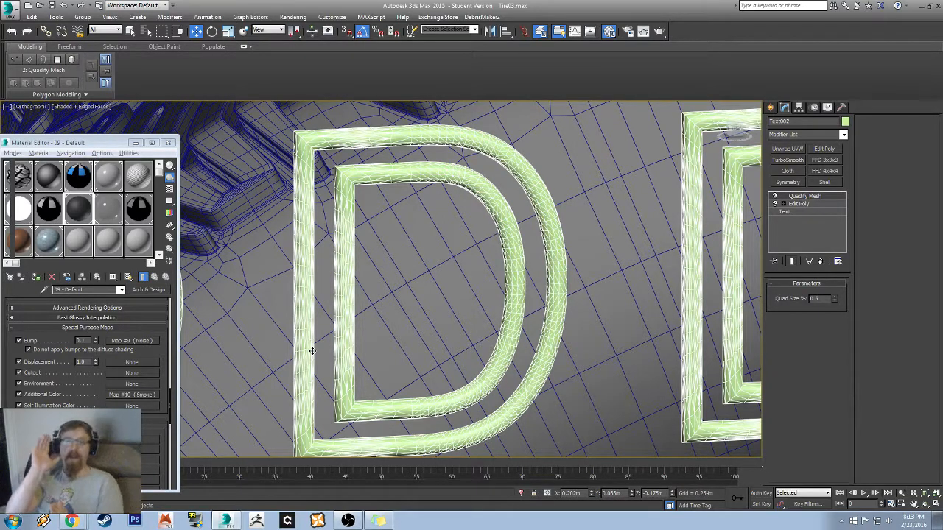
{"action": "middle_click_drag", "start_coordinate": [531, 285], "coordinate": [549, 233]}
{"action": "scroll", "coordinate": [681, 224], "scroll_direction": "down", "scroll_amount": 5}
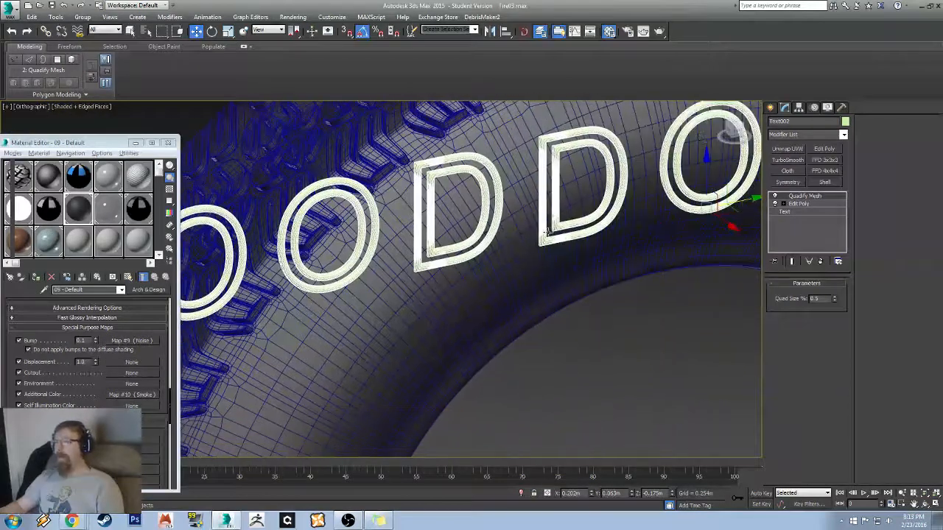
- Collapse the lettering's modifier stack into an Editable Poly and close the Material Editor
{"action": "right_click", "coordinate": [821, 196]}
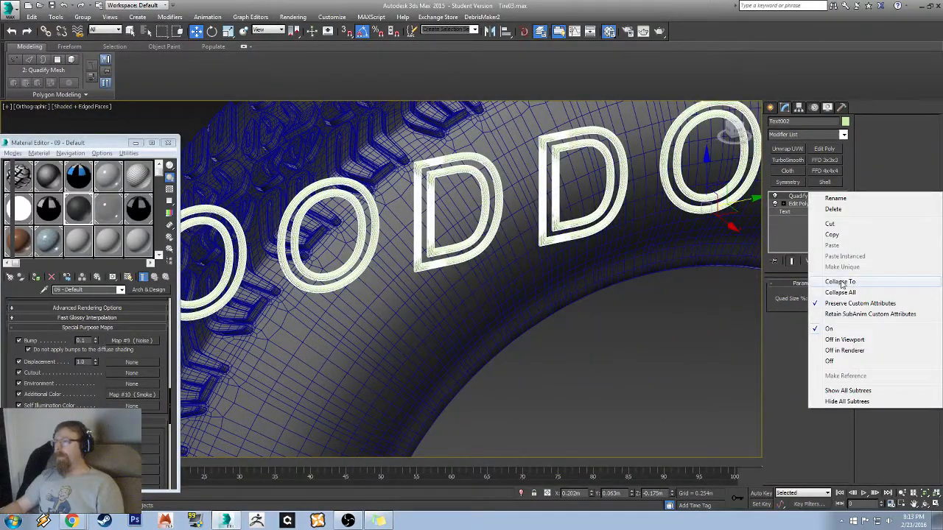
{"action": "left_click", "coordinate": [840, 283]}
{"action": "middle_click_drag", "start_coordinate": [548, 229], "coordinate": [449, 261]}
{"action": "left_click", "coordinate": [169, 146]}
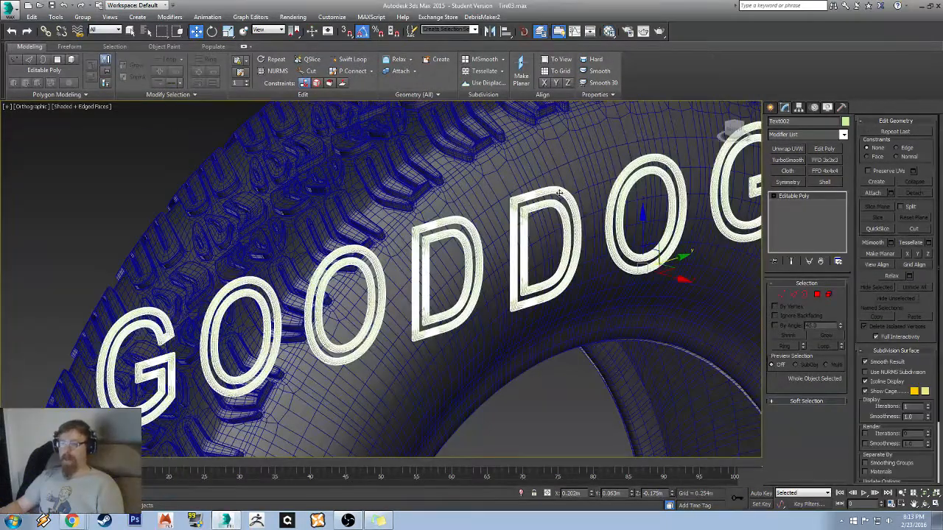
- Add a Bend modifier to the lettering with an angle of 16.5 and a direction of 279.5 on the Y axis
{"action": "scroll", "coordinate": [317, 227], "scroll_direction": "down", "scroll_amount": 5}
{"action": "left_click", "coordinate": [844, 135]}
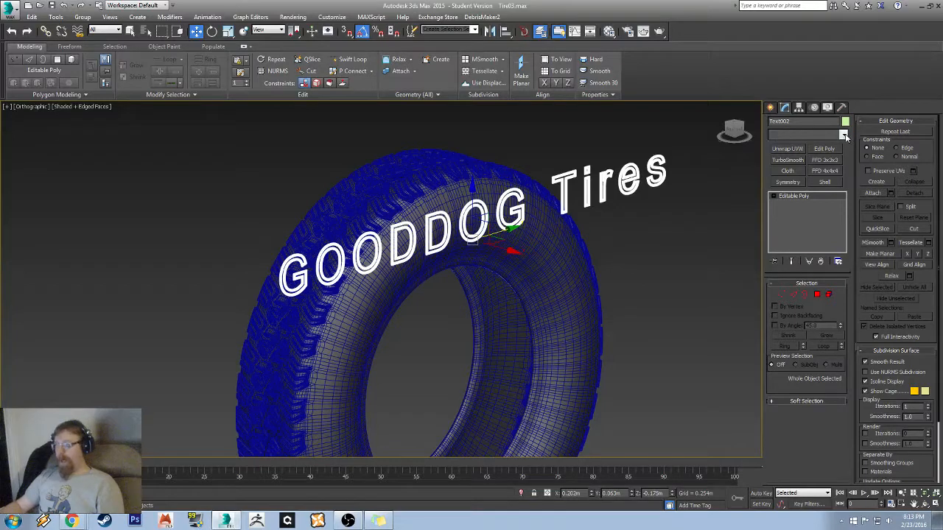
{"action": "key", "text": "b"}
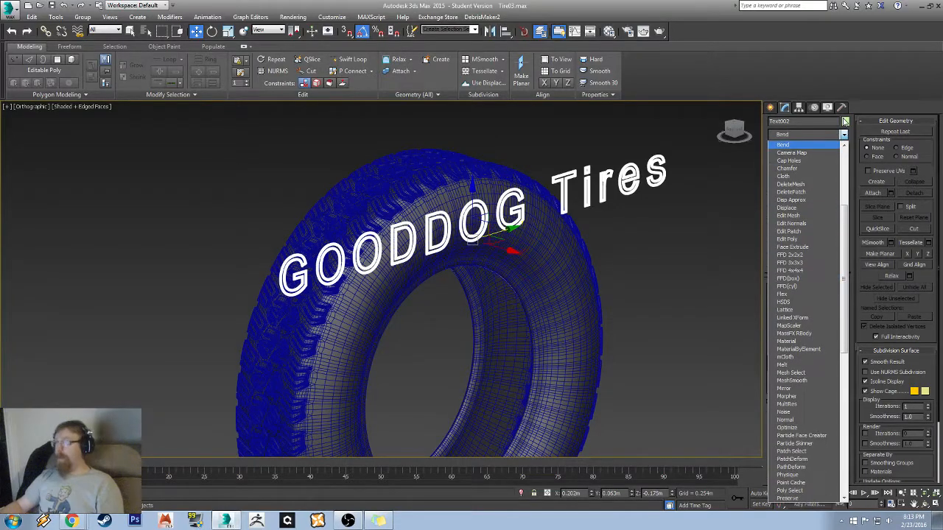
{"action": "left_click", "coordinate": [812, 144]}
{"action": "scroll", "coordinate": [510, 239], "scroll_direction": "up", "scroll_amount": 3}
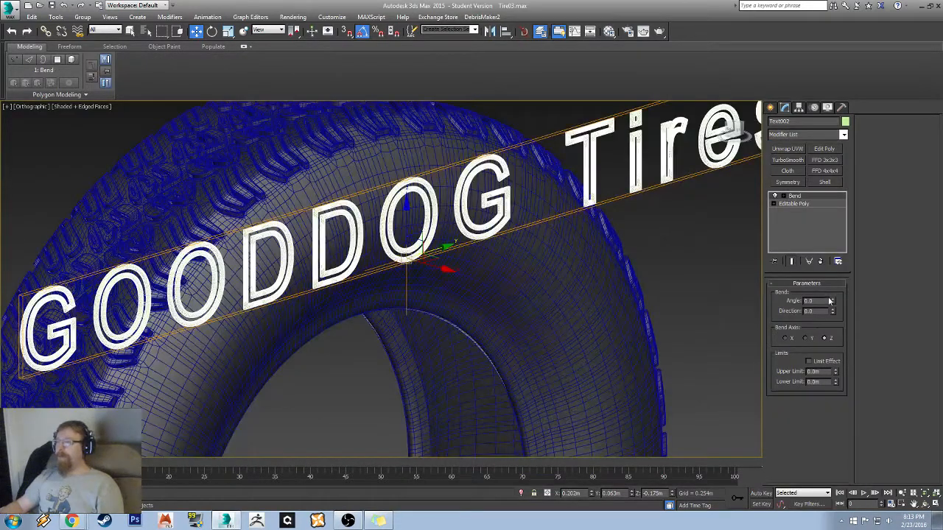
{"action": "left_click_drag", "start_coordinate": [834, 304], "coordinate": [810, 62]}
{"action": "left_click", "coordinate": [805, 338]}
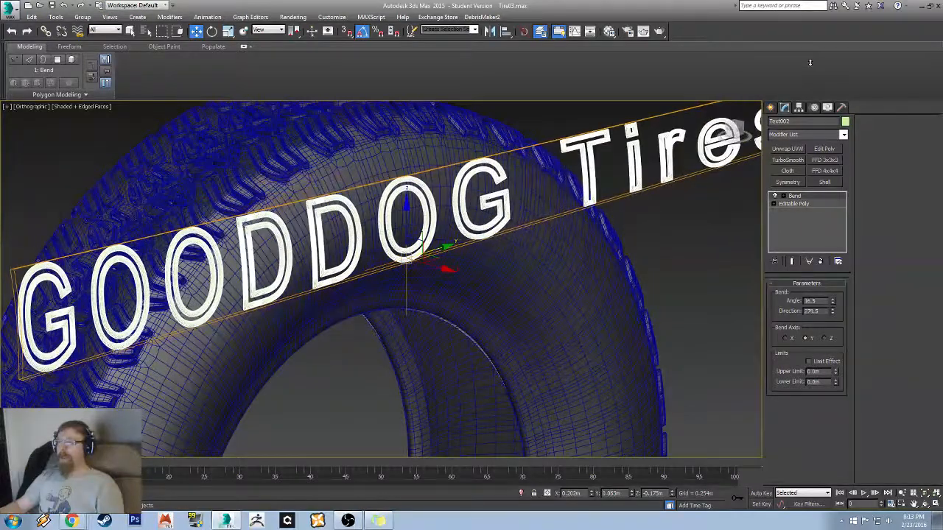
- Try a bend direction of 90 on the lettering while viewing it in profile beside the tire
{"action": "middle_click_drag", "start_coordinate": [601, 267], "coordinate": [655, 162], "text": "alt"}
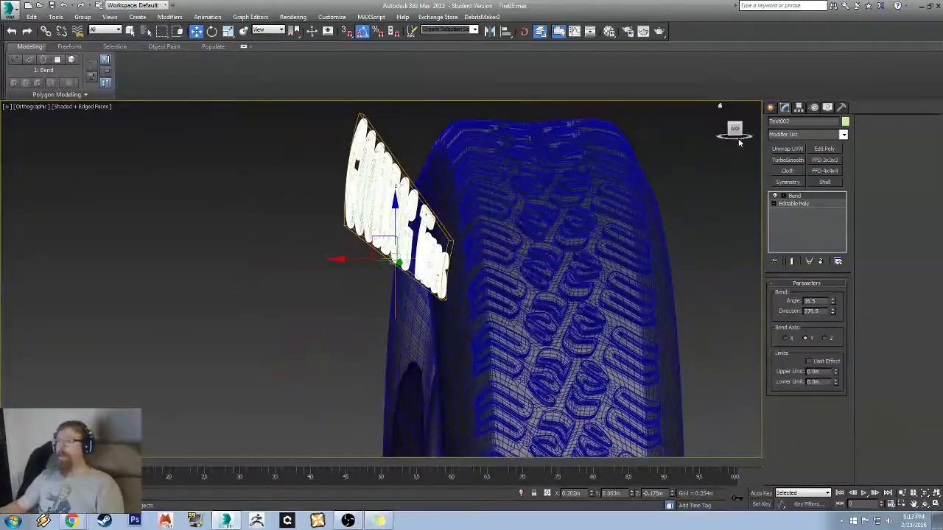
{"action": "left_click", "coordinate": [736, 131]}
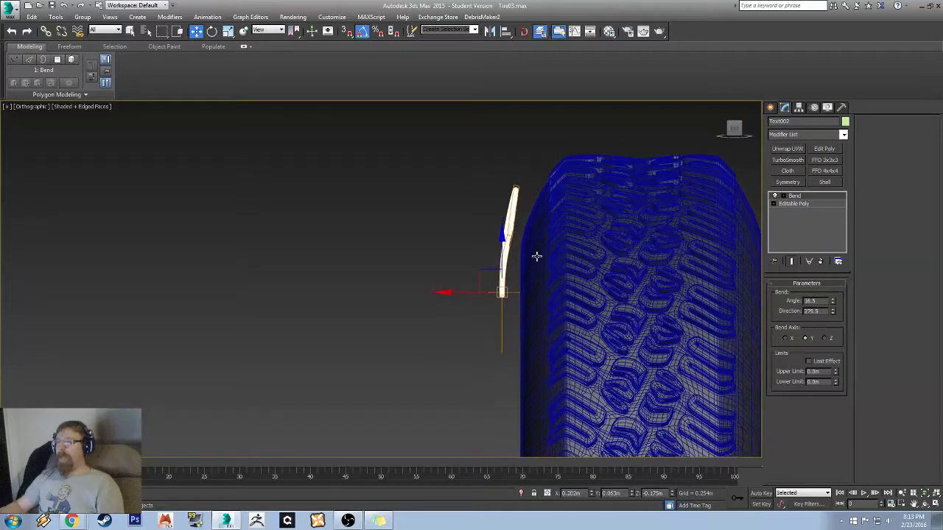
{"action": "scroll", "coordinate": [537, 254], "scroll_direction": "up", "scroll_amount": 4}
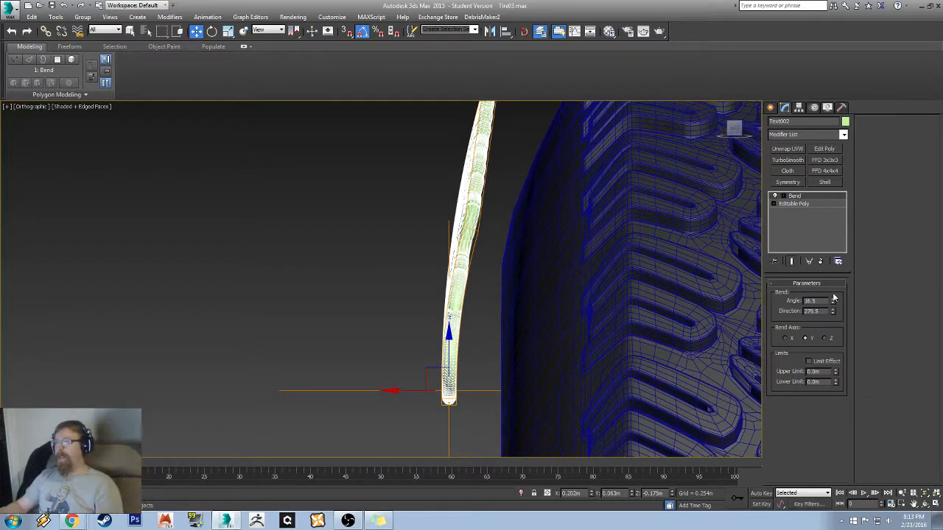
{"action": "left_click_drag", "start_coordinate": [832, 315], "coordinate": [823, 318]}
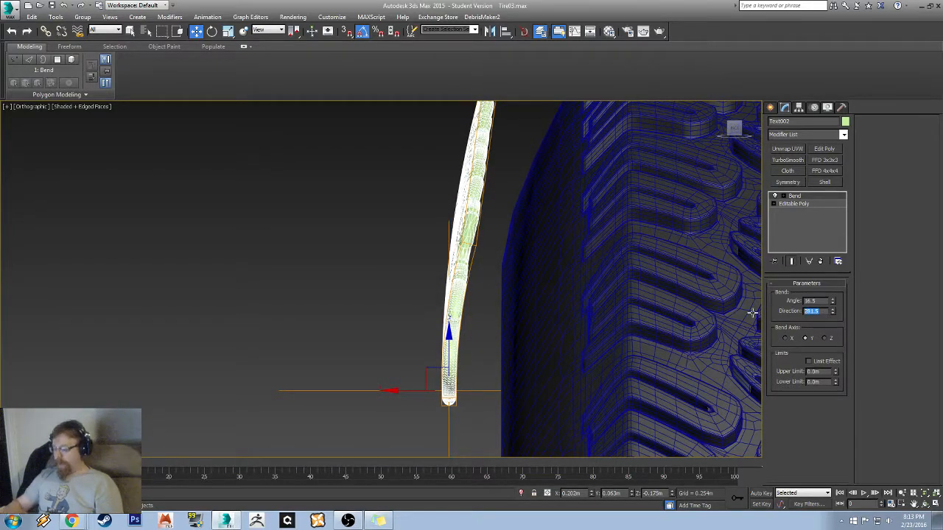
{"action": "type", "text": "280"}
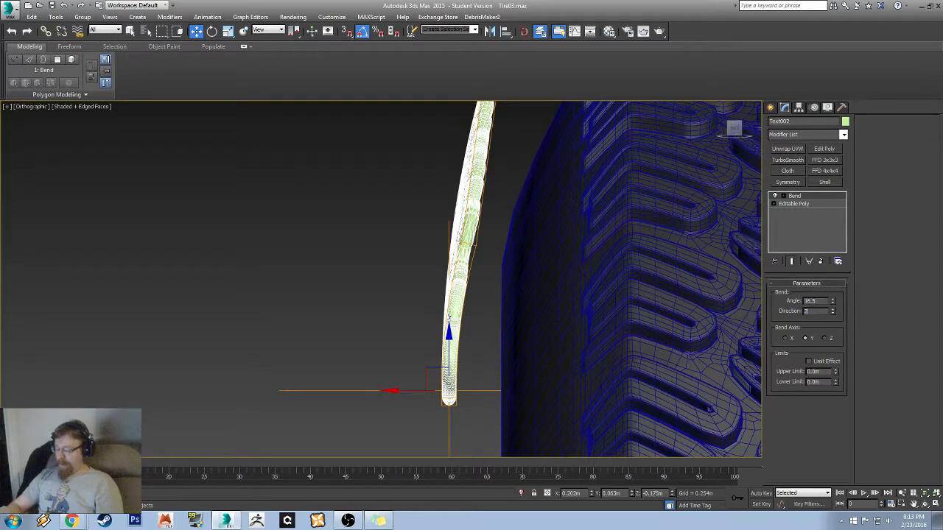
{"action": "key", "text": "Return"}
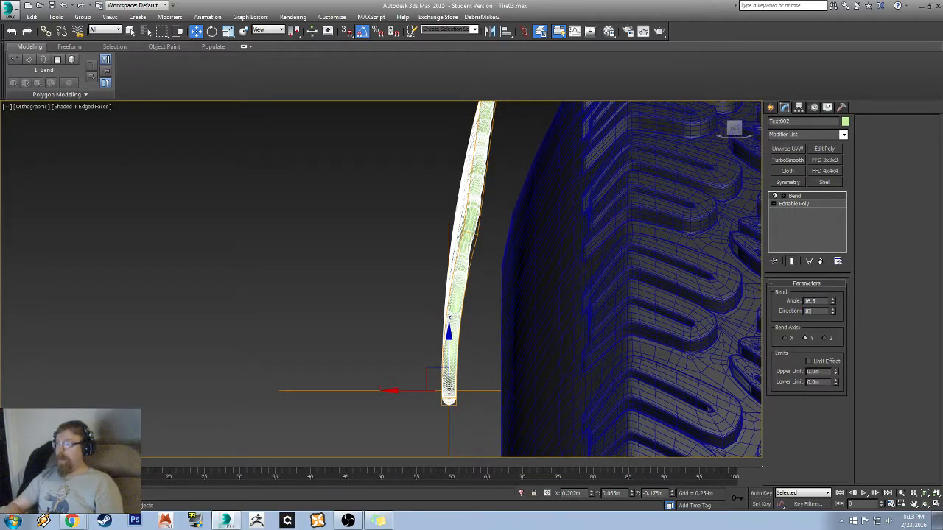
{"action": "key", "text": "BackSpace"}
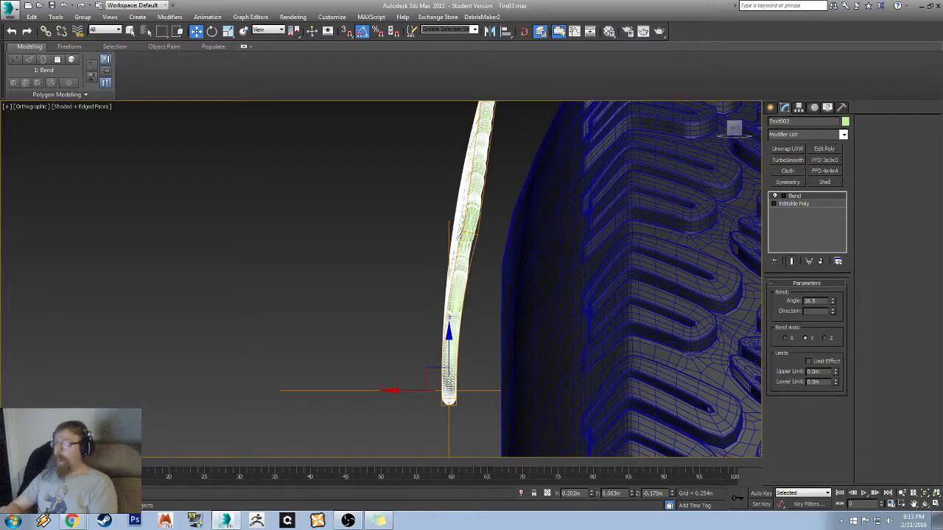
{"action": "type", "text": "90"}
{"action": "key", "text": "Return"}
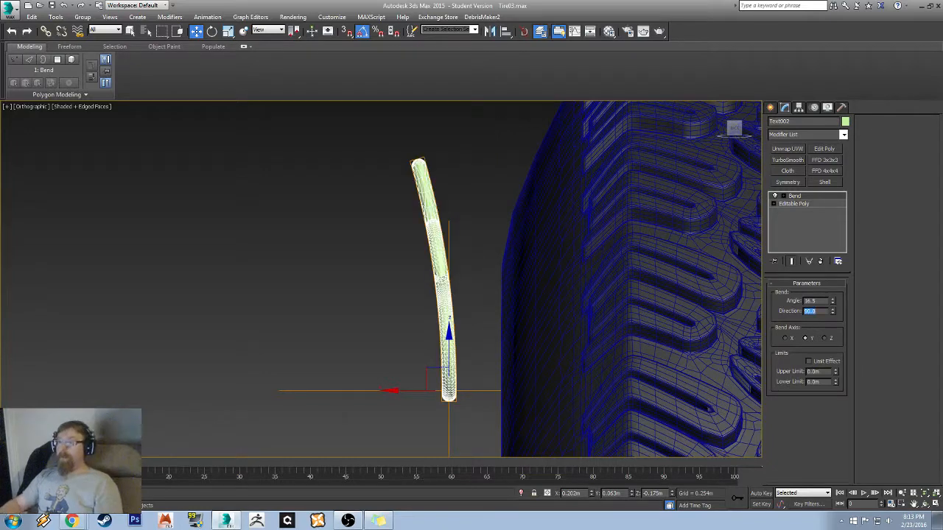
- Set the bend direction to -90 so the letters curve toward the tire's sidewall
{"action": "mouse_move", "coordinate": [471, 293]}
{"action": "middle_mouse_down", "text": "alt"}
{"action": "mouse_move", "coordinate": [496, 297]}
{"action": "mouse_move", "coordinate": [474, 298]}
{"action": "middle_mouse_up", "text": "alt"}
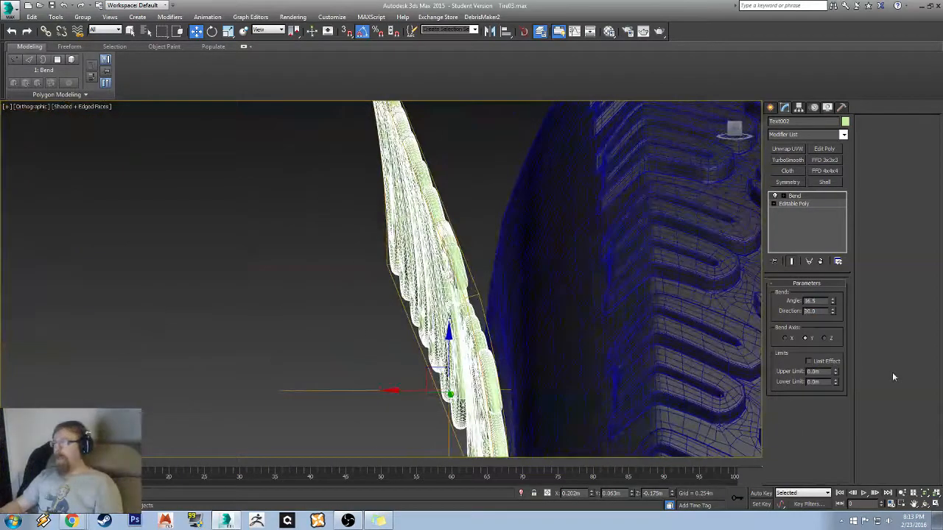
{"action": "left_click_drag", "start_coordinate": [820, 312], "coordinate": [680, 314]}
{"action": "type", "text": "-90"}
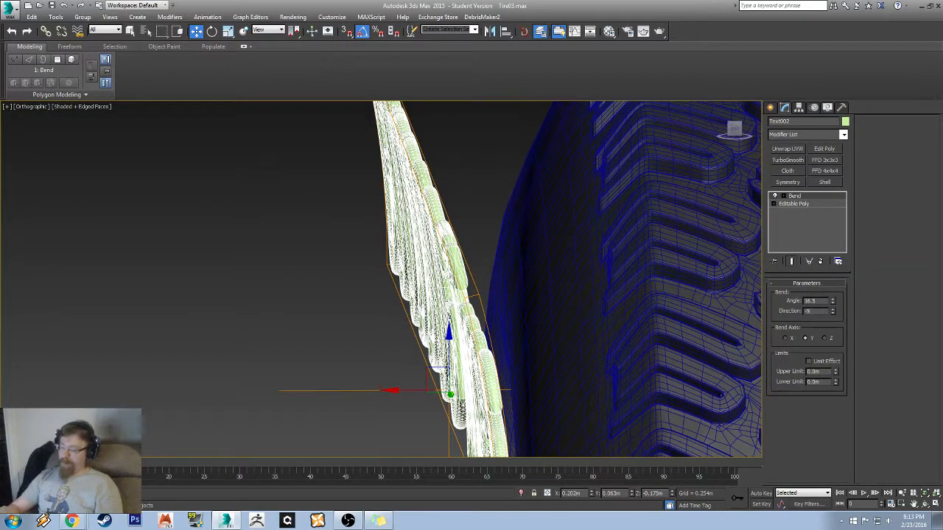
{"action": "key", "text": "Return"}
{"action": "middle_click_drag", "start_coordinate": [527, 342], "coordinate": [520, 332], "text": "alt"}
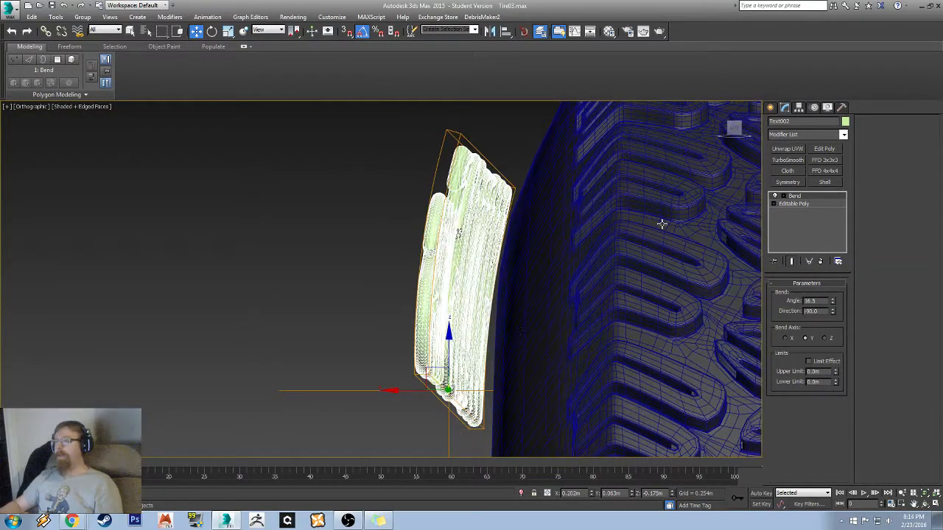
{"action": "left_click", "coordinate": [732, 129]}
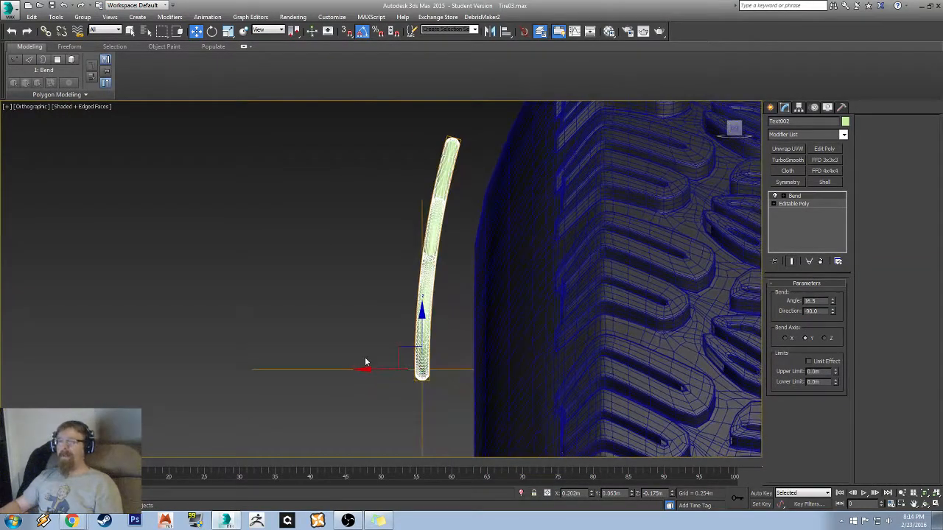
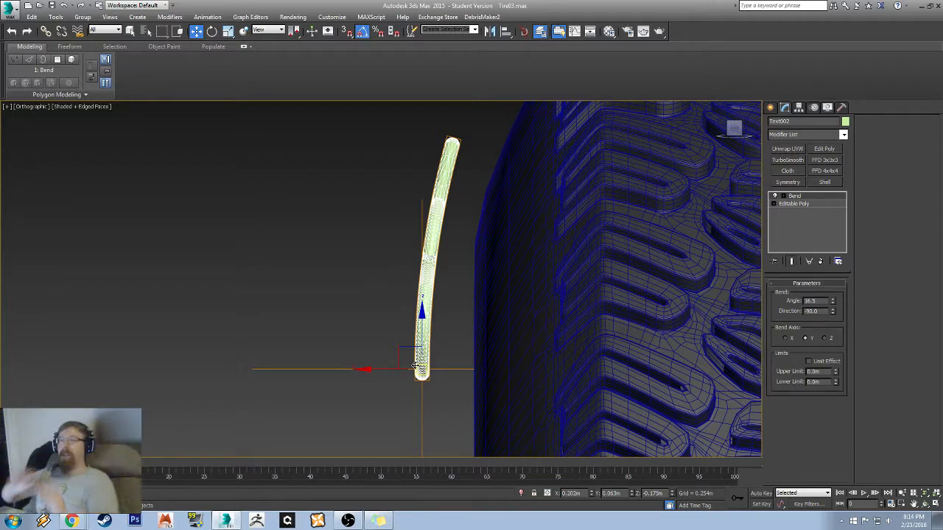
- Raise the Bend center to mid-height of the letters, at Z -0.119 m, and increase the bend angle to 42
{"action": "left_click", "coordinate": [784, 197]}
{"action": "left_click", "coordinate": [802, 212]}
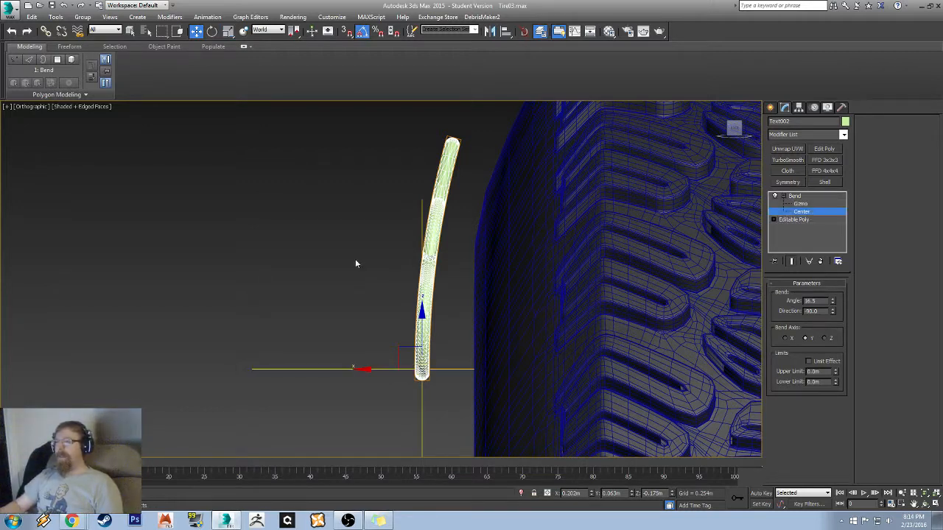
{"action": "left_click_drag", "start_coordinate": [425, 315], "coordinate": [422, 197]}
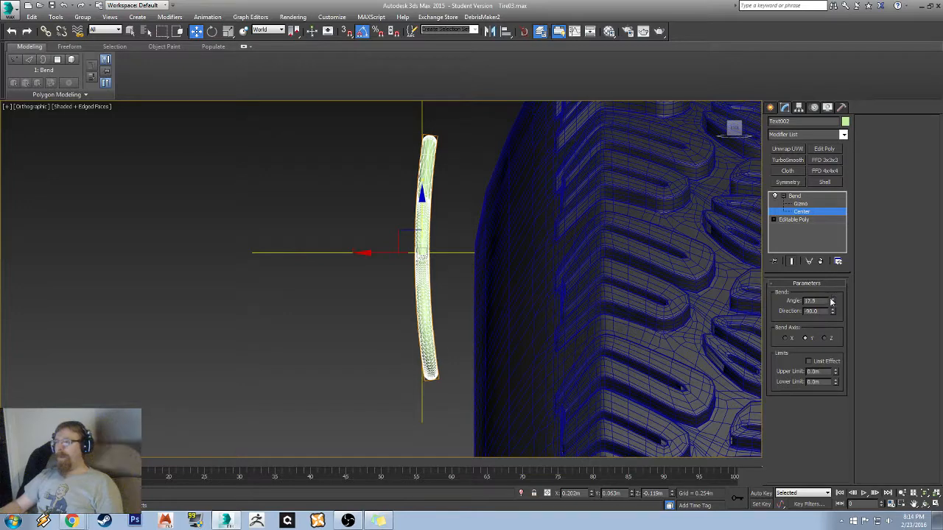
{"action": "middle_click_drag", "start_coordinate": [542, 289], "coordinate": [463, 284], "text": "alt"}
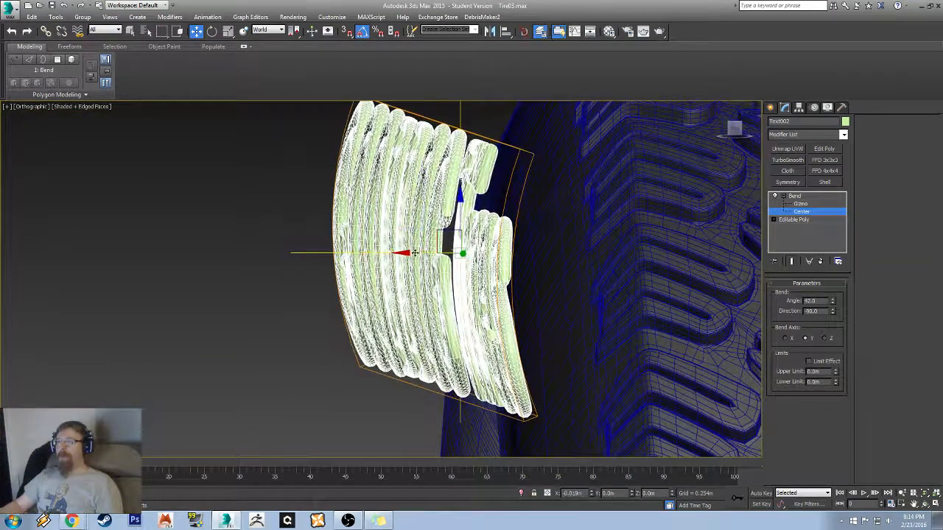
{"action": "left_click", "coordinate": [795, 195]}
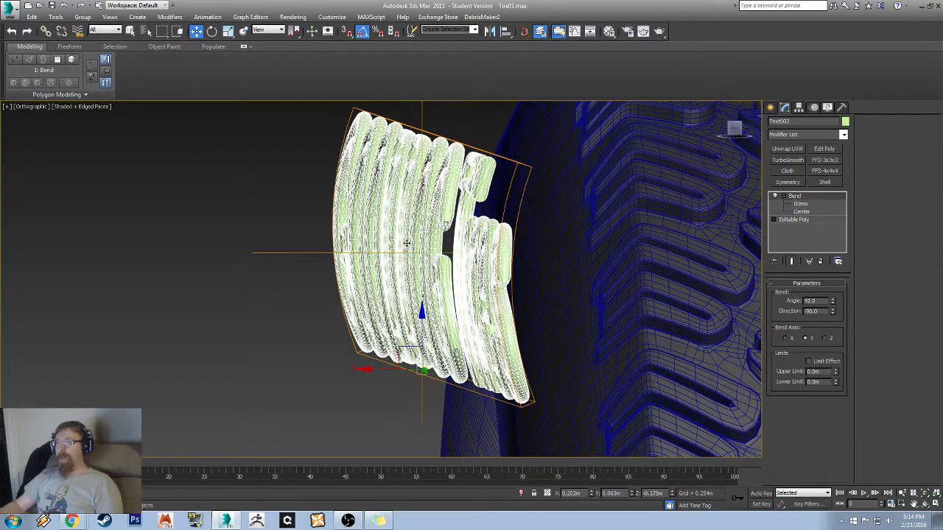
- Move the bent lettering into the tire's sidewall at X 0.176 m and lower it to Z -0.189 m
{"action": "left_click_drag", "start_coordinate": [375, 369], "coordinate": [424, 370]}
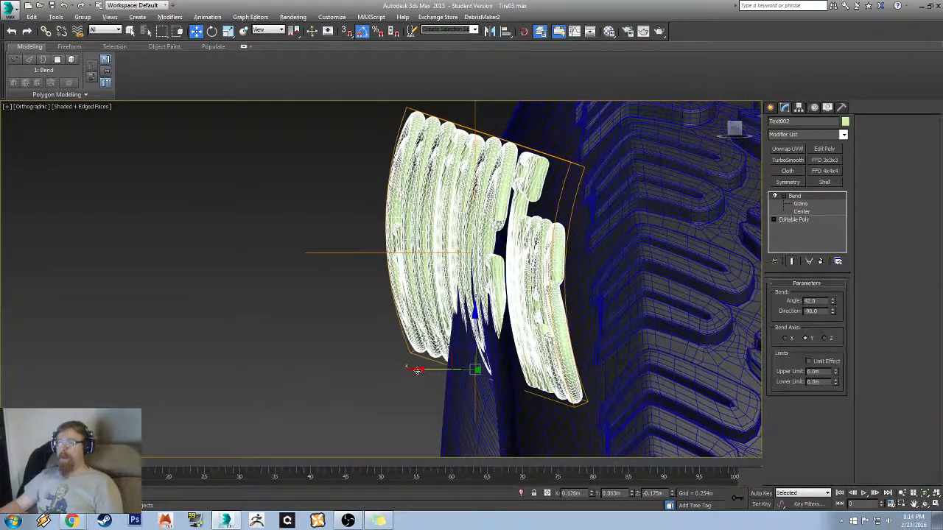
{"action": "middle_click_drag", "start_coordinate": [418, 370], "coordinate": [487, 294], "text": "alt"}
{"action": "scroll", "coordinate": [486, 267], "scroll_direction": "down", "scroll_amount": 3}
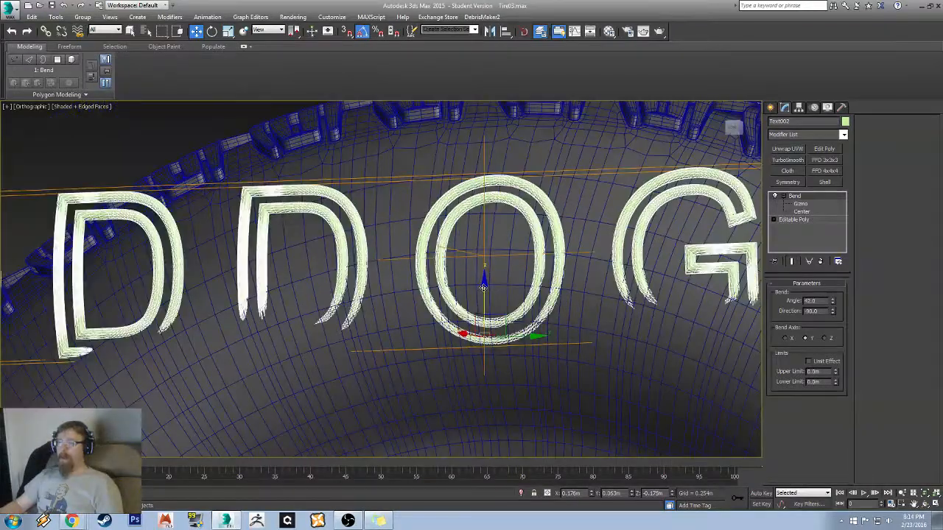
{"action": "left_click_drag", "start_coordinate": [484, 287], "coordinate": [484, 308]}
{"action": "middle_click_drag", "start_coordinate": [582, 310], "coordinate": [380, 224], "text": "alt"}
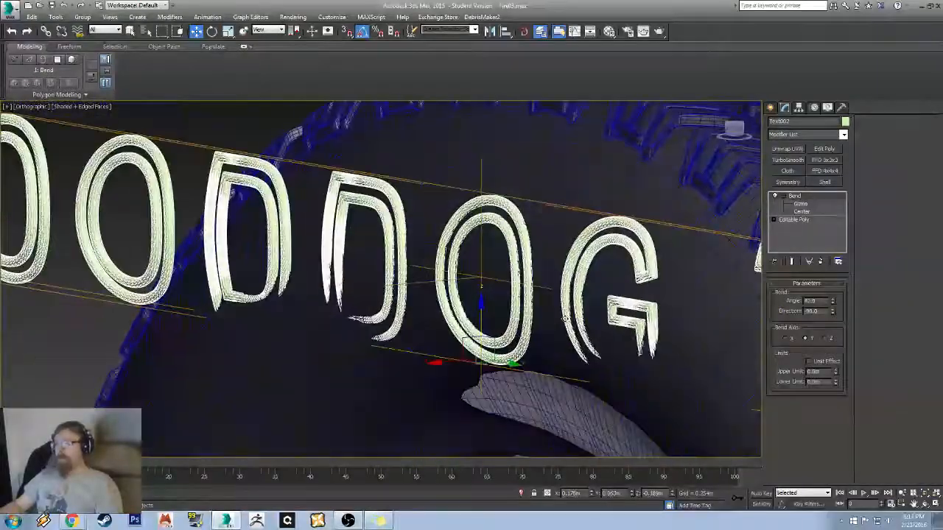
- Add a second Bend modifier to the lettering and set its angle to 31
{"action": "scroll", "coordinate": [379, 225], "scroll_direction": "down", "scroll_amount": 5}
{"action": "left_click", "coordinate": [843, 135]}
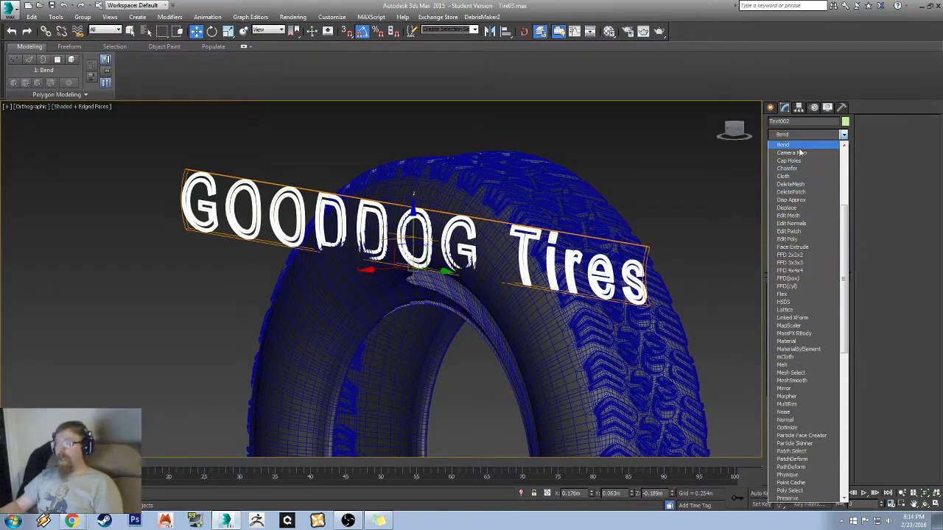
{"action": "left_click", "coordinate": [799, 147]}
{"action": "middle_click_drag", "start_coordinate": [444, 304], "coordinate": [520, 279], "text": "alt"}
{"action": "middle_click_drag", "start_coordinate": [374, 283], "coordinate": [461, 244]}
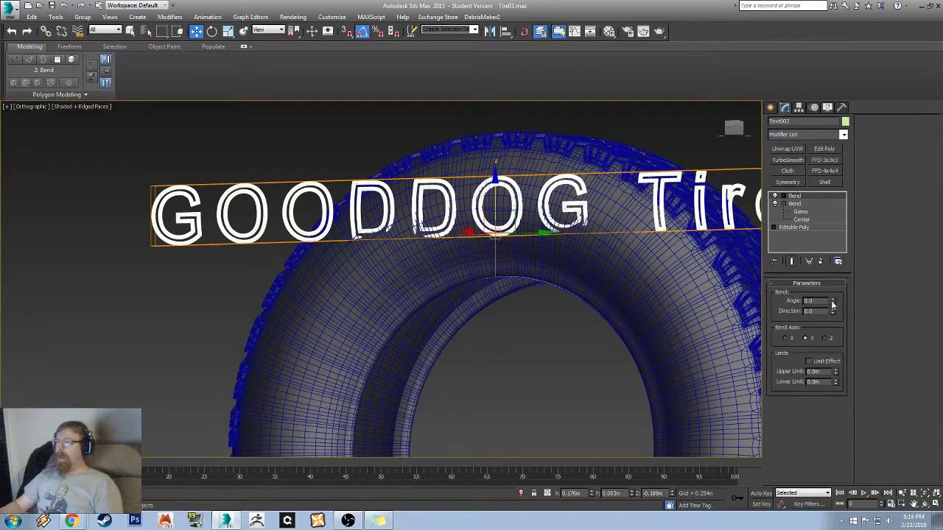
{"action": "left_click_drag", "start_coordinate": [834, 303], "coordinate": [829, 270]}
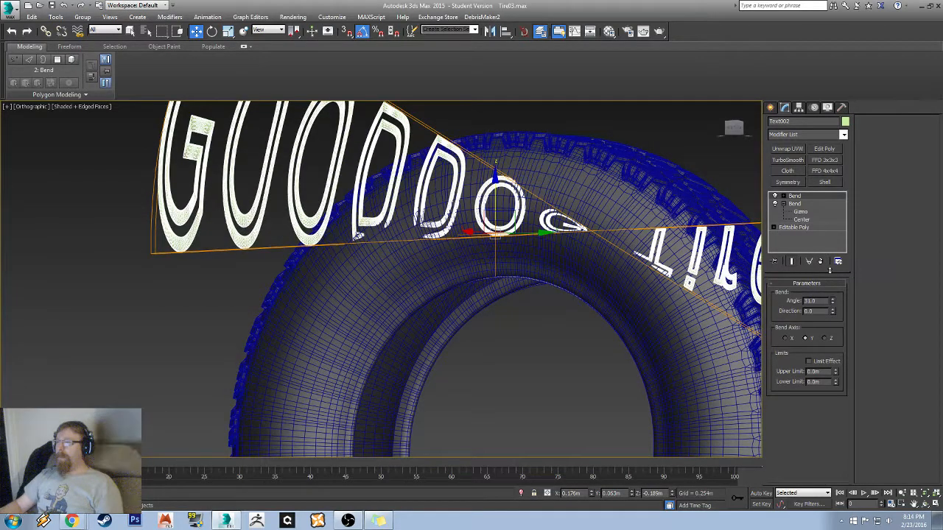
- Set the lettering's second Bend to the X axis with a direction of 90
{"action": "left_click", "coordinate": [793, 341]}
{"action": "middle_click_drag", "start_coordinate": [571, 224], "coordinate": [537, 238], "text": "alt"}
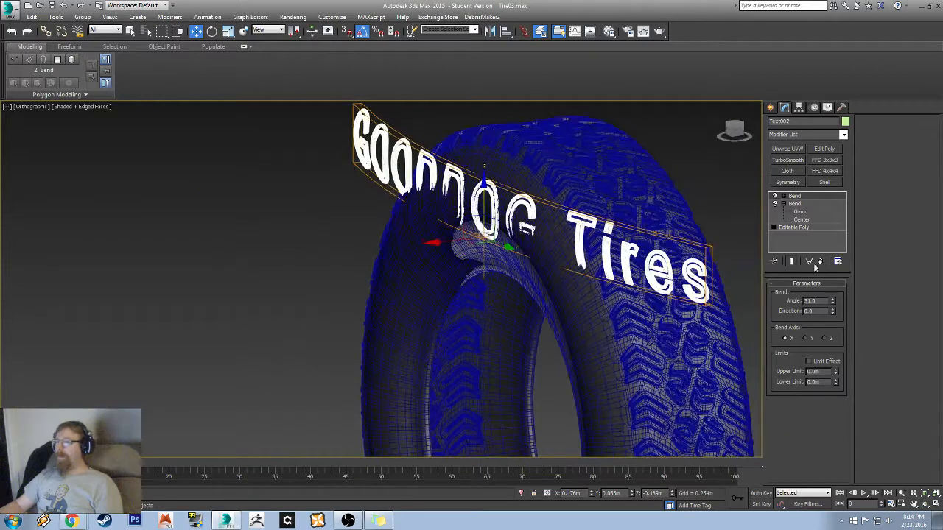
{"action": "left_click_drag", "start_coordinate": [833, 311], "coordinate": [835, 238]}
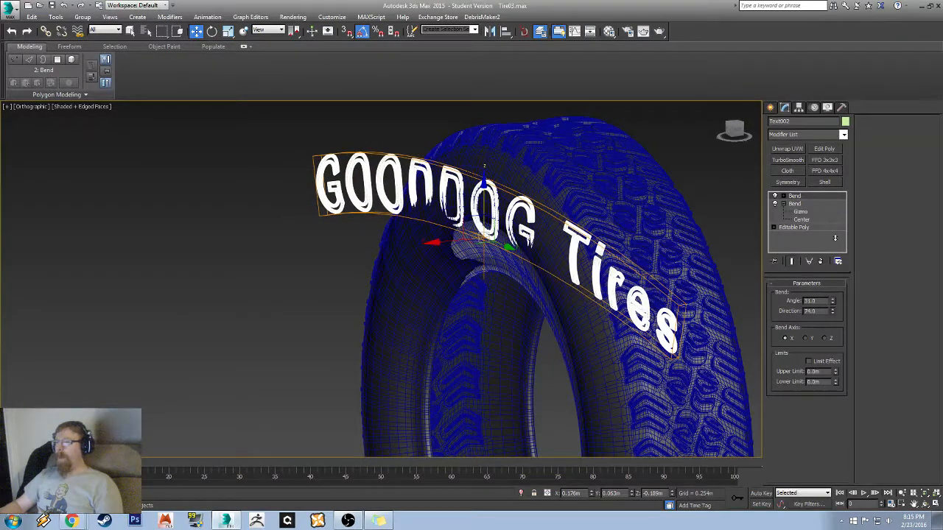
{"action": "type", "text": "90"}
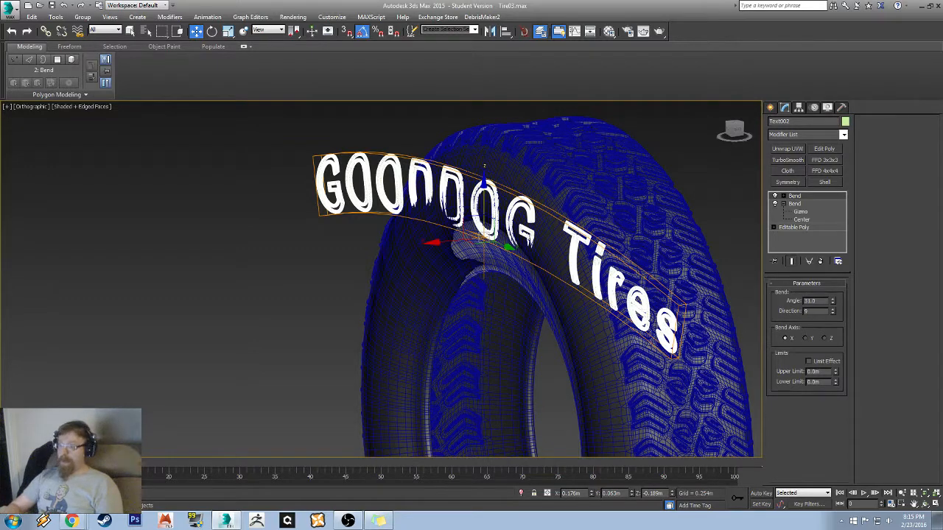
{"action": "key", "text": "Return"}
{"action": "middle_click_drag", "start_coordinate": [344, 238], "coordinate": [515, 230], "text": "alt"}
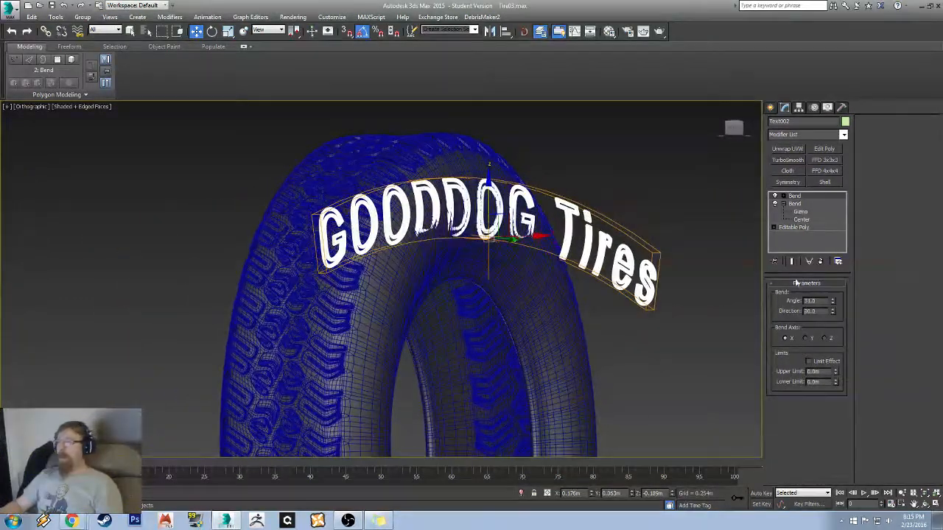
- Increase the second Bend's angle to 206 so the lettering wraps around the curve of the tire's sidewall
{"action": "left_click_drag", "start_coordinate": [832, 299], "coordinate": [801, 138]}
{"action": "middle_click_drag", "start_coordinate": [640, 302], "coordinate": [551, 339], "text": "alt"}
{"action": "middle_click_drag", "start_coordinate": [552, 339], "coordinate": [589, 219]}
{"action": "left_click", "coordinate": [735, 128]}
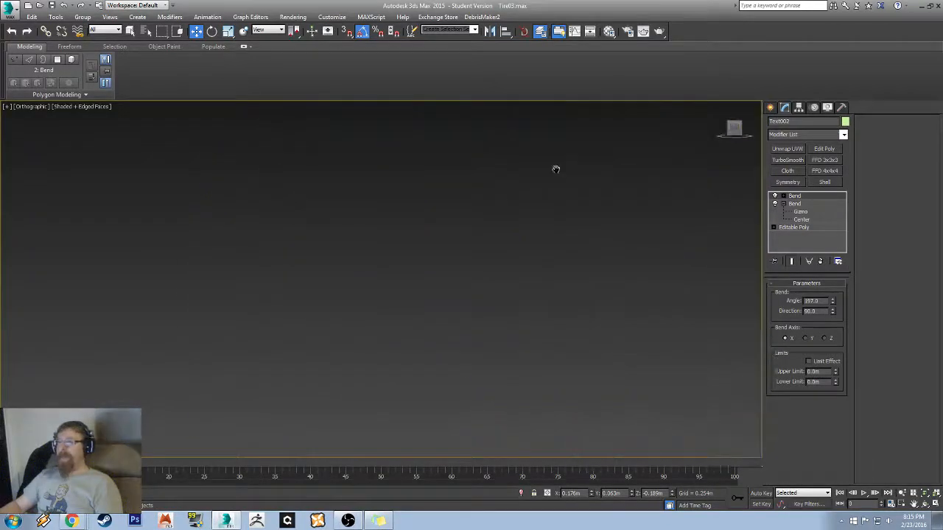
{"action": "middle_click_drag", "start_coordinate": [331, 215], "coordinate": [277, 230], "text": "alt"}
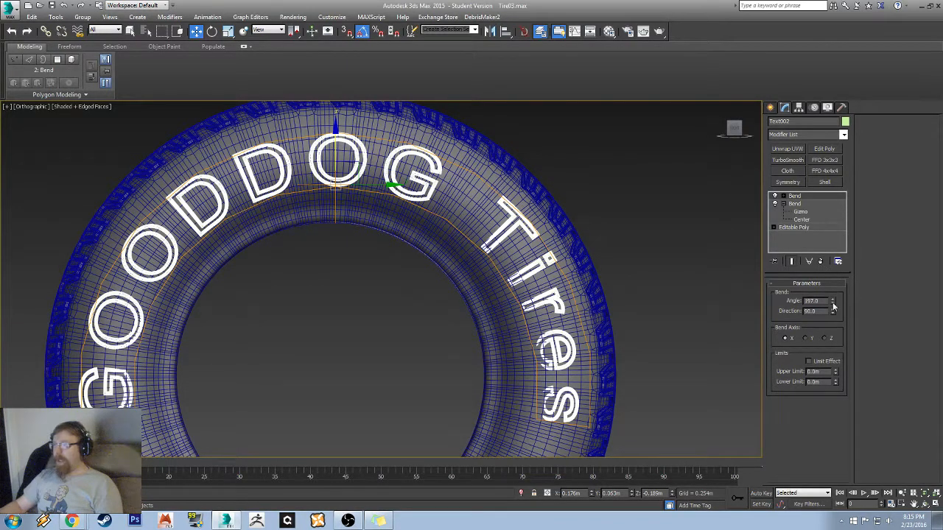
{"action": "left_click_drag", "start_coordinate": [834, 307], "coordinate": [832, 297]}
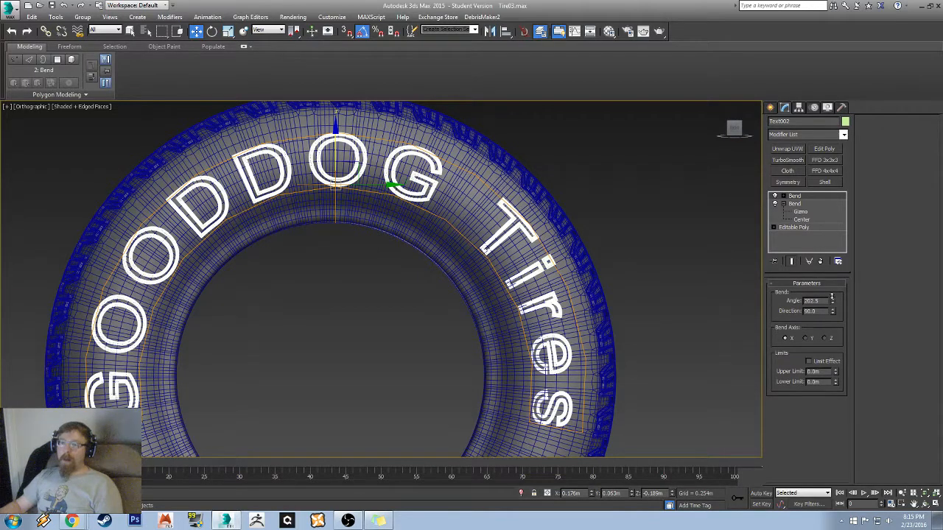
{"action": "left_click_drag", "start_coordinate": [832, 297], "coordinate": [832, 294]}
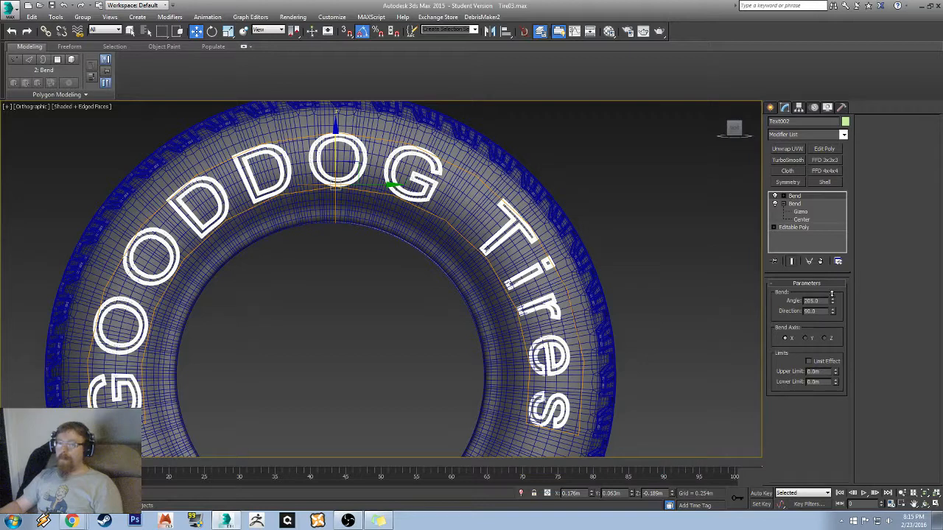
{"action": "left_click_drag", "start_coordinate": [832, 293], "coordinate": [832, 292]}
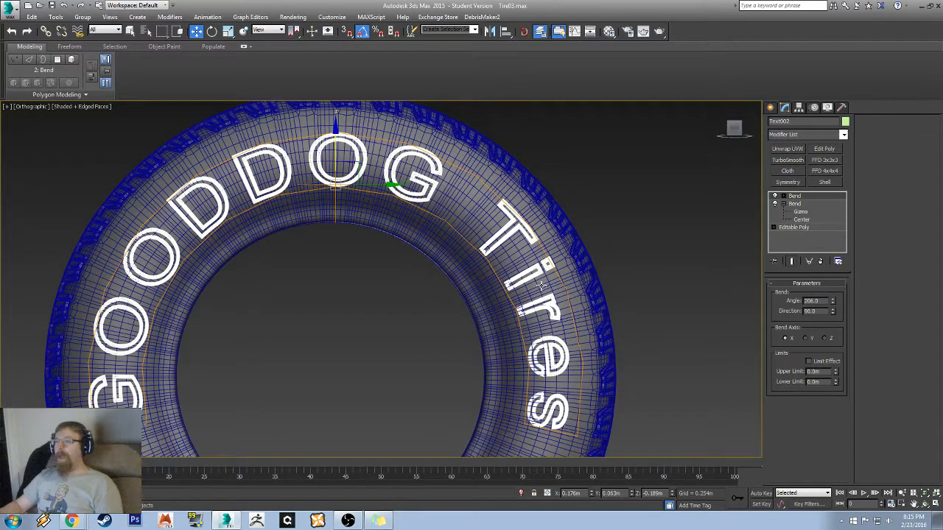
- Hide the edged faces and apply the dark 09 - Default tire material to the sidewall lettering
{"action": "left_click", "coordinate": [671, 197]}
{"action": "key", "text": "F4"}
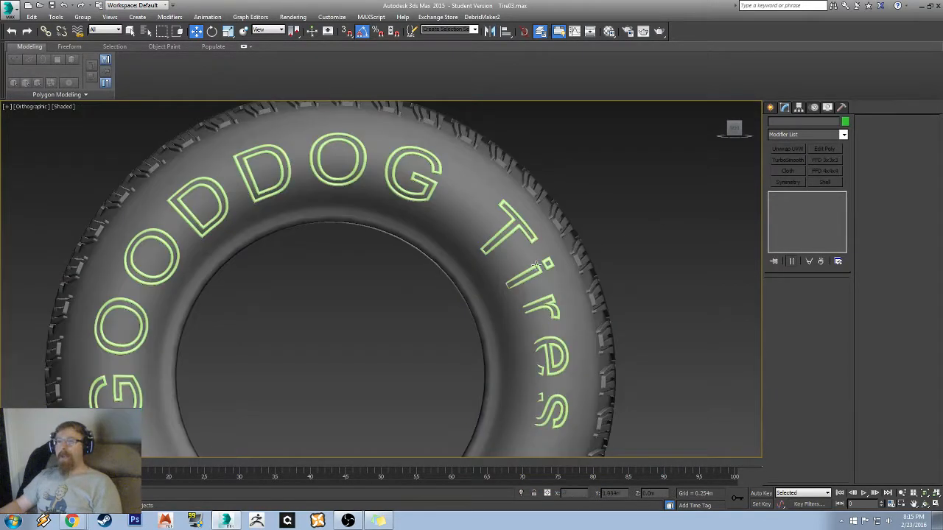
{"action": "key", "text": "m"}
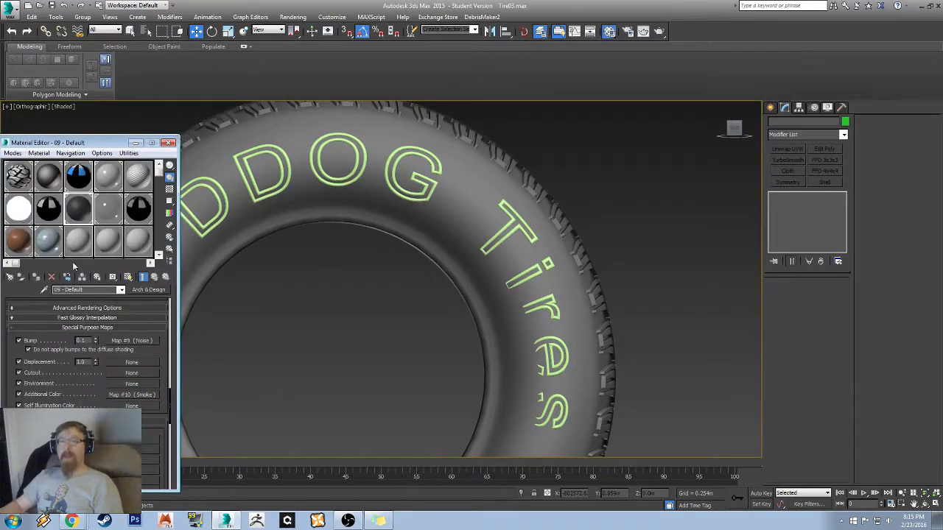
{"action": "left_click_drag", "start_coordinate": [68, 199], "coordinate": [286, 157]}
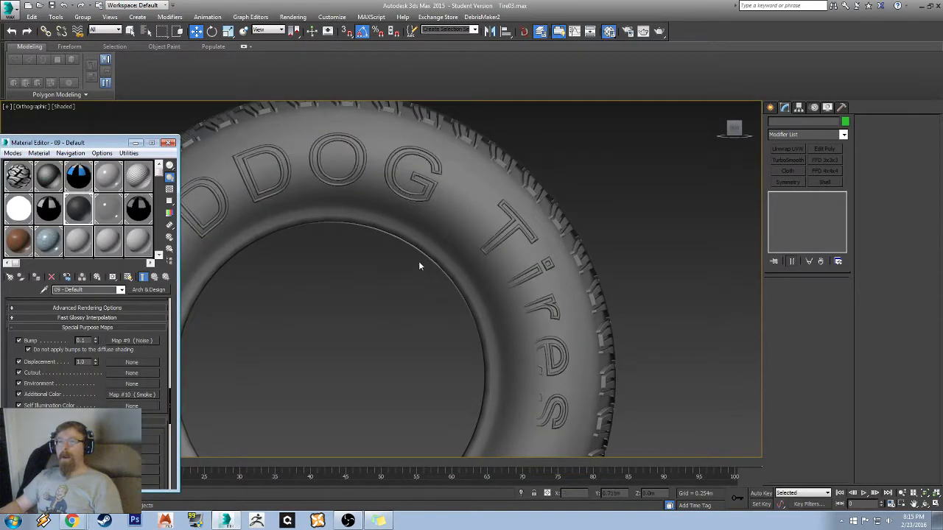
- Return to the home perspective view with shading on and select the tire
{"action": "middle_click_drag", "start_coordinate": [449, 234], "coordinate": [601, 223]}
{"action": "key", "text": "F3"}
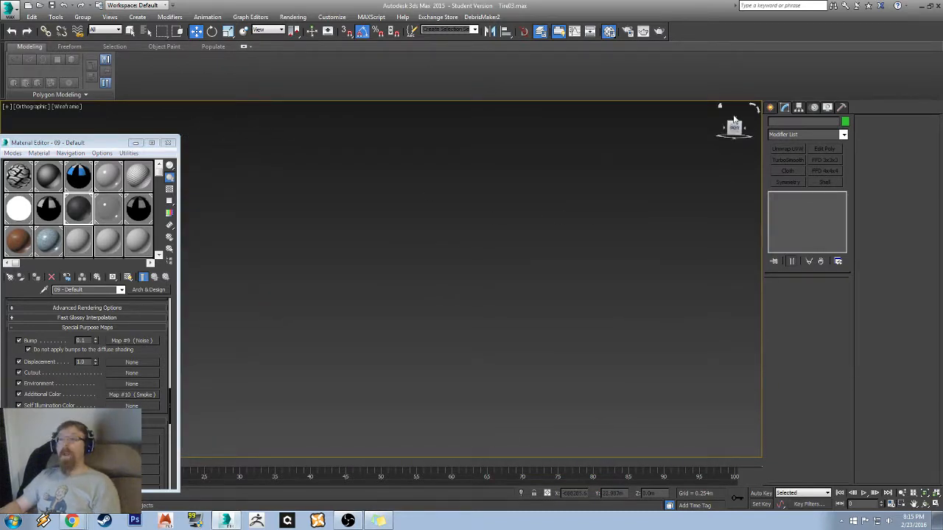
{"action": "left_click", "coordinate": [720, 107]}
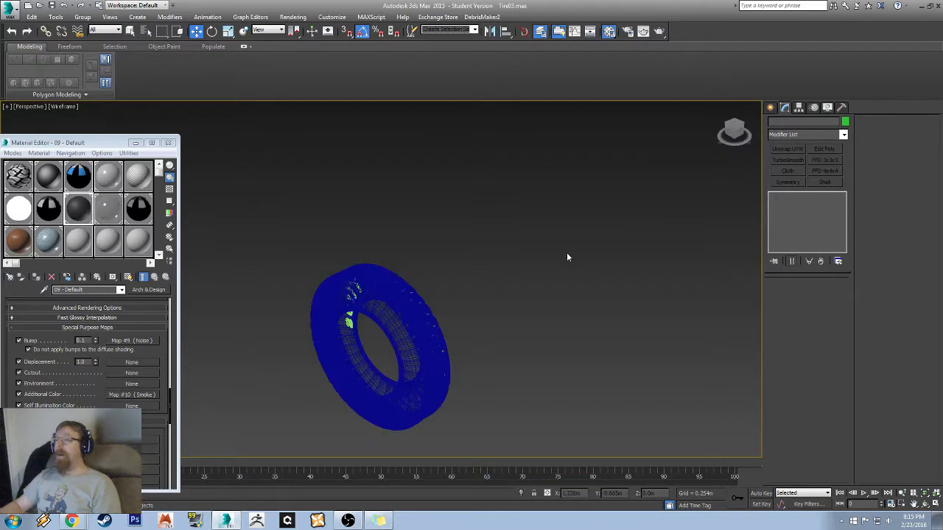
{"action": "mouse_move", "coordinate": [384, 263]}
{"action": "middle_mouse_down", "text": "alt"}
{"action": "mouse_move", "coordinate": [442, 246]}
{"action": "mouse_move", "coordinate": [388, 243]}
{"action": "middle_mouse_up", "text": "alt"}
{"action": "key", "text": "F3"}
{"action": "scroll", "coordinate": [388, 248], "scroll_direction": "down", "scroll_amount": 5}
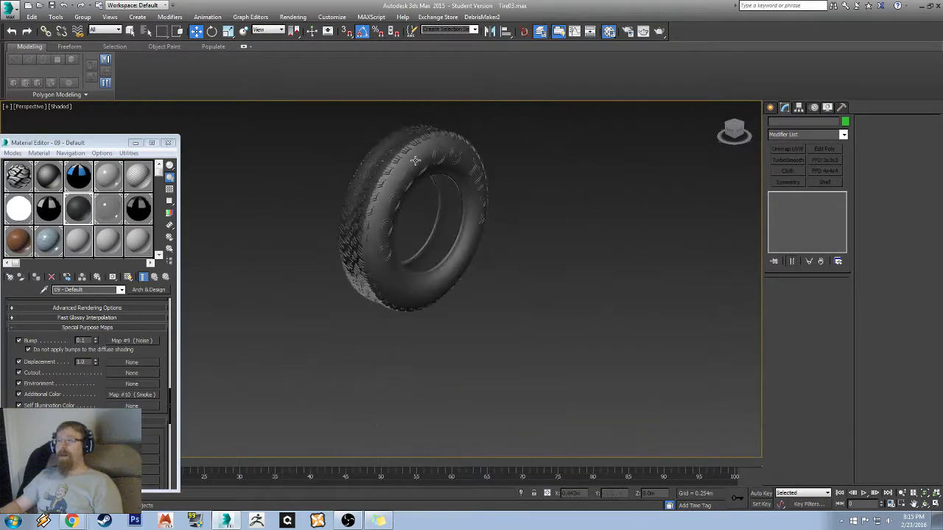
{"action": "left_click", "coordinate": [417, 160]}
{"action": "middle_click_drag", "start_coordinate": [539, 192], "coordinate": [473, 174], "text": "alt"}
{"action": "left_click", "coordinate": [487, 283]}
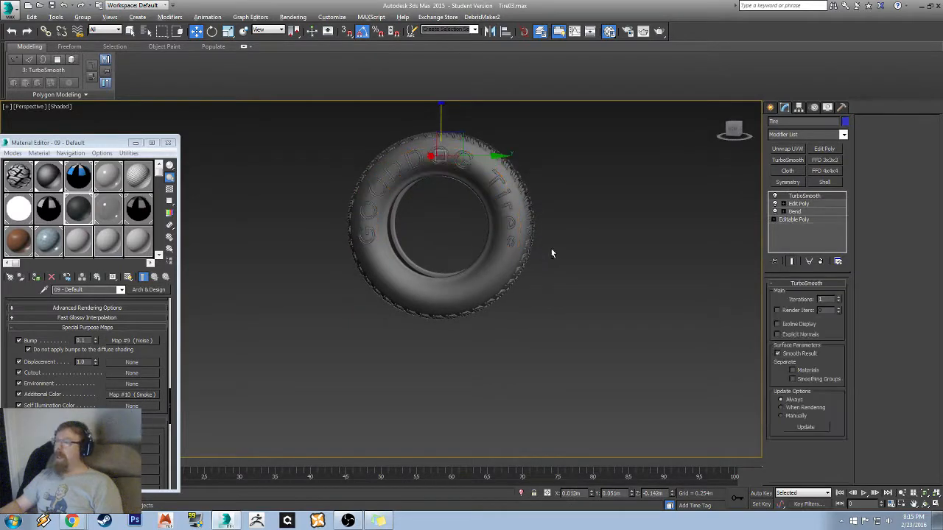
- Inspect how the lettering sits on the tire's sidewall up close, and minimize the Material Editor
{"action": "middle_click_drag", "start_coordinate": [551, 250], "coordinate": [636, 208], "text": "alt"}
{"action": "scroll", "coordinate": [447, 207], "scroll_direction": "up", "scroll_amount": 9}
{"action": "scroll", "coordinate": [636, 209], "scroll_direction": "down", "scroll_amount": 5}
{"action": "middle_click_drag", "start_coordinate": [571, 225], "coordinate": [600, 189], "text": "alt"}
{"action": "middle_click_drag", "start_coordinate": [600, 188], "coordinate": [419, 290]}
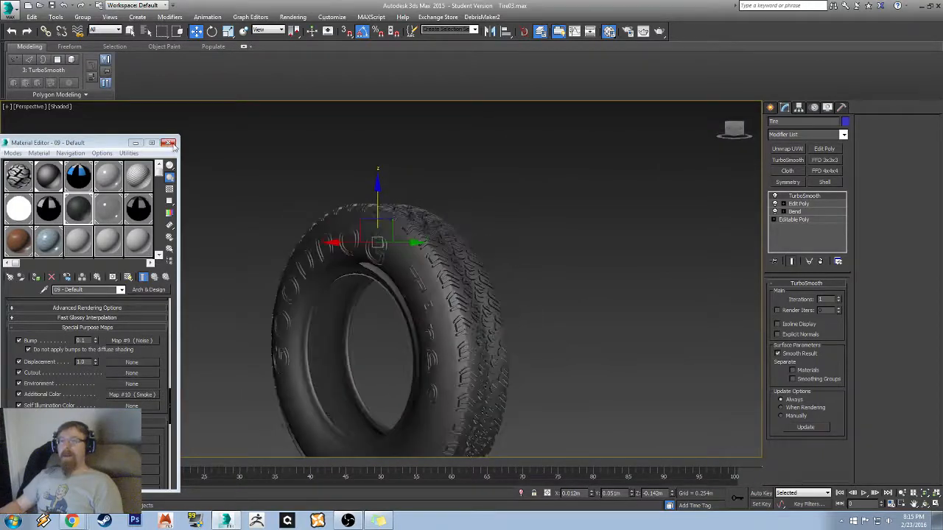
{"action": "left_click", "coordinate": [141, 144]}
- Examine the finished tire from all around, checking the raised lettering, both sidewalls and the tread pattern
{"action": "middle_click_drag", "start_coordinate": [426, 254], "coordinate": [488, 207]}
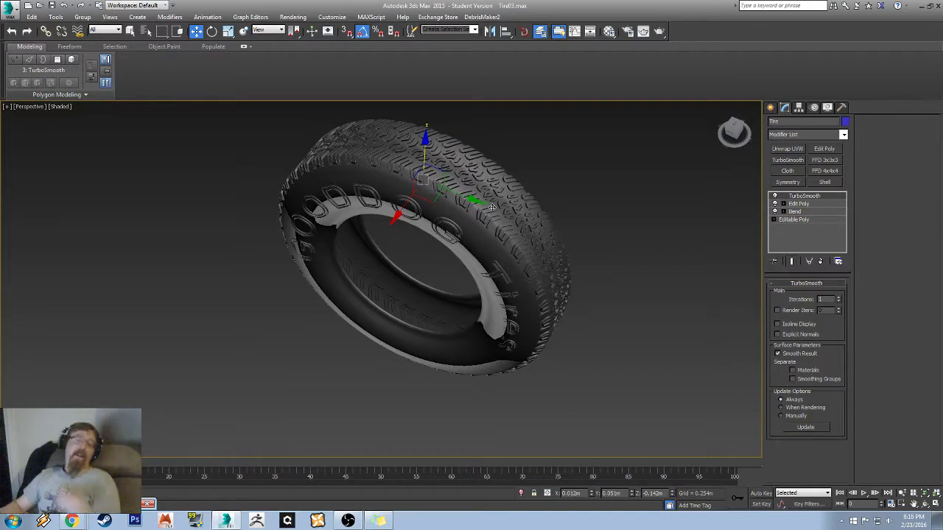
{"action": "middle_click_drag", "start_coordinate": [554, 253], "coordinate": [632, 214], "text": "alt"}
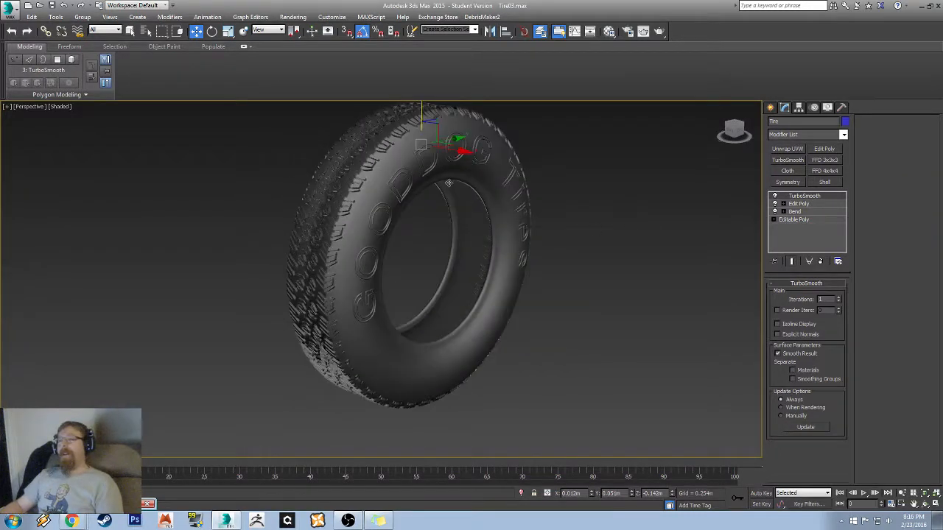
{"action": "middle_click_drag", "start_coordinate": [448, 182], "coordinate": [457, 217], "text": "alt"}
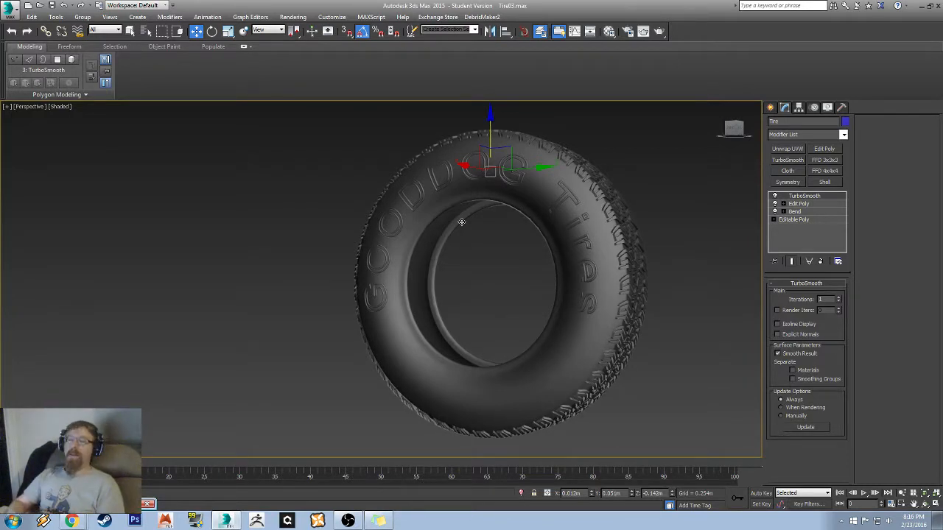
{"action": "middle_click_drag", "start_coordinate": [480, 206], "coordinate": [676, 189], "text": "alt"}
{"action": "scroll", "coordinate": [518, 172], "scroll_direction": "up", "scroll_amount": 5}
{"action": "middle_click_drag", "start_coordinate": [540, 250], "coordinate": [430, 233], "text": "alt"}
{"action": "scroll", "coordinate": [417, 224], "scroll_direction": "down", "scroll_amount": 5}
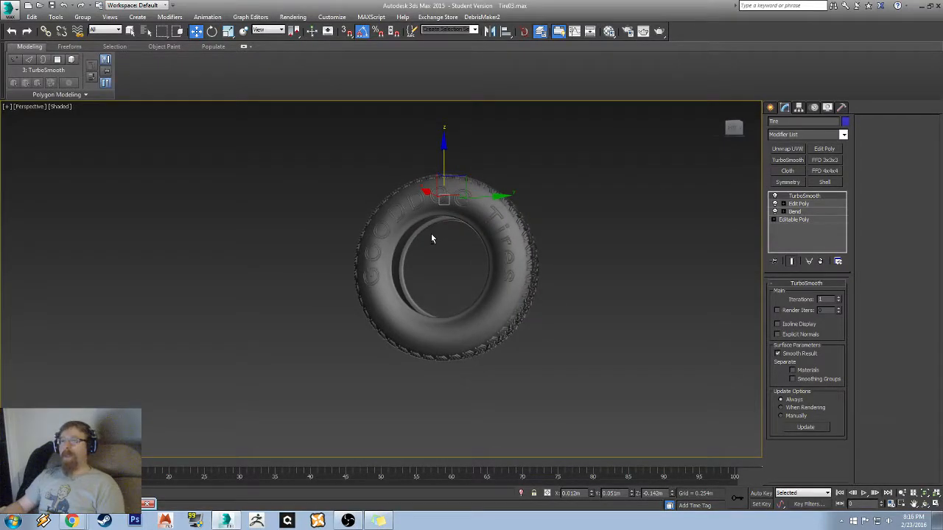
{"action": "middle_click_drag", "start_coordinate": [431, 234], "coordinate": [390, 257], "text": "alt"}
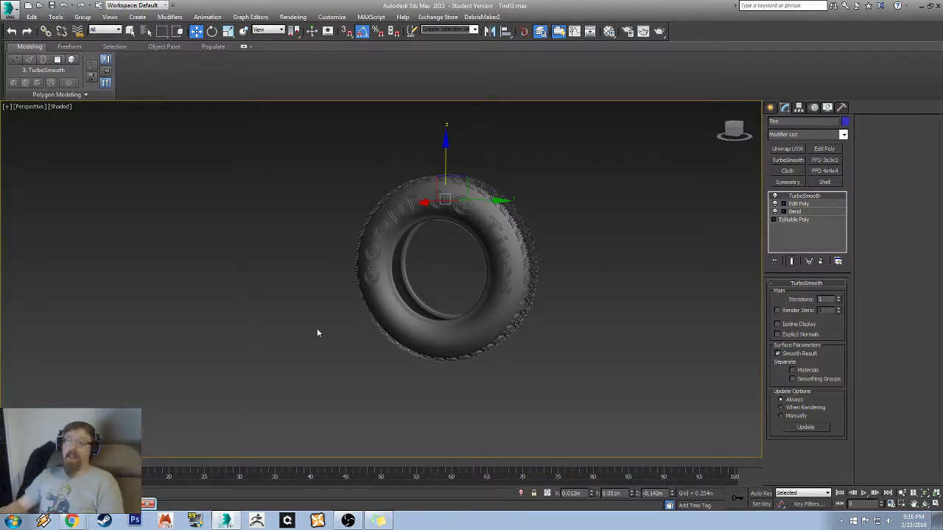
{"action": "scroll", "coordinate": [566, 256], "scroll_direction": "up", "scroll_amount": 5}
{"action": "scroll", "coordinate": [336, 250], "scroll_direction": "down", "scroll_amount": 5}
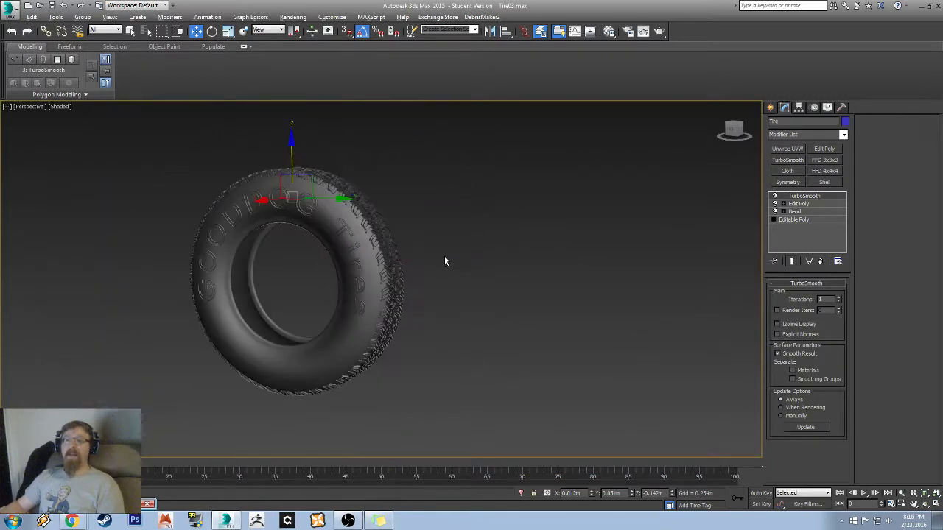
{"action": "middle_click_drag", "start_coordinate": [444, 259], "coordinate": [388, 235], "text": "alt"}
{"action": "scroll", "coordinate": [345, 242], "scroll_direction": "up", "scroll_amount": 5}
{"action": "scroll", "coordinate": [286, 224], "scroll_direction": "down", "scroll_amount": 5}
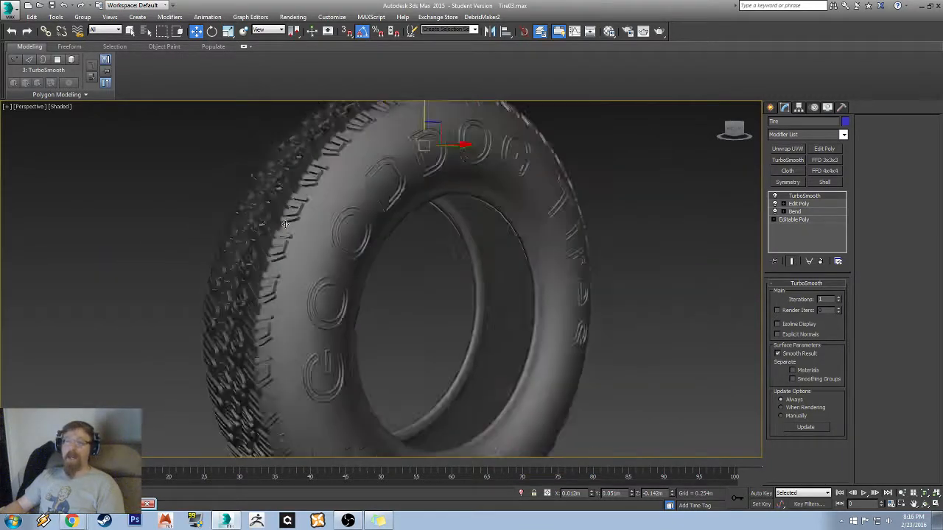
{"action": "middle_click_drag", "start_coordinate": [285, 224], "coordinate": [274, 203], "text": "alt"}
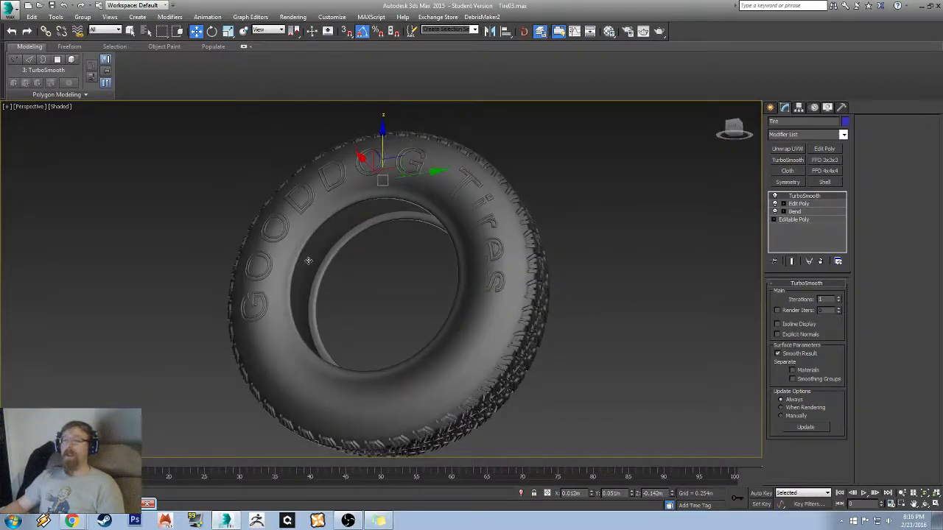
{"action": "scroll", "coordinate": [308, 261], "scroll_direction": "down", "scroll_amount": 2}
{"action": "mouse_move", "coordinate": [347, 344]}
{"action": "middle_mouse_down", "text": "alt"}
{"action": "mouse_move", "coordinate": [385, 400]}
{"action": "mouse_move", "coordinate": [381, 354]}
{"action": "mouse_move", "coordinate": [354, 360]}
{"action": "middle_mouse_up", "text": "alt"}
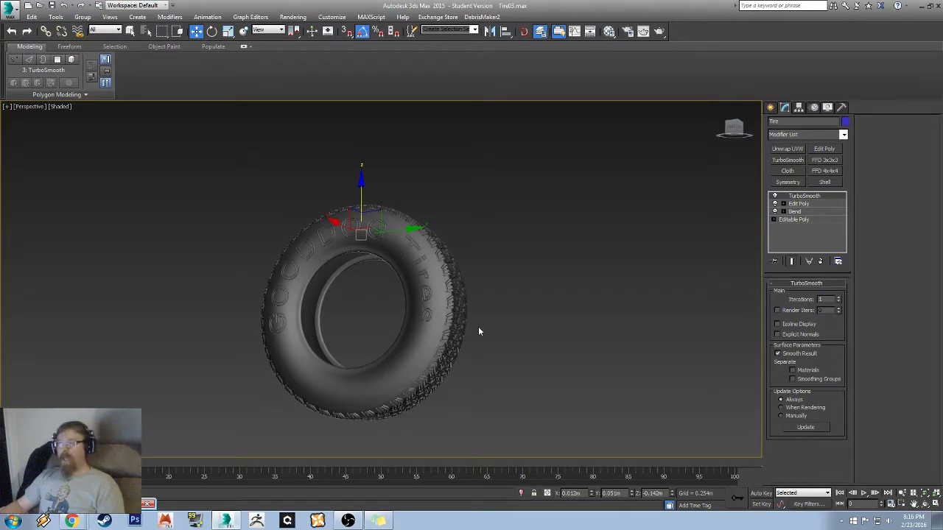
{"action": "middle_click_drag", "start_coordinate": [480, 331], "coordinate": [344, 329], "text": "alt"}
{"action": "scroll", "coordinate": [389, 308], "scroll_direction": "up", "scroll_amount": 3}
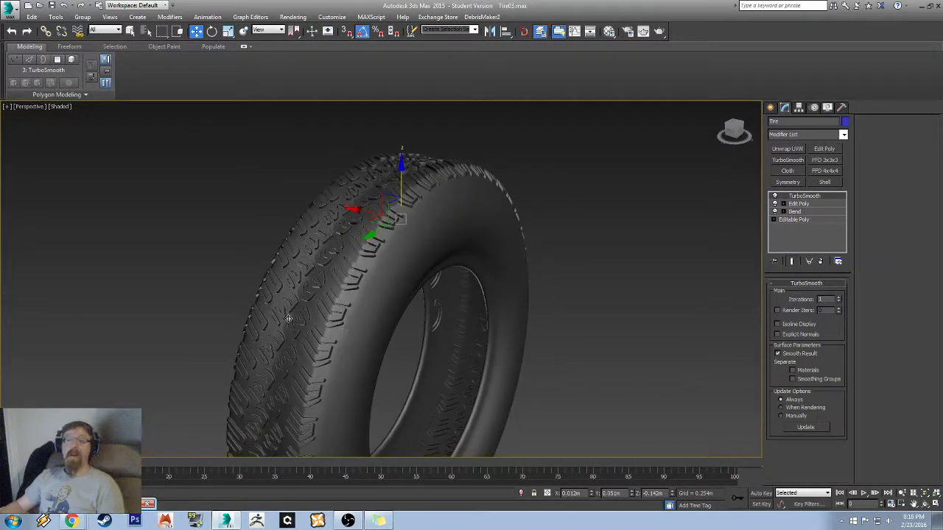
{"action": "middle_click_drag", "start_coordinate": [289, 319], "coordinate": [331, 300], "text": "alt"}
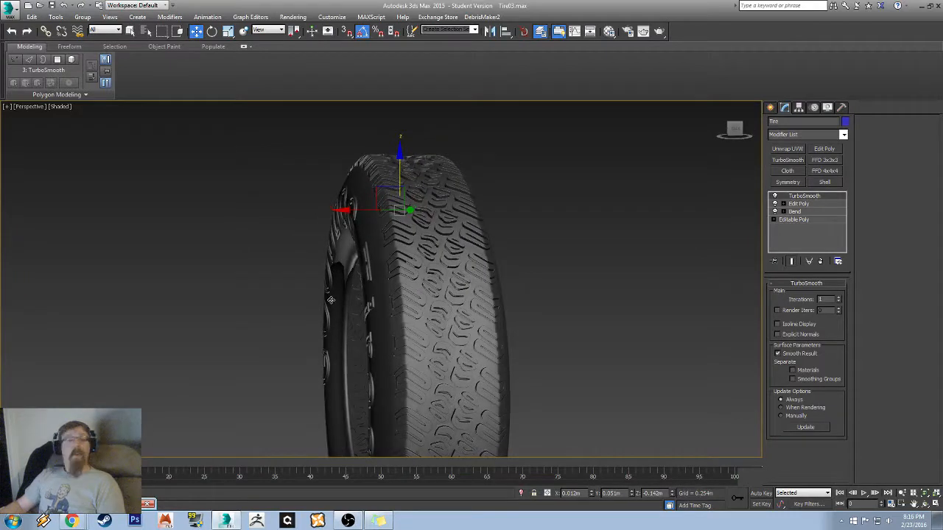